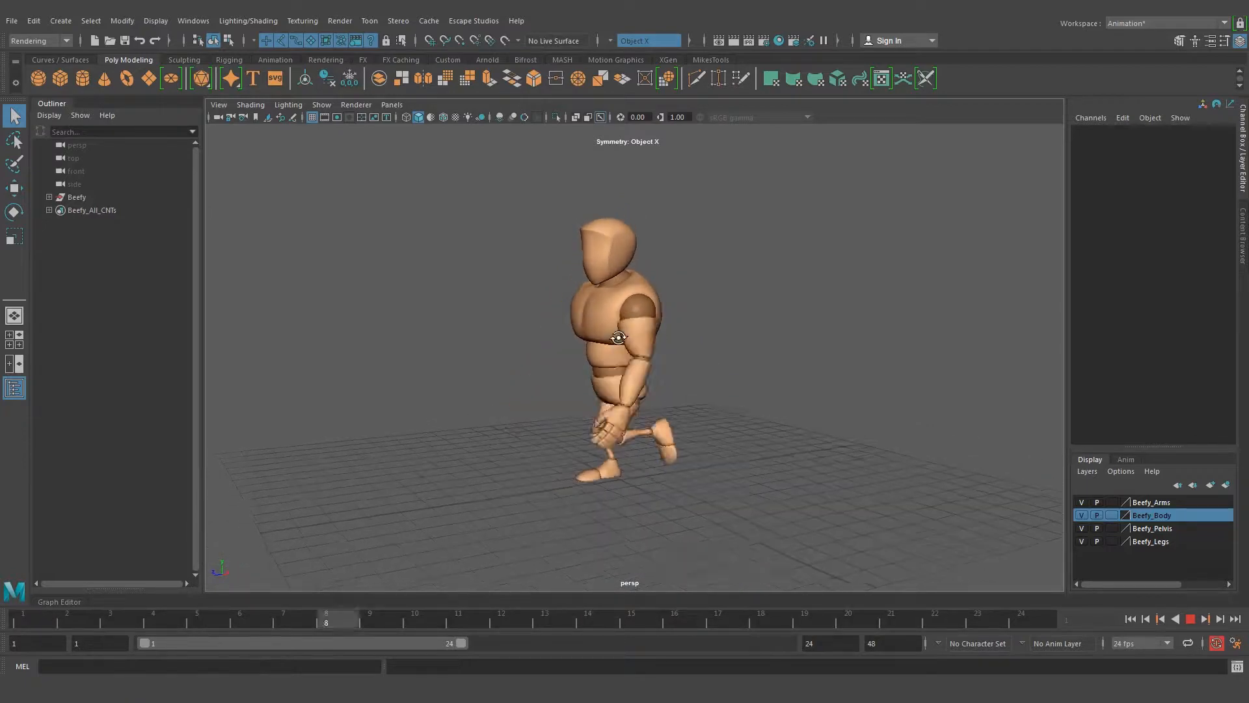
# Review the looping walk animation of the character from several angles and stop playback
pyautogui.keyDown('alt'); pyautogui.moveTo(513, 463); pyautogui.dragTo(672, 465); pyautogui.keyUp('alt')
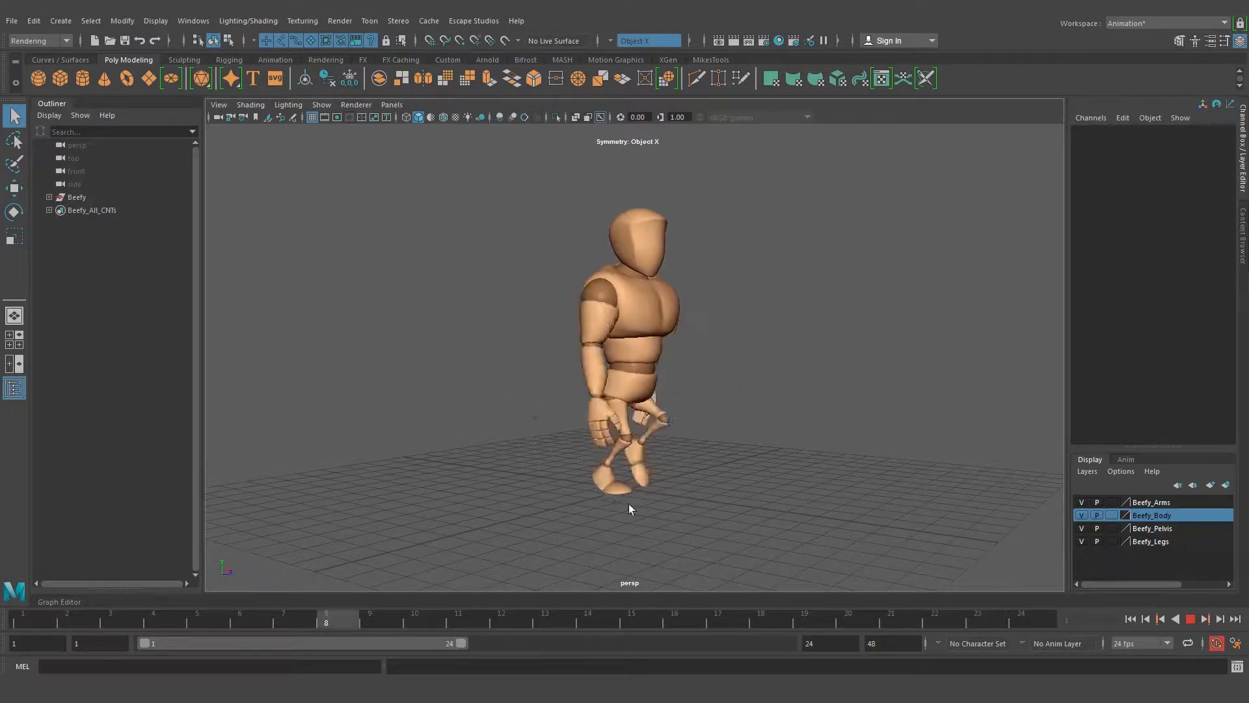
pyautogui.keyDown('alt'); pyautogui.moveTo(751, 463); pyautogui.dragTo(604, 456, button='right'); pyautogui.keyUp('alt')
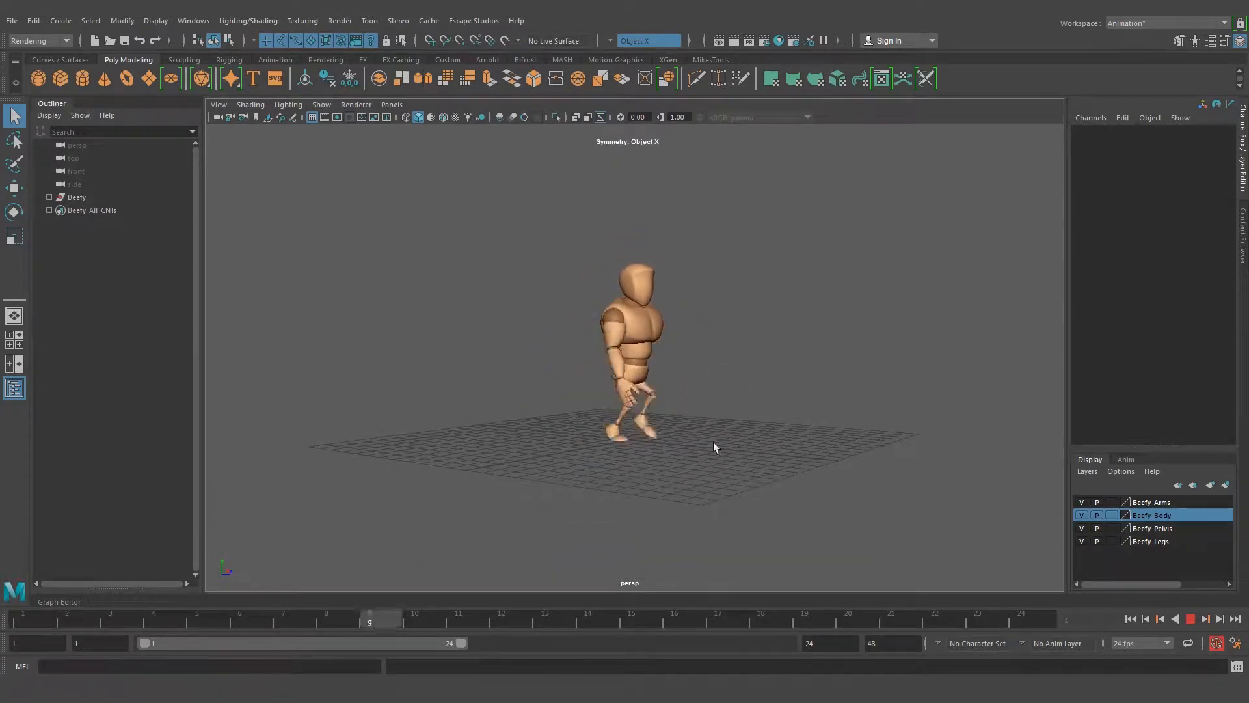
pyautogui.keyDown('alt'); pyautogui.moveTo(610, 391); pyautogui.dragTo(795, 427, button='right'); pyautogui.keyUp('alt')
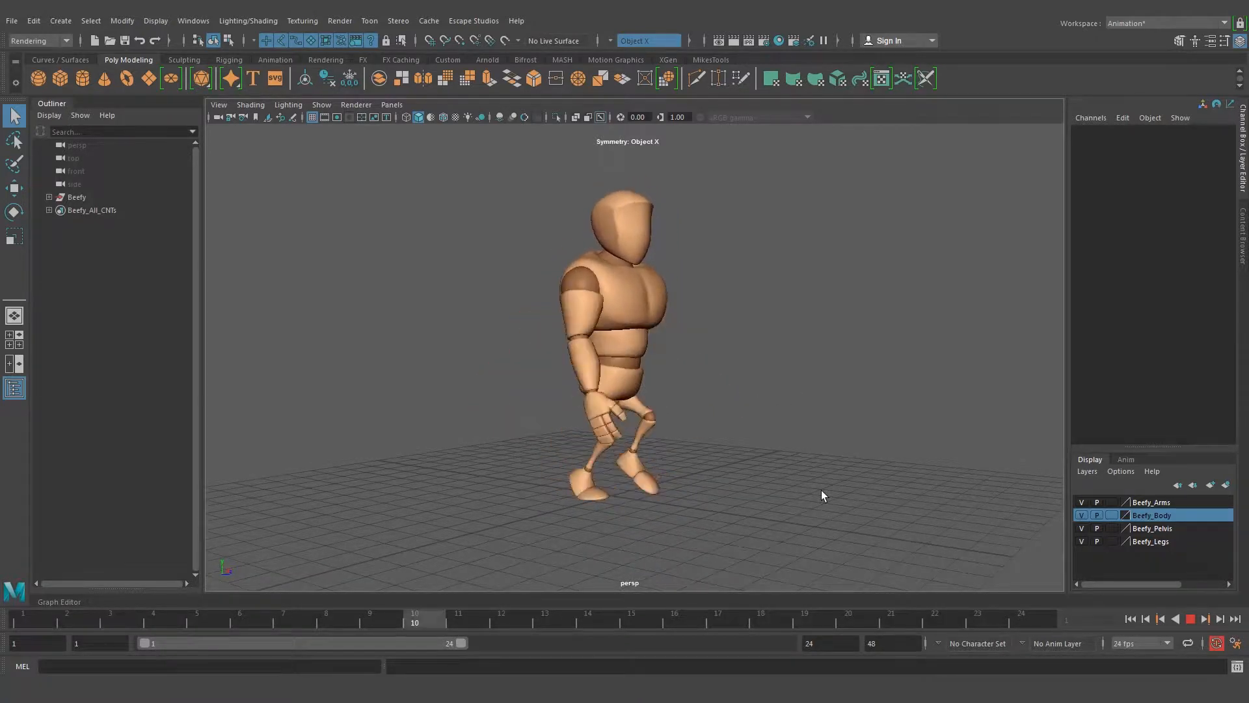
pyautogui.click(1192, 619)
pyautogui.scroll(-5, 797, 276)
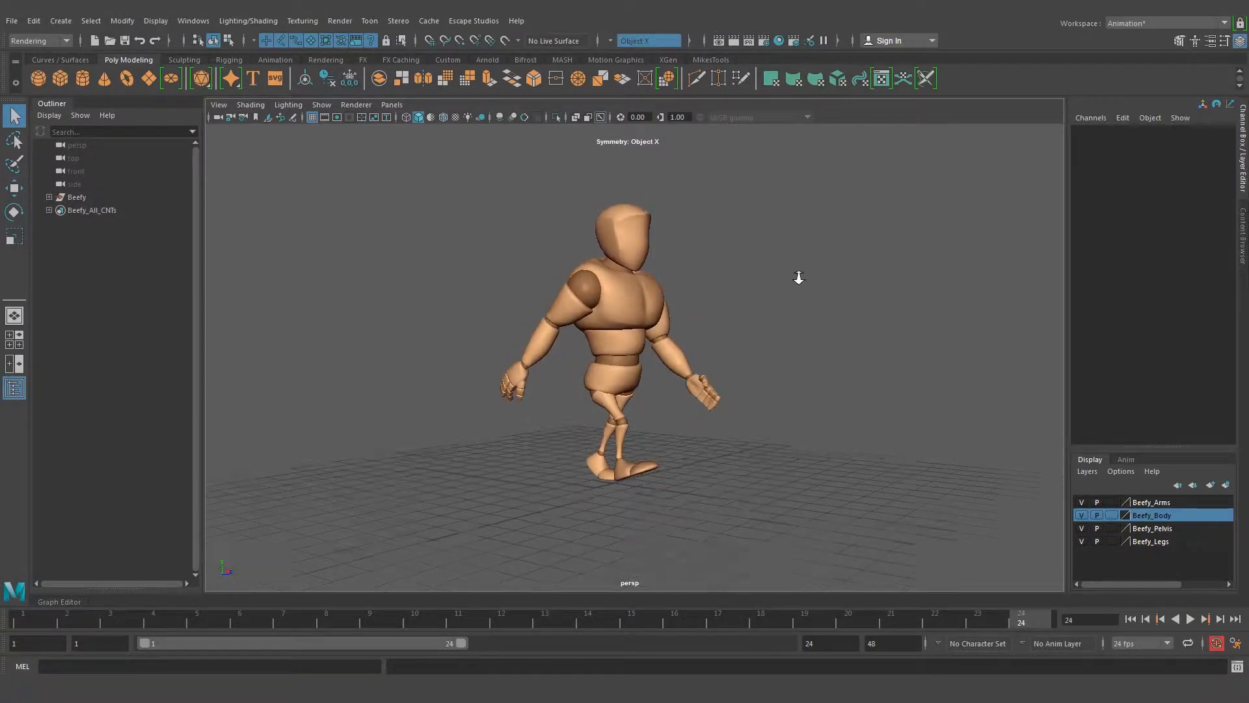
pyautogui.keyDown('alt'); pyautogui.moveTo(645, 329); pyautogui.dragTo(655, 347, button='middle'); pyautogui.keyUp('alt')
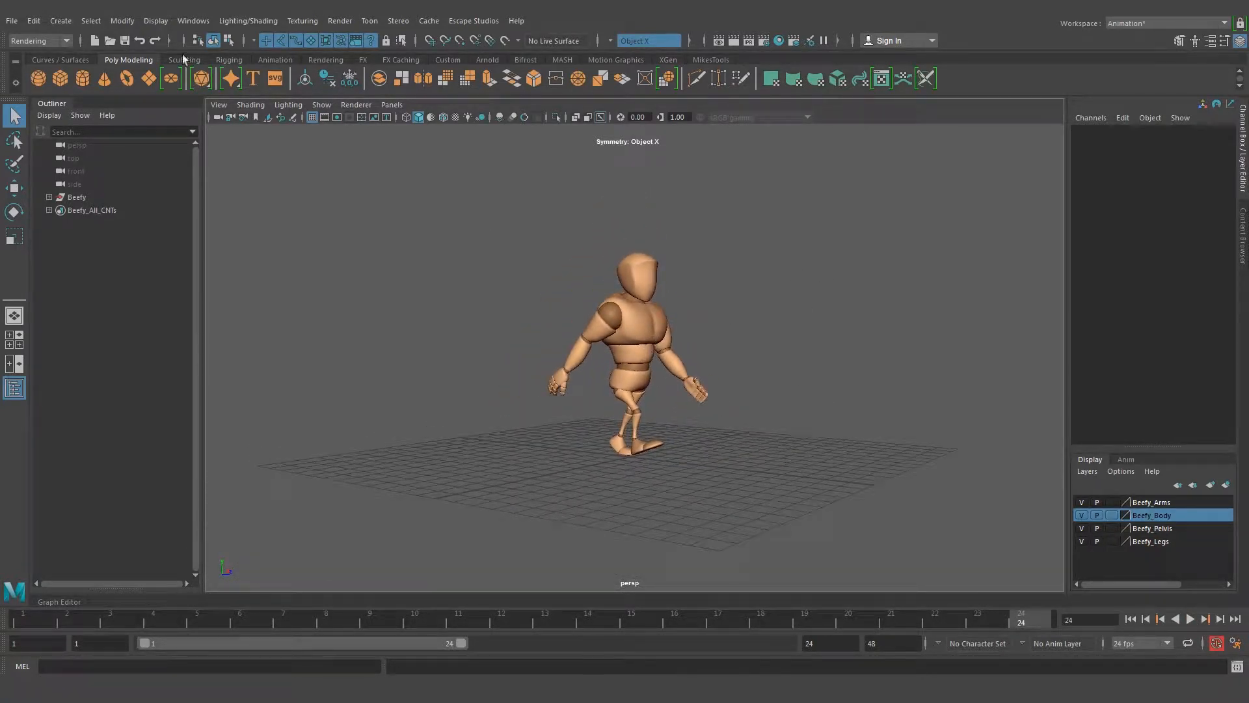
# Start a new project and name it Human_walk_cycle
pyautogui.click(13, 21)
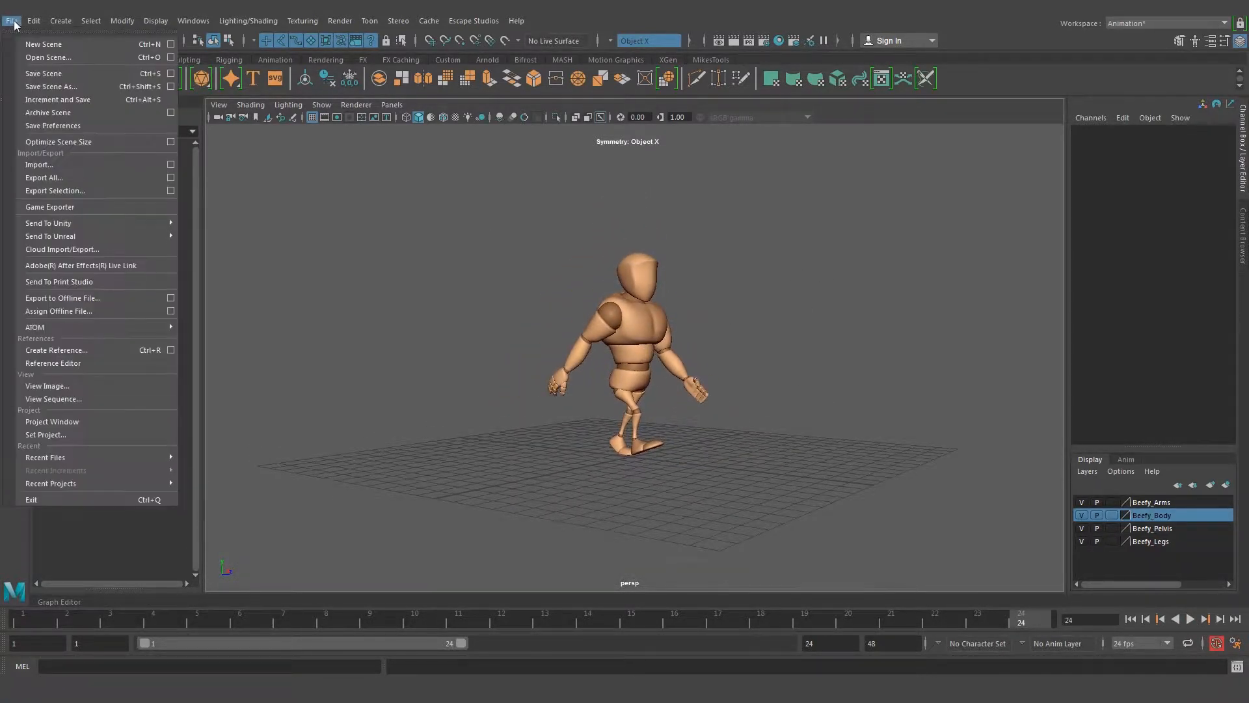
pyautogui.click(63, 422)
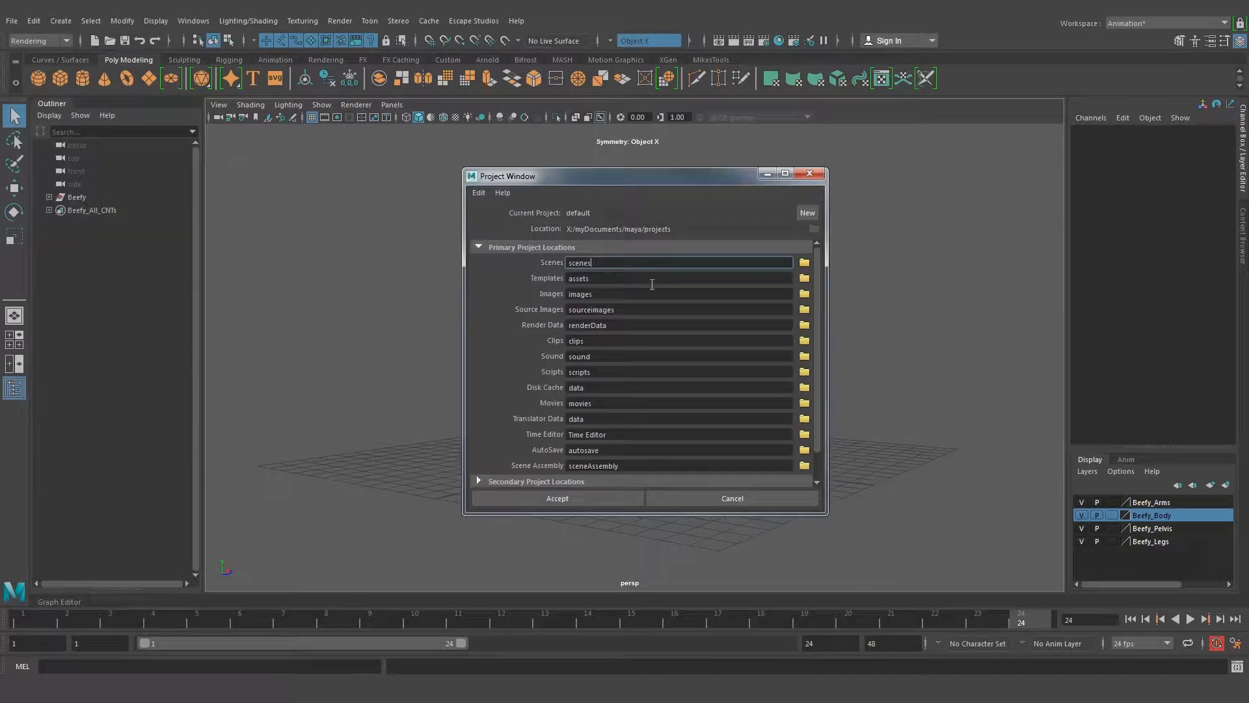
pyautogui.click(807, 213)
pyautogui.moveTo(607, 213); pyautogui.dragTo(515, 212)
pyautogui.write('Huma')
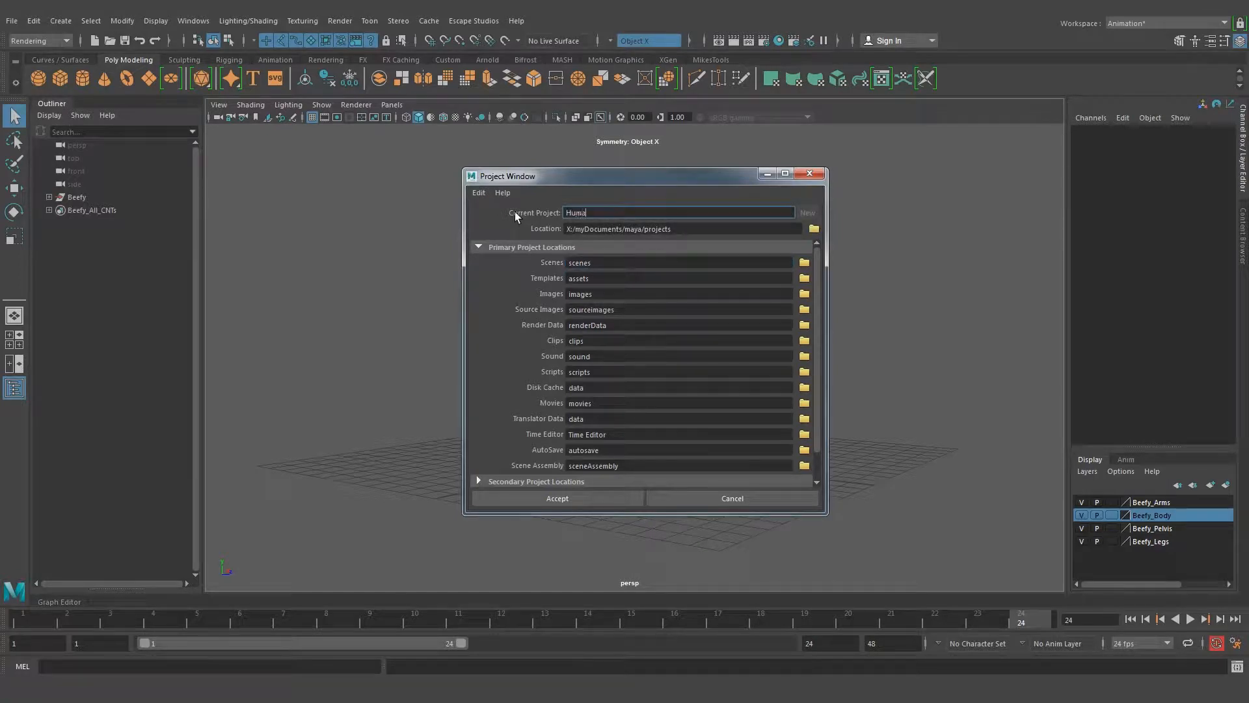
pyautogui.write('n_walk_cycle')
# Set the project location to the MAYA file folder under TUTORIALS/03. Human walk cycle and create the project
pyautogui.click(814, 229)
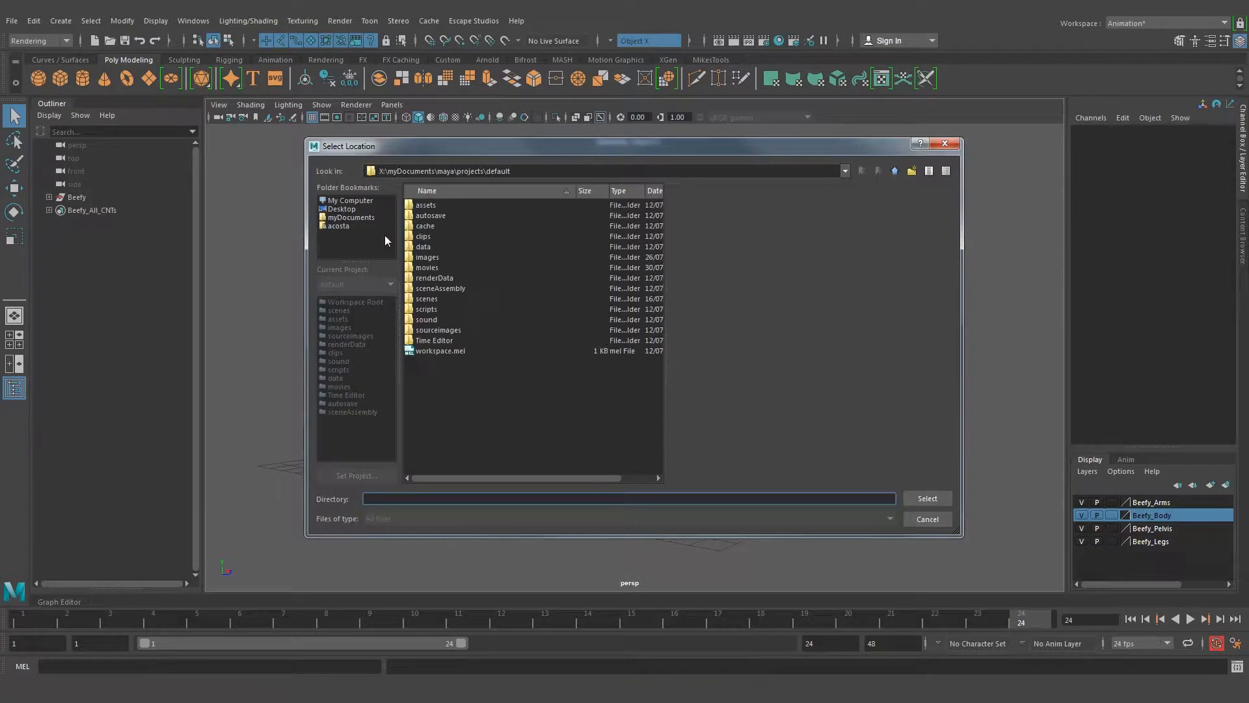
pyautogui.click(351, 218)
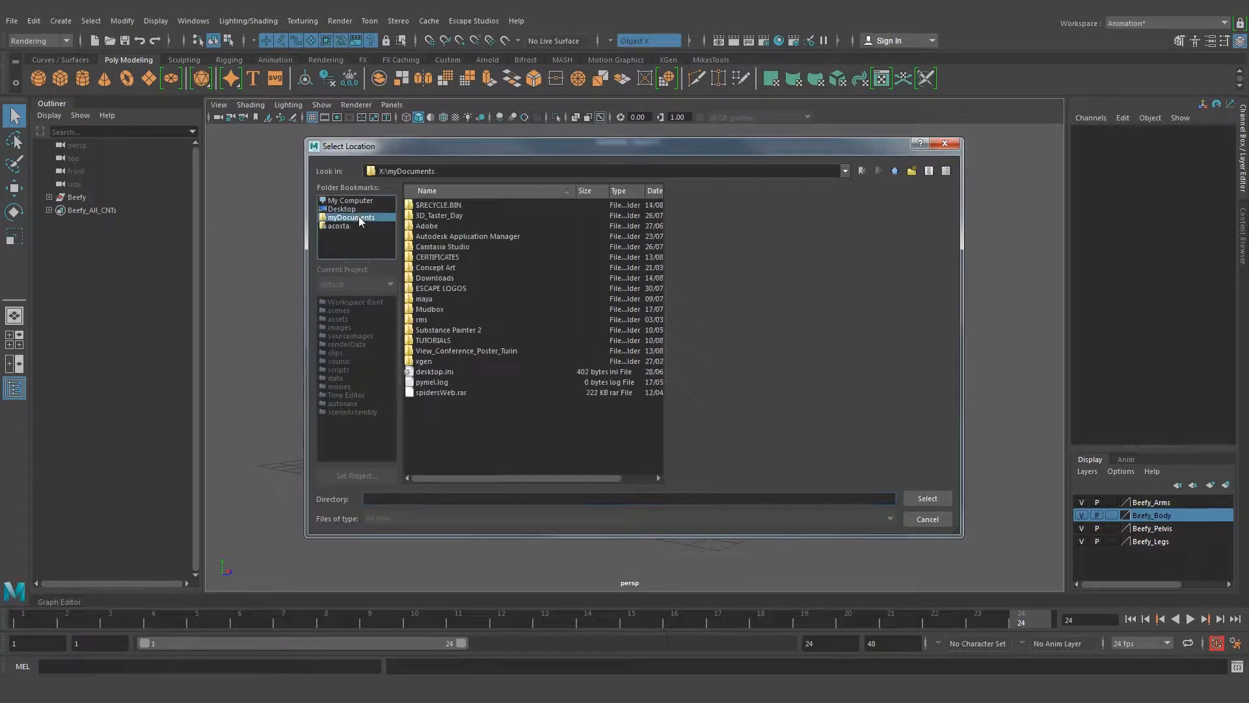
pyautogui.doubleClick(435, 340)
pyautogui.click(461, 237)
pyautogui.doubleClick(461, 236)
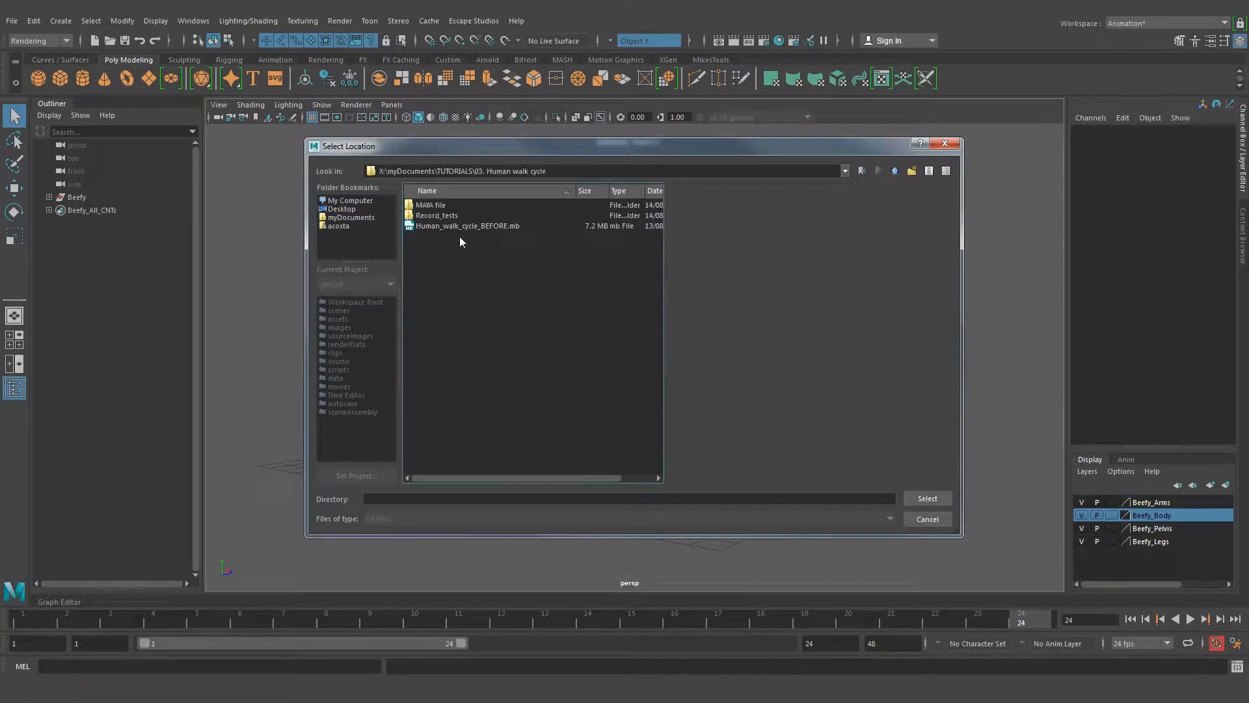
pyautogui.doubleClick(439, 206)
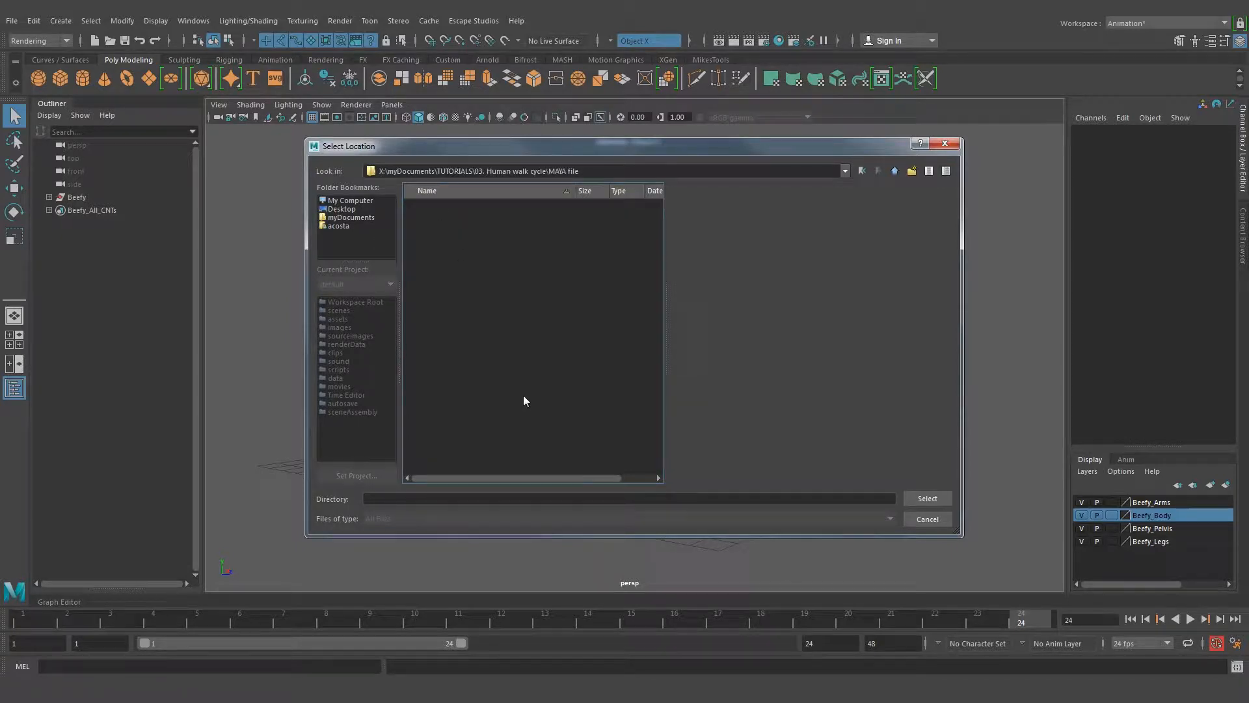
pyautogui.click(926, 498)
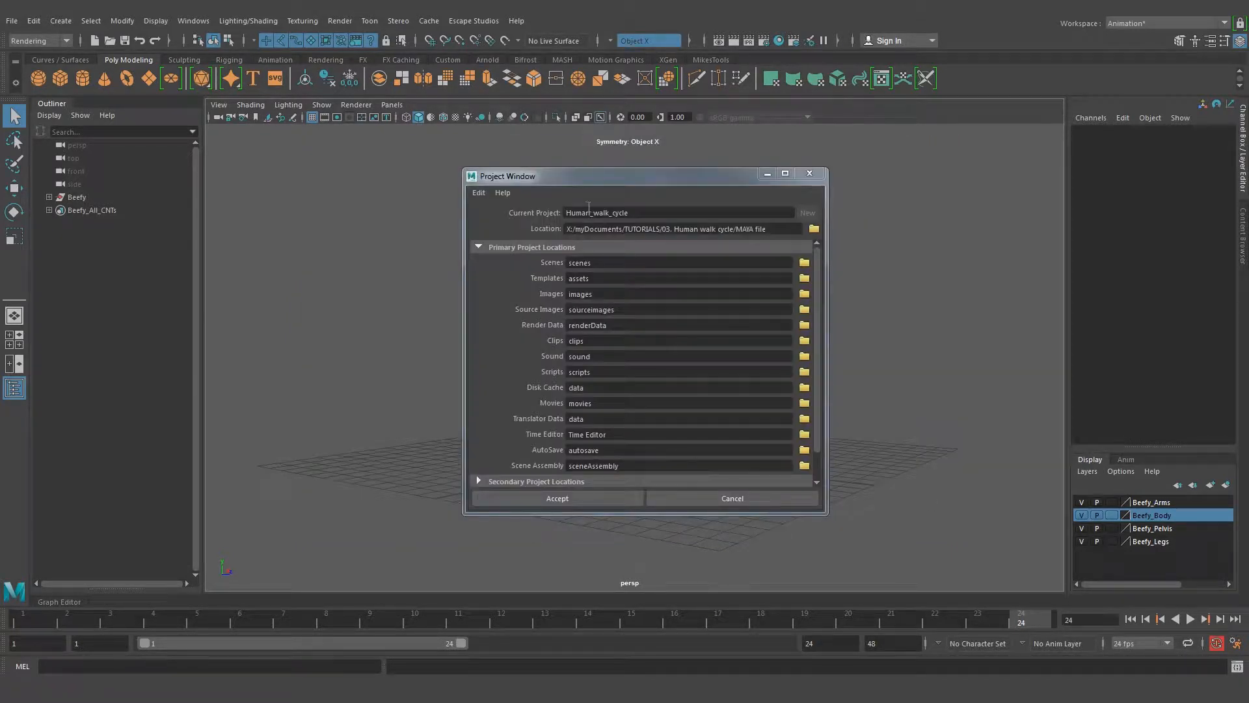
pyautogui.click(579, 498)
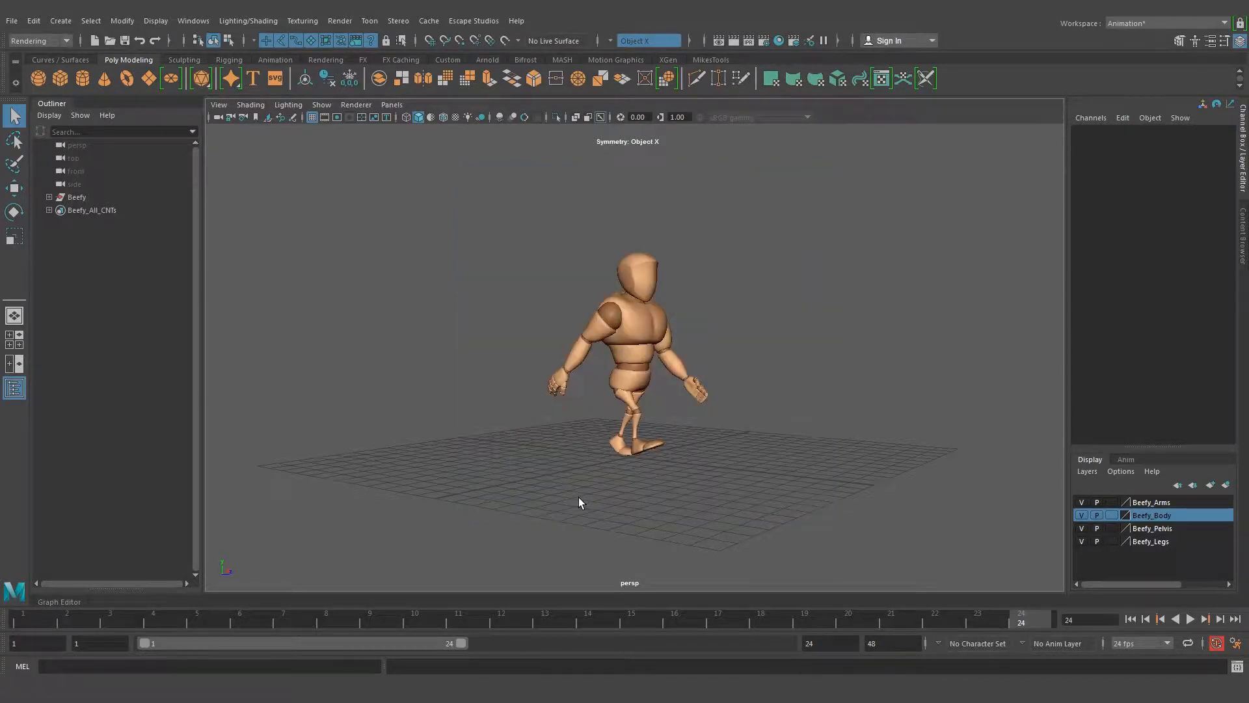
# Create a new empty scene, saving the changes to Human_walk_cycle_BEFORE.mb
pyautogui.keyDown('alt'); pyautogui.moveTo(716, 294); pyautogui.dragTo(702, 300); pyautogui.keyUp('alt')
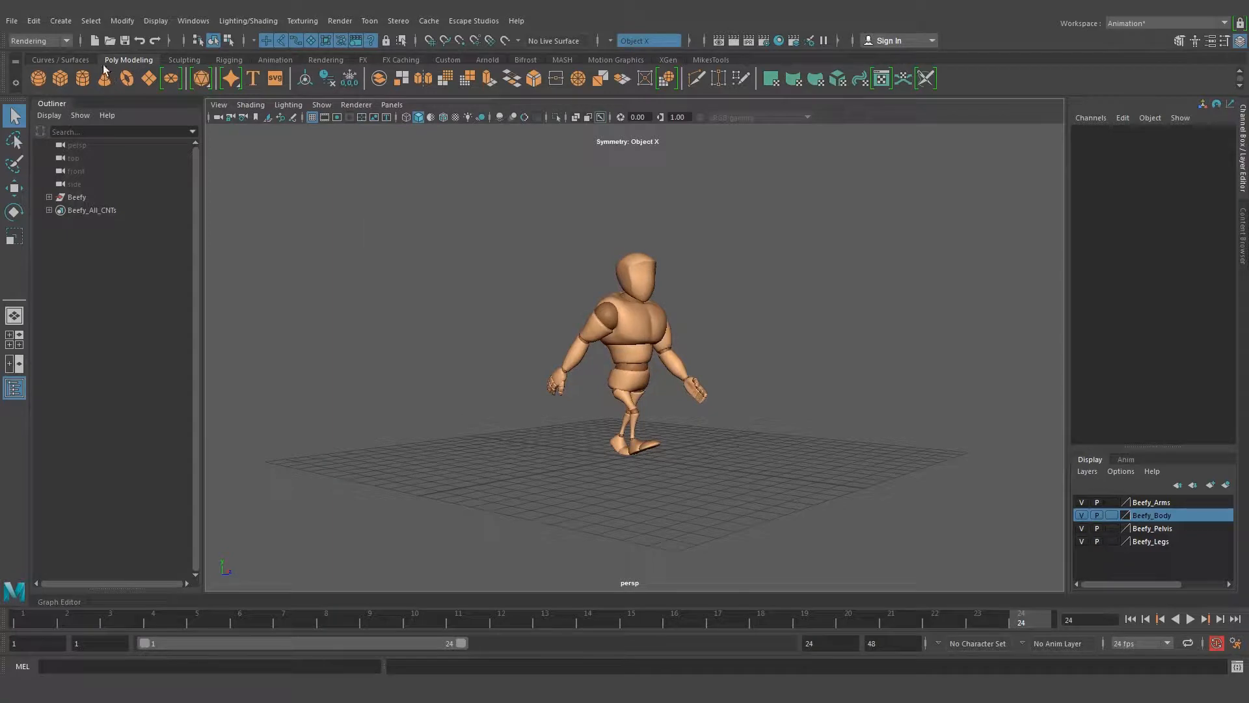
pyautogui.click(15, 25)
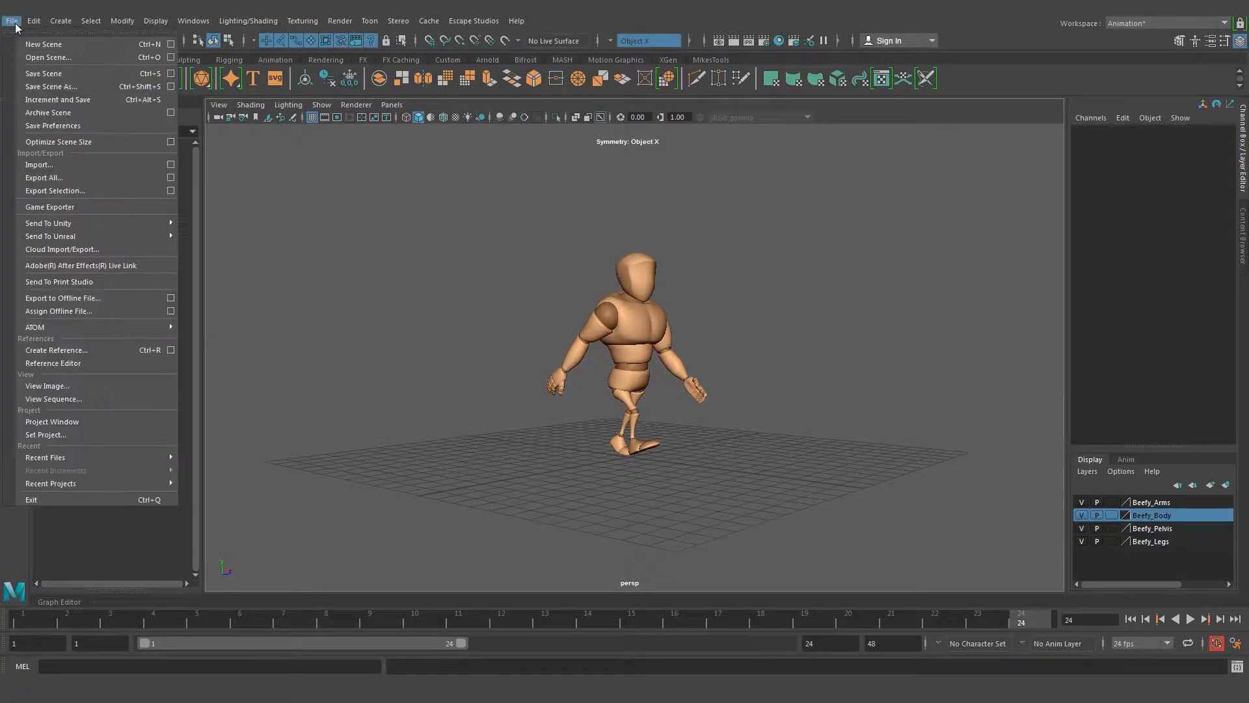
pyautogui.click(48, 45)
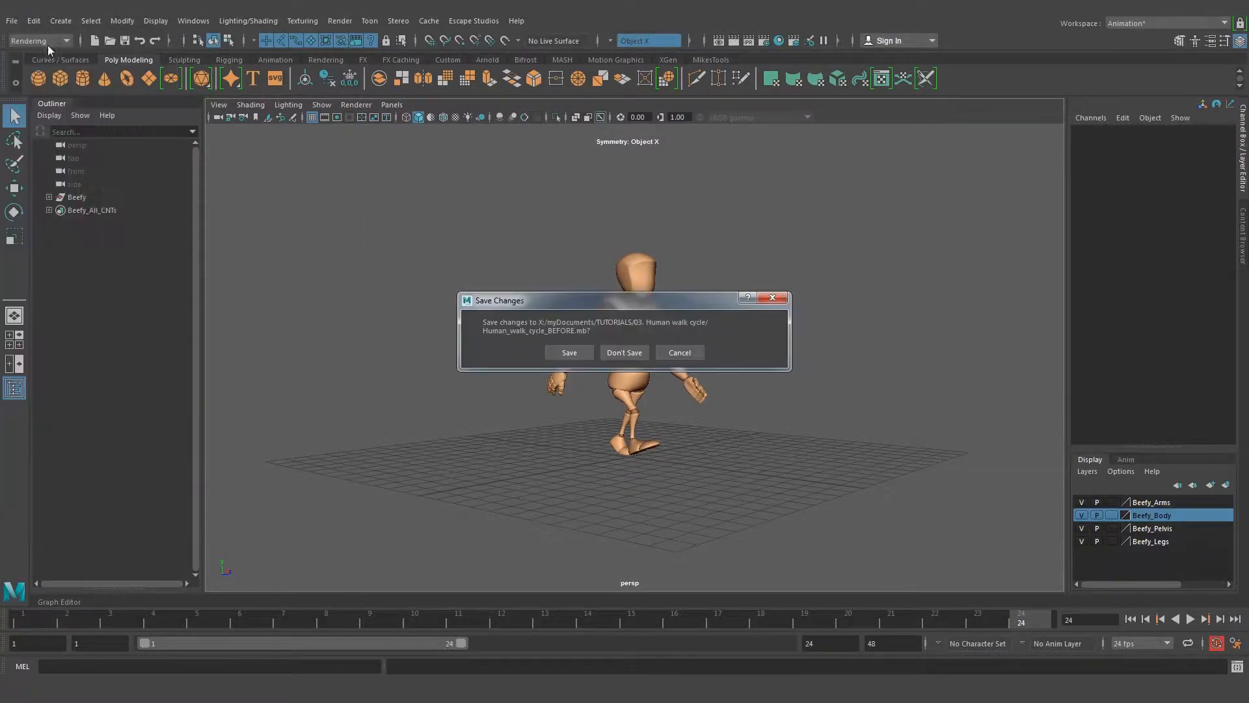
pyautogui.click(575, 353)
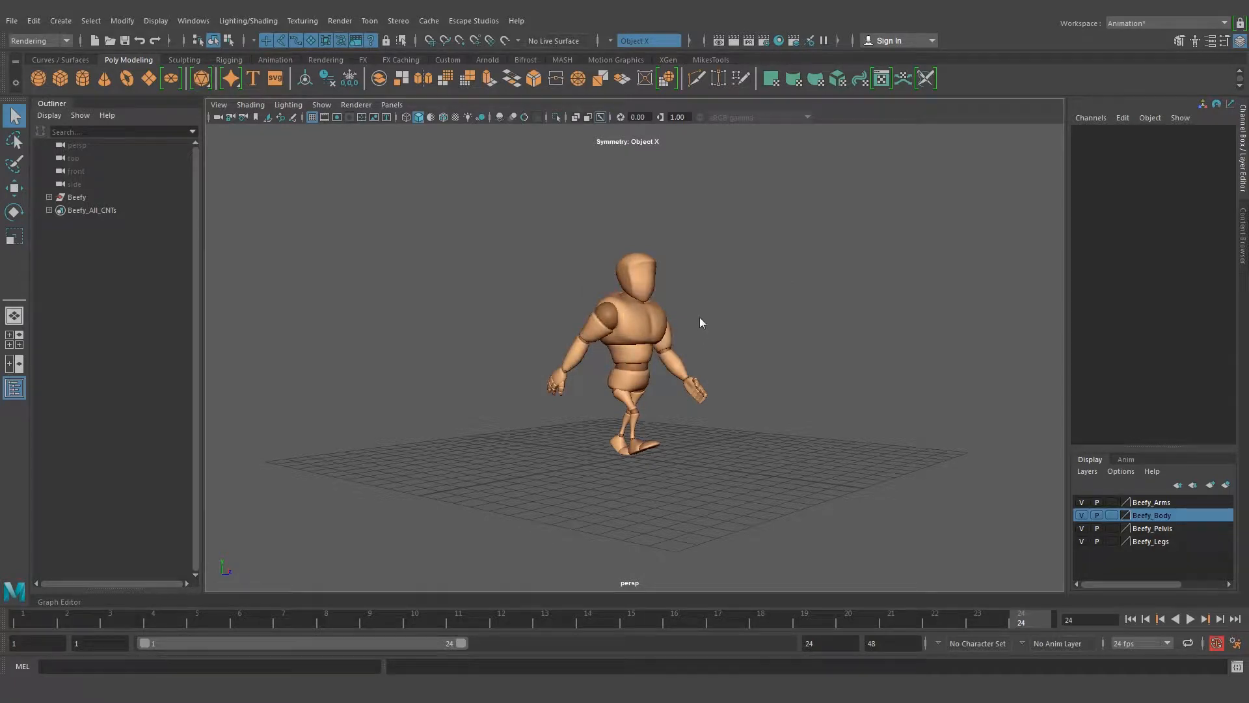
pyautogui.keyDown('alt'); pyautogui.moveTo(630, 346); pyautogui.dragTo(609, 347); pyautogui.keyUp('alt')
pyautogui.keyDown('alt'); pyautogui.moveTo(533, 339); pyautogui.dragTo(644, 337, button='right'); pyautogui.keyUp('alt')
pyautogui.keyDown('alt'); pyautogui.moveTo(650, 284); pyautogui.dragTo(622, 315, button='middle'); pyautogui.keyUp('alt')
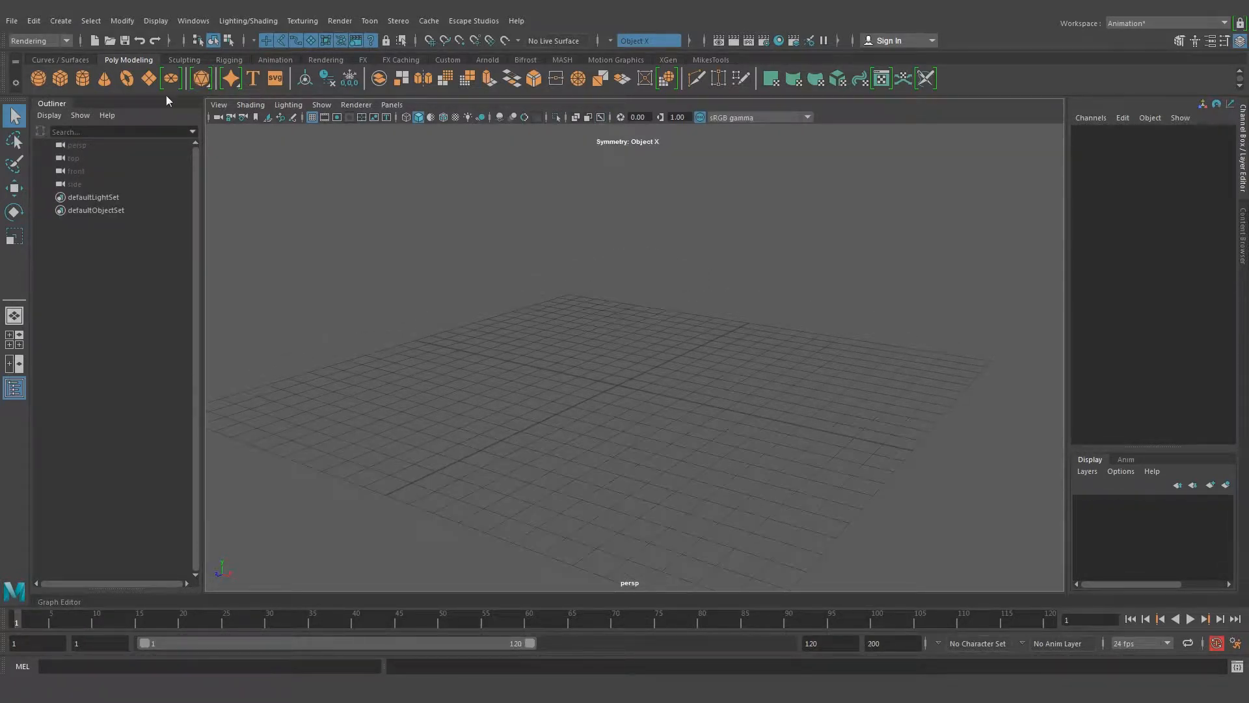
# Begin saving the empty scene under a new name, entering Human_walk_cycle as the file name
pyautogui.click(12, 20)
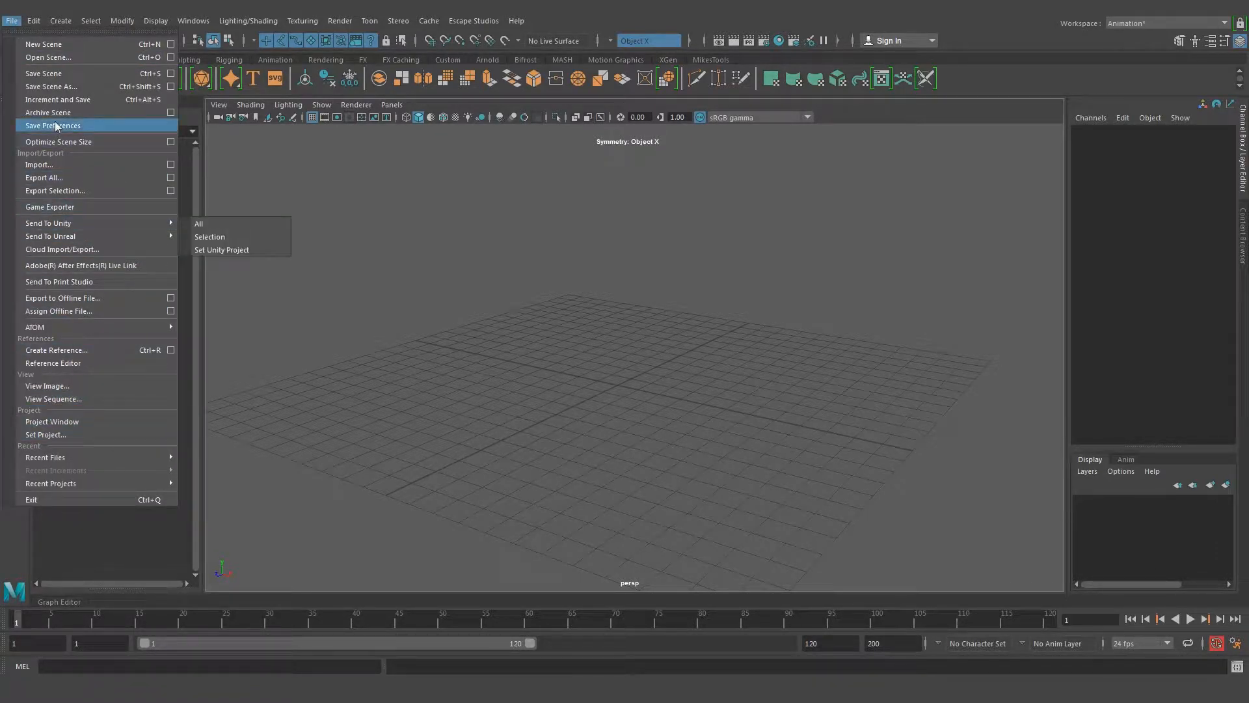
pyautogui.click(50, 86)
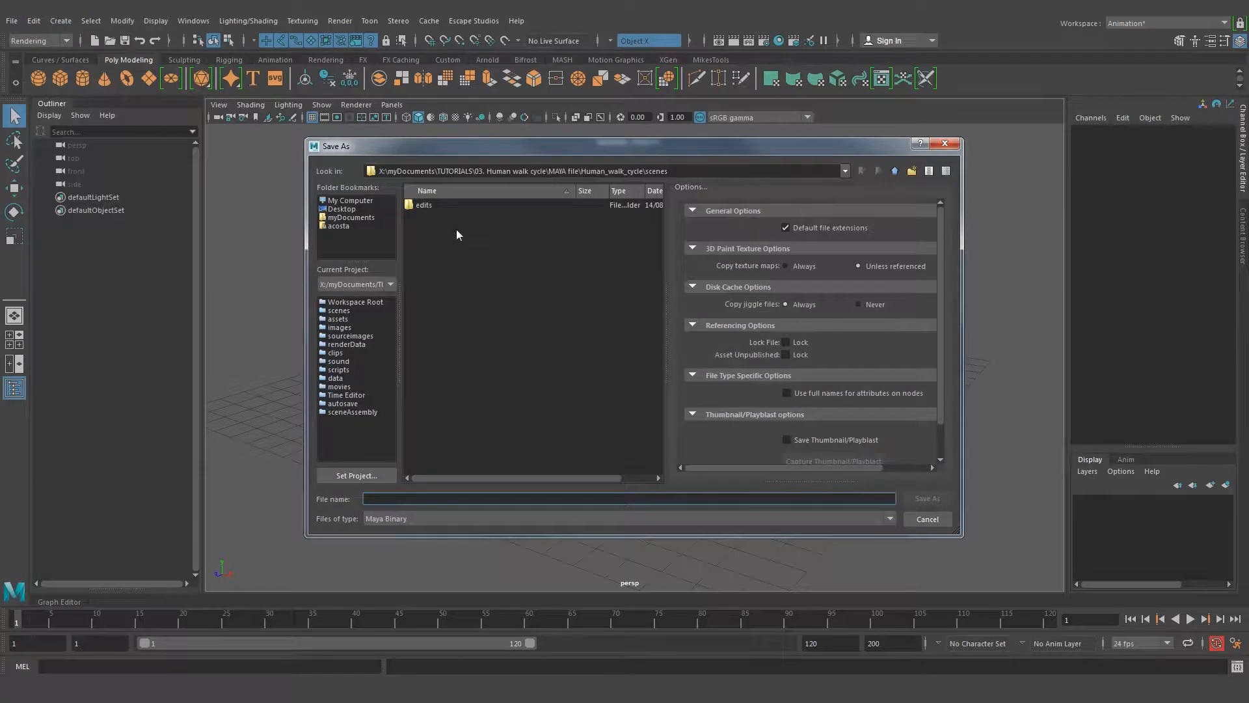
pyautogui.write('Human_wal')
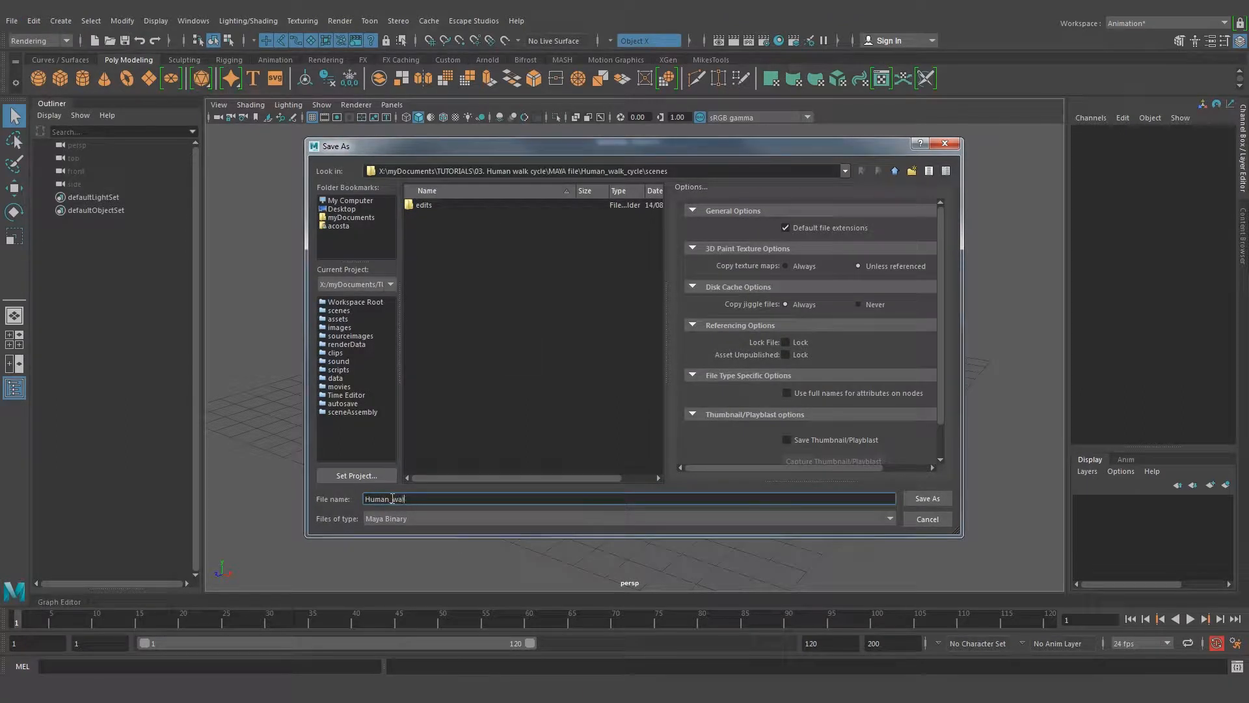
pyautogui.write('k_cyc')
pyautogui.write('le+')
pyautogui.write('v001')
# Try adding a v00 version suffix to the file name
pyautogui.moveTo(439, 498); pyautogui.dragTo(447, 498)
pyautogui.click(460, 499)
pyautogui.moveTo(399, 500); pyautogui.dragTo(456, 500)
pyautogui.click(454, 497)
pyautogui.press('BackSpace')
pyautogui.moveTo(436, 499); pyautogui.dragTo(474, 500)
pyautogui.click(468, 499)
pyautogui.click(473, 500)
pyautogui.moveTo(429, 499); pyautogui.dragTo(560, 502)
pyautogui.press('BackSpace')
# Save the scene as a Maya Binary file named Human_walk_cycle in the project's scenes folder
pyautogui.moveTo(368, 500); pyautogui.dragTo(466, 499)
pyautogui.click(514, 500)
pyautogui.click(929, 499)
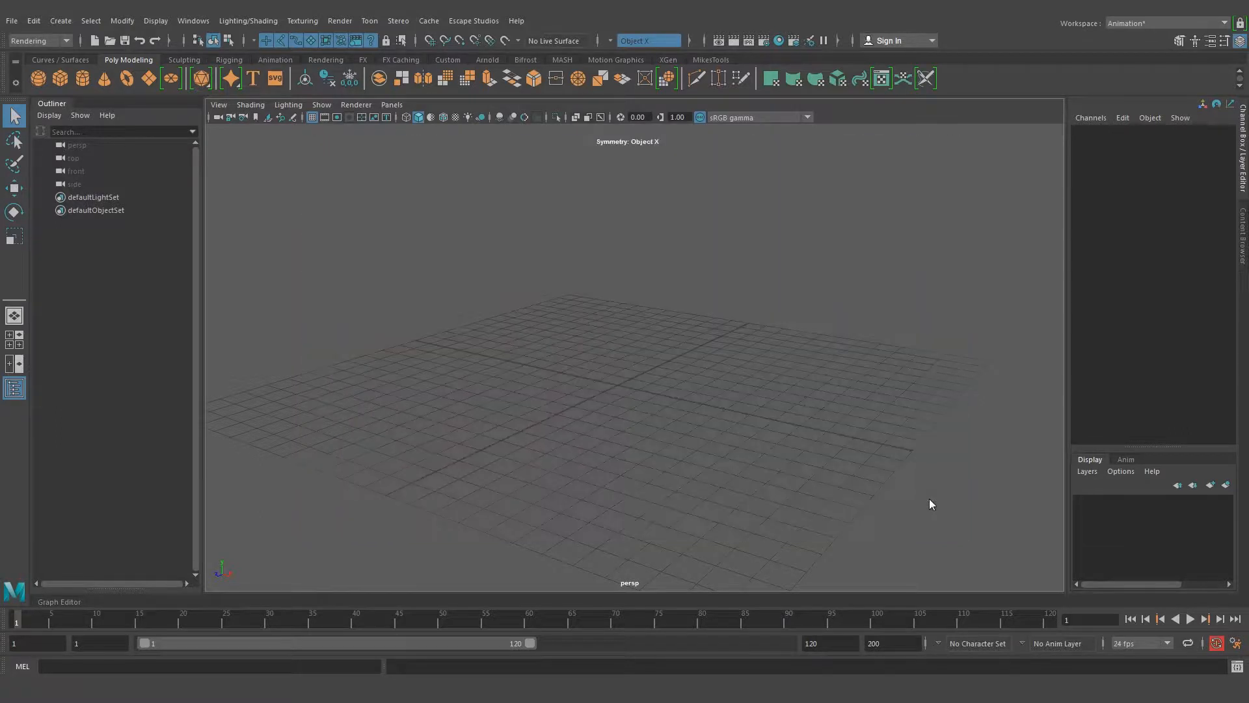
# Start a file import and look for the character rig in the Downloads folder of the user profile
pyautogui.moveTo(572, 363)
pyautogui.keyDown('alt'); pyautogui.mouseDown()
pyautogui.moveTo(497, 377)
pyautogui.moveTo(588, 379)
pyautogui.mouseUp(); pyautogui.keyUp('alt')
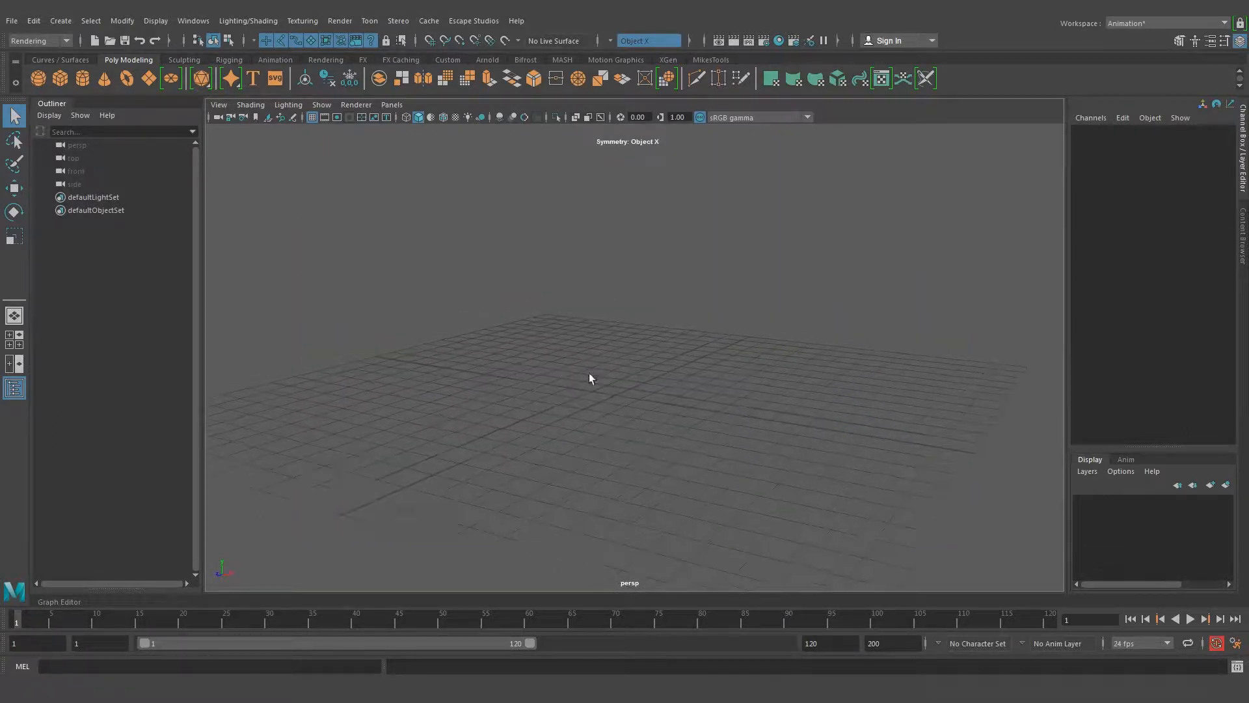
pyautogui.click(11, 21)
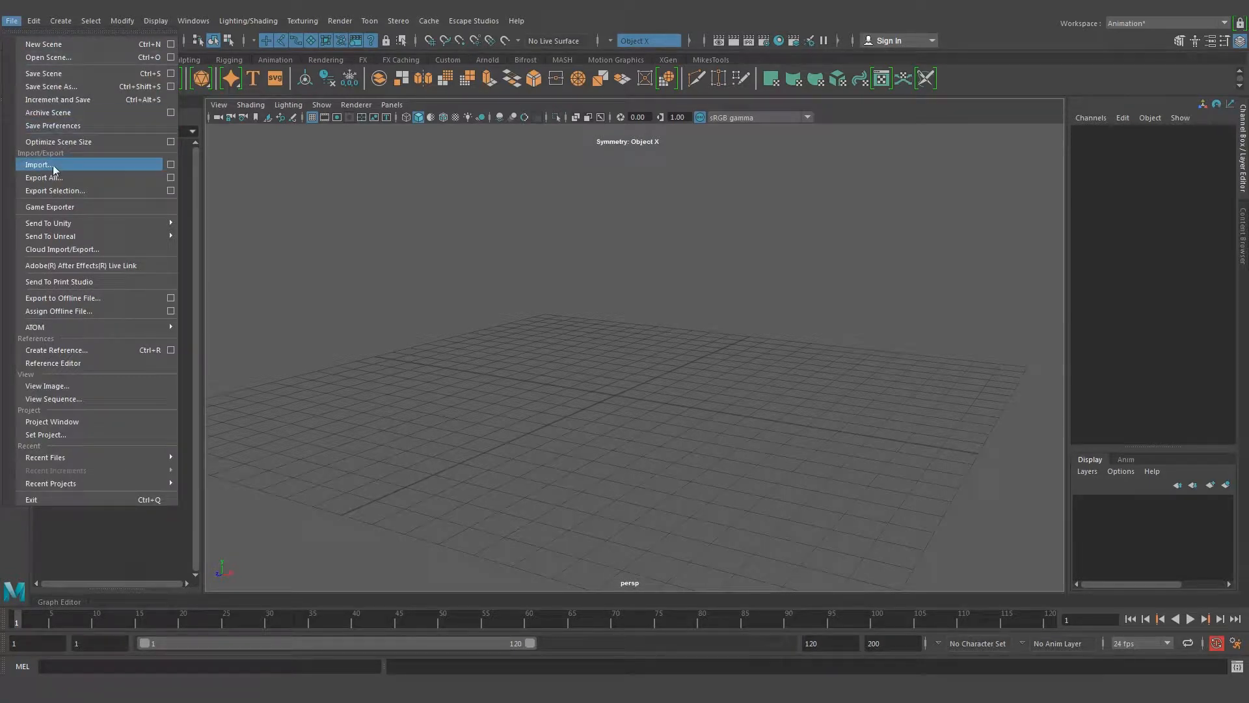
pyautogui.click(127, 165)
pyautogui.moveTo(549, 151); pyautogui.dragTo(637, 140)
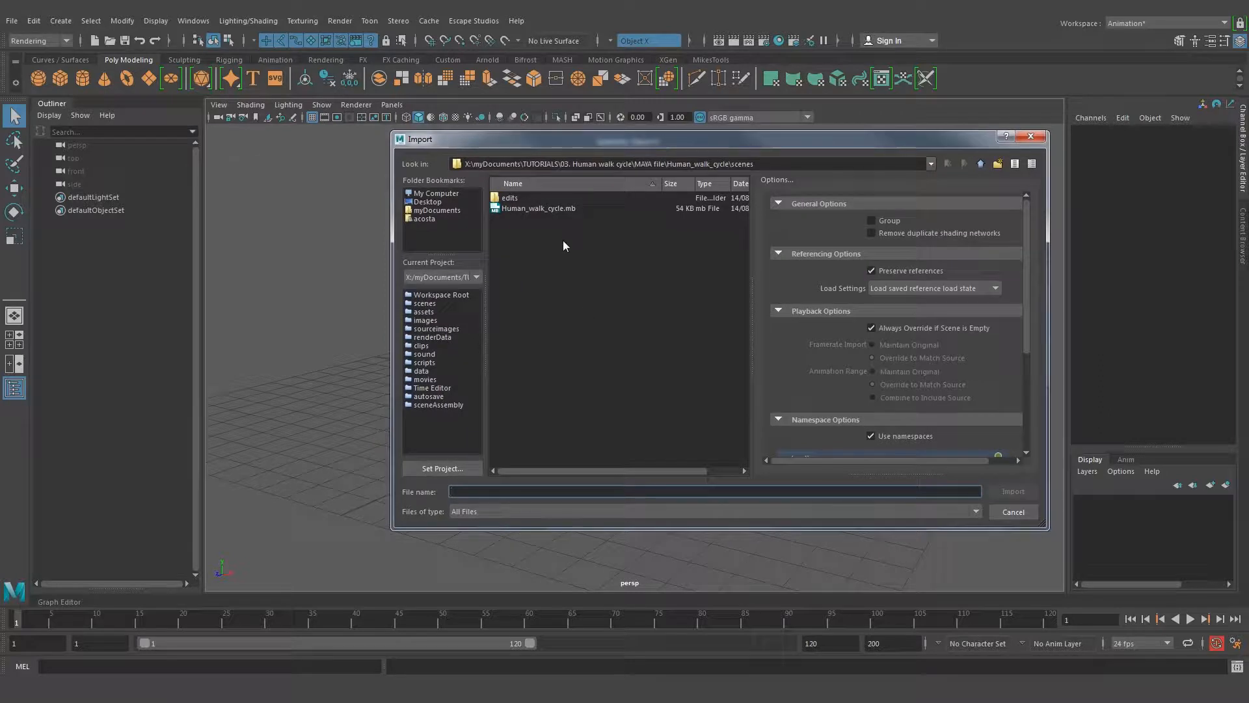
pyautogui.click(430, 202)
pyautogui.click(438, 193)
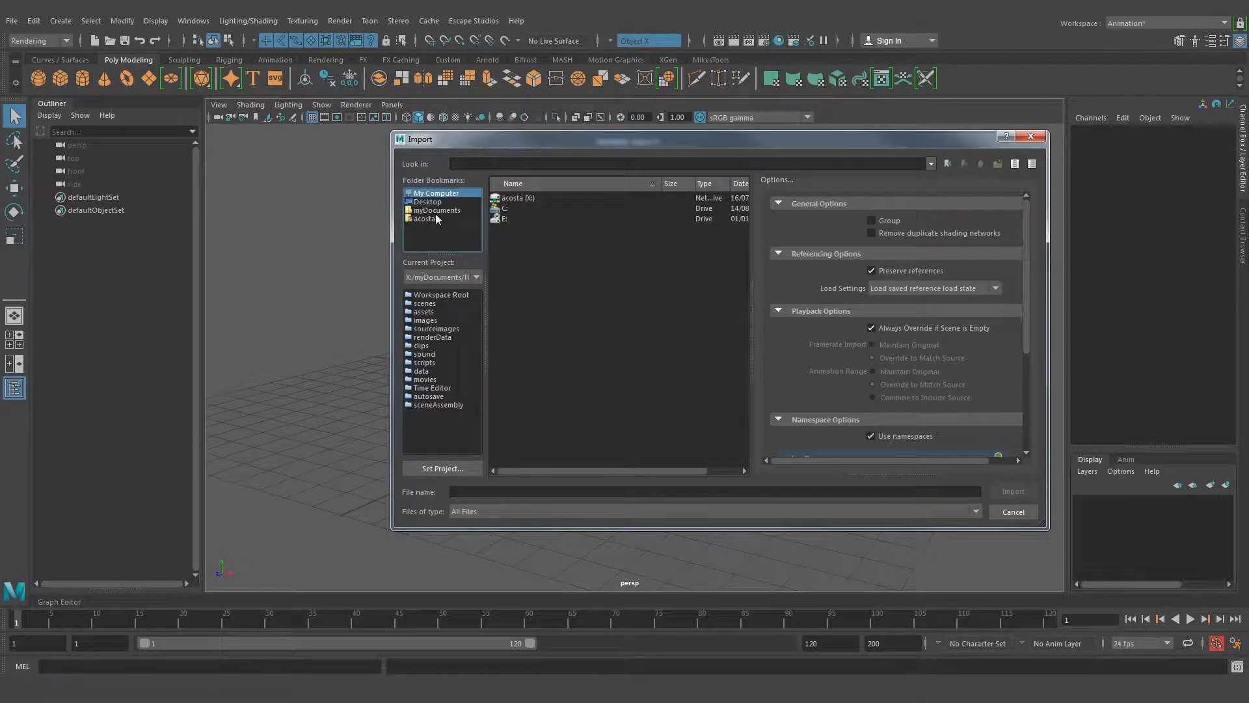
pyautogui.click(438, 210)
pyautogui.click(432, 217)
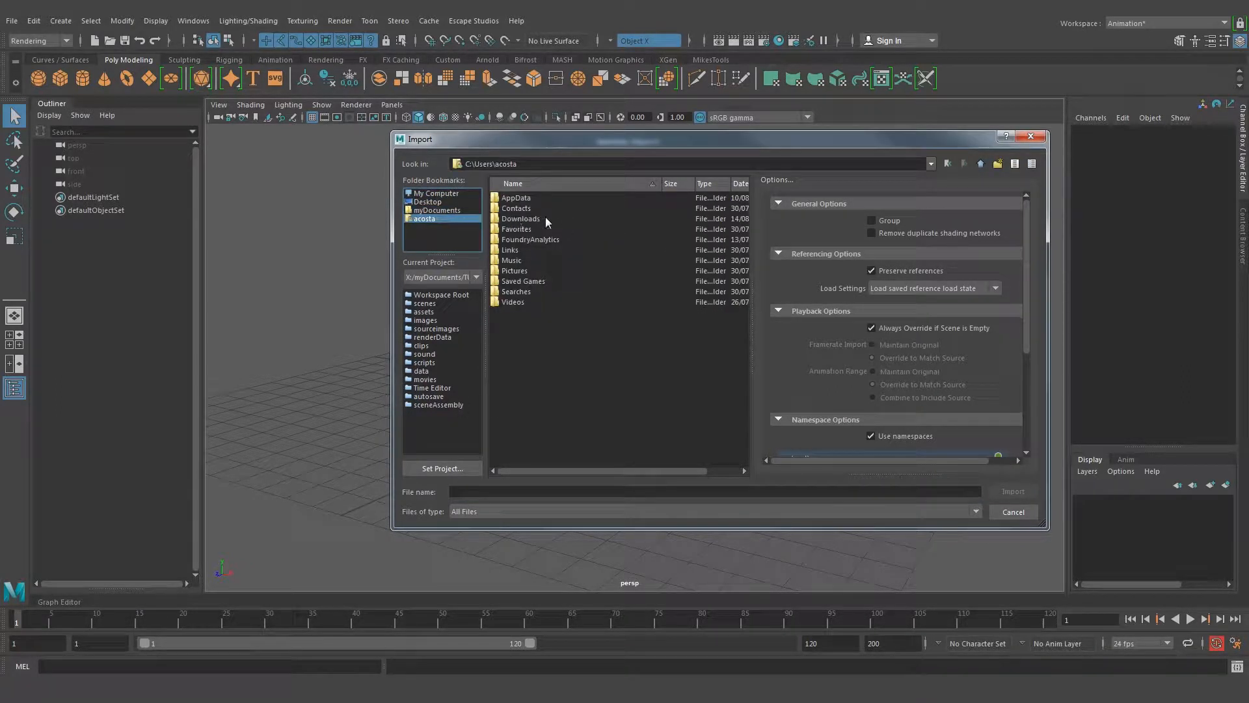
pyautogui.doubleClick(529, 219)
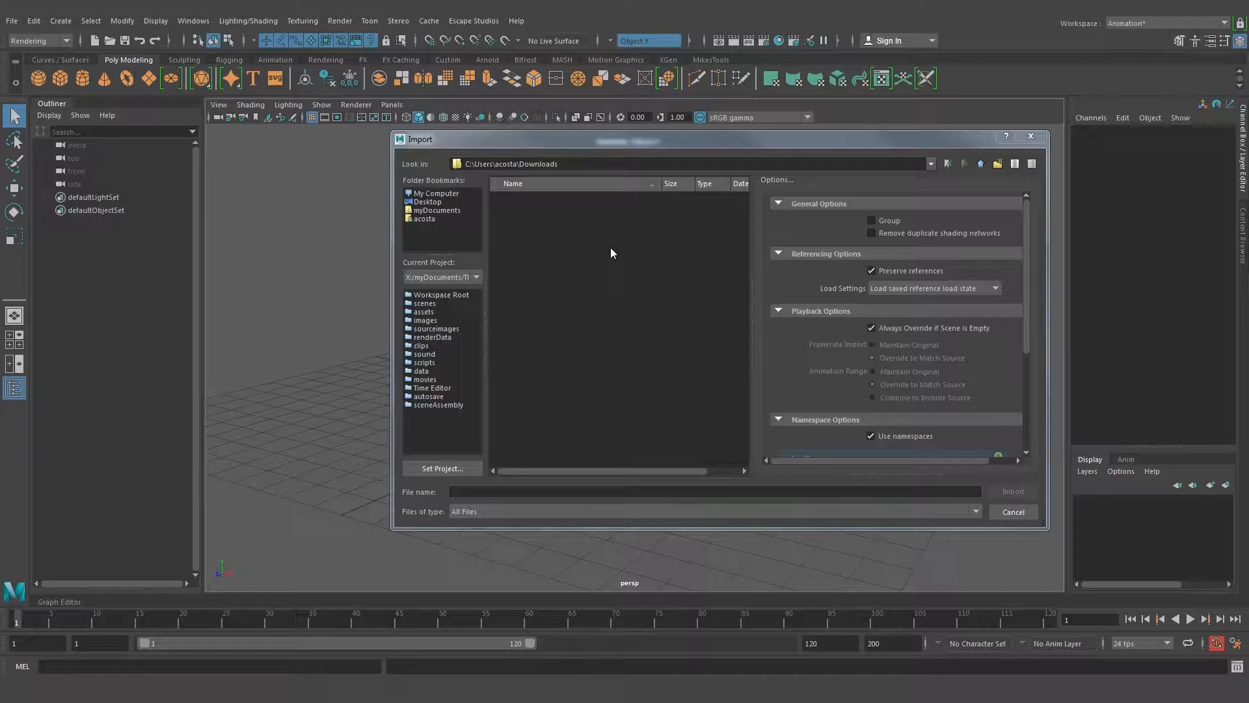
# Import the Ultimate_Beefy_v1.0.1.mb rig from the Desktop and dismiss the mental ray notice
pyautogui.click(435, 201)
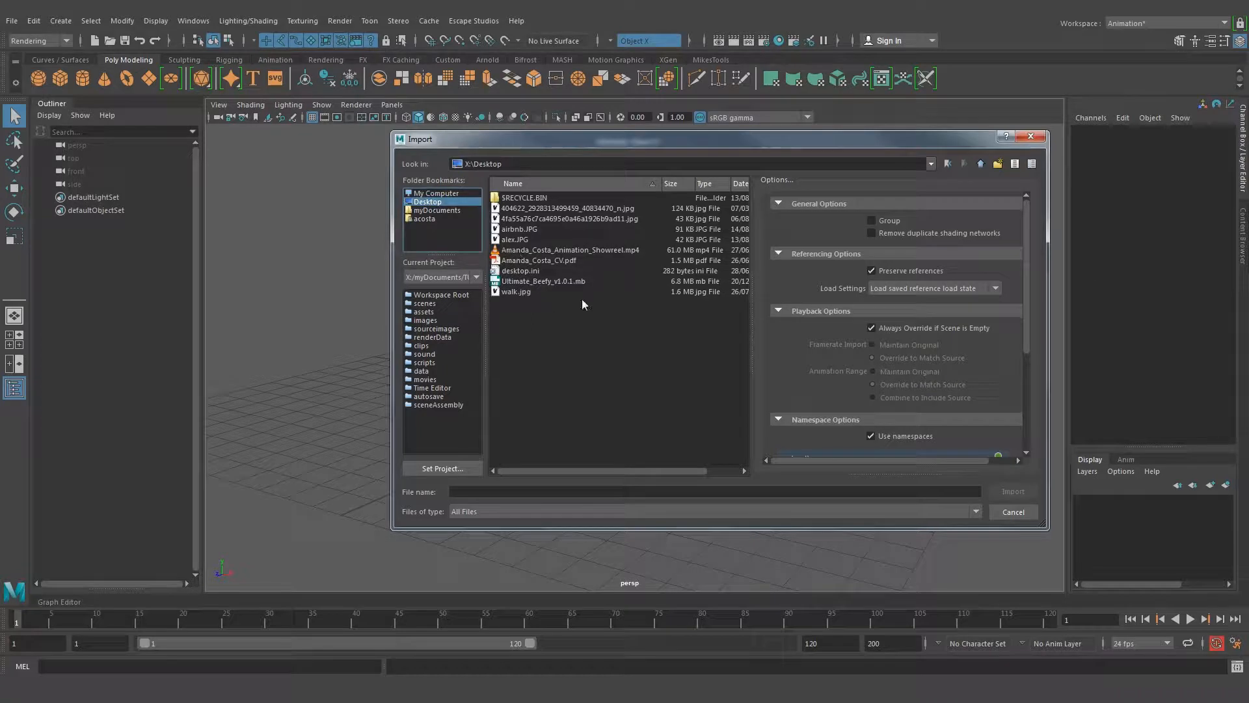
pyautogui.click(543, 281)
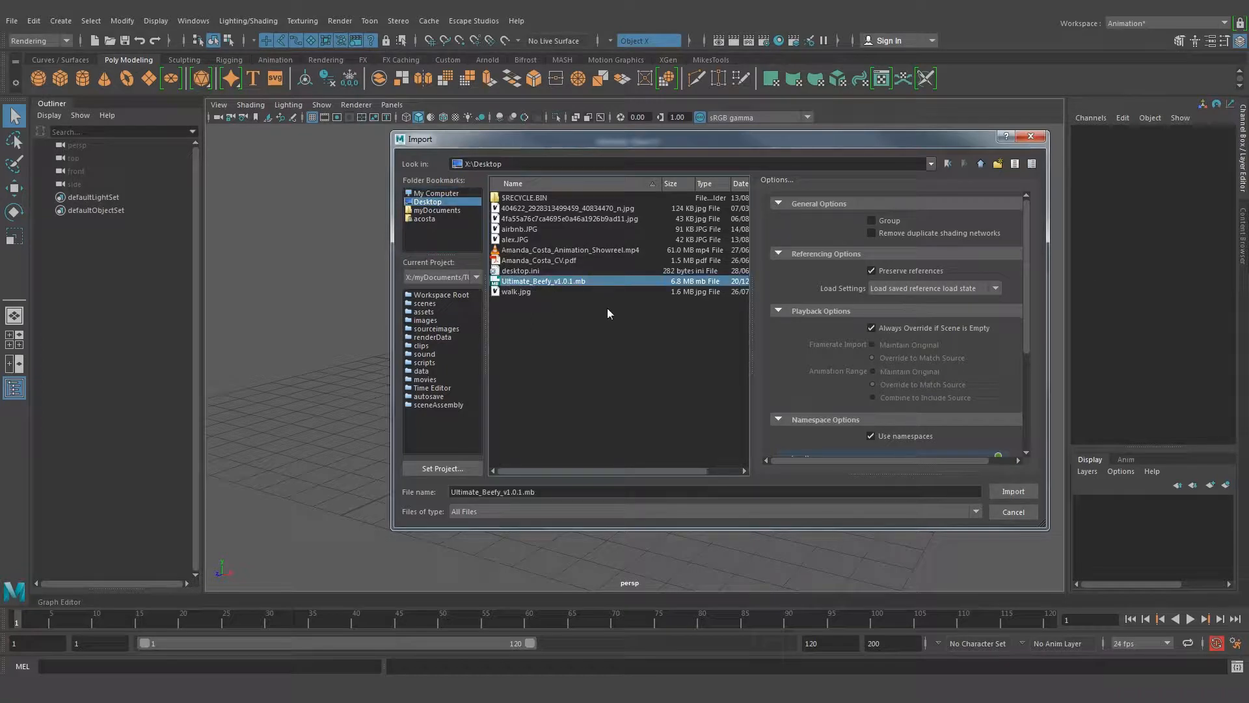
pyautogui.click(1013, 490)
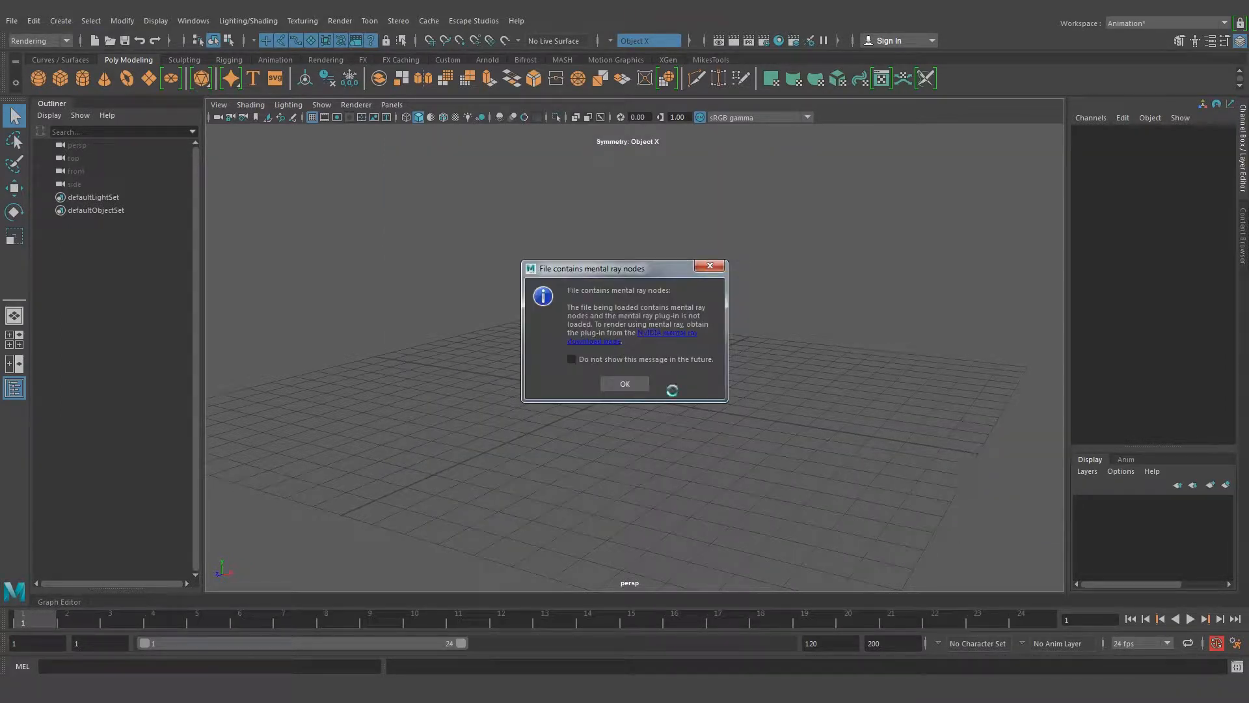
pyautogui.click(625, 383)
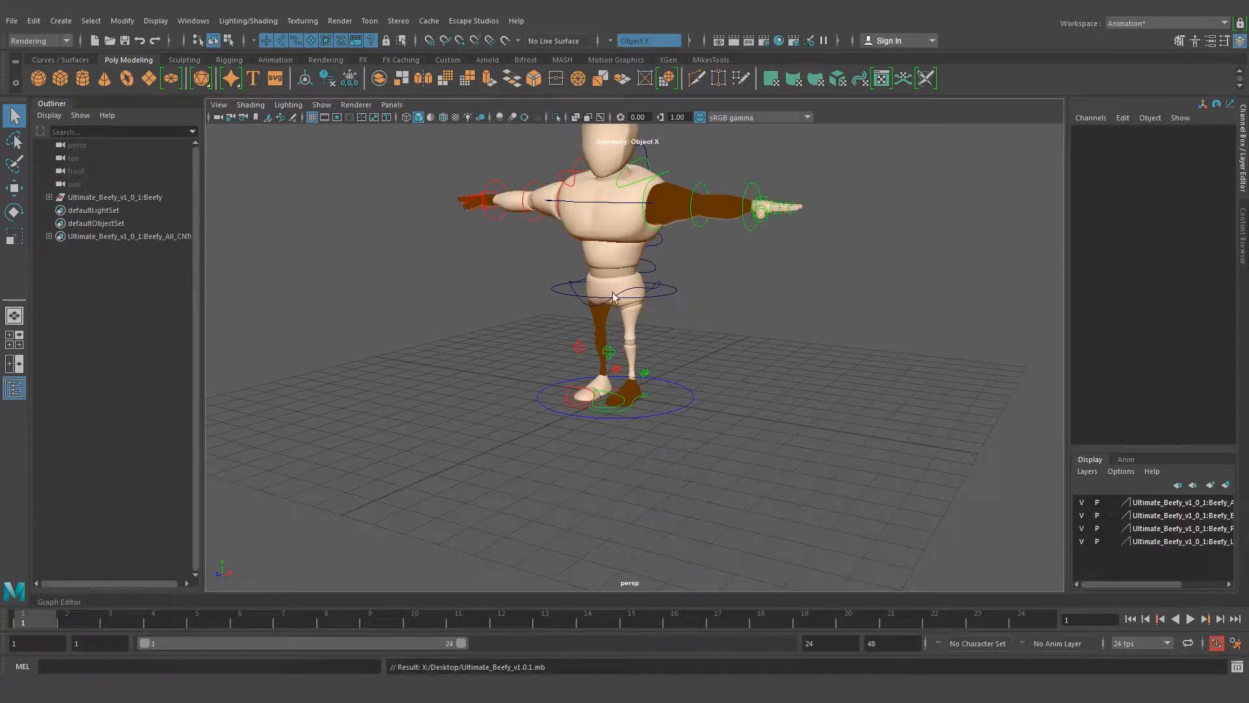
# Examine the imported character rig and its controls from several angles, framing the whole body
pyautogui.keyDown('alt'); pyautogui.moveTo(633, 295); pyautogui.dragTo(747, 294); pyautogui.keyUp('alt')
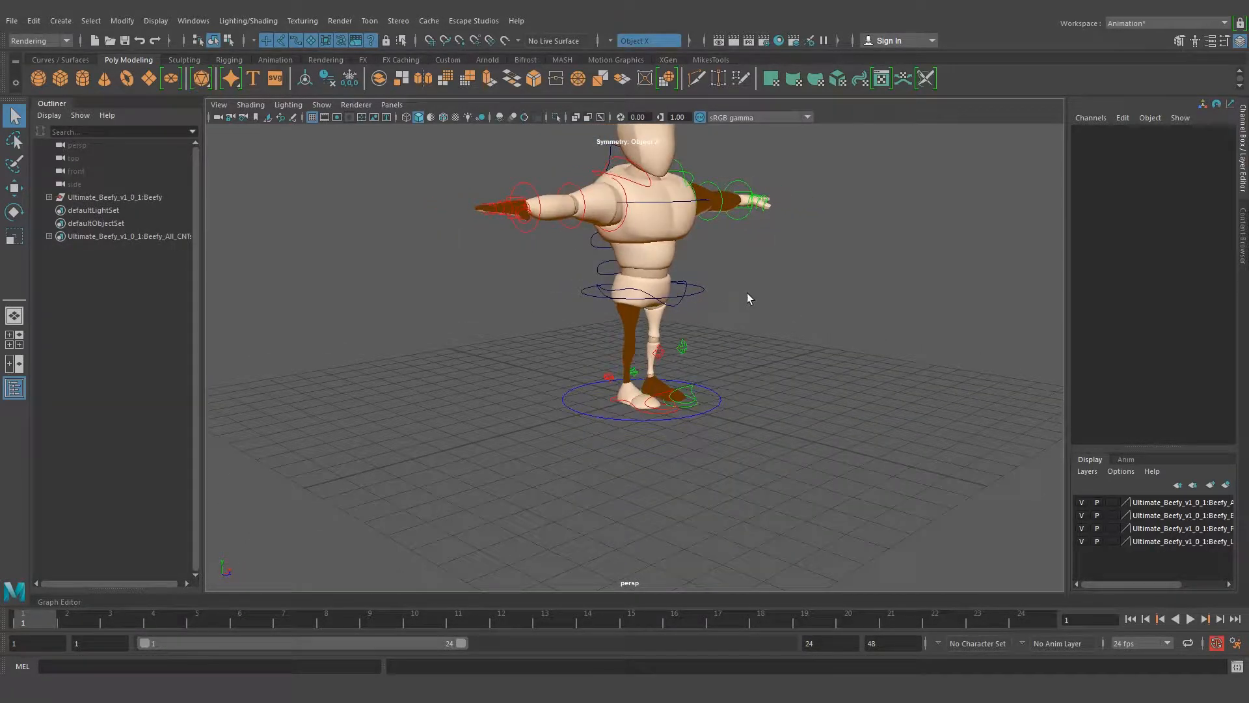
pyautogui.keyDown('alt'); pyautogui.moveTo(732, 218); pyautogui.dragTo(739, 256, button='middle'); pyautogui.keyUp('alt')
pyautogui.keyDown('alt'); pyautogui.moveTo(740, 256); pyautogui.dragTo(759, 291); pyautogui.keyUp('alt')
pyautogui.keyDown('alt'); pyautogui.moveTo(628, 269); pyautogui.dragTo(689, 279, button='right'); pyautogui.keyUp('alt')
pyautogui.keyDown('alt'); pyautogui.moveTo(701, 224); pyautogui.dragTo(687, 245, button='middle'); pyautogui.keyUp('alt')
pyautogui.keyDown('alt'); pyautogui.moveTo(648, 289); pyautogui.dragTo(616, 268, button='right'); pyautogui.keyUp('alt')
pyautogui.keyDown('alt'); pyautogui.moveTo(673, 277); pyautogui.dragTo(665, 266, button='middle'); pyautogui.keyUp('alt')
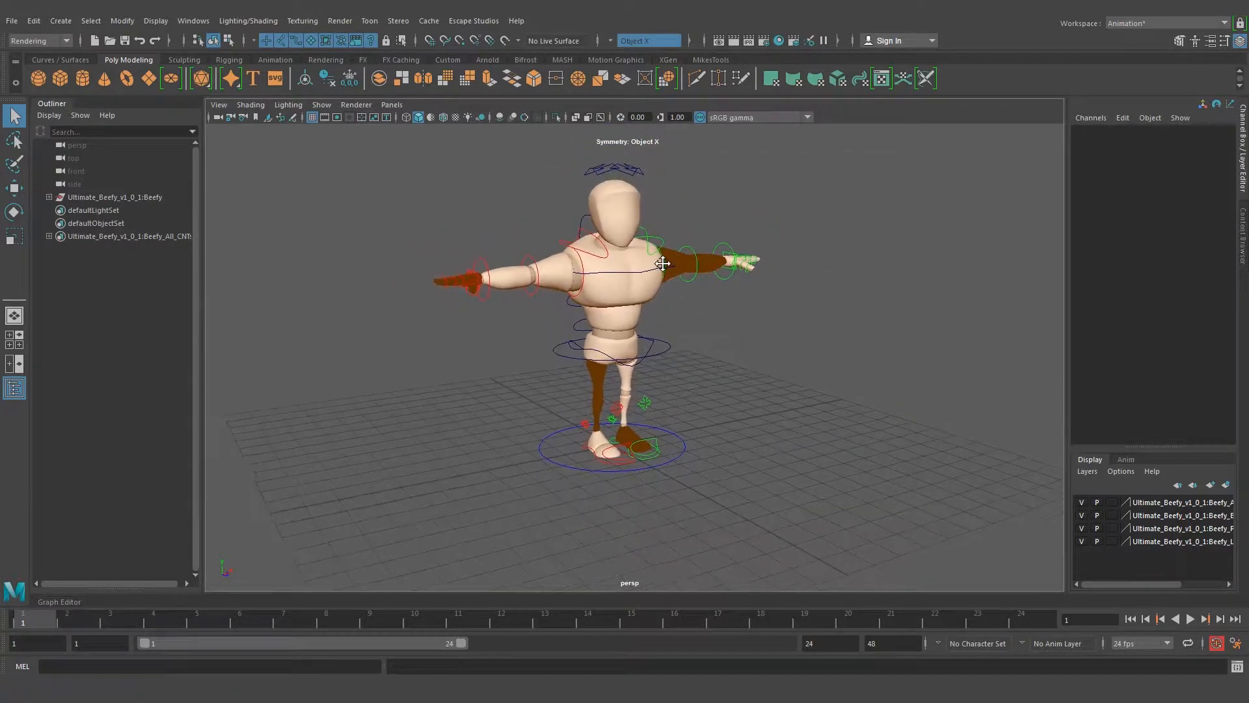
# Turn on two-sided lighting in the perspective view so the dark limbs are shaded like the rest of the body
pyautogui.click(290, 106)
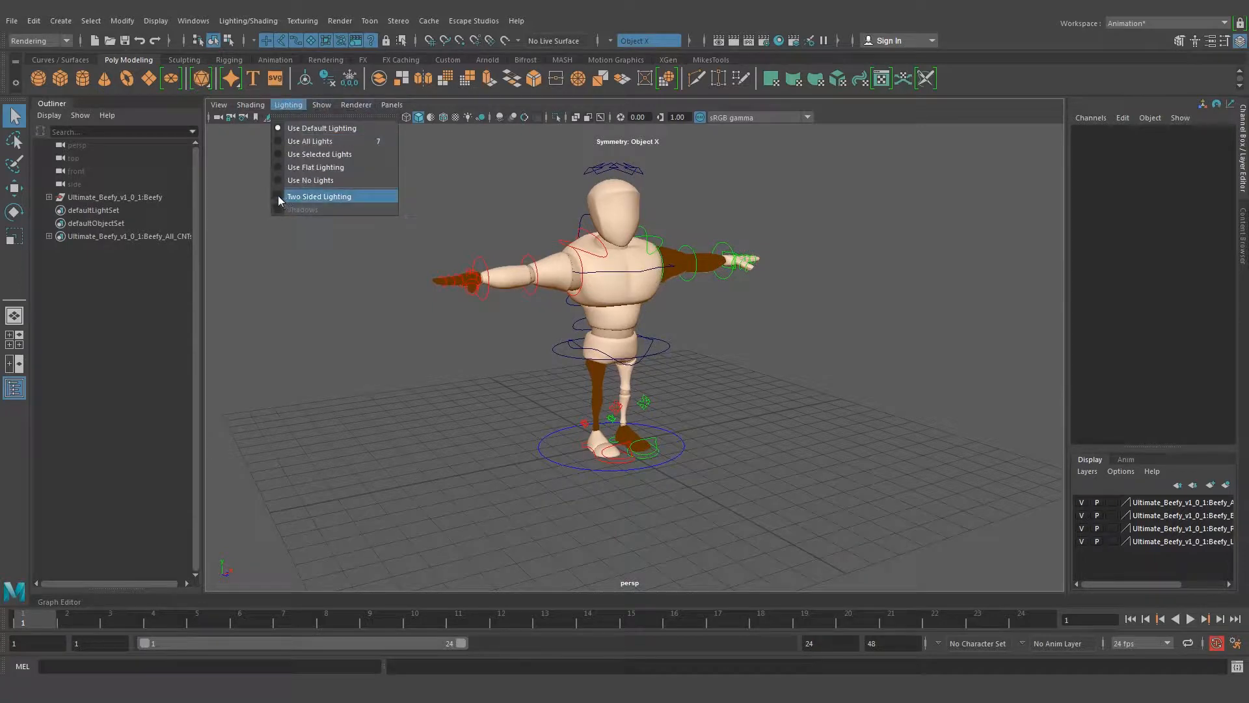
pyautogui.click(278, 195)
pyautogui.click(297, 106)
pyautogui.click(297, 106)
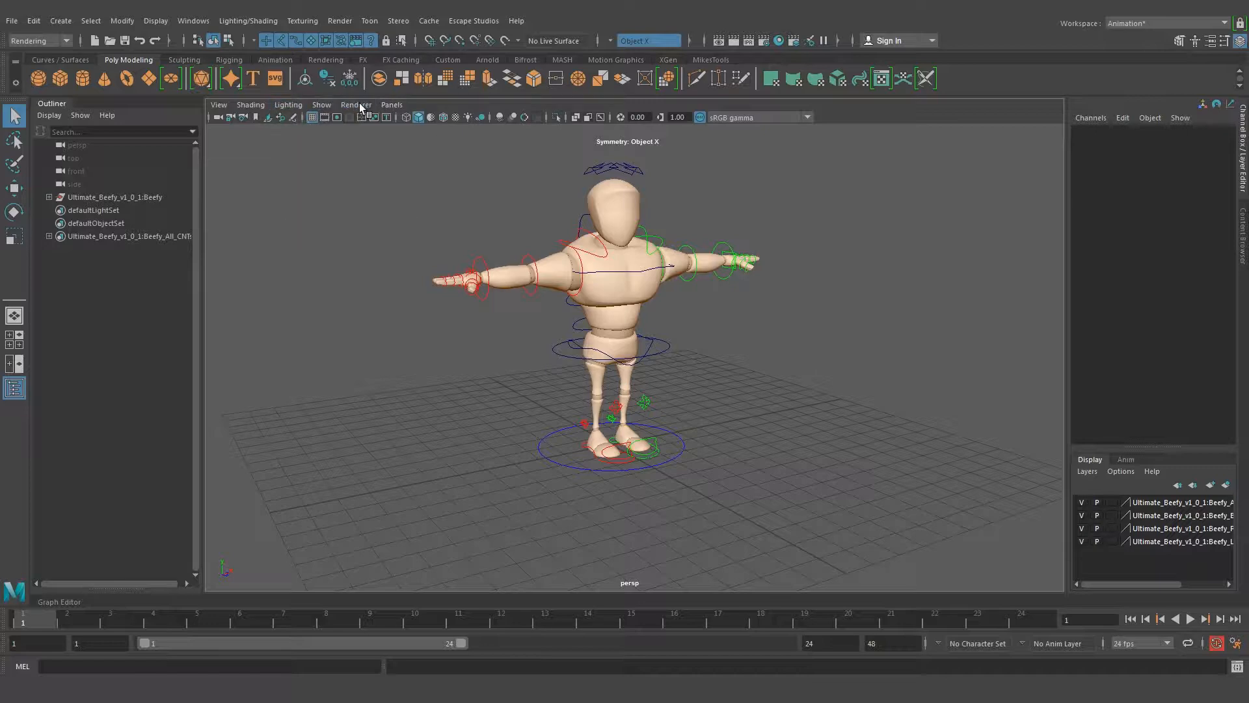
# Examine the evenly lit character rig and its control curves from several angles and distances
pyautogui.moveTo(713, 297)
pyautogui.keyDown('alt'); pyautogui.mouseDown()
pyautogui.moveTo(495, 282)
pyautogui.moveTo(714, 276)
pyautogui.mouseUp(); pyautogui.keyUp('alt')
pyautogui.scroll(2, 660, 211)
pyautogui.keyDown('alt'); pyautogui.moveTo(660, 210); pyautogui.dragTo(658, 232, button='middle'); pyautogui.keyUp('alt')
pyautogui.keyDown('alt'); pyautogui.moveTo(655, 232); pyautogui.dragTo(564, 246, button='right'); pyautogui.keyUp('alt')
pyautogui.keyDown('alt'); pyautogui.moveTo(658, 365); pyautogui.dragTo(645, 330, button='middle'); pyautogui.keyUp('alt')
pyautogui.keyDown('alt'); pyautogui.moveTo(604, 285); pyautogui.dragTo(602, 297, button='middle'); pyautogui.keyUp('alt')
pyautogui.keyDown('alt'); pyautogui.moveTo(524, 319); pyautogui.dragTo(563, 319, button='right'); pyautogui.keyUp('alt')
pyautogui.keyDown('alt'); pyautogui.moveTo(581, 249); pyautogui.dragTo(600, 272, button='middle'); pyautogui.keyUp('alt')
pyautogui.scroll(2, 532, 330)
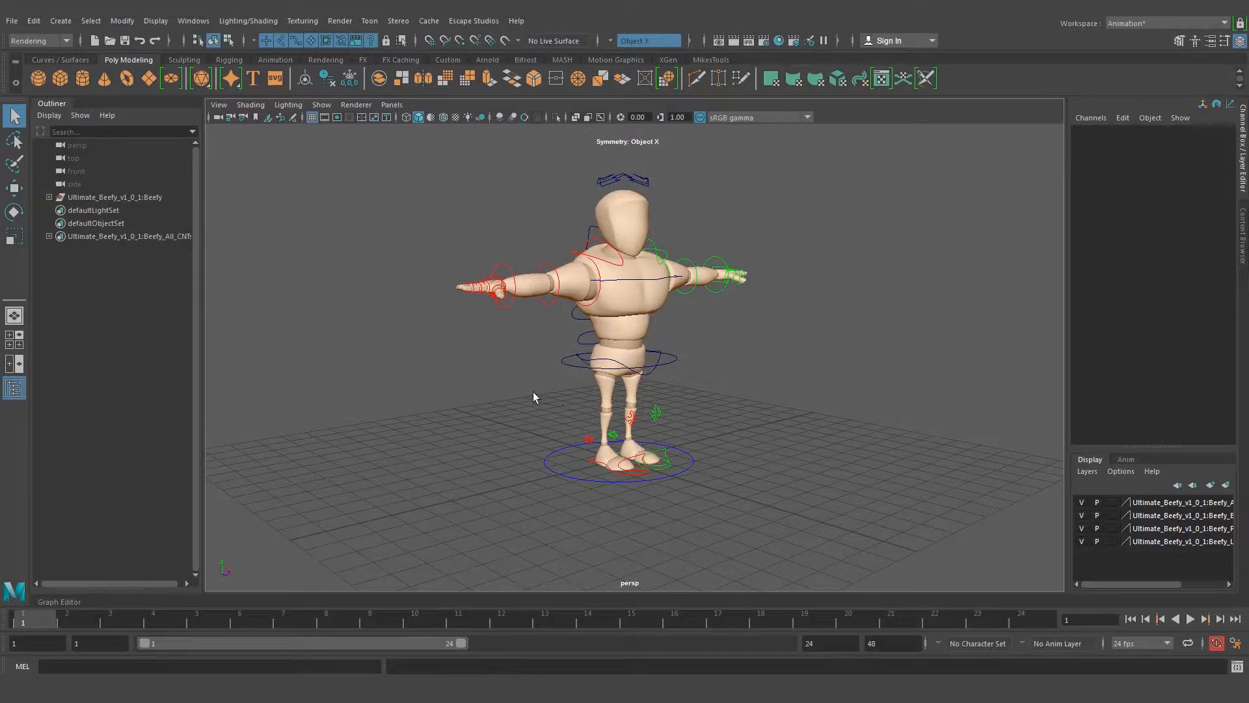
pyautogui.keyDown('alt'); pyautogui.moveTo(533, 392); pyautogui.dragTo(617, 347); pyautogui.keyUp('alt')
pyautogui.keyDown('alt'); pyautogui.moveTo(667, 366); pyautogui.dragTo(654, 377, button='middle'); pyautogui.keyUp('alt')
pyautogui.keyDown('alt'); pyautogui.moveTo(719, 372); pyautogui.dragTo(668, 361); pyautogui.keyUp('alt')
pyautogui.keyDown('alt'); pyautogui.moveTo(669, 361); pyautogui.dragTo(591, 355, button='middle'); pyautogui.keyUp('alt')
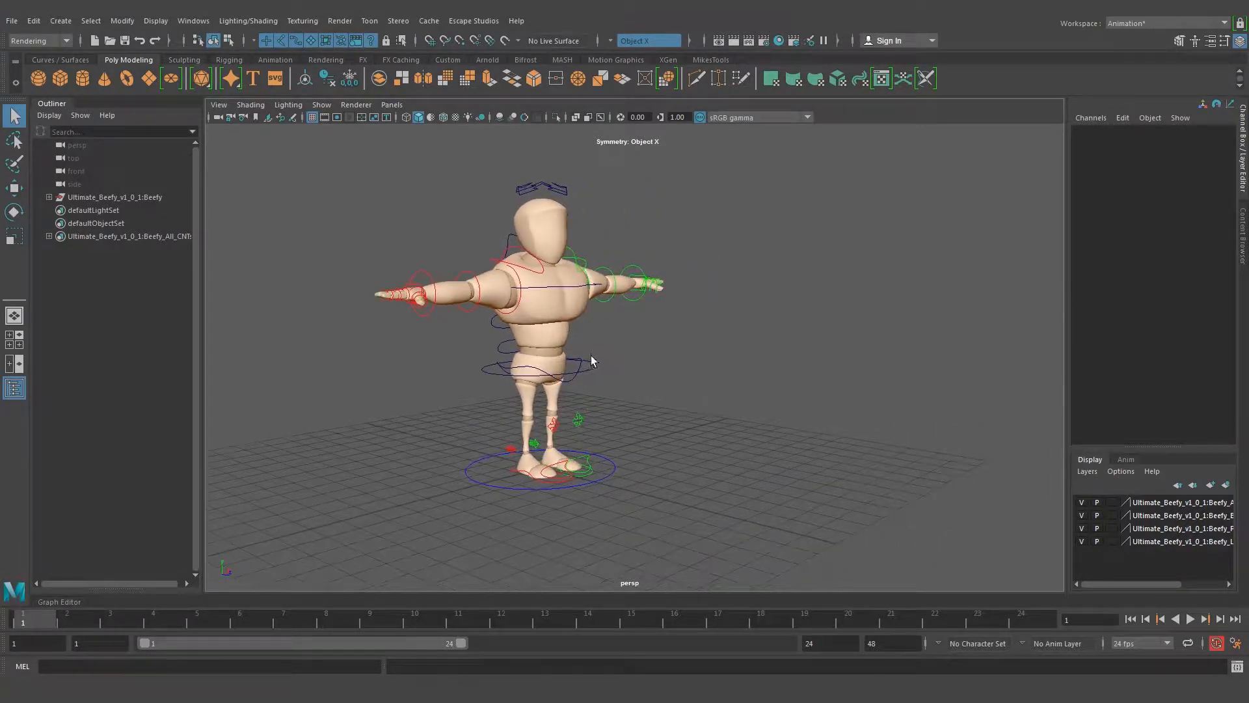
pyautogui.keyDown('alt'); pyautogui.moveTo(603, 341); pyautogui.dragTo(505, 298); pyautogui.keyUp('alt')
pyautogui.keyDown('alt'); pyautogui.moveTo(458, 293); pyautogui.dragTo(488, 296, button='right'); pyautogui.keyUp('alt')
pyautogui.keyDown('alt'); pyautogui.moveTo(499, 248); pyautogui.dragTo(516, 268, button='middle'); pyautogui.keyUp('alt')
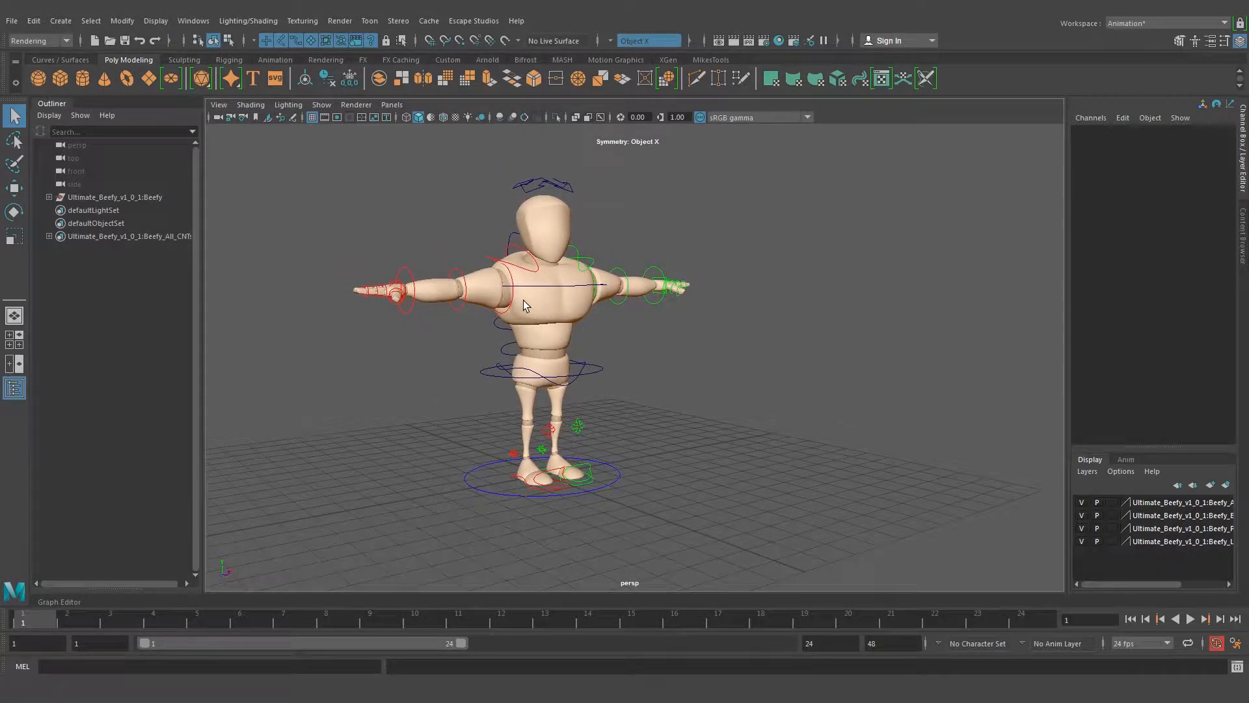
# Inspect the character's left shoulder control and right clavicle control by selecting them one at a time
pyautogui.click(529, 274)
pyautogui.click(589, 265)
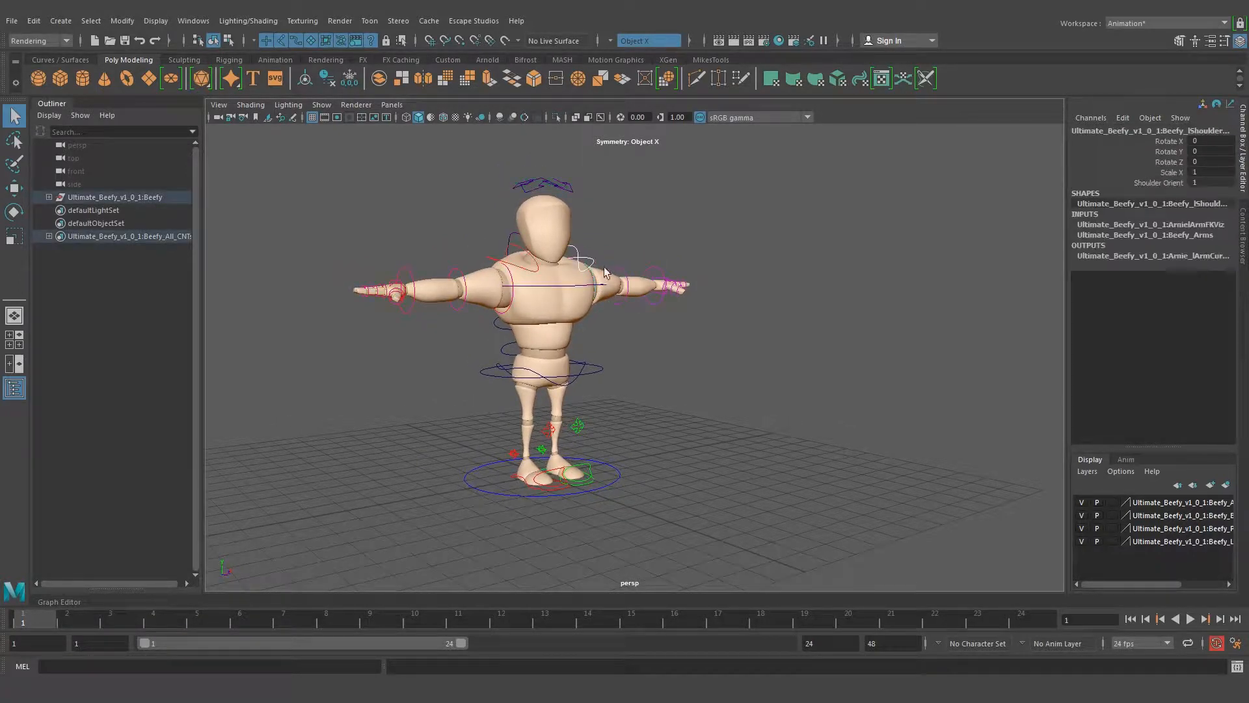
pyautogui.click(602, 248)
pyautogui.keyDown('alt'); pyautogui.moveTo(638, 349); pyautogui.dragTo(629, 352, button='middle'); pyautogui.keyUp('alt')
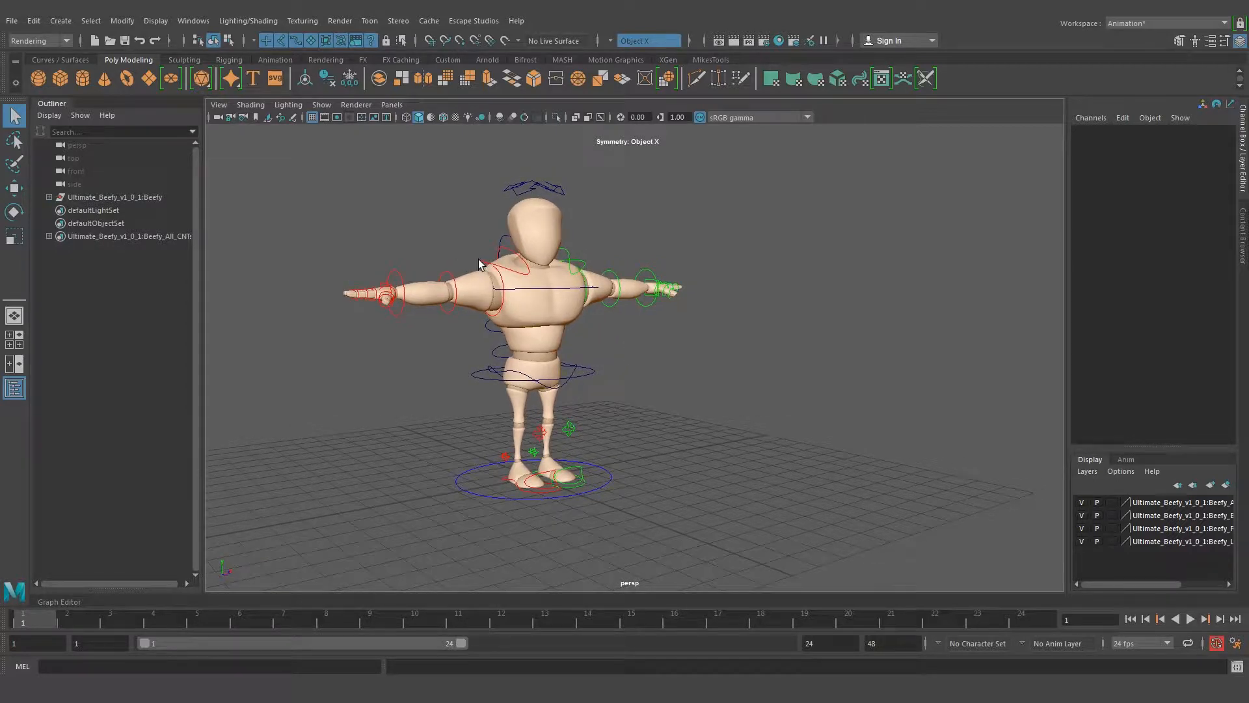
pyautogui.click(480, 262)
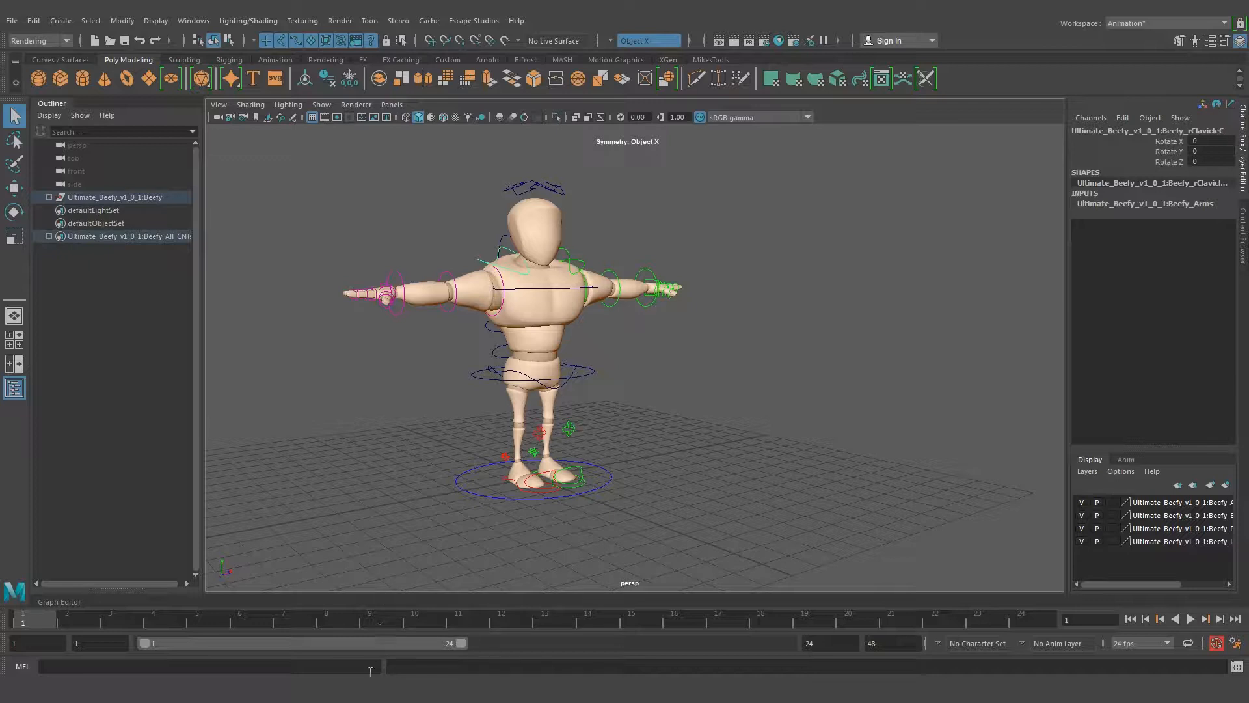
# Switch to djv_view and place the walk.jpg and walk_cycle_inspiration_animators_survival_kit.jpeg reference images next to each other
pyautogui.moveTo(355, 700)
pyautogui.click(305, 631)
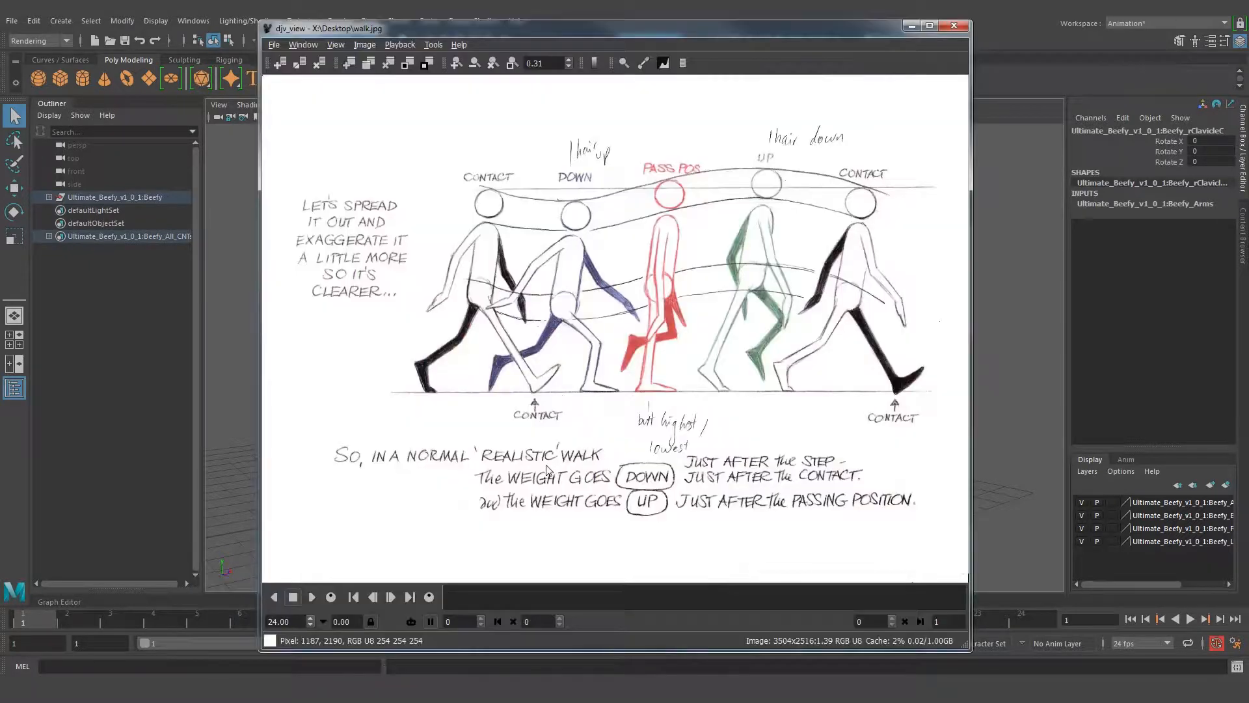
pyautogui.moveTo(354, 699)
pyautogui.click(417, 636)
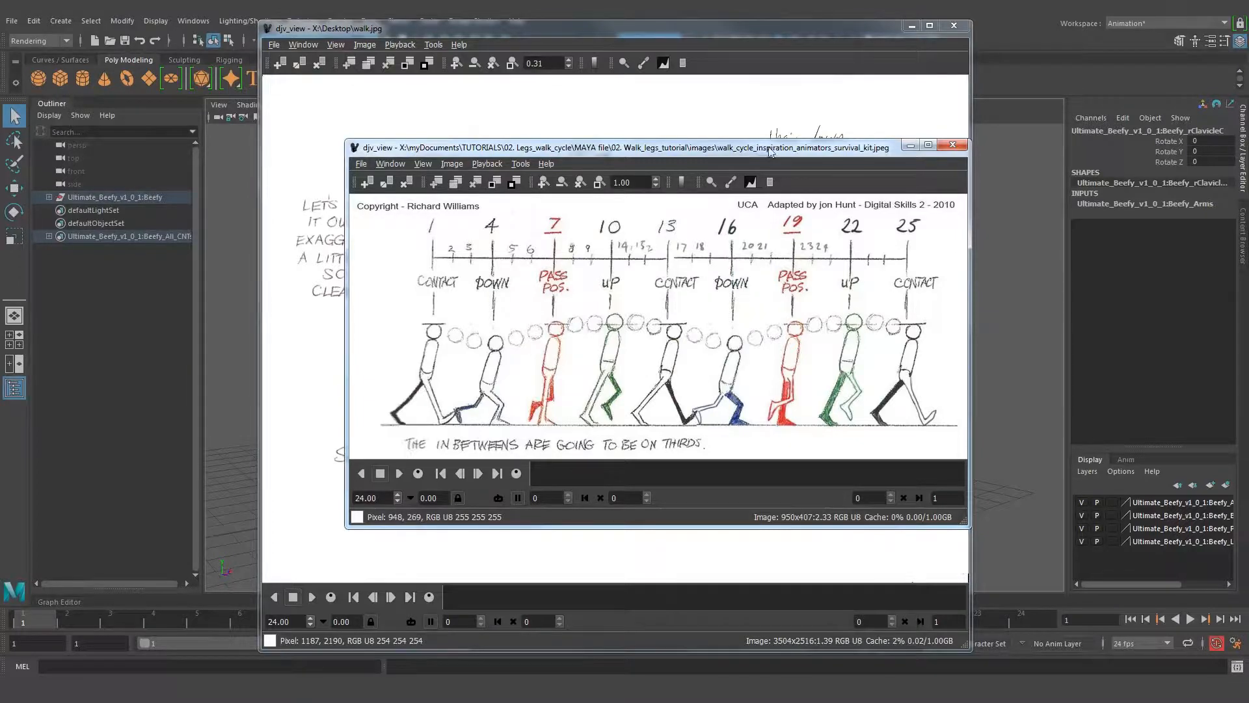
pyautogui.moveTo(708, 152); pyautogui.dragTo(846, 231)
pyautogui.moveTo(745, 39); pyautogui.dragTo(583, 30)
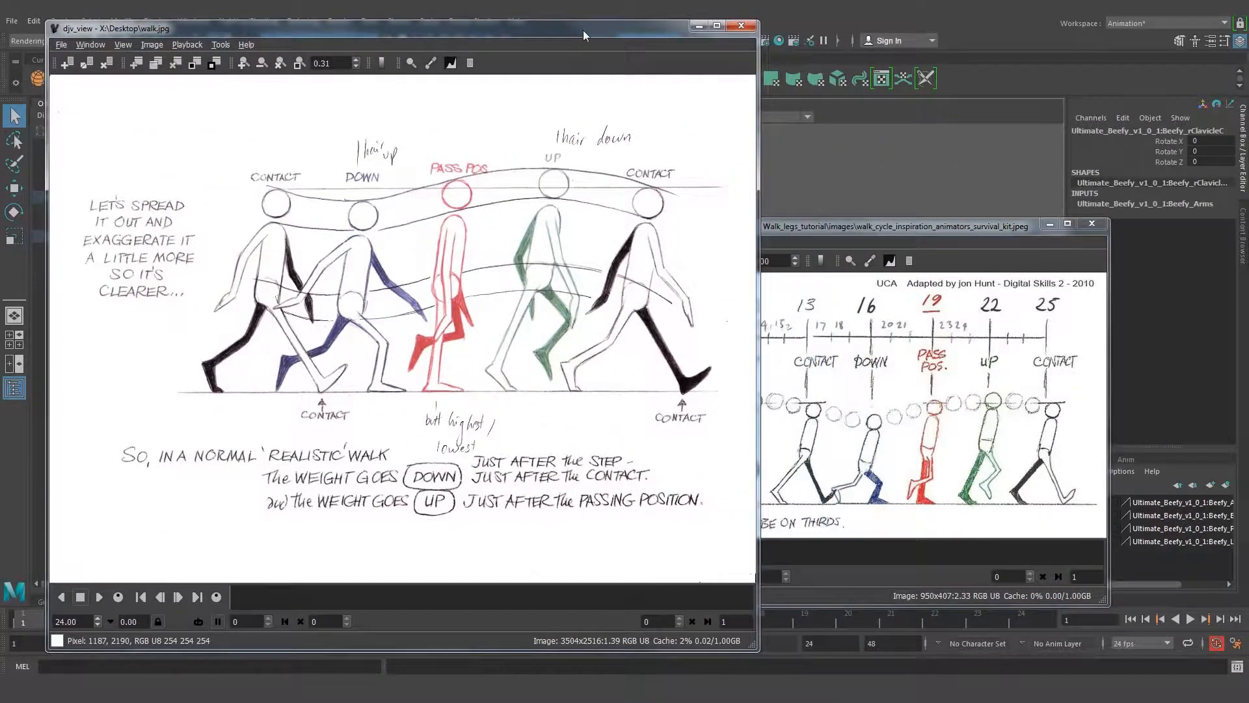
pyautogui.moveTo(870, 221)
pyautogui.mouseDown()
pyautogui.moveTo(885, 230)
pyautogui.moveTo(909, 196)
pyautogui.moveTo(881, 396)
pyautogui.moveTo(884, 229)
pyautogui.mouseUp()
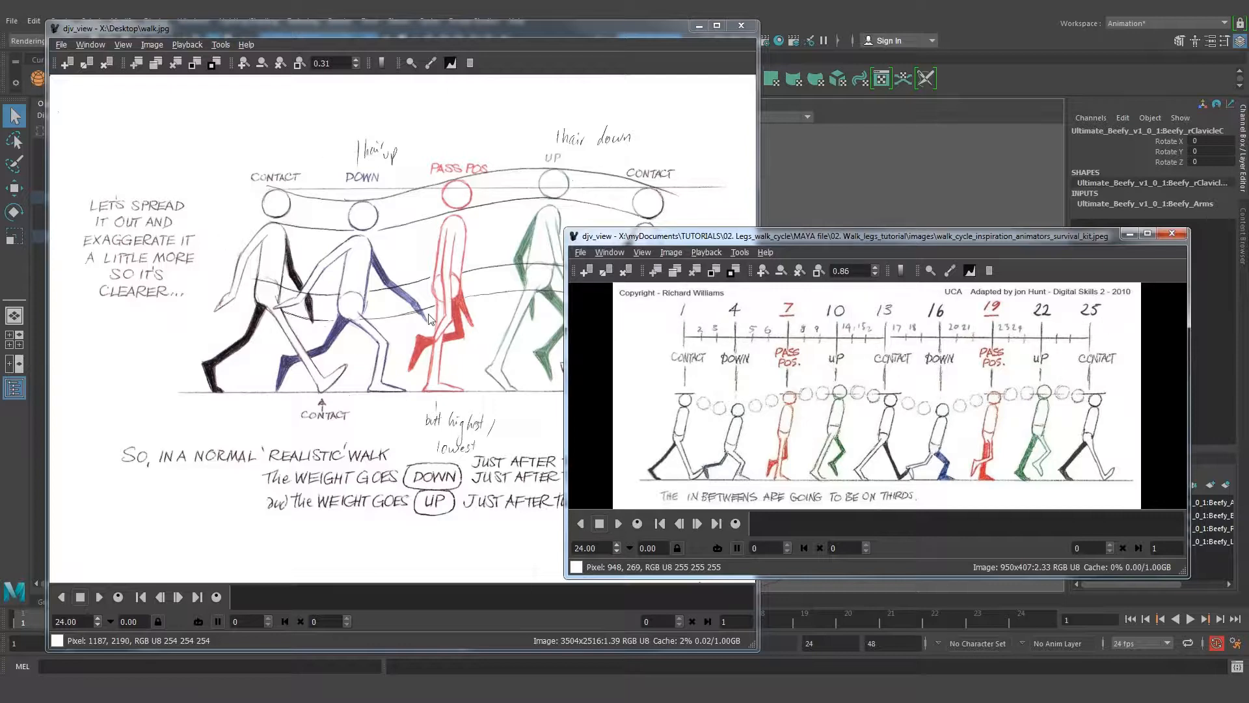
# Examine the survival kit chart closely for the frame numbers of the contact, down, passing and up poses
pyautogui.moveTo(1023, 238)
pyautogui.mouseDown()
pyautogui.moveTo(985, 213)
pyautogui.moveTo(1027, 246)
pyautogui.moveTo(1023, 223)
pyautogui.mouseUp()
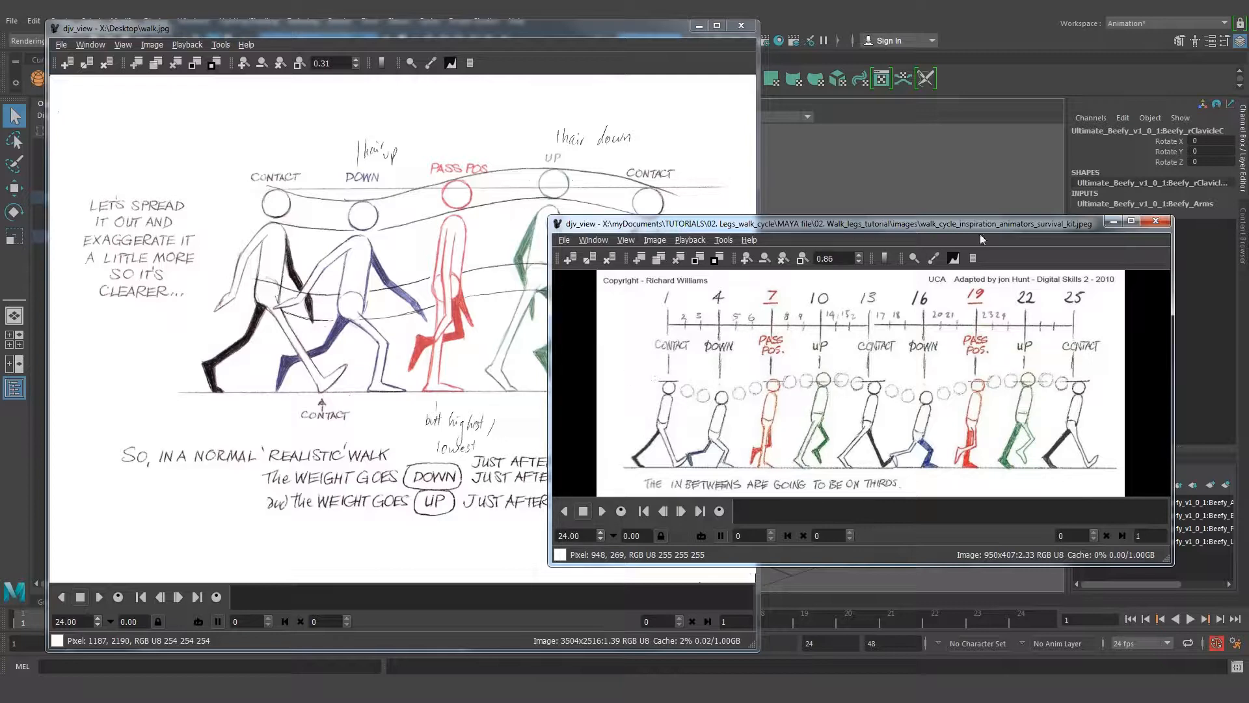
pyautogui.moveTo(976, 228); pyautogui.dragTo(980, 259)
pyautogui.scroll(1, 925, 365)
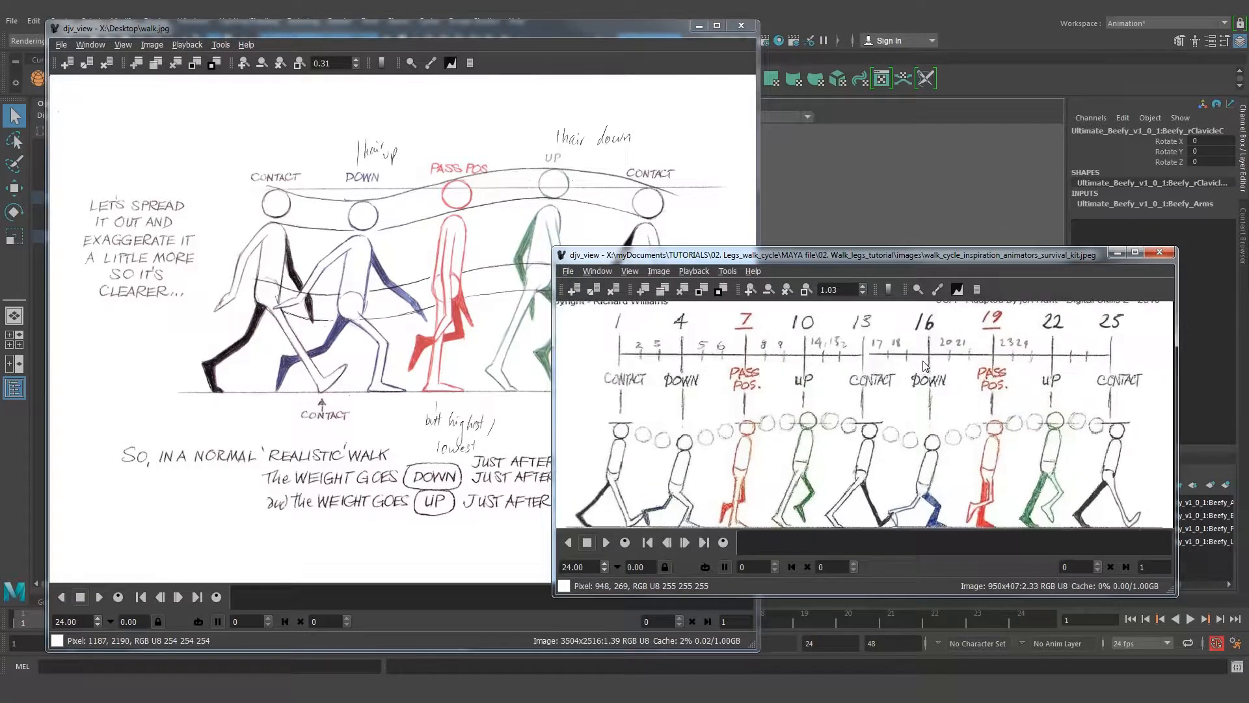
pyautogui.moveTo(929, 332); pyautogui.dragTo(931, 373, button='middle')
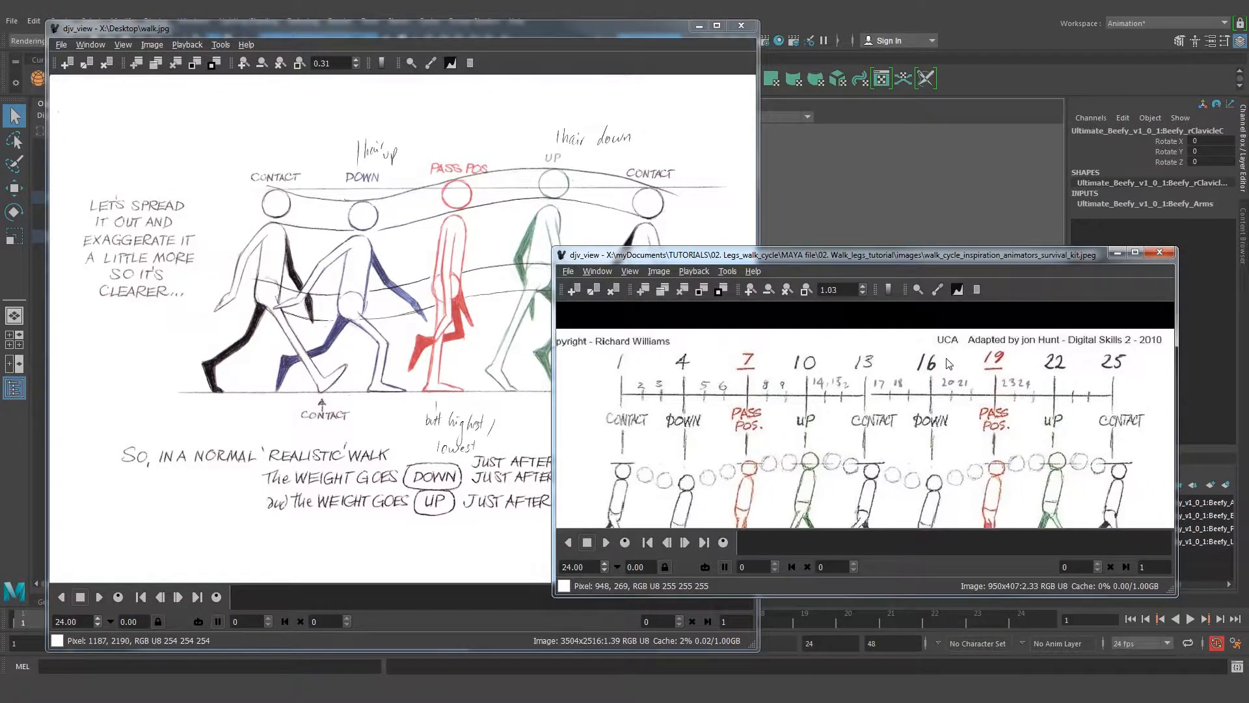
pyautogui.moveTo(551, 355); pyautogui.dragTo(398, 356)
pyautogui.scroll(-1, 710, 395)
pyautogui.moveTo(699, 434); pyautogui.dragTo(768, 383, button='middle')
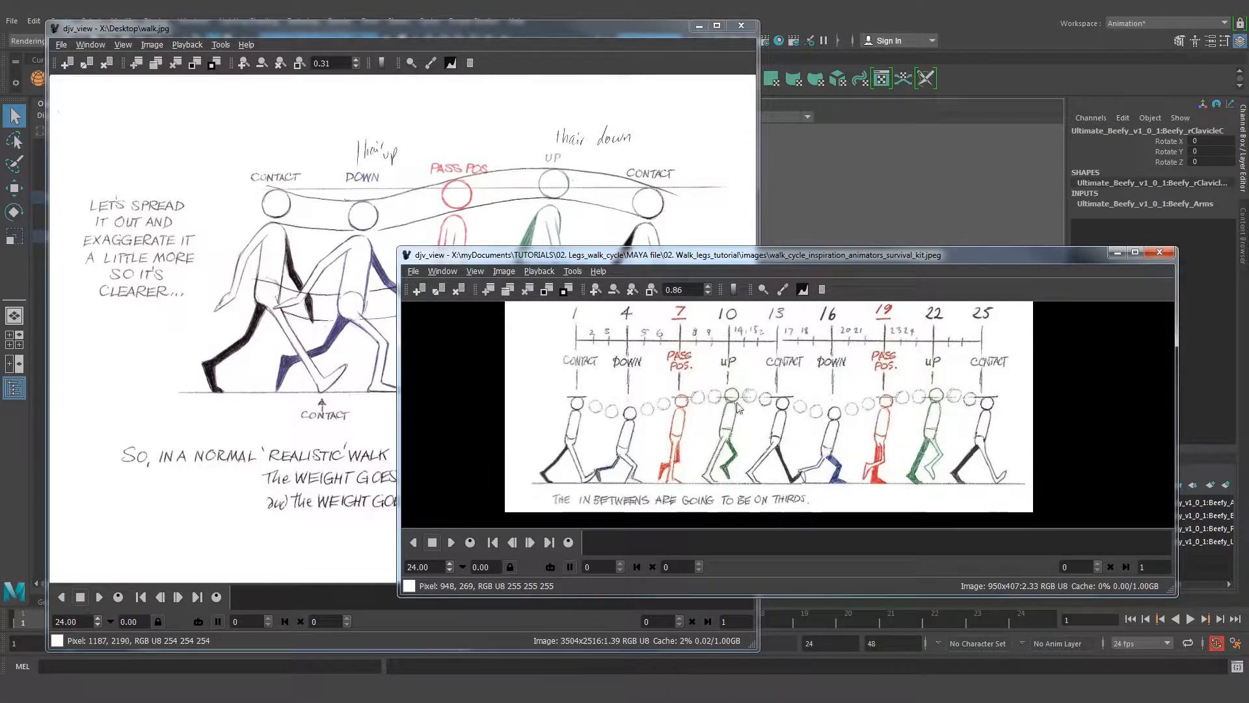
pyautogui.moveTo(744, 382); pyautogui.dragTo(740, 431, button='middle')
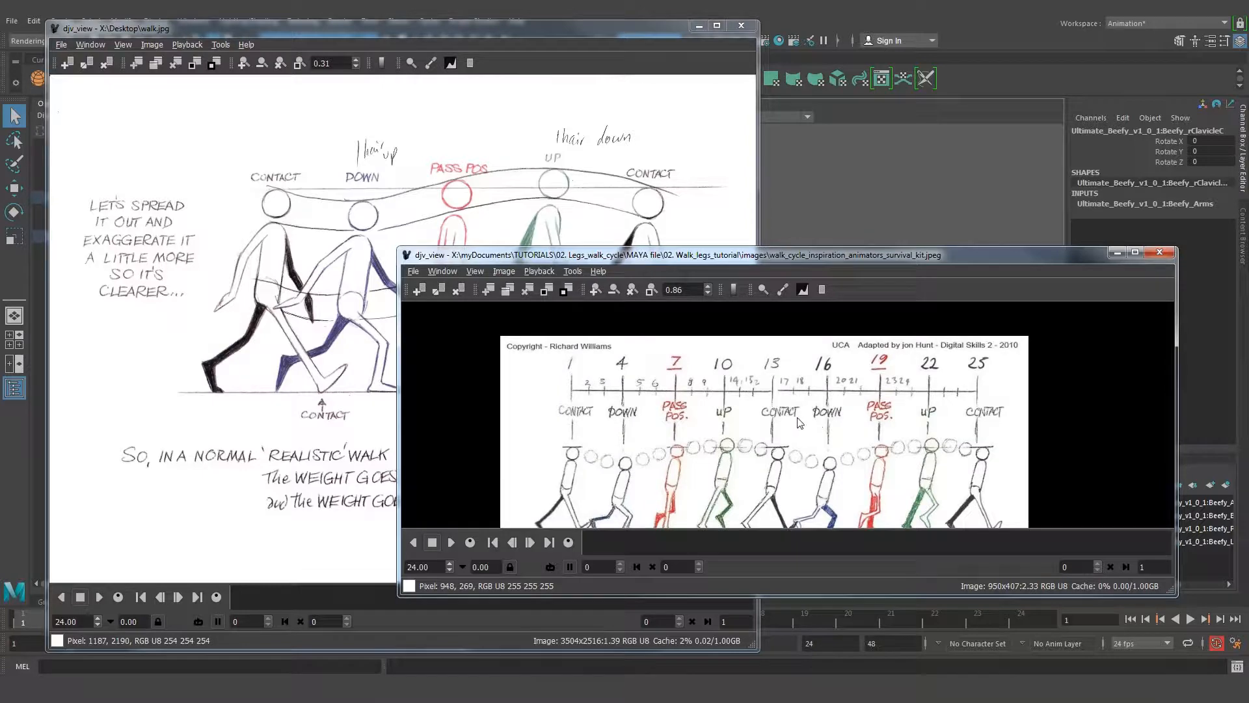
pyautogui.scroll(1, 799, 424)
pyautogui.moveTo(793, 375); pyautogui.dragTo(791, 418, button='middle')
pyautogui.scroll(1, 789, 404)
pyautogui.scroll(1, 805, 417)
pyautogui.moveTo(878, 384); pyautogui.dragTo(869, 398, button='middle')
pyautogui.scroll(1, 895, 419)
pyautogui.moveTo(945, 388); pyautogui.dragTo(935, 370, button='middle')
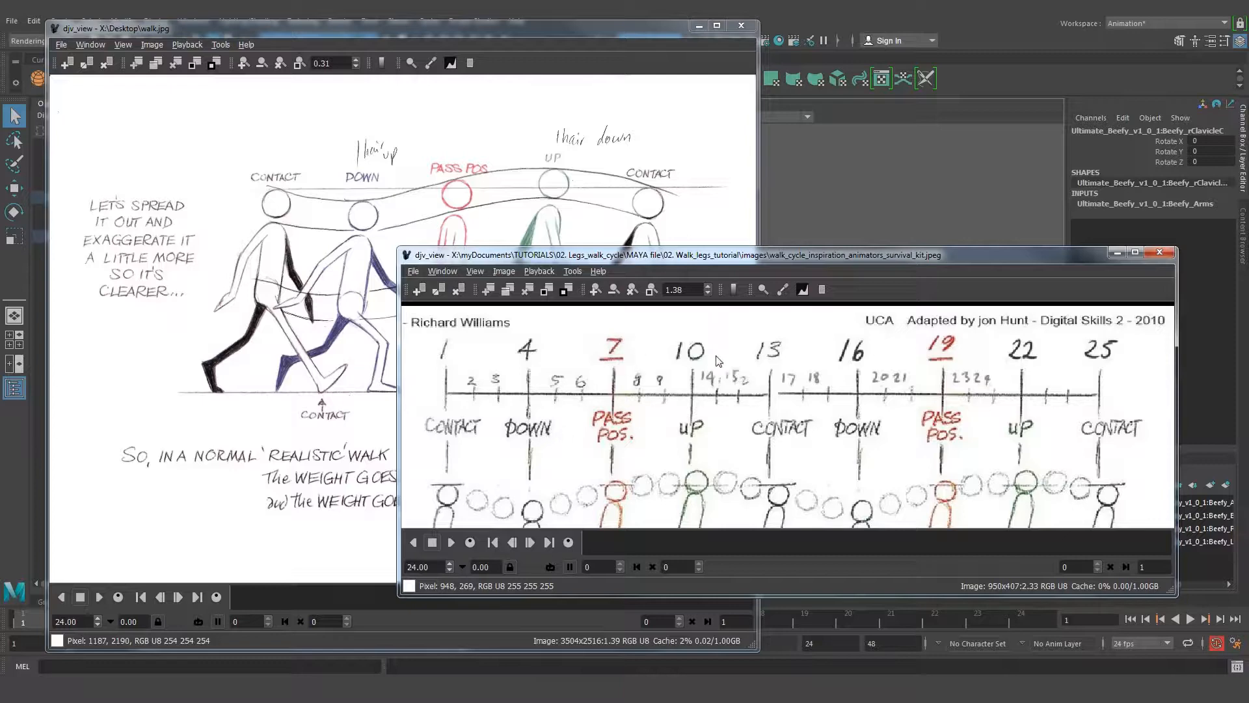
# Compare the survival kit frame chart with the body poses and weight notes in walk.jpg
pyautogui.moveTo(973, 258); pyautogui.dragTo(963, 242)
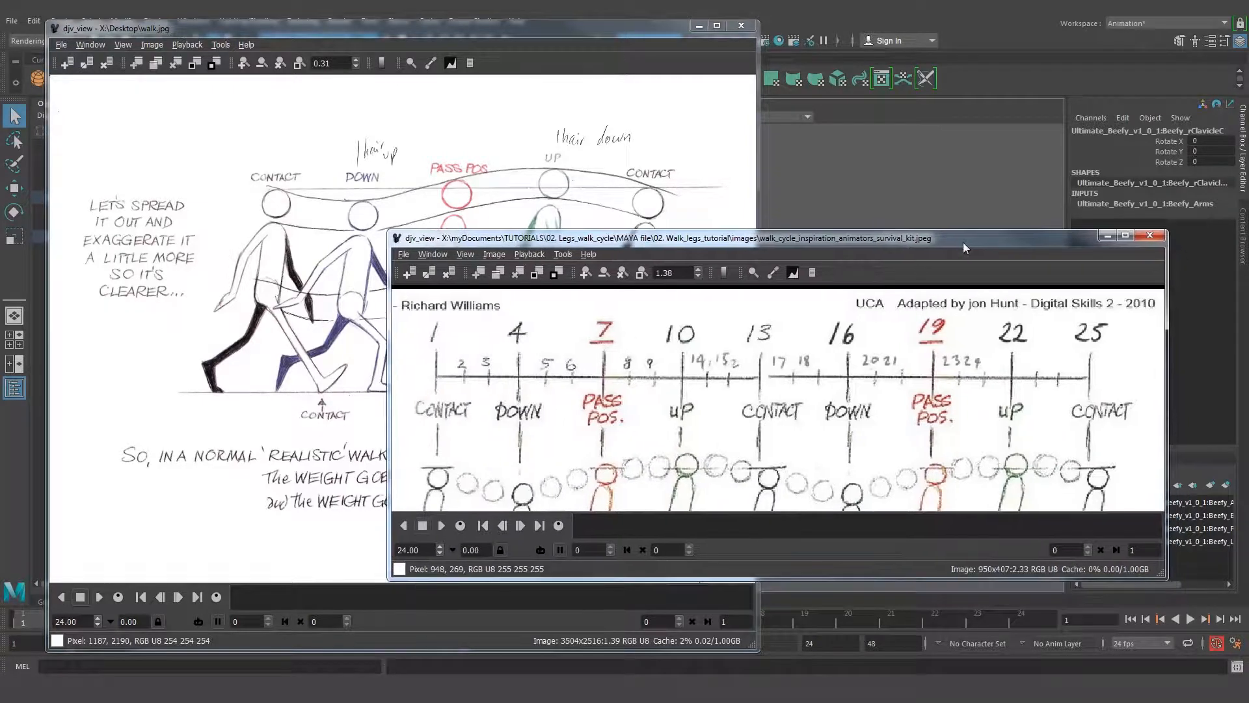
pyautogui.click(609, 33)
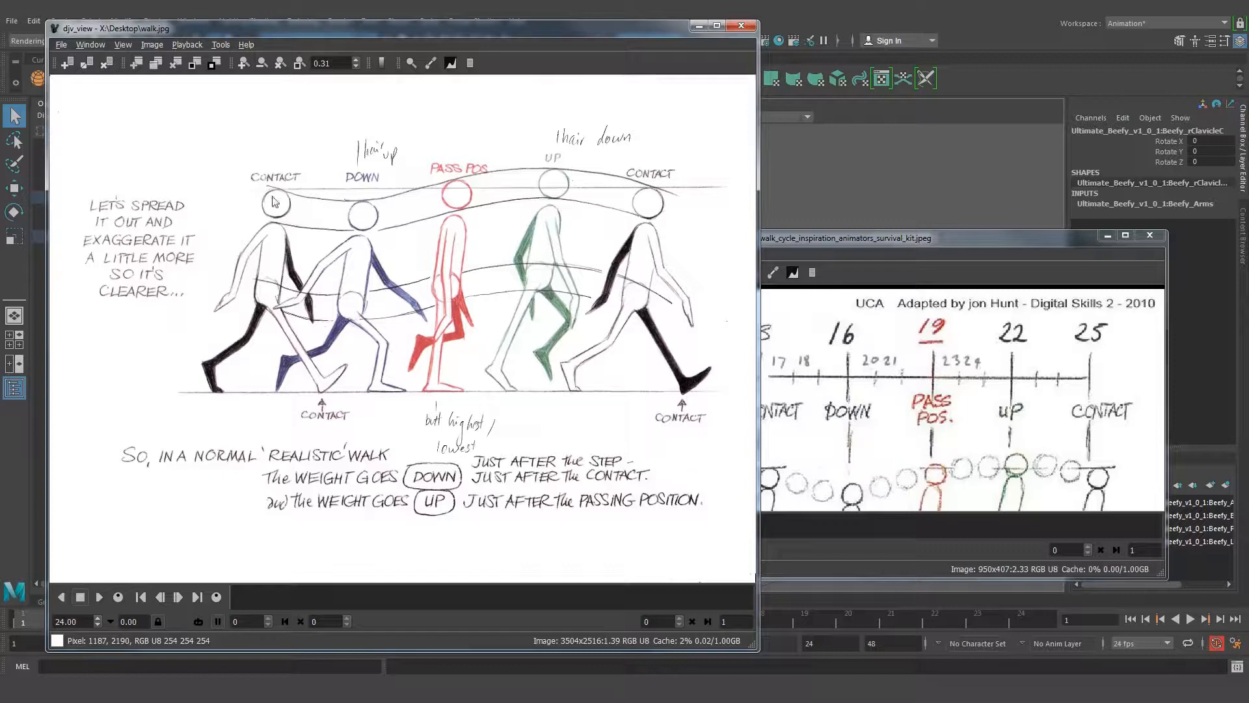
pyautogui.click(828, 242)
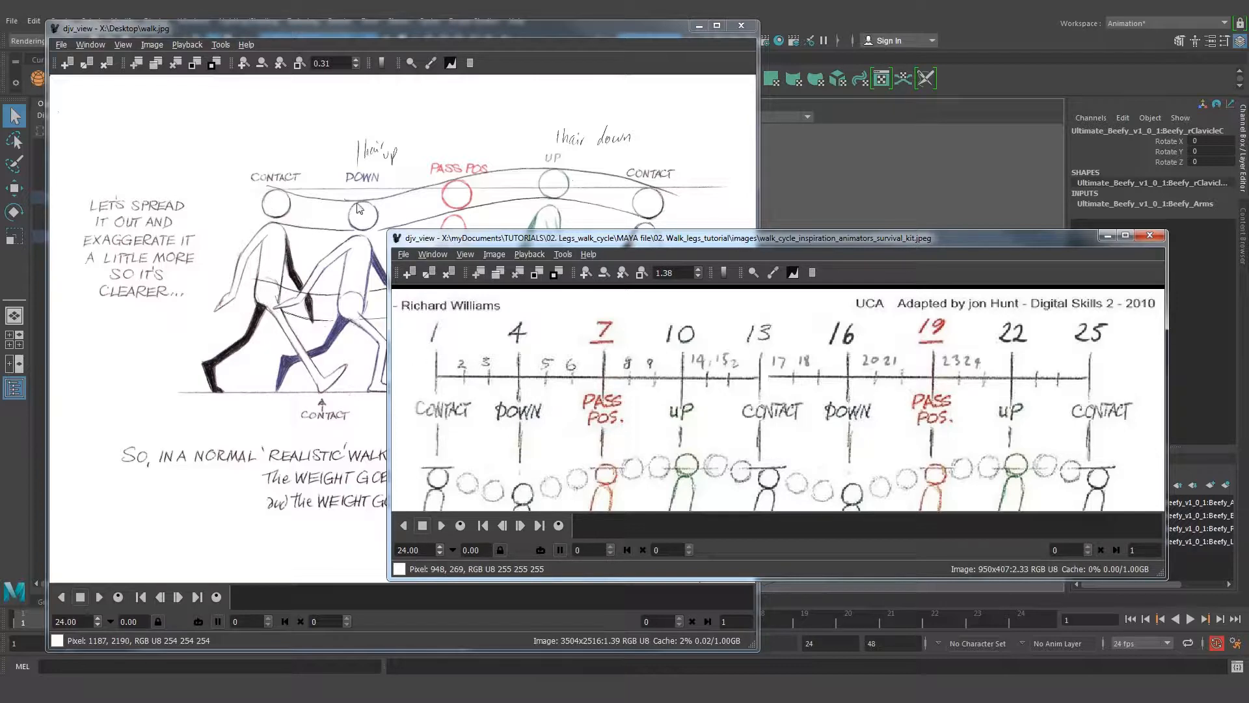
pyautogui.moveTo(652, 231); pyautogui.dragTo(654, 285)
pyautogui.moveTo(760, 356); pyautogui.dragTo(757, 404, button='middle')
pyautogui.moveTo(818, 293); pyautogui.dragTo(536, 347)
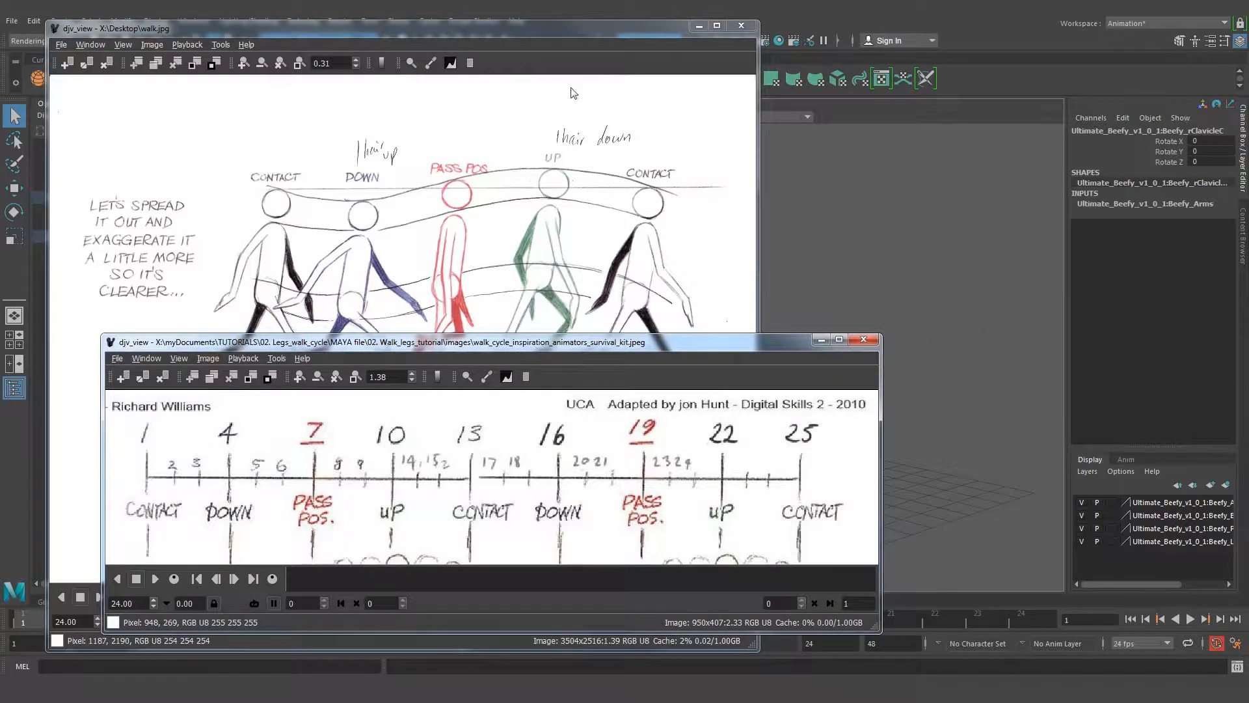
# Bring walk.jpg forward for another look, minimize both reference images and return to Maya
pyautogui.click(561, 133)
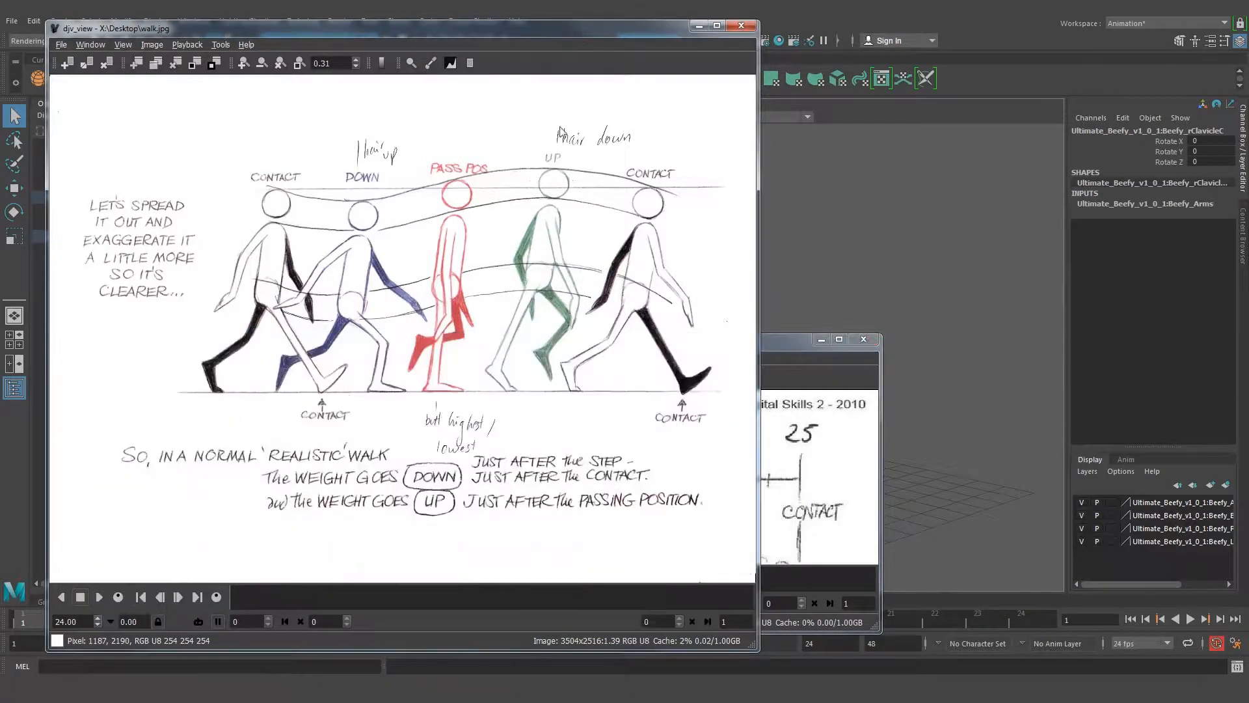
pyautogui.click(821, 339)
pyautogui.moveTo(416, 25); pyautogui.dragTo(488, 38)
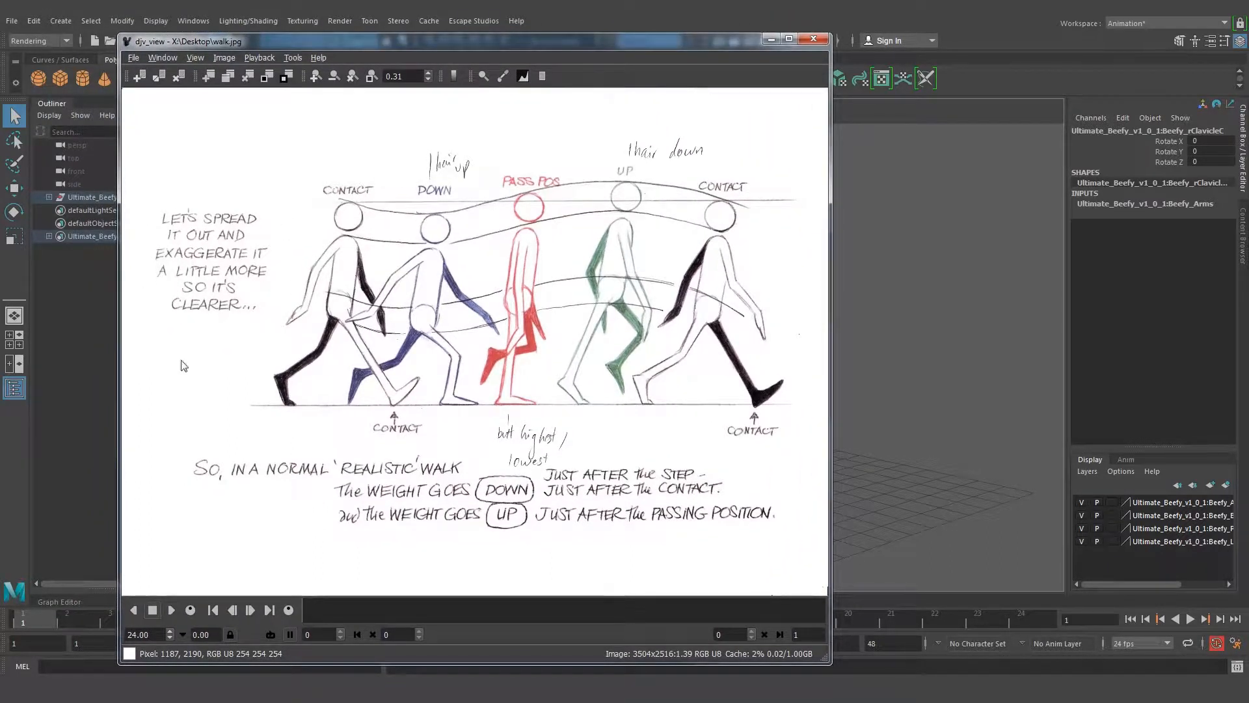
pyautogui.click(771, 38)
# View the rig from the front, inspect its shoulder and arm controls by selecting them, and clear the selection
pyautogui.keyDown('alt'); pyautogui.moveTo(509, 425); pyautogui.dragTo(556, 280); pyautogui.keyUp('alt')
pyautogui.keyDown('alt'); pyautogui.moveTo(556, 280); pyautogui.dragTo(602, 291, button='right'); pyautogui.keyUp('alt')
pyautogui.keyDown('alt'); pyautogui.moveTo(545, 253); pyautogui.dragTo(589, 244, button='middle'); pyautogui.keyUp('alt')
pyautogui.keyDown('alt'); pyautogui.moveTo(652, 290); pyautogui.dragTo(677, 312); pyautogui.keyUp('alt')
pyautogui.click(657, 287)
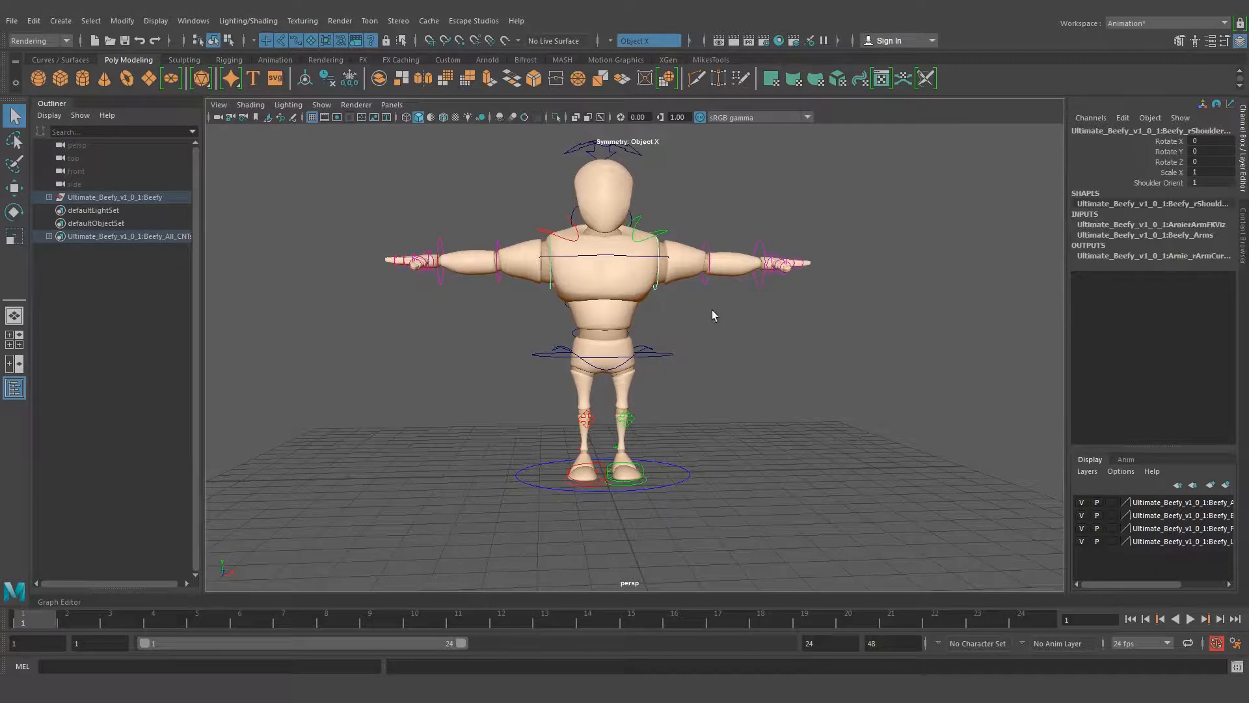
pyautogui.click(715, 315)
pyautogui.click(708, 268)
pyautogui.click(755, 250)
pyautogui.click(775, 358)
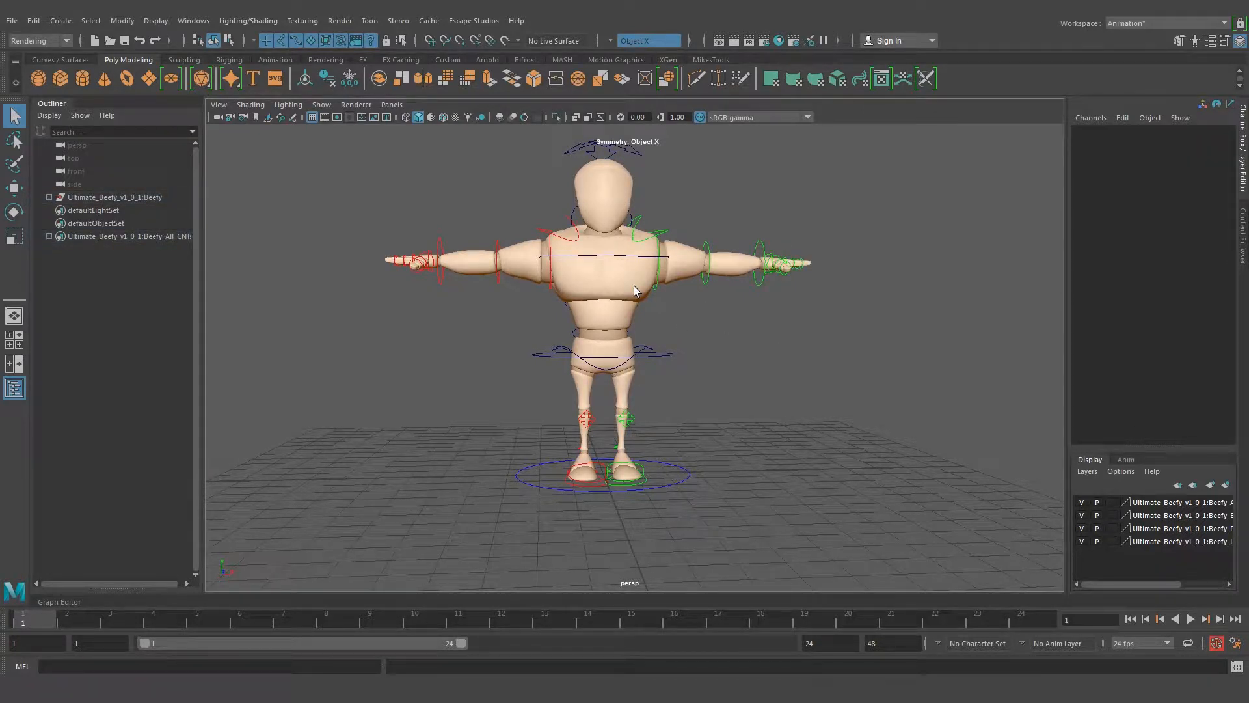
pyautogui.moveTo(656, 288)
pyautogui.keyDown('alt'); pyautogui.mouseDown()
pyautogui.moveTo(681, 289)
pyautogui.moveTo(648, 295)
pyautogui.mouseUp(); pyautogui.keyUp('alt')
pyautogui.moveTo(441, 192); pyautogui.dragTo(479, 240)
pyautogui.click(773, 509)
pyautogui.click(459, 369)
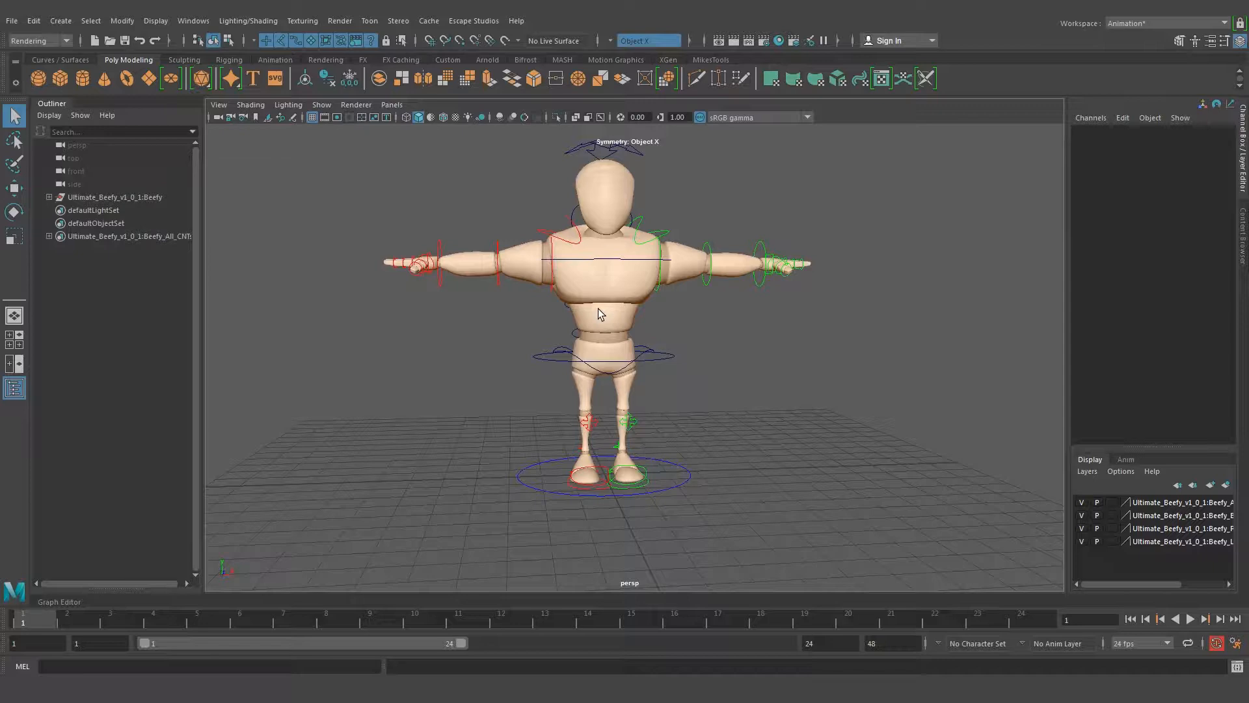
# Examine the rig's legs, feet and whole body in the perspective view from a three-quarter angle
pyautogui.keyDown('alt'); pyautogui.moveTo(618, 273); pyautogui.dragTo(668, 325); pyautogui.keyUp('alt')
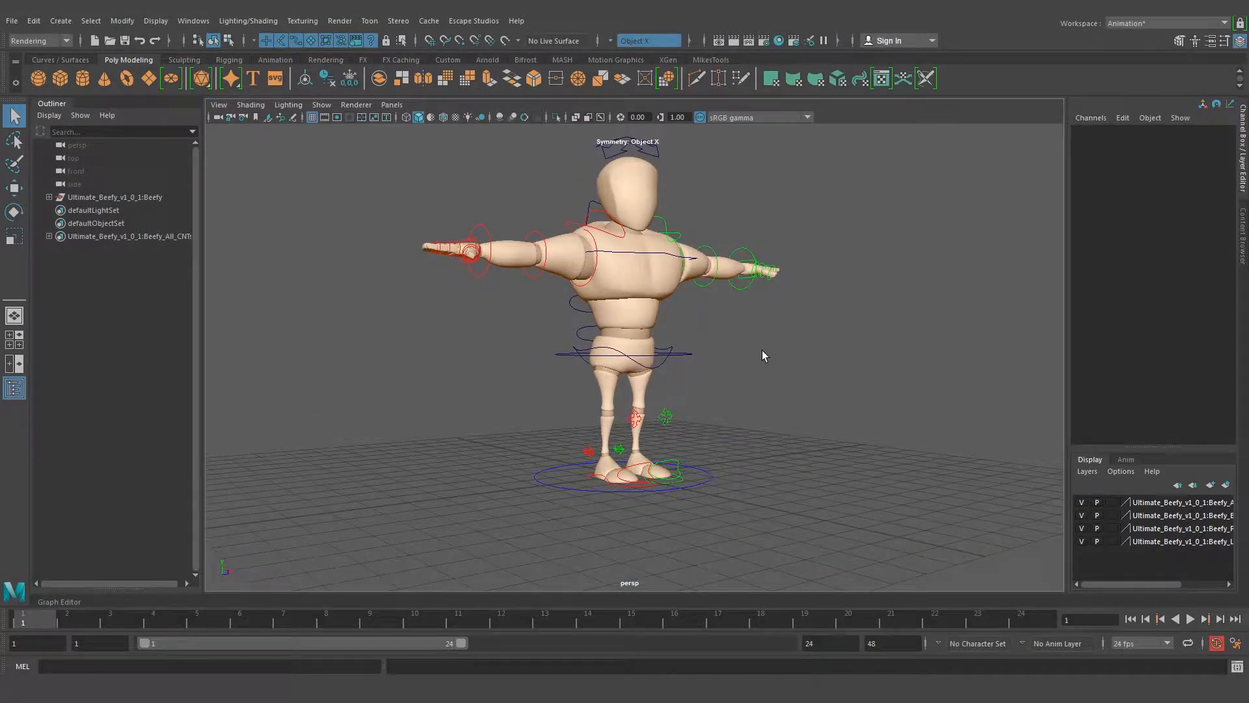
pyautogui.keyDown('alt'); pyautogui.moveTo(708, 404); pyautogui.dragTo(696, 428); pyautogui.keyUp('alt')
pyautogui.keyDown('alt'); pyautogui.moveTo(697, 428); pyautogui.dragTo(693, 335, button='middle'); pyautogui.keyUp('alt')
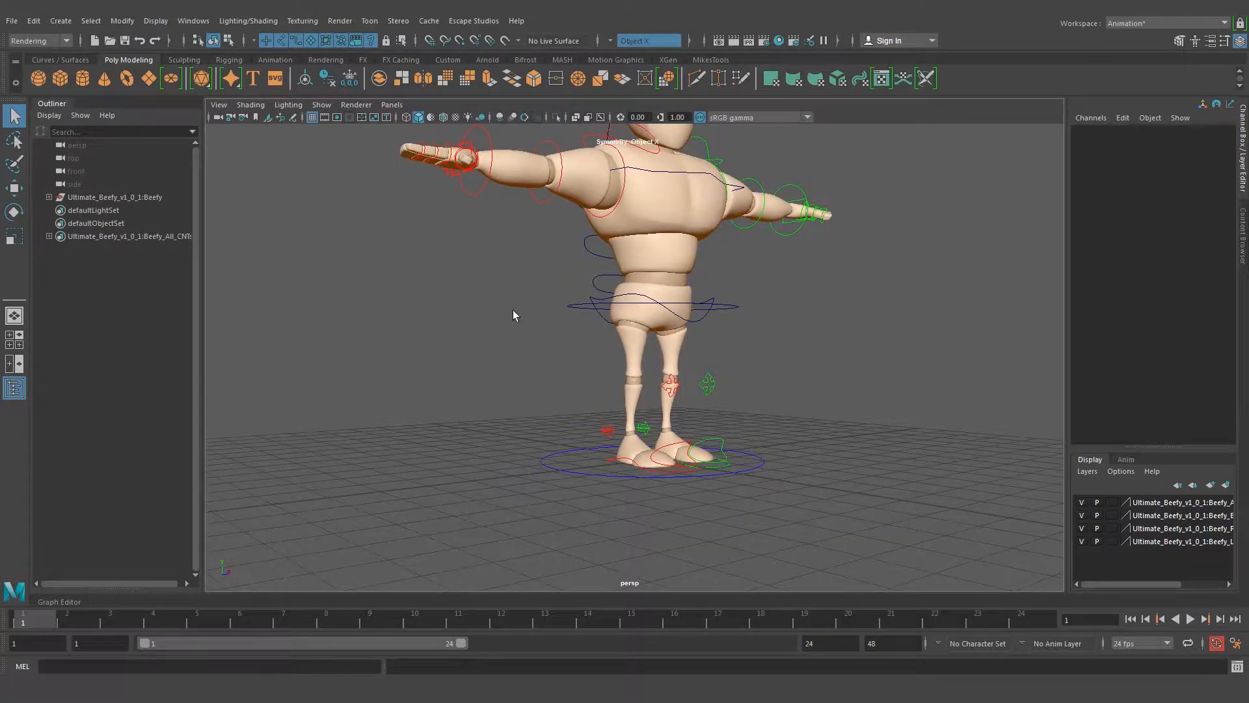
pyautogui.keyDown('alt'); pyautogui.moveTo(571, 367); pyautogui.dragTo(711, 391); pyautogui.keyUp('alt')
pyautogui.keyDown('alt'); pyautogui.moveTo(711, 390); pyautogui.dragTo(548, 379, button='middle'); pyautogui.keyUp('alt')
pyautogui.keyDown('alt'); pyautogui.moveTo(548, 380); pyautogui.dragTo(570, 357); pyautogui.keyUp('alt')
pyautogui.scroll(1, 571, 356)
pyautogui.keyDown('alt'); pyautogui.moveTo(603, 376); pyautogui.dragTo(697, 381, button='middle'); pyautogui.keyUp('alt')
pyautogui.keyDown('alt'); pyautogui.moveTo(789, 280); pyautogui.dragTo(623, 232, button='right'); pyautogui.keyUp('alt')
pyautogui.keyDown('alt'); pyautogui.moveTo(694, 229); pyautogui.dragTo(667, 295, button='middle'); pyautogui.keyUp('alt')
pyautogui.keyDown('alt'); pyautogui.moveTo(666, 296); pyautogui.dragTo(589, 299); pyautogui.keyUp('alt')
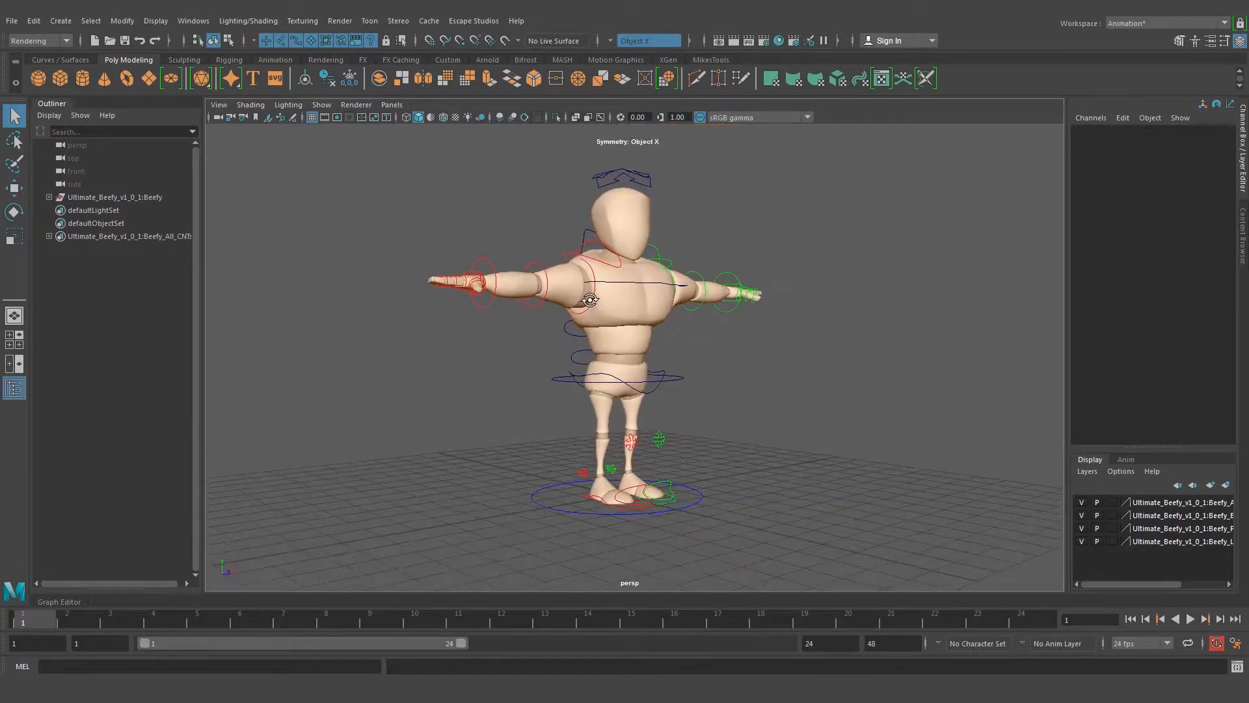
pyautogui.press('space')
pyautogui.keyDown('alt'); pyautogui.moveTo(528, 397); pyautogui.dragTo(593, 401, button='middle'); pyautogui.keyUp('alt')
pyautogui.moveTo(593, 401)
pyautogui.keyDown('alt'); pyautogui.mouseDown()
pyautogui.moveTo(647, 385)
pyautogui.moveTo(549, 397)
pyautogui.moveTo(590, 392)
pyautogui.mouseUp(); pyautogui.keyUp('alt')
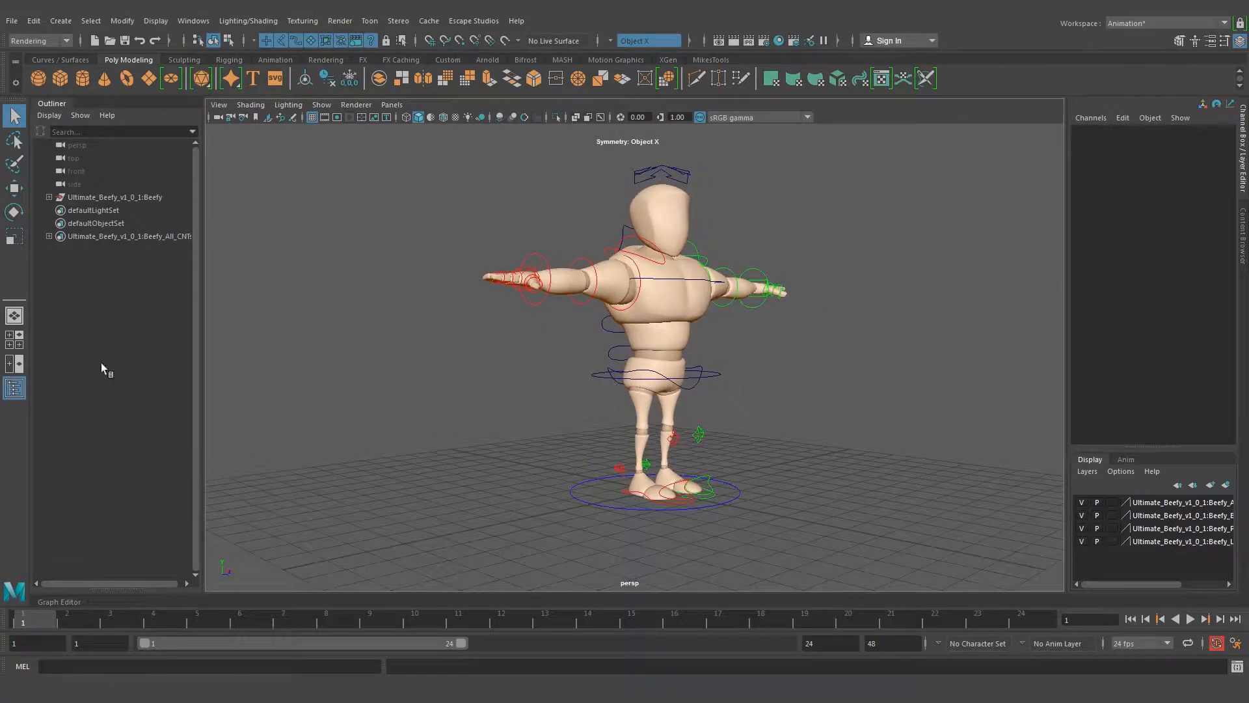
# Split the workspace into two views, set the first to the orthographic side view, and frame the whole character there
pyautogui.click(18, 367)
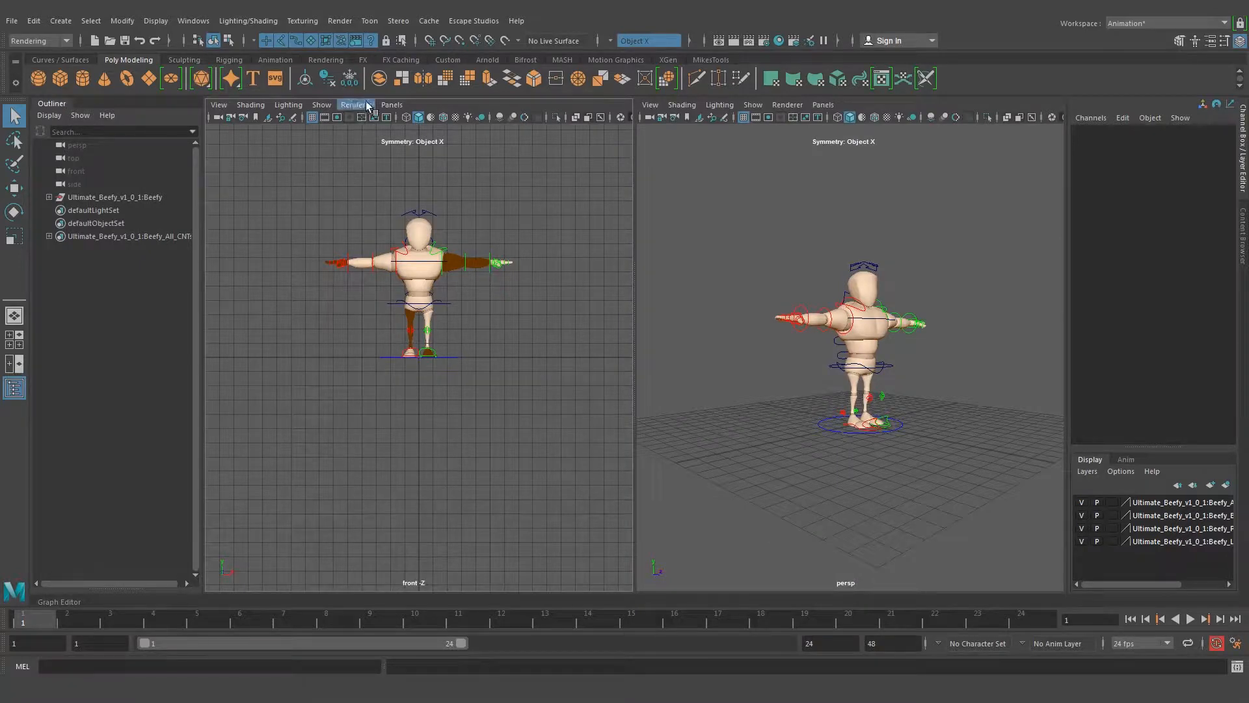
pyautogui.click(391, 104)
pyautogui.moveTo(456, 144)
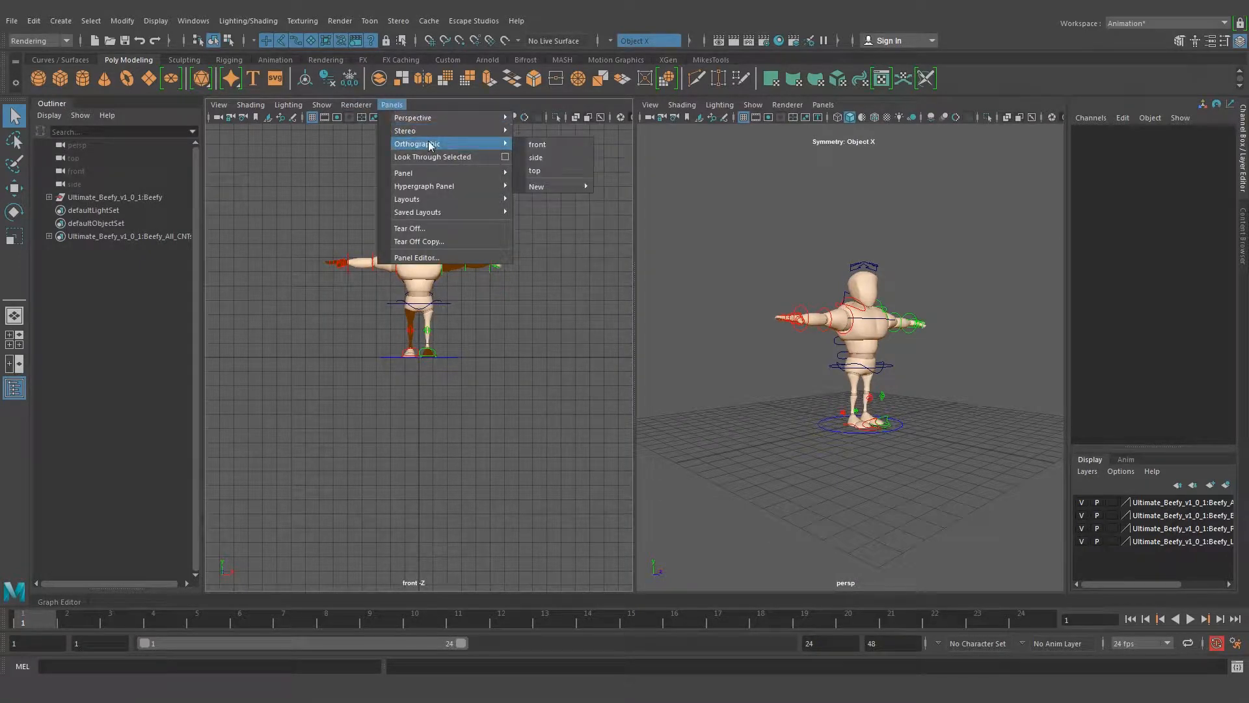
pyautogui.click(535, 157)
pyautogui.scroll(5, 404, 260)
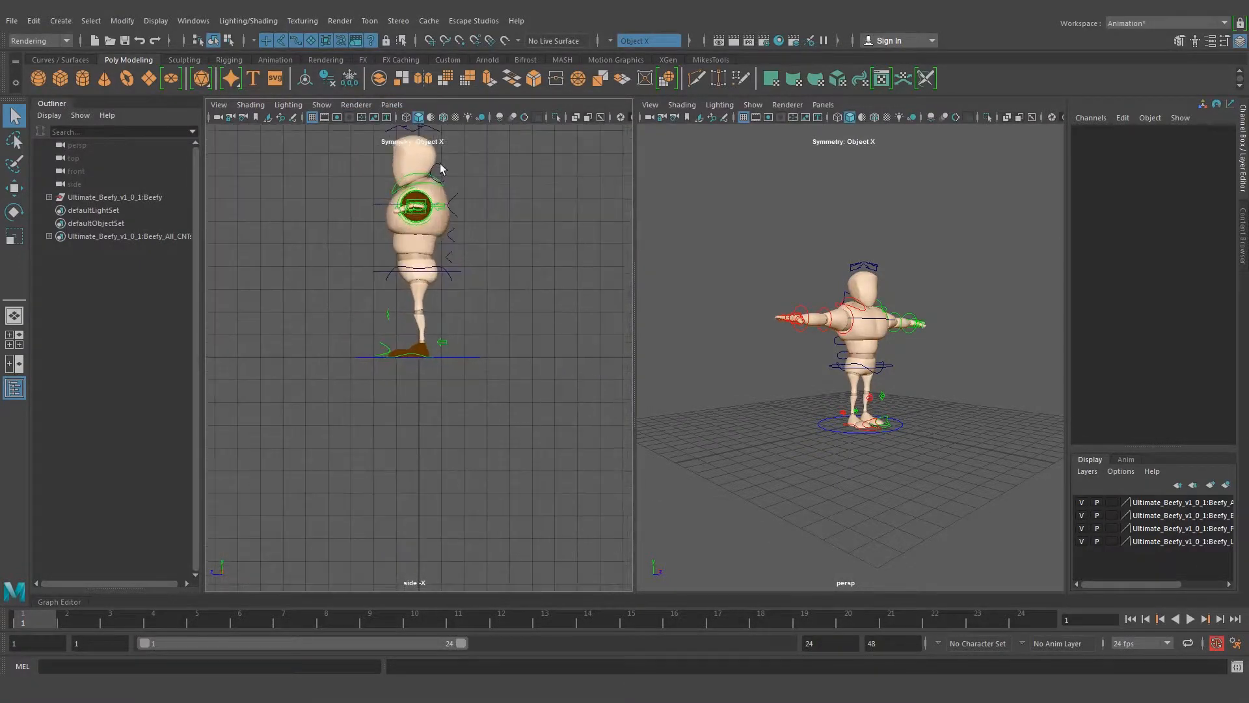
pyautogui.scroll(2, 450, 278)
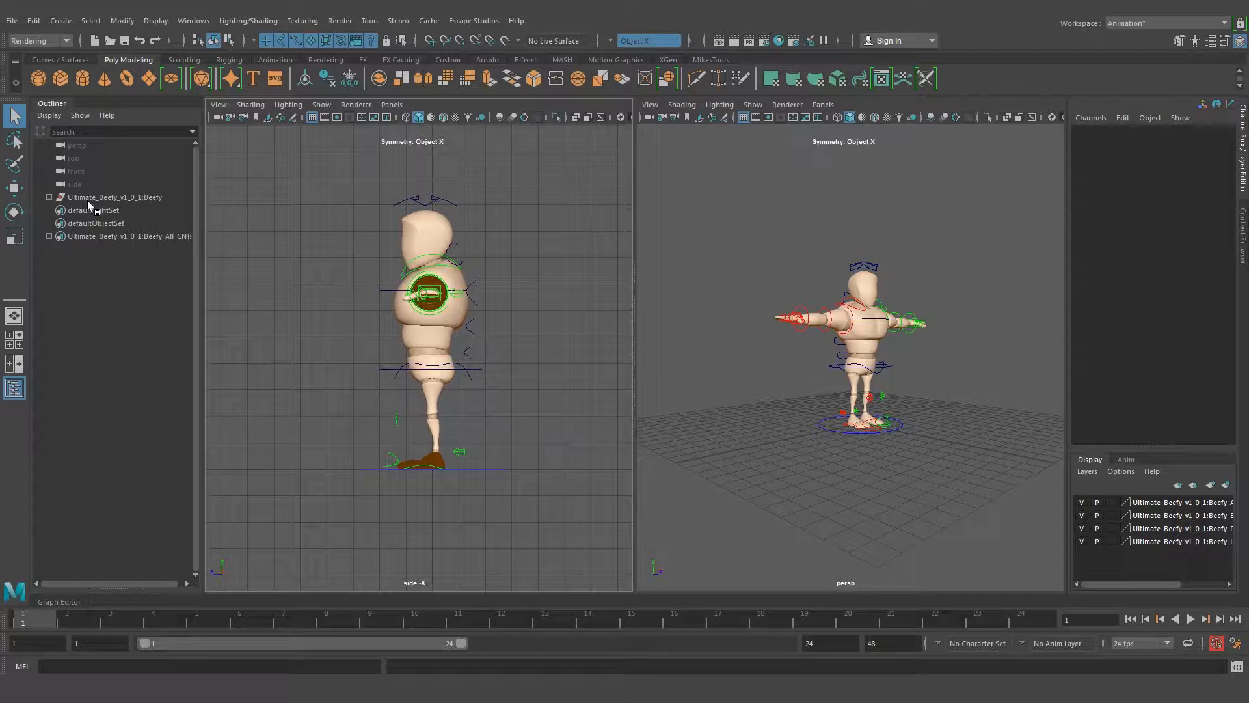
# Flip the side camera to look from the opposite side by setting its Rotate Y to -90
pyautogui.click(76, 184)
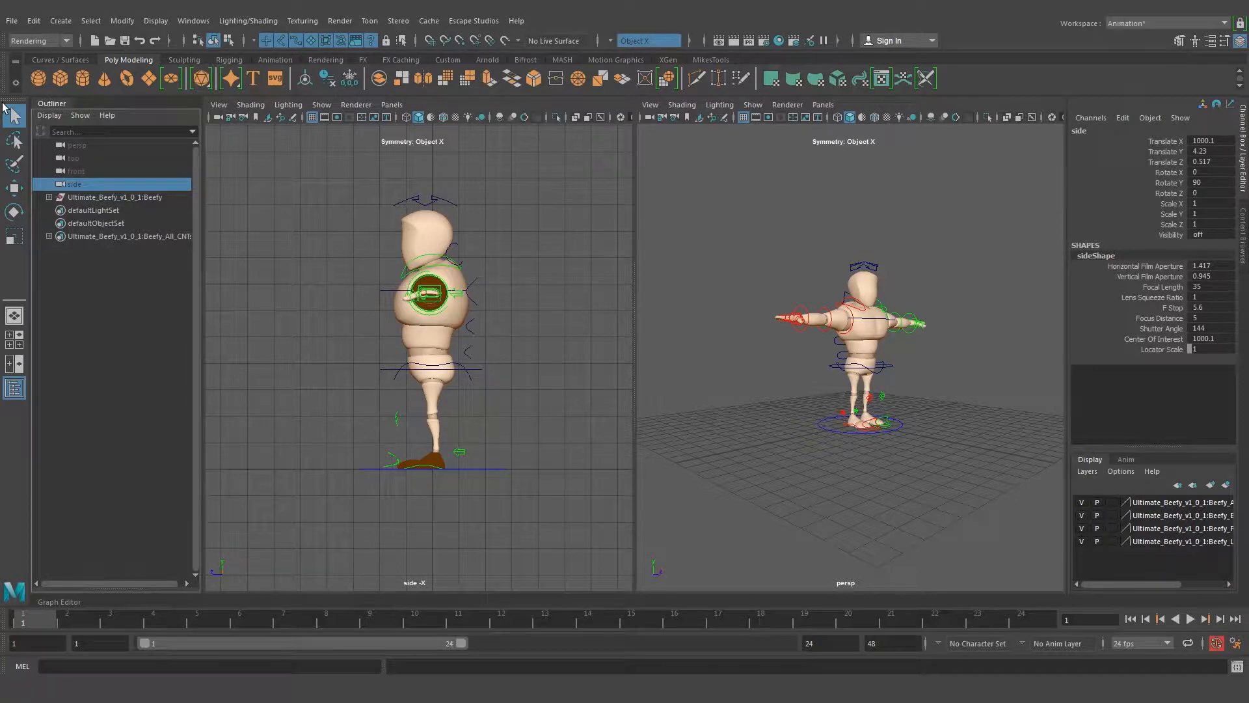
pyautogui.click(197, 23)
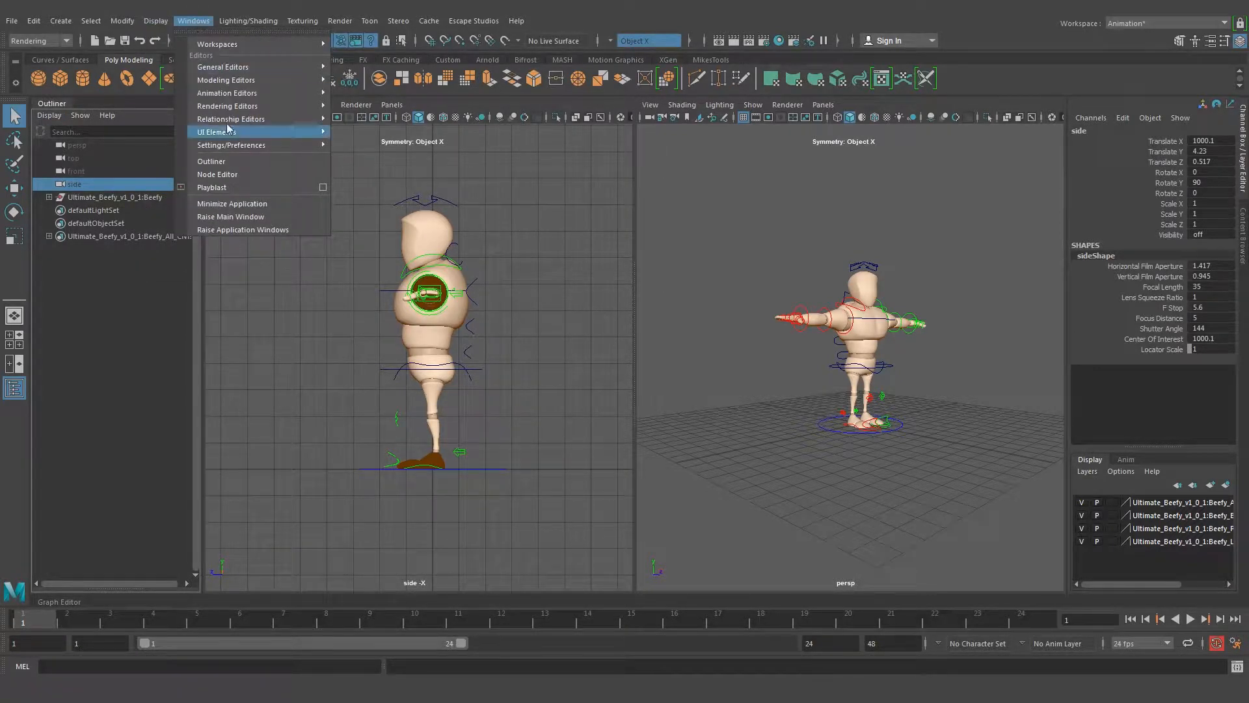
pyautogui.click(221, 161)
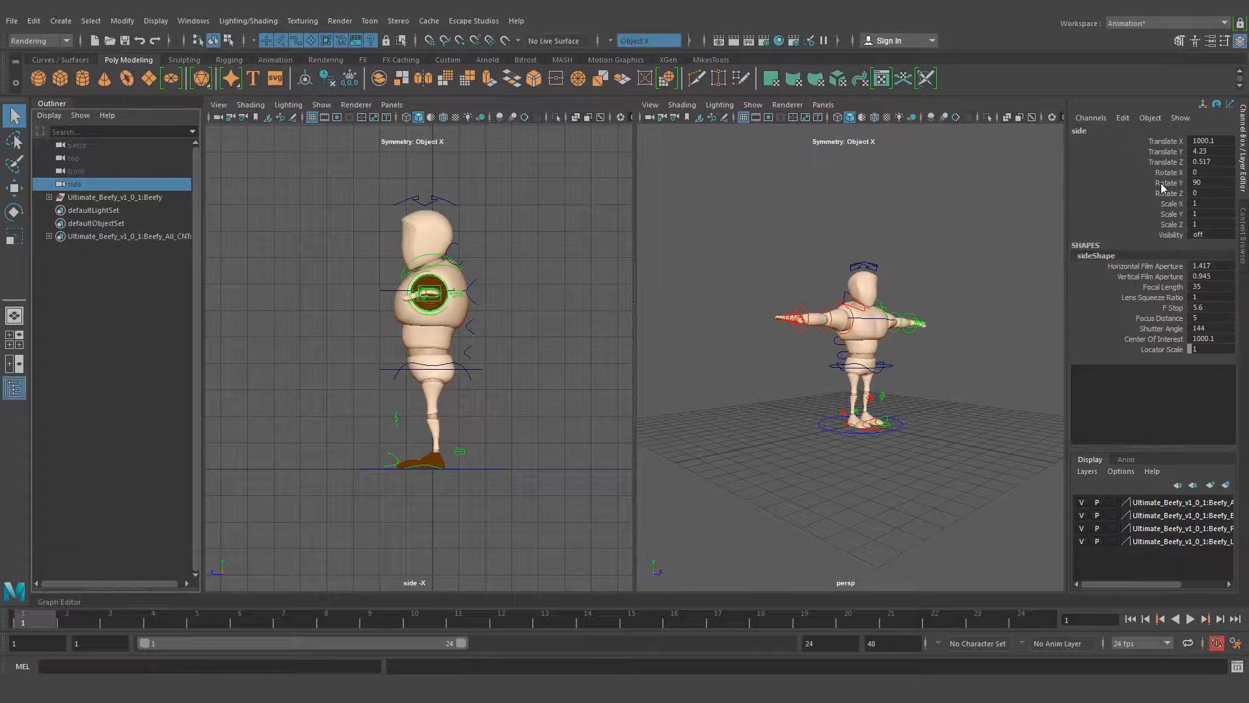
pyautogui.doubleClick(1210, 182)
pyautogui.press('Return')
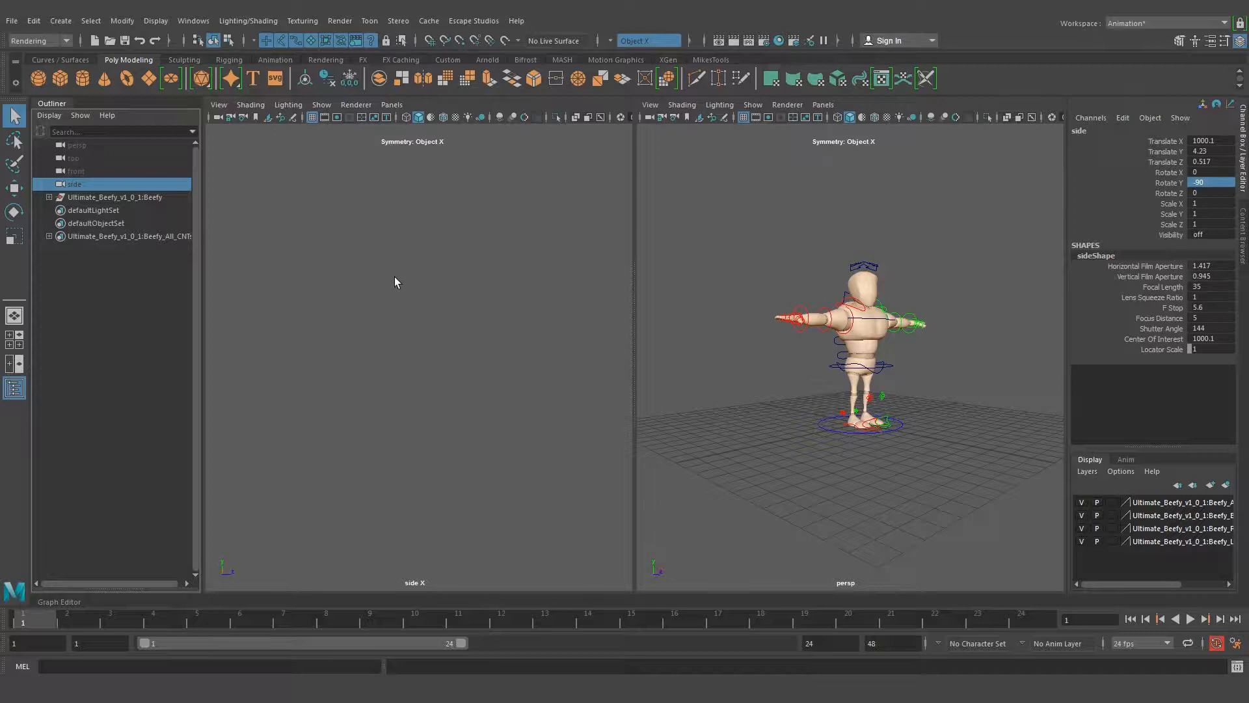
# Frame the whole character, centred, in the flipped side view
pyautogui.click(455, 263)
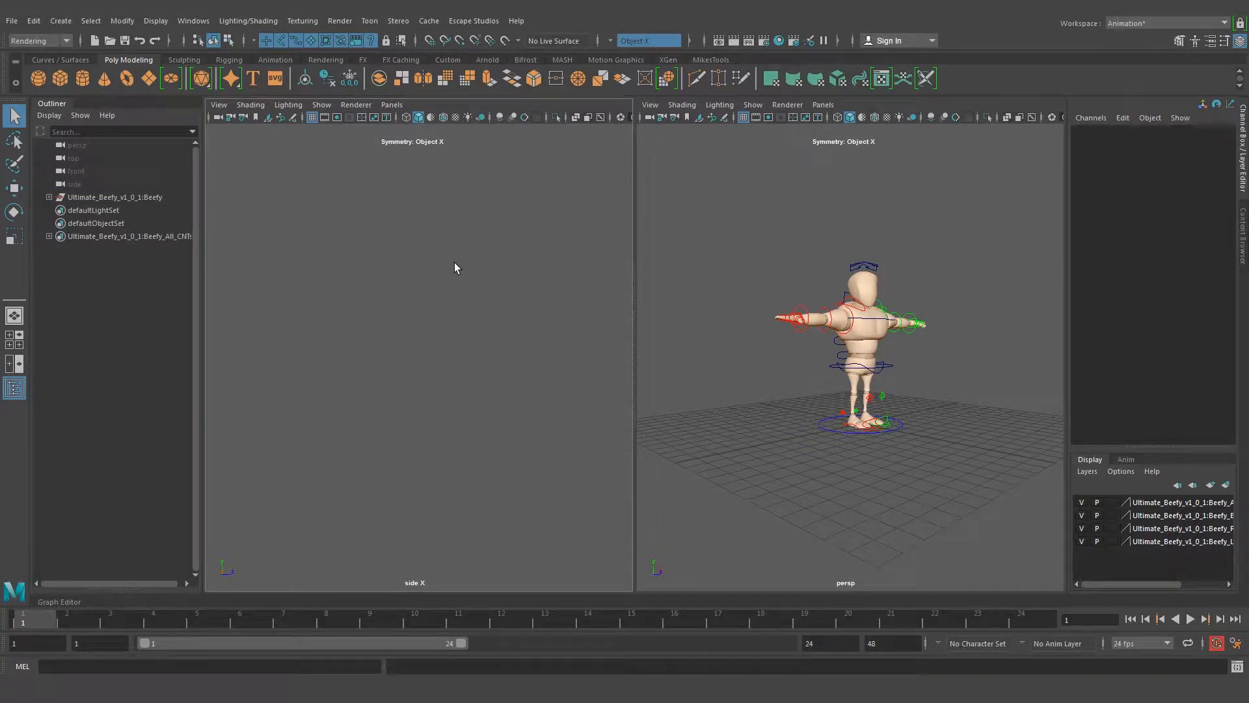
pyautogui.press('f')
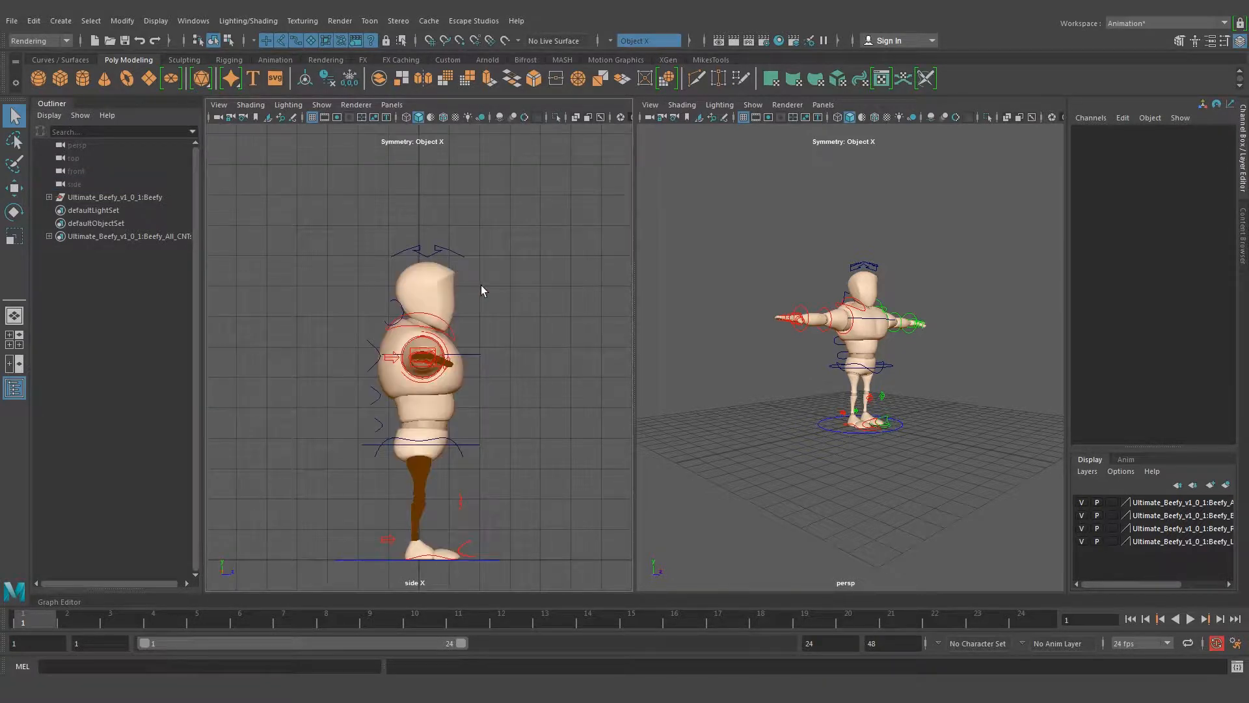
pyautogui.scroll(-3, 475, 304)
pyautogui.keyDown('alt'); pyautogui.moveTo(470, 393); pyautogui.dragTo(468, 325, button='middle'); pyautogui.keyUp('alt')
pyautogui.scroll(1, 434, 236)
pyautogui.scroll(2, 434, 240)
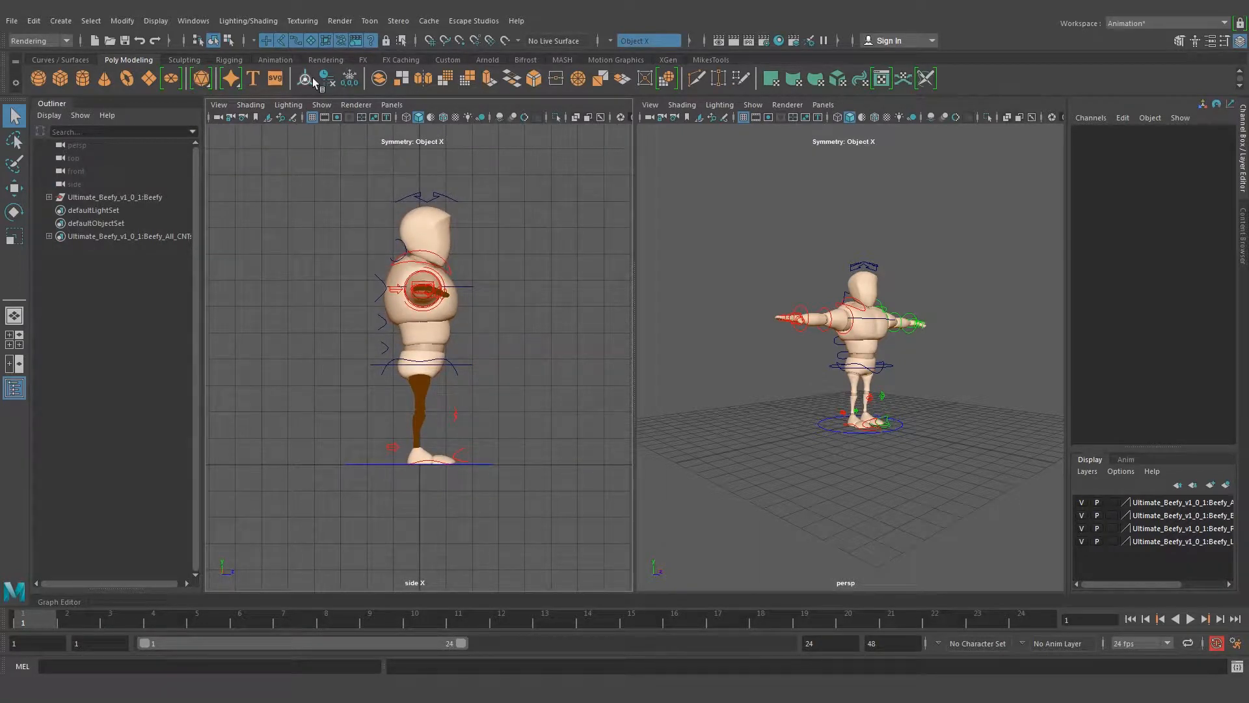
# Enable Two Sided Lighting in the side view and bring the character closer in both views
pyautogui.click(294, 106)
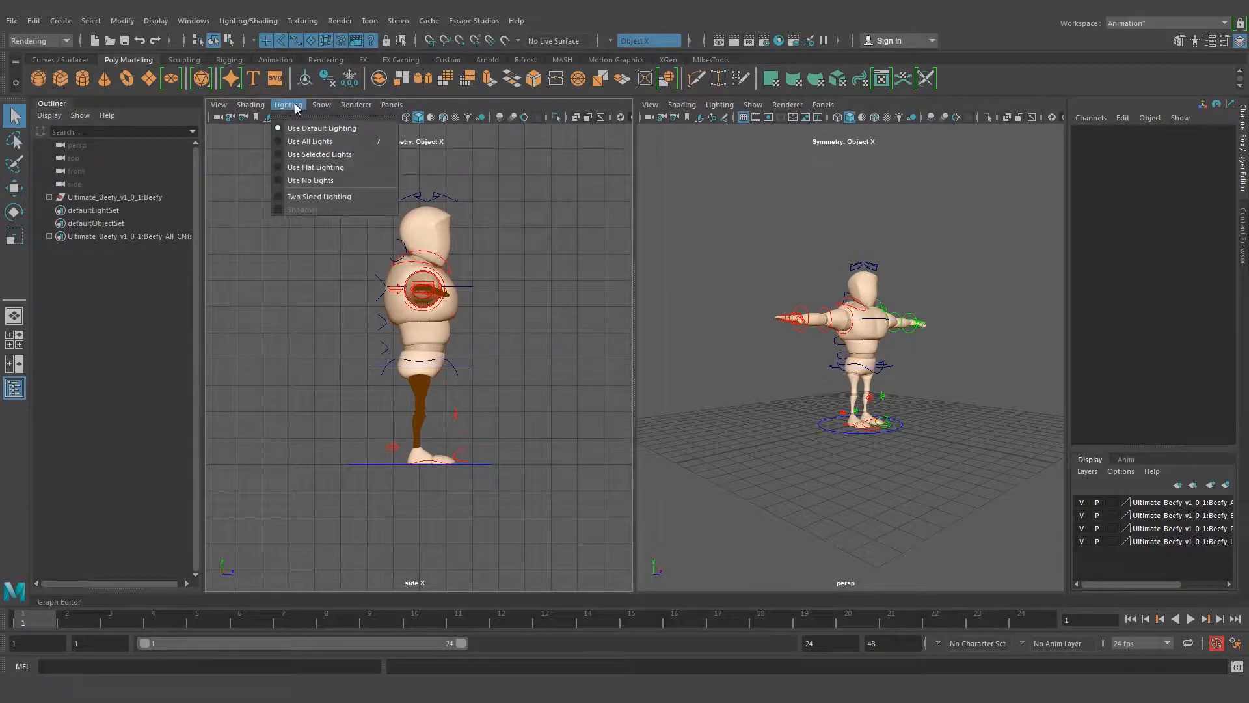
pyautogui.click(279, 194)
pyautogui.keyDown('alt'); pyautogui.moveTo(368, 365); pyautogui.dragTo(435, 359, button='right'); pyautogui.keyUp('alt')
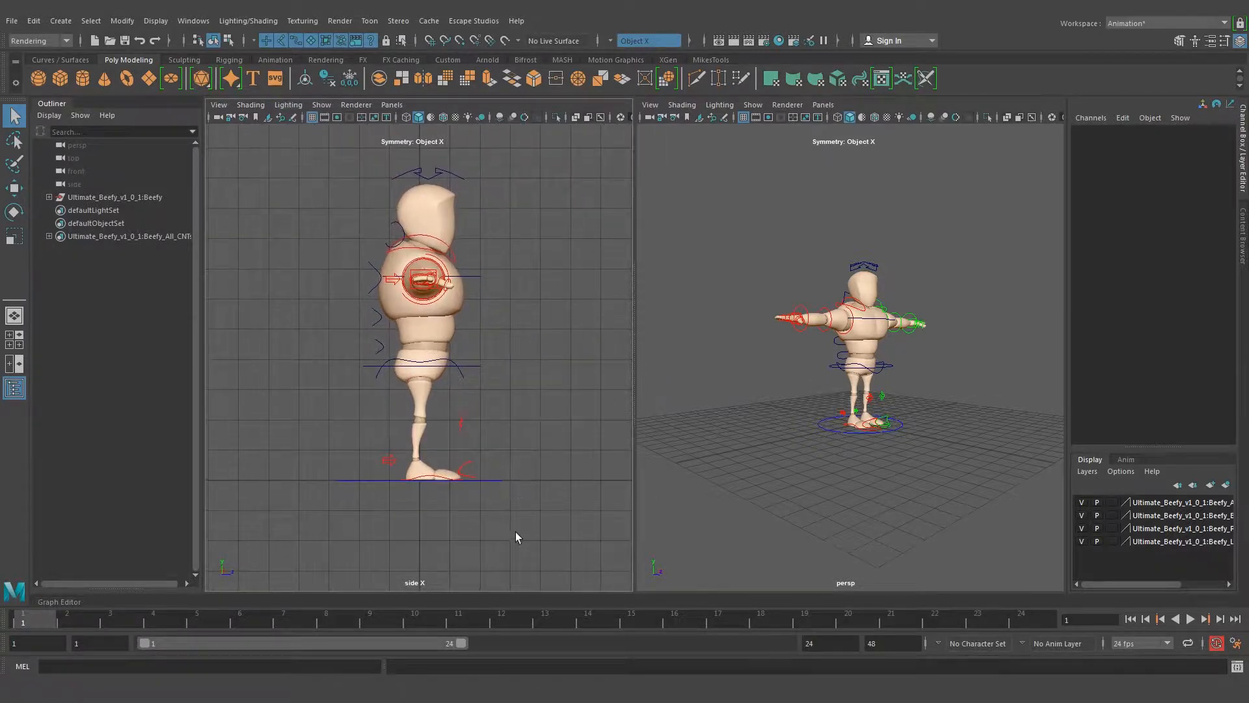
pyautogui.keyDown('alt'); pyautogui.moveTo(342, 353); pyautogui.dragTo(394, 327, button='middle'); pyautogui.keyUp('alt')
pyautogui.keyDown('alt'); pyautogui.moveTo(394, 328); pyautogui.dragTo(557, 285, button='right'); pyautogui.keyUp('alt')
pyautogui.keyDown('alt'); pyautogui.moveTo(560, 283); pyautogui.dragTo(505, 317, button='middle'); pyautogui.keyUp('alt')
pyautogui.keyDown('alt'); pyautogui.moveTo(802, 471); pyautogui.dragTo(827, 389, button='right'); pyautogui.keyUp('alt')
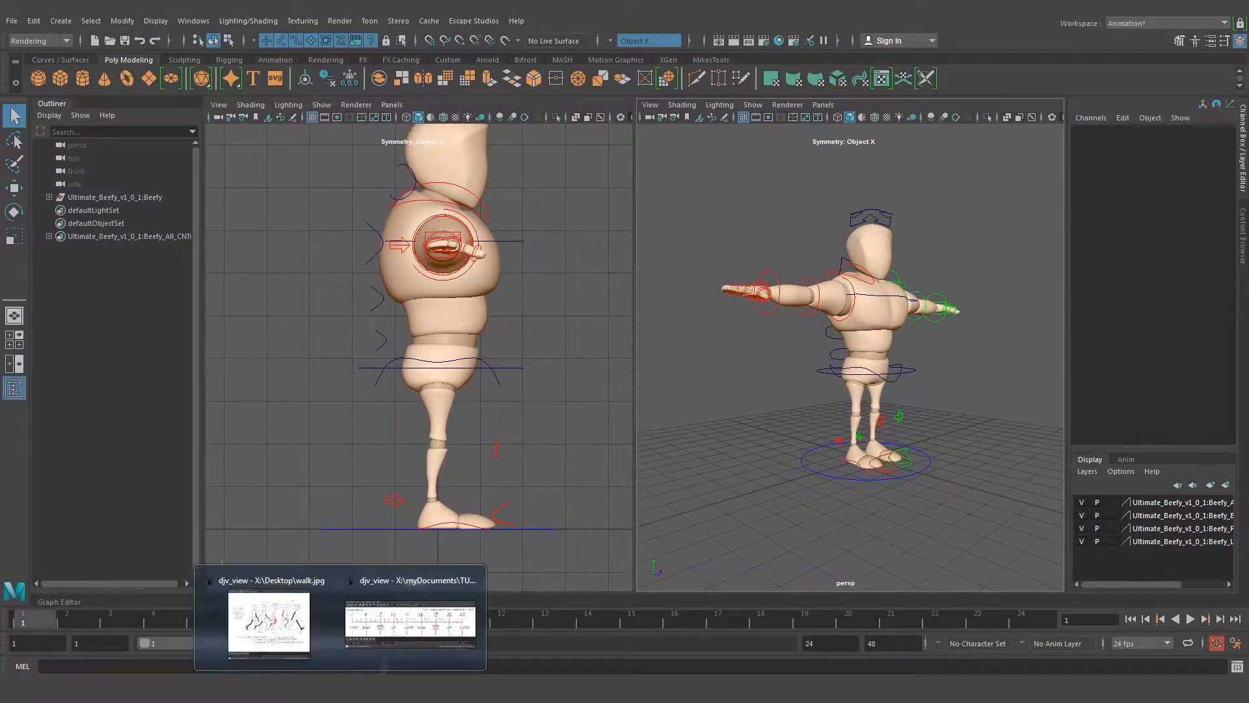
# Check the walk.jpg pose reference, minimize it, inspect the right foot control from several angles, and clear the selection
pyautogui.click(280, 624)
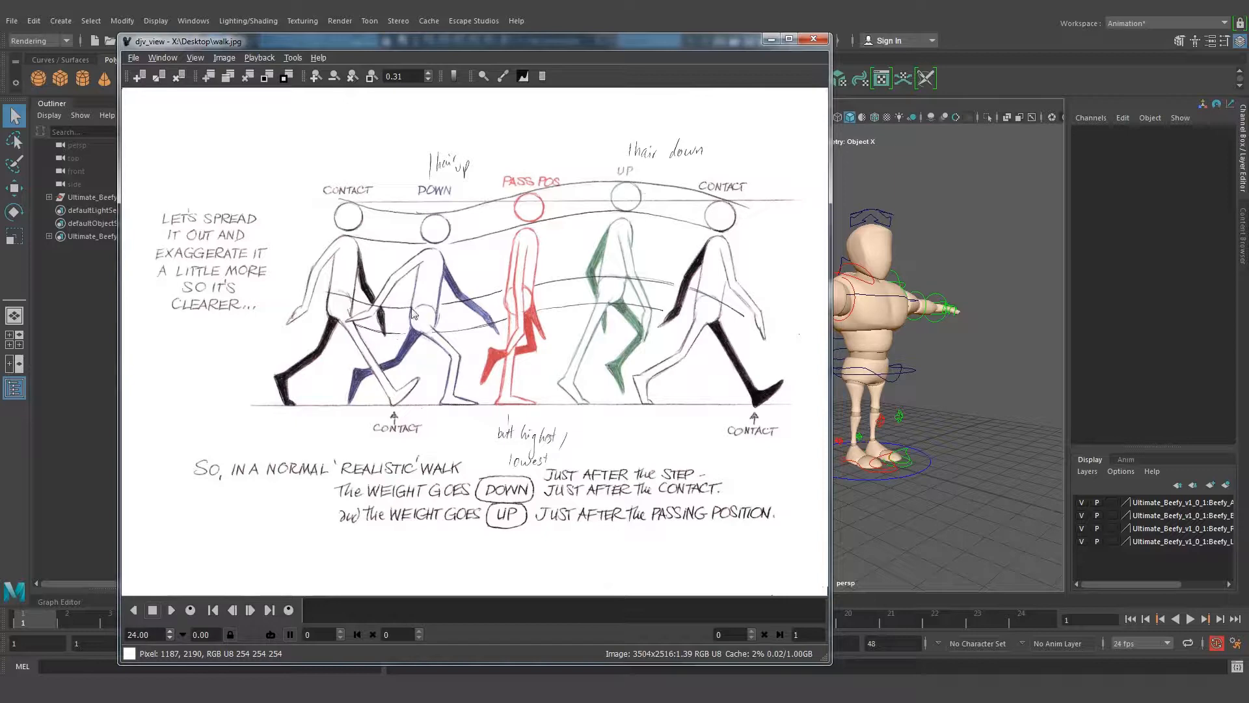
pyautogui.click(771, 39)
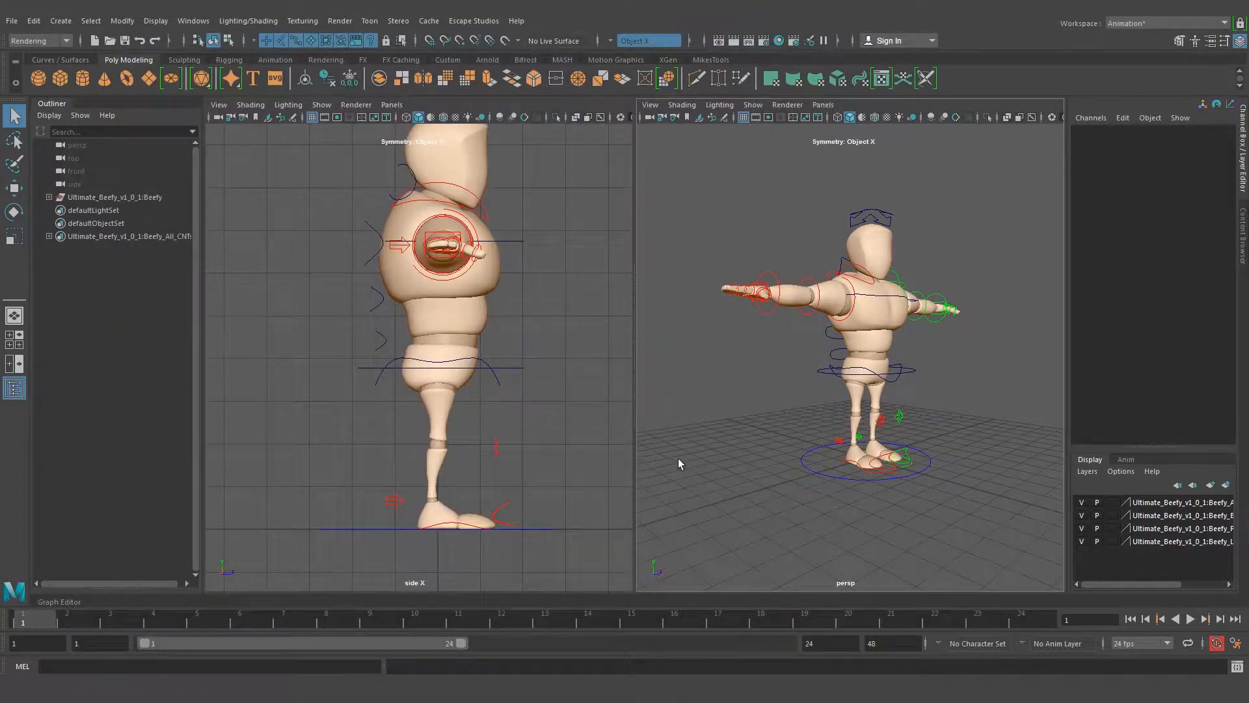
pyautogui.click(877, 477)
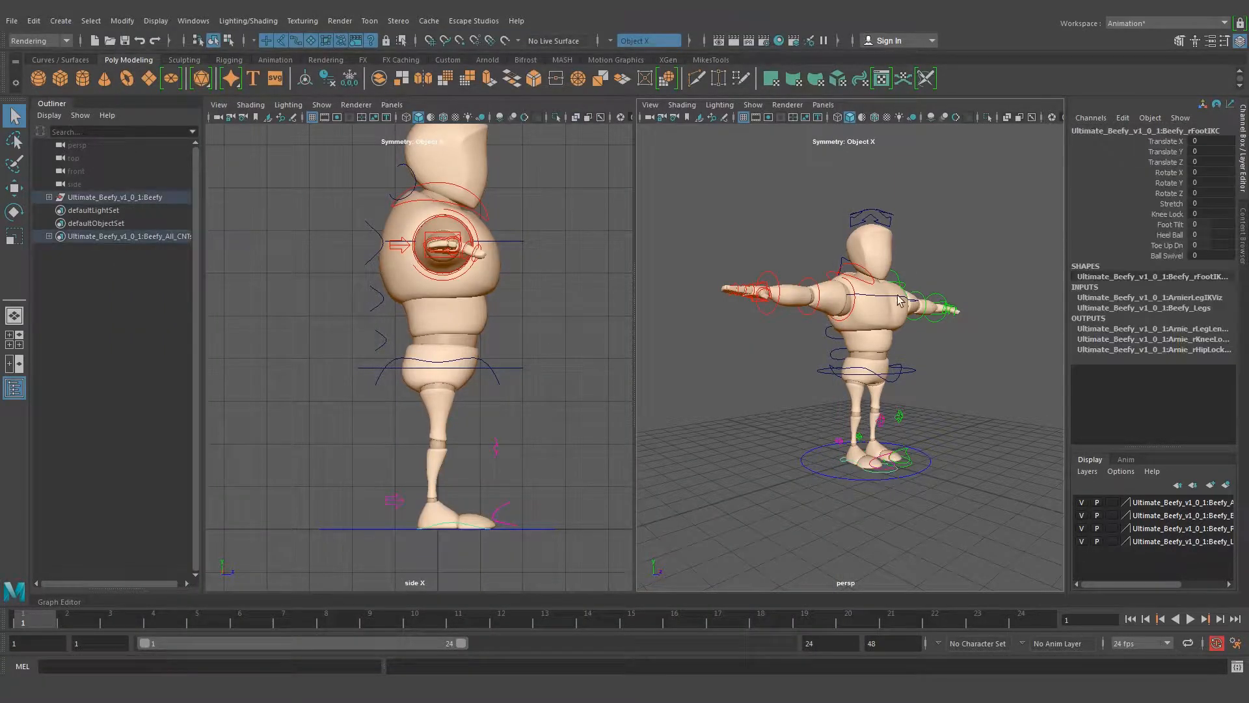
pyautogui.keyDown('alt'); pyautogui.moveTo(906, 348); pyautogui.dragTo(880, 351); pyautogui.keyUp('alt')
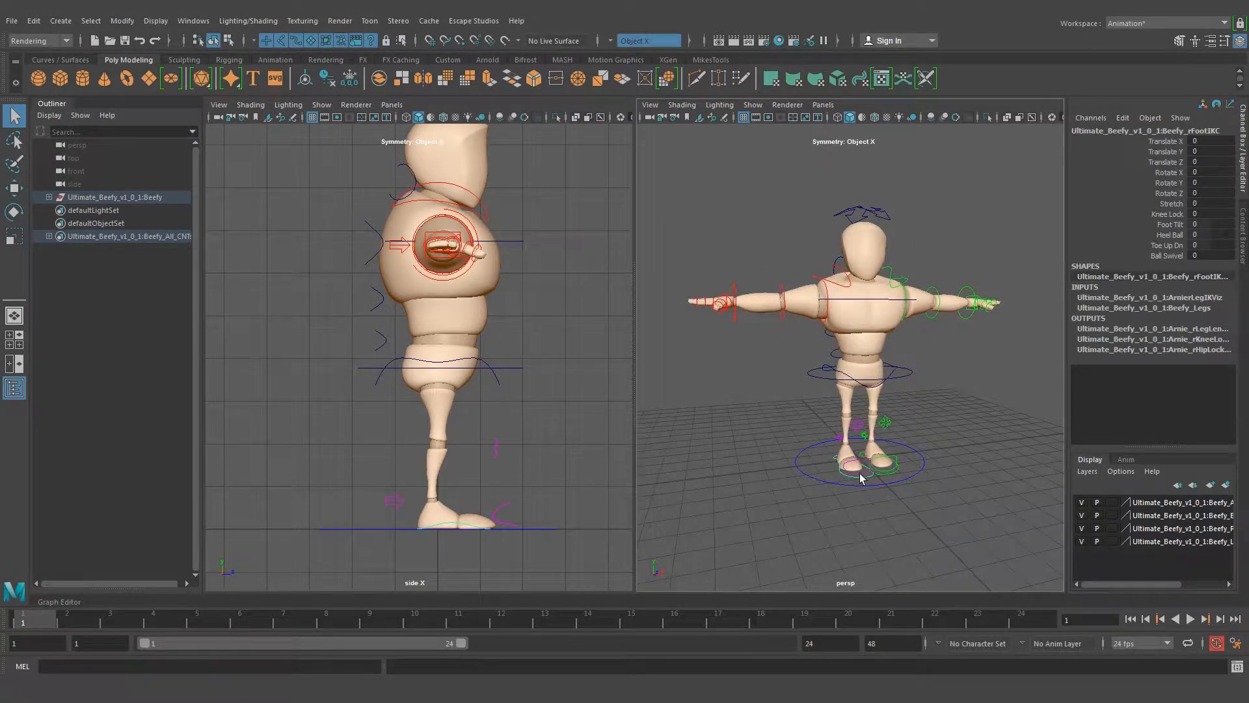
pyautogui.keyDown('alt'); pyautogui.moveTo(834, 486); pyautogui.dragTo(915, 478); pyautogui.keyUp('alt')
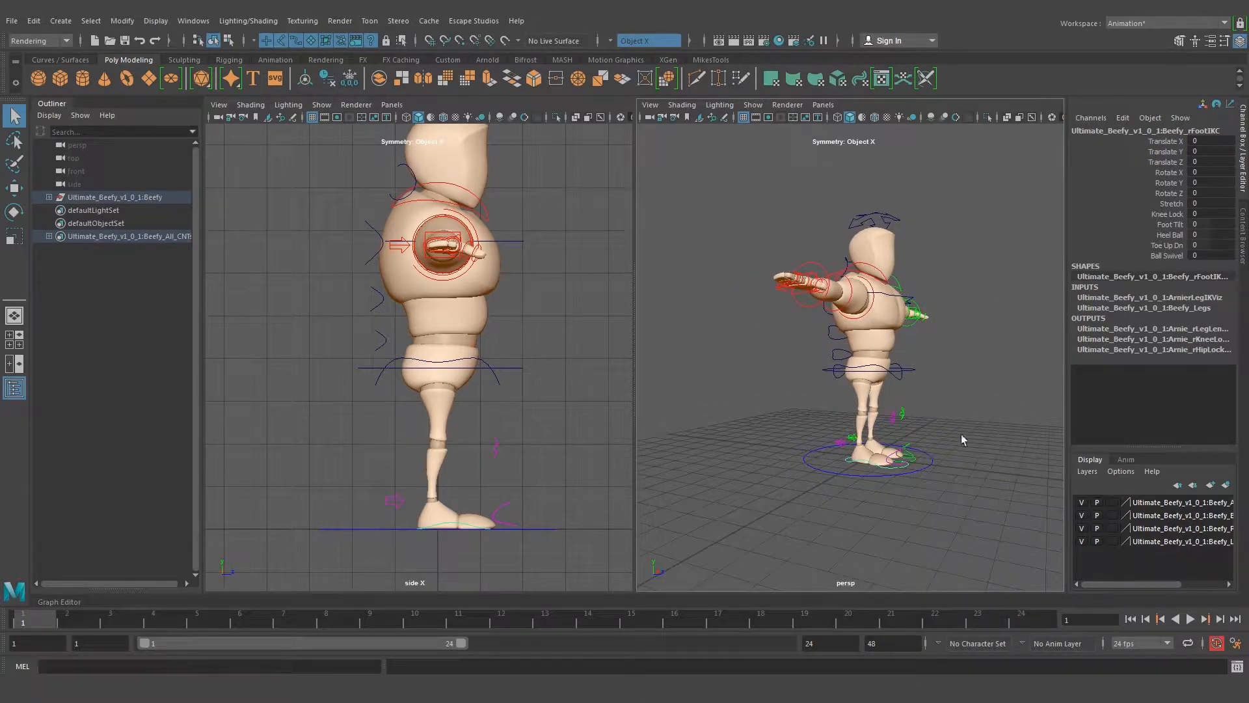
pyautogui.click(1027, 387)
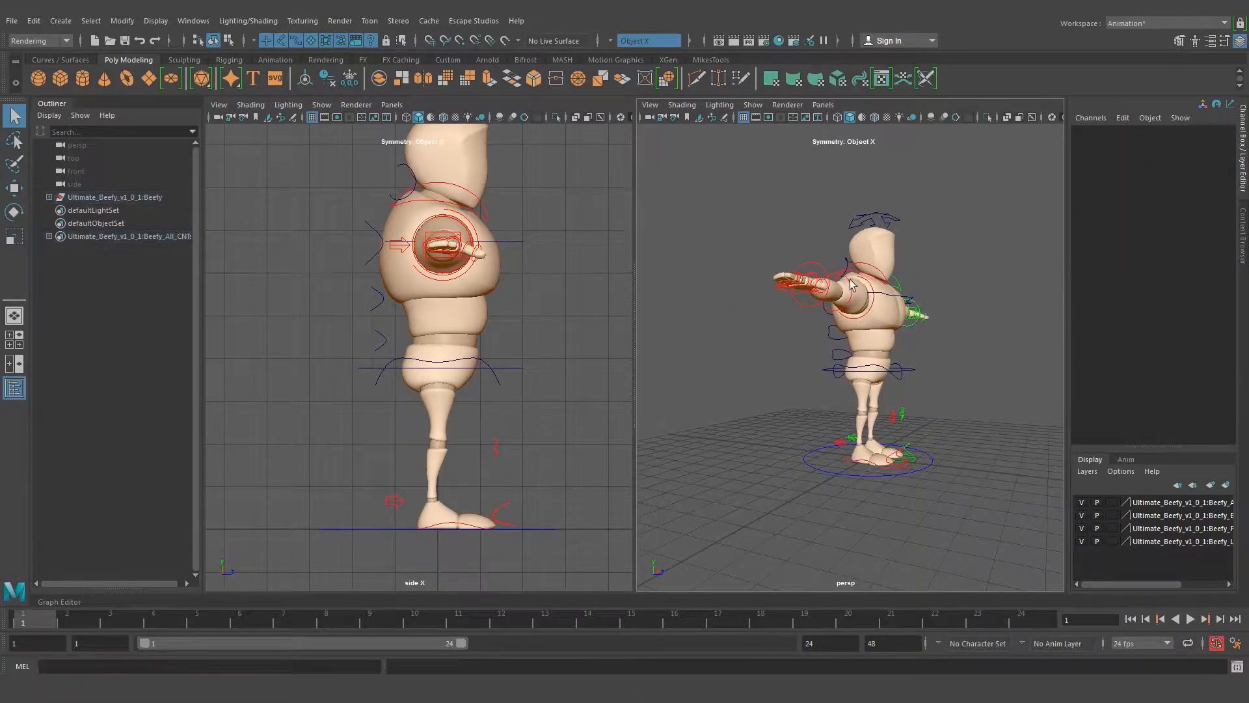
# Select the right foot IK control in the side view and move the foot forward into a stride
pyautogui.click(458, 525)
pyautogui.keyDown('alt'); pyautogui.moveTo(460, 496); pyautogui.dragTo(440, 442, button='middle'); pyautogui.keyUp('alt')
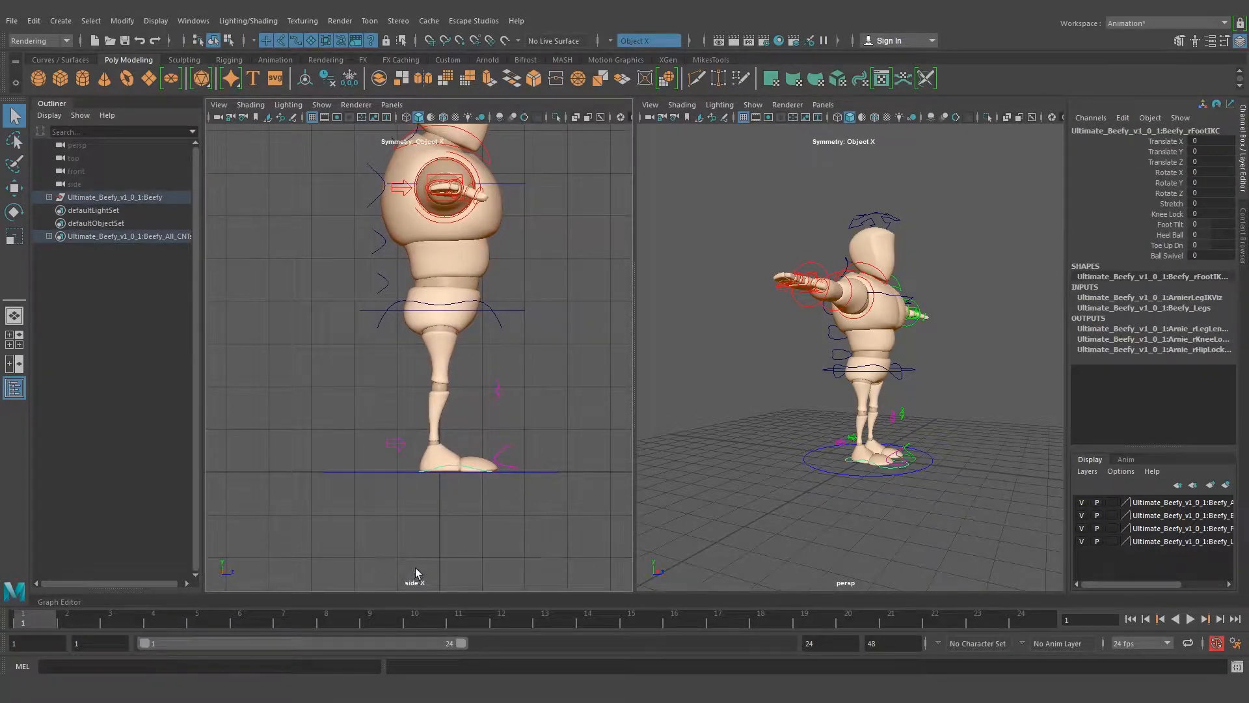
pyautogui.press('w')
pyautogui.moveTo(494, 449); pyautogui.dragTo(588, 437)
pyautogui.keyDown('alt'); pyautogui.moveTo(859, 454); pyautogui.dragTo(783, 467); pyautogui.keyUp('alt')
# Select the left foot IK control and move it back to a Translate Z of about -1.859
pyautogui.keyDown('alt'); pyautogui.moveTo(929, 490); pyautogui.dragTo(867, 474); pyautogui.keyUp('alt')
pyautogui.click(943, 485)
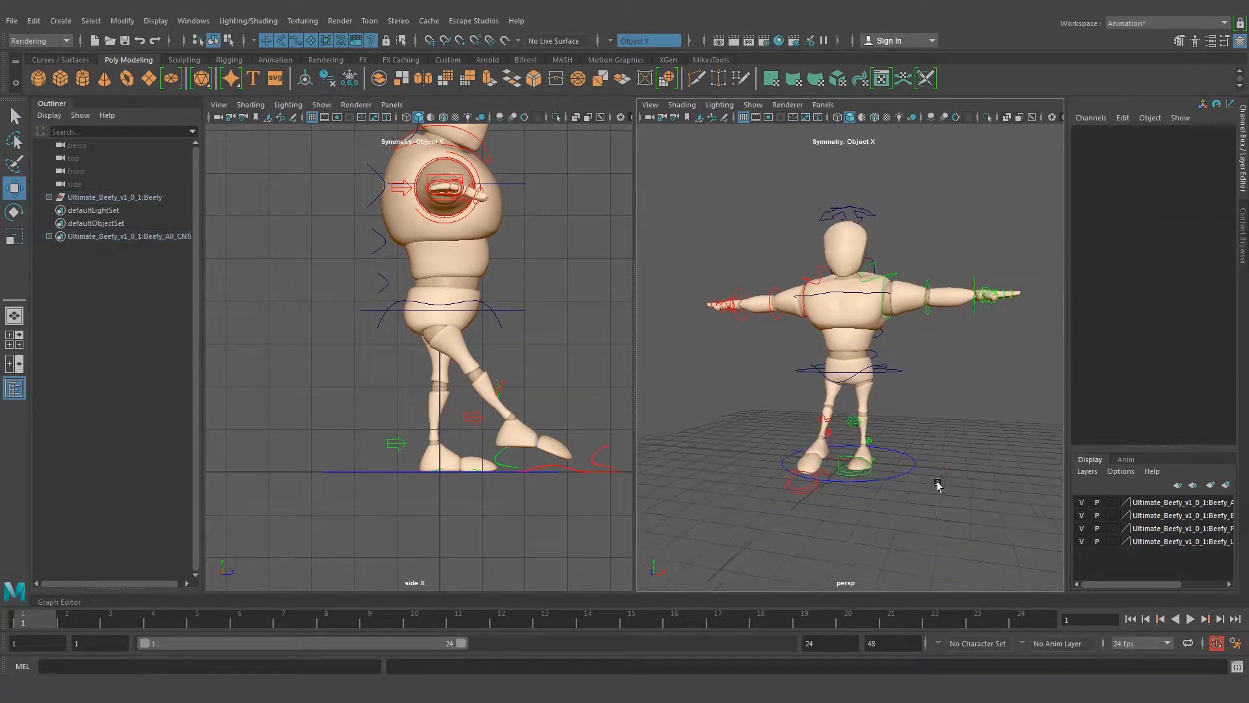
pyautogui.keyDown('alt'); pyautogui.moveTo(943, 485); pyautogui.dragTo(876, 477); pyautogui.keyUp('alt')
pyautogui.click(855, 463)
pyautogui.moveTo(491, 444); pyautogui.dragTo(412, 444)
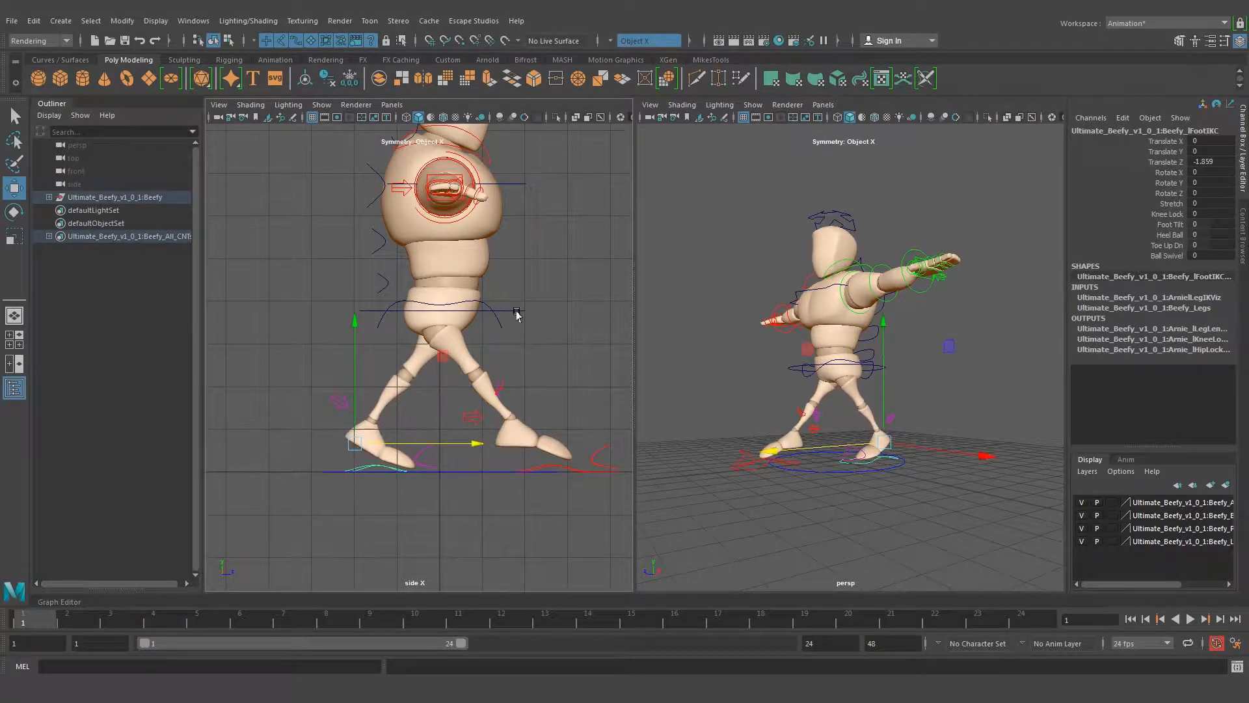
# Lower the whole body over the stride by moving the root control to a Translate Y of about -0.579
pyautogui.moveTo(505, 294); pyautogui.dragTo(556, 349)
pyautogui.moveTo(438, 221); pyautogui.dragTo(441, 248)
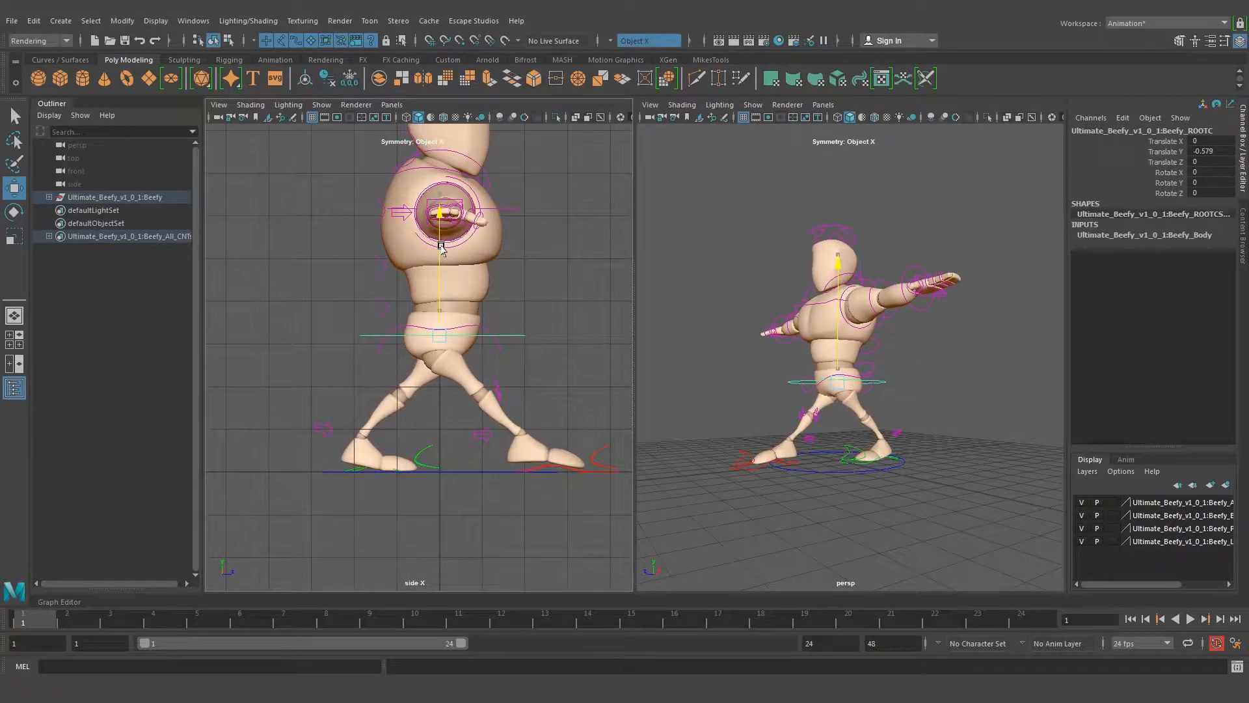
pyautogui.scroll(5, 781, 400)
pyautogui.keyDown('alt'); pyautogui.moveTo(729, 400); pyautogui.dragTo(969, 489); pyautogui.keyUp('alt')
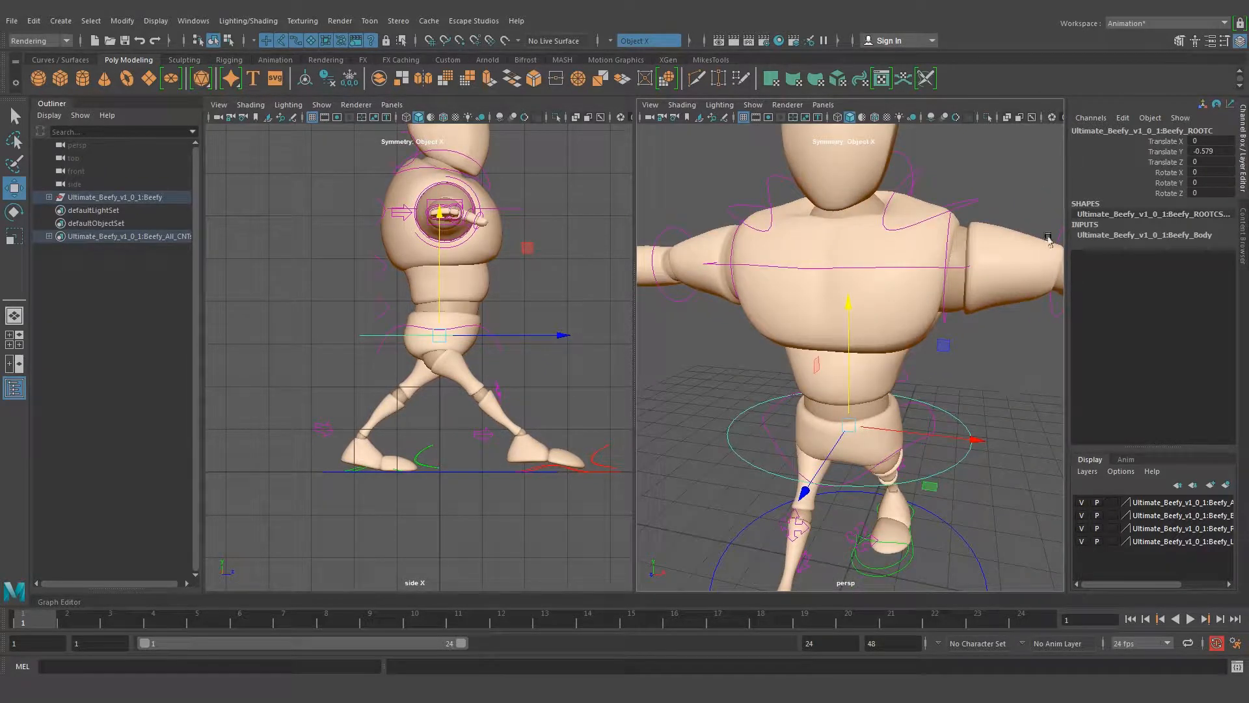
# Compare the root and main hip controls, try rotating the main hip control, and undo the rotation
pyautogui.click(962, 418)
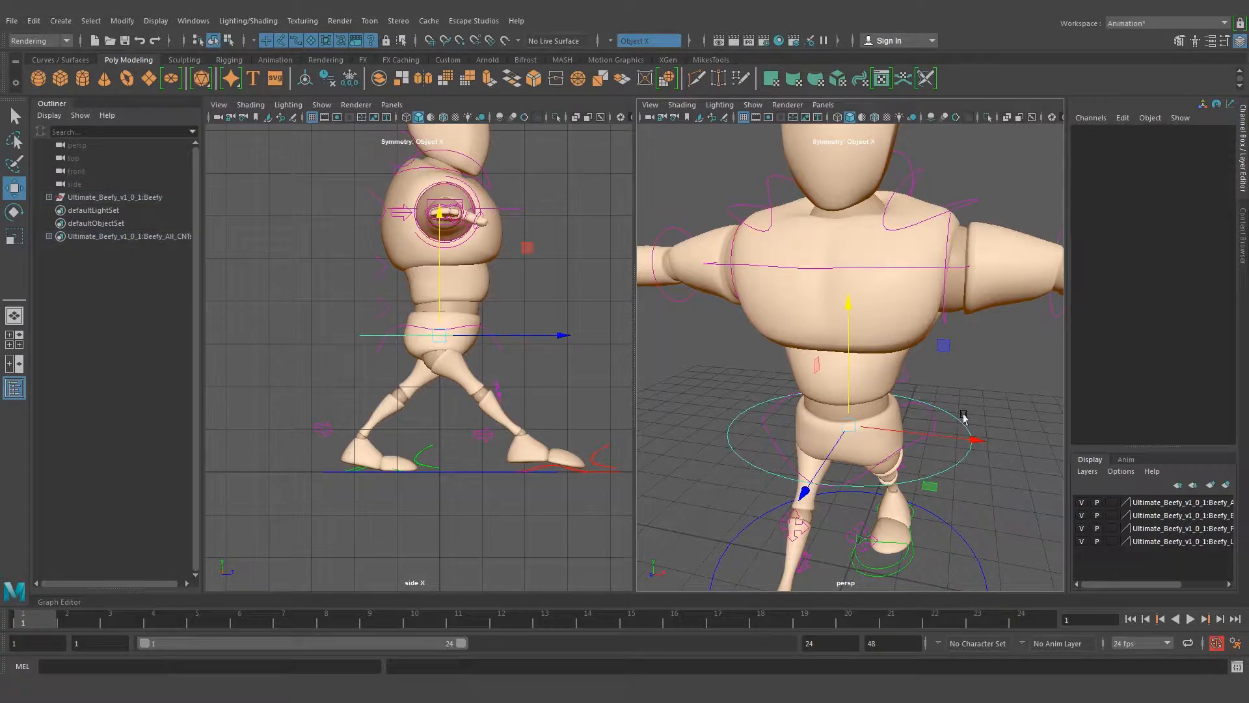
pyautogui.click(973, 434)
pyautogui.keyDown('alt'); pyautogui.moveTo(837, 465); pyautogui.dragTo(863, 443); pyautogui.keyUp('alt')
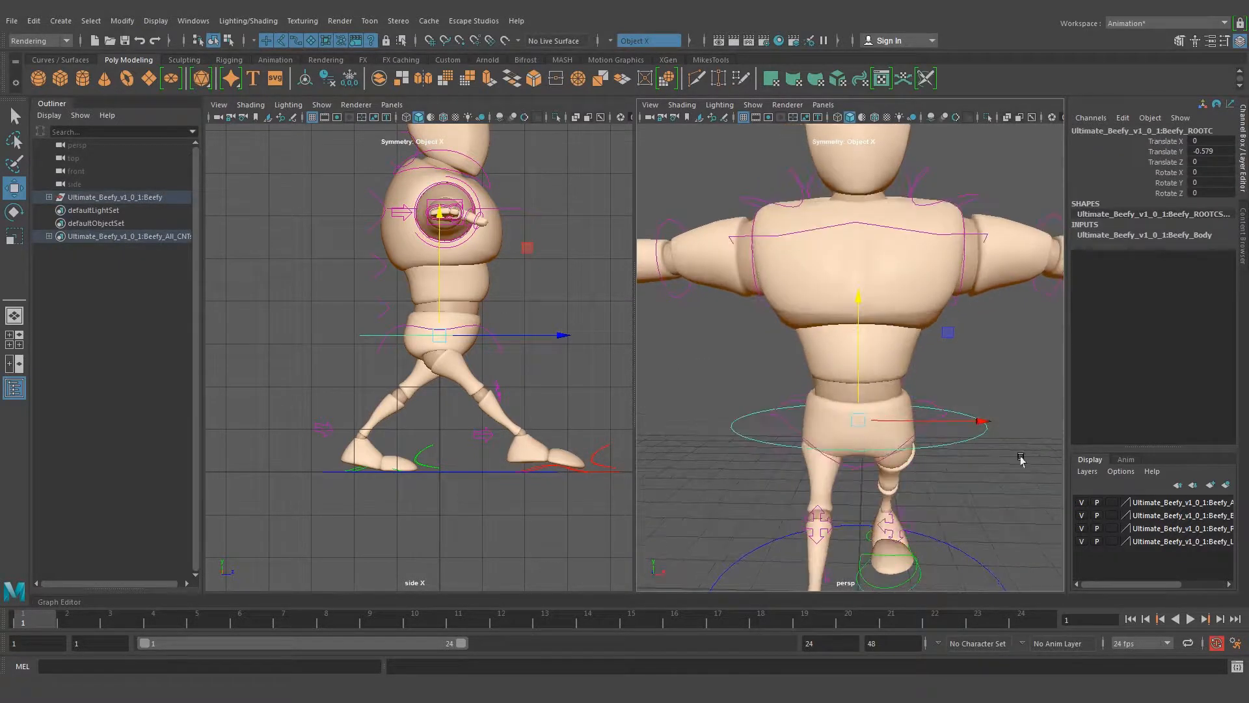
pyautogui.click(976, 494)
pyautogui.click(925, 418)
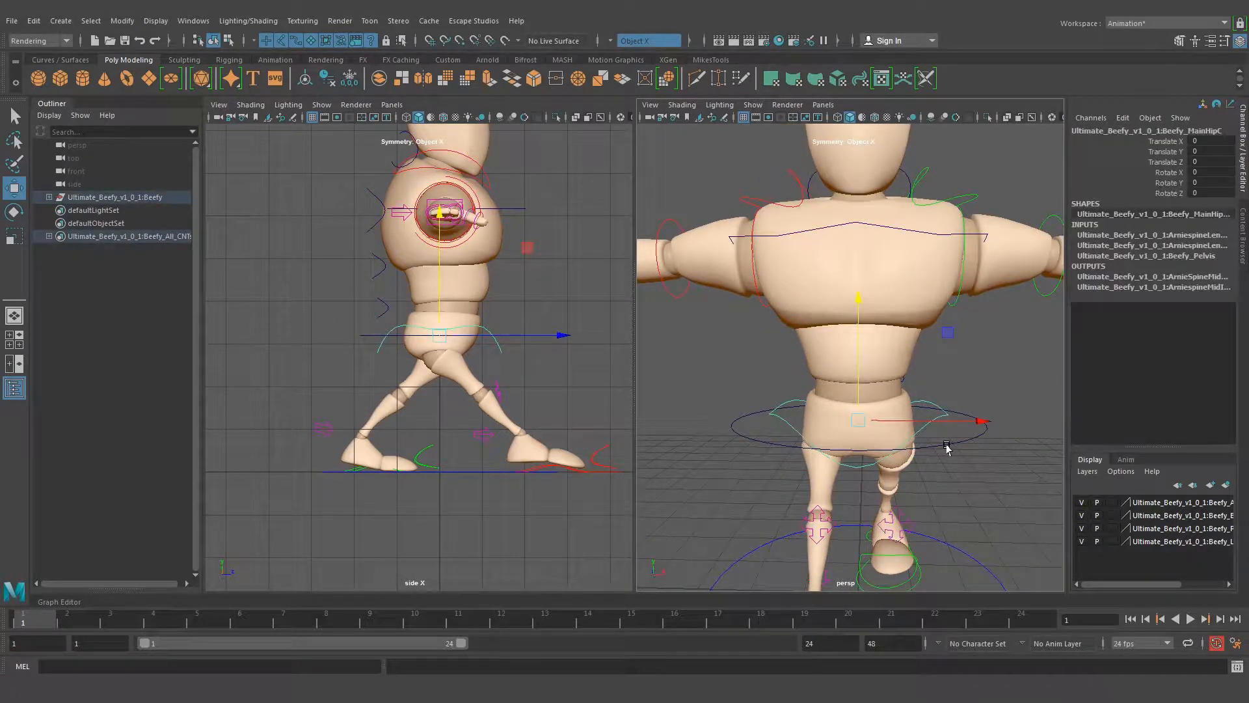
pyautogui.press('e')
pyautogui.moveTo(862, 454); pyautogui.dragTo(916, 417)
pyautogui.hotkey('ctrl', 'z')
pyautogui.hotkey('ctrl', 'z')
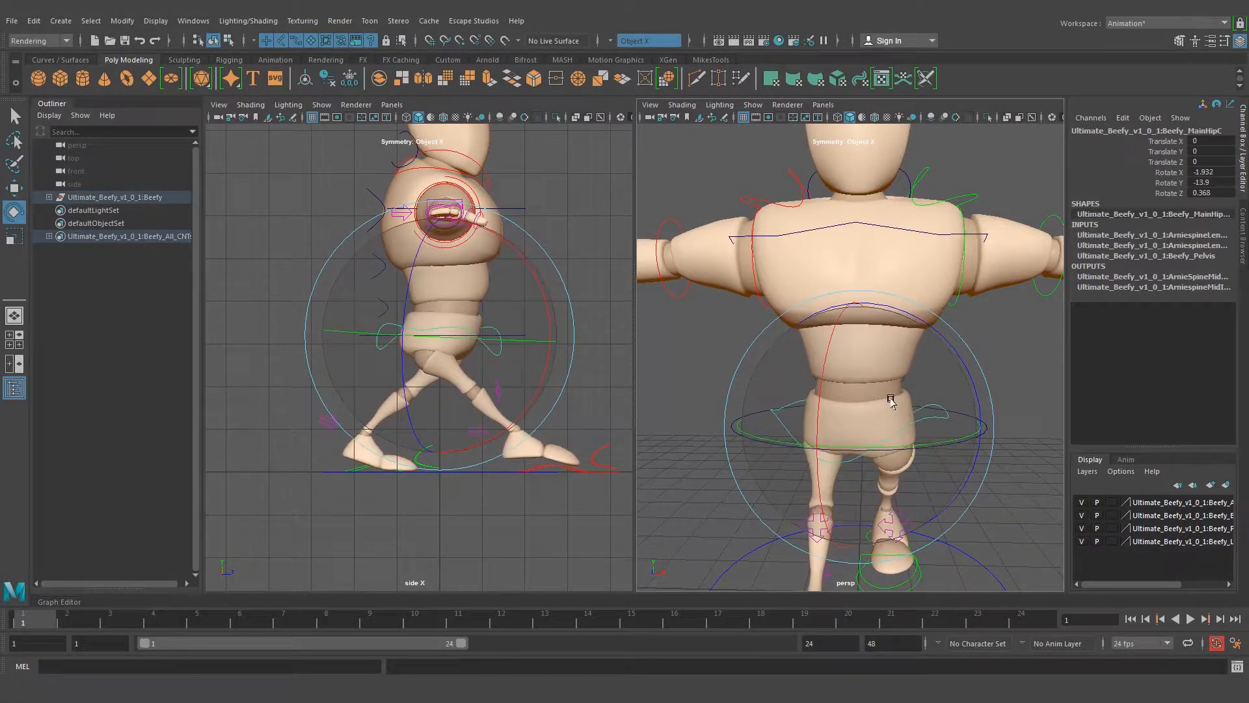
# Try rotating the root control around the waist, undo the rotation, and clear the selection
pyautogui.press('q')
pyautogui.moveTo(952, 434); pyautogui.dragTo(1014, 489)
pyautogui.press('e')
pyautogui.moveTo(919, 395); pyautogui.dragTo(867, 367)
pyautogui.hotkey('ctrl', 'z')
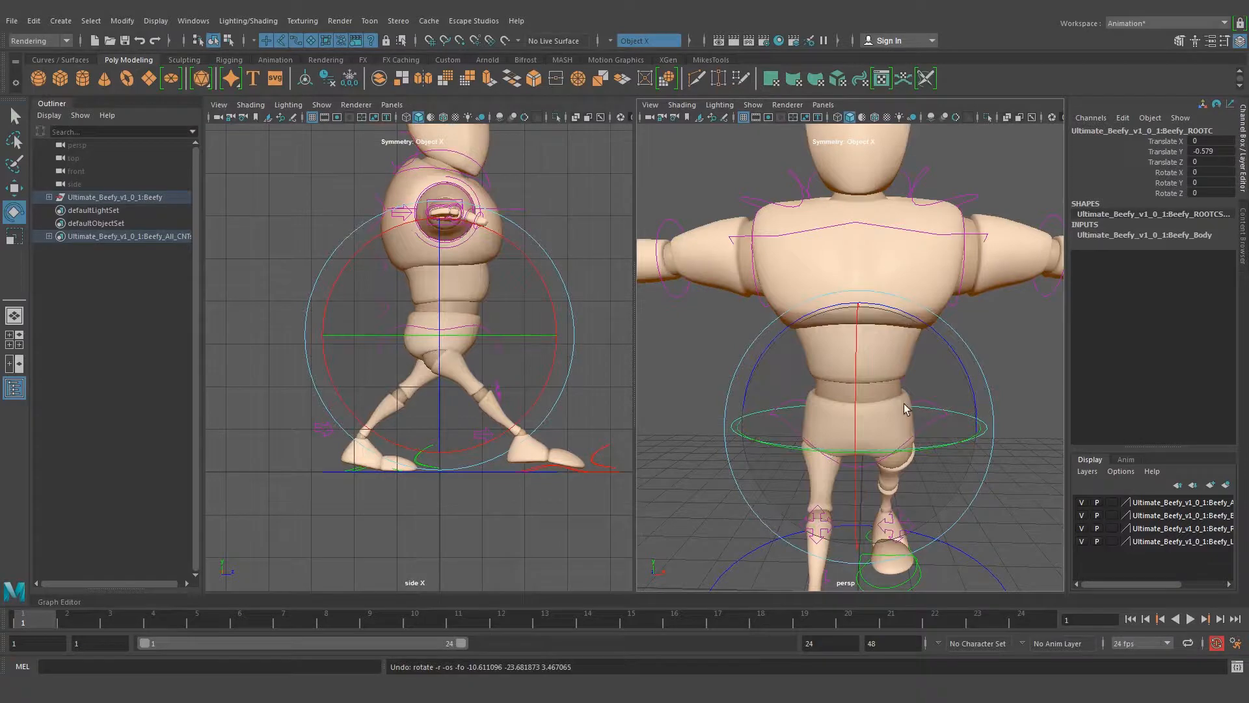
pyautogui.press('q')
pyautogui.click(987, 385)
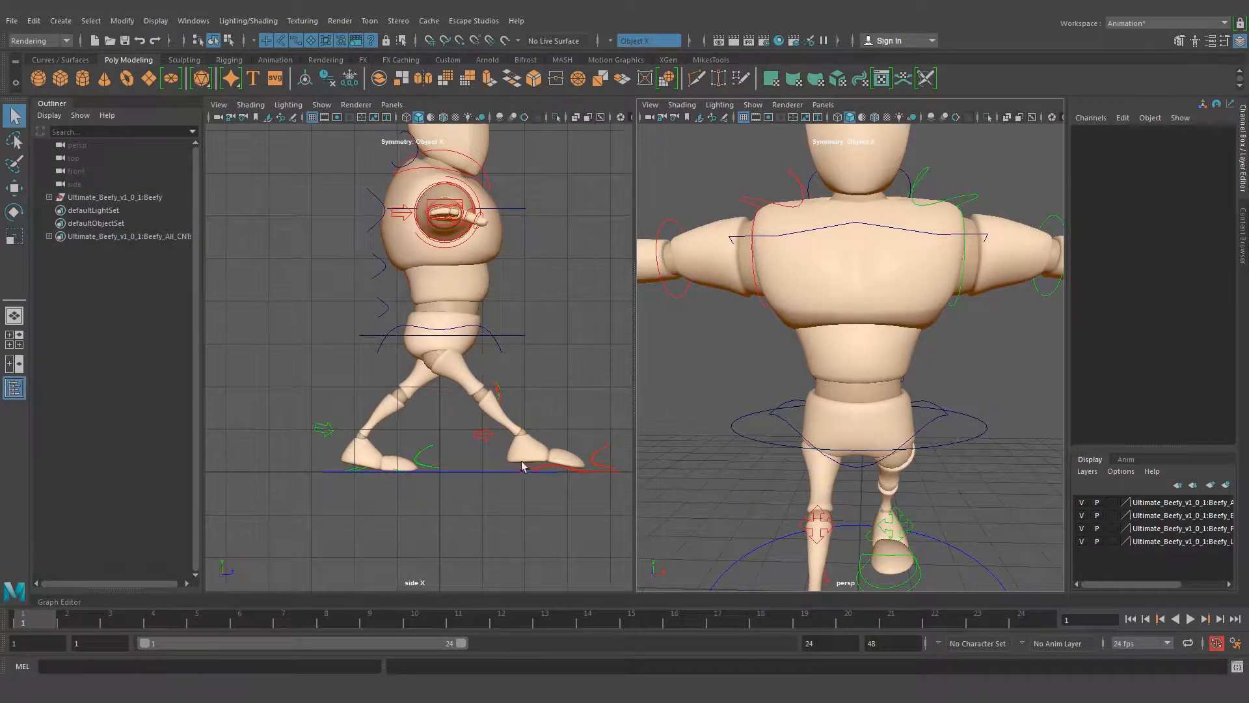
# Select the left foot IK control and bring the rear foot into close view from the side
pyautogui.click(361, 472)
pyautogui.keyDown('alt'); pyautogui.moveTo(866, 540); pyautogui.dragTo(917, 534); pyautogui.keyUp('alt')
pyautogui.click(916, 533)
pyautogui.click(896, 529)
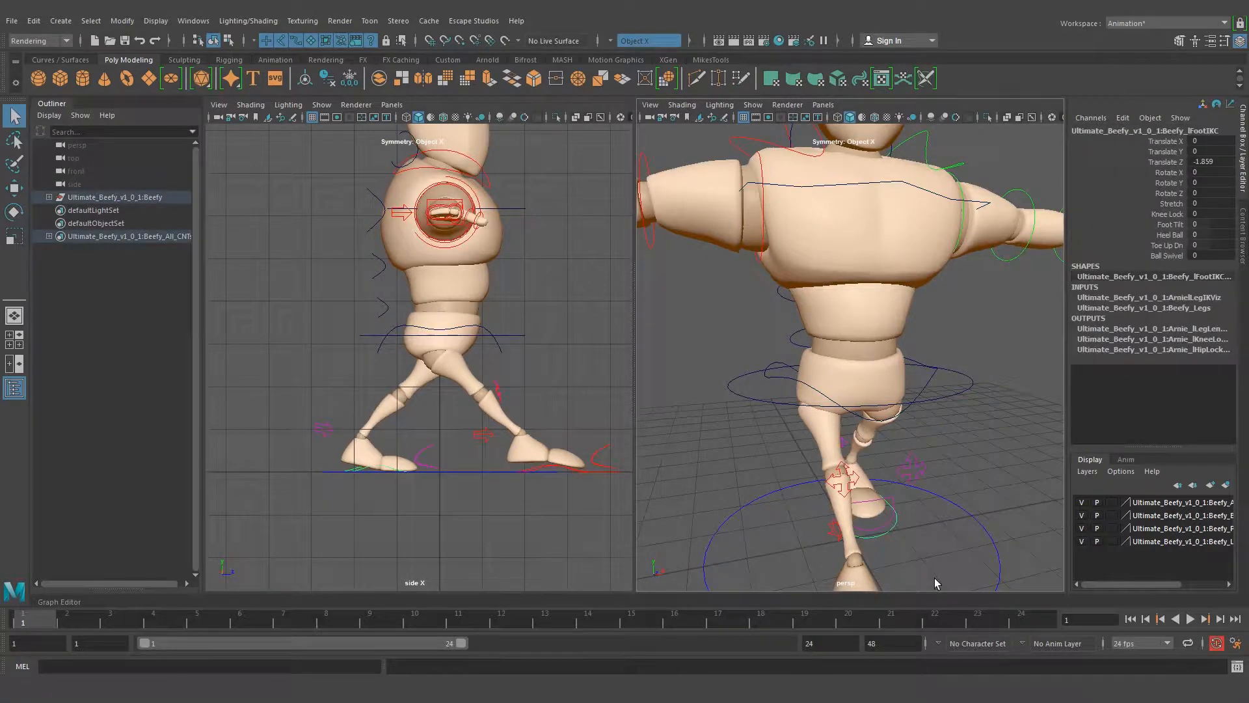
pyautogui.keyDown('alt'); pyautogui.moveTo(811, 507); pyautogui.dragTo(841, 538); pyautogui.keyUp('alt')
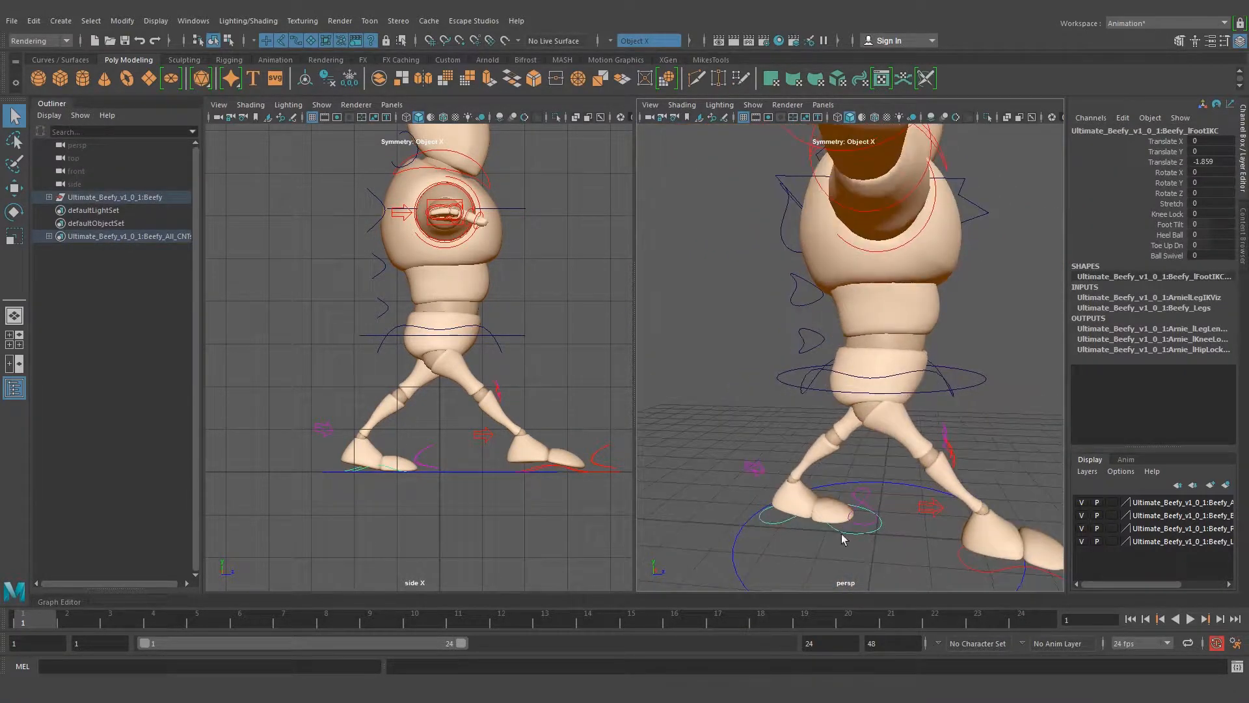
pyautogui.keyDown('alt'); pyautogui.moveTo(850, 416); pyautogui.dragTo(867, 466); pyautogui.keyUp('alt')
pyautogui.keyDown('alt'); pyautogui.moveTo(866, 466); pyautogui.dragTo(876, 457, button='middle'); pyautogui.keyUp('alt')
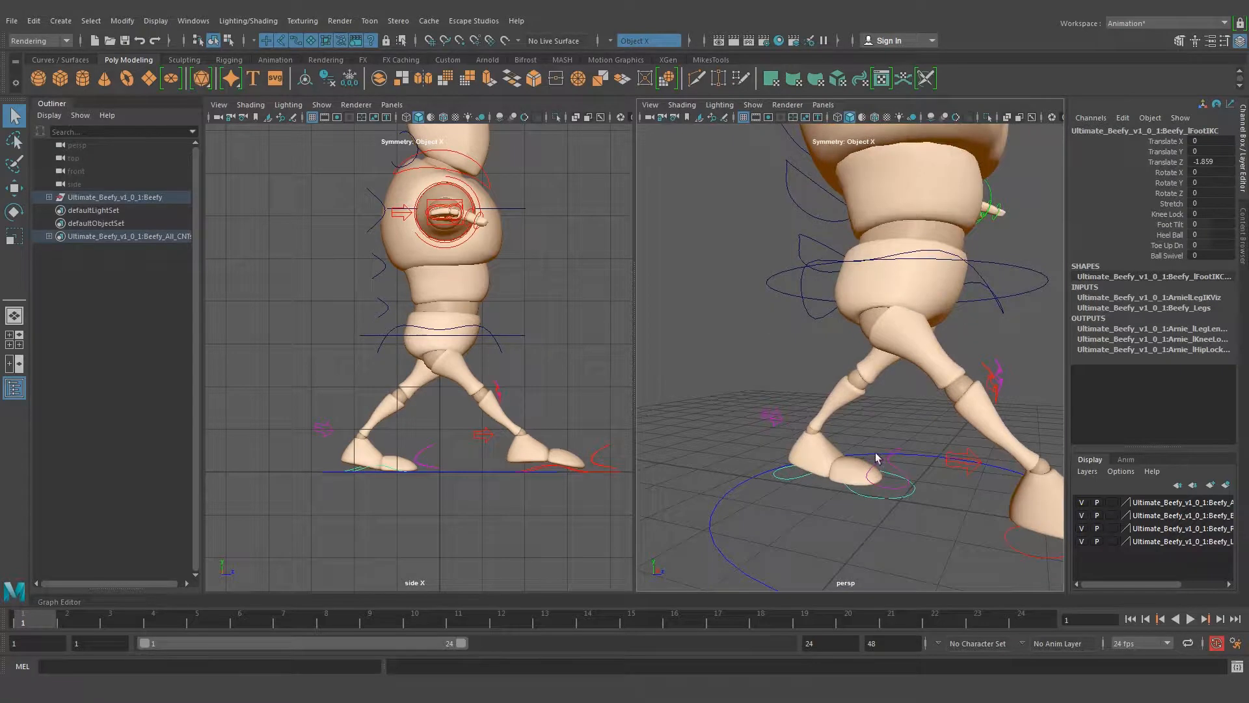
# Review the left foot's Knee Lock, Foot Tilt, Heel Ball, Toe Up Dn and Ball Swivel attributes by selecting them
pyautogui.click(1168, 215)
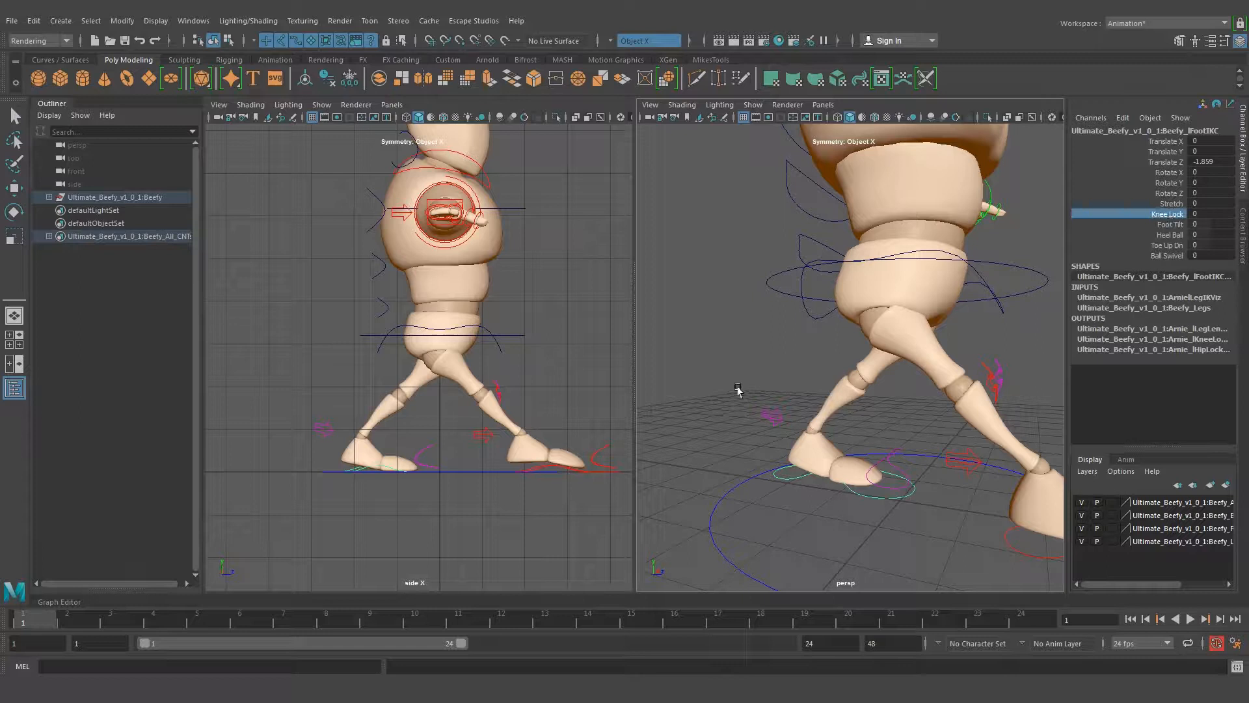
pyautogui.keyDown('shift'); pyautogui.click(1172, 225); pyautogui.keyUp('shift')
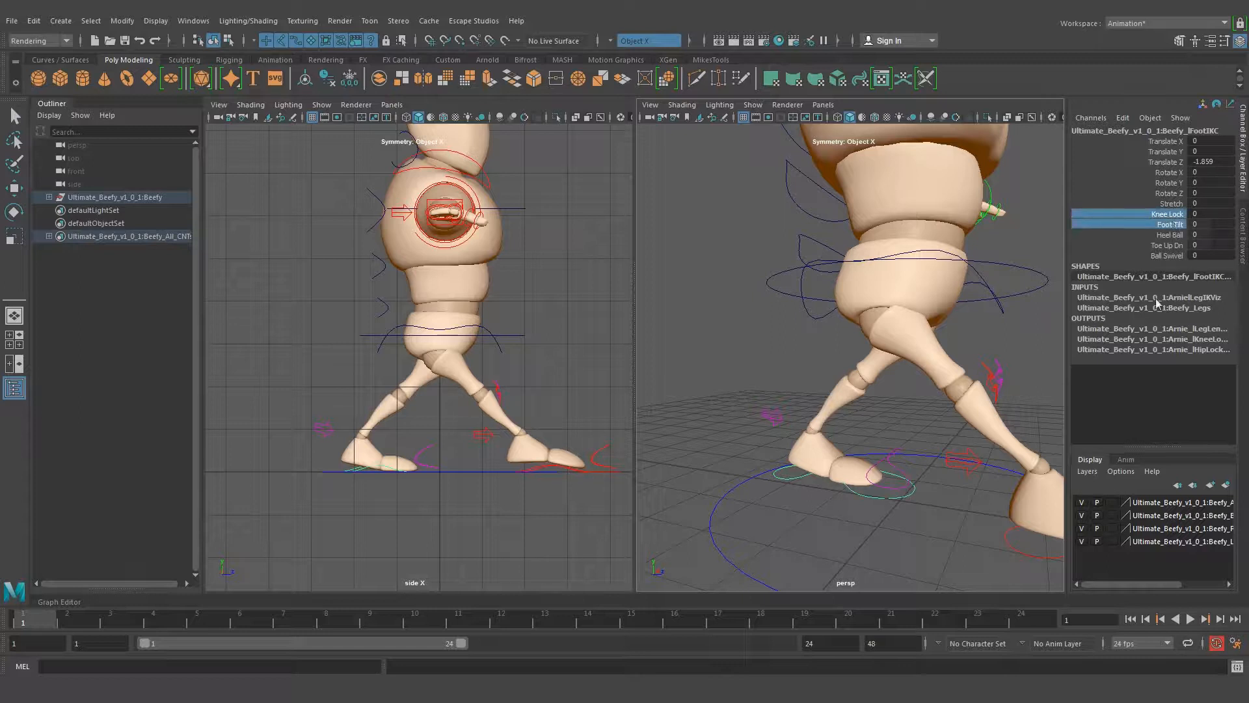
pyautogui.keyDown('shift'); pyautogui.click(1174, 236); pyautogui.keyUp('shift')
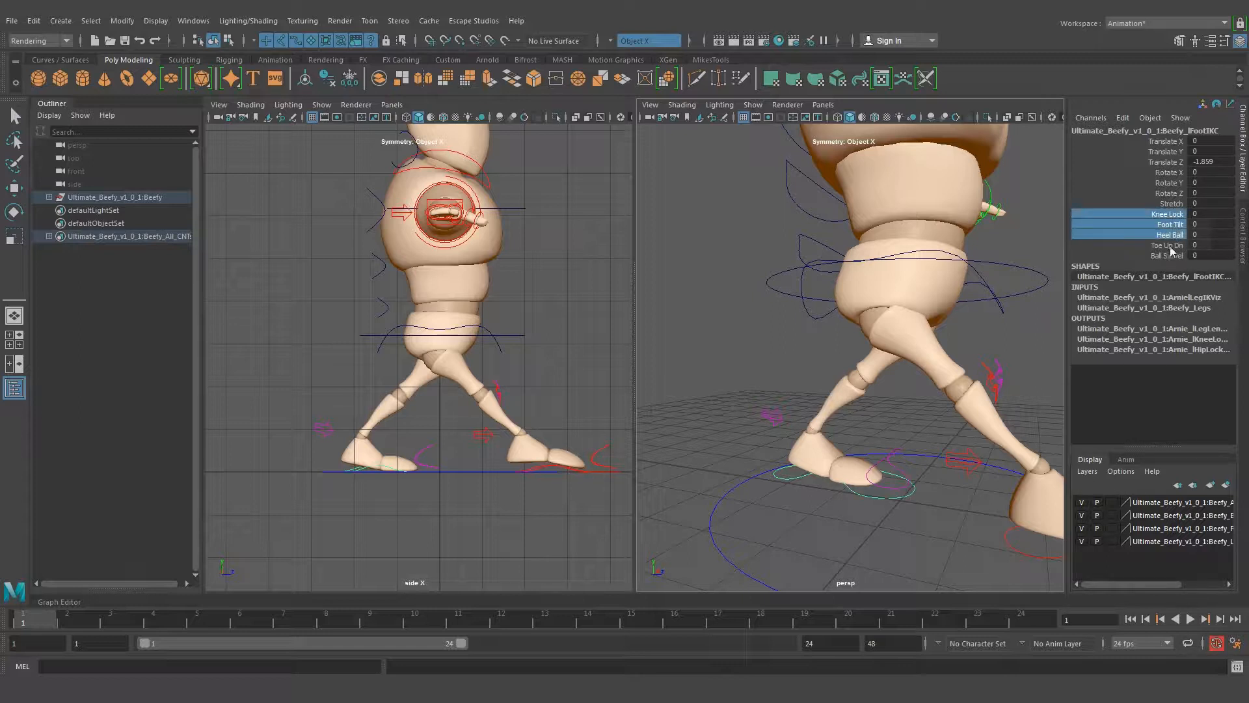
pyautogui.keyDown('shift'); pyautogui.click(1170, 246); pyautogui.keyUp('shift')
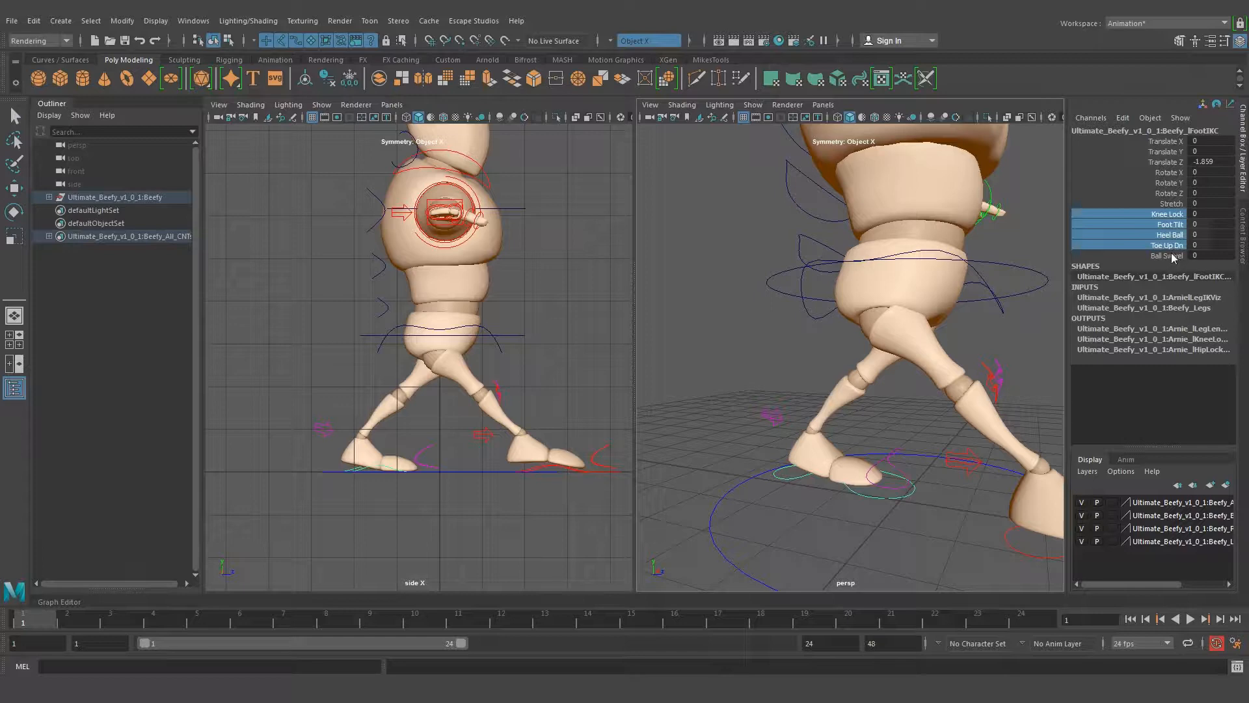
pyautogui.click(1170, 255)
# Bend the left foot's toes upward by adjusting Toe Up Dn to about 5.1
pyautogui.click(1166, 246)
pyautogui.keyDown('alt'); pyautogui.moveTo(694, 377); pyautogui.dragTo(840, 481); pyautogui.keyUp('alt')
pyautogui.moveTo(841, 477); pyautogui.dragTo(873, 488, button='middle')
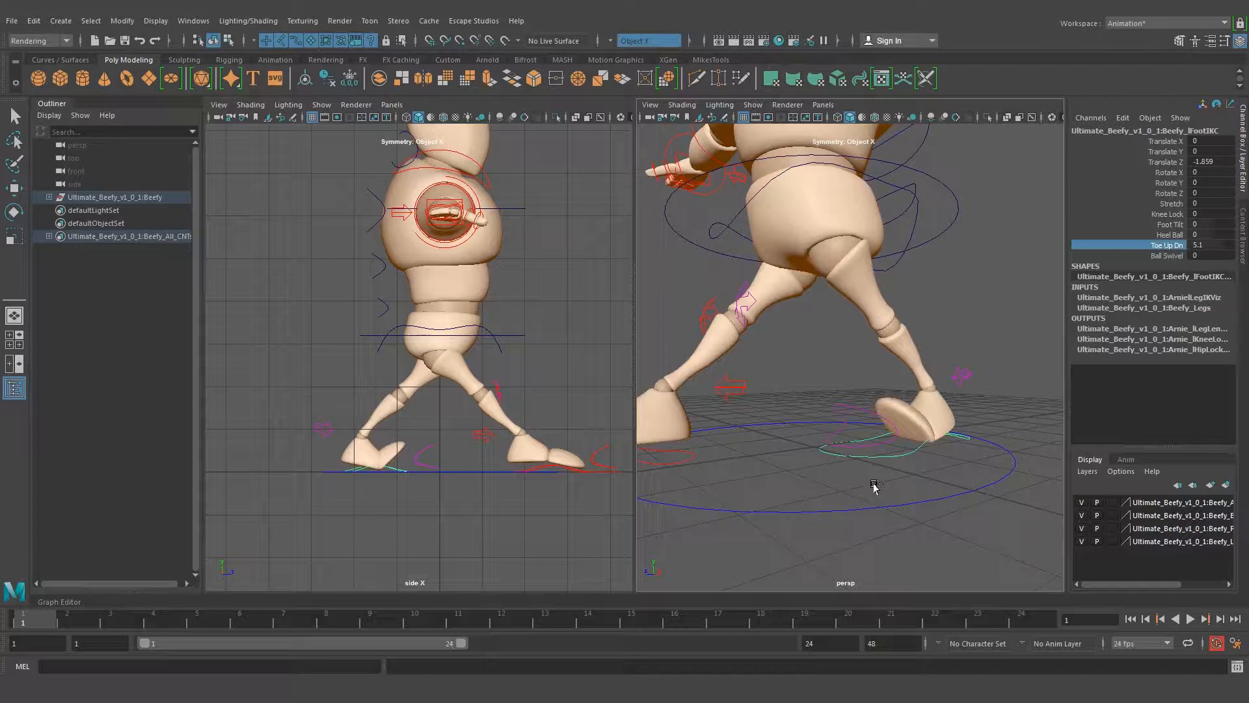
# Undo the left foot's toe bend, then try lifting its heel with Heel Ball at about 8.3 and undo it
pyautogui.hotkey('ctrl', 'z')
pyautogui.click(1165, 235)
pyautogui.moveTo(948, 423); pyautogui.dragTo(873, 467, button='middle')
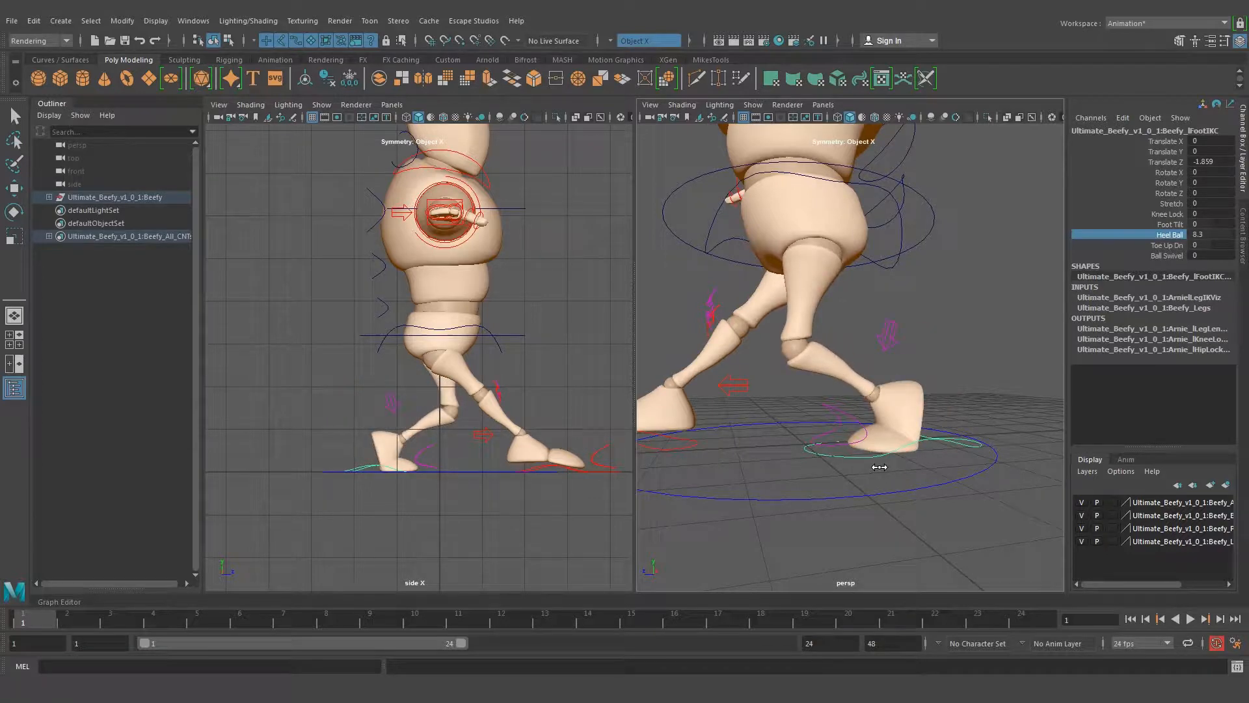
pyautogui.scroll(3, 879, 468)
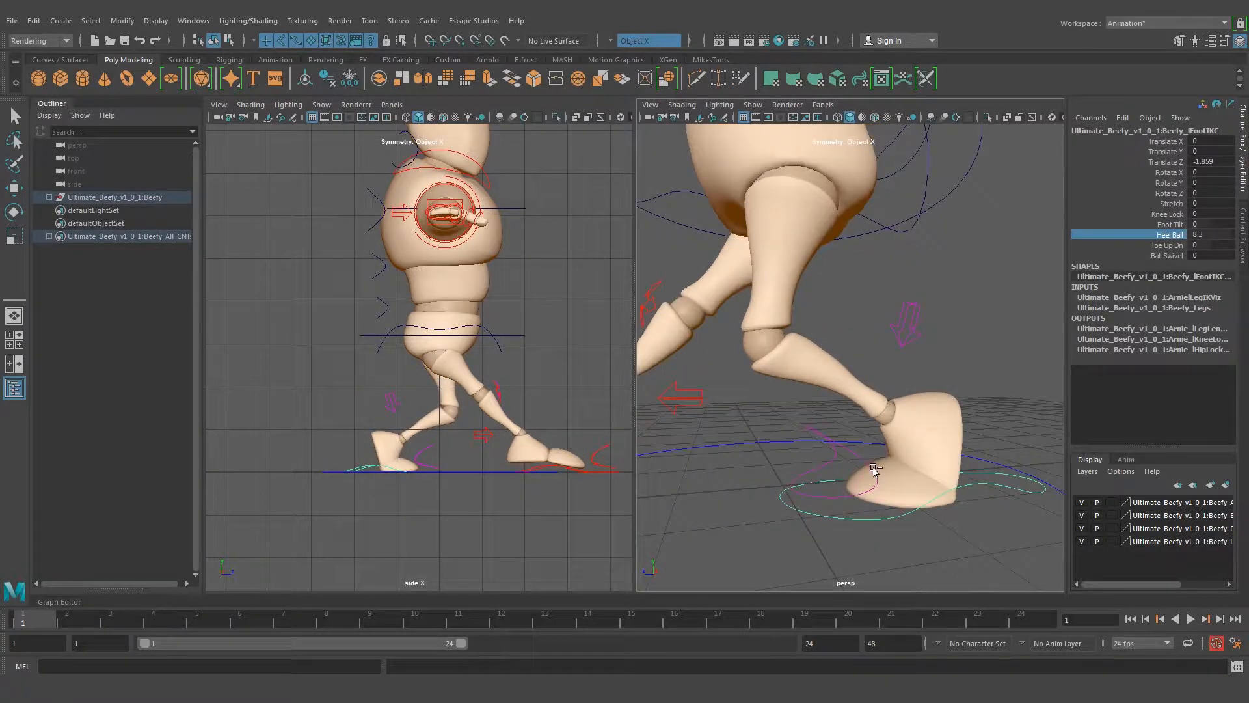
pyautogui.hotkey('ctrl', 'z')
# Try the left foot's Foot Tilt at about -3.1 and Knee Lock at about 0.1, undoing each change
pyautogui.click(1170, 224)
pyautogui.moveTo(860, 449)
pyautogui.mouseDown(button='middle')
pyautogui.moveTo(850, 445)
pyautogui.moveTo(886, 456)
pyautogui.moveTo(843, 444)
pyautogui.mouseUp(button='middle')
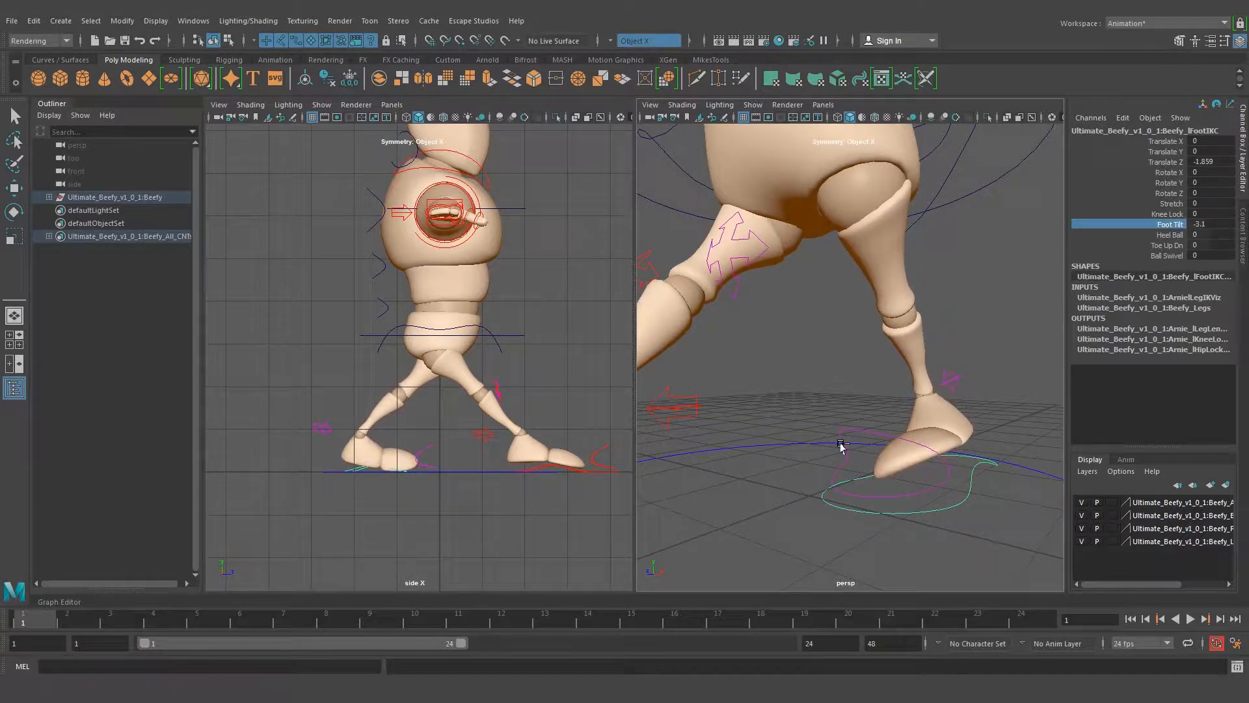
pyautogui.hotkey('ctrl', 'z')
pyautogui.click(1168, 214)
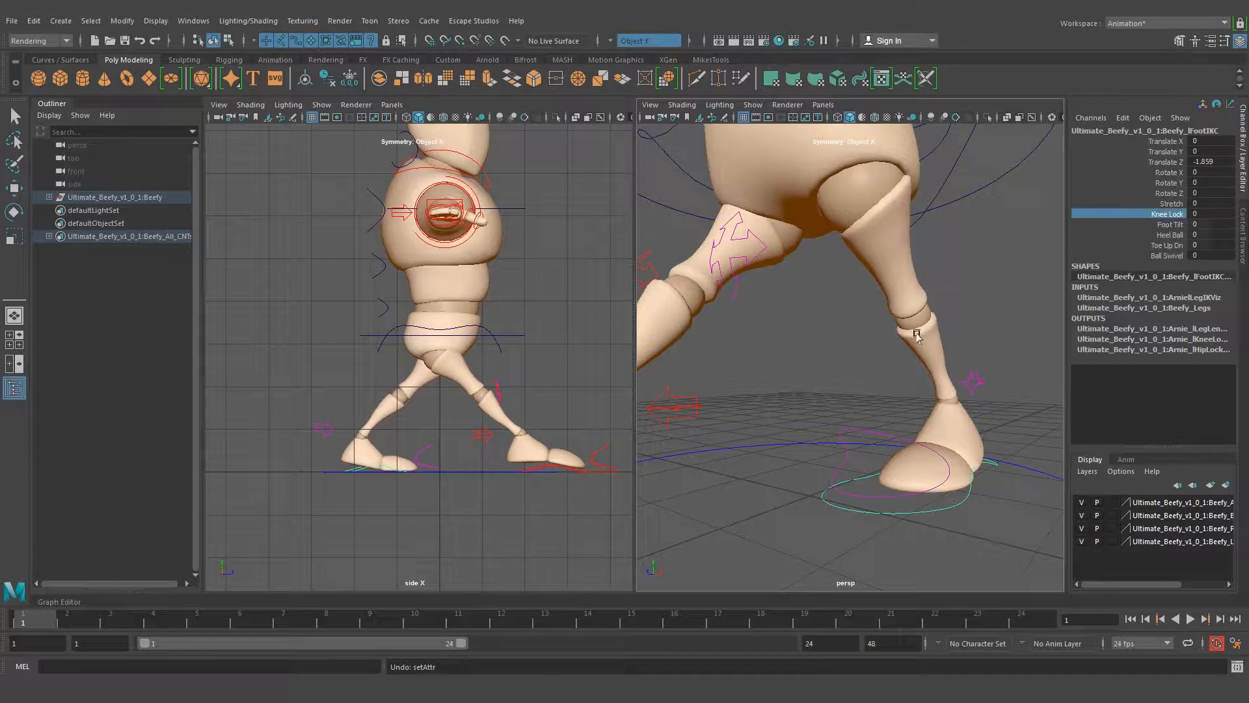
pyautogui.moveTo(898, 375)
pyautogui.mouseDown(button='middle')
pyautogui.moveTo(935, 373)
pyautogui.moveTo(896, 381)
pyautogui.mouseUp(button='middle')
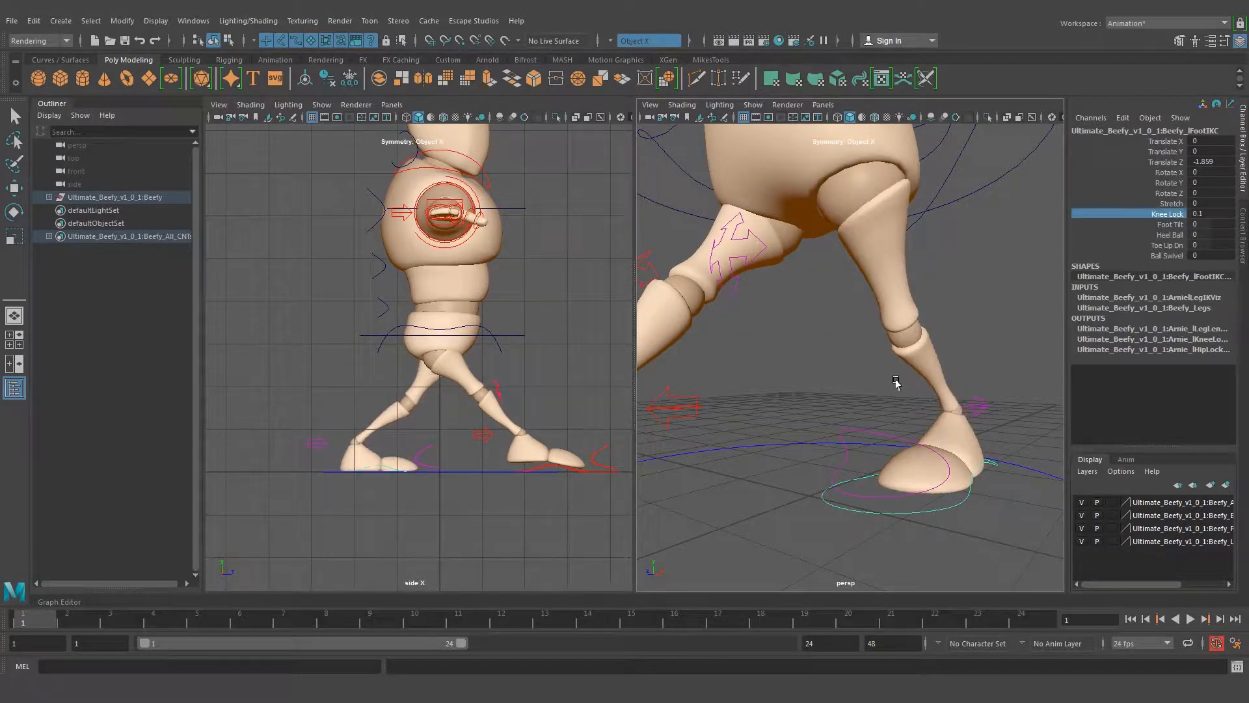
pyautogui.hotkey('ctrl', 'z')
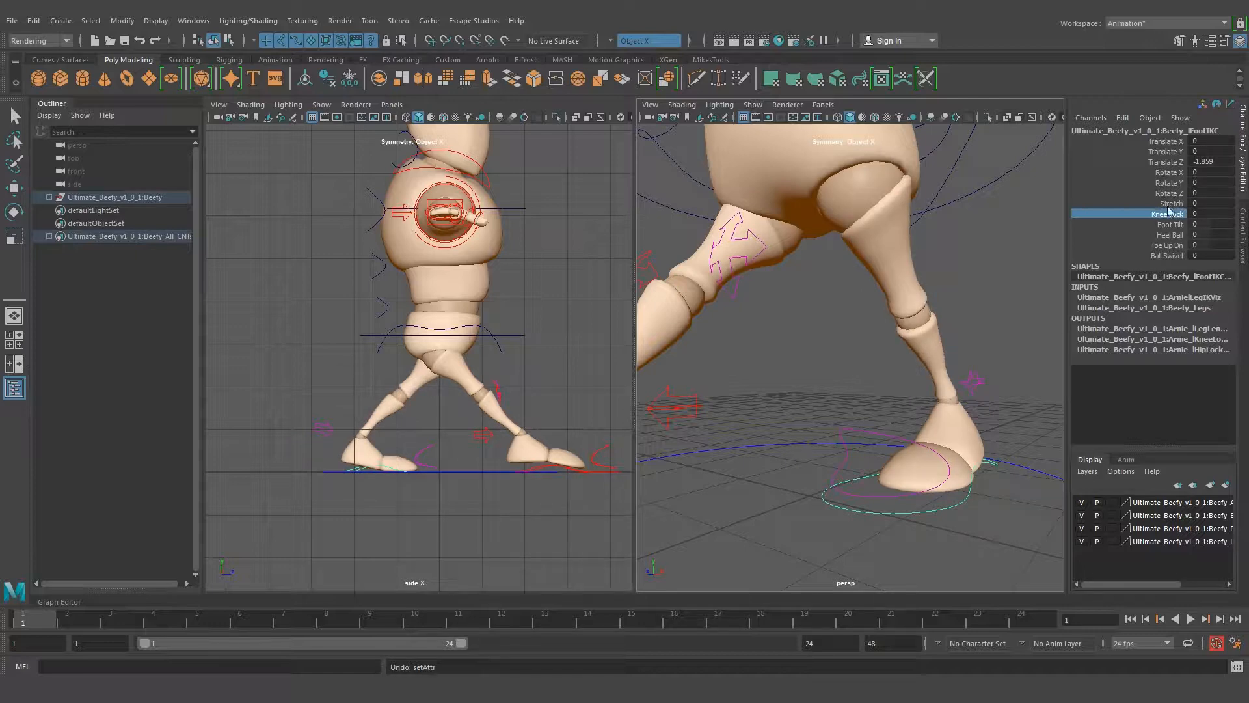
# Raise the rear left foot's heel with Heel Ball at about 5.9 and move the foot back to about -2.408 in Translate Z
pyautogui.keyDown('alt'); pyautogui.moveTo(948, 354); pyautogui.dragTo(865, 345); pyautogui.keyUp('alt')
pyautogui.keyDown('alt'); pyautogui.moveTo(1025, 377); pyautogui.dragTo(932, 377, button='right'); pyautogui.keyUp('alt')
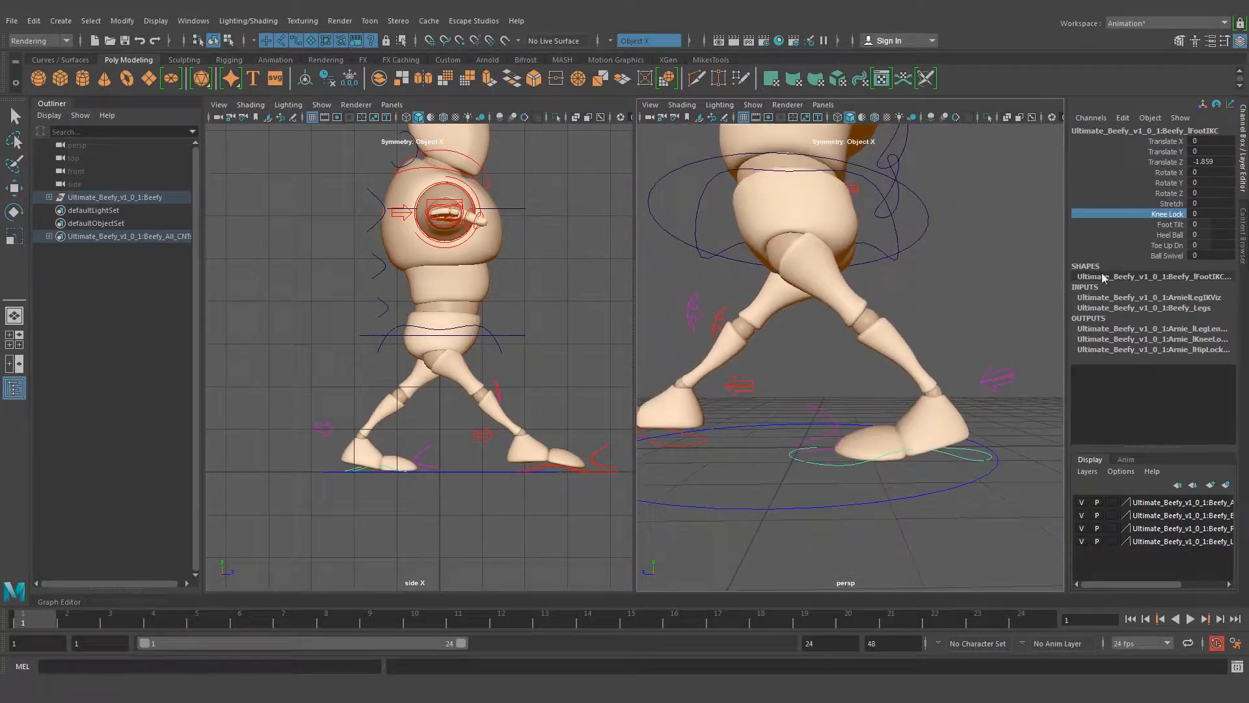
pyautogui.click(1165, 235)
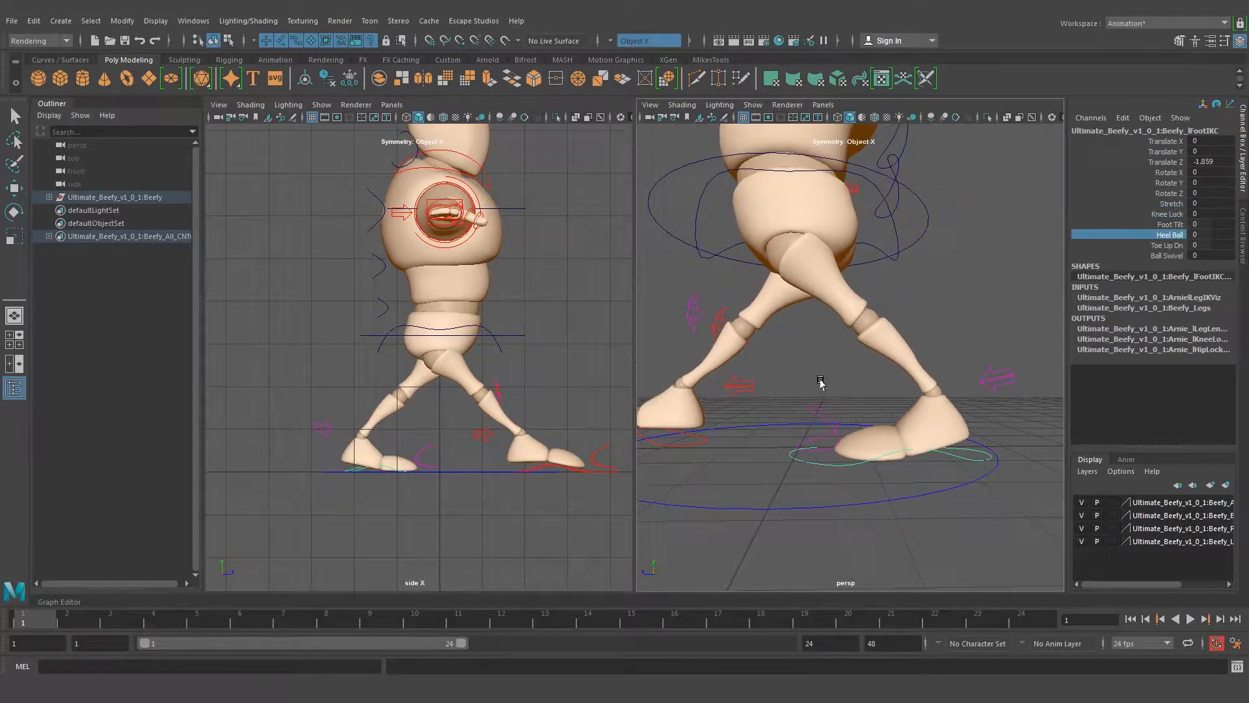
pyautogui.moveTo(815, 384); pyautogui.dragTo(856, 380, button='middle')
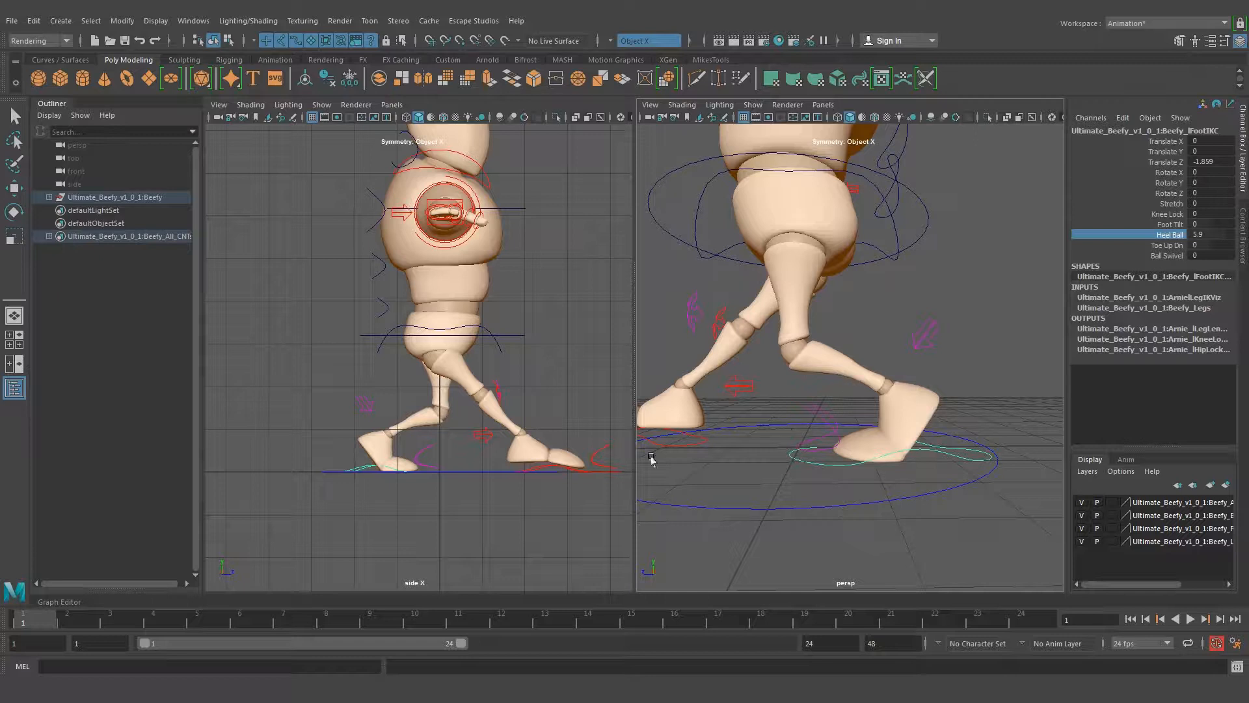
pyautogui.press('w')
pyautogui.moveTo(426, 451); pyautogui.dragTo(430, 449)
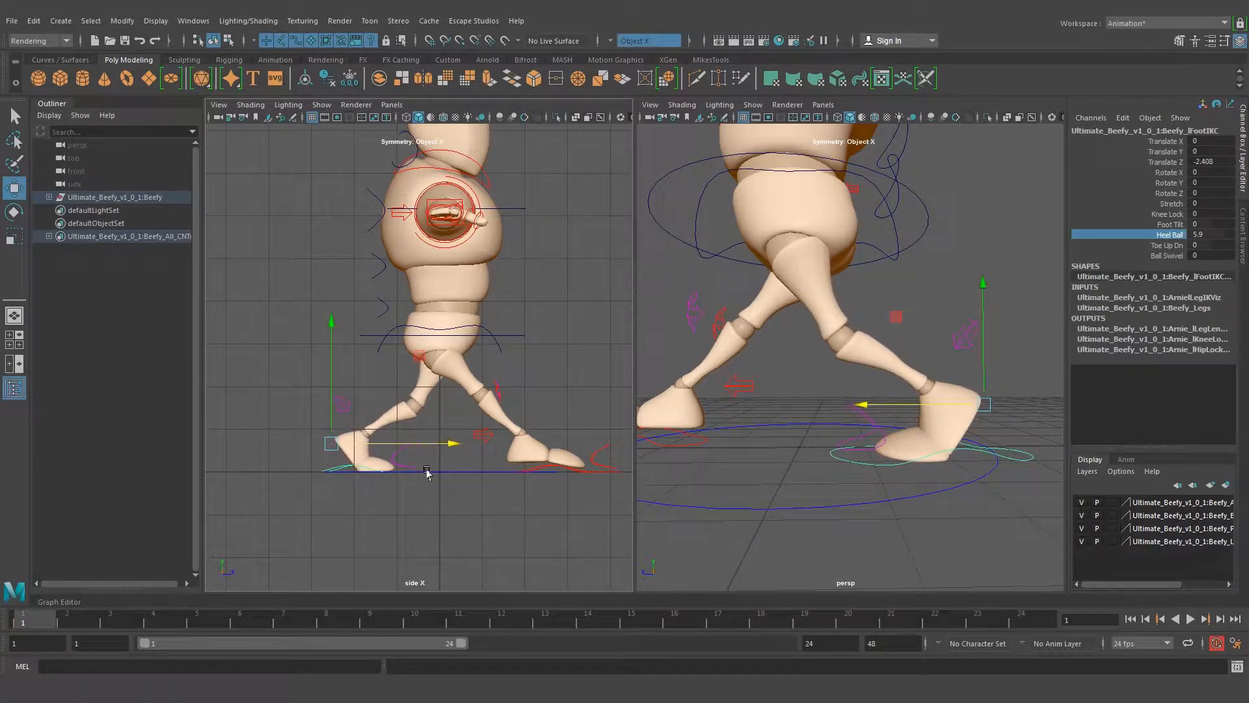
# Select the front right foot's IK control and lift its toes by adjusting Heel Ball to about -5.2
pyautogui.keyDown('alt'); pyautogui.moveTo(812, 378); pyautogui.dragTo(961, 493); pyautogui.keyUp('alt')
pyautogui.click(960, 453)
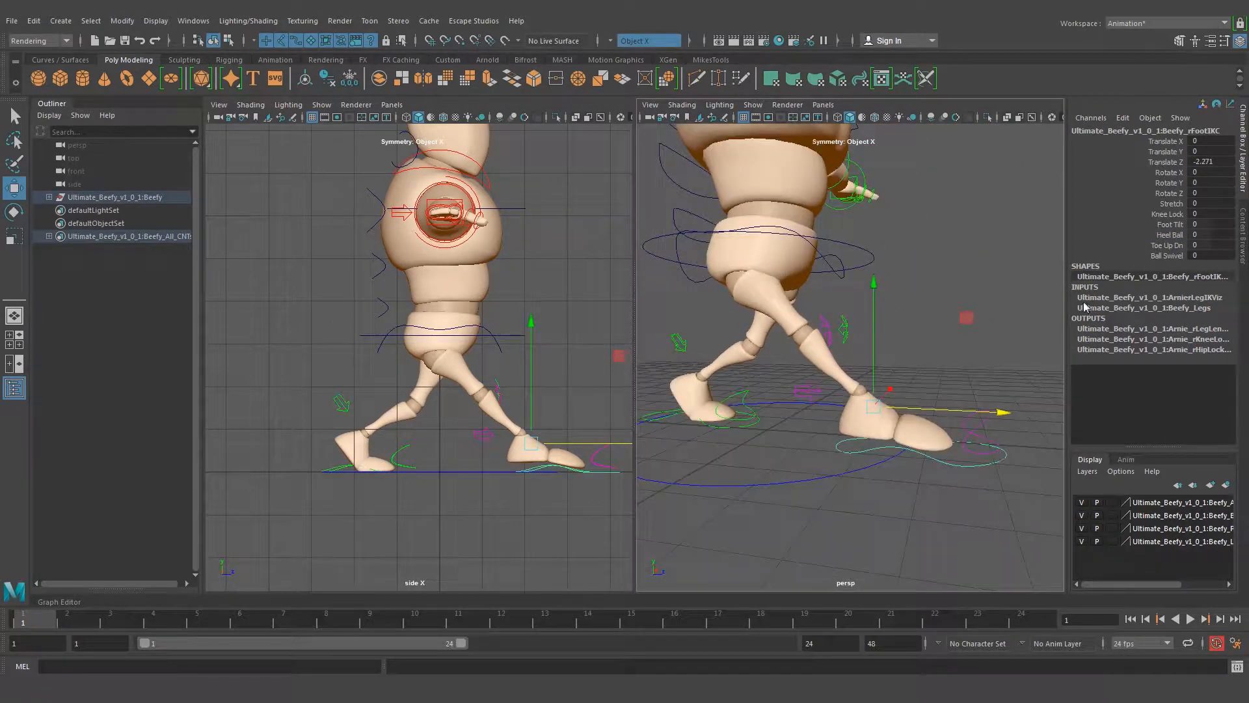
pyautogui.click(1170, 236)
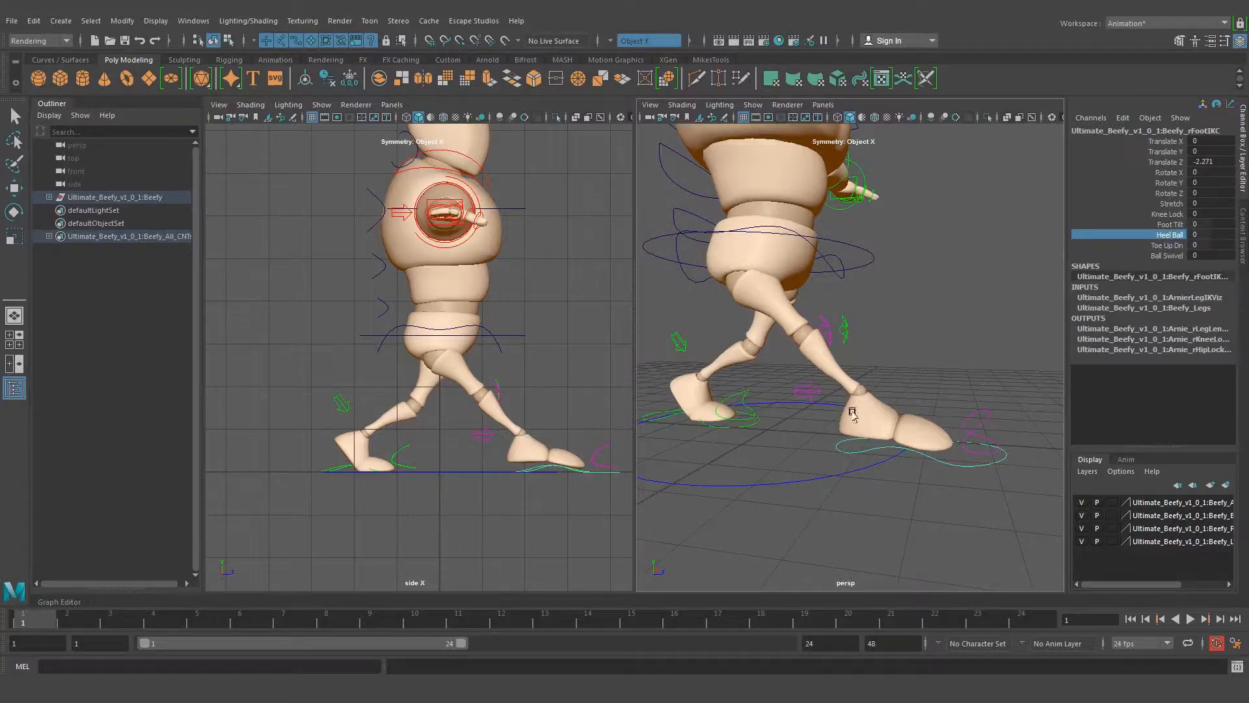
pyautogui.keyDown('alt'); pyautogui.moveTo(853, 413); pyautogui.dragTo(885, 397); pyautogui.keyUp('alt')
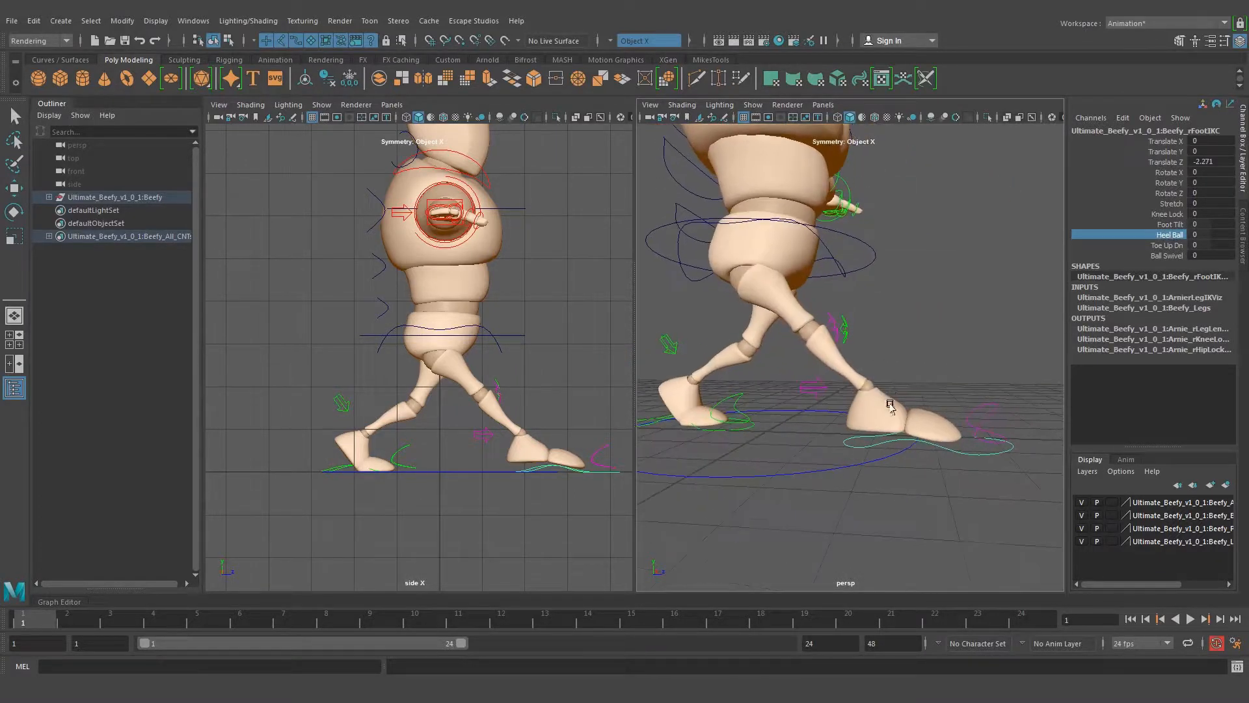
pyautogui.moveTo(870, 316); pyautogui.dragTo(827, 324, button='middle')
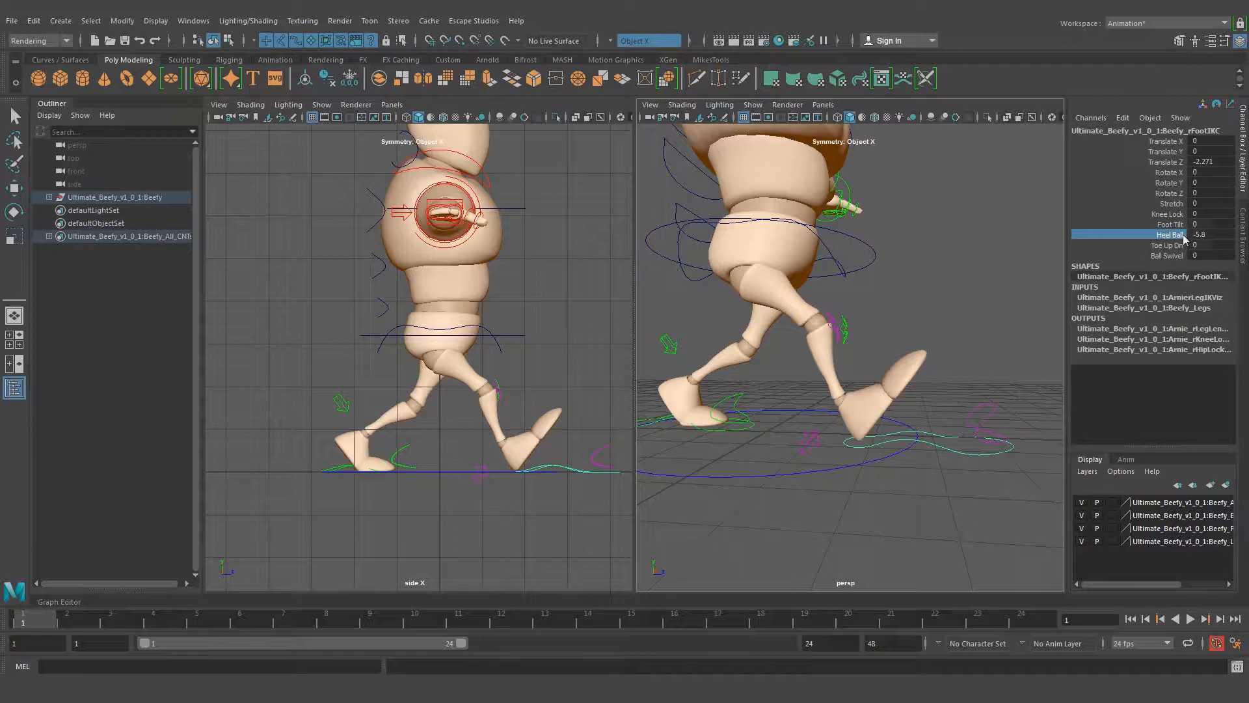
pyautogui.keyDown('alt'); pyautogui.moveTo(811, 447); pyautogui.dragTo(817, 442); pyautogui.keyUp('alt')
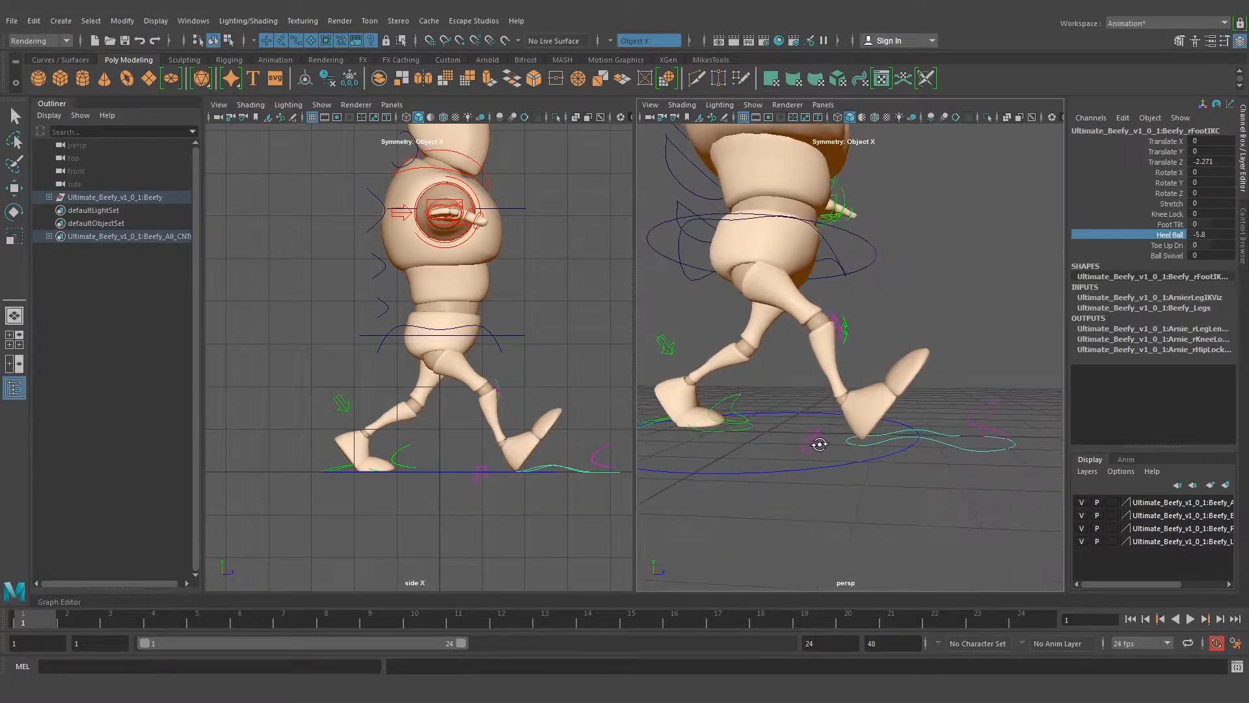
pyautogui.moveTo(935, 405); pyautogui.dragTo(941, 406, button='middle')
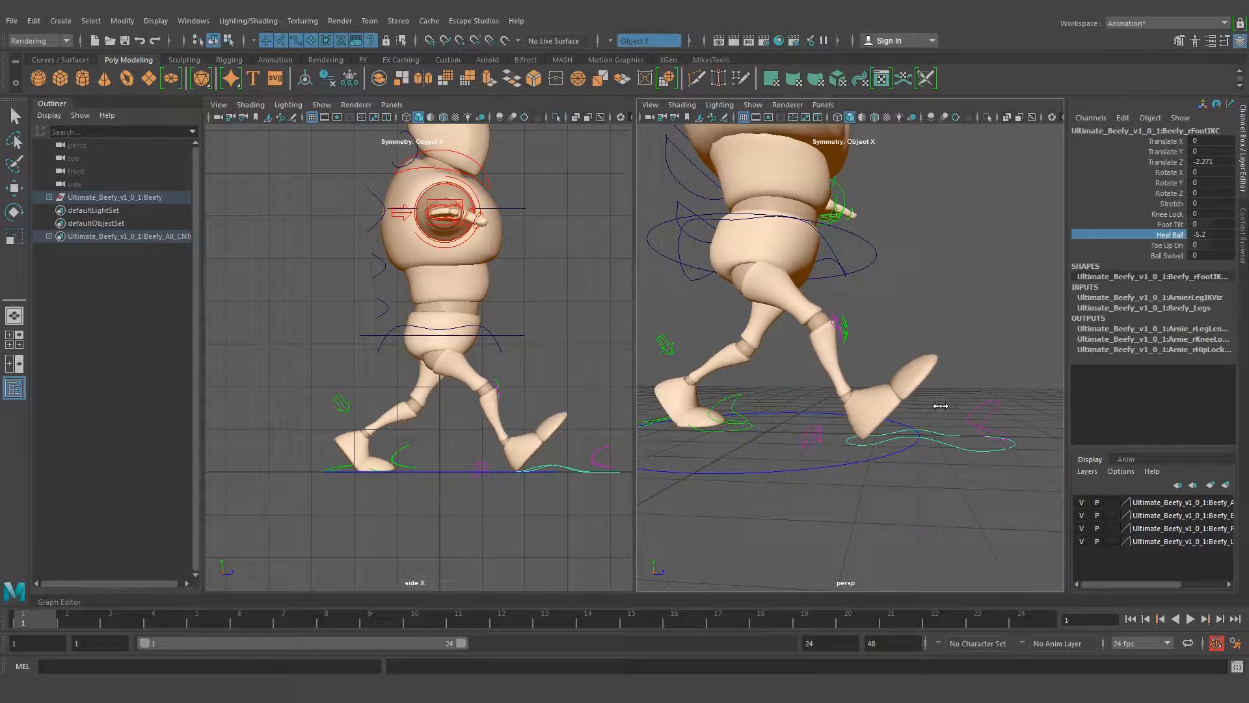
# Move the right foot slightly forward in the side view, to about -2.347 in Translate Z
pyautogui.press('w')
pyautogui.moveTo(578, 443); pyautogui.dragTo(582, 447)
pyautogui.press('q')
# Switch to djv_view to compare the pose with the contact drawing in walk.jpg, and return to Maya
pyautogui.keyDown('alt'); pyautogui.moveTo(813, 384); pyautogui.dragTo(910, 383); pyautogui.keyUp('alt')
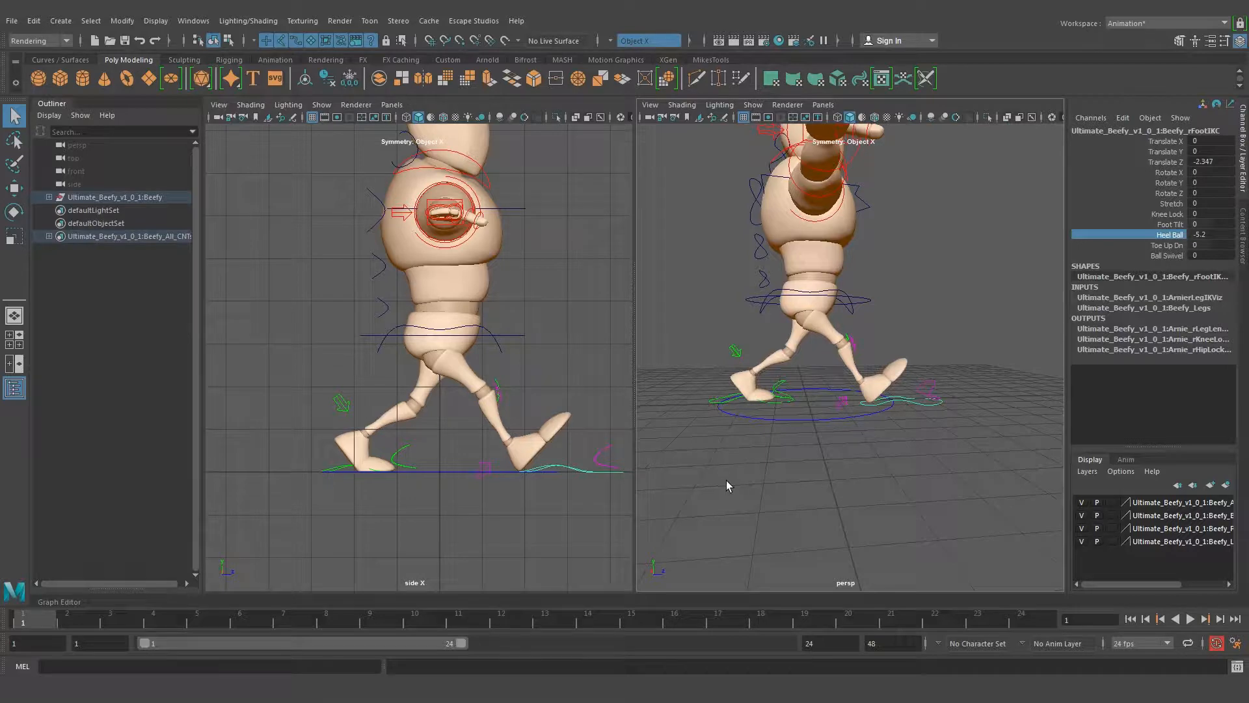
pyautogui.click(291, 636)
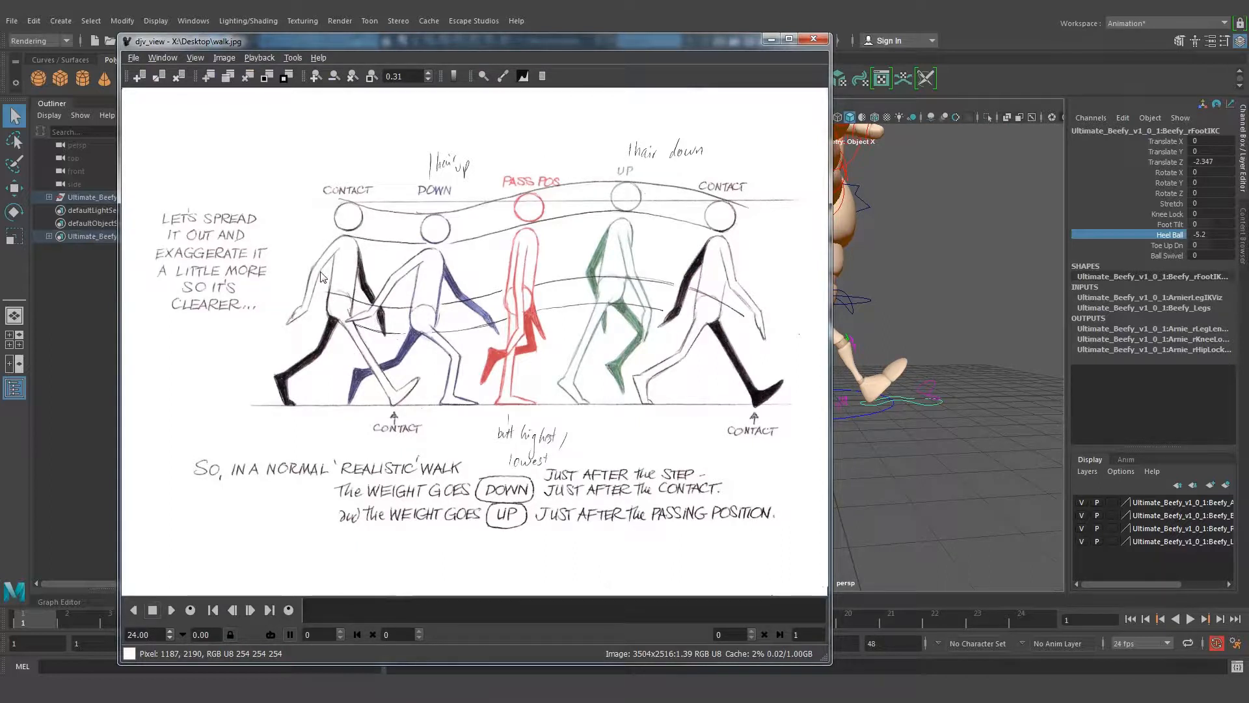
pyautogui.click(771, 39)
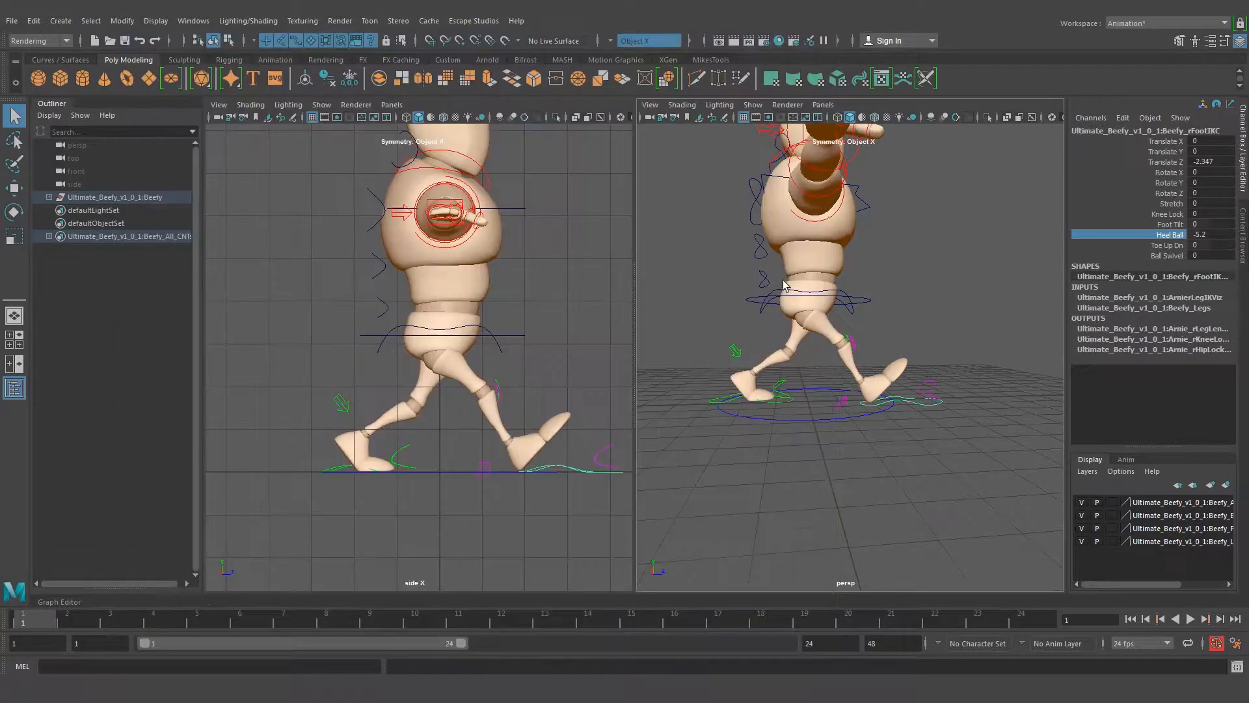
# Select the right shoulder FK control, rotate the arm down to hang beside the body, and clear the selection
pyautogui.keyDown('alt'); pyautogui.moveTo(899, 223); pyautogui.dragTo(825, 225); pyautogui.keyUp('alt')
pyautogui.click(933, 312)
pyautogui.keyDown('alt'); pyautogui.moveTo(803, 225); pyautogui.dragTo(867, 252, button='middle'); pyautogui.keyUp('alt')
pyautogui.keyDown('alt'); pyautogui.moveTo(867, 251); pyautogui.dragTo(830, 266); pyautogui.keyUp('alt')
pyautogui.click(817, 253)
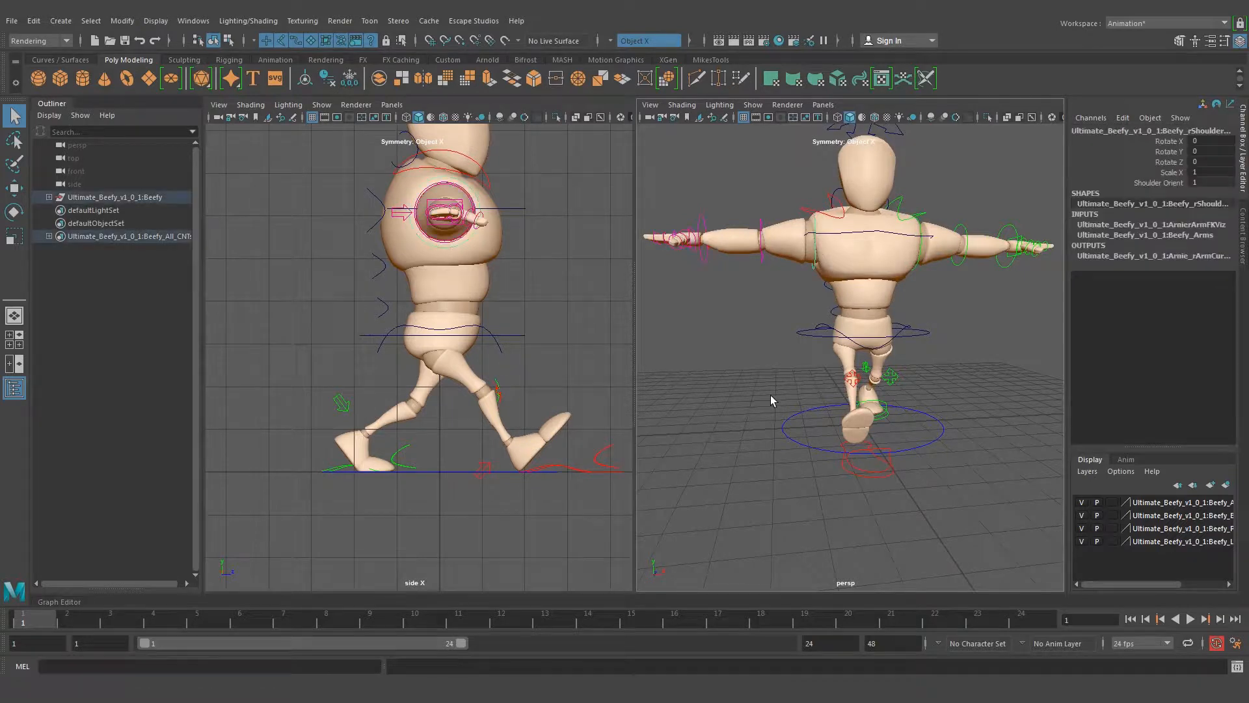
pyautogui.press('e')
pyautogui.moveTo(689, 264); pyautogui.dragTo(823, 399)
pyautogui.click(863, 337)
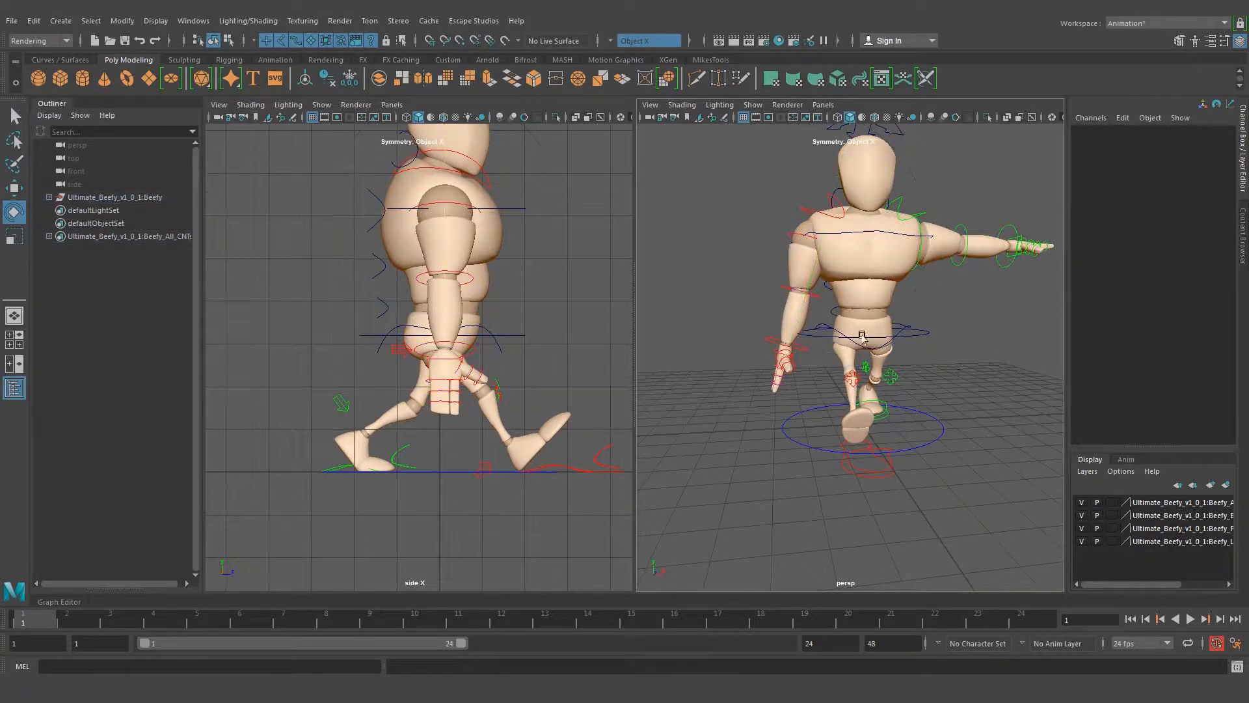
# Bend the right forearm slightly forward at the elbow and rotate the right wrist to about -6.5 in Rotate Z
pyautogui.click(802, 294)
pyautogui.moveTo(802, 294); pyautogui.dragTo(789, 340)
pyautogui.click(786, 352)
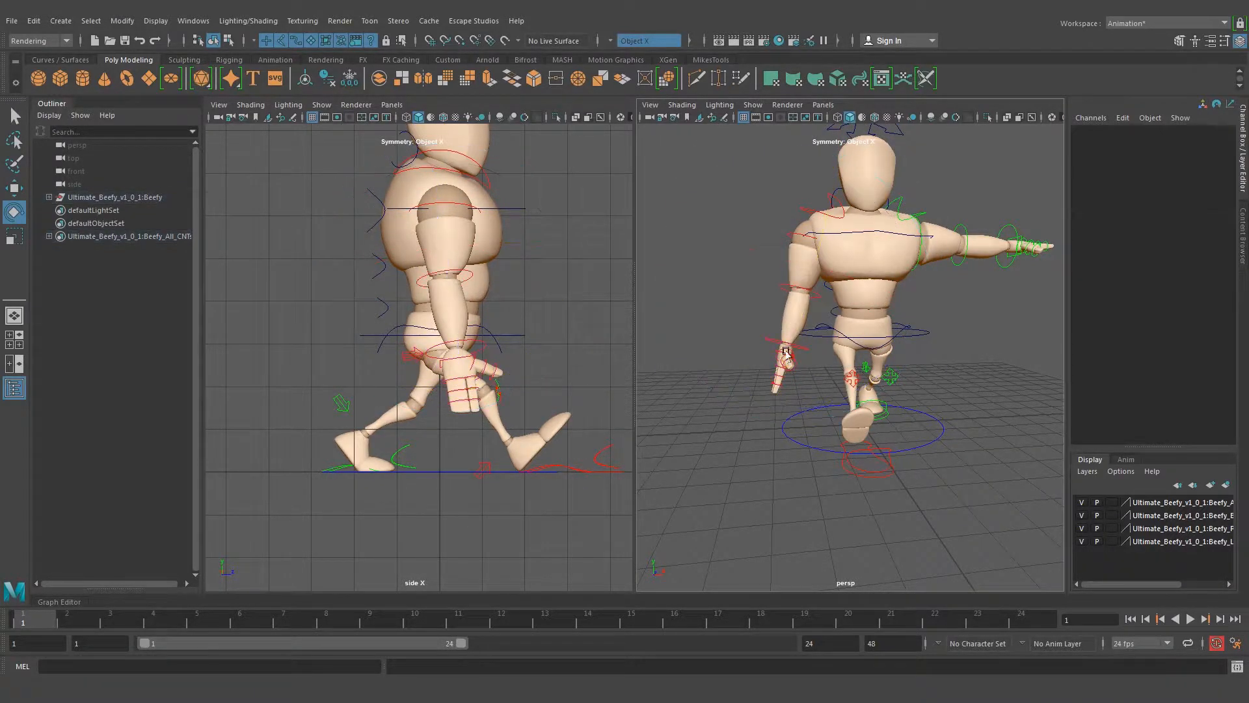
pyautogui.click(805, 351)
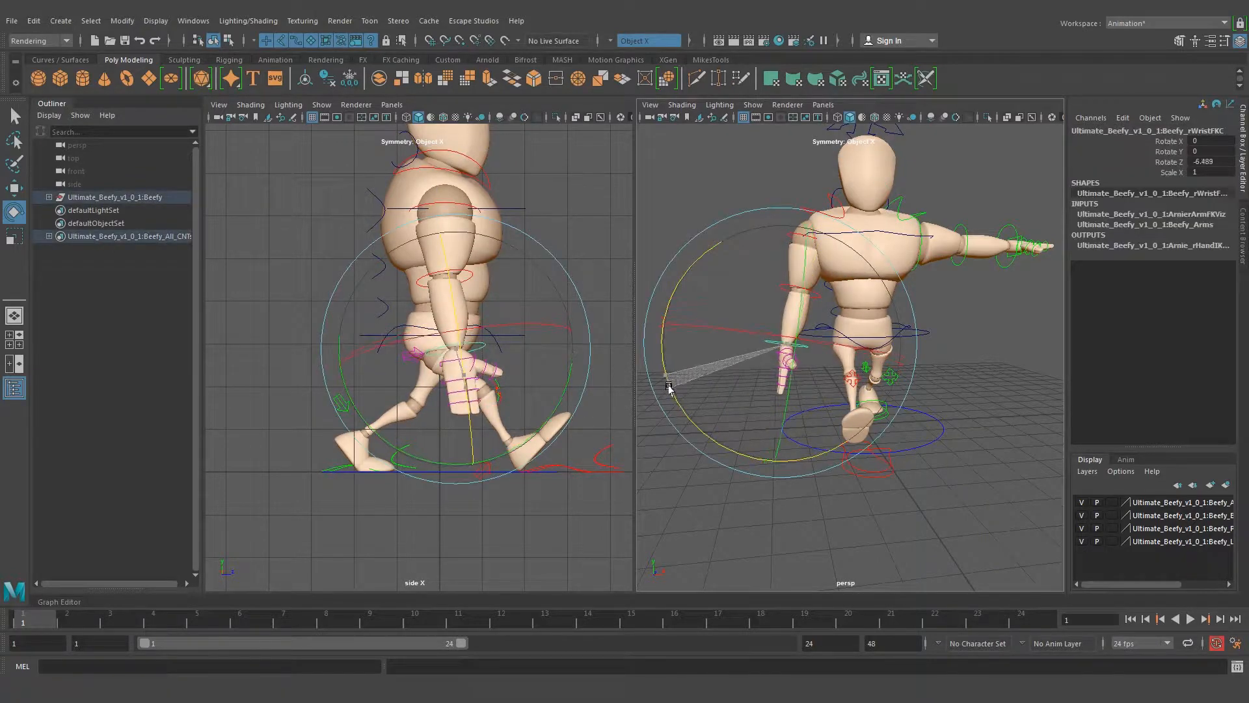
pyautogui.click(950, 358)
# Bring the right hand into close view and select all the joint controls of both fingers
pyautogui.keyDown('alt'); pyautogui.moveTo(837, 368); pyautogui.dragTo(796, 368); pyautogui.keyUp('alt')
pyautogui.scroll(5, 780, 372)
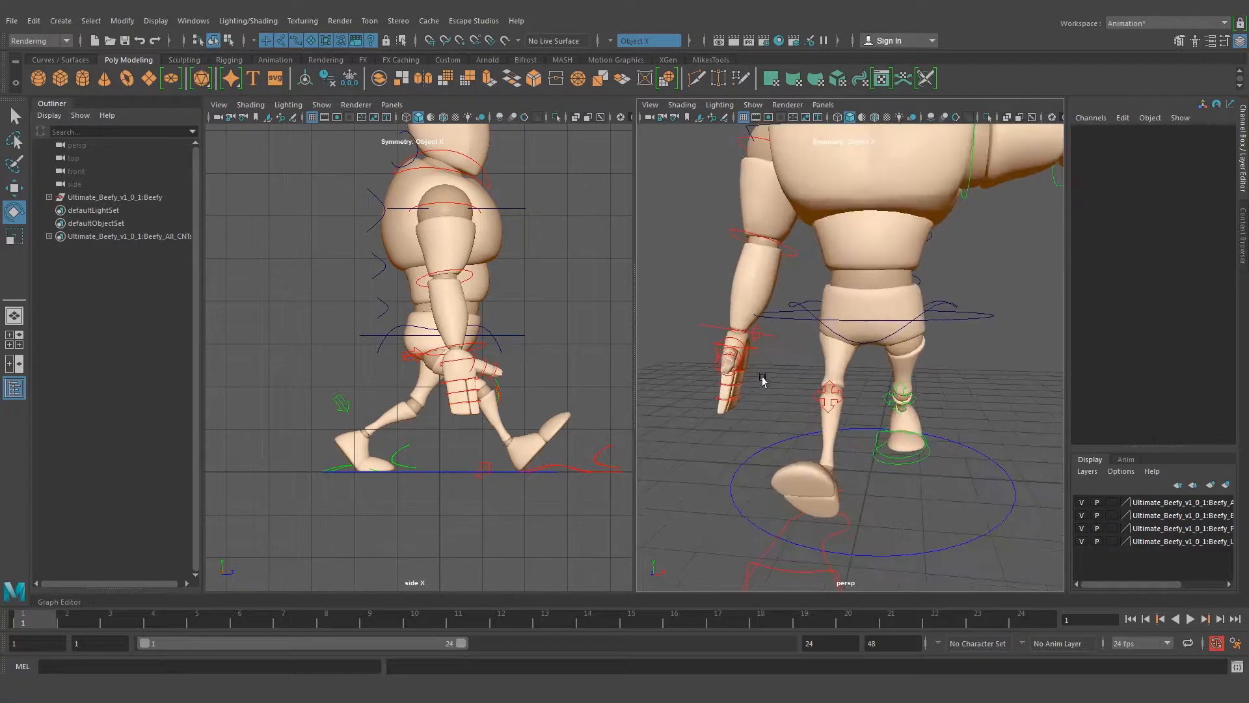
pyautogui.keyDown('alt'); pyautogui.moveTo(761, 380); pyautogui.dragTo(801, 319, button='middle'); pyautogui.keyUp('alt')
pyautogui.scroll(3, 801, 318)
pyautogui.keyDown('alt'); pyautogui.moveTo(801, 318); pyautogui.dragTo(862, 332); pyautogui.keyUp('alt')
pyautogui.keyDown('alt'); pyautogui.moveTo(784, 241); pyautogui.dragTo(822, 272); pyautogui.keyUp('alt')
pyautogui.click(828, 304)
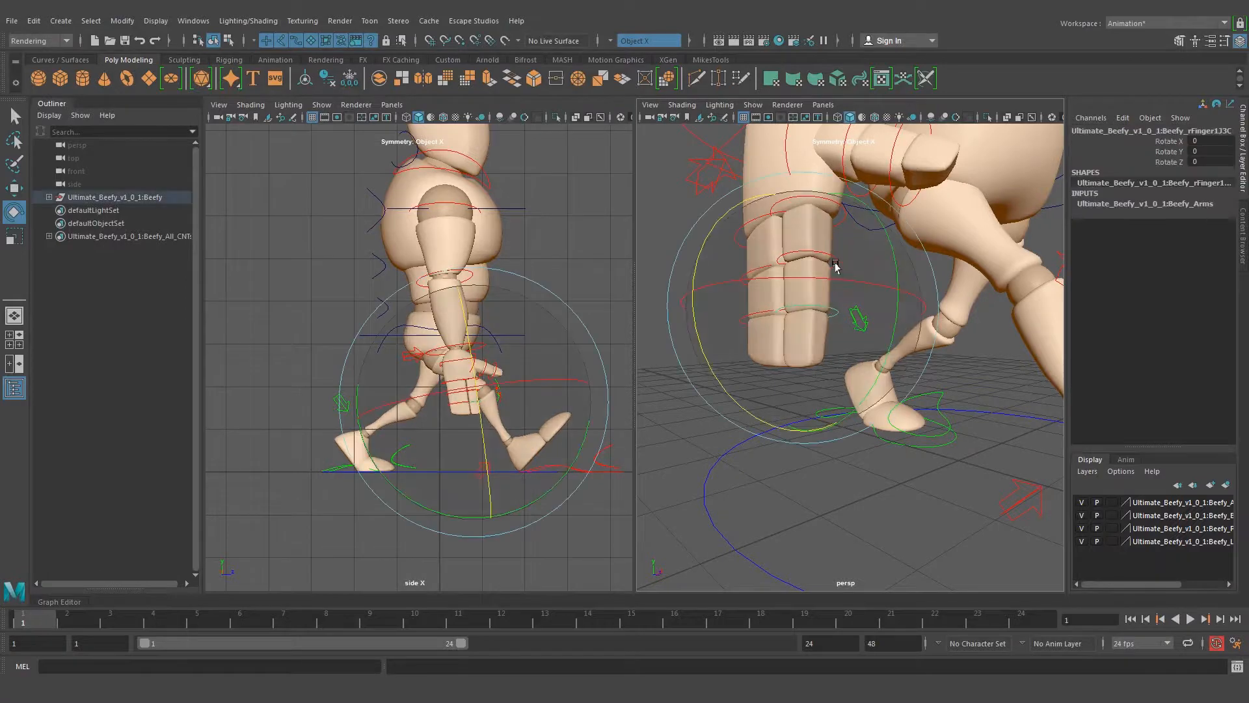
pyautogui.press('q')
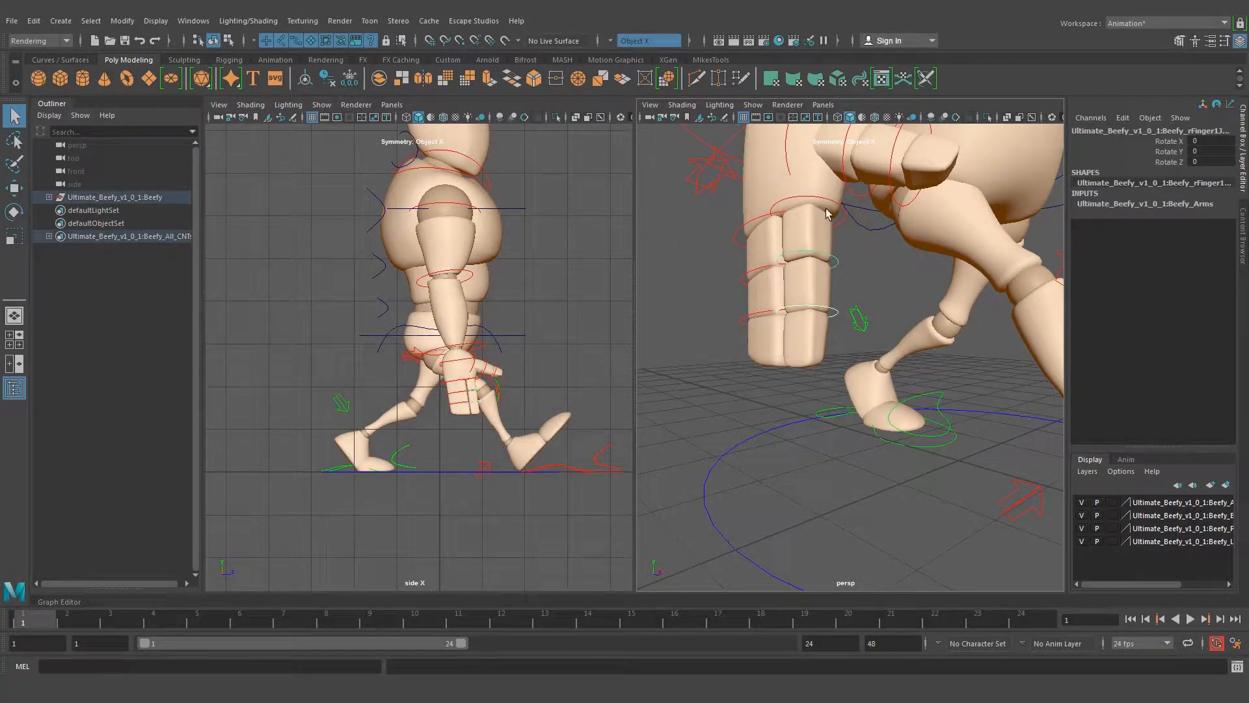
pyautogui.click(816, 200)
pyautogui.click(764, 313)
pyautogui.click(760, 236)
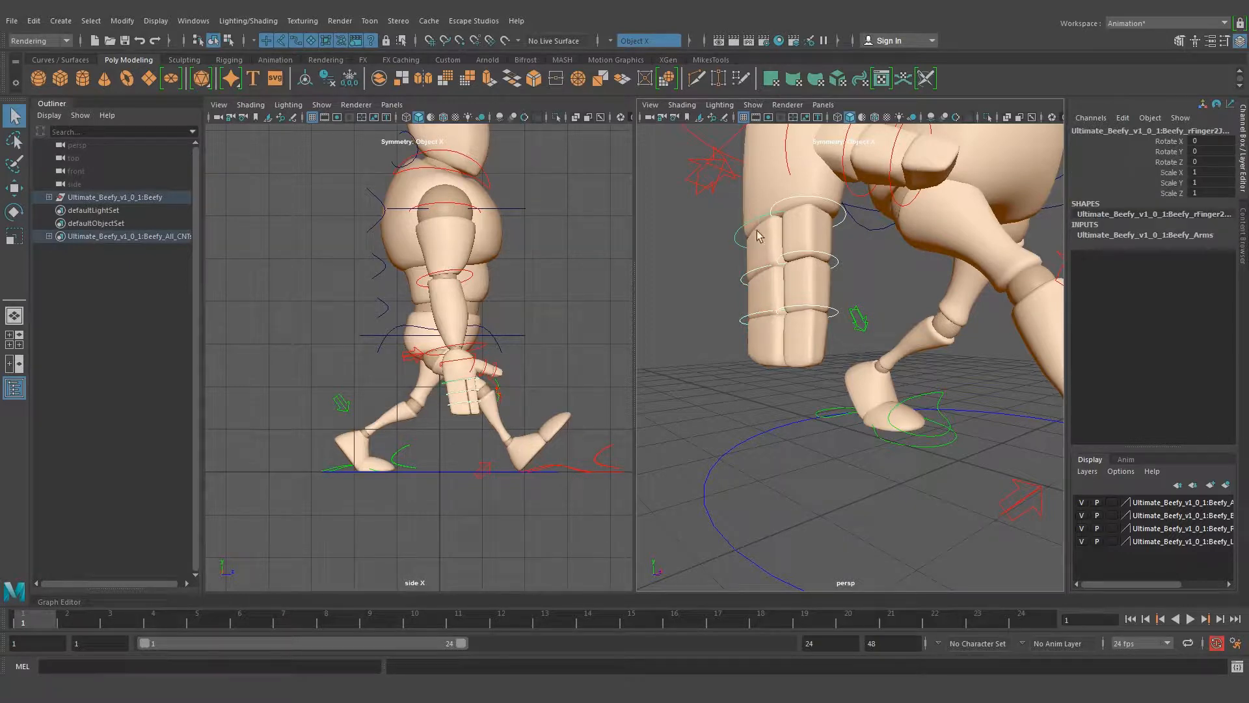
# Curl both right-hand fingers by rotating their joints to about -17.148 in Rotate Z, and clear the selection
pyautogui.press('e')
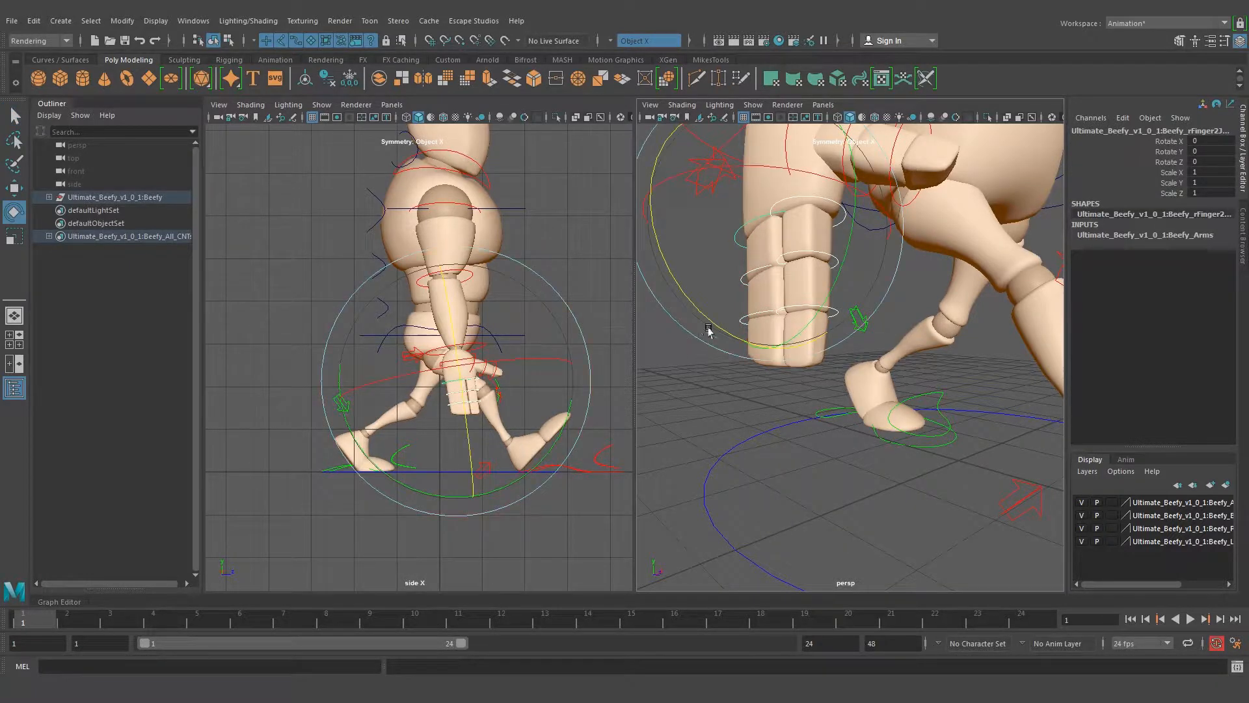
pyautogui.moveTo(686, 300); pyautogui.dragTo(715, 325)
pyautogui.keyDown('alt'); pyautogui.moveTo(893, 326); pyautogui.dragTo(796, 326); pyautogui.keyUp('alt')
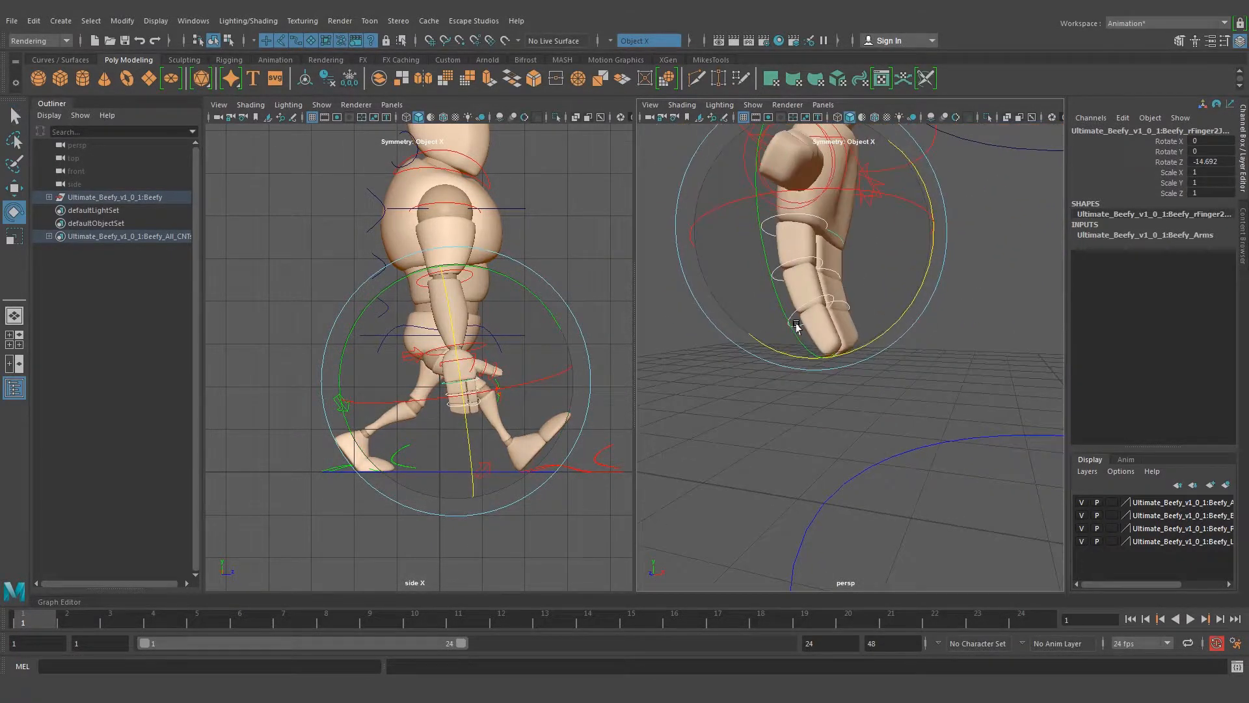
pyautogui.moveTo(895, 321); pyautogui.dragTo(892, 315)
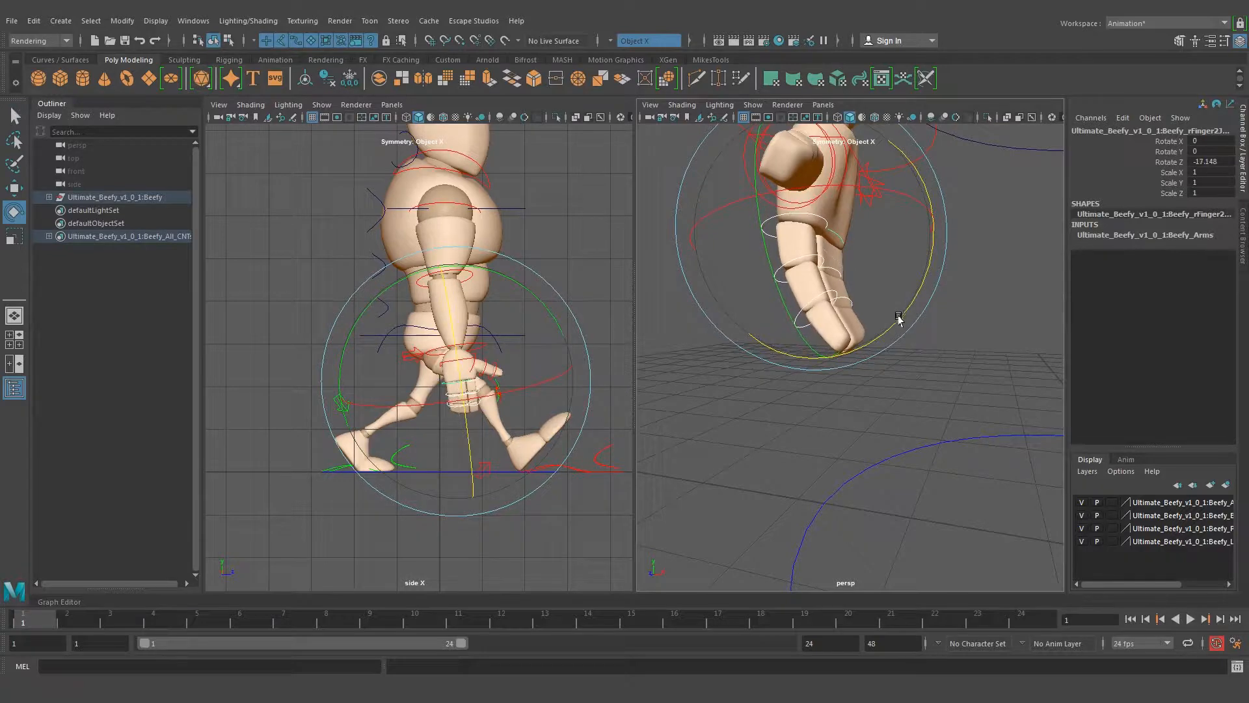
pyautogui.click(890, 376)
# Select the right hand's front finger joints and curl them to about -20.6 in Rotate Z
pyautogui.click(807, 314)
pyautogui.keyDown('alt'); pyautogui.moveTo(800, 341); pyautogui.dragTo(838, 293); pyautogui.keyUp('alt')
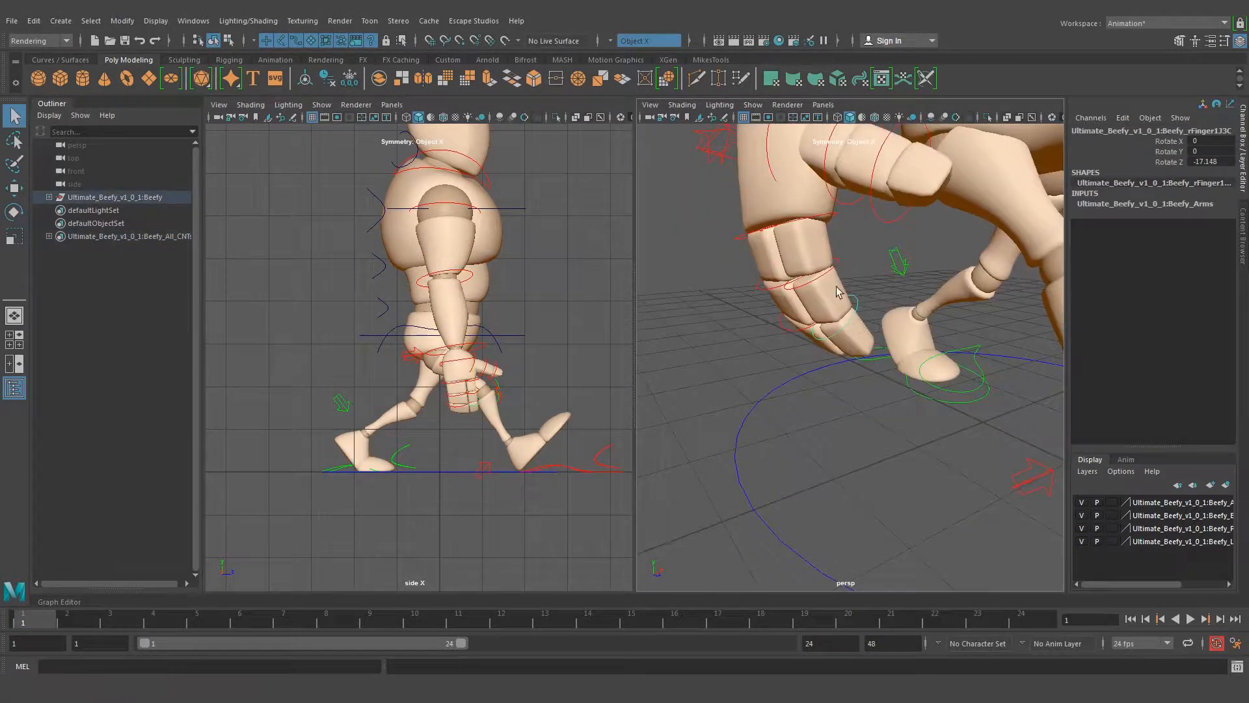
pyautogui.click(797, 229)
pyautogui.keyDown('alt'); pyautogui.moveTo(797, 229); pyautogui.dragTo(859, 313); pyautogui.keyUp('alt')
pyautogui.press('e')
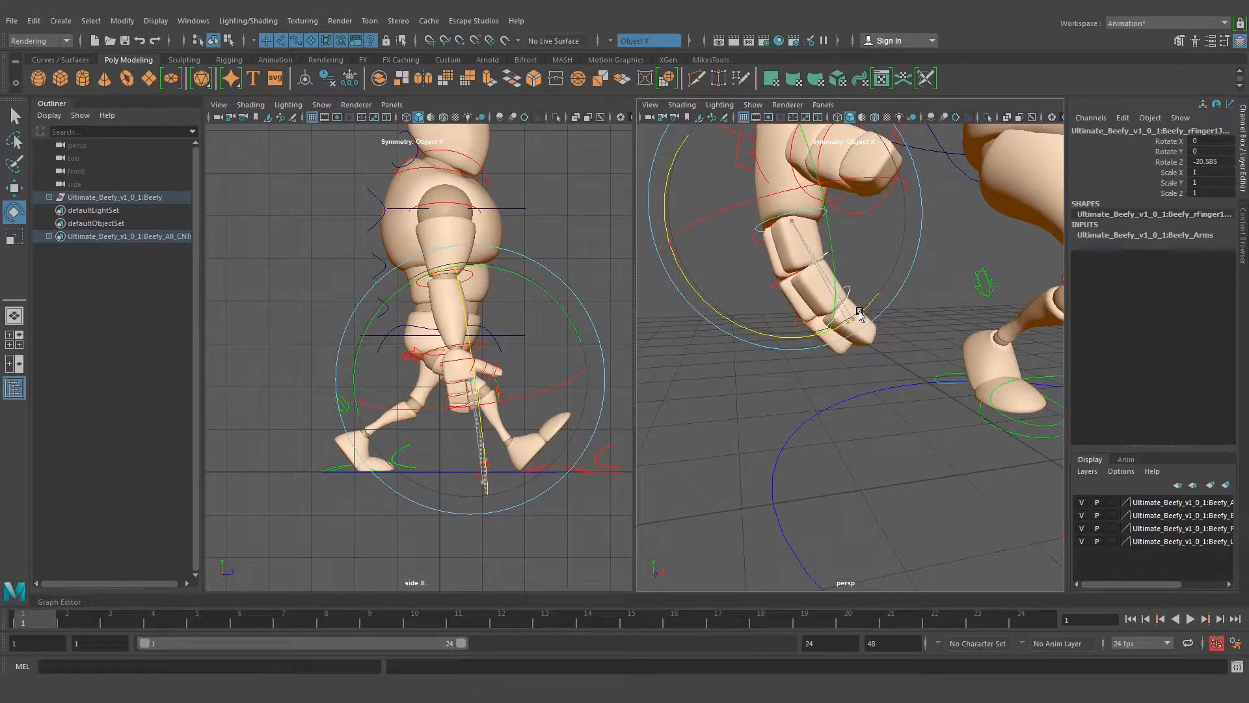
pyautogui.moveTo(846, 372)
pyautogui.keyDown('alt'); pyautogui.mouseDown()
pyautogui.moveTo(789, 348)
pyautogui.moveTo(653, 349)
pyautogui.moveTo(939, 349)
pyautogui.moveTo(863, 356)
pyautogui.mouseUp(); pyautogui.keyUp('alt')
pyautogui.click(962, 311)
# Rotate the right thumb's base joint down toward the fingers, to about 18.649 in Rotate Y and -24.011 in Rotate Z
pyautogui.keyDown('alt'); pyautogui.moveTo(838, 291); pyautogui.dragTo(812, 234); pyautogui.keyUp('alt')
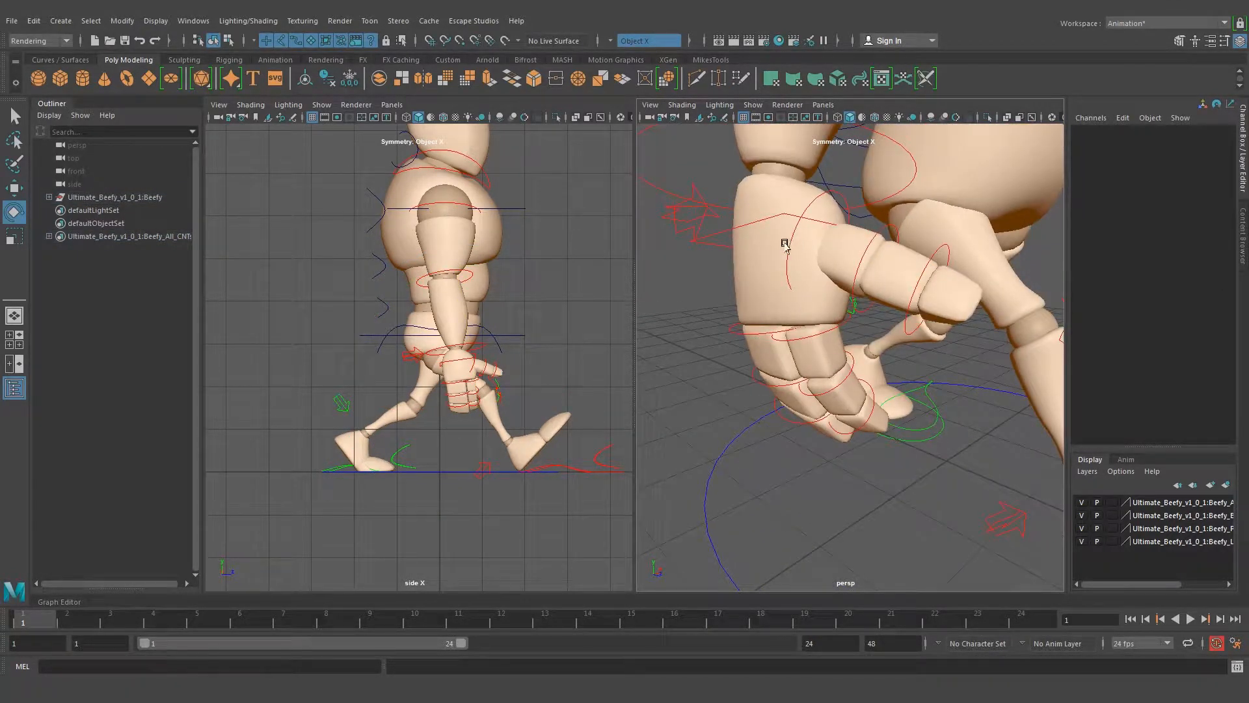
pyautogui.click(787, 240)
pyautogui.moveTo(917, 300)
pyautogui.mouseDown()
pyautogui.moveTo(909, 270)
pyautogui.moveTo(901, 333)
pyautogui.moveTo(866, 357)
pyautogui.moveTo(896, 291)
pyautogui.mouseUp()
# Bend the right thumb's outer joint toward the fingers and clear the selection
pyautogui.press('q')
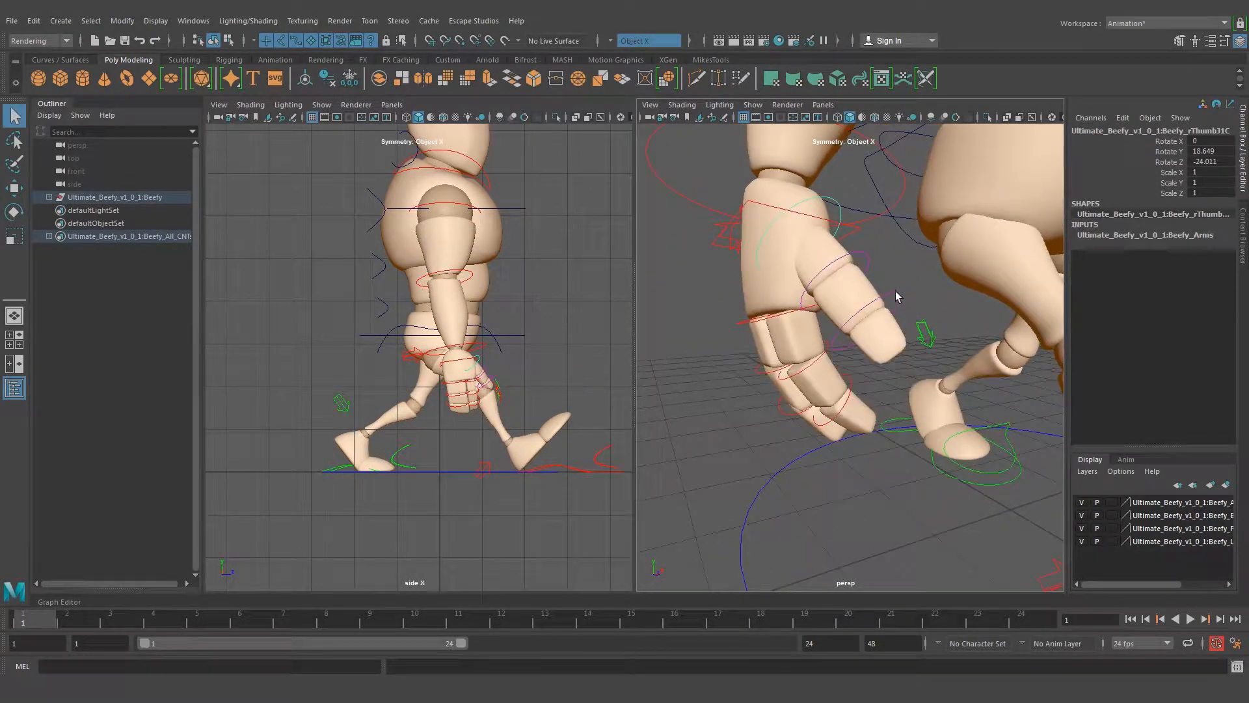
pyautogui.click(894, 289)
pyautogui.press('e')
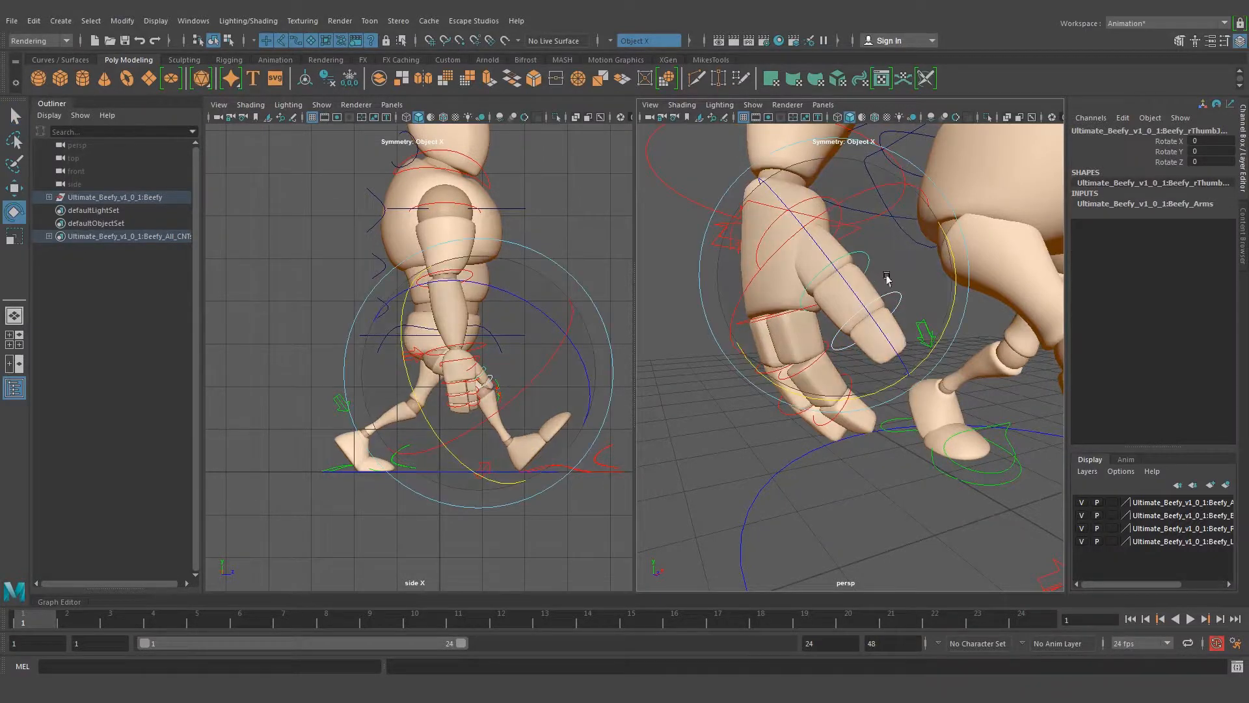
pyautogui.moveTo(887, 279); pyautogui.dragTo(887, 346)
pyautogui.keyDown('alt'); pyautogui.moveTo(949, 363); pyautogui.dragTo(859, 390); pyautogui.keyUp('alt')
pyautogui.press('q')
pyautogui.click(782, 353)
# Lower the outstretched left arm beside the body by rotating the left shoulder control to -76.508 in Rotate Z
pyautogui.moveTo(782, 353)
pyautogui.keyDown('alt'); pyautogui.mouseDown()
pyautogui.moveTo(1018, 346)
pyautogui.moveTo(788, 351)
pyautogui.mouseUp(); pyautogui.keyUp('alt')
pyautogui.scroll(-5, 790, 351)
pyautogui.scroll(-5, 791, 351)
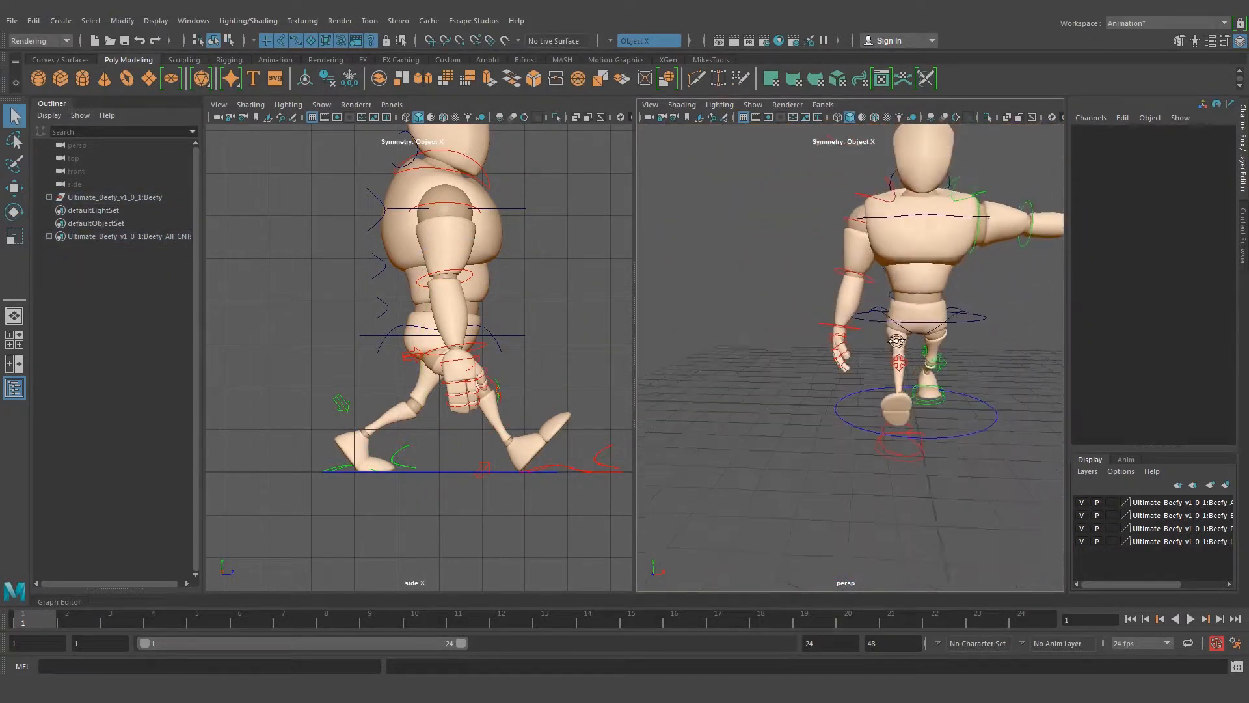
pyautogui.keyDown('alt'); pyautogui.moveTo(989, 280); pyautogui.dragTo(910, 281, button='middle'); pyautogui.keyUp('alt')
pyautogui.keyDown('alt'); pyautogui.moveTo(911, 281); pyautogui.dragTo(872, 294, button='right'); pyautogui.keyUp('alt')
pyautogui.keyDown('alt'); pyautogui.moveTo(787, 288); pyautogui.dragTo(896, 257, button='right'); pyautogui.keyUp('alt')
pyautogui.keyDown('alt'); pyautogui.moveTo(896, 258); pyautogui.dragTo(902, 285, button='middle'); pyautogui.keyUp('alt')
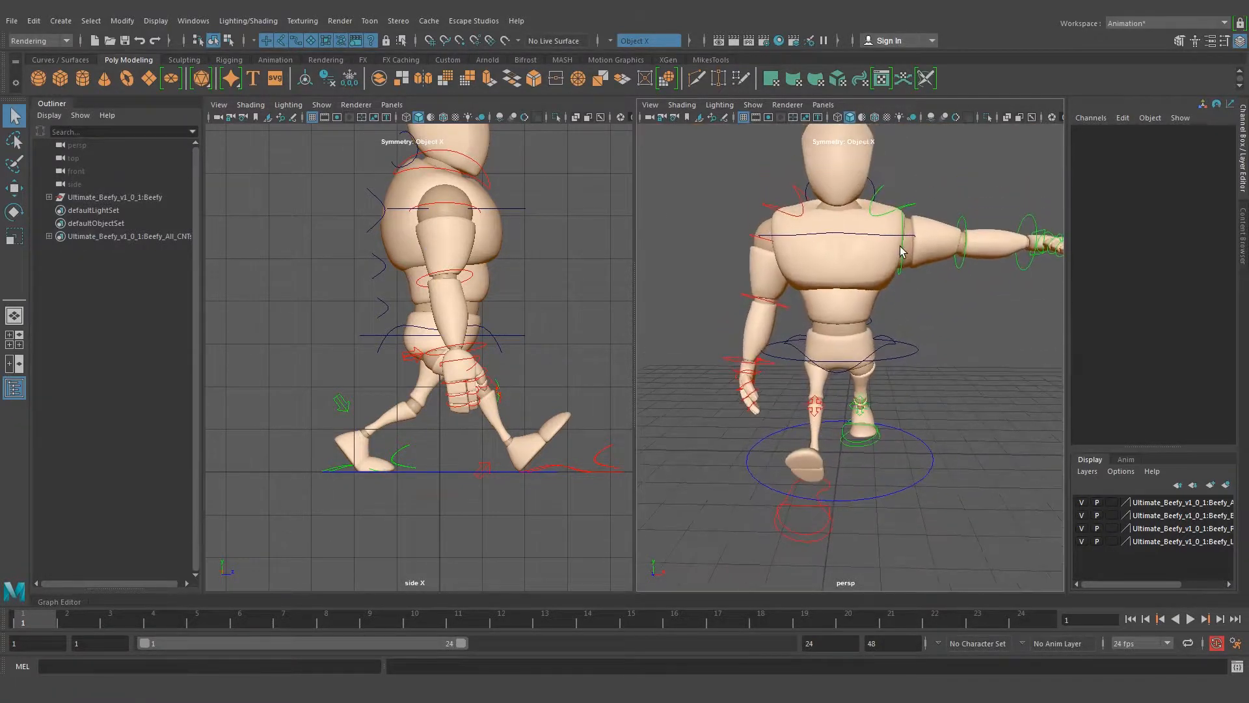
pyautogui.click(903, 285)
pyautogui.press('e')
pyautogui.moveTo(963, 337); pyautogui.dragTo(799, 351)
pyautogui.click(989, 365)
# Bend the left elbow slightly forward, to about -8.177 in Rotate Y
pyautogui.keyDown('alt'); pyautogui.moveTo(807, 327); pyautogui.dragTo(873, 300, button='right'); pyautogui.keyUp('alt')
pyautogui.keyDown('alt'); pyautogui.moveTo(873, 300); pyautogui.dragTo(844, 272, button='middle'); pyautogui.keyUp('alt')
pyautogui.moveTo(903, 238); pyautogui.dragTo(921, 287)
pyautogui.click(994, 397)
pyautogui.keyDown('alt'); pyautogui.moveTo(994, 397); pyautogui.dragTo(857, 325); pyautogui.keyUp('alt')
pyautogui.click(895, 240)
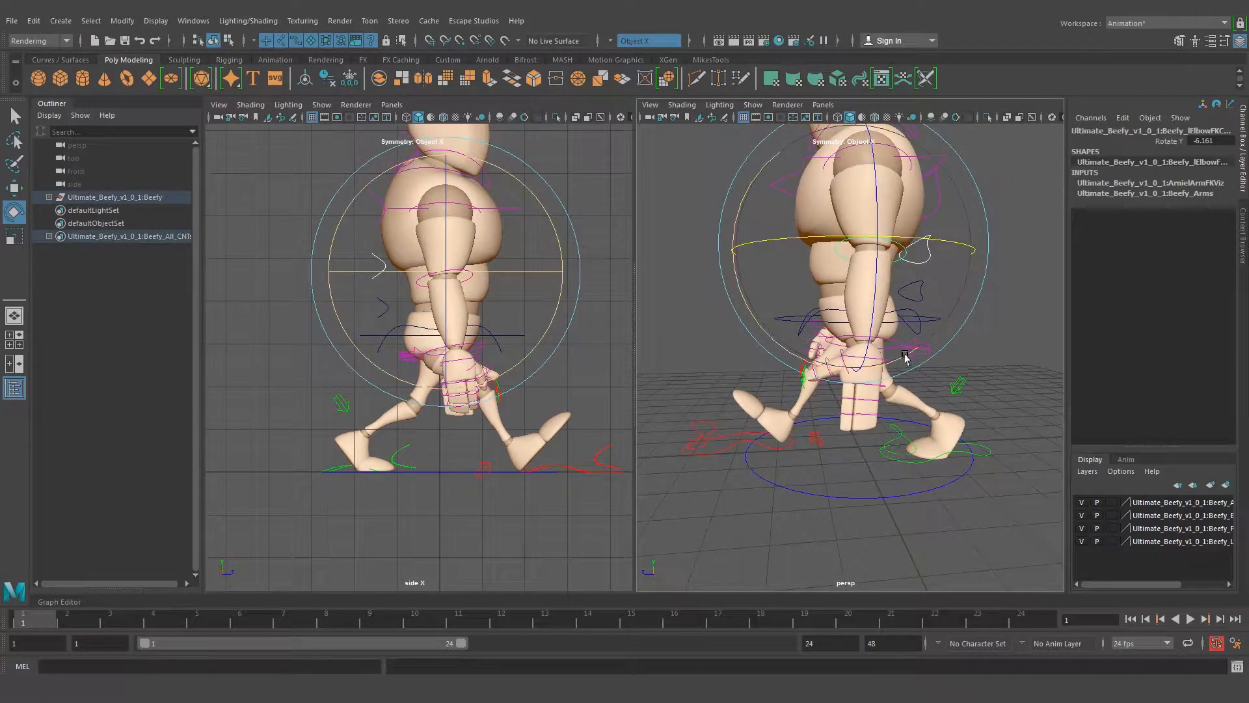
pyautogui.click(996, 323)
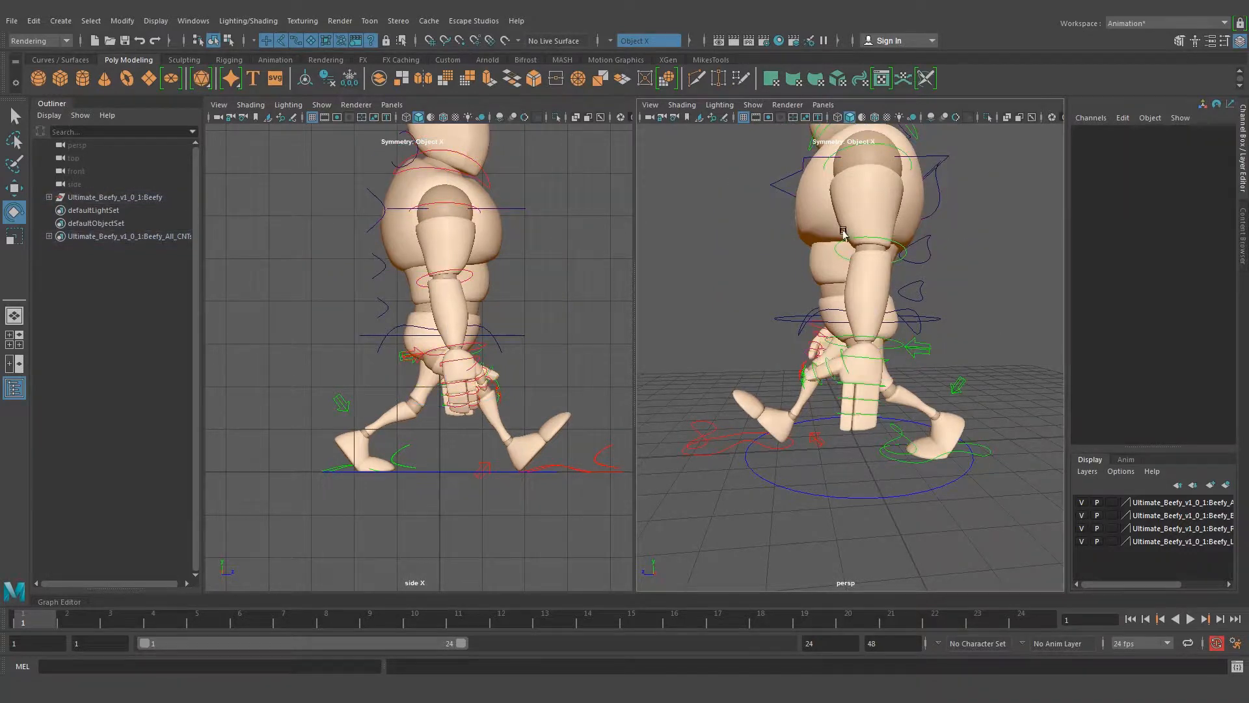
pyautogui.click(842, 230)
pyautogui.moveTo(945, 337); pyautogui.dragTo(887, 365)
# Rotate the left wrist control to about -8.039 in Rotate Z
pyautogui.press('q')
pyautogui.click(1011, 311)
pyautogui.press('e')
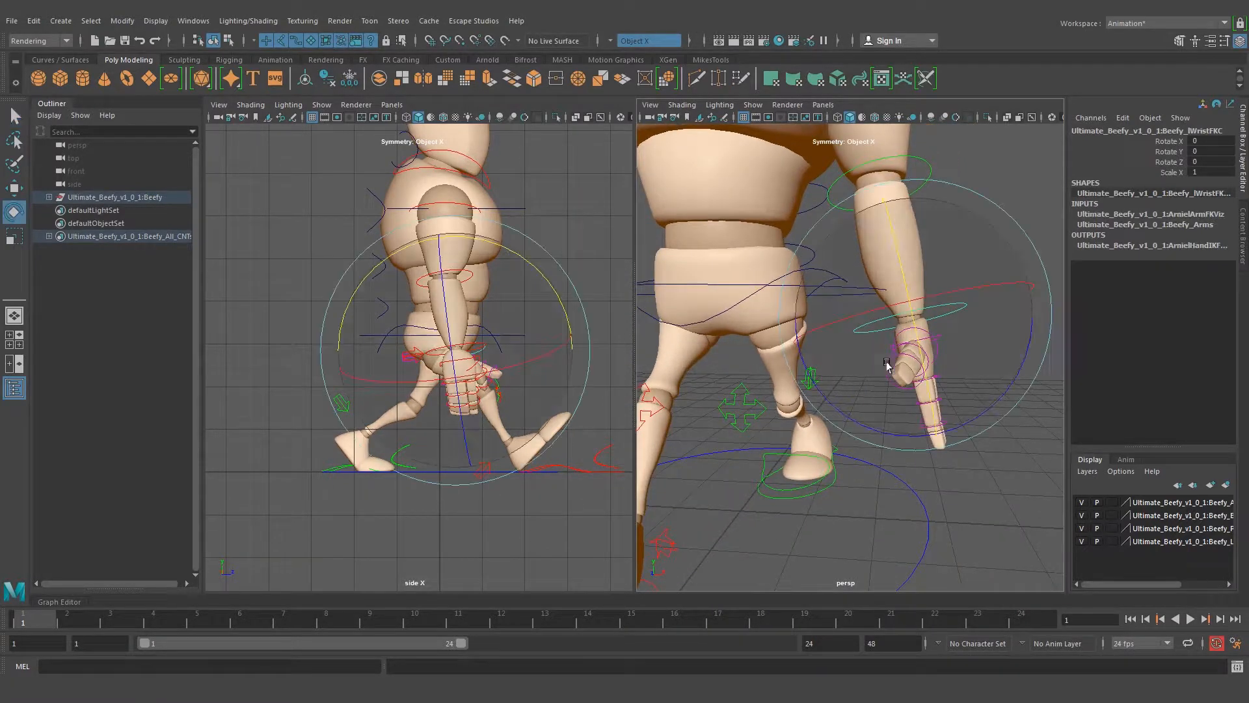
pyautogui.moveTo(1024, 349); pyautogui.dragTo(942, 359)
pyautogui.press('q')
# Select the joint controls of both left-hand fingers, curl them to about -10.596 in Rotate Z, and clear the selection
pyautogui.keyDown('alt'); pyautogui.moveTo(942, 360); pyautogui.dragTo(920, 302, button='middle'); pyautogui.keyUp('alt')
pyautogui.keyDown('alt'); pyautogui.moveTo(920, 302); pyautogui.dragTo(1026, 330, button='right'); pyautogui.keyUp('alt')
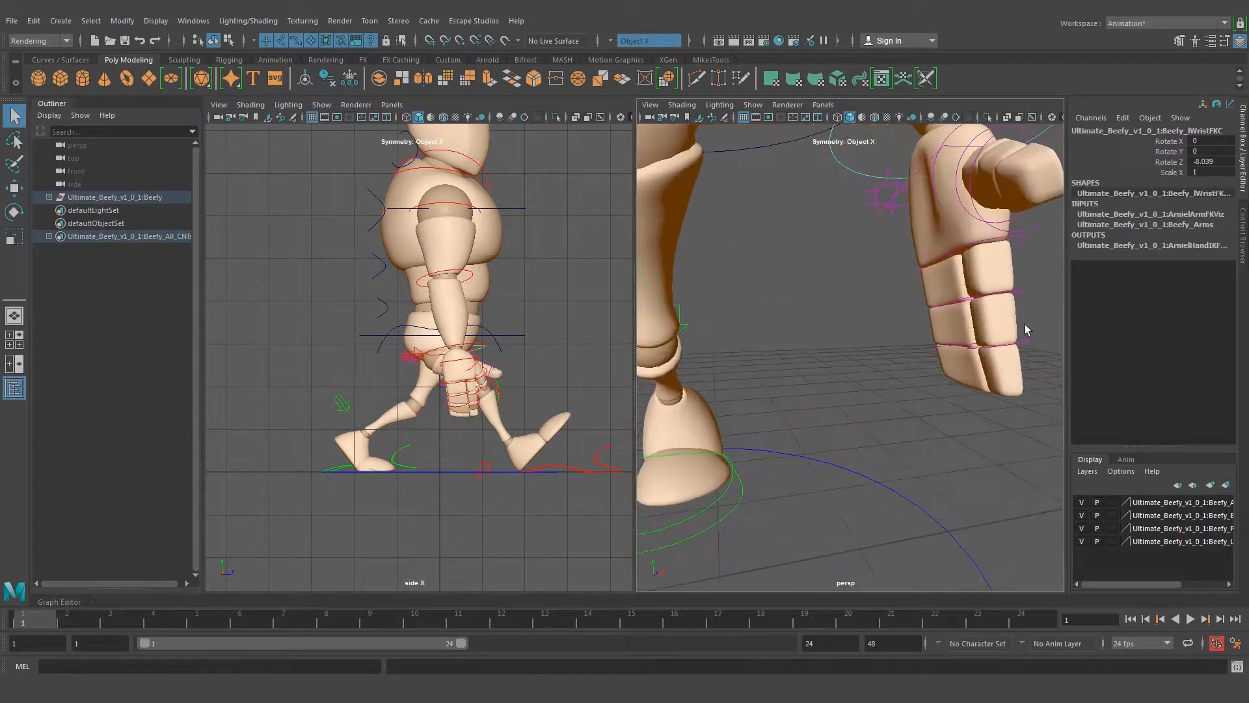
pyautogui.keyDown('alt'); pyautogui.moveTo(1026, 329); pyautogui.dragTo(881, 288, button='middle'); pyautogui.keyUp('alt')
pyautogui.moveTo(856, 300); pyautogui.dragTo(856, 296)
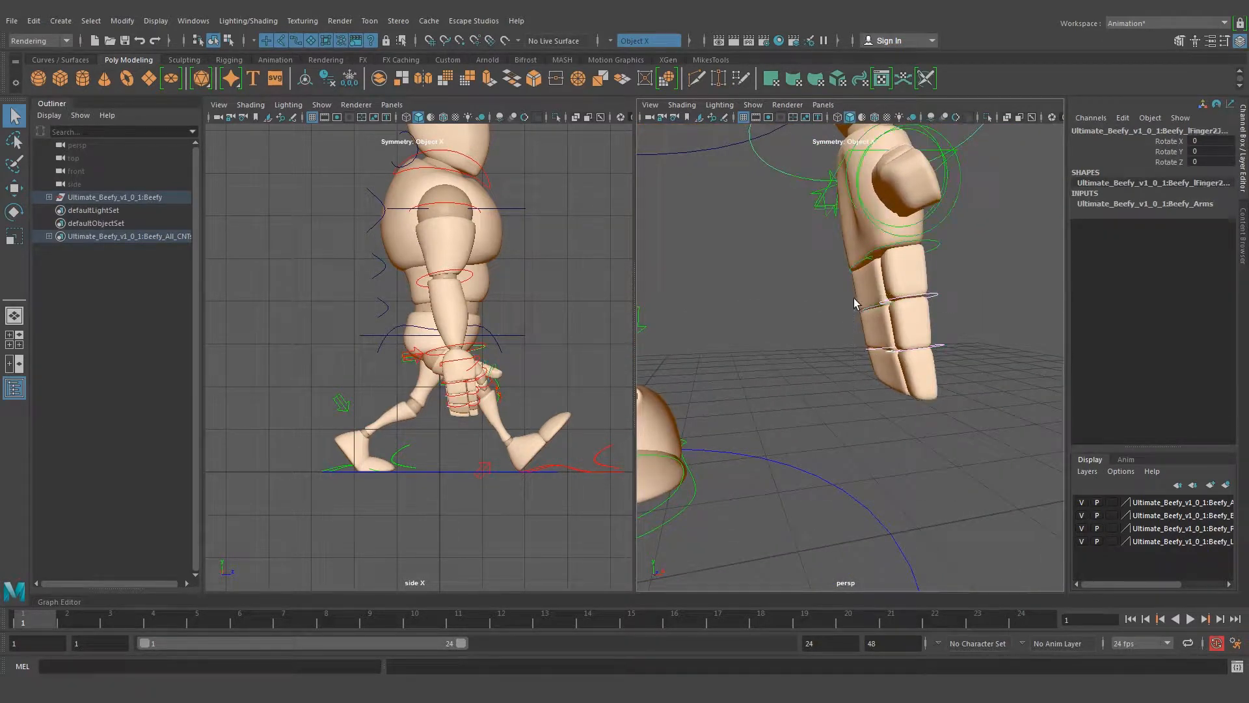
pyautogui.keyDown('alt'); pyautogui.moveTo(802, 286); pyautogui.dragTo(911, 276, button='right'); pyautogui.keyUp('alt')
pyautogui.keyDown('alt'); pyautogui.moveTo(912, 276); pyautogui.dragTo(808, 274); pyautogui.keyUp('alt')
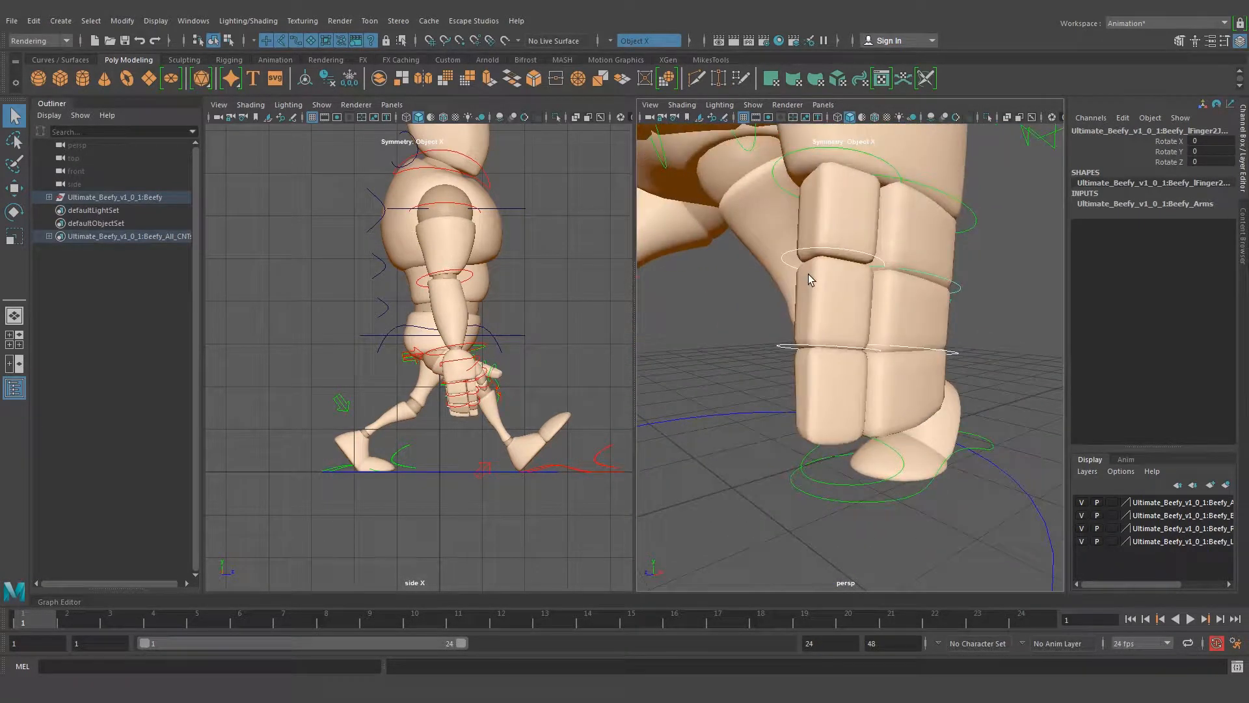
pyautogui.keyDown('shift'); pyautogui.click(867, 153); pyautogui.keyUp('shift')
pyautogui.keyDown('alt'); pyautogui.moveTo(932, 192); pyautogui.dragTo(1015, 236); pyautogui.keyUp('alt')
pyautogui.keyDown('alt'); pyautogui.moveTo(1015, 235); pyautogui.dragTo(904, 256, button='right'); pyautogui.keyUp('alt')
pyautogui.keyDown('alt'); pyautogui.moveTo(904, 256); pyautogui.dragTo(846, 359); pyautogui.keyUp('alt')
pyautogui.press('e')
pyautogui.press('q')
pyautogui.click(983, 342)
# Select the left hand's front finger joints and curl them further, to about -15 in Rotate Z
pyautogui.click(846, 358)
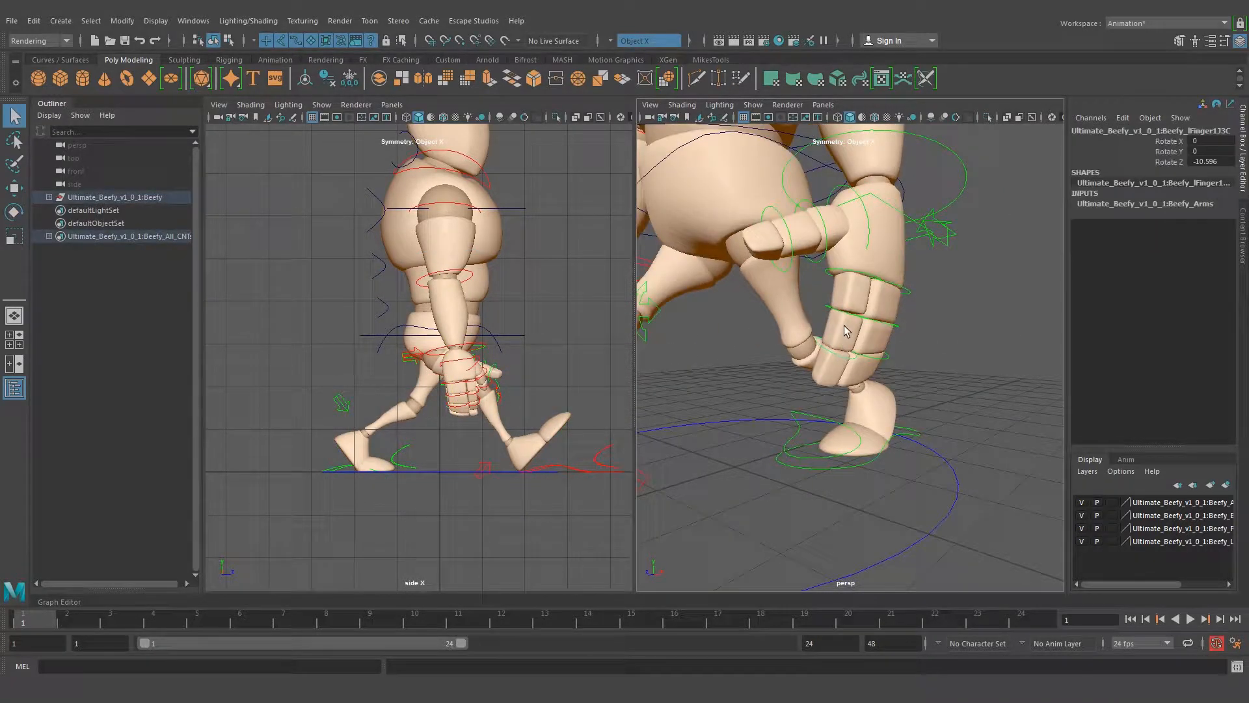
pyautogui.keyDown('alt'); pyautogui.moveTo(854, 278); pyautogui.dragTo(914, 329); pyautogui.keyUp('alt')
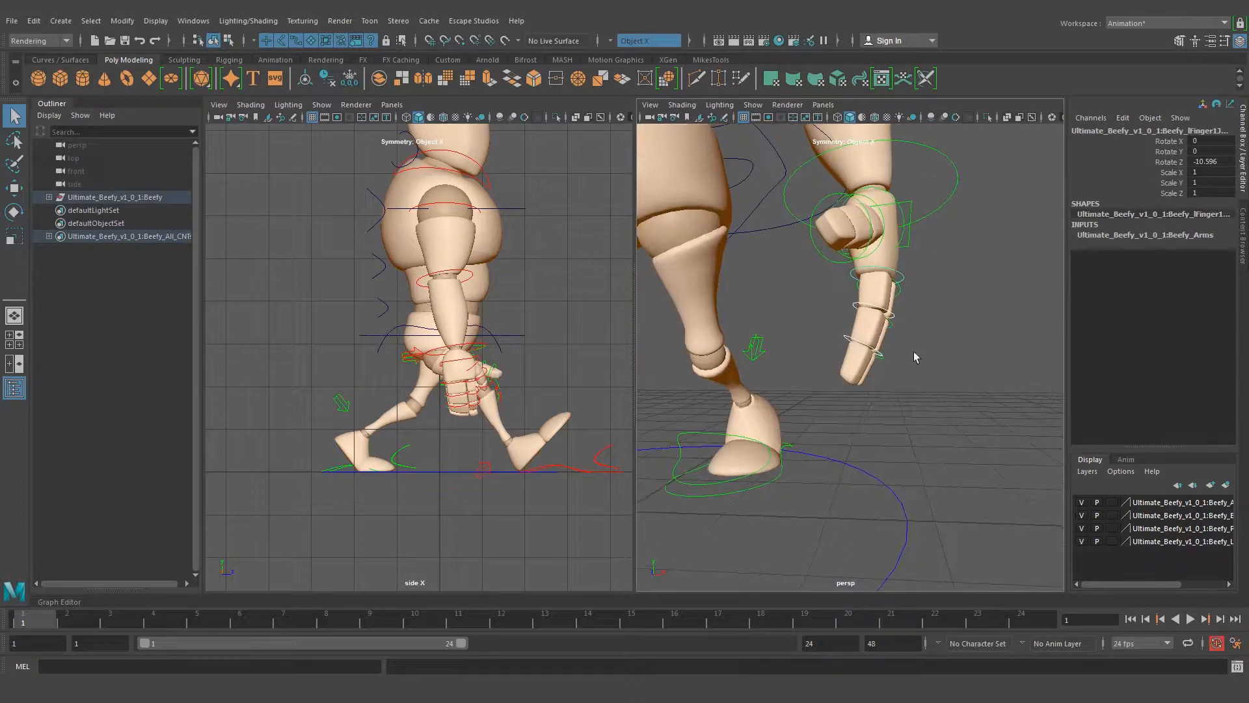
pyautogui.press('e')
pyautogui.moveTo(998, 302); pyautogui.dragTo(990, 313)
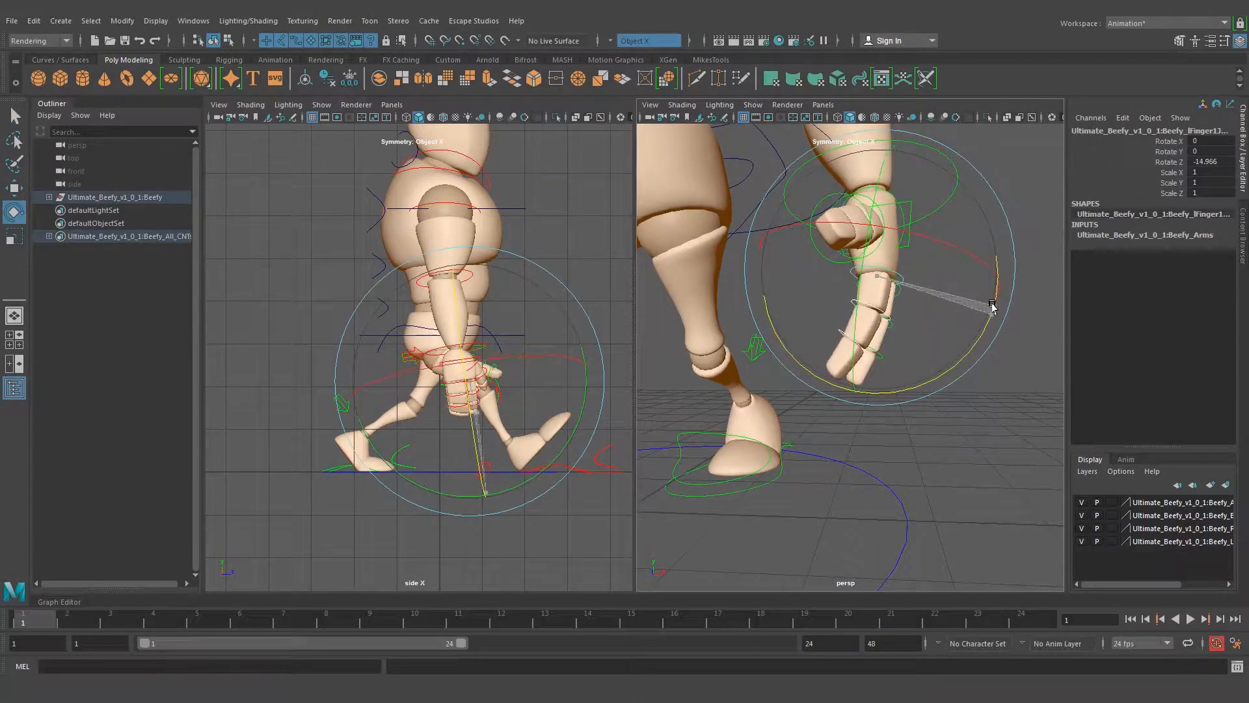
pyautogui.press('q')
pyautogui.click(995, 274)
# Rotate the left thumb's base joint down toward the fingers, to -1.456 in Rotate X, 17.9 in Rotate Y and -29.22 in Rotate Z
pyautogui.keyDown('alt'); pyautogui.moveTo(995, 273); pyautogui.dragTo(956, 271); pyautogui.keyUp('alt')
pyautogui.click(889, 236)
pyautogui.press('e')
pyautogui.moveTo(905, 198); pyautogui.dragTo(904, 337)
pyautogui.press('q')
# Bend the left thumb's outer joint toward the fingers and clear the selection
pyautogui.keyDown('alt'); pyautogui.moveTo(848, 290); pyautogui.dragTo(872, 287, button='right'); pyautogui.keyUp('alt')
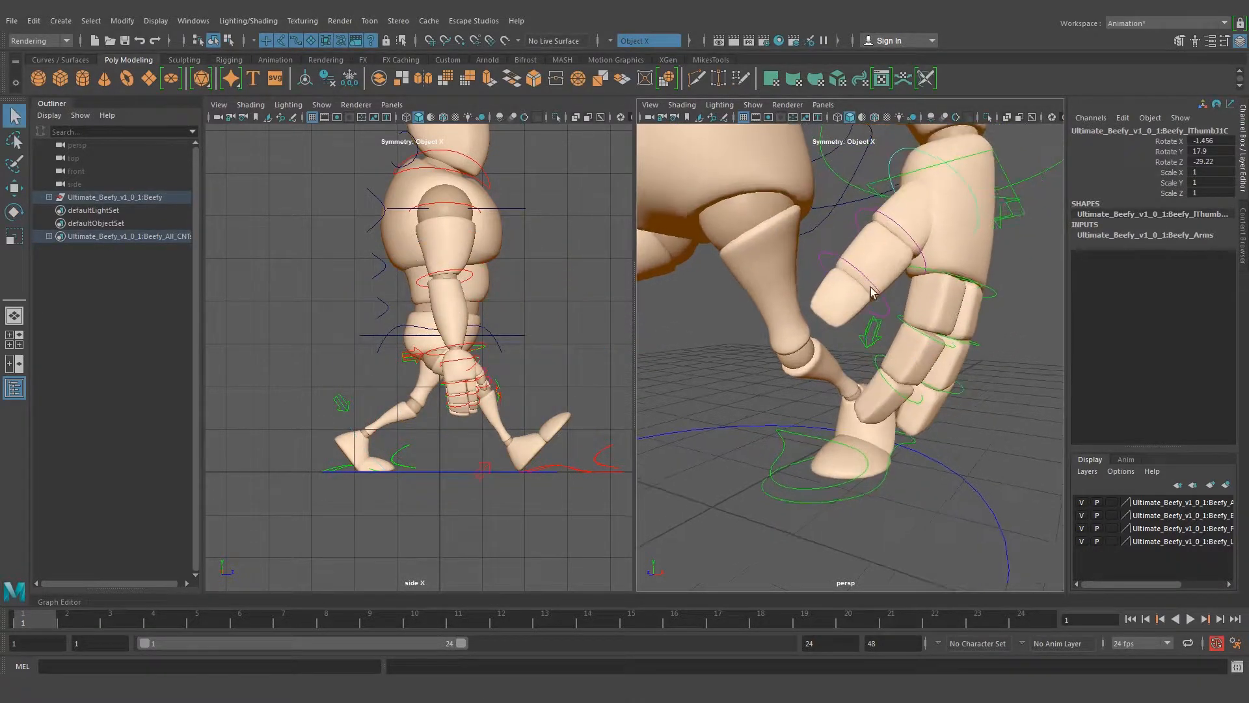
pyautogui.click(857, 270)
pyautogui.keyDown('alt'); pyautogui.moveTo(847, 285); pyautogui.dragTo(894, 327); pyautogui.keyUp('alt')
pyautogui.press('e')
pyautogui.scroll(-6, 851, 280)
pyautogui.press('q')
pyautogui.click(854, 279)
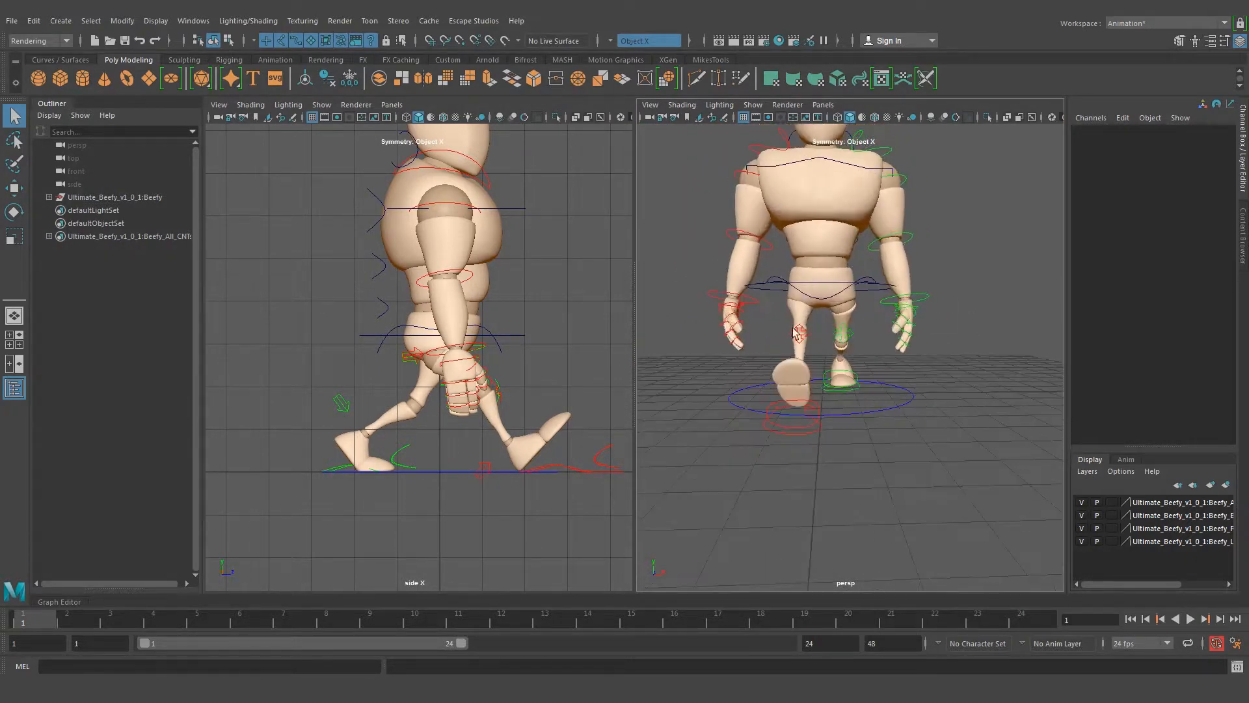
# Swing the right arm behind the body by rotating the right shoulder to about 43.171 in Rotate Y
pyautogui.scroll(5, 879, 333)
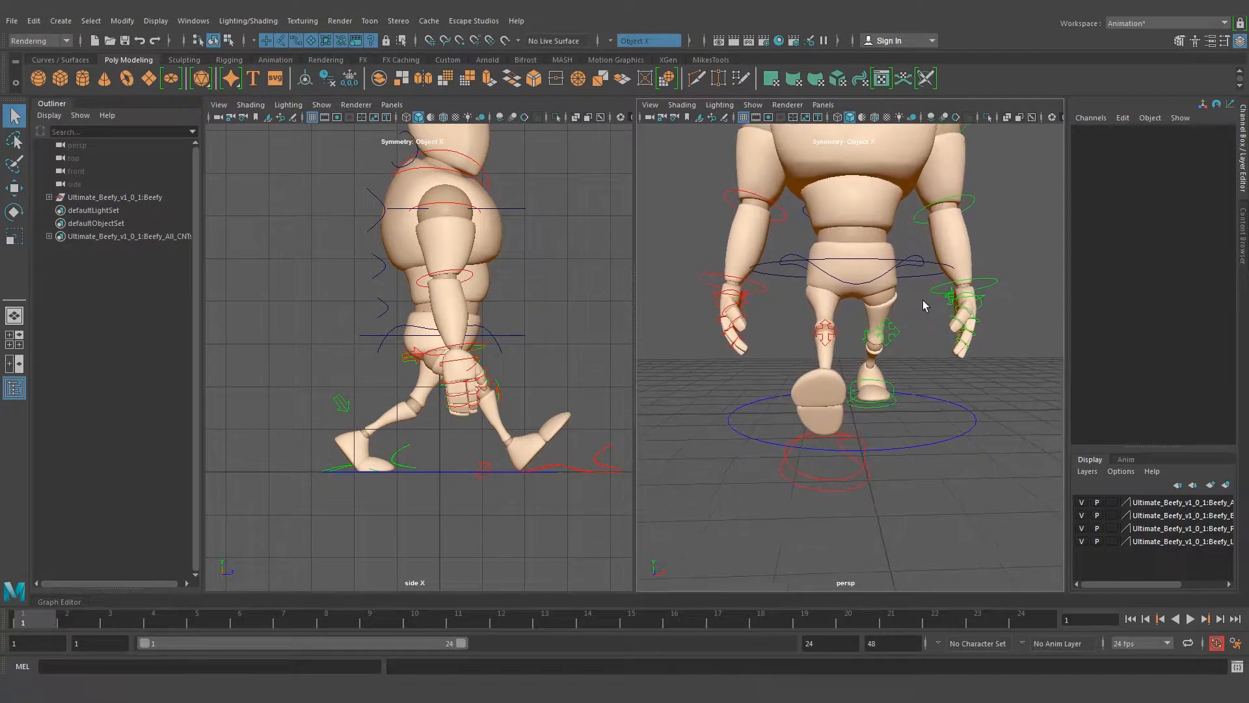
pyautogui.keyDown('alt'); pyautogui.moveTo(1002, 295); pyautogui.dragTo(914, 293); pyautogui.keyUp('alt')
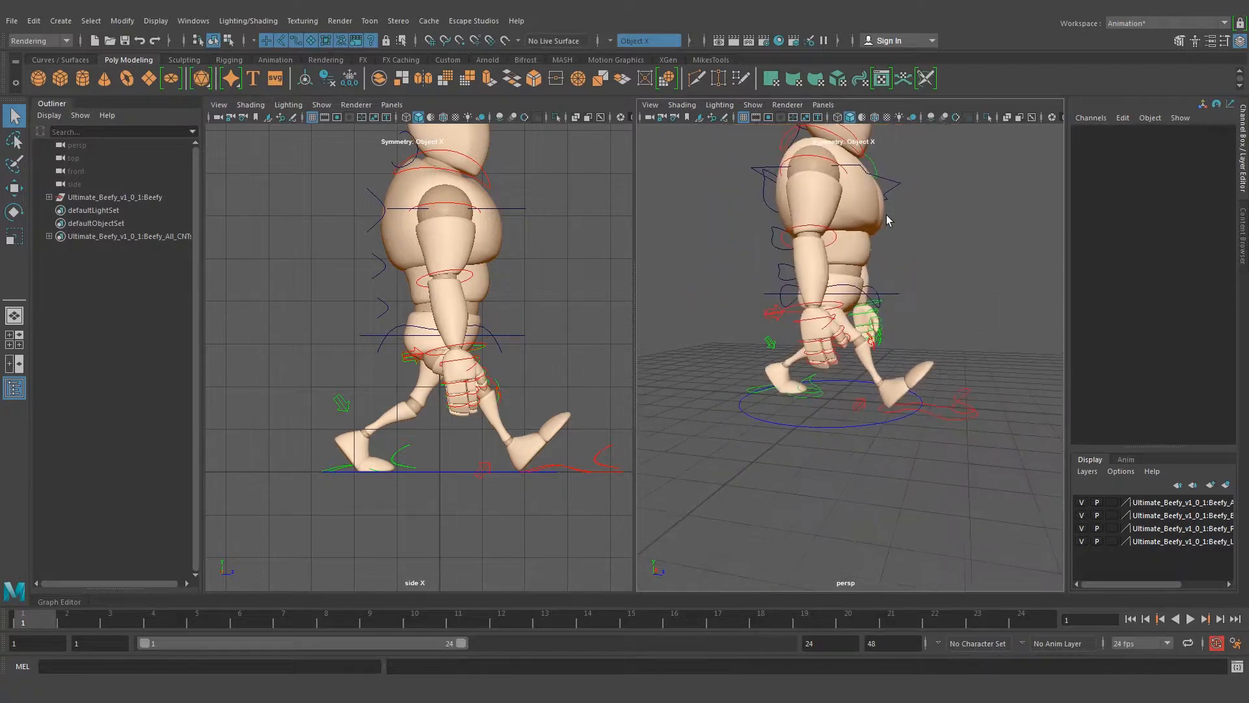
pyautogui.keyDown('alt'); pyautogui.moveTo(918, 291); pyautogui.dragTo(864, 368); pyautogui.keyUp('alt')
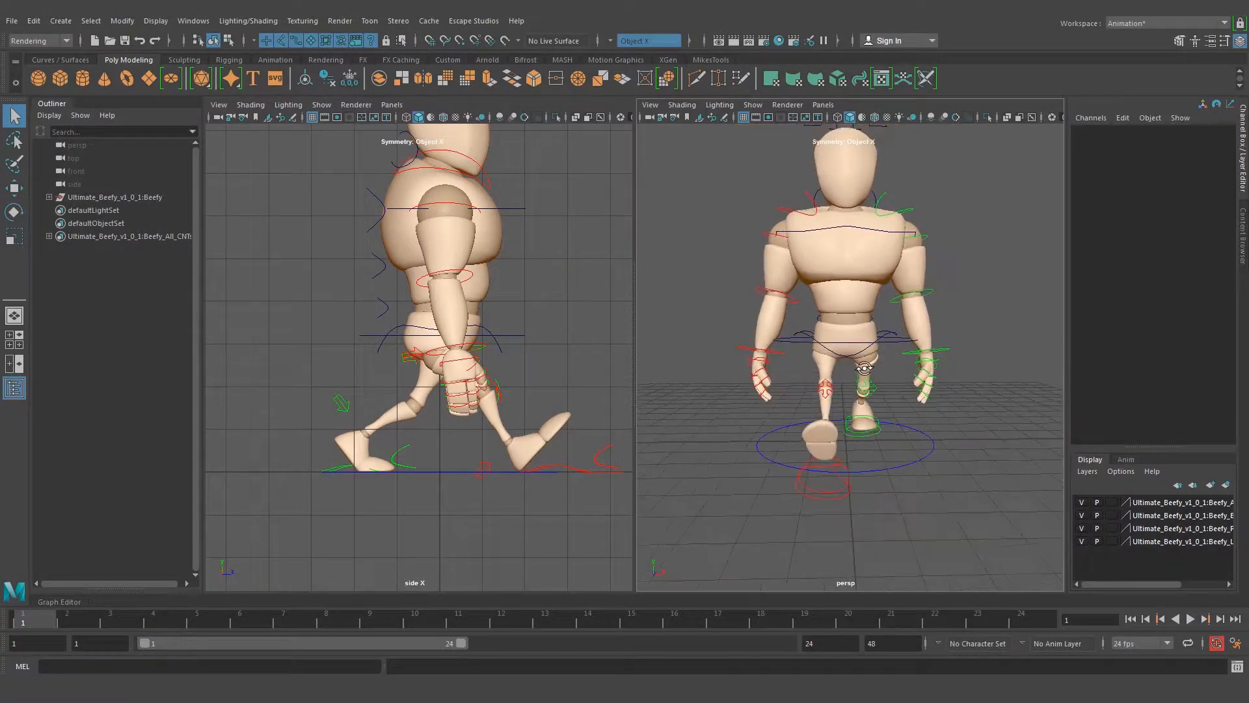
pyautogui.keyDown('alt'); pyautogui.moveTo(711, 237); pyautogui.dragTo(890, 327); pyautogui.keyUp('alt')
pyautogui.click(773, 236)
pyautogui.moveTo(913, 260); pyautogui.dragTo(841, 330)
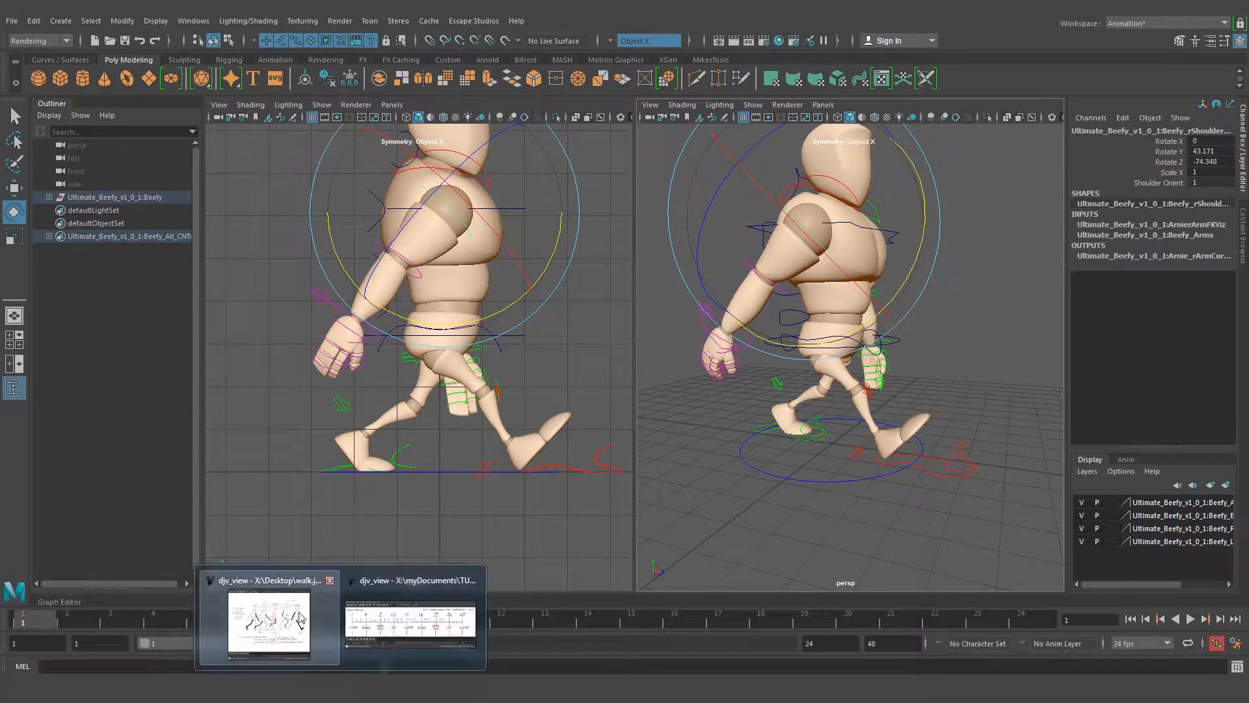
# Compare the arm swing with the contact pose in walk.jpg and set the right shoulder to about 33.584 in Rotate Y
pyautogui.click(297, 630)
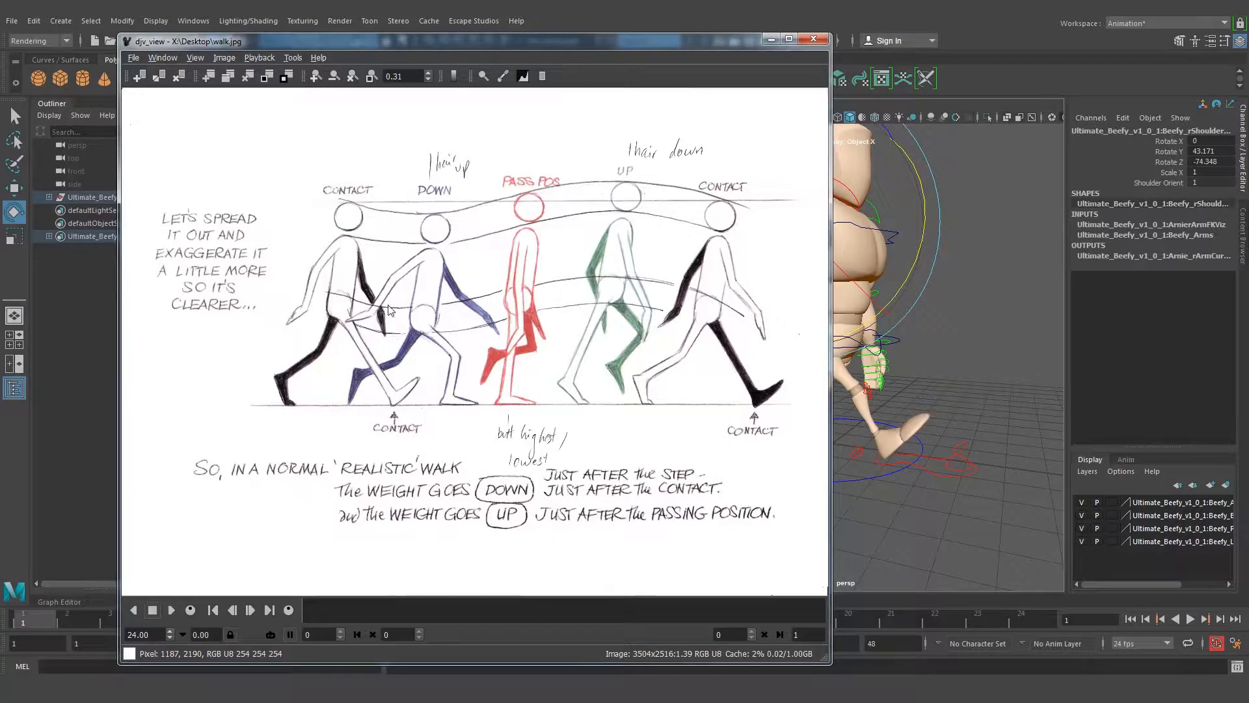
pyautogui.click(771, 38)
pyautogui.keyDown('alt'); pyautogui.moveTo(775, 332); pyautogui.dragTo(824, 338); pyautogui.keyUp('alt')
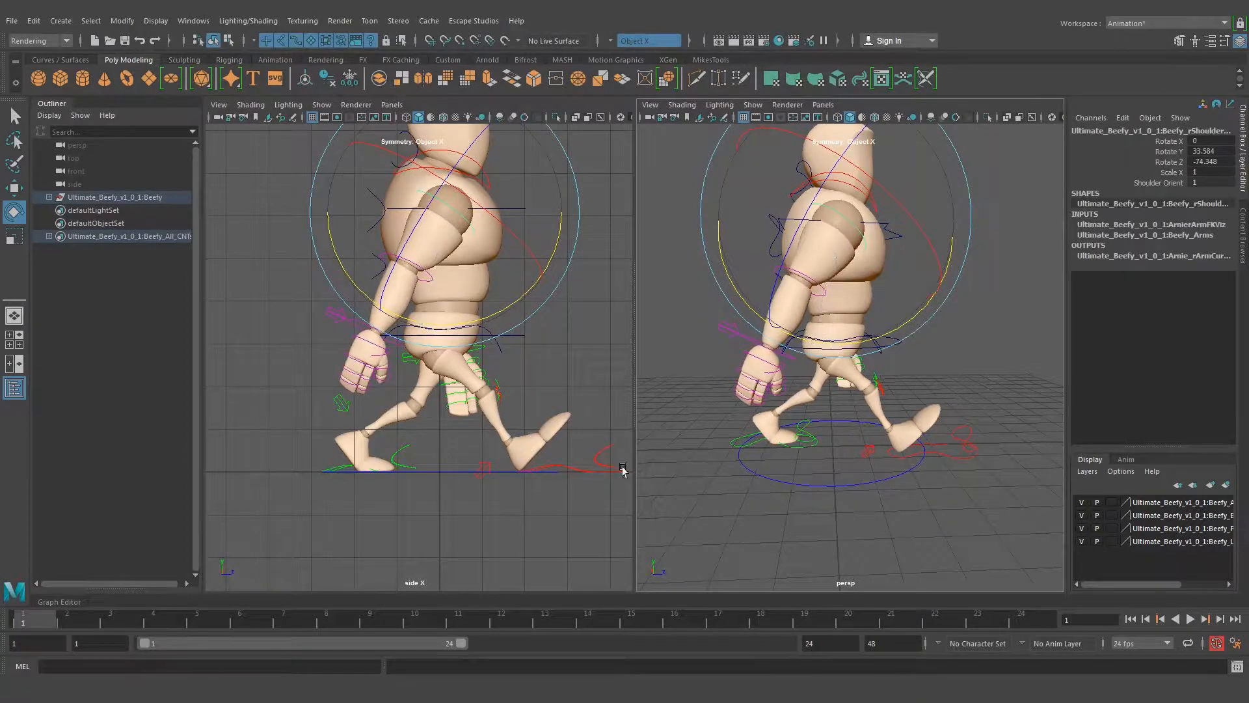
pyautogui.moveTo(335, 676)
pyautogui.click(300, 624)
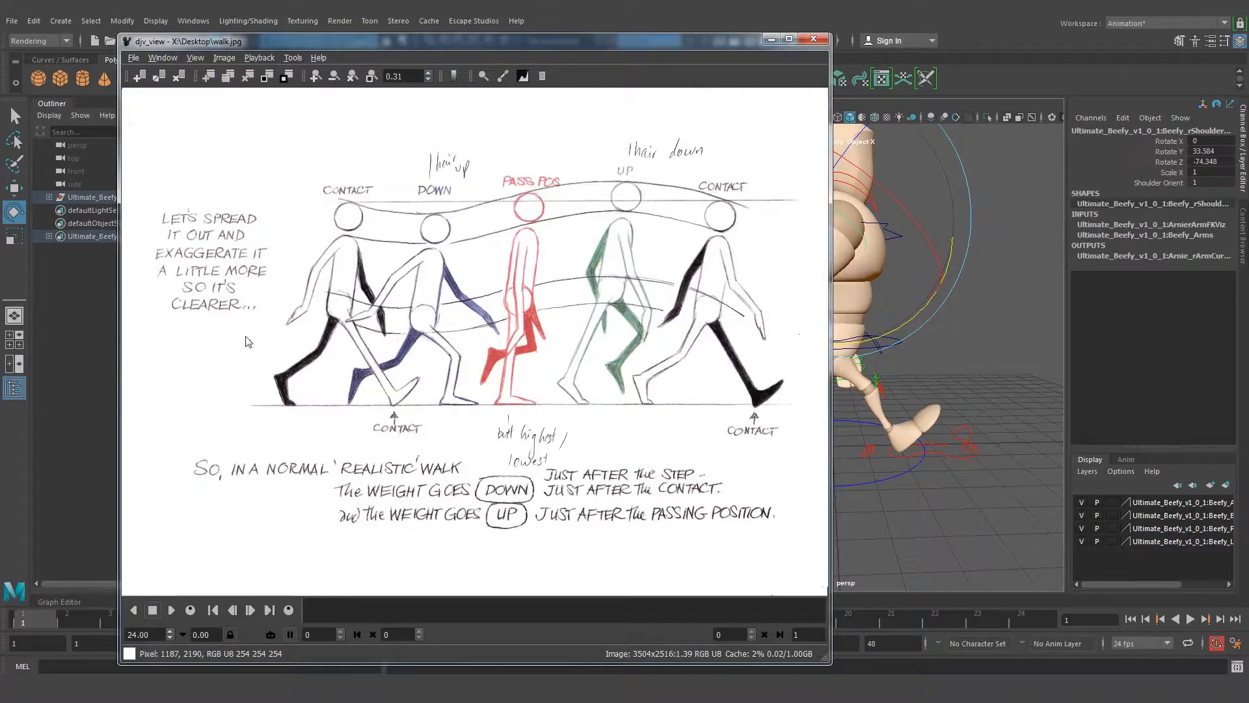
pyautogui.click(771, 39)
# Rotate the right wrist so the hand trails behind the forearm, undoing its last adjustment
pyautogui.click(762, 333)
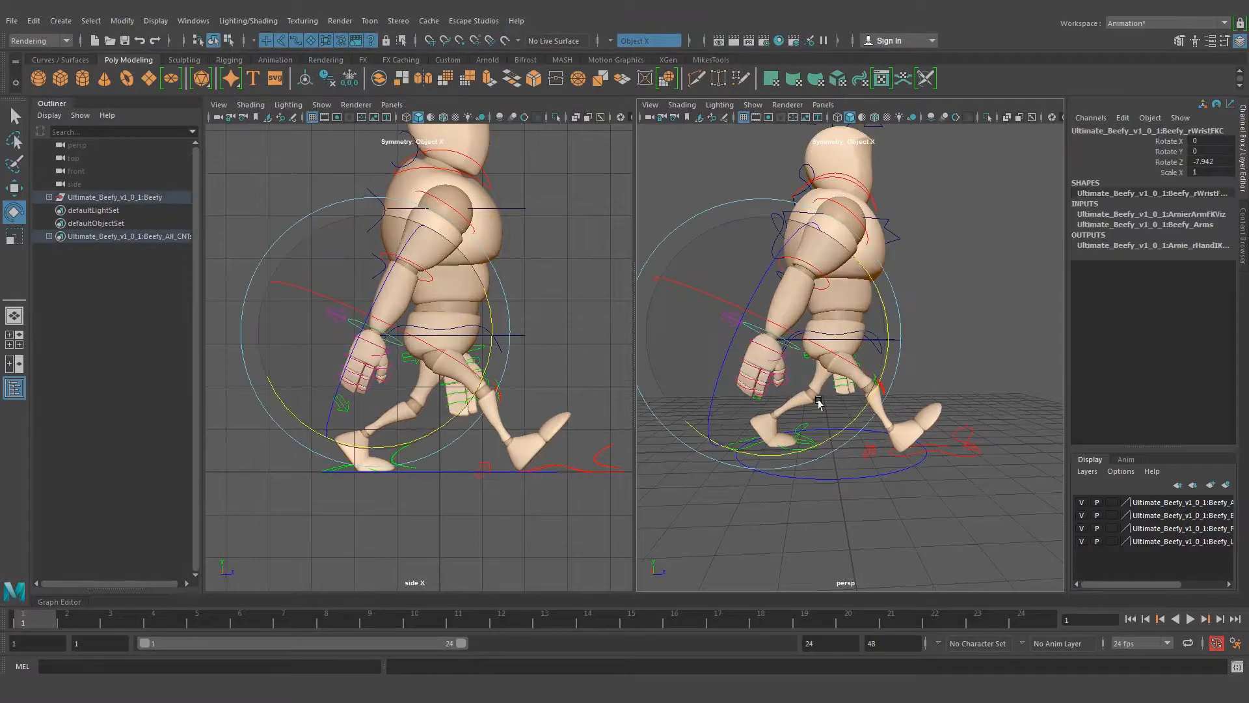
pyautogui.moveTo(877, 401); pyautogui.dragTo(795, 392)
pyautogui.moveTo(789, 246); pyautogui.dragTo(888, 335)
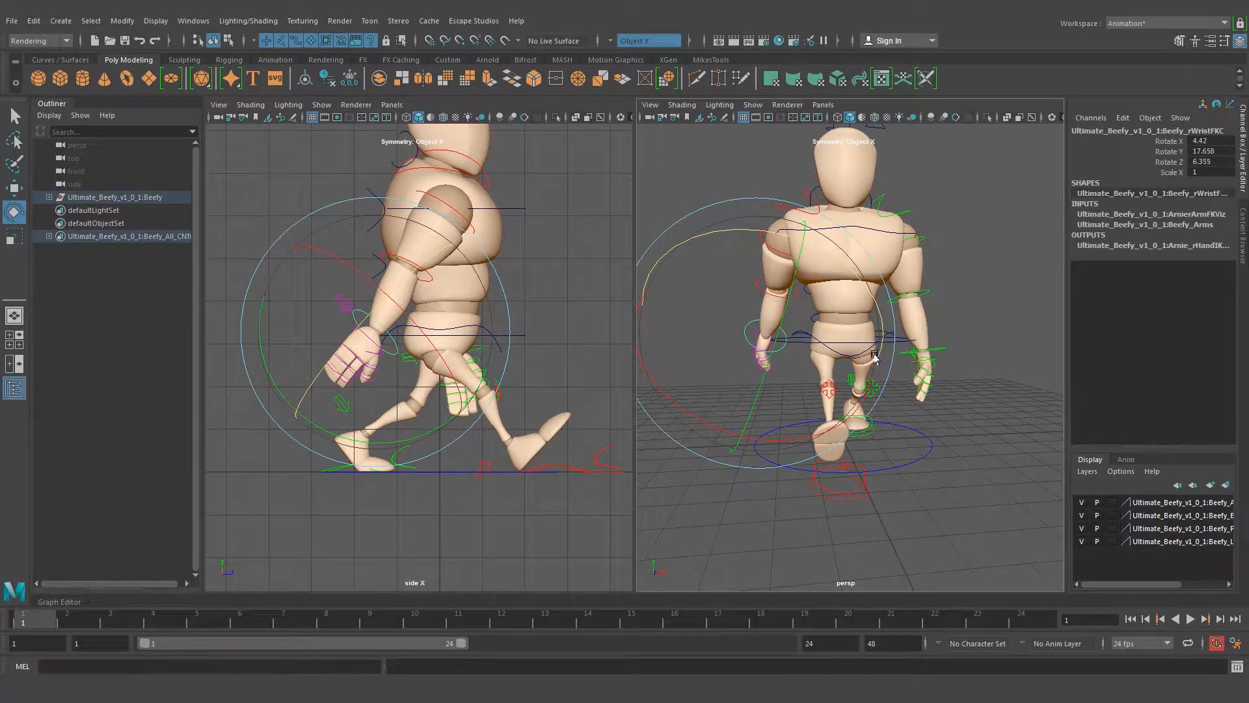
pyautogui.hotkey('ctrl', 'z')
pyautogui.moveTo(811, 251); pyautogui.dragTo(833, 263)
pyautogui.click(1000, 291)
# Bend the right elbow to about -15.755 in Rotate Y and clear the selection
pyautogui.keyDown('alt'); pyautogui.moveTo(744, 315); pyautogui.dragTo(848, 323); pyautogui.keyUp('alt')
pyautogui.click(815, 233)
pyautogui.click(944, 316)
pyautogui.keyDown('alt'); pyautogui.moveTo(943, 316); pyautogui.dragTo(811, 281); pyautogui.keyUp('alt')
pyautogui.click(805, 285)
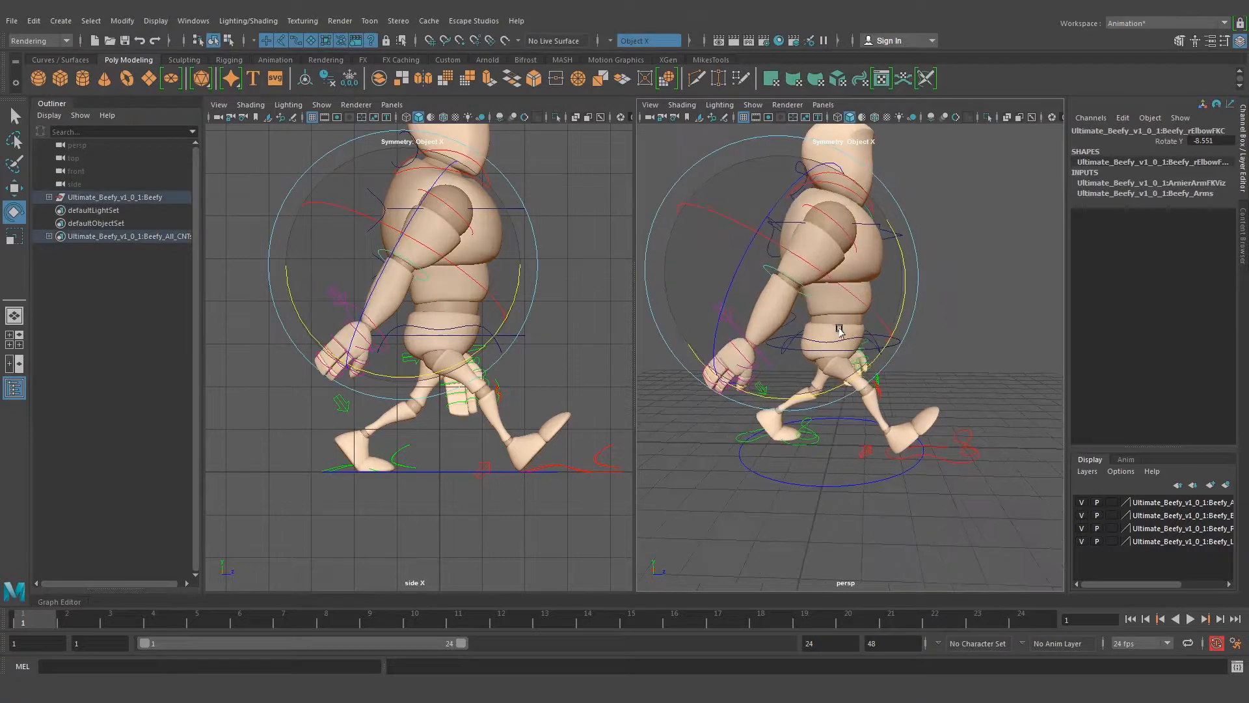
pyautogui.moveTo(859, 373); pyautogui.dragTo(871, 366)
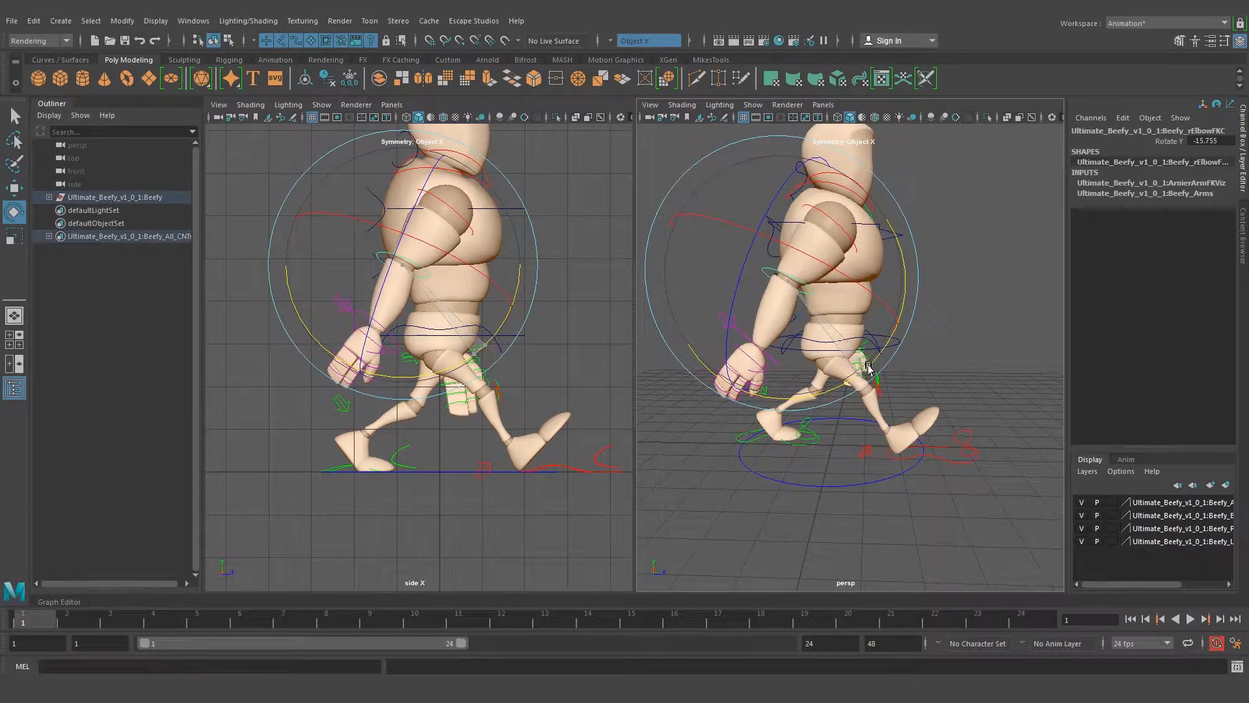
pyautogui.press('q')
pyautogui.click(947, 315)
# Swing the left arm forward by rotating the left shoulder to -22.747 in Rotate Y
pyautogui.keyDown('alt'); pyautogui.moveTo(948, 317); pyautogui.dragTo(837, 423); pyautogui.keyUp('alt')
pyautogui.click(890, 224)
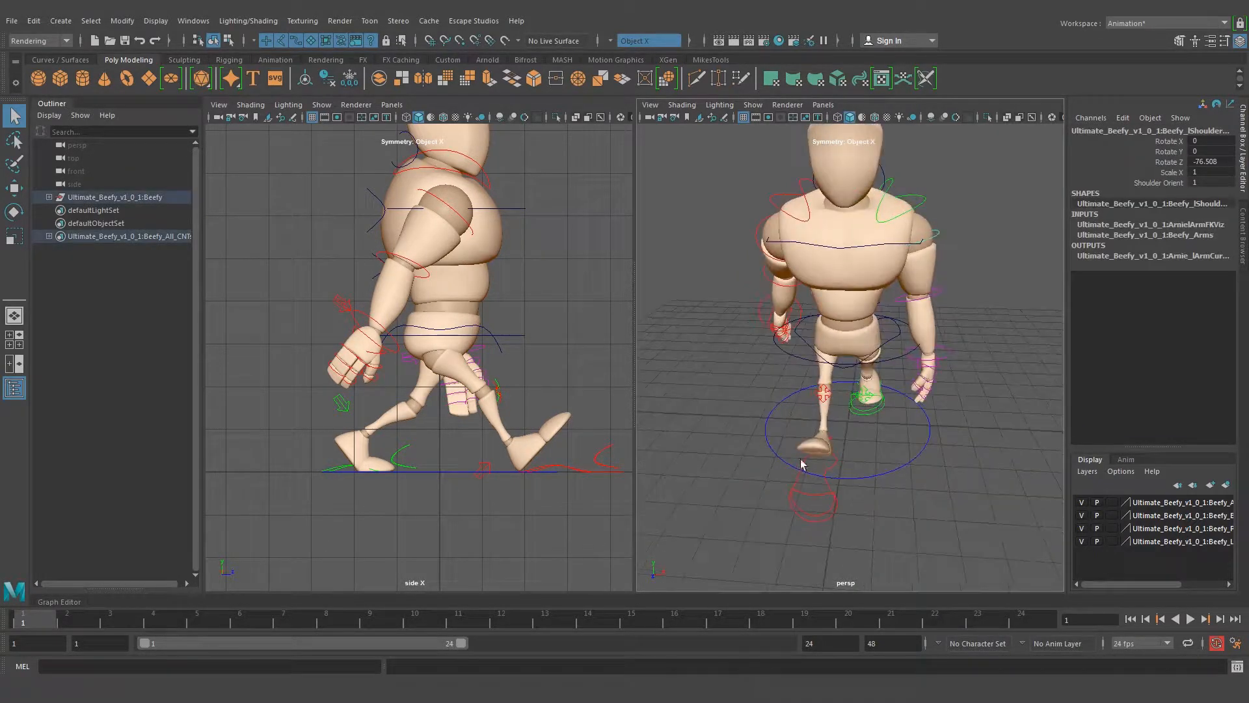
pyautogui.keyDown('alt'); pyautogui.moveTo(922, 288); pyautogui.dragTo(809, 432); pyautogui.keyUp('alt')
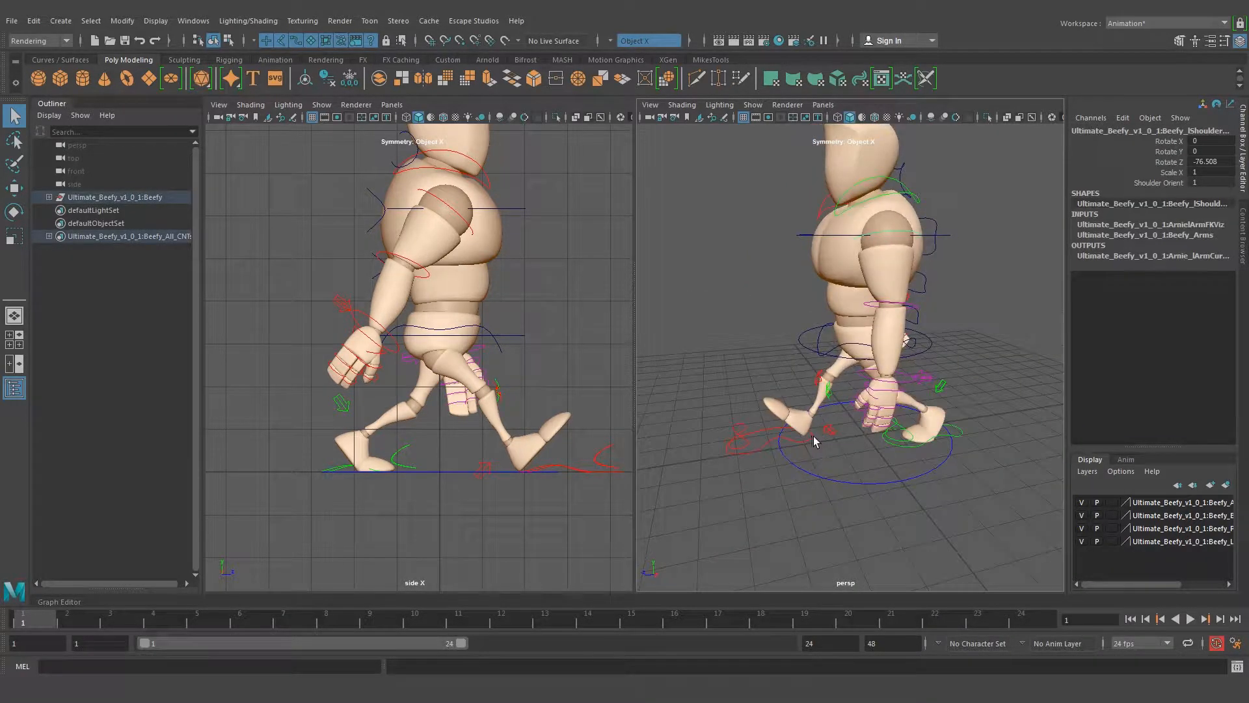
pyautogui.press('e')
pyautogui.moveTo(852, 338); pyautogui.dragTo(791, 320)
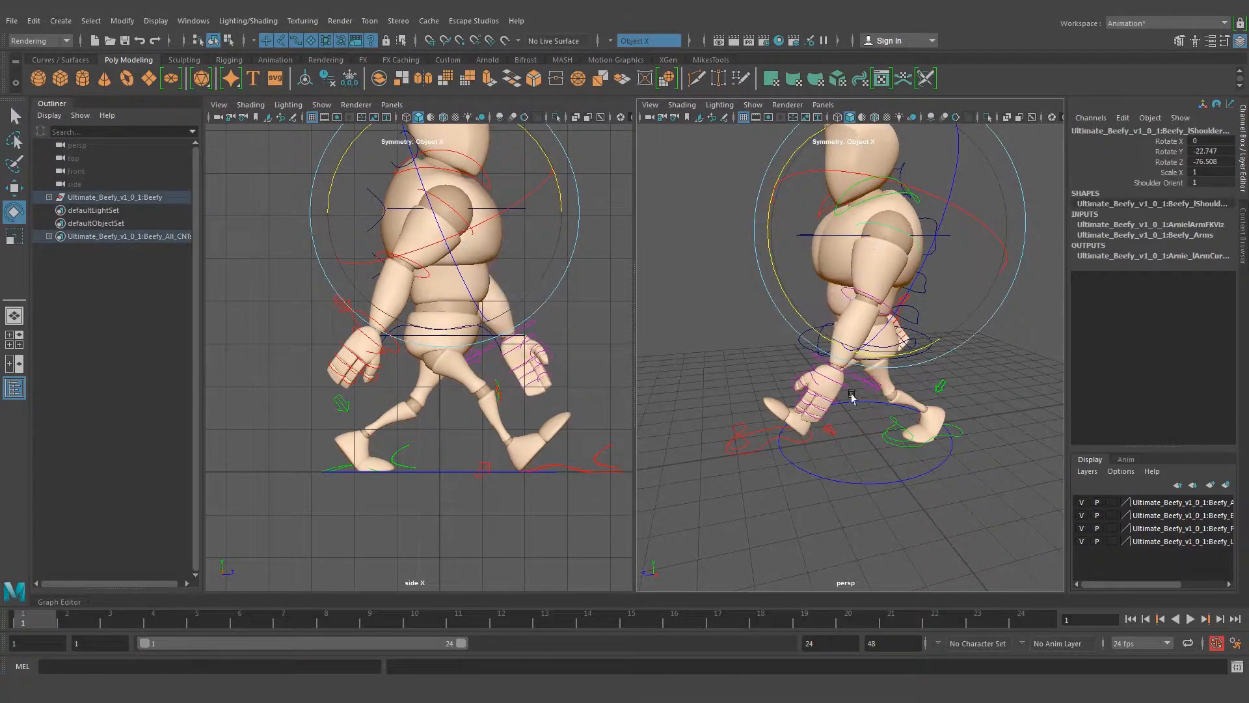
pyautogui.keyDown('alt'); pyautogui.moveTo(853, 397); pyautogui.dragTo(829, 448); pyautogui.keyUp('alt')
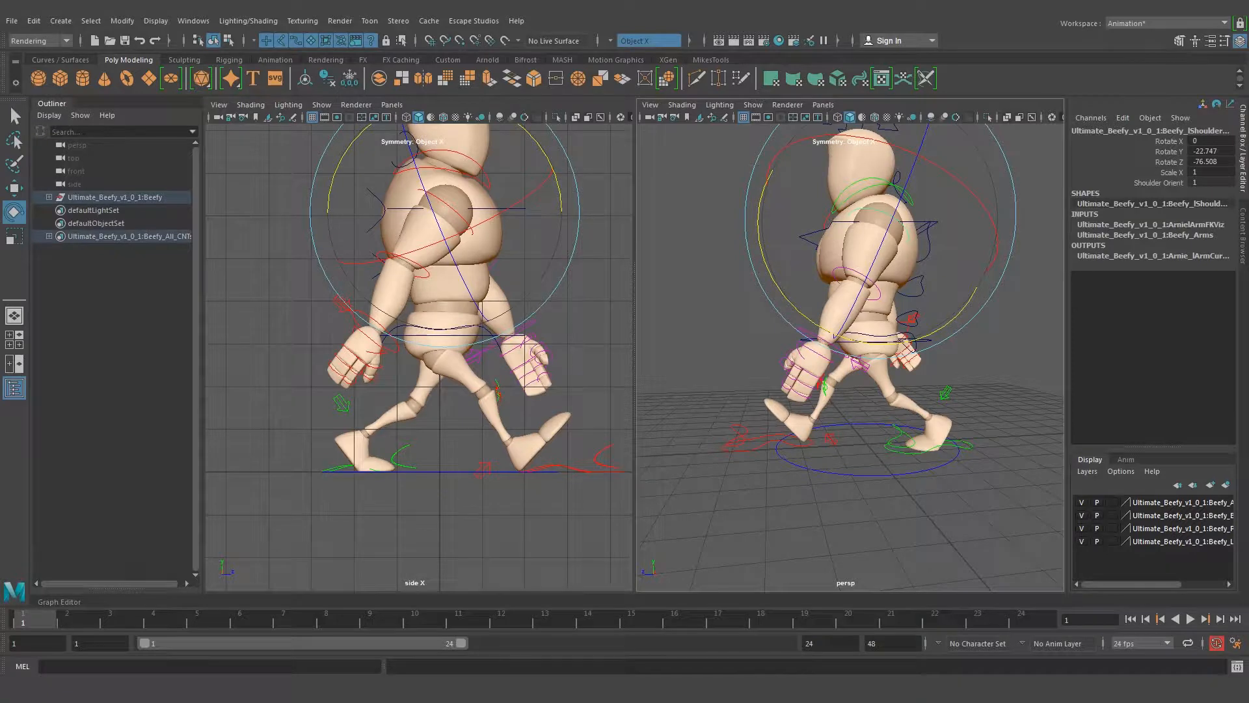
# Compare the contact pose with walk.jpg and inspect the character's arms, legs and right foot from several angles
pyautogui.click(274, 632)
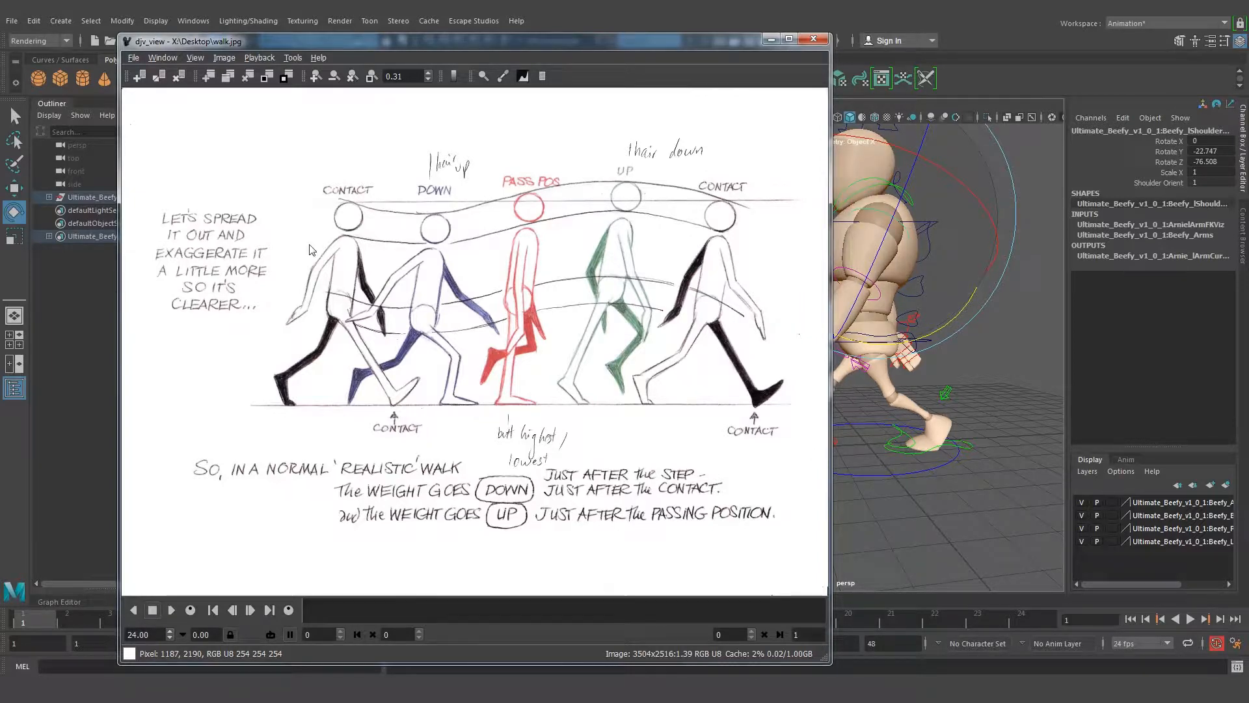
pyautogui.click(773, 40)
pyautogui.keyDown('alt'); pyautogui.moveTo(669, 300); pyautogui.dragTo(836, 315); pyautogui.keyUp('alt')
pyautogui.keyDown('alt'); pyautogui.moveTo(836, 316); pyautogui.dragTo(748, 313, button='right'); pyautogui.keyUp('alt')
pyautogui.moveTo(748, 312)
pyautogui.keyDown('alt'); pyautogui.mouseDown()
pyautogui.moveTo(837, 305)
pyautogui.moveTo(747, 302)
pyautogui.mouseUp(); pyautogui.keyUp('alt')
pyautogui.click(719, 169)
pyautogui.keyDown('alt'); pyautogui.moveTo(846, 299); pyautogui.dragTo(790, 313); pyautogui.keyUp('alt')
pyautogui.keyDown('alt'); pyautogui.moveTo(791, 316); pyautogui.dragTo(930, 333, button='right'); pyautogui.keyUp('alt')
pyautogui.keyDown('alt'); pyautogui.moveTo(810, 347); pyautogui.dragTo(904, 345); pyautogui.keyUp('alt')
pyautogui.keyDown('alt'); pyautogui.moveTo(730, 342); pyautogui.dragTo(788, 340, button='right'); pyautogui.keyUp('alt')
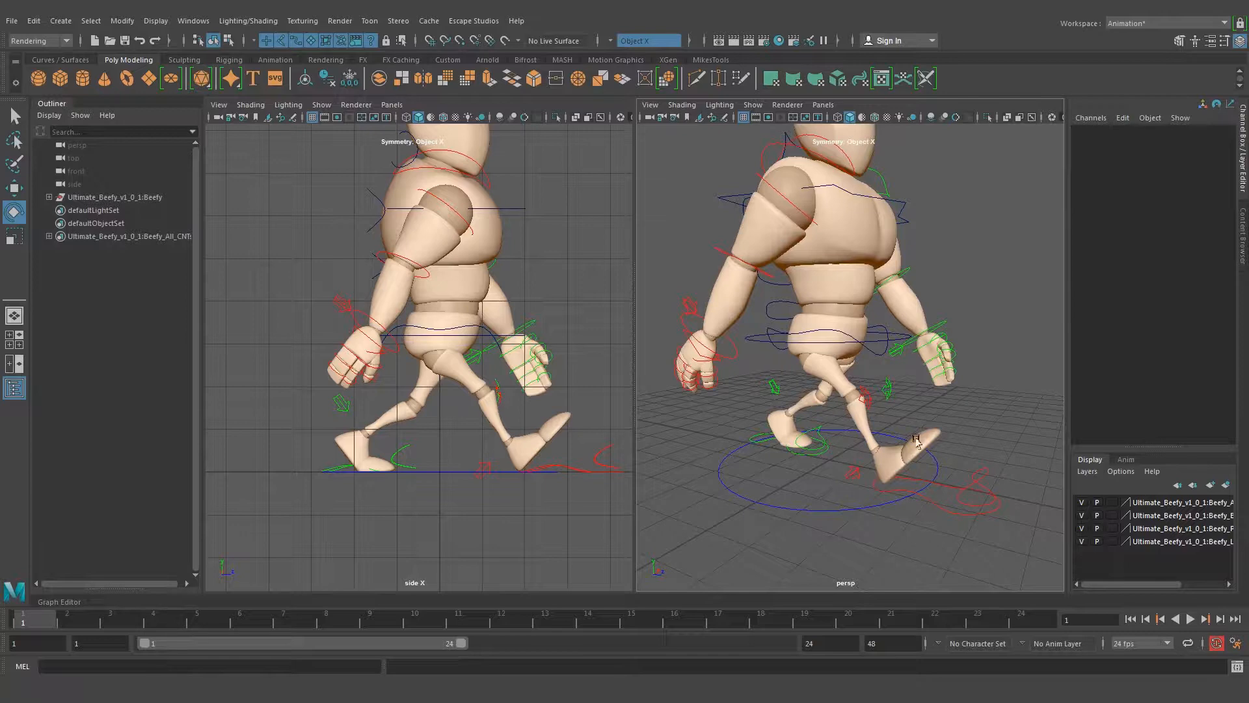
pyautogui.click(932, 508)
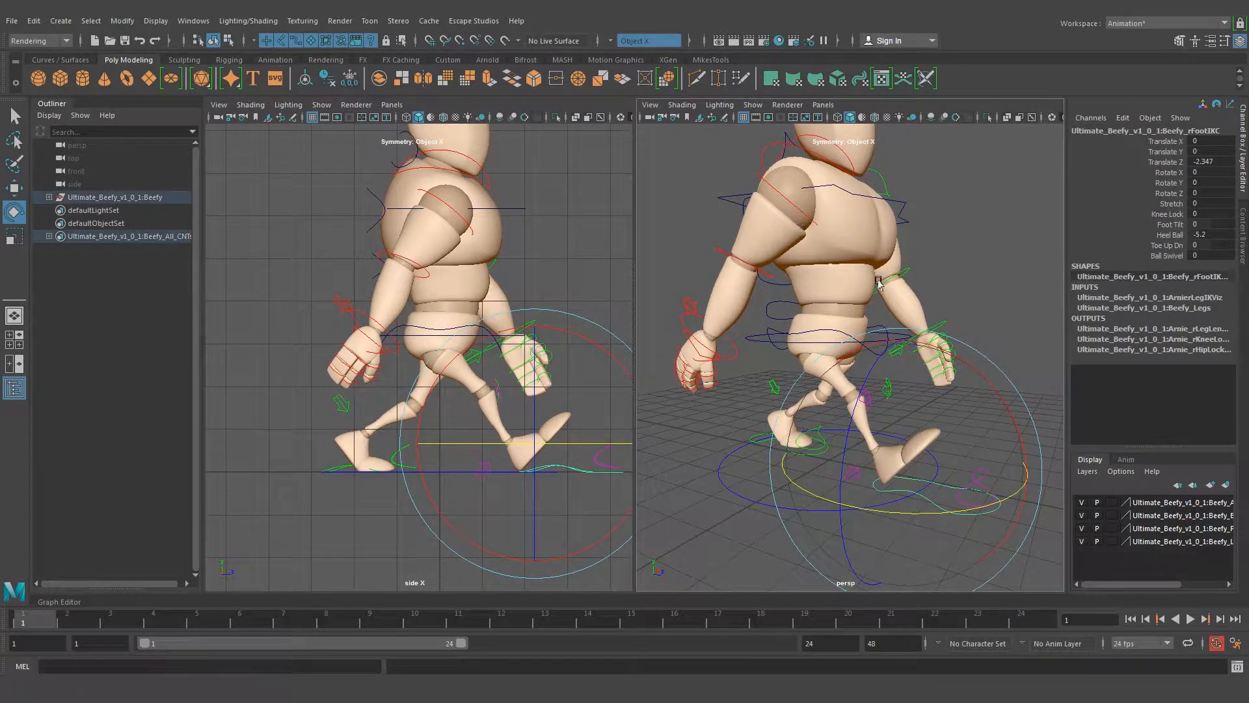
pyautogui.click(909, 252)
# Bend the left elbow to -16.437 in Rotate Y and clear the selection
pyautogui.keyDown('alt'); pyautogui.moveTo(856, 297); pyautogui.dragTo(714, 297); pyautogui.keyUp('alt')
pyautogui.moveTo(870, 226)
pyautogui.keyDown('alt'); pyautogui.mouseDown()
pyautogui.moveTo(846, 228)
pyautogui.moveTo(869, 229)
pyautogui.mouseUp(); pyautogui.keyUp('alt')
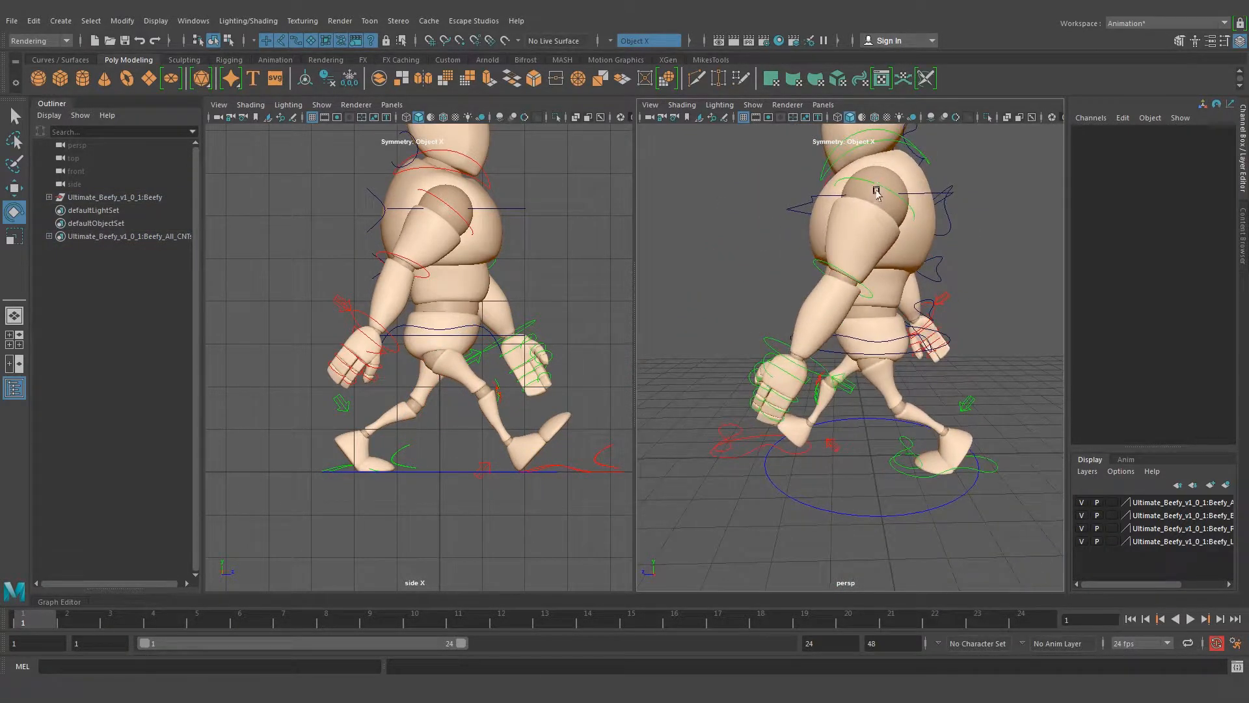
pyautogui.click(878, 192)
pyautogui.click(963, 350)
pyautogui.click(919, 363)
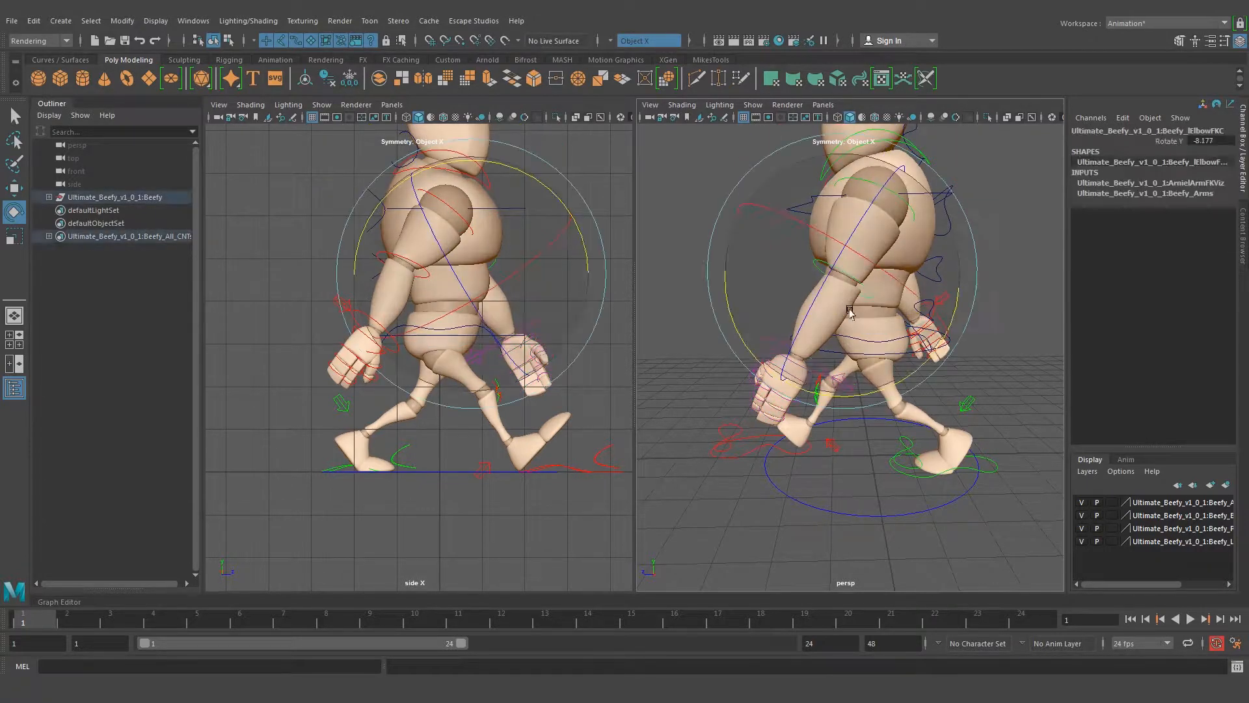
pyautogui.moveTo(919, 363); pyautogui.dragTo(905, 367)
pyautogui.click(998, 322)
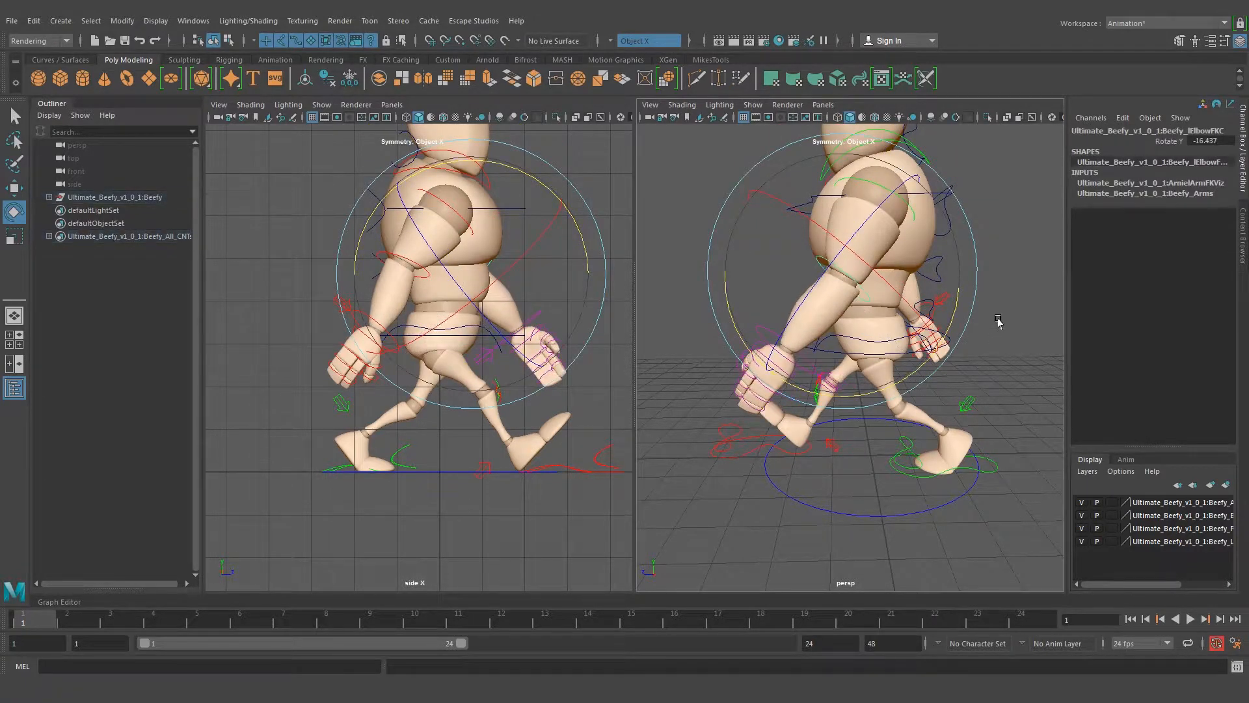
# Check the left arm against walk.jpg, rotate the left wrist to 1.359, 18.126, -3.68 in X, Y, Z, and clear the selection
pyautogui.click(320, 637)
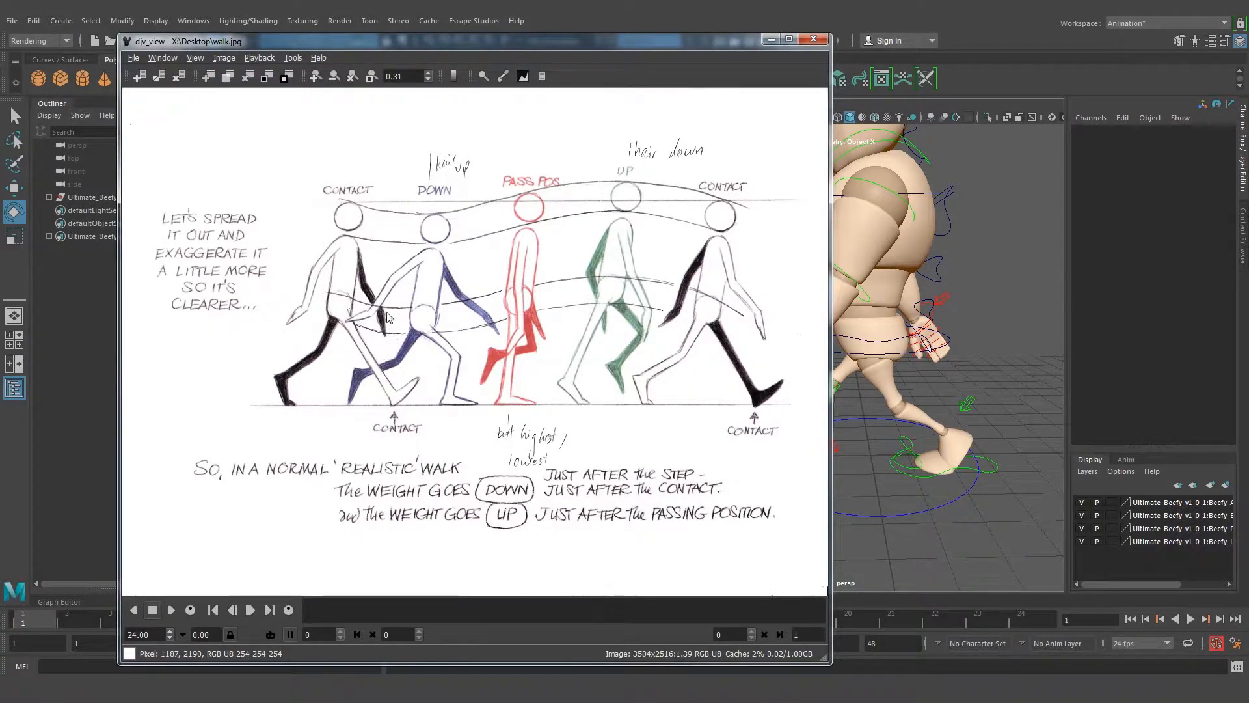
pyautogui.click(771, 39)
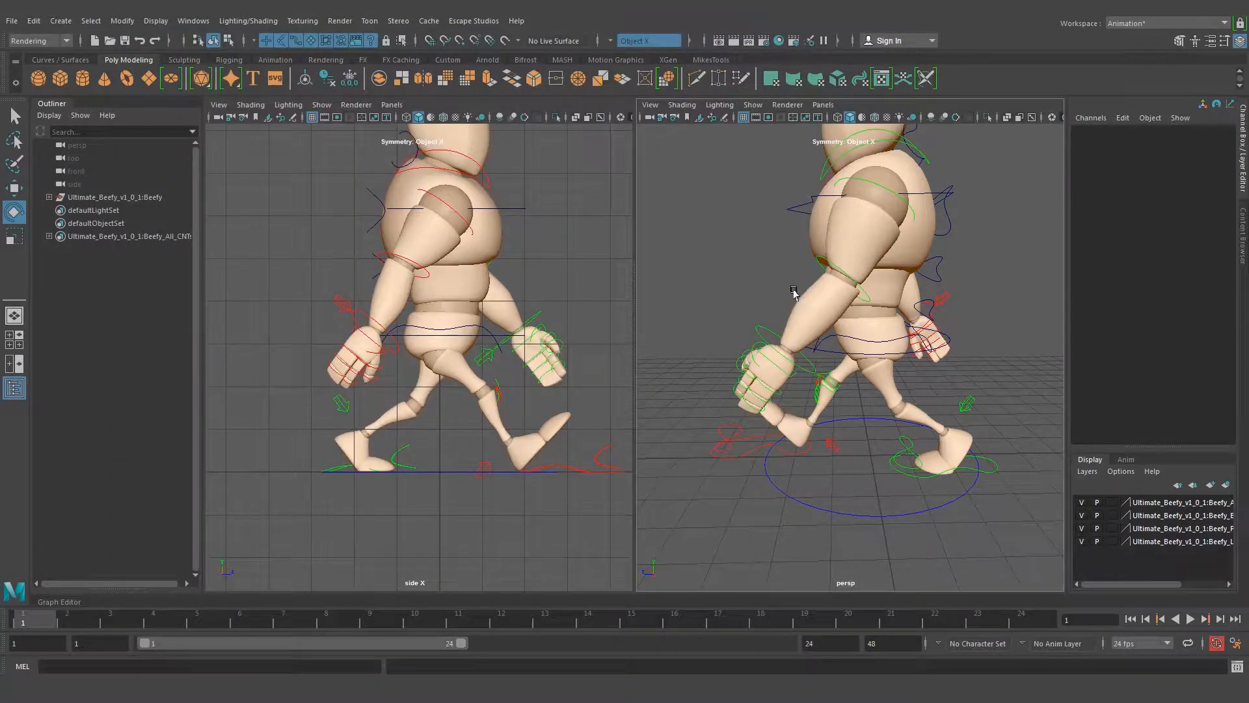
pyautogui.click(836, 264)
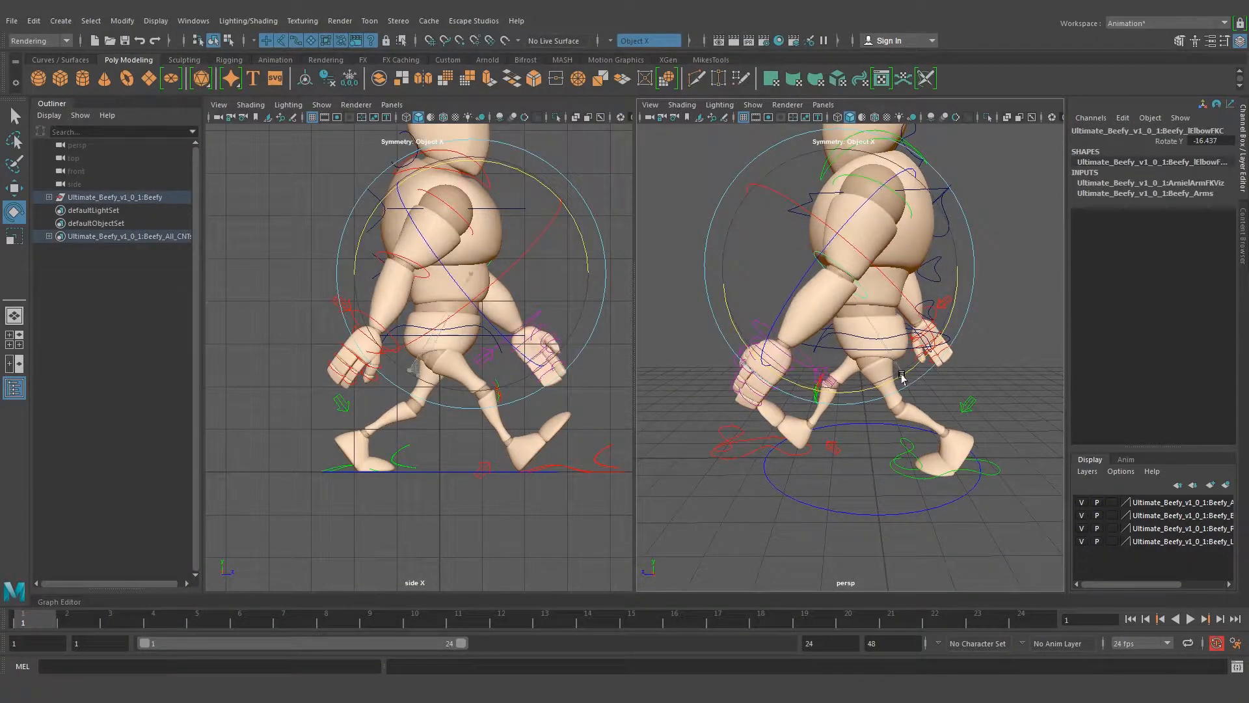
pyautogui.click(671, 307)
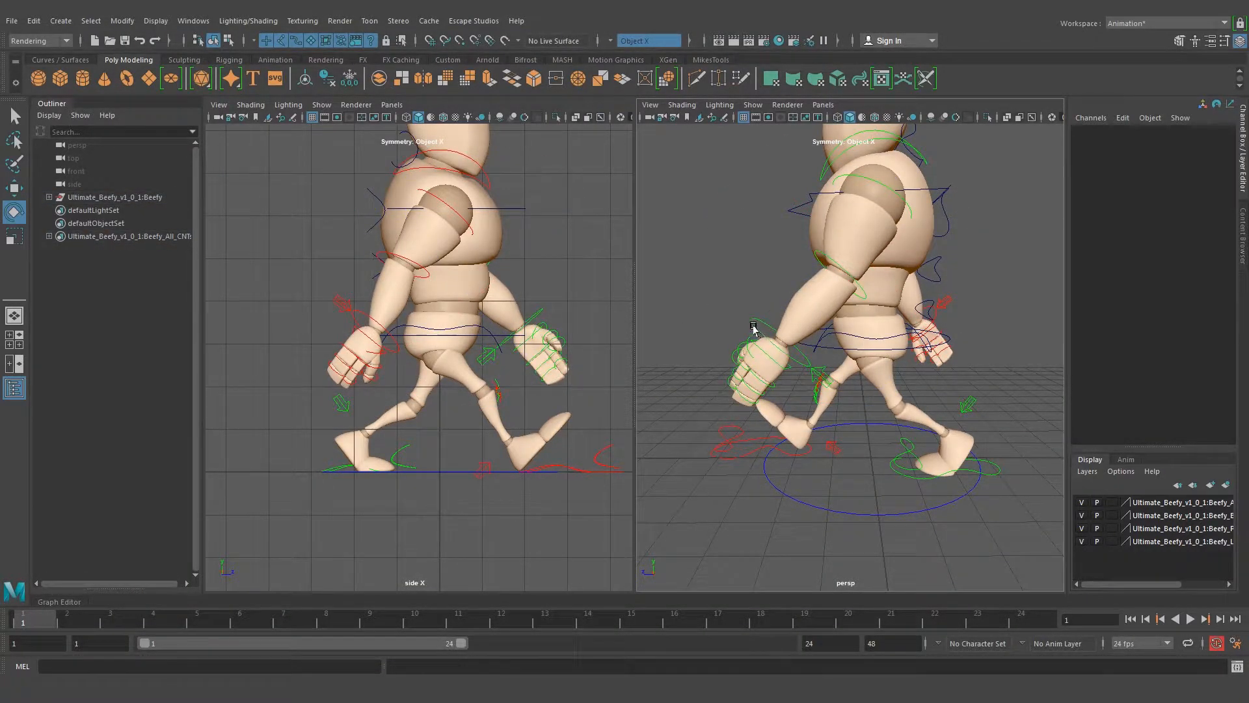
pyautogui.click(757, 329)
pyautogui.moveTo(890, 379); pyautogui.dragTo(889, 344)
pyautogui.keyDown('alt'); pyautogui.moveTo(773, 416); pyautogui.dragTo(970, 414); pyautogui.keyUp('alt')
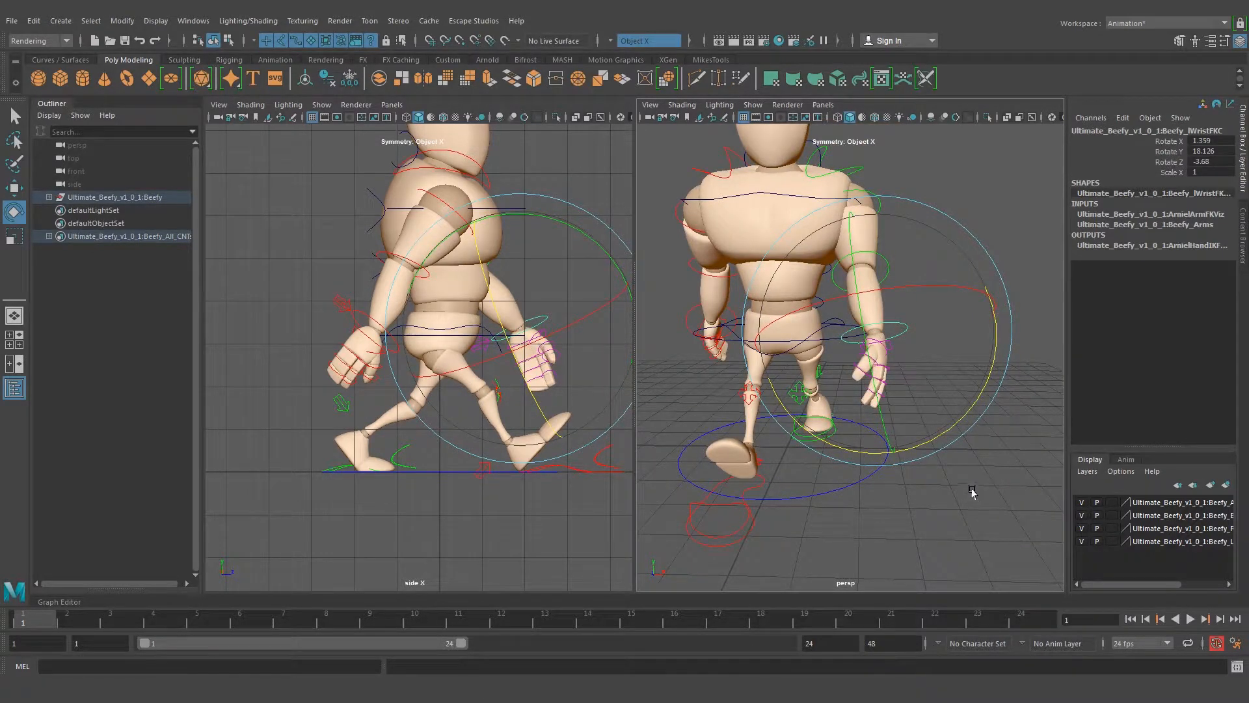
pyautogui.press('q')
pyautogui.click(937, 360)
# Compare the full-body contact pose with walk.jpg, viewing the character from the front and the side
pyautogui.keyDown('alt'); pyautogui.moveTo(954, 336); pyautogui.dragTo(753, 384, button='right'); pyautogui.keyUp('alt')
pyautogui.moveTo(753, 384)
pyautogui.keyDown('alt'); pyautogui.mouseDown()
pyautogui.moveTo(805, 398)
pyautogui.moveTo(935, 392)
pyautogui.moveTo(716, 395)
pyautogui.moveTo(777, 389)
pyautogui.mouseUp(); pyautogui.keyUp('alt')
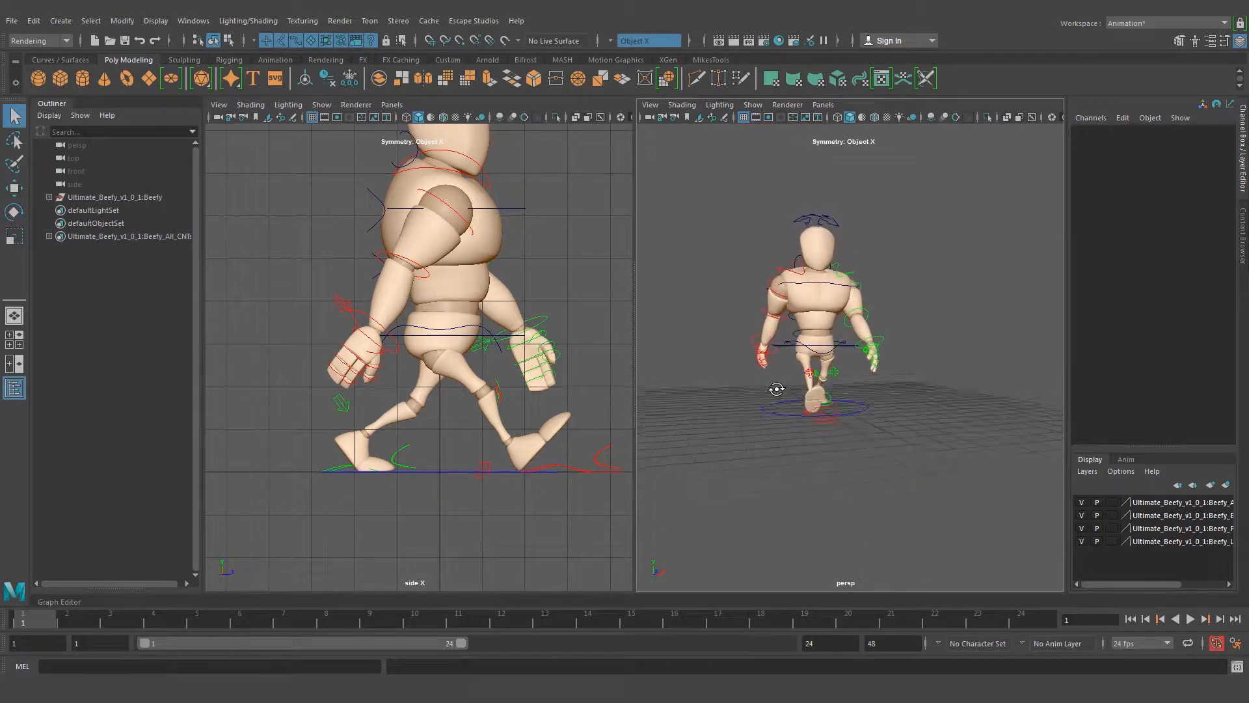
pyautogui.keyDown('alt'); pyautogui.moveTo(551, 206); pyautogui.dragTo(424, 246, button='right'); pyautogui.keyUp('alt')
pyautogui.keyDown('alt'); pyautogui.moveTo(426, 243); pyautogui.dragTo(429, 268, button='middle'); pyautogui.keyUp('alt')
pyautogui.moveTo(341, 690)
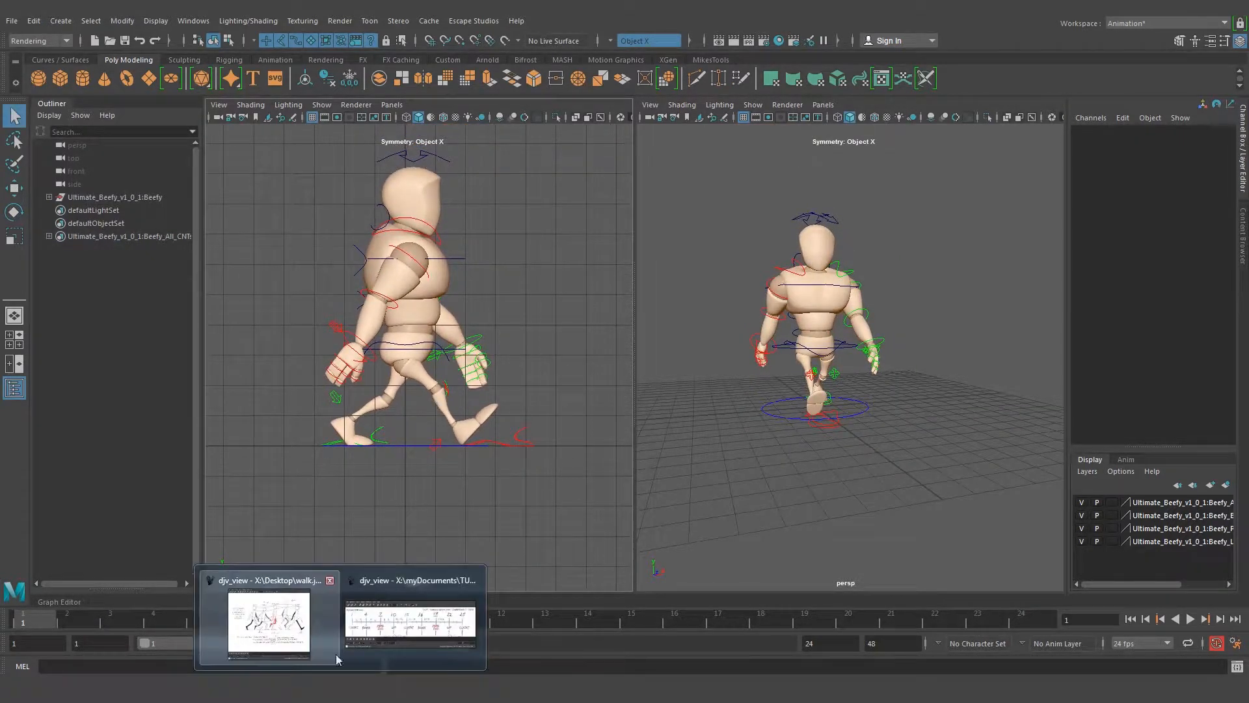
pyautogui.click(286, 625)
pyautogui.moveTo(401, 39)
pyautogui.mouseDown()
pyautogui.moveTo(792, 18)
pyautogui.moveTo(395, 17)
pyautogui.mouseUp()
pyautogui.click(801, 17)
pyautogui.keyDown('alt'); pyautogui.moveTo(818, 298); pyautogui.dragTo(744, 340); pyautogui.keyUp('alt')
pyautogui.keyDown('alt'); pyautogui.moveTo(744, 340); pyautogui.dragTo(910, 337, button='right'); pyautogui.keyUp('alt')
pyautogui.keyDown('alt'); pyautogui.moveTo(808, 381); pyautogui.dragTo(845, 362); pyautogui.keyUp('alt')
# Examine the main hip and shoulder controls, viewing the pose from the front and three-quarter angles
pyautogui.click(838, 335)
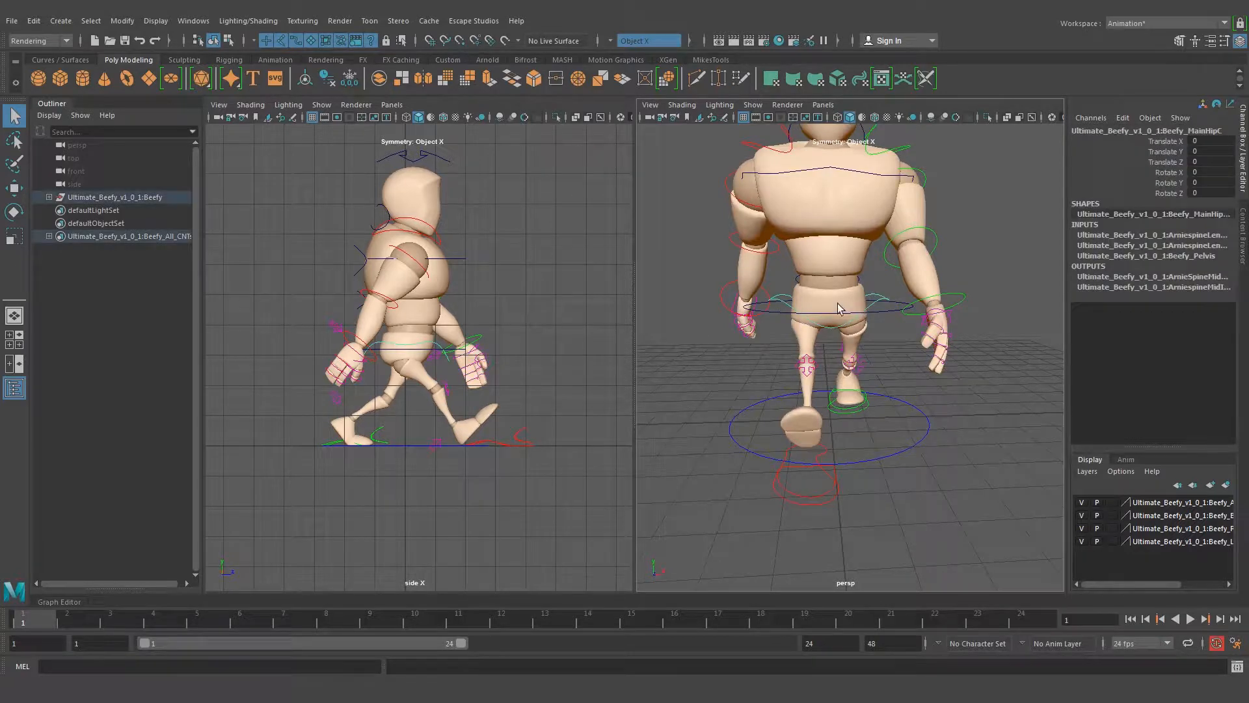
pyautogui.click(845, 313)
pyautogui.keyDown('shift'); pyautogui.click(856, 171); pyautogui.keyUp('shift')
pyautogui.keyDown('alt'); pyautogui.moveTo(915, 135); pyautogui.dragTo(861, 313); pyautogui.keyUp('alt')
pyautogui.click(1001, 293)
pyautogui.keyDown('alt'); pyautogui.moveTo(1000, 293); pyautogui.dragTo(852, 330); pyautogui.keyUp('alt')
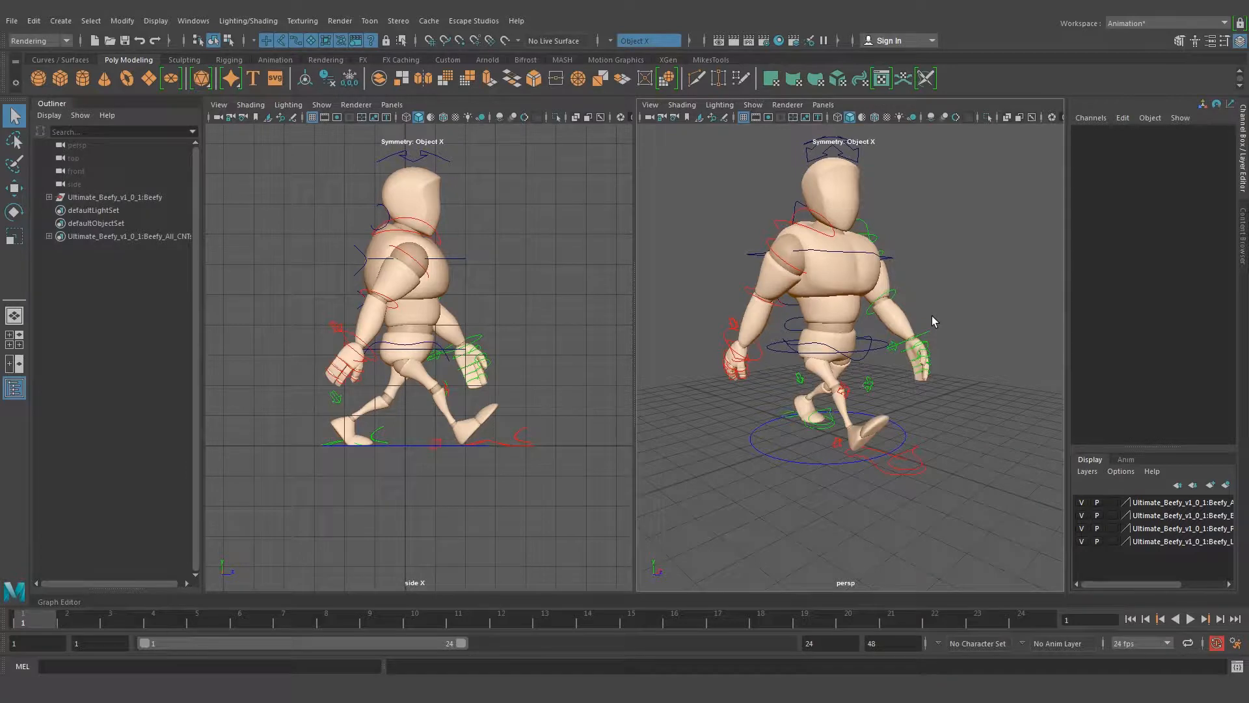
pyautogui.keyDown('alt'); pyautogui.moveTo(932, 315); pyautogui.dragTo(773, 331); pyautogui.keyUp('alt')
pyautogui.keyDown('alt'); pyautogui.moveTo(773, 331); pyautogui.dragTo(853, 341, button='right'); pyautogui.keyUp('alt')
pyautogui.keyDown('alt'); pyautogui.moveTo(853, 341); pyautogui.dragTo(861, 339); pyautogui.keyUp('alt')
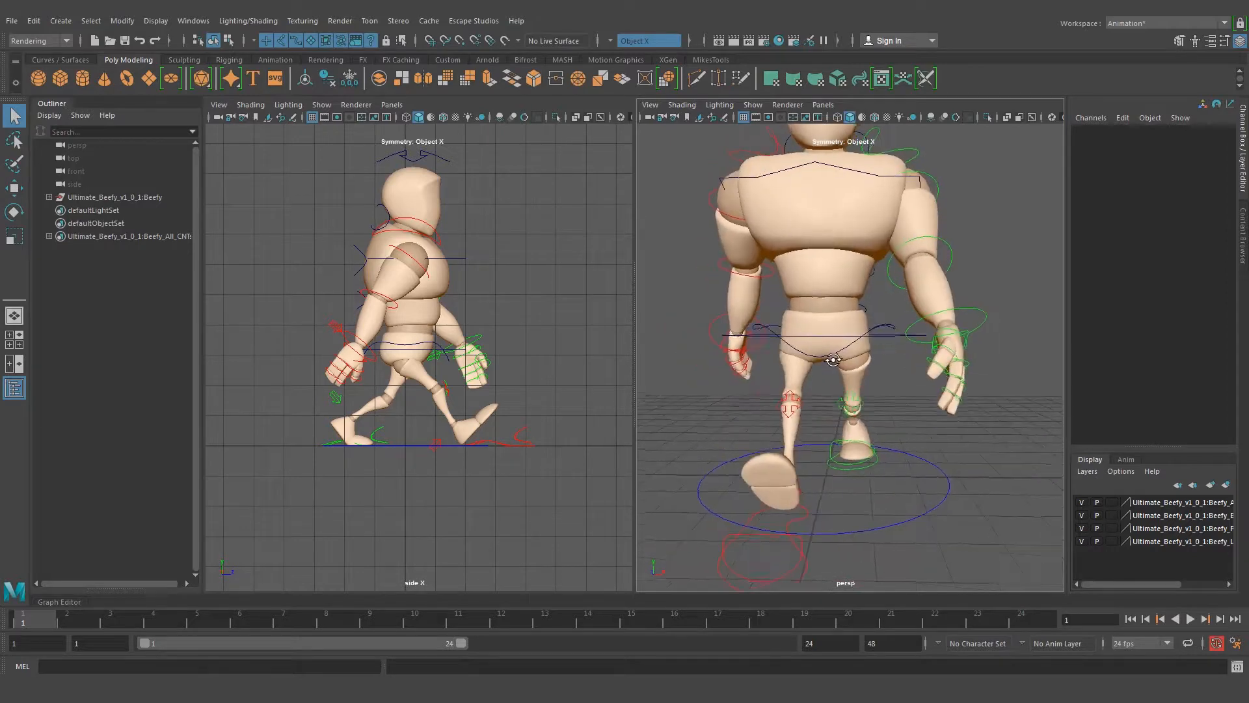
pyautogui.keyDown('alt'); pyautogui.moveTo(827, 342); pyautogui.dragTo(871, 363, button='right'); pyautogui.keyUp('alt')
pyautogui.keyDown('alt'); pyautogui.moveTo(867, 357); pyautogui.dragTo(880, 364); pyautogui.keyUp('alt')
pyautogui.keyDown('alt'); pyautogui.moveTo(846, 304); pyautogui.dragTo(861, 287, button='middle'); pyautogui.keyUp('alt')
pyautogui.keyDown('alt'); pyautogui.moveTo(861, 287); pyautogui.dragTo(847, 283); pyautogui.keyUp('alt')
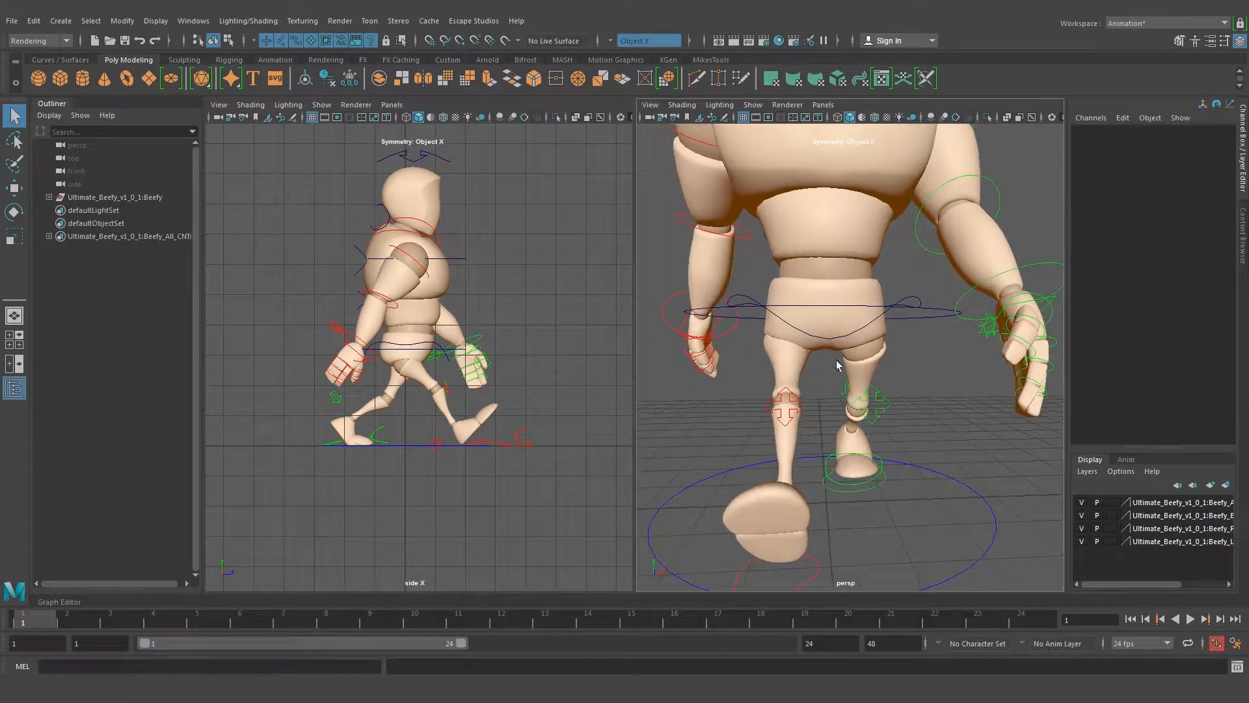
# Twist the main hip control about its vertical axis to bring the right hip forward with the leading leg
pyautogui.click(835, 336)
pyautogui.keyDown('alt'); pyautogui.moveTo(844, 374); pyautogui.dragTo(825, 376); pyautogui.keyUp('alt')
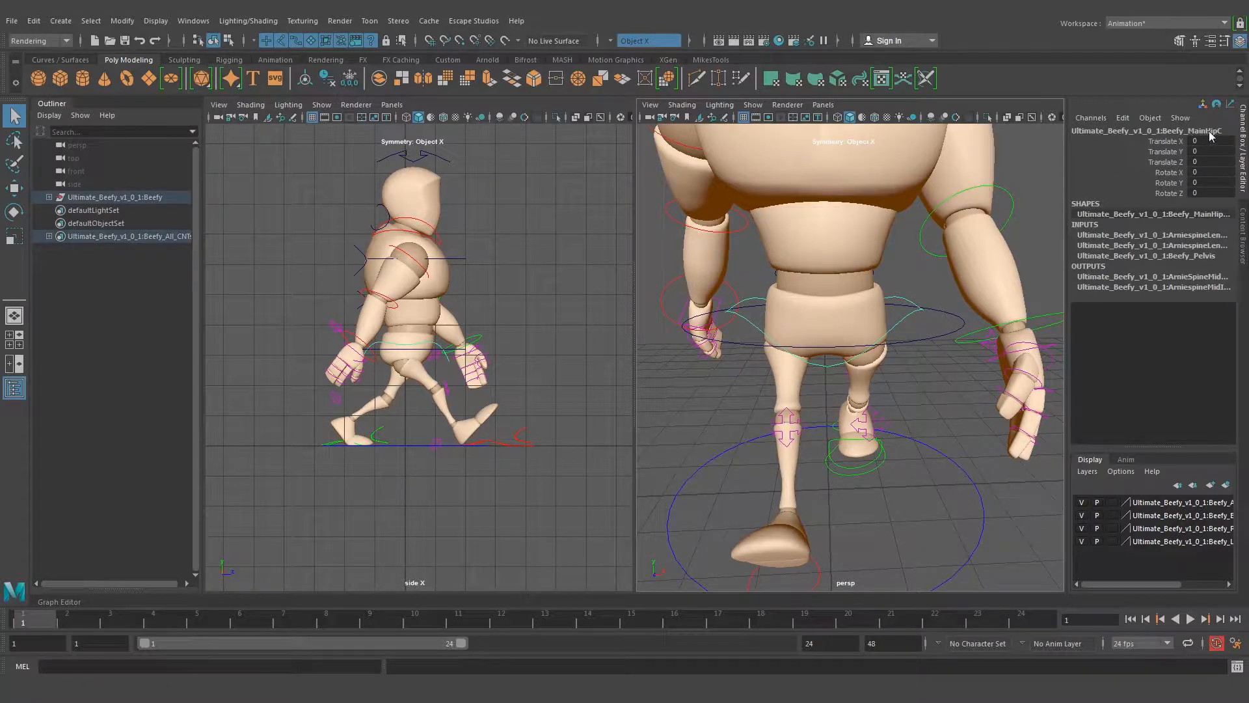
pyautogui.keyDown('alt'); pyautogui.moveTo(886, 349); pyautogui.dragTo(890, 337); pyautogui.keyUp('alt')
pyautogui.press('e')
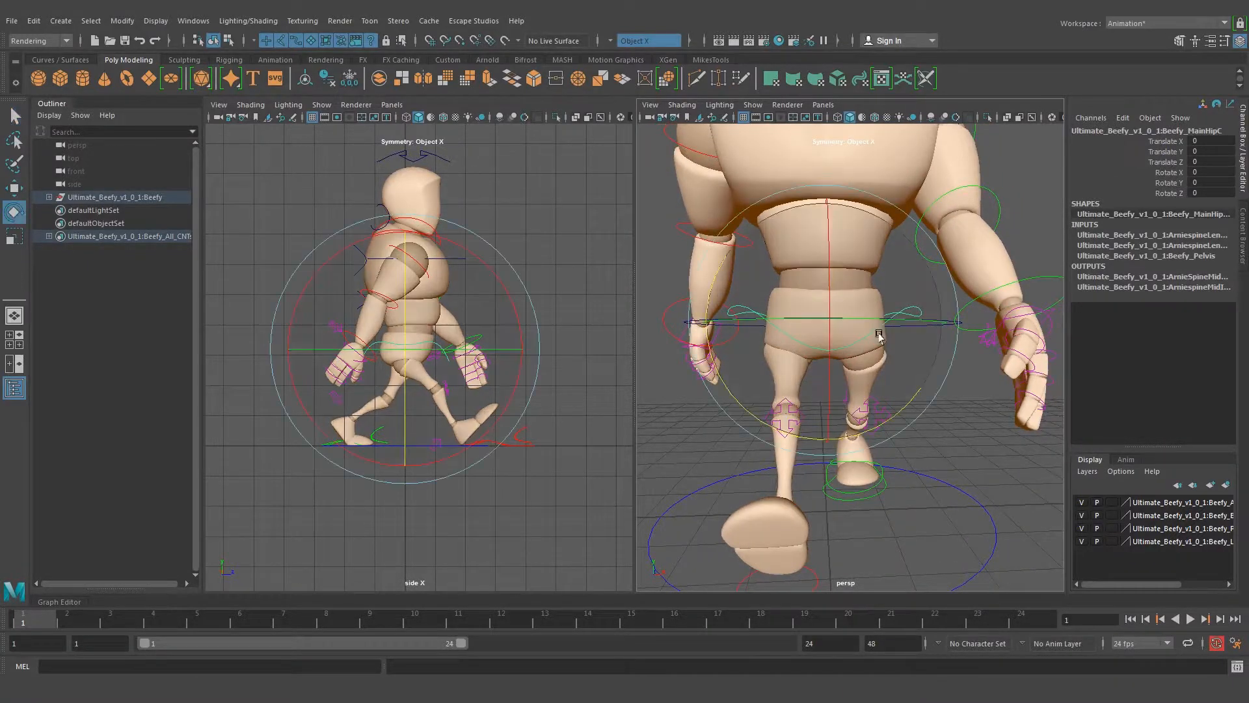
pyautogui.moveTo(709, 358); pyautogui.dragTo(833, 373)
pyautogui.moveTo(839, 323)
pyautogui.mouseDown()
pyautogui.moveTo(851, 316)
pyautogui.moveTo(843, 327)
pyautogui.mouseUp()
pyautogui.click(979, 433)
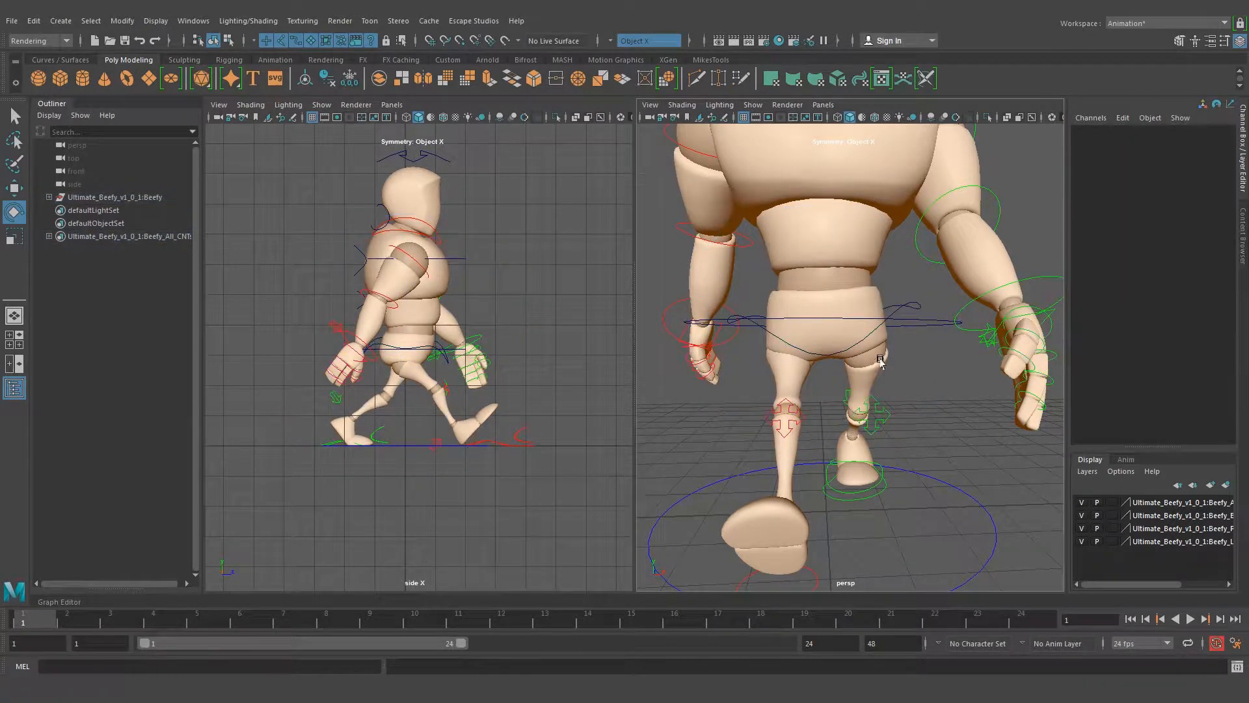
# Select the body's root control and examine how the torso, hips and shoulders line up from the front
pyautogui.click(918, 325)
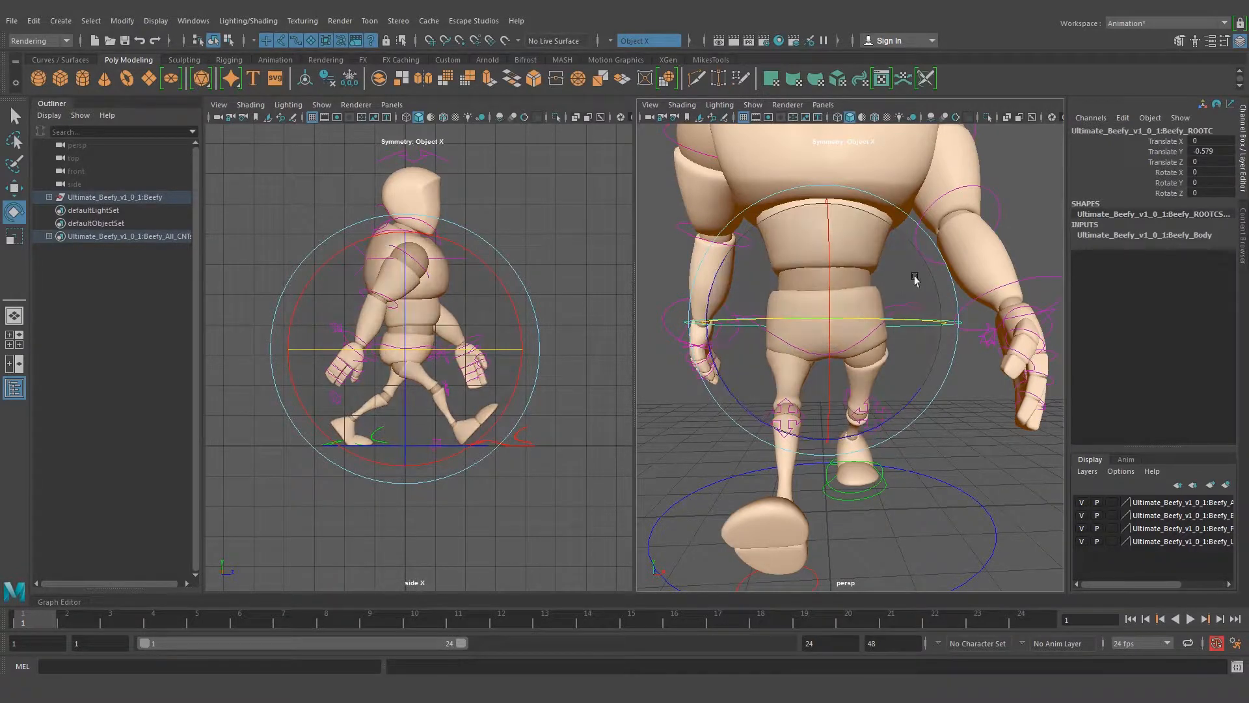
pyautogui.keyDown('alt'); pyautogui.moveTo(948, 265); pyautogui.dragTo(909, 268, button='right'); pyautogui.keyUp('alt')
pyautogui.keyDown('alt'); pyautogui.moveTo(899, 218); pyautogui.dragTo(898, 254, button='middle'); pyautogui.keyUp('alt')
pyautogui.keyDown('alt'); pyautogui.moveTo(913, 255); pyautogui.dragTo(912, 259); pyautogui.keyUp('alt')
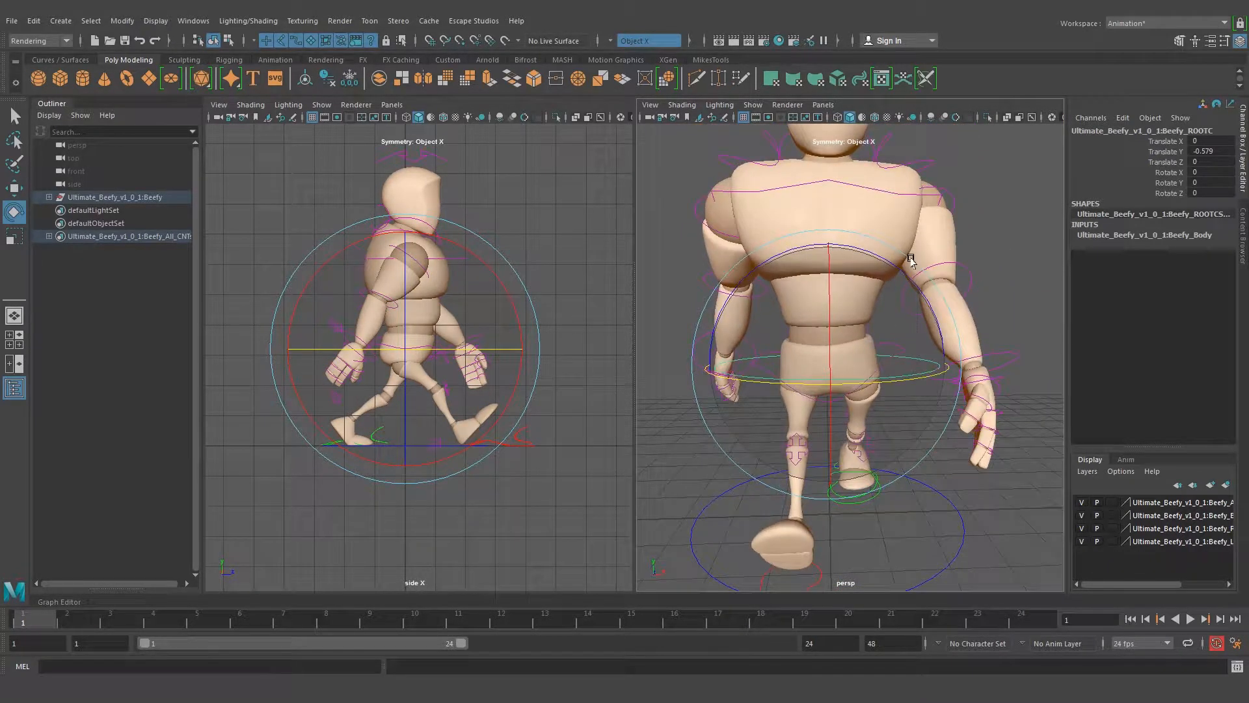
pyautogui.keyDown('alt'); pyautogui.moveTo(912, 259); pyautogui.dragTo(903, 230, button='right'); pyautogui.keyUp('alt')
pyautogui.keyDown('alt'); pyautogui.moveTo(903, 231); pyautogui.dragTo(889, 242, button='middle'); pyautogui.keyUp('alt')
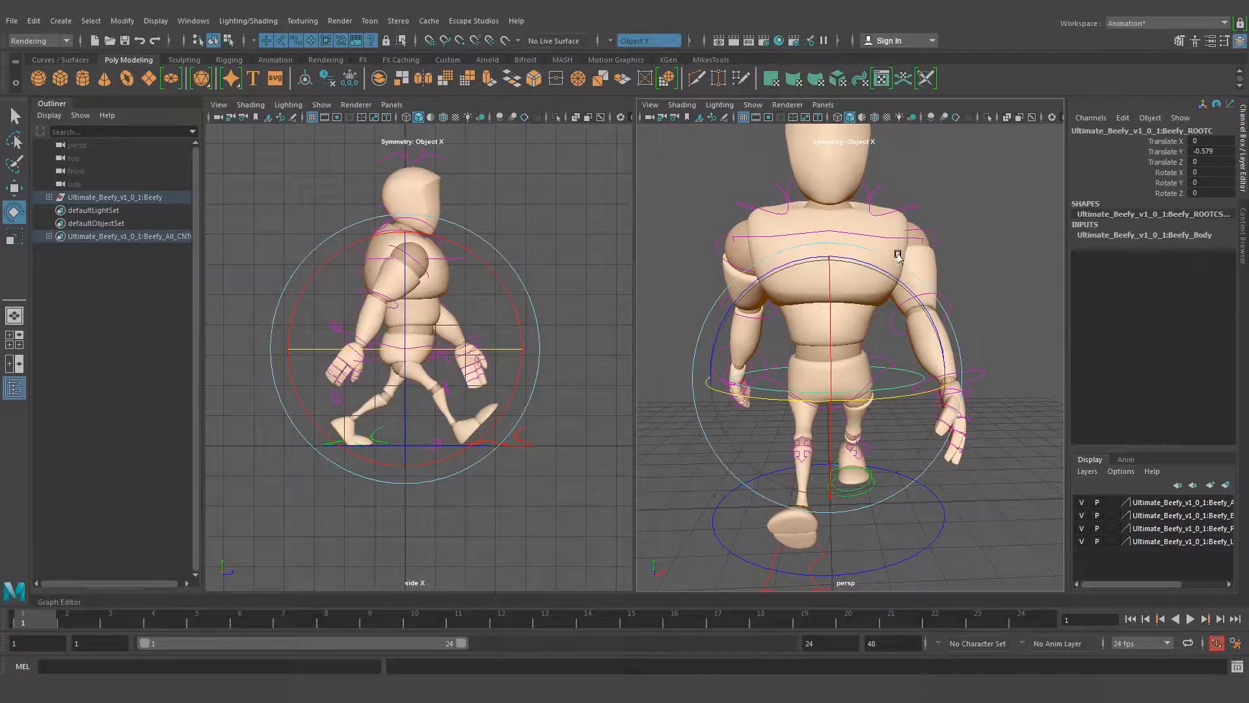
pyautogui.keyDown('alt'); pyautogui.moveTo(941, 325); pyautogui.dragTo(934, 301, button='right'); pyautogui.keyUp('alt')
pyautogui.keyDown('alt'); pyautogui.moveTo(781, 381); pyautogui.dragTo(851, 380, button='right'); pyautogui.keyUp('alt')
pyautogui.keyDown('alt'); pyautogui.moveTo(850, 377); pyautogui.dragTo(864, 338, button='middle'); pyautogui.keyUp('alt')
pyautogui.moveTo(849, 362)
pyautogui.keyDown('alt'); pyautogui.mouseDown()
pyautogui.moveTo(835, 346)
pyautogui.moveTo(868, 358)
pyautogui.mouseUp(); pyautogui.keyUp('alt')
pyautogui.keyDown('alt'); pyautogui.moveTo(951, 291); pyautogui.dragTo(879, 261, button='right'); pyautogui.keyUp('alt')
pyautogui.keyDown('alt'); pyautogui.moveTo(878, 261); pyautogui.dragTo(877, 285, button='middle'); pyautogui.keyUp('alt')
pyautogui.keyDown('alt'); pyautogui.moveTo(877, 285); pyautogui.dragTo(859, 352); pyautogui.keyUp('alt')
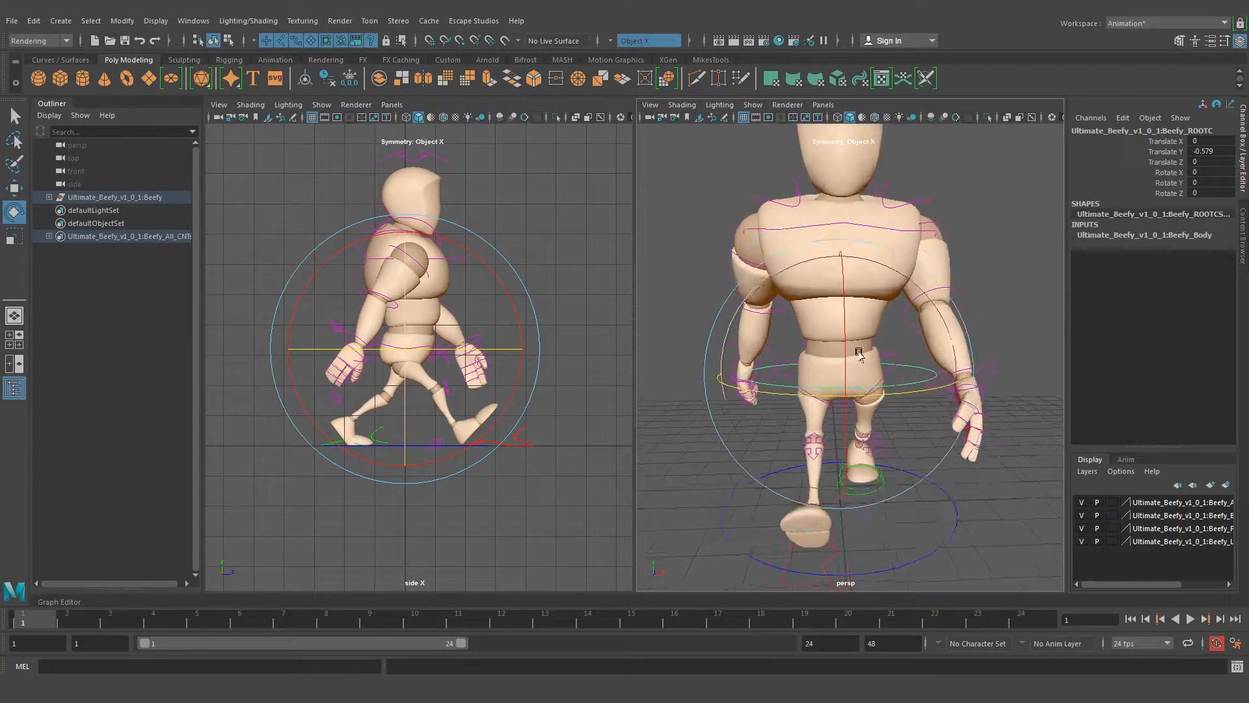
# Try tilting the body's root control sideways to 5.536 in Rotate Z
pyautogui.keyDown('alt'); pyautogui.moveTo(814, 367); pyautogui.dragTo(853, 382, button='right'); pyautogui.keyUp('alt')
pyautogui.keyDown('alt'); pyautogui.moveTo(853, 382); pyautogui.dragTo(850, 345, button='middle'); pyautogui.keyUp('alt')
pyautogui.keyDown('alt'); pyautogui.moveTo(850, 345); pyautogui.dragTo(833, 318); pyautogui.keyUp('alt')
pyautogui.keyDown('alt'); pyautogui.moveTo(834, 319); pyautogui.dragTo(842, 329, button='right'); pyautogui.keyUp('alt')
pyautogui.keyDown('alt'); pyautogui.moveTo(842, 330); pyautogui.dragTo(854, 305); pyautogui.keyUp('alt')
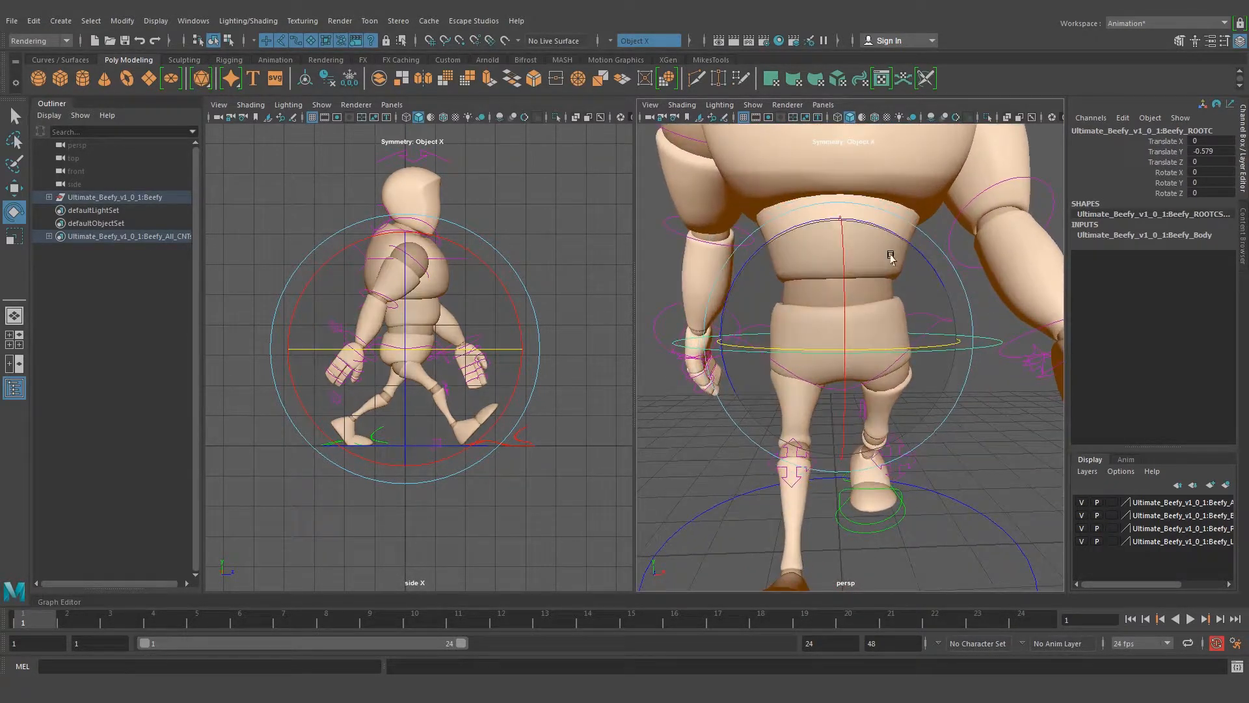
pyautogui.moveTo(874, 224); pyautogui.dragTo(862, 215)
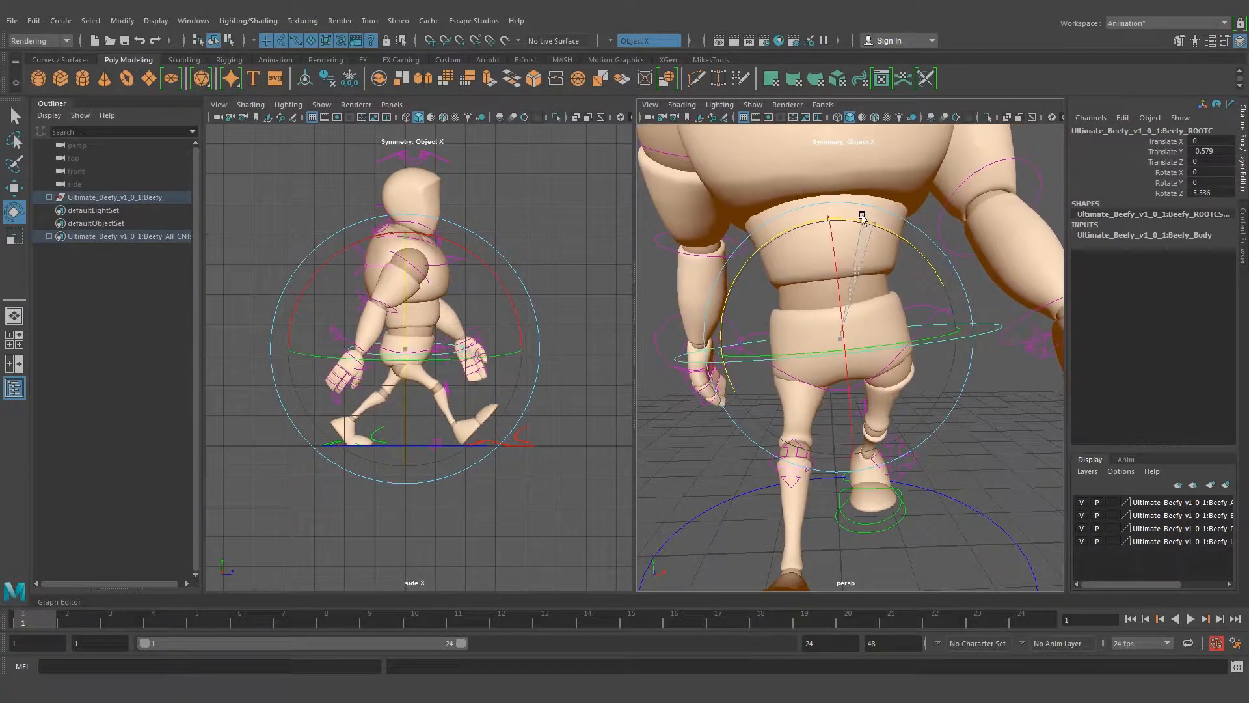
pyautogui.keyDown('alt'); pyautogui.moveTo(926, 248); pyautogui.dragTo(853, 201, button='right'); pyautogui.keyUp('alt')
# Try counter-tilting the shoulders by rotating the top spine control to -6.474 in Rotate Z
pyautogui.click(917, 232)
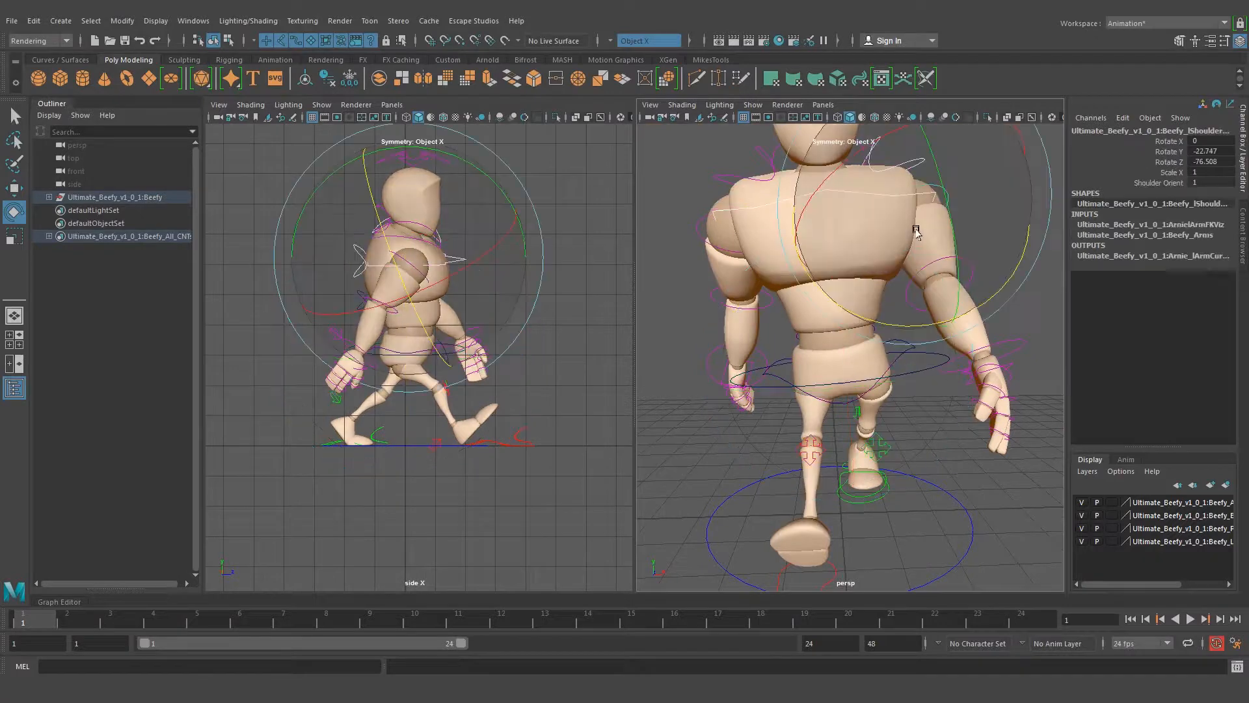
pyautogui.click(743, 210)
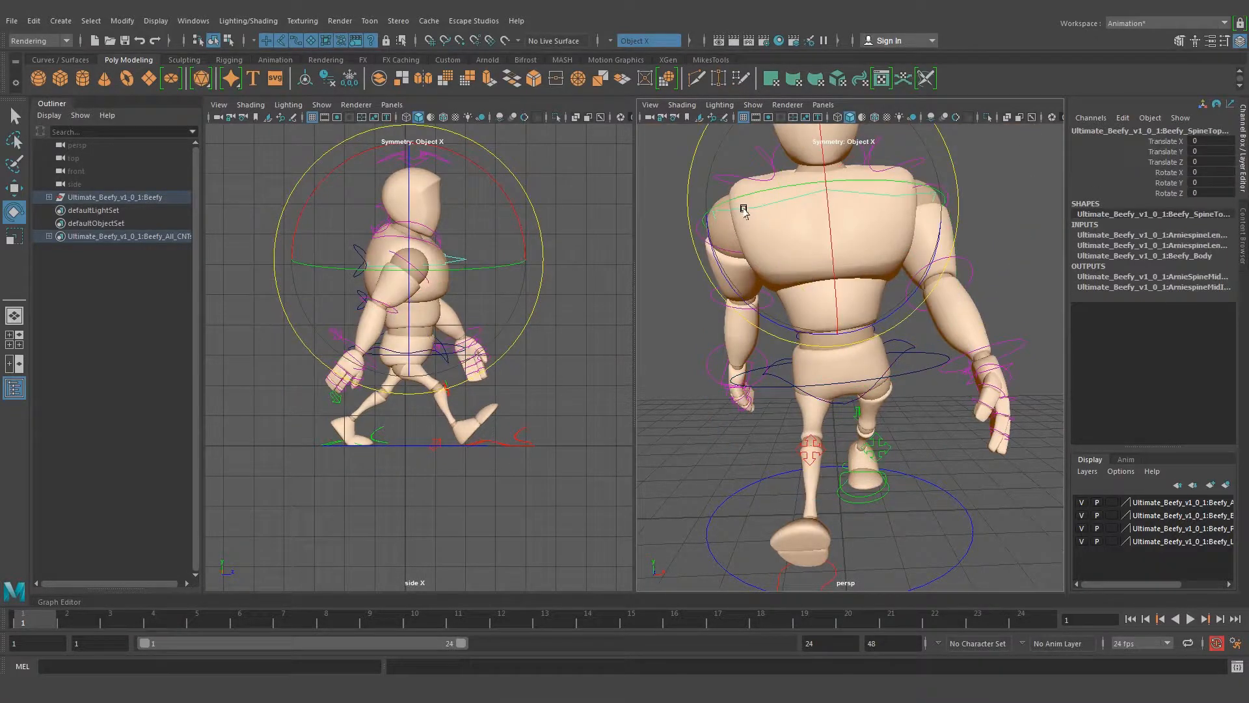
pyautogui.moveTo(928, 256); pyautogui.dragTo(925, 271)
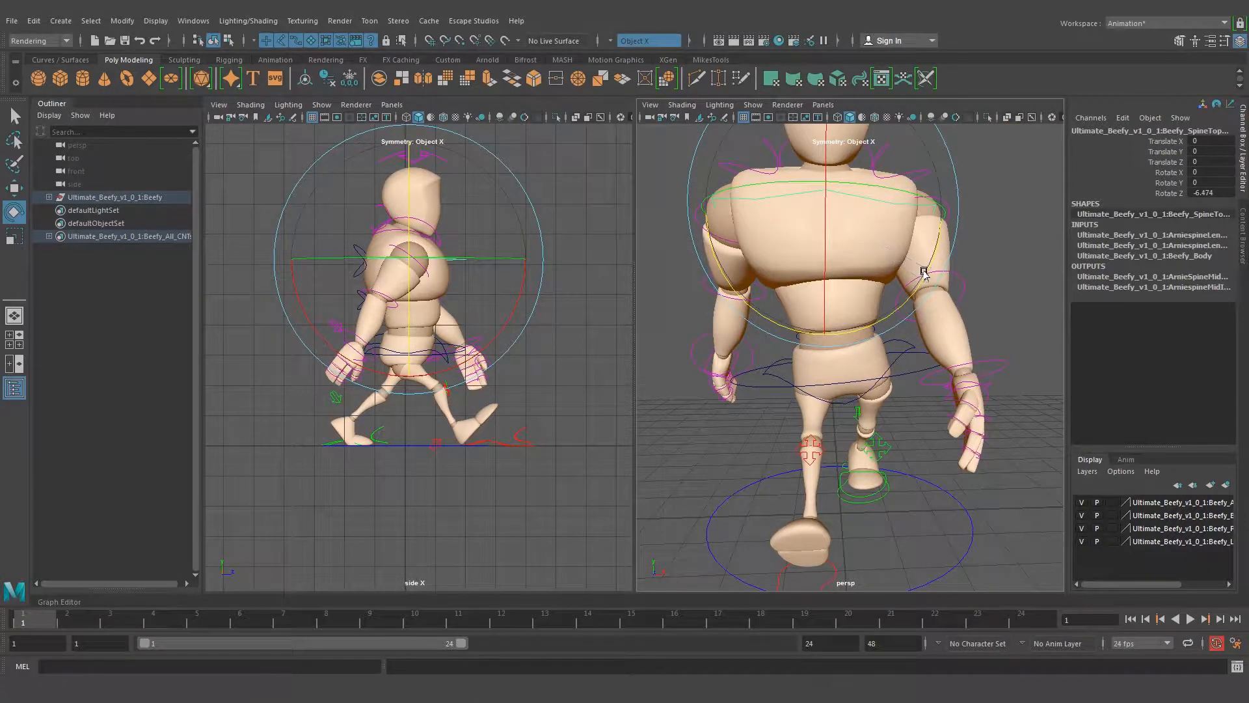
pyautogui.keyDown('alt'); pyautogui.moveTo(926, 272); pyautogui.dragTo(817, 287, button='right'); pyautogui.keyUp('alt')
pyautogui.keyDown('alt'); pyautogui.moveTo(818, 316); pyautogui.dragTo(903, 396); pyautogui.keyUp('alt')
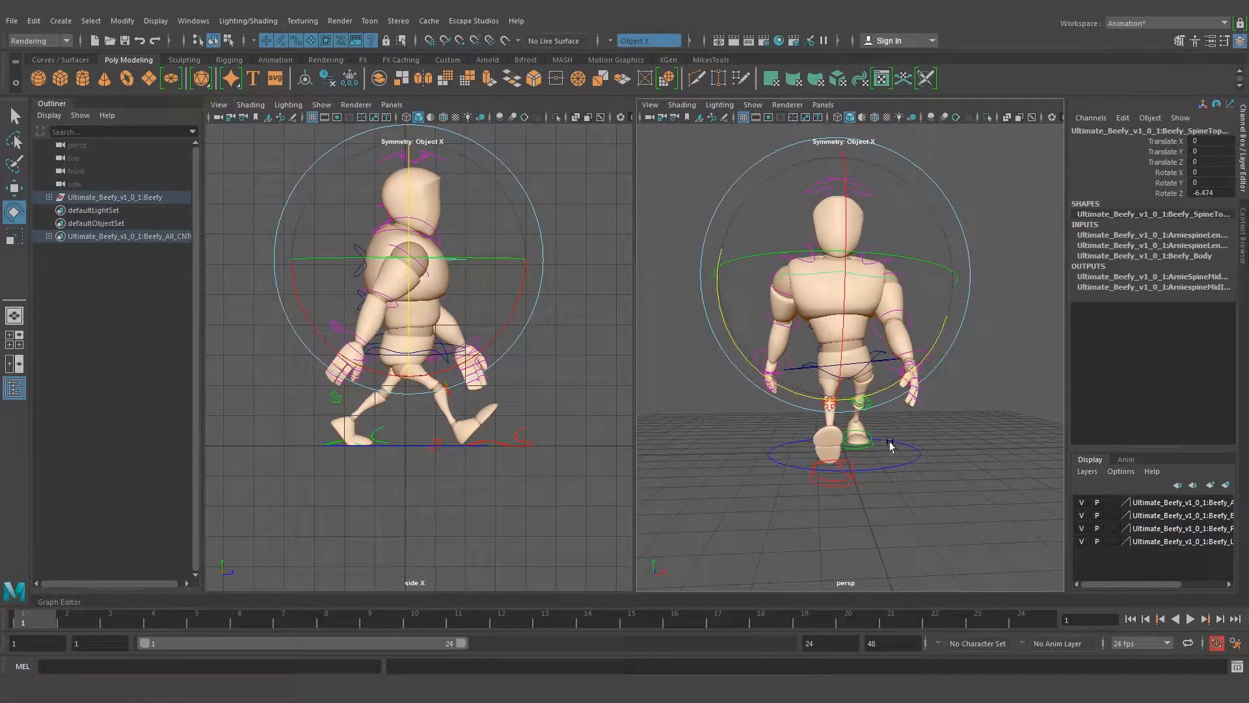
# Undo the top spine control's counter-tilt and the root control's sideways tilt, and clear the selection
pyautogui.scroll(4, 976, 423)
pyautogui.click(843, 376)
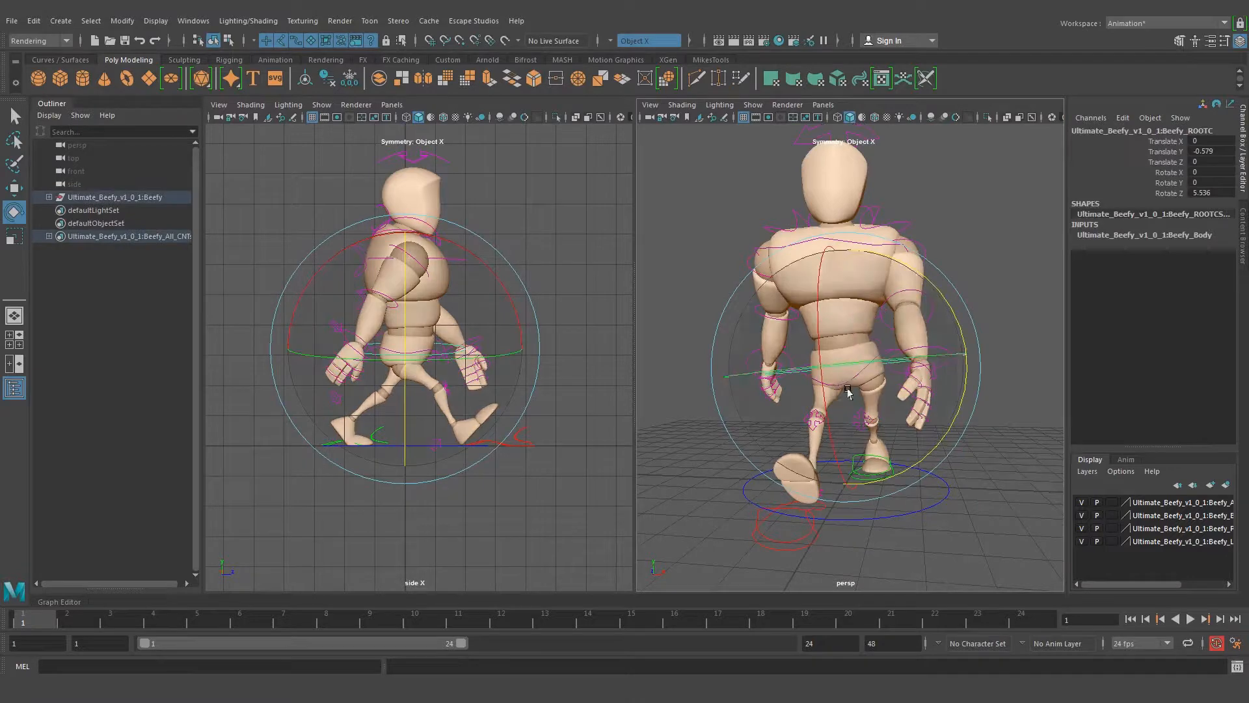
pyautogui.keyDown('alt'); pyautogui.moveTo(843, 376); pyautogui.dragTo(890, 422); pyautogui.keyUp('alt')
pyautogui.hotkey('ctrl', 'z')
pyautogui.hotkey('ctrl', 'z')
pyautogui.hotkey('ctrl', 'z')
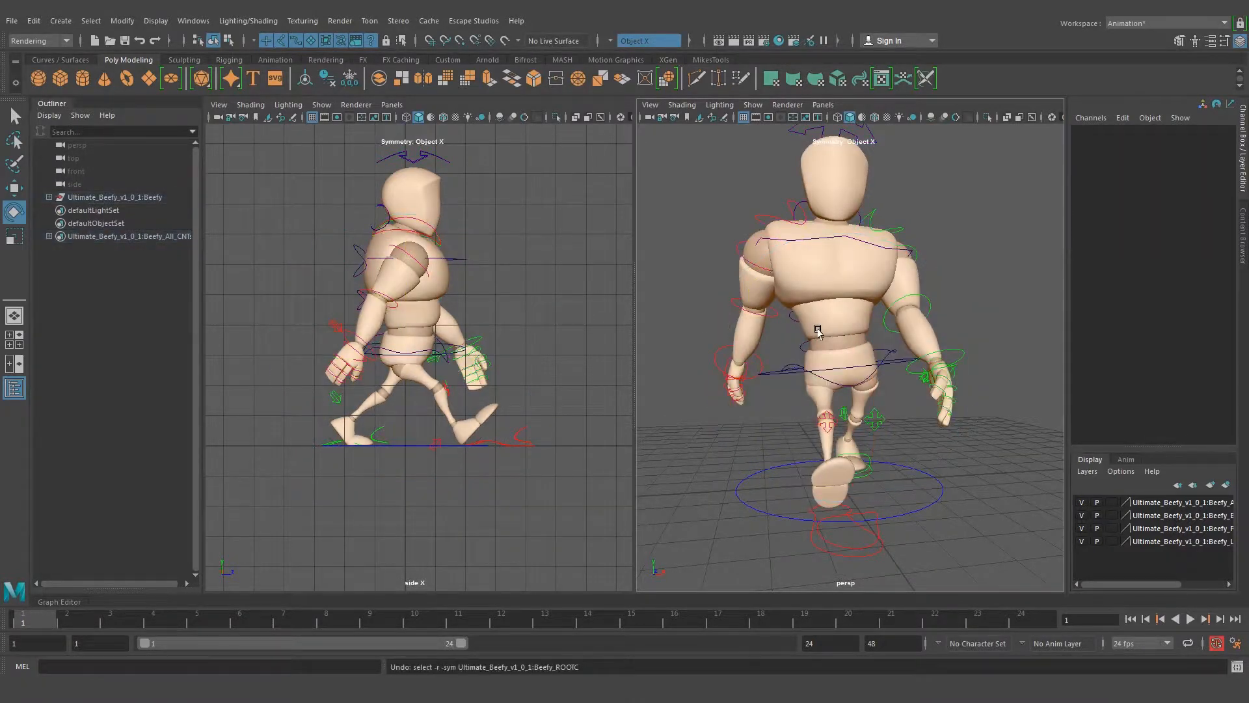
pyautogui.hotkey('ctrl', 'z')
pyautogui.hotkey('ctrl', 'z')
pyautogui.hotkey('ctrl', 'z')
pyautogui.hotkey('ctrl', 'z')
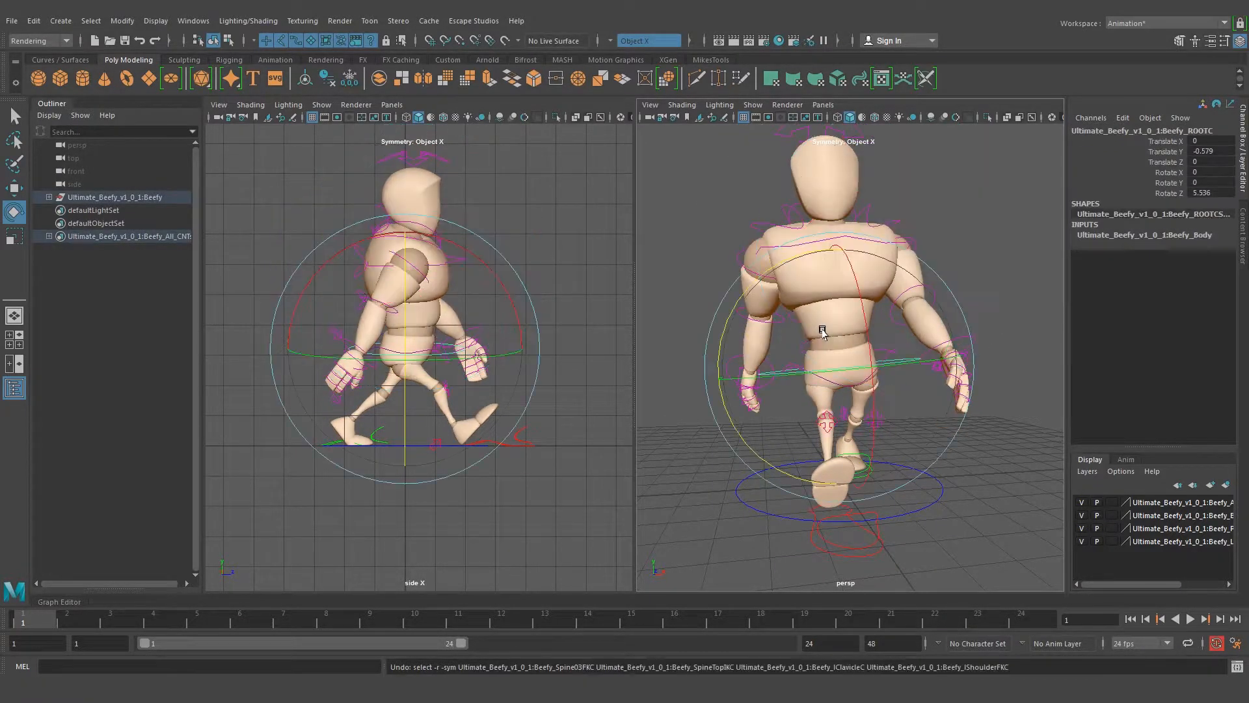
pyautogui.click(965, 292)
pyautogui.keyDown('alt'); pyautogui.moveTo(965, 292); pyautogui.dragTo(921, 297); pyautogui.keyUp('alt')
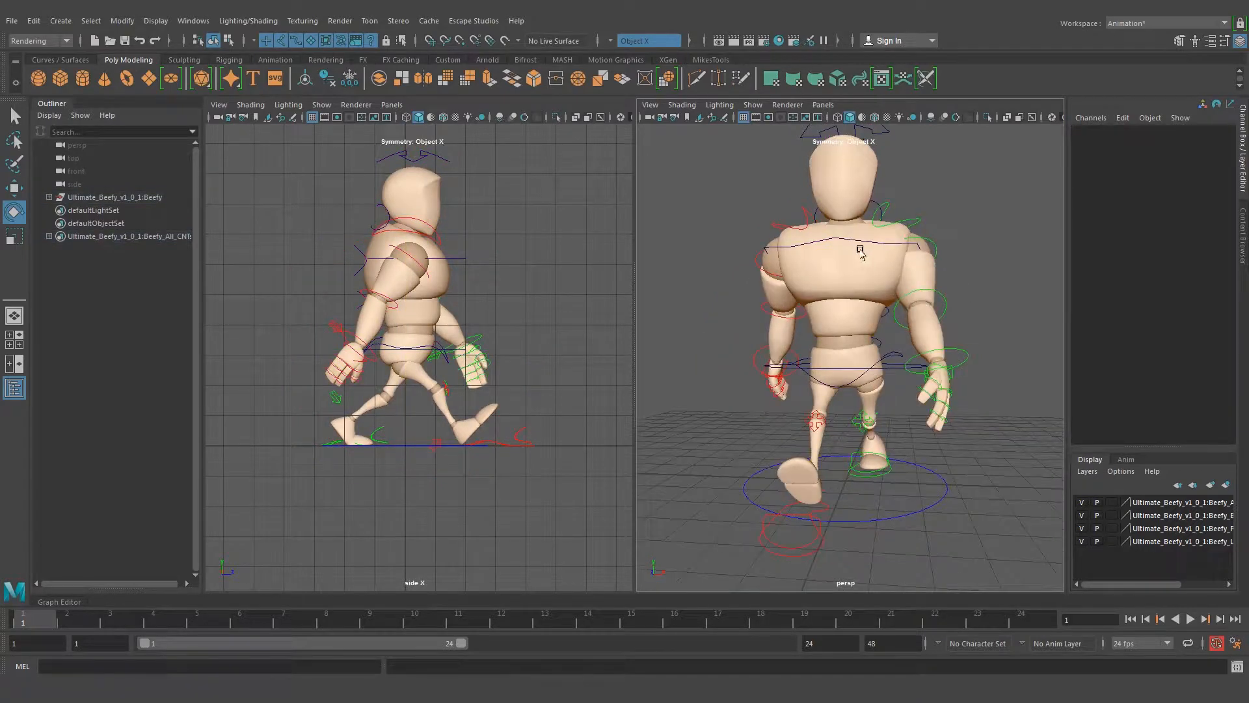
# Tilt the body's root control sideways to 1.873 in Rotate Z
pyautogui.click(842, 250)
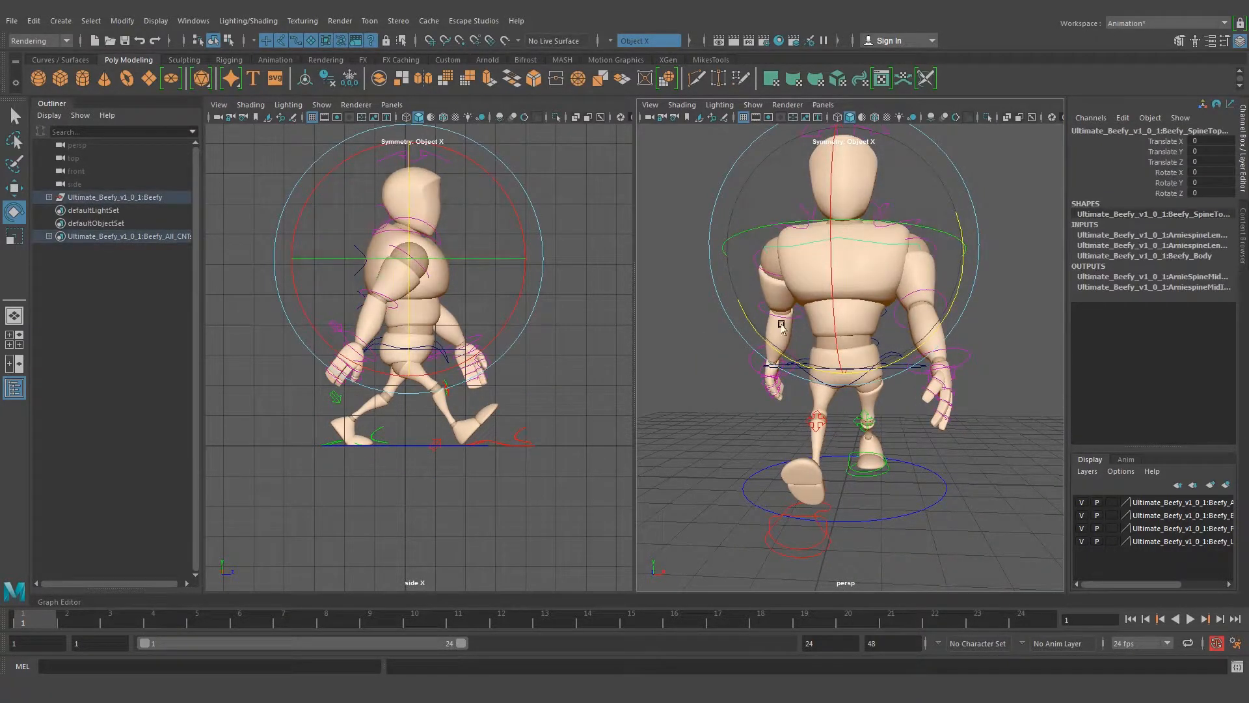
pyautogui.keyDown('alt'); pyautogui.moveTo(786, 285); pyautogui.dragTo(796, 291); pyautogui.keyUp('alt')
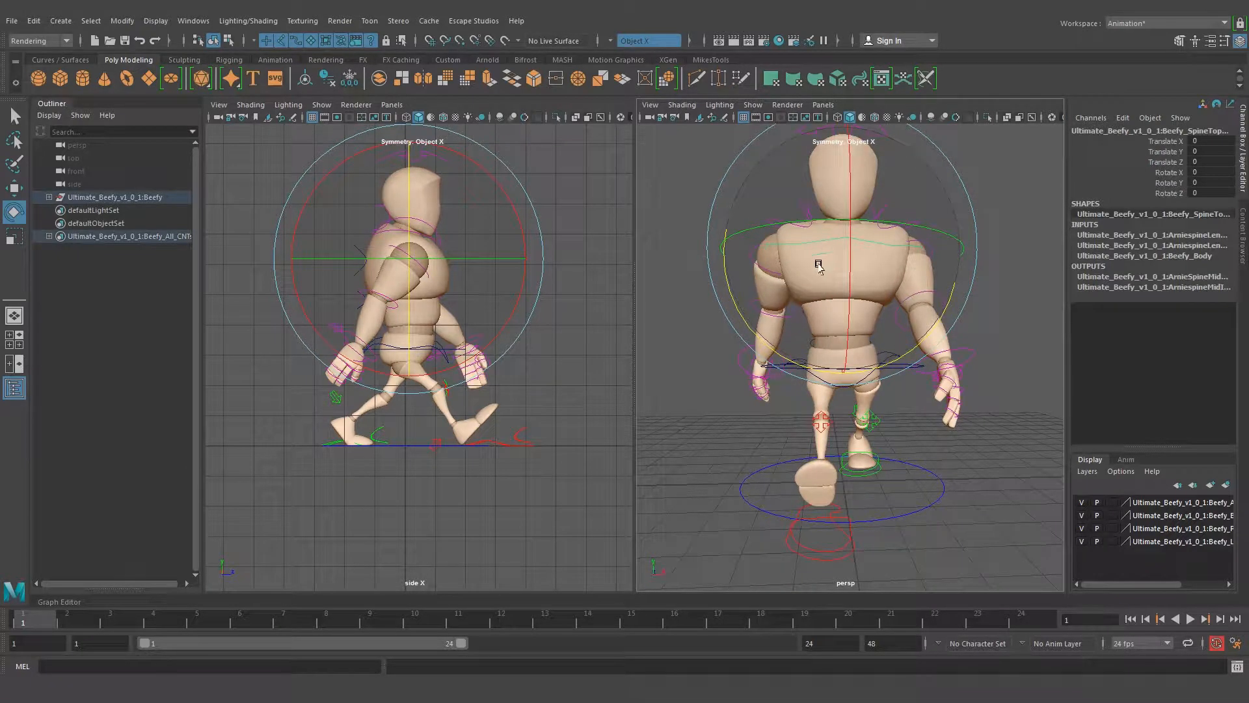
pyautogui.moveTo(794, 378)
pyautogui.keyDown('alt'); pyautogui.mouseDown()
pyautogui.moveTo(839, 375)
pyautogui.moveTo(811, 370)
pyautogui.mouseUp(); pyautogui.keyUp('alt')
pyautogui.click(942, 446)
pyautogui.keyDown('alt'); pyautogui.moveTo(810, 370); pyautogui.dragTo(876, 389, button='right'); pyautogui.keyUp('alt')
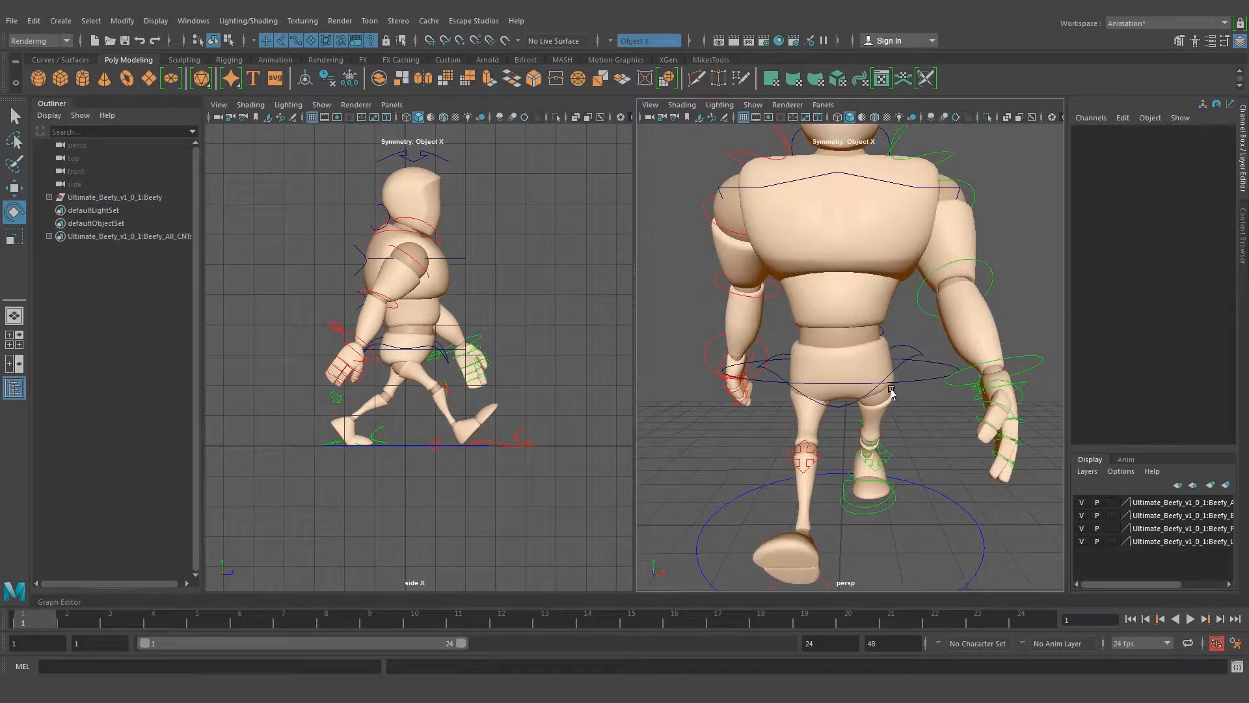
pyautogui.keyDown('alt'); pyautogui.moveTo(912, 394); pyautogui.dragTo(926, 296); pyautogui.keyUp('alt')
pyautogui.click(911, 382)
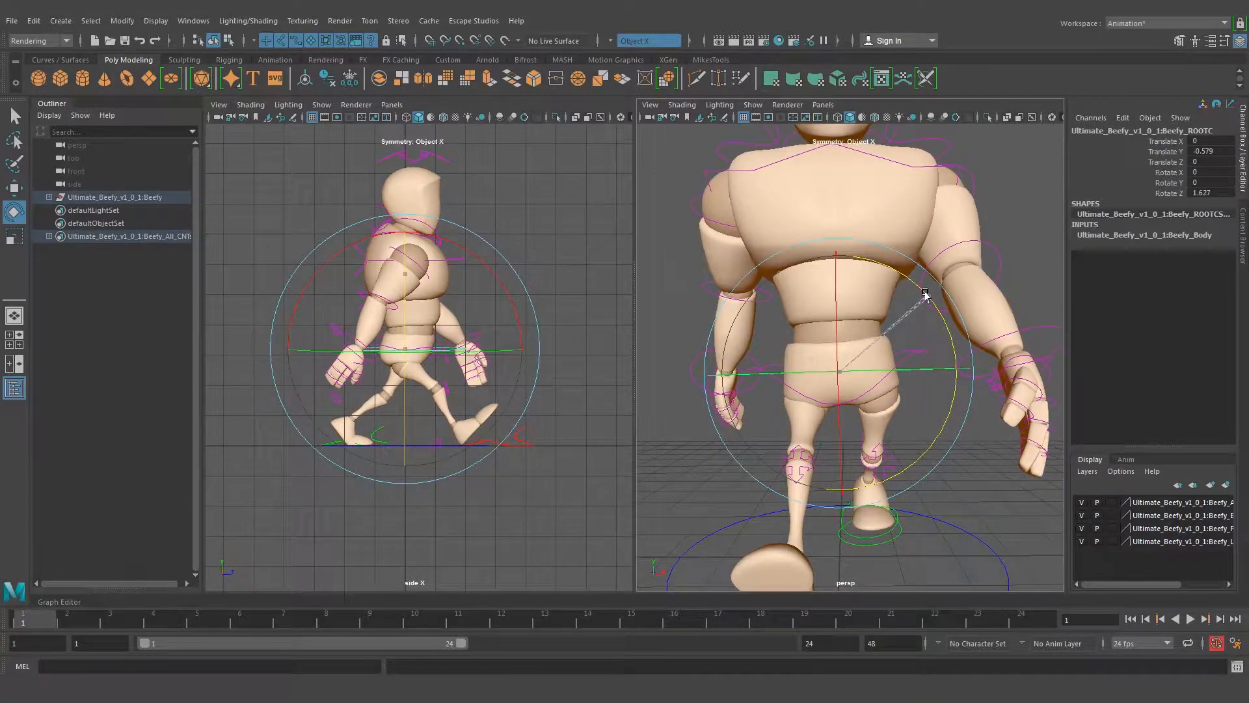
pyautogui.moveTo(926, 296); pyautogui.dragTo(923, 287)
pyautogui.keyDown('alt'); pyautogui.moveTo(887, 240); pyautogui.dragTo(891, 300); pyautogui.keyUp('alt')
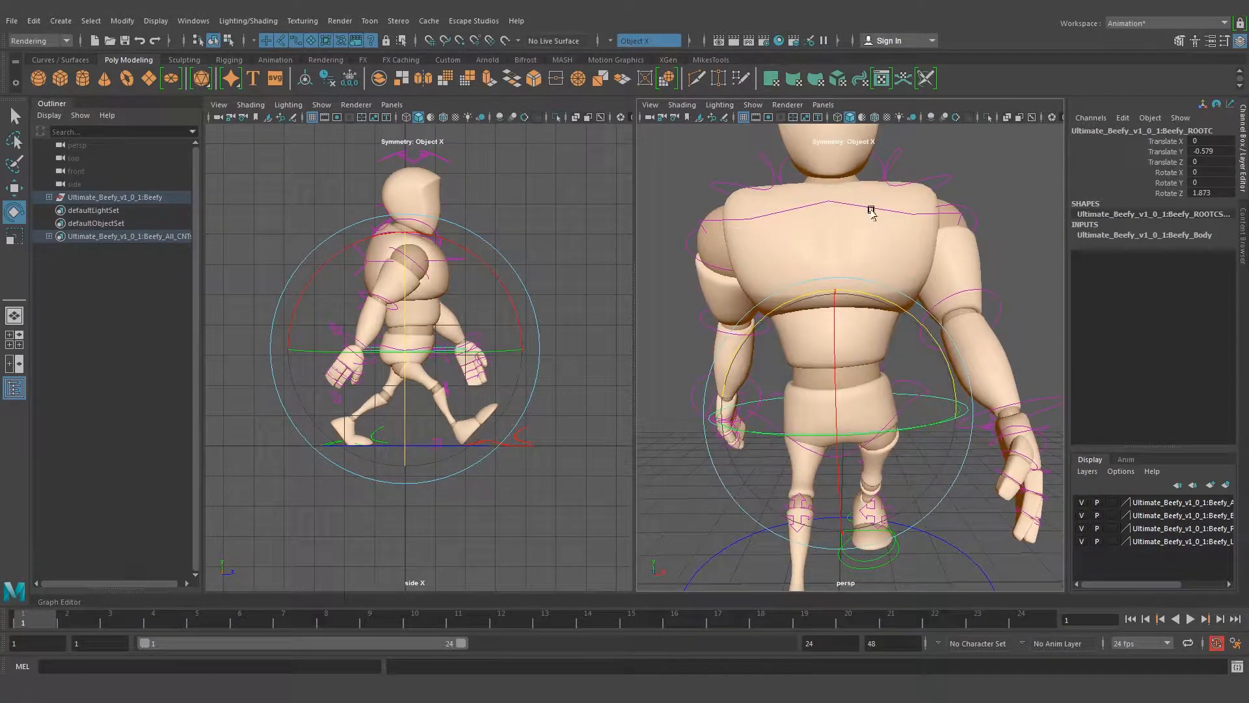
# Counter-tilt the shoulders by rotating the top spine control to -2.259 in Rotate Z, and clear the selection
pyautogui.click(872, 209)
pyautogui.moveTo(947, 263); pyautogui.dragTo(944, 270)
pyautogui.keyDown('alt'); pyautogui.moveTo(941, 270); pyautogui.dragTo(824, 289, button='right'); pyautogui.keyUp('alt')
pyautogui.keyDown('alt'); pyautogui.moveTo(865, 317); pyautogui.dragTo(864, 318); pyautogui.keyUp('alt')
pyautogui.keyDown('alt'); pyautogui.moveTo(867, 315); pyautogui.dragTo(868, 287, button='middle'); pyautogui.keyUp('alt')
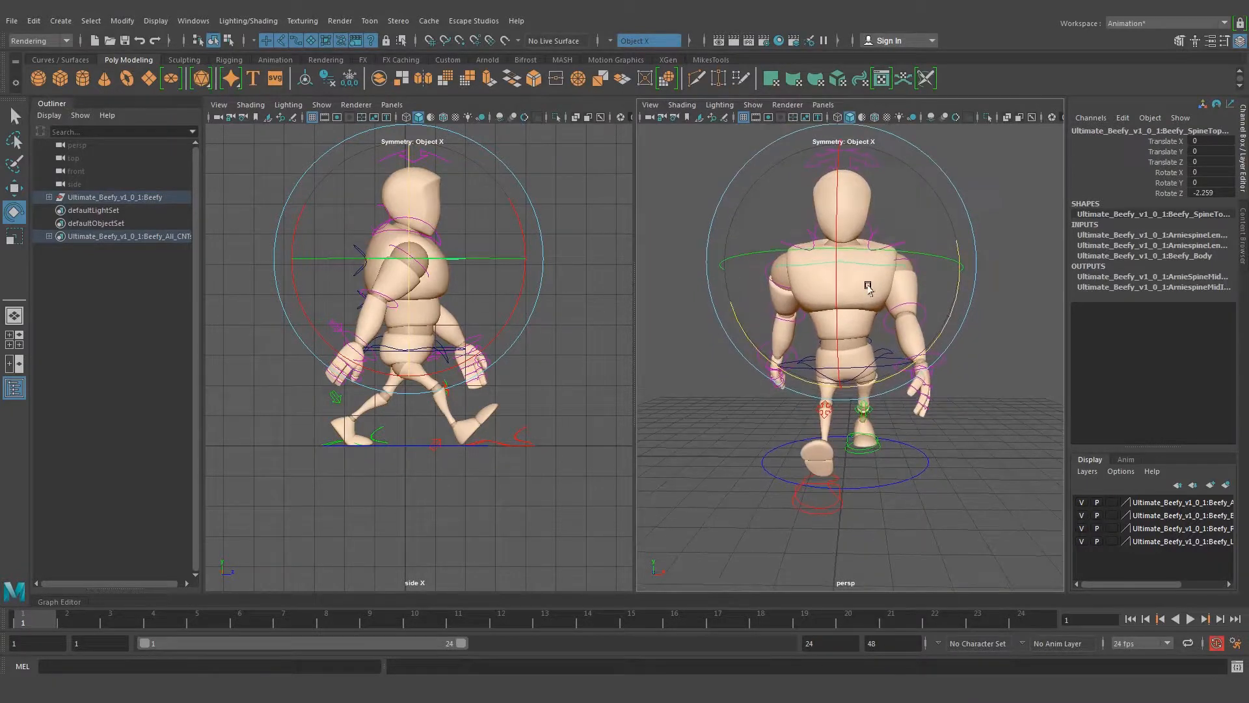
pyautogui.keyDown('alt'); pyautogui.moveTo(811, 222); pyautogui.dragTo(834, 230); pyautogui.keyUp('alt')
pyautogui.keyDown('alt'); pyautogui.moveTo(825, 230); pyautogui.dragTo(833, 216, button='right'); pyautogui.keyUp('alt')
pyautogui.moveTo(833, 218)
pyautogui.keyDown('alt'); pyautogui.mouseDown()
pyautogui.moveTo(843, 200)
pyautogui.moveTo(843, 241)
pyautogui.mouseUp(); pyautogui.keyUp('alt')
pyautogui.click(896, 202)
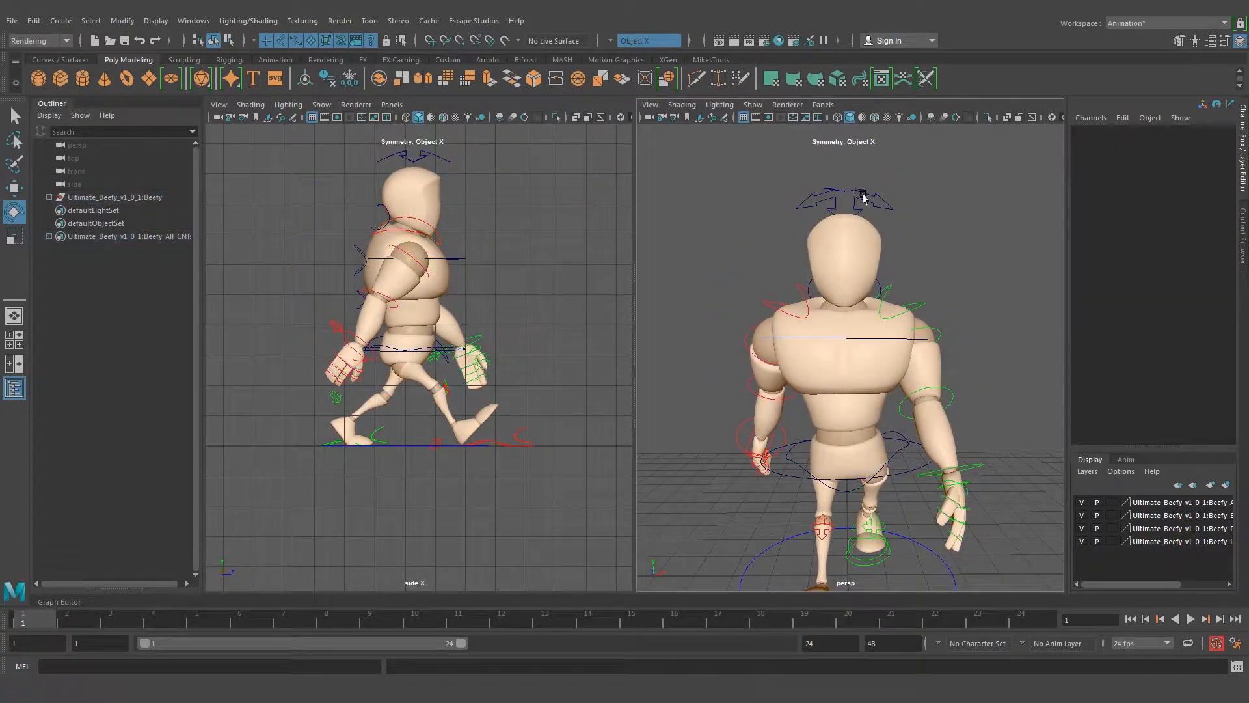
# Rotate the head control to 1.412 in Rotate Z and 1.409 in Rotate Y, and clear the selection
pyautogui.click(863, 197)
pyautogui.moveTo(958, 315); pyautogui.dragTo(970, 301)
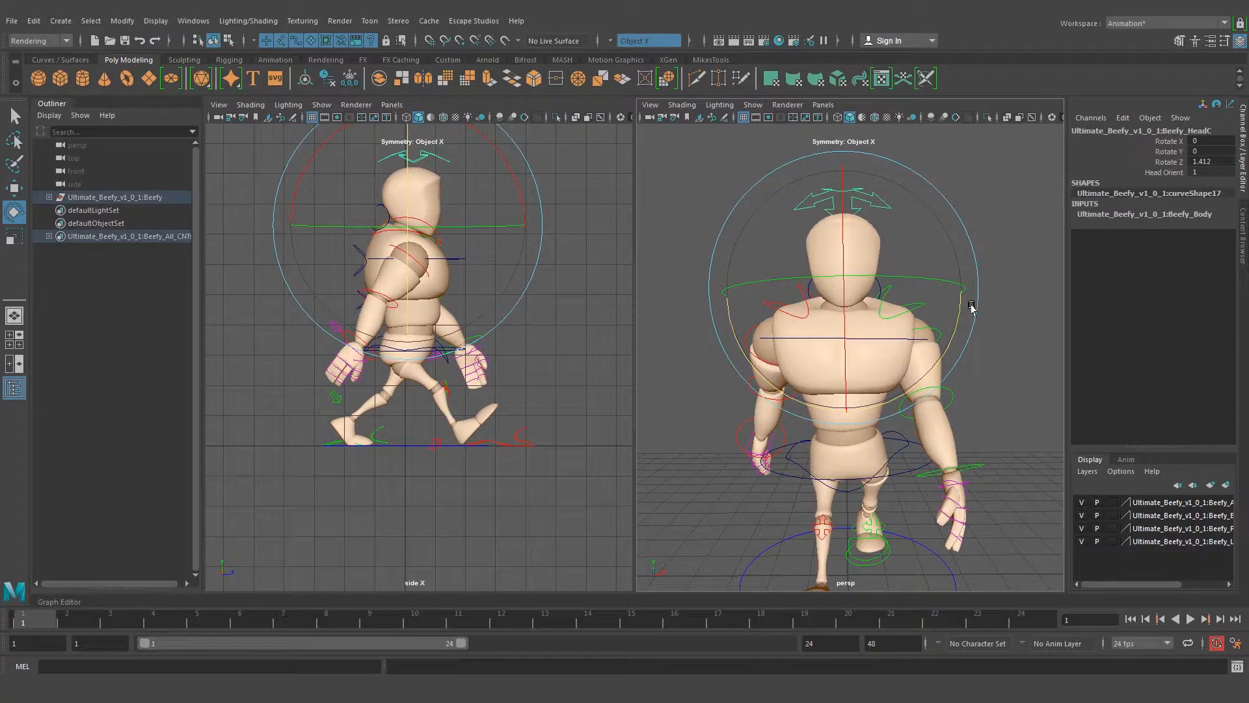
pyautogui.moveTo(863, 278); pyautogui.dragTo(867, 278)
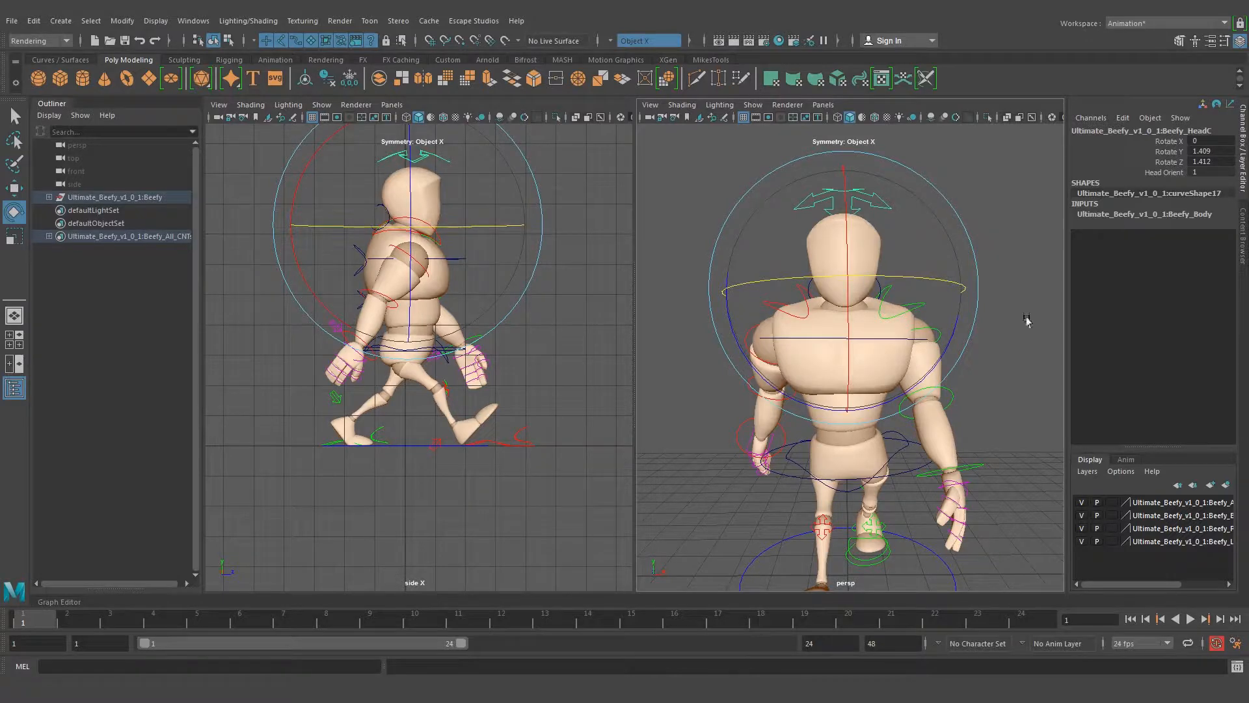
pyautogui.click(1023, 244)
pyautogui.press('q')
# Switch the perspective viewport to the front orthographic camera and frame the whole character
pyautogui.keyDown('alt'); pyautogui.moveTo(781, 345); pyautogui.dragTo(851, 368); pyautogui.keyUp('alt')
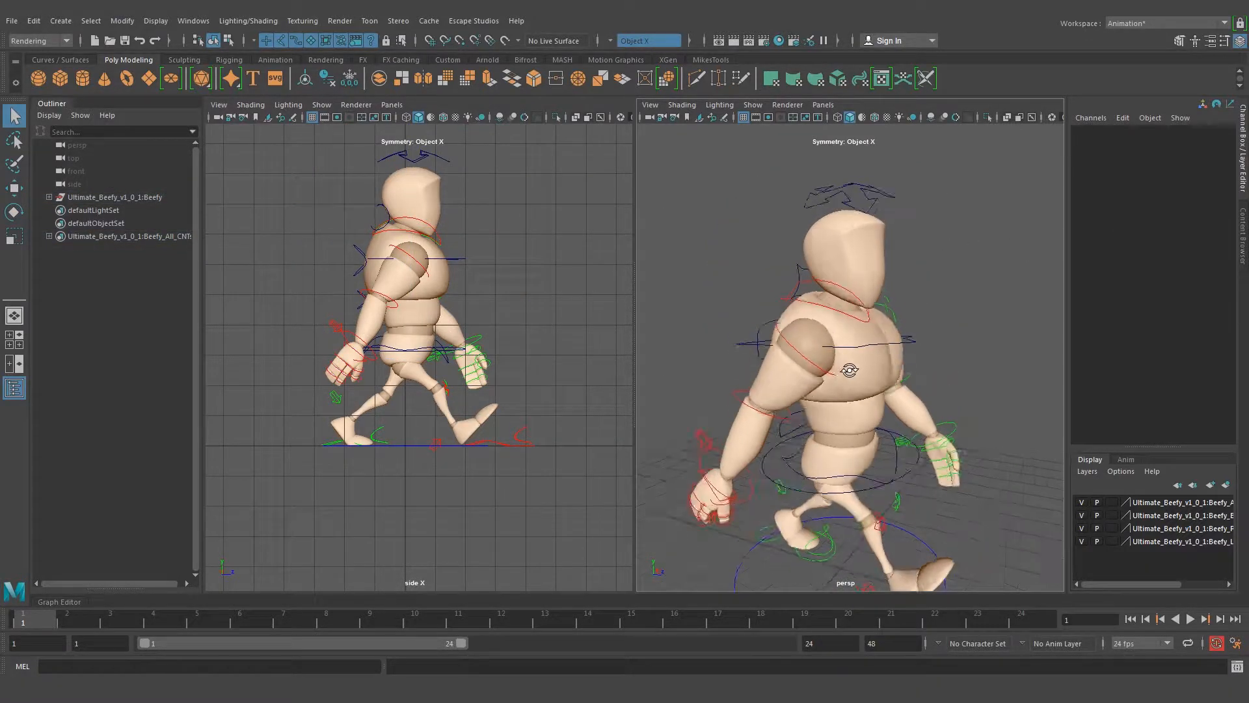
pyautogui.keyDown('alt'); pyautogui.moveTo(850, 369); pyautogui.dragTo(794, 376, button='right'); pyautogui.keyUp('alt')
pyautogui.keyDown('alt'); pyautogui.moveTo(888, 387); pyautogui.dragTo(833, 412); pyautogui.keyUp('alt')
pyautogui.keyDown('alt'); pyautogui.moveTo(833, 414); pyautogui.dragTo(860, 409, button='right'); pyautogui.keyUp('alt')
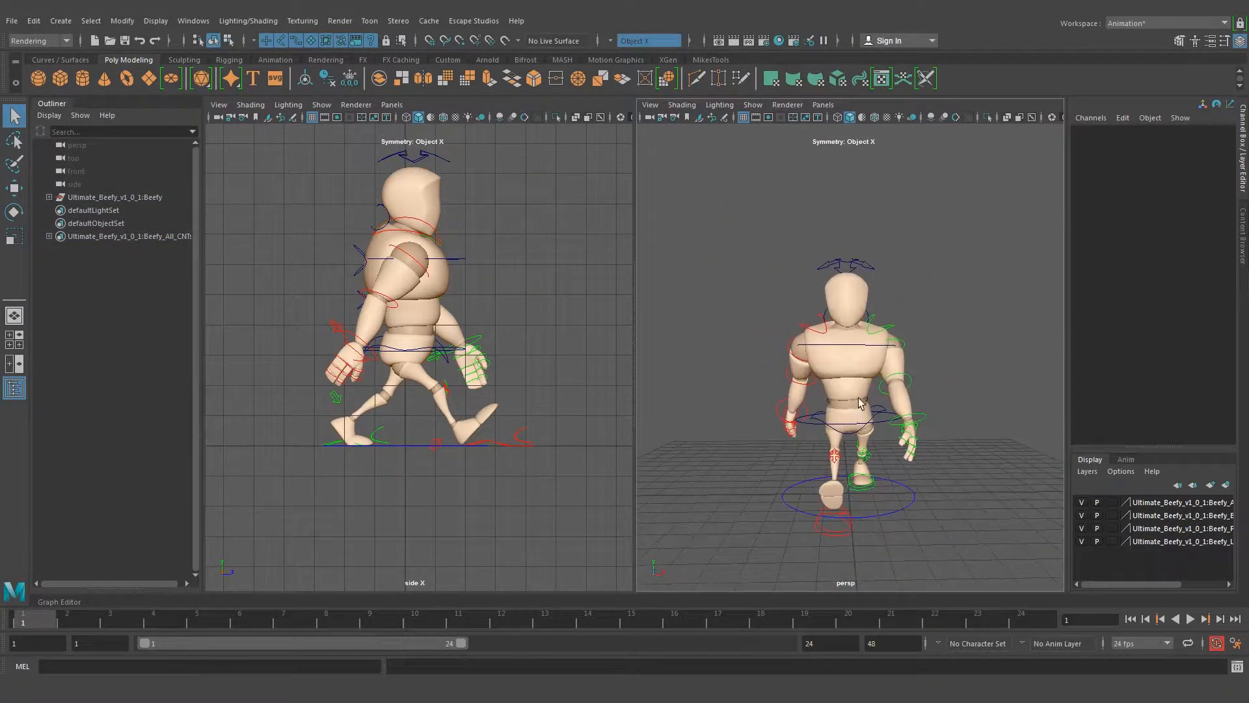
pyautogui.keyDown('alt'); pyautogui.moveTo(860, 409); pyautogui.dragTo(864, 339, button='middle'); pyautogui.keyUp('alt')
pyautogui.keyDown('alt'); pyautogui.moveTo(801, 350); pyautogui.dragTo(815, 350, button='right'); pyautogui.keyUp('alt')
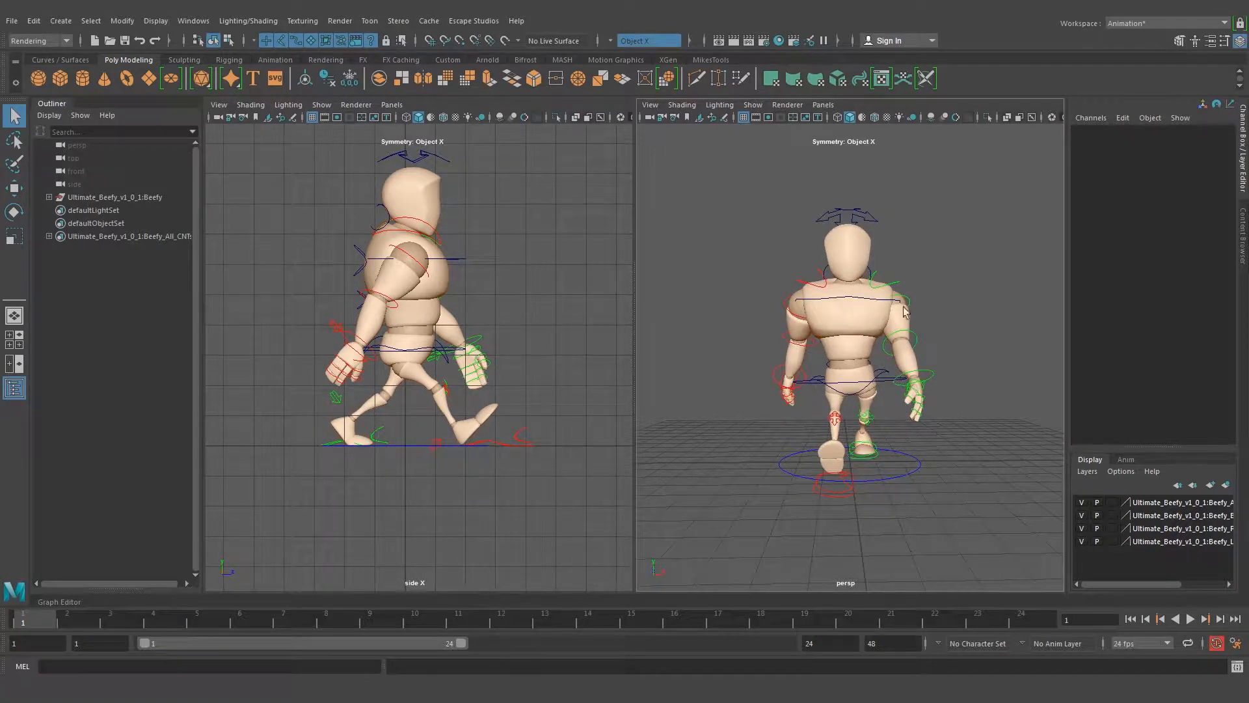
pyautogui.click(823, 105)
pyautogui.moveTo(838, 119)
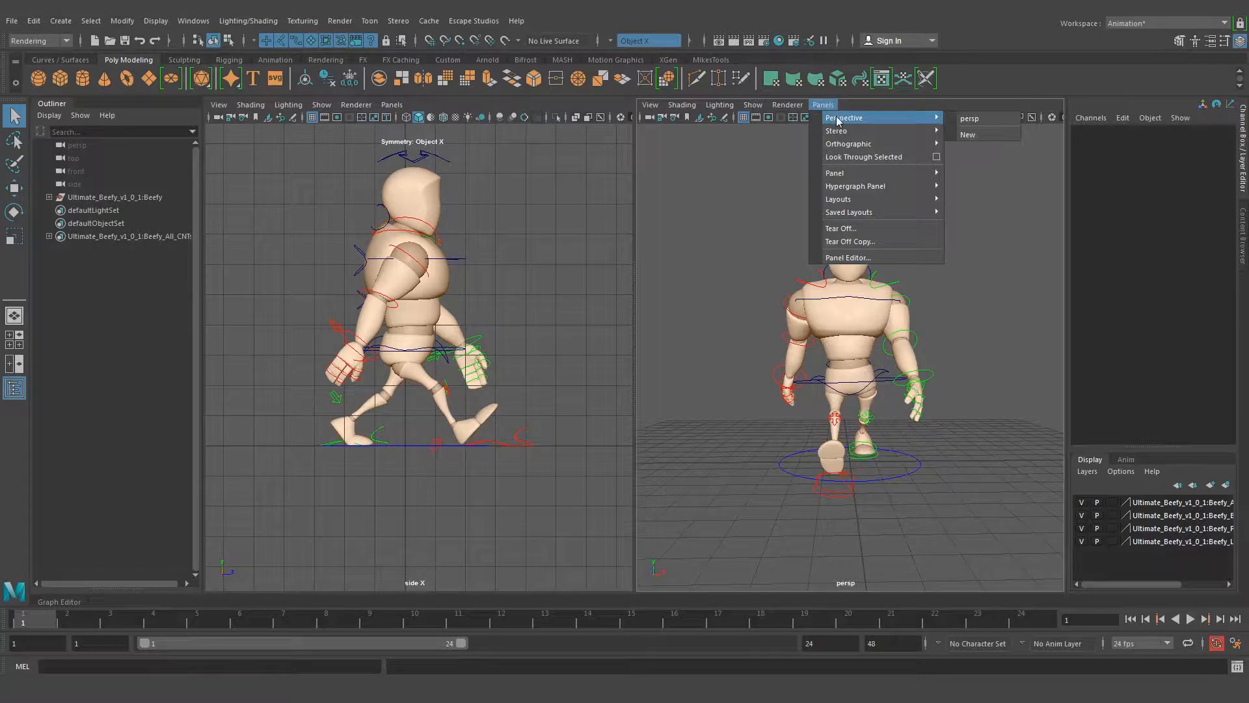
pyautogui.moveTo(839, 144)
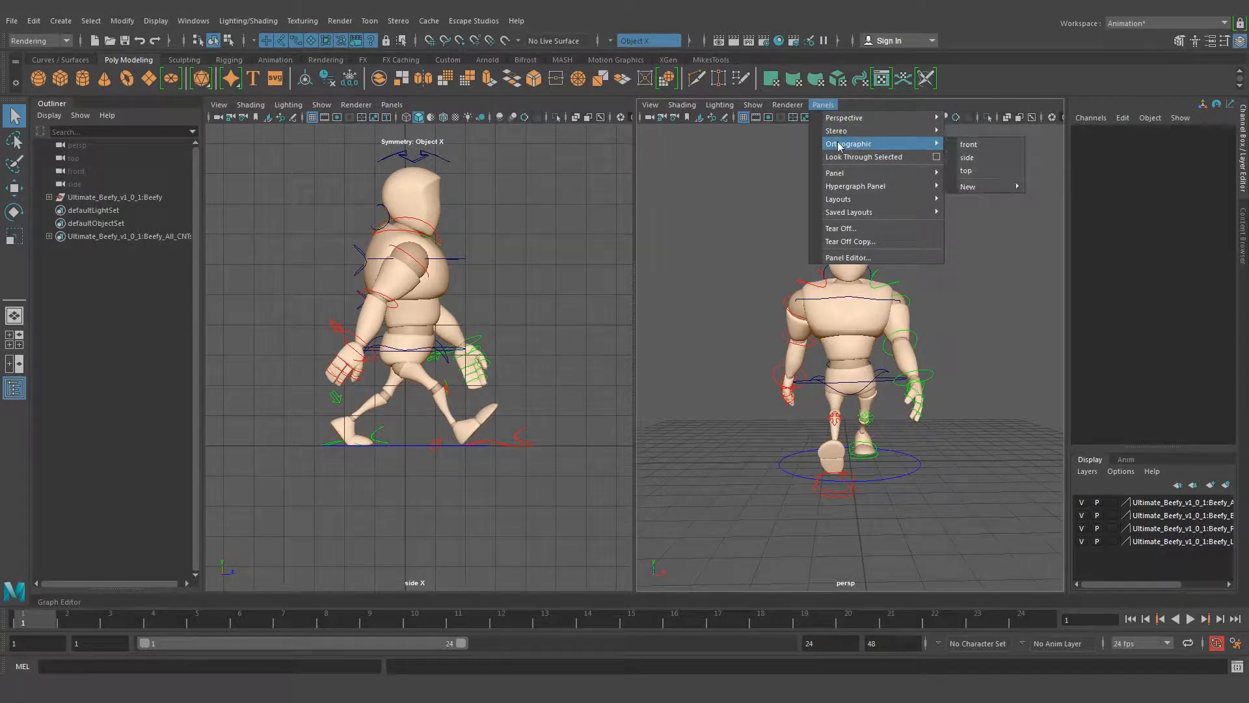
pyautogui.click(971, 144)
pyautogui.scroll(5, 883, 280)
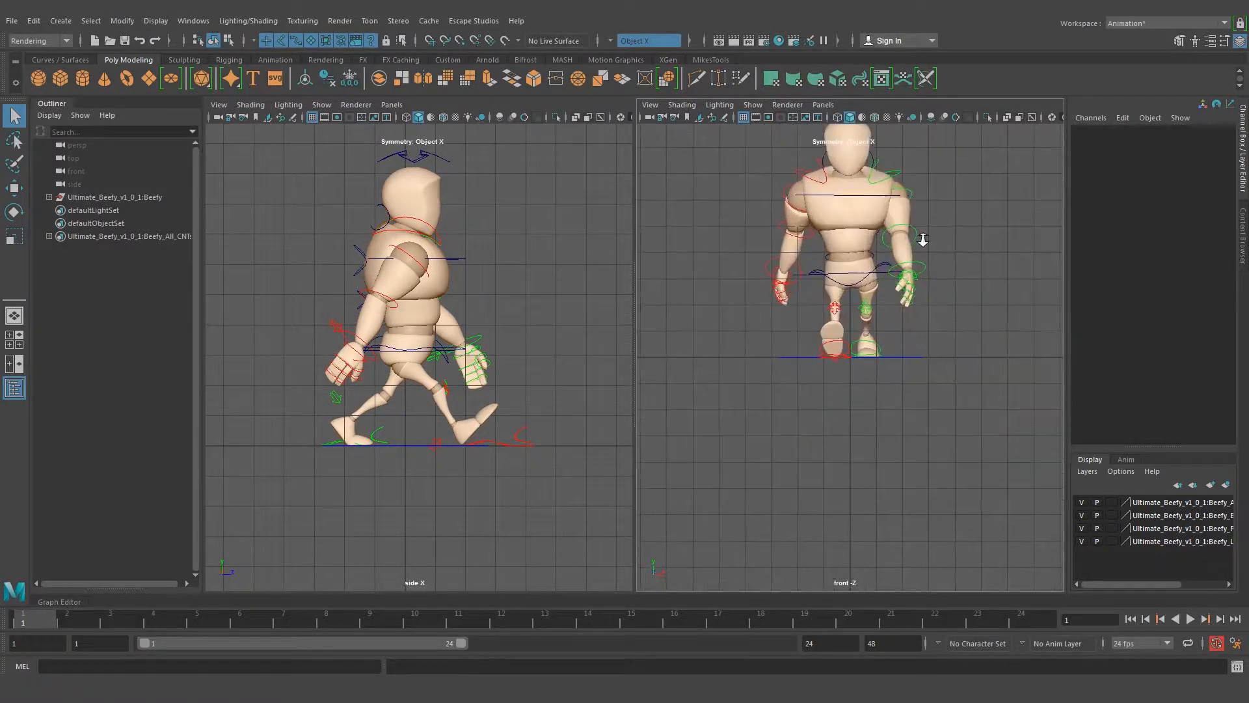
pyautogui.scroll(1, 884, 280)
pyautogui.keyDown('alt'); pyautogui.moveTo(886, 208); pyautogui.dragTo(883, 247, button='middle'); pyautogui.keyUp('alt')
# Fine-tune the head control's sideways rotation in the front view after checking the top spine control, and clear the selection
pyautogui.click(861, 263)
pyautogui.click(862, 263)
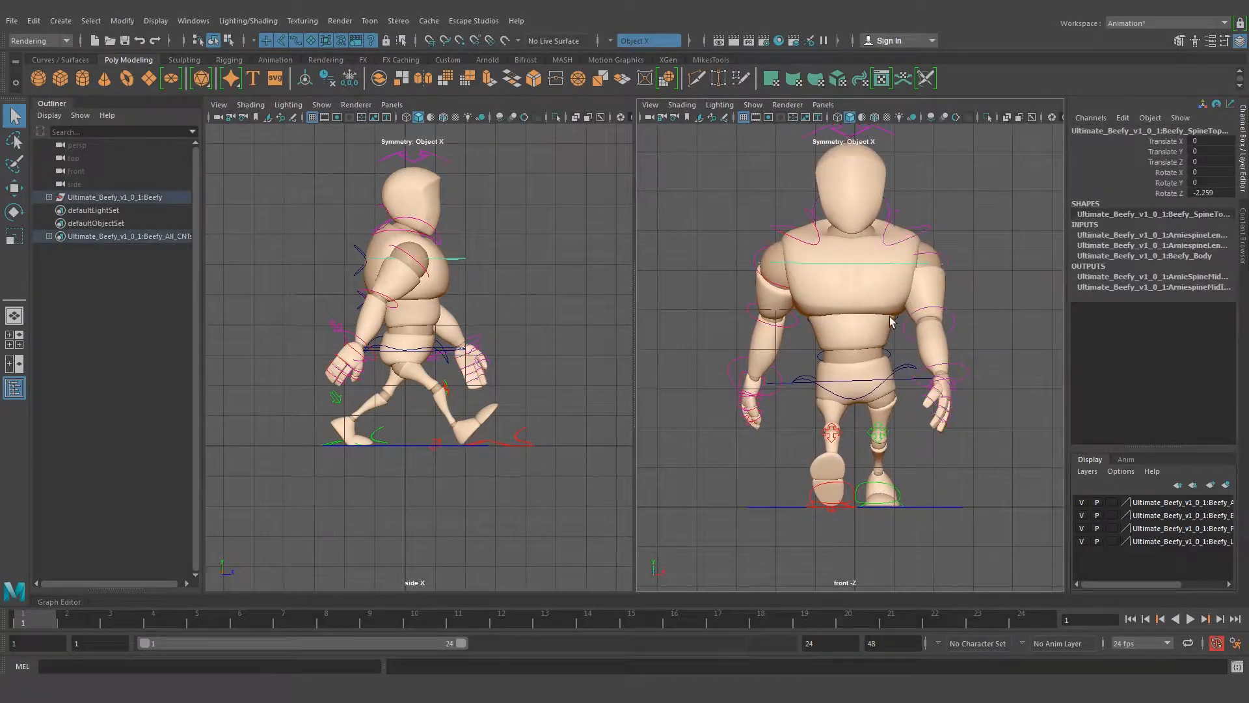
pyautogui.press('e')
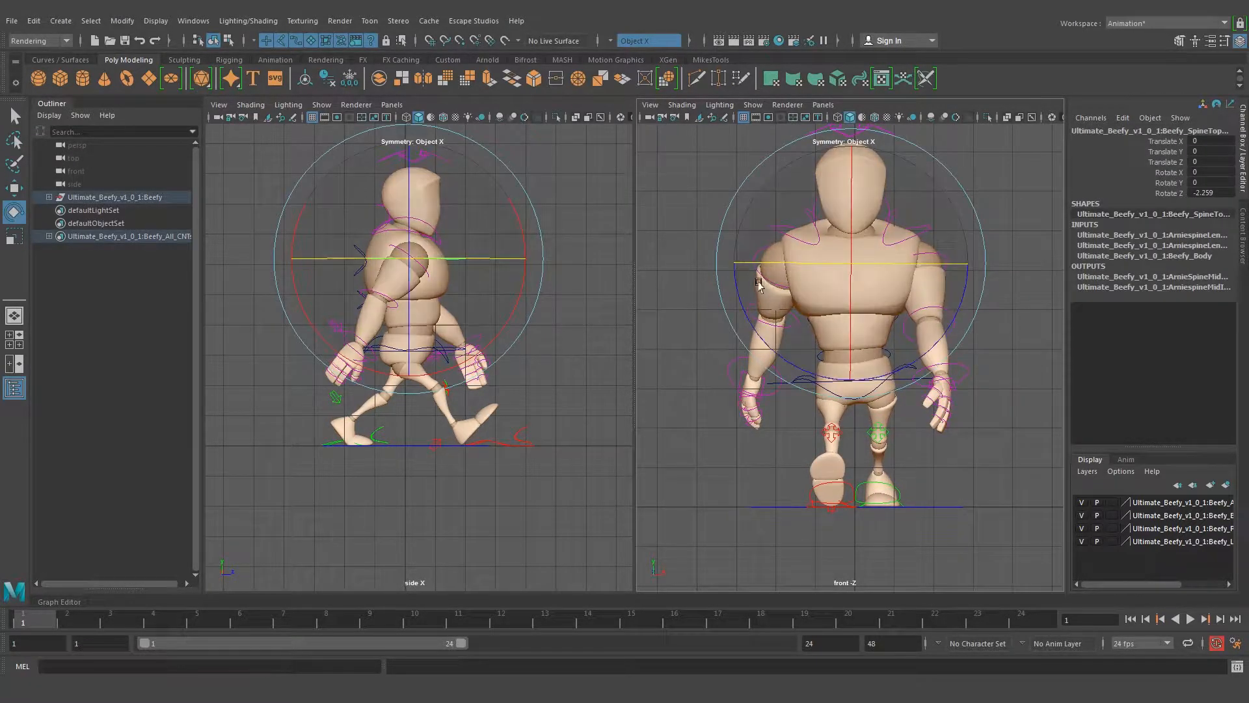
pyautogui.click(989, 184)
pyautogui.keyDown('alt'); pyautogui.moveTo(953, 199); pyautogui.dragTo(941, 251, button='middle'); pyautogui.keyUp('alt')
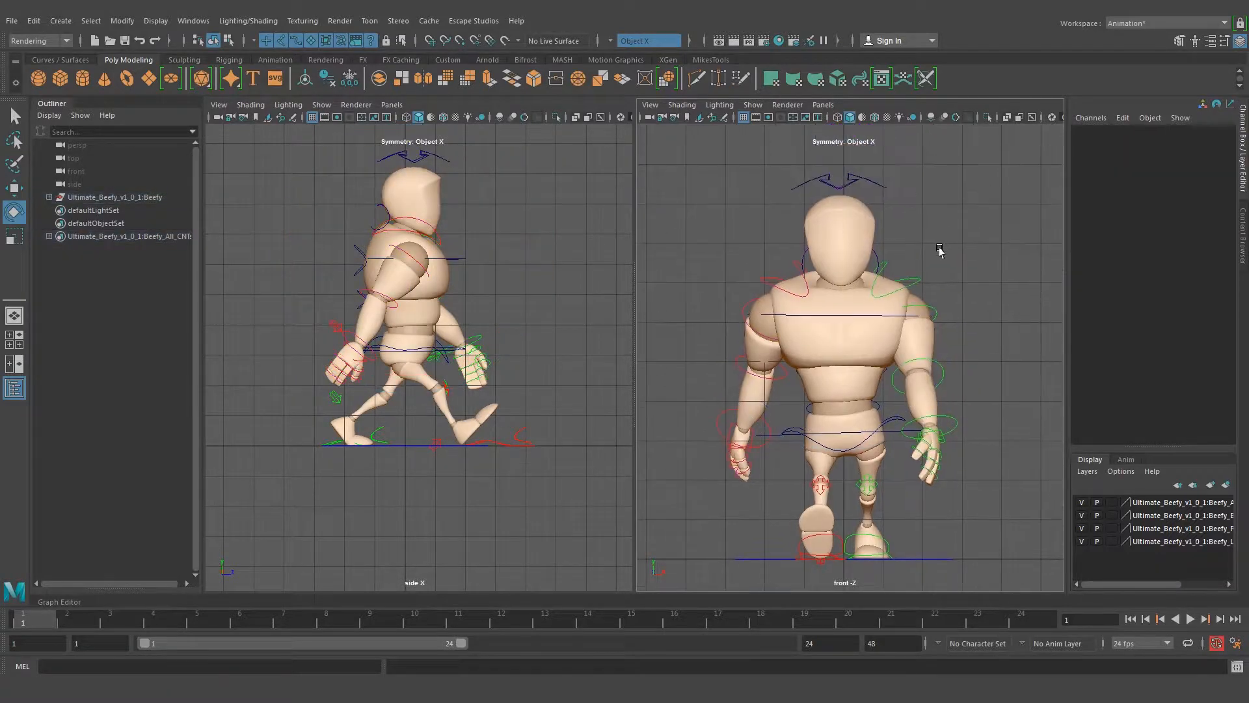
pyautogui.click(877, 170)
pyautogui.moveTo(733, 231); pyautogui.dragTo(731, 225)
pyautogui.press('q')
pyautogui.click(949, 317)
pyautogui.keyDown('alt'); pyautogui.moveTo(949, 320); pyautogui.dragTo(929, 372); pyautogui.keyUp('alt')
pyautogui.keyDown('alt'); pyautogui.moveTo(924, 394); pyautogui.dragTo(901, 382, button='middle'); pyautogui.keyUp('alt')
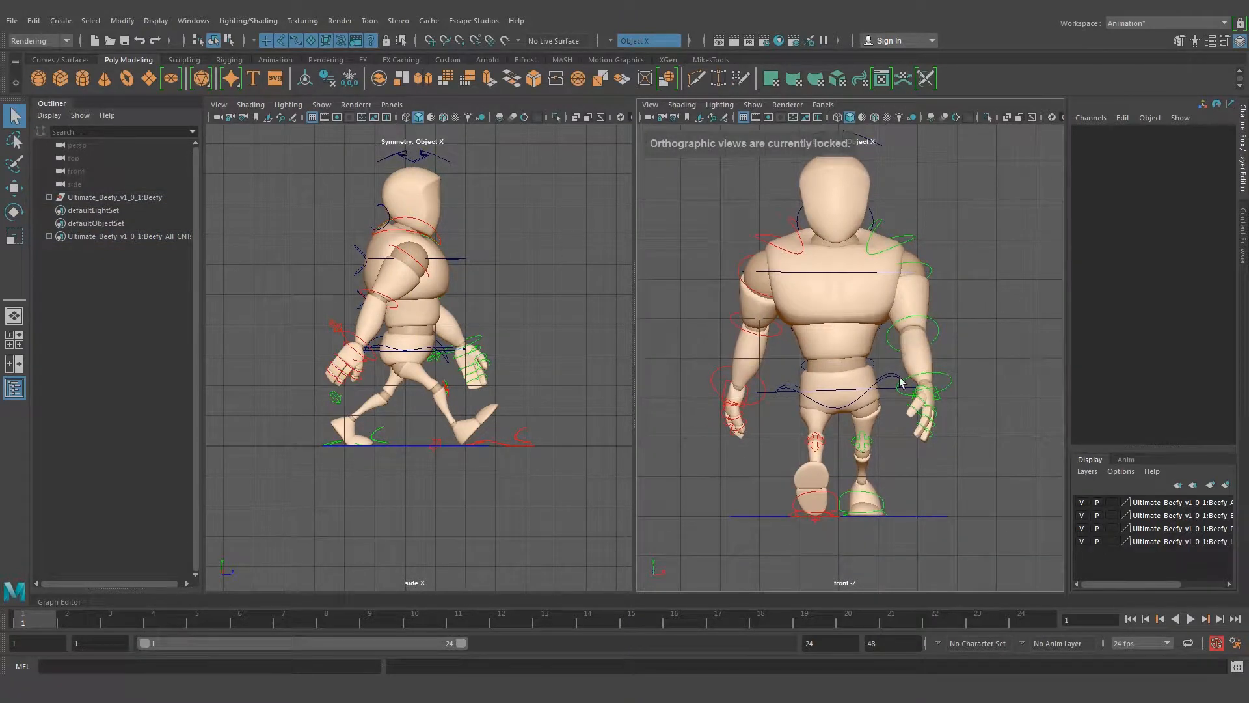
# Increase the shoulders' counter-tilt by rotating the top spine control to -2.574 in Rotate Z, and clear the selection
pyautogui.click(851, 272)
pyautogui.press('e')
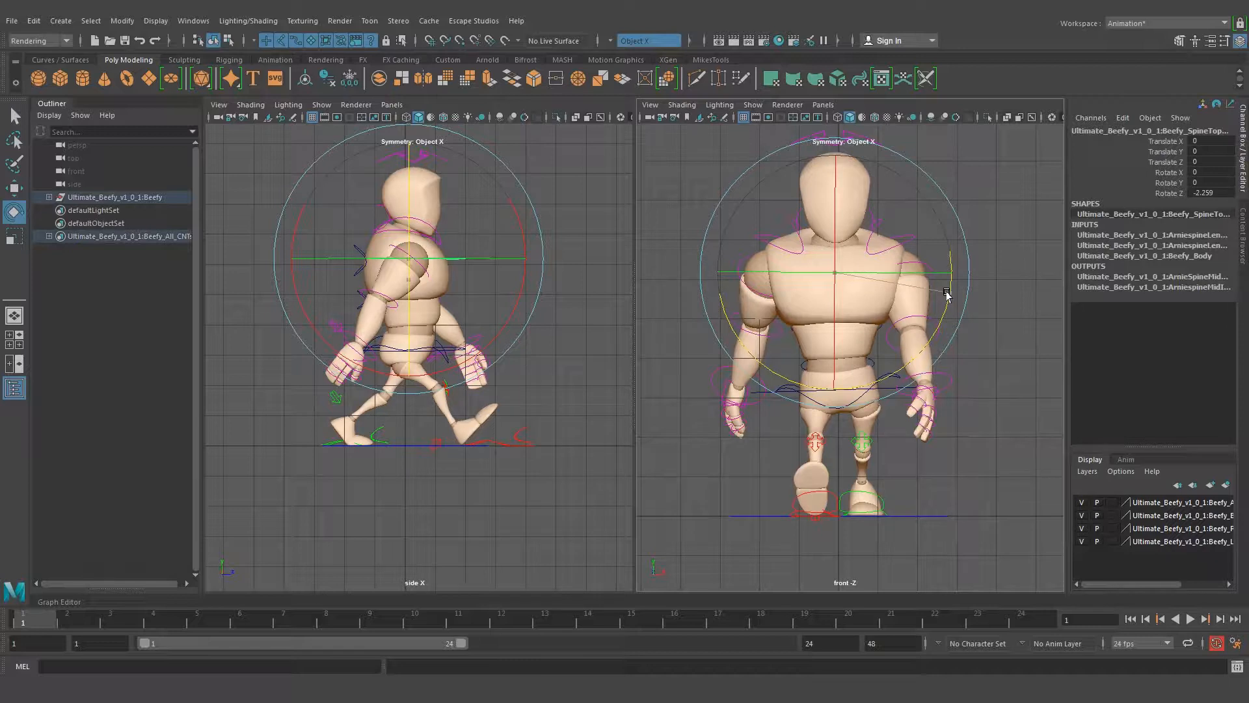
pyautogui.moveTo(947, 294); pyautogui.dragTo(947, 295)
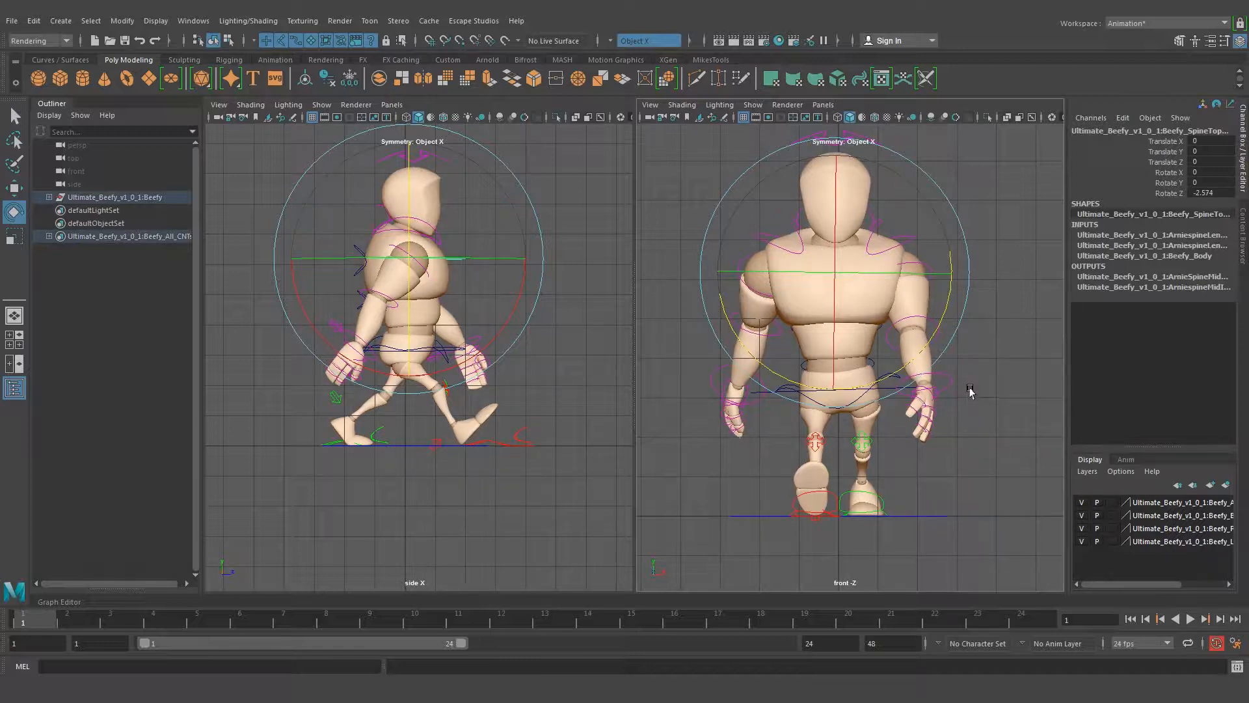
pyautogui.press('q')
pyautogui.click(1004, 311)
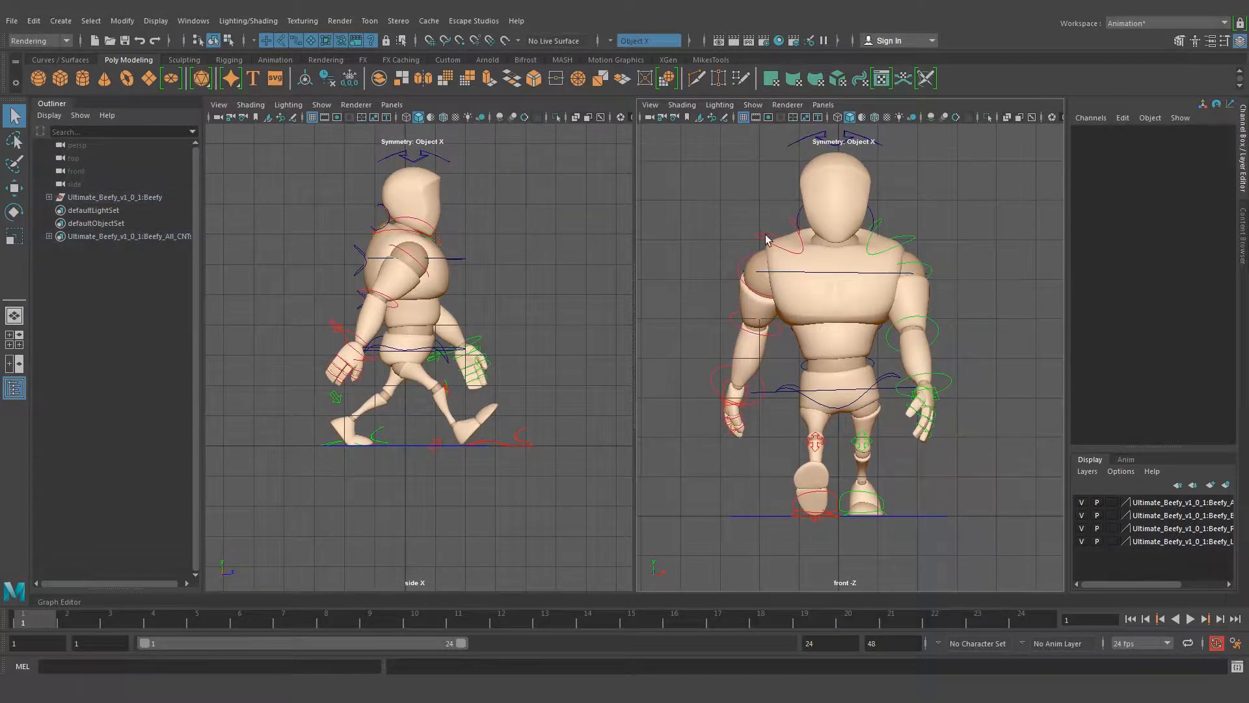
# Switch the front viewport back to the persp camera and review the pose from several sides
pyautogui.click(825, 105)
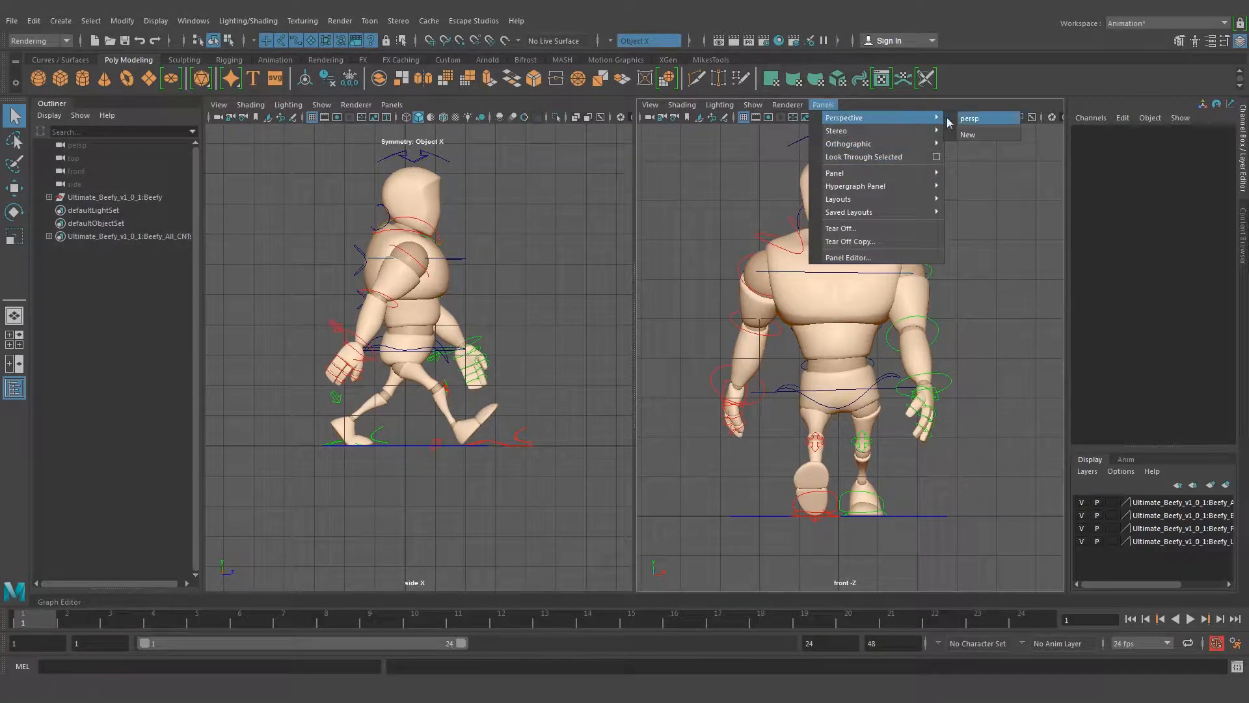
pyautogui.click(965, 121)
pyautogui.keyDown('alt'); pyautogui.moveTo(840, 315); pyautogui.dragTo(931, 325); pyautogui.keyUp('alt')
pyautogui.keyDown('alt'); pyautogui.moveTo(931, 326); pyautogui.dragTo(767, 338, button='right'); pyautogui.keyUp('alt')
pyautogui.keyDown('alt'); pyautogui.moveTo(767, 338); pyautogui.dragTo(813, 339); pyautogui.keyUp('alt')
pyautogui.keyDown('alt'); pyautogui.moveTo(967, 373); pyautogui.dragTo(831, 345); pyautogui.keyUp('alt')
pyautogui.keyDown('alt'); pyautogui.moveTo(831, 345); pyautogui.dragTo(876, 348, button='right'); pyautogui.keyUp('alt')
pyautogui.keyDown('alt'); pyautogui.moveTo(784, 345); pyautogui.dragTo(833, 349); pyautogui.keyUp('alt')
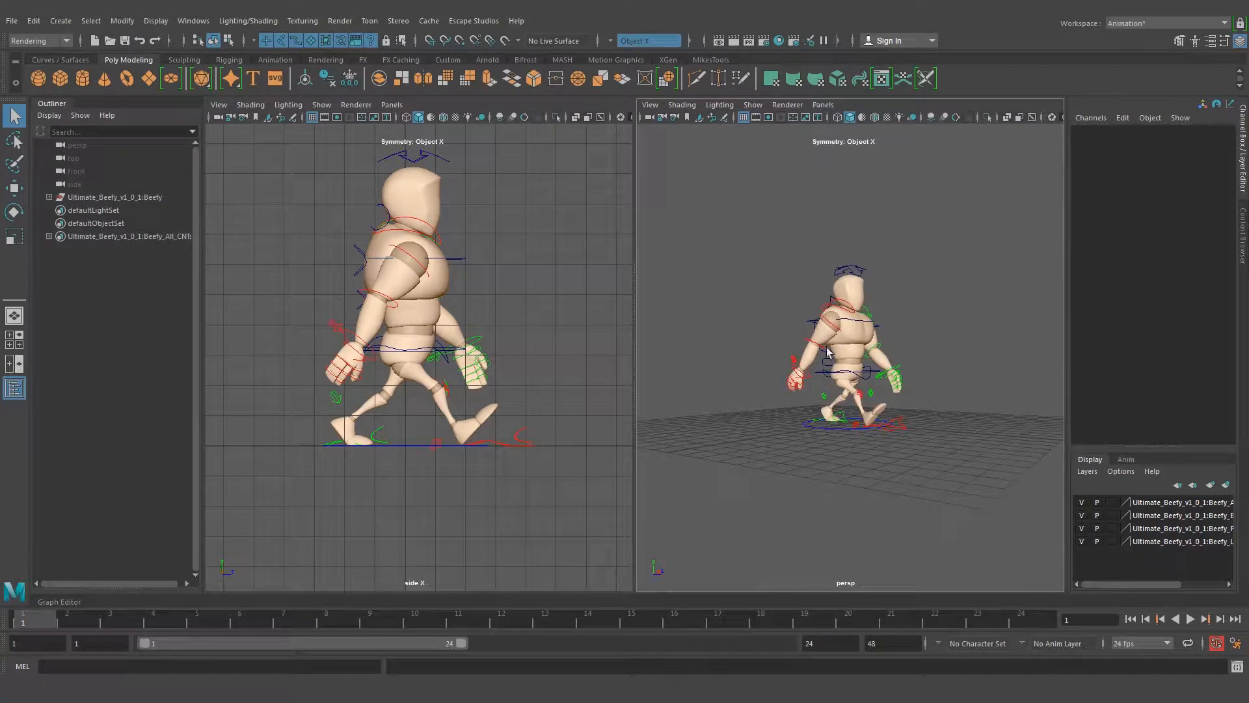
# Select all of the rig's controls and set a keyframe on them at frame 1
pyautogui.moveTo(711, 205); pyautogui.dragTo(968, 459)
pyautogui.moveTo(985, 389)
pyautogui.keyDown('alt'); pyautogui.mouseDown()
pyautogui.moveTo(794, 386)
pyautogui.moveTo(985, 390)
pyautogui.mouseUp(); pyautogui.keyUp('alt')
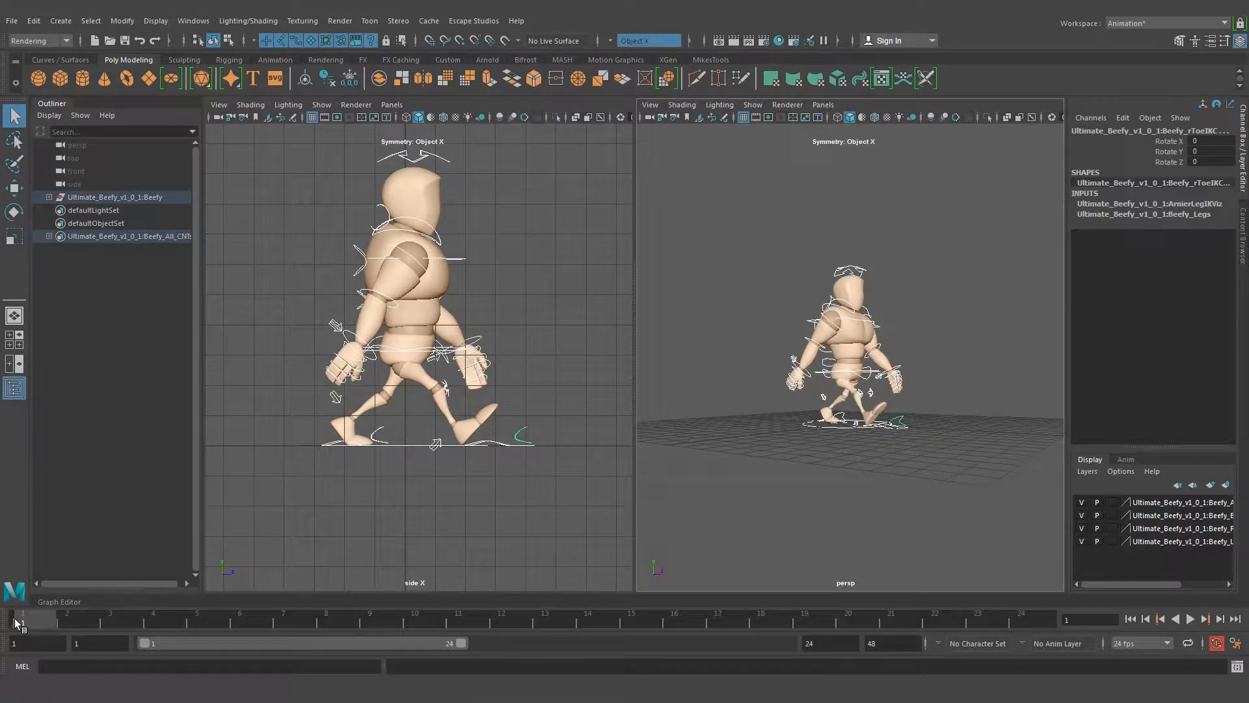
pyautogui.press('s')
# Set the playback range to end at frame 25
pyautogui.click(1016, 623)
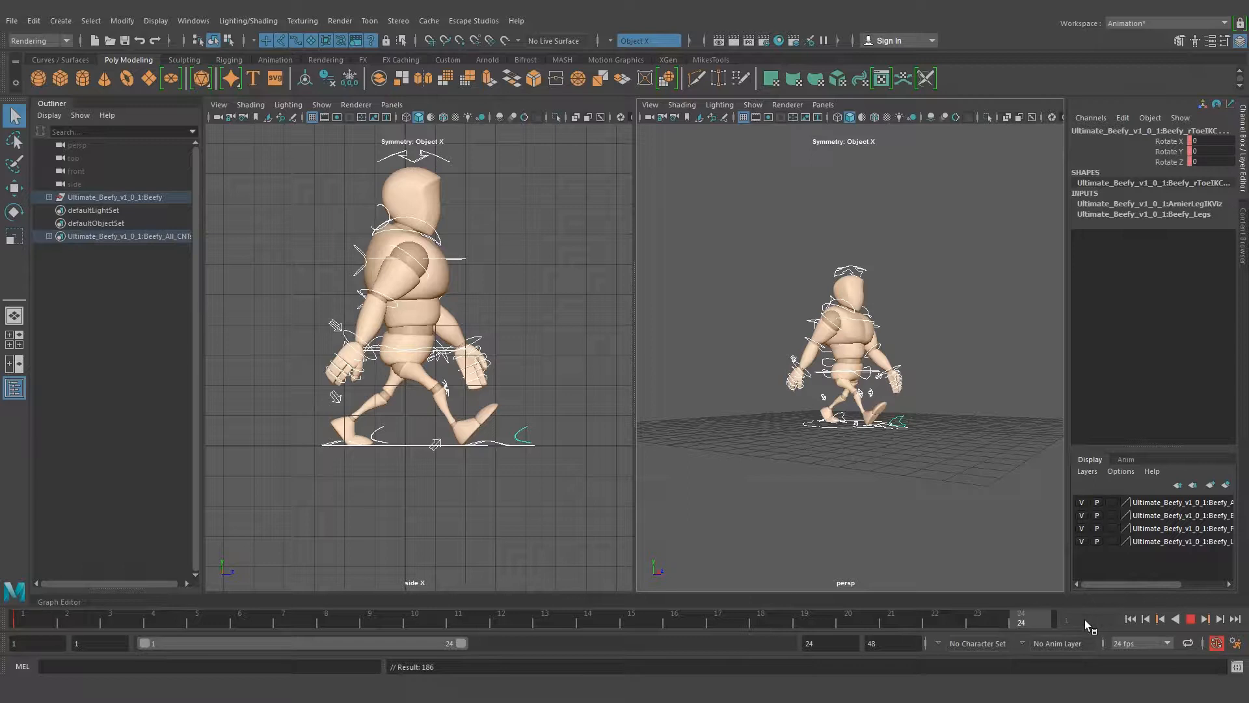
pyautogui.click(850, 644)
pyautogui.write('25')
pyautogui.press('Return')
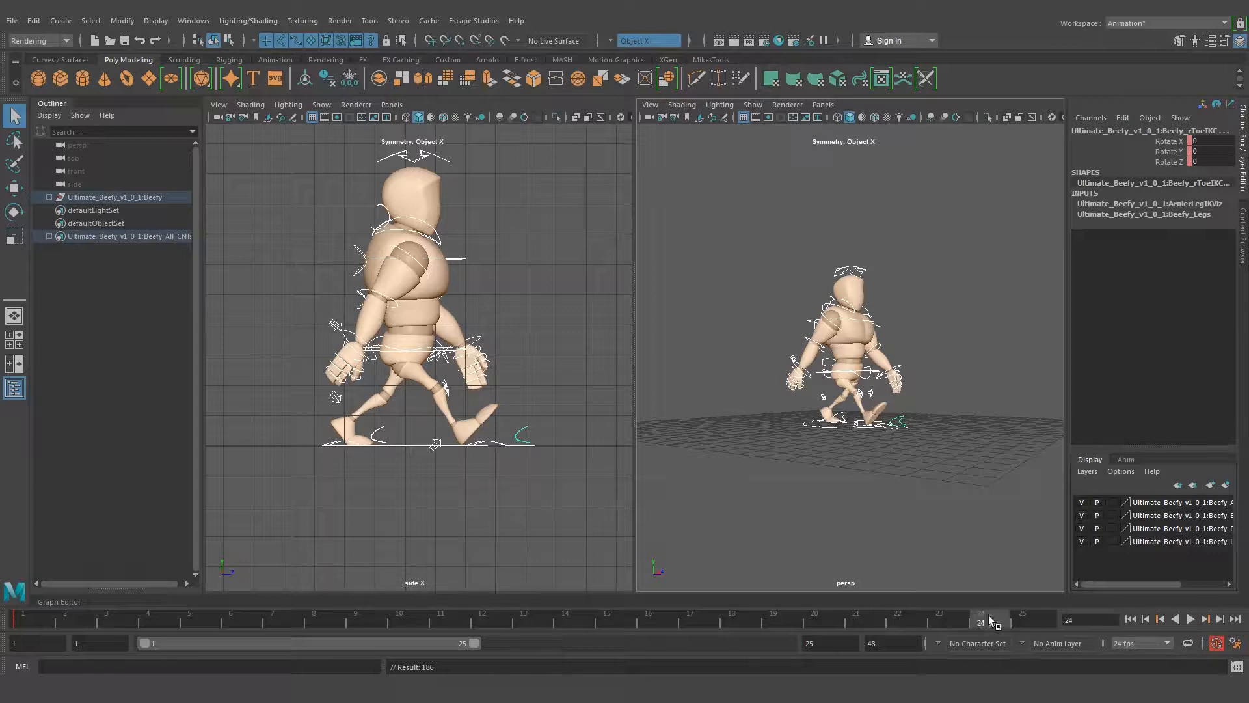
# Set a keyframe on all of the rig's controls at frame 25, repeating the contact pose
pyautogui.click(1025, 618)
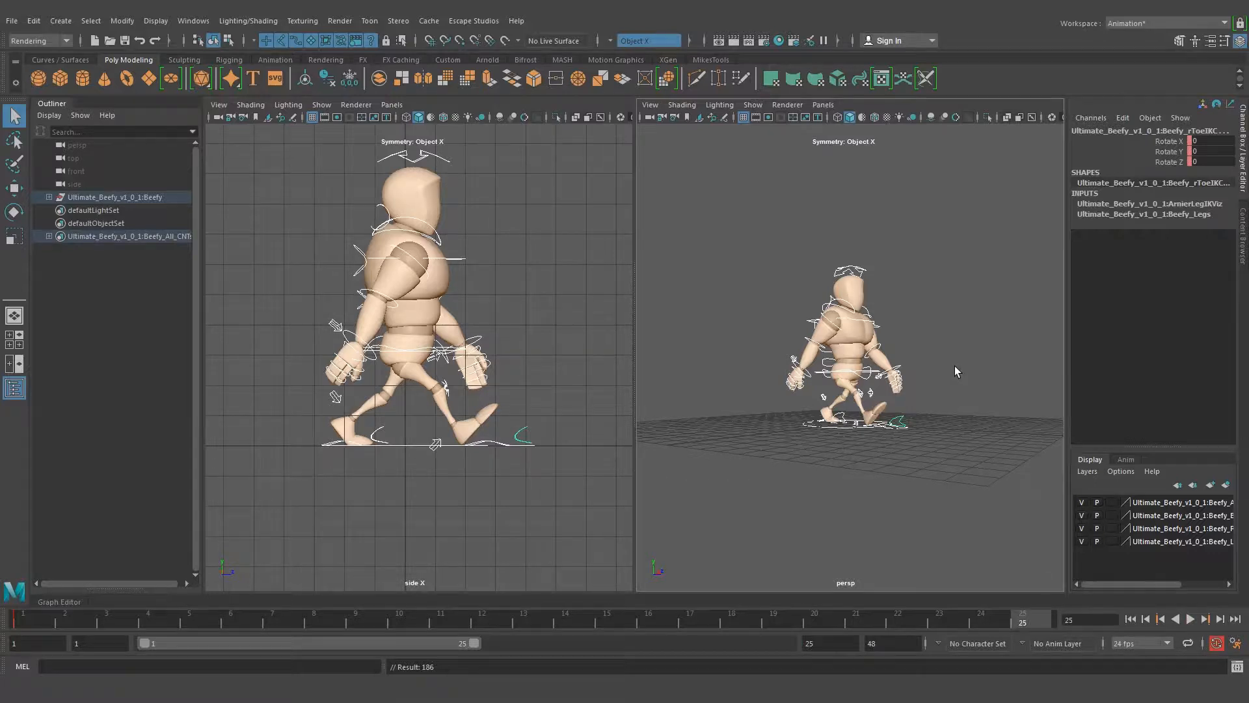
pyautogui.keyDown('alt'); pyautogui.moveTo(954, 366); pyautogui.dragTo(914, 364); pyautogui.keyUp('alt')
pyautogui.click(744, 242)
pyautogui.moveTo(732, 204); pyautogui.dragTo(940, 474)
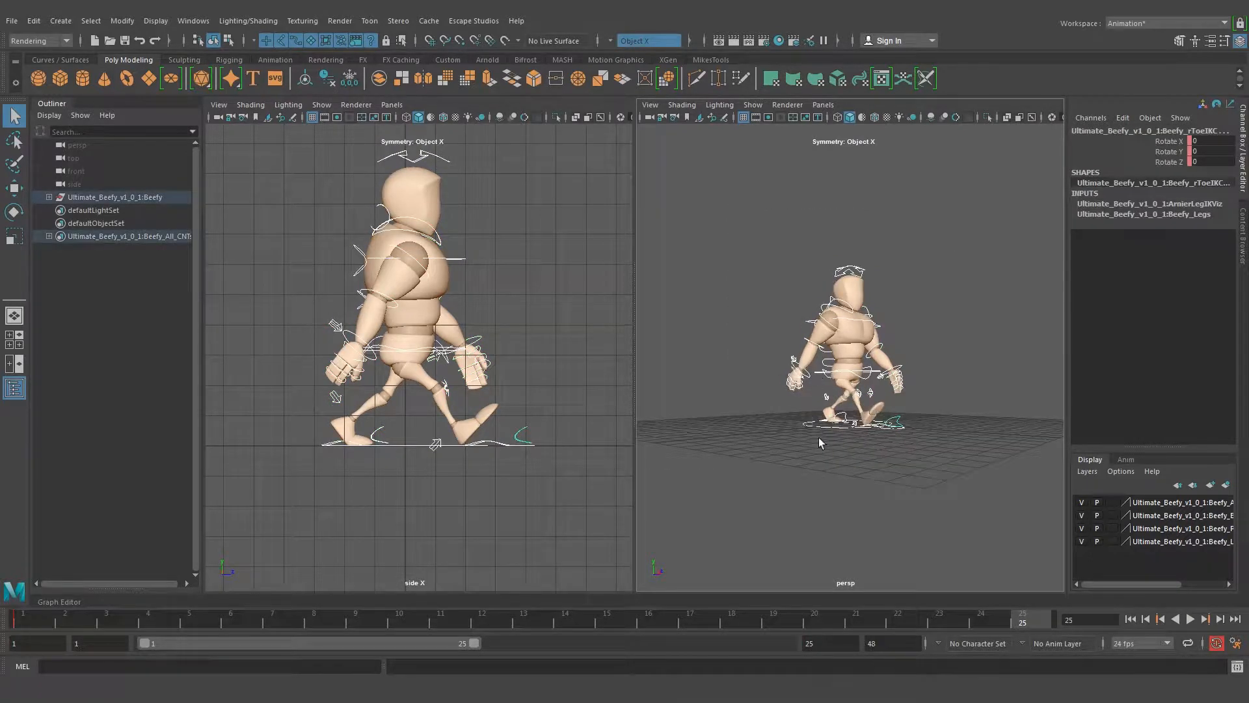
pyautogui.press('s')
# Compare the keyed contact poses at frames 1 and 25, and clear the control selection
pyautogui.keyDown('alt'); pyautogui.moveTo(1030, 456); pyautogui.dragTo(814, 446); pyautogui.keyUp('alt')
pyautogui.scroll(4, 750, 414)
pyautogui.keyDown('alt'); pyautogui.moveTo(750, 414); pyautogui.dragTo(864, 492); pyautogui.keyUp('alt')
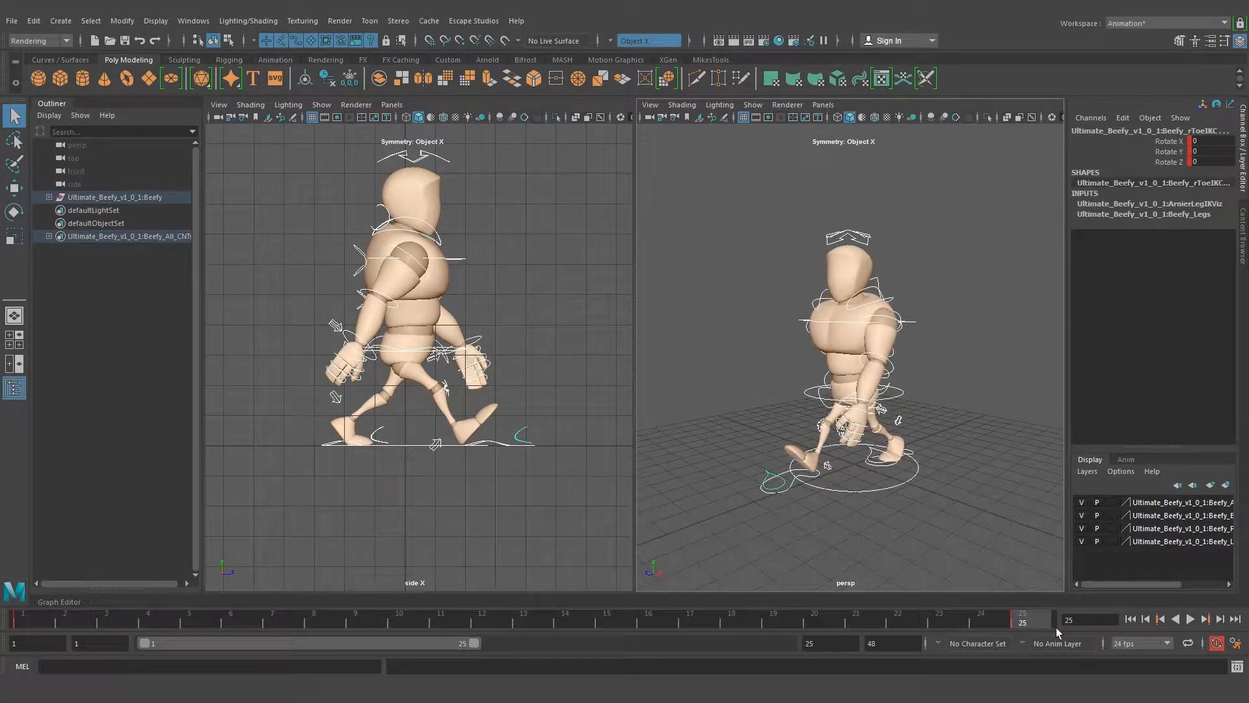
pyautogui.click(1131, 620)
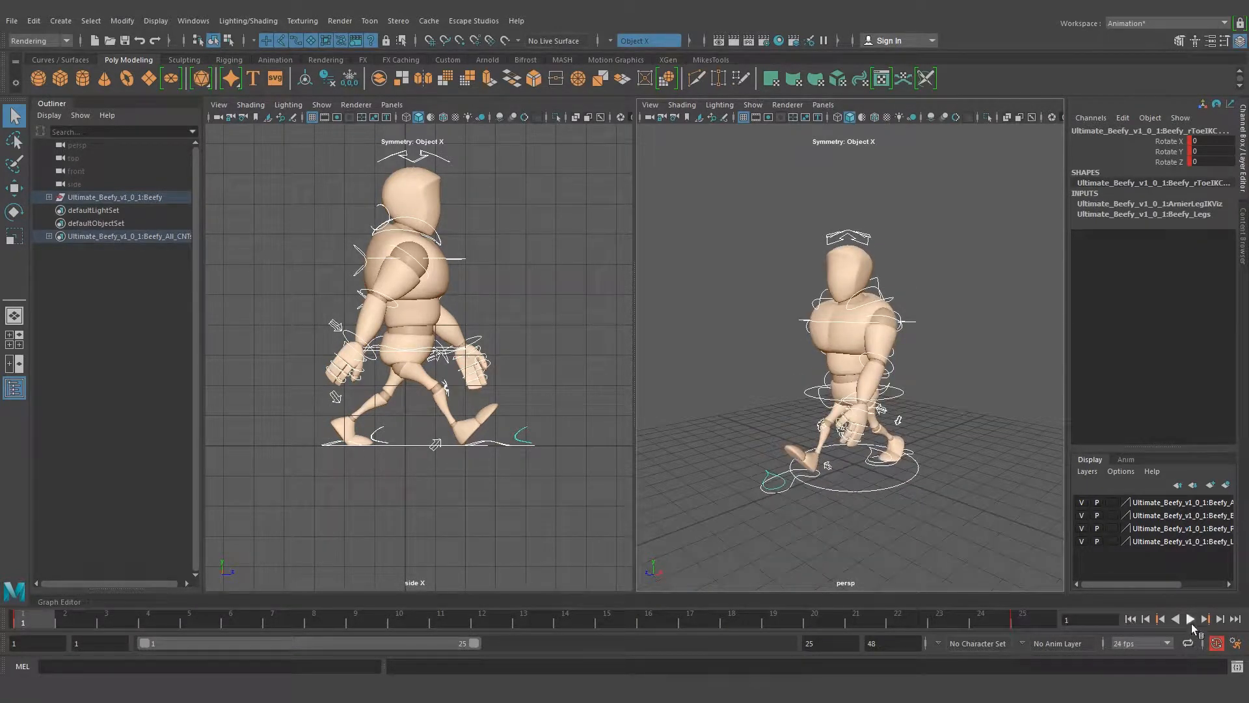
pyautogui.click(1024, 622)
pyautogui.click(23, 619)
pyautogui.click(1023, 622)
pyautogui.click(966, 300)
pyautogui.keyDown('alt'); pyautogui.moveTo(748, 320); pyautogui.dragTo(937, 326); pyautogui.keyUp('alt')
pyautogui.keyDown('alt'); pyautogui.moveTo(762, 439); pyautogui.dragTo(818, 327); pyautogui.keyUp('alt')
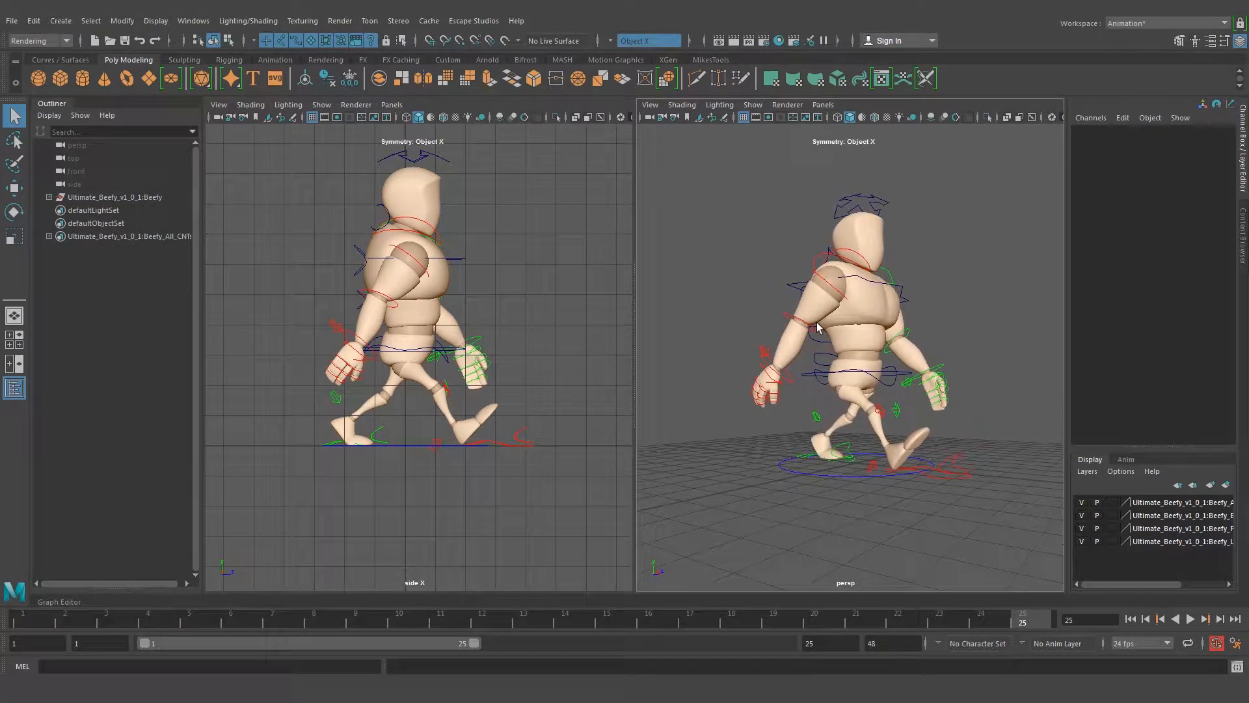
# Go to frame 13, midway between the two keyed poses, and bring the character's front into view
pyautogui.click(28, 622)
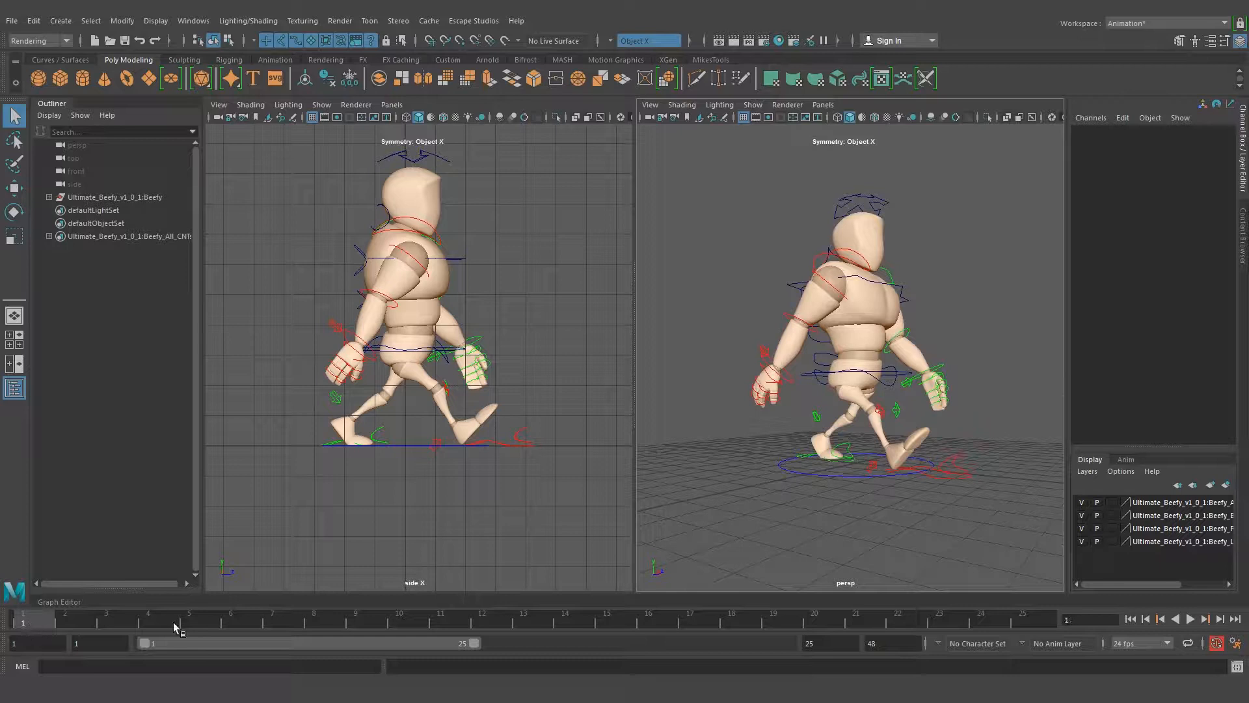
pyautogui.click(525, 625)
pyautogui.keyDown('alt'); pyautogui.moveTo(853, 397); pyautogui.dragTo(883, 394); pyautogui.keyUp('alt')
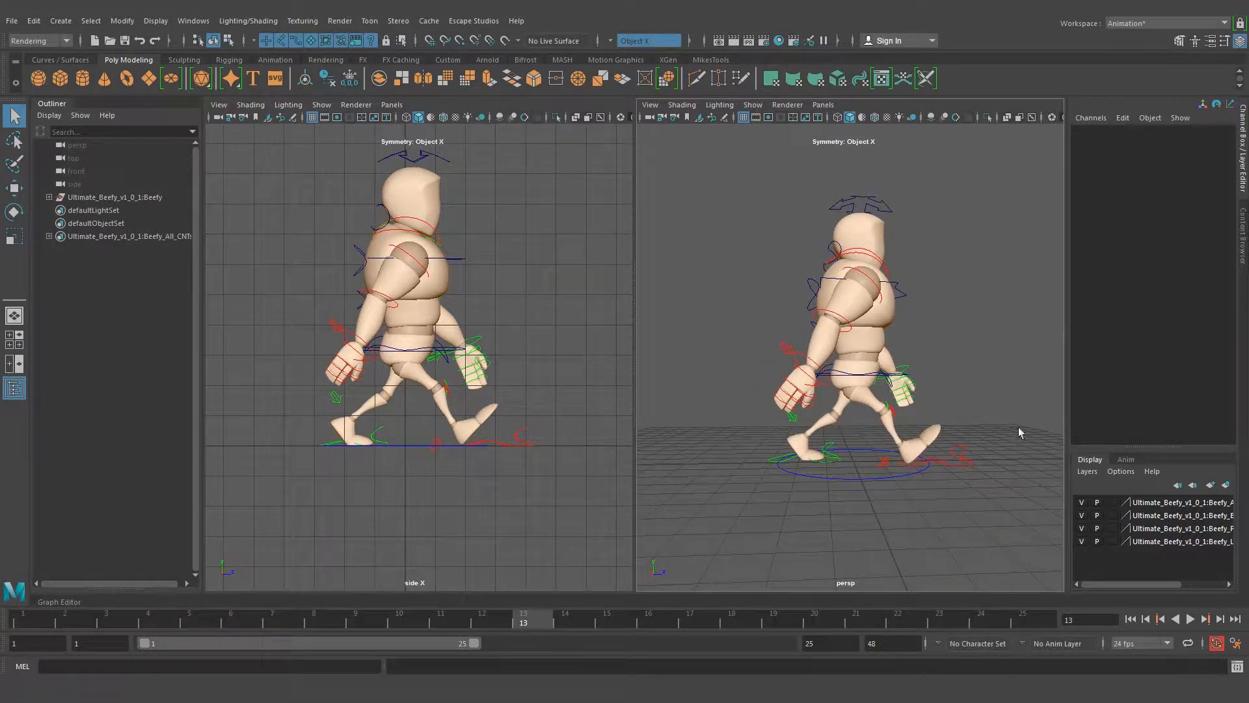
pyautogui.keyDown('alt'); pyautogui.moveTo(1043, 385); pyautogui.dragTo(910, 407); pyautogui.keyUp('alt')
pyautogui.scroll(2, 893, 407)
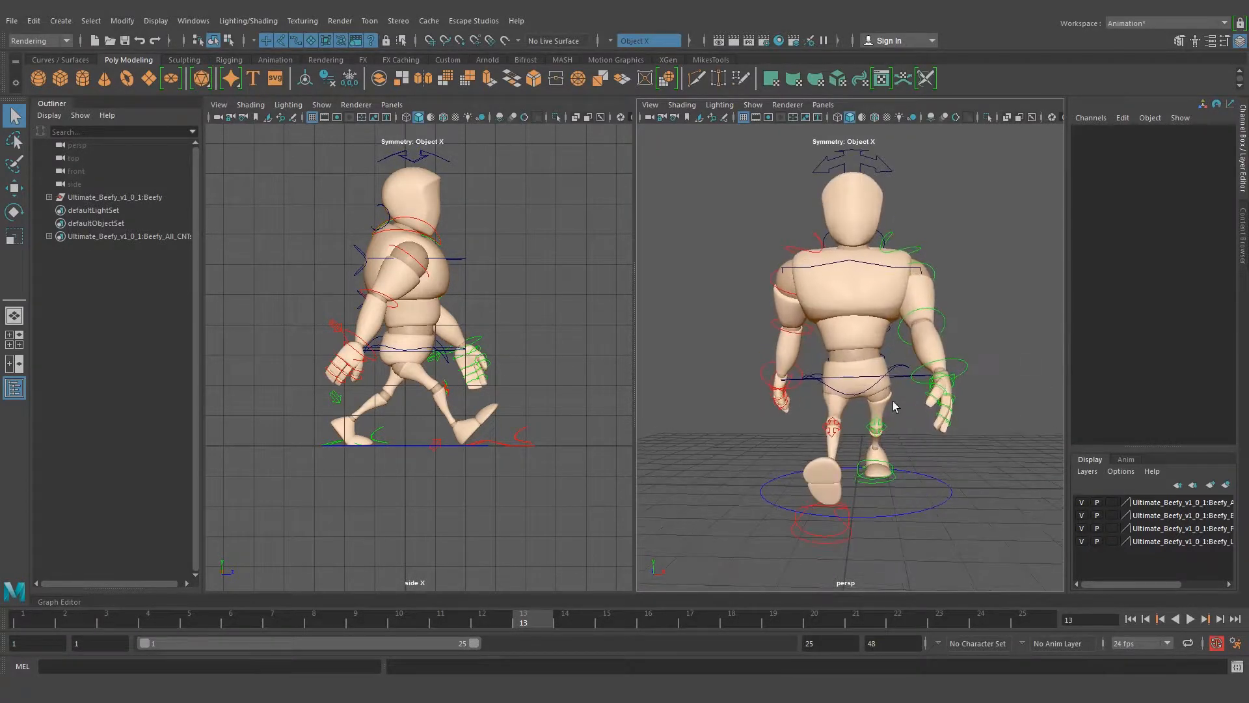
# Select the right shoulder control at frame 13 to read its rotation values, and view both arms of the pose
pyautogui.keyDown('alt'); pyautogui.moveTo(851, 281); pyautogui.dragTo(889, 363); pyautogui.keyUp('alt')
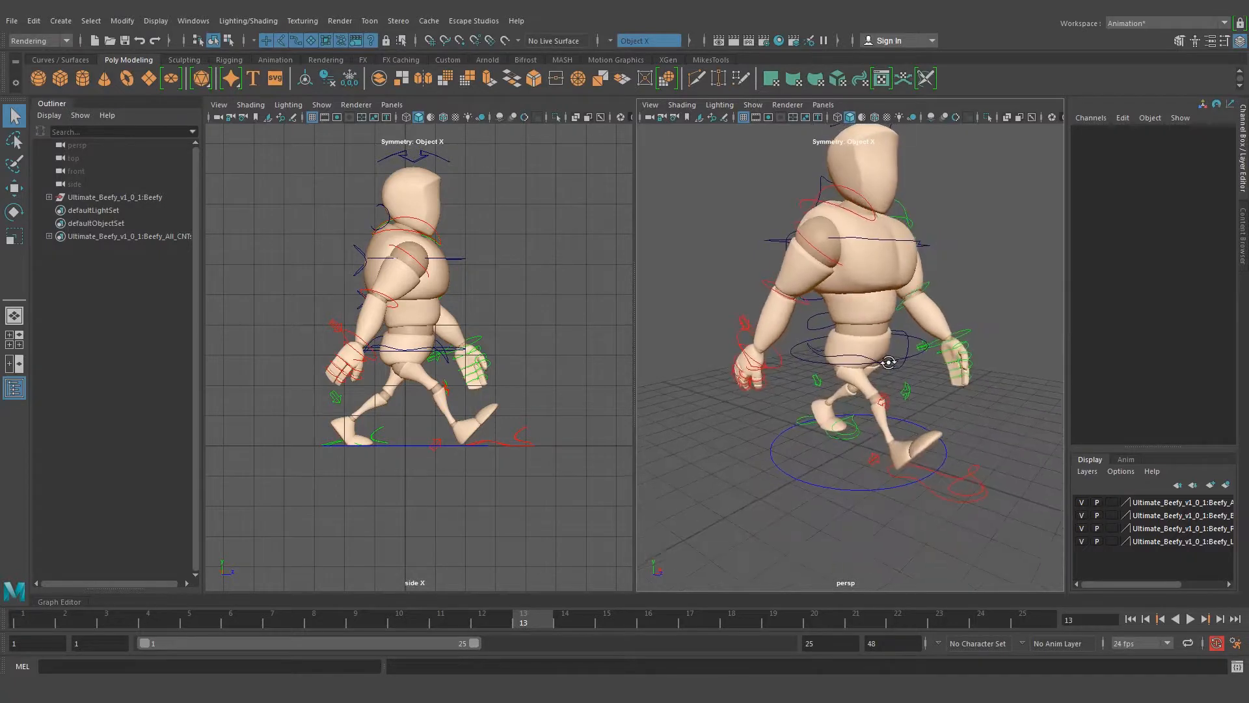
pyautogui.click(826, 259)
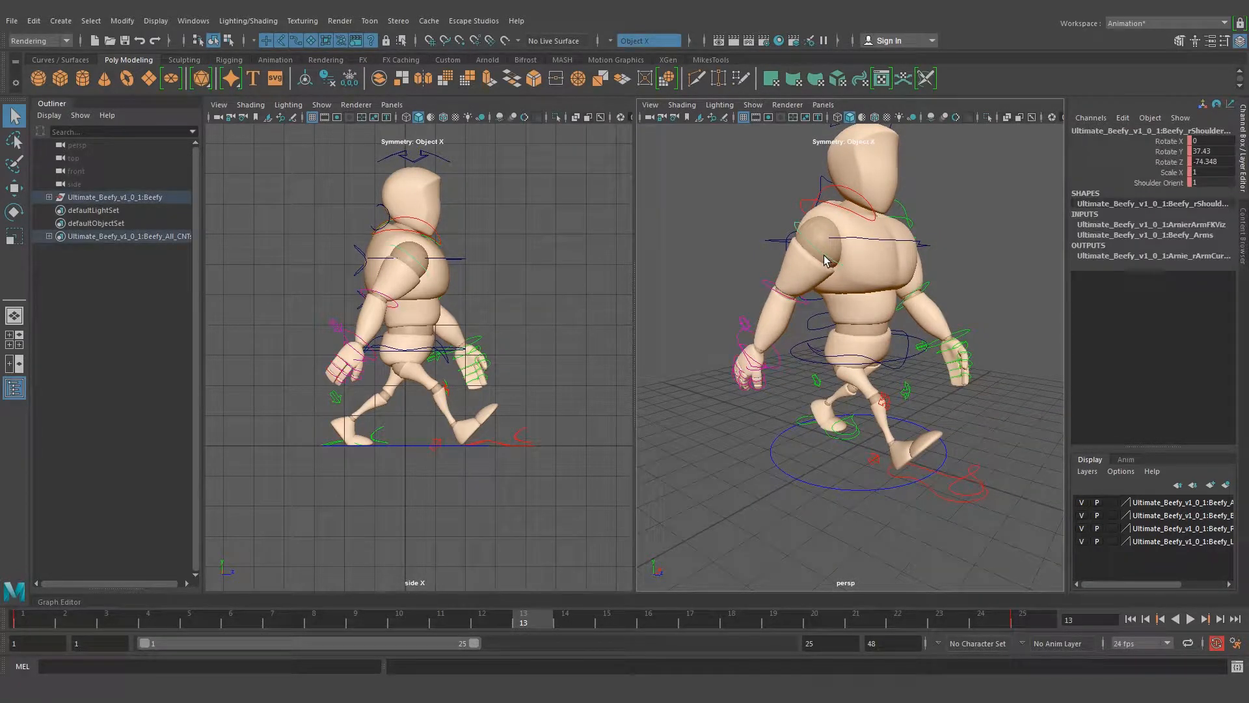
pyautogui.keyDown('alt'); pyautogui.moveTo(924, 296); pyautogui.dragTo(881, 288); pyautogui.keyUp('alt')
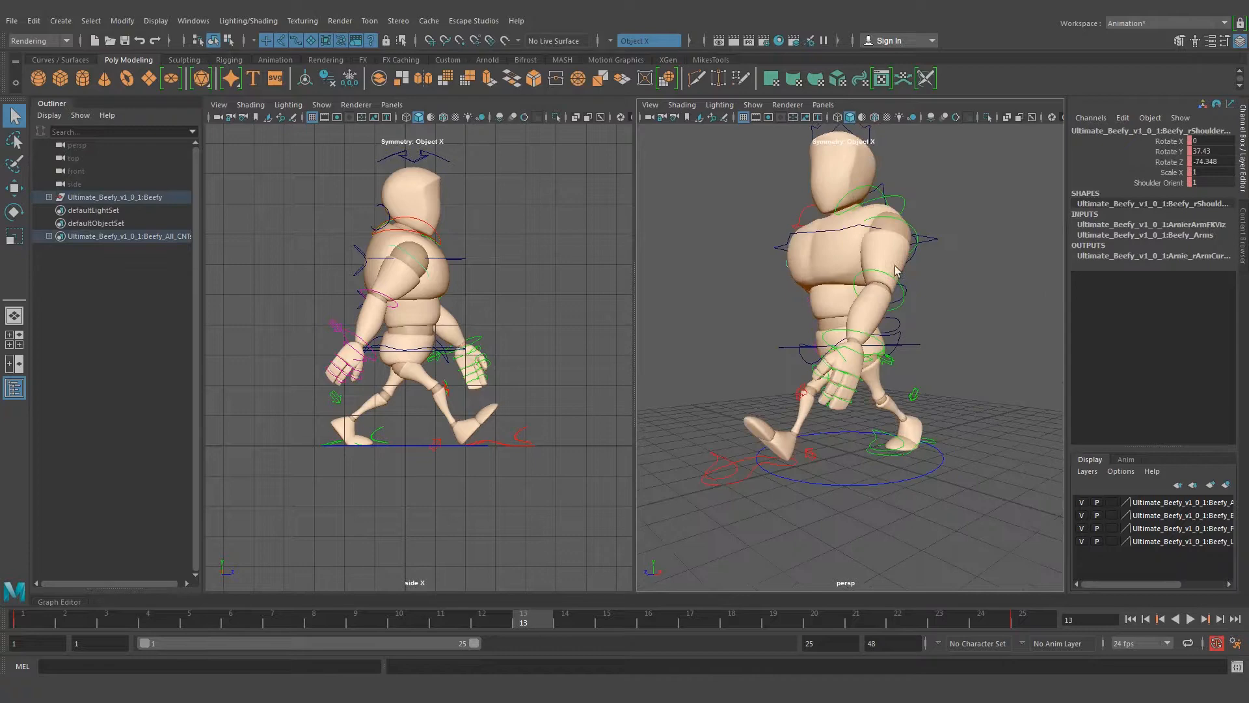
# Examine both legs up close at frame 13 and select the left foot's IK control to read its translate and heel values
pyautogui.keyDown('alt'); pyautogui.moveTo(683, 452); pyautogui.dragTo(844, 486); pyautogui.keyUp('alt')
pyautogui.keyDown('alt'); pyautogui.moveTo(886, 455); pyautogui.dragTo(798, 409, button='middle'); pyautogui.keyUp('alt')
pyautogui.keyDown('alt'); pyautogui.moveTo(797, 408); pyautogui.dragTo(826, 413, button='right'); pyautogui.keyUp('alt')
pyautogui.keyDown('alt'); pyautogui.moveTo(829, 418); pyautogui.dragTo(863, 403); pyautogui.keyUp('alt')
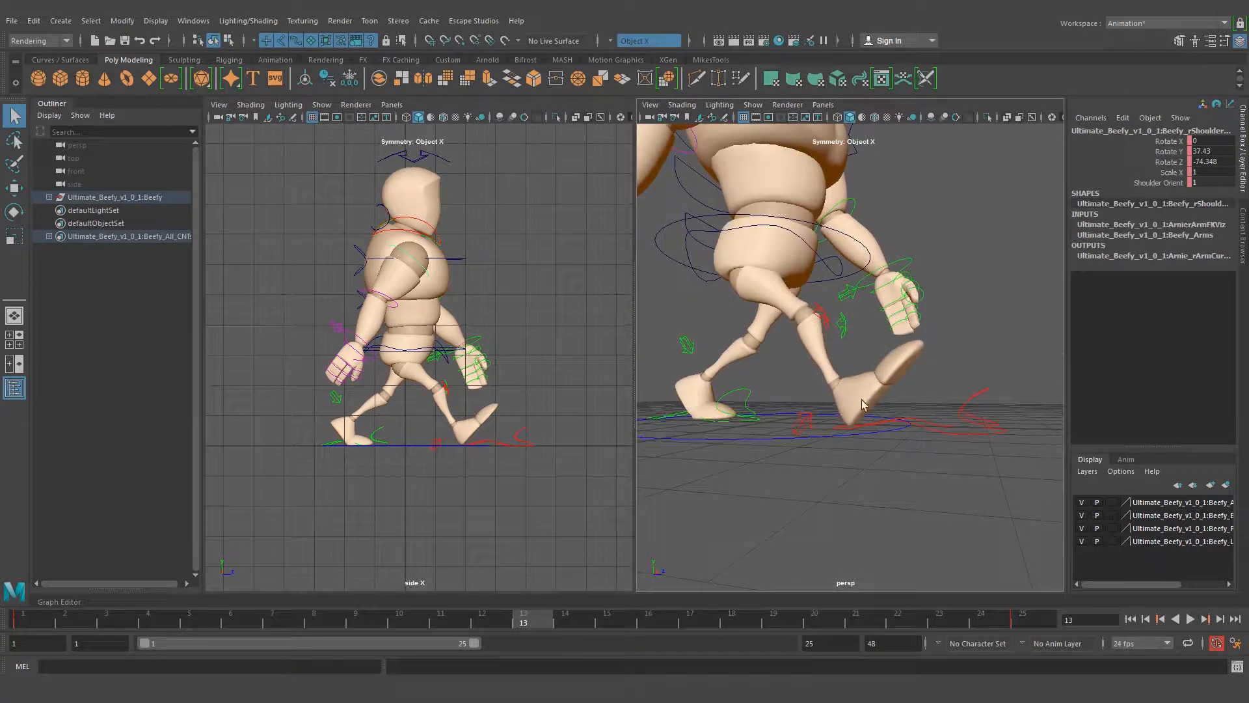
pyautogui.click(945, 433)
pyautogui.keyDown('alt'); pyautogui.moveTo(948, 438); pyautogui.dragTo(752, 443); pyautogui.keyUp('alt')
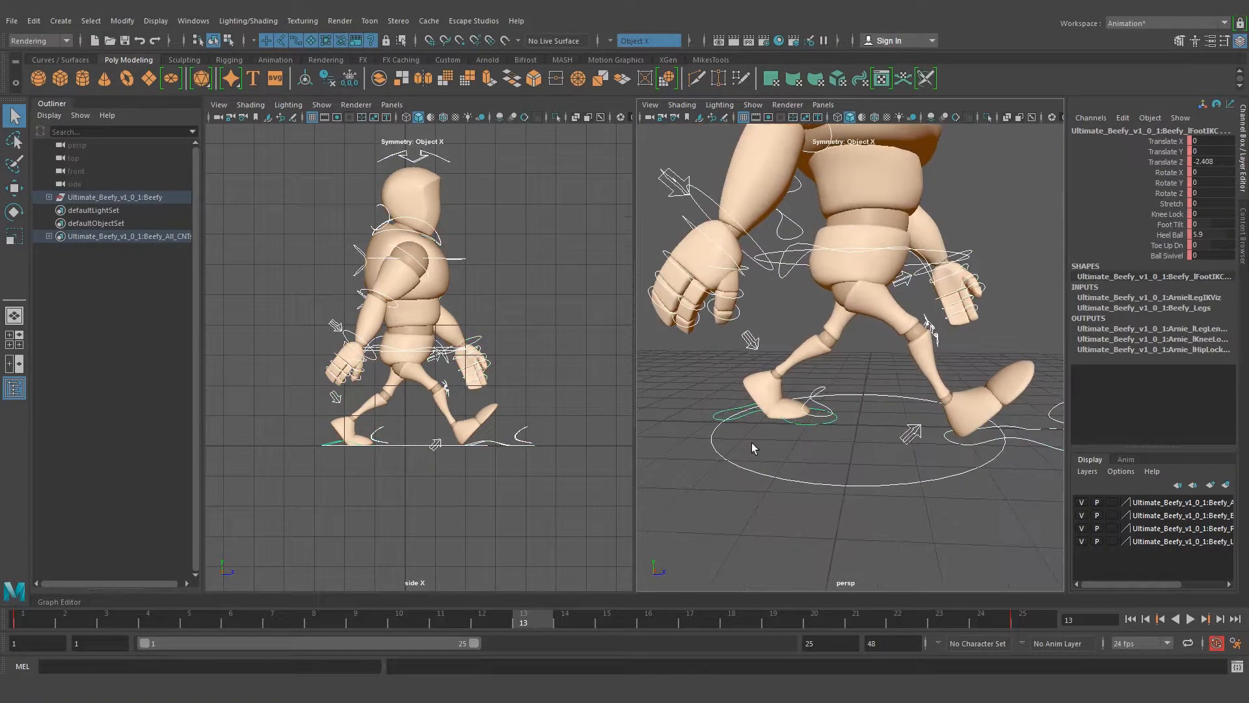
pyautogui.click(710, 402)
pyautogui.moveTo(711, 403); pyautogui.dragTo(723, 414)
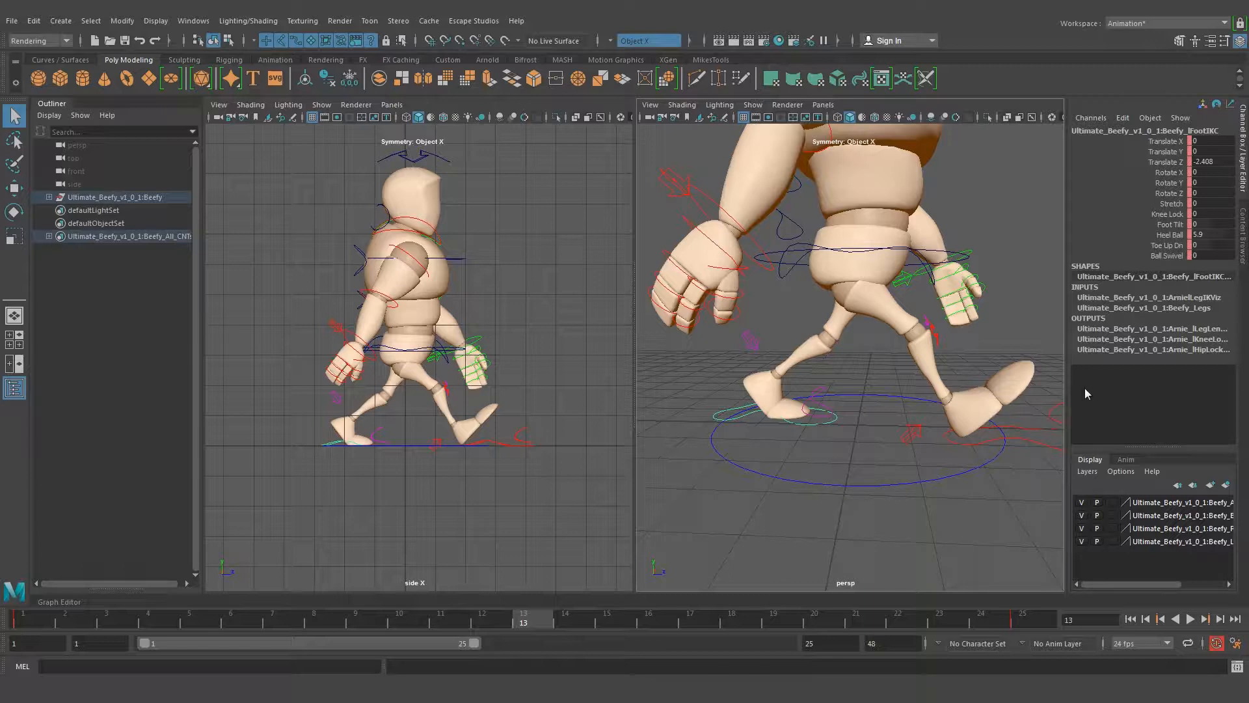
# Select the right foot's IK control at frame 13 and read its Translate Z and Heel Ball values
pyautogui.keyDown('alt'); pyautogui.moveTo(966, 358); pyautogui.dragTo(938, 371); pyautogui.keyUp('alt')
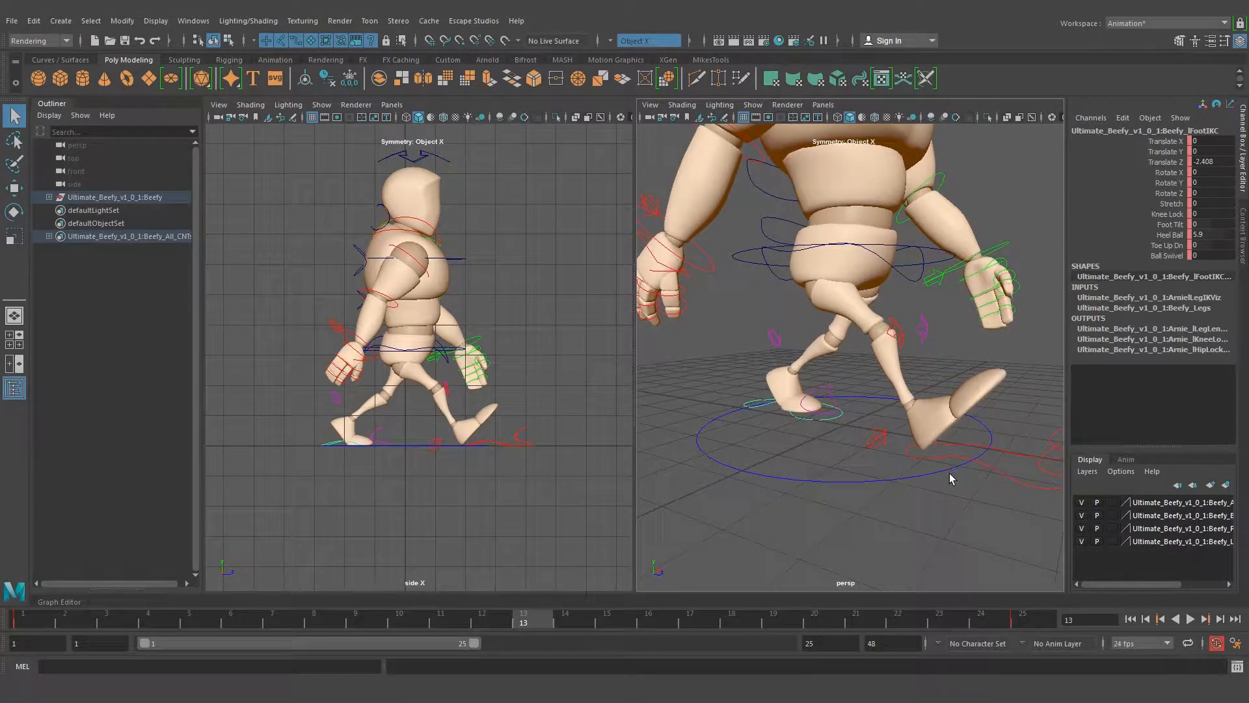
pyautogui.click(1000, 472)
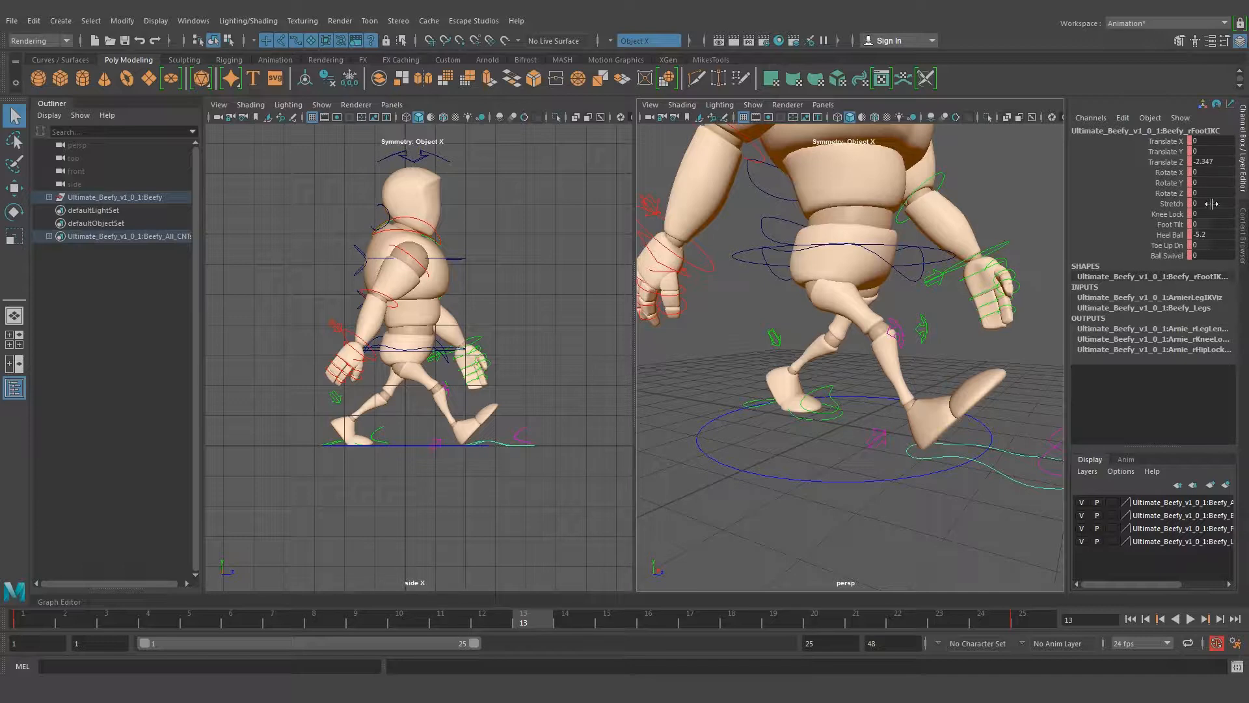
pyautogui.doubleClick(1223, 163)
pyautogui.moveTo(783, 453)
pyautogui.keyDown('alt'); pyautogui.mouseDown()
pyautogui.moveTo(827, 448)
pyautogui.moveTo(780, 448)
pyautogui.mouseUp(); pyautogui.keyUp('alt')
pyautogui.keyDown('alt'); pyautogui.moveTo(880, 446); pyautogui.dragTo(856, 420, button='middle'); pyautogui.keyUp('alt')
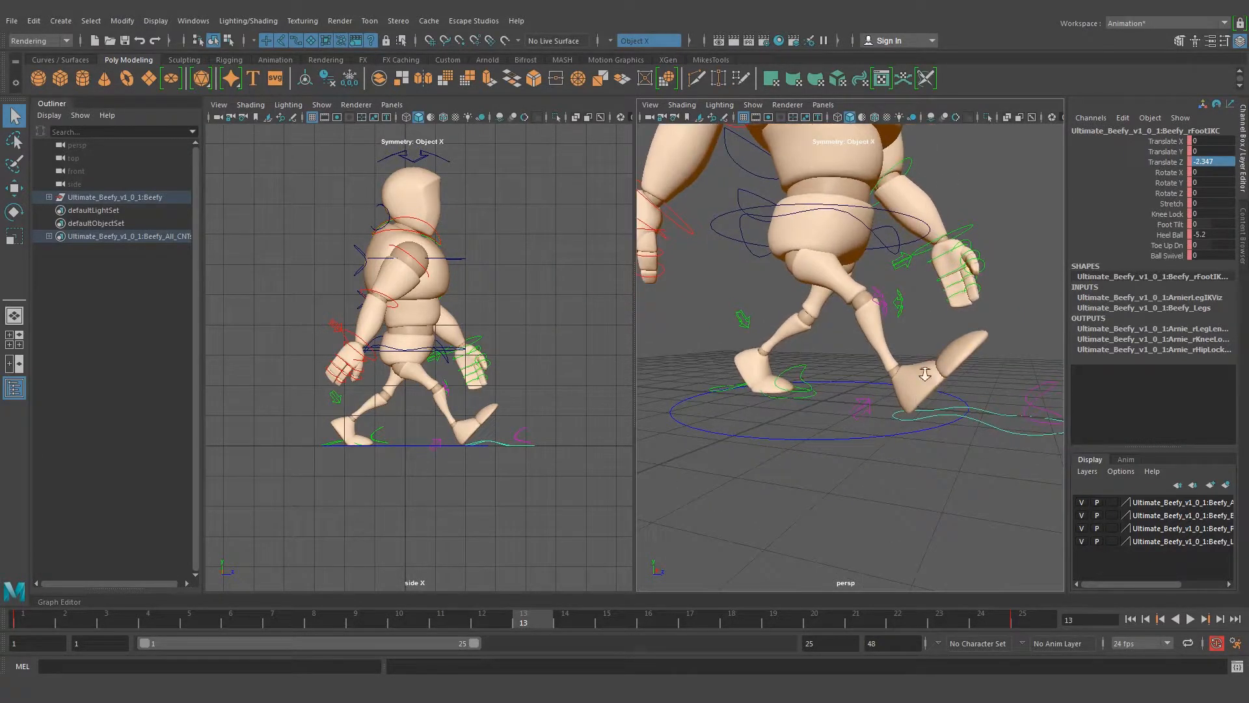
# Compare the Translate Z and Heel Ball values of the left and right foot IK controls at frame 13
pyautogui.keyDown('alt'); pyautogui.moveTo(932, 376); pyautogui.dragTo(857, 380, button='right'); pyautogui.keyUp('alt')
pyautogui.keyDown('alt'); pyautogui.moveTo(789, 401); pyautogui.dragTo(807, 400); pyautogui.keyUp('alt')
pyautogui.click(798, 400)
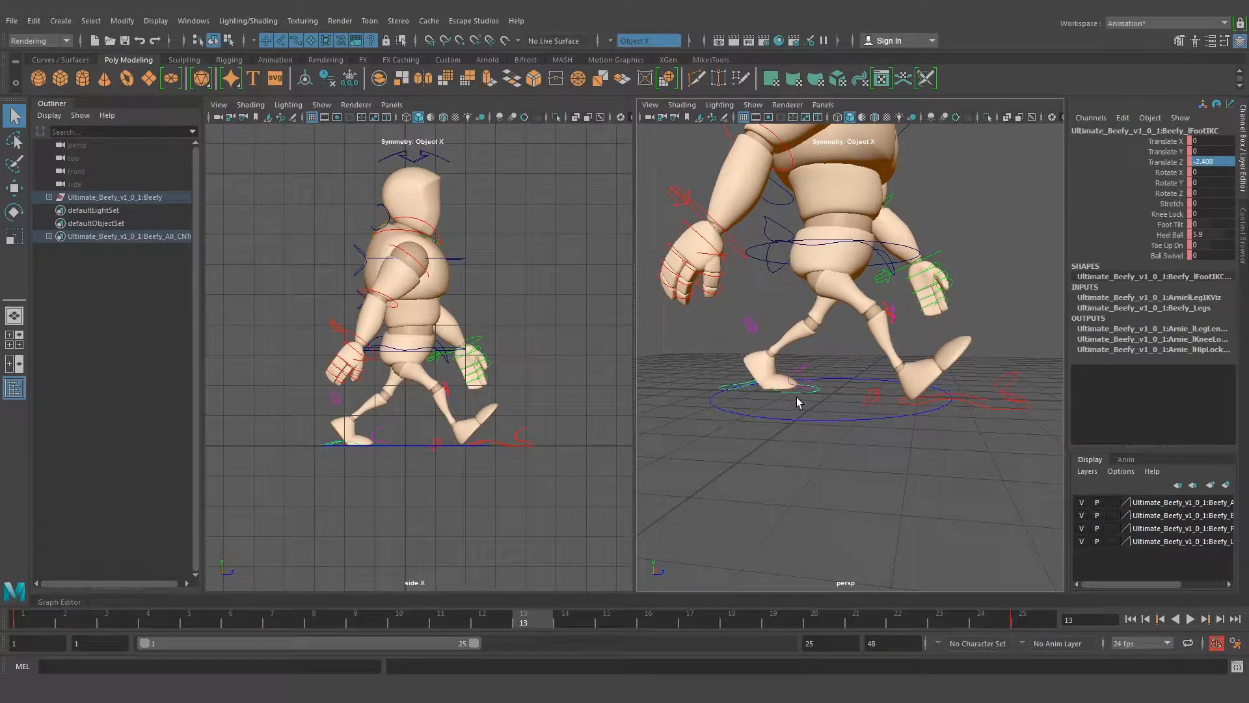
pyautogui.keyDown('alt'); pyautogui.moveTo(884, 394); pyautogui.dragTo(835, 325); pyautogui.keyUp('alt')
pyautogui.click(885, 410)
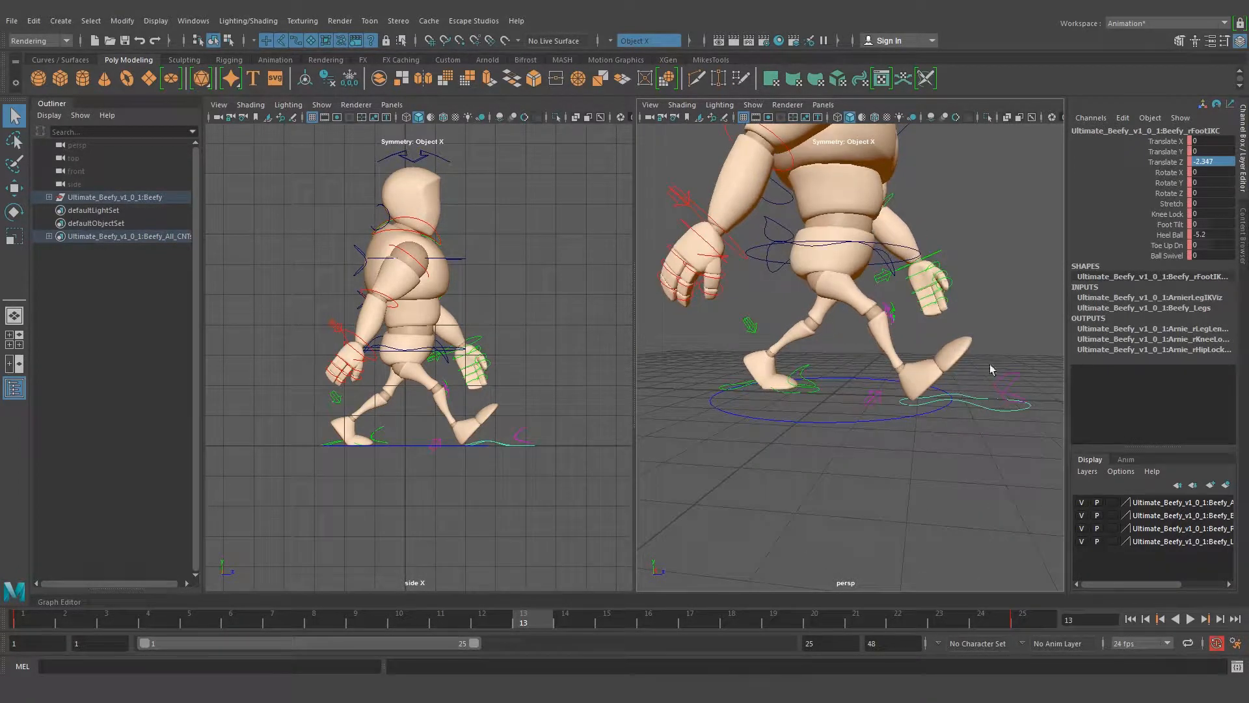
pyautogui.click(918, 495)
pyautogui.keyDown('alt'); pyautogui.moveTo(912, 395); pyautogui.dragTo(916, 433); pyautogui.keyUp('alt')
pyautogui.click(969, 418)
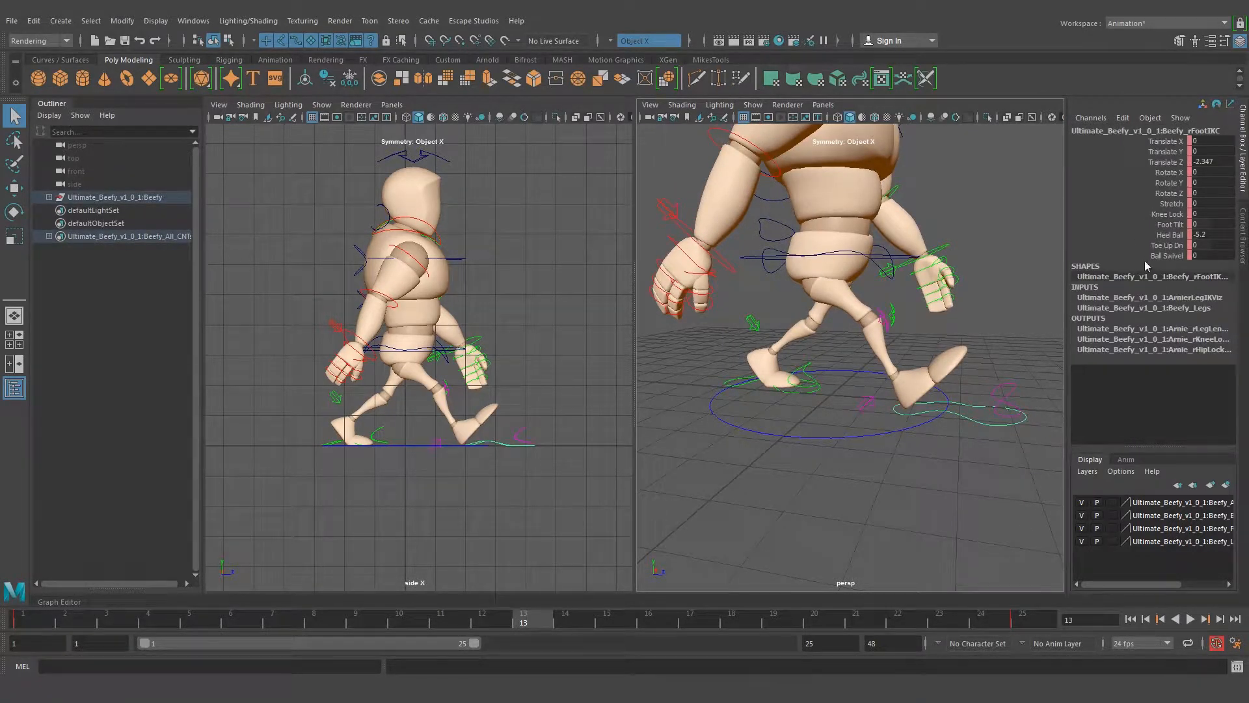
pyautogui.keyDown('alt'); pyautogui.moveTo(733, 527); pyautogui.dragTo(775, 517); pyautogui.keyUp('alt')
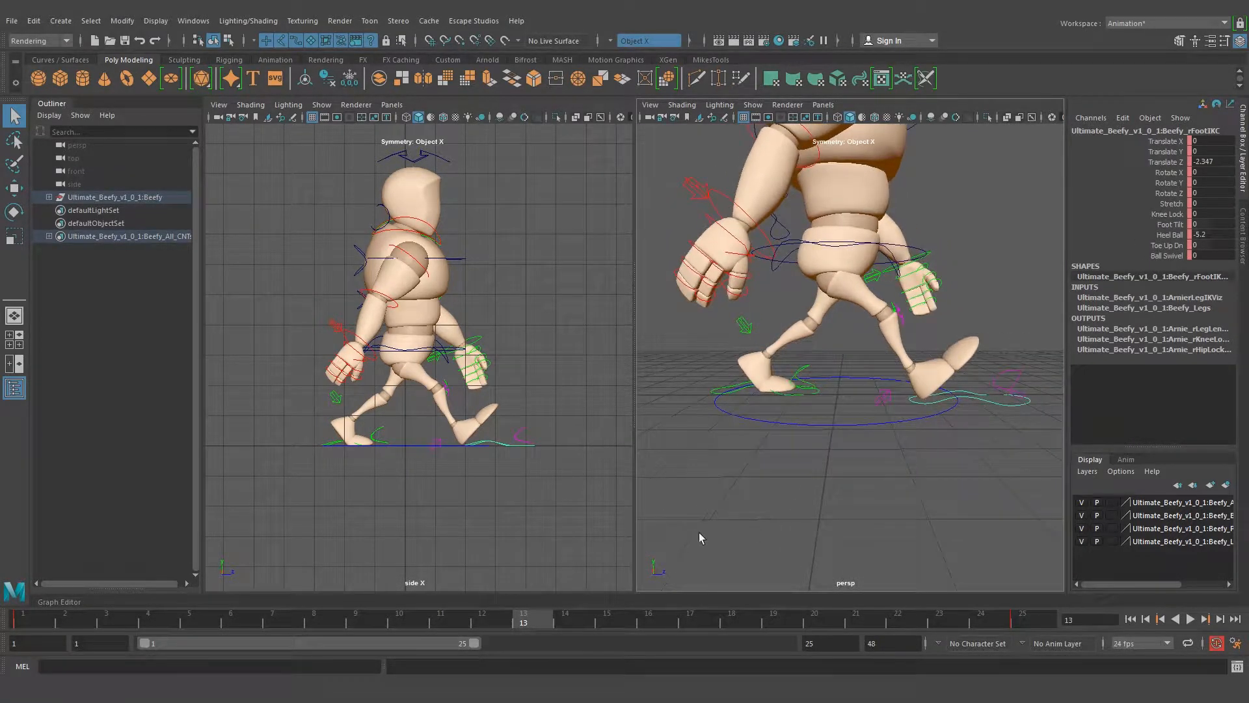
pyautogui.hotkey('alt', 'v')
pyautogui.hotkey('alt', 'v')
# Copy the left foot's Translate Z value to the right foot's IK control at frame 13, setting it to -2.408
pyautogui.keyDown('alt'); pyautogui.moveTo(835, 419); pyautogui.dragTo(741, 393); pyautogui.keyUp('alt')
pyautogui.click(797, 395)
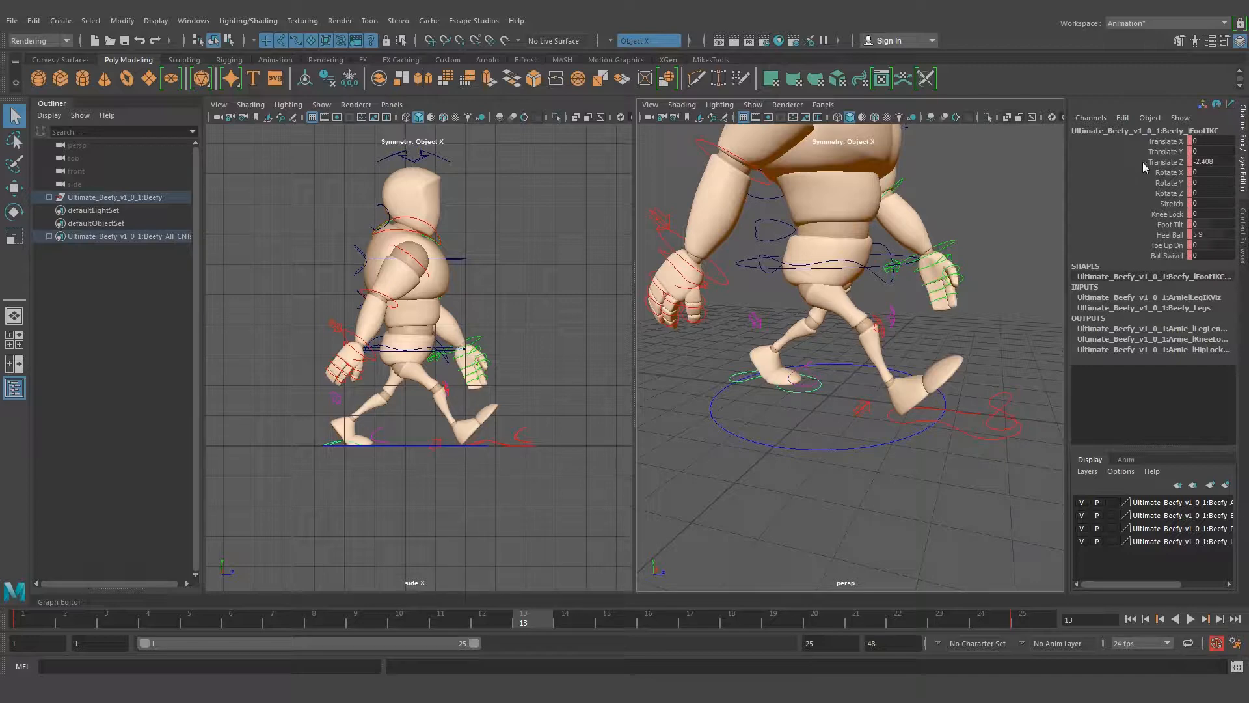
pyautogui.doubleClick(1223, 162)
pyautogui.click(960, 423)
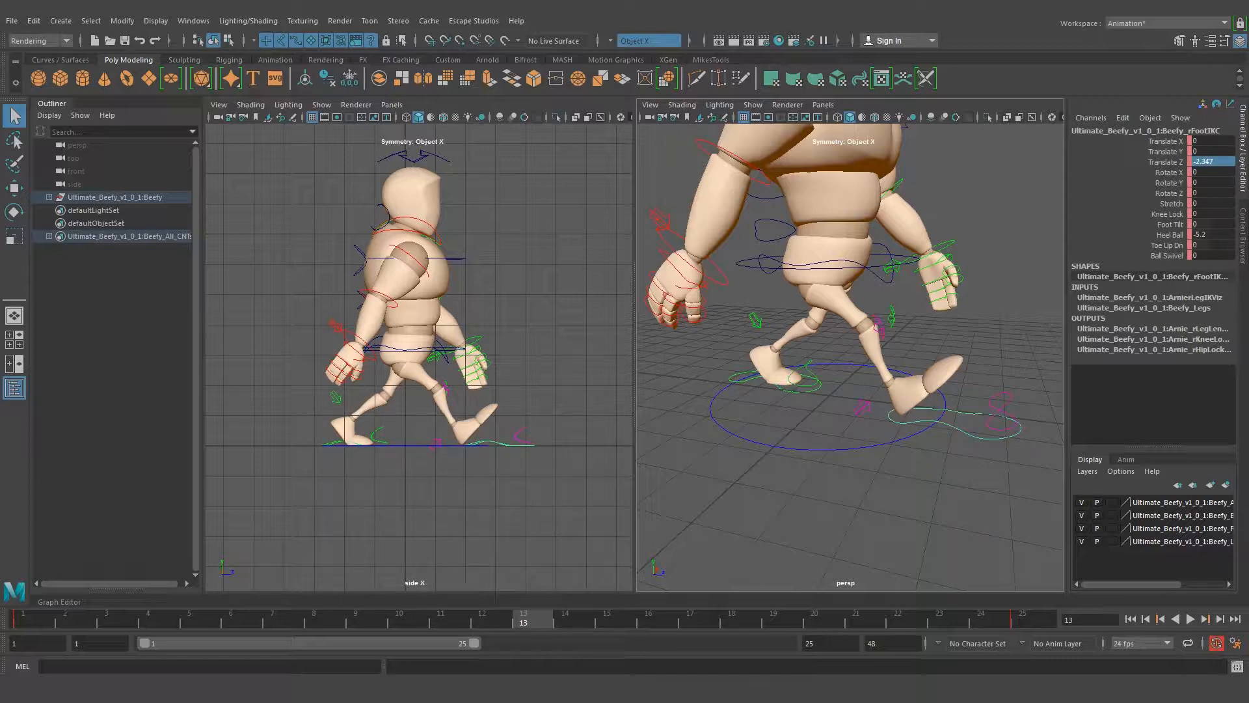
pyautogui.doubleClick(1222, 161)
pyautogui.click(957, 445)
pyautogui.moveTo(958, 427); pyautogui.dragTo(973, 448)
pyautogui.doubleClick(1223, 161)
pyautogui.write('-2.408')
pyautogui.press('Return')
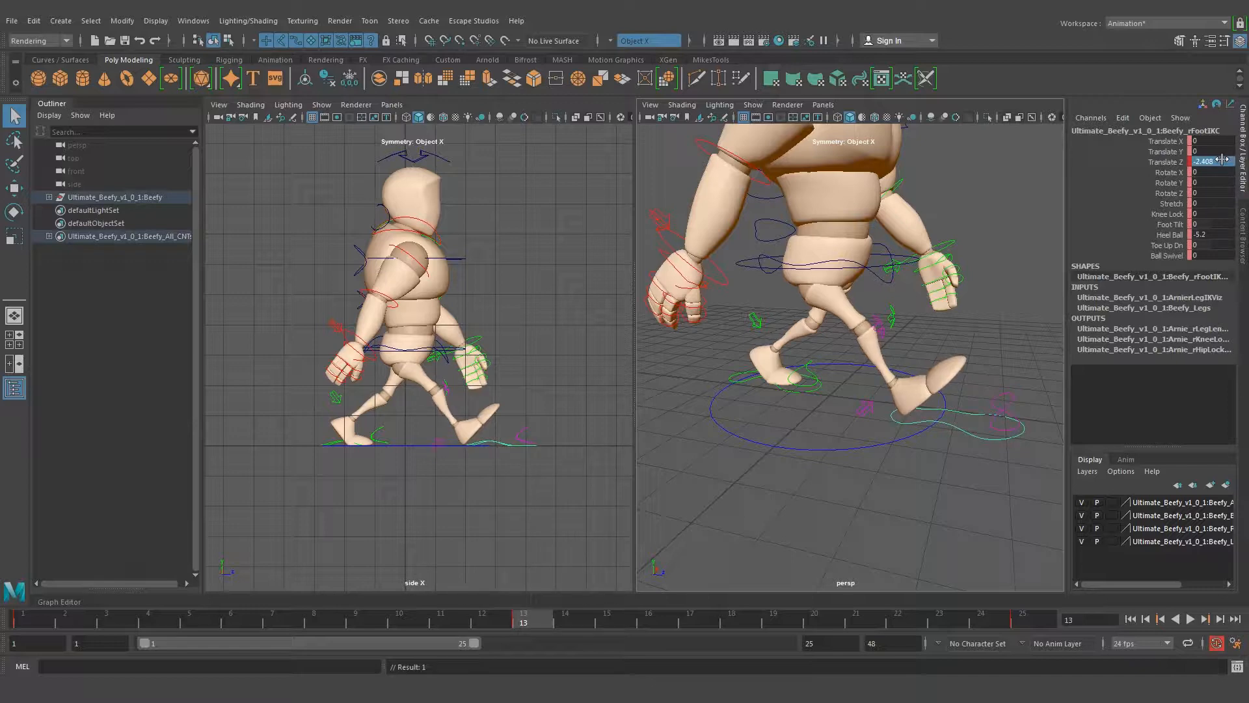
# Copy the left foot's Heel Ball value to the right foot's IK control at frame 13, setting it to 5.9
pyautogui.keyDown('alt'); pyautogui.moveTo(777, 360); pyautogui.dragTo(790, 357); pyautogui.keyUp('alt')
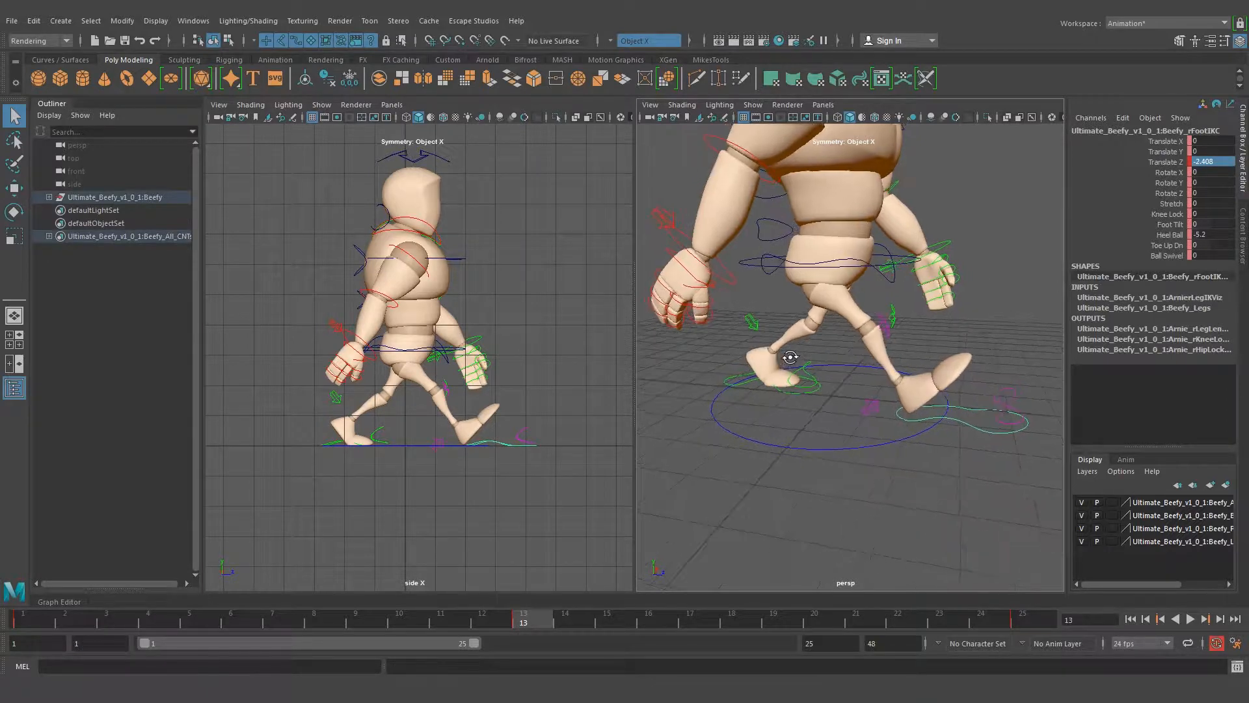
pyautogui.click(739, 388)
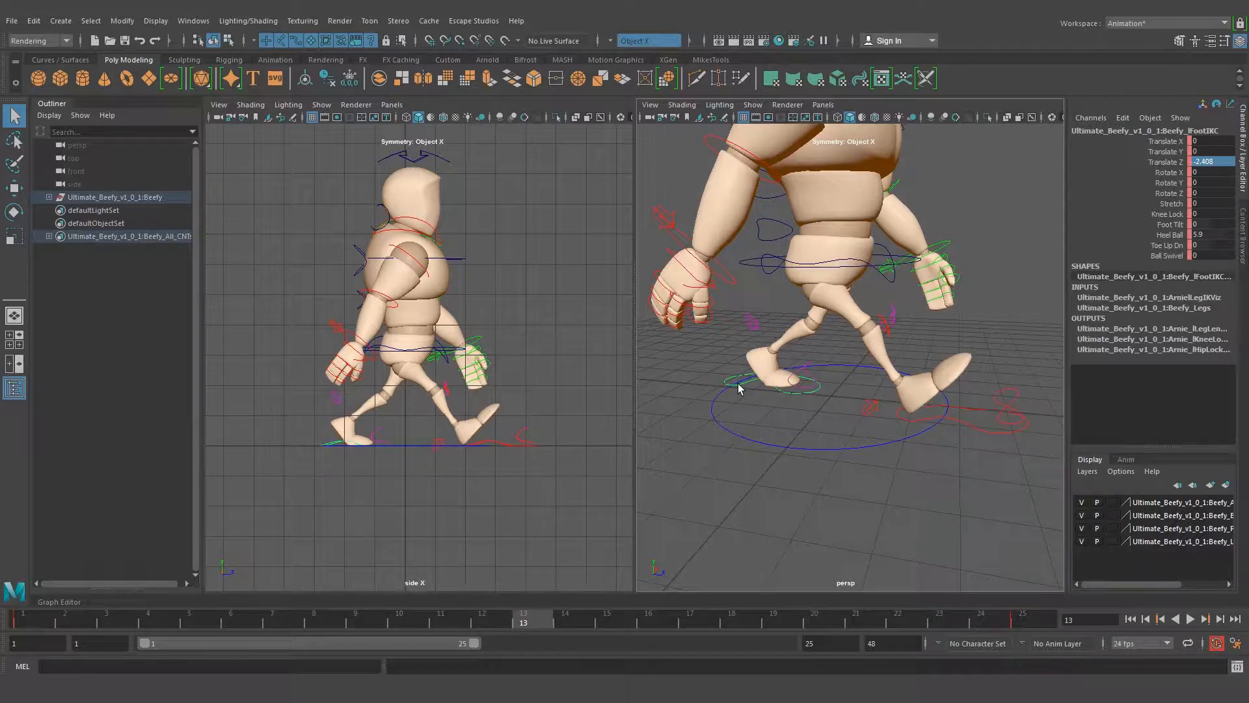
pyautogui.click(744, 386)
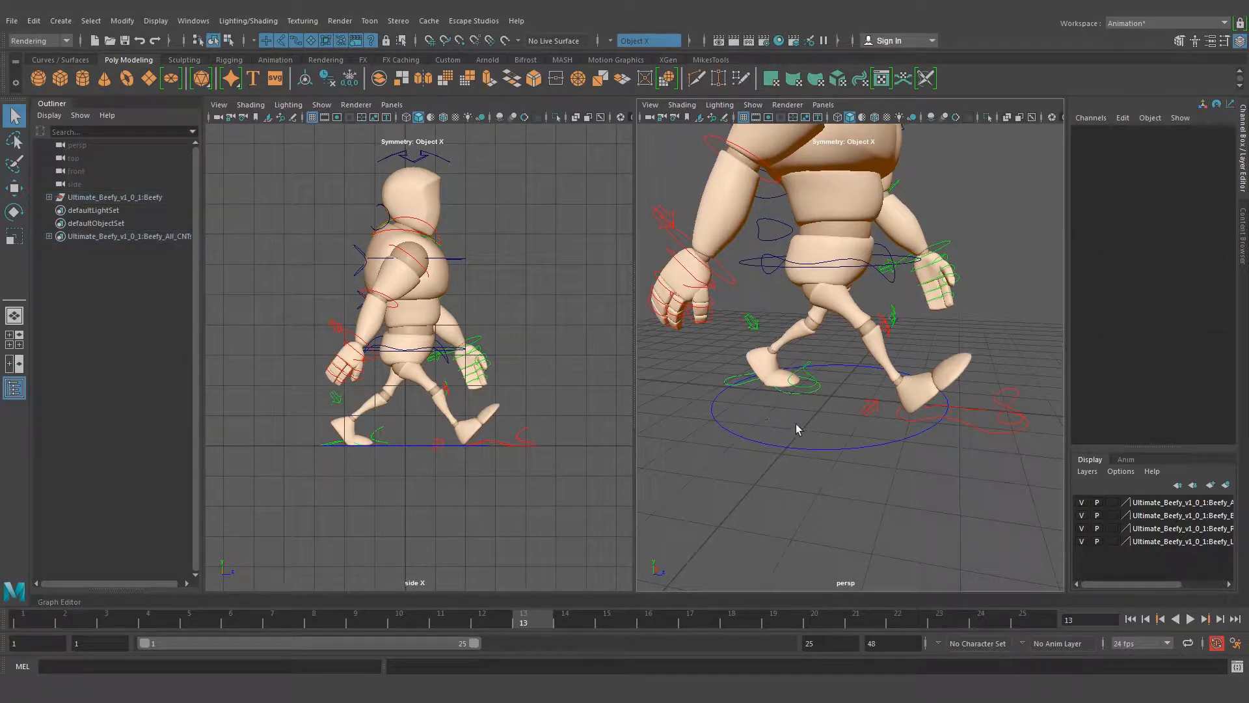
pyautogui.click(793, 395)
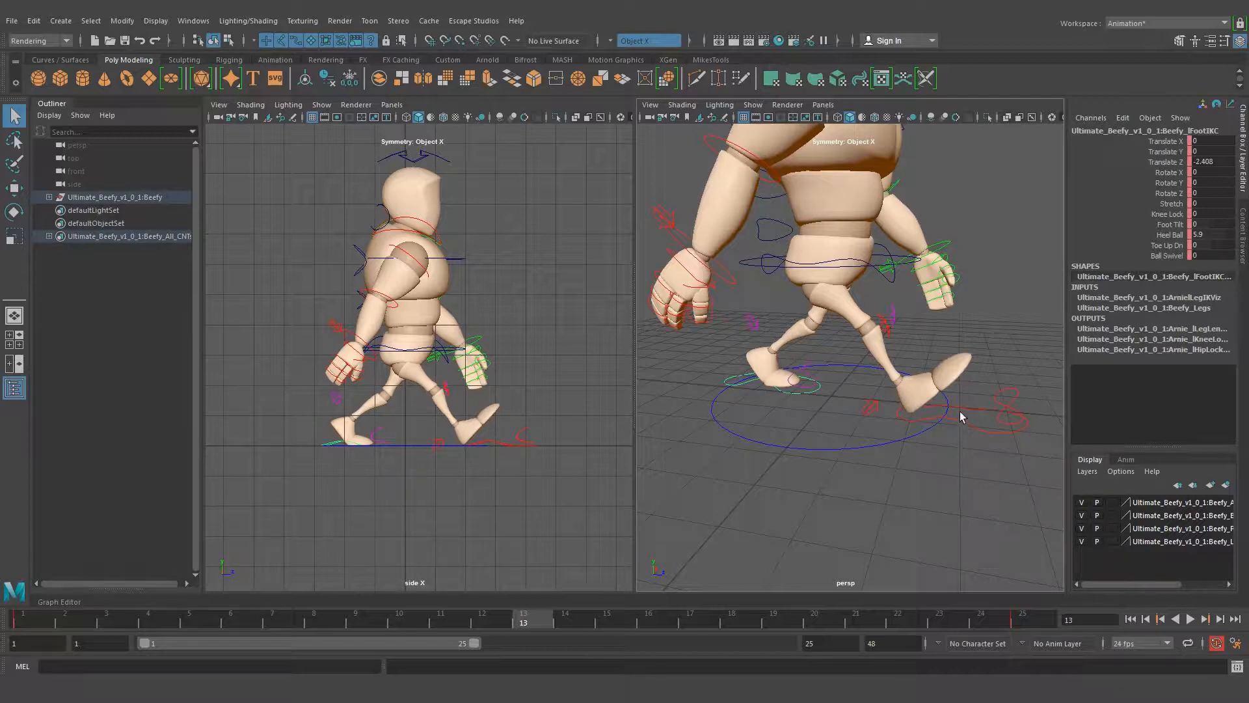
pyautogui.click(972, 426)
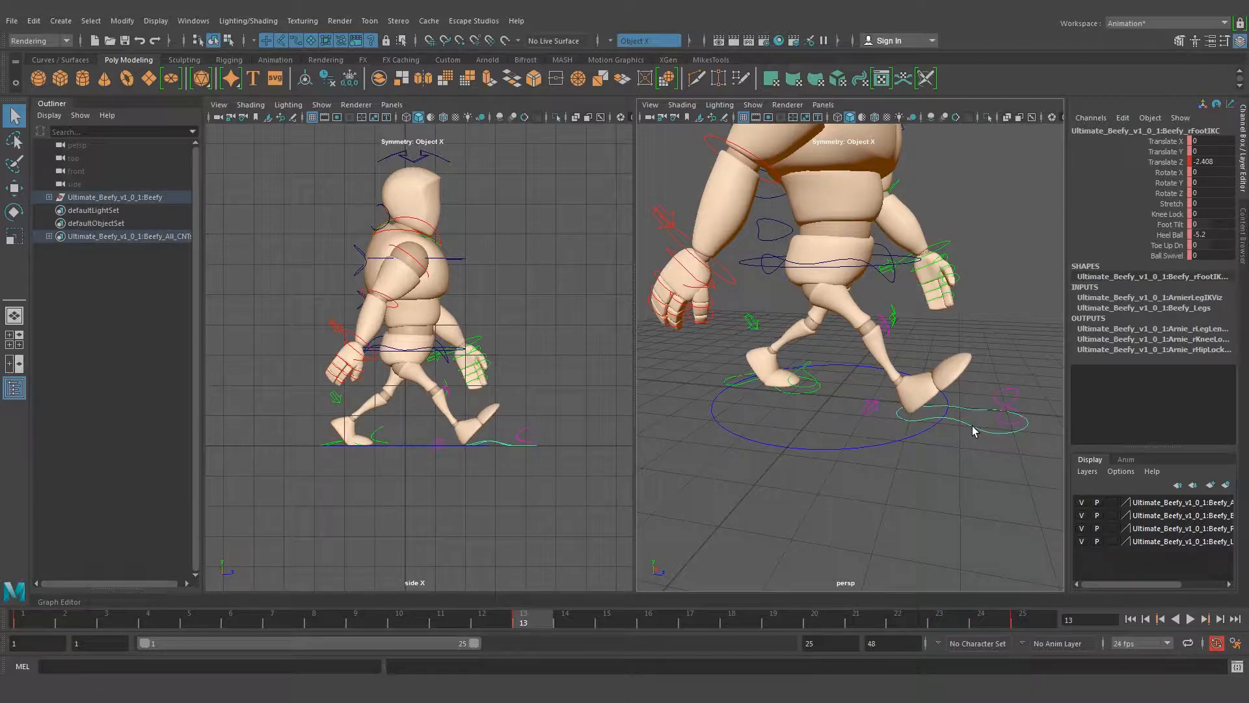
pyautogui.click(739, 385)
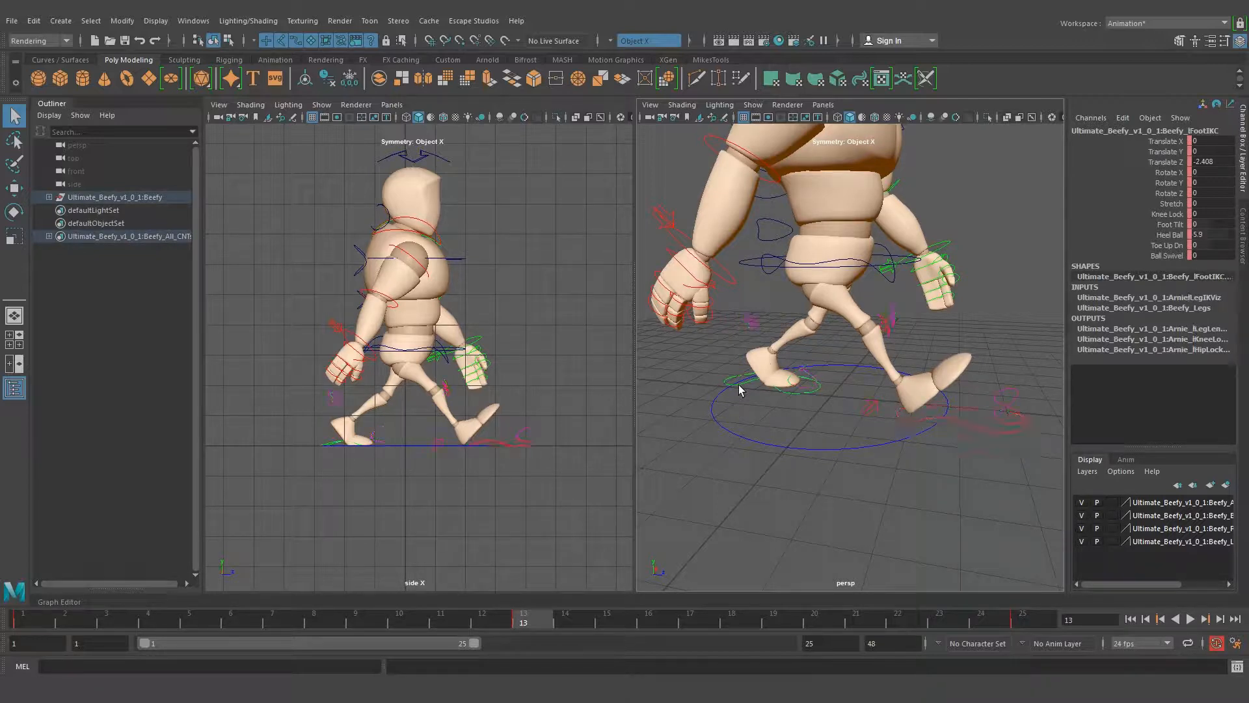
pyautogui.doubleClick(1214, 235)
pyautogui.click(976, 432)
pyautogui.doubleClick(1215, 235)
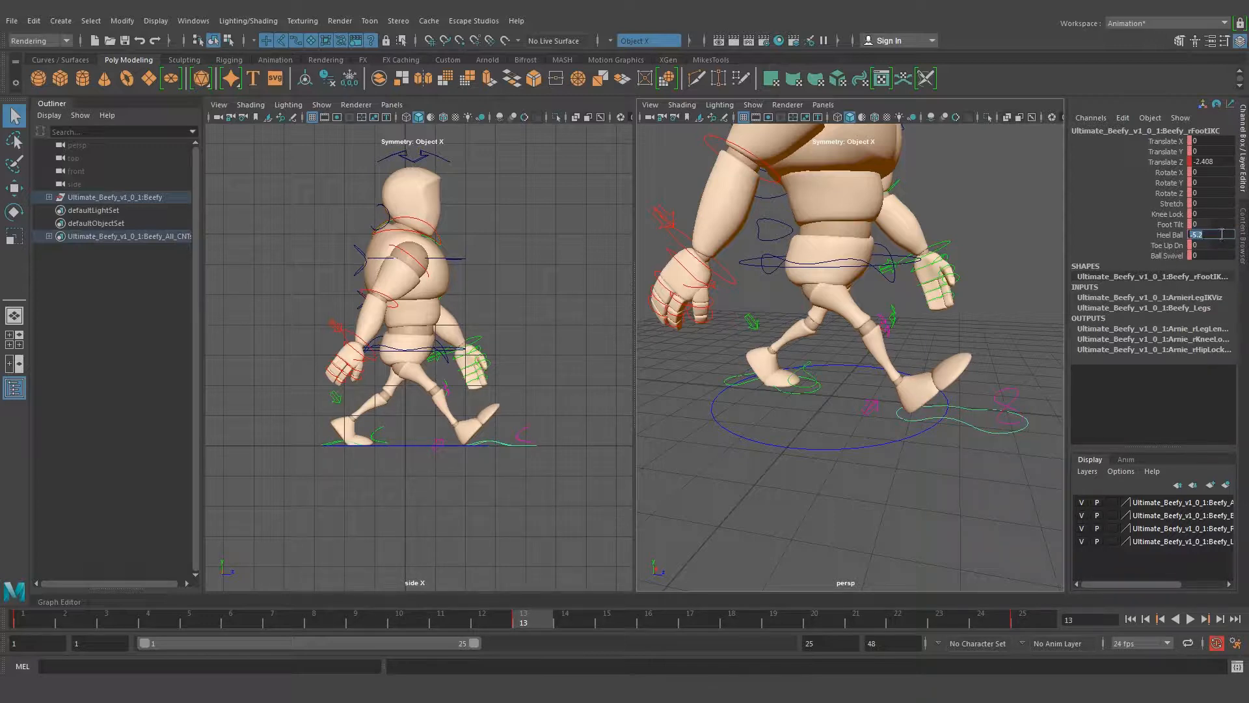
pyautogui.press('Return')
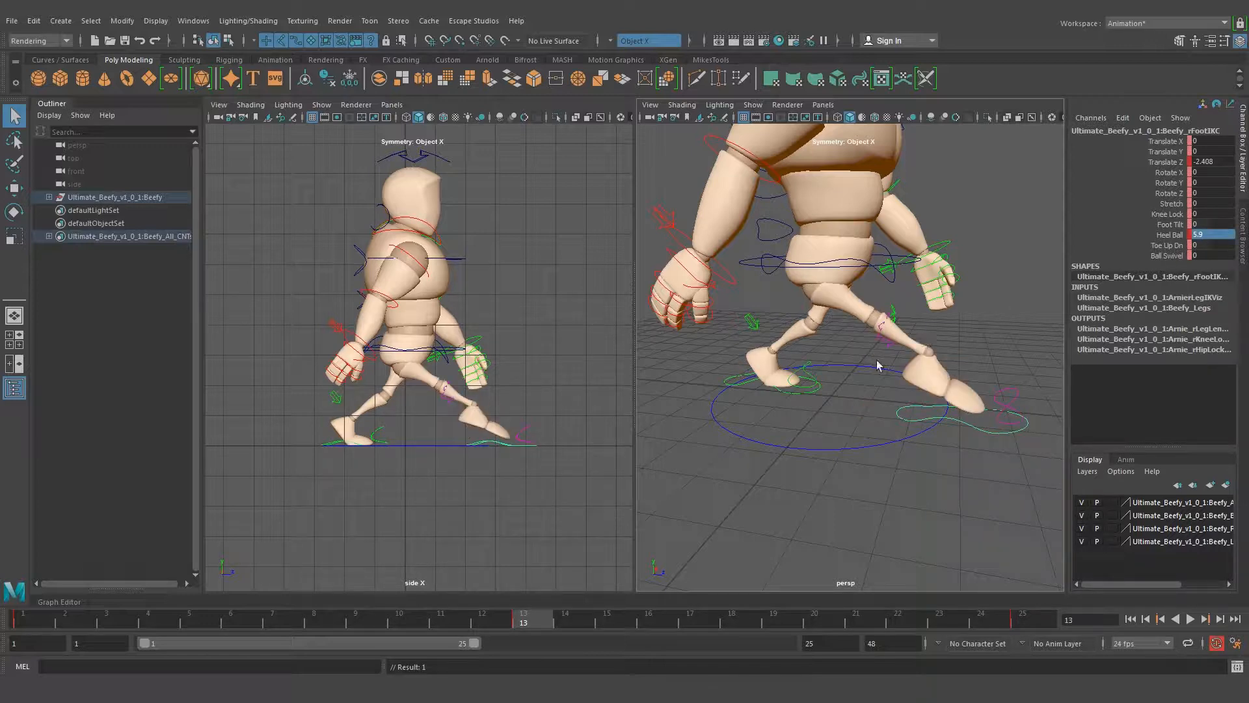
# Move the right foot's IK control back beside the left foot, to a Translate Z of about 2.457
pyautogui.moveTo(813, 381)
pyautogui.keyDown('alt'); pyautogui.mouseDown()
pyautogui.moveTo(836, 372)
pyautogui.moveTo(809, 398)
pyautogui.mouseUp(); pyautogui.keyUp('alt')
pyautogui.click(791, 400)
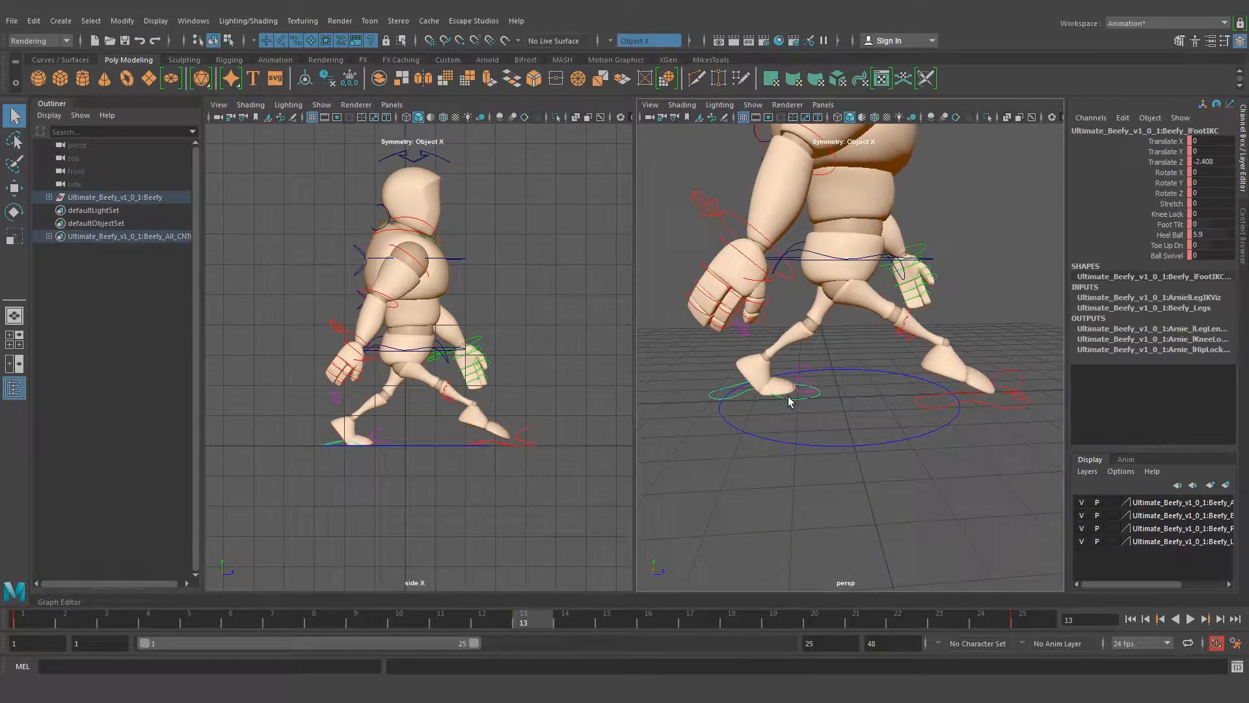
pyautogui.click(967, 405)
pyautogui.keyDown('alt'); pyautogui.moveTo(1002, 407); pyautogui.dragTo(970, 419); pyautogui.keyUp('alt')
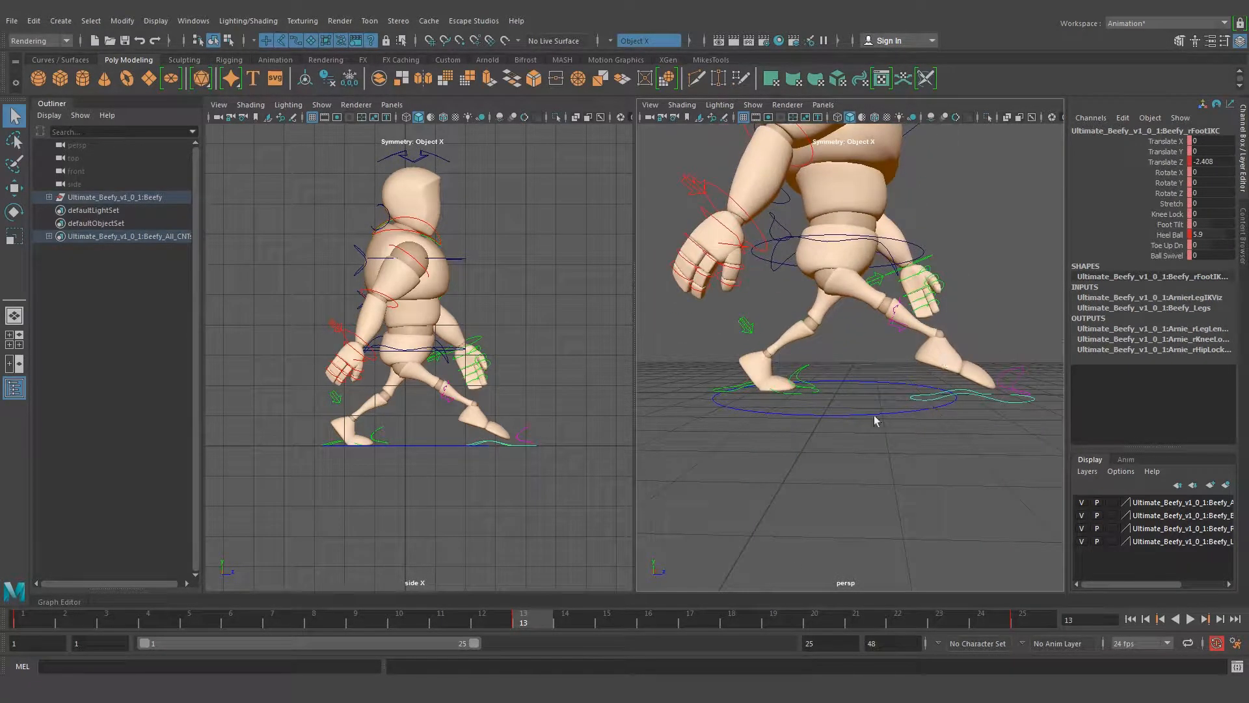
pyautogui.keyDown('alt'); pyautogui.moveTo(833, 446); pyautogui.dragTo(840, 453); pyautogui.keyUp('alt')
pyautogui.click(911, 423)
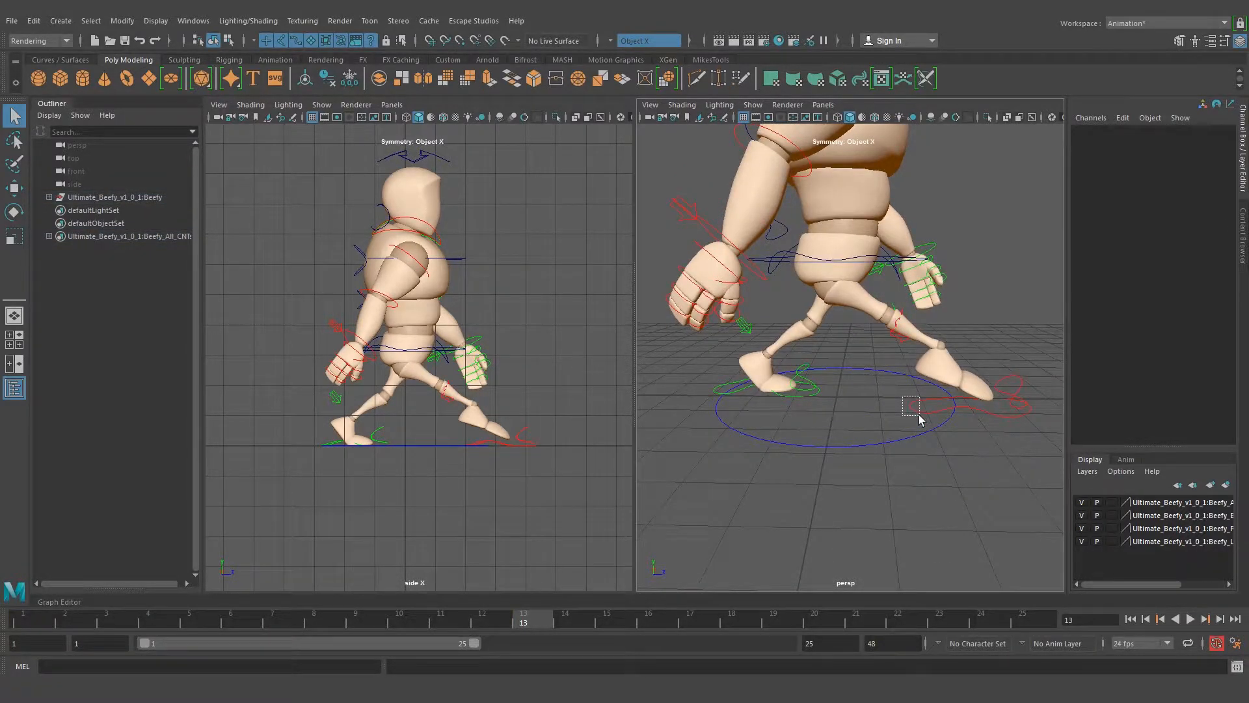
pyautogui.click(919, 410)
pyautogui.press('w')
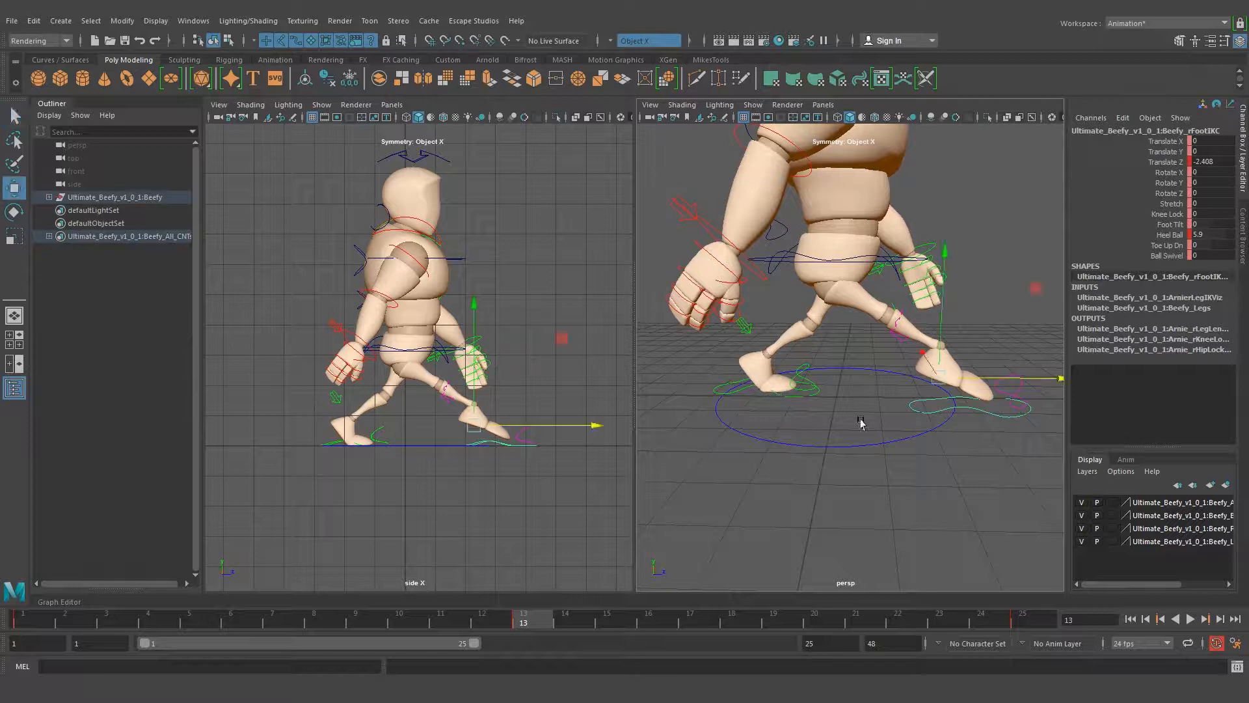
pyautogui.moveTo(992, 380); pyautogui.dragTo(781, 382)
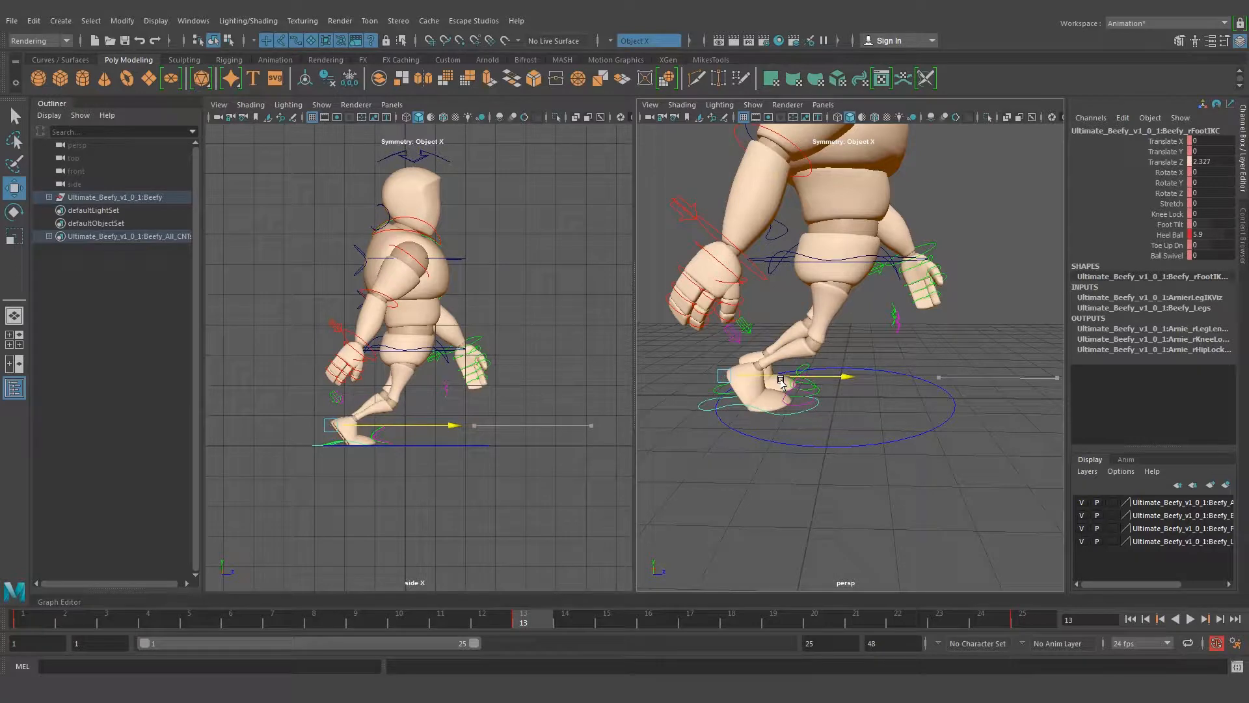
pyautogui.moveTo(781, 382); pyautogui.dragTo(775, 383)
# Examine the alignment of both feet at frame 13 from several angles, comparing the values of their IK controls
pyautogui.keyDown('alt'); pyautogui.moveTo(791, 437); pyautogui.dragTo(854, 435); pyautogui.keyUp('alt')
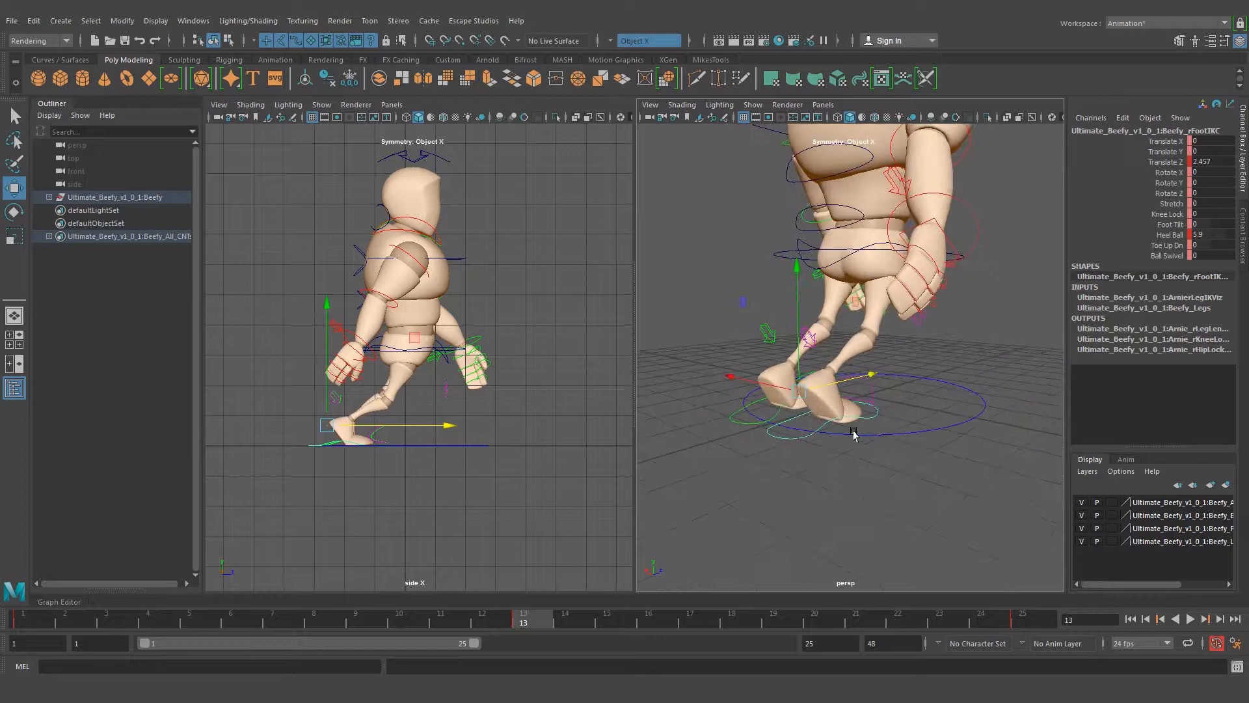
pyautogui.click(748, 426)
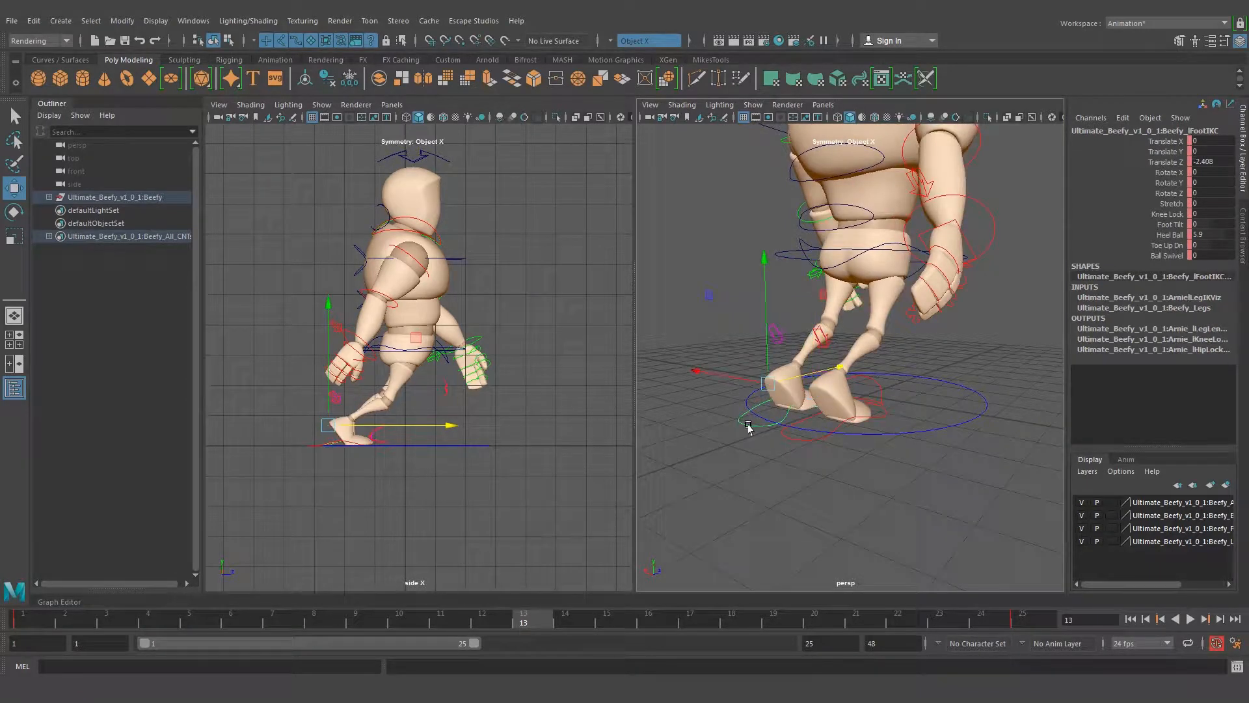
pyautogui.click(806, 440)
pyautogui.keyDown('alt'); pyautogui.moveTo(805, 440); pyautogui.dragTo(803, 453); pyautogui.keyUp('alt')
pyautogui.click(797, 460)
pyautogui.keyDown('alt'); pyautogui.moveTo(908, 467); pyautogui.dragTo(807, 463); pyautogui.keyUp('alt')
pyautogui.keyDown('alt'); pyautogui.moveTo(929, 483); pyautogui.dragTo(806, 437); pyautogui.keyUp('alt')
pyautogui.keyDown('alt'); pyautogui.moveTo(783, 410); pyautogui.dragTo(839, 413, button='middle'); pyautogui.keyUp('alt')
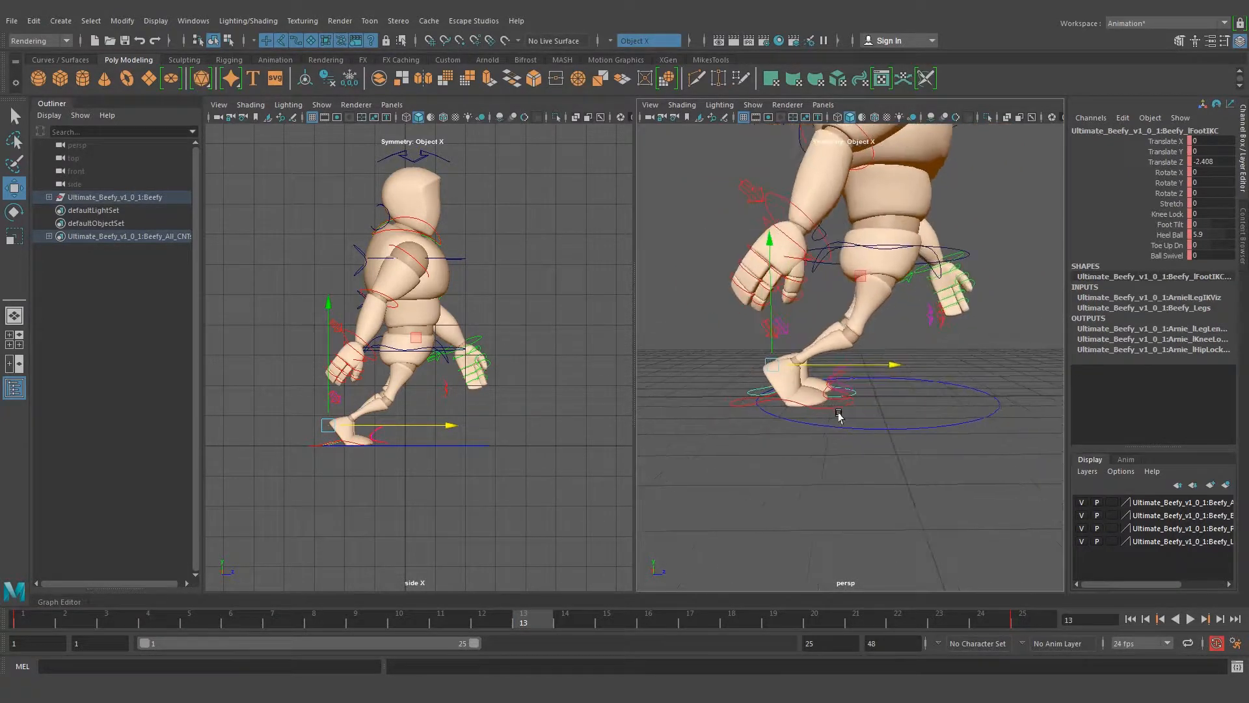
pyautogui.click(739, 408)
pyautogui.moveTo(899, 452)
pyautogui.keyDown('alt'); pyautogui.mouseDown()
pyautogui.moveTo(847, 451)
pyautogui.moveTo(890, 458)
pyautogui.mouseUp(); pyautogui.keyUp('alt')
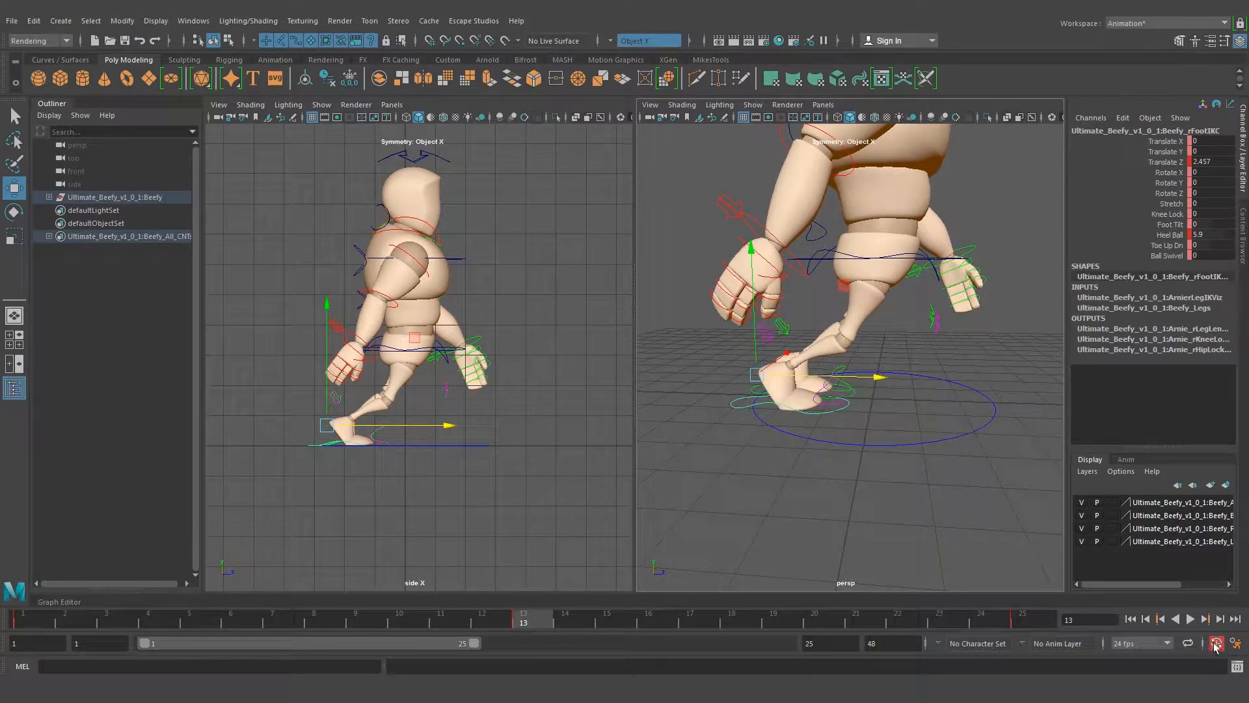
pyautogui.keyDown('alt'); pyautogui.moveTo(878, 446); pyautogui.dragTo(719, 435); pyautogui.keyUp('alt')
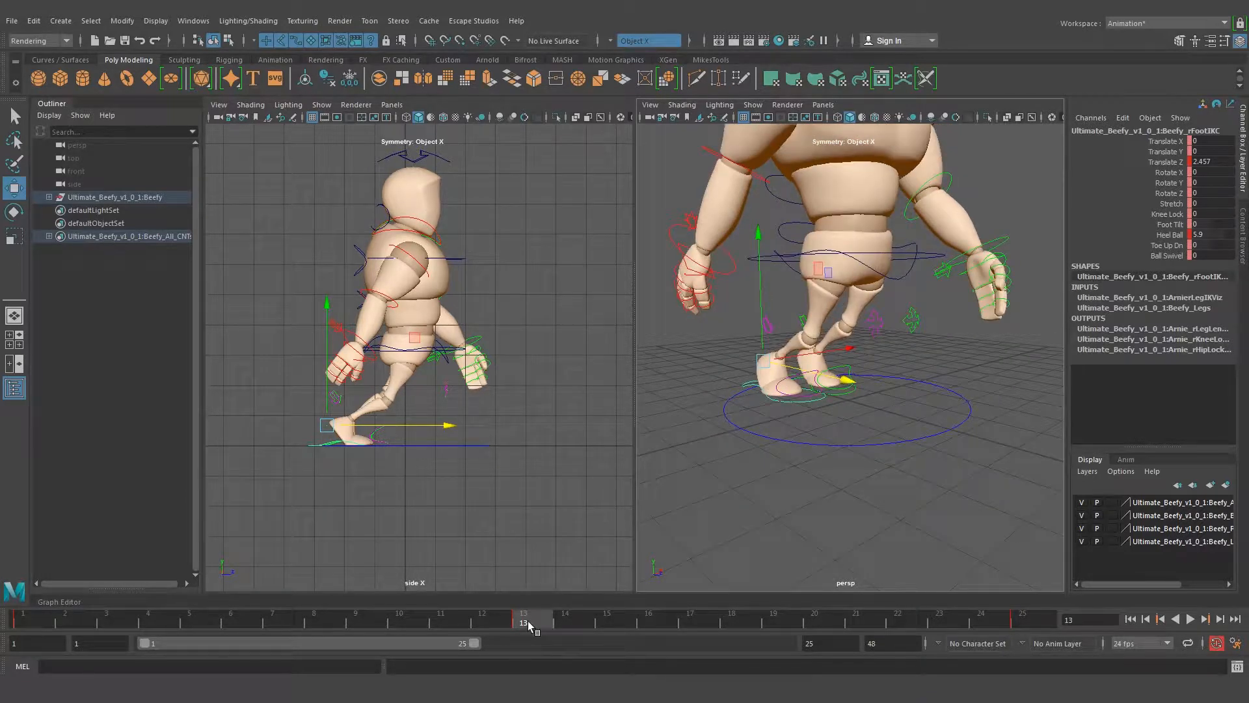
# Go to frame 1 and compare the right and left foot IK control values of the original contact pose
pyautogui.hotkey('alt', 'v')
pyautogui.moveTo(56, 615); pyautogui.dragTo(8, 614)
pyautogui.keyDown('alt'); pyautogui.moveTo(690, 405); pyautogui.dragTo(752, 404); pyautogui.keyUp('alt')
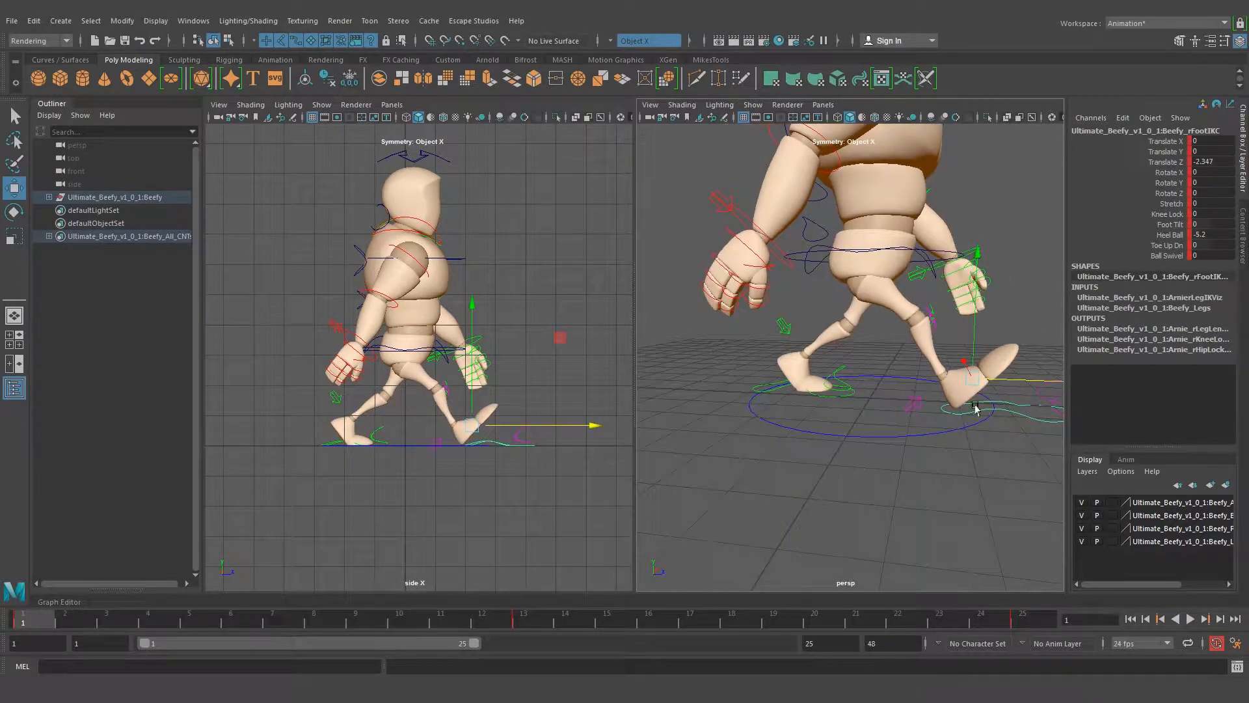
pyautogui.click(778, 391)
pyautogui.keyDown('alt'); pyautogui.moveTo(845, 418); pyautogui.dragTo(800, 381); pyautogui.keyUp('alt')
pyautogui.keyDown('alt'); pyautogui.moveTo(799, 378); pyautogui.dragTo(790, 384, button='middle'); pyautogui.keyUp('alt')
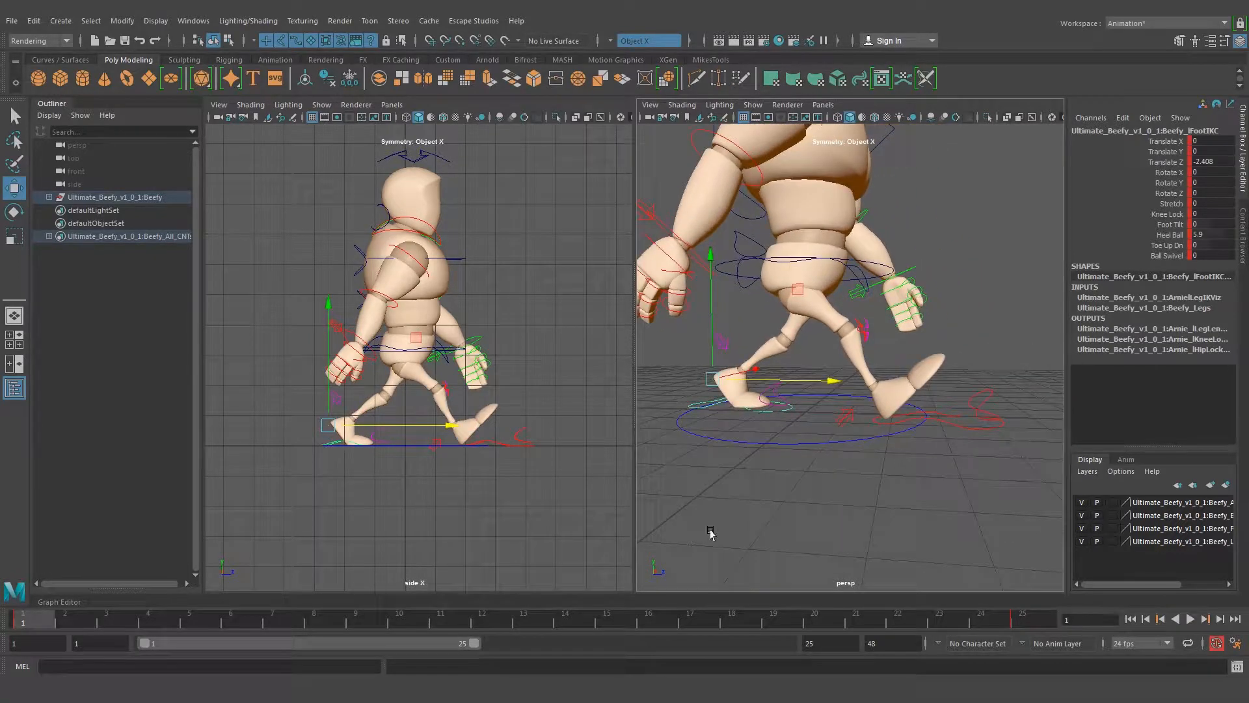
pyautogui.moveTo(962, 423); pyautogui.dragTo(978, 444)
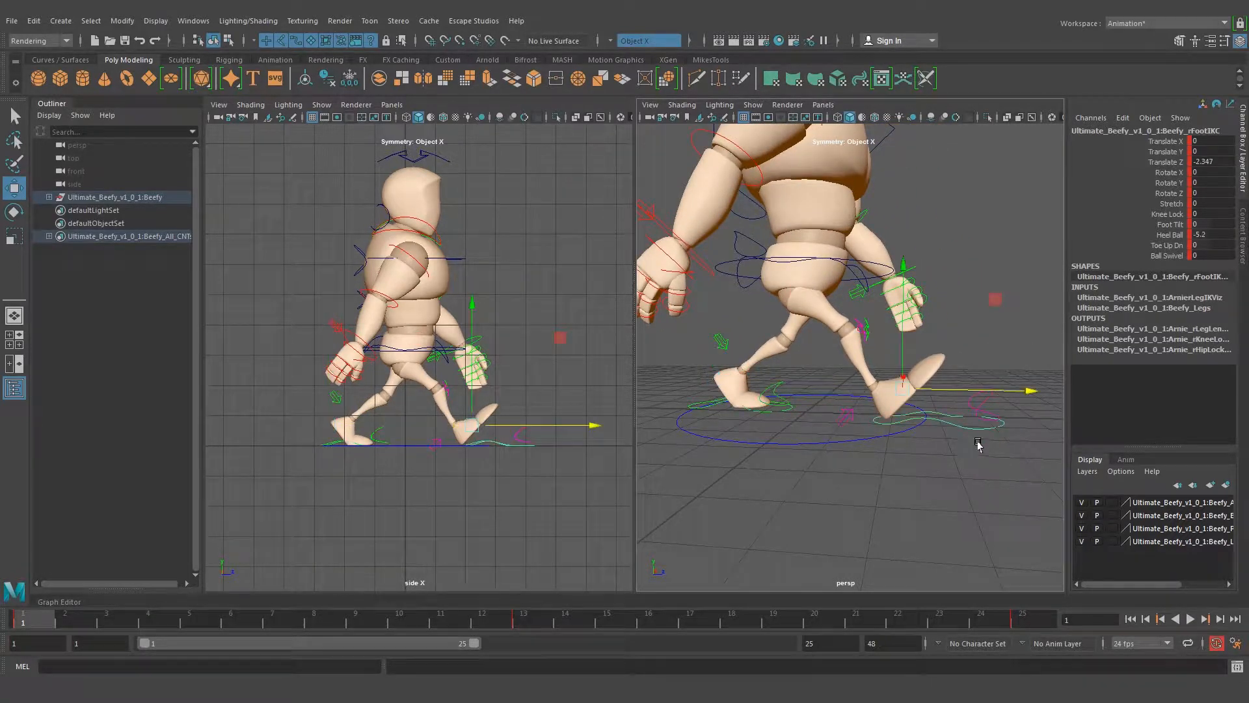
# Copy the right foot's Heel Ball value from frame 1 to the left foot's IK control at frame 13, setting it to -5.2
pyautogui.doubleClick(1217, 234)
pyautogui.scroll(-2, 892, 233)
pyautogui.keyDown('alt'); pyautogui.moveTo(892, 233); pyautogui.dragTo(921, 226, button='middle'); pyautogui.keyUp('alt')
pyautogui.keyDown('alt'); pyautogui.moveTo(788, 393); pyautogui.dragTo(797, 404, button='middle'); pyautogui.keyUp('alt')
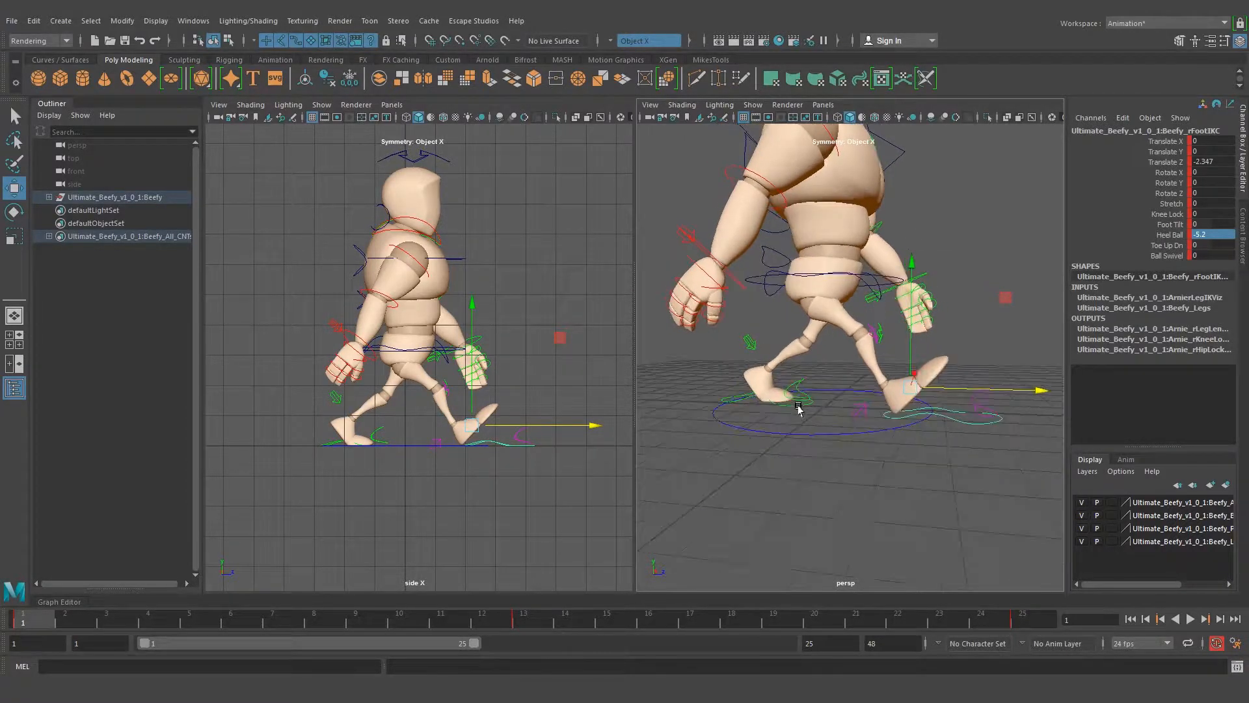
pyautogui.scroll(2, 835, 466)
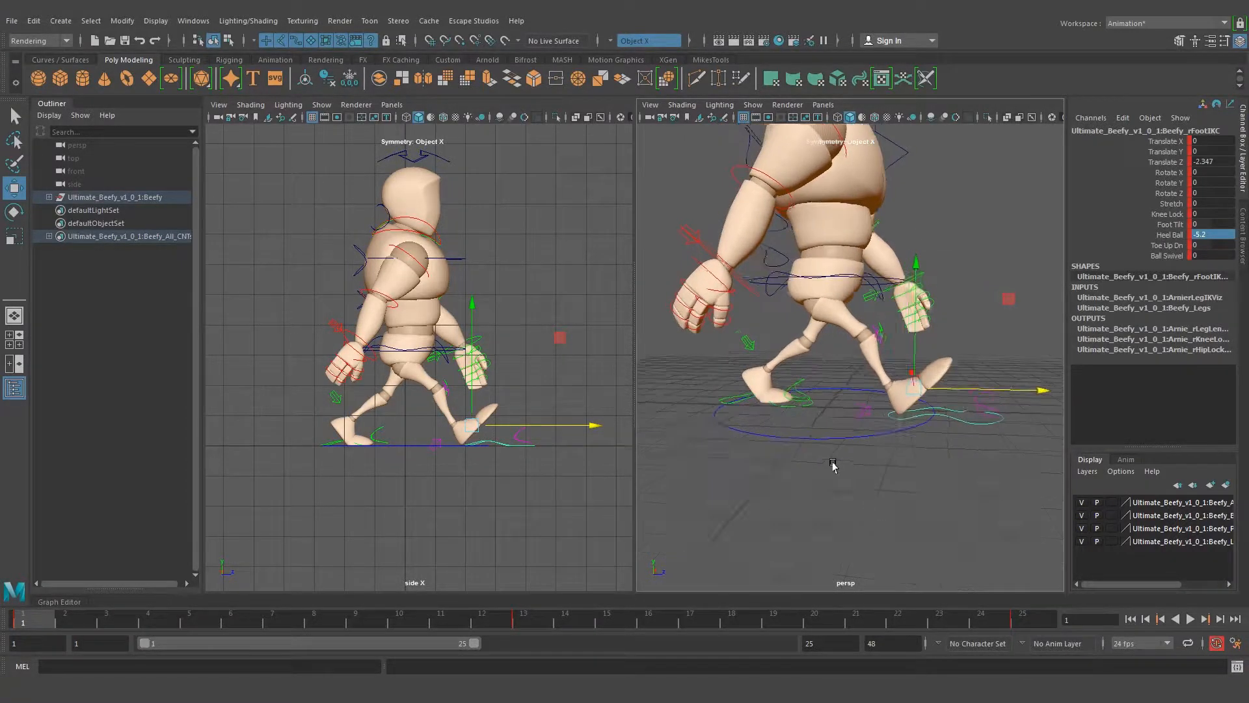
pyautogui.click(777, 409)
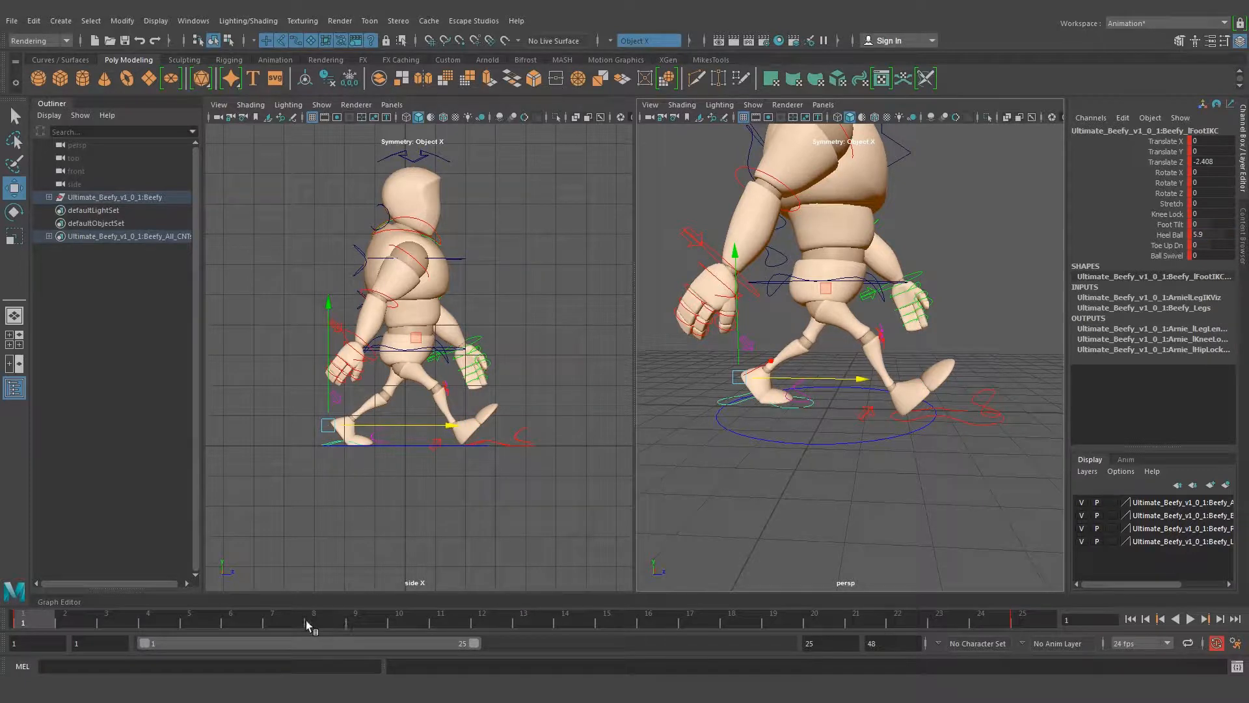
pyautogui.click(525, 620)
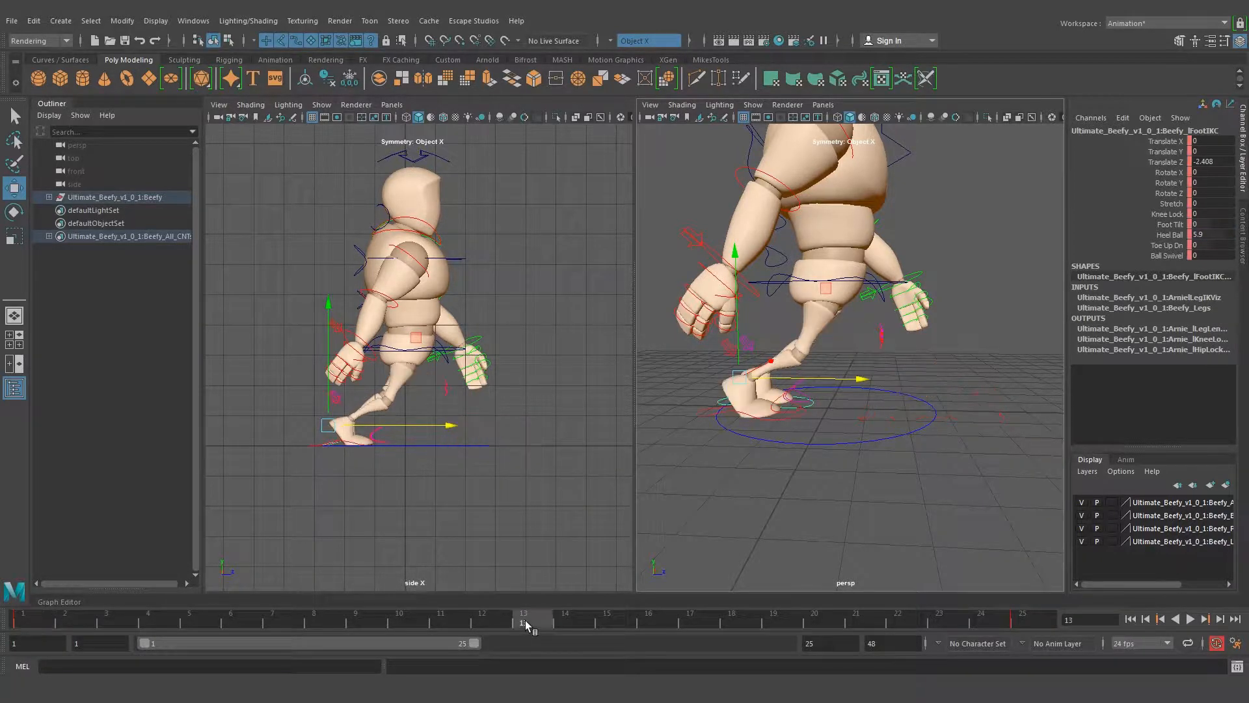
pyautogui.click(1210, 235)
pyautogui.press('Return')
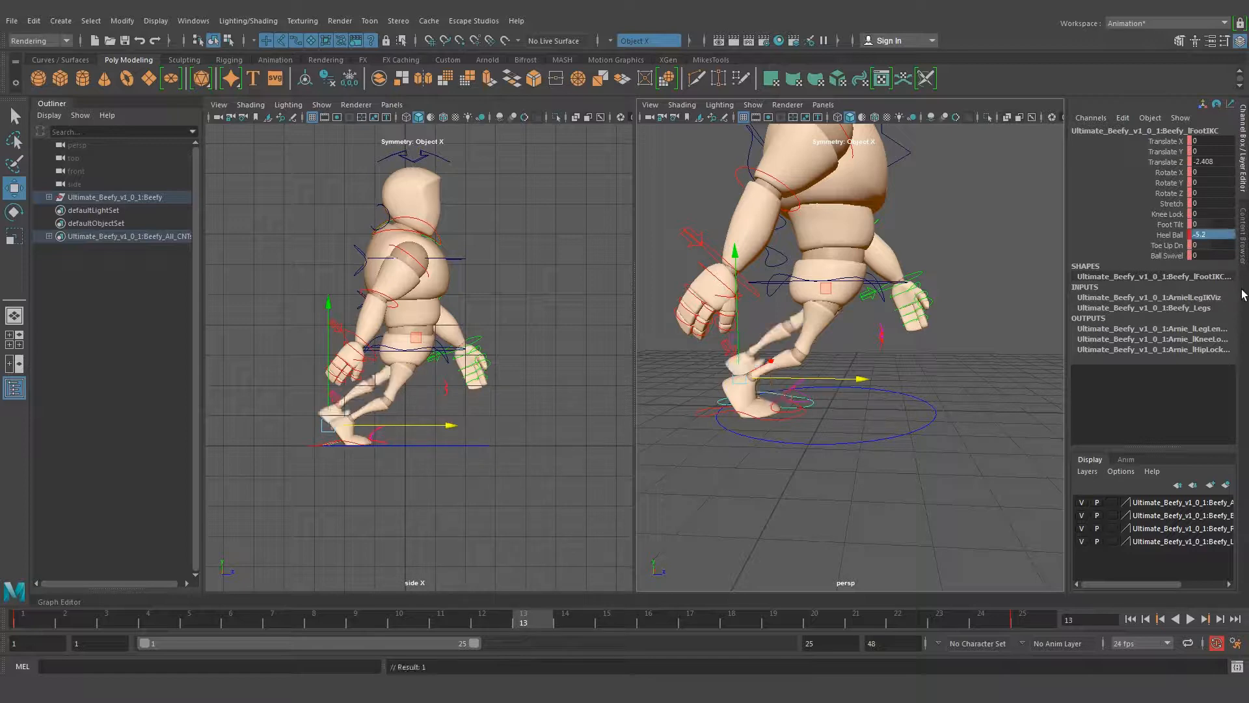
# Move the left foot's IK control forward at frame 13 to a Translate Z of about 2.292
pyautogui.keyDown('alt'); pyautogui.moveTo(647, 402); pyautogui.dragTo(879, 414); pyautogui.keyUp('alt')
pyautogui.moveTo(947, 384)
pyautogui.mouseDown()
pyautogui.moveTo(1019, 398)
pyautogui.moveTo(937, 399)
pyautogui.moveTo(951, 401)
pyautogui.mouseUp()
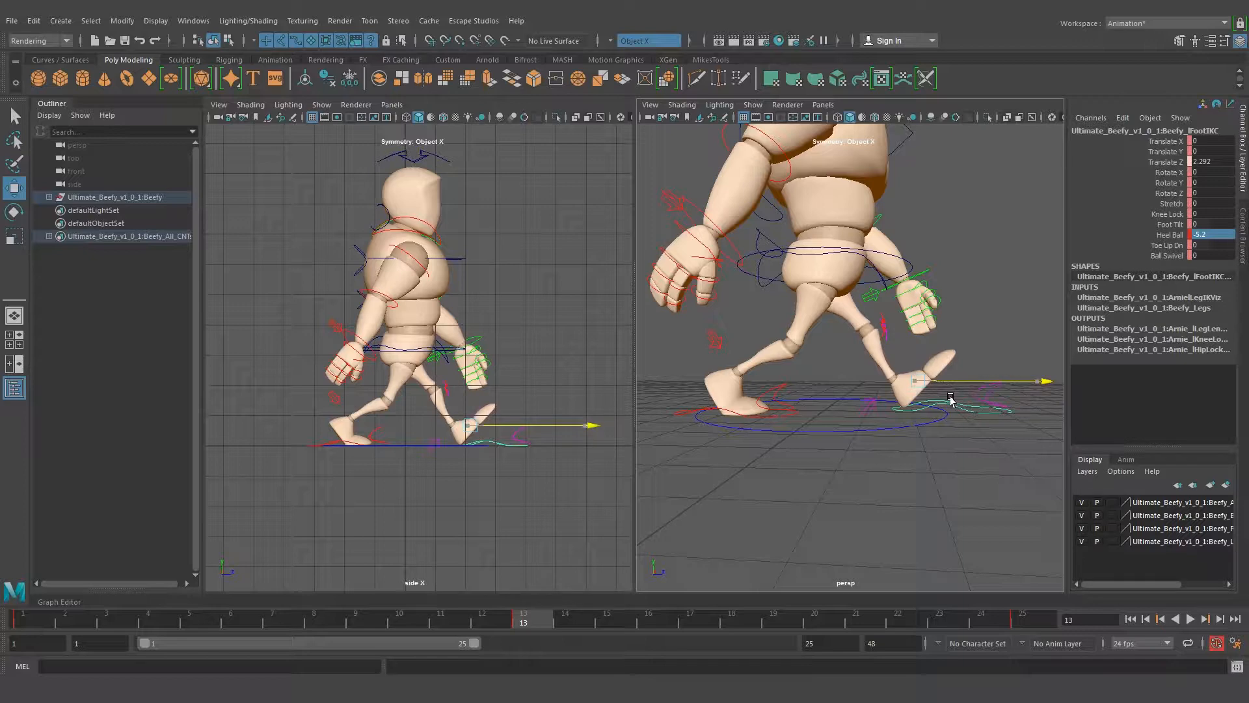
pyautogui.moveTo(951, 424)
pyautogui.keyDown('alt'); pyautogui.mouseDown()
pyautogui.moveTo(786, 418)
pyautogui.moveTo(934, 426)
pyautogui.mouseUp(); pyautogui.keyUp('alt')
pyautogui.press('q')
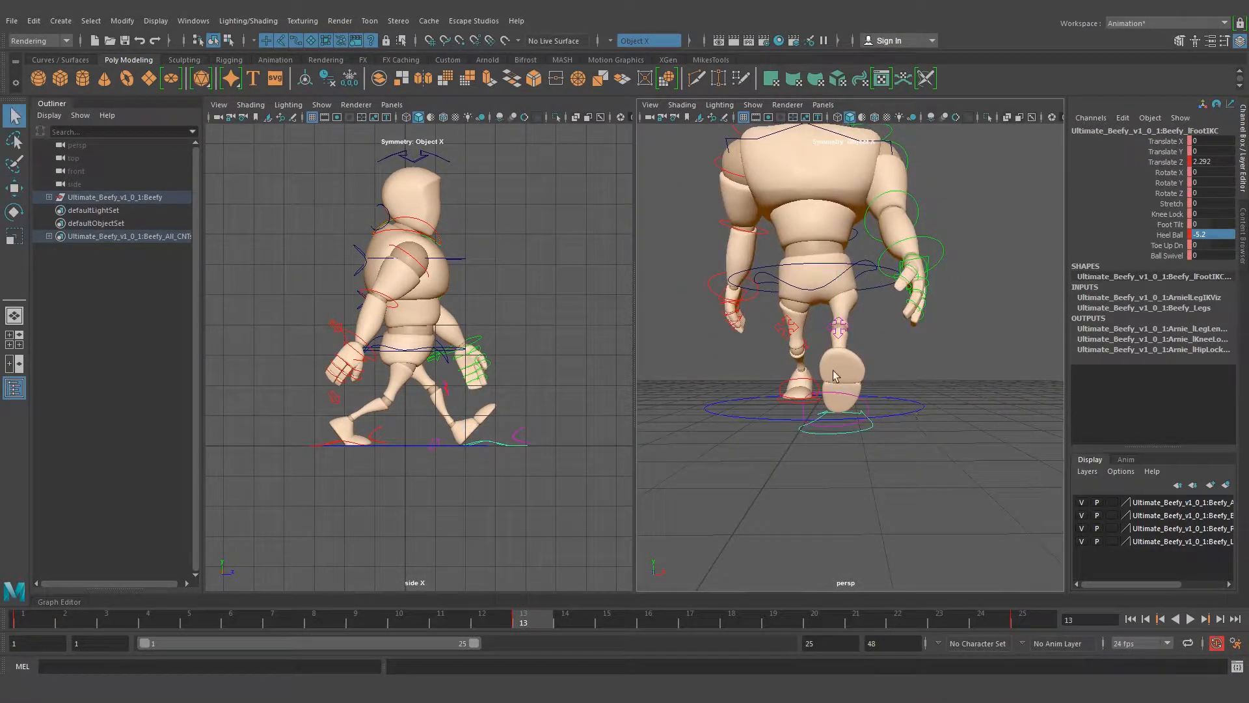
pyautogui.scroll(8, 858, 332)
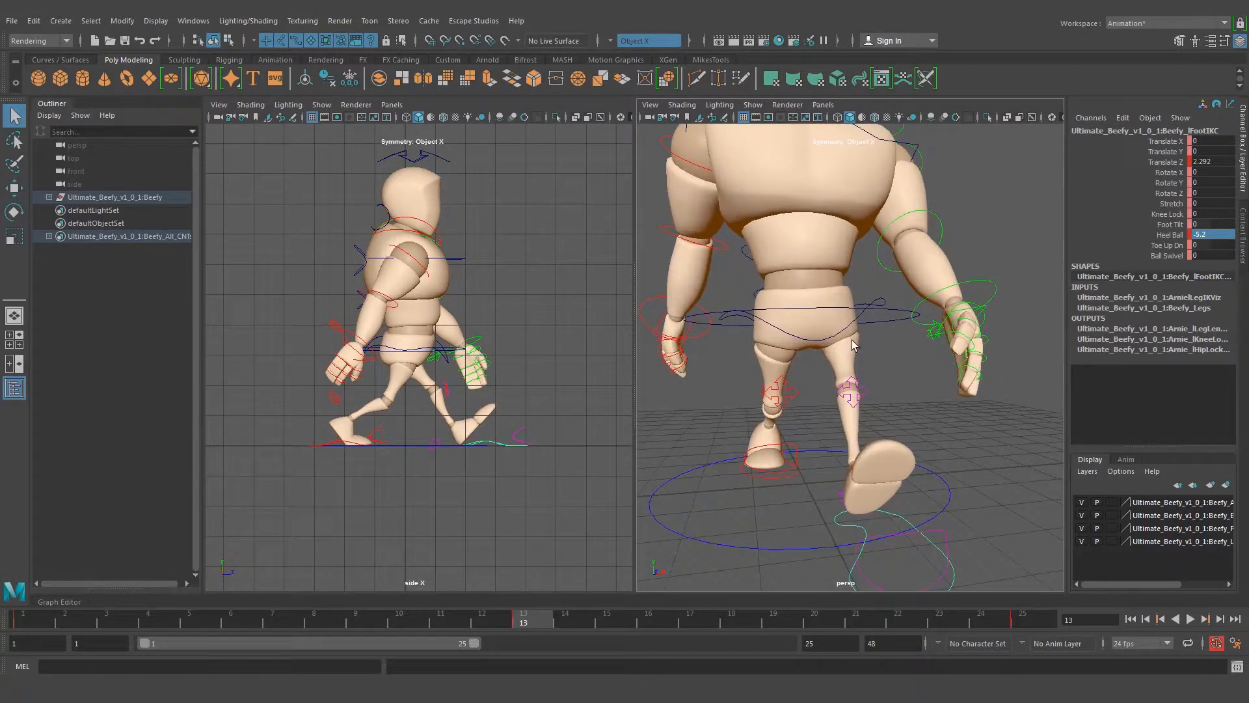
# Select the main hip control at frame 13 and examine its rotation values
pyautogui.keyDown('alt'); pyautogui.moveTo(854, 345); pyautogui.dragTo(810, 341); pyautogui.keyUp('alt')
pyautogui.click(814, 349)
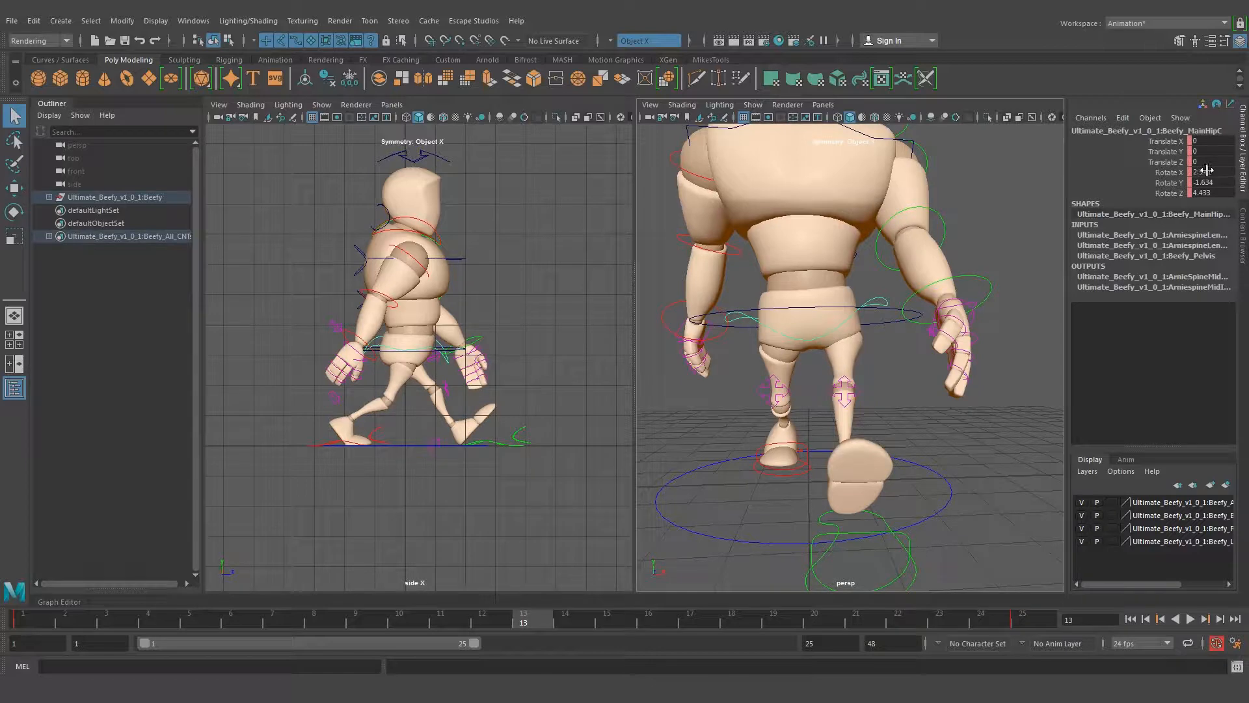
pyautogui.keyDown('alt'); pyautogui.moveTo(857, 390); pyautogui.dragTo(882, 390); pyautogui.keyUp('alt')
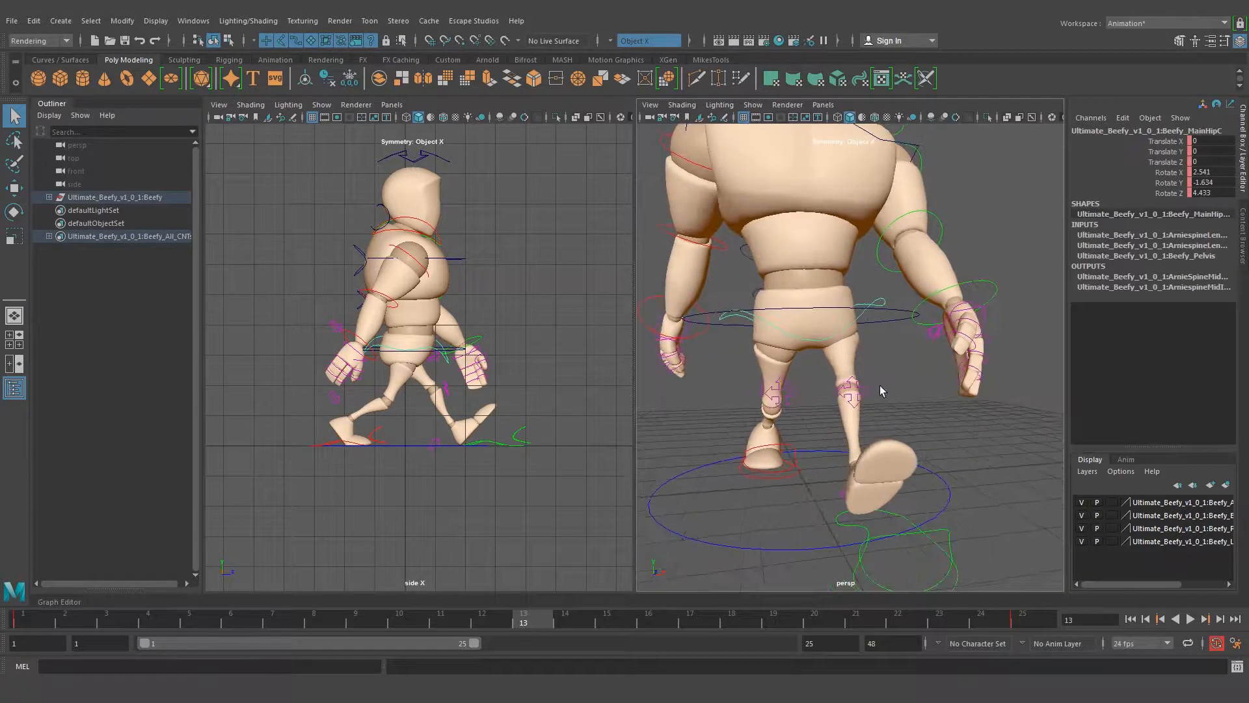
# Try rotating the main hip control about X, and undo the trial rotation
pyautogui.click(1166, 176)
pyautogui.keyDown('alt'); pyautogui.moveTo(783, 340); pyautogui.dragTo(906, 346); pyautogui.keyUp('alt')
pyautogui.moveTo(924, 257)
pyautogui.mouseDown()
pyautogui.moveTo(915, 243)
pyautogui.moveTo(919, 263)
pyautogui.mouseUp()
pyautogui.hotkey('ctrl', 'z')
pyautogui.press('q')
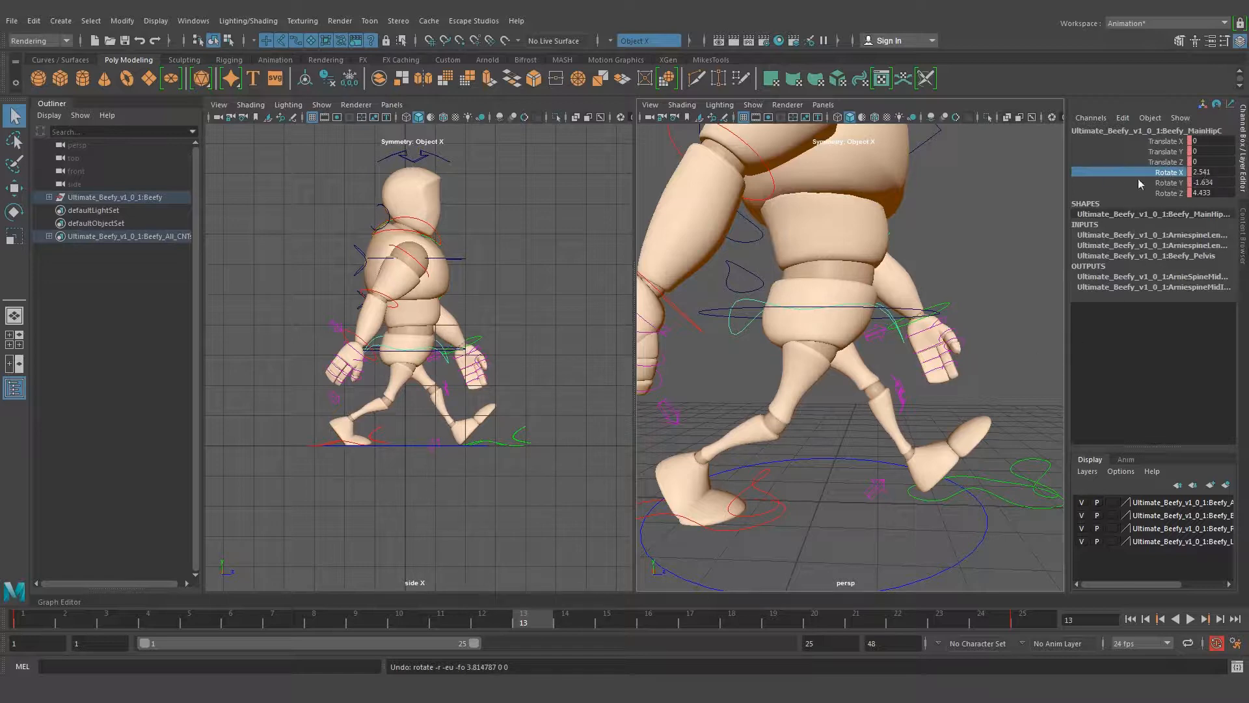
# Reverse the main hip control's twist at frame 13 by setting its Rotate Y to 1.634
pyautogui.click(1173, 188)
pyautogui.press('e')
pyautogui.keyDown('alt'); pyautogui.moveTo(995, 345); pyautogui.dragTo(823, 386); pyautogui.keyUp('alt')
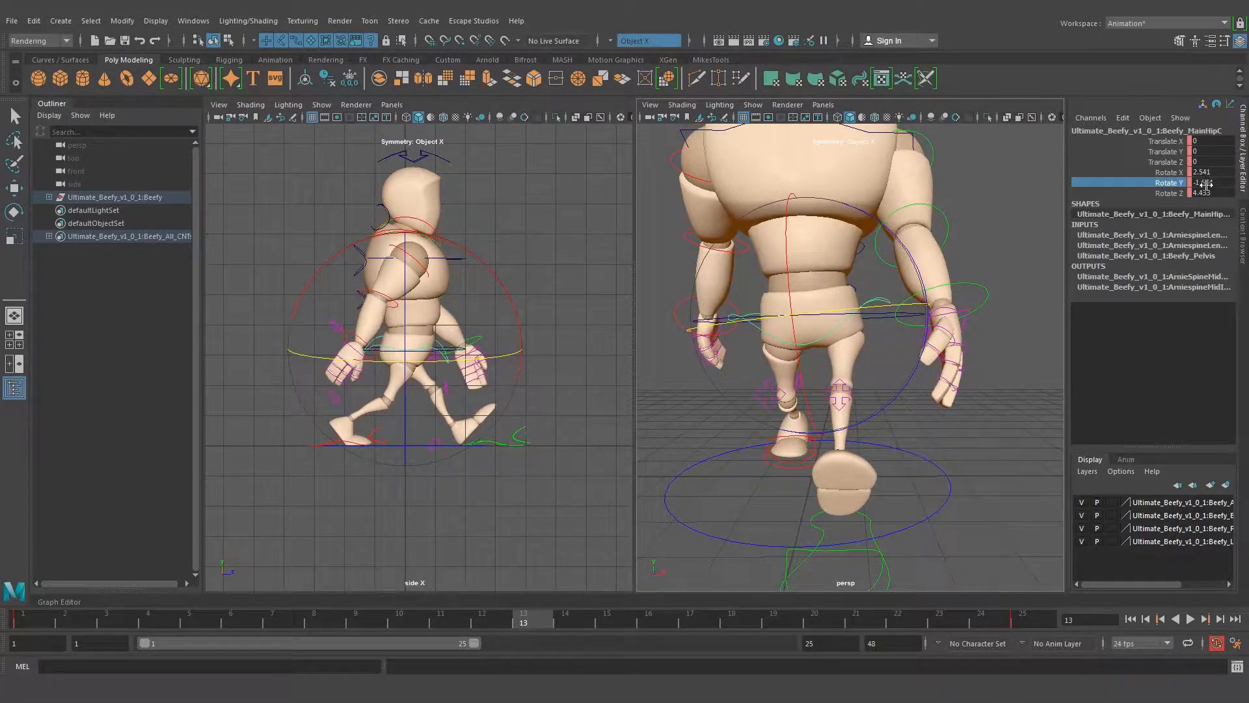
pyautogui.keyDown('alt'); pyautogui.moveTo(836, 345); pyautogui.dragTo(859, 353); pyautogui.keyUp('alt')
pyautogui.keyDown('alt'); pyautogui.moveTo(901, 449); pyautogui.dragTo(920, 460); pyautogui.keyUp('alt')
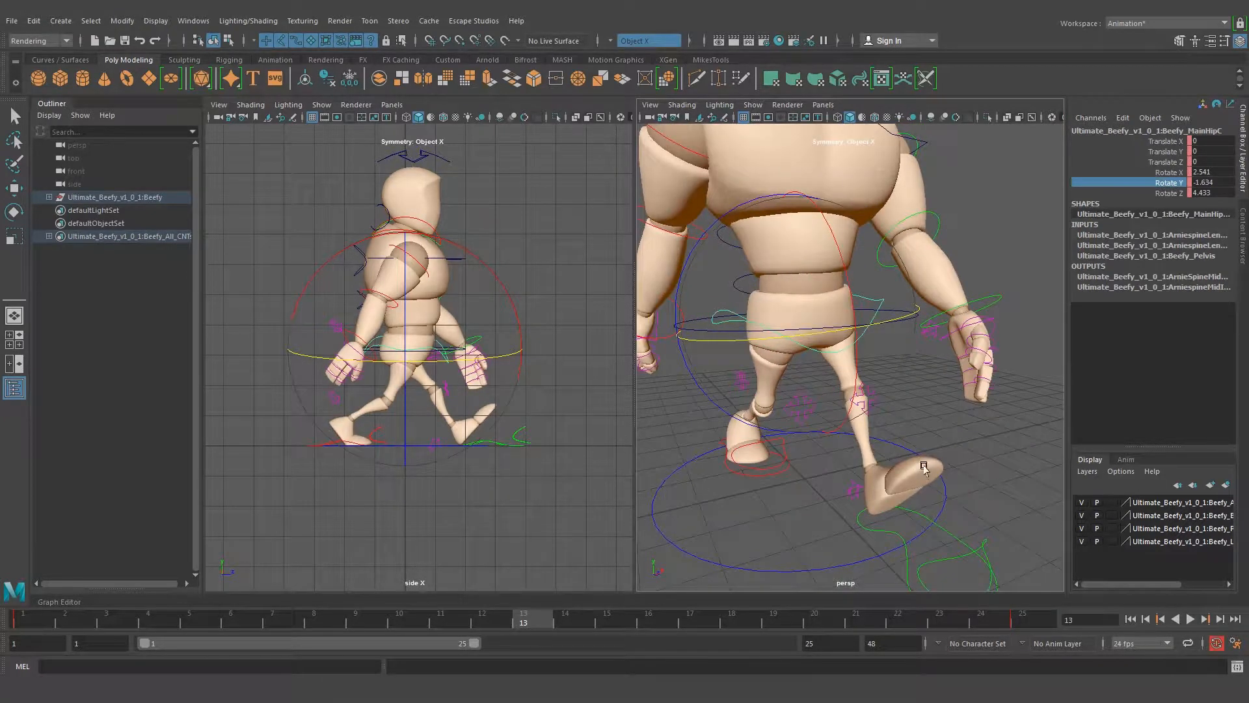
pyautogui.keyDown('alt'); pyautogui.moveTo(921, 468); pyautogui.dragTo(936, 449); pyautogui.keyUp('alt')
pyautogui.keyDown('alt'); pyautogui.moveTo(907, 319); pyautogui.dragTo(928, 313); pyautogui.keyUp('alt')
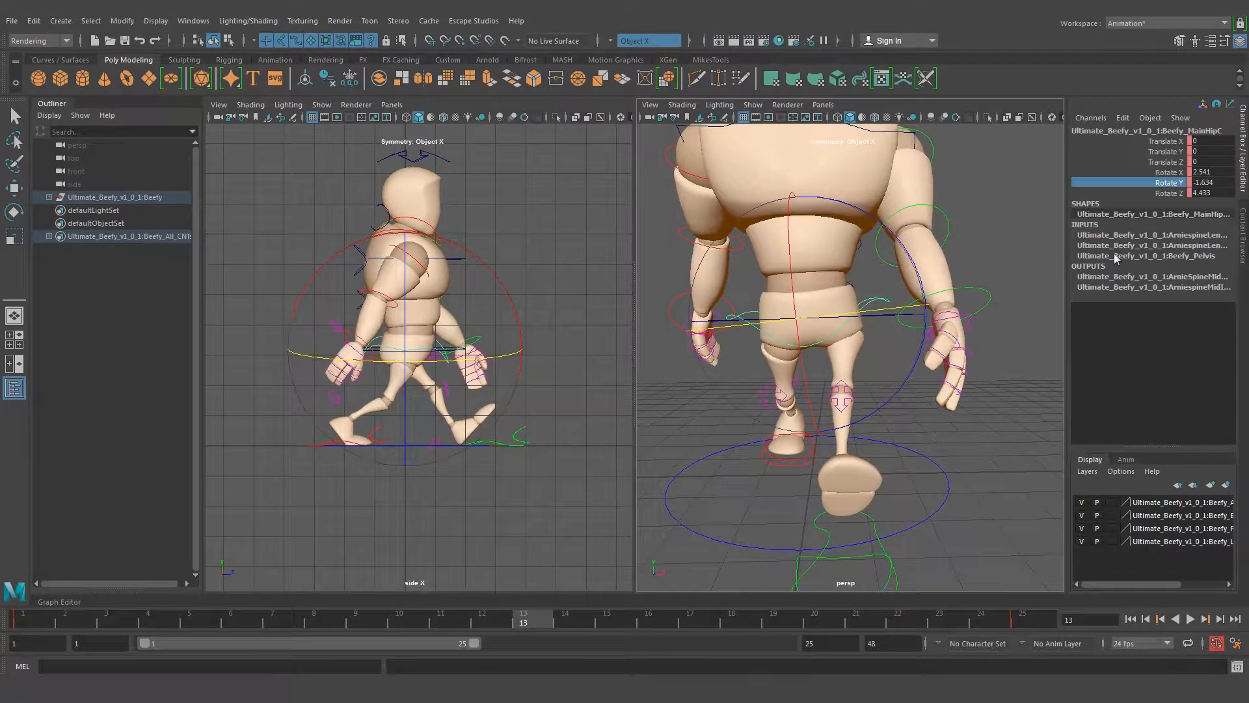
pyautogui.keyDown('ctrl'); pyautogui.moveTo(1201, 183); pyautogui.dragTo(1214, 185); pyautogui.keyUp('ctrl')
pyautogui.click(1214, 183)
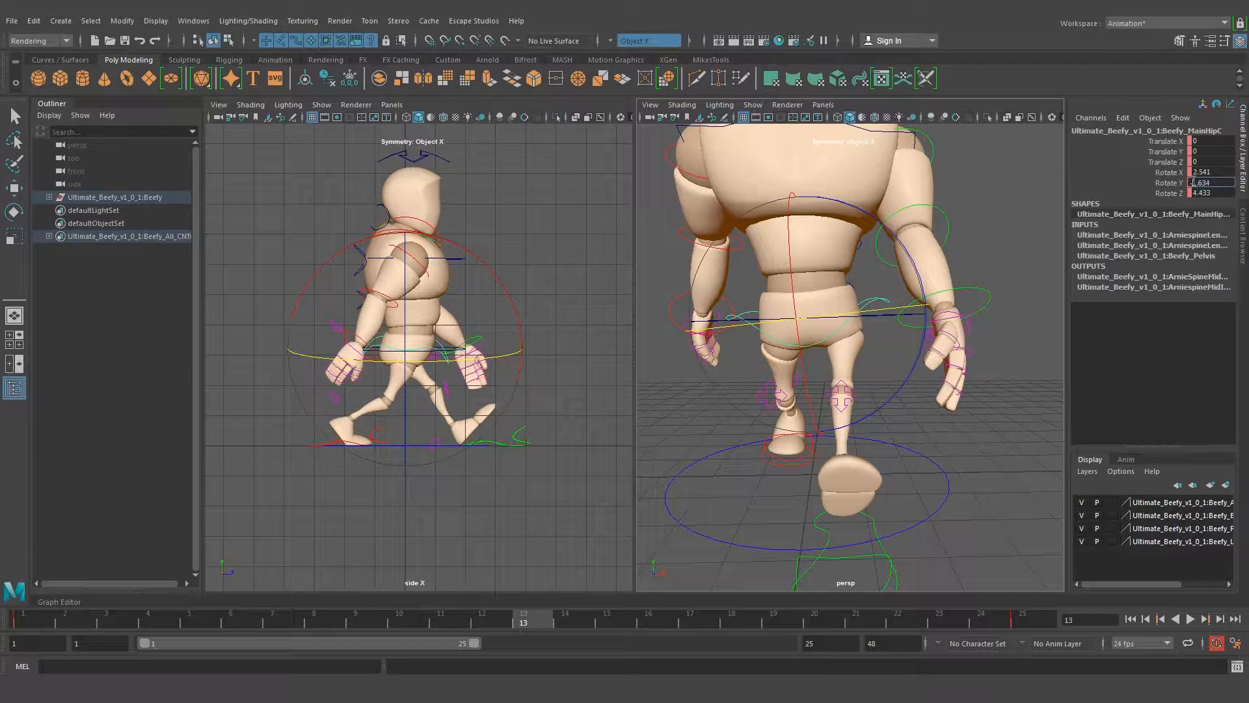
pyautogui.press('Return')
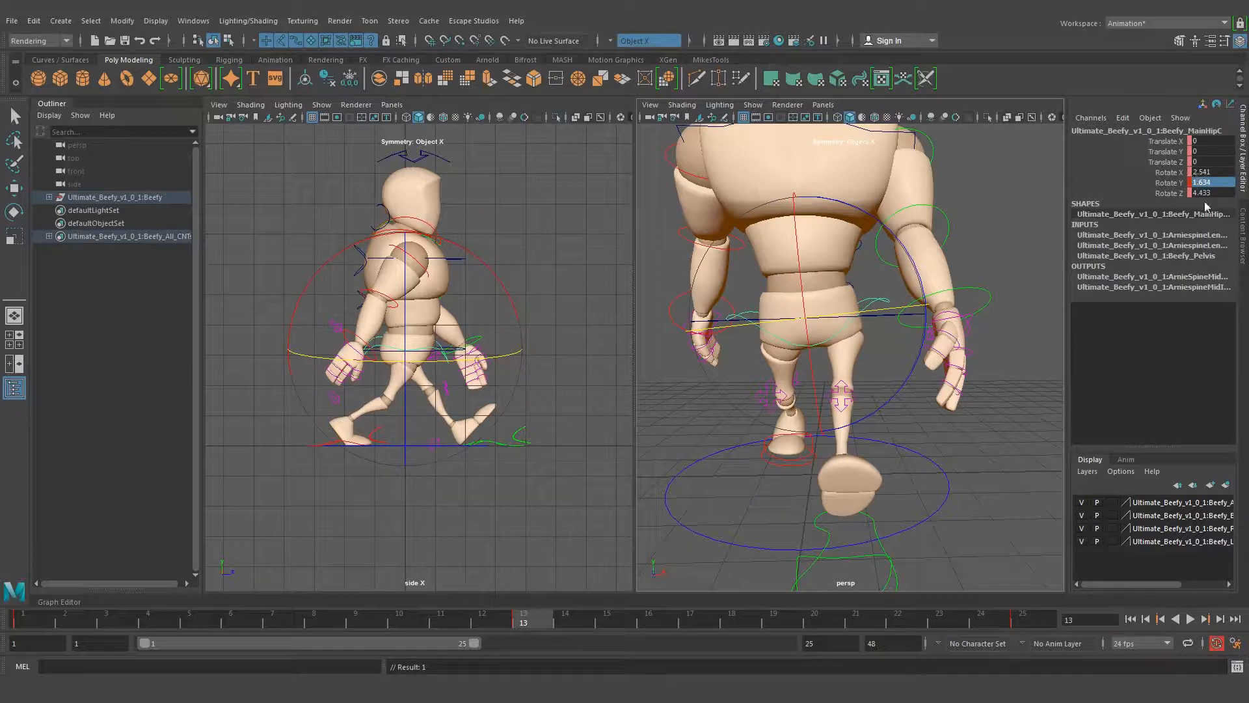
# Reverse the main hip control's side tilt by setting its Rotate Z to -4.433, and deselect it
pyautogui.click(1210, 193)
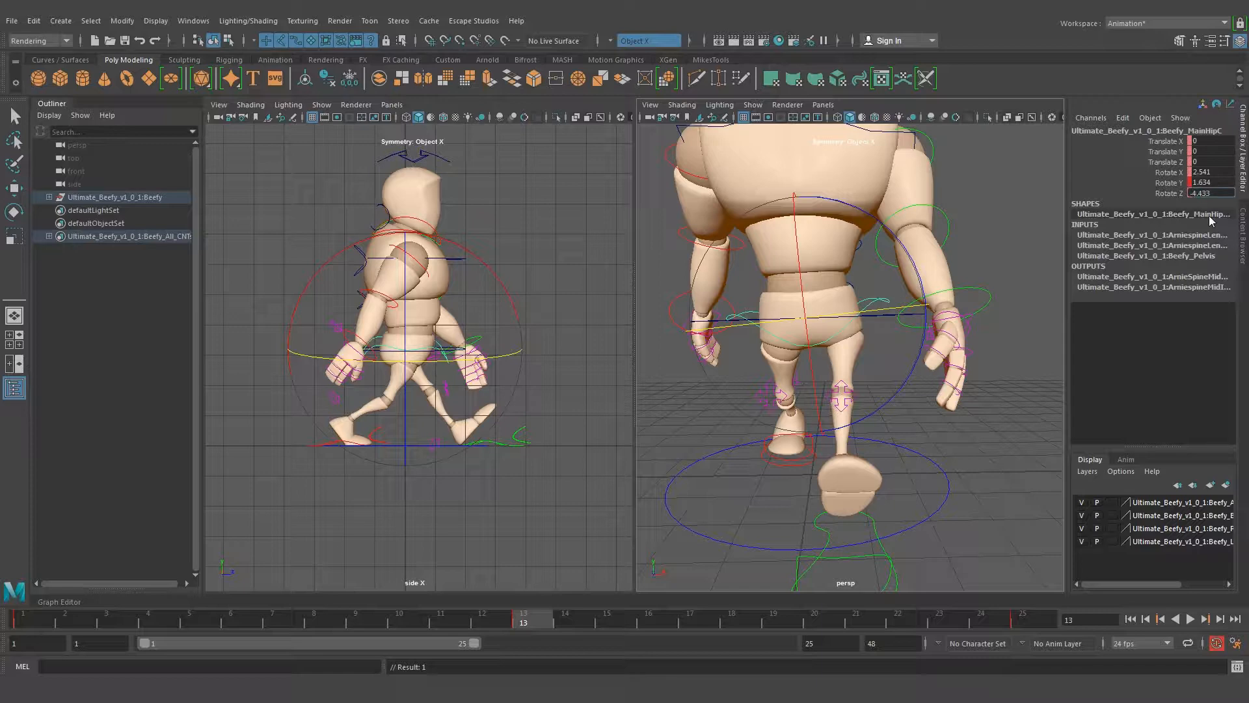
pyautogui.write('-4.433')
pyautogui.press('Return')
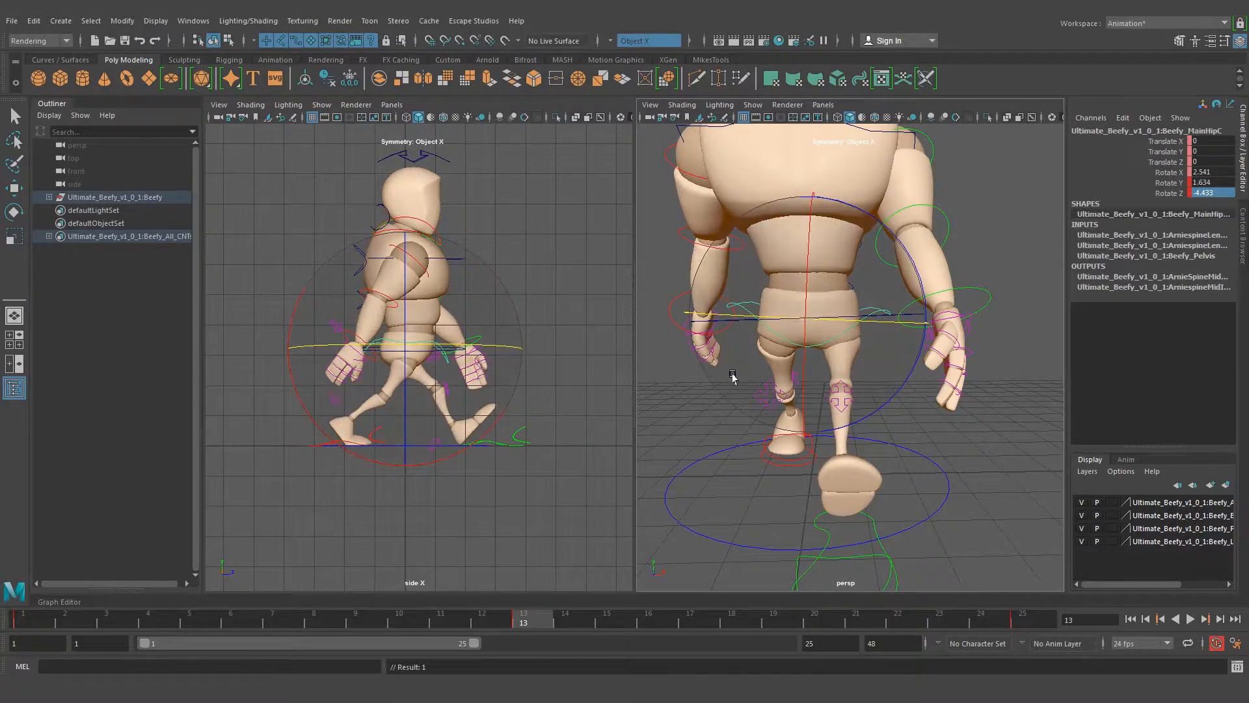
pyautogui.click(893, 396)
# Try a Rotate Z of 2.574 on the top spine control, check the torso from several angles, and undo it
pyautogui.keyDown('alt'); pyautogui.moveTo(884, 389); pyautogui.dragTo(821, 296); pyautogui.keyUp('alt')
pyautogui.click(823, 293)
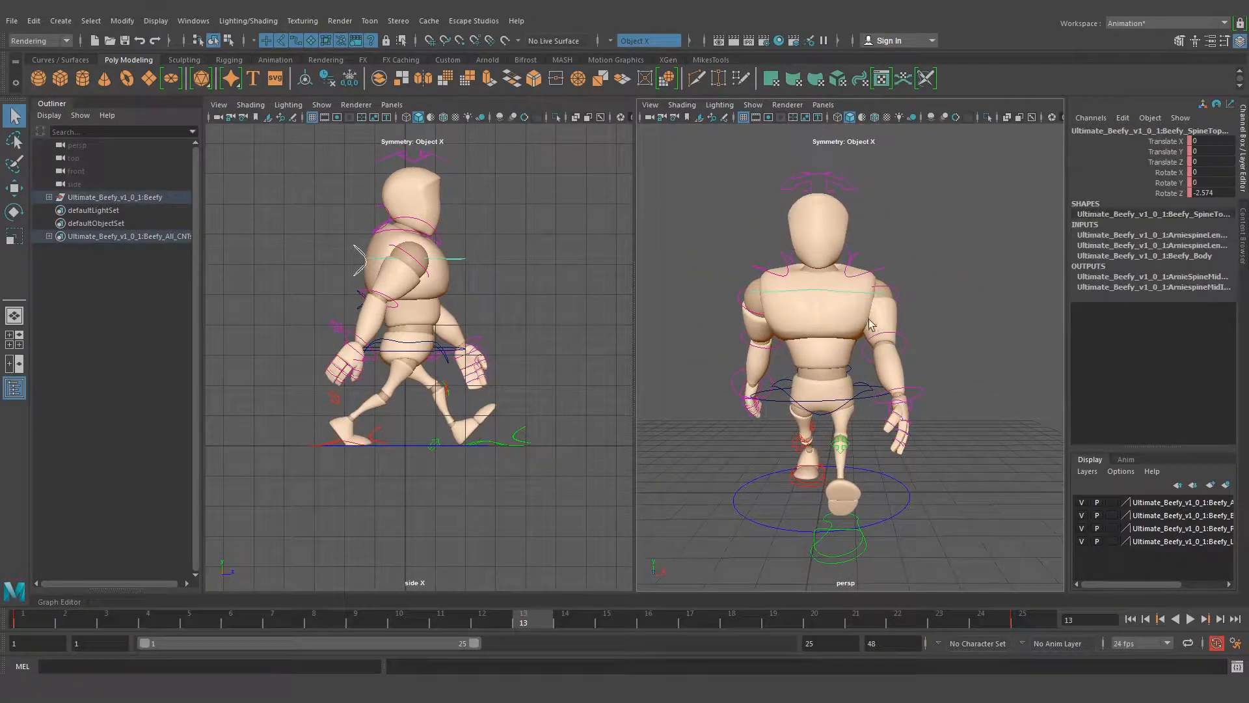
pyautogui.doubleClick(1200, 193)
pyautogui.click(1194, 193)
pyautogui.press('BackSpace')
pyautogui.press('Return')
pyautogui.keyDown('alt'); pyautogui.moveTo(855, 189); pyautogui.dragTo(879, 227); pyautogui.keyUp('alt')
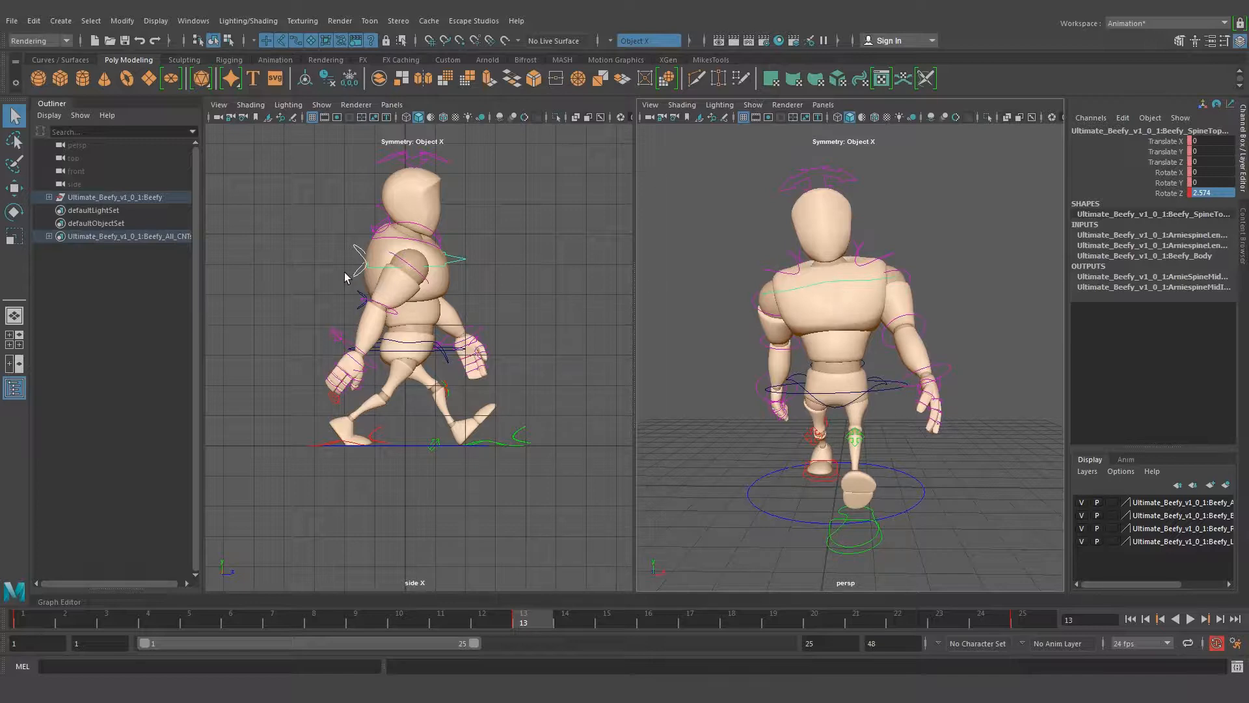
pyautogui.moveTo(755, 286)
pyautogui.keyDown('alt'); pyautogui.mouseDown()
pyautogui.moveTo(732, 279)
pyautogui.moveTo(787, 280)
pyautogui.moveTo(732, 279)
pyautogui.mouseUp(); pyautogui.keyUp('alt')
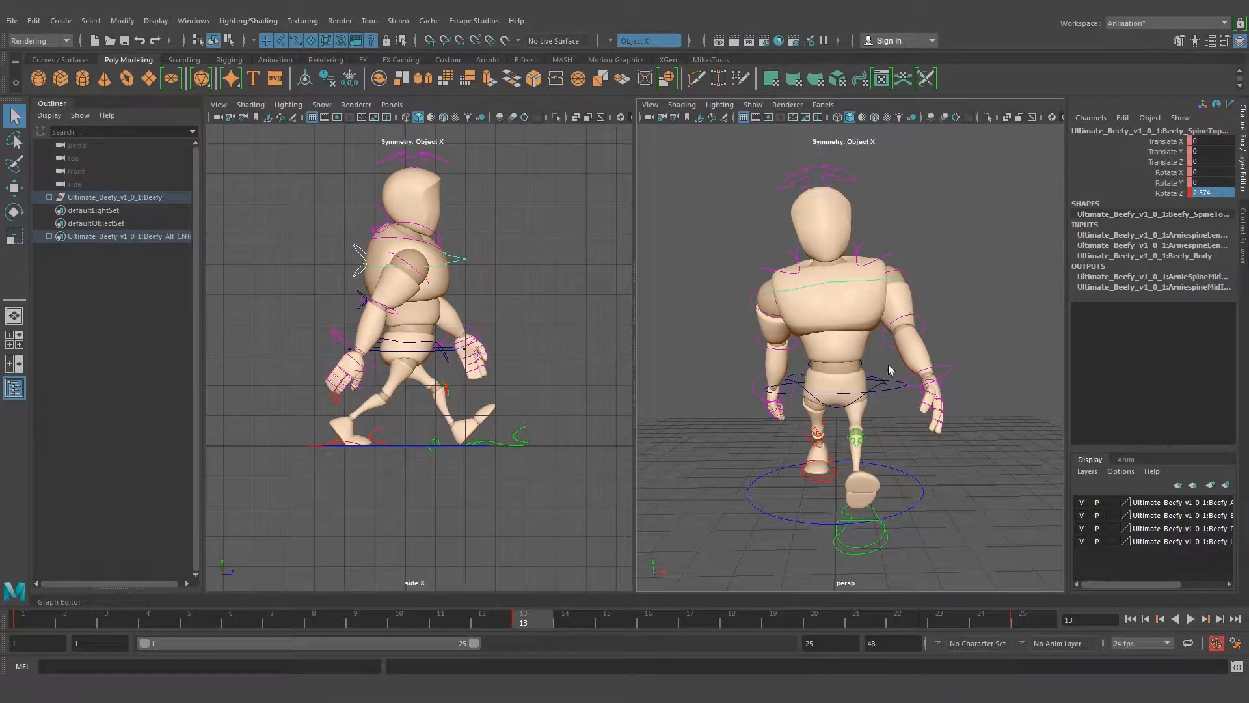
pyautogui.keyDown('alt'); pyautogui.moveTo(827, 249); pyautogui.dragTo(911, 295); pyautogui.keyUp('alt')
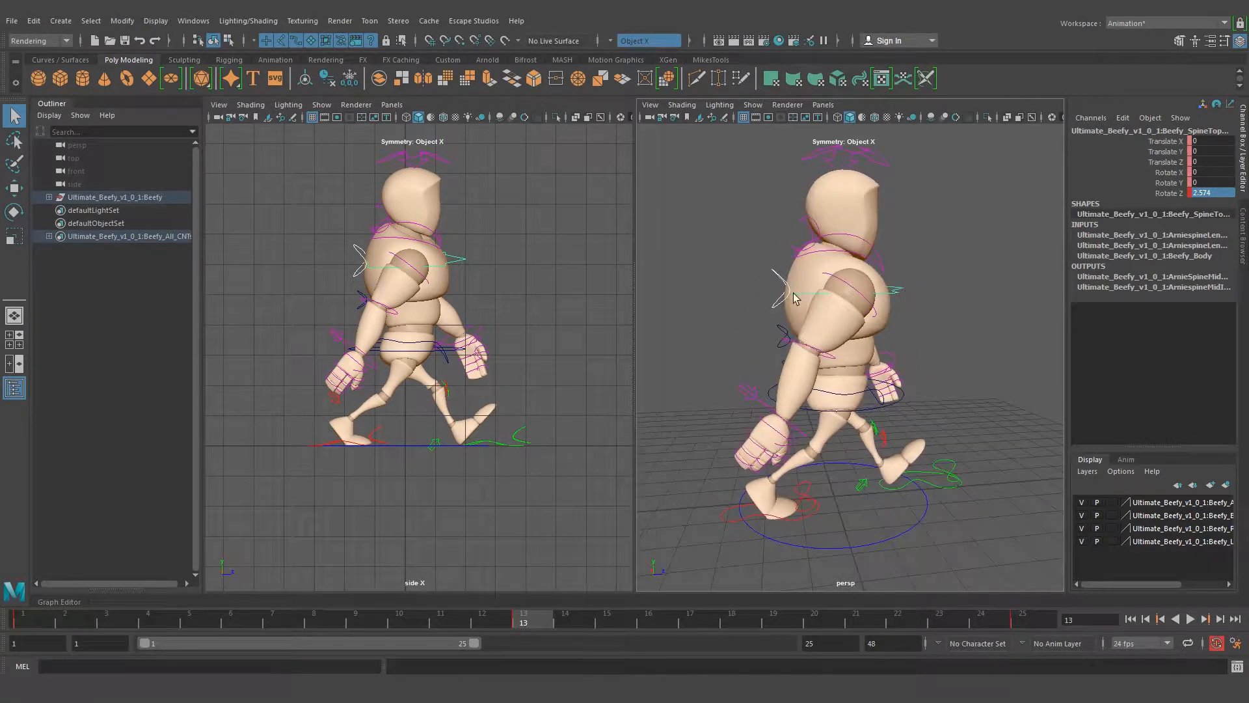
pyautogui.hotkey('ctrl', 'z')
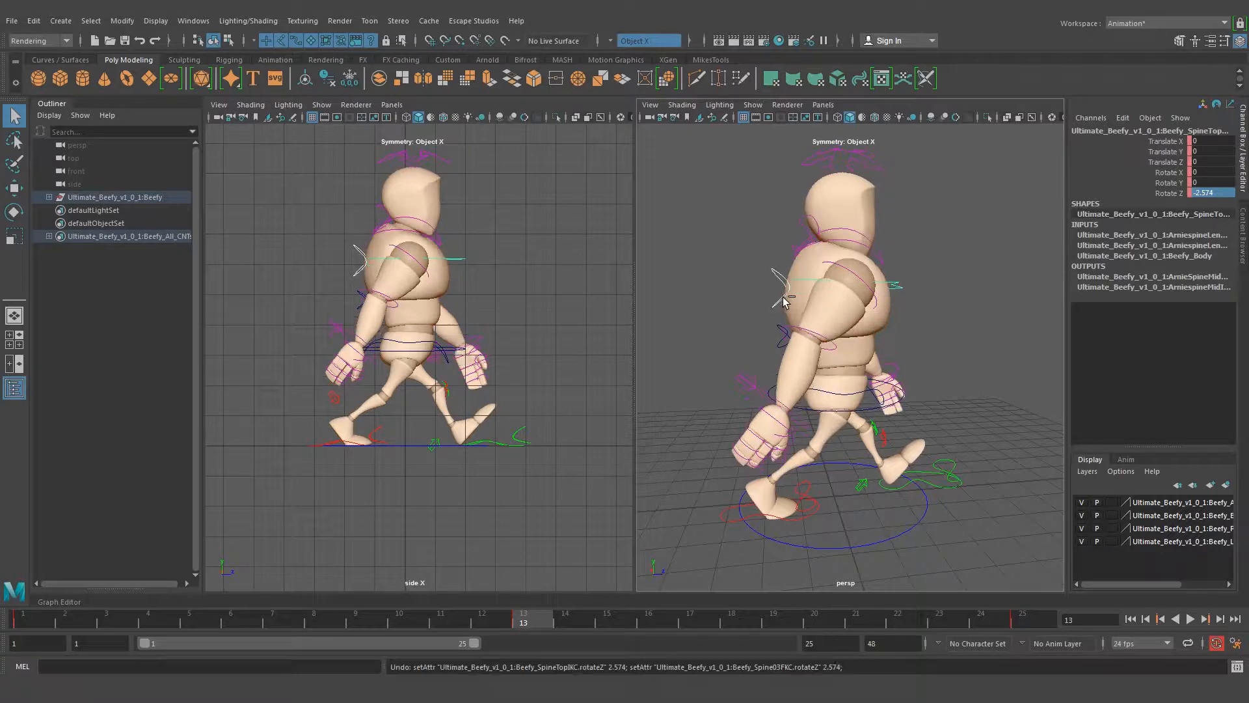
pyautogui.hotkey('ctrl', 'z')
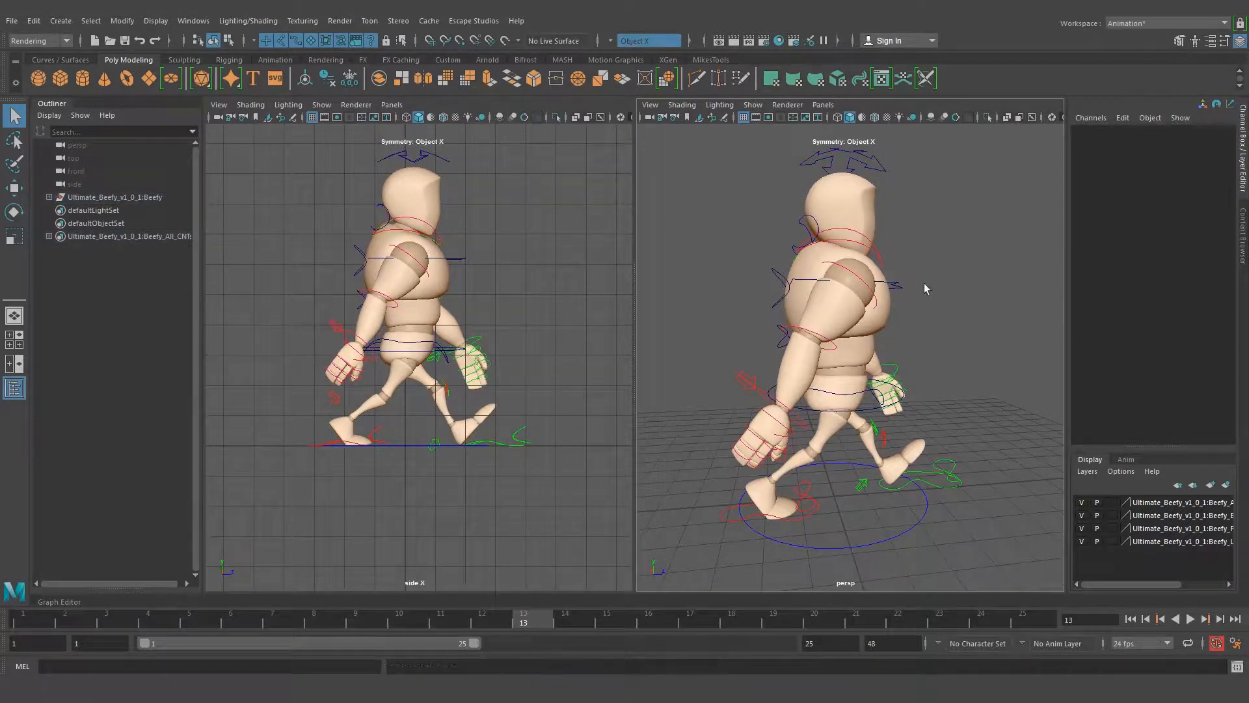
# Reverse the chest tilt at frame 13 by setting the top spine control's Rotate Z to 2.574
pyautogui.keyDown('alt'); pyautogui.moveTo(908, 298); pyautogui.dragTo(820, 311); pyautogui.keyUp('alt')
pyautogui.click(862, 330)
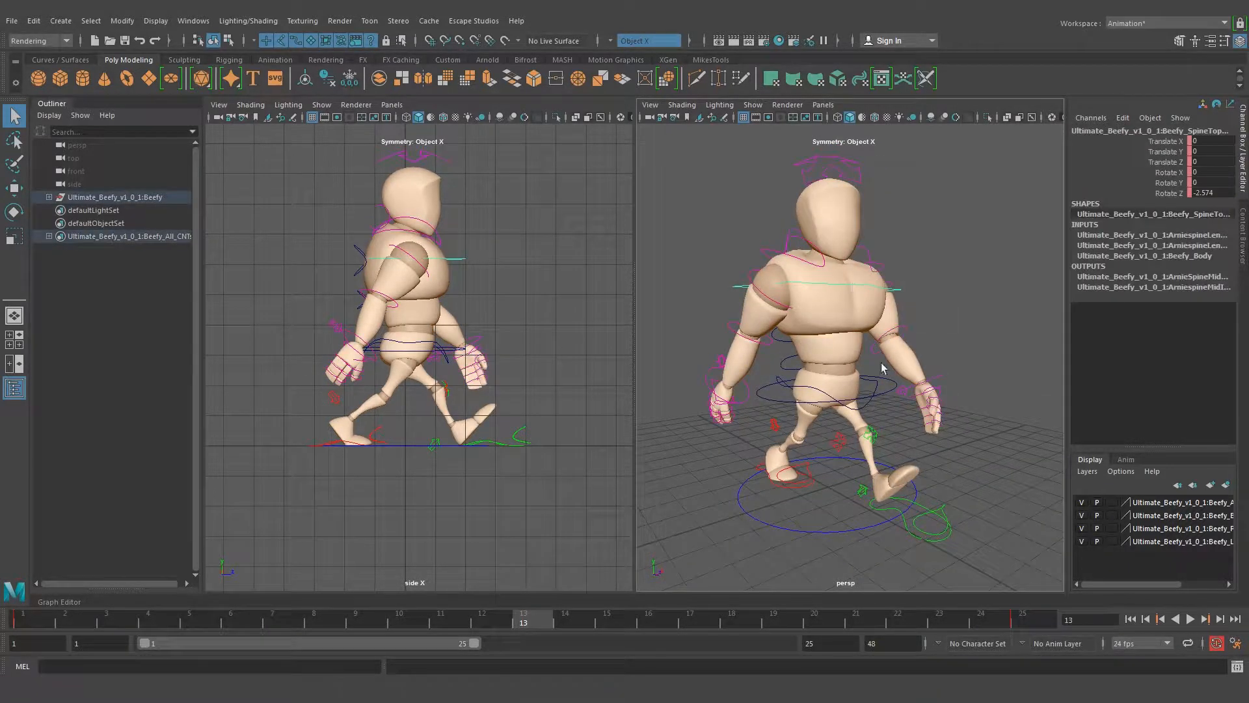
pyautogui.click(1204, 191)
pyautogui.click(1195, 193)
pyautogui.press('BackSpace')
pyautogui.press('Return')
pyautogui.keyDown('alt'); pyautogui.moveTo(906, 317); pyautogui.dragTo(870, 324); pyautogui.keyUp('alt')
# Test the head control's Z rotation, undo the trial, and set its Rotate Z to -1.107
pyautogui.keyDown('alt'); pyautogui.moveTo(721, 285); pyautogui.dragTo(844, 302); pyautogui.keyUp('alt')
pyautogui.click(837, 208)
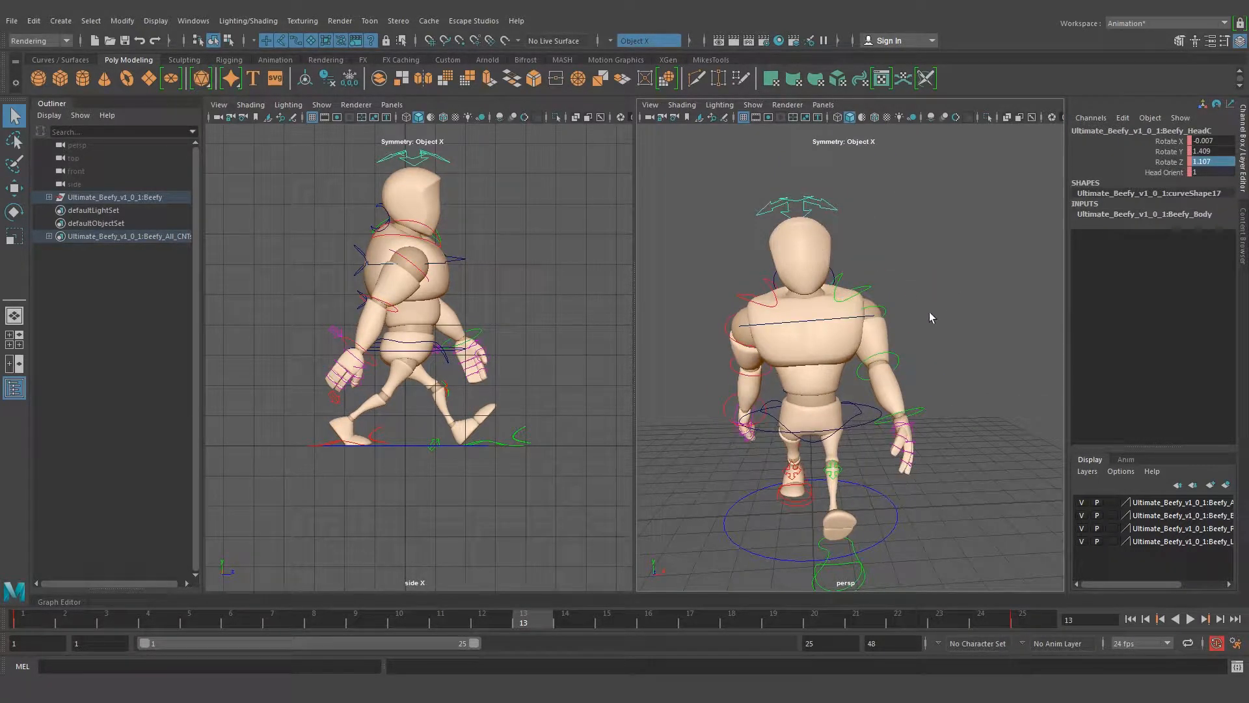
pyautogui.keyDown('alt'); pyautogui.moveTo(929, 313); pyautogui.dragTo(938, 295, button='middle'); pyautogui.keyUp('alt')
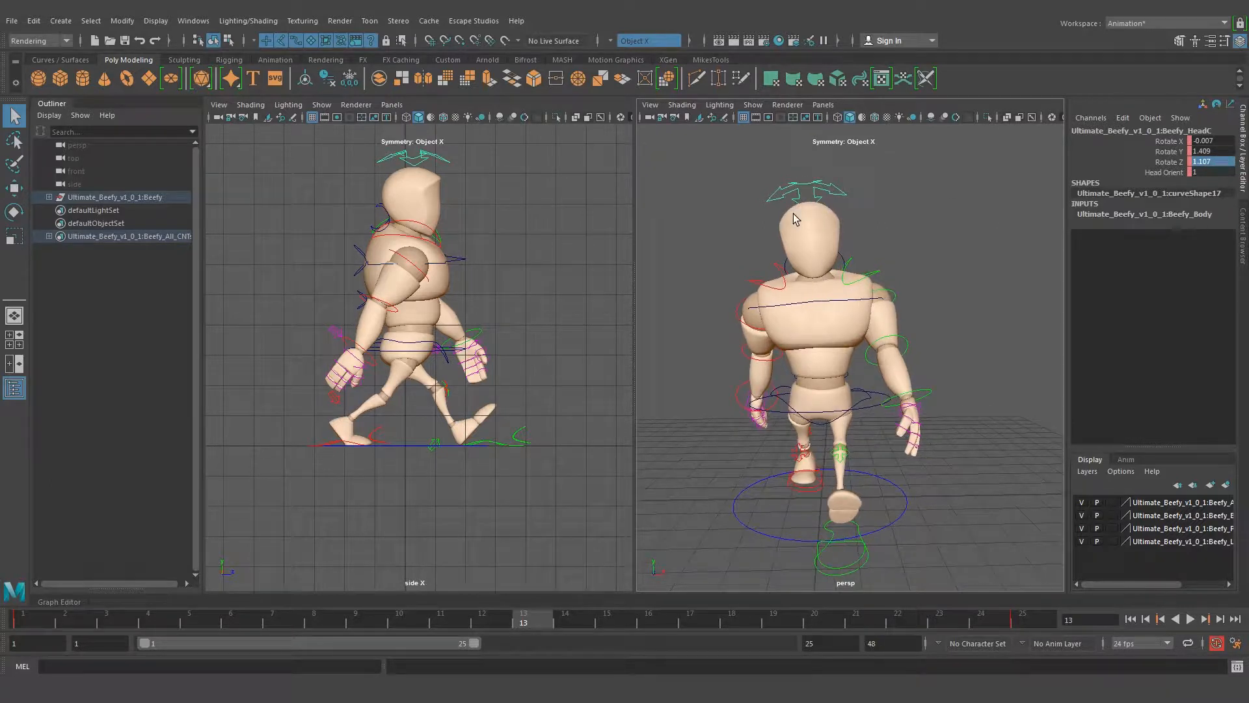
pyautogui.press('e')
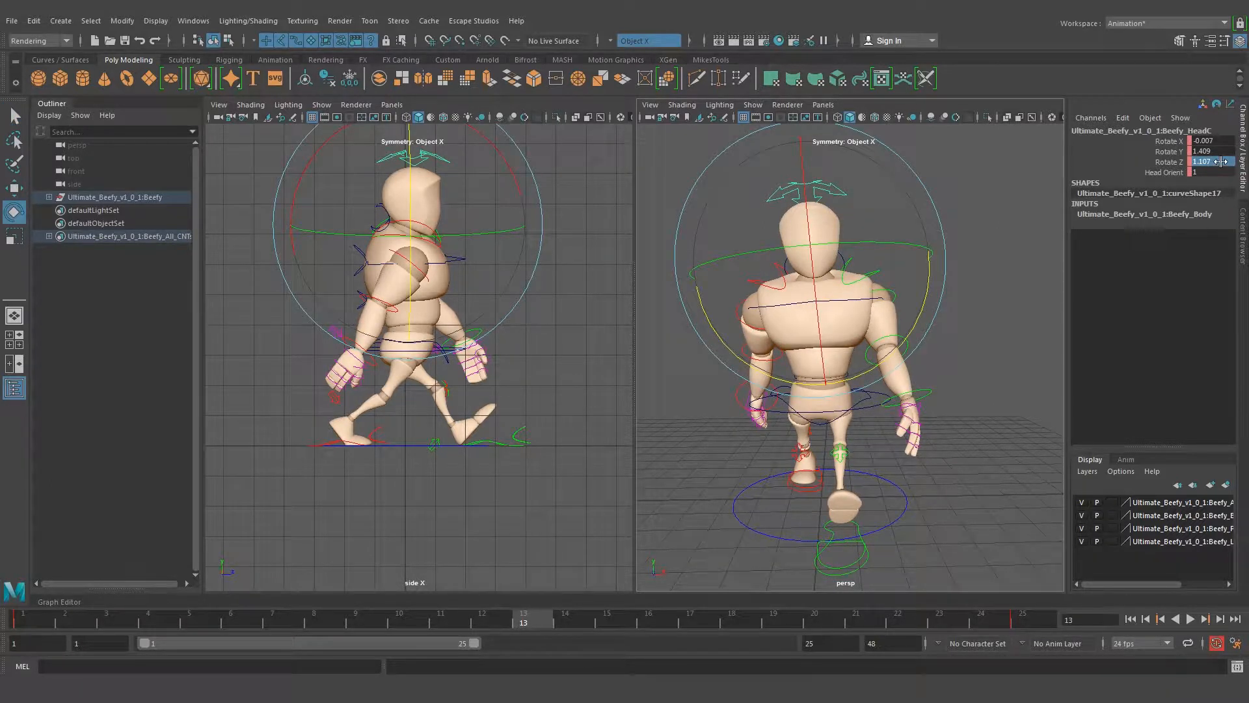
pyautogui.click(1221, 161)
pyautogui.click(1169, 161)
pyautogui.moveTo(989, 204); pyautogui.dragTo(973, 205, button='middle')
pyautogui.hotkey('ctrl', 'z')
pyautogui.click(1209, 162)
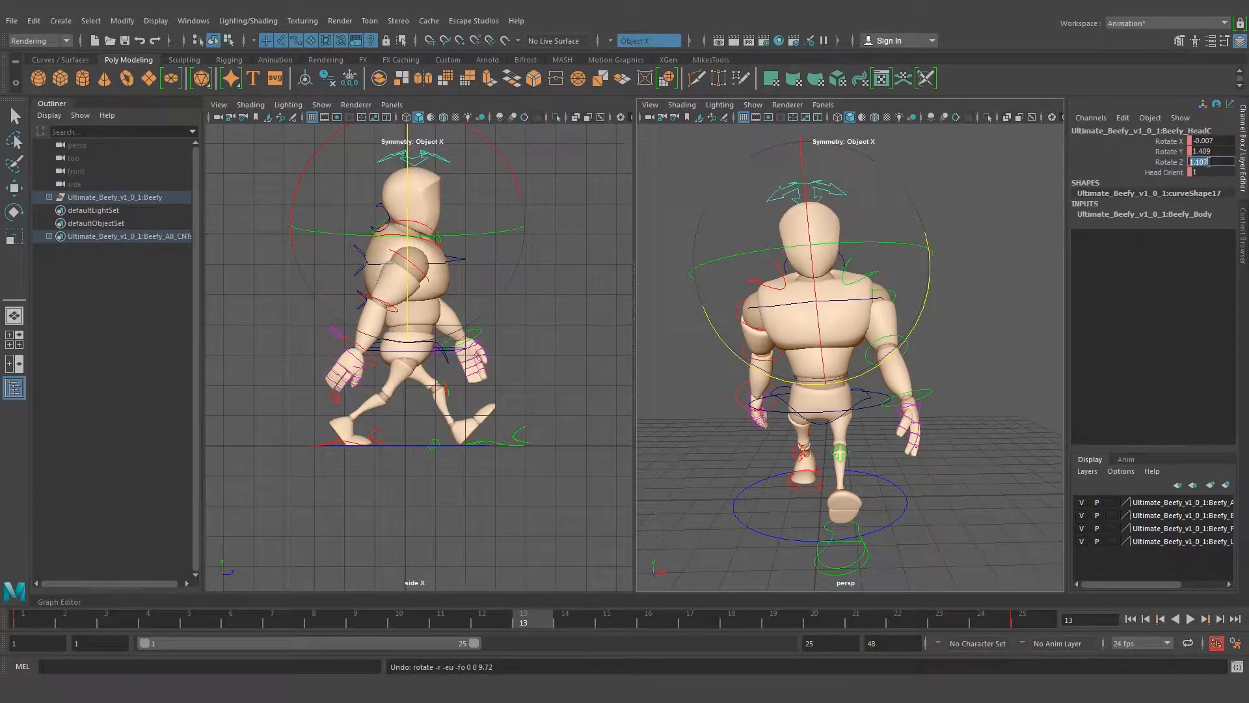
pyautogui.click(1190, 161)
pyautogui.write('-')
pyautogui.press('Return')
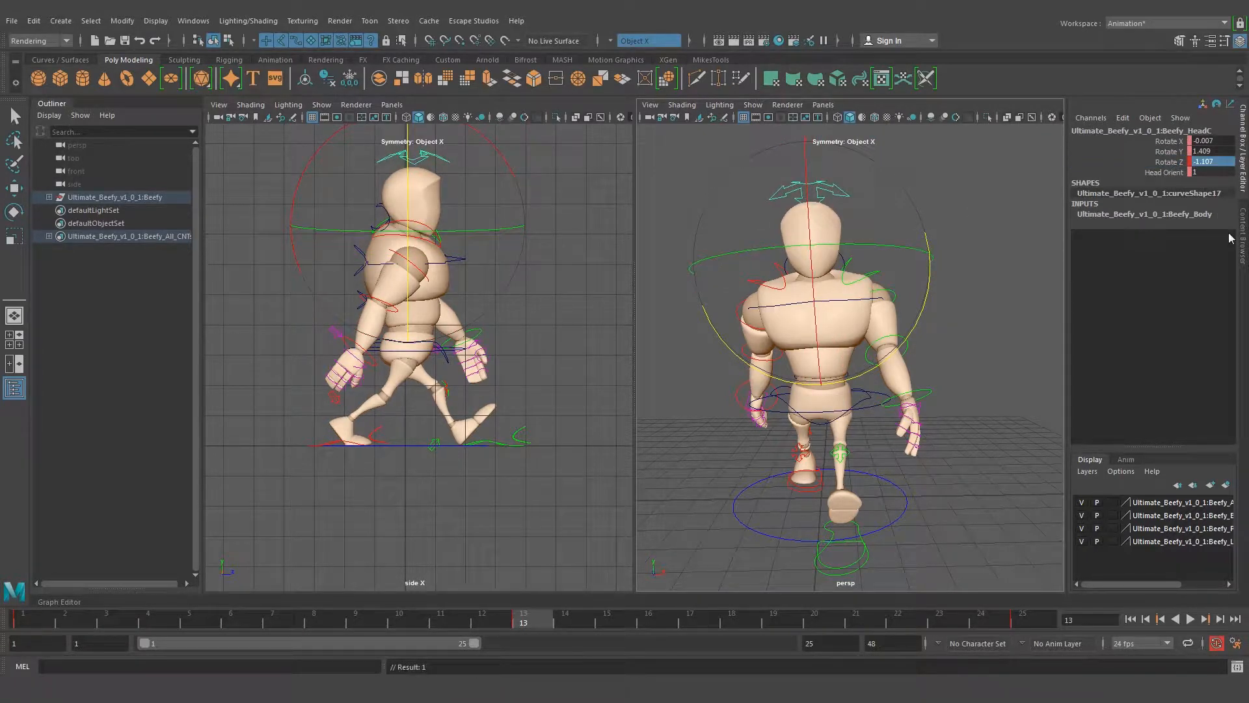
# Test the head control's Y rotation, undo the trial, and set its Rotate Y to -1.409
pyautogui.click(1173, 152)
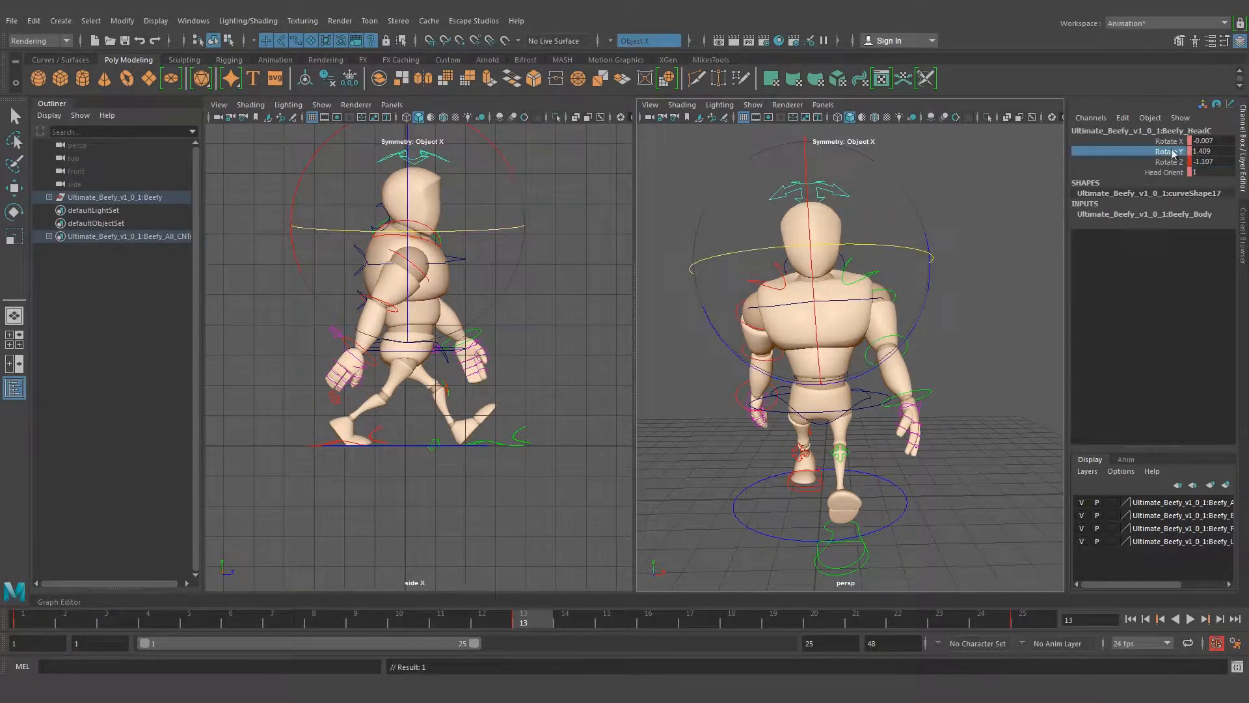
pyautogui.moveTo(973, 234)
pyautogui.mouseDown(button='middle')
pyautogui.moveTo(948, 232)
pyautogui.moveTo(962, 234)
pyautogui.mouseUp(button='middle')
pyautogui.hotkey('ctrl', 'z')
pyautogui.hotkey('ctrl', 'z')
pyautogui.click(1203, 152)
pyautogui.click(1194, 152)
pyautogui.write('-')
pyautogui.press('Return')
pyautogui.press('q')
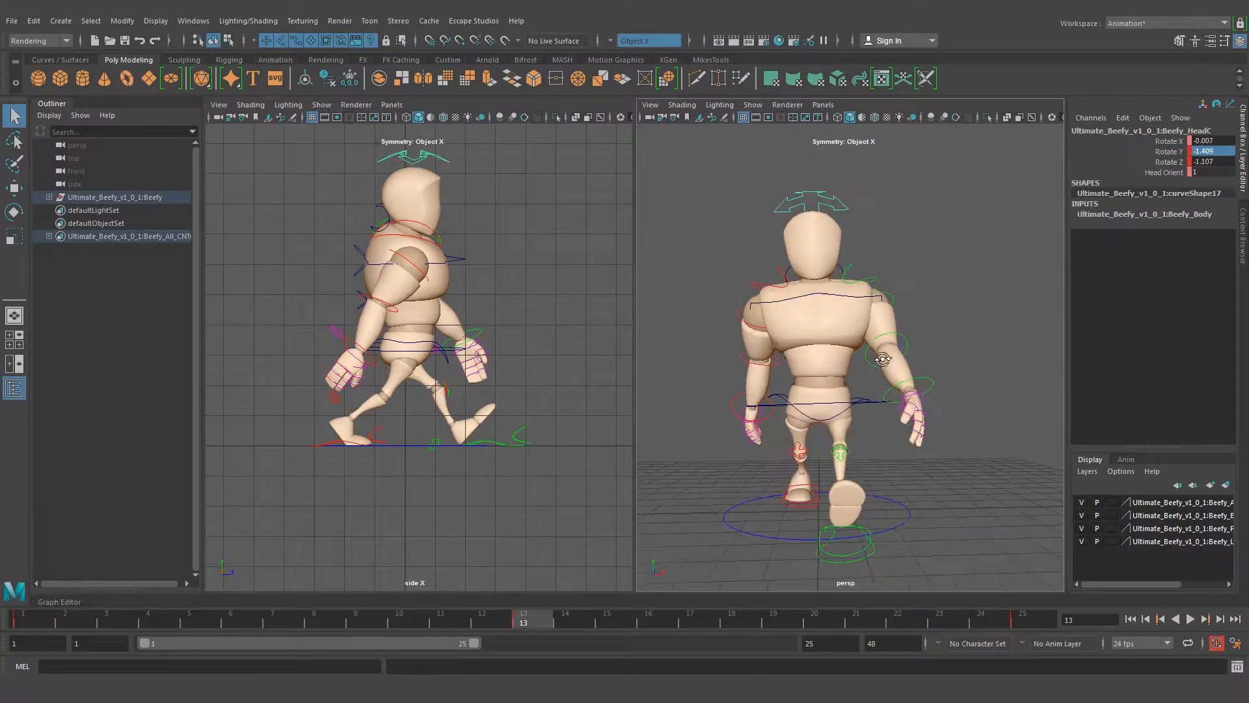
# Examine the mirrored body pose at frame 13 from several angles, including the top spine control's rotation values
pyautogui.keyDown('alt'); pyautogui.moveTo(868, 371); pyautogui.dragTo(913, 324, button='middle'); pyautogui.keyUp('alt')
pyautogui.keyDown('alt'); pyautogui.moveTo(913, 324); pyautogui.dragTo(895, 332); pyautogui.keyUp('alt')
pyautogui.click(881, 253)
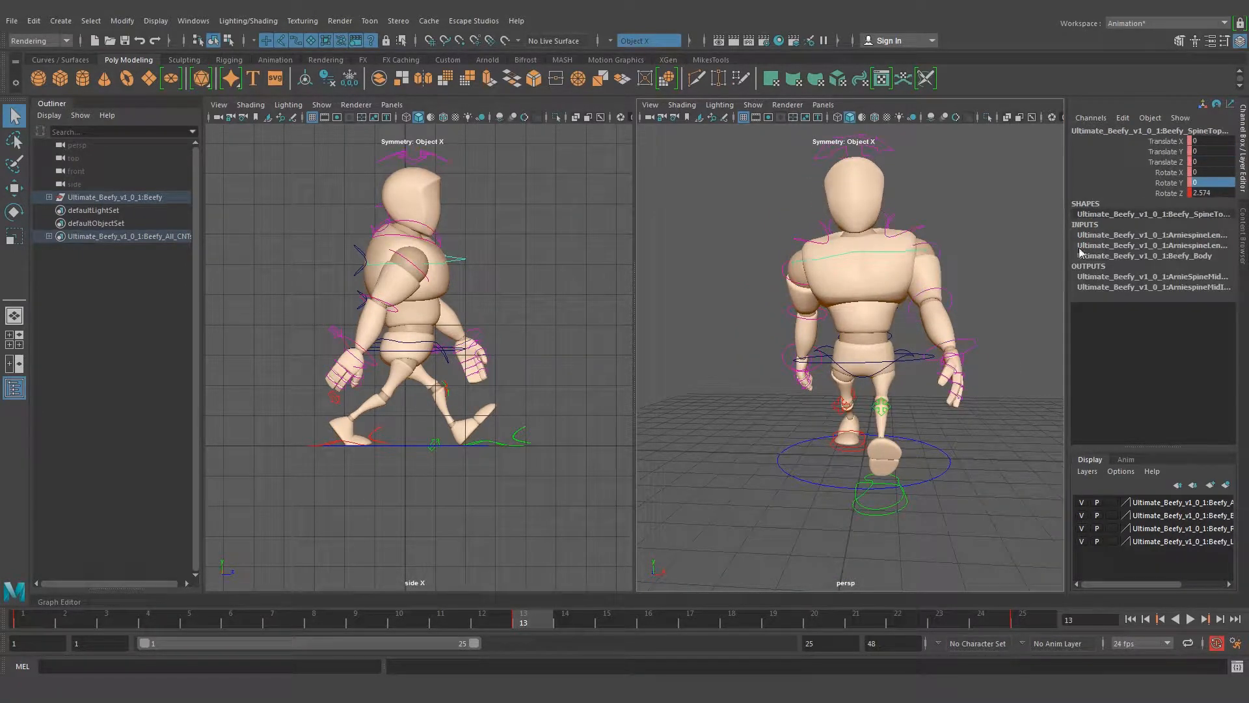
pyautogui.press('alt')
pyautogui.click(985, 244)
pyautogui.keyDown('alt'); pyautogui.moveTo(985, 244); pyautogui.dragTo(889, 292); pyautogui.keyUp('alt')
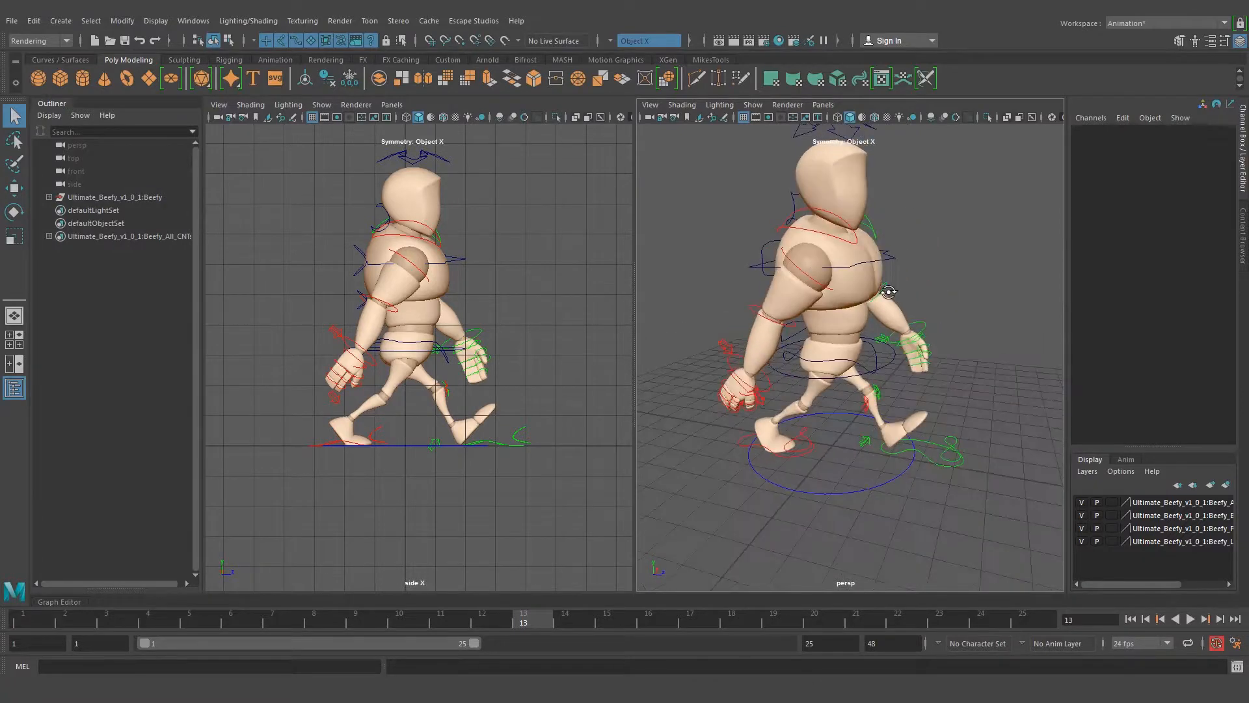
# Swing the right arm forward at frame 13 by setting the right shoulder control's Rotate Y to -37.43
pyautogui.click(817, 283)
pyautogui.keyDown('alt'); pyautogui.moveTo(828, 490); pyautogui.dragTo(849, 463); pyautogui.keyUp('alt')
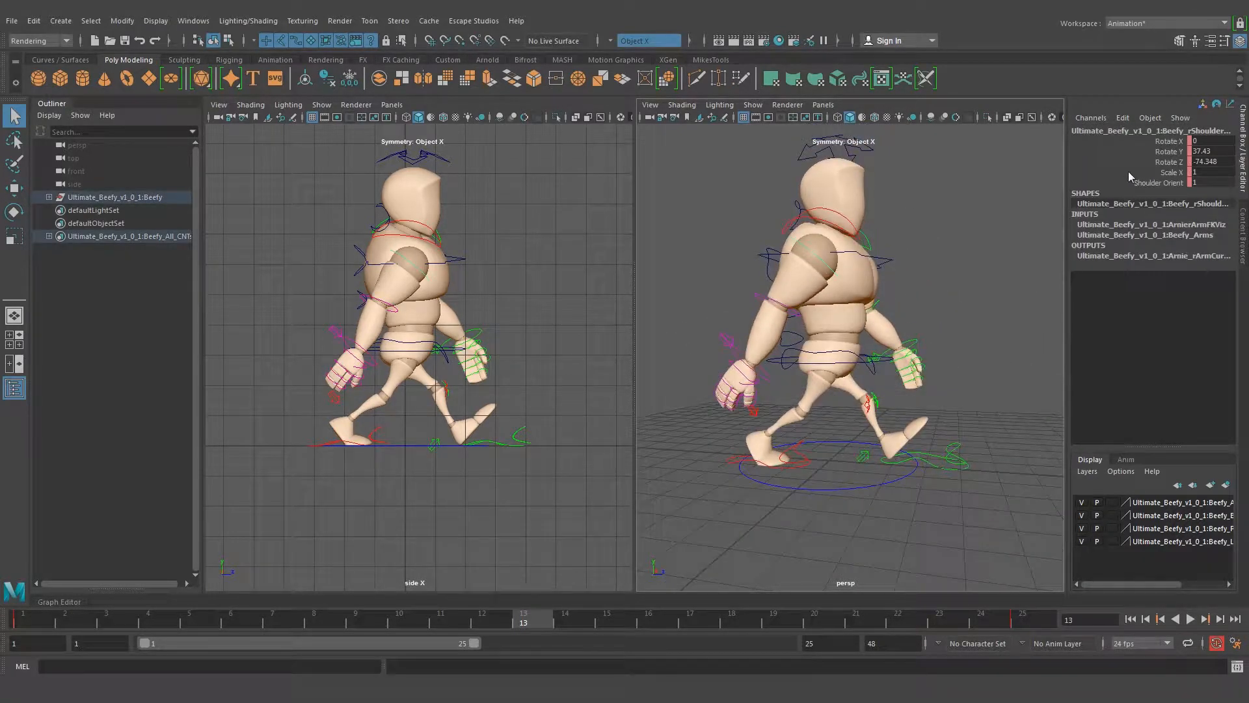
pyautogui.click(1168, 152)
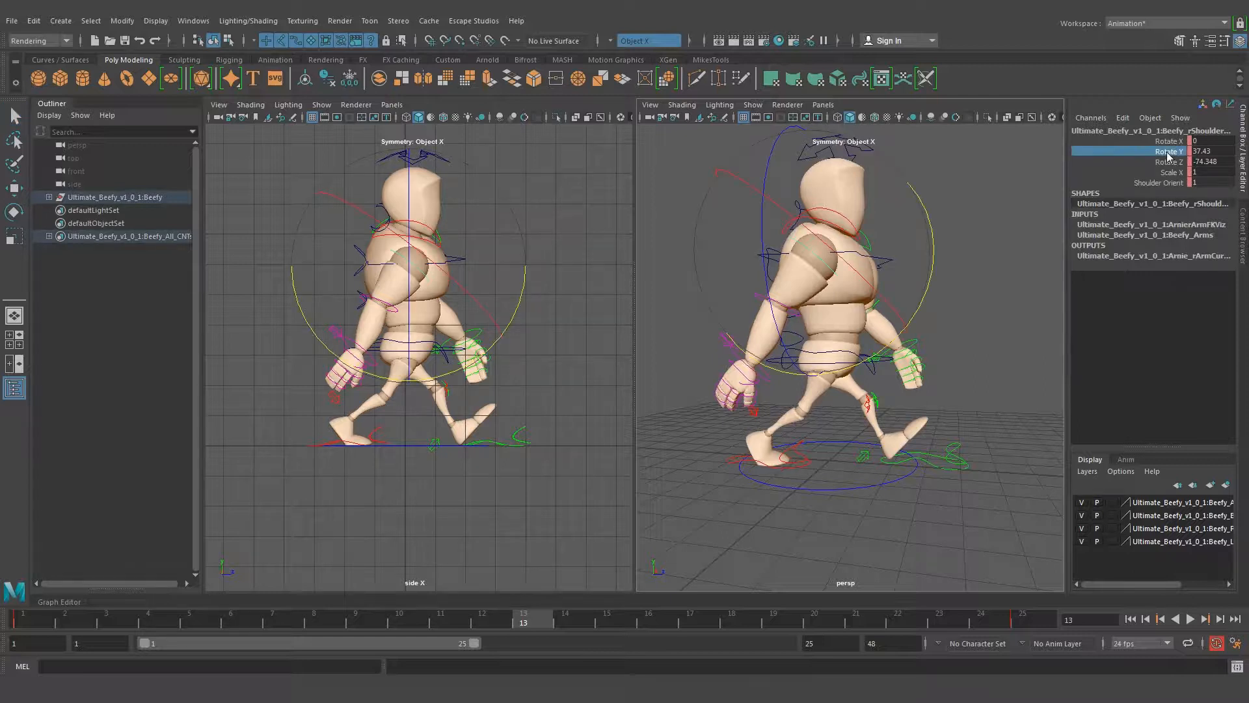
pyautogui.doubleClick(1211, 152)
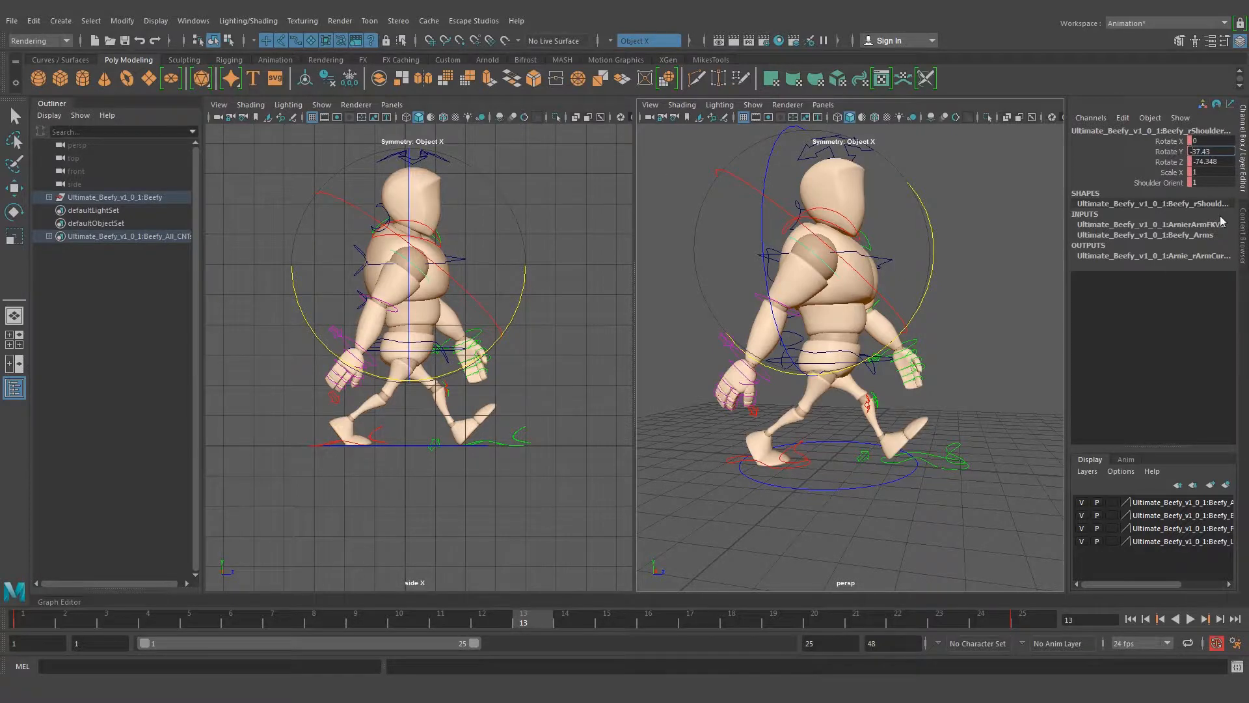
pyautogui.press('Return')
pyautogui.click(984, 286)
pyautogui.keyDown('alt'); pyautogui.moveTo(918, 281); pyautogui.dragTo(799, 296); pyautogui.keyUp('alt')
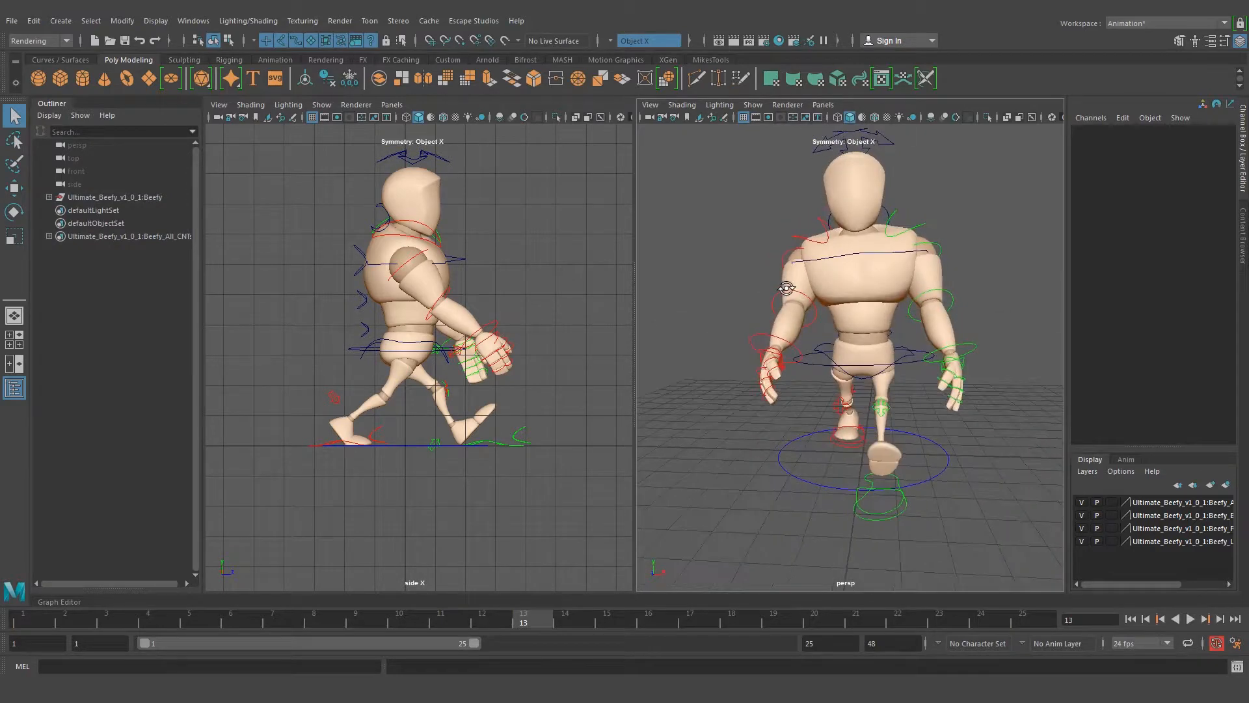
# Test the left shoulder control's Y rotation, undo the trial, and set its Rotate Y to 42.203 so the arm swings back
pyautogui.click(929, 249)
pyautogui.keyDown('alt'); pyautogui.moveTo(929, 249); pyautogui.dragTo(948, 341); pyautogui.keyUp('alt')
pyautogui.press('e')
pyautogui.hotkey('ctrl', 'z')
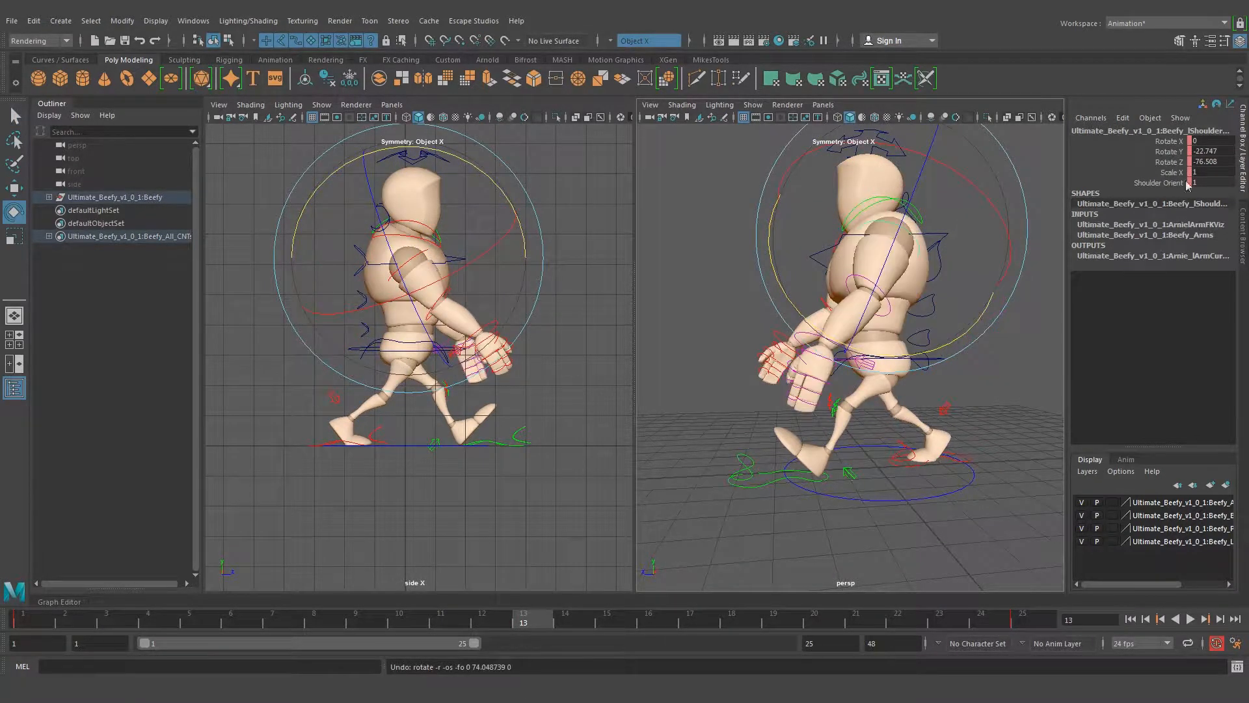
pyautogui.click(1202, 152)
pyautogui.click(1203, 153)
pyautogui.press('Return')
pyautogui.keyDown('alt'); pyautogui.moveTo(737, 298); pyautogui.dragTo(852, 346); pyautogui.keyUp('alt')
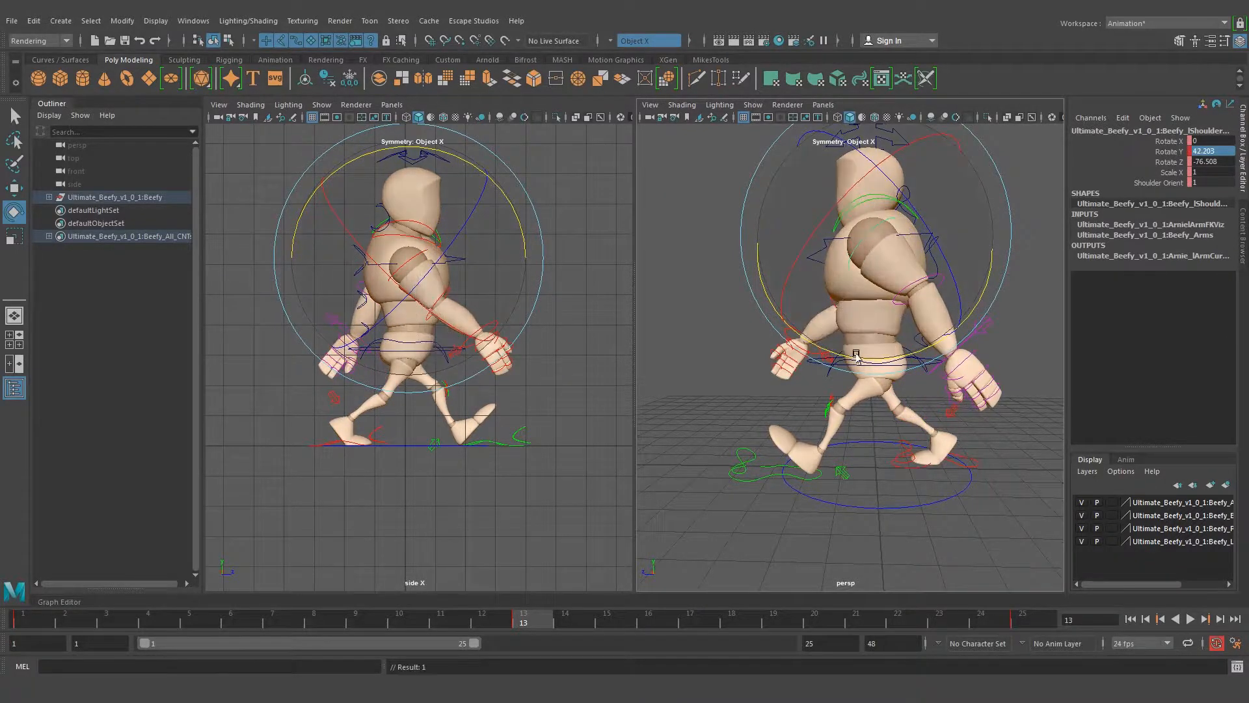
pyautogui.press('q')
pyautogui.keyDown('alt'); pyautogui.moveTo(885, 313); pyautogui.dragTo(974, 307); pyautogui.keyUp('alt')
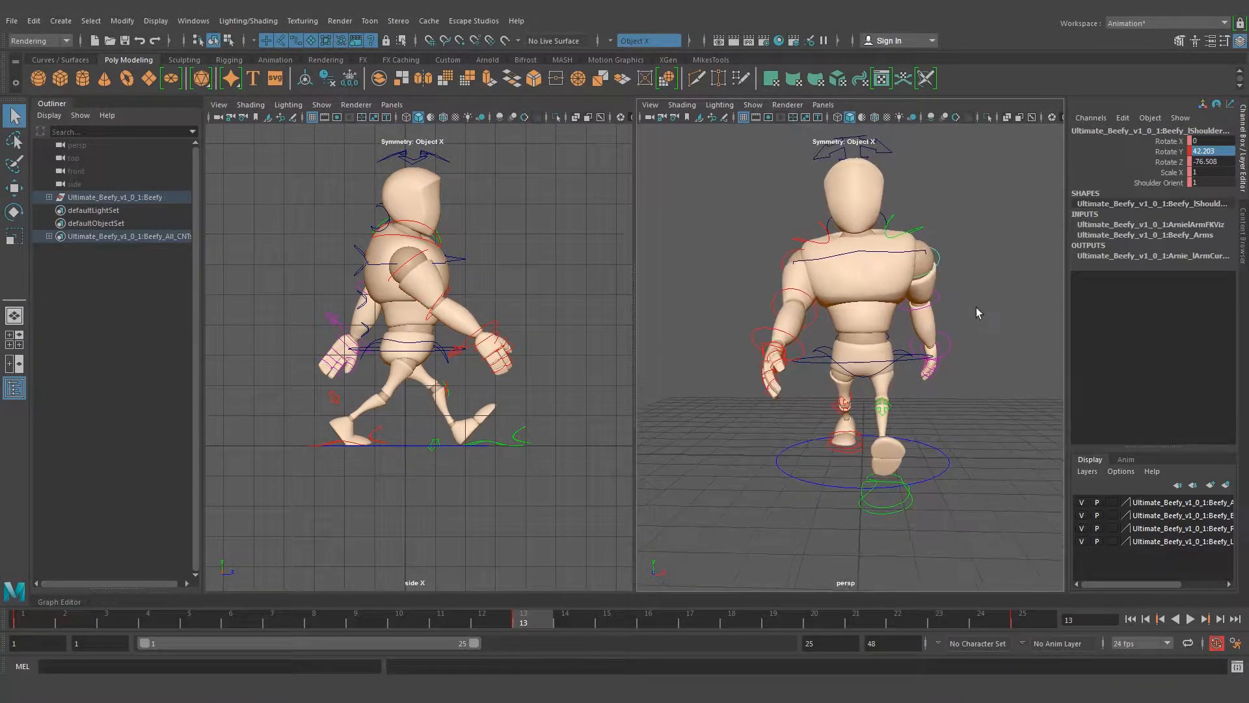
# Rotate the right wrist control slightly at frame 13, using the contact pose in walk.jpg as reference
pyautogui.click(976, 293)
pyautogui.keyDown('alt'); pyautogui.moveTo(785, 352); pyautogui.dragTo(937, 359); pyautogui.keyUp('alt')
pyautogui.click(922, 334)
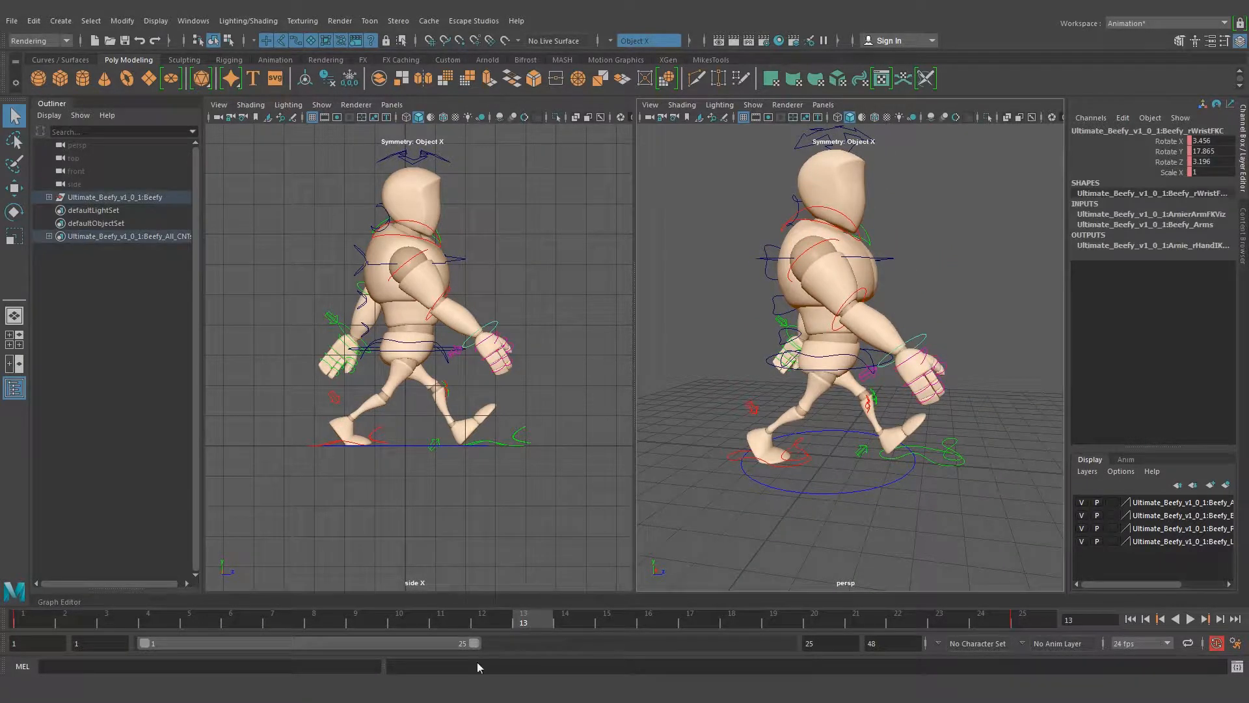
pyautogui.moveTo(290, 602)
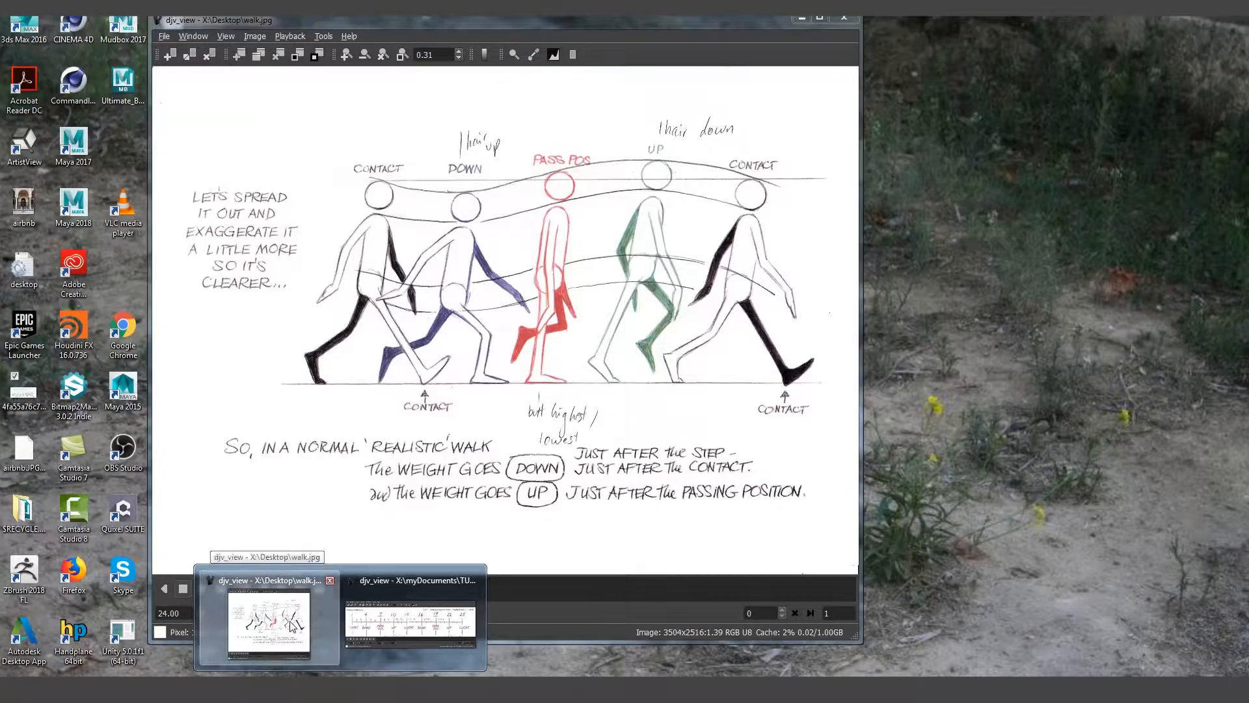
pyautogui.click(299, 627)
pyautogui.moveTo(697, 30); pyautogui.dragTo(611, 29)
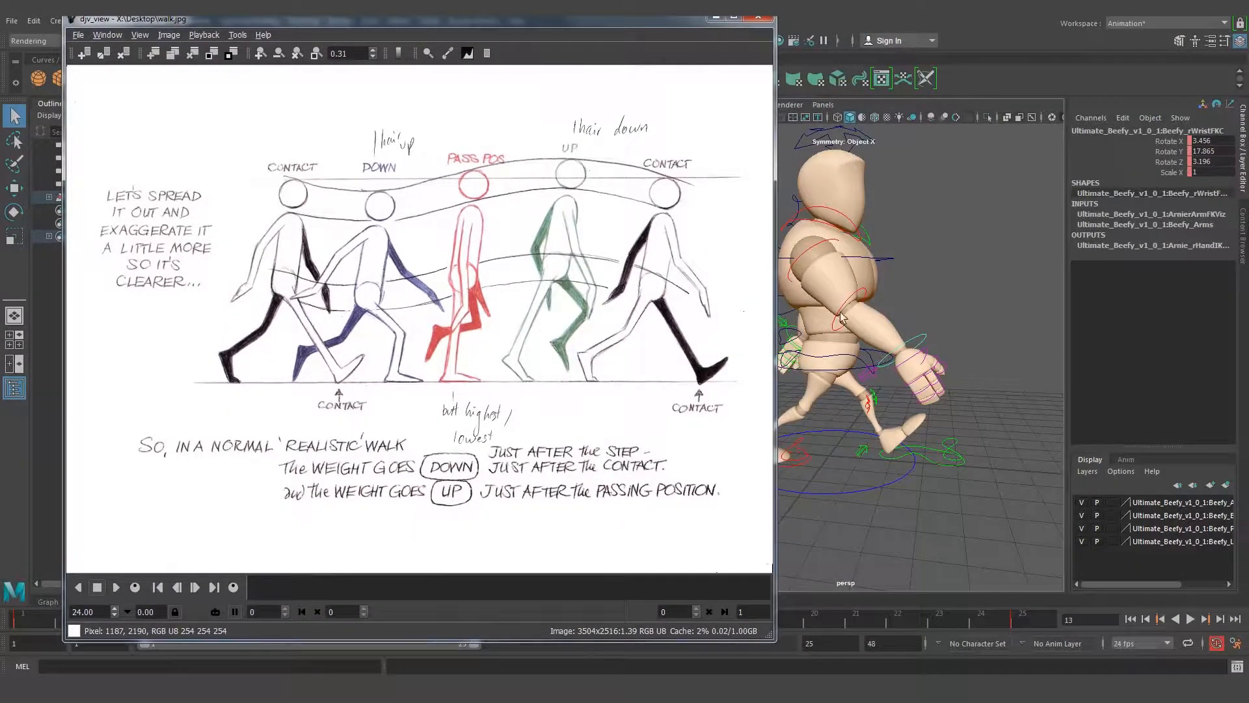
pyautogui.click(922, 323)
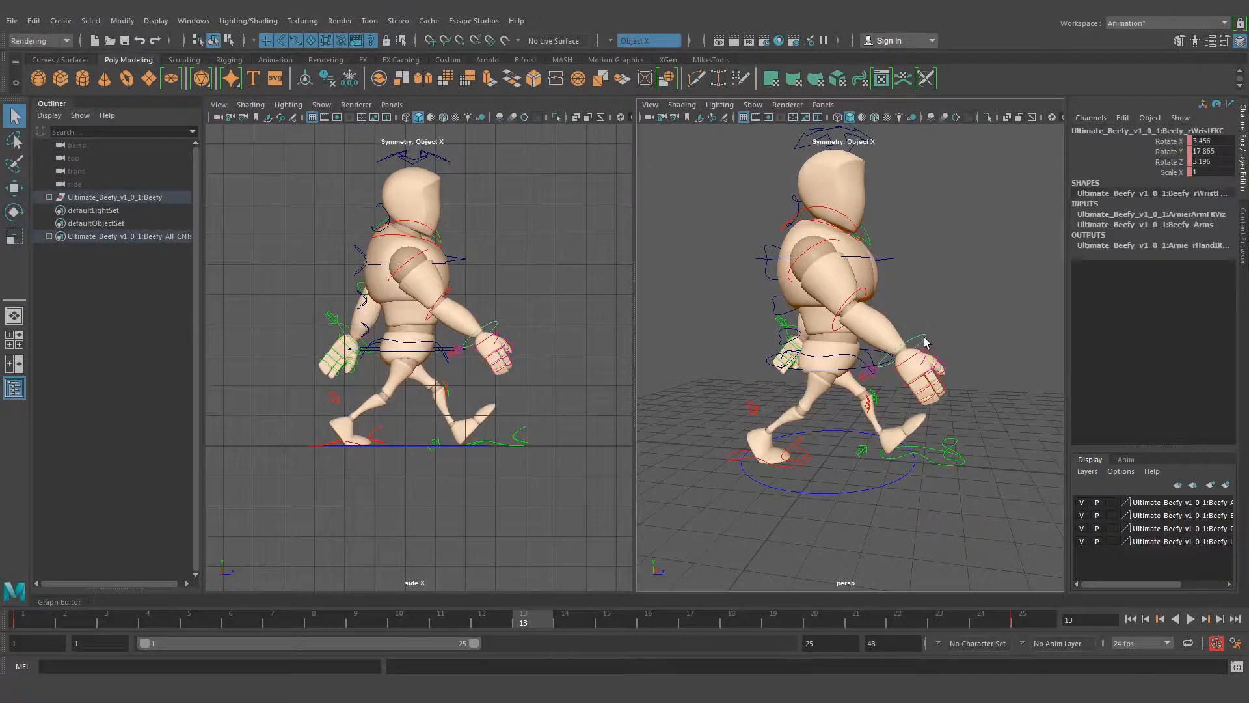
pyautogui.moveTo(1023, 337); pyautogui.dragTo(1024, 351)
pyautogui.click(976, 260)
# Rotate the left wrist control at frame 13 to about X 1.448, Y 26.899 and Z -3.448
pyautogui.keyDown('alt'); pyautogui.moveTo(1004, 251); pyautogui.dragTo(721, 263); pyautogui.keyUp('alt')
pyautogui.keyDown('alt'); pyautogui.moveTo(988, 343); pyautogui.dragTo(850, 294, button='middle'); pyautogui.keyUp('alt')
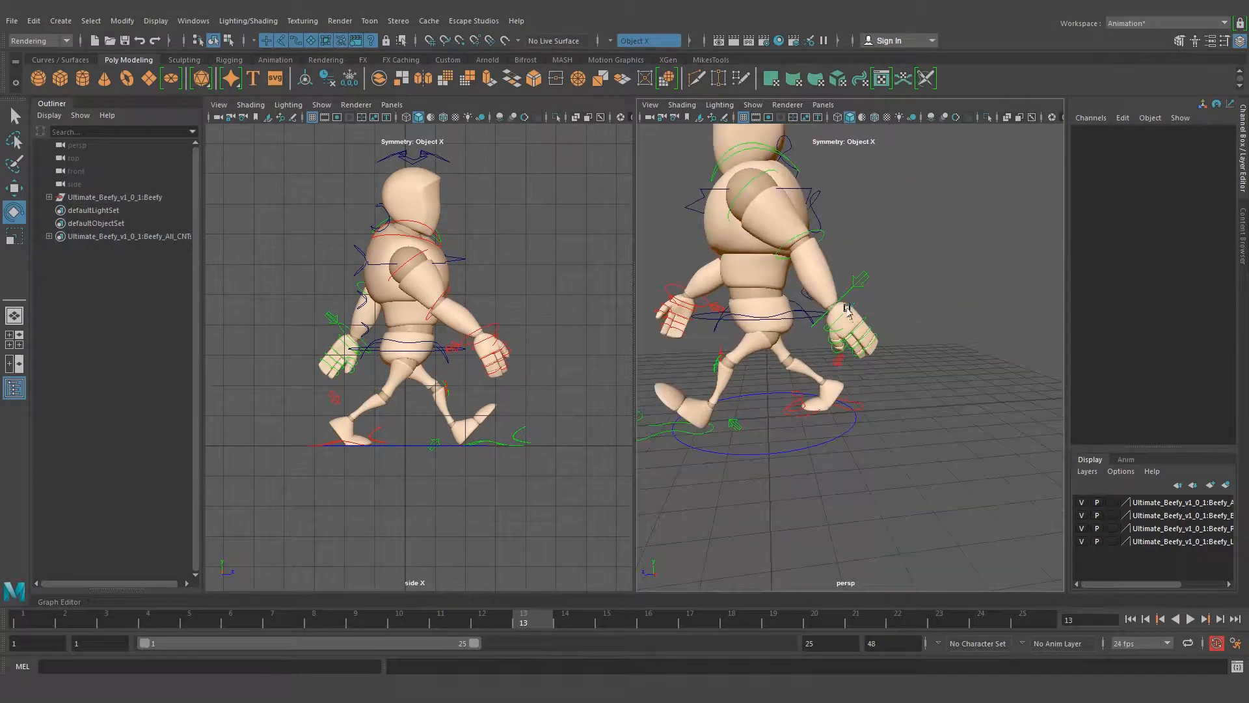
pyautogui.click(846, 295)
pyautogui.moveTo(793, 408)
pyautogui.mouseDown()
pyautogui.moveTo(781, 416)
pyautogui.moveTo(793, 417)
pyautogui.mouseUp()
pyautogui.press('q')
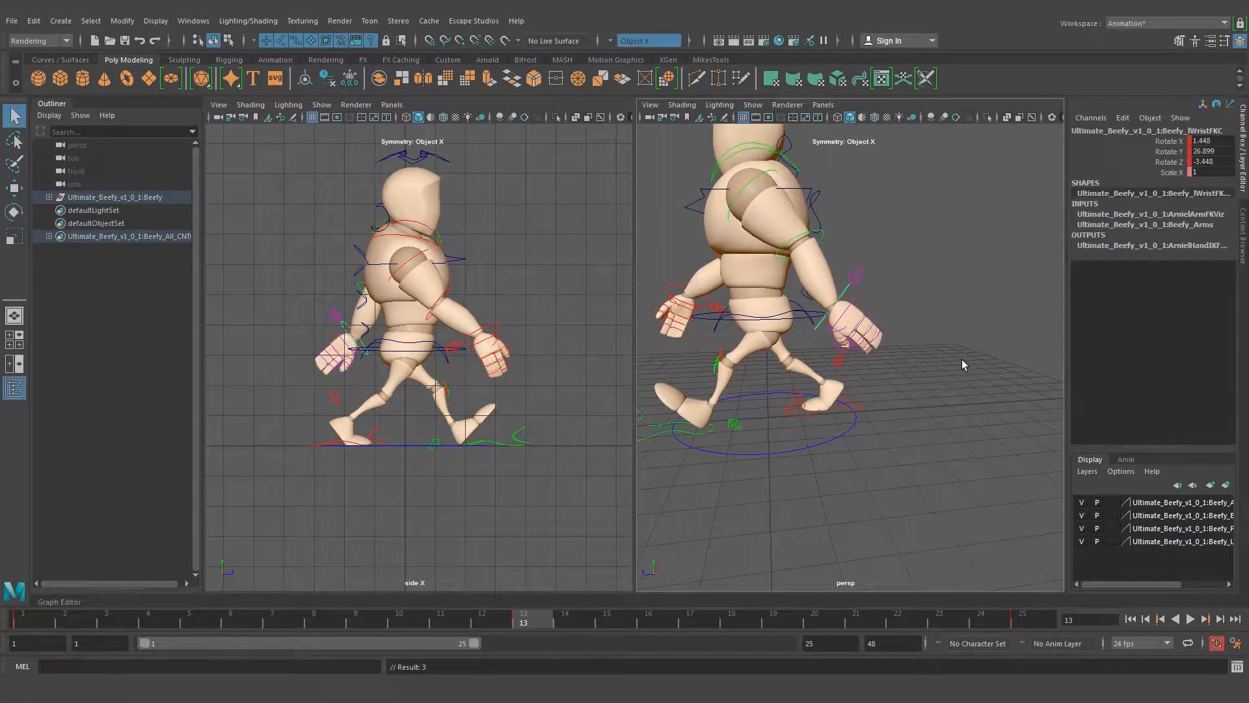
pyautogui.click(963, 362)
# Select all of the rig's controls and set a key on them at frame 13
pyautogui.keyDown('alt'); pyautogui.moveTo(717, 283); pyautogui.dragTo(838, 299); pyautogui.keyUp('alt')
pyautogui.keyDown('alt'); pyautogui.moveTo(838, 300); pyautogui.dragTo(802, 311, button='right'); pyautogui.keyUp('alt')
pyautogui.keyDown('alt'); pyautogui.moveTo(802, 311); pyautogui.dragTo(878, 335); pyautogui.keyUp('alt')
pyautogui.moveTo(727, 176); pyautogui.dragTo(938, 432)
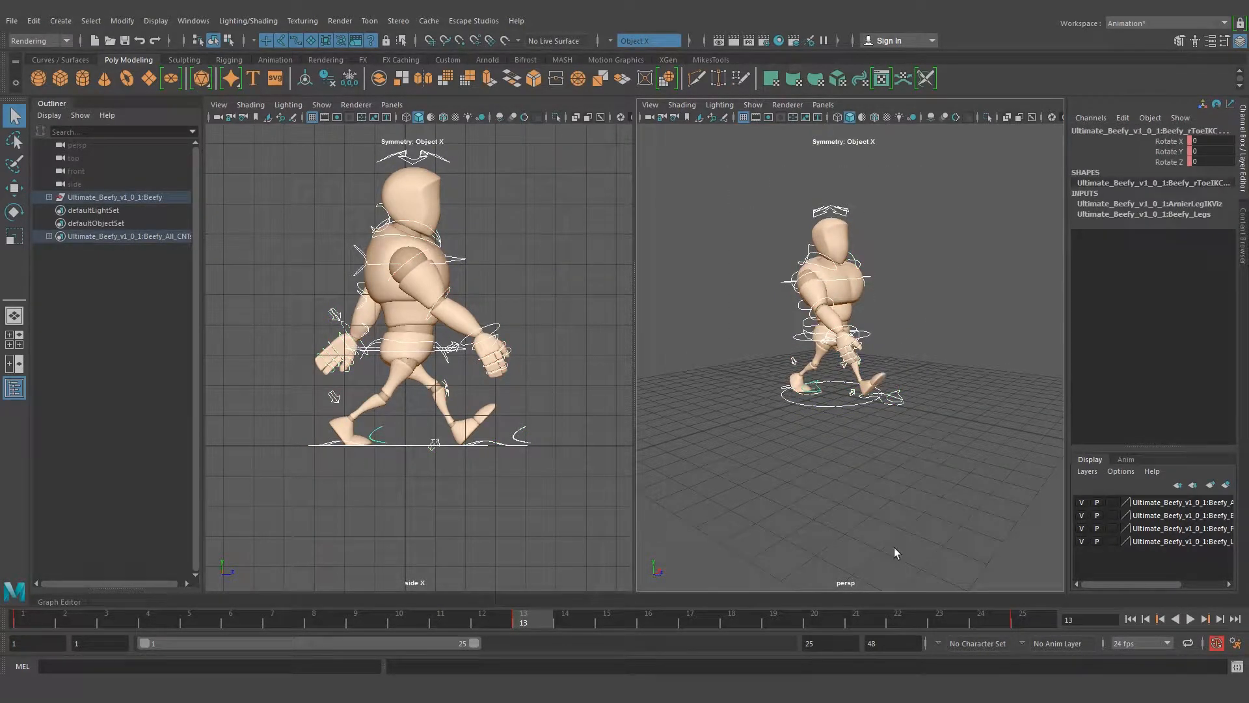
pyautogui.press('s')
pyautogui.keyDown('alt'); pyautogui.moveTo(915, 400); pyautogui.dragTo(885, 368); pyautogui.keyUp('alt')
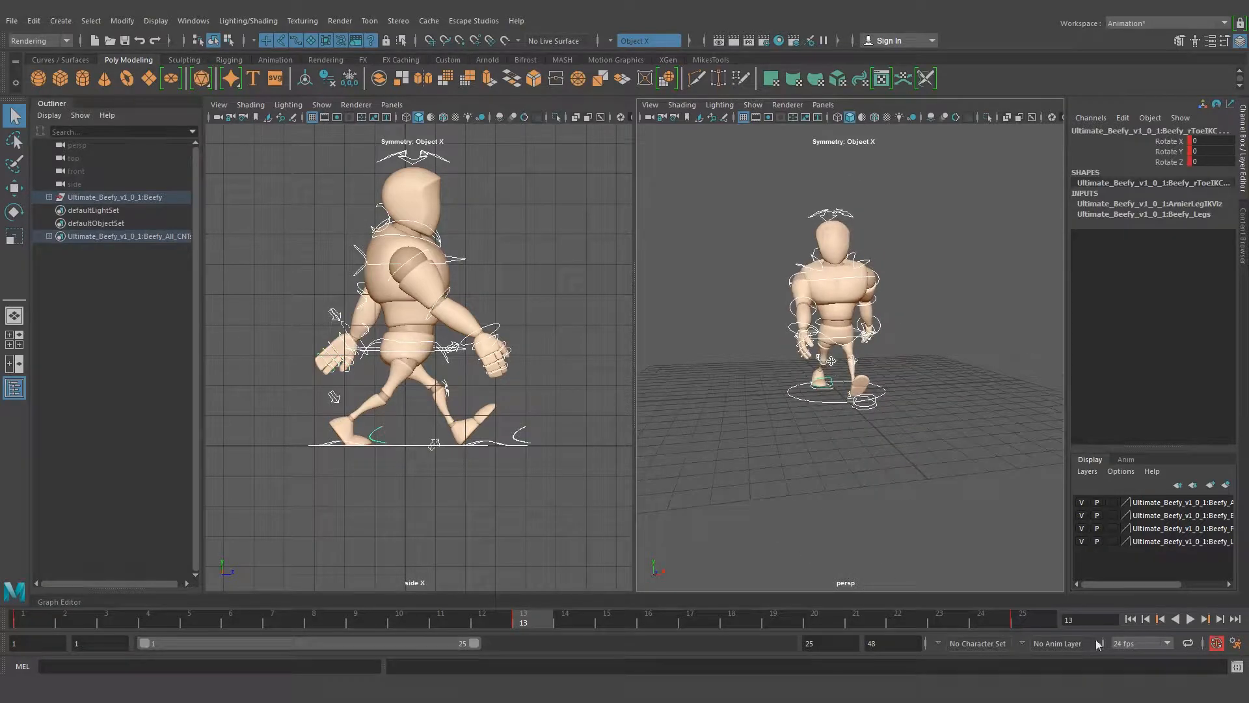
# Play the walk animation from the first frame, stop it, and inspect the contact pose at frame 1
pyautogui.click(1134, 620)
pyautogui.click(1191, 619)
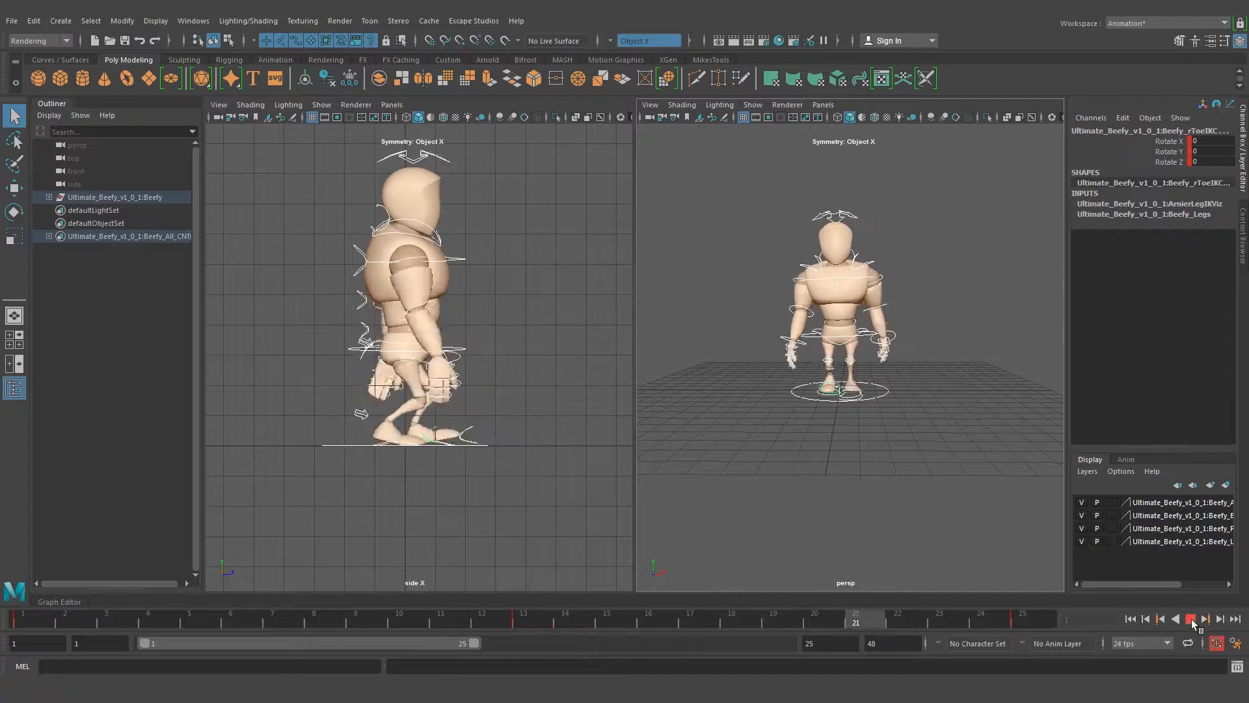
pyautogui.press('Escape')
pyautogui.keyDown('alt'); pyautogui.moveTo(791, 423); pyautogui.dragTo(895, 286); pyautogui.keyUp('alt')
pyautogui.click(895, 285)
pyautogui.keyDown('alt'); pyautogui.moveTo(766, 379); pyautogui.dragTo(830, 388, button='right'); pyautogui.keyUp('alt')
pyautogui.keyDown('alt'); pyautogui.moveTo(847, 297); pyautogui.dragTo(853, 302, button='middle'); pyautogui.keyUp('alt')
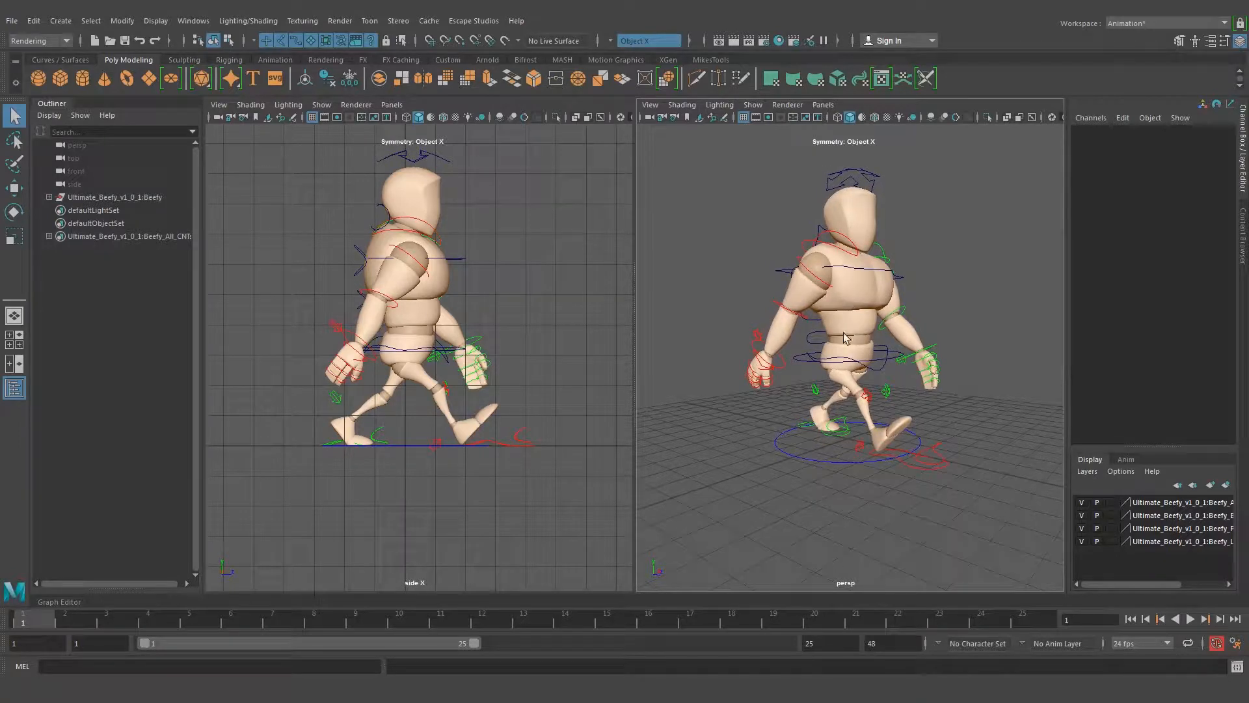
pyautogui.keyDown('alt'); pyautogui.moveTo(895, 410); pyautogui.dragTo(961, 404); pyautogui.keyUp('alt')
pyautogui.scroll(4, 859, 397)
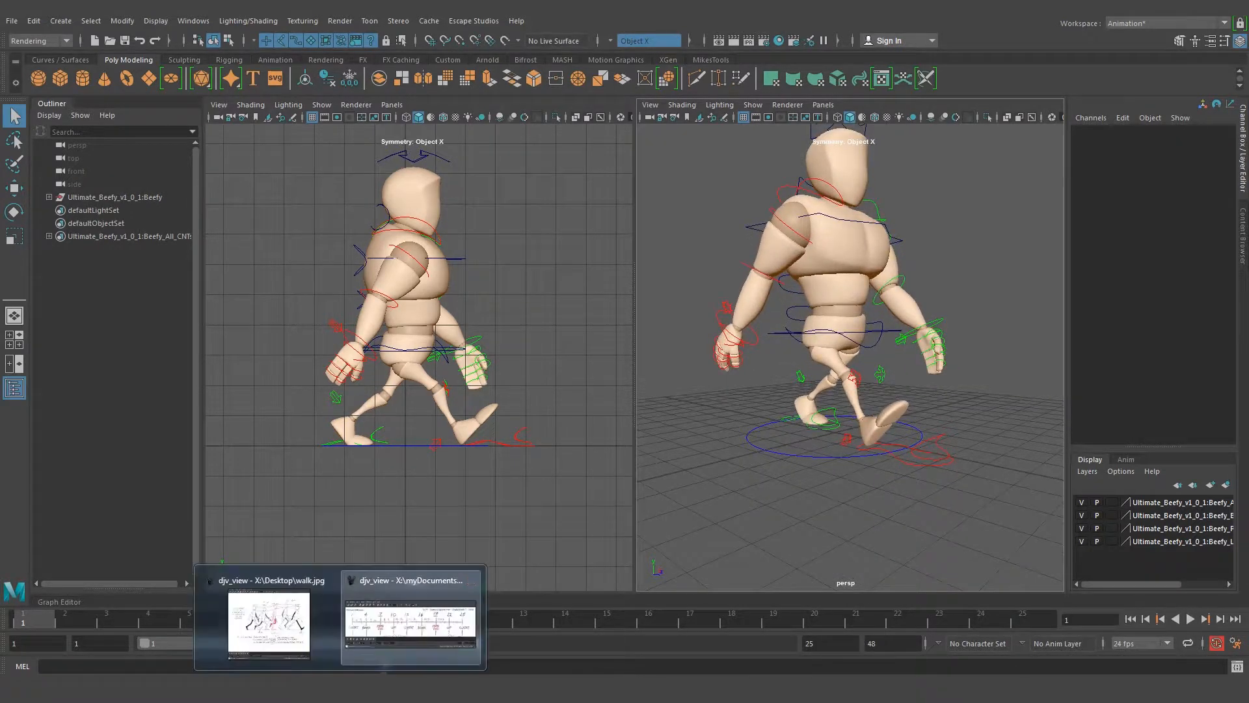
# Consult the walk.jpg drawing and the walk cycle timing chart, and go to frame 7 for the passing position
pyautogui.click(275, 632)
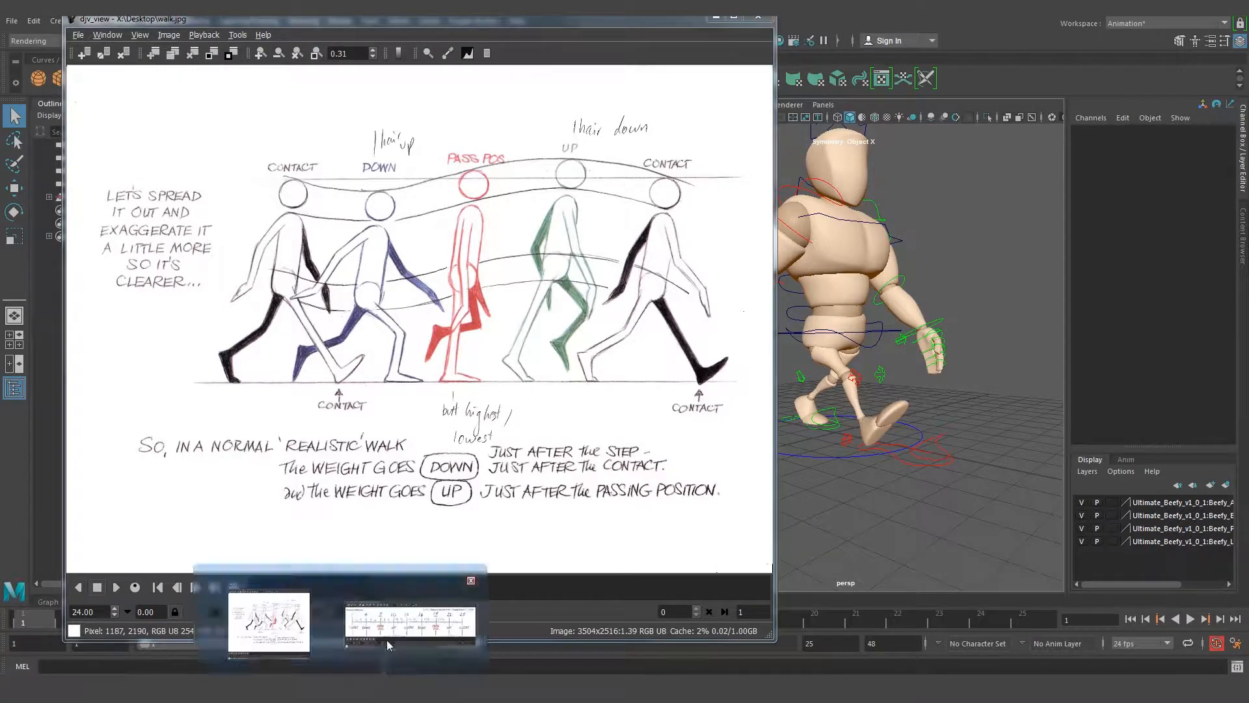
pyautogui.click(386, 639)
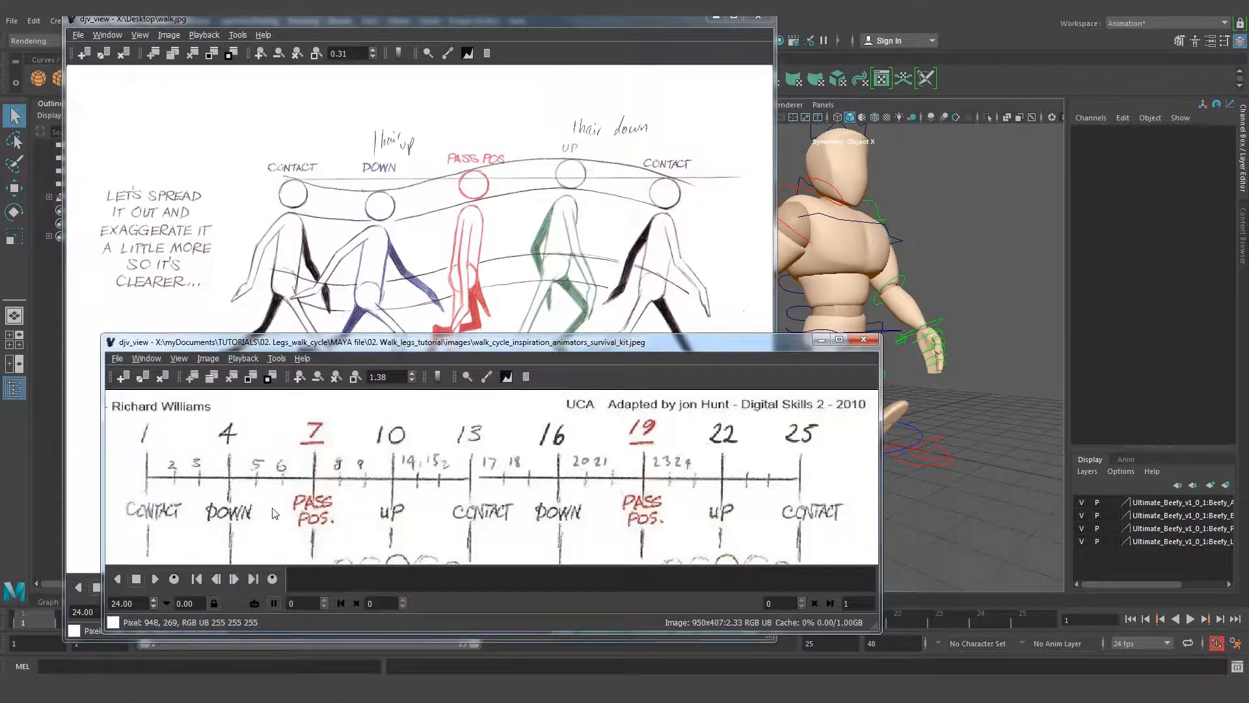
pyautogui.click(821, 339)
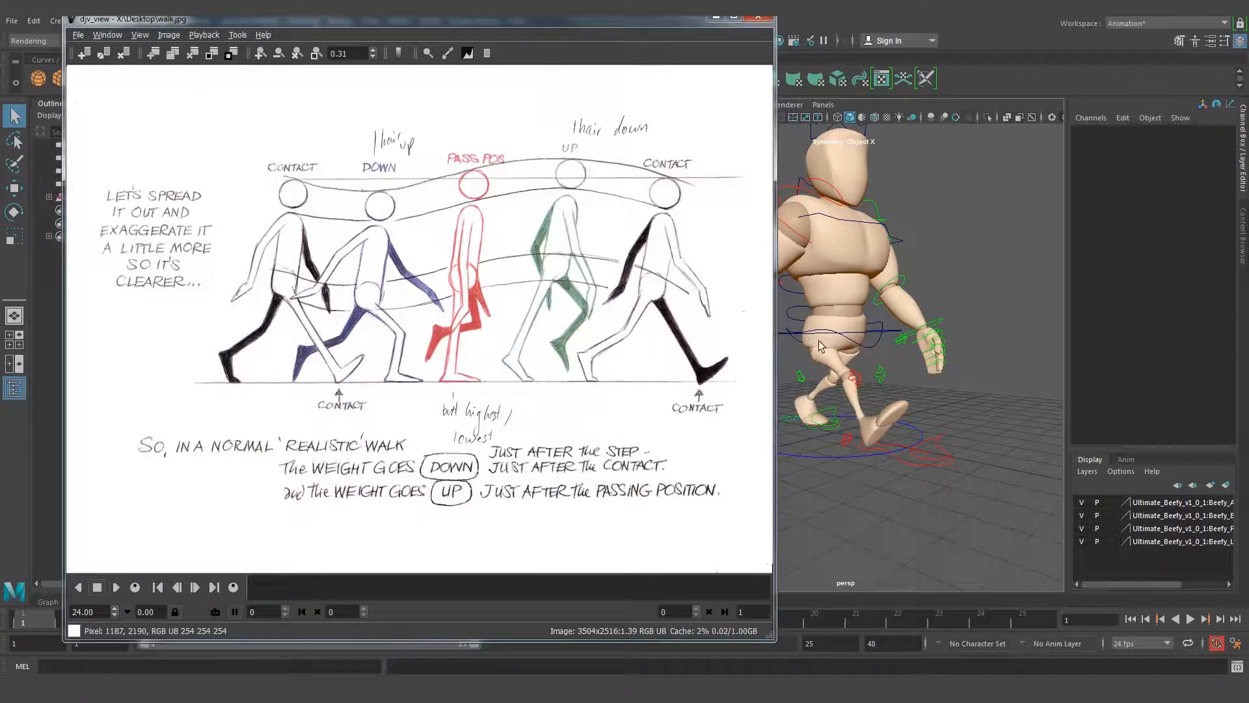
pyautogui.click(710, 18)
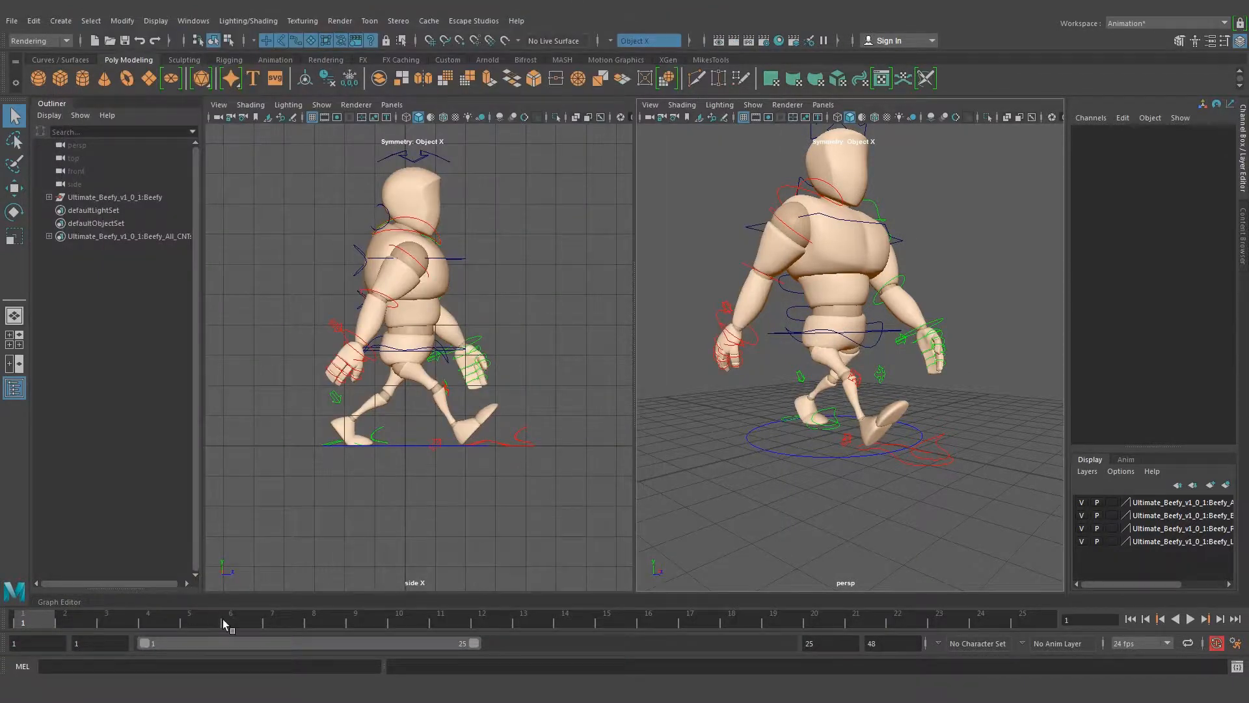
pyautogui.moveTo(223, 618); pyautogui.dragTo(275, 618)
pyautogui.click(293, 615)
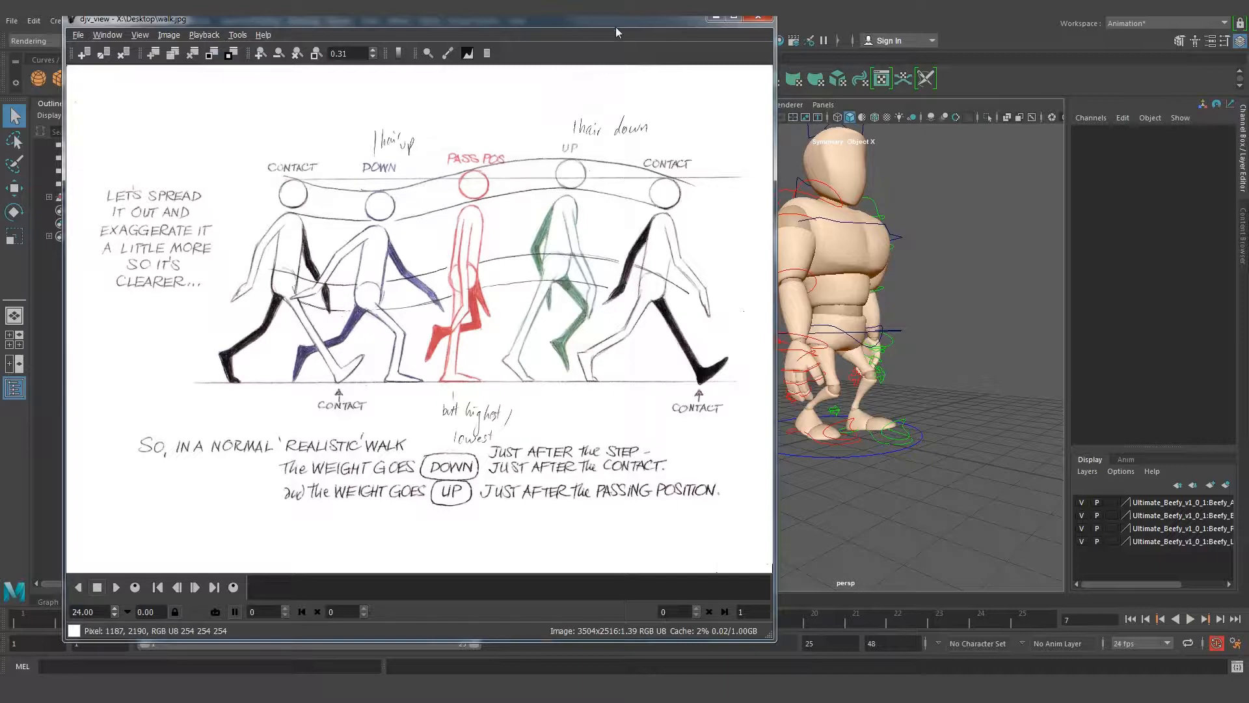
# Compare the body pose at frame 7 with the passing position in walk.jpg from the side and front
pyautogui.moveTo(613, 19); pyautogui.dragTo(557, 17)
pyautogui.keyDown('alt'); pyautogui.moveTo(788, 304); pyautogui.dragTo(872, 308); pyautogui.keyUp('alt')
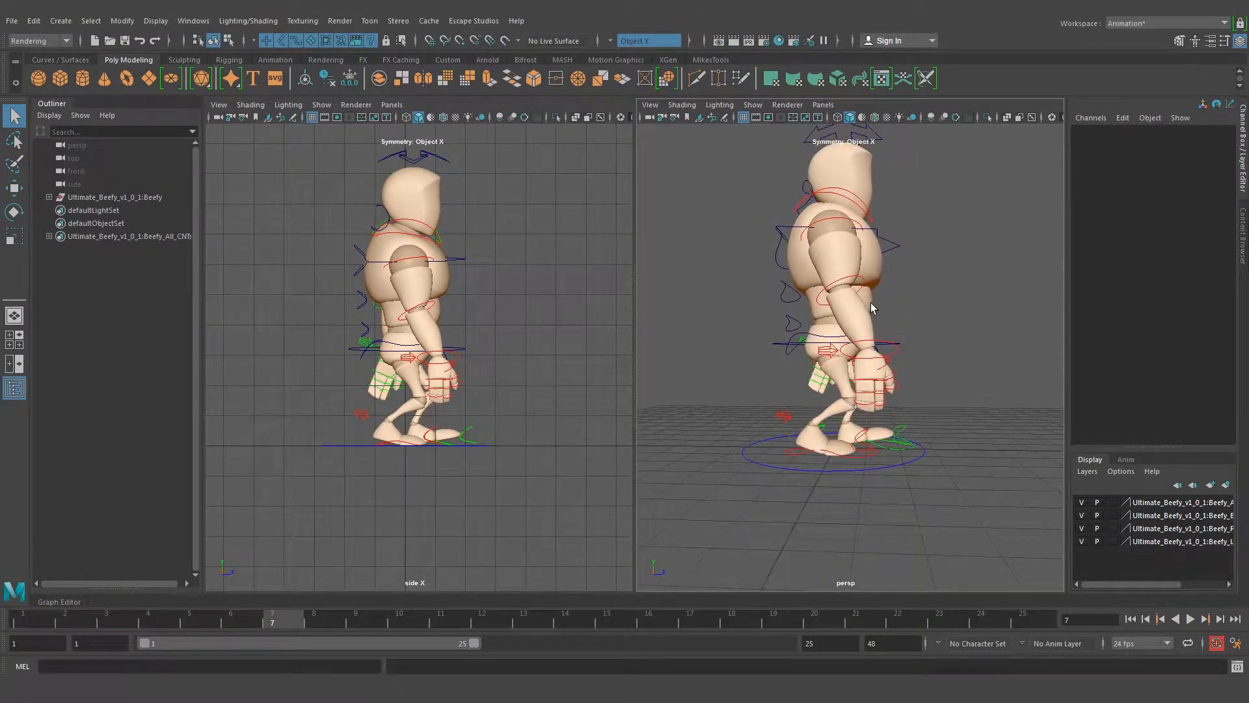
pyautogui.click(301, 631)
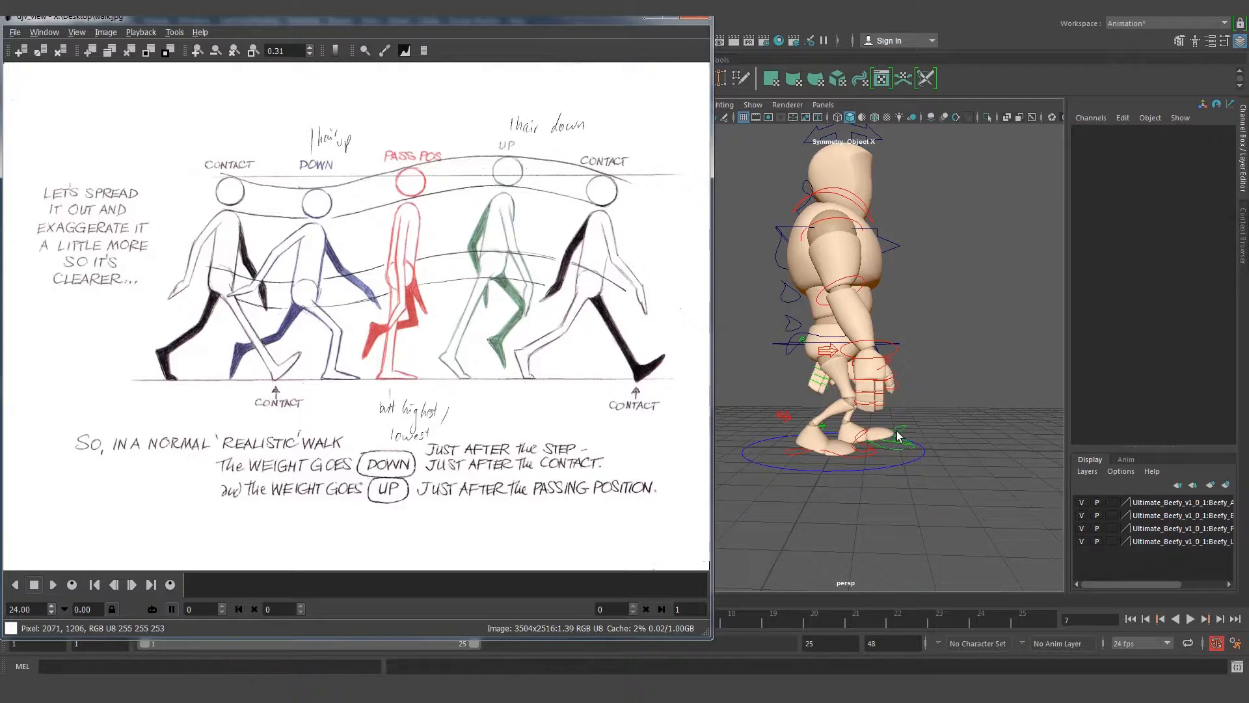
pyautogui.keyDown('alt'); pyautogui.moveTo(988, 403); pyautogui.dragTo(828, 397); pyautogui.keyUp('alt')
pyautogui.keyDown('alt'); pyautogui.moveTo(829, 397); pyautogui.dragTo(894, 362, button='right'); pyautogui.keyUp('alt')
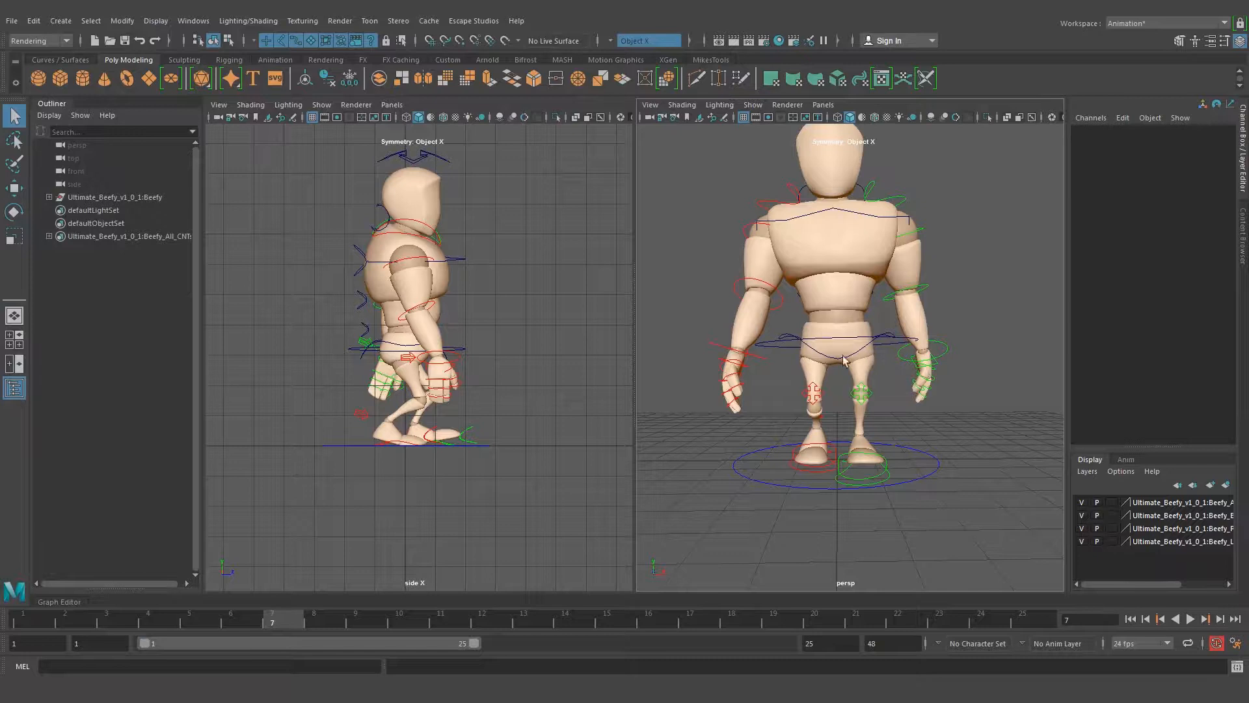
# Examine the root control's Translate Y and Rotate Z by comparing the contact poses at frames 1 and 13
pyautogui.moveTo(290, 625); pyautogui.dragTo(523, 624)
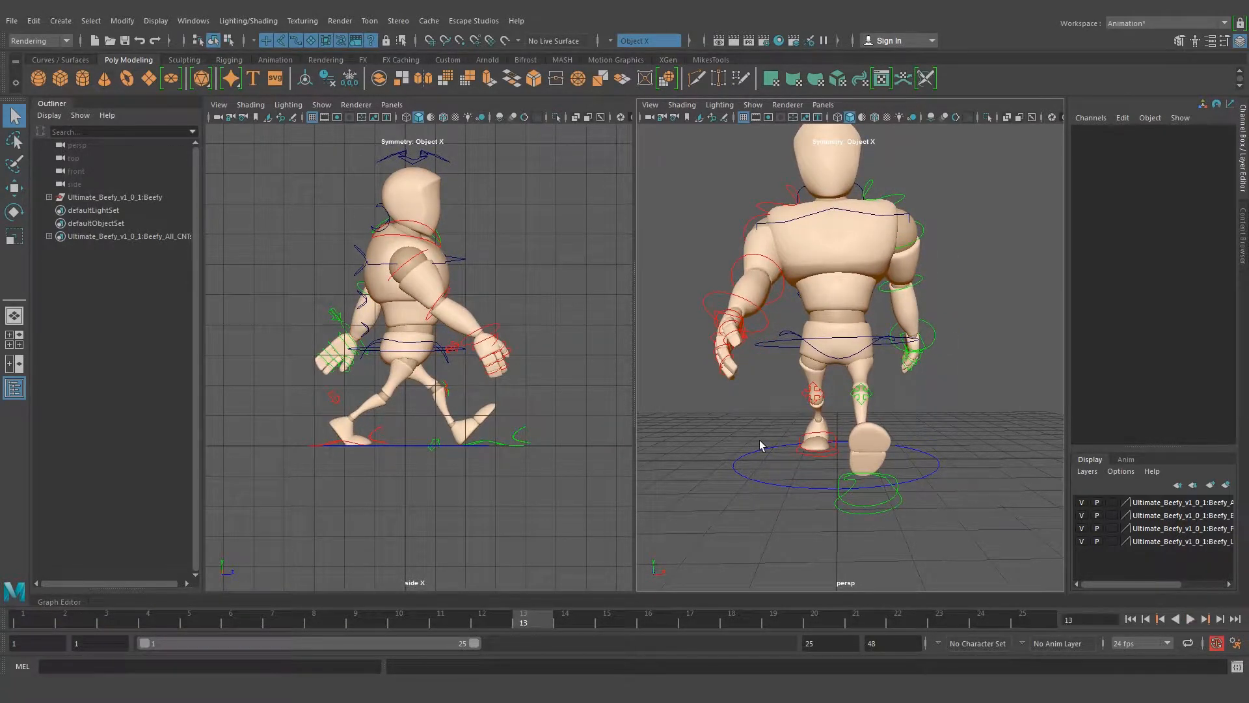
pyautogui.click(778, 351)
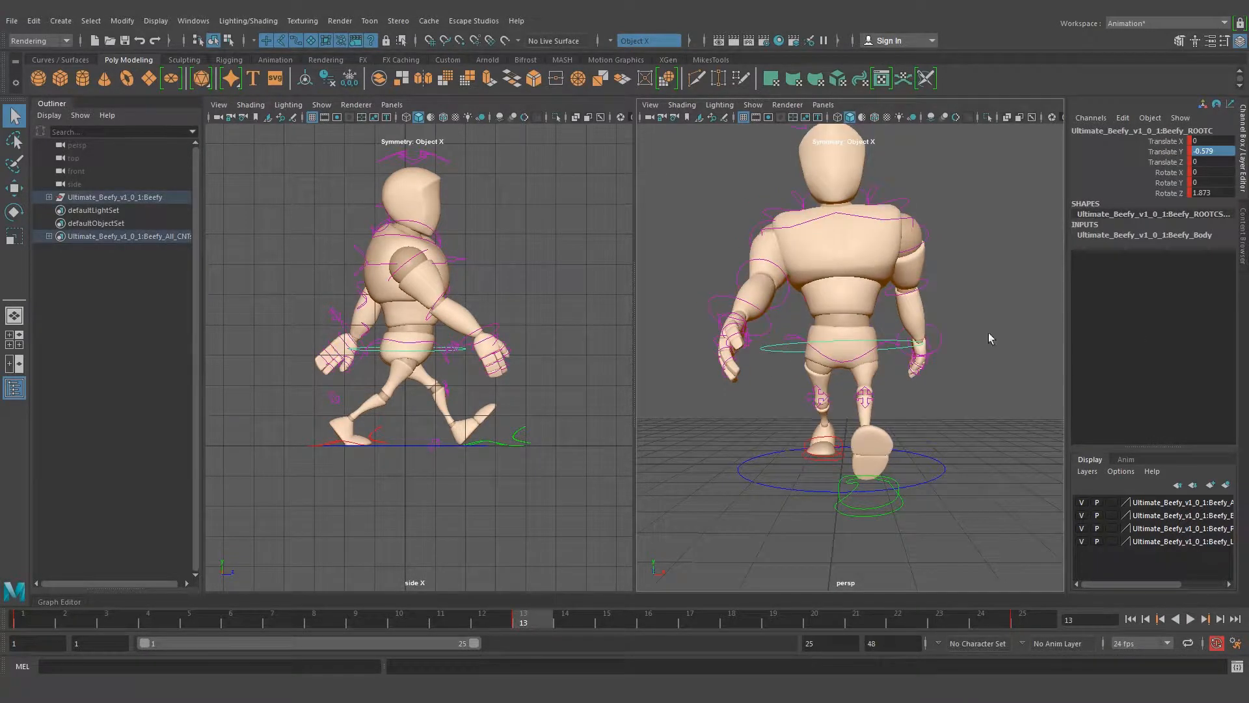
pyautogui.keyDown('alt'); pyautogui.moveTo(769, 334); pyautogui.dragTo(814, 331); pyautogui.keyUp('alt')
pyautogui.keyDown('alt'); pyautogui.moveTo(820, 278); pyautogui.dragTo(823, 287, button='middle'); pyautogui.keyUp('alt')
pyautogui.keyDown('alt'); pyautogui.moveTo(764, 355); pyautogui.dragTo(779, 356); pyautogui.keyUp('alt')
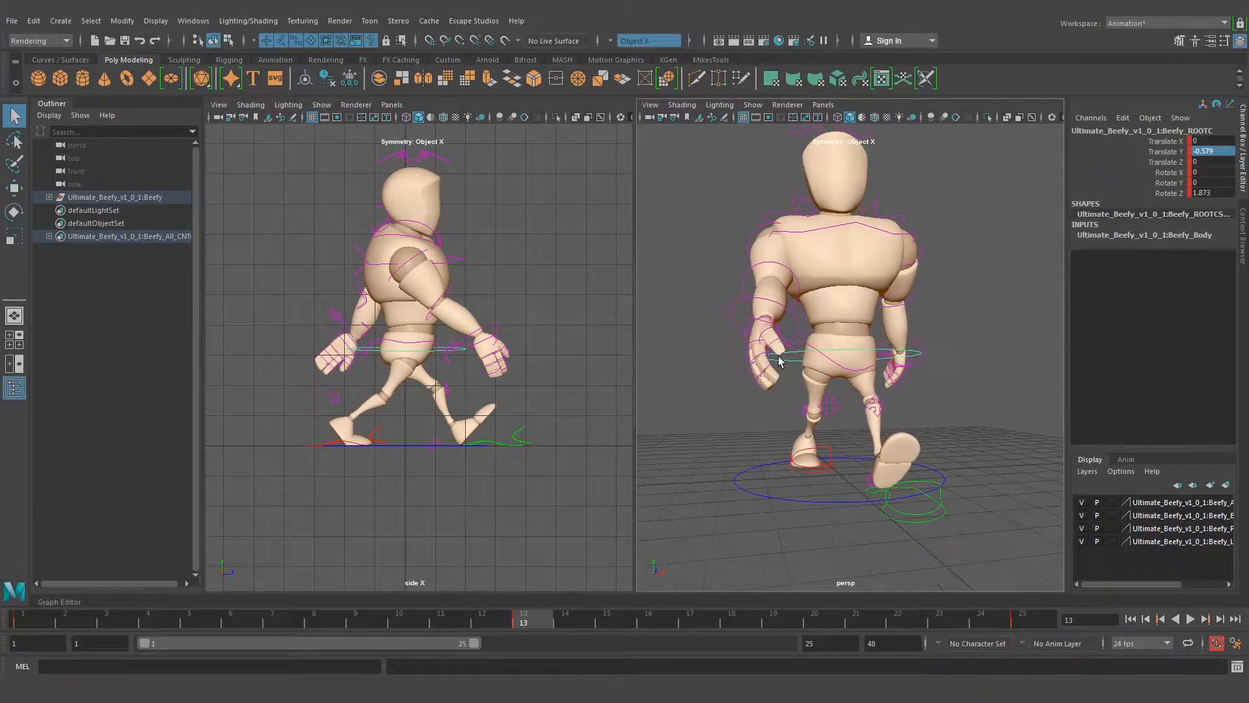
pyautogui.click(1171, 150)
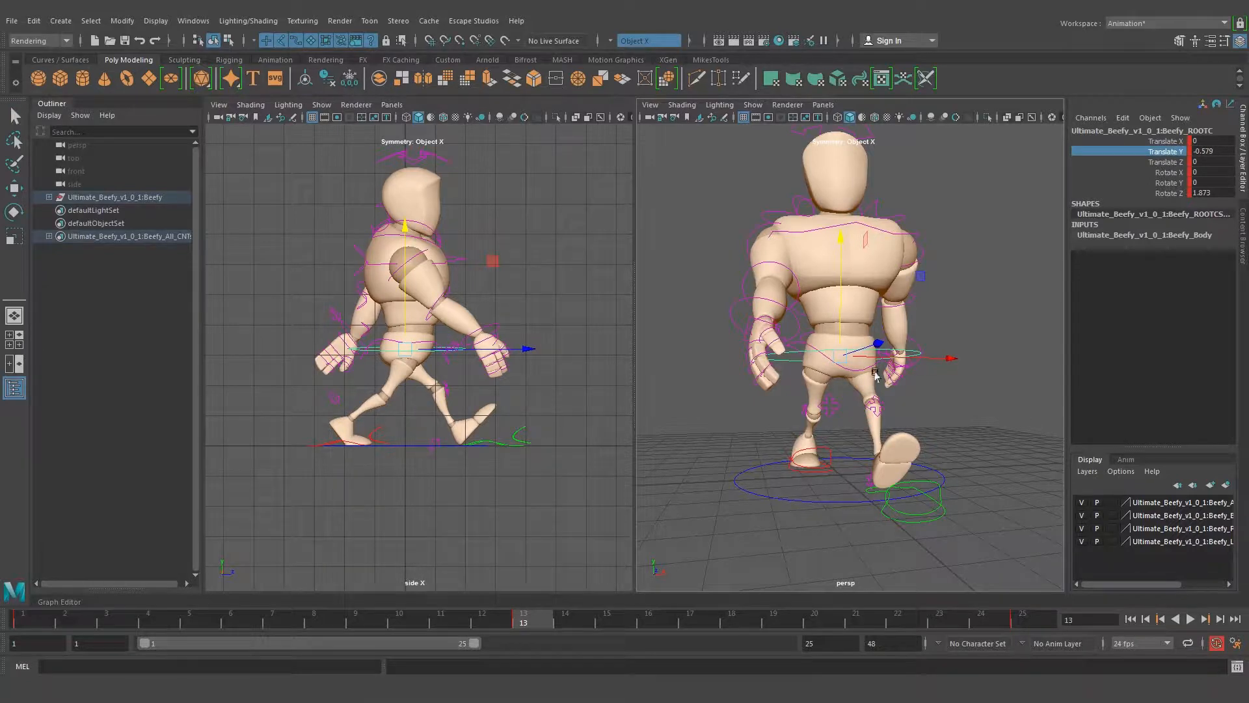
pyautogui.moveTo(816, 425)
pyautogui.keyDown('alt'); pyautogui.mouseDown()
pyautogui.moveTo(951, 427)
pyautogui.moveTo(810, 424)
pyautogui.moveTo(829, 418)
pyautogui.mouseUp(); pyautogui.keyUp('alt')
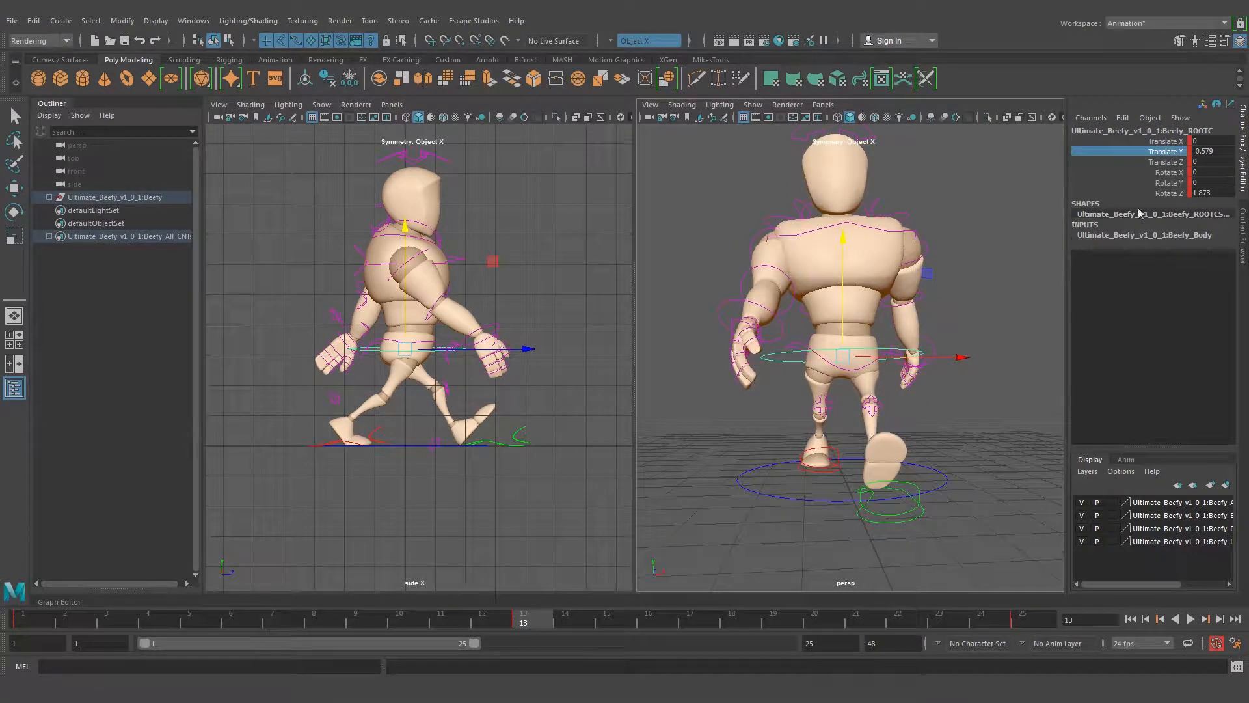
pyautogui.click(26, 624)
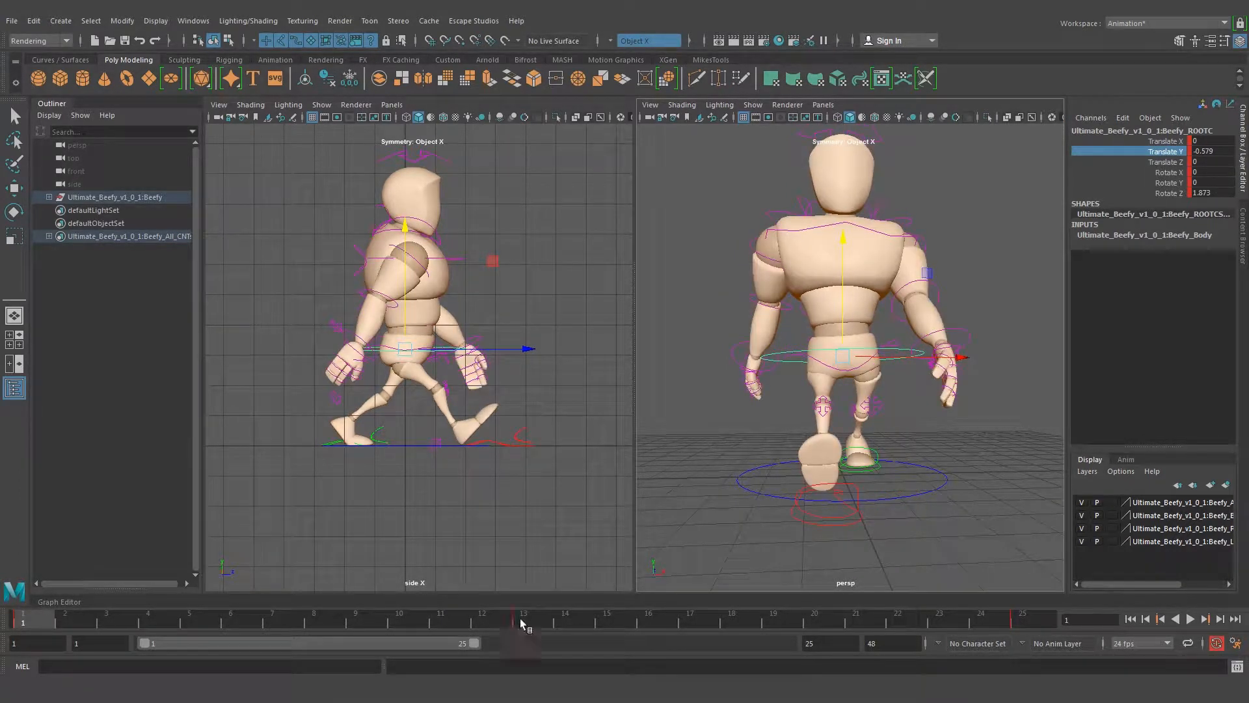
pyautogui.click(521, 624)
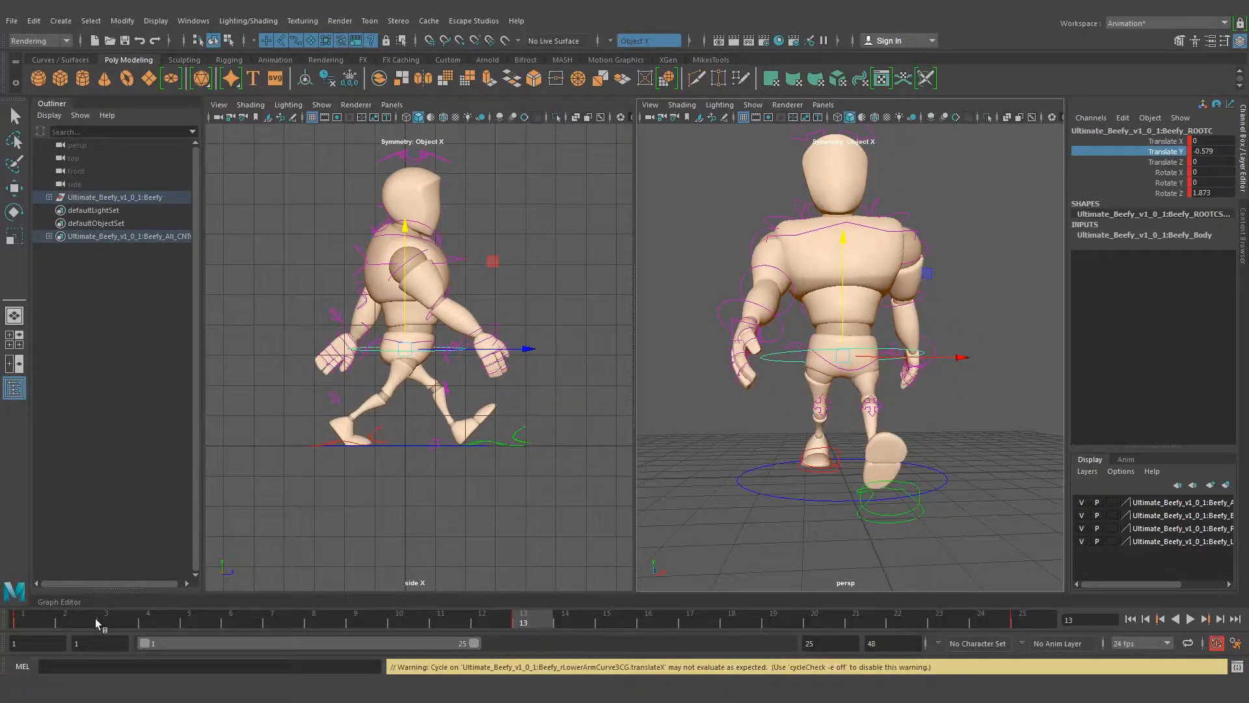
pyautogui.click(23, 624)
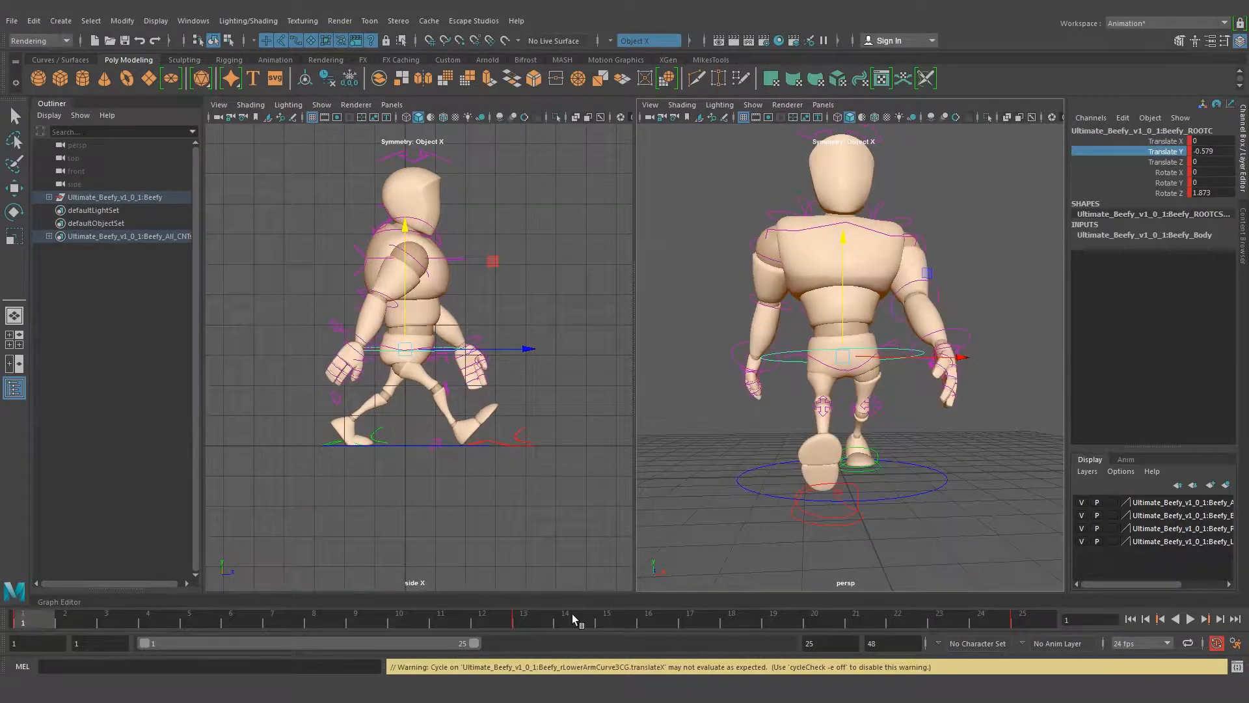
pyautogui.click(524, 624)
pyautogui.keyDown('alt'); pyautogui.moveTo(823, 416); pyautogui.dragTo(853, 417); pyautogui.keyUp('alt')
pyautogui.keyDown('alt'); pyautogui.moveTo(879, 357); pyautogui.dragTo(880, 369); pyautogui.keyUp('alt')
pyautogui.moveTo(471, 618); pyautogui.dragTo(527, 618)
# Reverse the hip tilt at frame 13 by setting the root control's Rotate Z to -1.873
pyautogui.click(1206, 194)
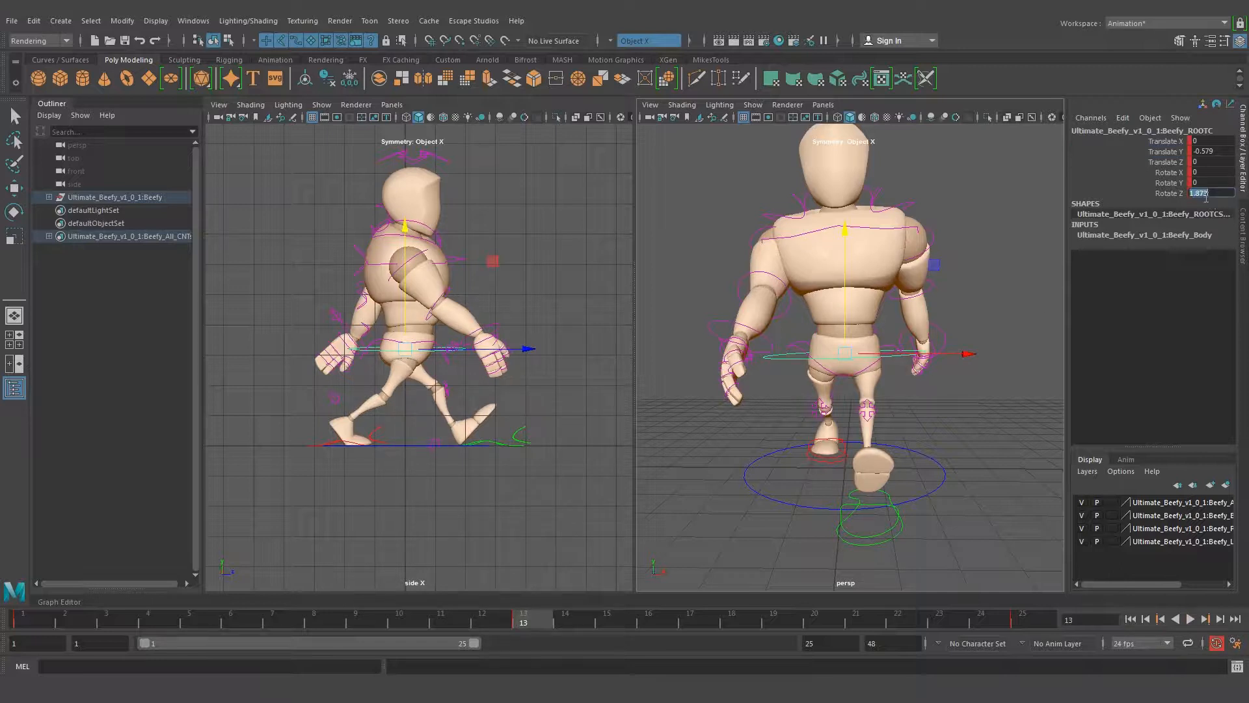
pyautogui.click(1191, 192)
pyautogui.write('-')
pyautogui.press('Return')
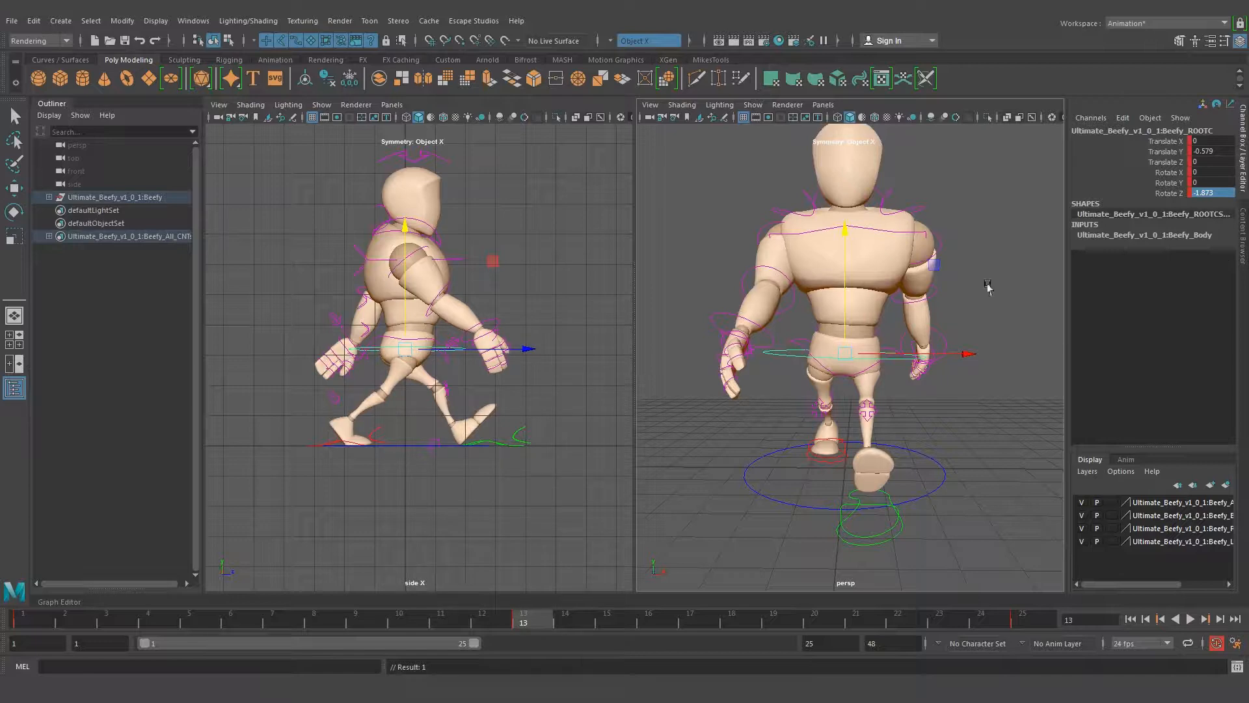
# Play the walk cycle from the first frame to check the mirrored contact poses
pyautogui.scroll(-4, 829, 279)
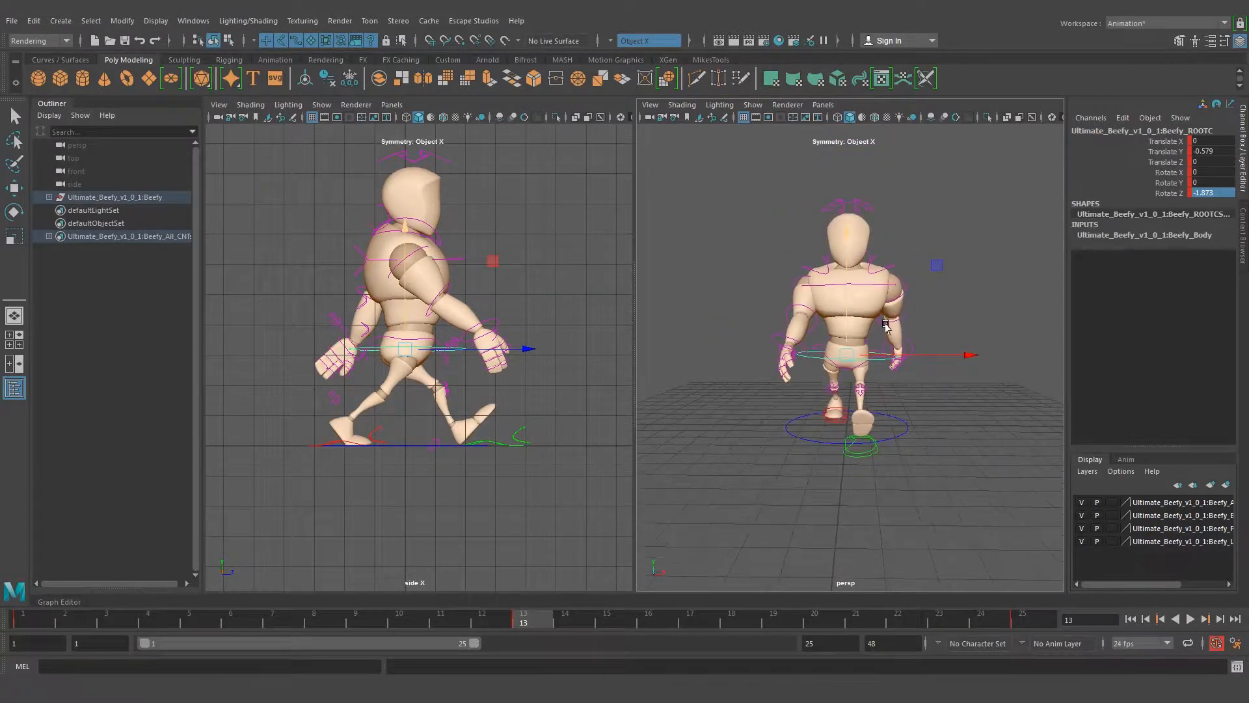
pyautogui.click(800, 394)
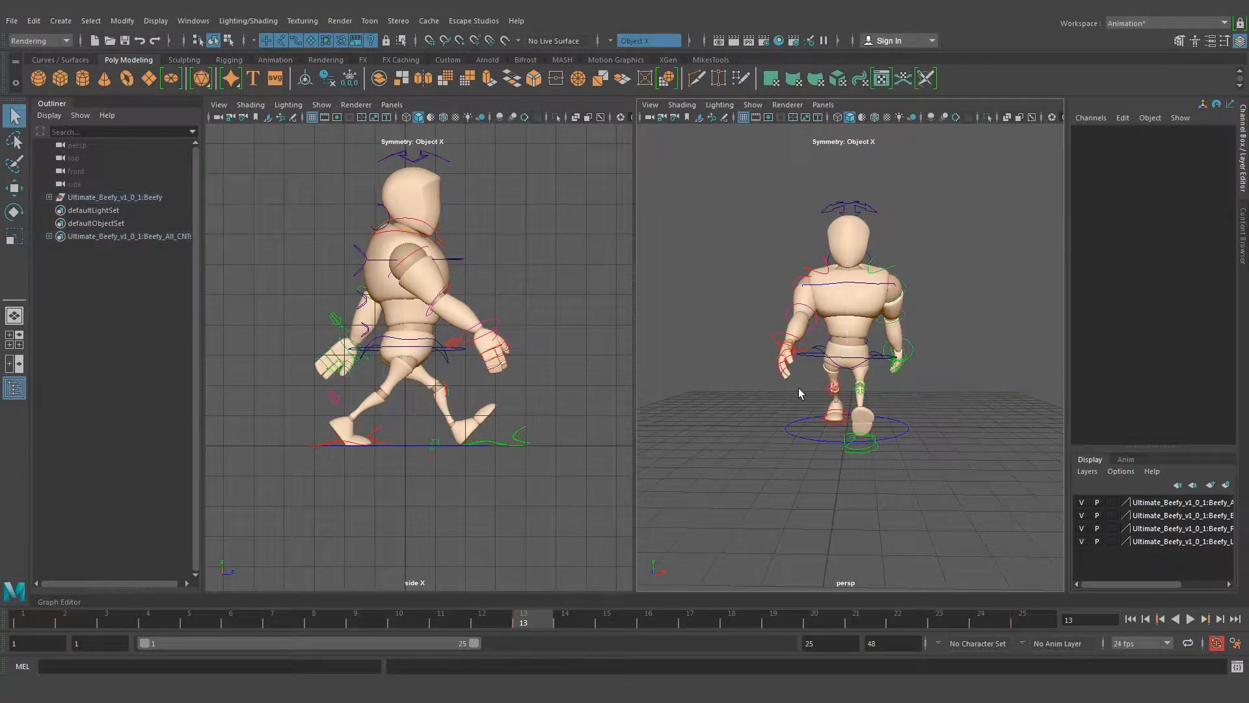
pyautogui.scroll(4, 800, 394)
pyautogui.keyDown('alt'); pyautogui.moveTo(773, 388); pyautogui.dragTo(1054, 391); pyautogui.keyUp('alt')
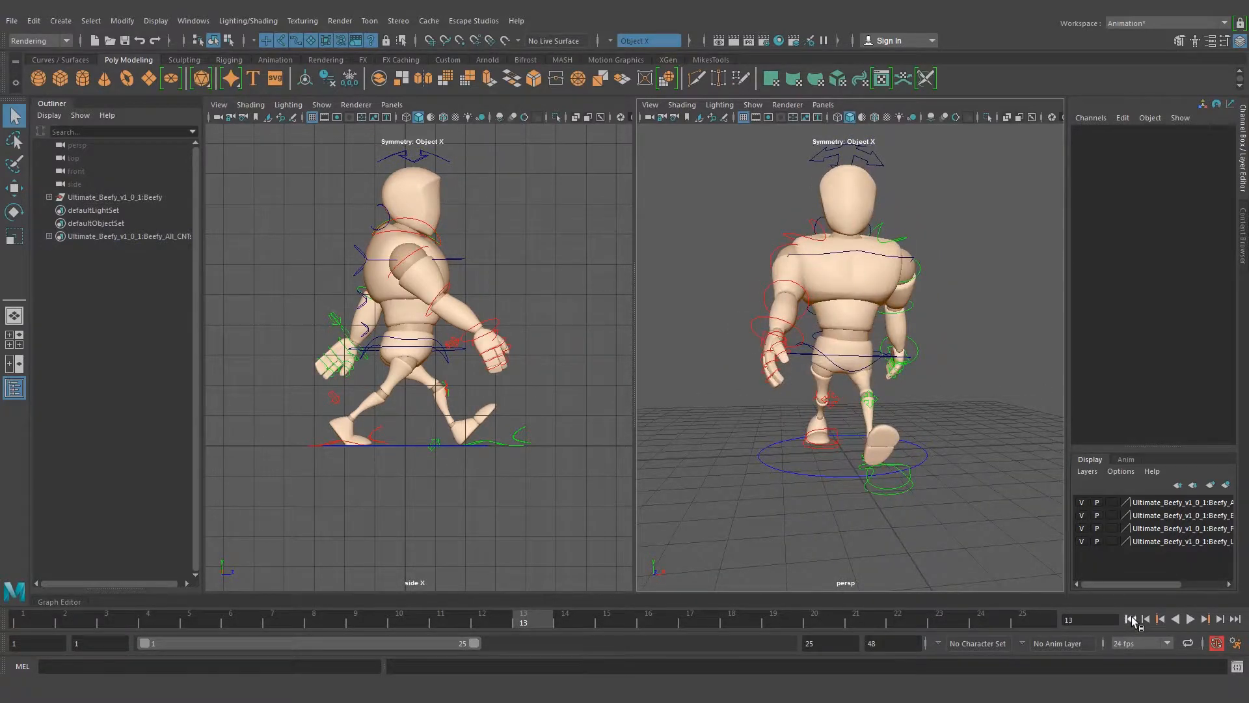
pyautogui.click(1130, 619)
pyautogui.click(1191, 618)
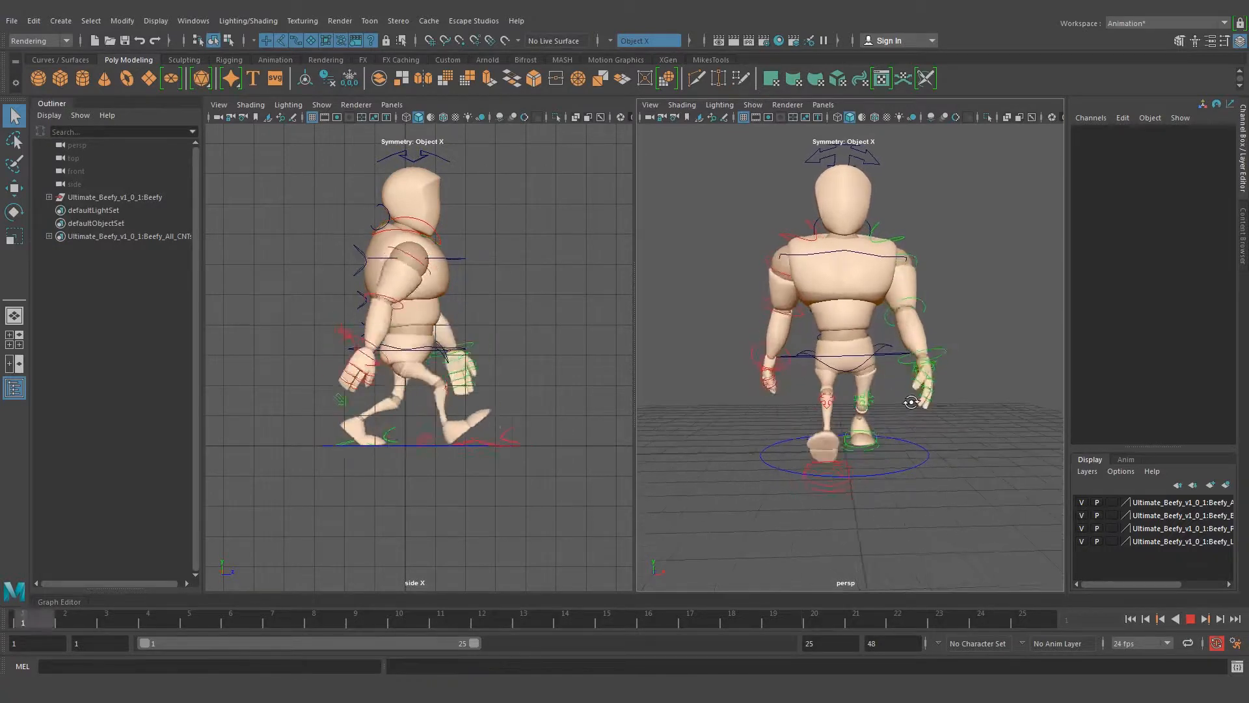
pyautogui.click(1191, 620)
# At frame 7, flatten the right foot by setting its control's Heel Ball to 0
pyautogui.keyDown('alt'); pyautogui.moveTo(813, 368); pyautogui.dragTo(900, 415); pyautogui.keyUp('alt')
pyautogui.moveTo(492, 622); pyautogui.dragTo(274, 622)
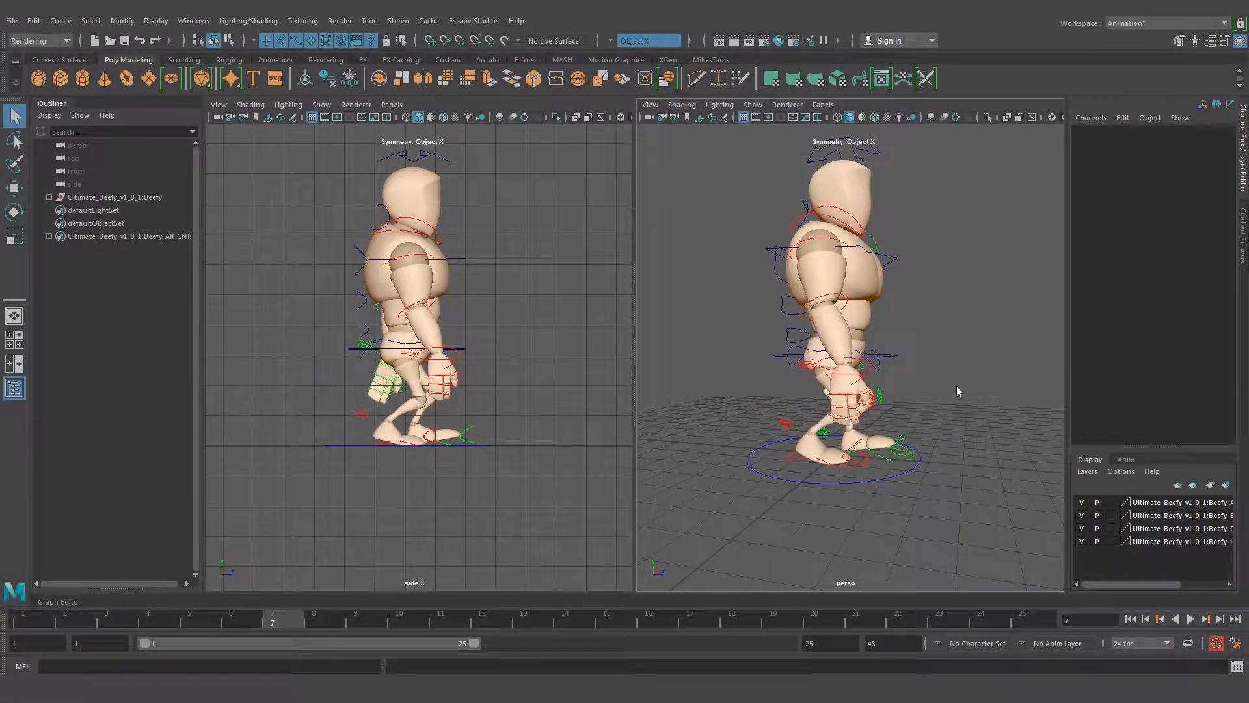
pyautogui.keyDown('alt'); pyautogui.moveTo(790, 393); pyautogui.dragTo(821, 388); pyautogui.keyUp('alt')
pyautogui.keyDown('alt'); pyautogui.moveTo(821, 388); pyautogui.dragTo(875, 436, button='right'); pyautogui.keyUp('alt')
pyautogui.keyDown('alt'); pyautogui.moveTo(876, 435); pyautogui.dragTo(856, 406, button='middle'); pyautogui.keyUp('alt')
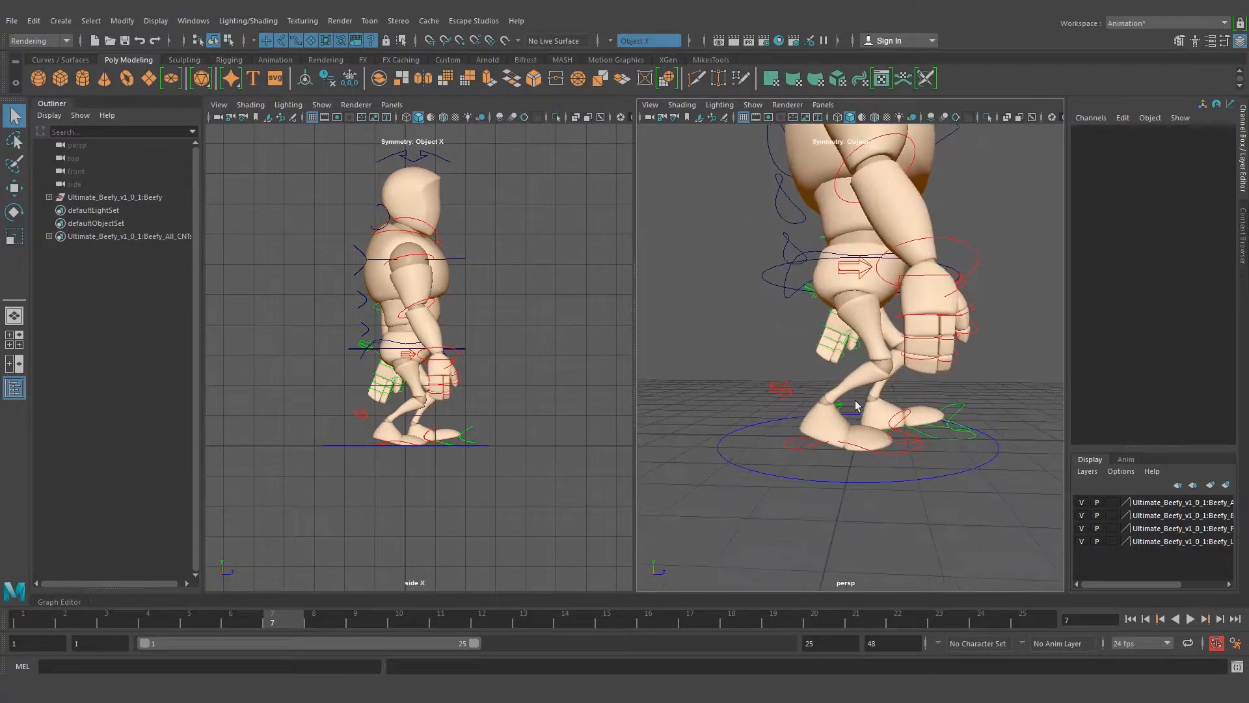
pyautogui.click(804, 447)
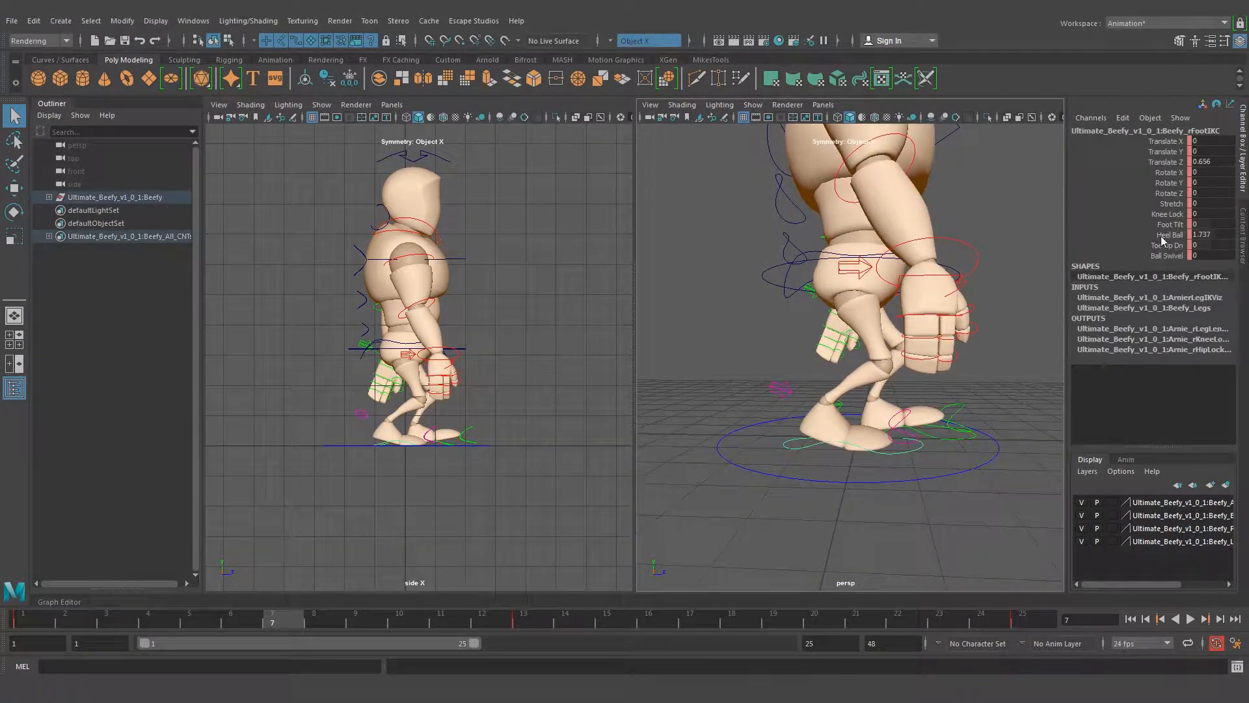
pyautogui.doubleClick(1216, 234)
pyautogui.press('Return')
# Raise the root control at frame 7 to lift the hips and straighten the legs
pyautogui.keyDown('alt'); pyautogui.moveTo(953, 347); pyautogui.dragTo(903, 245); pyautogui.keyUp('alt')
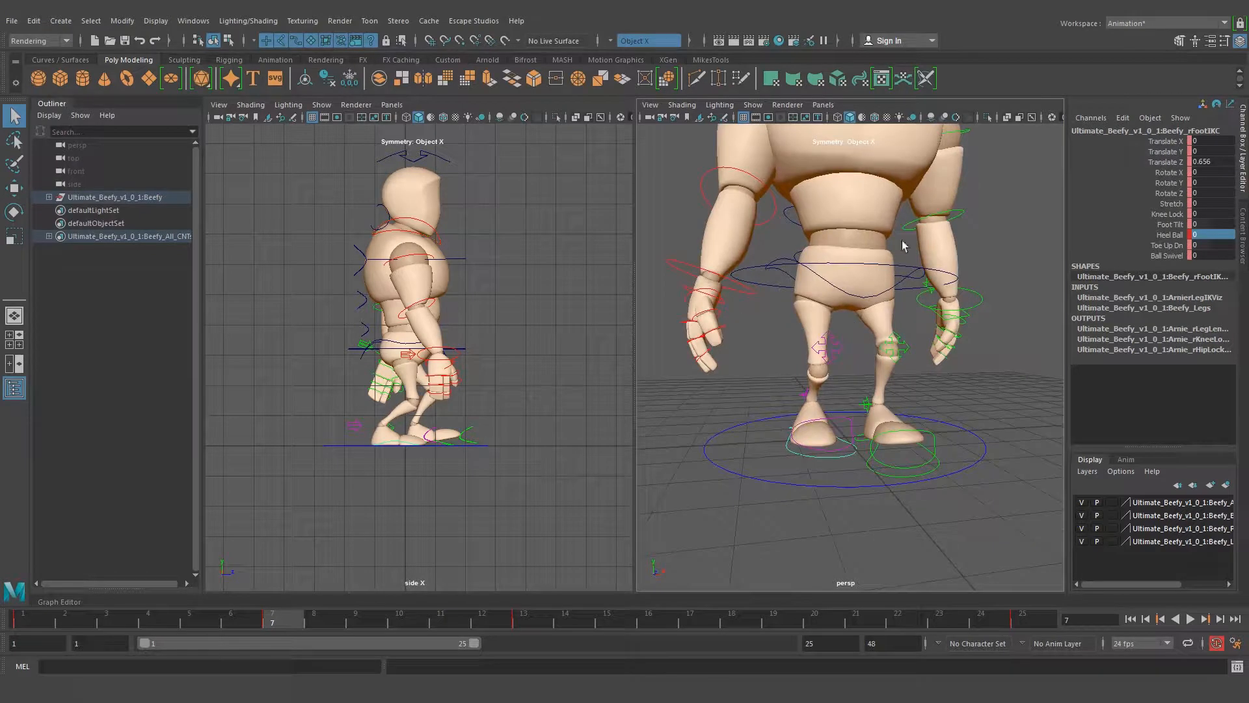
pyautogui.click(855, 267)
pyautogui.press('w')
pyautogui.moveTo(844, 224); pyautogui.dragTo(844, 201)
# Consult the passing position in walk.jpg and set the left foot control's Heel Ball to 0
pyautogui.keyDown('alt'); pyautogui.moveTo(806, 387); pyautogui.dragTo(1006, 372); pyautogui.keyUp('alt')
pyautogui.keyDown('alt'); pyautogui.moveTo(955, 421); pyautogui.dragTo(625, 407); pyautogui.keyUp('alt')
pyautogui.click(909, 458)
pyautogui.moveTo(305, 696)
pyautogui.click(281, 615)
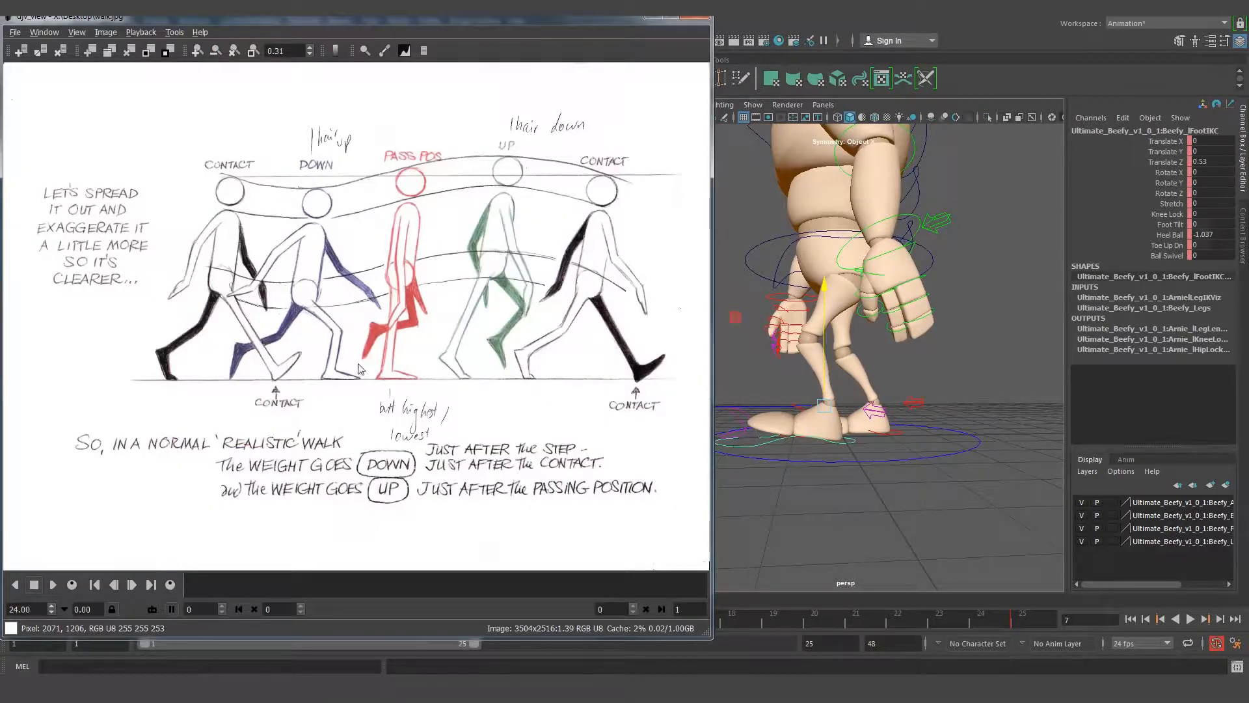
pyautogui.click(650, 18)
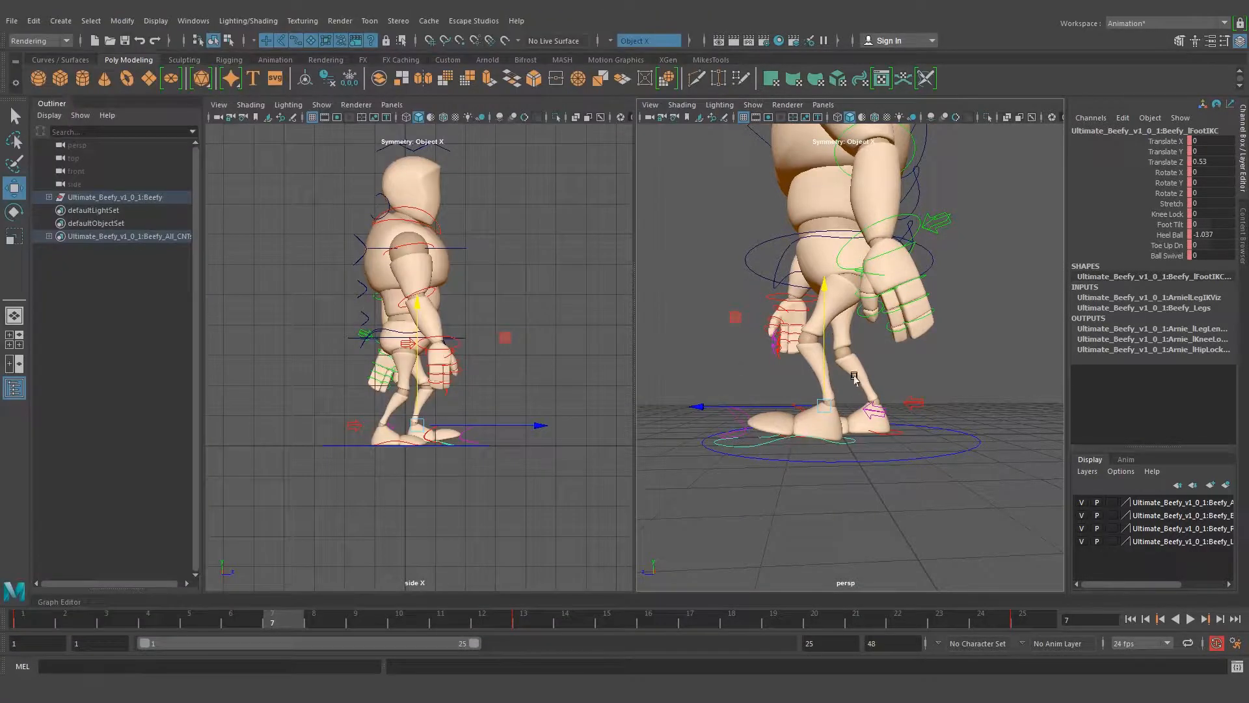
pyautogui.keyDown('alt'); pyautogui.moveTo(838, 416); pyautogui.dragTo(818, 373); pyautogui.keyUp('alt')
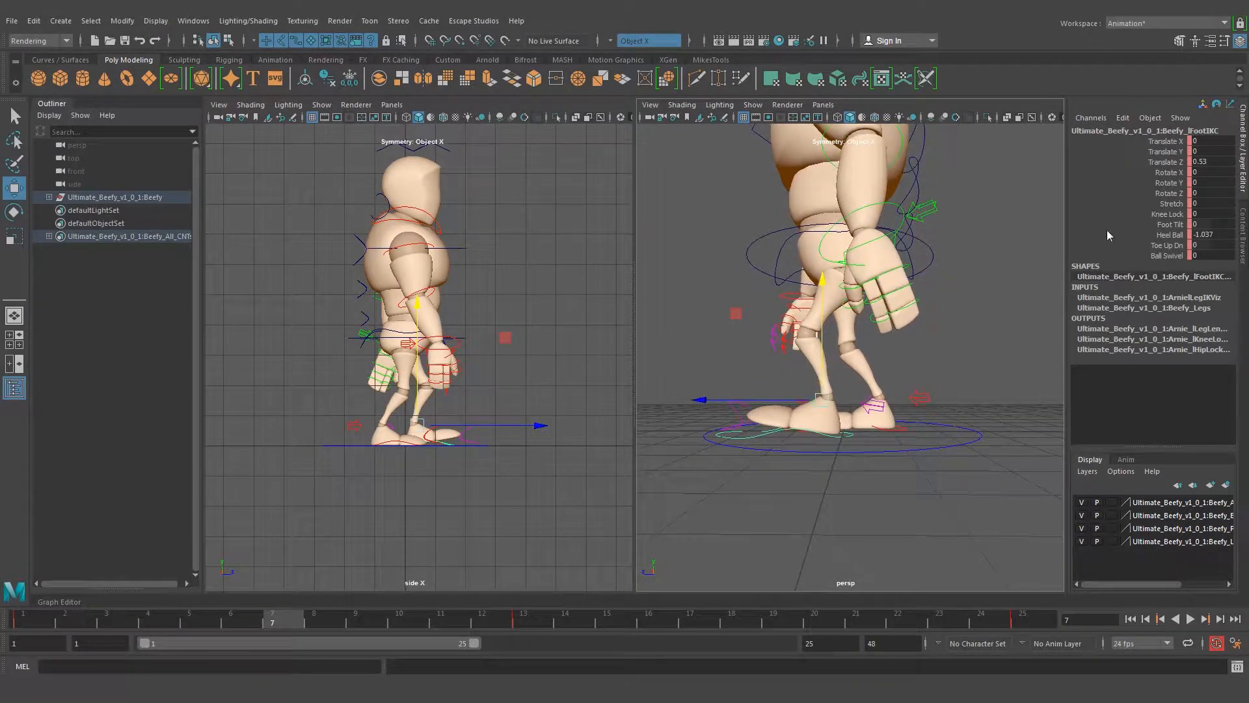
pyautogui.click(1168, 234)
pyautogui.moveTo(955, 374); pyautogui.dragTo(937, 339, button='middle')
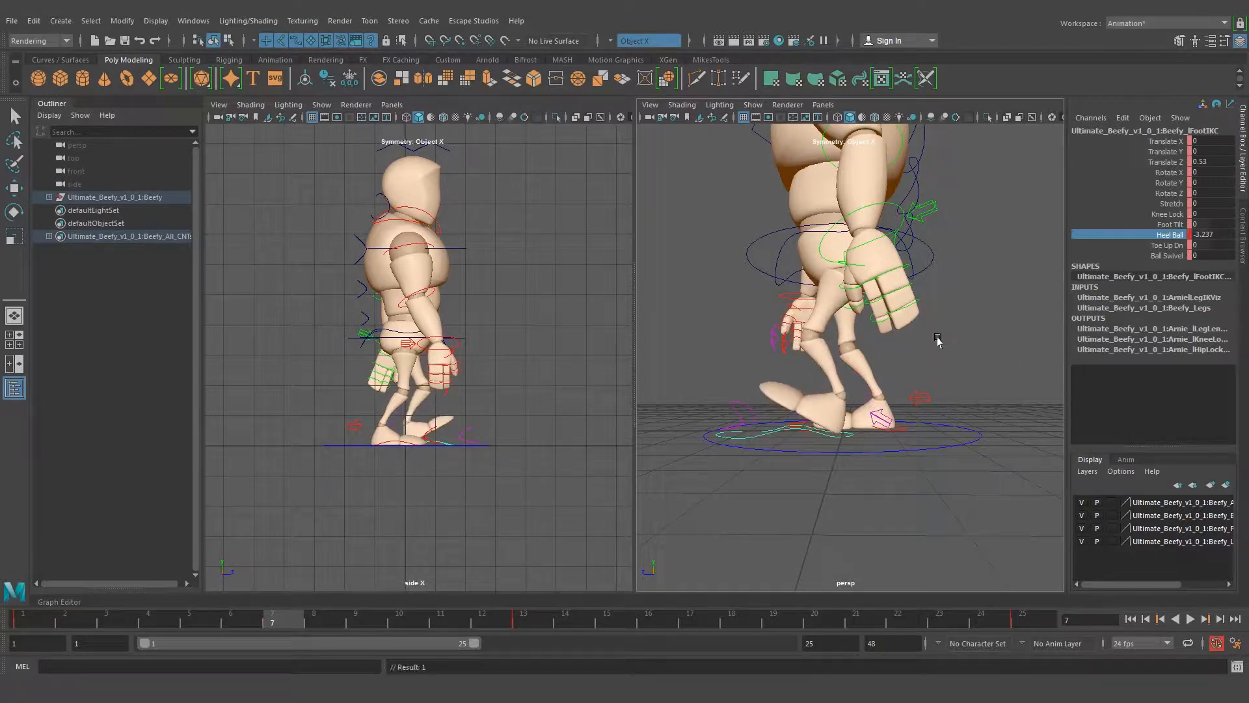
pyautogui.doubleClick(1222, 234)
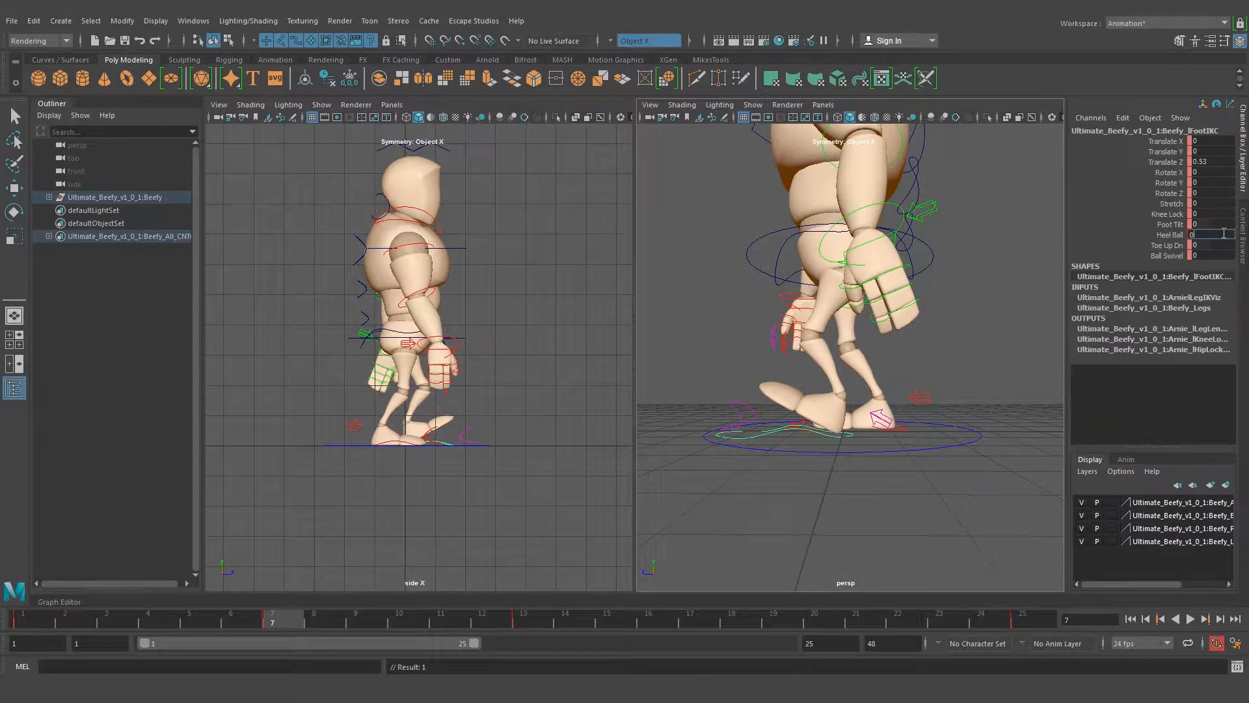
pyautogui.press('Return')
# Pose the left foot lifted behind the body with Rotate X 79.401, Translate Y 1.234 and Translate Z -1.104
pyautogui.press('e')
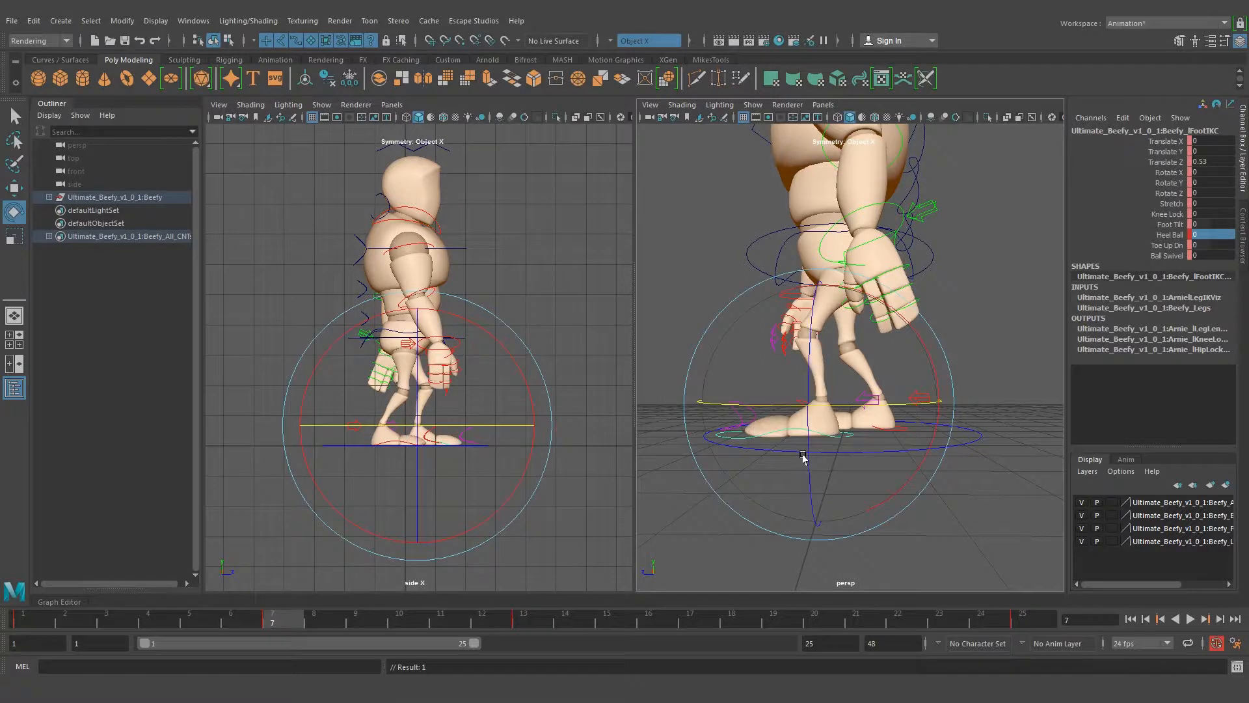
pyautogui.moveTo(928, 356); pyautogui.dragTo(814, 326)
pyautogui.press('w')
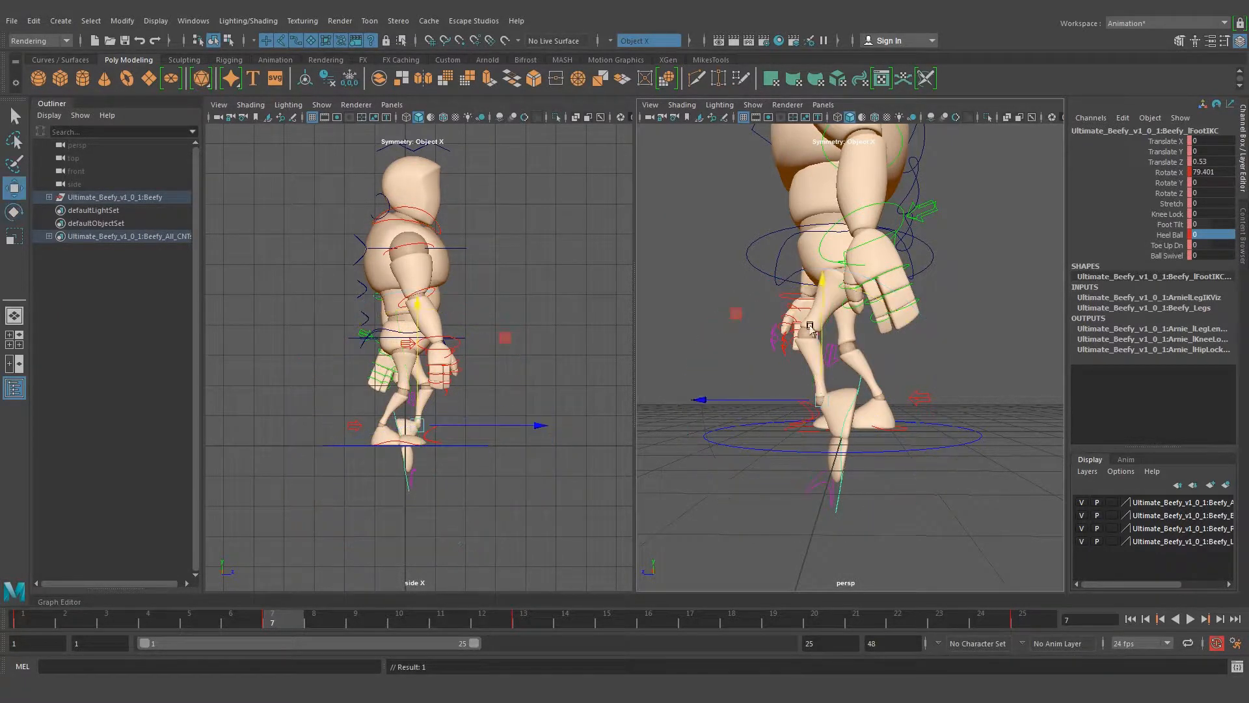
pyautogui.moveTo(747, 399); pyautogui.dragTo(813, 400)
pyautogui.moveTo(887, 339); pyautogui.dragTo(880, 277)
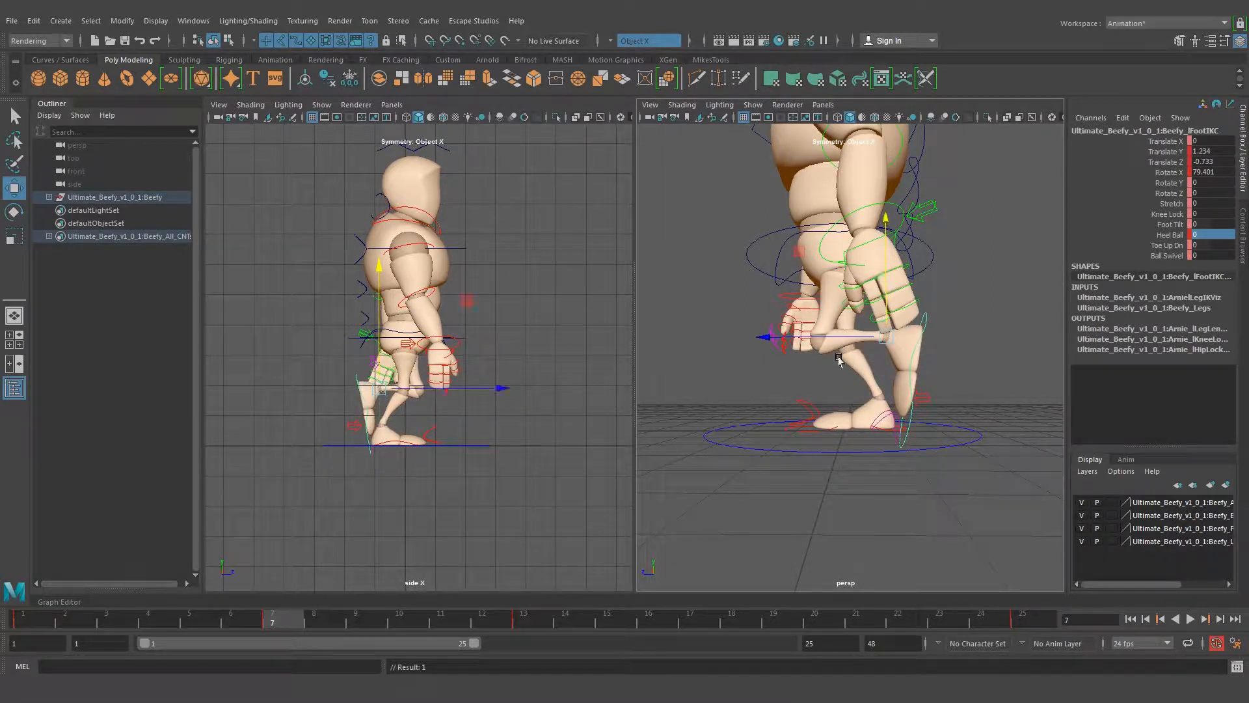
pyautogui.moveTo(821, 343); pyautogui.dragTo(840, 363)
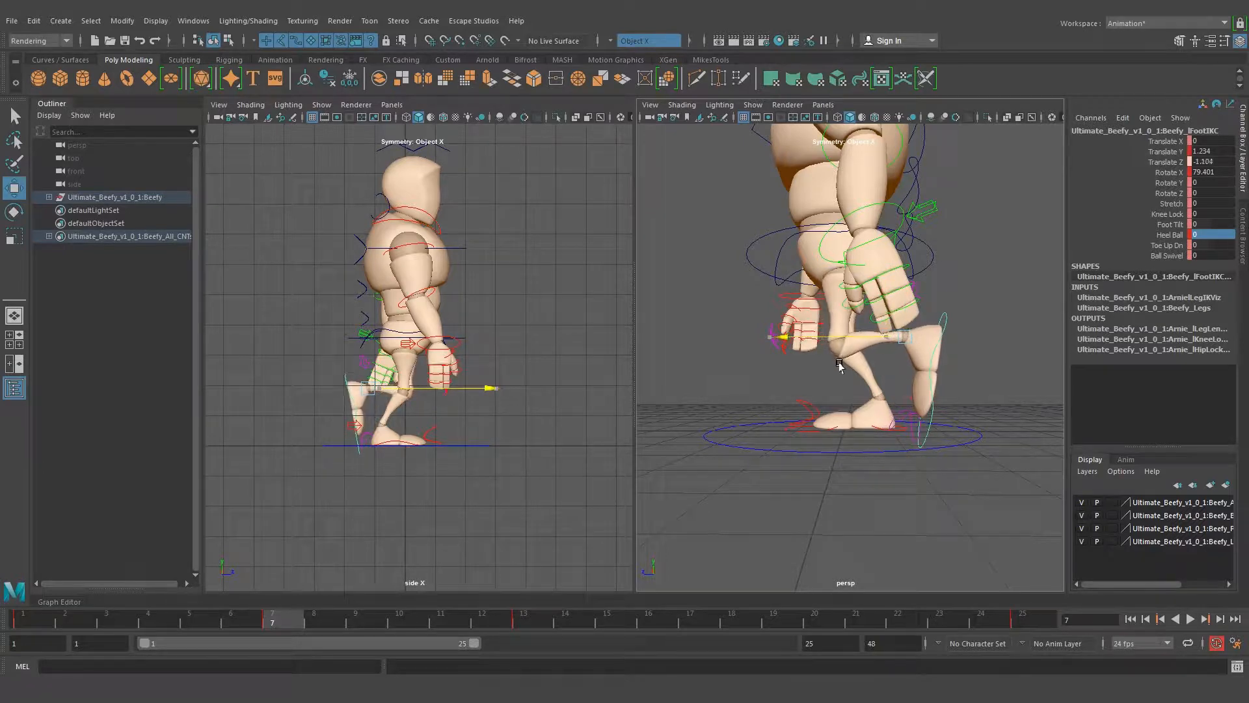
# Tip the raised left foot further, bringing its control's Rotate X to 94.513
pyautogui.keyDown('alt'); pyautogui.moveTo(983, 436); pyautogui.dragTo(697, 435); pyautogui.keyUp('alt')
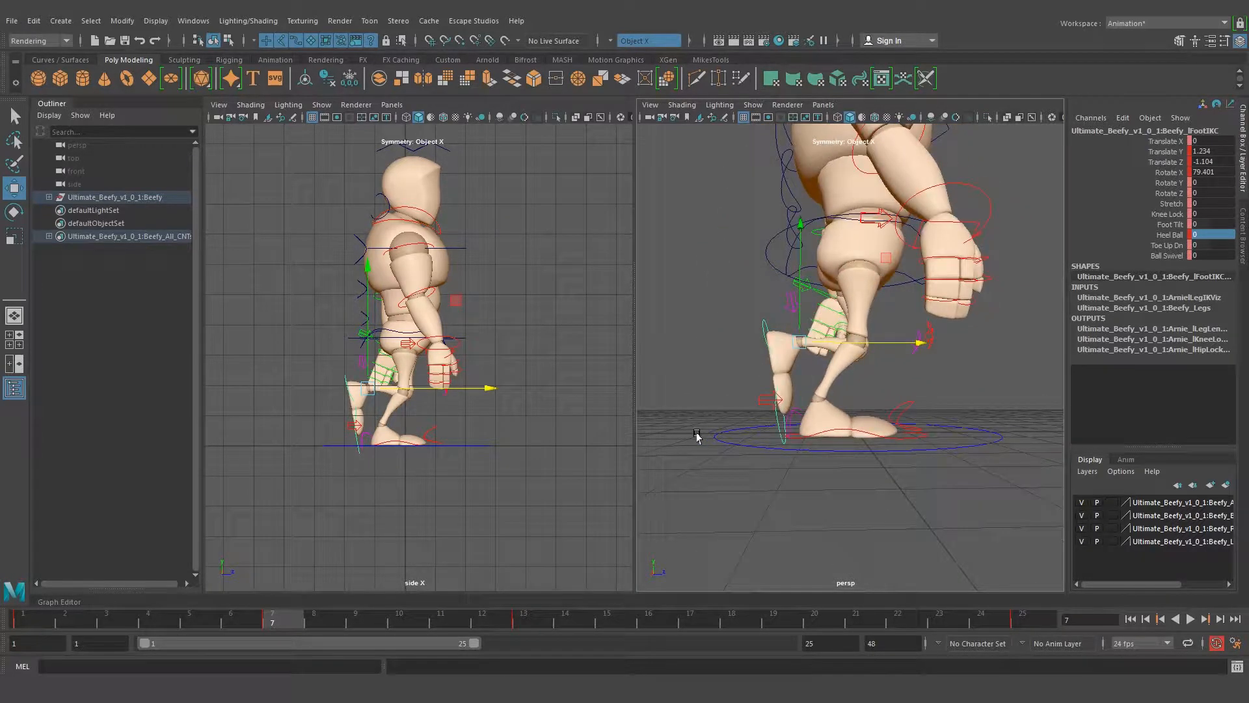
pyautogui.press('e')
pyautogui.moveTo(907, 395)
pyautogui.mouseDown()
pyautogui.moveTo(882, 412)
pyautogui.moveTo(859, 377)
pyautogui.moveTo(701, 383)
pyautogui.moveTo(890, 389)
pyautogui.mouseUp()
pyautogui.press('q')
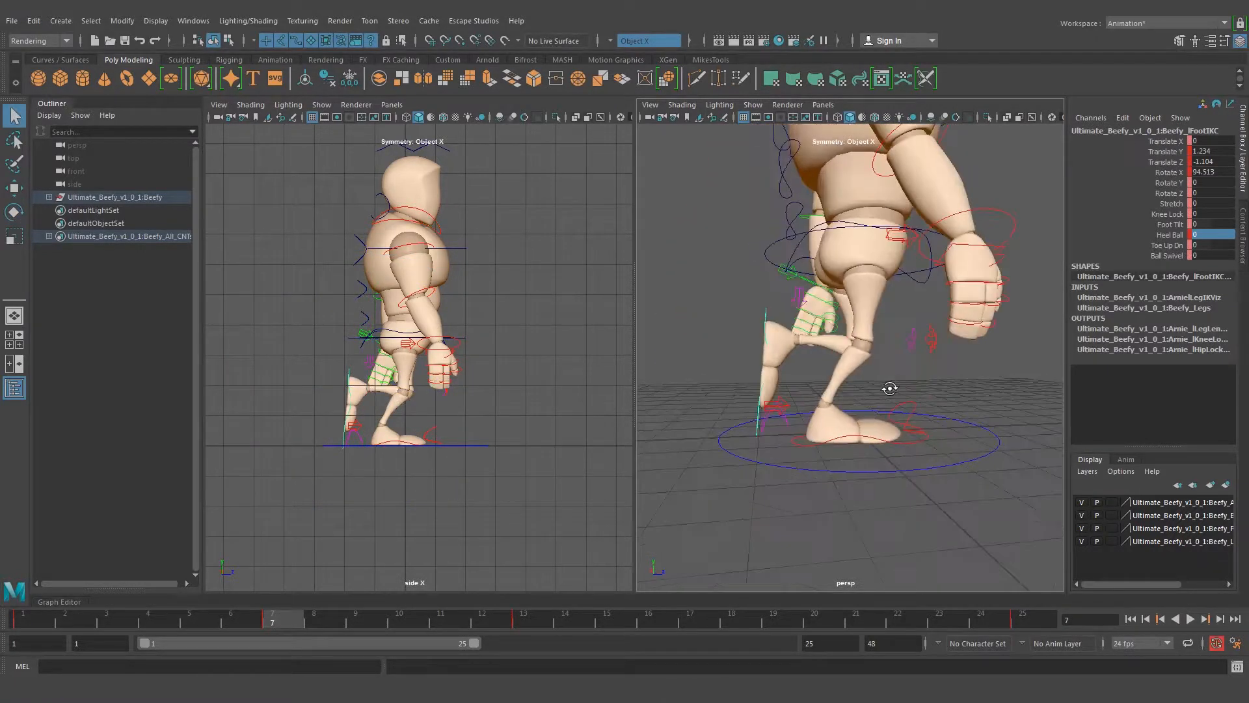
# Move the right foot control to Translate Z 0.208 to place the supporting foot under the body
pyautogui.press('w')
pyautogui.moveTo(849, 342); pyautogui.dragTo(841, 380)
pyautogui.keyDown('alt'); pyautogui.moveTo(805, 448); pyautogui.dragTo(913, 401); pyautogui.keyUp('alt')
pyautogui.click(899, 431)
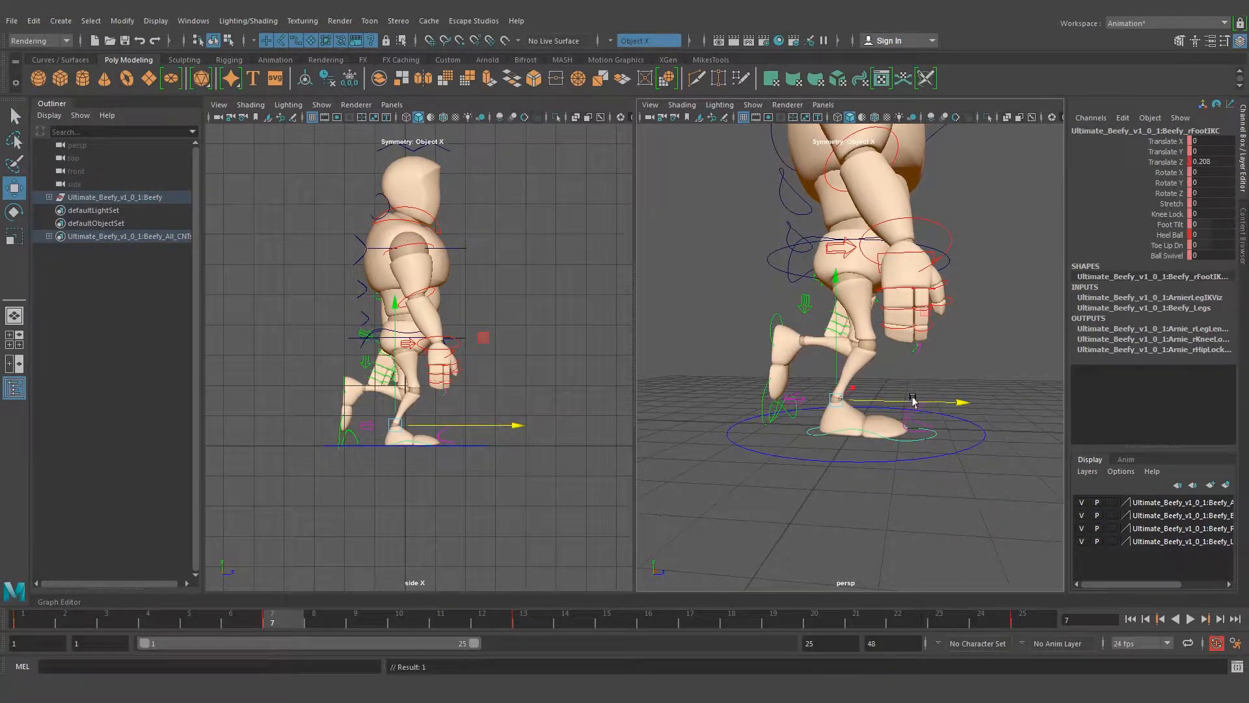
pyautogui.keyDown('alt'); pyautogui.moveTo(876, 281); pyautogui.dragTo(916, 245); pyautogui.keyUp('alt')
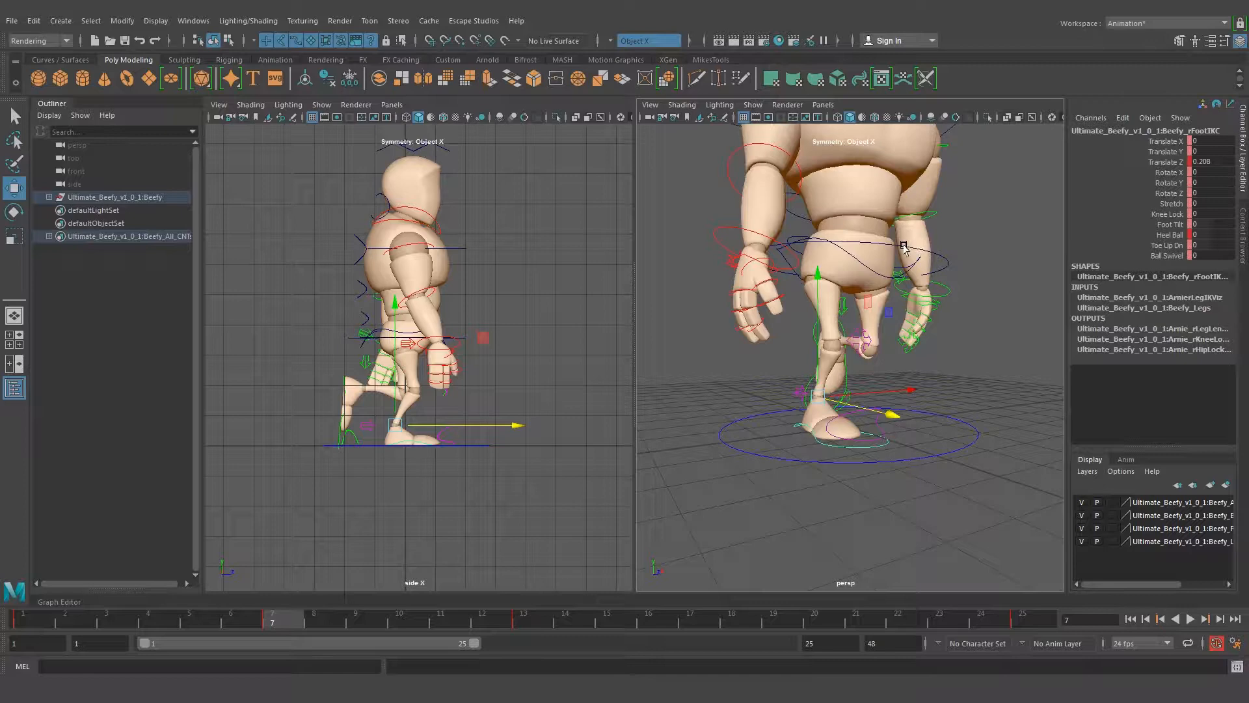
# Raise the root control at frame 7 to Translate Y -0.07
pyautogui.click(904, 246)
pyautogui.moveTo(846, 189); pyautogui.dragTo(846, 185)
pyautogui.keyDown('alt'); pyautogui.moveTo(850, 230); pyautogui.dragTo(809, 309); pyautogui.keyUp('alt')
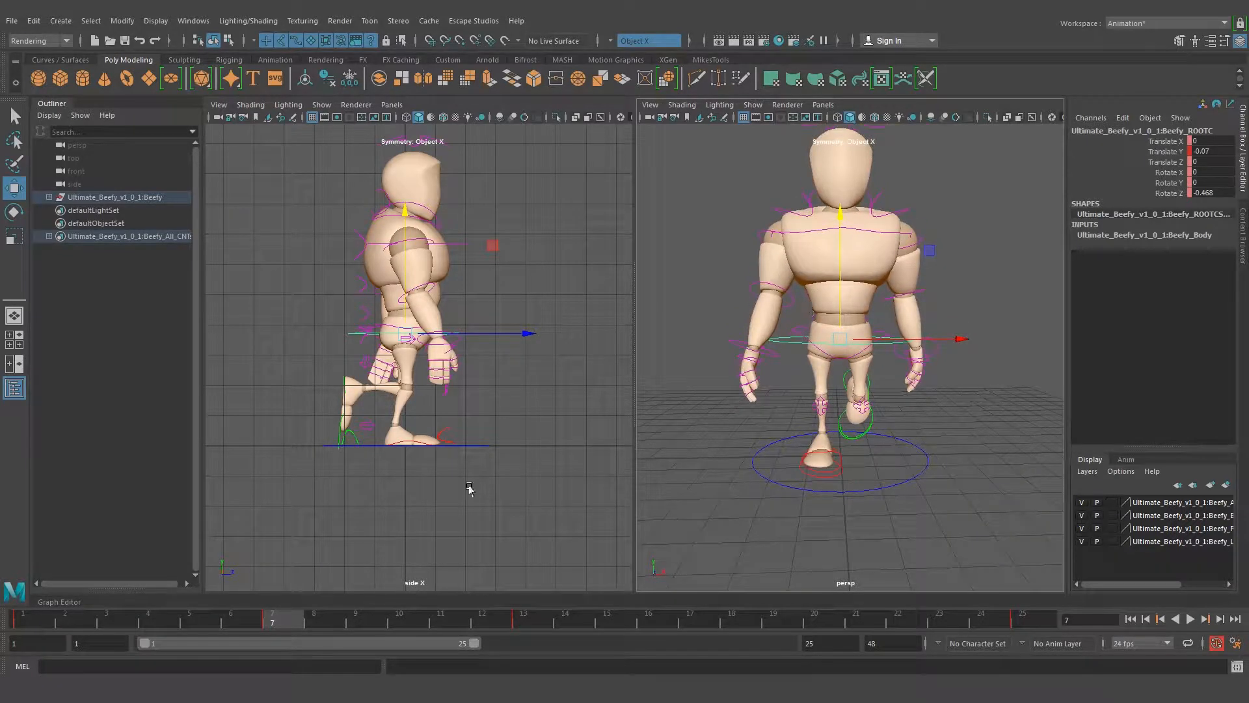
# Compare the frame 7 pose with the passing position in walk.jpg and examine the left arm from the side
pyautogui.click(303, 621)
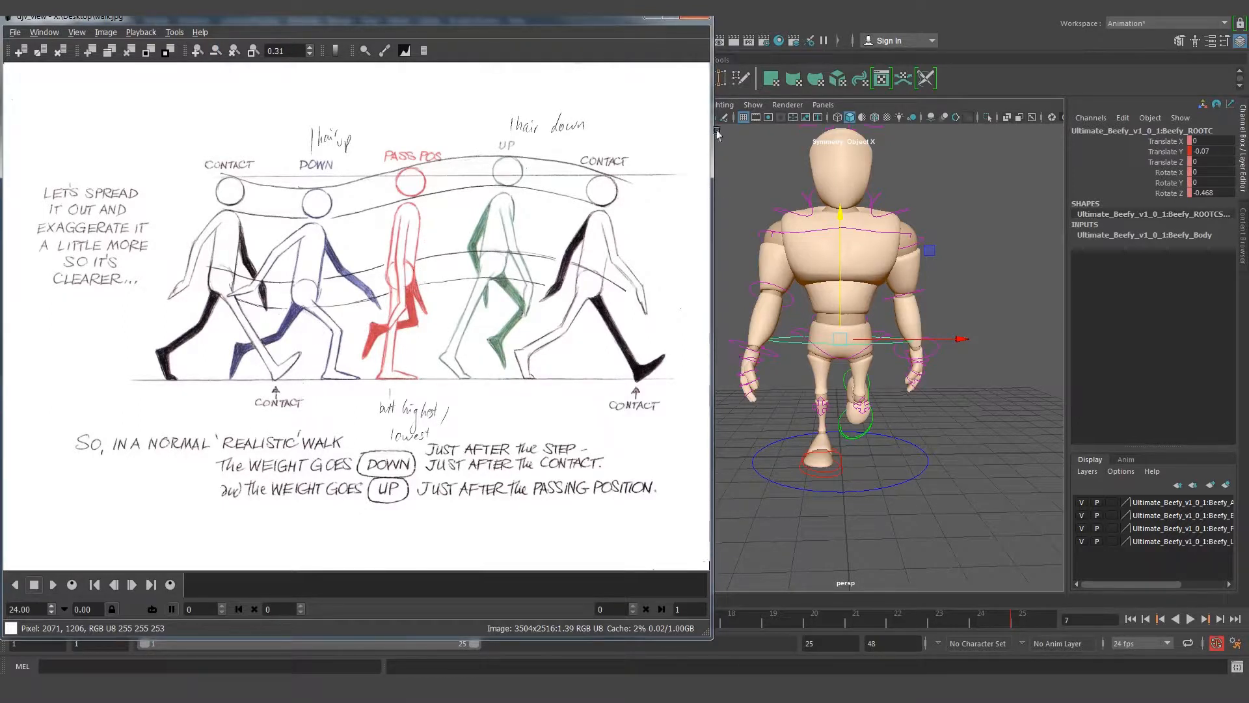
pyautogui.click(655, 19)
pyautogui.keyDown('alt'); pyautogui.moveTo(768, 276); pyautogui.dragTo(839, 276); pyautogui.keyUp('alt')
pyautogui.keyDown('alt'); pyautogui.moveTo(1009, 332); pyautogui.dragTo(836, 322); pyautogui.keyUp('alt')
pyautogui.click(879, 228)
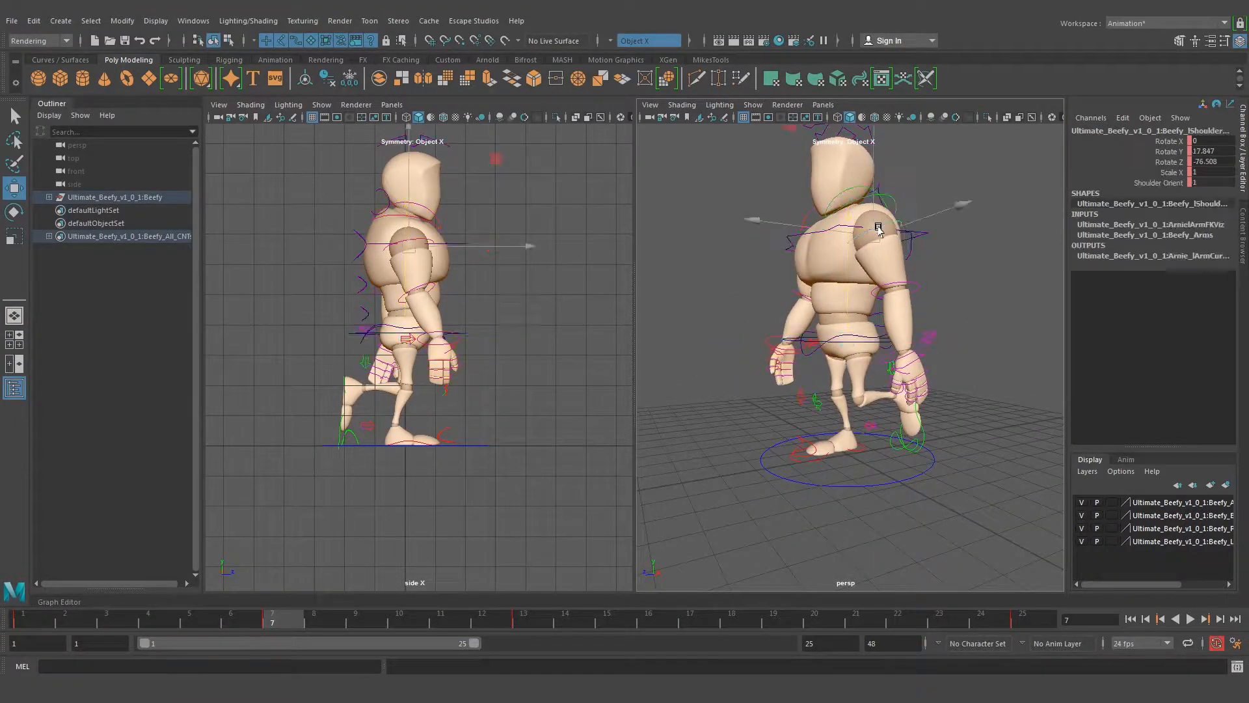
pyautogui.keyDown('alt'); pyautogui.moveTo(914, 345); pyautogui.dragTo(872, 345); pyautogui.keyUp('alt')
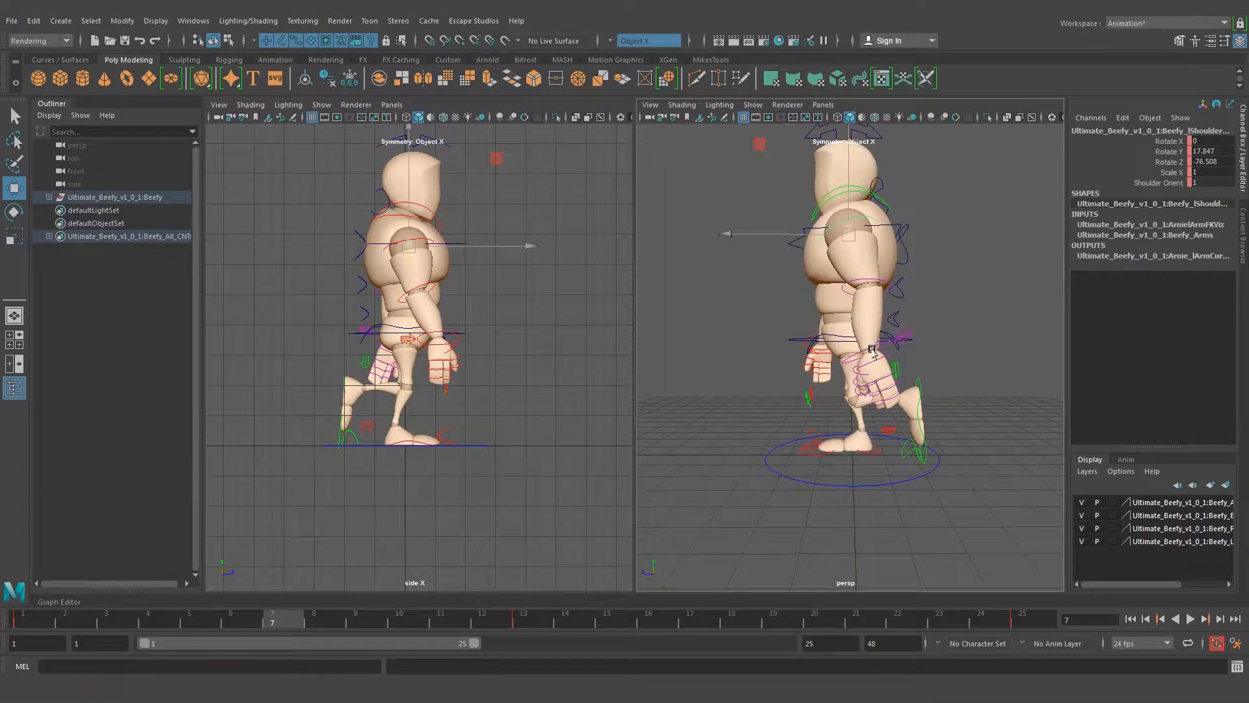
pyautogui.press('e')
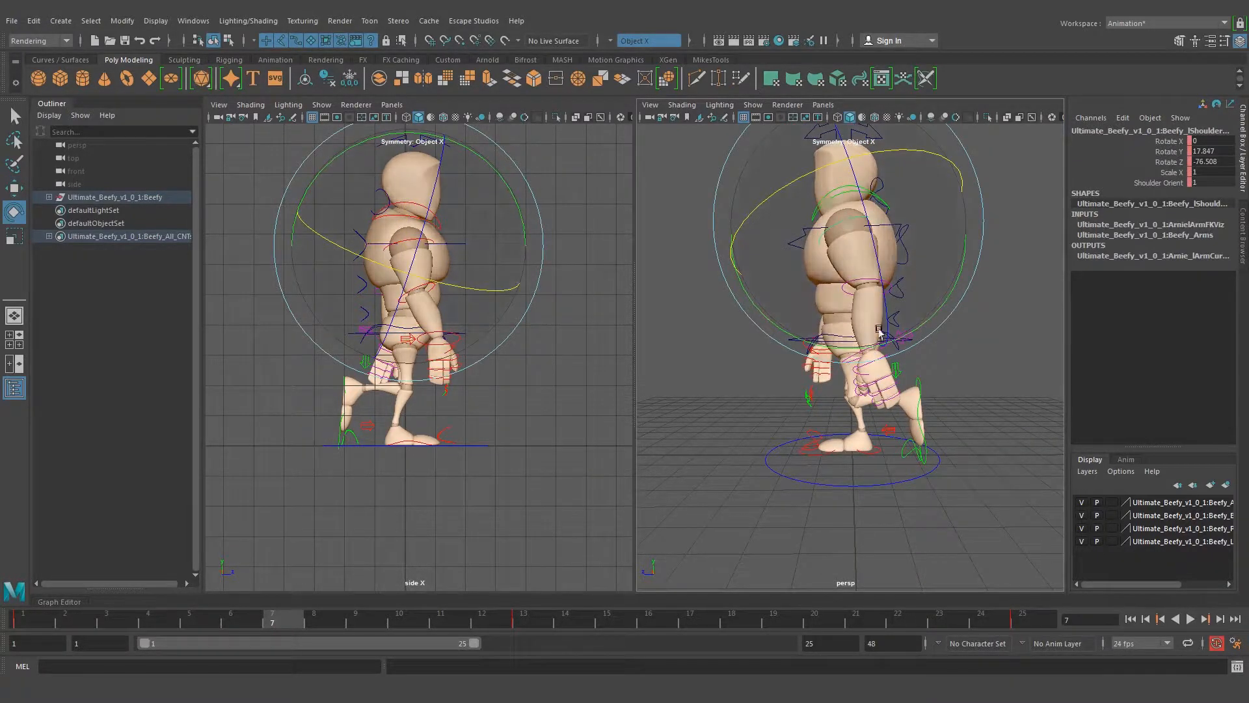
pyautogui.press('q')
pyautogui.click(943, 346)
# Rotate the left wrist control at frame 7 to adjust how the hand hangs
pyautogui.keyDown('alt'); pyautogui.moveTo(821, 353); pyautogui.dragTo(809, 398); pyautogui.keyUp('alt')
pyautogui.click(792, 362)
pyautogui.press('e')
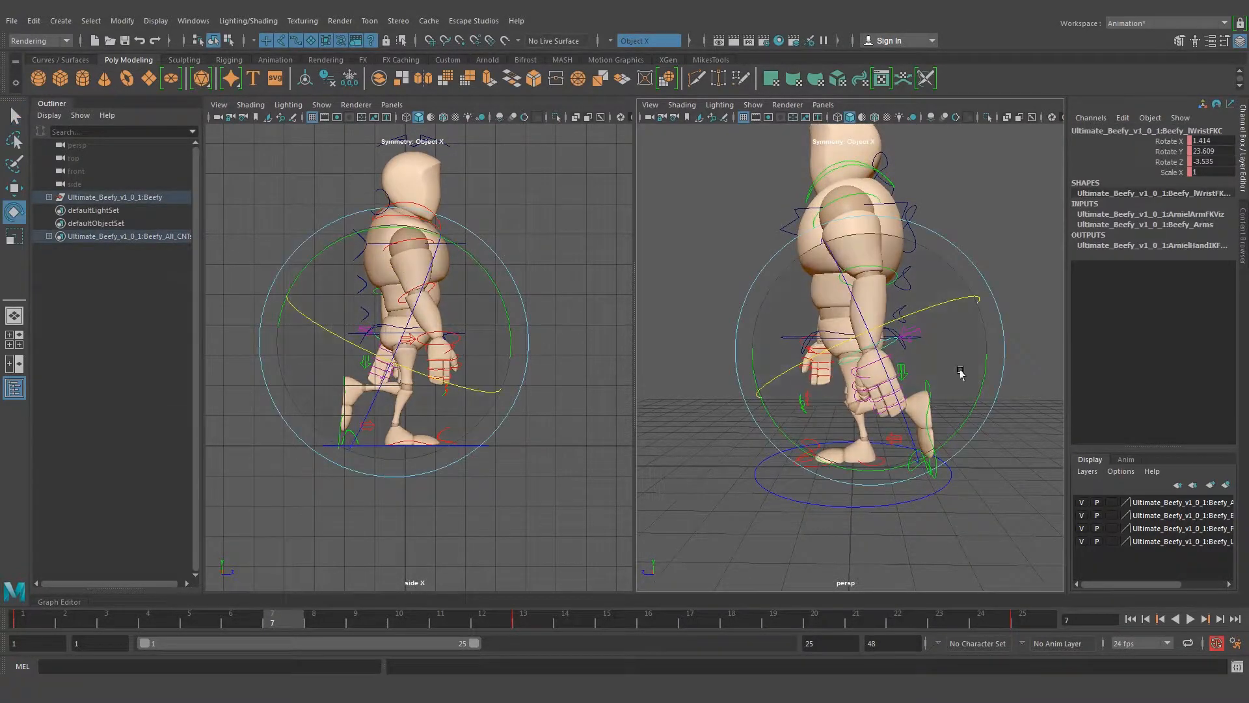
pyautogui.moveTo(982, 380); pyautogui.dragTo(926, 445)
pyautogui.click(984, 233)
# Rotate the right wrist control to Rotate X 4.167, Rotate Y 37.543 and Rotate Z 4.68
pyautogui.keyDown('alt'); pyautogui.moveTo(716, 313); pyautogui.dragTo(898, 342); pyautogui.keyUp('alt')
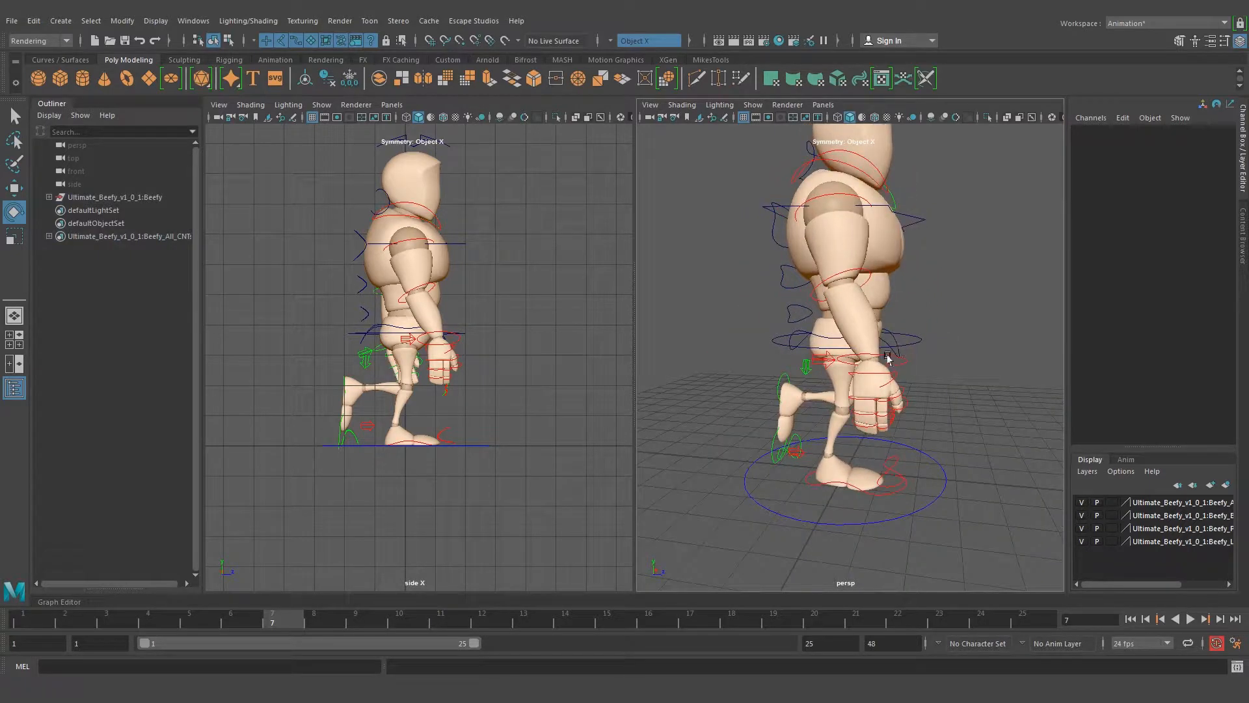
pyautogui.click(888, 355)
pyautogui.moveTo(987, 391); pyautogui.dragTo(980, 426)
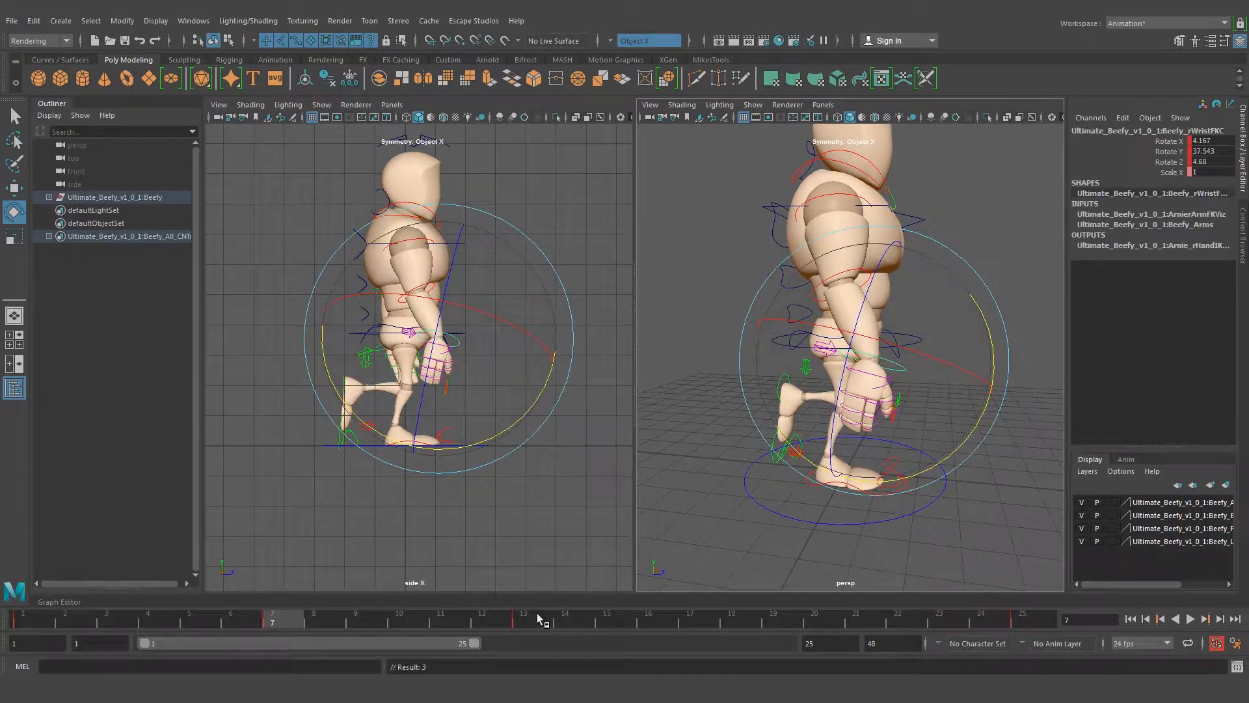
# Check the arms in walk.jpg and rotate the right shoulder control so the arm swings back beside the body
pyautogui.click(276, 619)
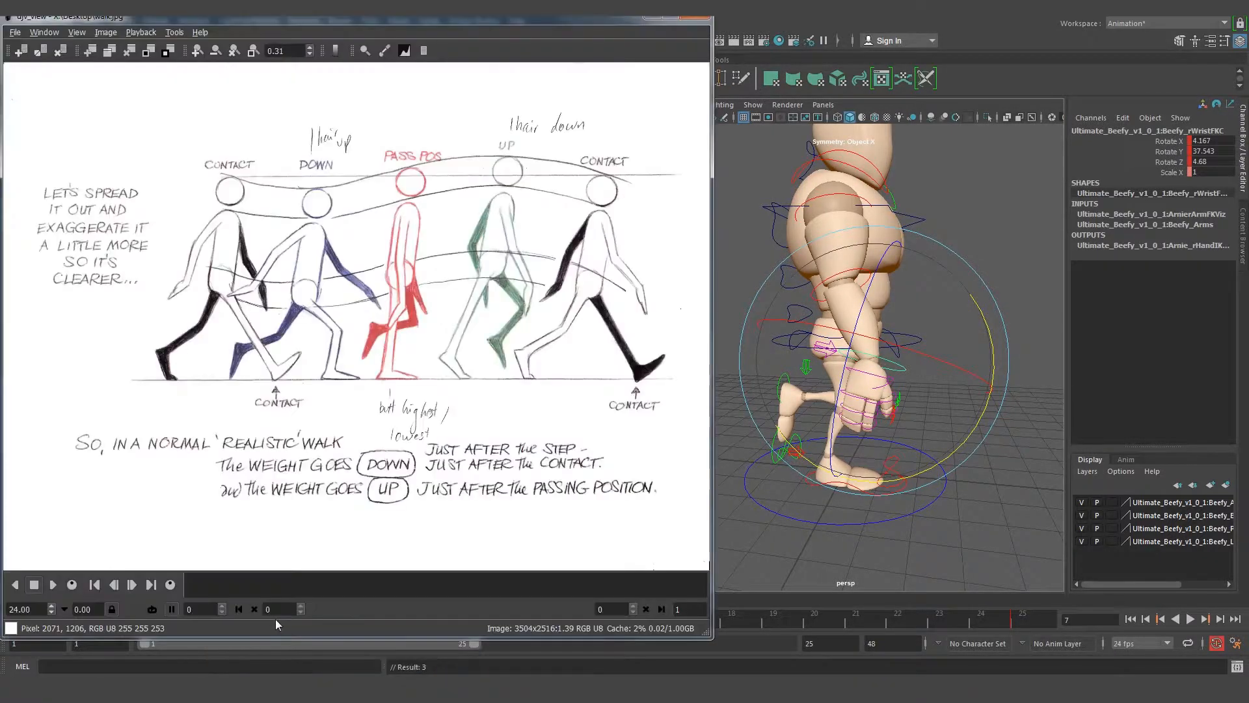
pyautogui.keyDown('alt'); pyautogui.moveTo(909, 376); pyautogui.dragTo(920, 374); pyautogui.keyUp('alt')
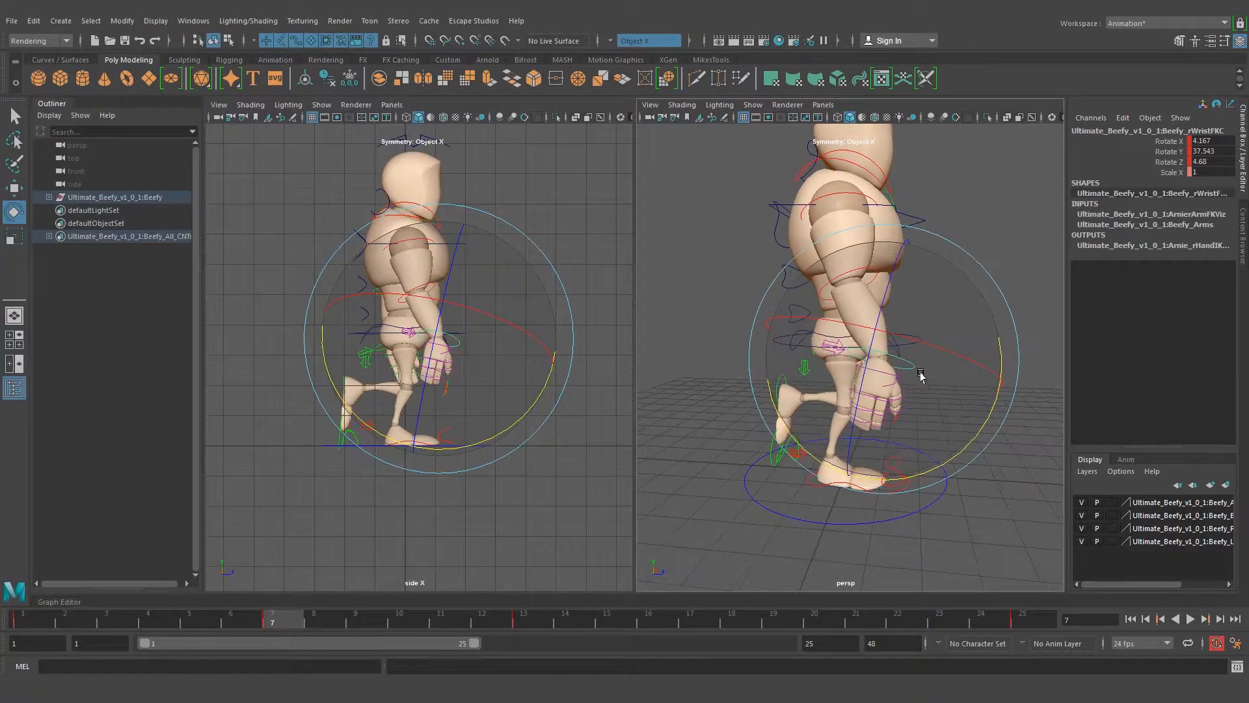
pyautogui.click(850, 200)
pyautogui.moveTo(950, 248); pyautogui.dragTo(859, 281)
pyautogui.click(970, 270)
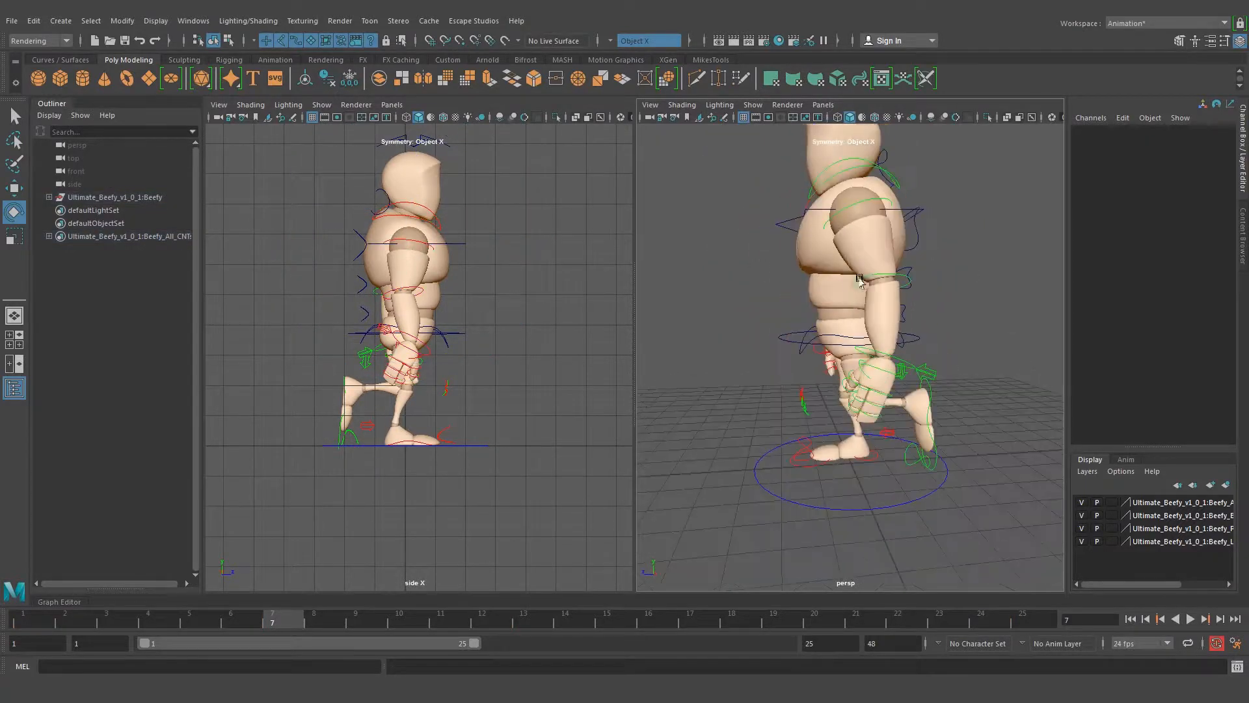
# Rotate the left shoulder control so the left arm swings slightly forward of the body
pyautogui.click(839, 210)
pyautogui.moveTo(906, 314); pyautogui.dragTo(879, 315)
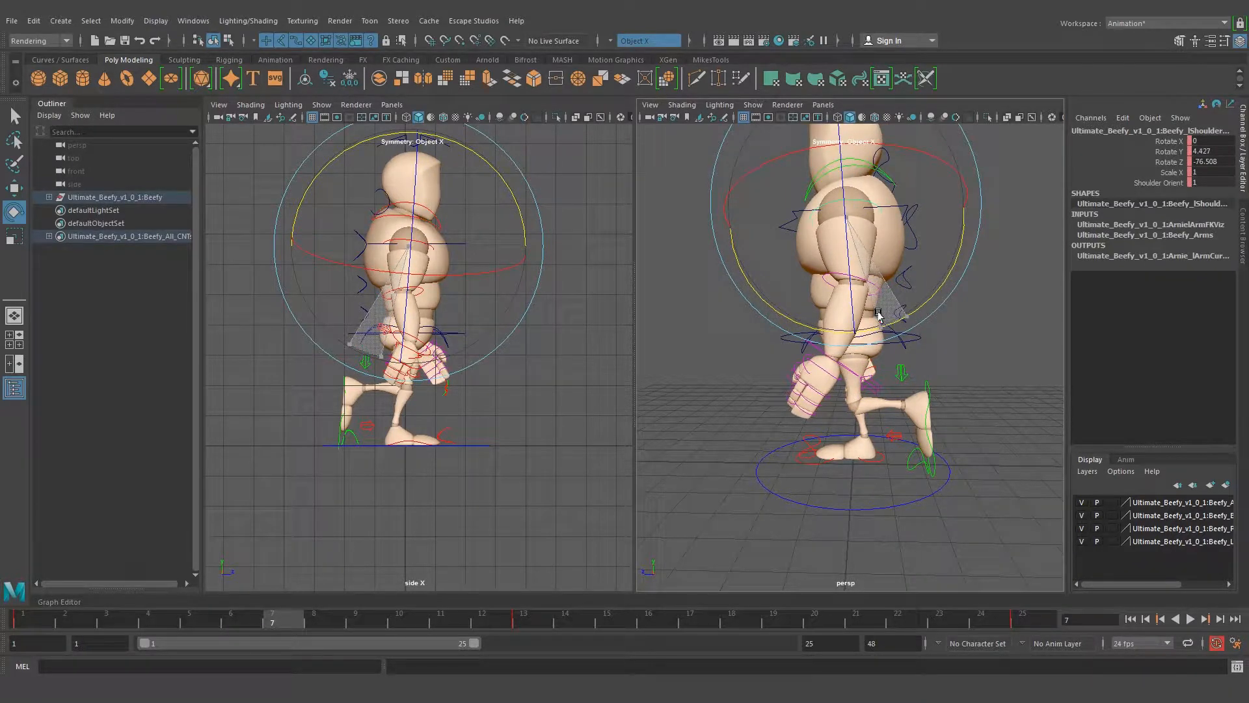
pyautogui.press('q')
pyautogui.click(941, 335)
# Inspect the whole frame 7 passing pose from the front and the sides
pyautogui.keyDown('alt'); pyautogui.moveTo(808, 229); pyautogui.dragTo(902, 229); pyautogui.keyUp('alt')
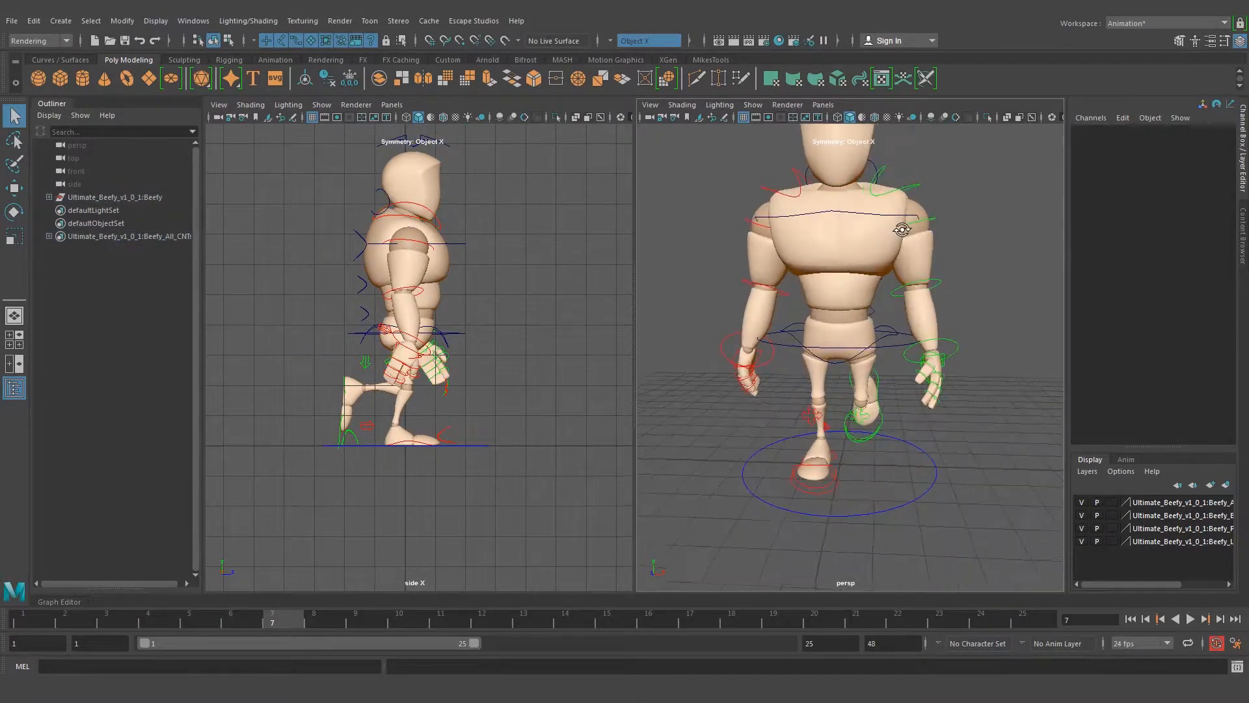
pyautogui.keyDown('alt'); pyautogui.moveTo(786, 345); pyautogui.dragTo(898, 332); pyautogui.keyUp('alt')
pyautogui.keyDown('alt'); pyautogui.moveTo(898, 331); pyautogui.dragTo(814, 335, button='right'); pyautogui.keyUp('alt')
pyautogui.keyDown('alt'); pyautogui.moveTo(839, 339); pyautogui.dragTo(751, 349); pyautogui.keyUp('alt')
pyautogui.keyDown('alt'); pyautogui.moveTo(750, 349); pyautogui.dragTo(803, 334, button='right'); pyautogui.keyUp('alt')
pyautogui.keyDown('alt'); pyautogui.moveTo(802, 334); pyautogui.dragTo(775, 304); pyautogui.keyUp('alt')
pyautogui.keyDown('alt'); pyautogui.moveTo(743, 374); pyautogui.dragTo(651, 364); pyautogui.keyUp('alt')
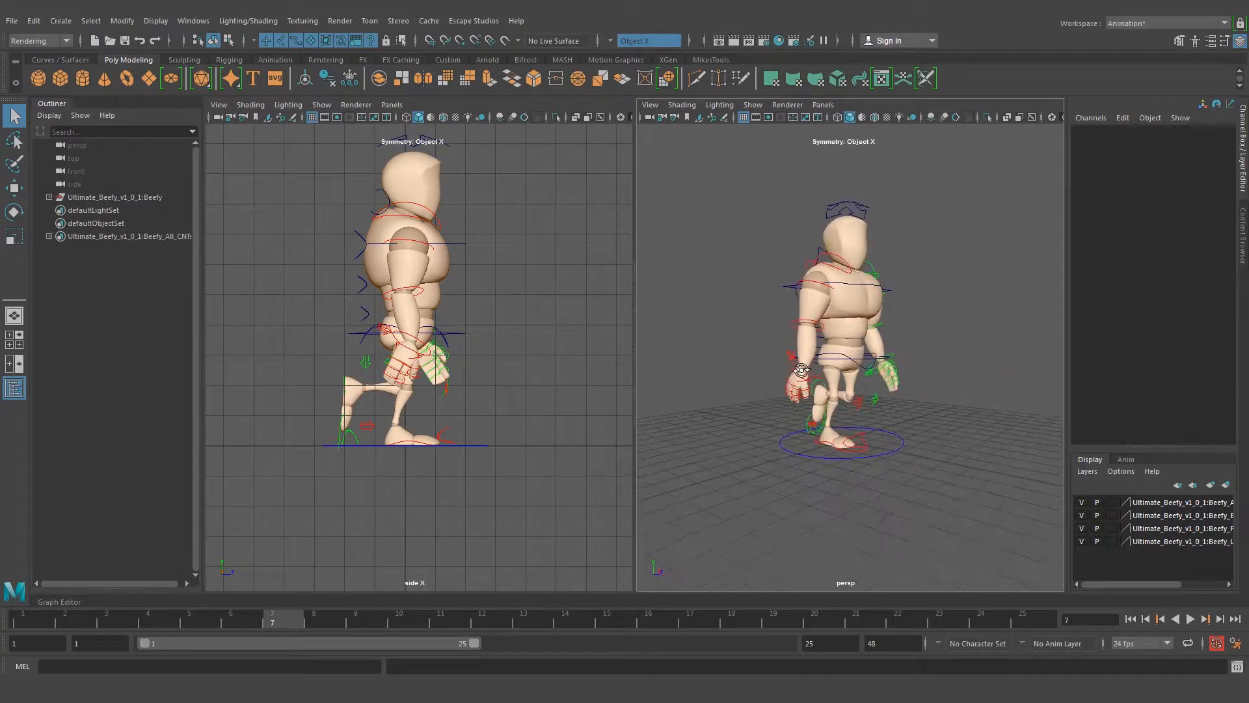
# Examine the arms, hands and feet of the frame 7 pose from several angles, selecting individual shoulder, foot and elbow controls
pyautogui.moveTo(732, 163); pyautogui.dragTo(923, 455)
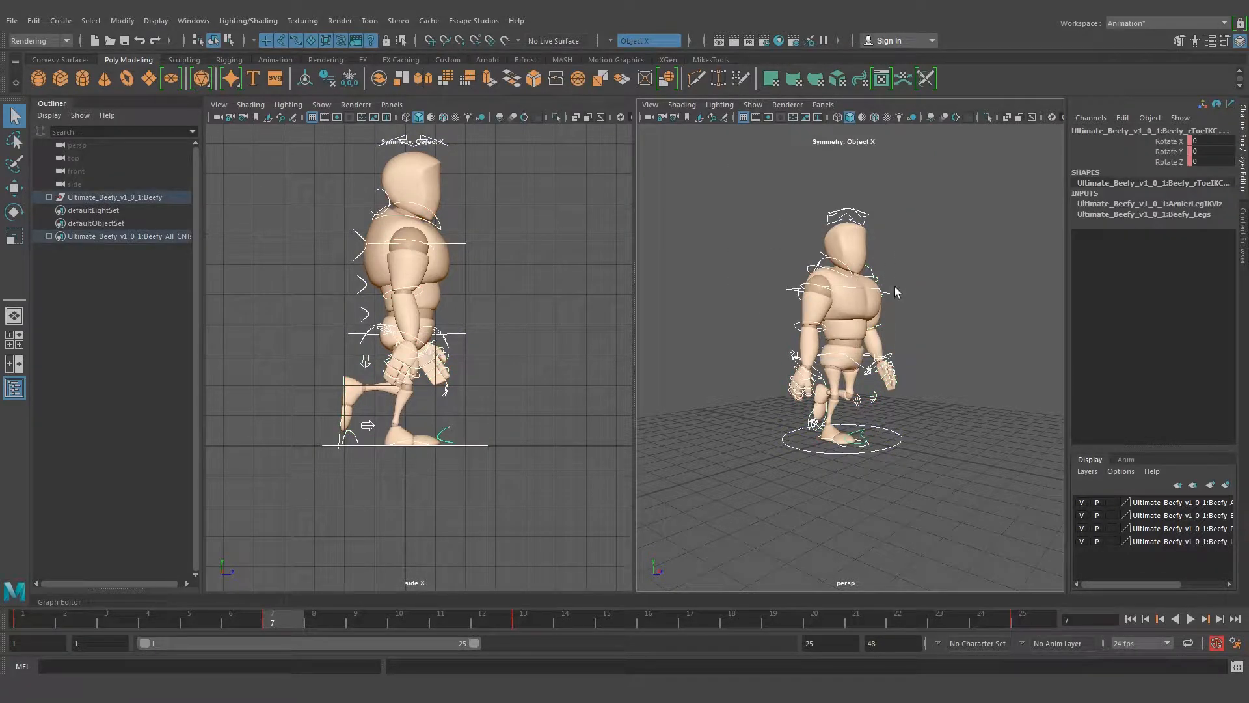
pyautogui.click(939, 261)
pyautogui.keyDown('alt'); pyautogui.moveTo(948, 273); pyautogui.dragTo(866, 284); pyautogui.keyUp('alt')
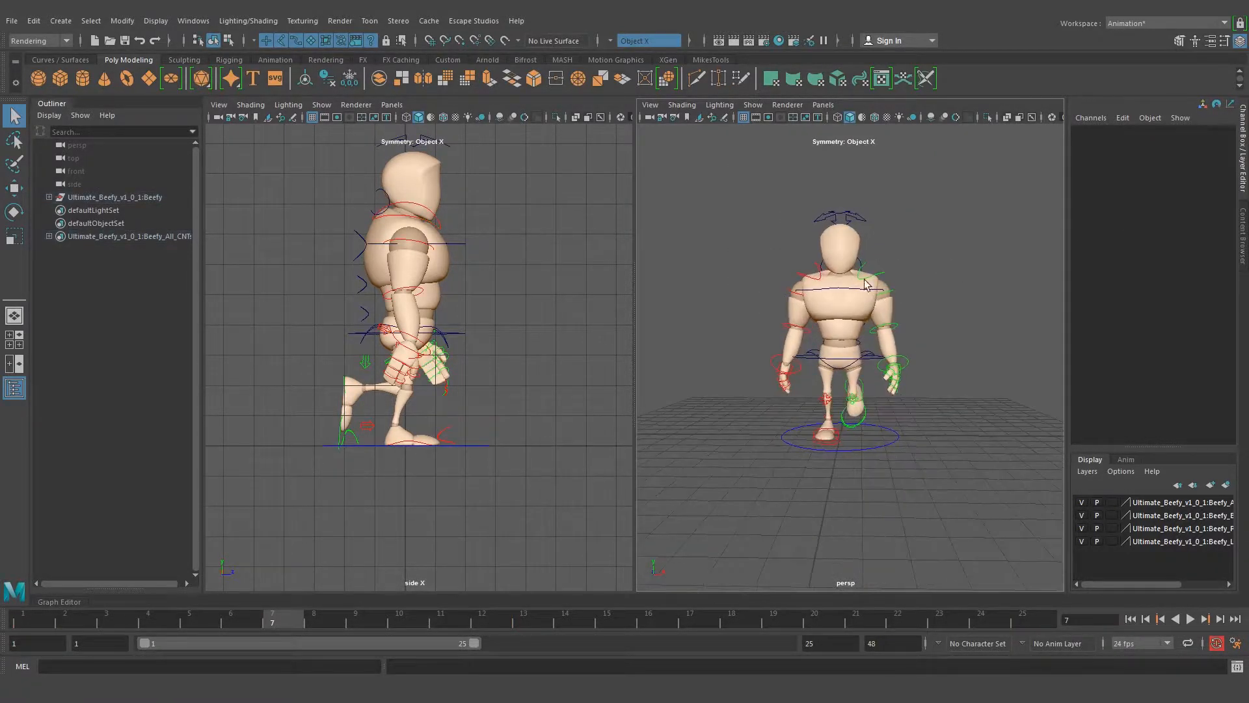
pyautogui.keyDown('alt'); pyautogui.moveTo(821, 304); pyautogui.dragTo(899, 271, button='right'); pyautogui.keyUp('alt')
pyautogui.click(921, 264)
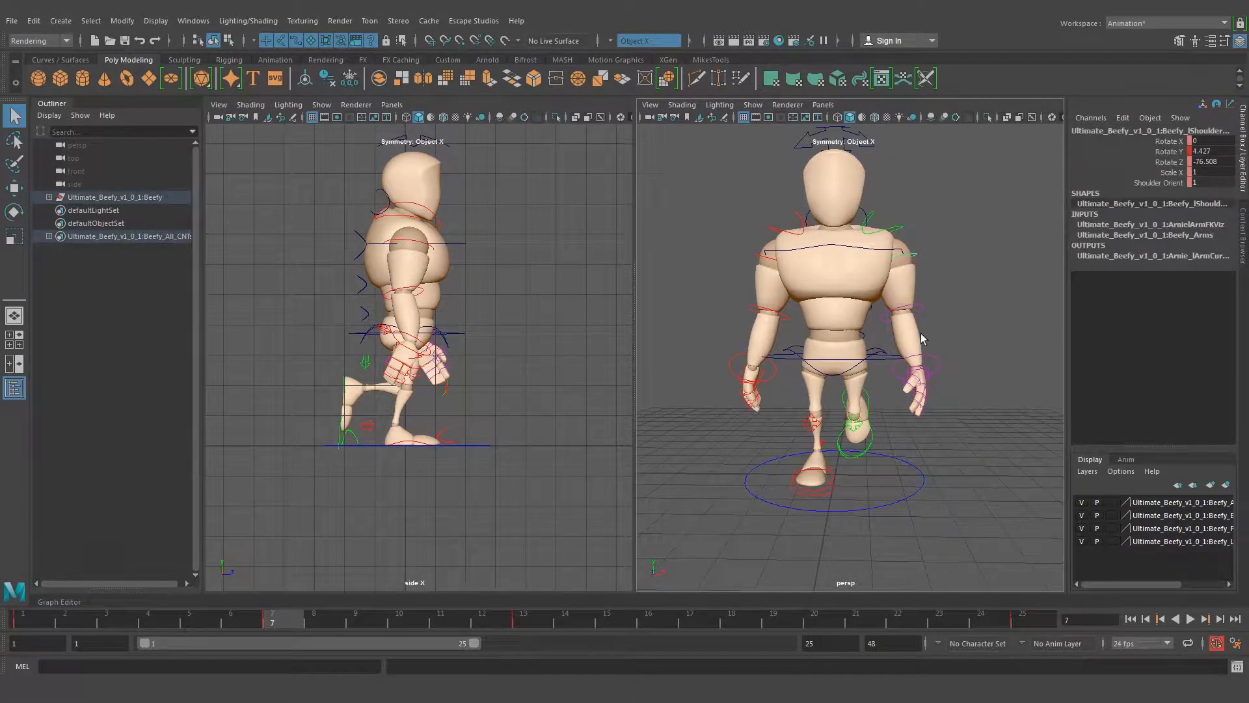
pyautogui.moveTo(937, 347); pyautogui.dragTo(952, 391)
pyautogui.moveTo(982, 405); pyautogui.dragTo(942, 425)
pyautogui.click(823, 487)
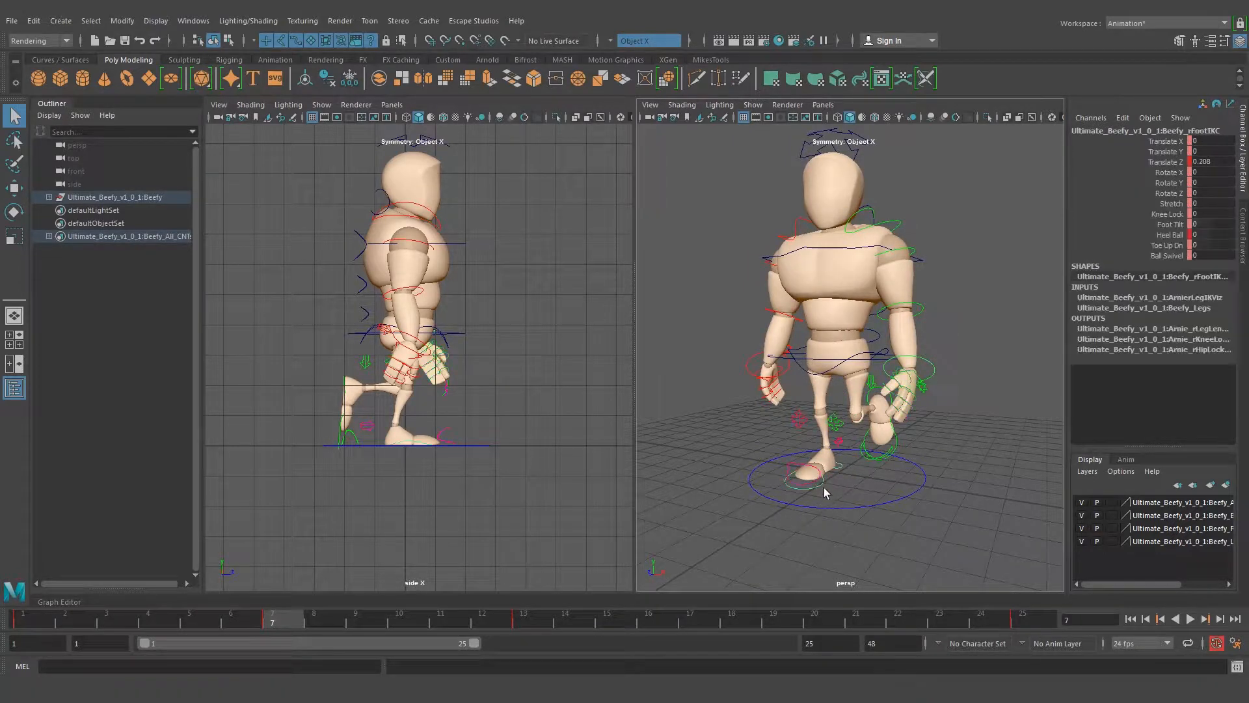
pyautogui.click(682, 418)
pyautogui.keyDown('alt'); pyautogui.moveTo(678, 418); pyautogui.dragTo(715, 371); pyautogui.keyUp('alt')
pyautogui.click(729, 437)
pyautogui.keyDown('alt'); pyautogui.moveTo(729, 436); pyautogui.dragTo(790, 410); pyautogui.keyUp('alt')
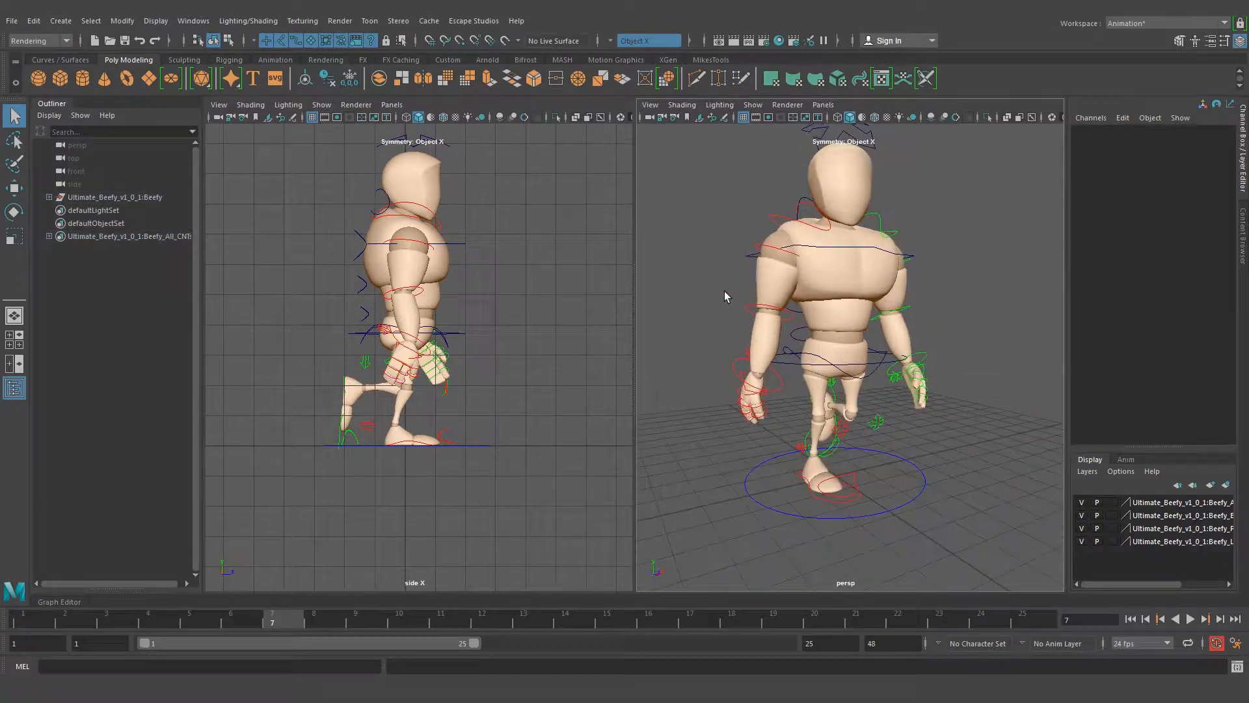
pyautogui.moveTo(729, 290); pyautogui.dragTo(756, 324)
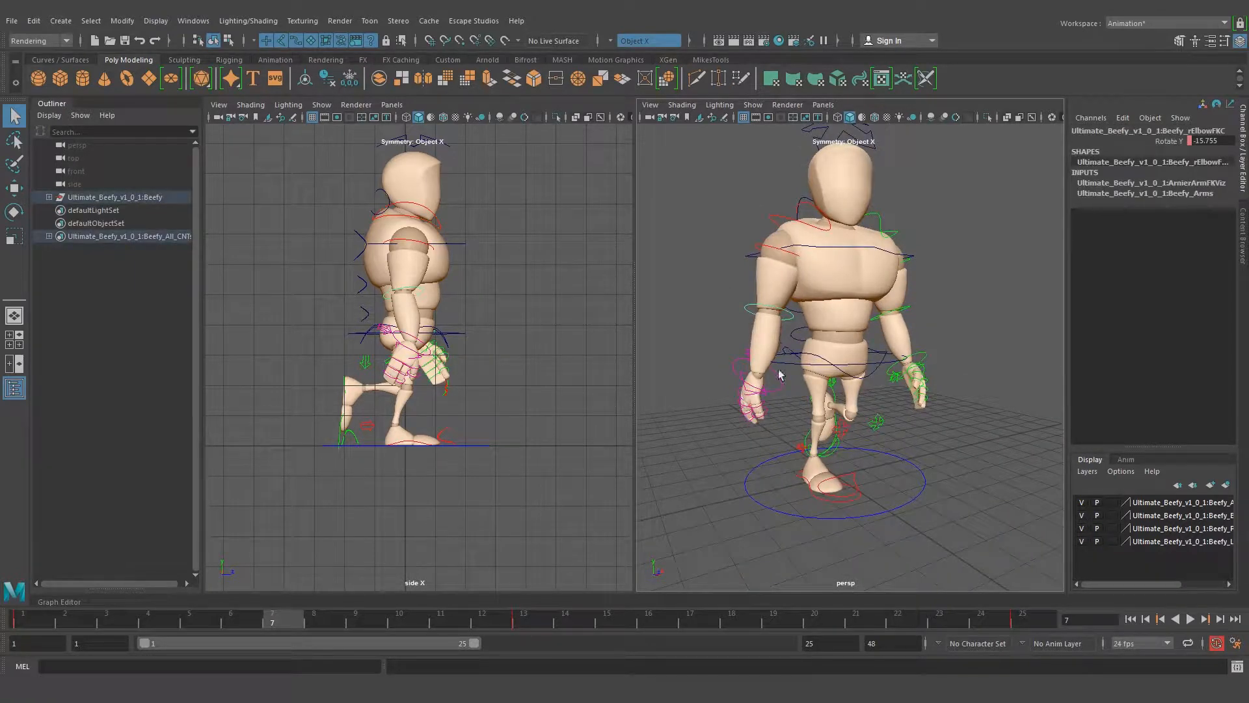
pyautogui.keyDown('alt'); pyautogui.moveTo(883, 358); pyautogui.dragTo(754, 313); pyautogui.keyUp('alt')
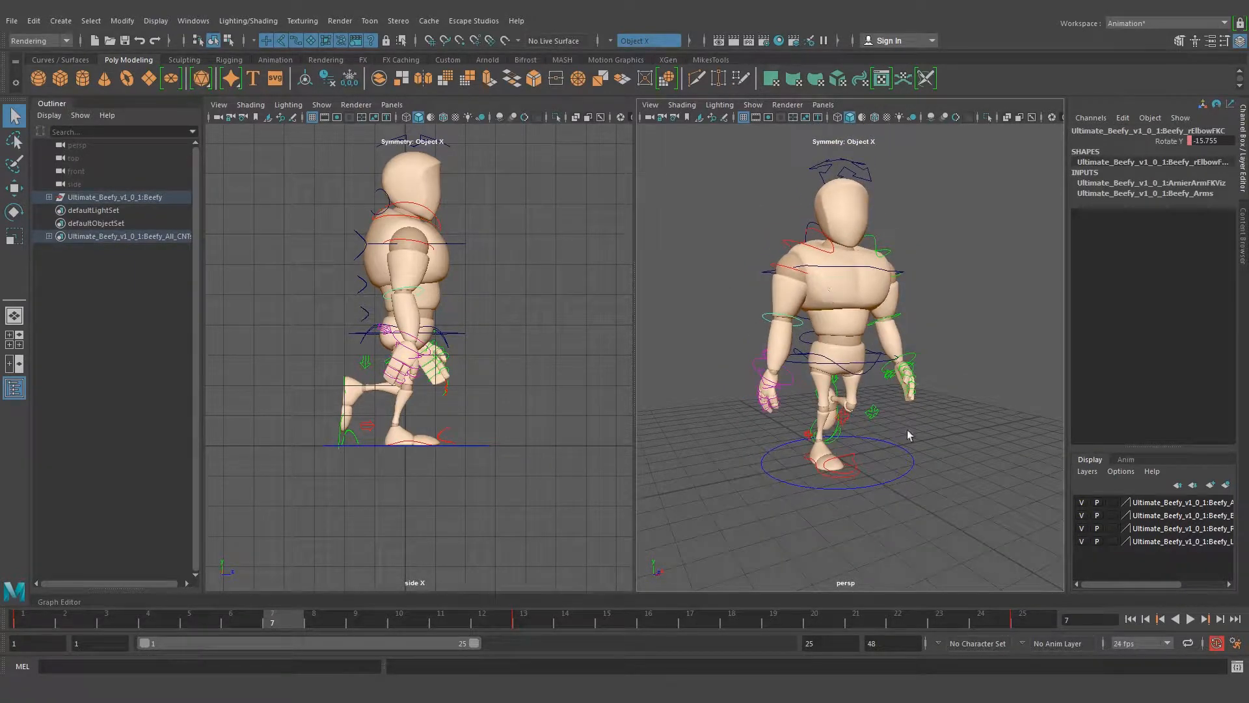
pyautogui.keyDown('alt'); pyautogui.moveTo(744, 426); pyautogui.dragTo(855, 403); pyautogui.keyUp('alt')
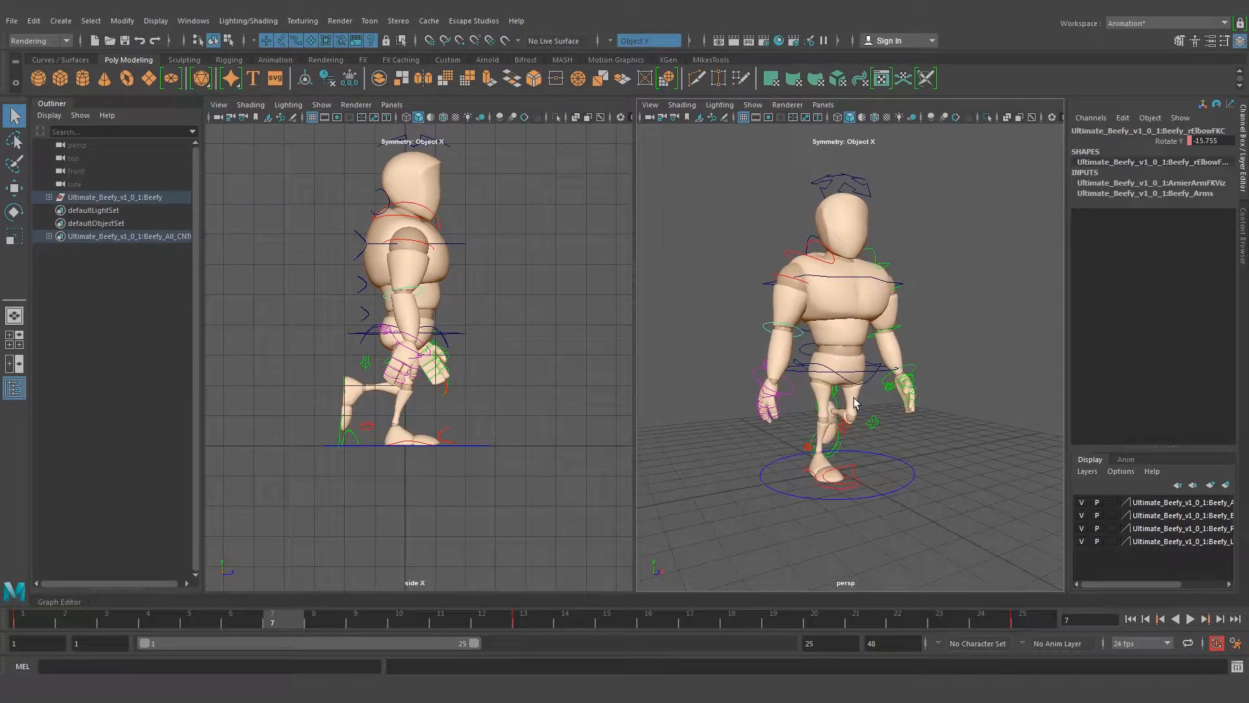
pyautogui.click(946, 288)
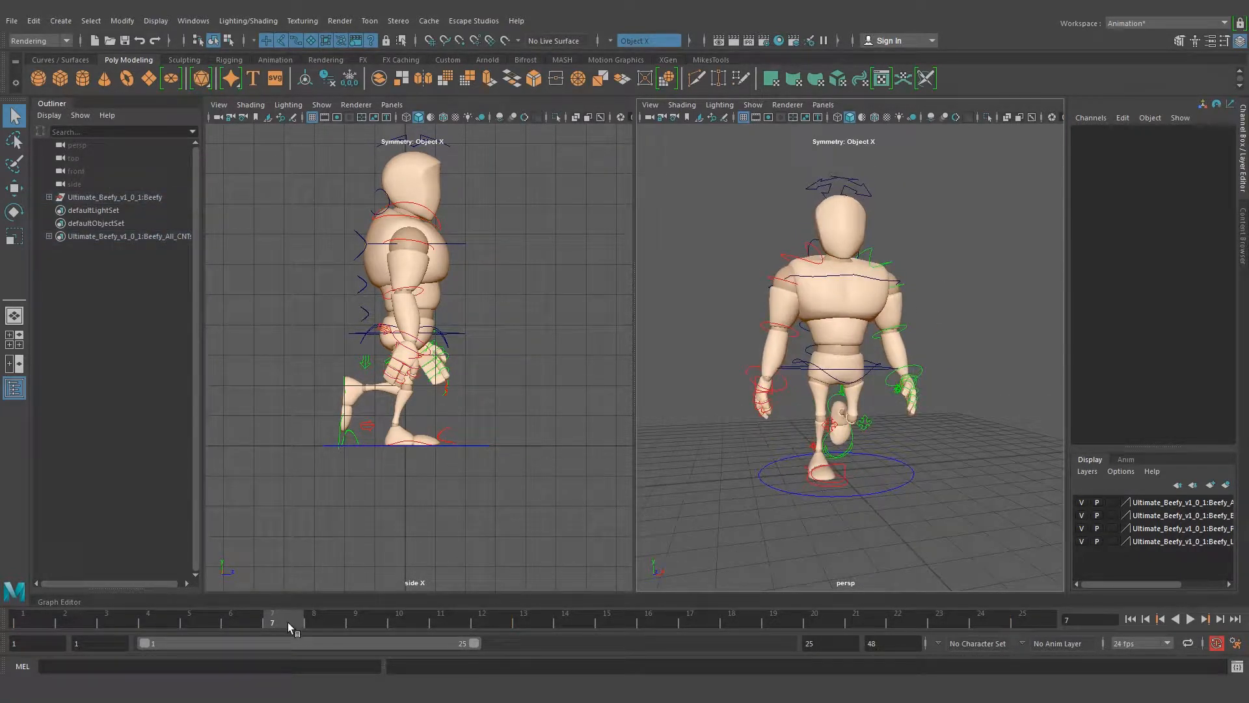
# Check the pose timing in walk_cycle_inspiration_animators_survival_kit.jpeg and go to frame 19 for the second passing position
pyautogui.click(413, 629)
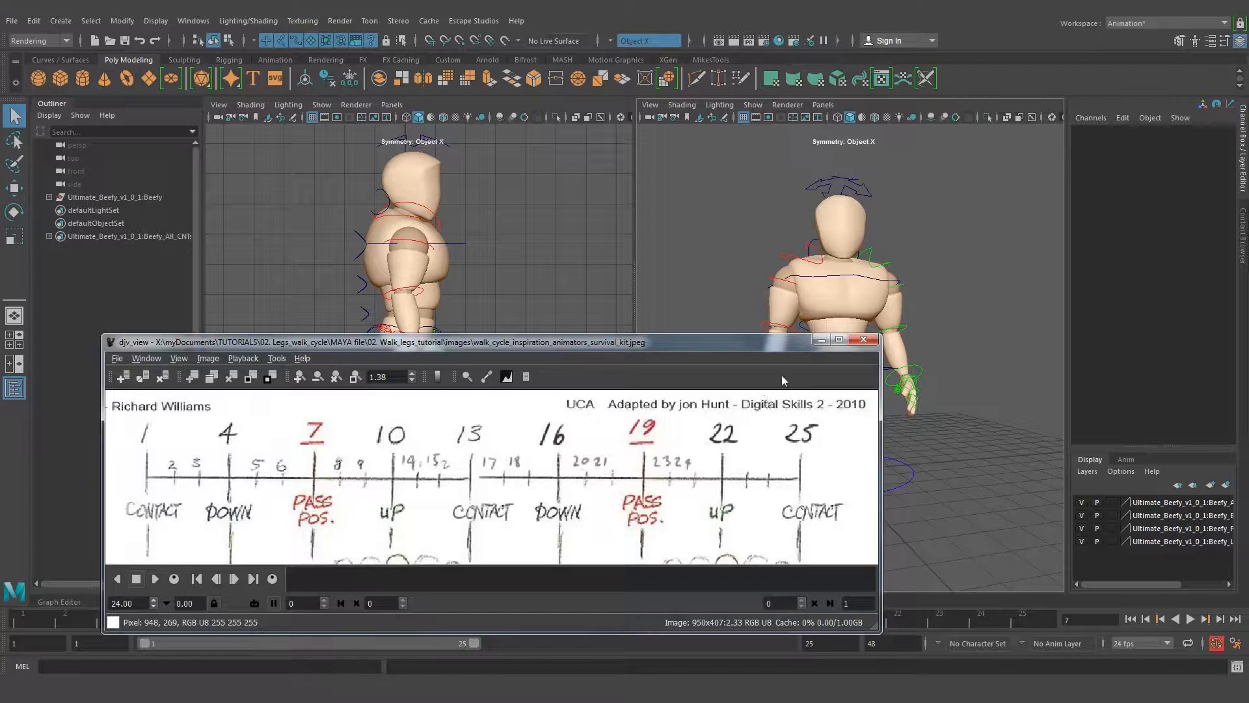
pyautogui.click(822, 341)
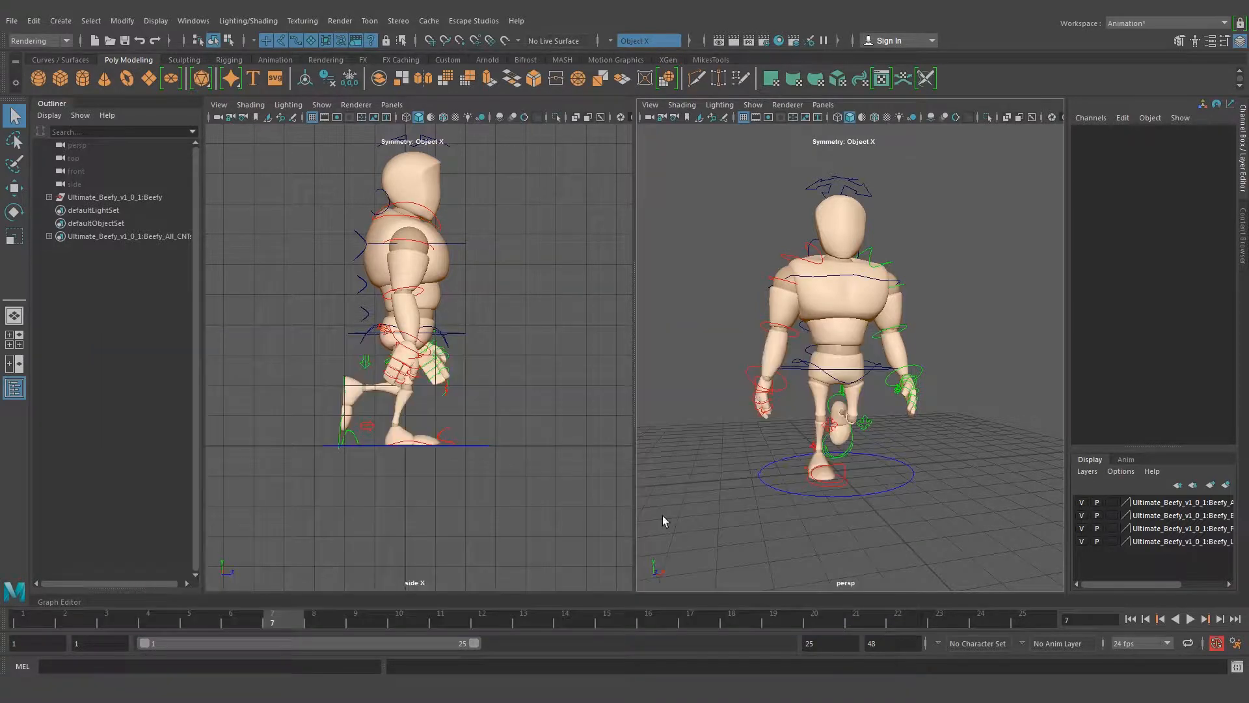
pyautogui.click(773, 616)
# Set the left foot control's Heel Ball to 0 at frame 19
pyautogui.keyDown('alt'); pyautogui.moveTo(778, 439); pyautogui.dragTo(753, 476); pyautogui.keyUp('alt')
pyautogui.click(850, 395)
pyautogui.click(897, 483)
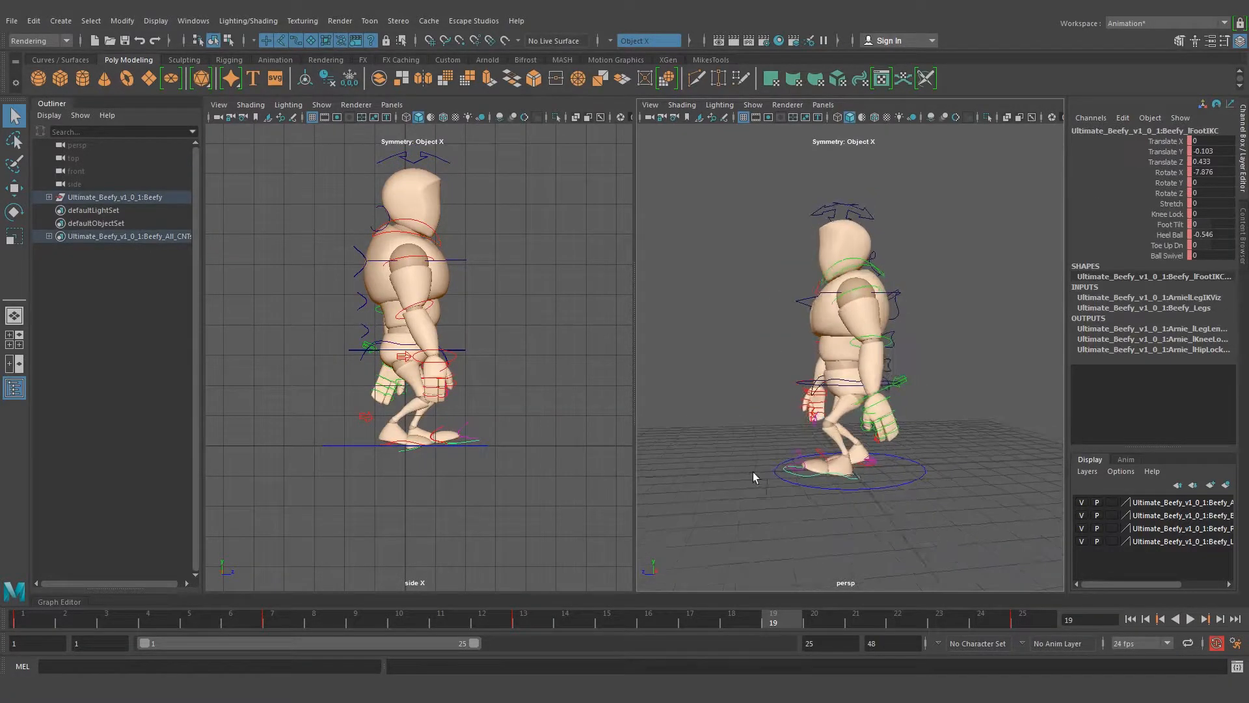
pyautogui.scroll(3, 931, 475)
pyautogui.keyDown('alt'); pyautogui.moveTo(944, 475); pyautogui.dragTo(860, 475); pyautogui.keyUp('alt')
pyautogui.keyDown('alt'); pyautogui.moveTo(857, 474); pyautogui.dragTo(851, 413, button='middle'); pyautogui.keyUp('alt')
pyautogui.doubleClick(1220, 235)
pyautogui.press('Return')
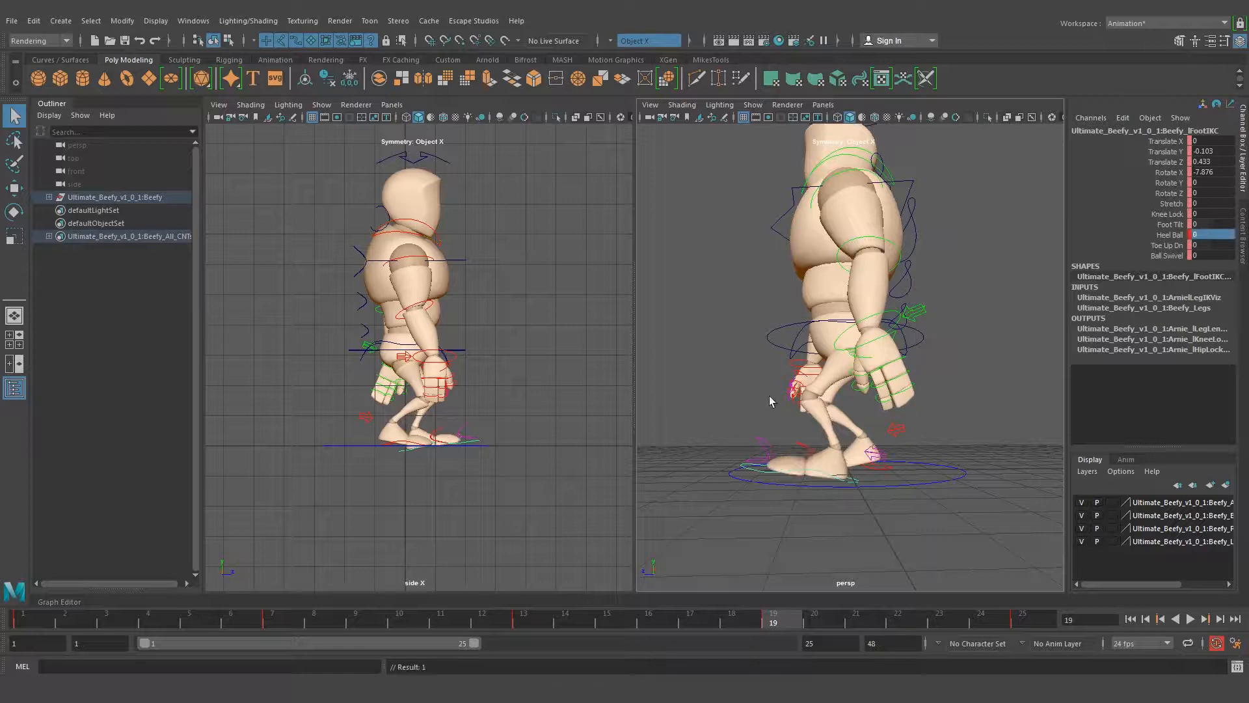
# Move the left foot control back to Translate Z -0.071 and set its Rotate X to 0
pyautogui.click(1218, 173)
pyautogui.moveTo(786, 400)
pyautogui.keyDown('alt'); pyautogui.mouseDown()
pyautogui.moveTo(934, 410)
pyautogui.moveTo(779, 410)
pyautogui.moveTo(794, 409)
pyautogui.mouseUp(); pyautogui.keyUp('alt')
pyautogui.press('1')
pyautogui.moveTo(719, 446)
pyautogui.keyDown('alt'); pyautogui.mouseDown()
pyautogui.moveTo(927, 460)
pyautogui.moveTo(721, 442)
pyautogui.mouseUp(); pyautogui.keyUp('alt')
pyautogui.keyDown('alt'); pyautogui.moveTo(722, 447); pyautogui.dragTo(808, 420, button='right'); pyautogui.keyUp('alt')
pyautogui.press('w')
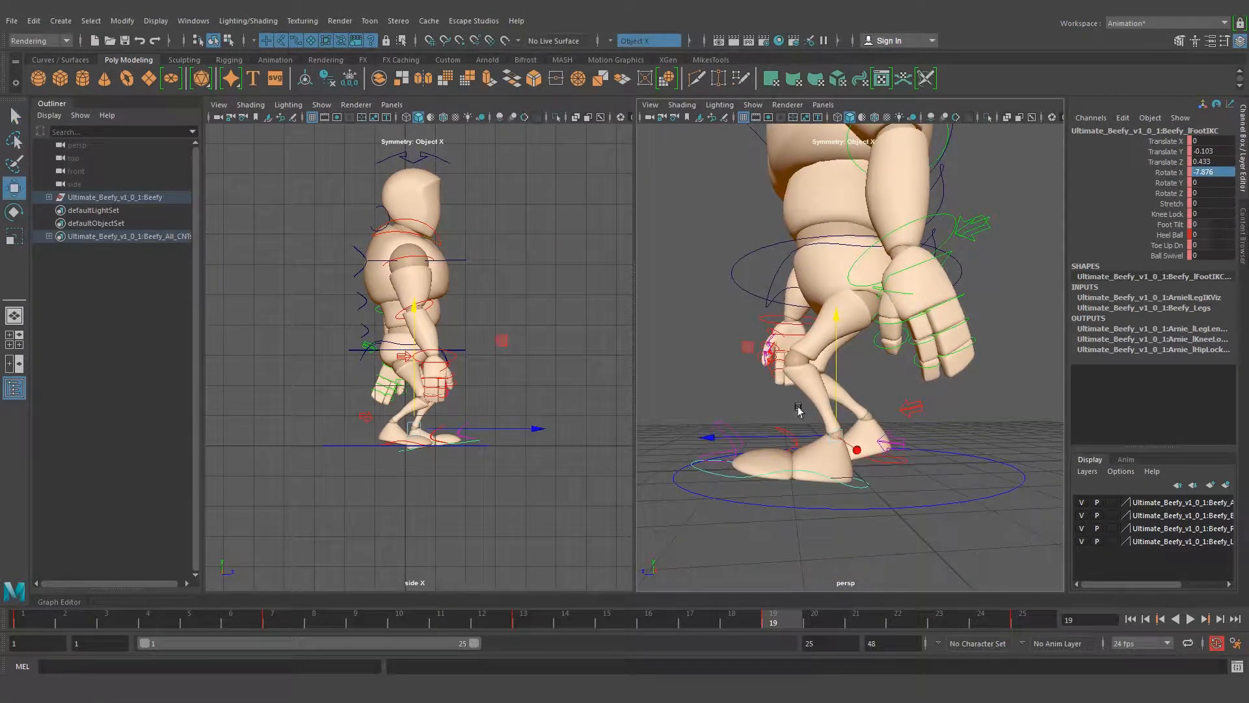
pyautogui.moveTo(784, 437); pyautogui.dragTo(809, 440)
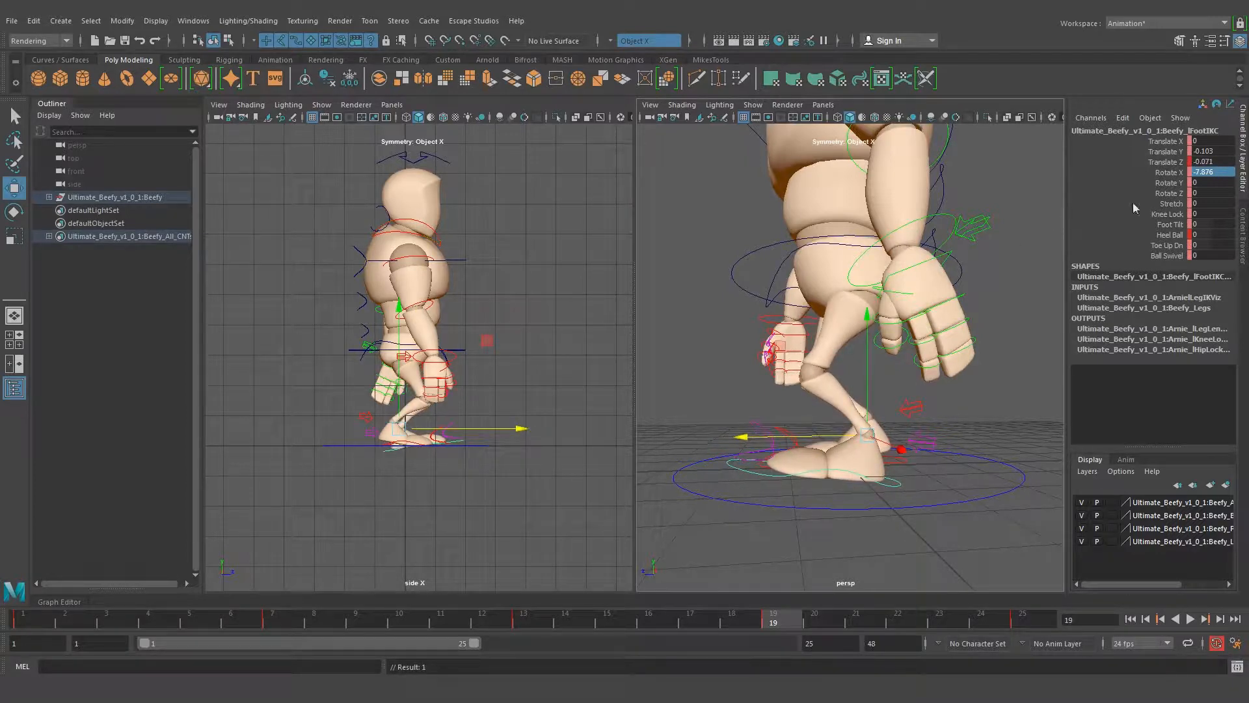
pyautogui.click(1213, 173)
pyautogui.write('0')
pyautogui.press('Return')
pyautogui.moveTo(882, 364)
pyautogui.keyDown('alt'); pyautogui.mouseDown()
pyautogui.moveTo(776, 369)
pyautogui.moveTo(875, 368)
pyautogui.mouseUp(); pyautogui.keyUp('alt')
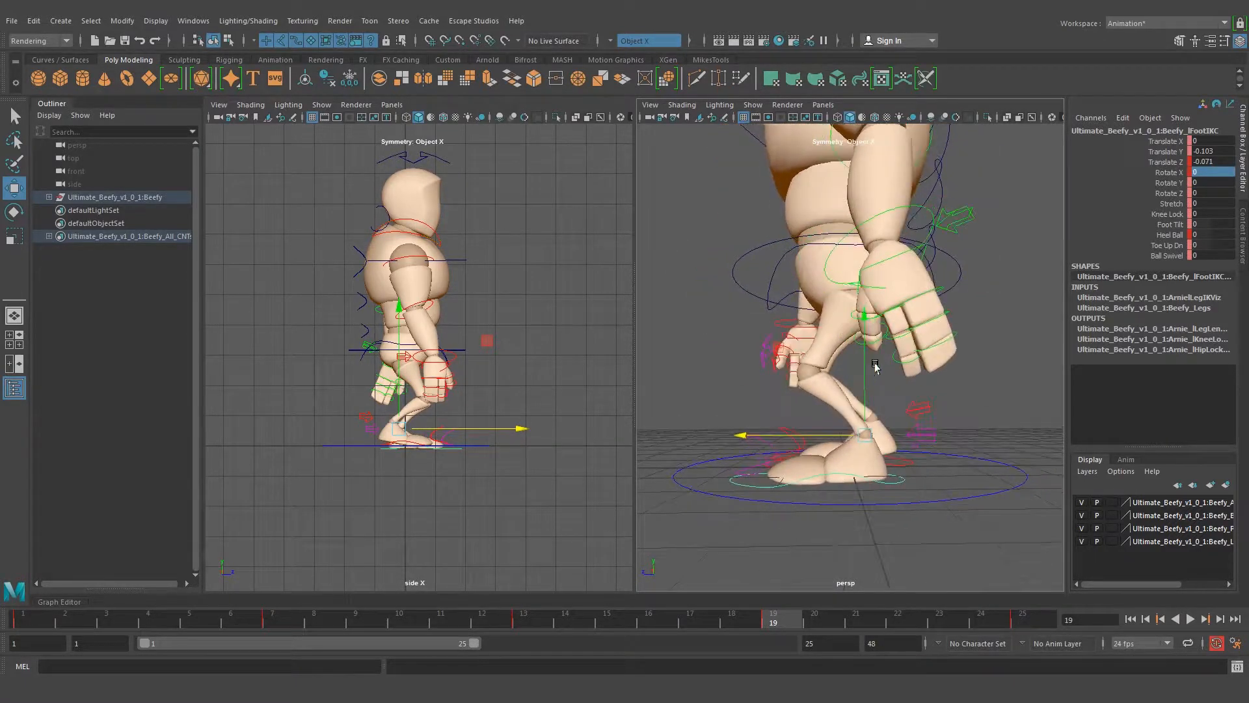
# Raise the body with the large hip control at frame 19 so the supporting leg extends
pyautogui.keyDown('alt'); pyautogui.moveTo(738, 251); pyautogui.dragTo(843, 225); pyautogui.keyUp('alt')
pyautogui.click(739, 258)
pyautogui.moveTo(845, 212)
pyautogui.mouseDown()
pyautogui.moveTo(843, 185)
pyautogui.moveTo(840, 196)
pyautogui.mouseUp()
pyautogui.keyDown('alt'); pyautogui.moveTo(699, 378); pyautogui.dragTo(873, 460); pyautogui.keyUp('alt')
pyautogui.press('q')
pyautogui.click(974, 389)
# Set the right foot control's Heel Ball to 0 at frame 19
pyautogui.click(873, 455)
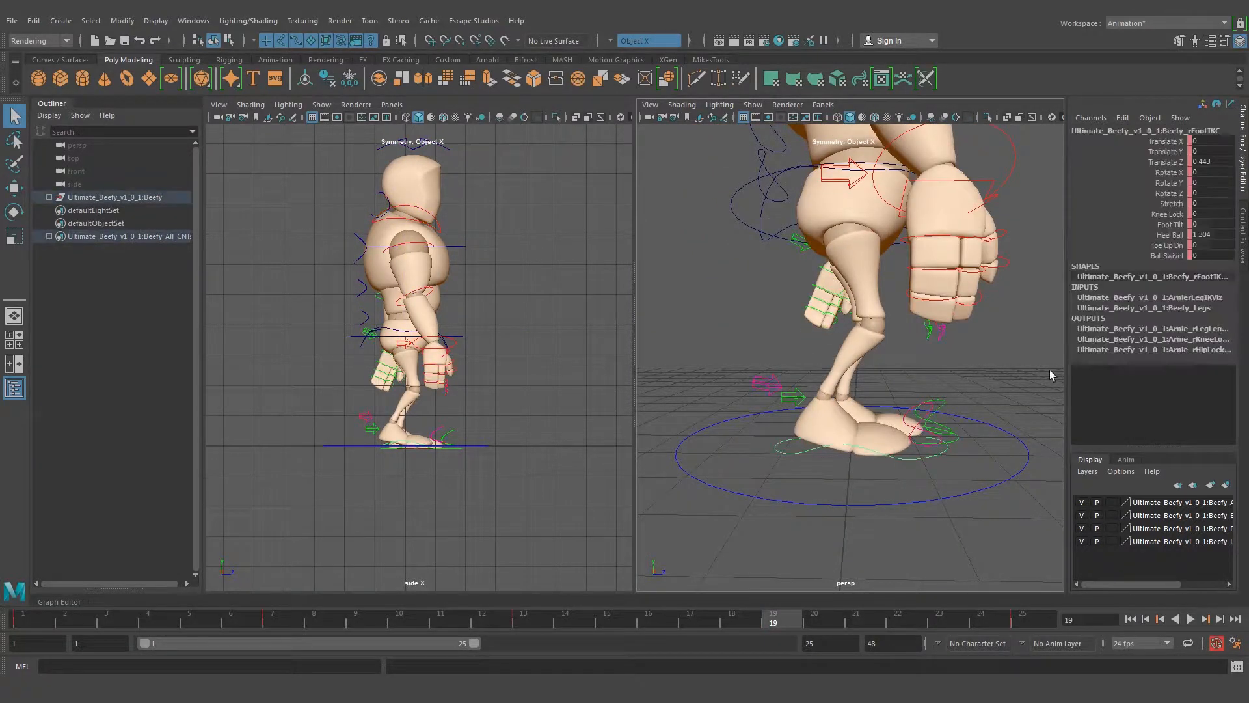
pyautogui.doubleClick(1217, 236)
pyautogui.write('0')
pyautogui.press('Return')
# Rotate the right foot control to Rotate X 84.012 and lift it behind the body to Translate Y -1.086 and Translate Z 1.319
pyautogui.press('e')
pyautogui.moveTo(903, 337); pyautogui.dragTo(846, 473)
pyautogui.press('w')
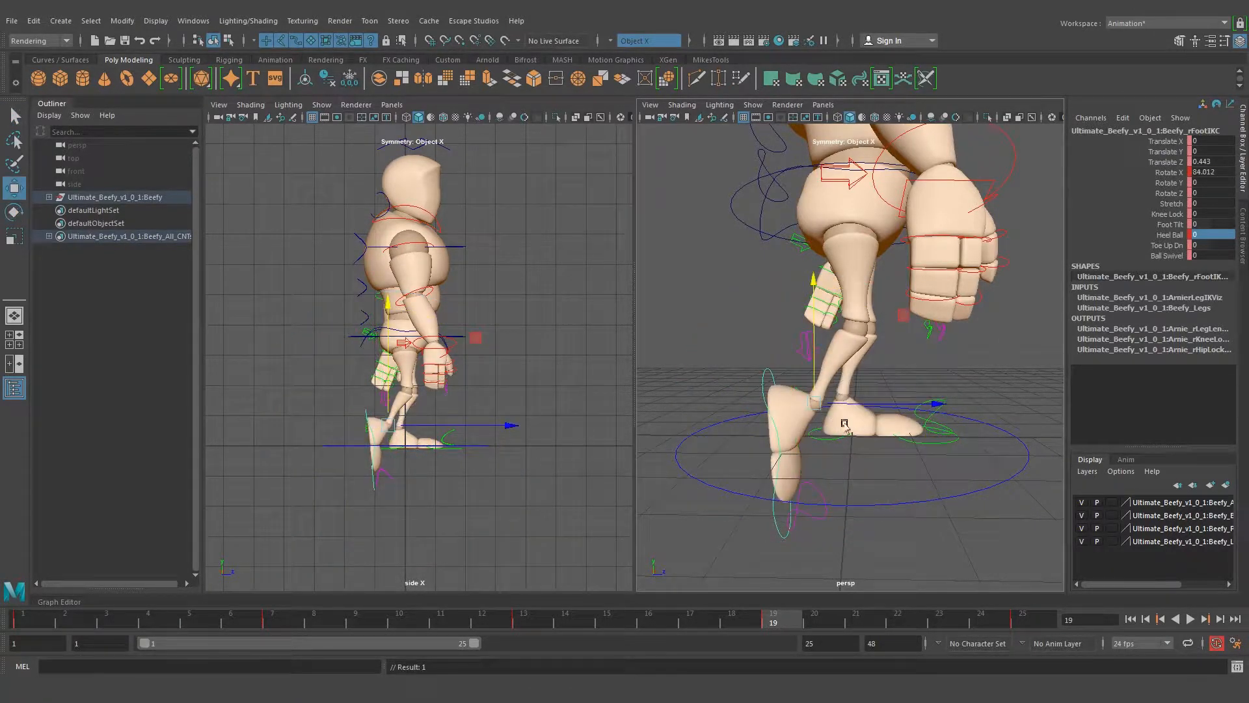
pyautogui.moveTo(814, 379); pyautogui.dragTo(811, 294)
pyautogui.moveTo(889, 332); pyautogui.dragTo(833, 333)
# Refine the raised right foot to Rotate X 97.728, Translate Y -1.115 and Translate Z 1.407
pyautogui.press('e')
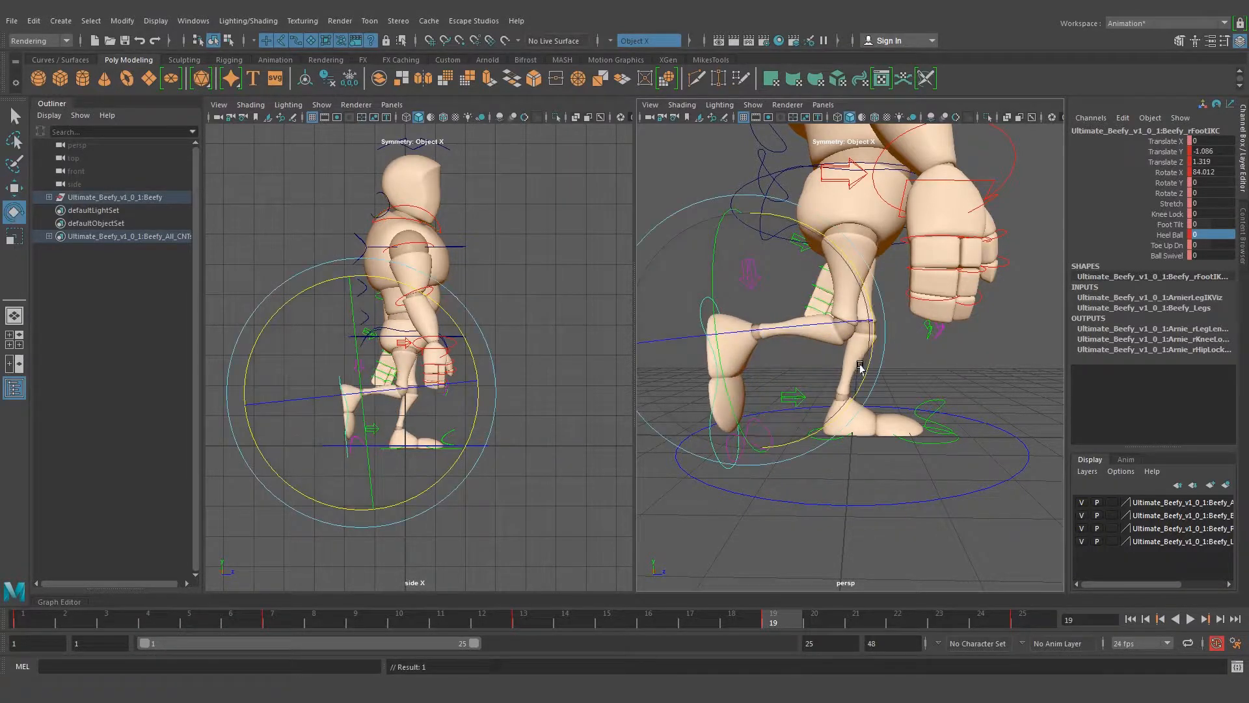
pyautogui.moveTo(861, 291); pyautogui.dragTo(872, 332)
pyautogui.press('w')
pyautogui.moveTo(752, 278); pyautogui.dragTo(752, 276)
pyautogui.moveTo(849, 338); pyautogui.dragTo(853, 339)
pyautogui.press('q')
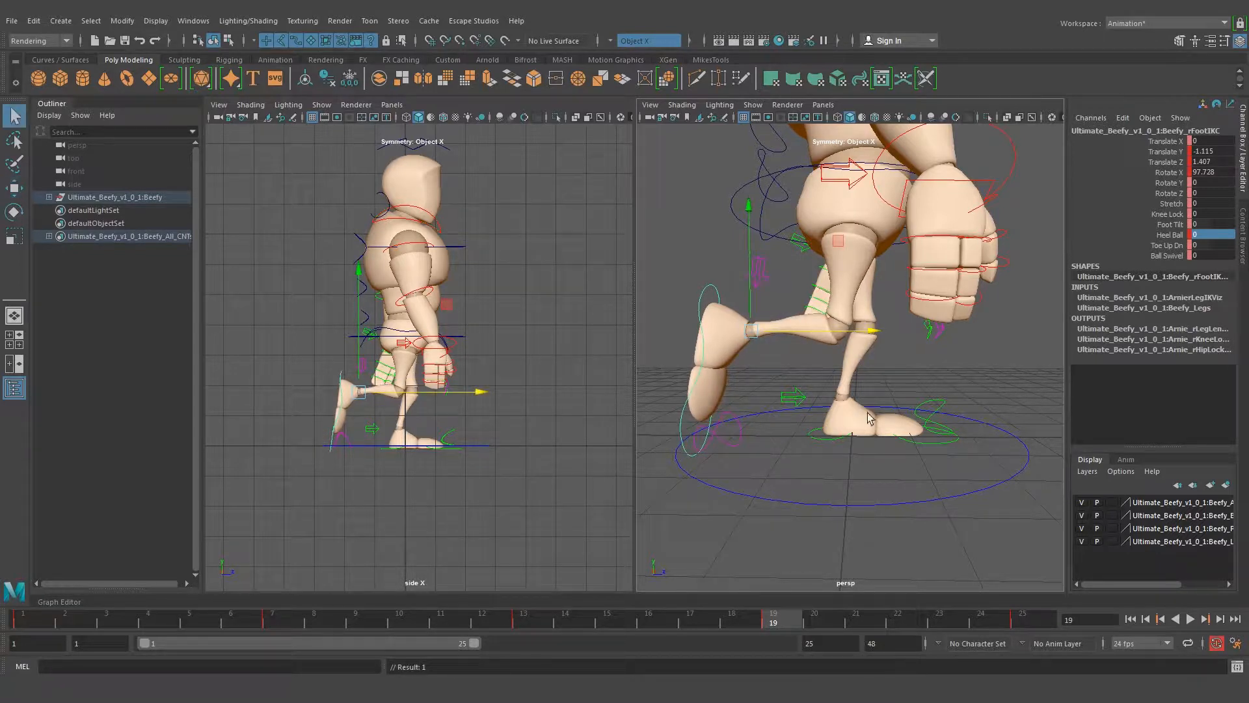
# Set the left foot control's Translate Y to 0 so the foot rests on the ground
pyautogui.click(927, 445)
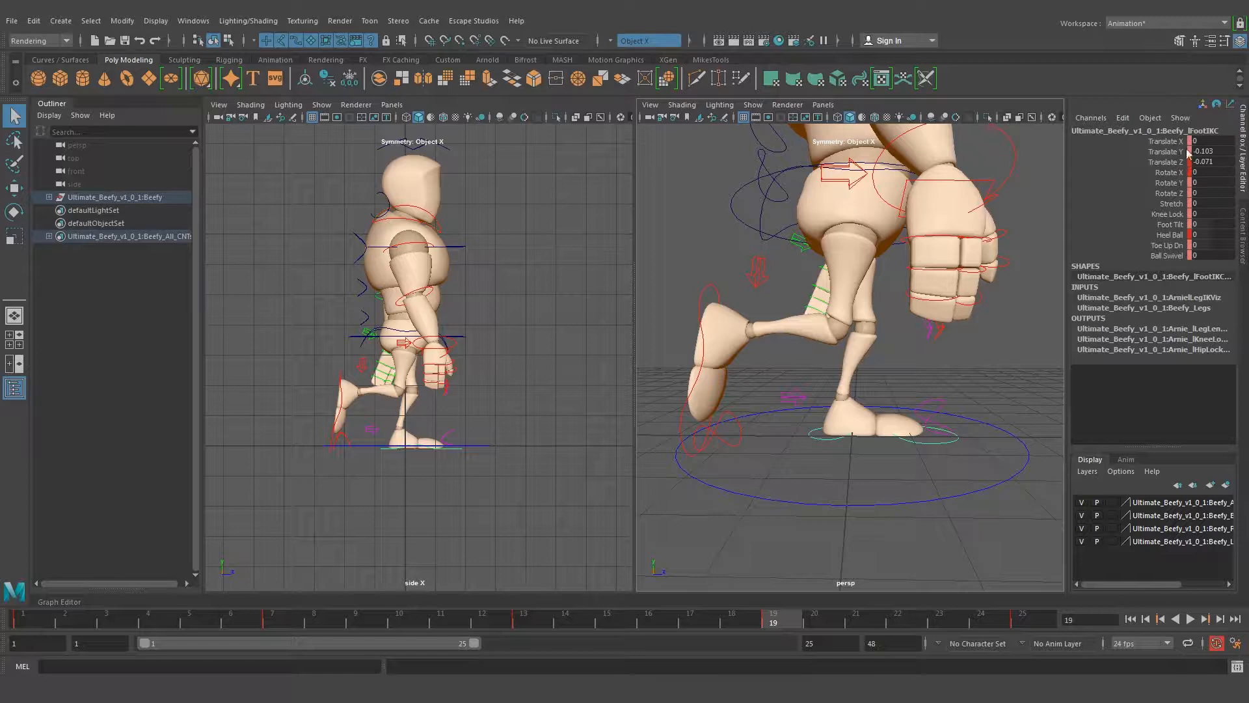
pyautogui.moveTo(858, 409)
pyautogui.keyDown('alt'); pyautogui.mouseDown()
pyautogui.moveTo(859, 384)
pyautogui.moveTo(866, 399)
pyautogui.mouseUp(); pyautogui.keyUp('alt')
pyautogui.click(1227, 151)
pyautogui.write('0')
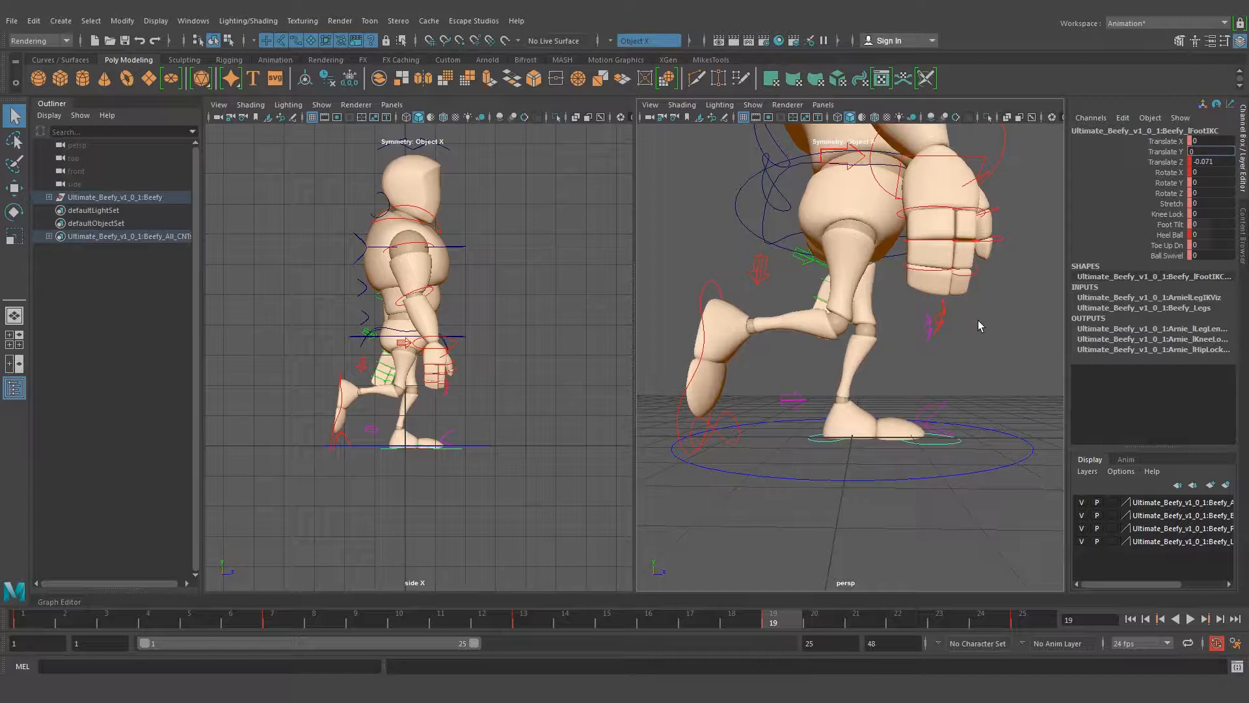
pyautogui.press('Return')
pyautogui.moveTo(885, 489)
pyautogui.keyDown('alt'); pyautogui.mouseDown()
pyautogui.moveTo(586, 468)
pyautogui.moveTo(907, 475)
pyautogui.moveTo(602, 469)
pyautogui.moveTo(834, 469)
pyautogui.moveTo(891, 494)
pyautogui.mouseUp(); pyautogui.keyUp('alt')
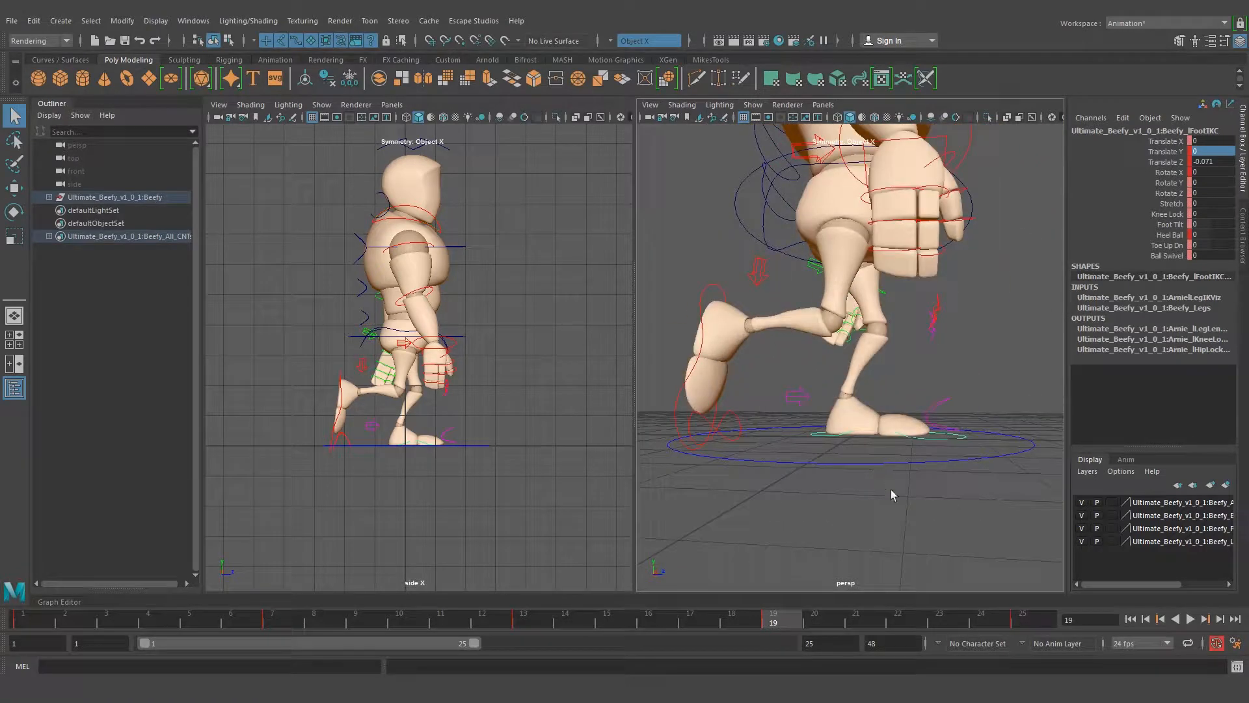
pyautogui.click(942, 496)
# Check the second passing position at frame 19 in the walk cycle reference image
pyautogui.moveTo(822, 618); pyautogui.dragTo(791, 621)
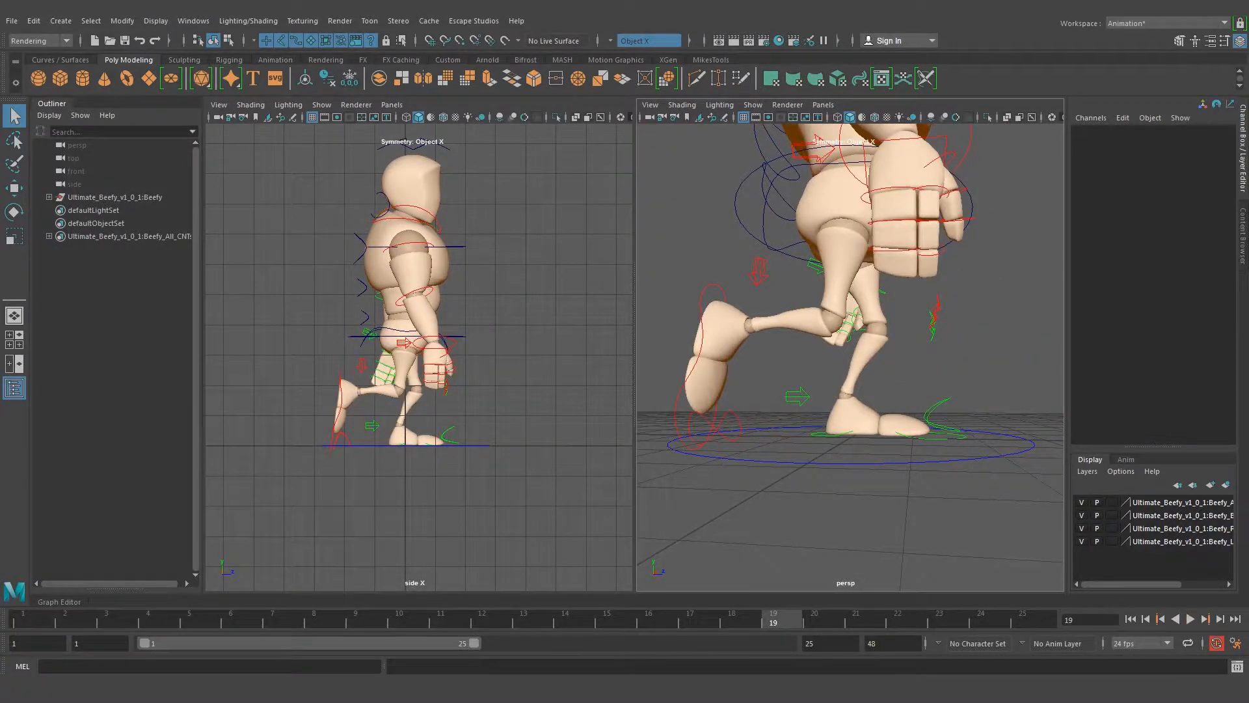
pyautogui.click(456, 623)
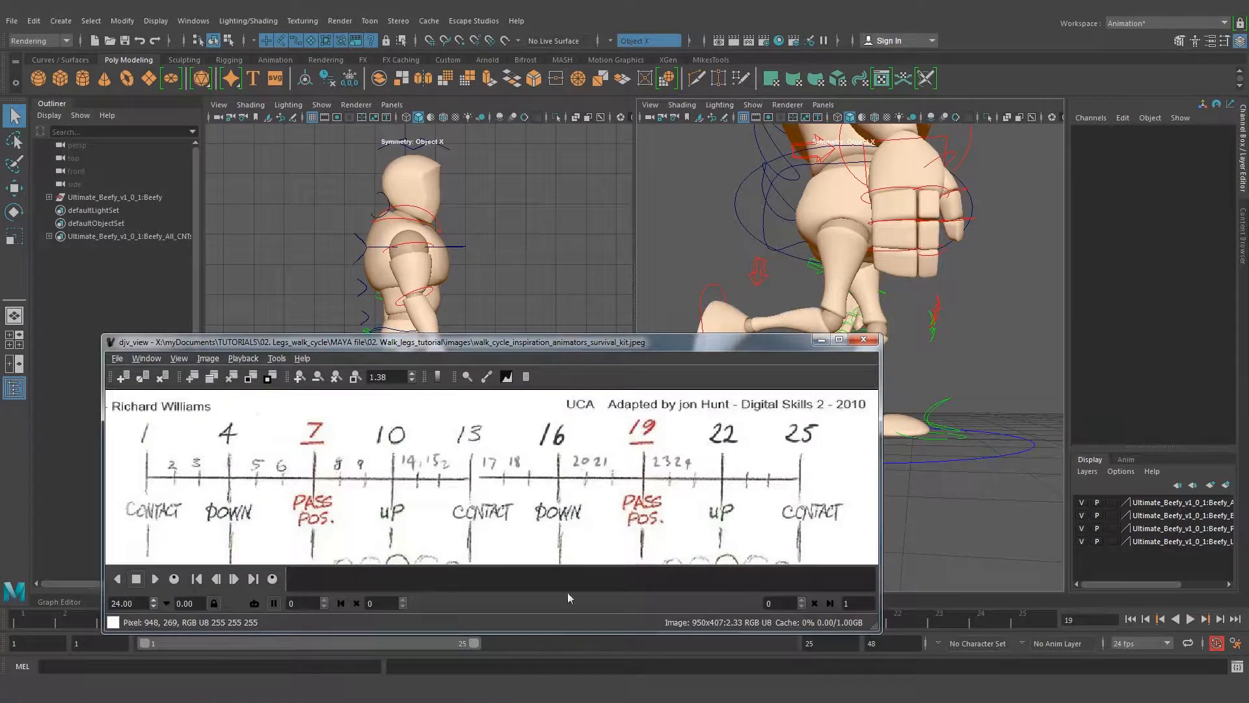
pyautogui.click(821, 339)
# Copy the right shoulder control's Rotate Y from frame 7 and enter it negated as -6.383 at frame 19
pyautogui.keyDown('alt'); pyautogui.moveTo(911, 514); pyautogui.dragTo(875, 231); pyautogui.keyUp('alt')
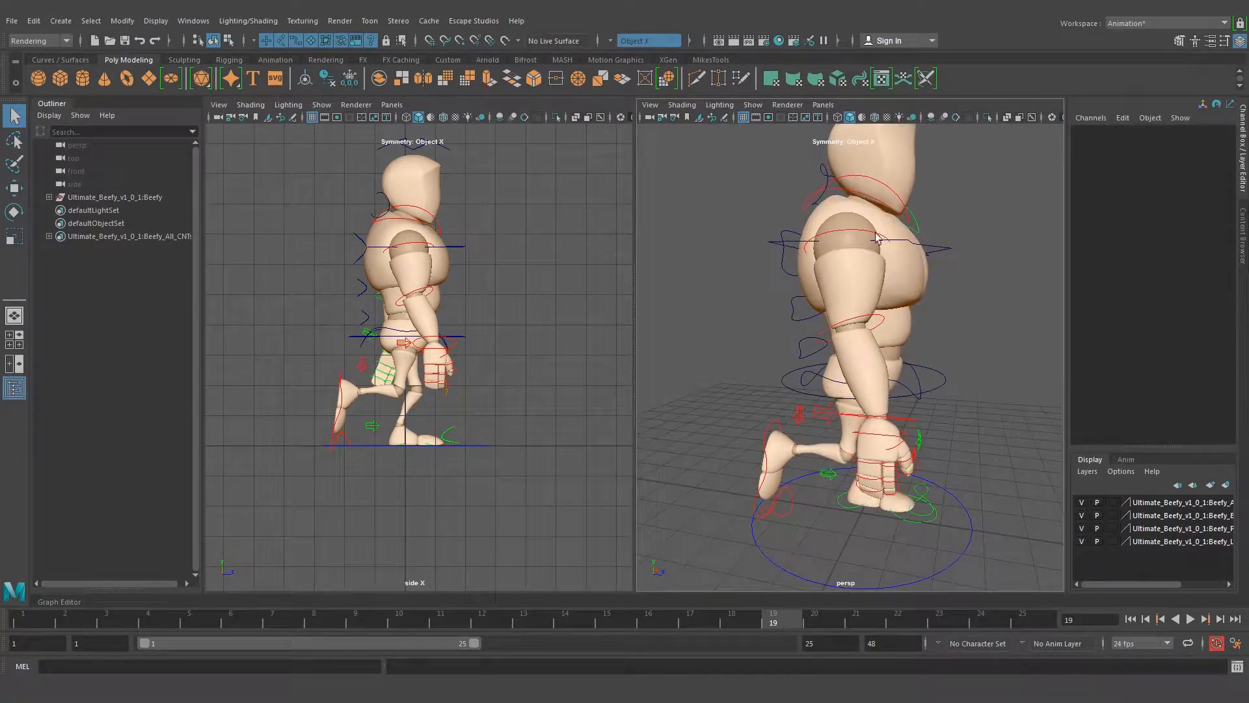
pyautogui.click(862, 230)
pyautogui.keyDown('alt'); pyautogui.moveTo(862, 231); pyautogui.dragTo(812, 289, button='right'); pyautogui.keyUp('alt')
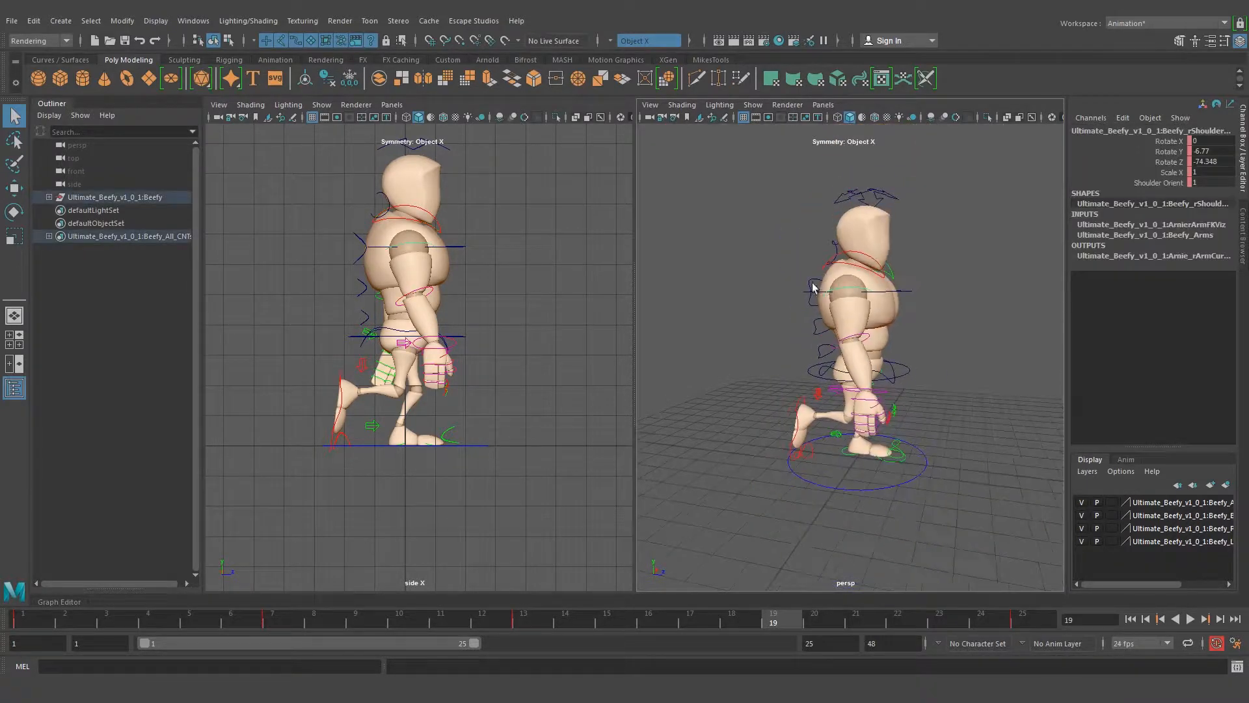
pyautogui.click(272, 618)
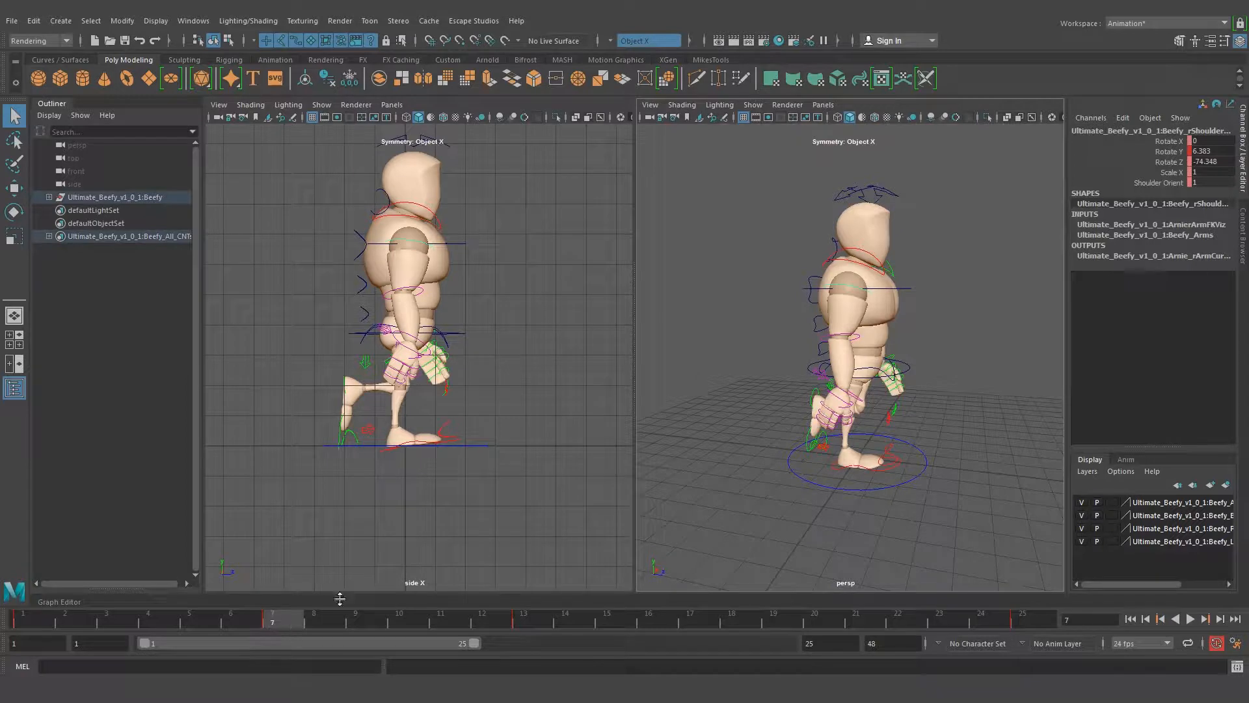
pyautogui.click(1218, 153)
pyautogui.click(779, 617)
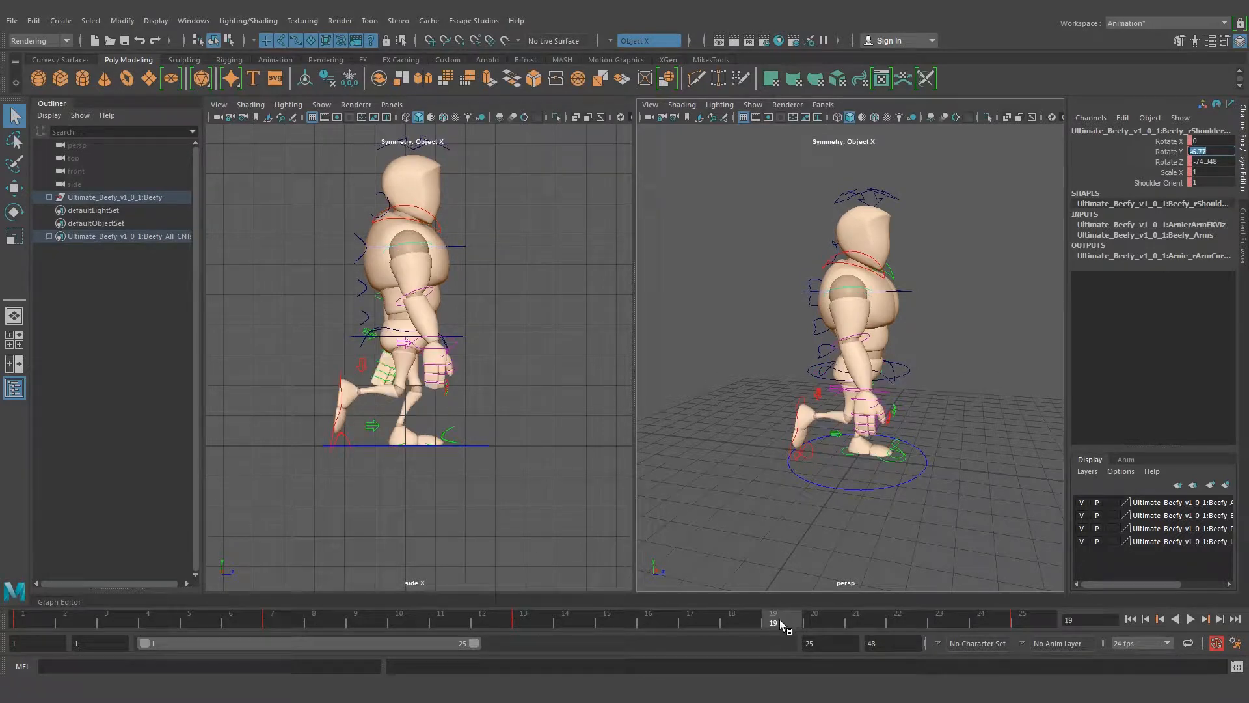
pyautogui.click(291, 622)
pyautogui.click(1226, 151)
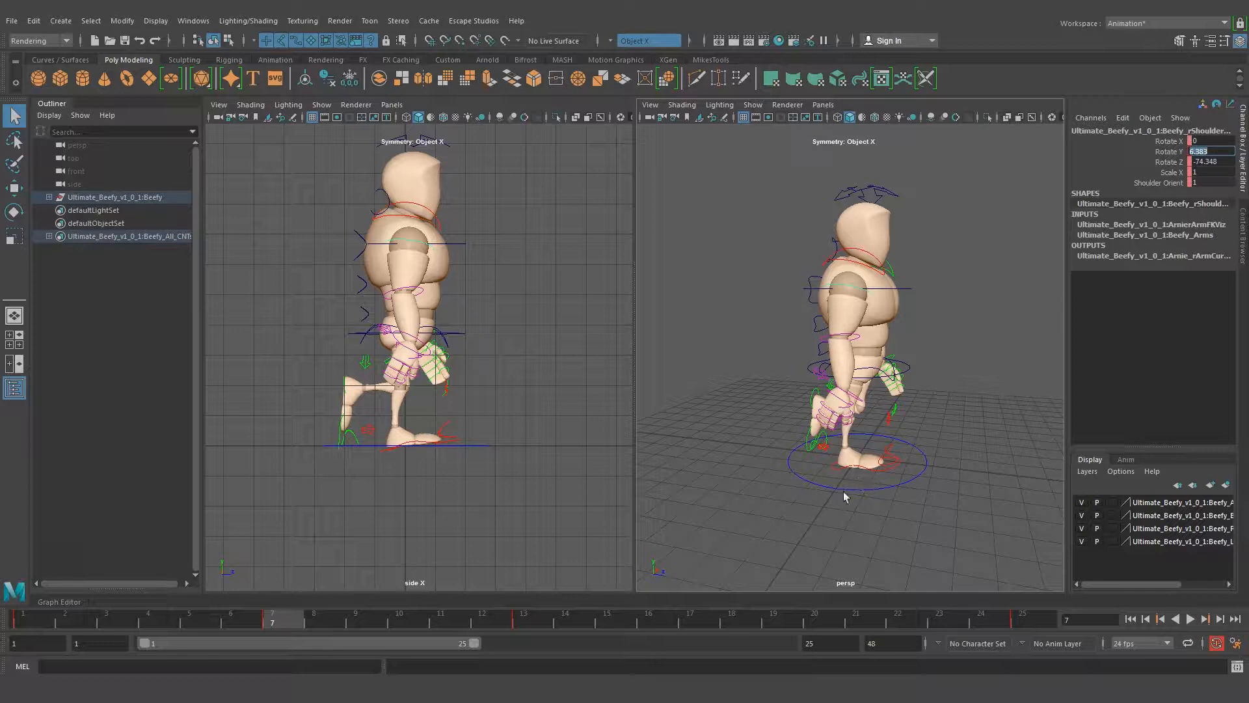
pyautogui.click(781, 623)
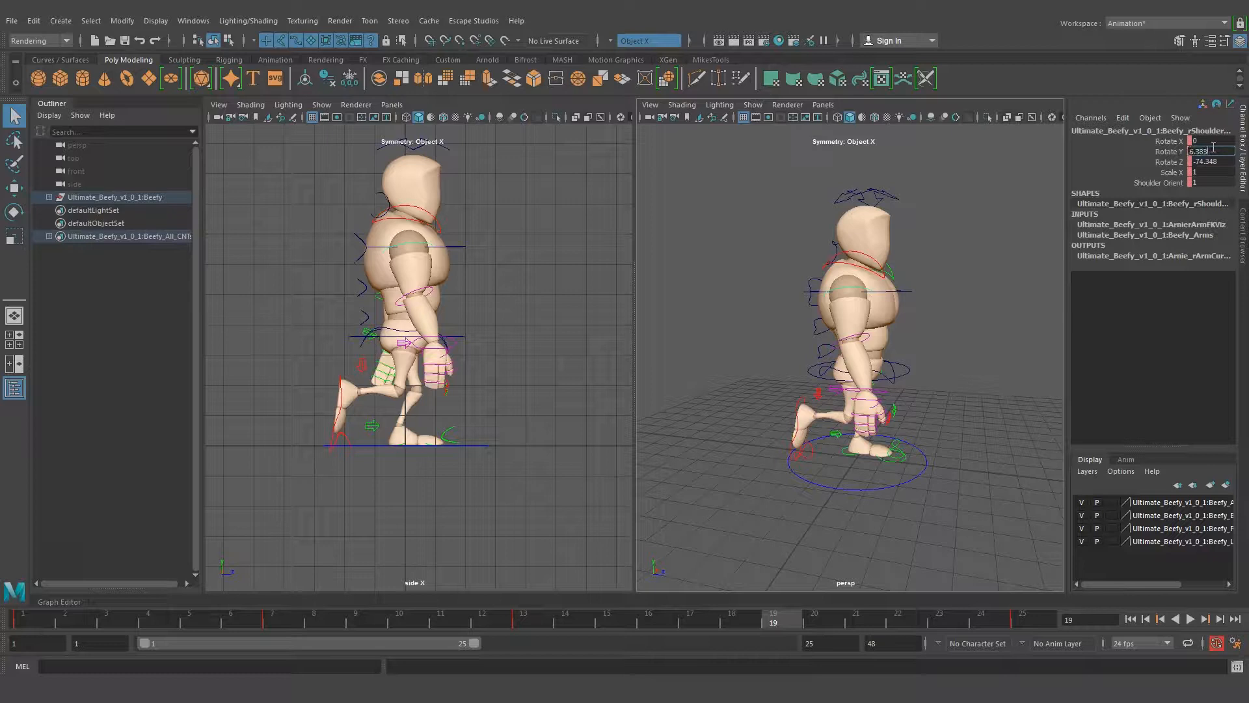
pyautogui.write('-')
pyautogui.press('Return')
pyautogui.keyDown('alt'); pyautogui.moveTo(994, 357); pyautogui.dragTo(886, 345); pyautogui.keyUp('alt')
pyautogui.click(927, 376)
# Copy the right wrist control's Rotate Y from frame 7 and enter it negated as -37.543 at frame 19
pyautogui.scroll(1, 924, 367)
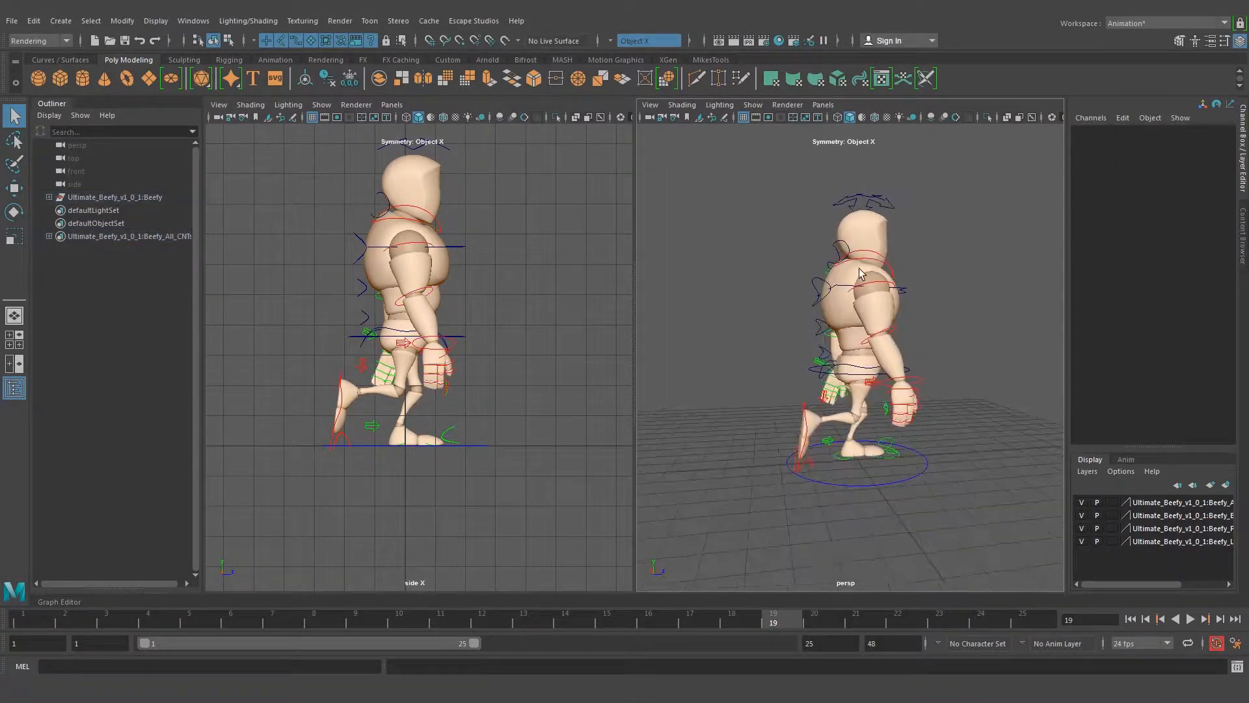
pyautogui.scroll(2, 918, 353)
pyautogui.scroll(3, 912, 346)
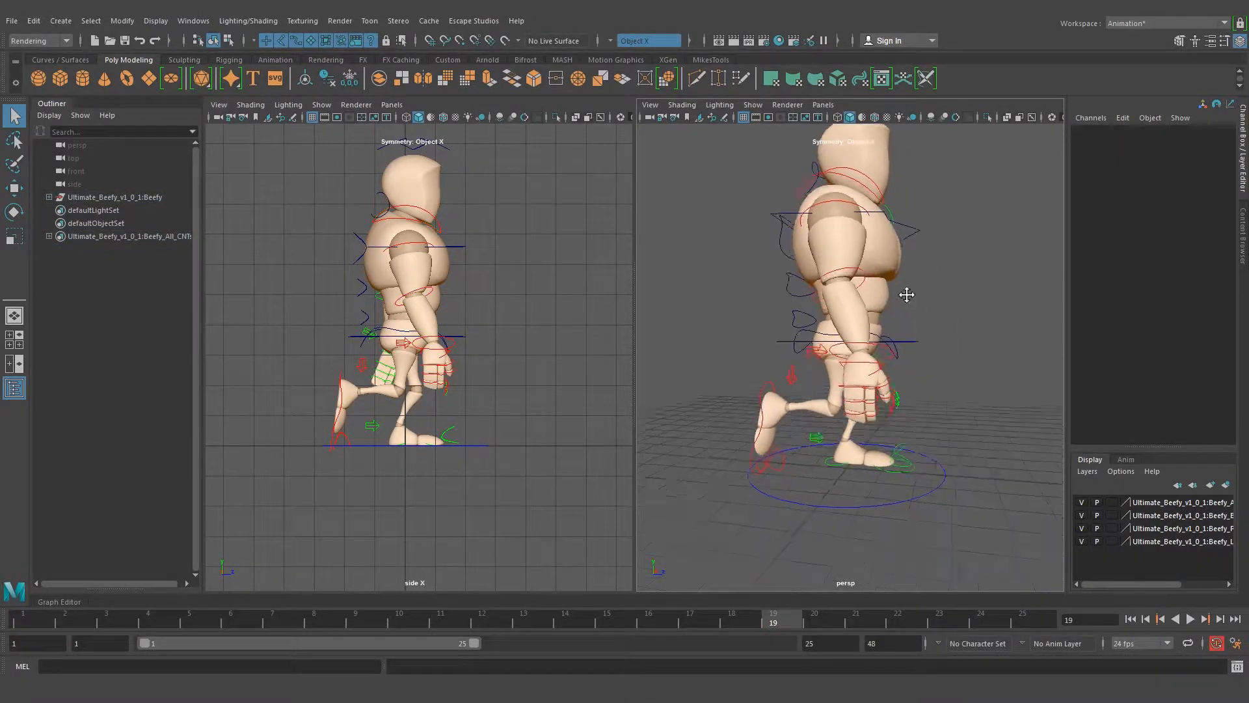
pyautogui.click(882, 399)
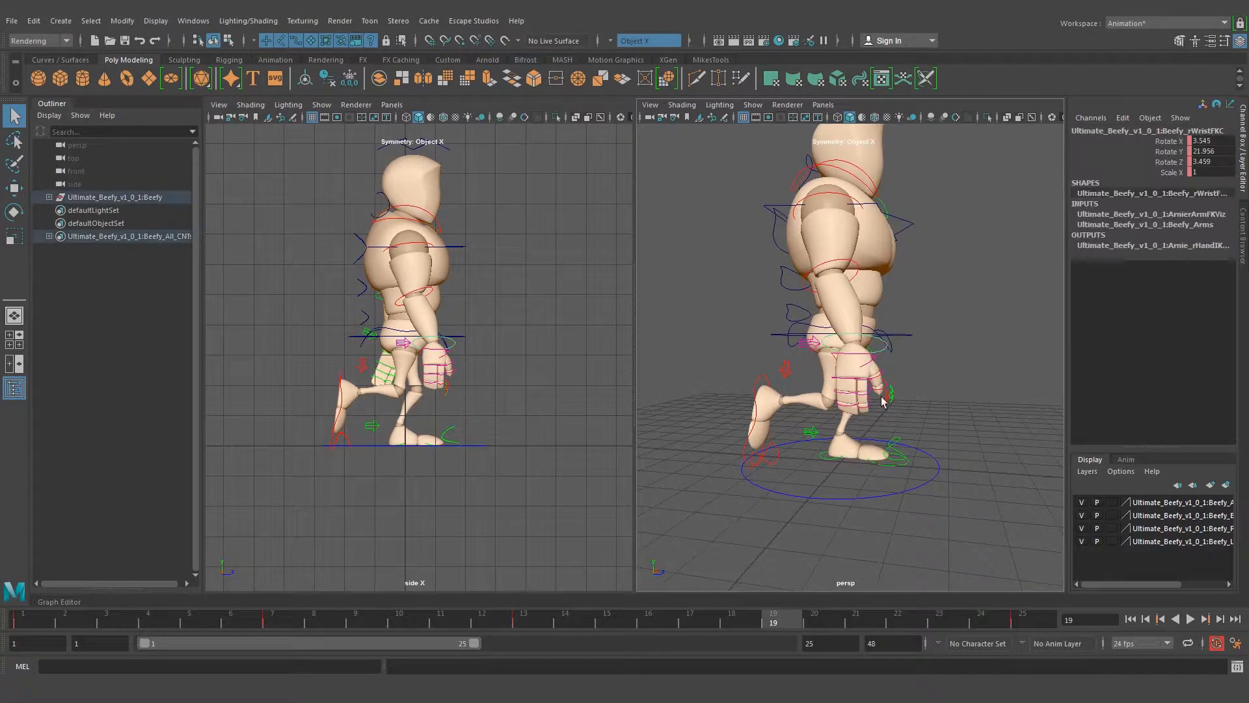
pyautogui.click(281, 627)
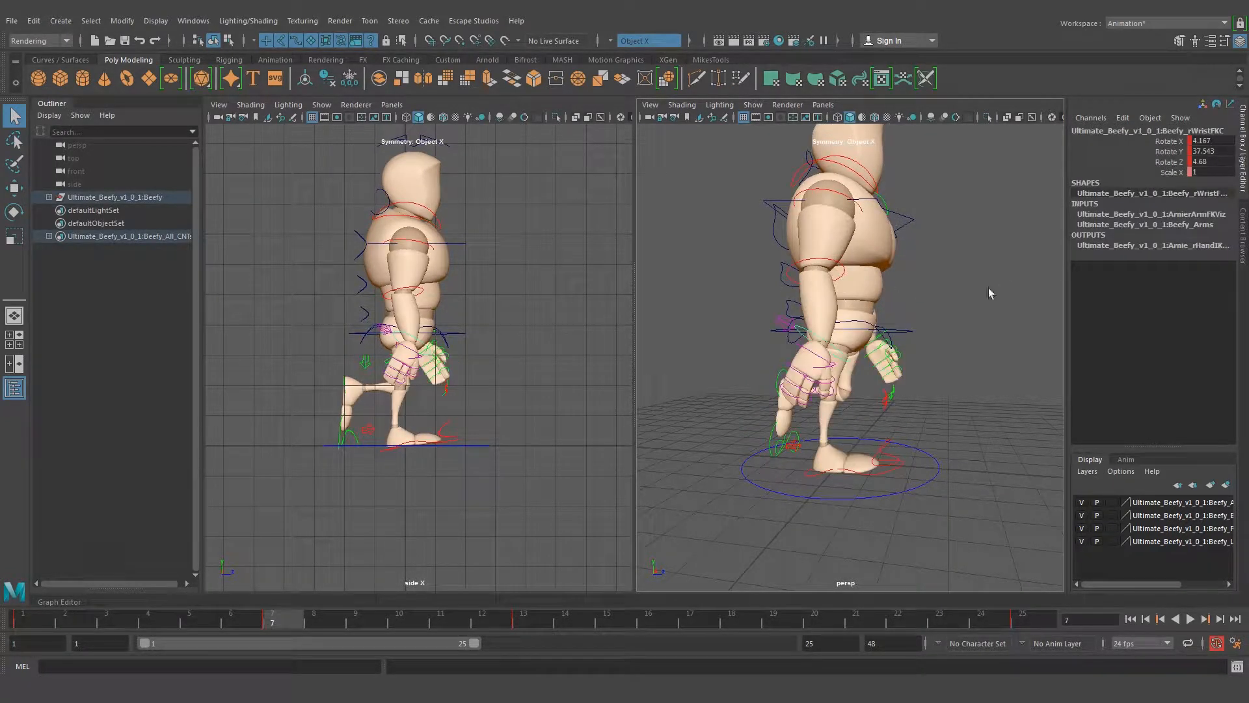
pyautogui.click(1225, 152)
pyautogui.hotkey('ctrl', 'c')
pyautogui.click(774, 615)
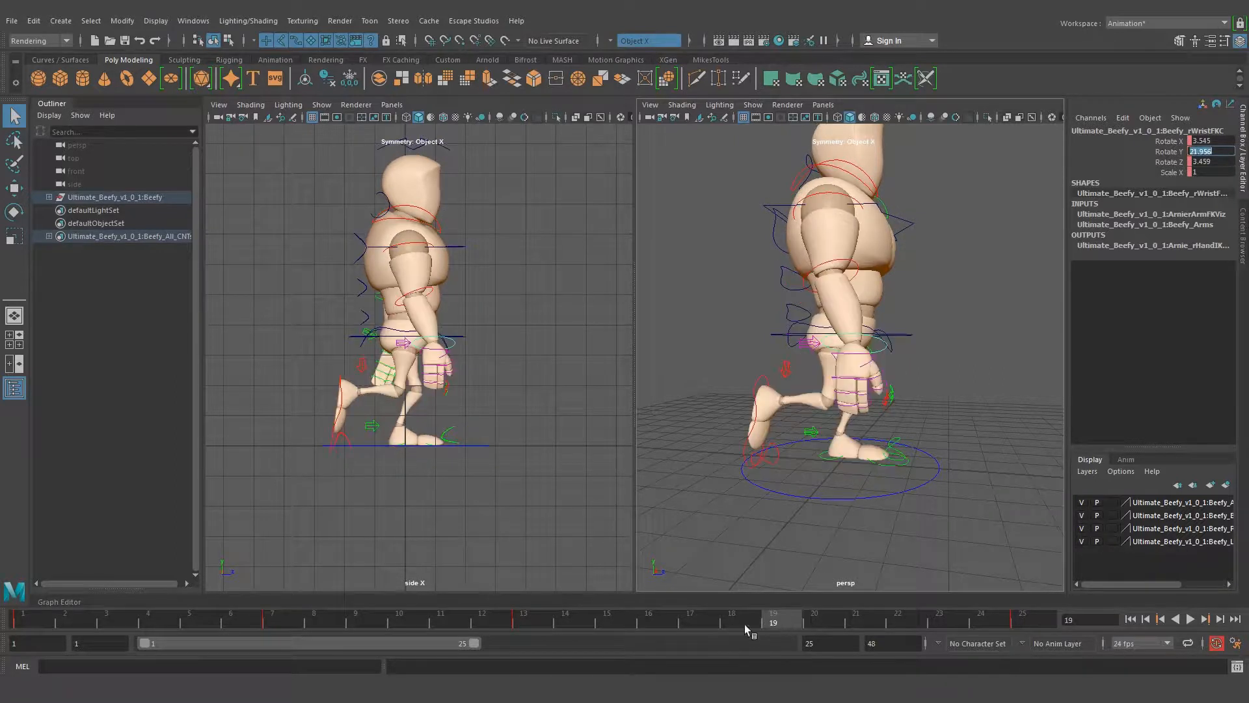
pyautogui.hotkey('ctrl', 'v')
pyautogui.write('-')
pyautogui.press('Return')
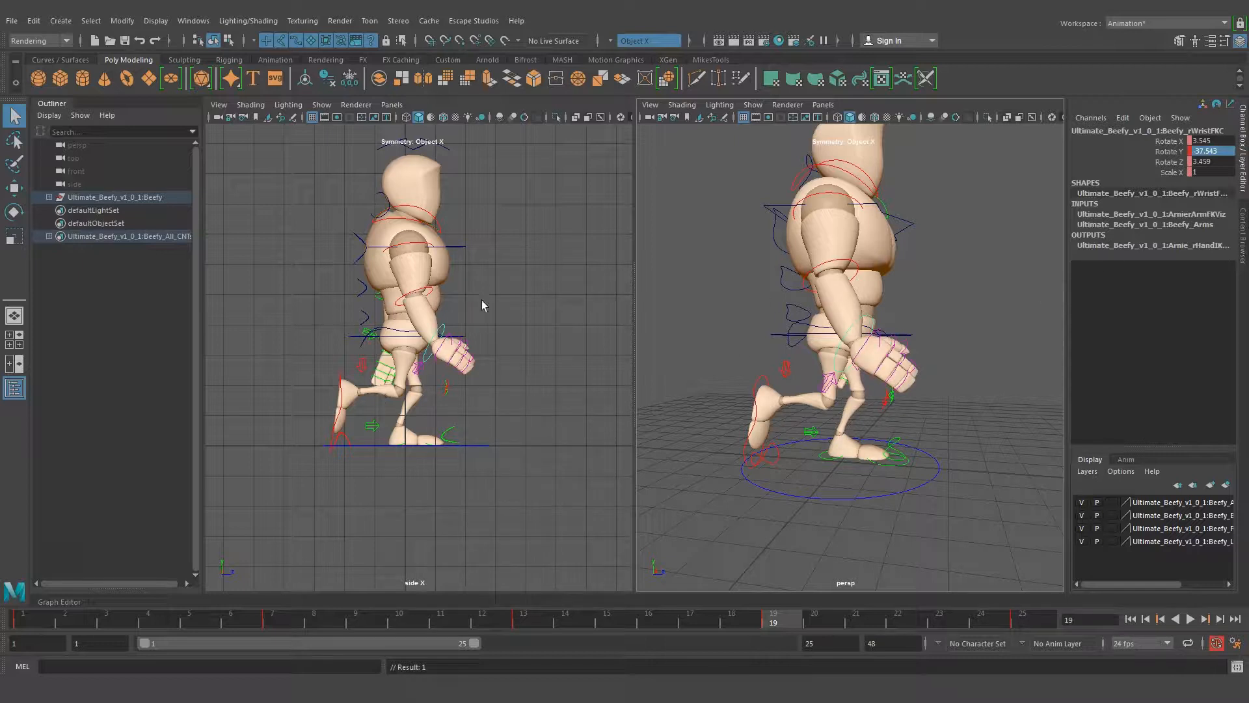
# Rotate the right wrist control back slightly at frame 19 to soften the forward bend of the hand
pyautogui.press('e')
pyautogui.moveTo(976, 345); pyautogui.dragTo(819, 289)
pyautogui.press('q')
pyautogui.click(990, 353)
# Copy the left shoulder control's Rotate Y from frame 7 and enter it negated as -4.427 at frame 19
pyautogui.click(794, 212)
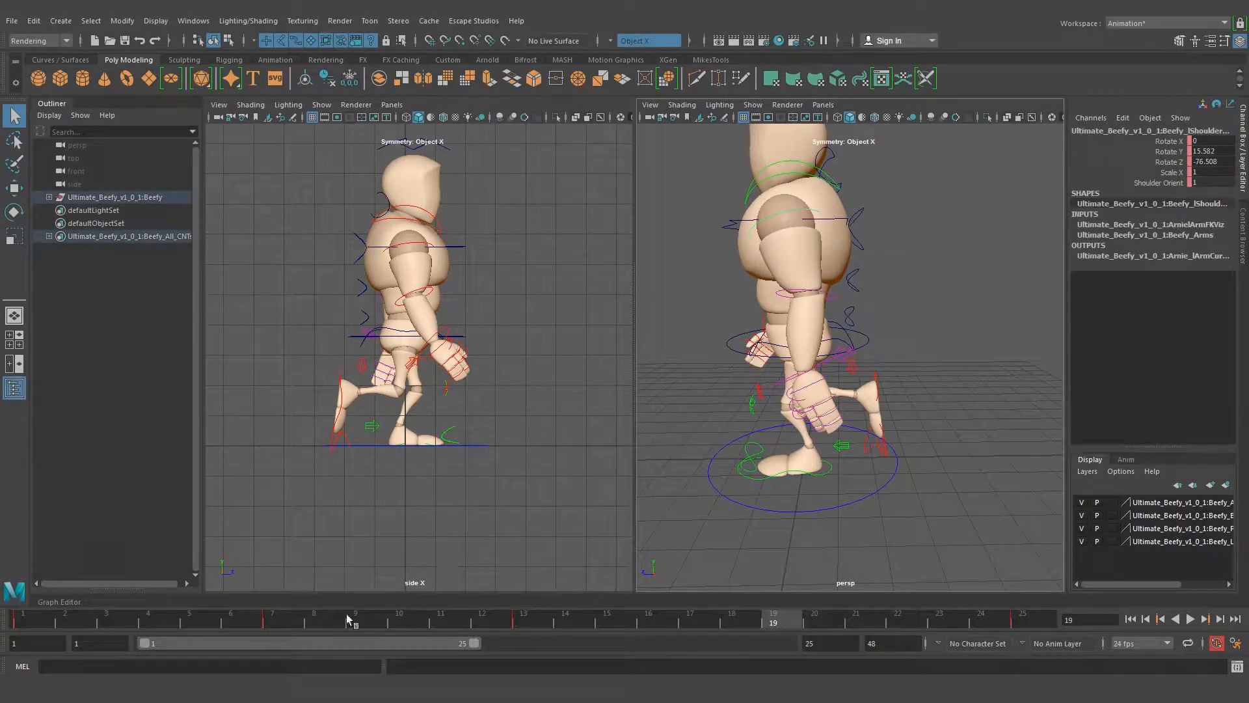
pyautogui.click(272, 623)
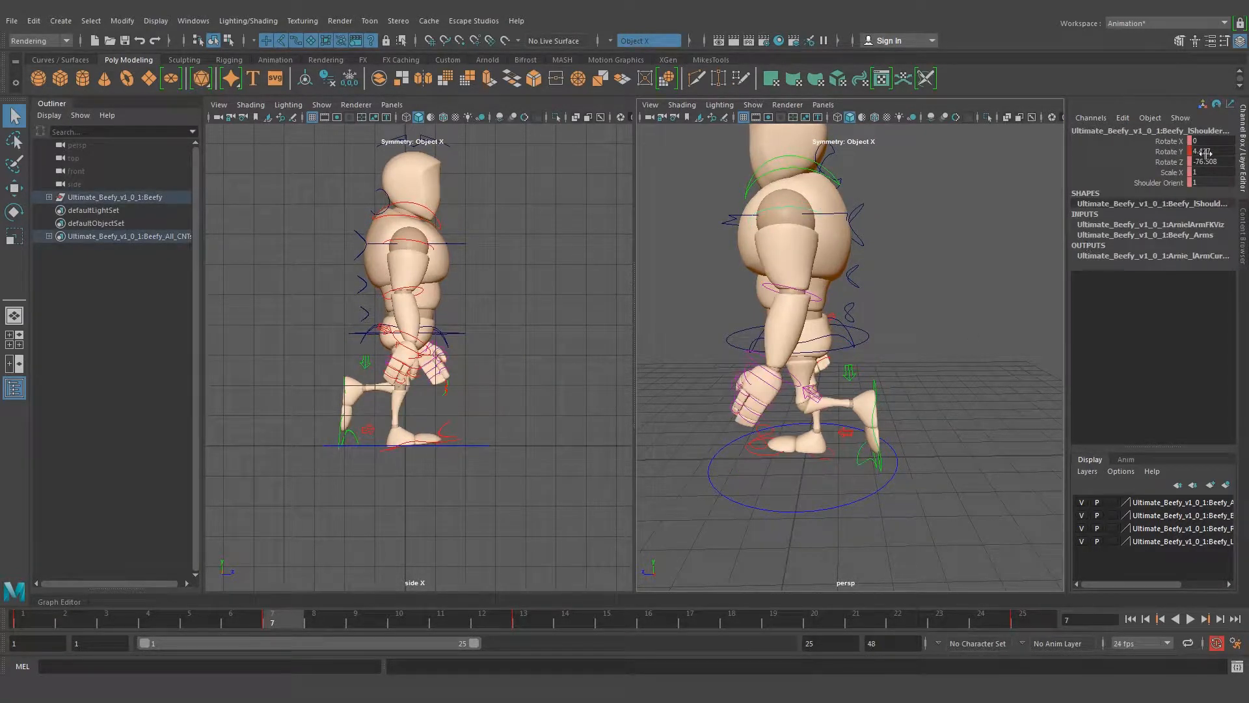
pyautogui.doubleClick(1220, 151)
pyautogui.click(775, 619)
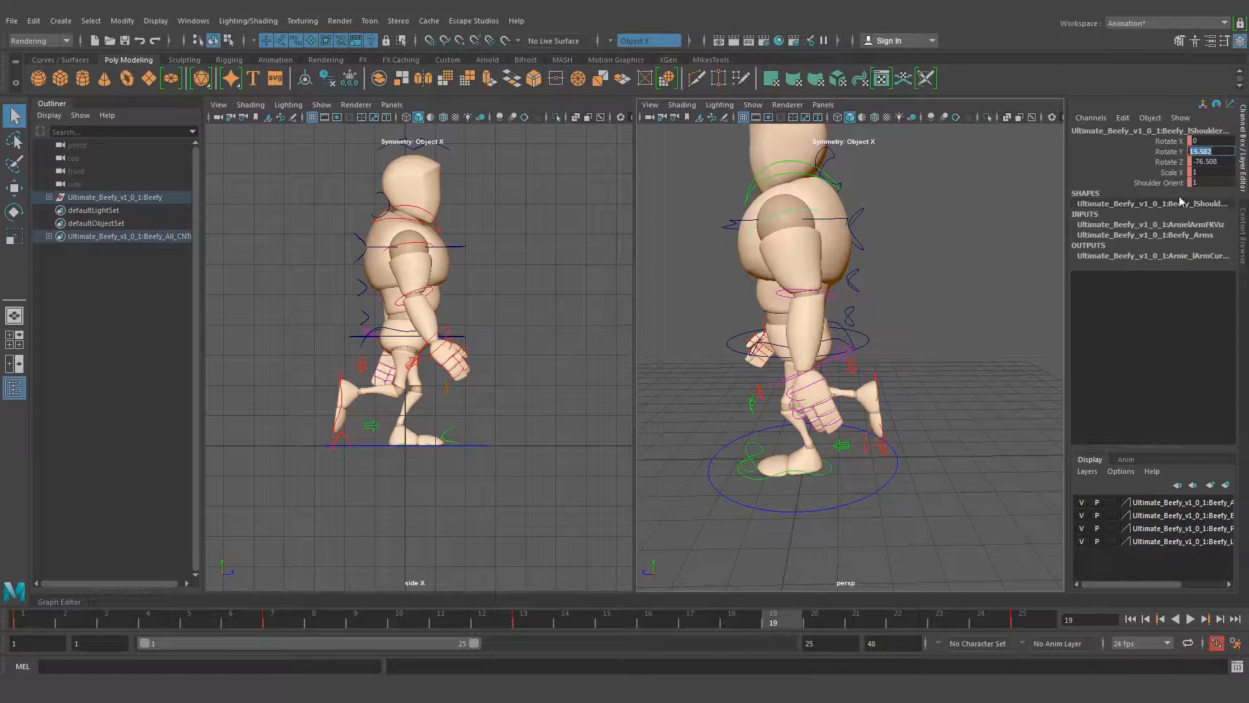
pyautogui.doubleClick(1221, 151)
pyautogui.doubleClick(1219, 150)
pyautogui.write('1.427')
pyautogui.press('Return')
# Compare the left arm with frame 7 and rotate the left shoulder control to Rotate Y 16.222 at frame 19
pyautogui.keyDown('alt'); pyautogui.moveTo(748, 364); pyautogui.dragTo(963, 369); pyautogui.keyUp('alt')
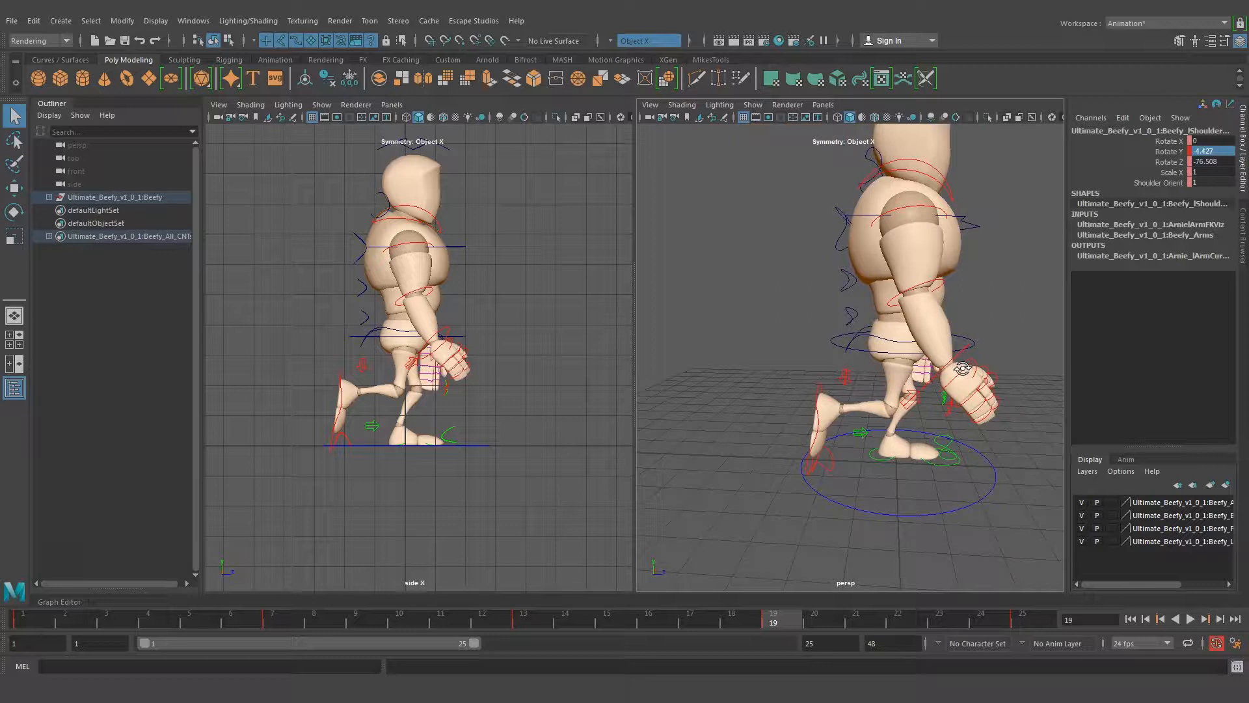
pyautogui.click(271, 619)
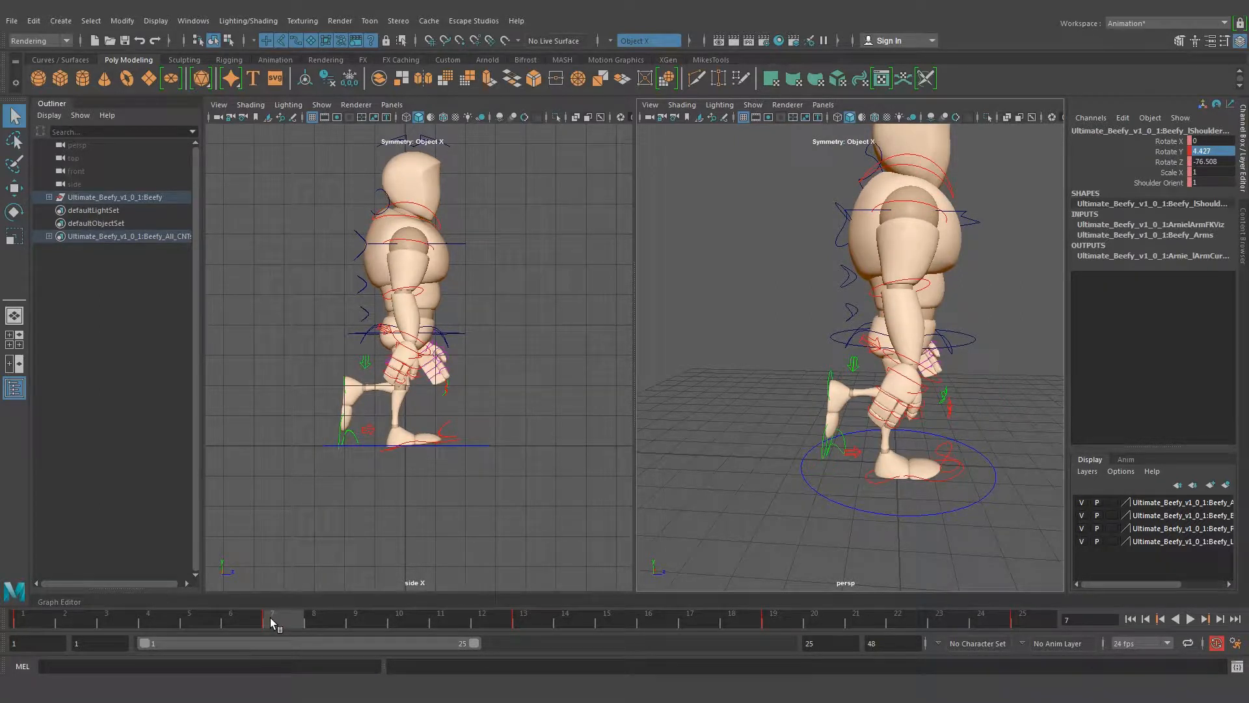
pyautogui.keyDown('alt'); pyautogui.moveTo(717, 536); pyautogui.dragTo(751, 536); pyautogui.keyUp('alt')
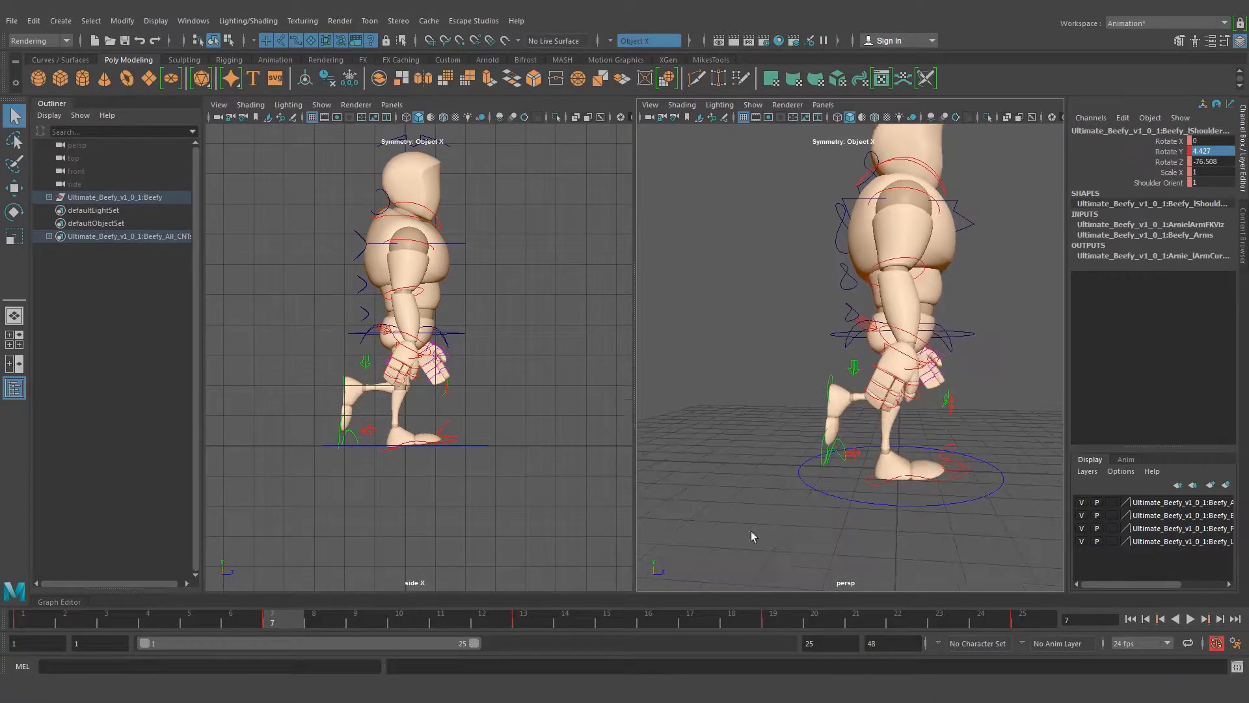
pyautogui.keyDown('alt'); pyautogui.moveTo(849, 465); pyautogui.dragTo(737, 467); pyautogui.keyUp('alt')
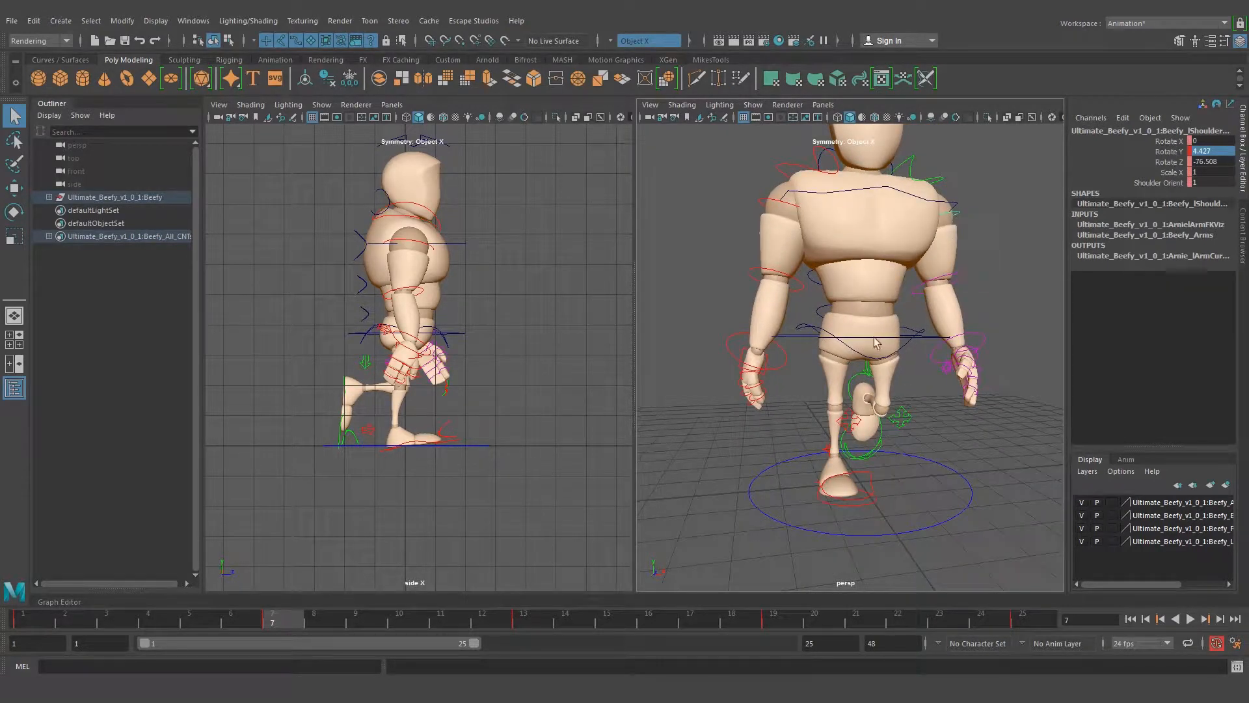
pyautogui.click(773, 618)
pyautogui.keyDown('alt'); pyautogui.moveTo(782, 209); pyautogui.dragTo(896, 304); pyautogui.keyUp('alt')
pyautogui.keyDown('alt'); pyautogui.moveTo(849, 223); pyautogui.dragTo(885, 306); pyautogui.keyUp('alt')
pyautogui.press('e')
pyautogui.moveTo(931, 342)
pyautogui.mouseDown()
pyautogui.moveTo(974, 343)
pyautogui.moveTo(941, 337)
pyautogui.mouseUp()
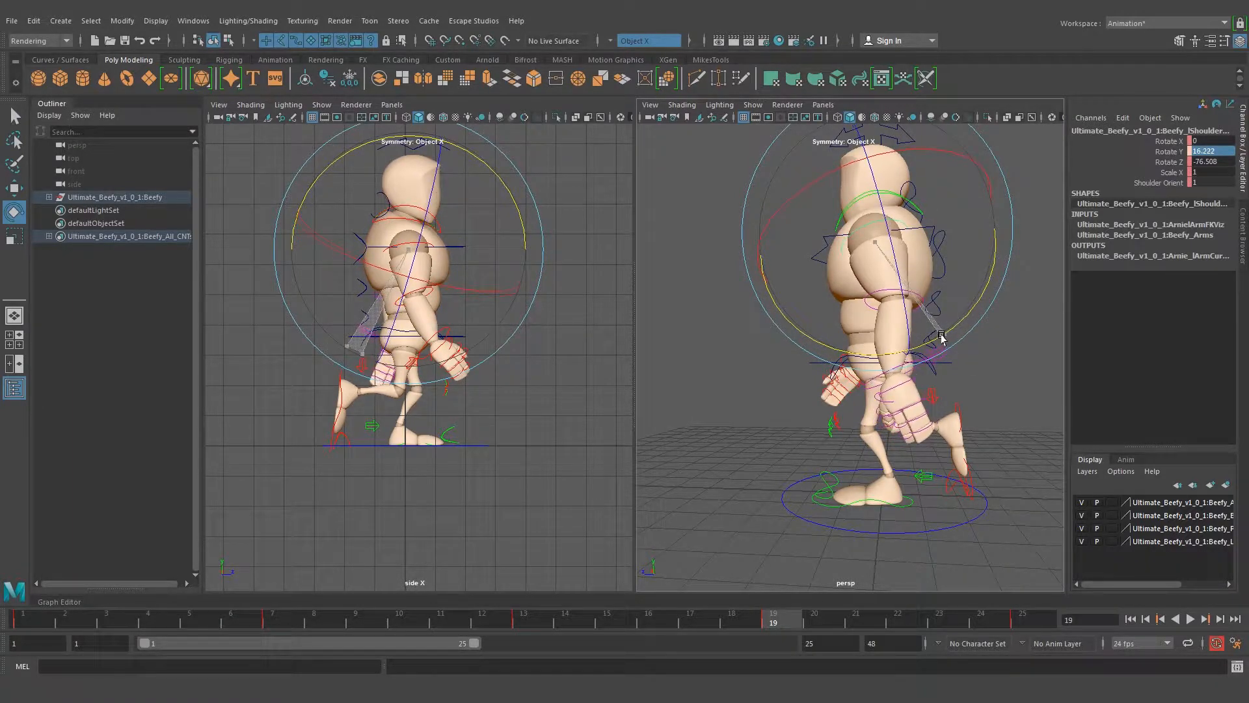
pyautogui.press('q')
# Rotate the left wrist control at frame 19 so the hand bends further backward
pyautogui.scroll(3, 889, 369)
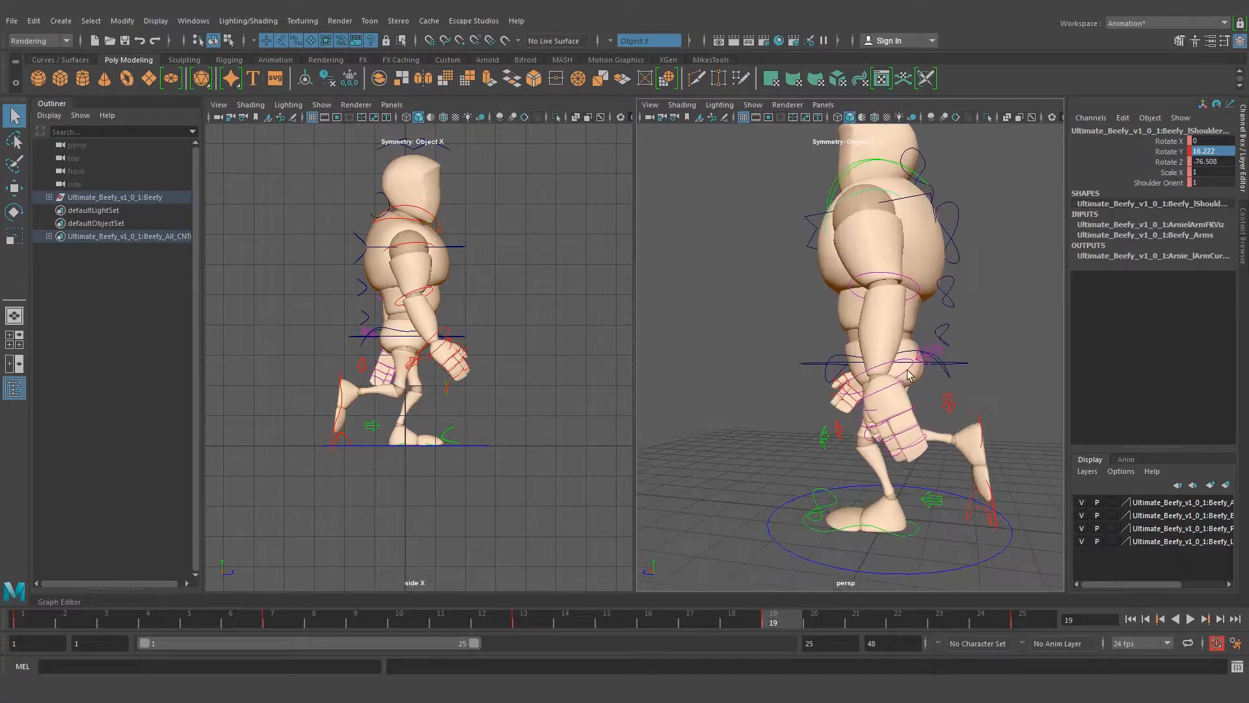
pyautogui.click(888, 369)
pyautogui.keyDown('alt'); pyautogui.moveTo(876, 411); pyautogui.dragTo(902, 447); pyautogui.keyUp('alt')
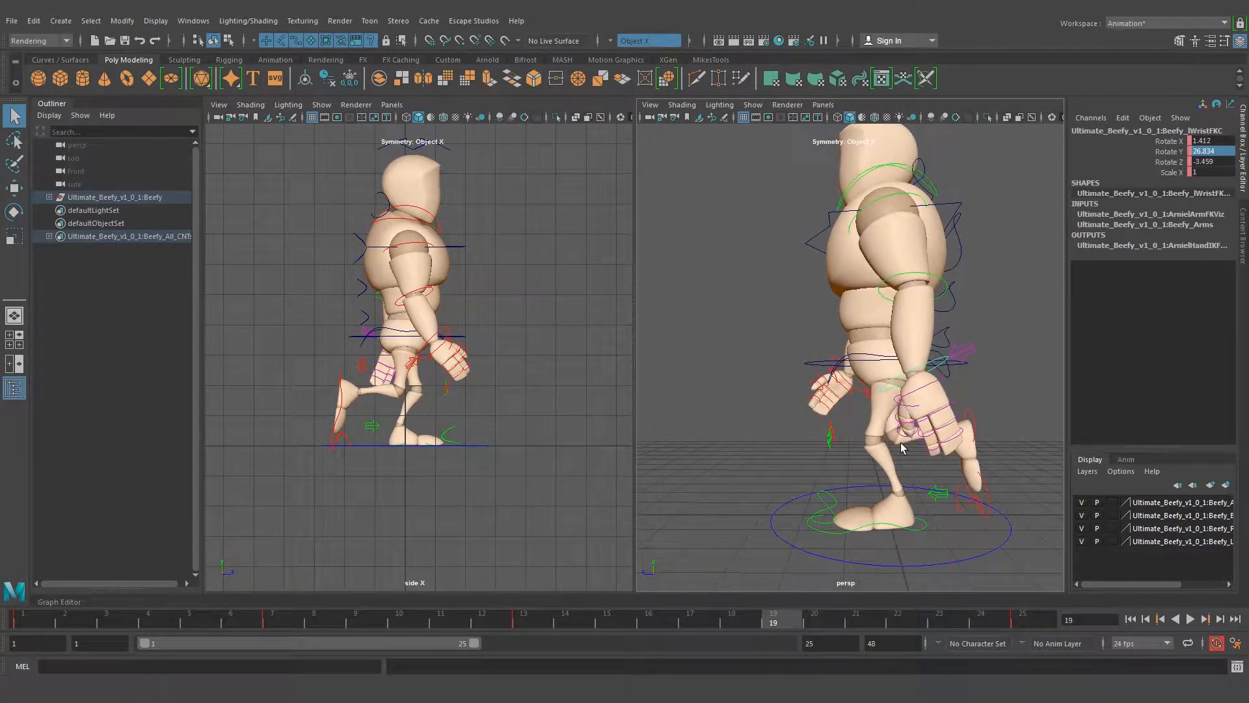
pyautogui.press('e')
pyautogui.moveTo(857, 486); pyautogui.dragTo(883, 489)
pyautogui.press('q')
# Compare the two passing poses by switching between frames 7 and 19 and viewing the character from several angles
pyautogui.click(1009, 283)
pyautogui.keyDown('alt'); pyautogui.moveTo(1008, 284); pyautogui.dragTo(783, 297, button='right'); pyautogui.keyUp('alt')
pyautogui.keyDown('alt'); pyautogui.moveTo(782, 297); pyautogui.dragTo(935, 306); pyautogui.keyUp('alt')
pyautogui.keyDown('alt'); pyautogui.moveTo(872, 522); pyautogui.dragTo(809, 477); pyautogui.keyUp('alt')
pyautogui.keyDown('alt'); pyautogui.moveTo(809, 477); pyautogui.dragTo(888, 391, button='right'); pyautogui.keyUp('alt')
pyautogui.keyDown('alt'); pyautogui.moveTo(882, 357); pyautogui.dragTo(860, 368, button='middle'); pyautogui.keyUp('alt')
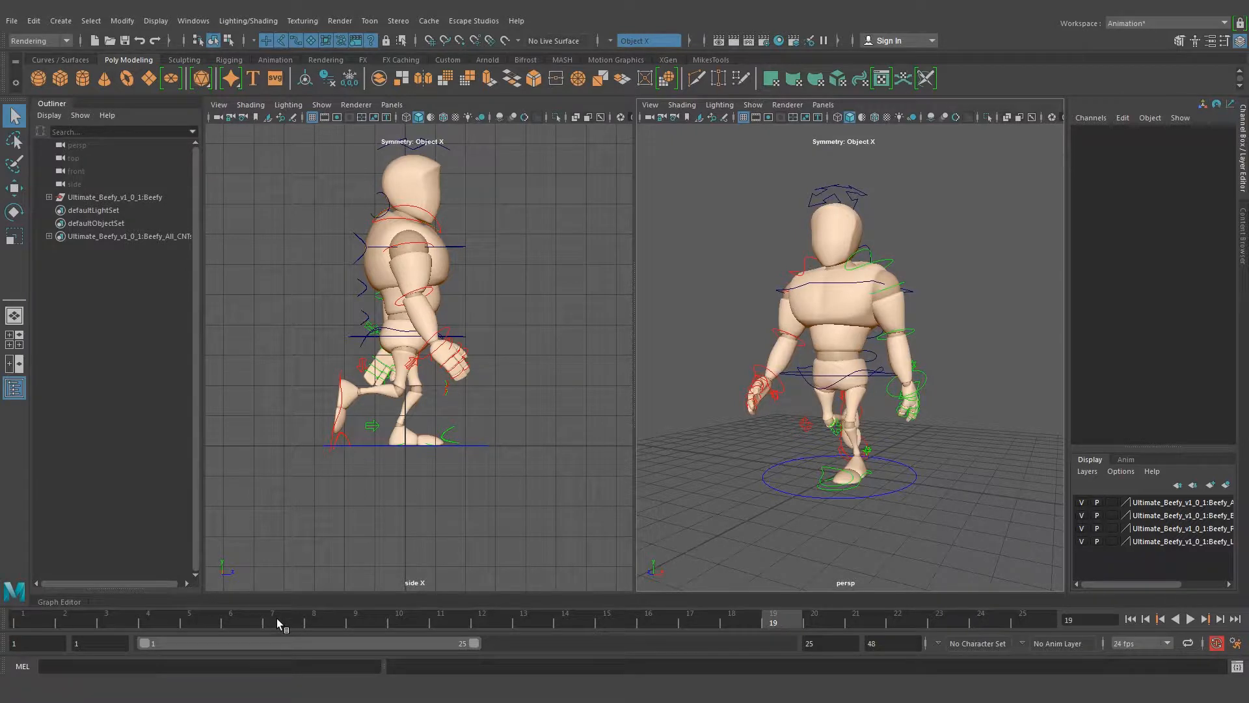
pyautogui.click(277, 619)
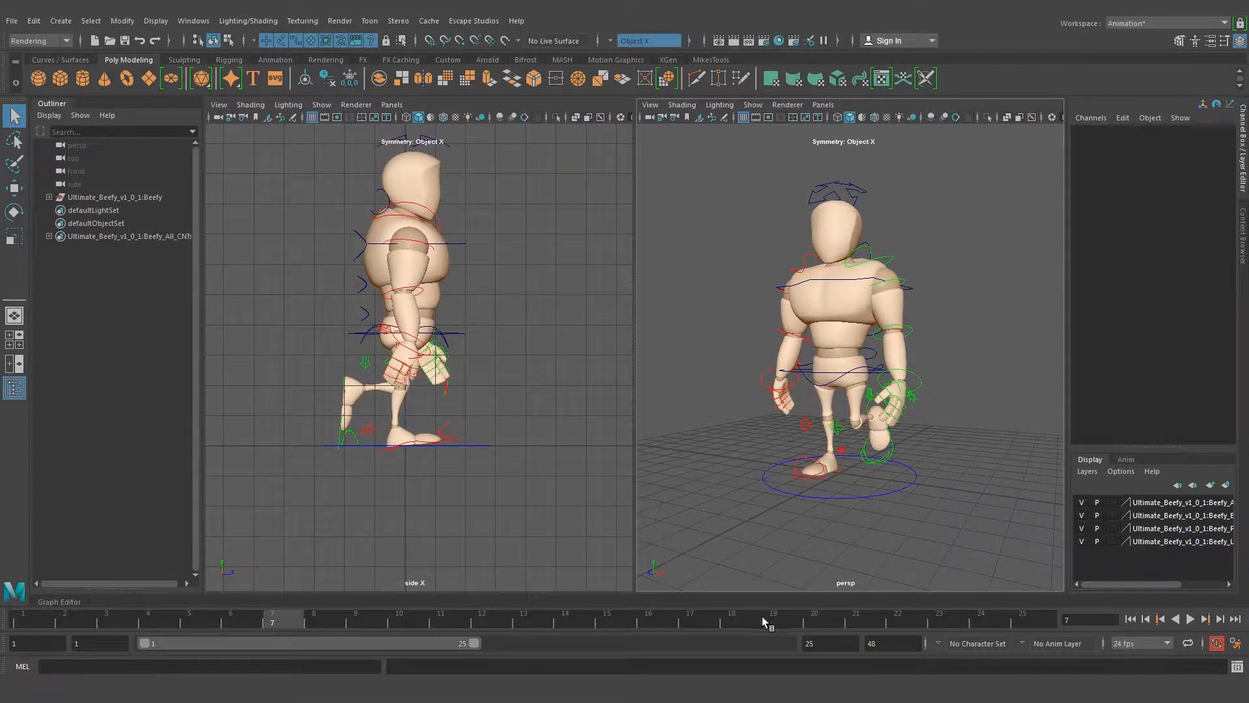
pyautogui.click(763, 616)
pyautogui.click(288, 622)
pyautogui.click(781, 626)
pyautogui.click(274, 623)
pyautogui.click(771, 622)
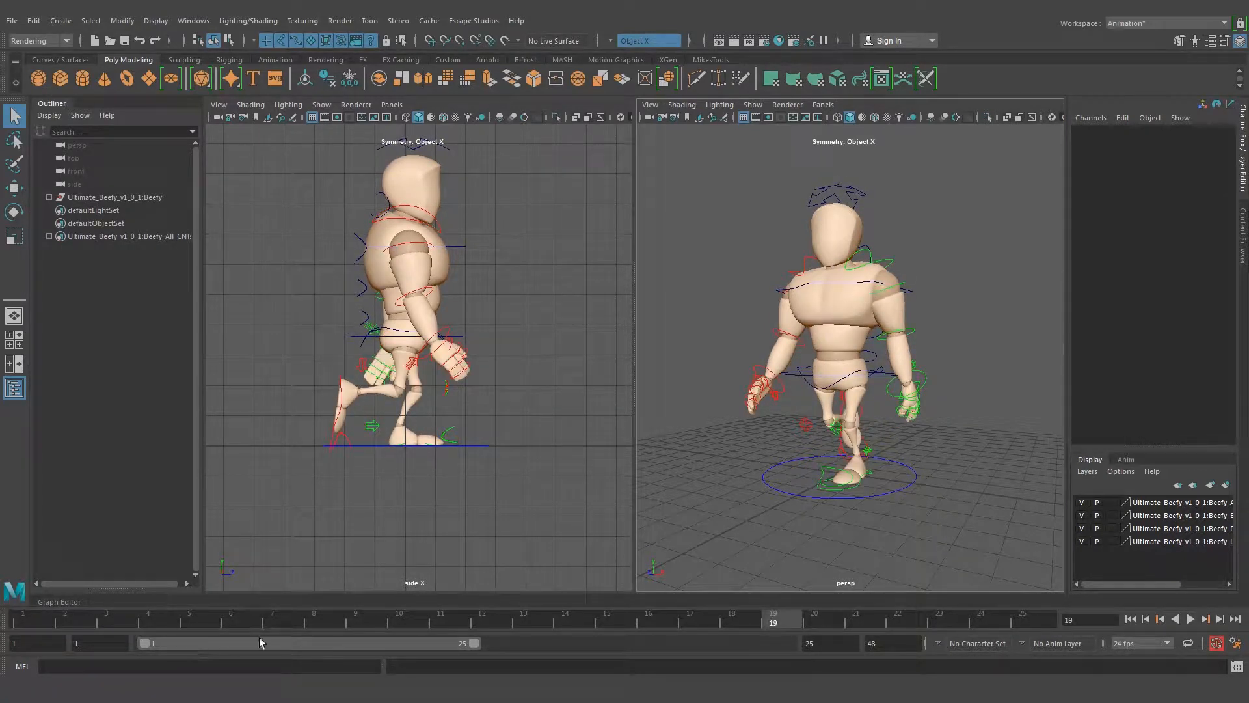
pyautogui.click(273, 621)
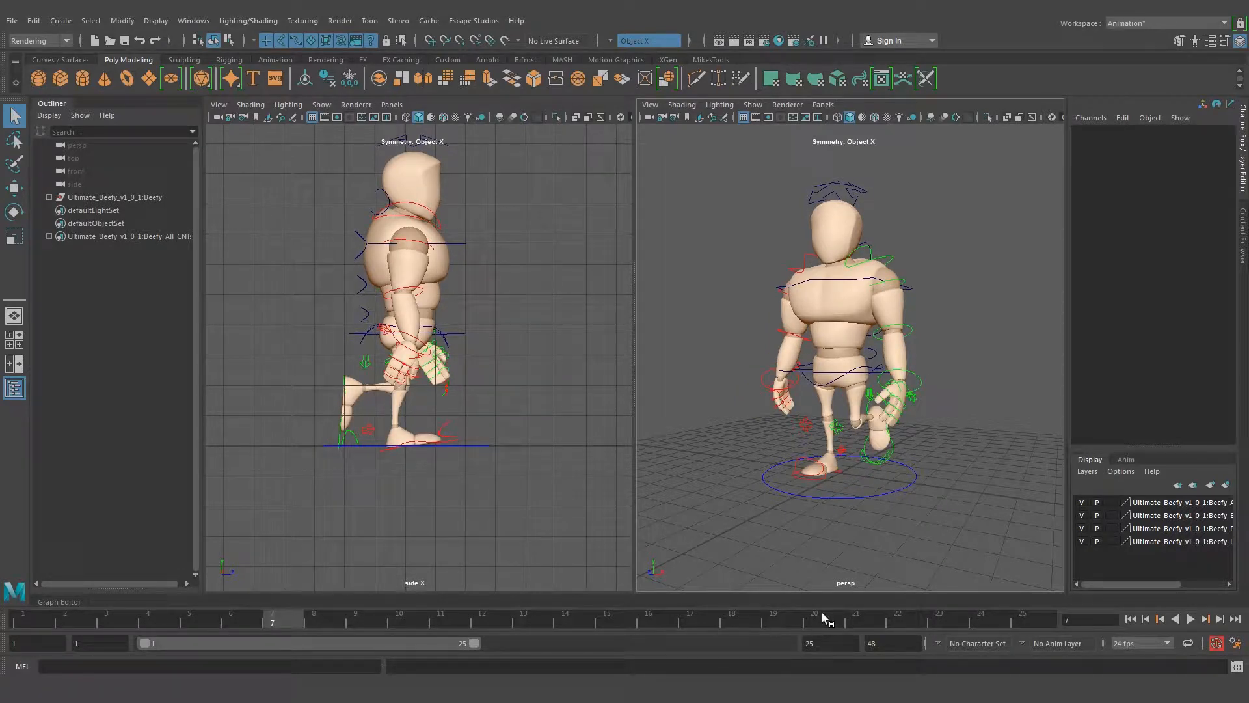
pyautogui.click(778, 622)
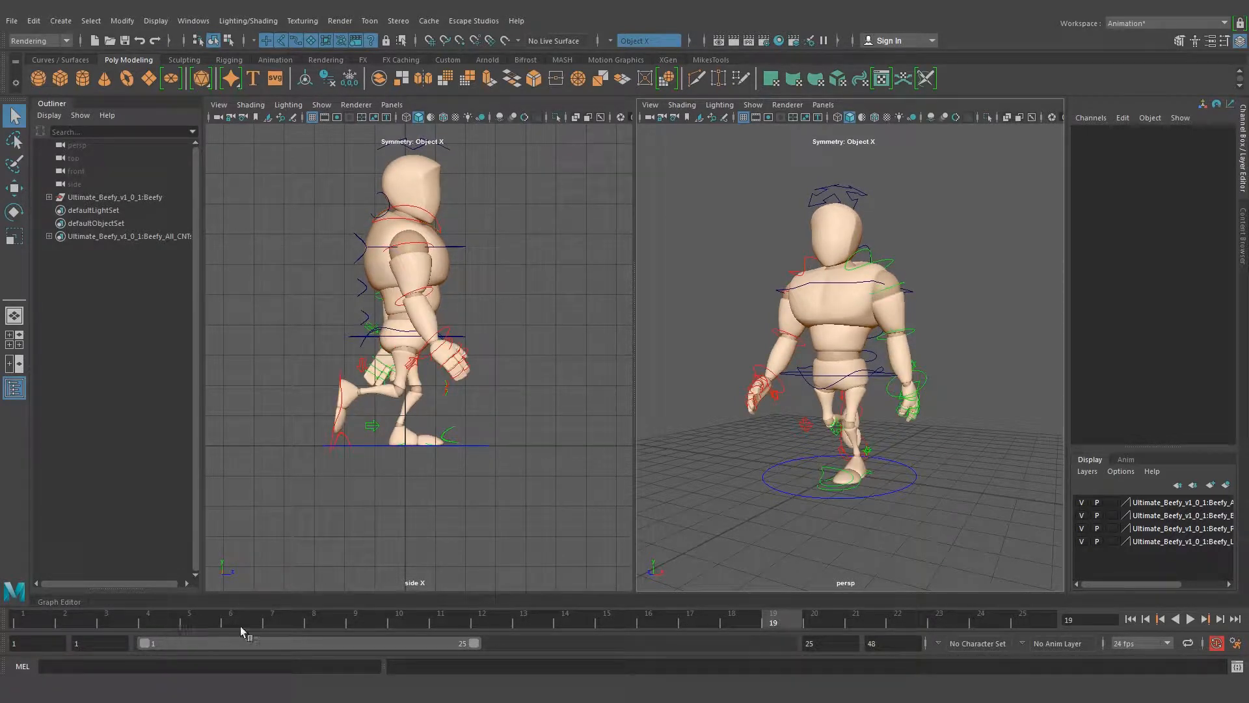
pyautogui.click(280, 622)
pyautogui.keyDown('alt'); pyautogui.moveTo(729, 382); pyautogui.dragTo(873, 386); pyautogui.keyUp('alt')
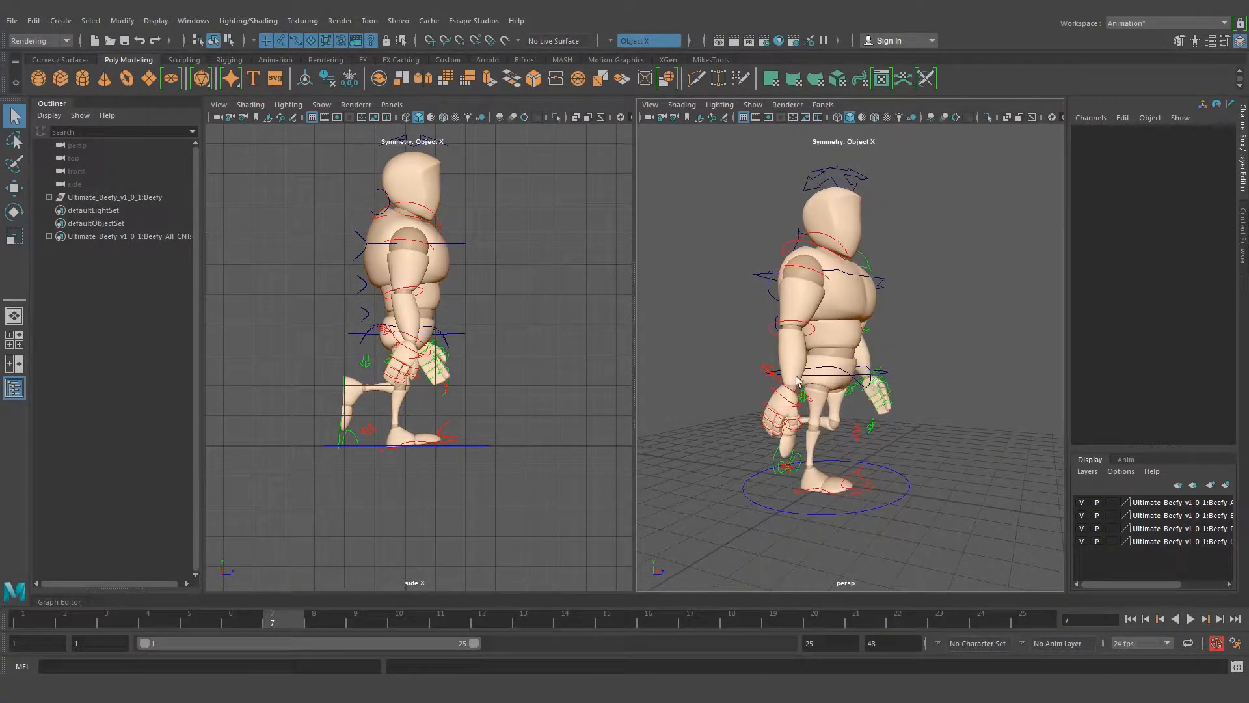
pyautogui.keyDown('alt'); pyautogui.moveTo(771, 375); pyautogui.dragTo(808, 366, button='right'); pyautogui.keyUp('alt')
pyautogui.keyDown('alt'); pyautogui.moveTo(824, 336); pyautogui.dragTo(827, 348, button='middle'); pyautogui.keyUp('alt')
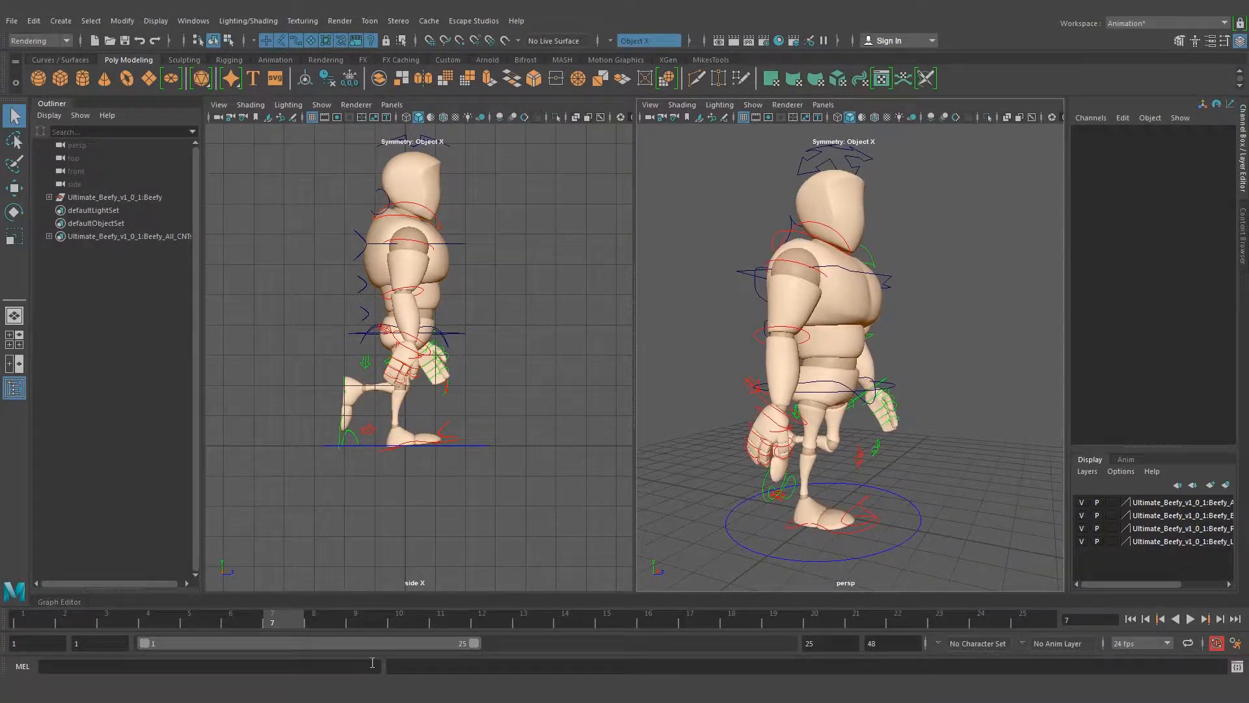
# Check the down position between the contact and passing poses in the walk cycle reference image
pyautogui.moveTo(365, 697)
pyautogui.click(290, 615)
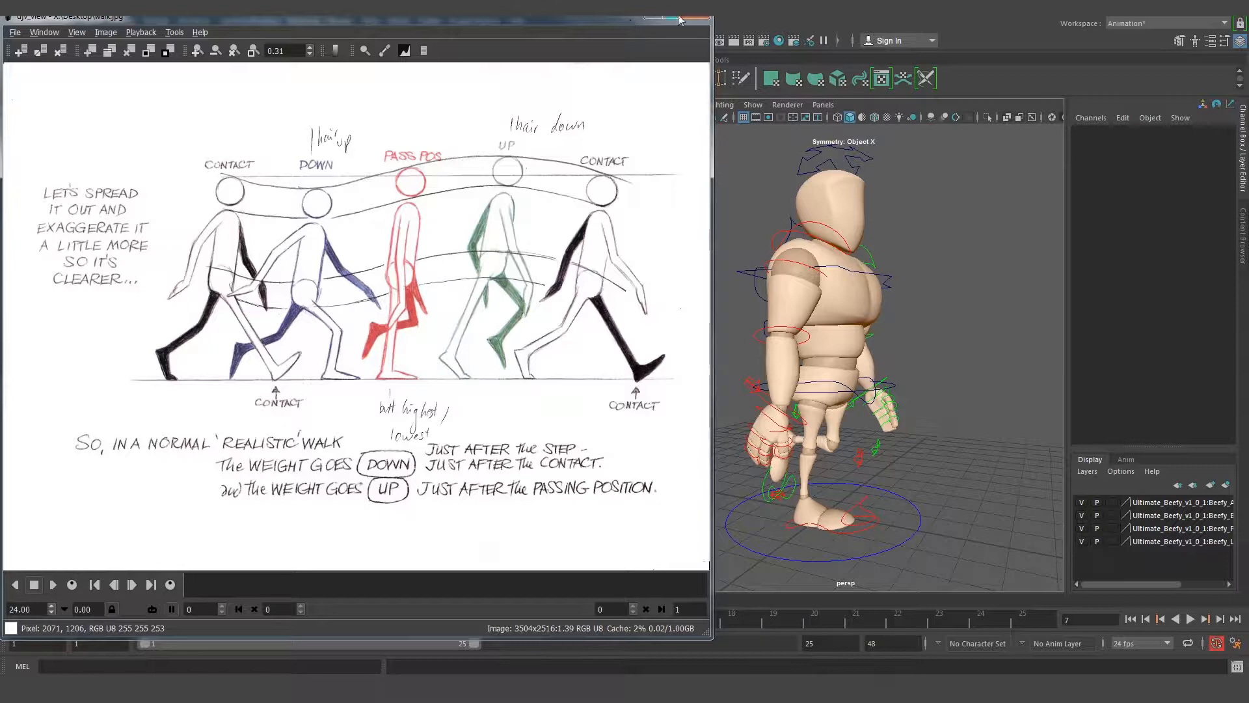
pyautogui.click(654, 19)
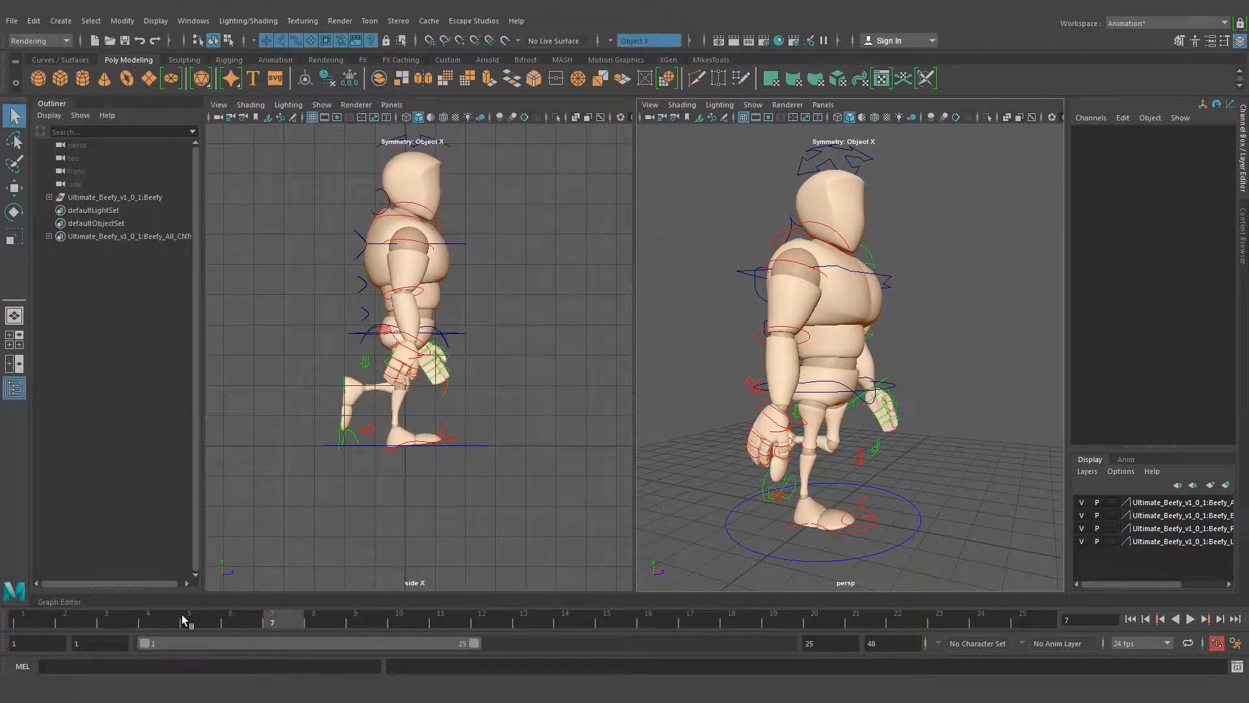
# Set the right foot control's Heel Ball to 0 at frame 4 so the front foot lies flat
pyautogui.click(146, 624)
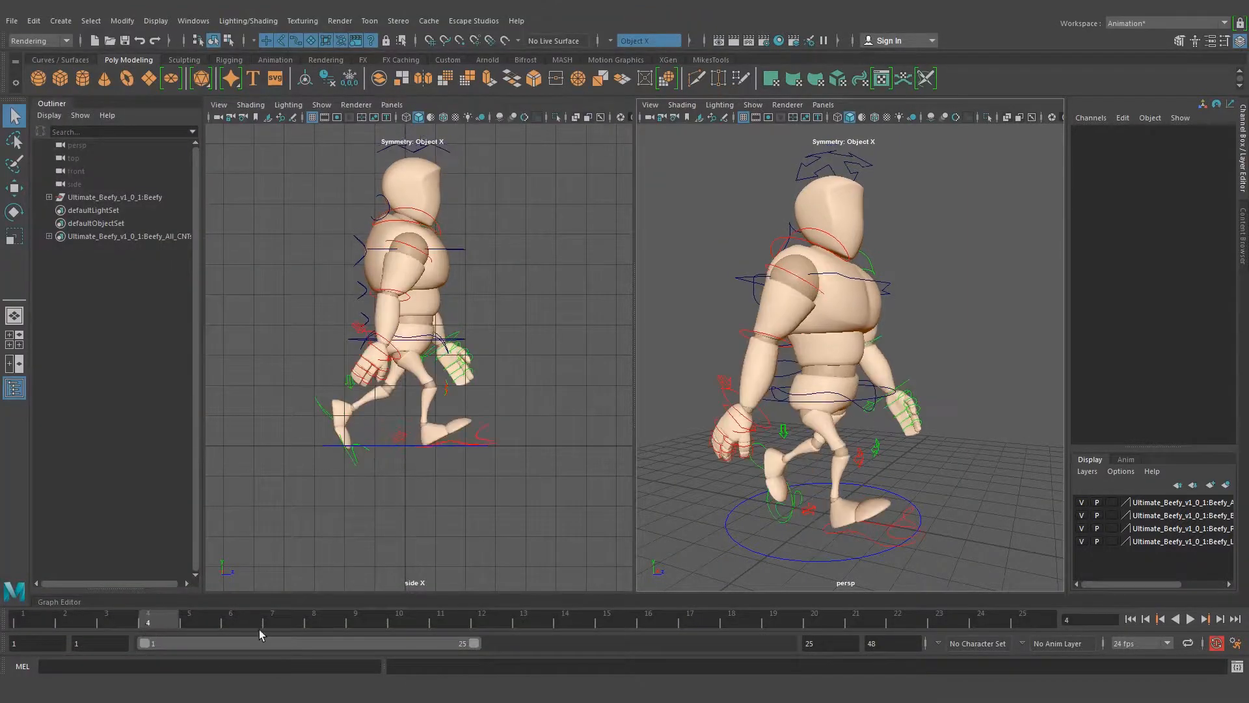
pyautogui.keyDown('alt'); pyautogui.moveTo(697, 459); pyautogui.dragTo(830, 463); pyautogui.keyUp('alt')
pyautogui.scroll(3, 810, 439)
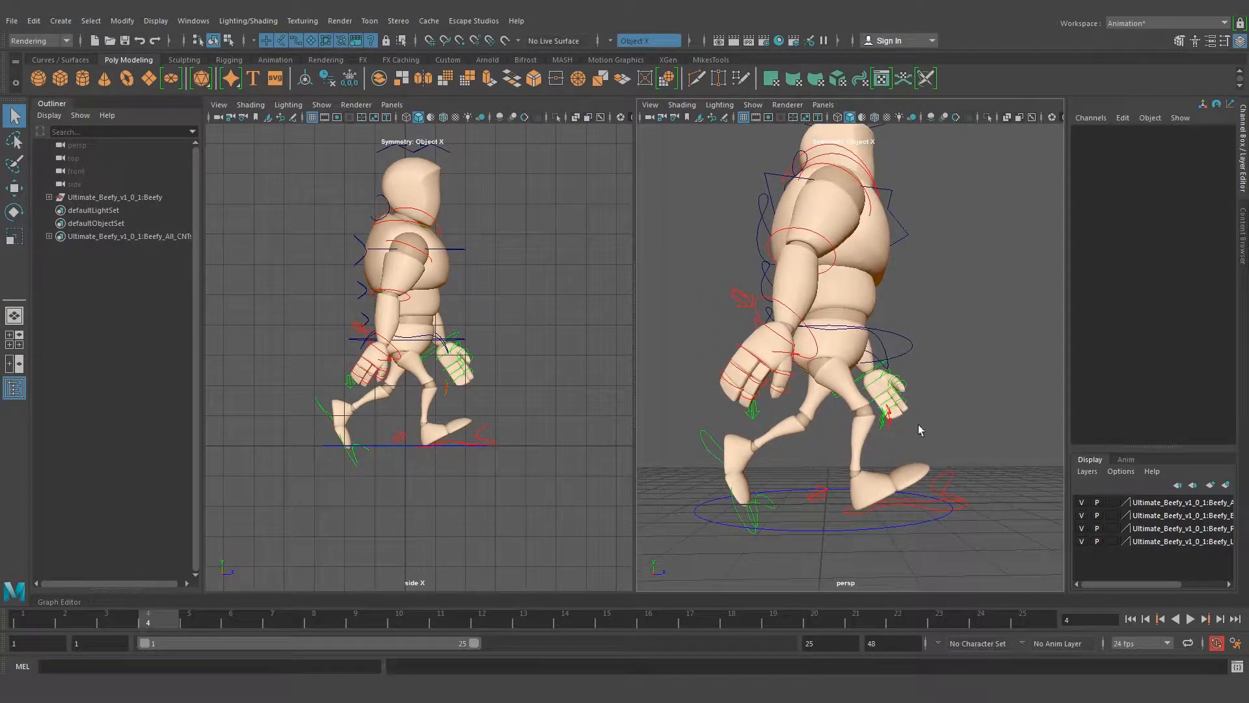
pyautogui.keyDown('alt'); pyautogui.moveTo(931, 434); pyautogui.dragTo(897, 378, button='middle'); pyautogui.keyUp('alt')
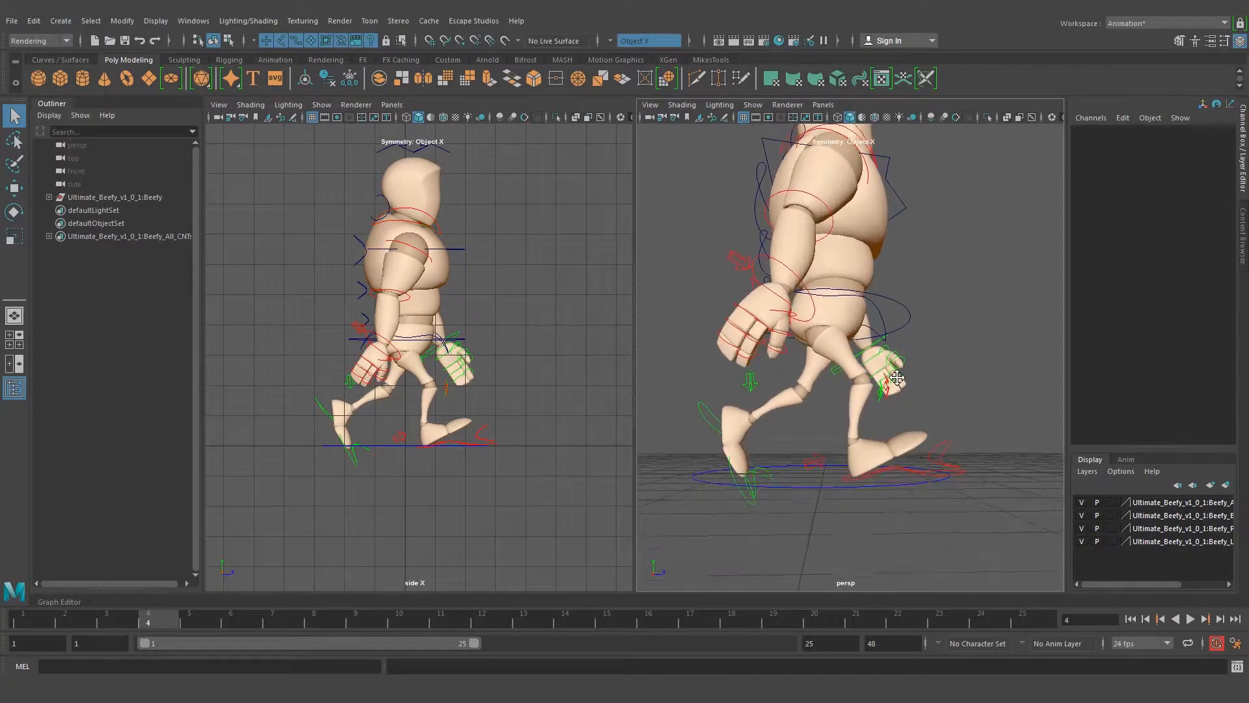
pyautogui.click(900, 471)
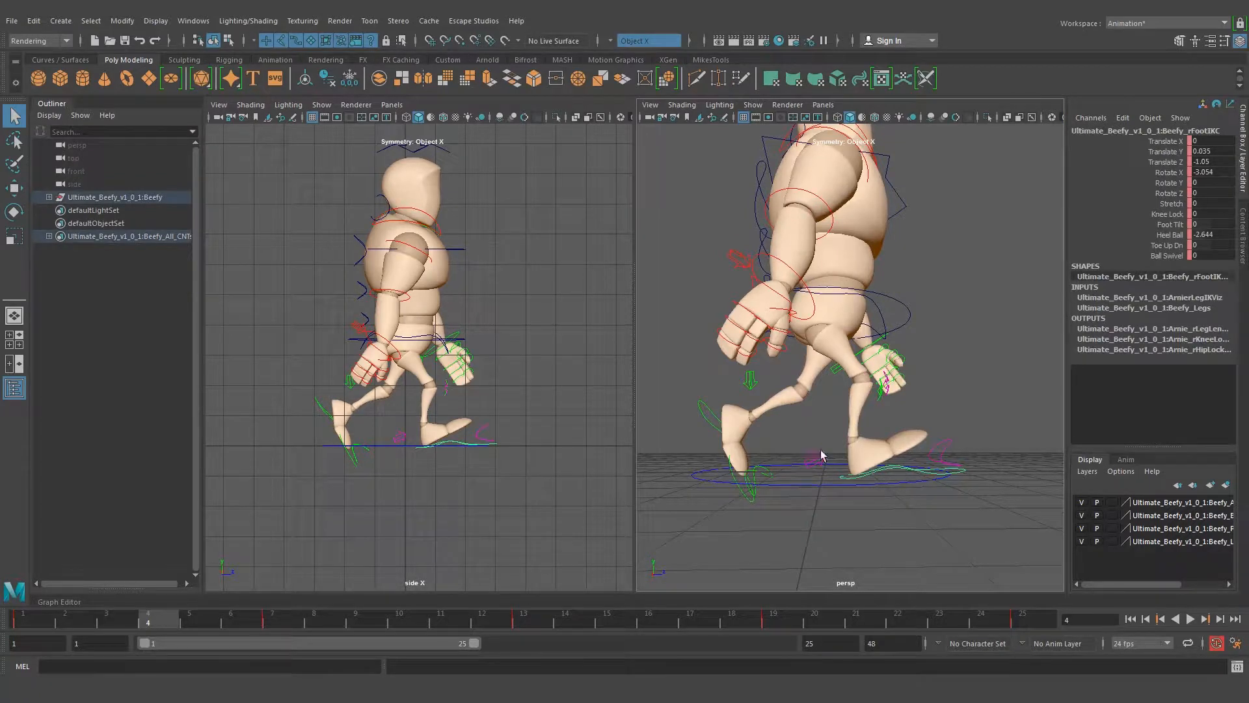
pyautogui.keyDown('alt'); pyautogui.moveTo(894, 393); pyautogui.dragTo(917, 355); pyautogui.keyUp('alt')
pyautogui.doubleClick(1219, 235)
pyautogui.write('0')
pyautogui.press('Return')
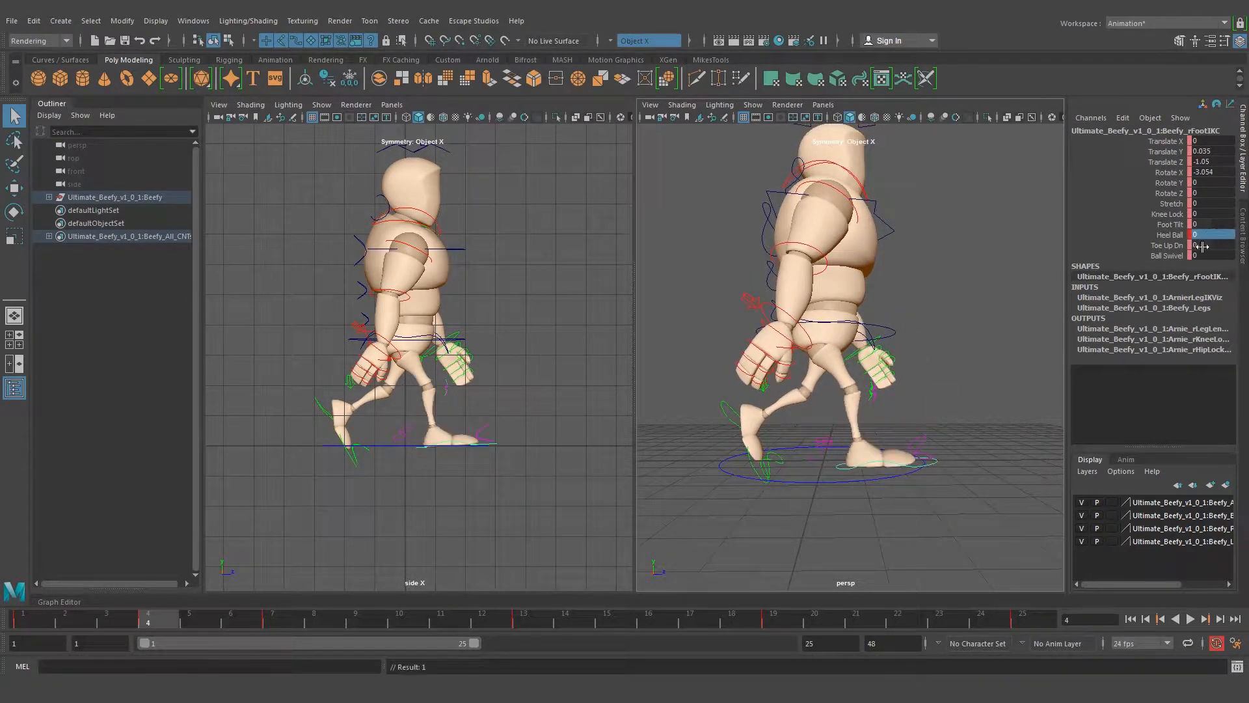
# Lower the root control at frame 4 to Translate Y -0.565 for the down position
pyautogui.keyDown('alt'); pyautogui.moveTo(905, 330); pyautogui.dragTo(859, 260); pyautogui.keyUp('alt')
pyautogui.click(888, 333)
pyautogui.press('w')
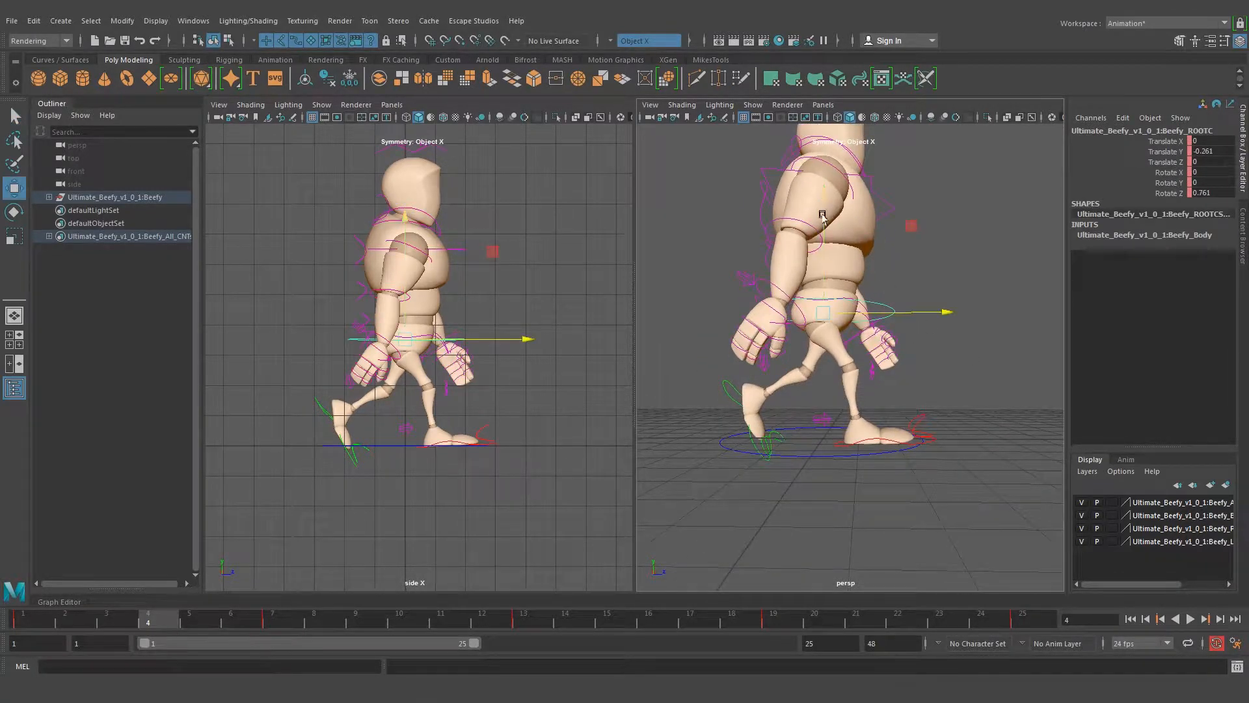
pyautogui.moveTo(823, 215); pyautogui.dragTo(823, 228)
pyautogui.keyDown('alt'); pyautogui.moveTo(790, 406); pyautogui.dragTo(804, 406); pyautogui.keyUp('alt')
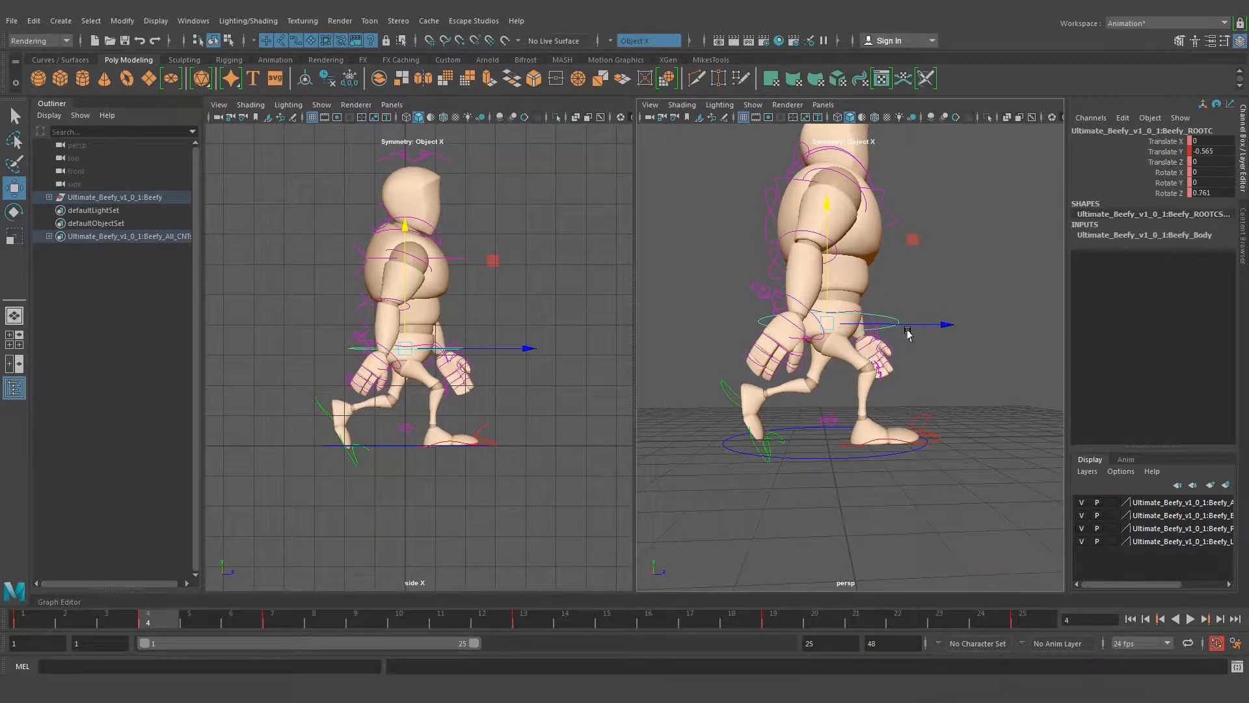
pyautogui.press('q')
# Select the left foot control and examine the down pose at frame 4 from the front and side
pyautogui.keyDown('alt'); pyautogui.moveTo(954, 348); pyautogui.dragTo(1012, 372); pyautogui.keyUp('alt')
pyautogui.click(732, 399)
pyautogui.keyDown('alt'); pyautogui.moveTo(732, 398); pyautogui.dragTo(763, 331); pyautogui.keyUp('alt')
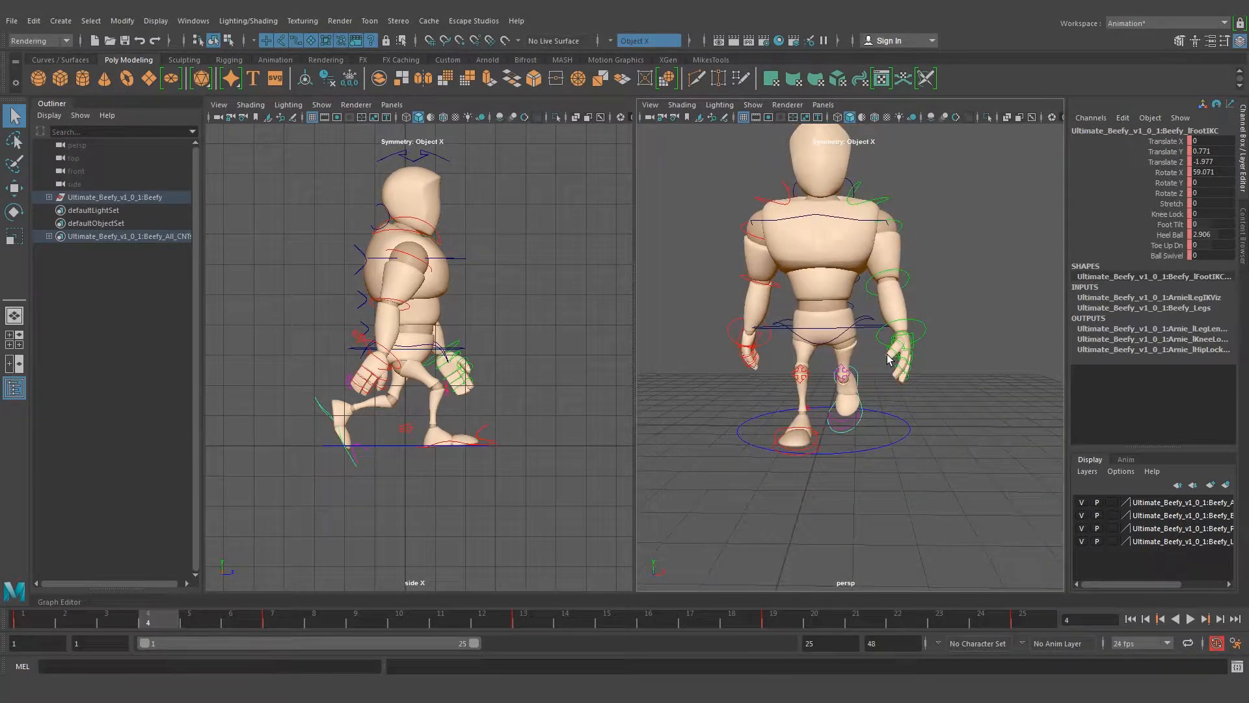
pyautogui.keyDown('alt'); pyautogui.moveTo(890, 360); pyautogui.dragTo(805, 359); pyautogui.keyUp('alt')
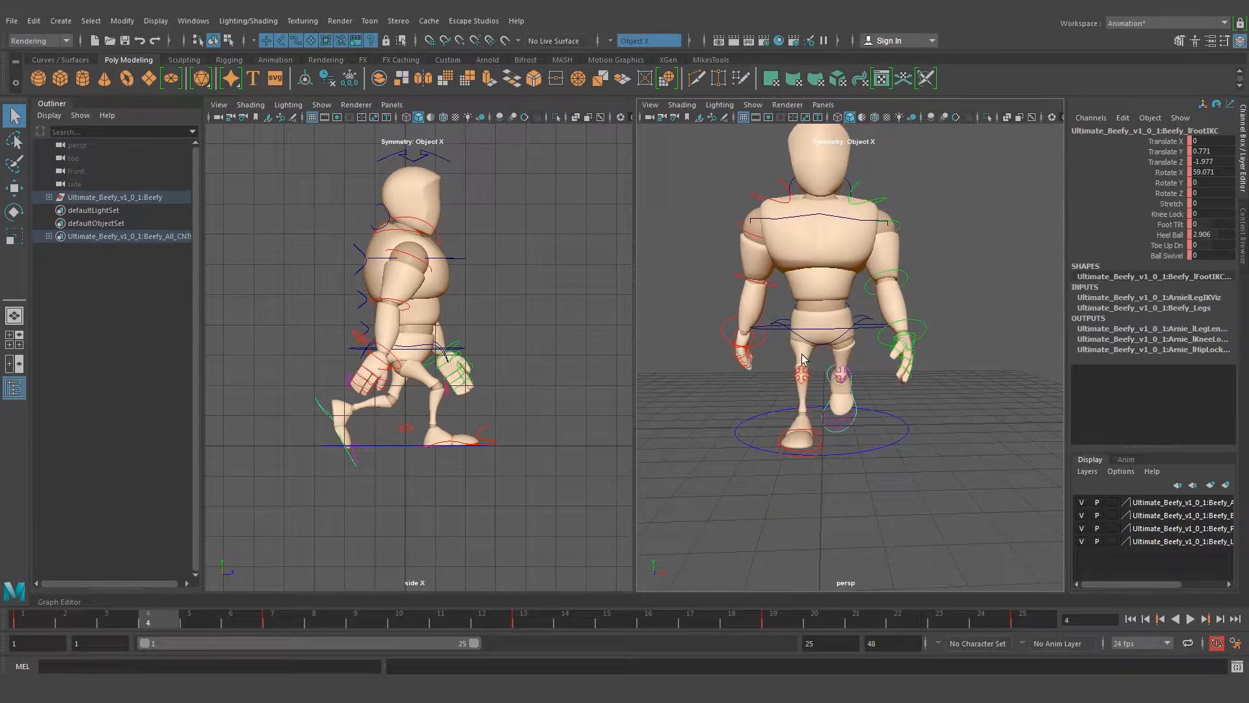
pyautogui.keyDown('alt'); pyautogui.moveTo(747, 354); pyautogui.dragTo(898, 345); pyautogui.keyUp('alt')
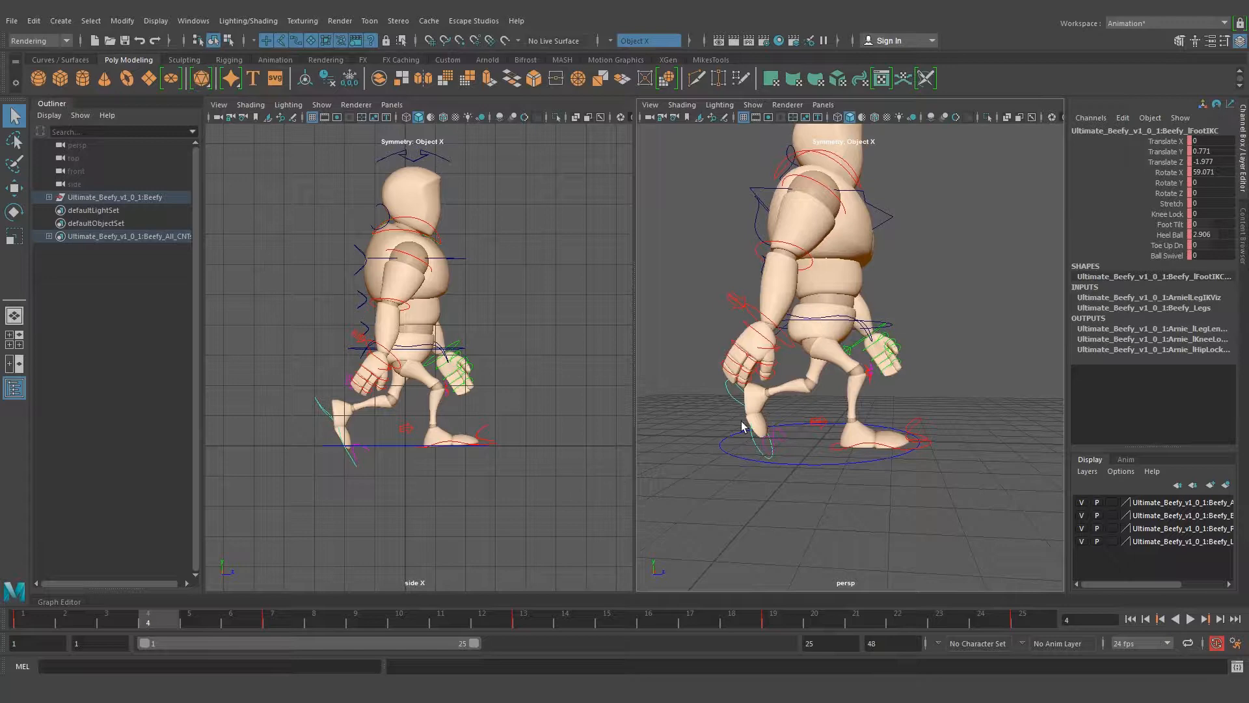
# Set the left foot control's Heel Ball to 0 at frame 4
pyautogui.keyDown('alt'); pyautogui.moveTo(690, 408); pyautogui.dragTo(795, 420); pyautogui.keyUp('alt')
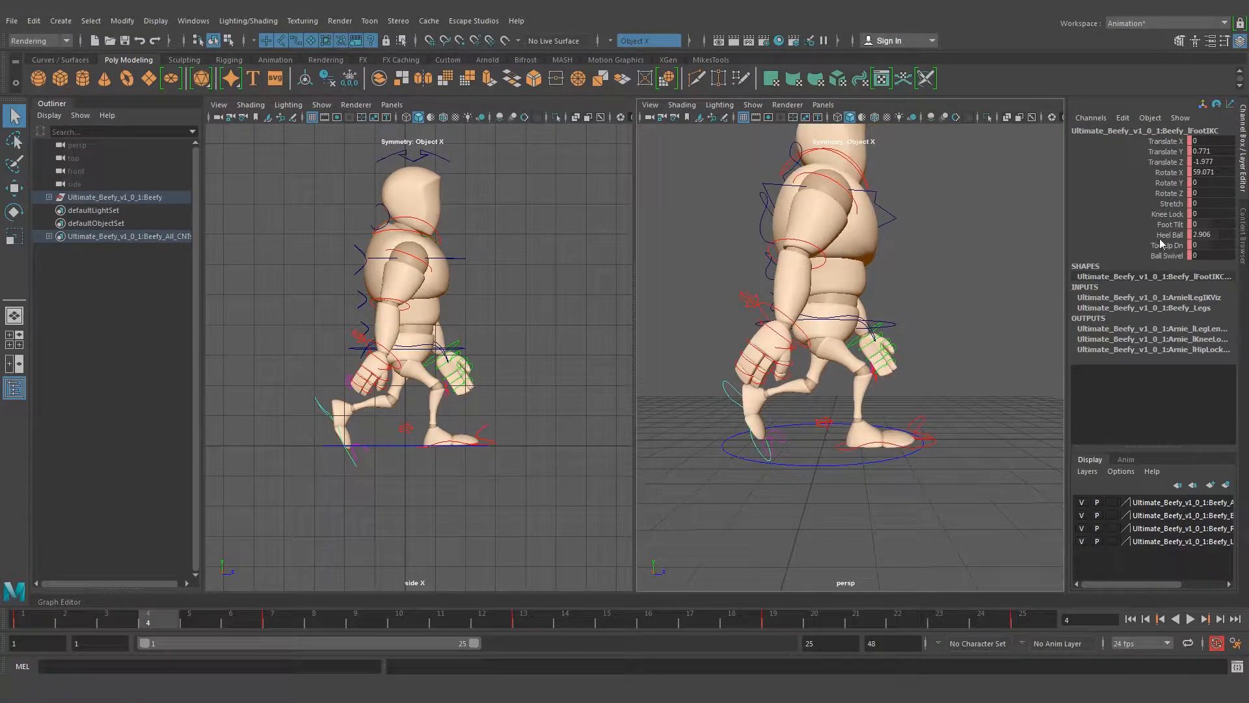
pyautogui.doubleClick(1206, 233)
pyautogui.write('0')
pyautogui.press('Return')
pyautogui.keyDown('alt'); pyautogui.moveTo(788, 409); pyautogui.dragTo(791, 396); pyautogui.keyUp('alt')
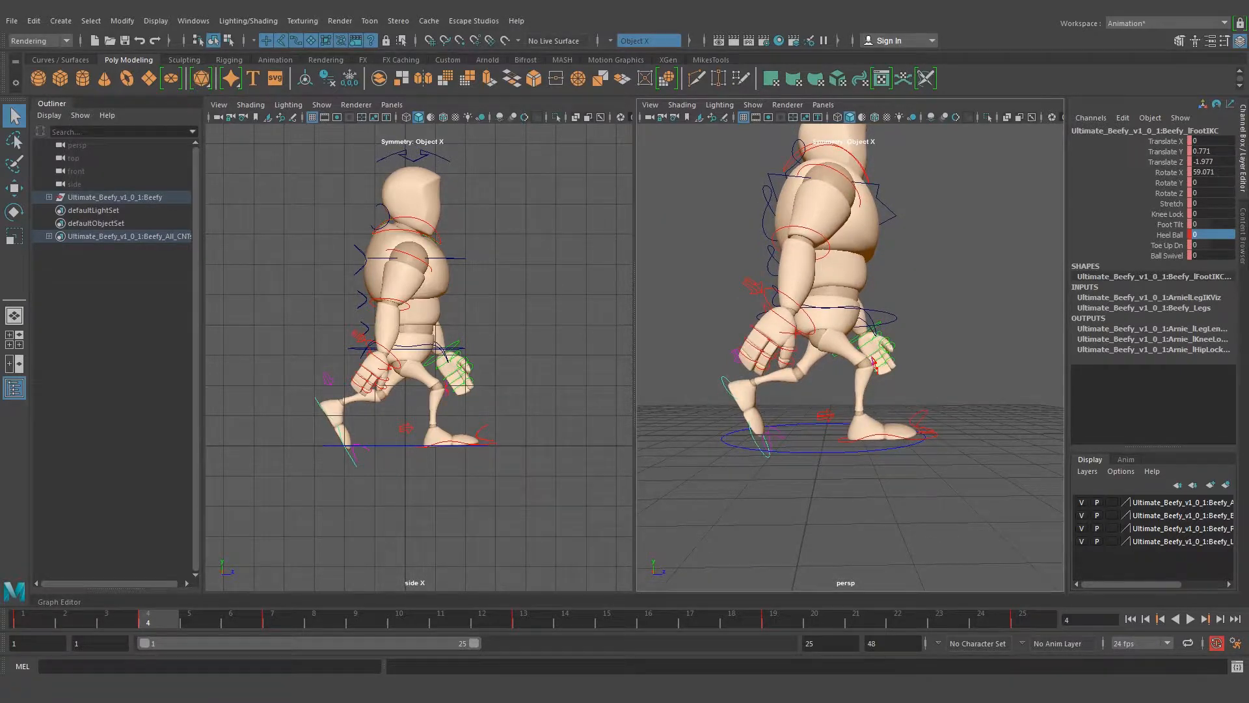
# Check the down pose in the reference image and rotate the left foot control to Rotate X 101.849 at frame 4
pyautogui.click(278, 612)
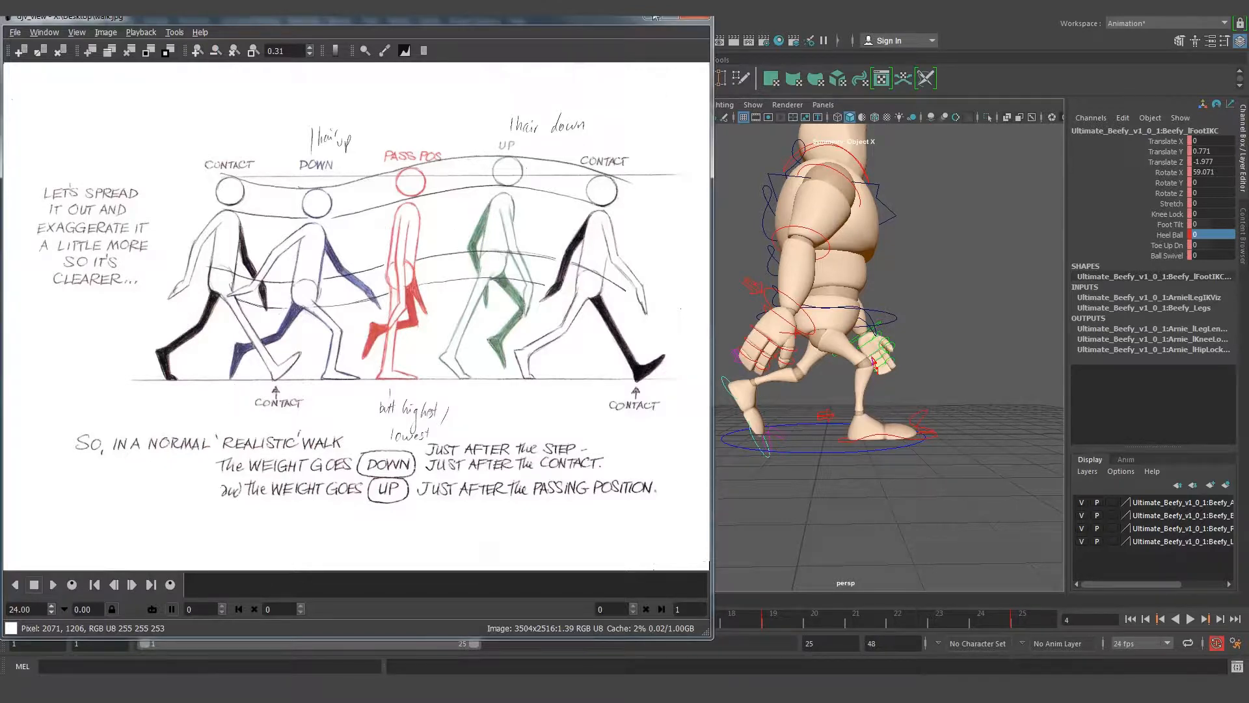
pyautogui.click(647, 18)
pyautogui.press('e')
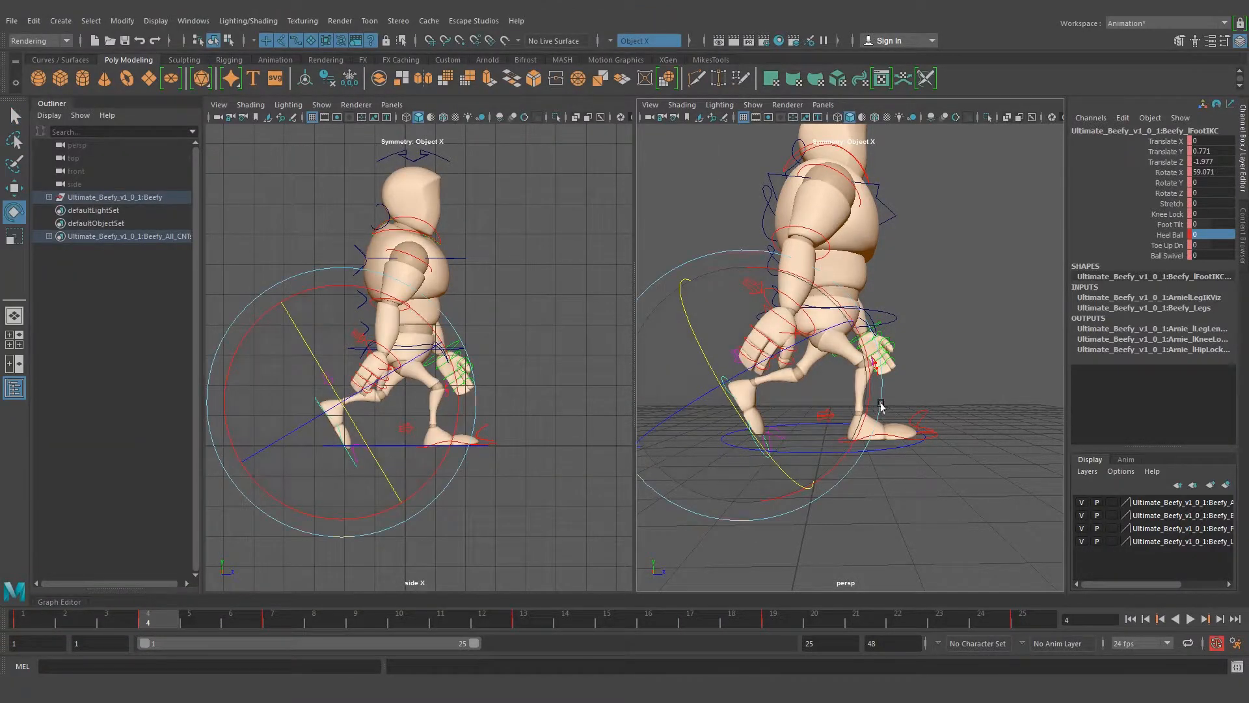
pyautogui.moveTo(869, 394); pyautogui.dragTo(794, 438)
# Move the left foot control forward to Translate Z -1.788 at frame 4 and adjust its height so the toe meets the ground
pyautogui.press('w')
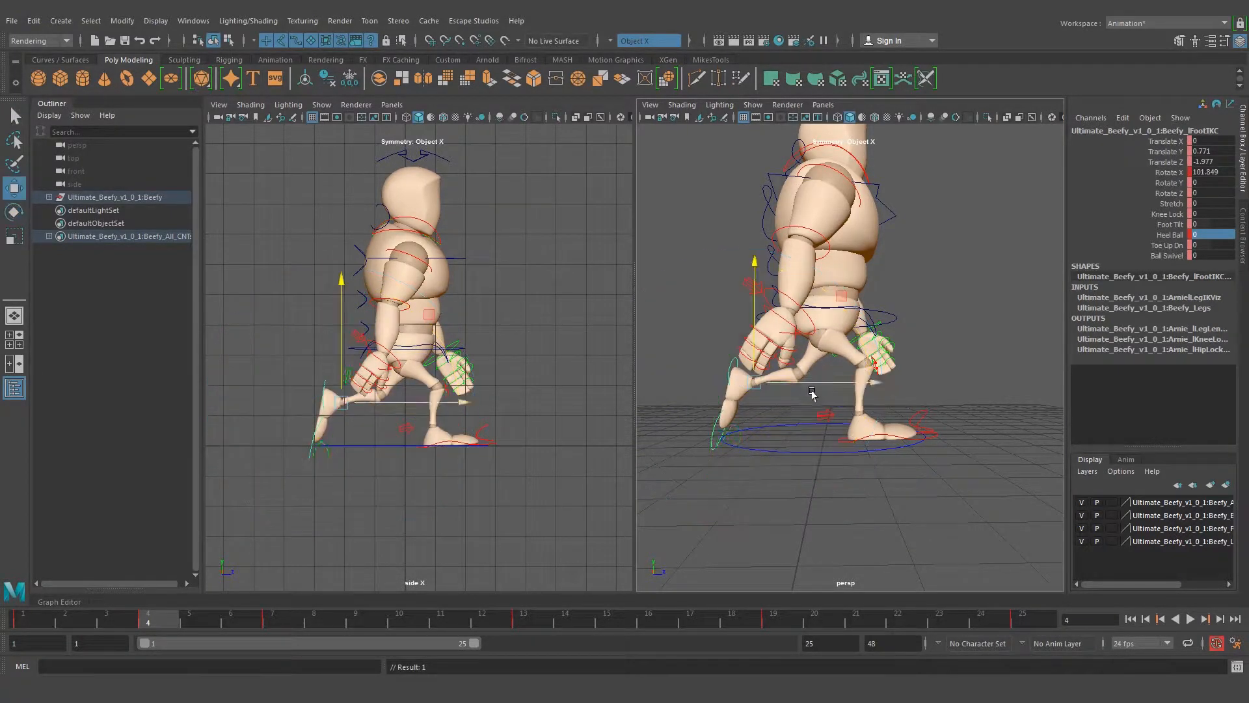
pyautogui.moveTo(791, 385); pyautogui.dragTo(756, 331)
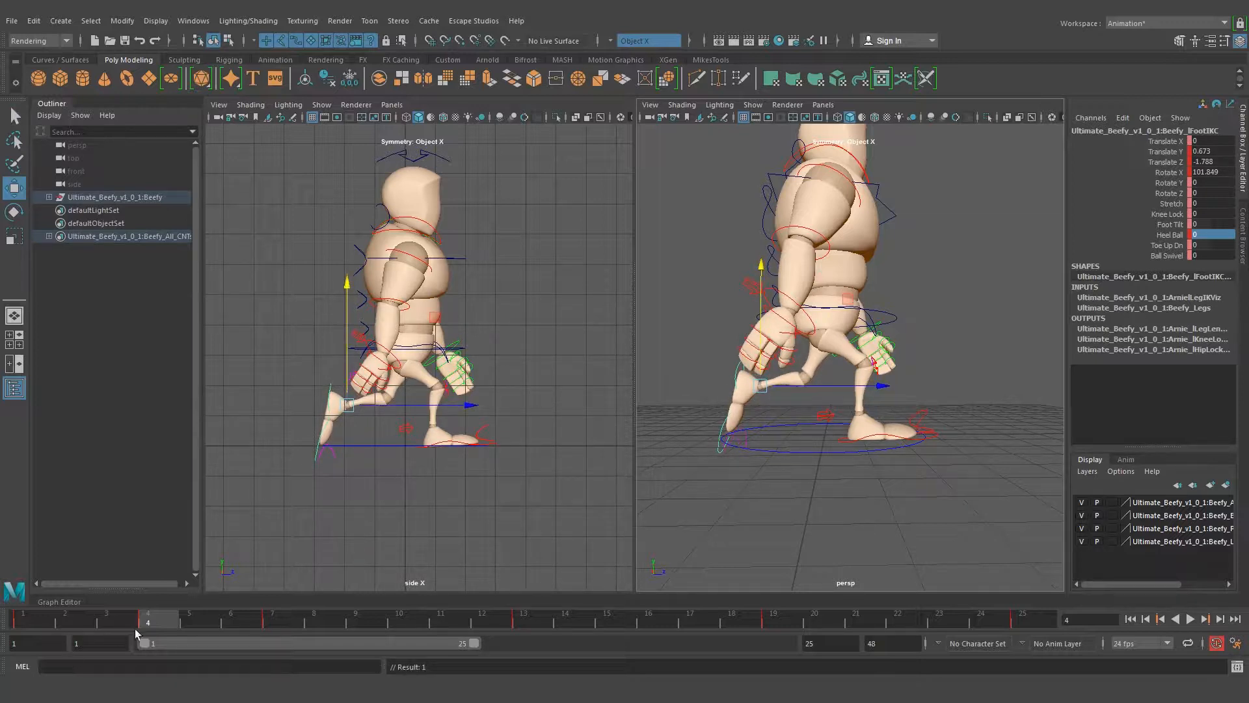
pyautogui.moveTo(143, 616); pyautogui.dragTo(170, 618)
pyautogui.moveTo(759, 333); pyautogui.dragTo(757, 323)
# Swing the right arm further back at frame 4 by rotating the right shoulder control to Rotate Y 42.422
pyautogui.keyDown('alt'); pyautogui.moveTo(870, 355); pyautogui.dragTo(846, 366); pyautogui.keyUp('alt')
pyautogui.click(823, 203)
pyautogui.keyDown('alt'); pyautogui.moveTo(823, 202); pyautogui.dragTo(824, 354); pyautogui.keyUp('alt')
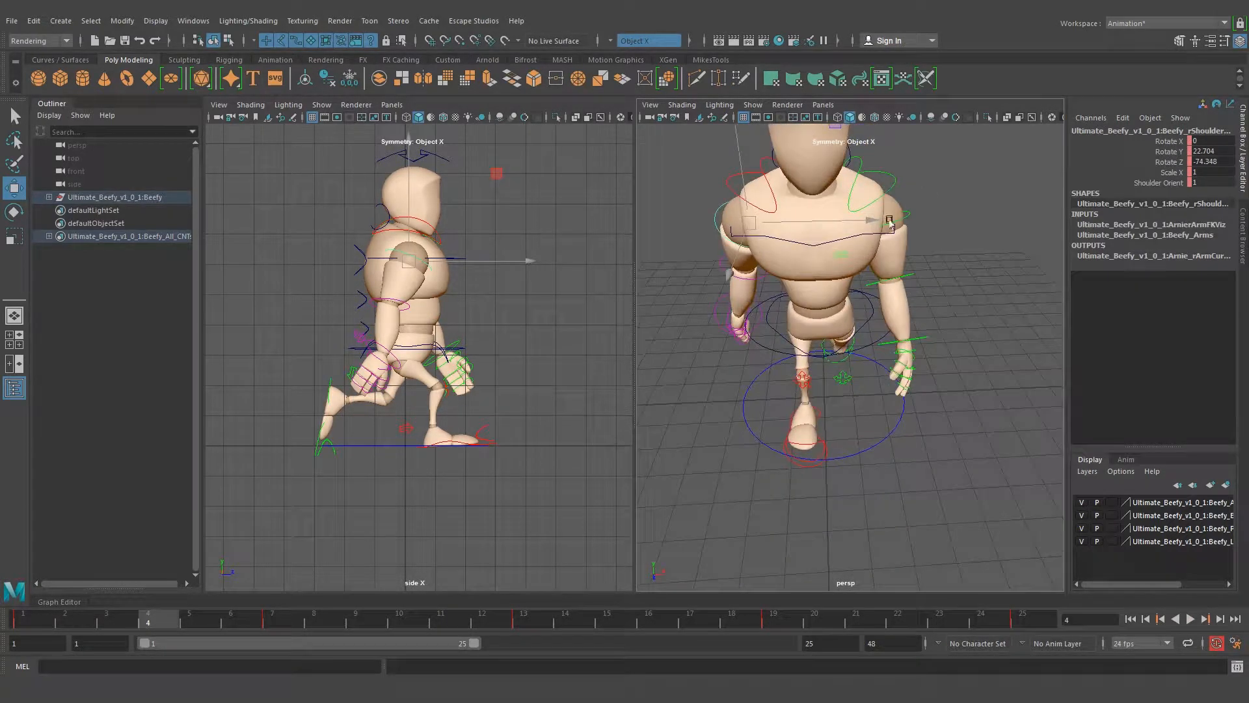
pyautogui.keyDown('alt'); pyautogui.moveTo(746, 304); pyautogui.dragTo(877, 300); pyautogui.keyUp('alt')
pyautogui.press('e')
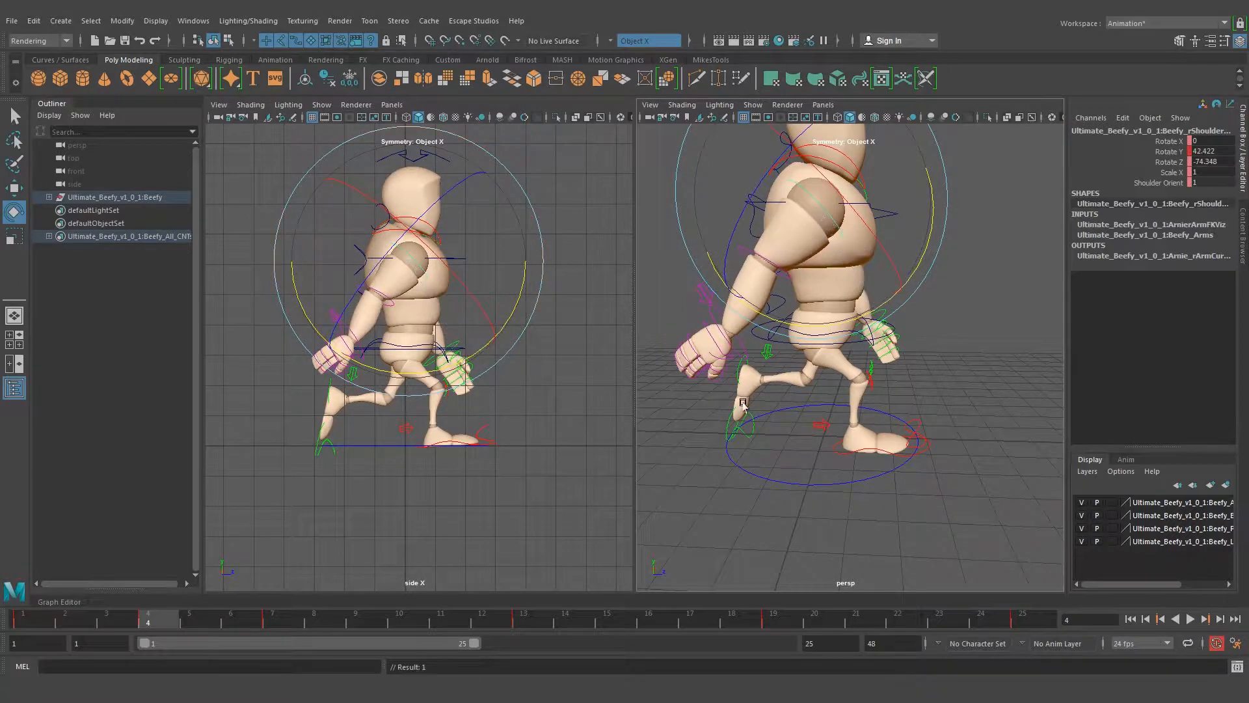
# Check the arm swing in the reference image and rotate the left shoulder control to Rotate Y -26.954 at frame 4, bringing the arm forward
pyautogui.click(287, 623)
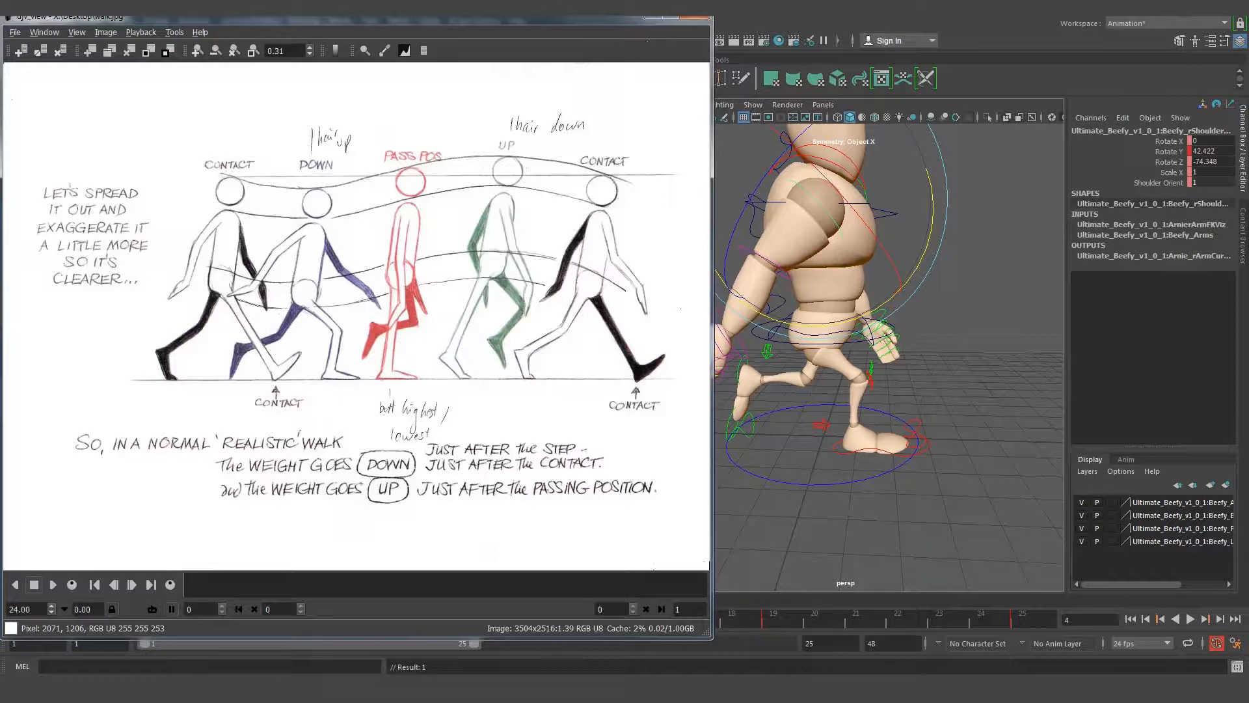
pyautogui.click(653, 17)
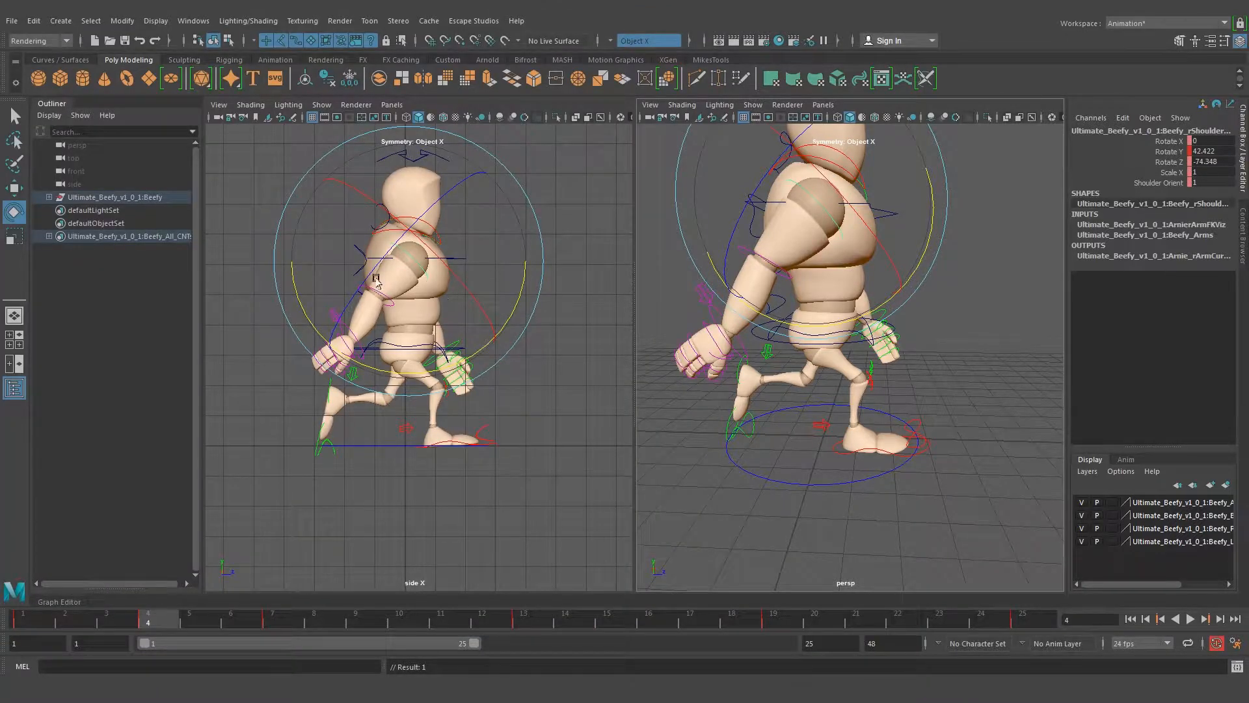
pyautogui.keyDown('alt'); pyautogui.moveTo(814, 299); pyautogui.dragTo(980, 303); pyautogui.keyUp('alt')
pyautogui.click(967, 244)
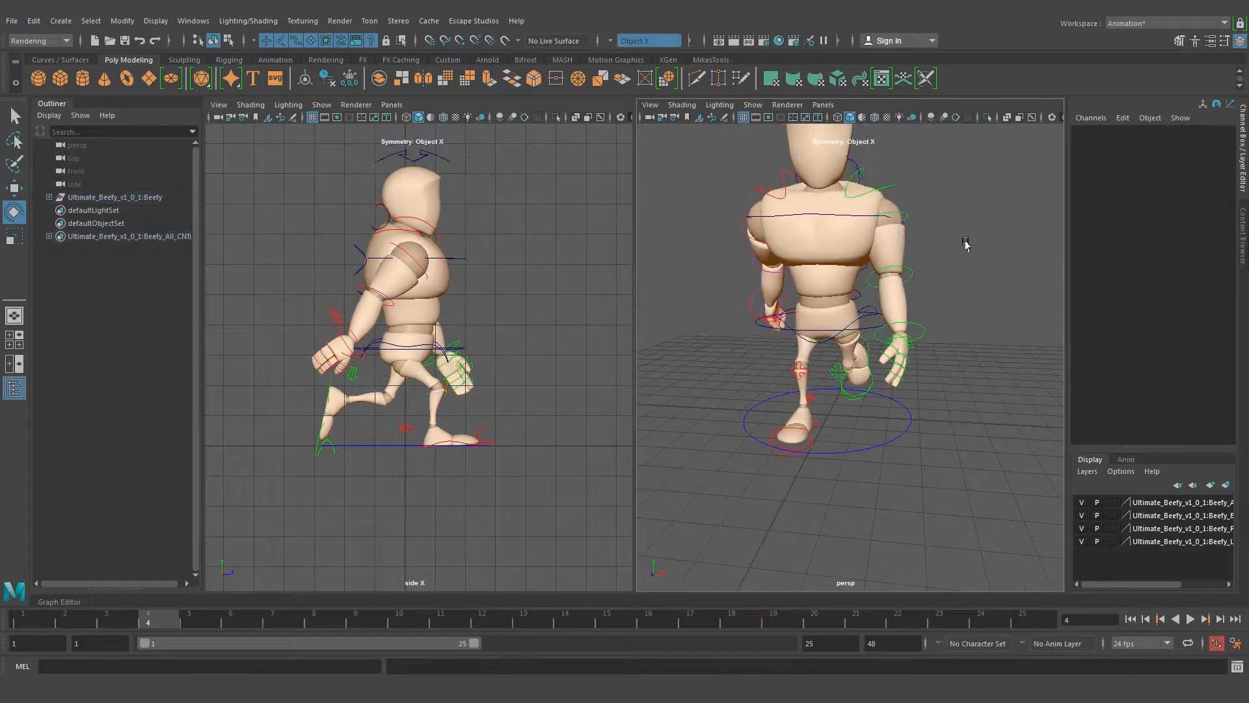
pyautogui.keyDown('alt'); pyautogui.moveTo(966, 242); pyautogui.dragTo(865, 235); pyautogui.keyUp('alt')
pyautogui.click(875, 209)
pyautogui.keyDown('alt'); pyautogui.moveTo(946, 290); pyautogui.dragTo(789, 302); pyautogui.keyUp('alt')
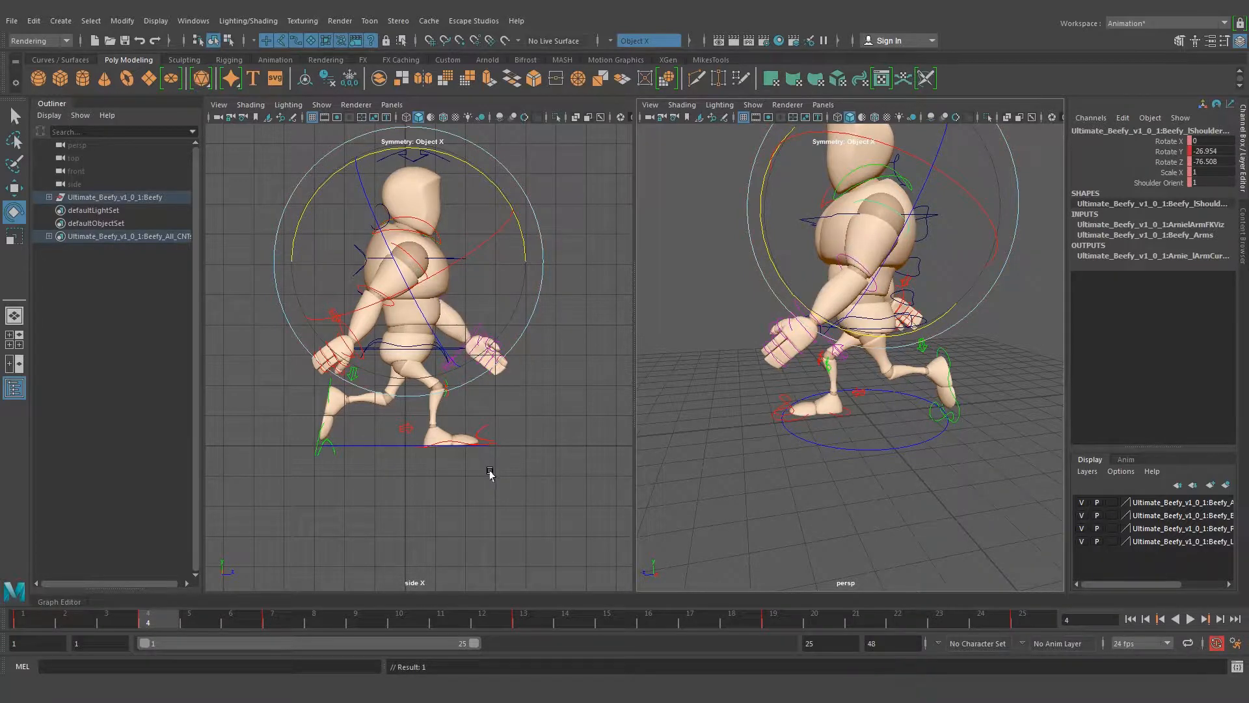
# Twist the upper spine control to Rotate Y -2.152 at frame 4
pyautogui.keyDown('alt'); pyautogui.moveTo(644, 391); pyautogui.dragTo(770, 390); pyautogui.keyUp('alt')
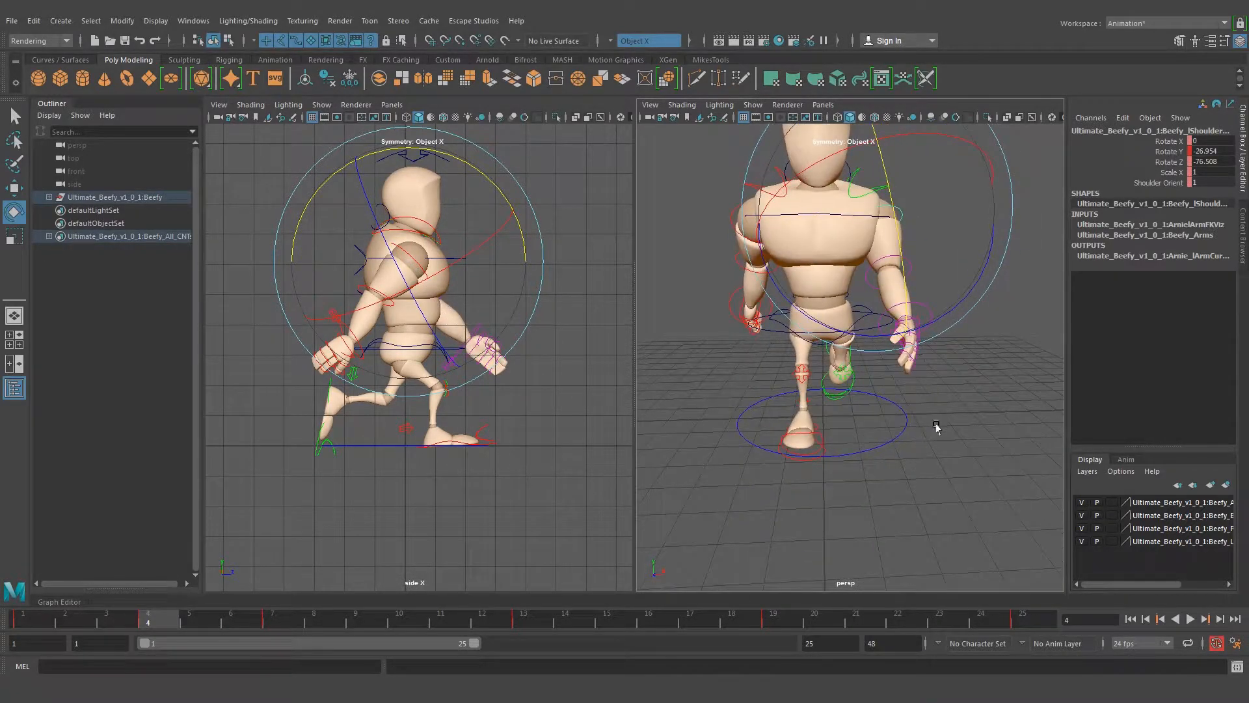
pyautogui.click(865, 406)
pyautogui.keyDown('alt'); pyautogui.moveTo(865, 406); pyautogui.dragTo(859, 362); pyautogui.keyUp('alt')
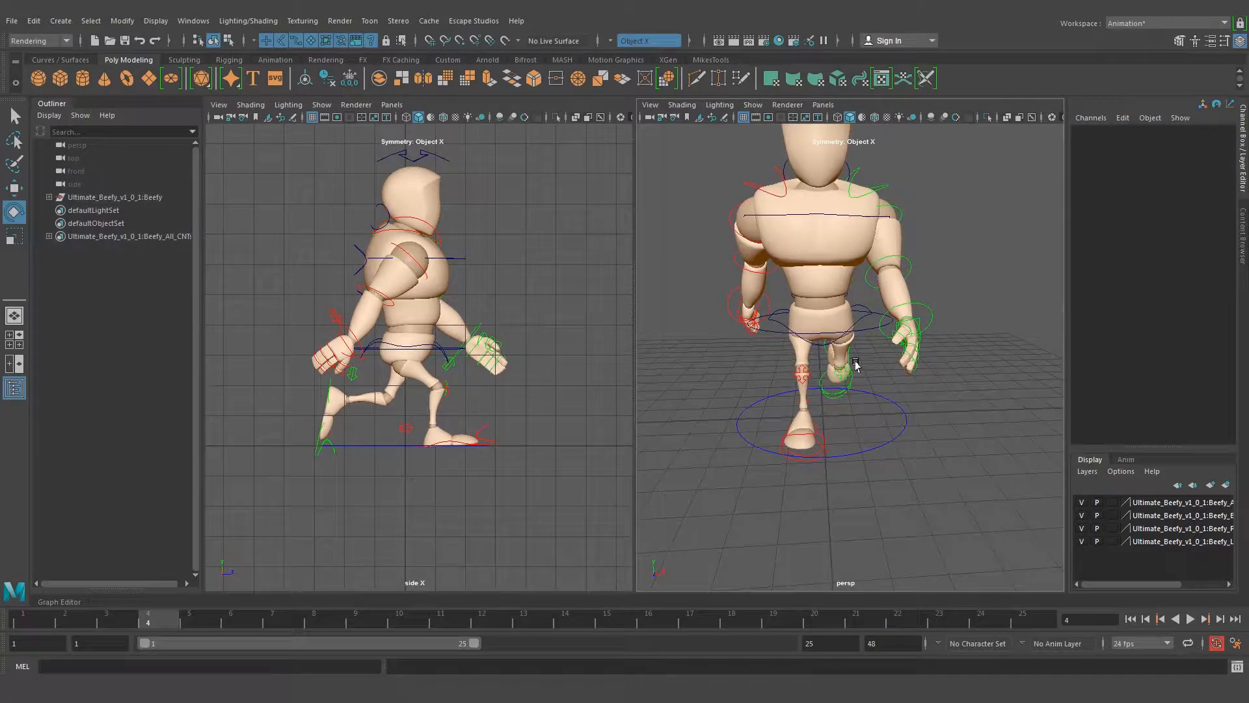
pyautogui.click(822, 214)
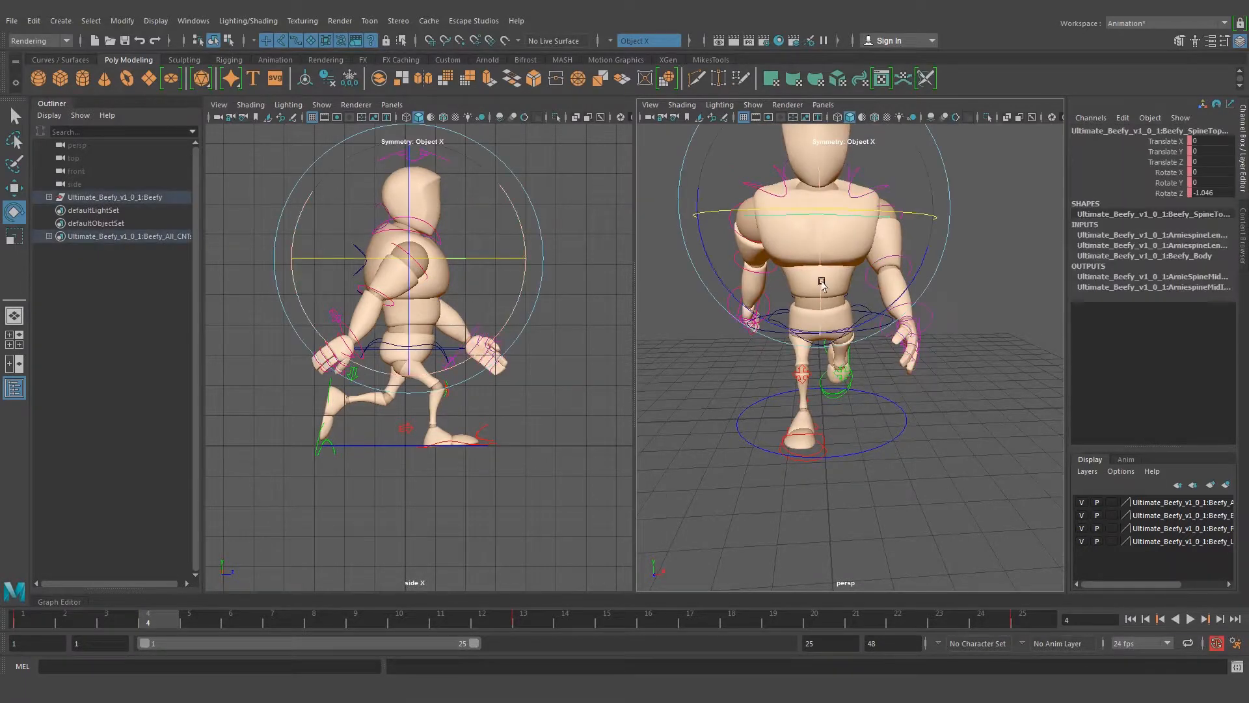
pyautogui.moveTo(873, 211); pyautogui.dragTo(867, 214)
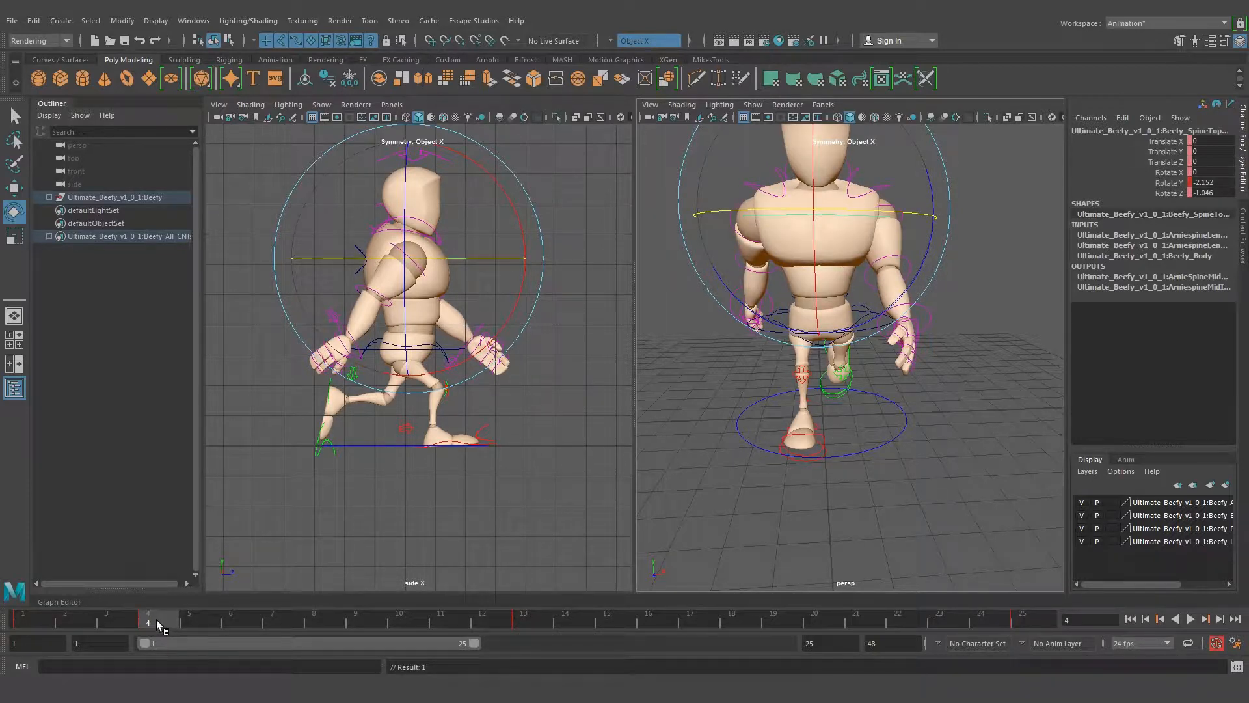
# Compare the frame 4 down pose with frame 16 and examine it from the front and side
pyautogui.moveTo(154, 620); pyautogui.dragTo(670, 622)
pyautogui.moveTo(795, 447)
pyautogui.keyDown('alt'); pyautogui.mouseDown()
pyautogui.moveTo(962, 447)
pyautogui.moveTo(803, 447)
pyautogui.mouseUp(); pyautogui.keyUp('alt')
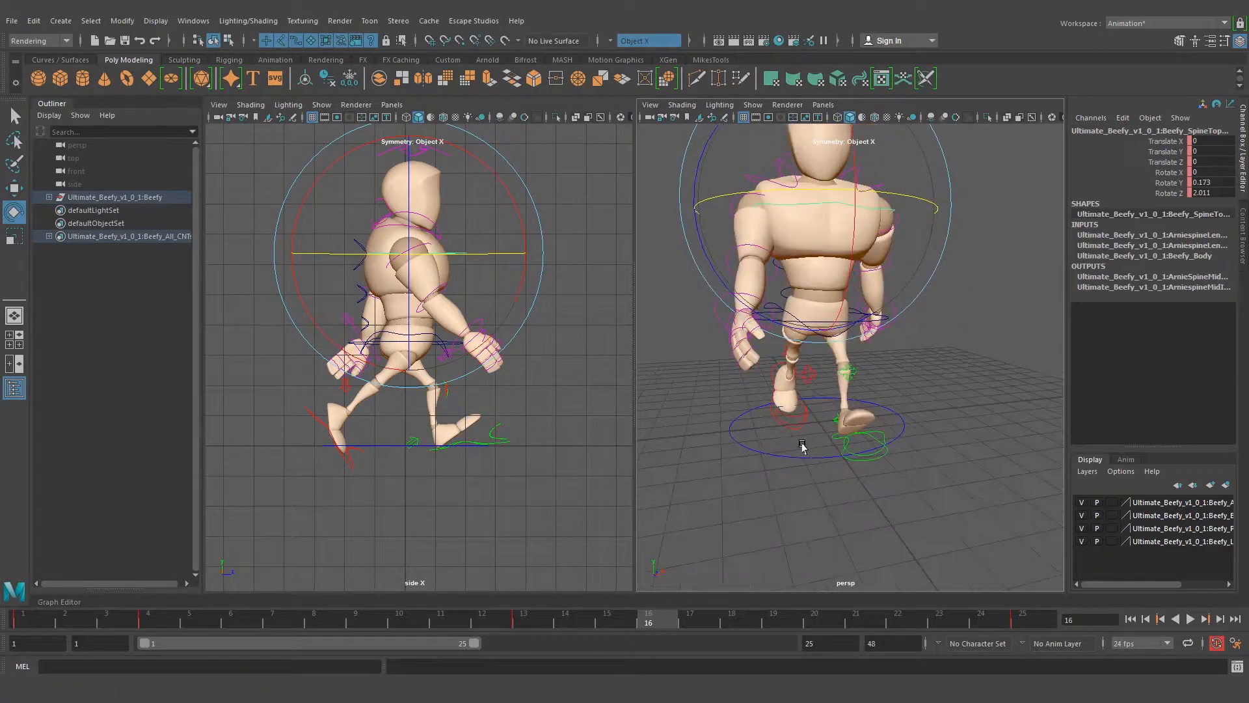
pyautogui.click(147, 623)
pyautogui.keyDown('alt'); pyautogui.moveTo(847, 444); pyautogui.dragTo(872, 350); pyautogui.keyUp('alt')
pyautogui.keyDown('alt'); pyautogui.moveTo(857, 315); pyautogui.dragTo(879, 330, button='middle'); pyautogui.keyUp('alt')
pyautogui.keyDown('alt'); pyautogui.moveTo(878, 330); pyautogui.dragTo(898, 388); pyautogui.keyUp('alt')
pyautogui.keyDown('alt'); pyautogui.moveTo(898, 388); pyautogui.dragTo(933, 393, button='right'); pyautogui.keyUp('alt')
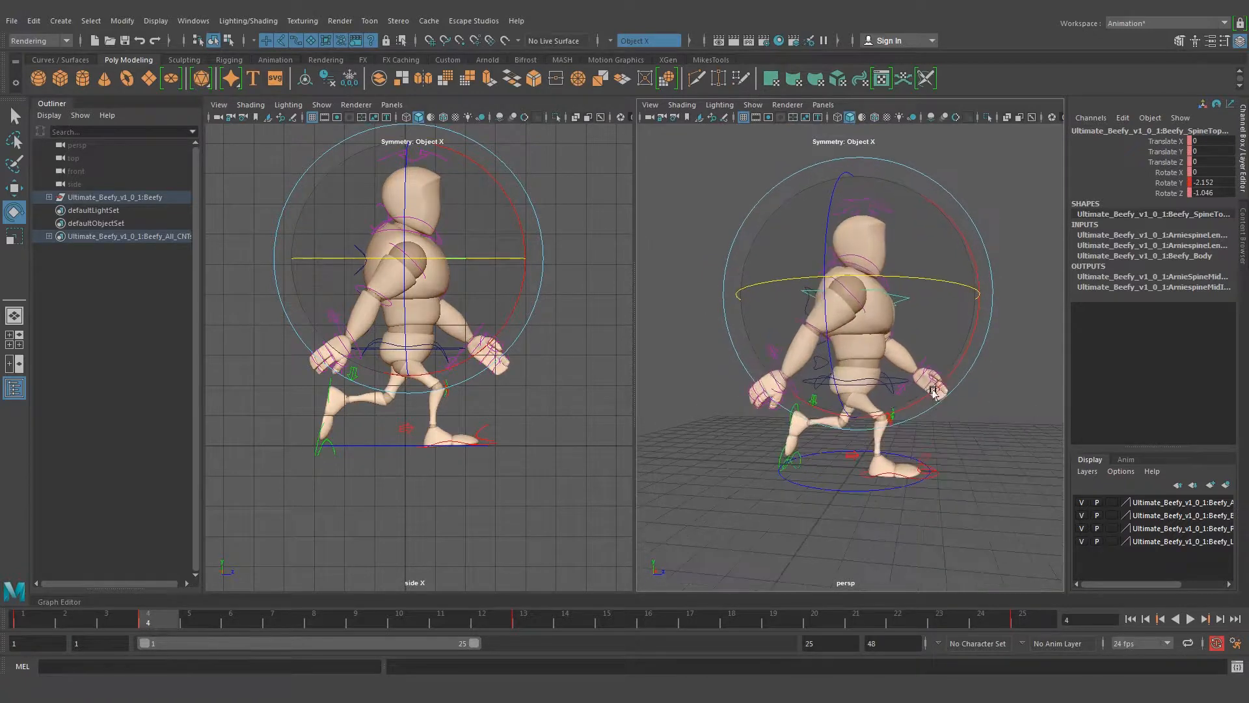
pyautogui.keyDown('alt'); pyautogui.moveTo(933, 392); pyautogui.dragTo(933, 378, button='middle'); pyautogui.keyUp('alt')
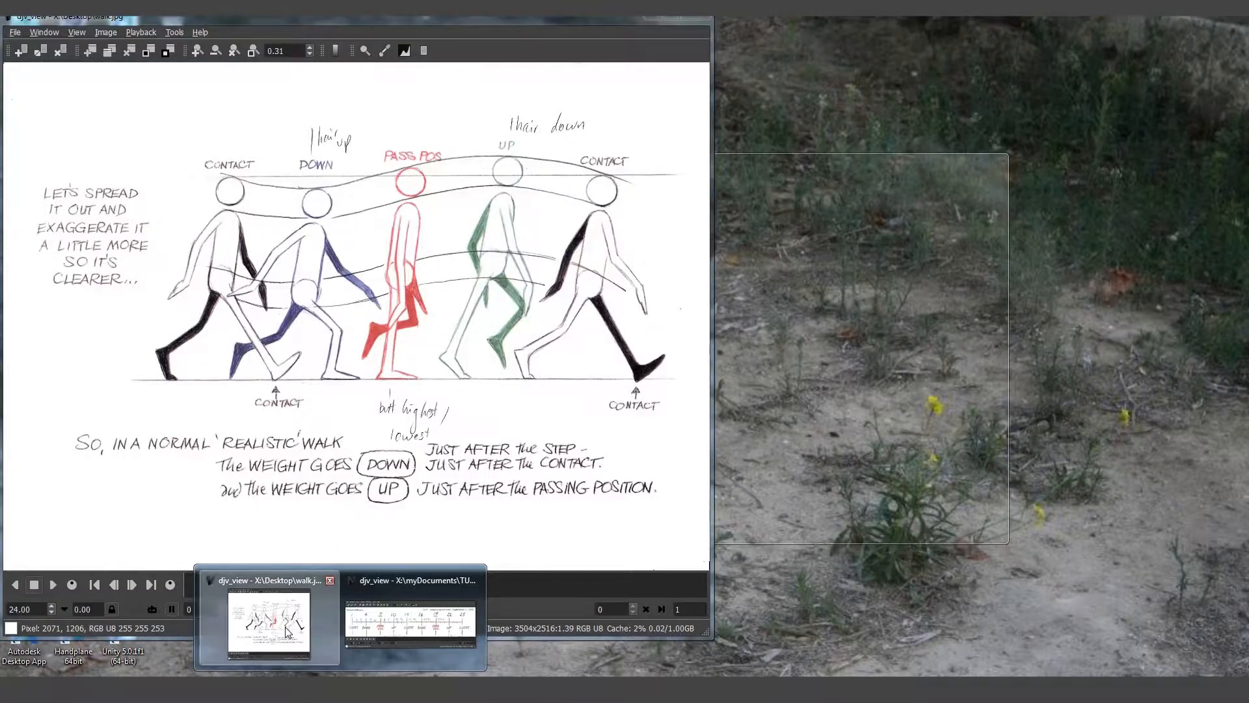
# Check the hands in the reference image and rotate the left wrist control at frame 4 to X 1.382, Y 10.155, Z -3.861
pyautogui.click(268, 618)
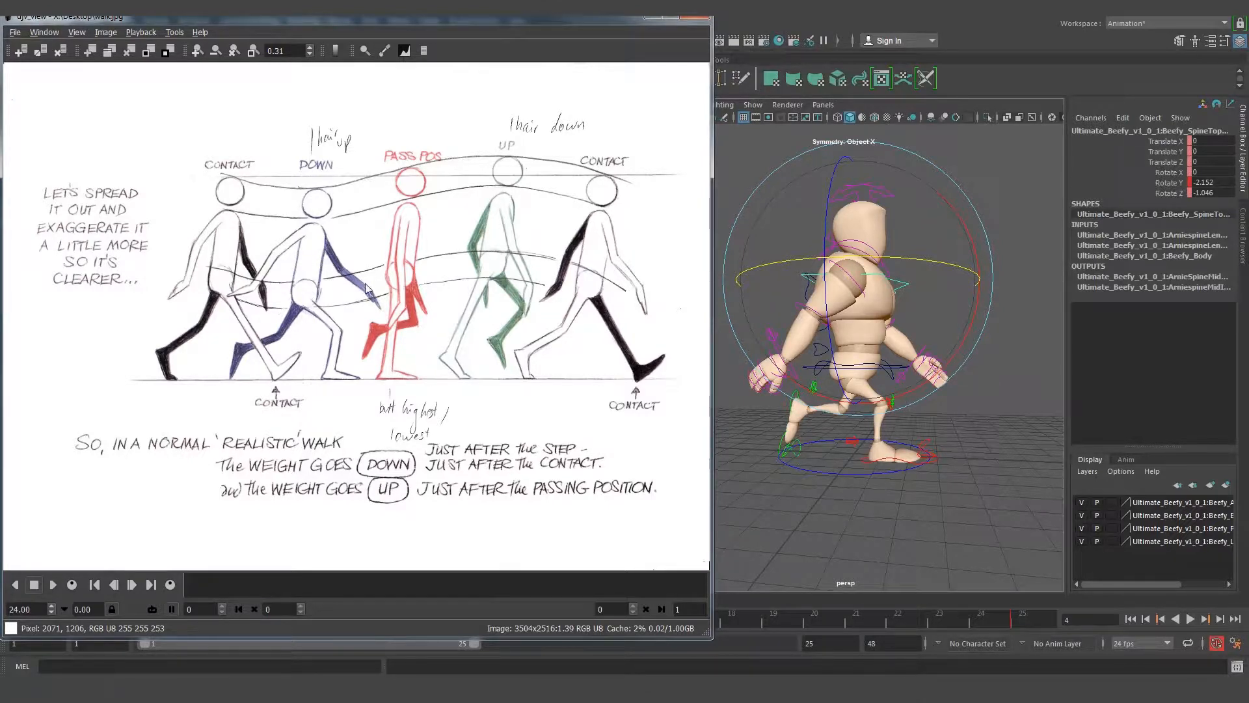
pyautogui.click(874, 448)
pyautogui.keyDown('alt'); pyautogui.moveTo(704, 382); pyautogui.dragTo(704, 382); pyautogui.keyUp('alt')
pyautogui.keyDown('alt'); pyautogui.moveTo(705, 383); pyautogui.dragTo(802, 423, button='right'); pyautogui.keyUp('alt')
pyautogui.click(755, 344)
pyautogui.moveTo(792, 436); pyautogui.dragTo(835, 311)
pyautogui.keyDown('alt'); pyautogui.moveTo(835, 311); pyautogui.dragTo(822, 284, button='right'); pyautogui.keyUp('alt')
pyautogui.press('q')
pyautogui.keyDown('alt'); pyautogui.moveTo(822, 284); pyautogui.dragTo(606, 580); pyautogui.keyUp('alt')
# Check the timing chart for the second down position and compare the poses at frames 16 and 4
pyautogui.moveTo(348, 695)
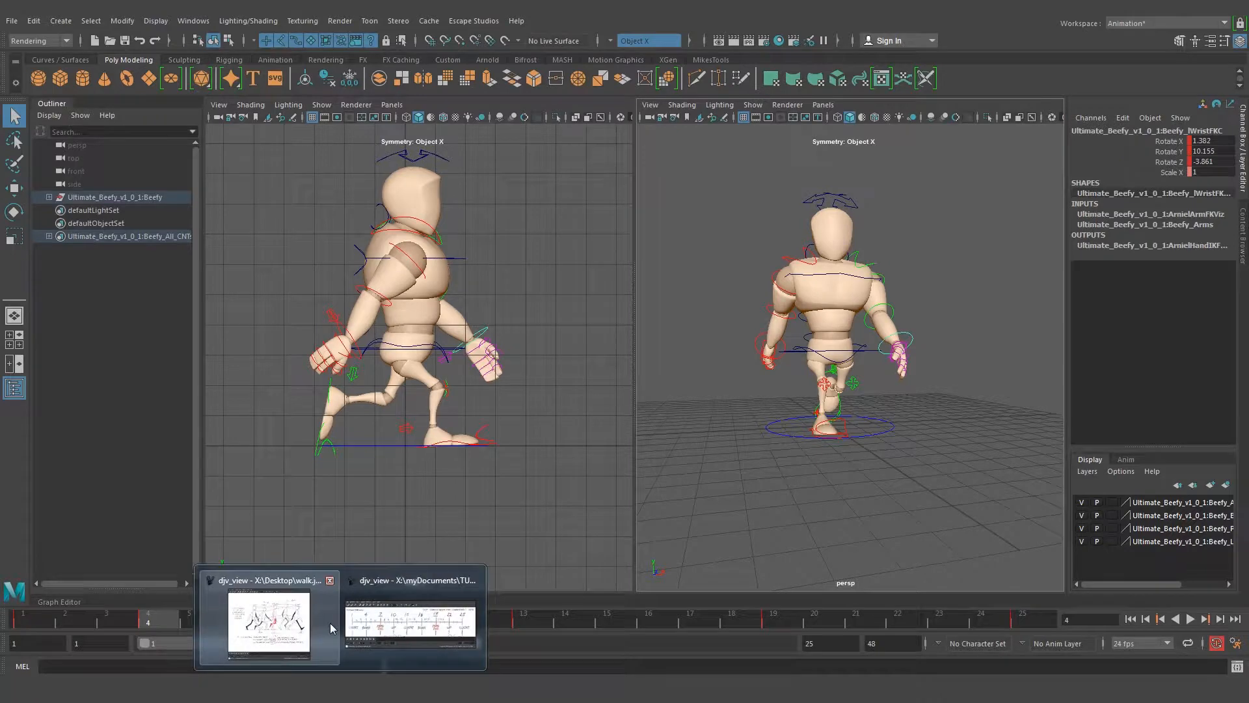
pyautogui.click(391, 624)
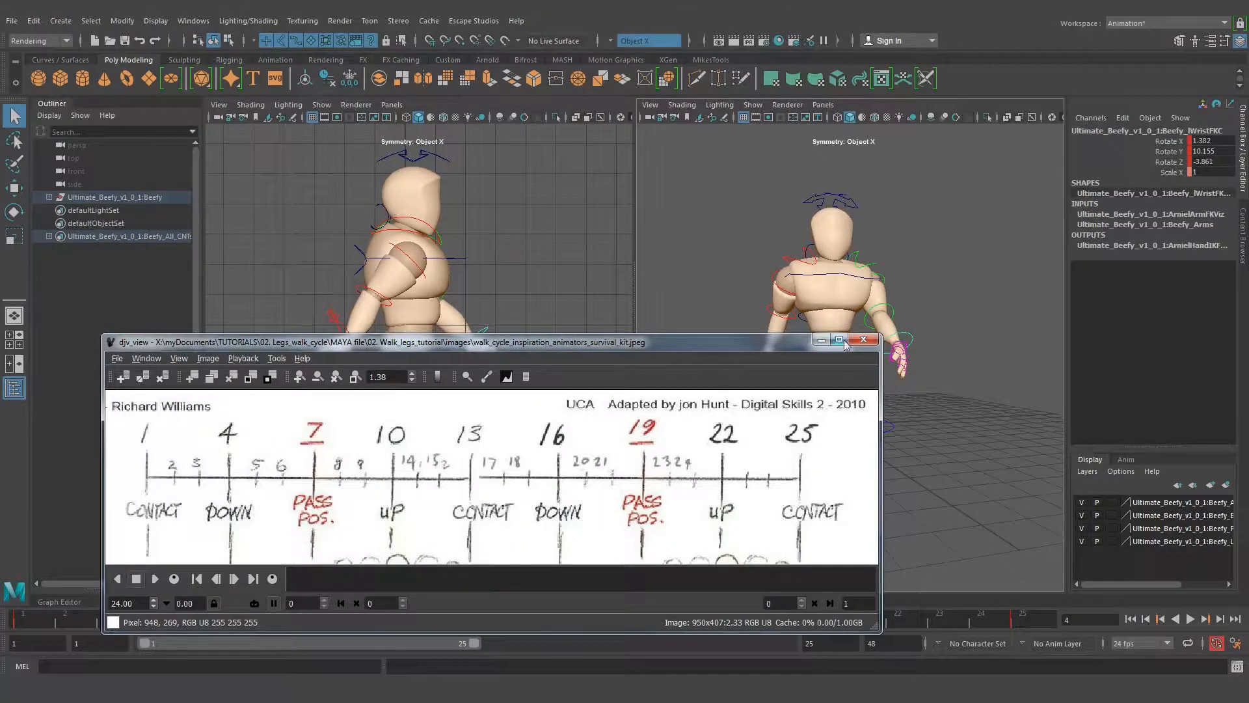
pyautogui.click(822, 339)
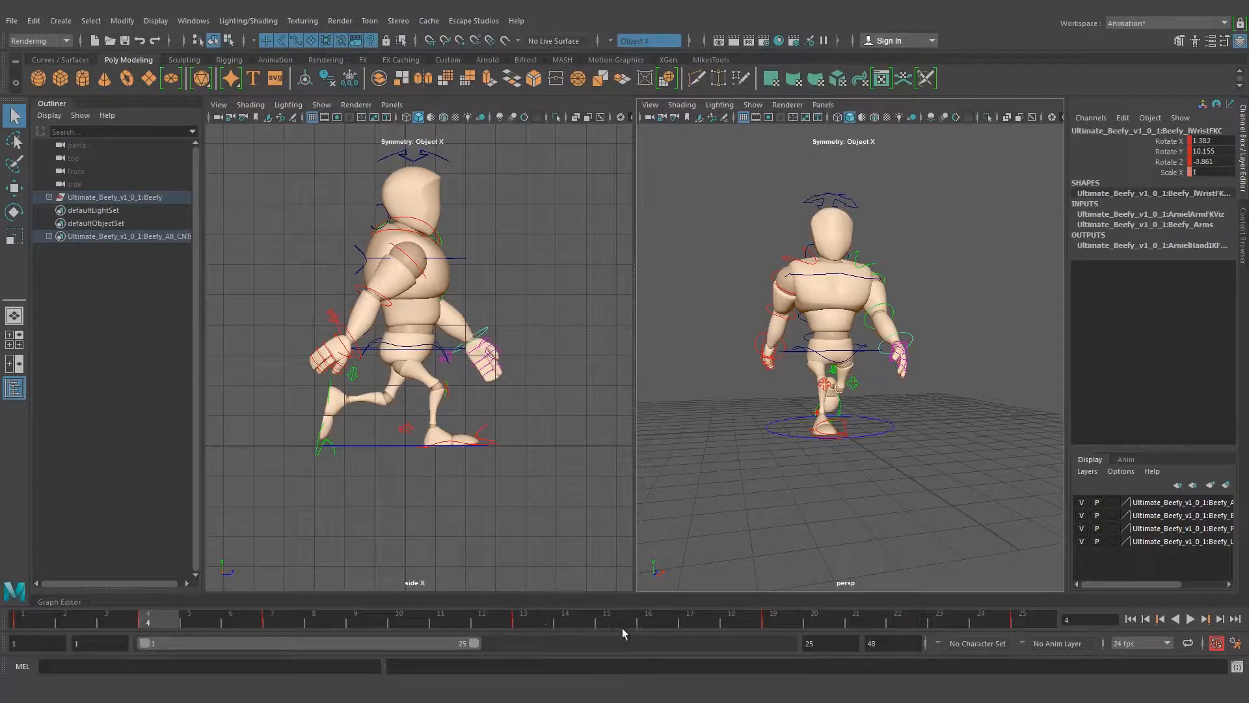
pyautogui.click(647, 625)
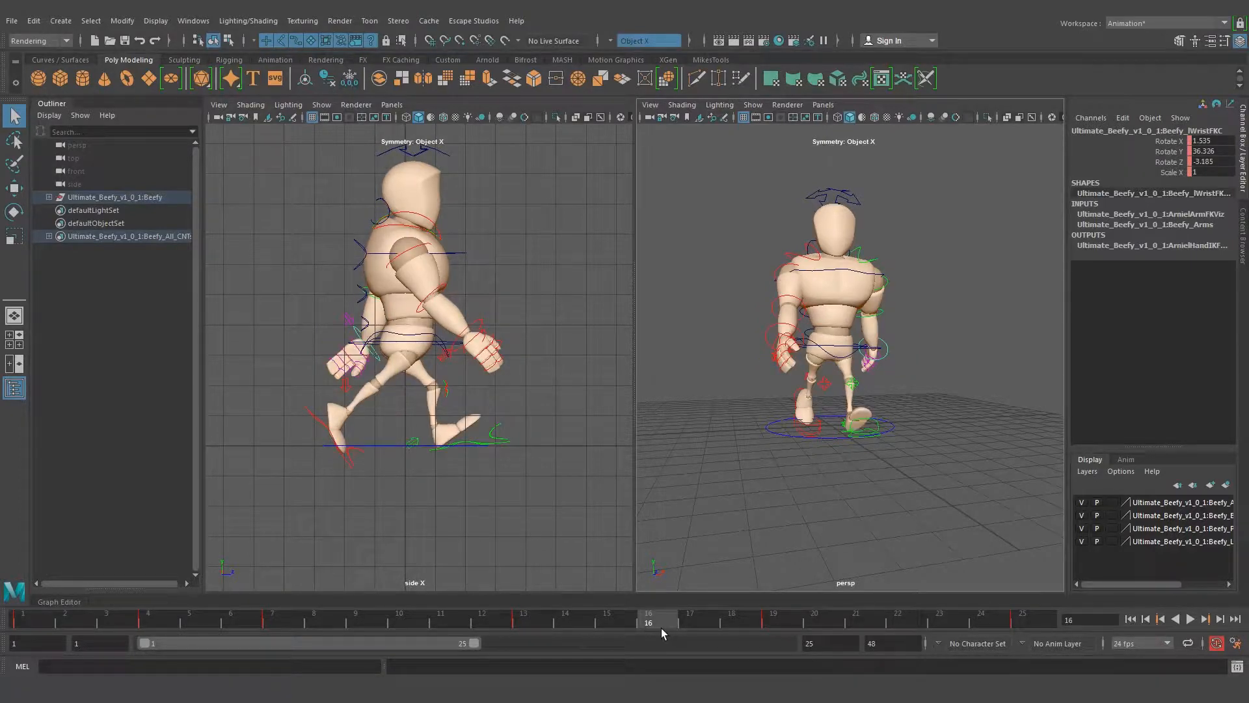
pyautogui.keyDown('alt'); pyautogui.moveTo(738, 350); pyautogui.dragTo(867, 346); pyautogui.keyUp('alt')
pyautogui.keyDown('alt'); pyautogui.moveTo(838, 278); pyautogui.dragTo(840, 291, button='middle'); pyautogui.keyUp('alt')
pyautogui.keyDown('alt'); pyautogui.moveTo(853, 334); pyautogui.dragTo(881, 332); pyautogui.keyUp('alt')
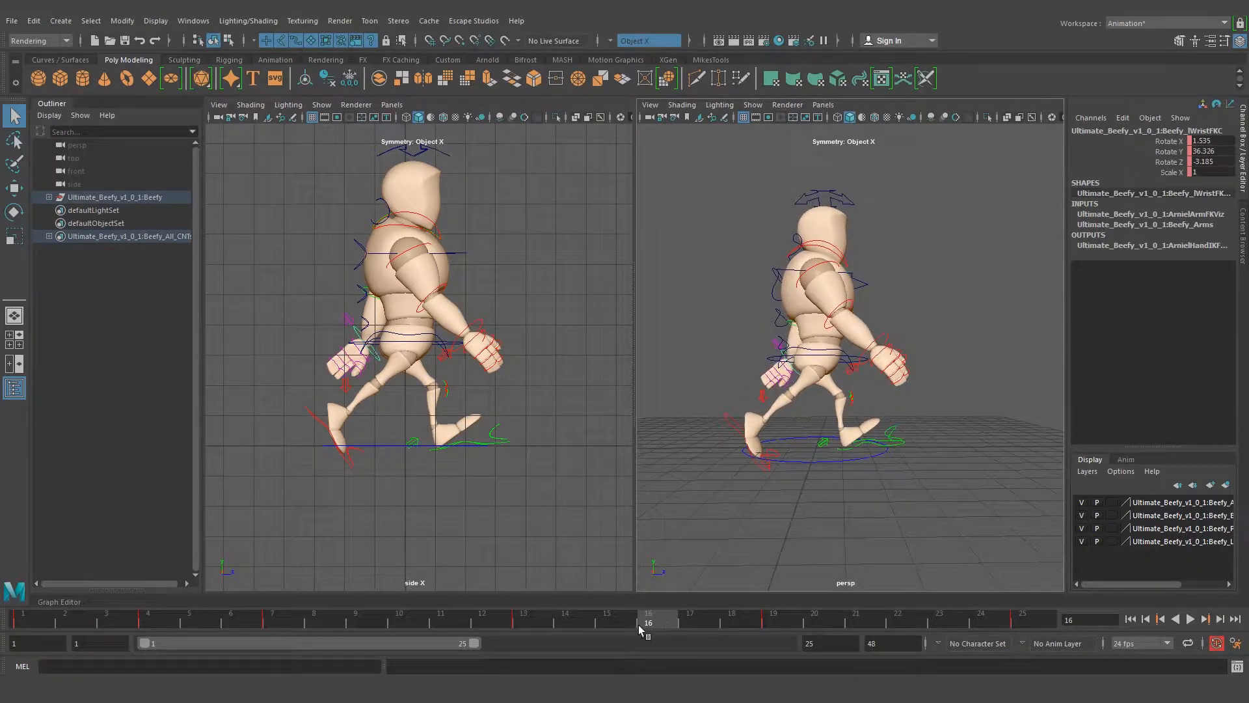
pyautogui.click(153, 619)
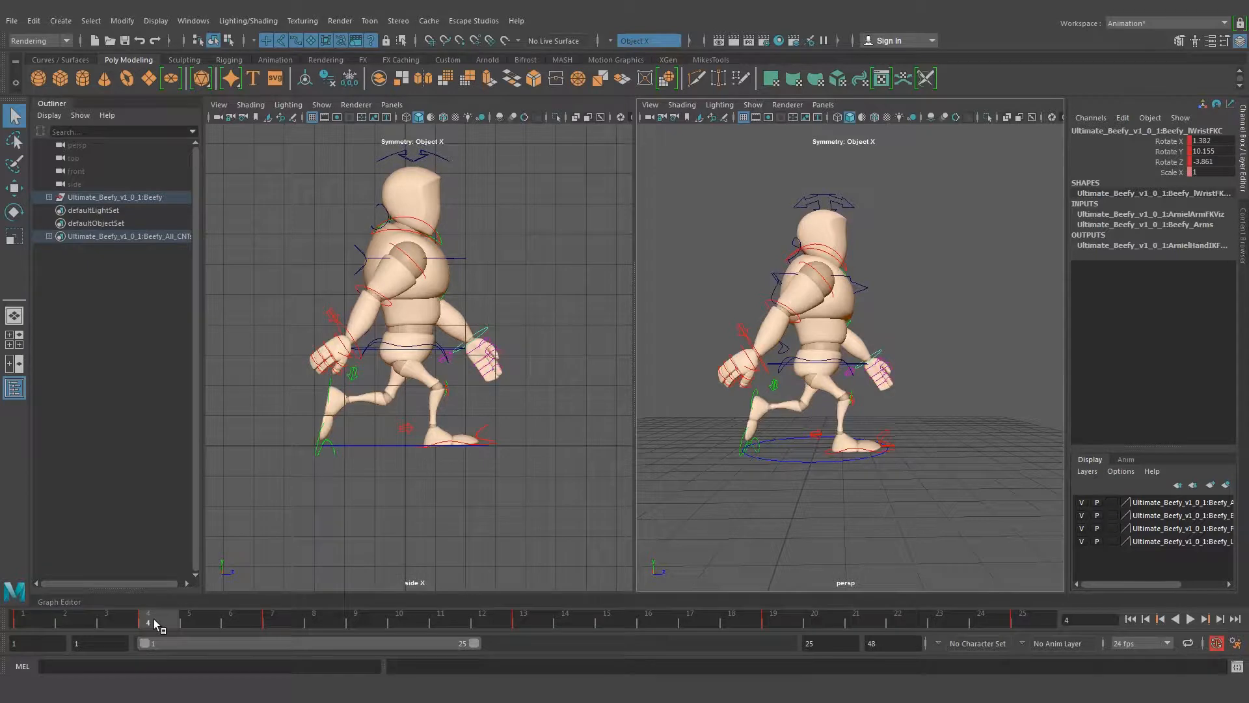
# Check the right foot control at frame 4 and set the left foot control's Heel Ball to 0 at frame 16
pyautogui.keyDown('alt'); pyautogui.moveTo(779, 506); pyautogui.dragTo(846, 495); pyautogui.keyUp('alt')
pyautogui.keyDown('alt'); pyautogui.moveTo(846, 495); pyautogui.dragTo(830, 505, button='right'); pyautogui.keyUp('alt')
pyautogui.click(801, 517)
pyautogui.keyDown('alt'); pyautogui.moveTo(802, 516); pyautogui.dragTo(765, 545); pyautogui.keyUp('alt')
pyautogui.keyDown('alt'); pyautogui.moveTo(770, 488); pyautogui.dragTo(837, 449, button='right'); pyautogui.keyUp('alt')
pyautogui.moveTo(790, 388)
pyautogui.keyDown('alt'); pyautogui.mouseDown()
pyautogui.moveTo(753, 385)
pyautogui.moveTo(781, 406)
pyautogui.mouseUp(); pyautogui.keyUp('alt')
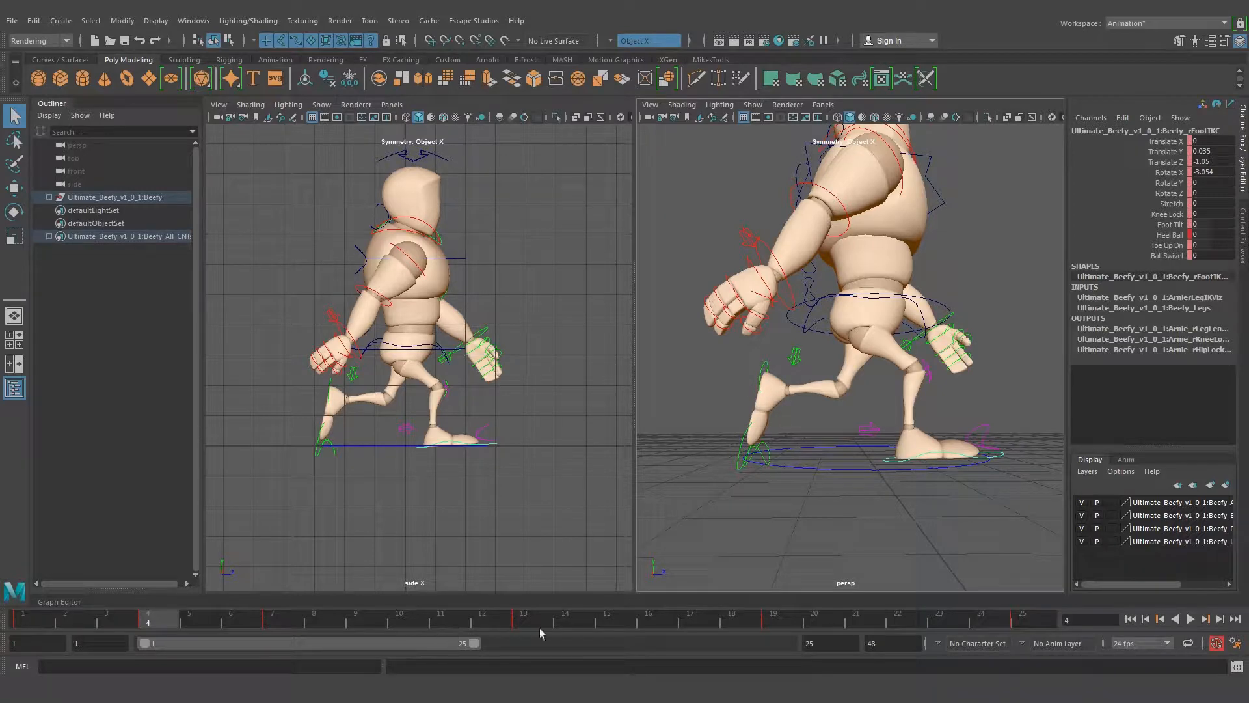
pyautogui.click(651, 617)
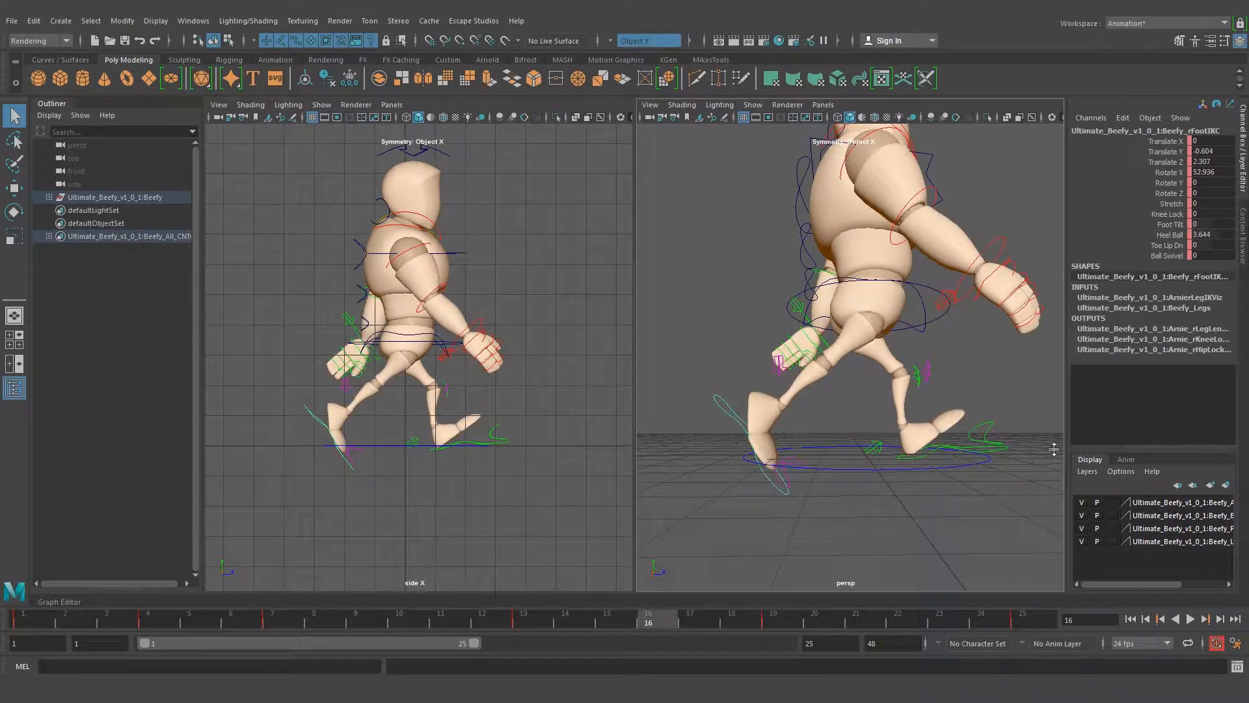
pyautogui.keyDown('alt'); pyautogui.moveTo(976, 450); pyautogui.dragTo(872, 417); pyautogui.keyUp('alt')
pyautogui.click(875, 424)
pyautogui.doubleClick(1222, 235)
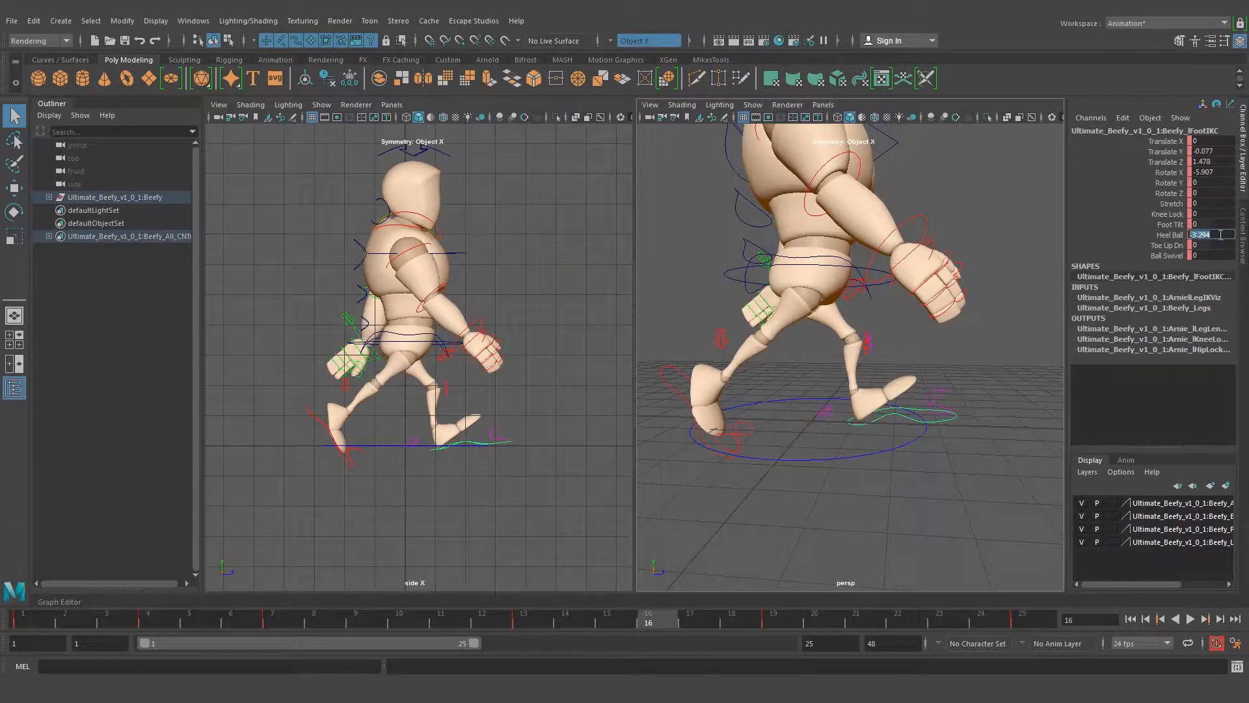
pyautogui.press('Return')
# Lower the root control at frame 16 to Translate Y -0.805 for the second down position
pyautogui.keyDown('alt'); pyautogui.moveTo(919, 306); pyautogui.dragTo(854, 309); pyautogui.keyUp('alt')
pyautogui.click(896, 277)
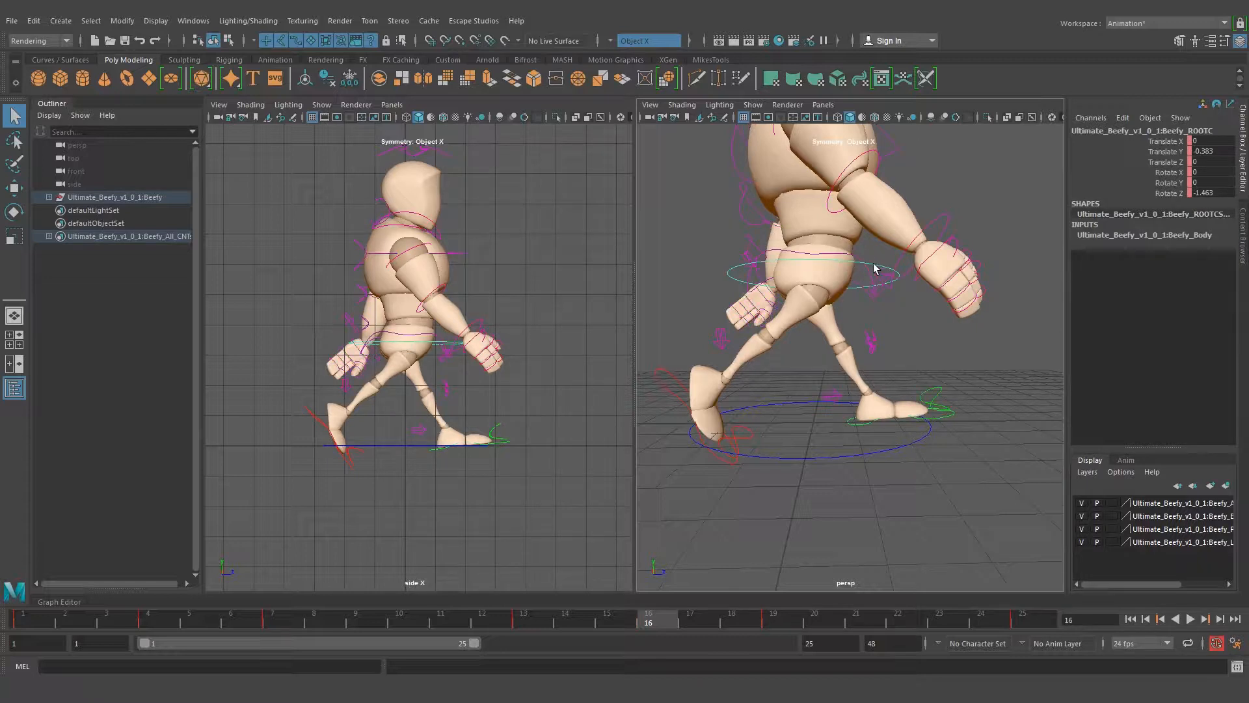
pyautogui.press('w')
pyautogui.moveTo(814, 184); pyautogui.dragTo(809, 203)
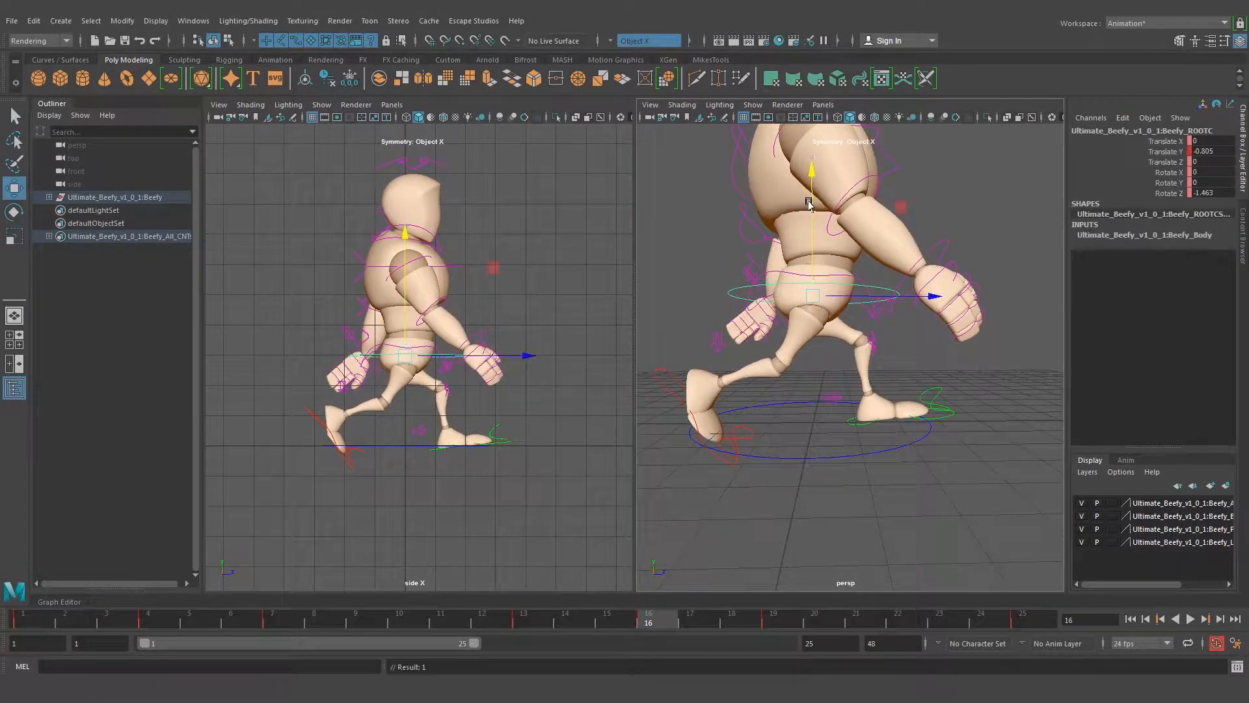
# Set the left foot control's Rotate X and Translate Y to 0 at frame 16 so the front foot lies flat on the ground
pyautogui.click(862, 427)
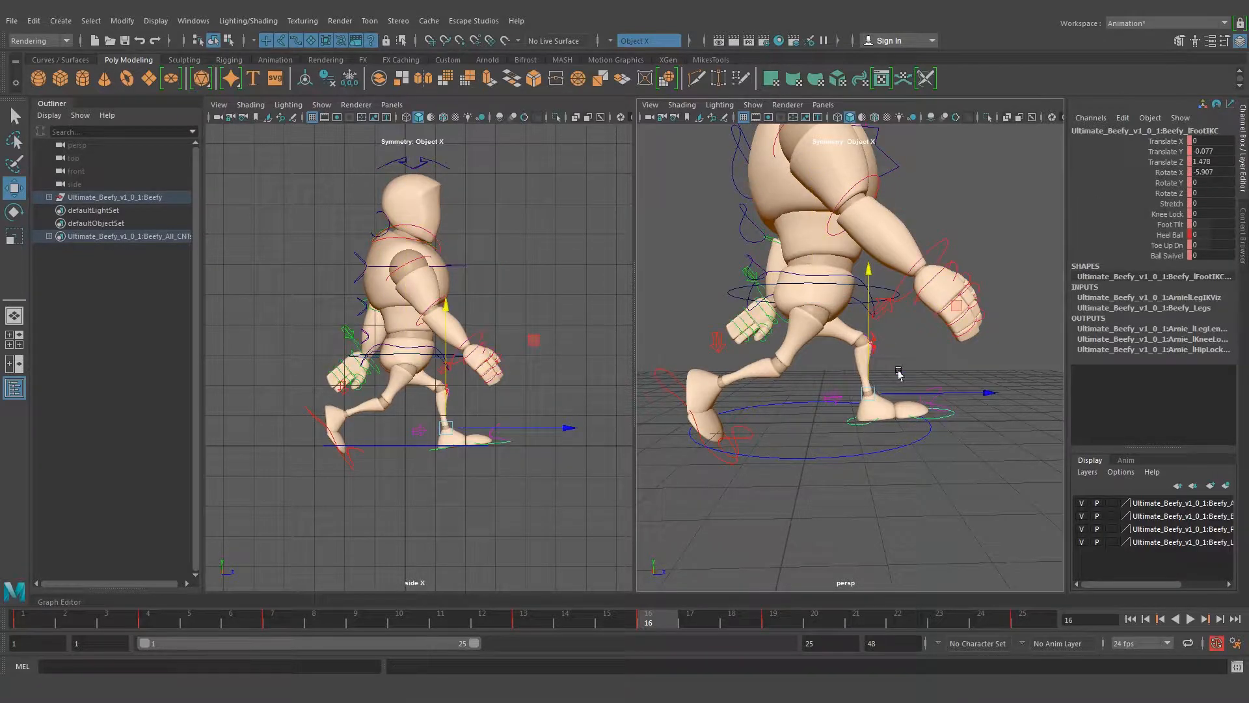
pyautogui.press('q')
pyautogui.keyDown('alt'); pyautogui.moveTo(385, 462); pyautogui.dragTo(507, 467, button='right'); pyautogui.keyUp('alt')
pyautogui.keyDown('alt'); pyautogui.moveTo(507, 467); pyautogui.dragTo(427, 432, button='middle'); pyautogui.keyUp('alt')
pyautogui.keyDown('alt'); pyautogui.moveTo(427, 433); pyautogui.dragTo(538, 434, button='right'); pyautogui.keyUp('alt')
pyautogui.keyDown('alt'); pyautogui.moveTo(537, 433); pyautogui.dragTo(518, 392, button='middle'); pyautogui.keyUp('alt')
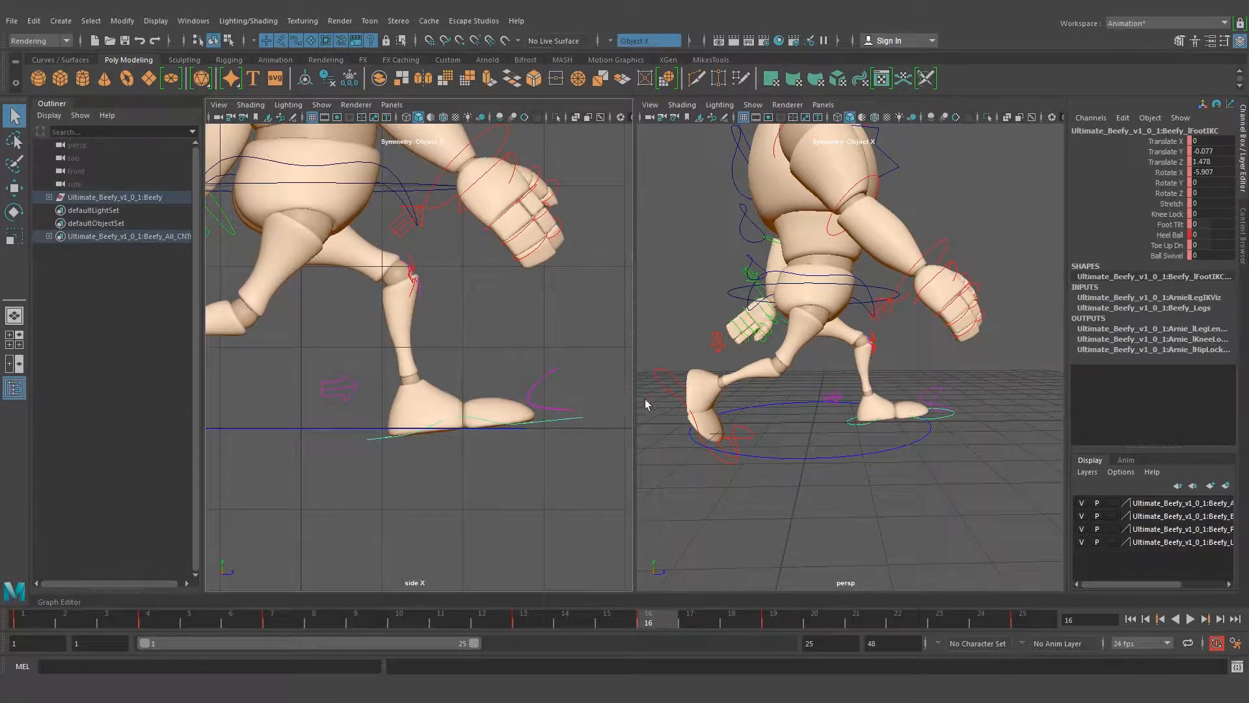
pyautogui.click(1210, 173)
pyautogui.write('0')
pyautogui.press('Return')
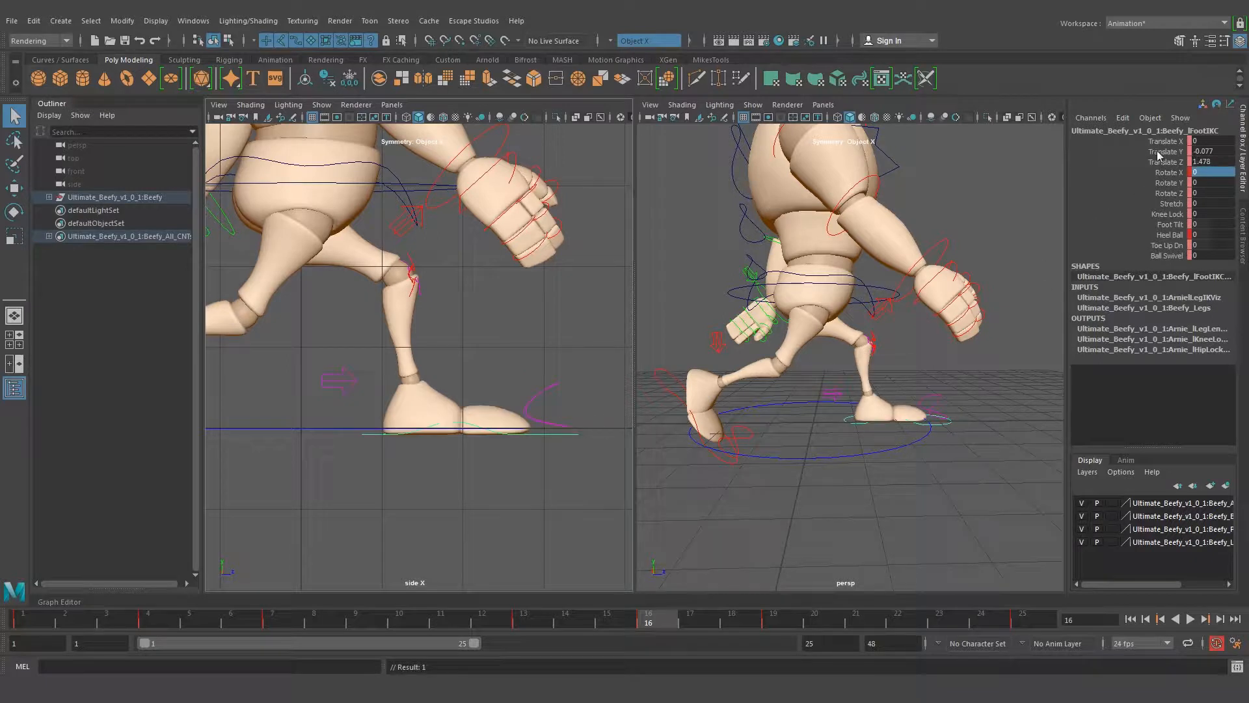
pyautogui.click(1218, 150)
pyautogui.write('0')
pyautogui.press('Return')
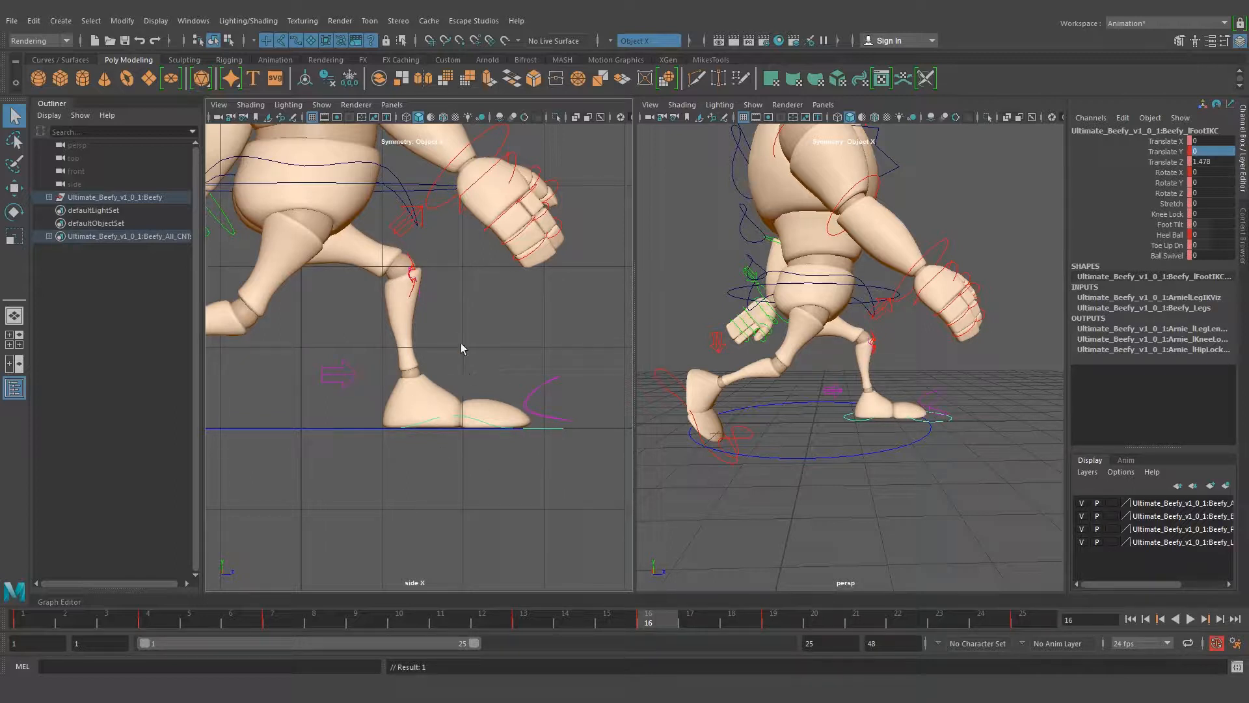
# Set the right foot control's Heel Ball to 0 at frame 16
pyautogui.press('w')
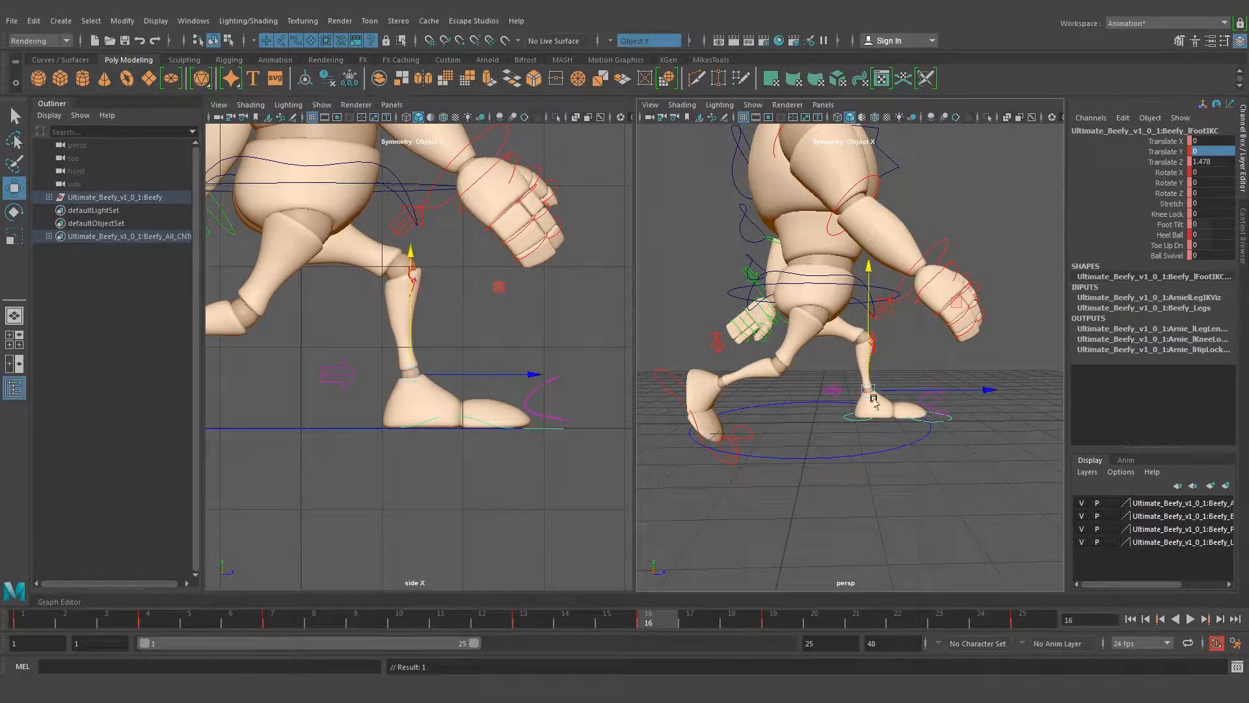
pyautogui.moveTo(896, 390); pyautogui.dragTo(773, 347)
pyautogui.press('q')
pyautogui.keyDown('alt'); pyautogui.moveTo(759, 363); pyautogui.dragTo(850, 362, button='right'); pyautogui.keyUp('alt')
pyautogui.keyDown('alt'); pyautogui.moveTo(821, 350); pyautogui.dragTo(835, 366, button='middle'); pyautogui.keyUp('alt')
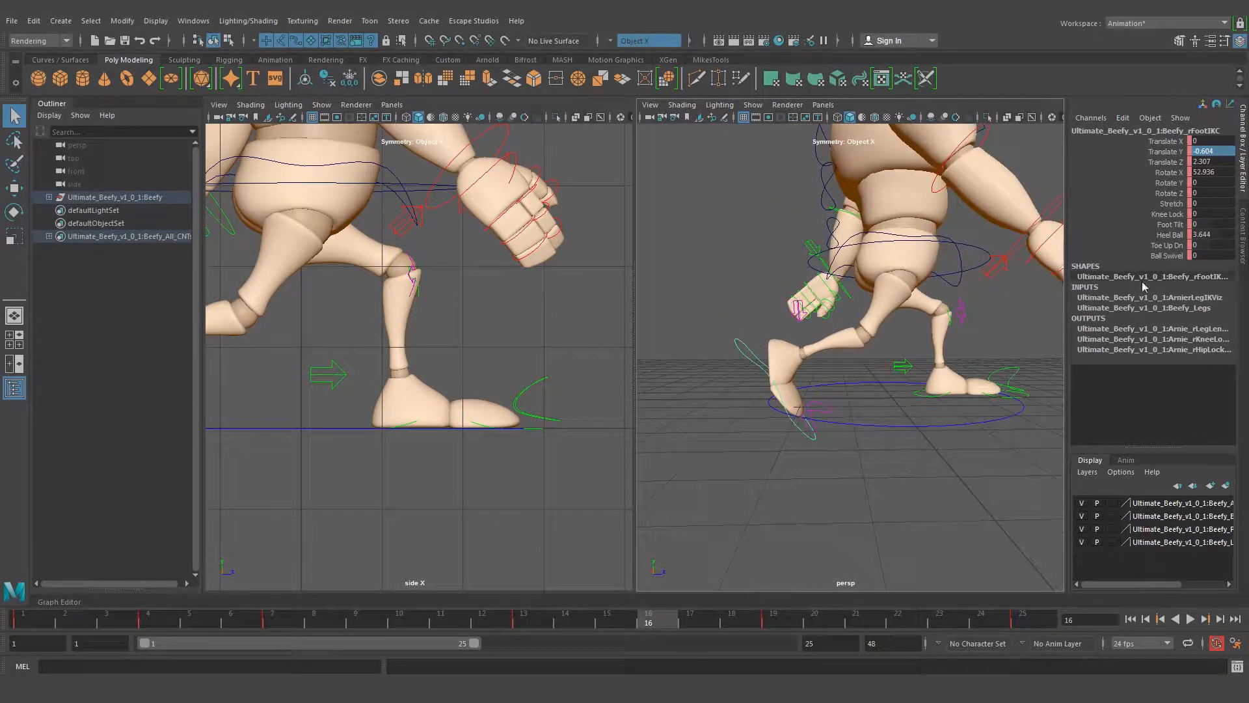
pyautogui.doubleClick(1223, 234)
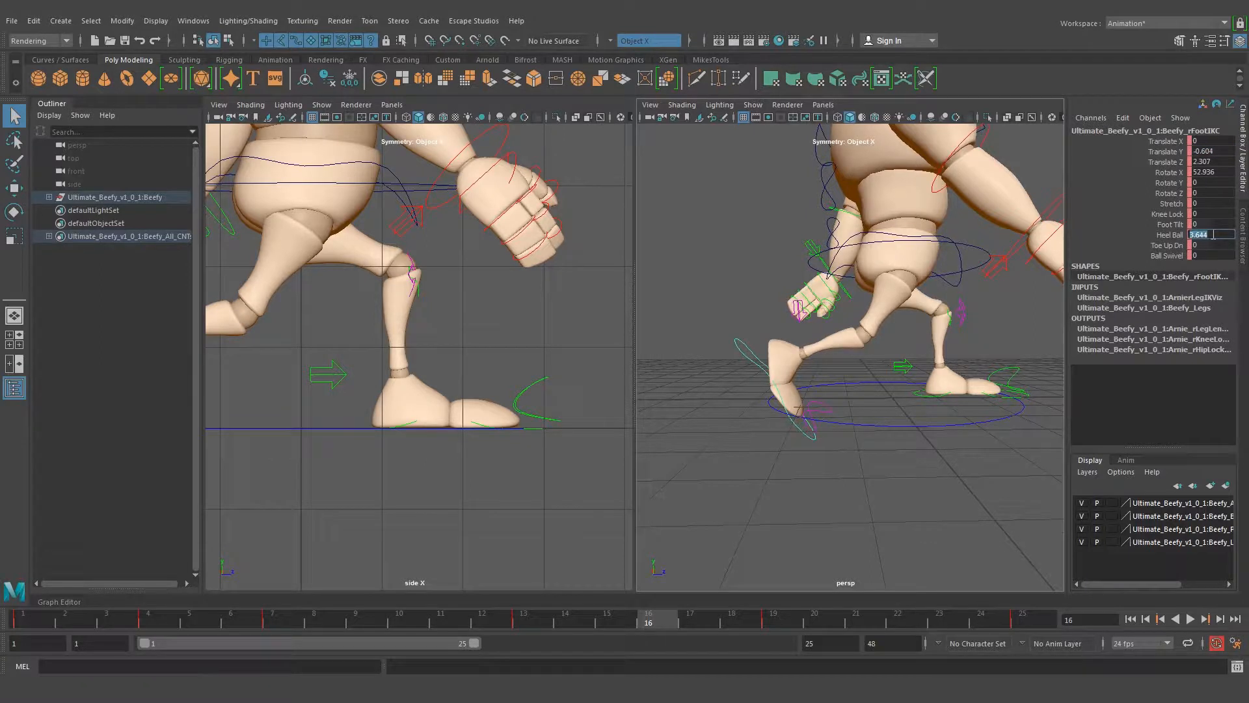
pyautogui.write('0')
pyautogui.press('Return')
# Move the right foot control forward to Translate Z 1.591 and rotate it to Rotate X 96.277 at frame 16
pyautogui.press('w')
pyautogui.moveTo(807, 339); pyautogui.dragTo(843, 343)
pyautogui.press('e')
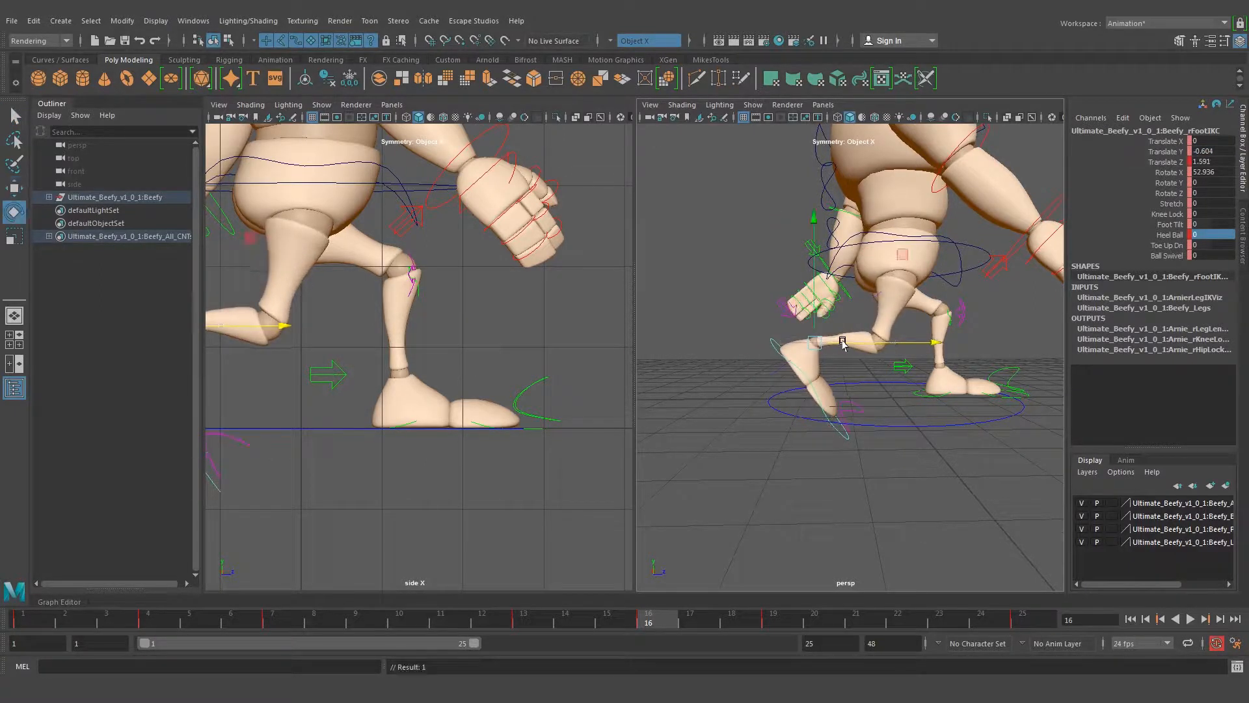
pyautogui.moveTo(919, 301); pyautogui.dragTo(901, 384)
pyautogui.keyDown('alt'); pyautogui.moveTo(535, 347); pyautogui.dragTo(449, 306, button='right'); pyautogui.keyUp('alt')
pyautogui.keyDown('alt'); pyautogui.moveTo(450, 306); pyautogui.dragTo(548, 275, button='middle'); pyautogui.keyUp('alt')
pyautogui.keyDown('alt'); pyautogui.moveTo(475, 301); pyautogui.dragTo(523, 243, button='right'); pyautogui.keyUp('alt')
pyautogui.keyDown('alt'); pyautogui.moveTo(523, 242); pyautogui.dragTo(512, 270, button='middle'); pyautogui.keyUp('alt')
# Refine the trailing right foot at frame 16 to Translate Y -0.702, Translate Z 1.549 and Rotate X 109.103
pyautogui.press('w')
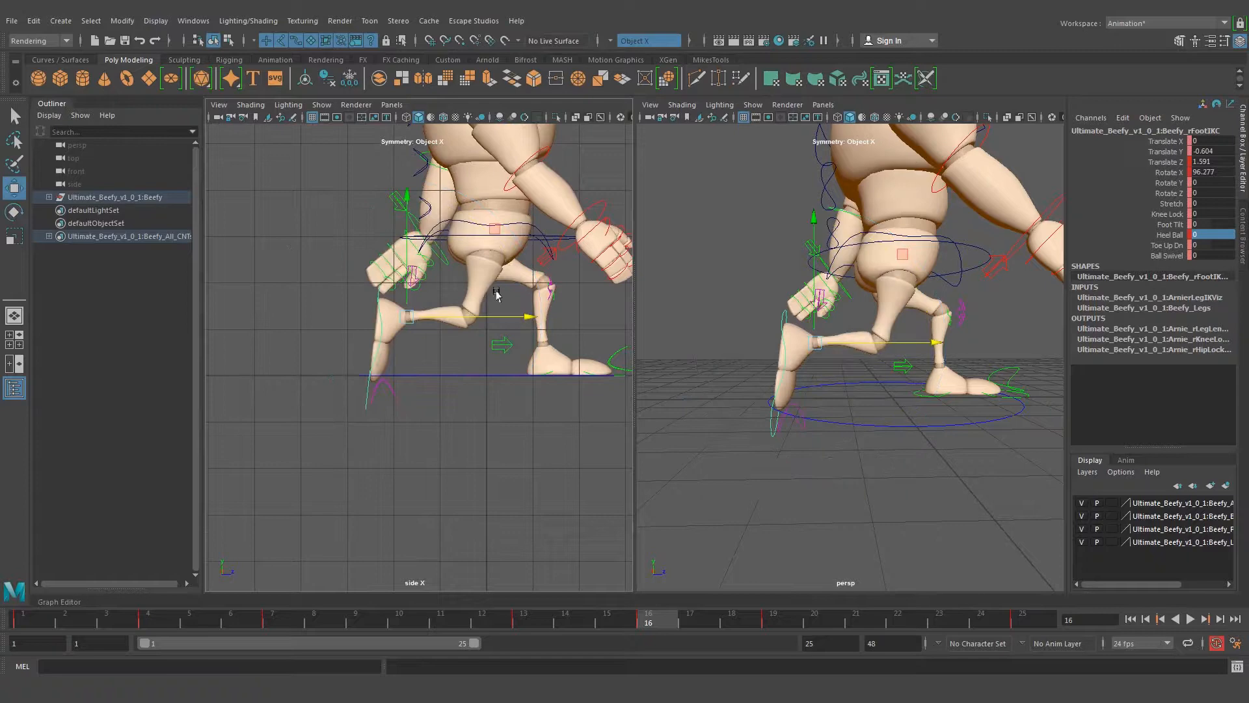
pyautogui.moveTo(467, 316); pyautogui.dragTo(462, 317)
pyautogui.press('e')
pyautogui.moveTo(514, 281); pyautogui.dragTo(510, 314)
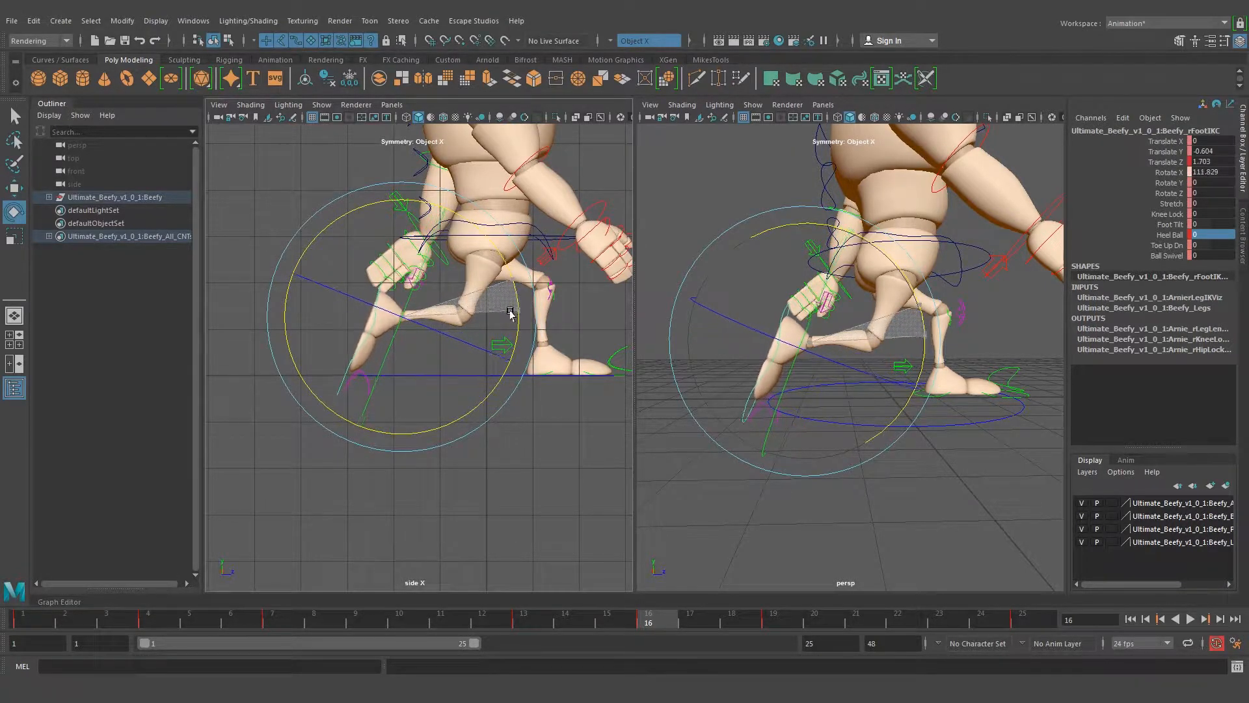
pyautogui.press('w')
pyautogui.moveTo(428, 316); pyautogui.dragTo(400, 283)
pyautogui.press('e')
pyautogui.moveTo(522, 282); pyautogui.dragTo(518, 273)
# Inspect the frame 16 down pose from the front and the side in the perspective view
pyautogui.press('q')
pyautogui.click(965, 300)
pyautogui.keyDown('alt'); pyautogui.moveTo(970, 299); pyautogui.dragTo(845, 286); pyautogui.keyUp('alt')
pyautogui.keyDown('alt'); pyautogui.moveTo(846, 286); pyautogui.dragTo(784, 279, button='right'); pyautogui.keyUp('alt')
pyautogui.keyDown('alt'); pyautogui.moveTo(791, 225); pyautogui.dragTo(798, 262, button='middle'); pyautogui.keyUp('alt')
pyautogui.keyDown('alt'); pyautogui.moveTo(797, 262); pyautogui.dragTo(730, 278); pyautogui.keyUp('alt')
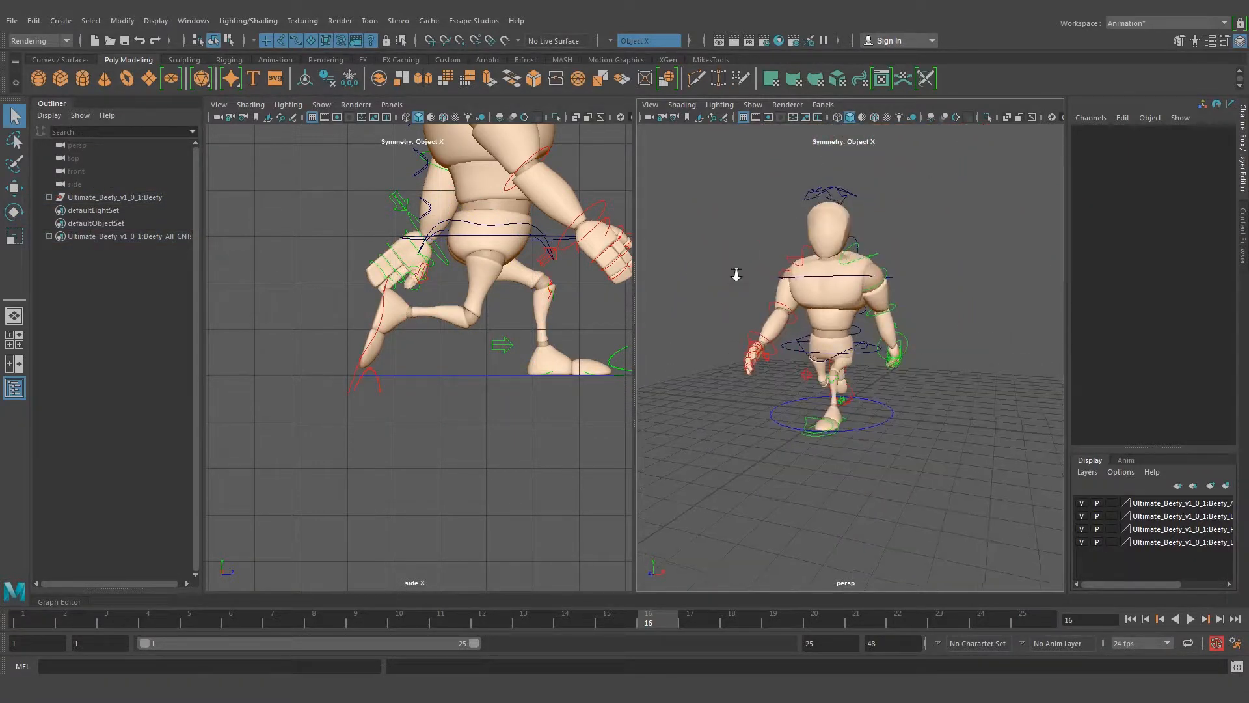
pyautogui.keyDown('alt'); pyautogui.moveTo(729, 278); pyautogui.dragTo(814, 293, button='right'); pyautogui.keyUp('alt')
pyautogui.keyDown('alt'); pyautogui.moveTo(814, 292); pyautogui.dragTo(970, 287); pyautogui.keyUp('alt')
pyautogui.keyDown('alt'); pyautogui.moveTo(962, 270); pyautogui.dragTo(907, 243, button='right'); pyautogui.keyUp('alt')
pyautogui.keyDown('alt'); pyautogui.moveTo(907, 243); pyautogui.dragTo(864, 260, button='middle'); pyautogui.keyUp('alt')
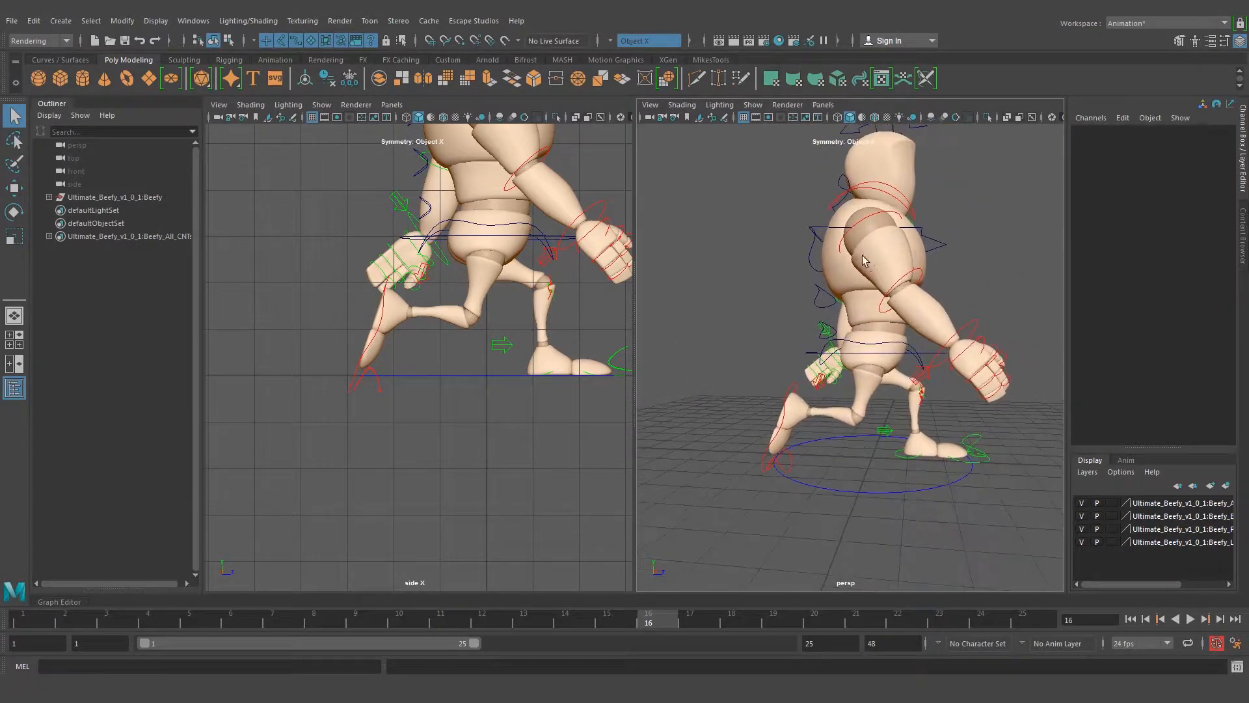
# Compare the body height and leg poses of the two down positions at frames 4 and 16
pyautogui.click(158, 620)
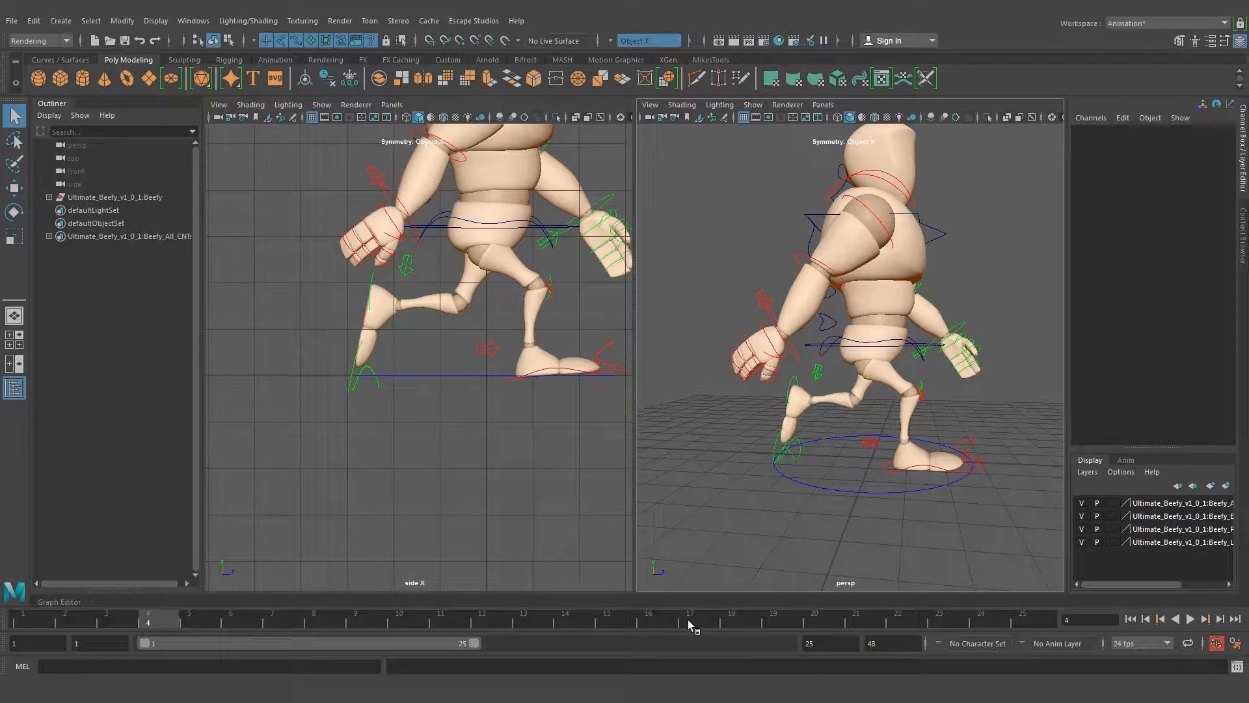
pyautogui.click(654, 623)
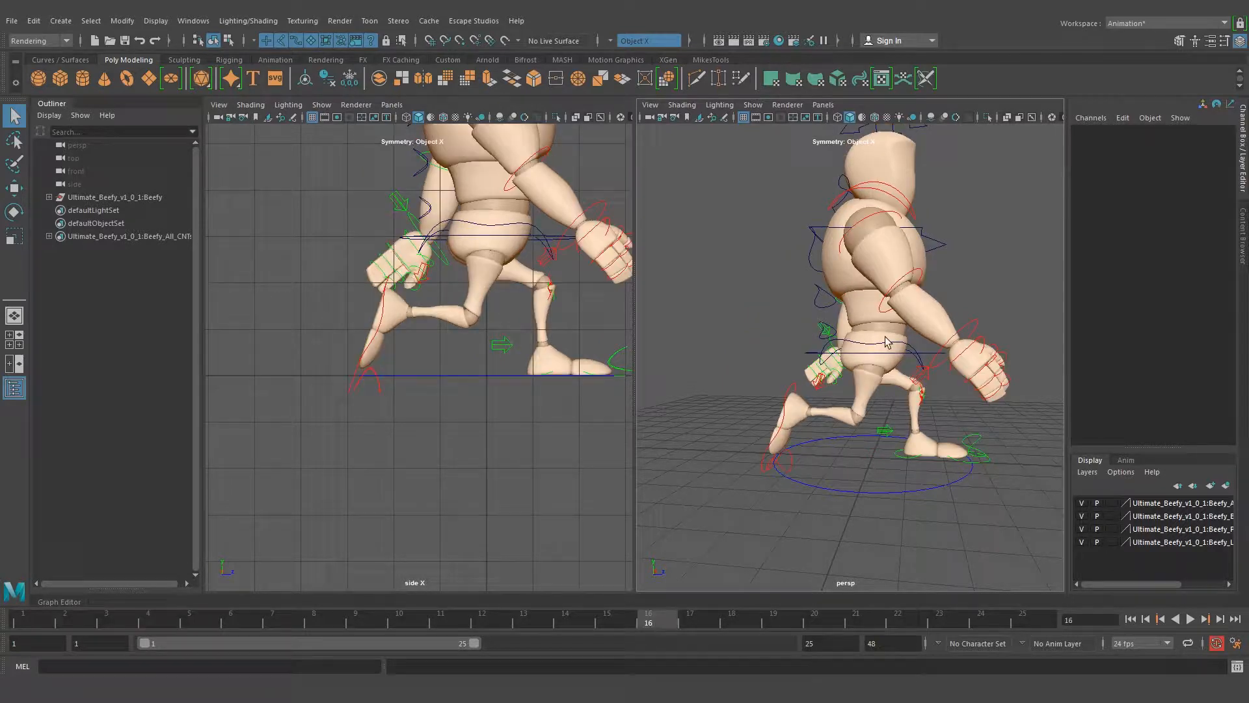
pyautogui.keyDown('alt'); pyautogui.moveTo(883, 291); pyautogui.dragTo(866, 319); pyautogui.keyUp('alt')
pyautogui.scroll(-4, 865, 325)
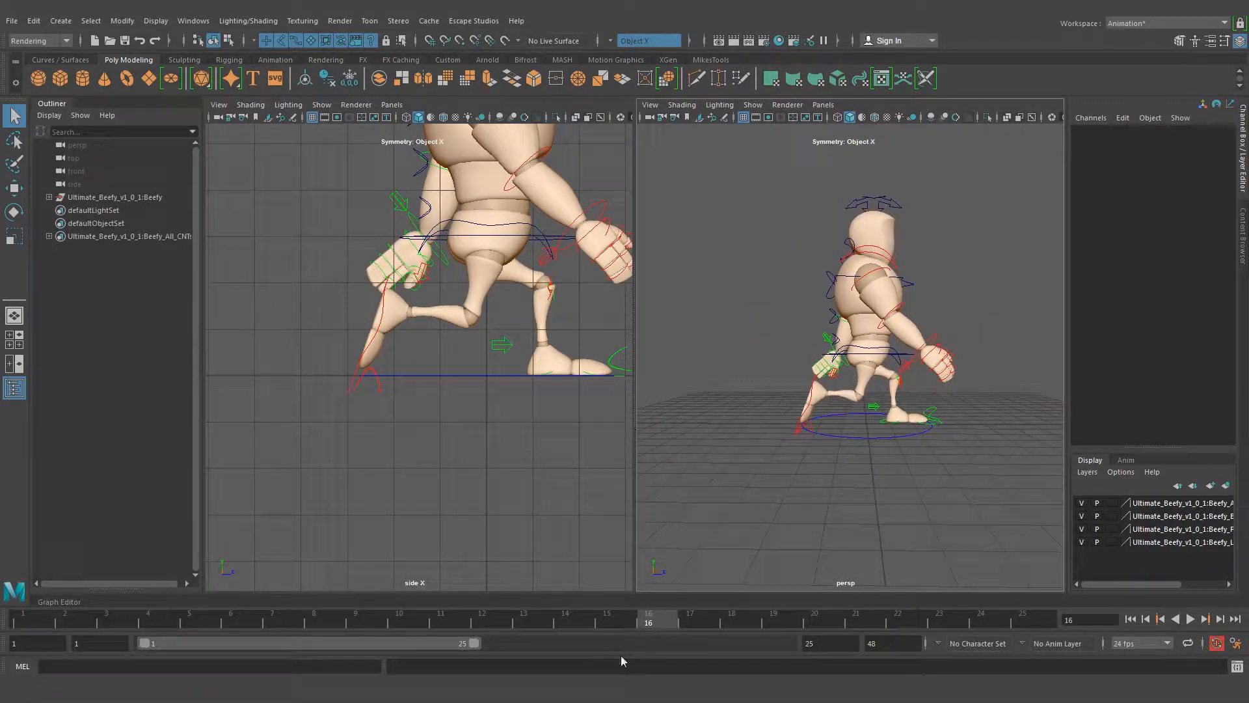
pyautogui.click(163, 622)
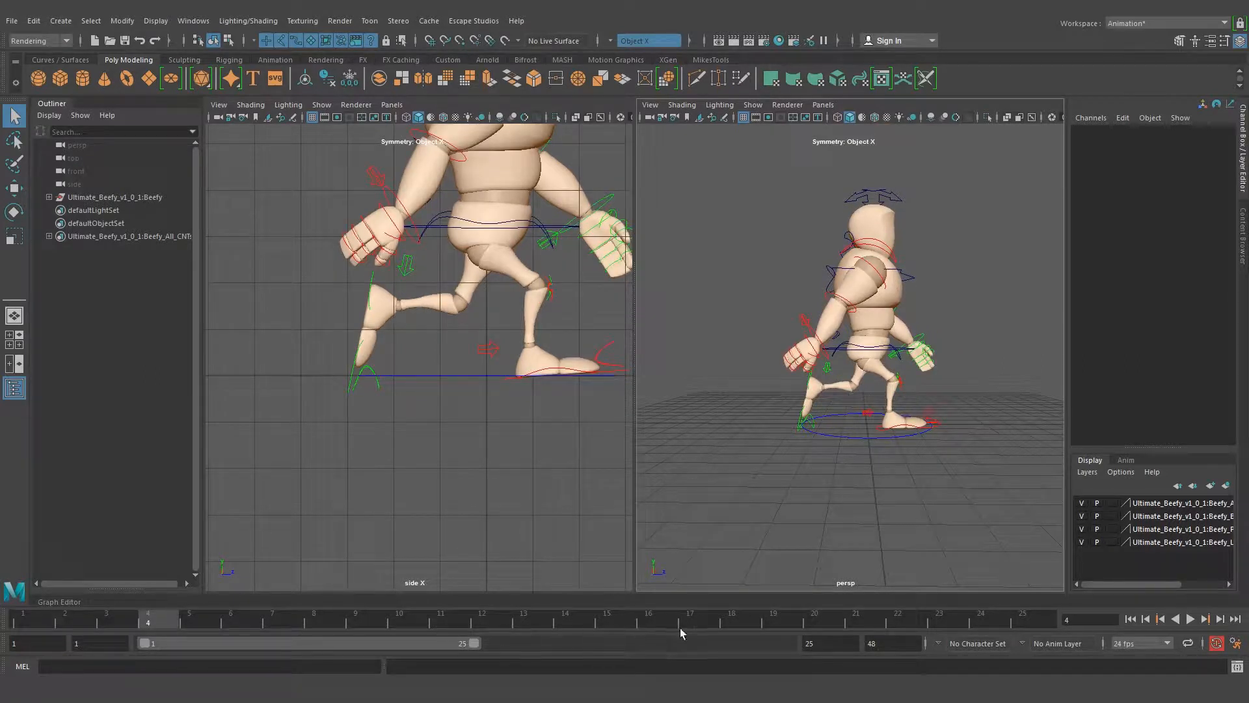
pyautogui.click(648, 623)
pyautogui.scroll(2, 926, 434)
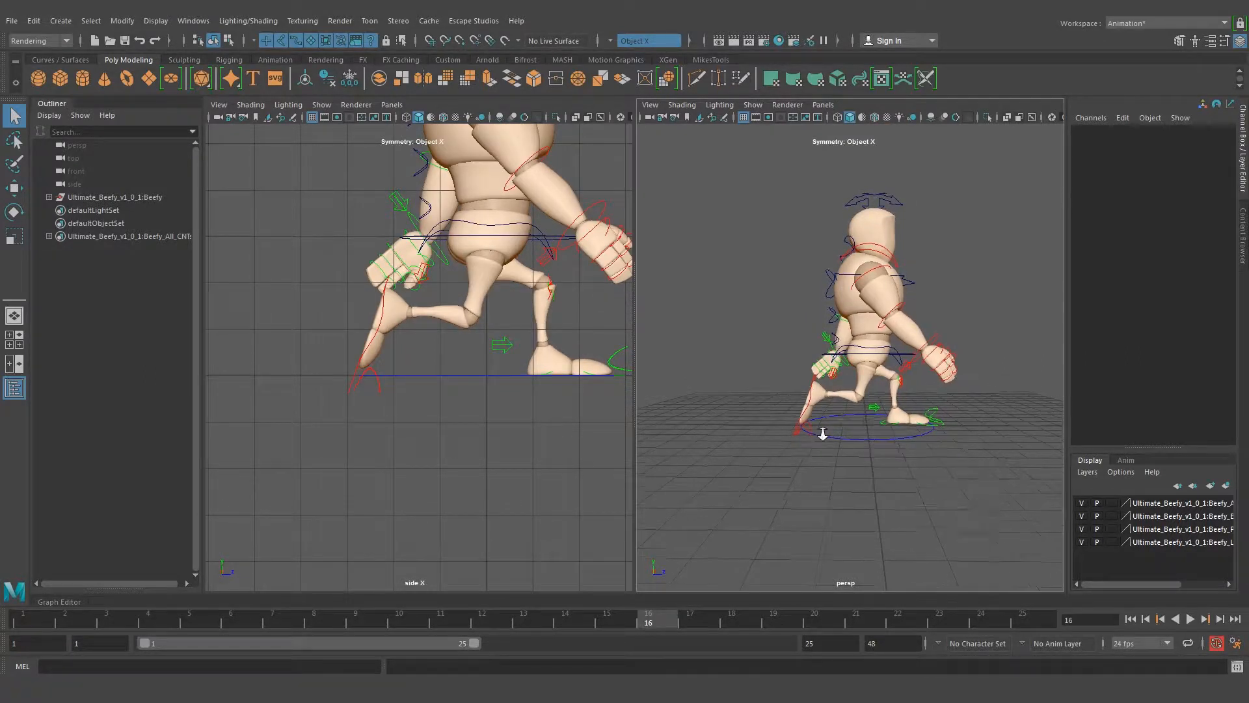
# Raise the root control at frame 16 to Translate Y -0.637
pyautogui.click(496, 239)
pyautogui.press('w')
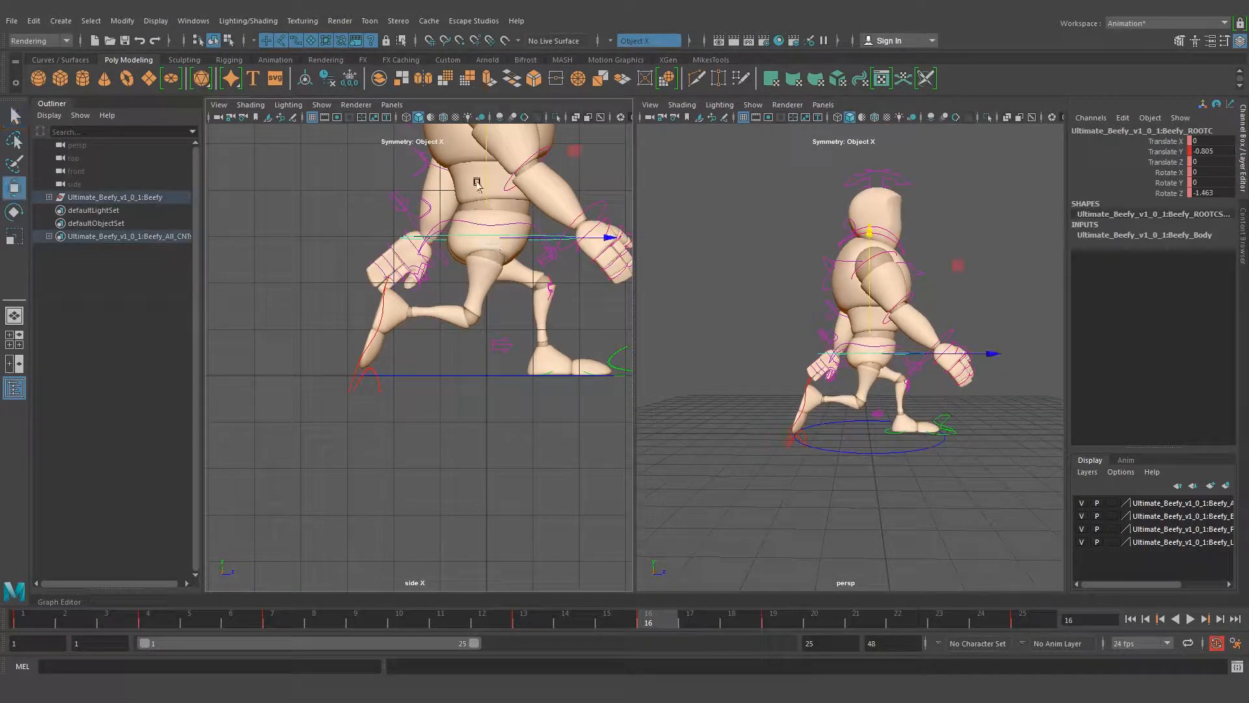
pyautogui.moveTo(484, 179); pyautogui.dragTo(484, 171)
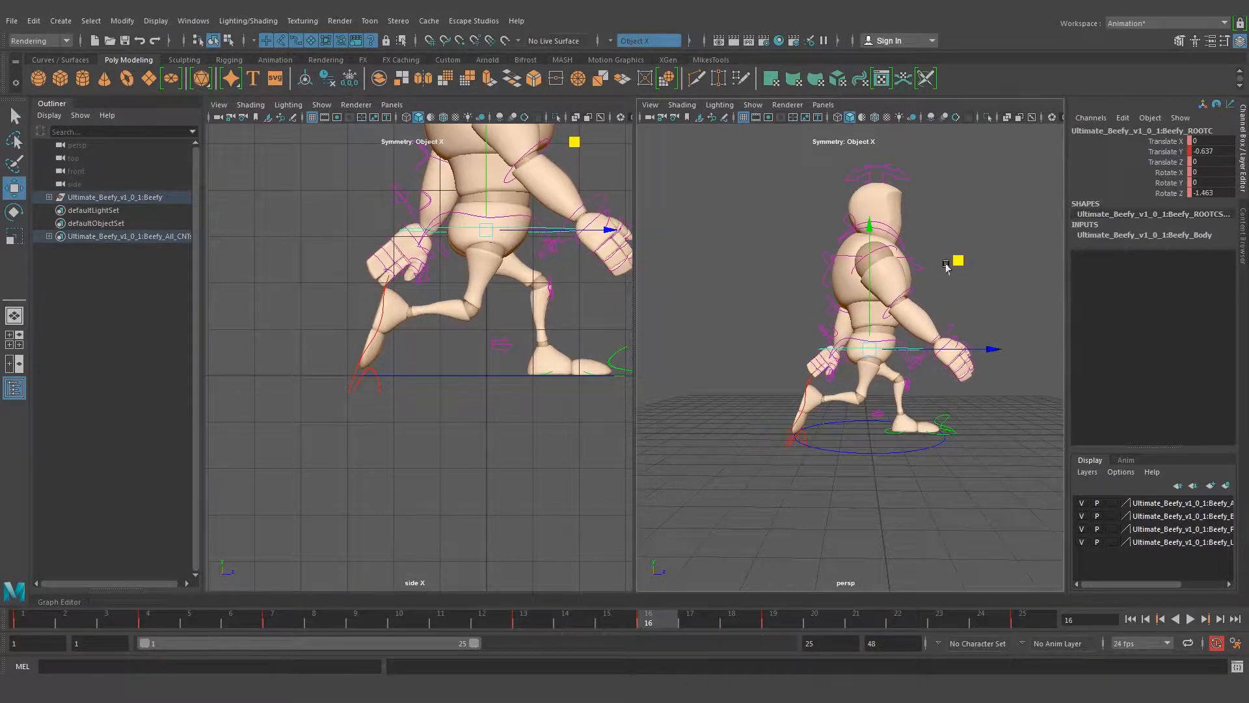
pyautogui.press('q')
pyautogui.click(993, 313)
# Swing the left arm further back at frame 16 by rotating the left shoulder control to Rotate Y 42.382
pyautogui.keyDown('alt'); pyautogui.moveTo(993, 313); pyautogui.dragTo(912, 259); pyautogui.keyUp('alt')
pyautogui.keyDown('alt'); pyautogui.moveTo(820, 260); pyautogui.dragTo(857, 260, button='right'); pyautogui.keyUp('alt')
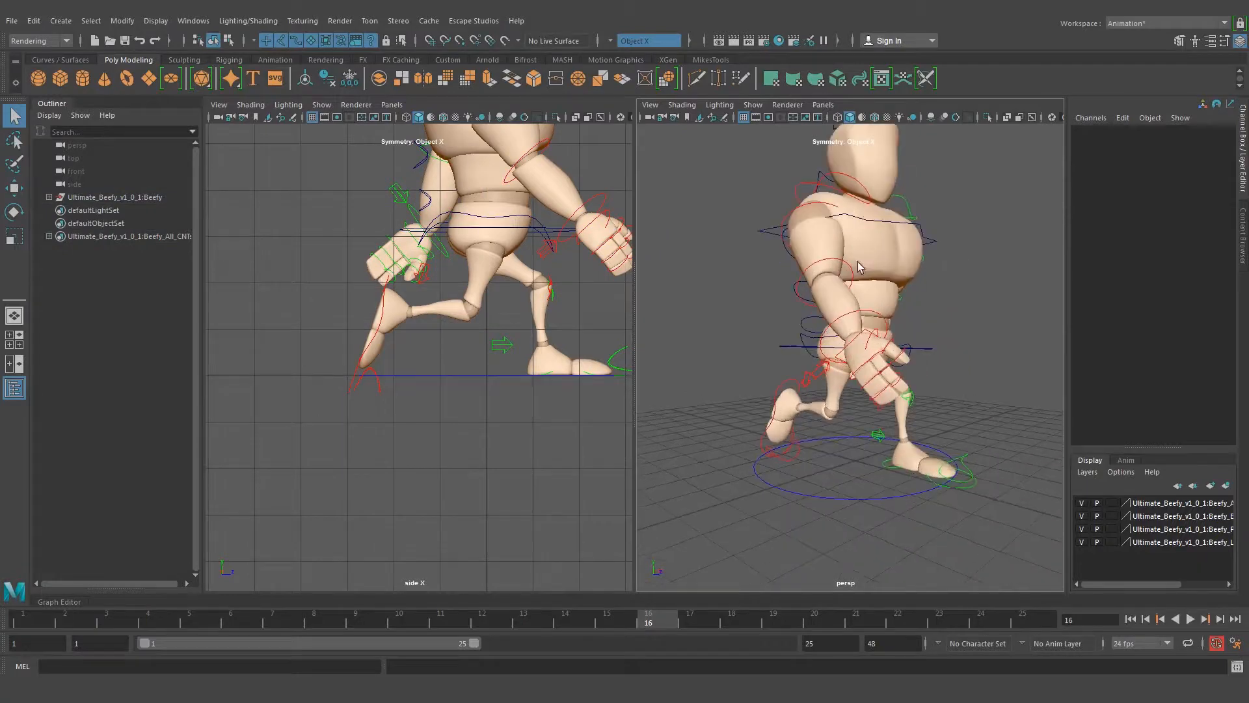
pyautogui.keyDown('alt'); pyautogui.moveTo(857, 260); pyautogui.dragTo(863, 215); pyautogui.keyUp('alt')
pyautogui.click(860, 212)
pyautogui.keyDown('alt'); pyautogui.moveTo(885, 315); pyautogui.dragTo(706, 321); pyautogui.keyUp('alt')
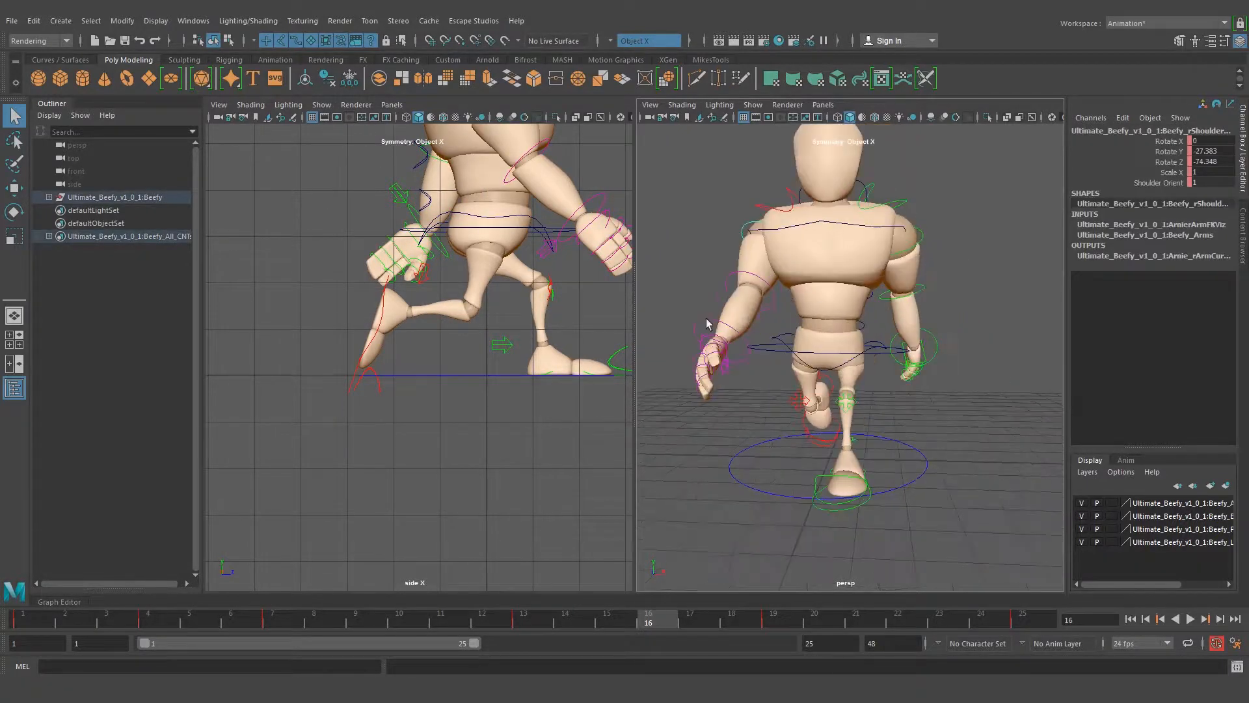
pyautogui.keyDown('alt'); pyautogui.moveTo(907, 287); pyautogui.dragTo(829, 282); pyautogui.keyUp('alt')
pyautogui.click(876, 233)
pyautogui.keyDown('alt'); pyautogui.moveTo(929, 283); pyautogui.dragTo(859, 357); pyautogui.keyUp('alt')
pyautogui.press('e')
pyautogui.press('q')
# Swing the right arm further forward at frame 16 by rotating the right shoulder control to Rotate Y -31.127
pyautogui.keyDown('alt'); pyautogui.moveTo(596, 185); pyautogui.dragTo(534, 178, button='right'); pyautogui.keyUp('alt')
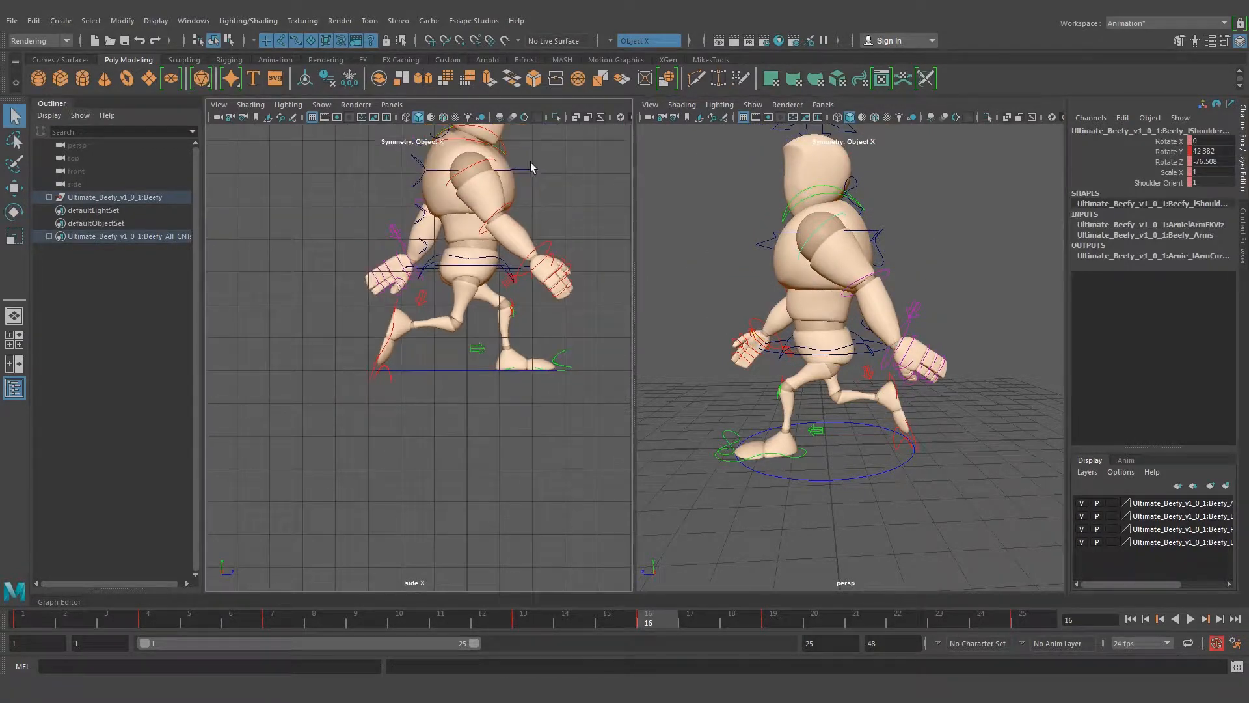
pyautogui.keyDown('alt'); pyautogui.moveTo(519, 162); pyautogui.dragTo(505, 216, button='middle'); pyautogui.keyUp('alt')
pyautogui.click(467, 216)
pyautogui.press('e')
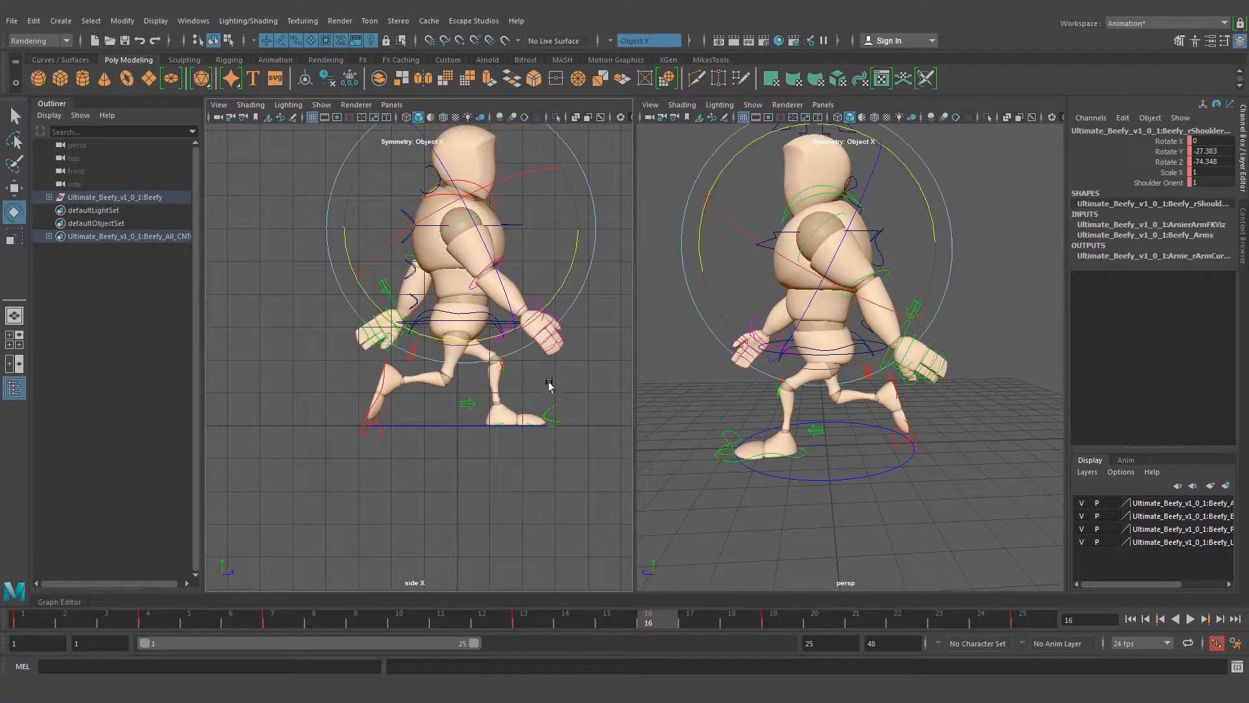
pyautogui.moveTo(551, 304); pyautogui.dragTo(554, 298)
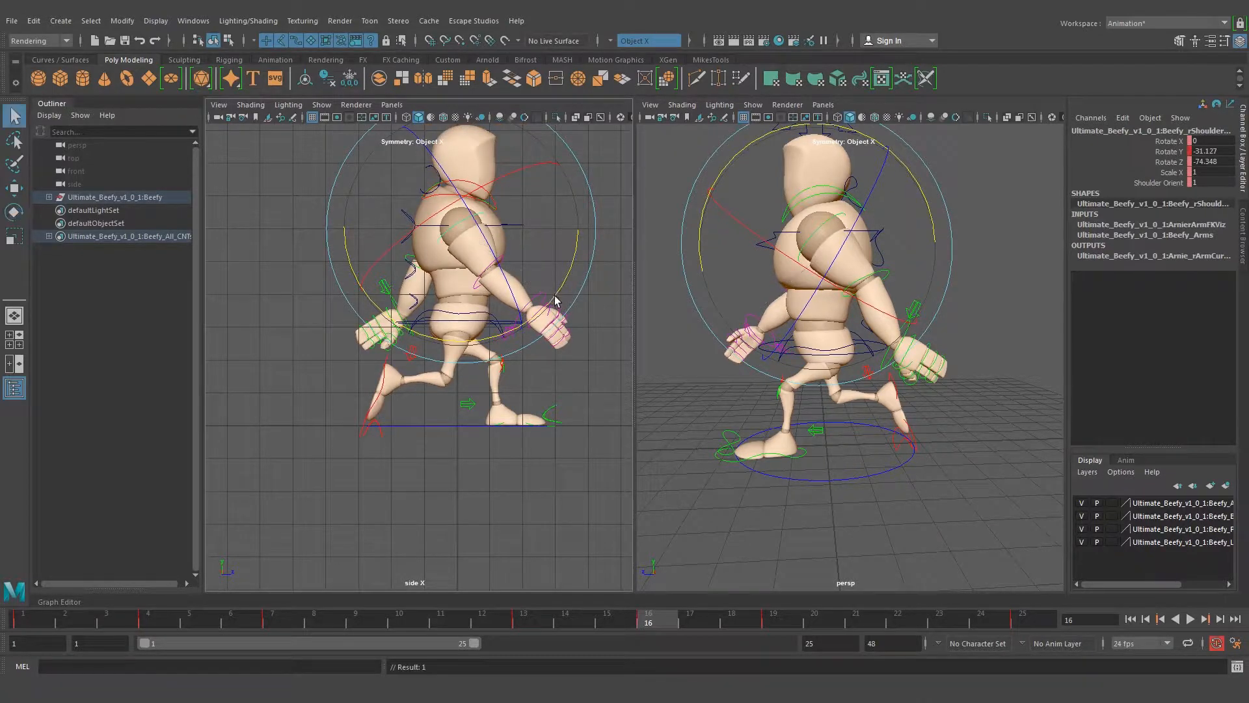
pyautogui.press('q')
pyautogui.click(560, 270)
# Compare the arm swing and overall silhouette between frames 4 and 16
pyautogui.keyDown('alt'); pyautogui.moveTo(813, 306); pyautogui.dragTo(781, 270); pyautogui.keyUp('alt')
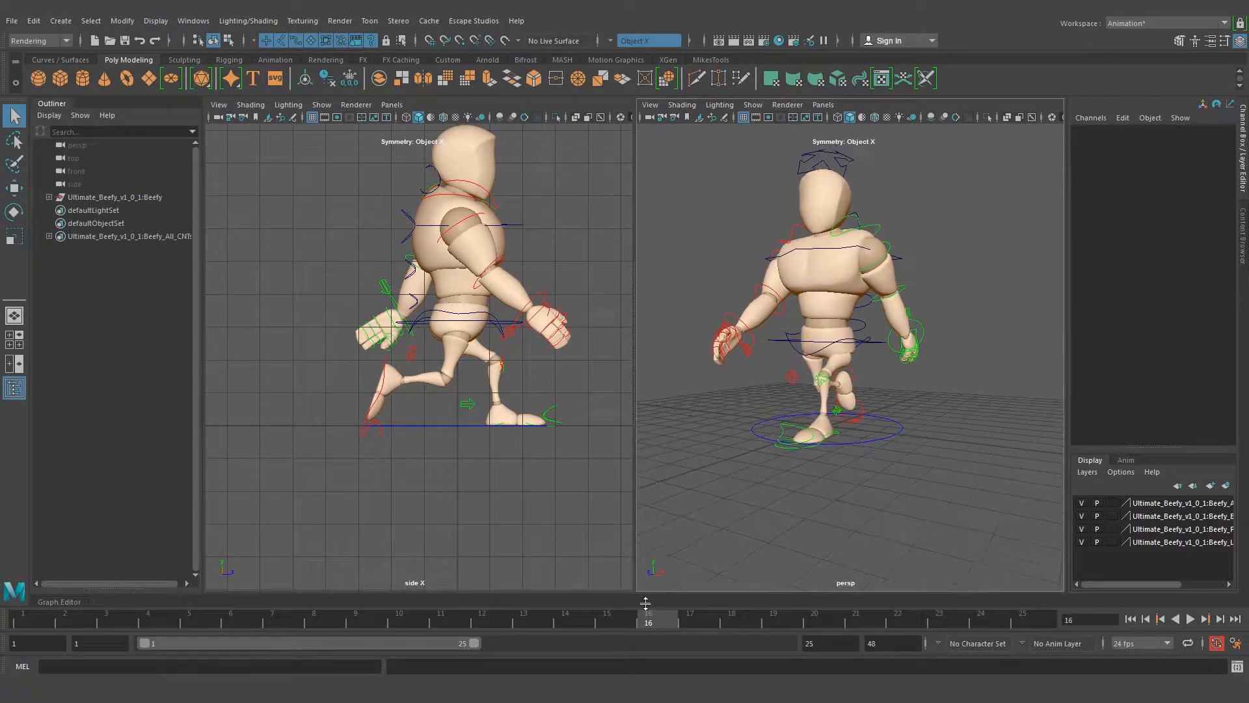
pyautogui.click(159, 620)
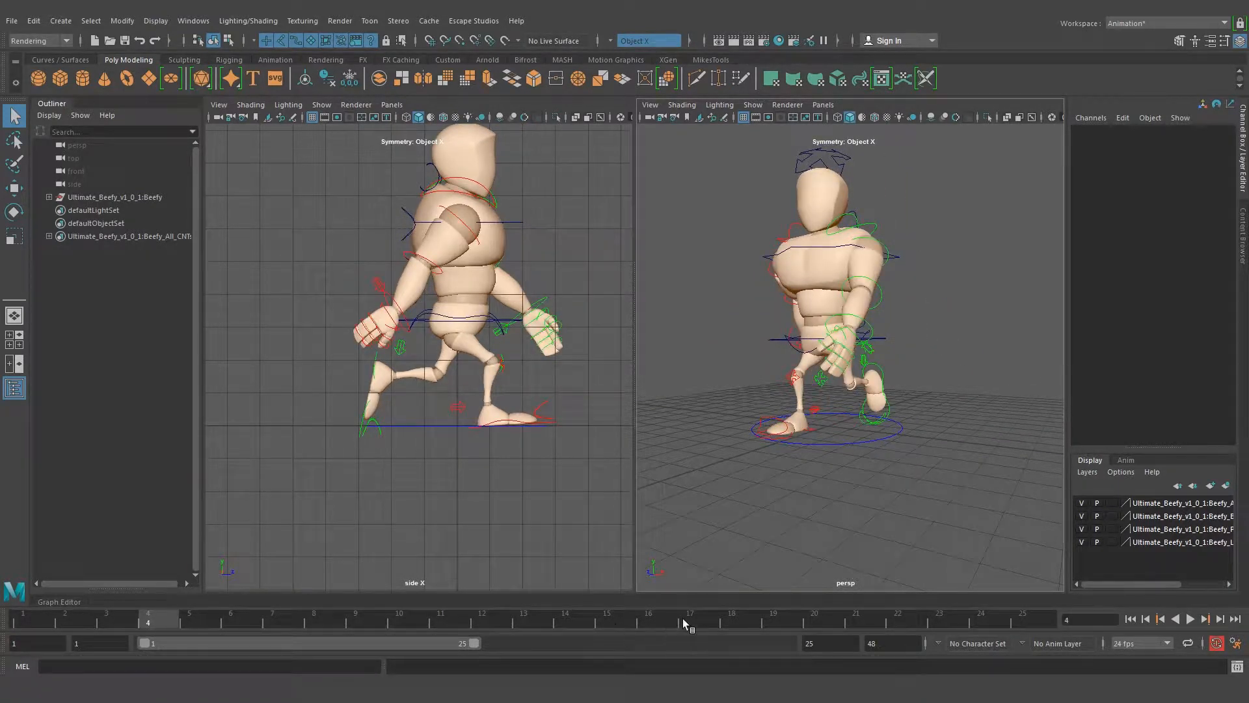
pyautogui.click(662, 618)
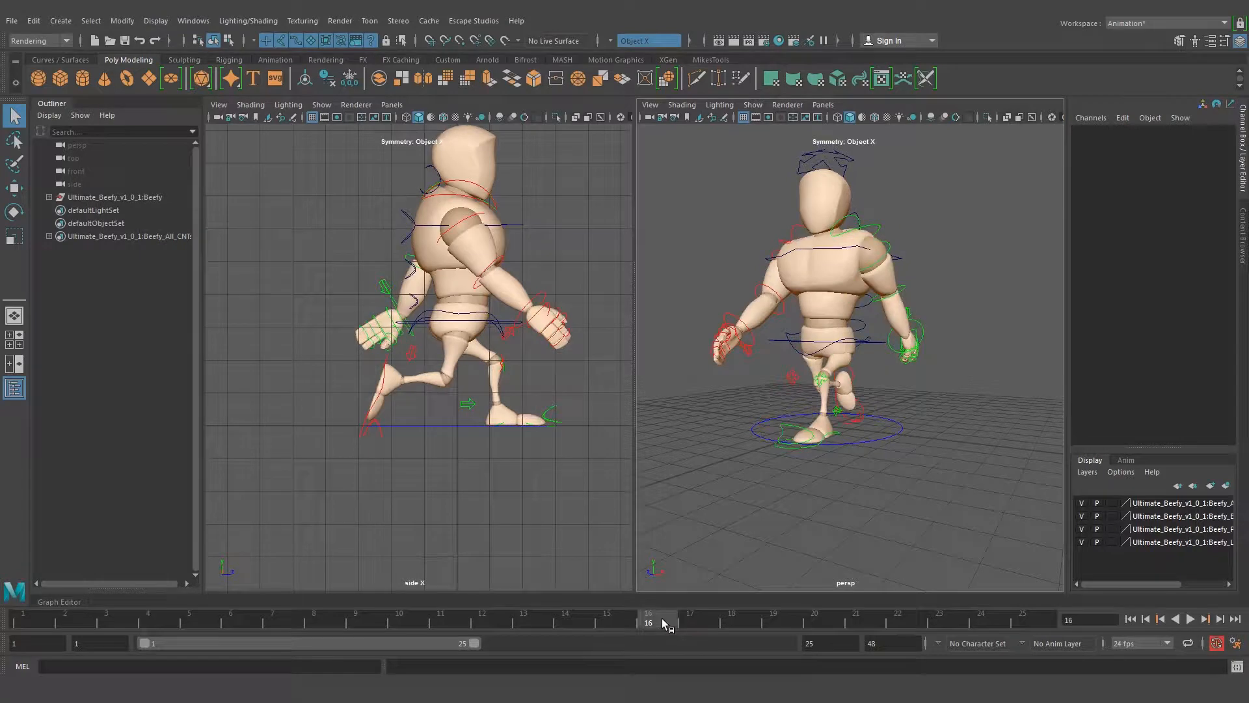
pyautogui.click(155, 619)
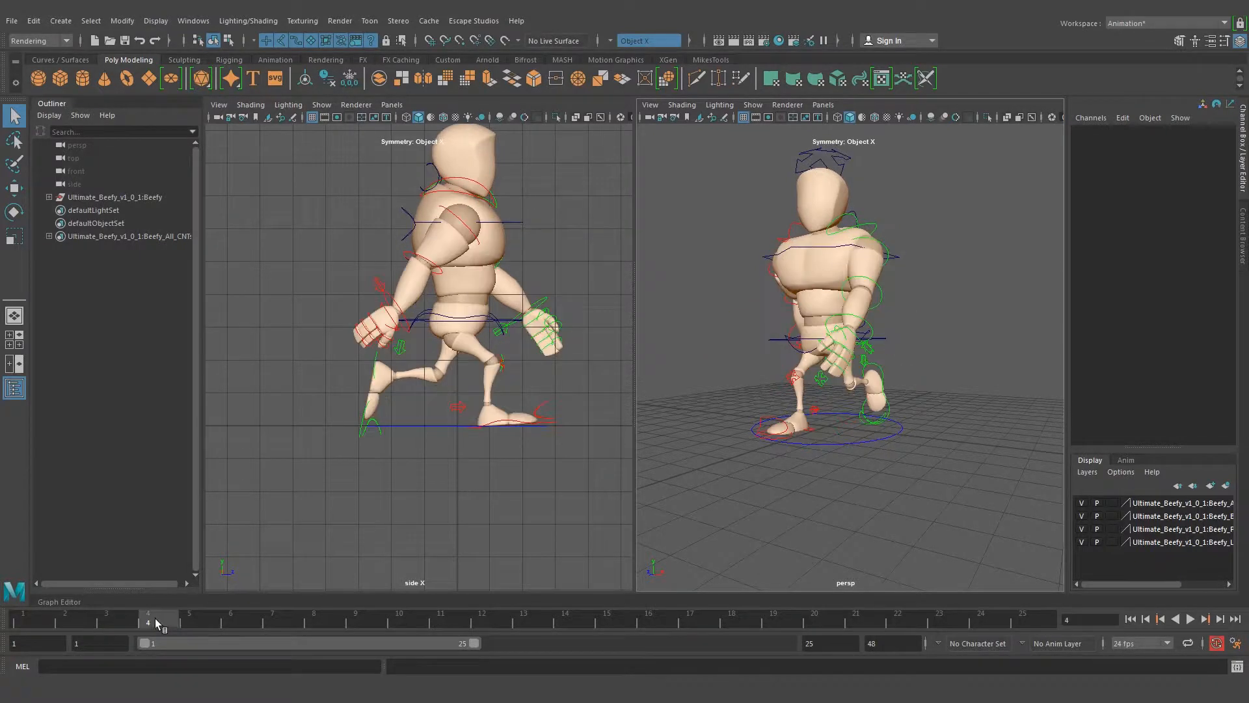
pyautogui.click(642, 621)
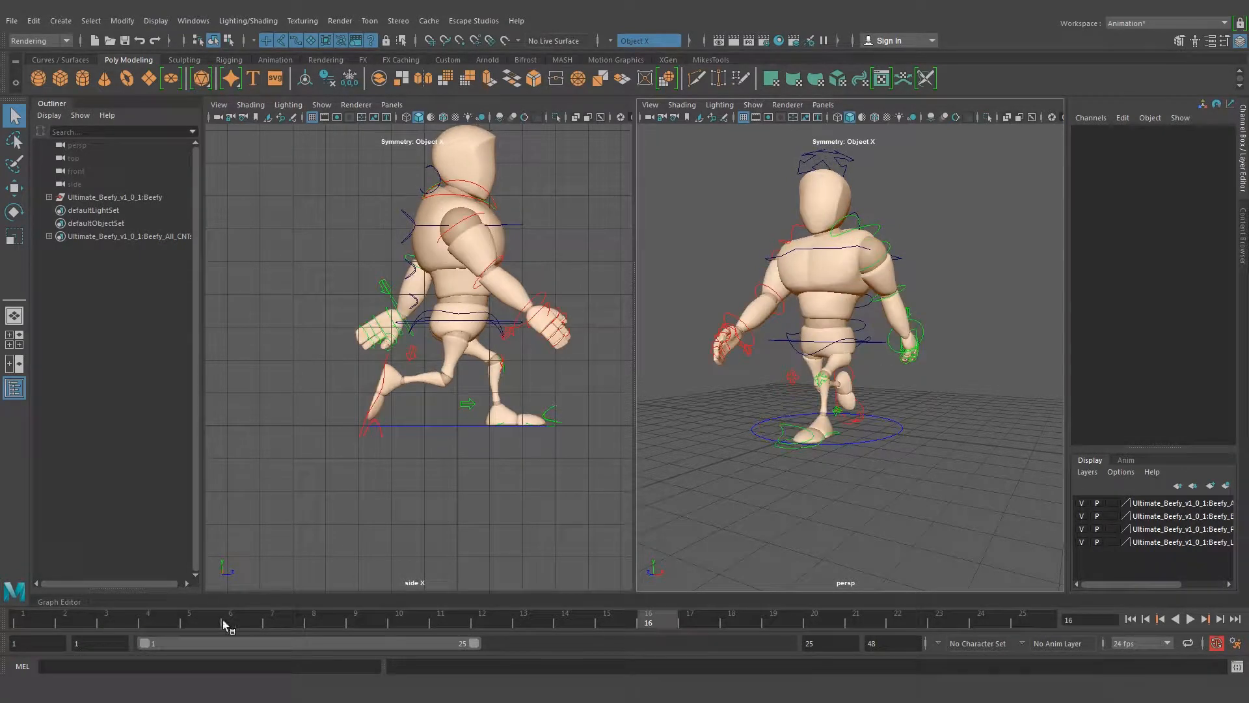
pyautogui.click(155, 620)
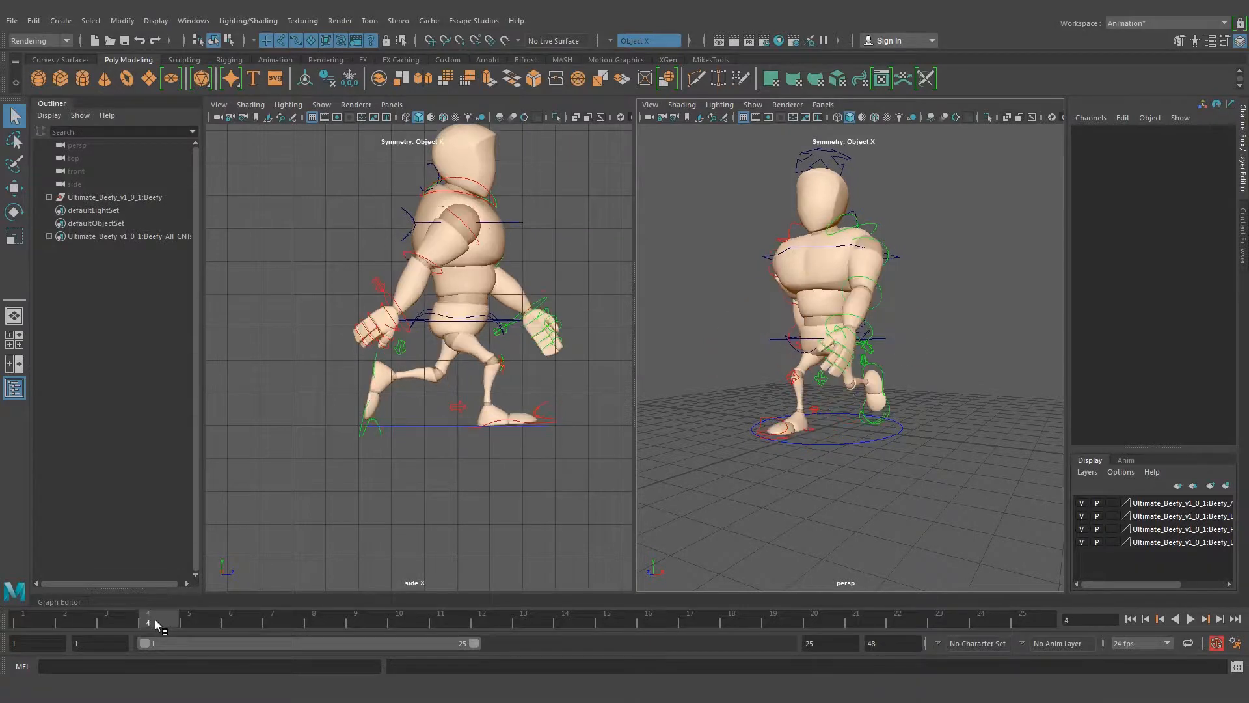
pyautogui.click(655, 621)
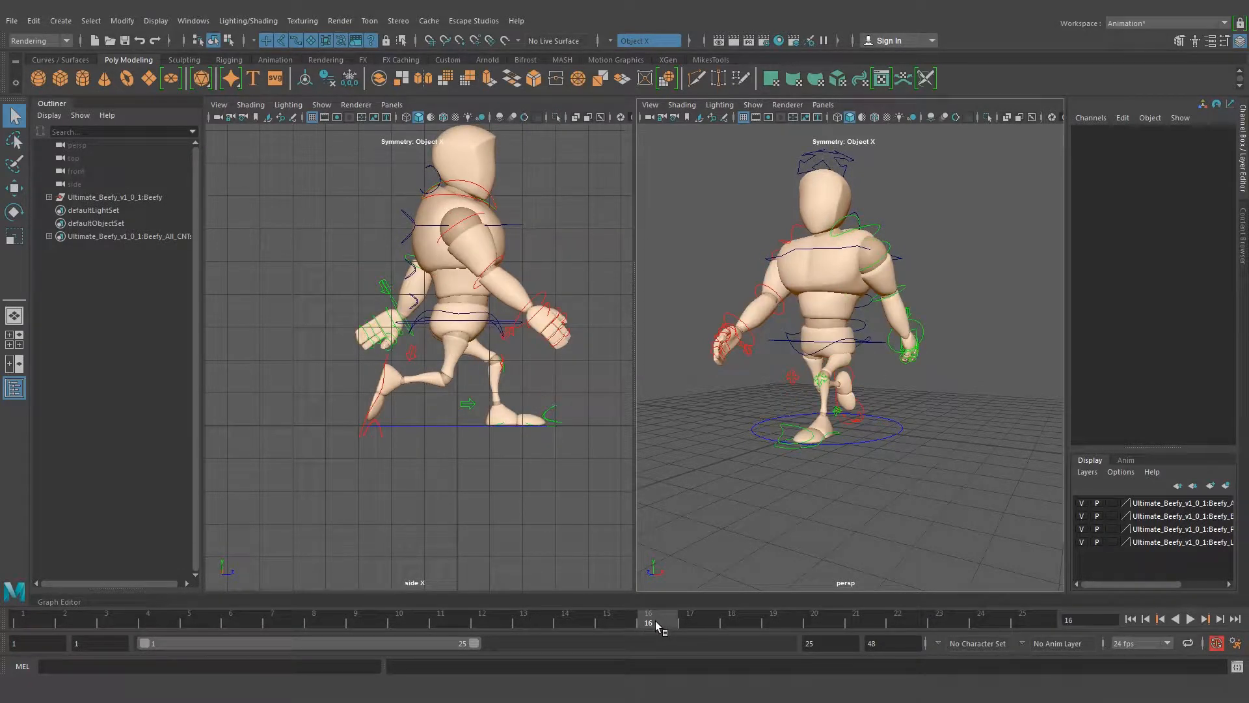
# Set the right foot control's Translate Y and Rotate X to 0 at frame 4 so the front foot lies flat
pyautogui.click(153, 622)
pyautogui.scroll(3, 434, 417)
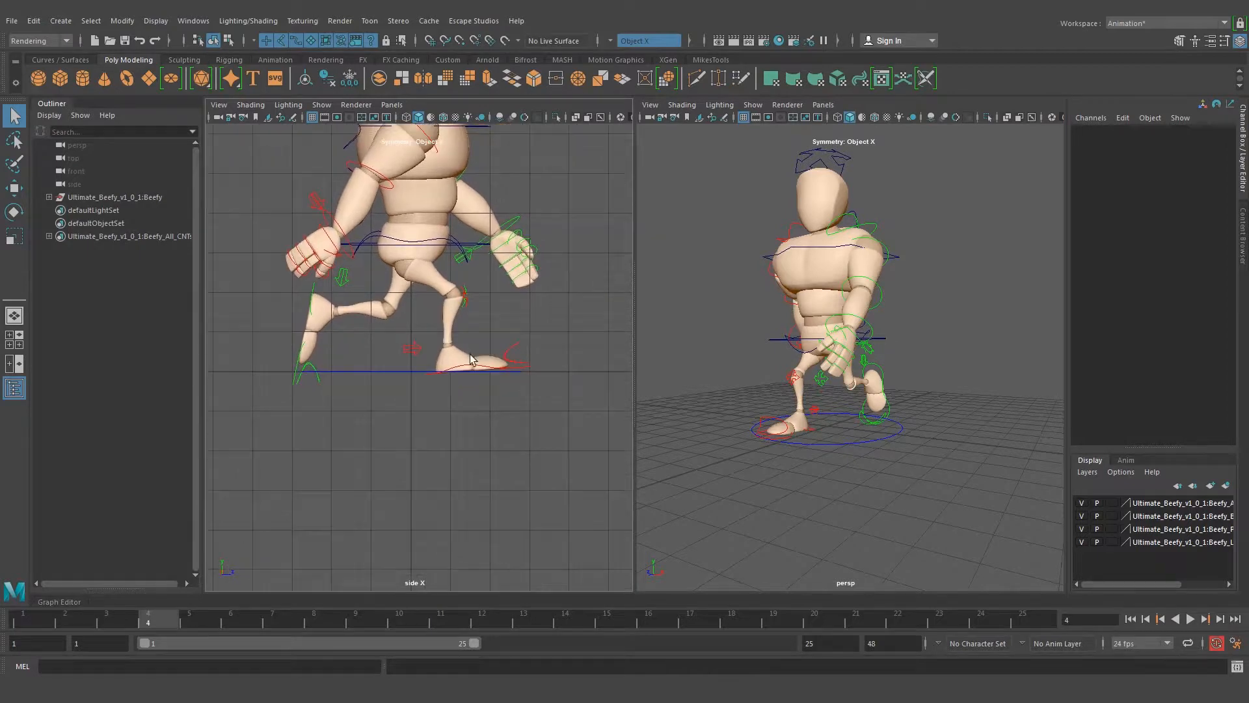
pyautogui.scroll(6, 471, 359)
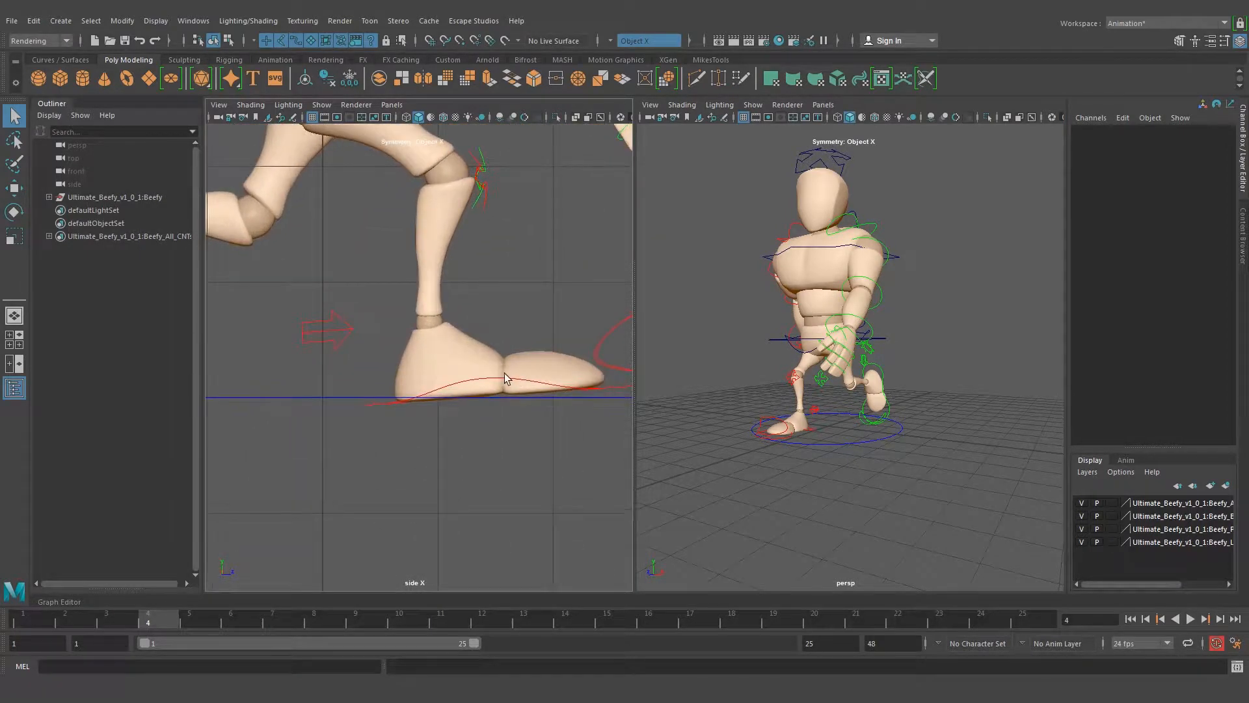
pyautogui.click(517, 384)
pyautogui.keyDown('alt'); pyautogui.moveTo(580, 375); pyautogui.dragTo(544, 362, button='middle'); pyautogui.keyUp('alt')
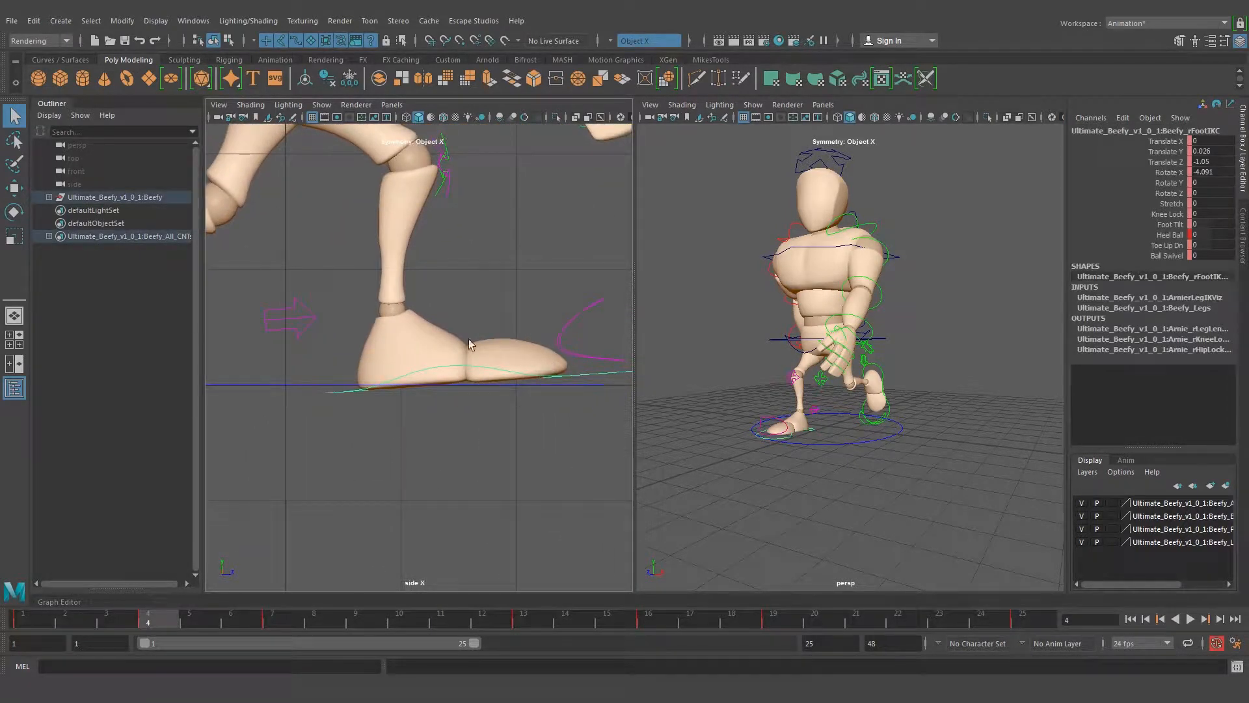
pyautogui.doubleClick(1217, 152)
pyautogui.write('0')
pyautogui.press('Return')
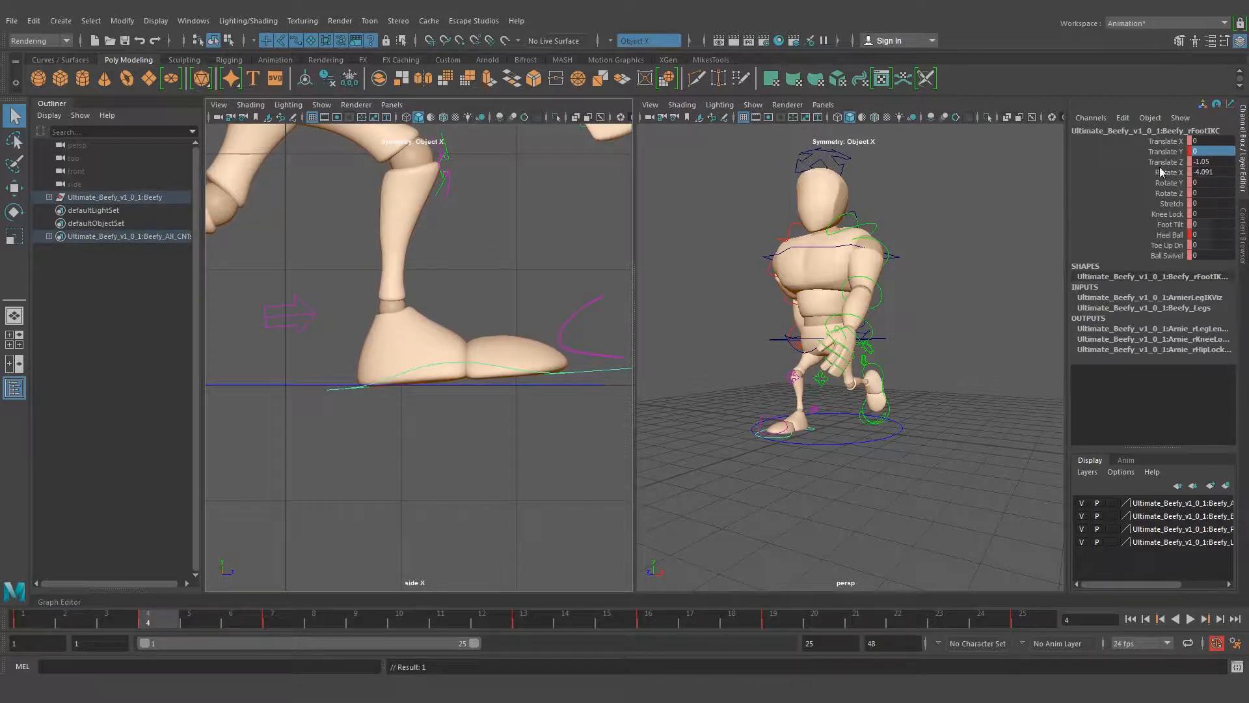
pyautogui.doubleClick(1223, 173)
pyautogui.write('0')
pyautogui.press('Return')
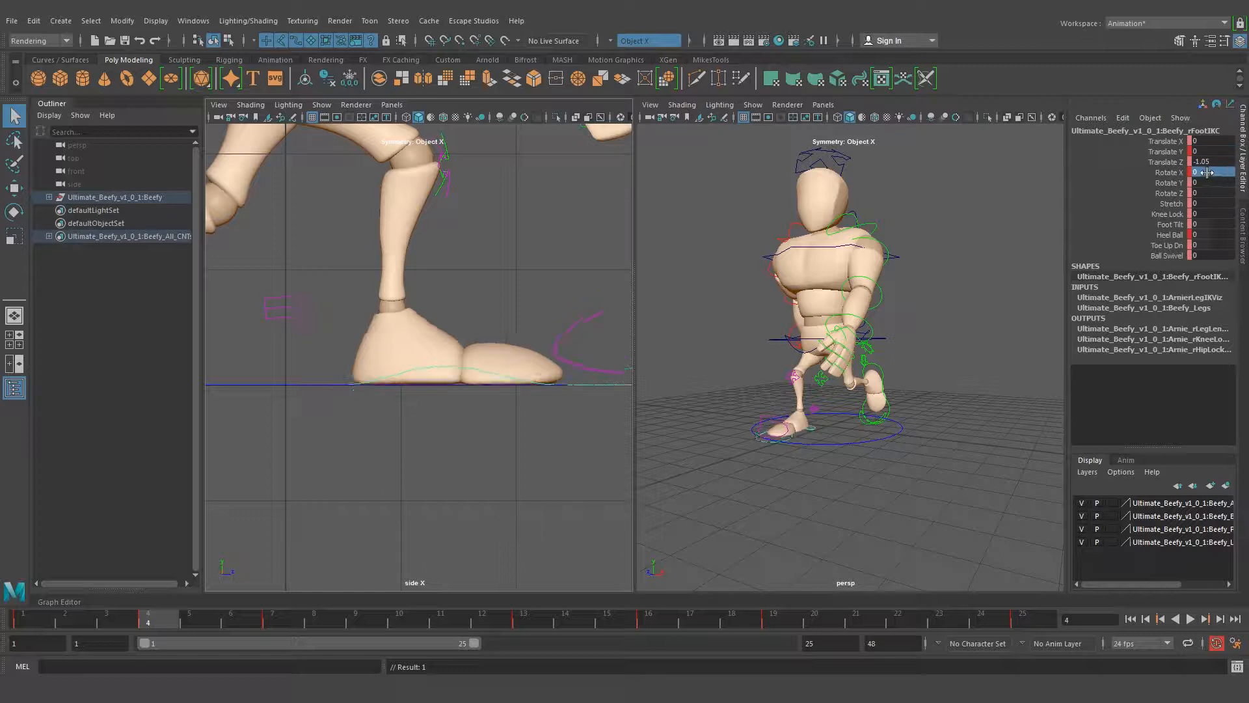
# Check the flattened front foot at frame 4 against the opposite down pose at frame 16
pyautogui.scroll(-5, 372, 354)
pyautogui.keyDown('alt'); pyautogui.moveTo(373, 353); pyautogui.dragTo(409, 347, button='middle'); pyautogui.keyUp('alt')
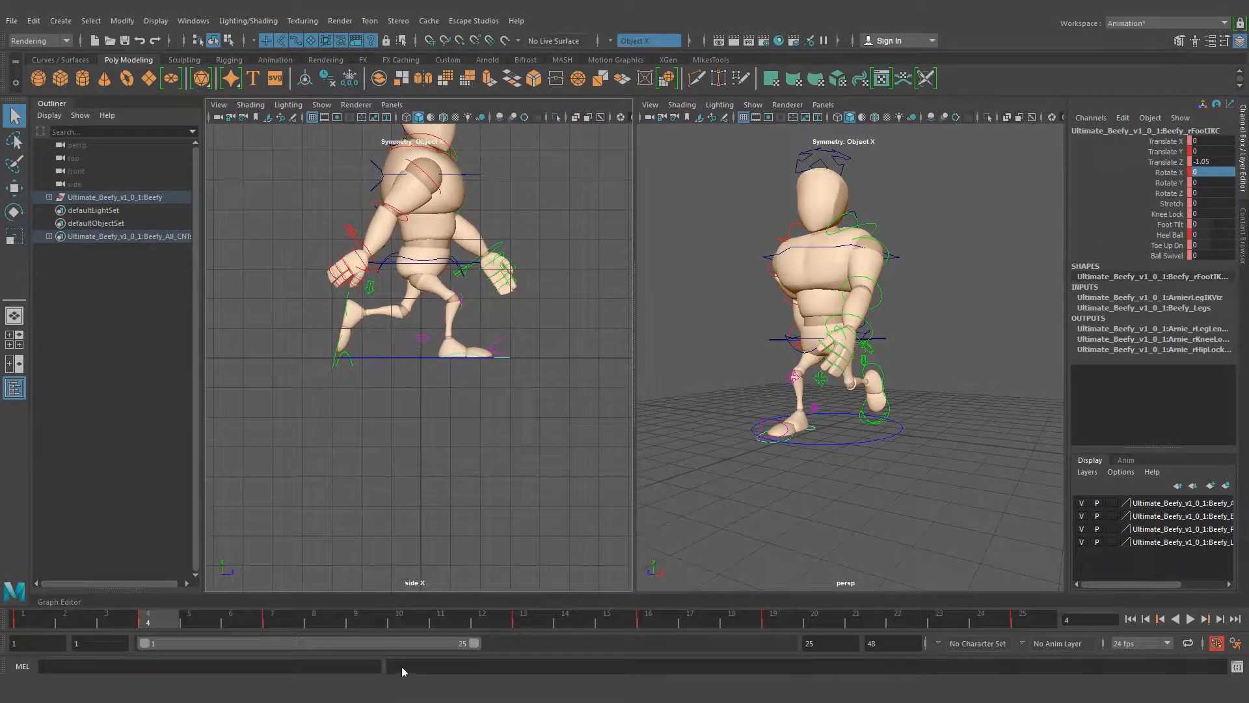
pyautogui.click(648, 619)
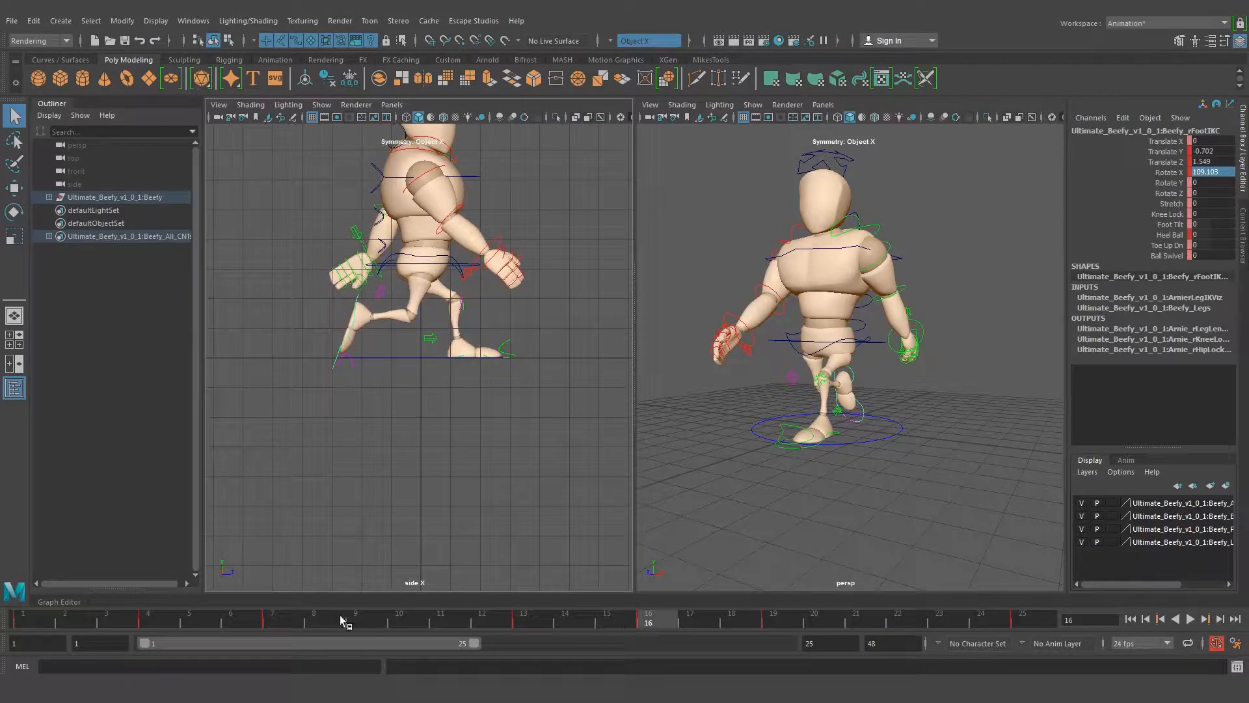
pyautogui.click(148, 618)
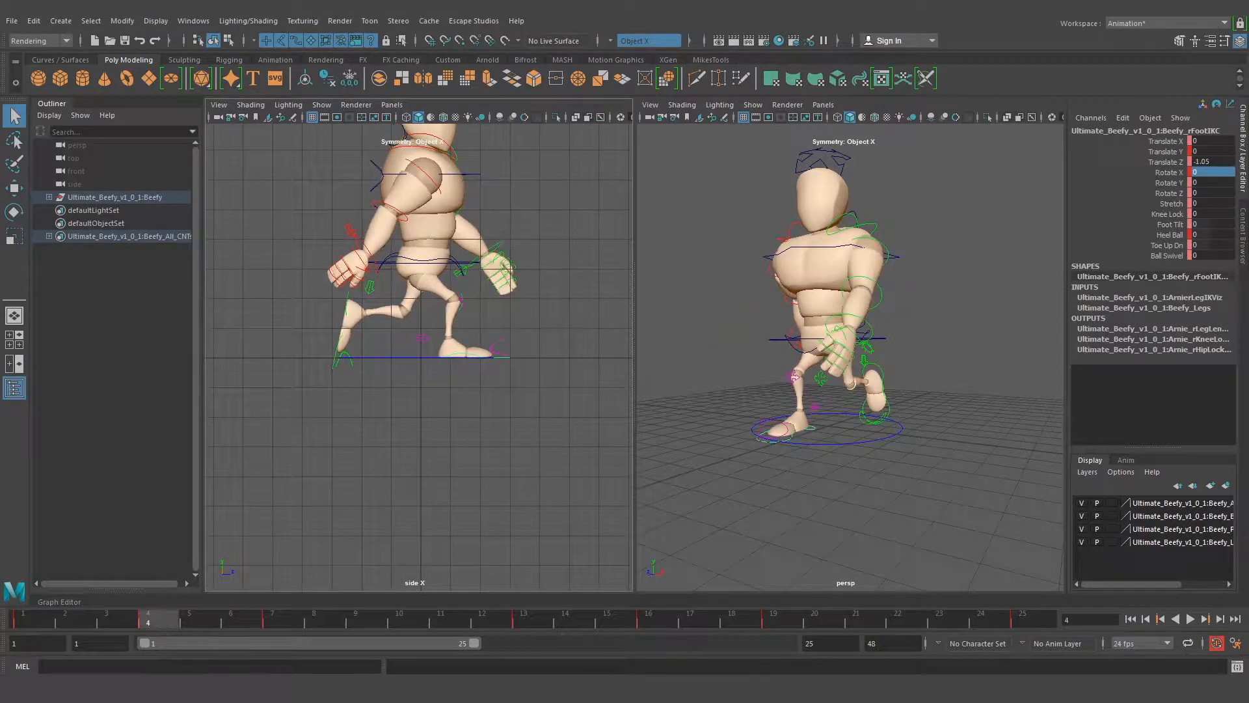
pyautogui.click(665, 619)
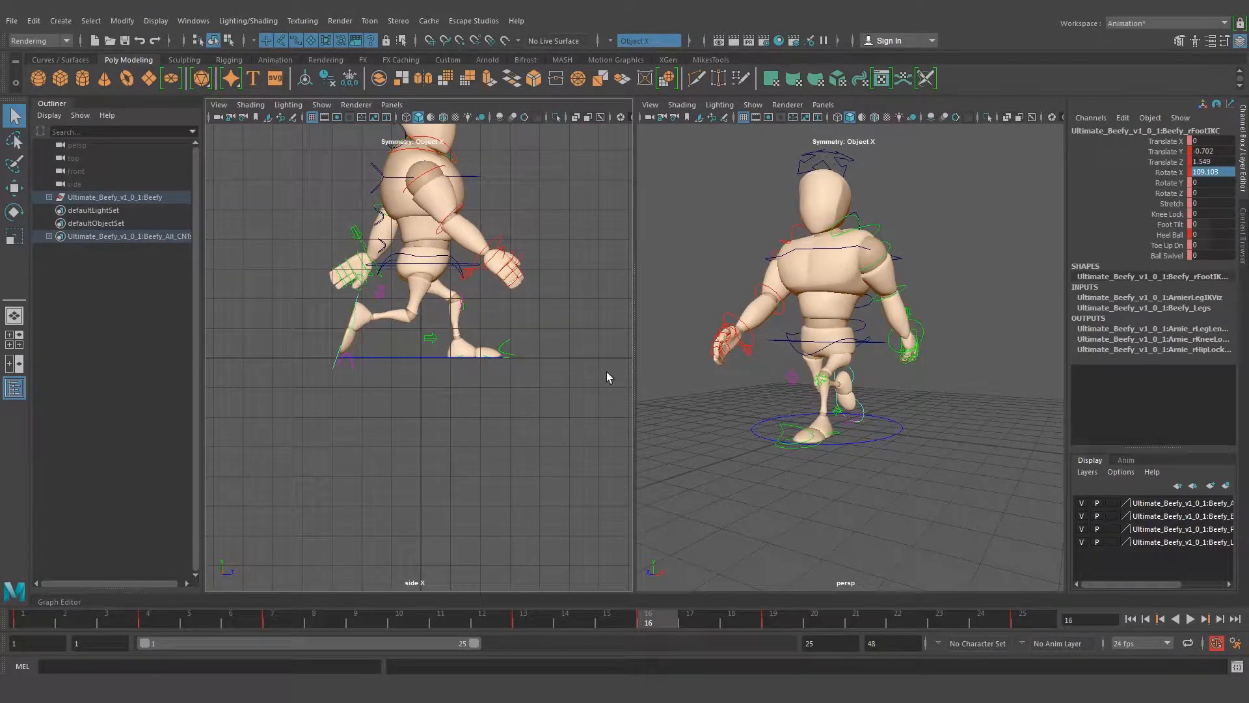
# Check the walk timing chart and the walk pose drawing for the up position's frames and foot placement
pyautogui.click(755, 374)
pyautogui.keyDown('alt'); pyautogui.moveTo(755, 373); pyautogui.dragTo(859, 365); pyautogui.keyUp('alt')
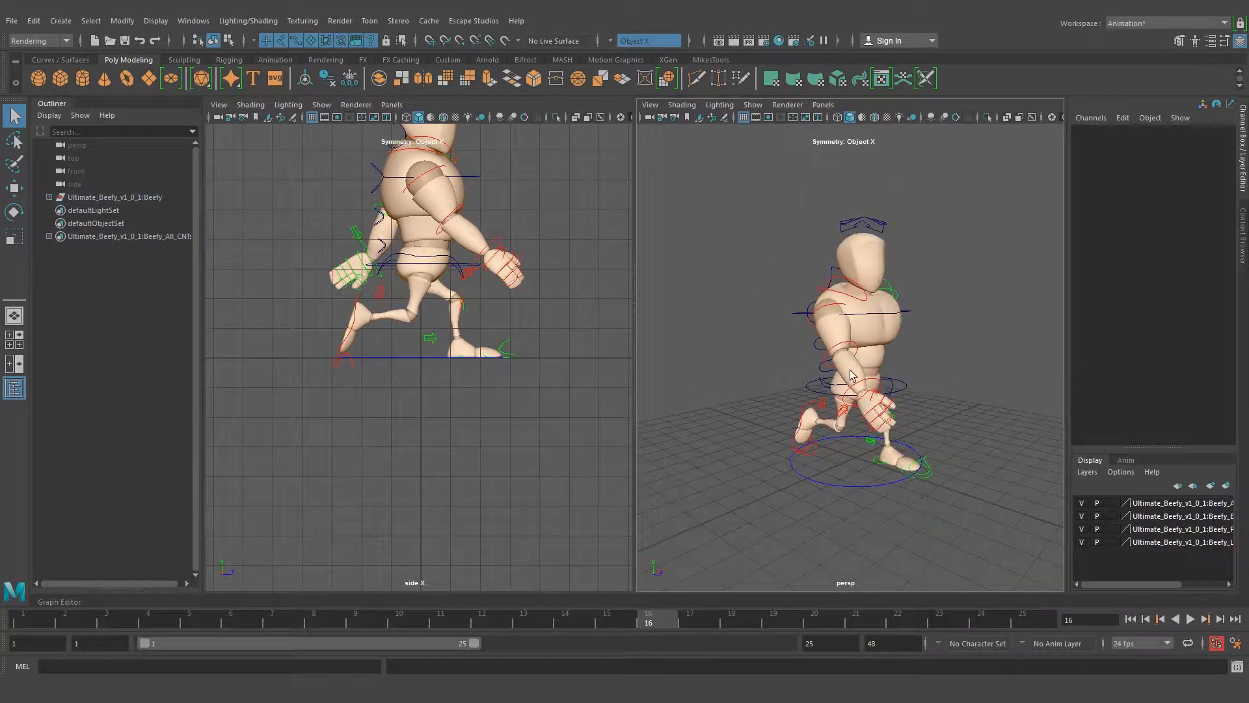
pyautogui.moveTo(397, 695)
pyautogui.click(397, 634)
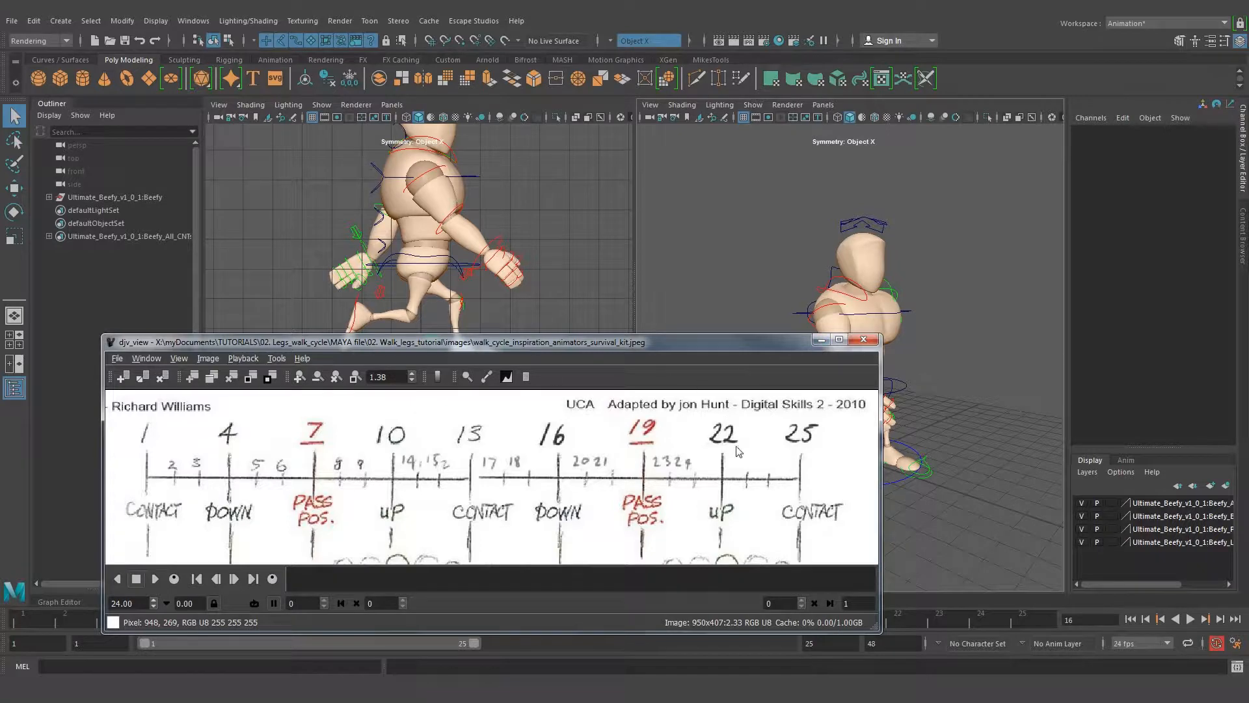
pyautogui.click(822, 339)
pyautogui.moveTo(306, 700)
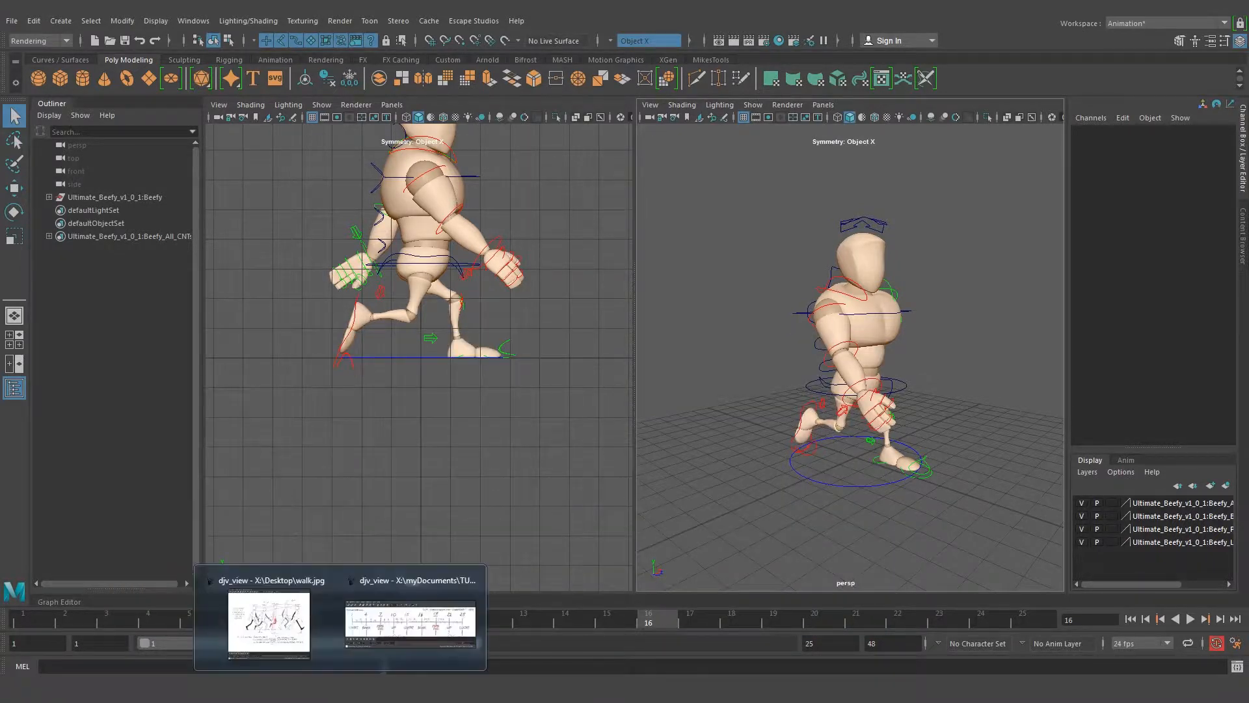
pyautogui.click(265, 628)
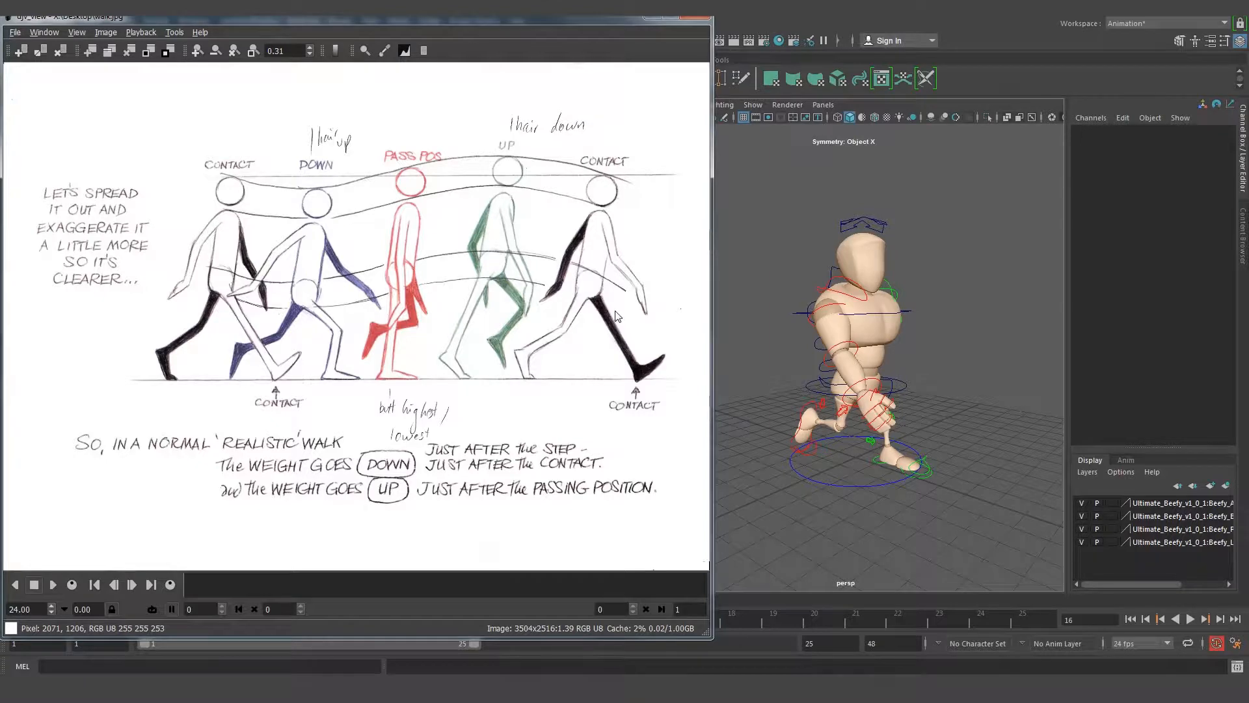
pyautogui.click(653, 22)
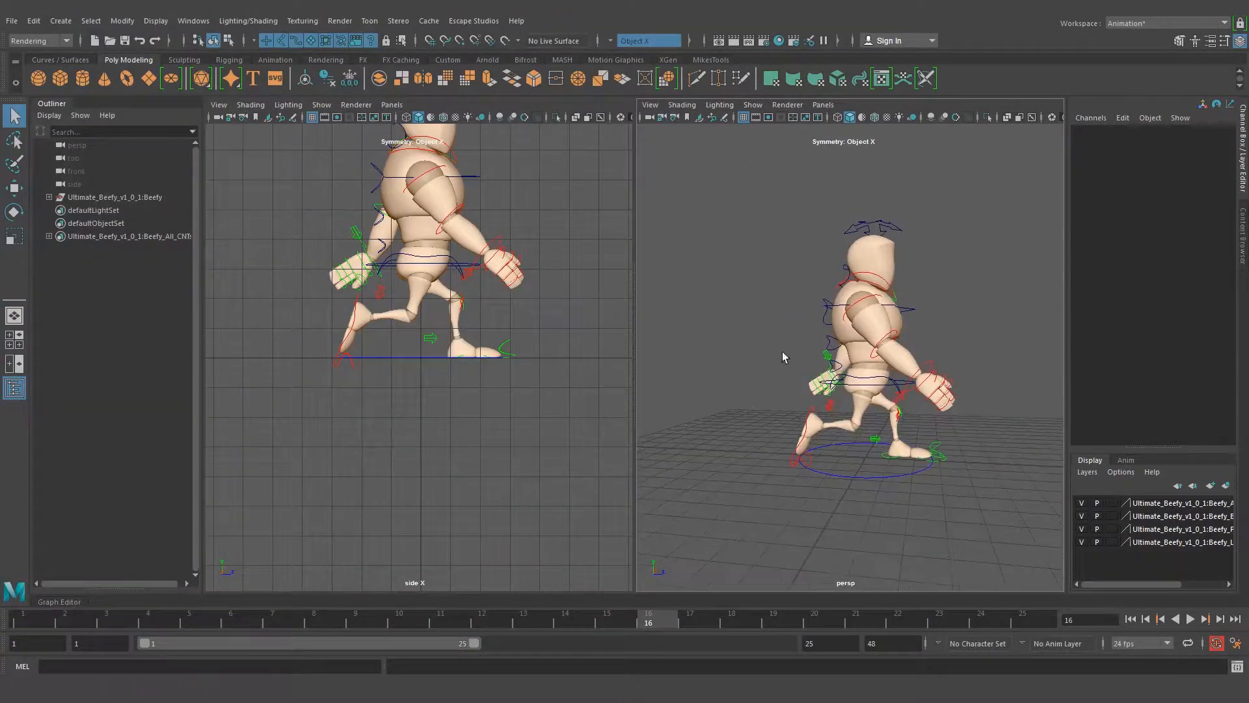
# At frame 10, lift the right heel by setting the right foot control's Heel Ball to 6.142
pyautogui.click(399, 625)
pyautogui.keyDown('alt'); pyautogui.moveTo(767, 454); pyautogui.dragTo(825, 462); pyautogui.keyUp('alt')
pyautogui.keyDown('alt'); pyautogui.moveTo(884, 426); pyautogui.dragTo(814, 438); pyautogui.keyUp('alt')
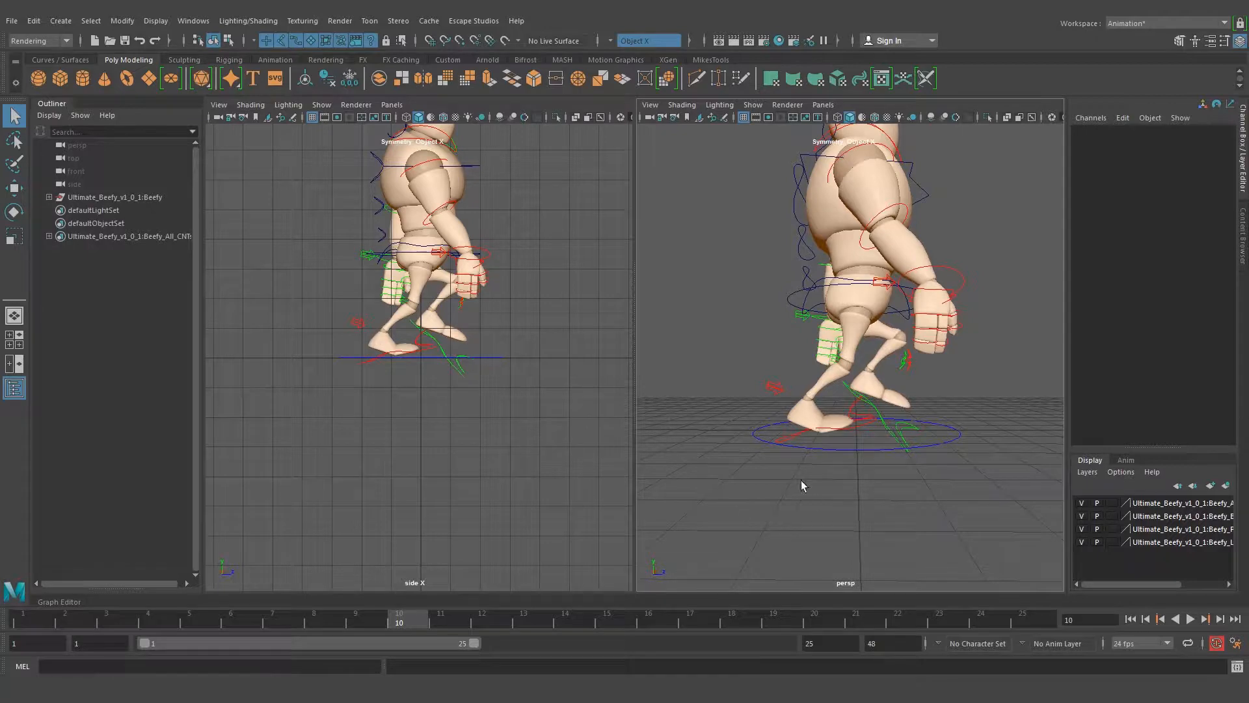
pyautogui.click(795, 439)
pyautogui.moveTo(831, 440)
pyautogui.keyDown('alt'); pyautogui.mouseDown()
pyautogui.moveTo(920, 457)
pyautogui.moveTo(830, 464)
pyautogui.moveTo(872, 455)
pyautogui.moveTo(859, 498)
pyautogui.moveTo(823, 463)
pyautogui.mouseUp(); pyautogui.keyUp('alt')
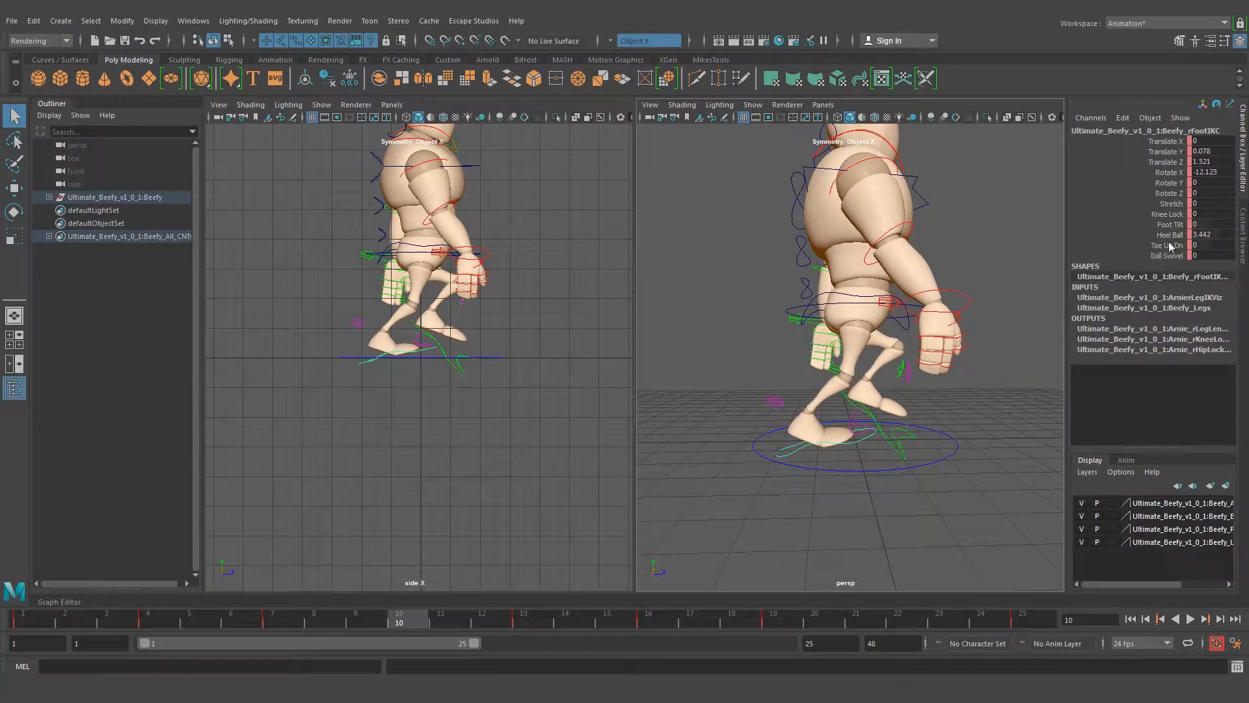
pyautogui.doubleClick(1222, 233)
pyautogui.click(1168, 235)
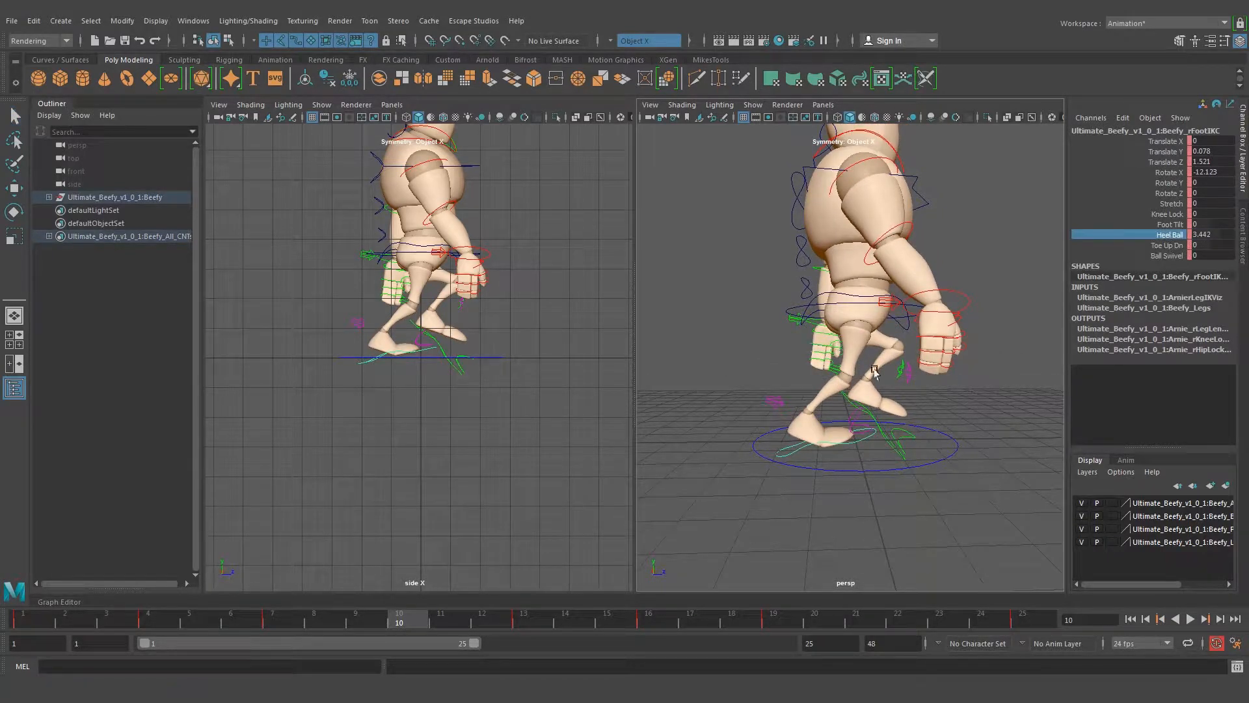
pyautogui.keyDown('alt'); pyautogui.moveTo(830, 449); pyautogui.dragTo(825, 434); pyautogui.keyUp('alt')
pyautogui.moveTo(847, 433); pyautogui.dragTo(866, 434, button='middle')
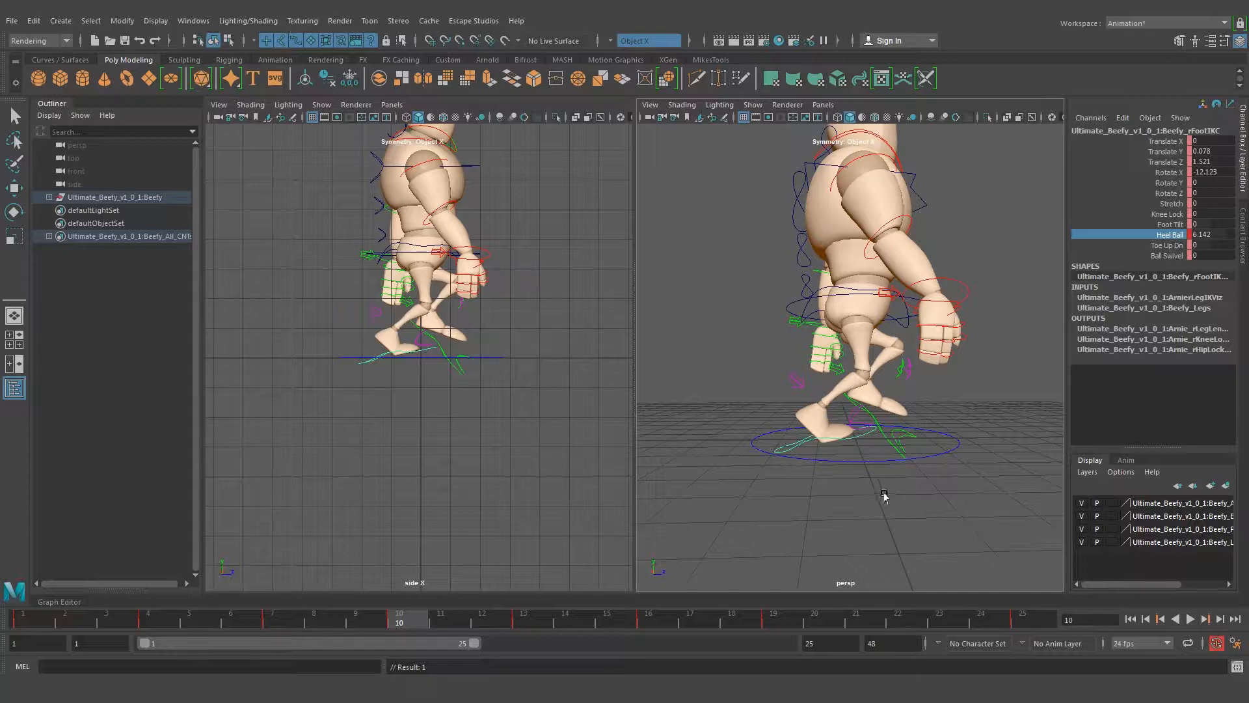
# Set the right foot control's Translate Y and Rotate X to 0 at frame 10
pyautogui.scroll(4, 381, 353)
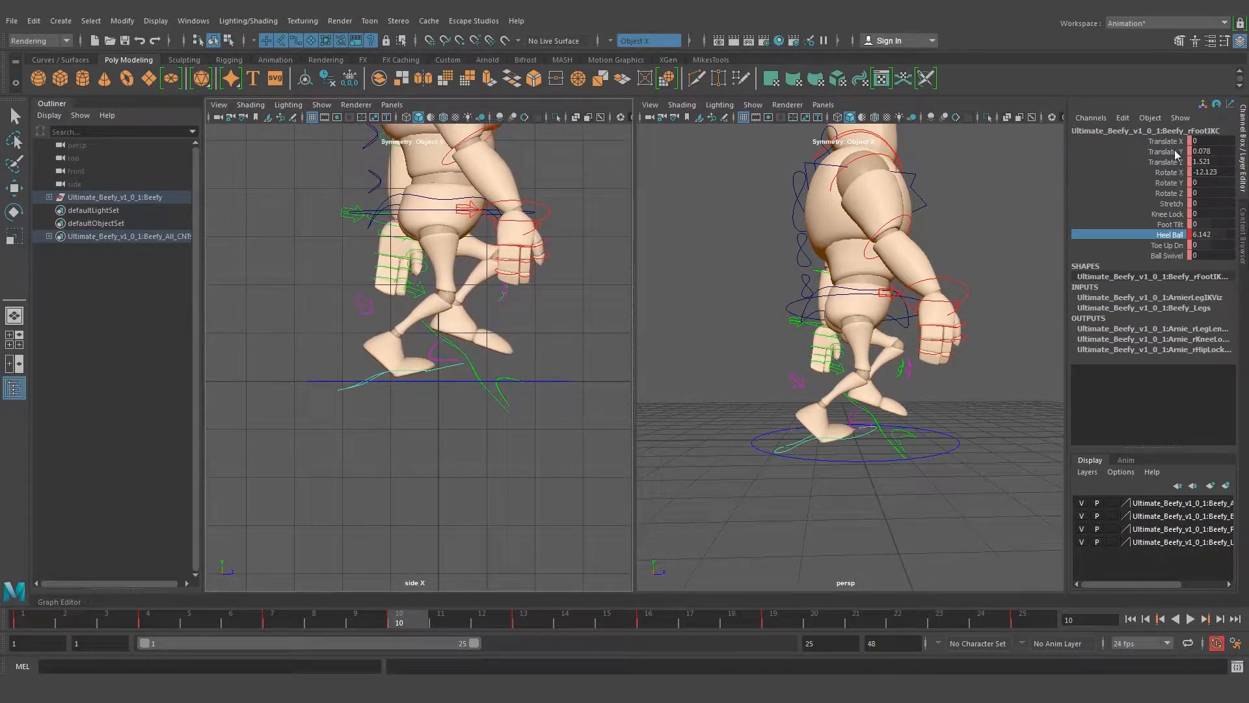
pyautogui.click(1214, 151)
pyautogui.write('0')
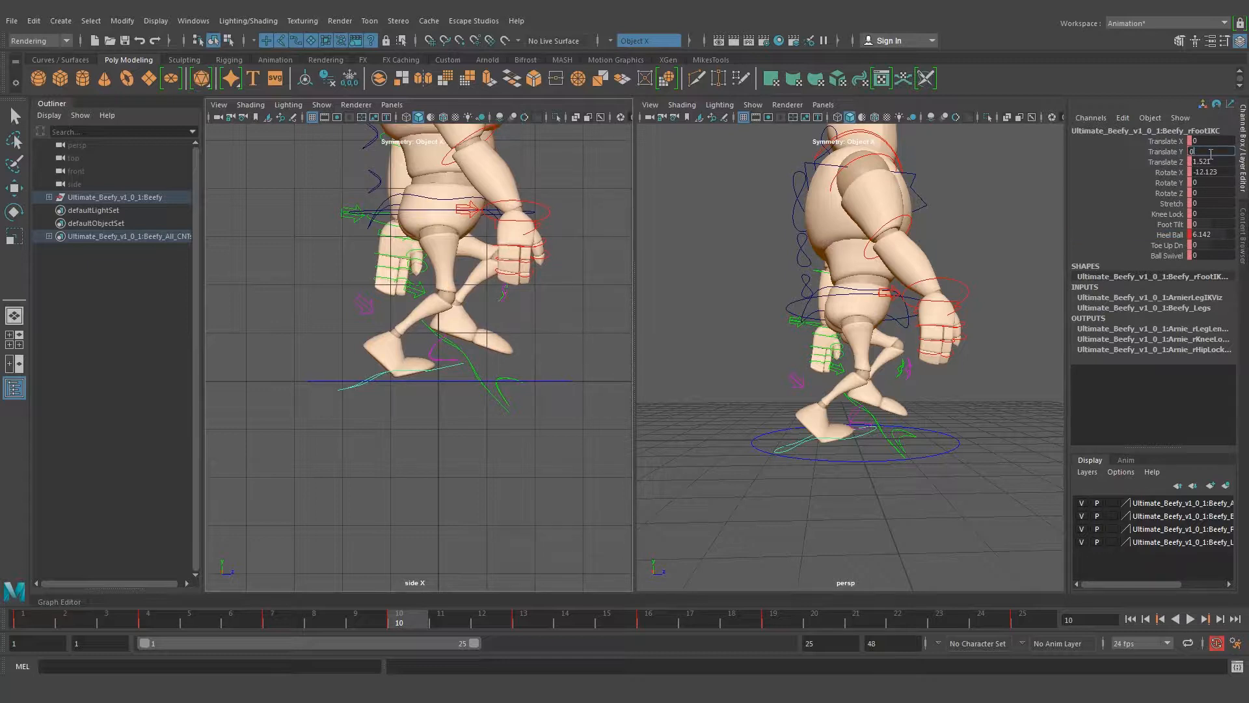
pyautogui.press('Return')
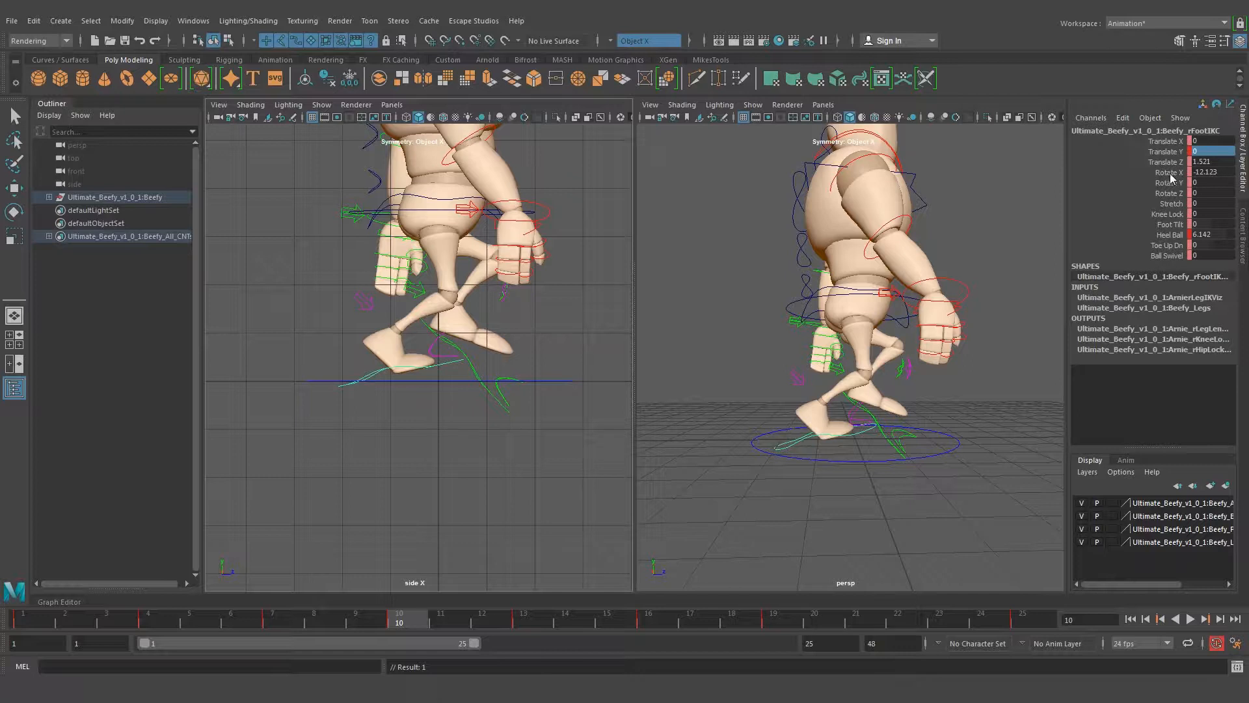
pyautogui.doubleClick(1225, 173)
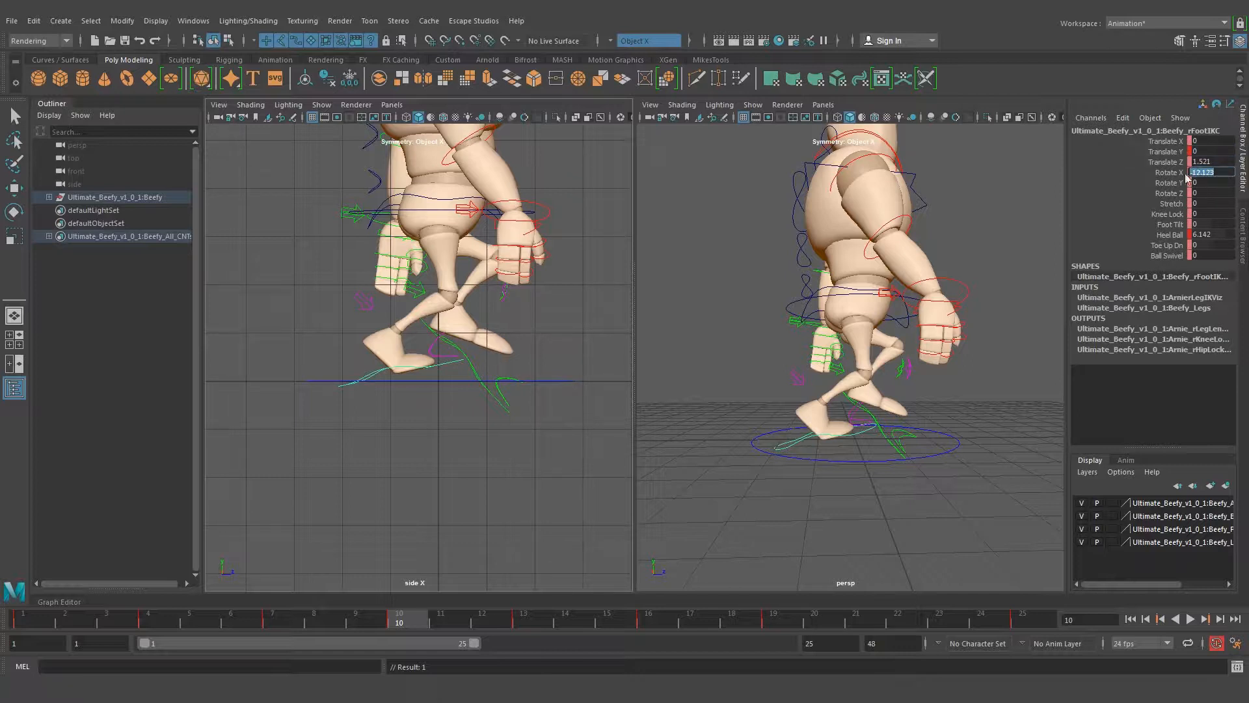
pyautogui.press('Return')
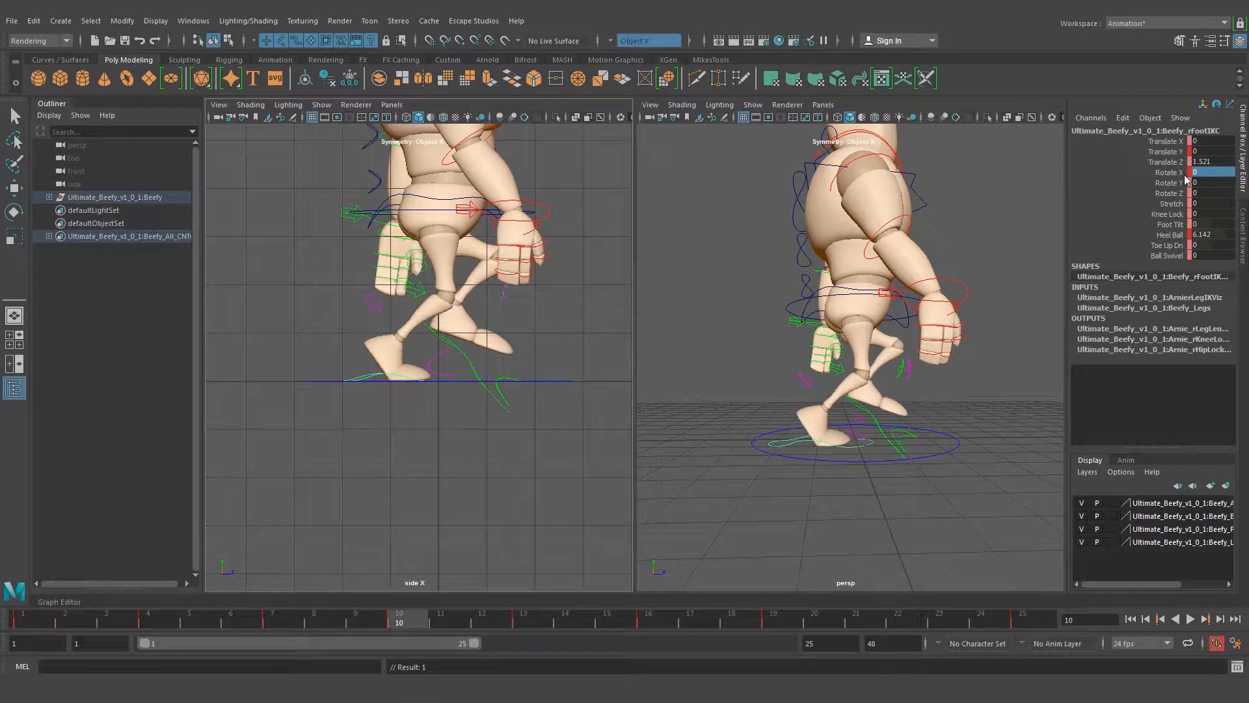
# Move the right foot back to Translate Z 2.004 and raise the root control to Translate Y -0.209
pyautogui.moveTo(858, 416)
pyautogui.keyDown('alt'); pyautogui.mouseDown()
pyautogui.moveTo(809, 442)
pyautogui.moveTo(841, 412)
pyautogui.mouseUp(); pyautogui.keyUp('alt')
pyautogui.press('w')
pyautogui.keyDown('alt'); pyautogui.moveTo(846, 318); pyautogui.dragTo(824, 325); pyautogui.keyUp('alt')
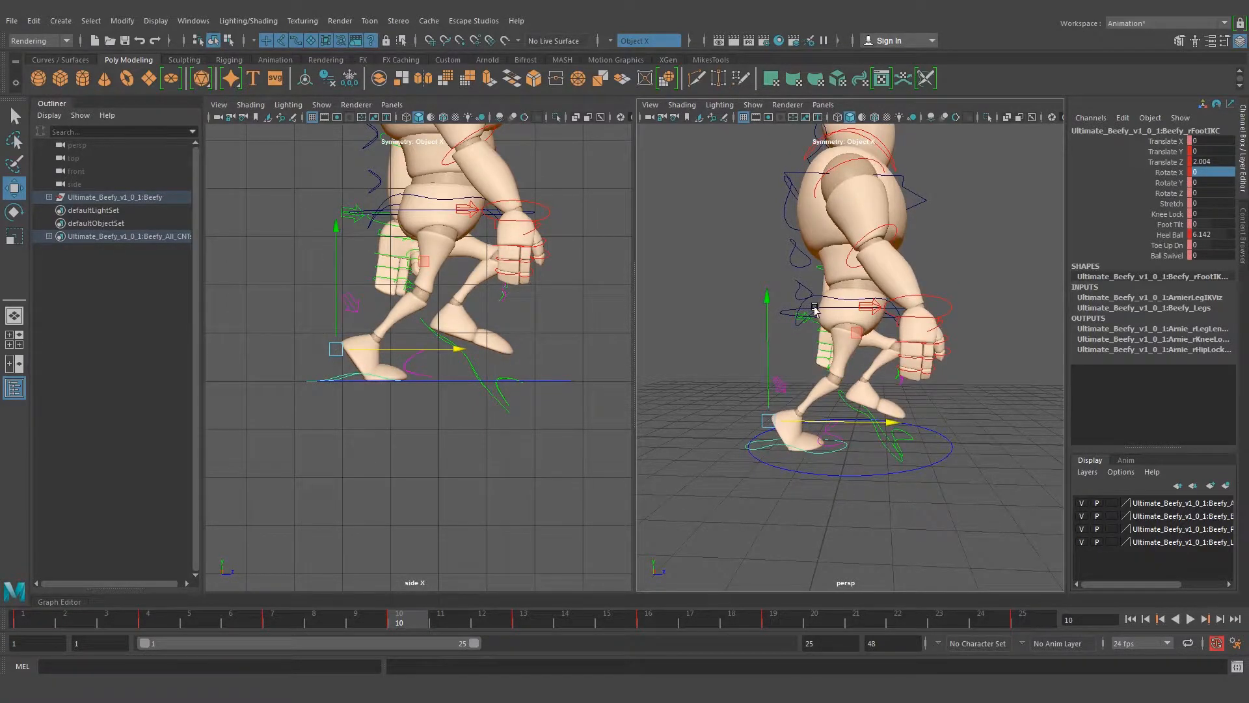
pyautogui.click(814, 307)
pyautogui.keyDown('alt'); pyautogui.moveTo(870, 376); pyautogui.dragTo(847, 380); pyautogui.keyUp('alt')
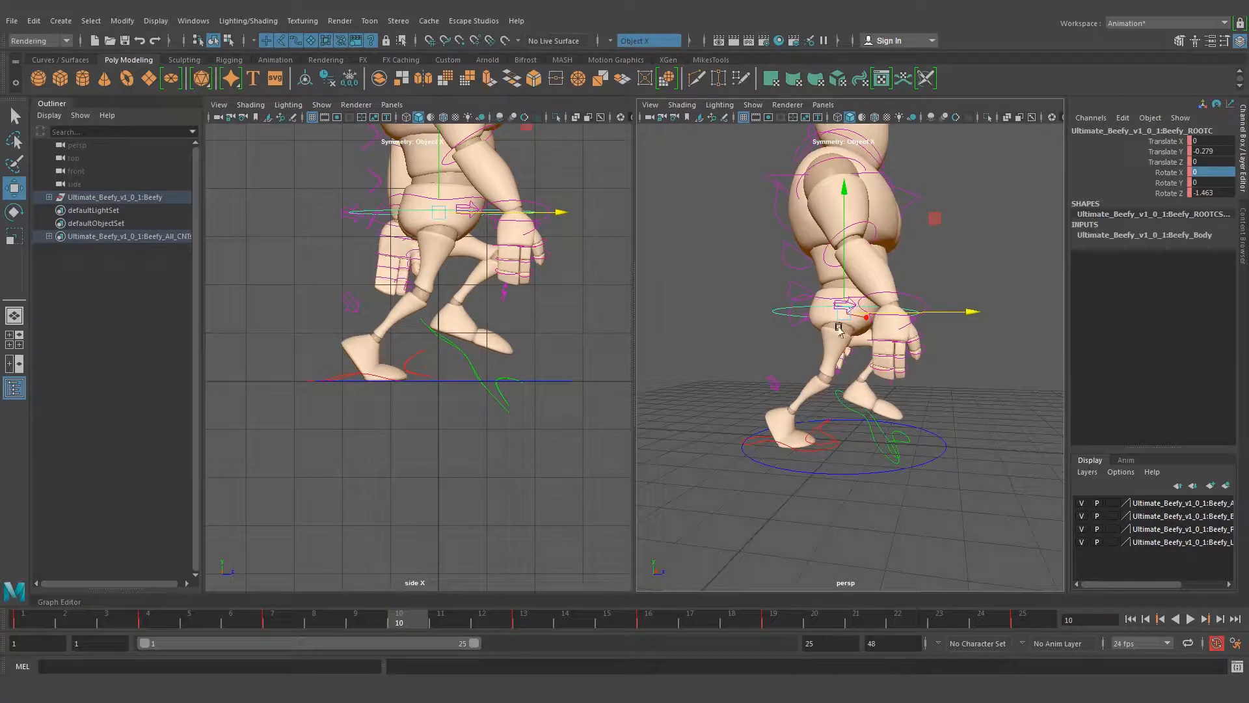
pyautogui.moveTo(842, 266); pyautogui.dragTo(840, 266)
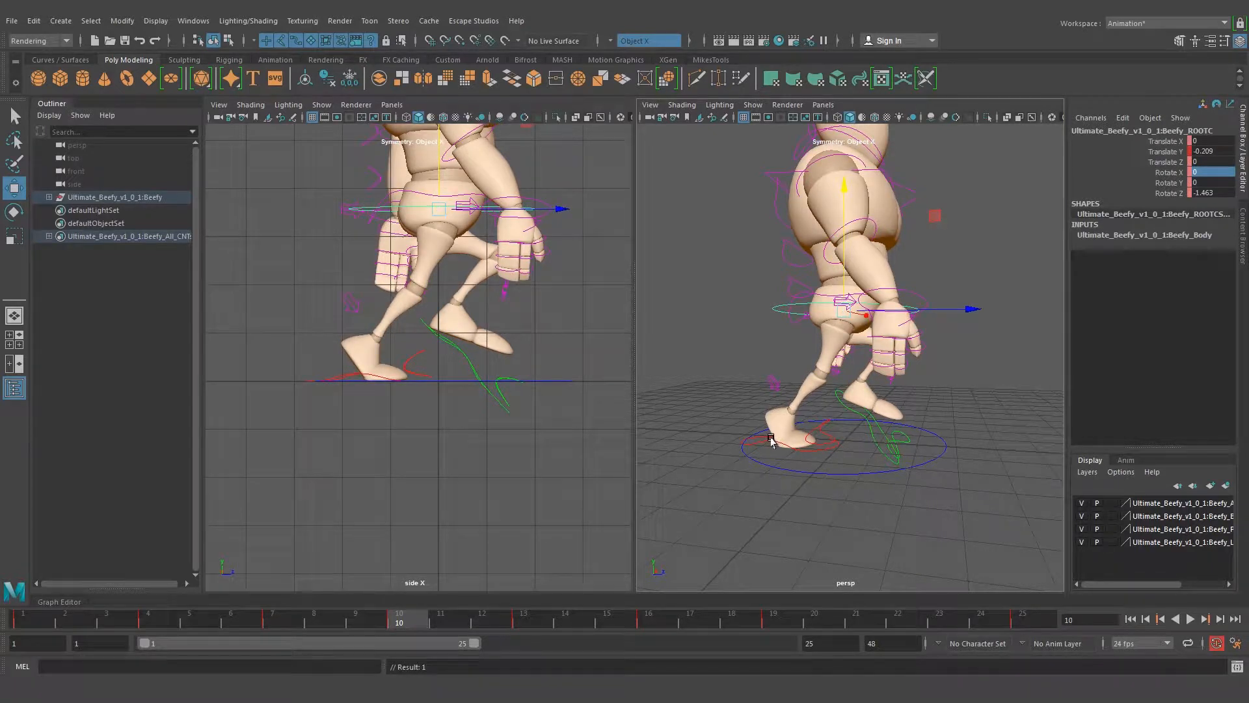
# Increase the right foot's Heel Ball to 7.442 and raise the root control slightly further at frame 10
pyautogui.click(771, 440)
pyautogui.click(1170, 235)
pyautogui.moveTo(818, 381); pyautogui.dragTo(834, 381, button='middle')
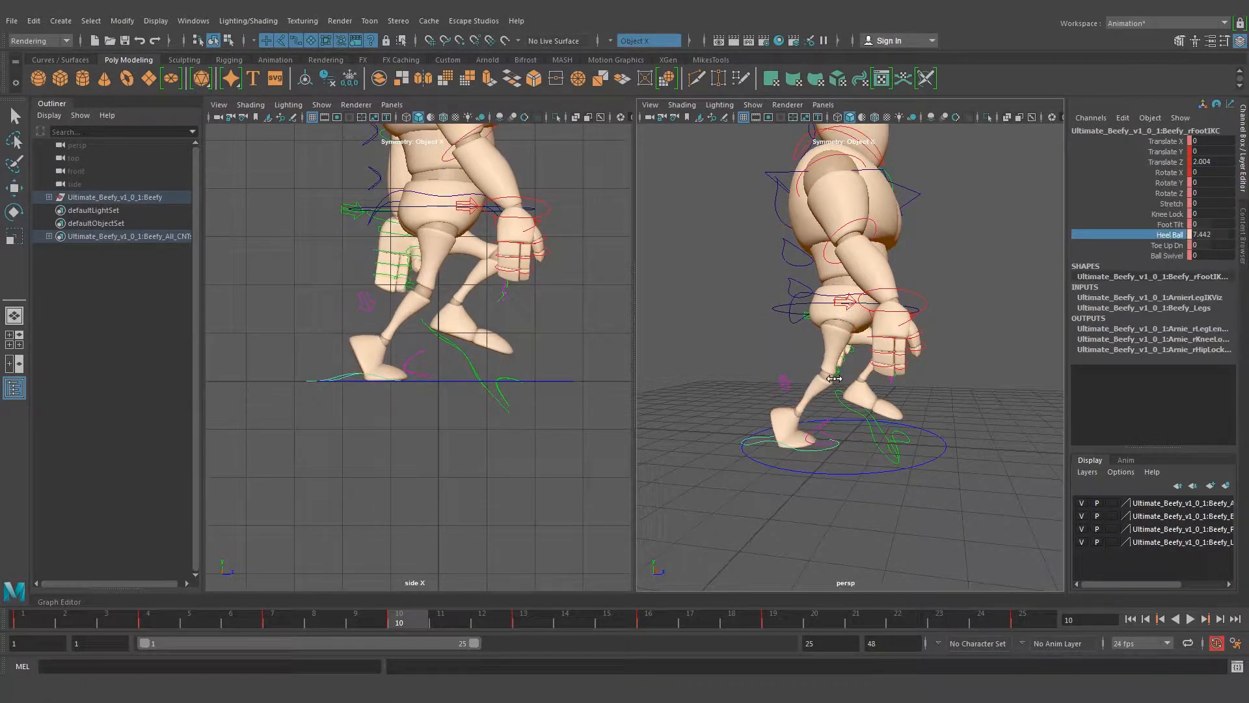
pyautogui.click(431, 212)
pyautogui.press('w')
pyautogui.moveTo(842, 248); pyautogui.dragTo(842, 248)
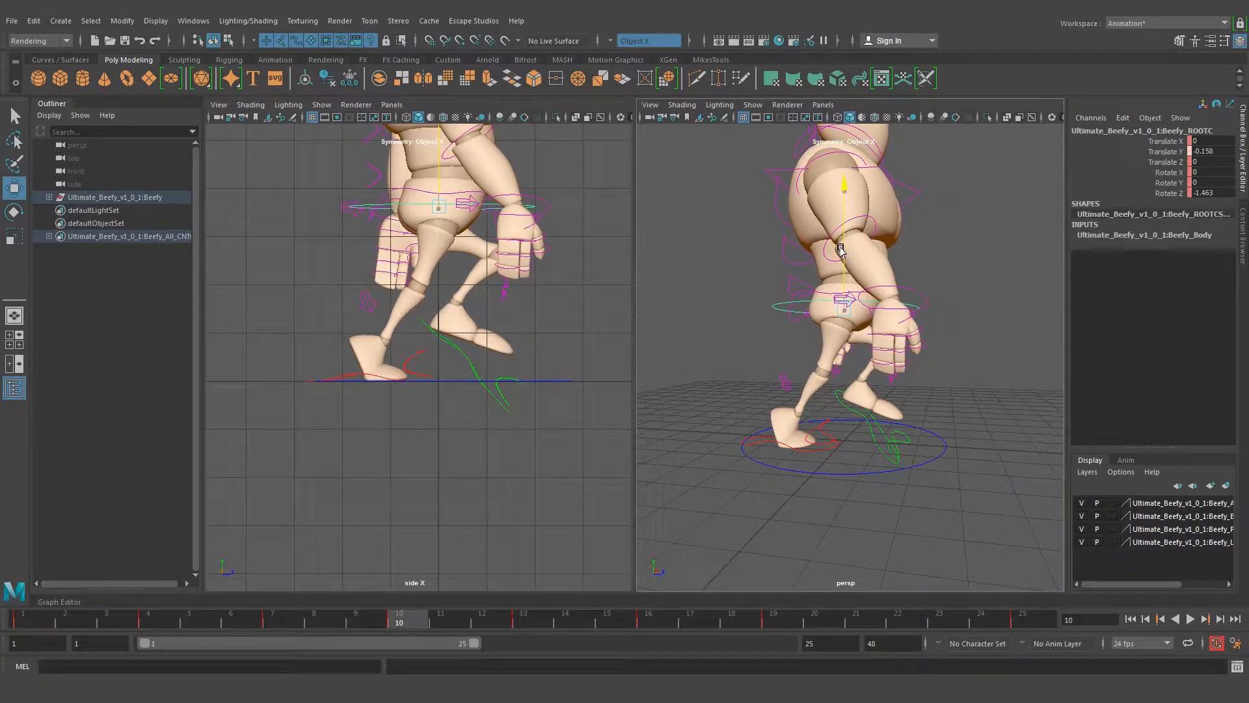
# Move the right foot slightly forward and raise the root control to Translate Y -0.123 at frame 10
pyautogui.click(765, 442)
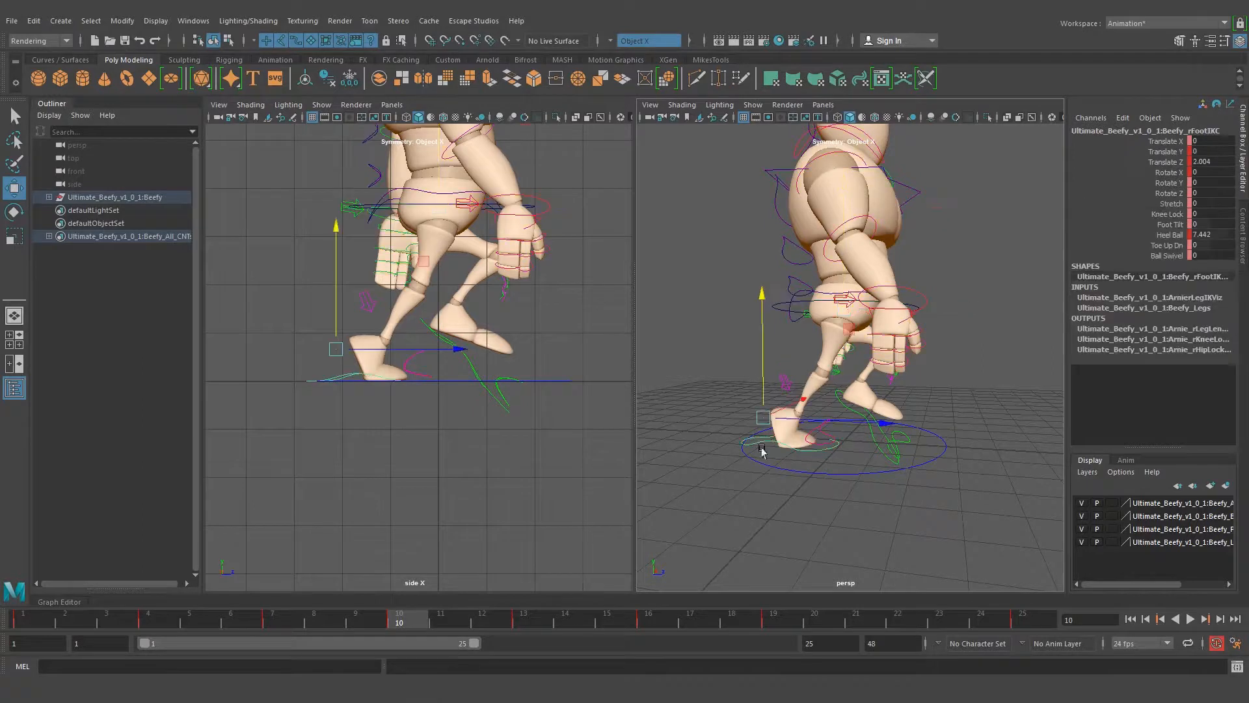
pyautogui.moveTo(802, 430); pyautogui.dragTo(816, 415)
pyautogui.click(818, 303)
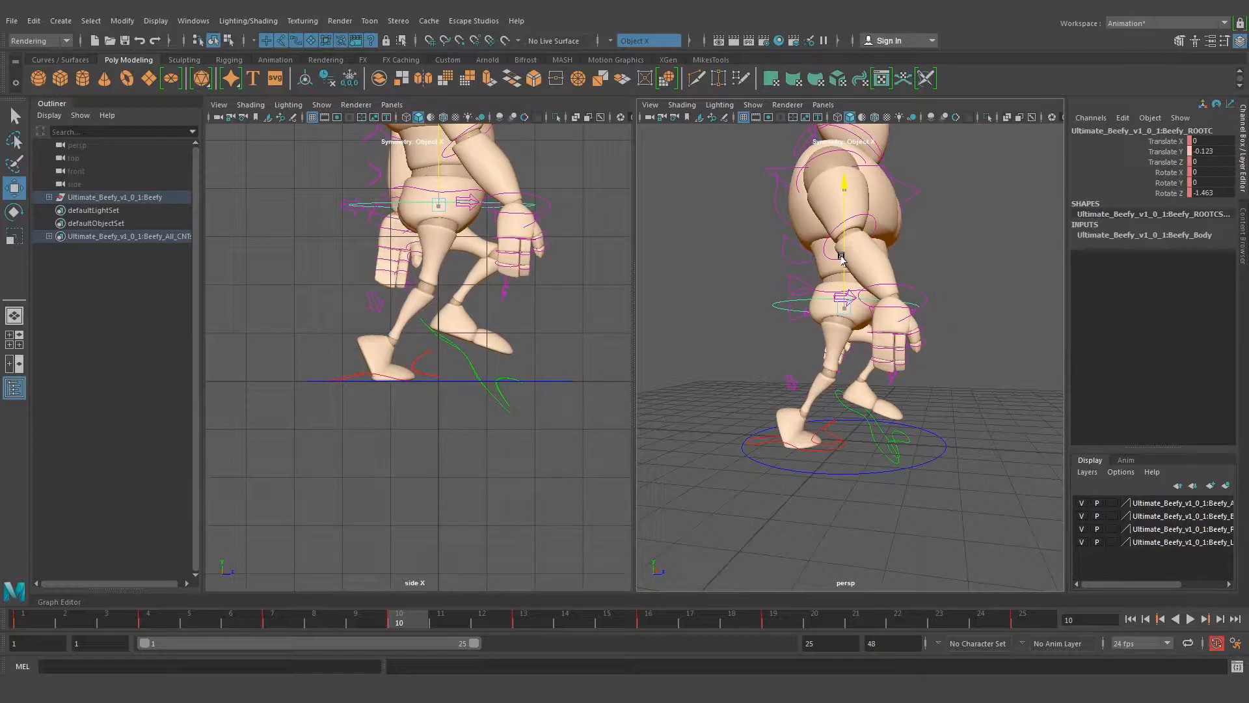
pyautogui.moveTo(842, 257); pyautogui.dragTo(859, 405)
# Check the up pose in the walk drawing and set the left foot control's Heel Ball to 0 at frame 10
pyautogui.click(859, 405)
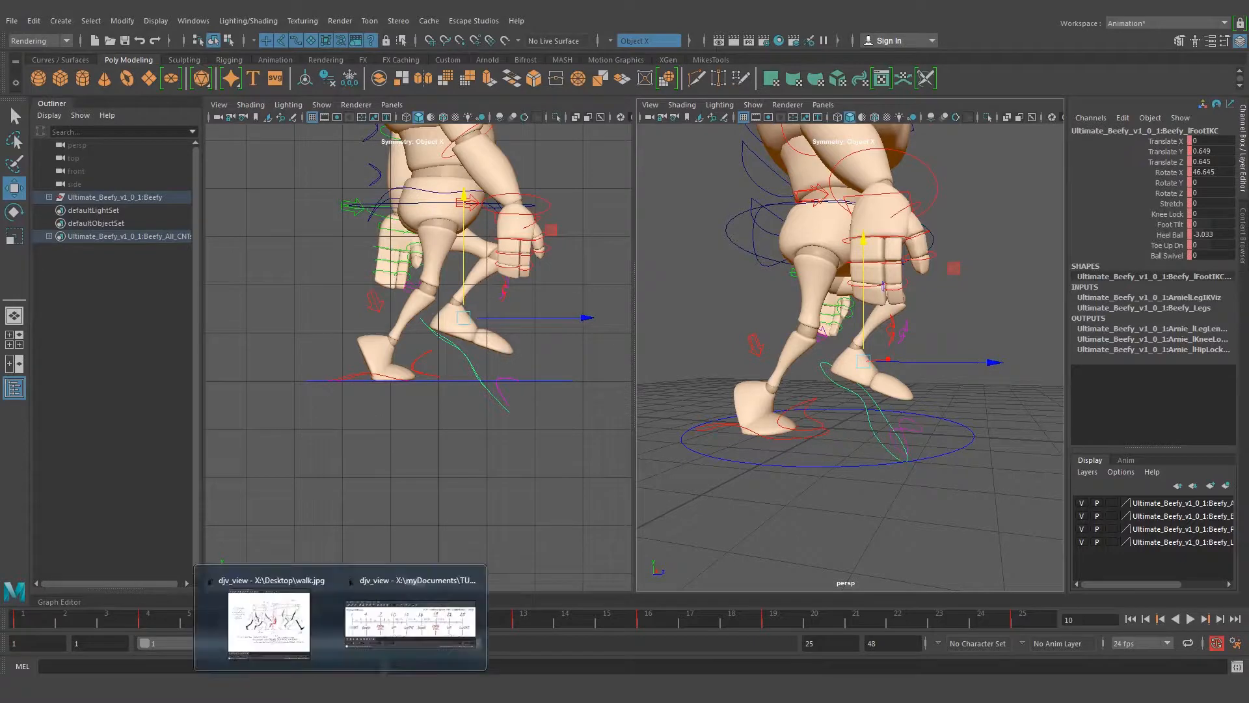
pyautogui.click(274, 622)
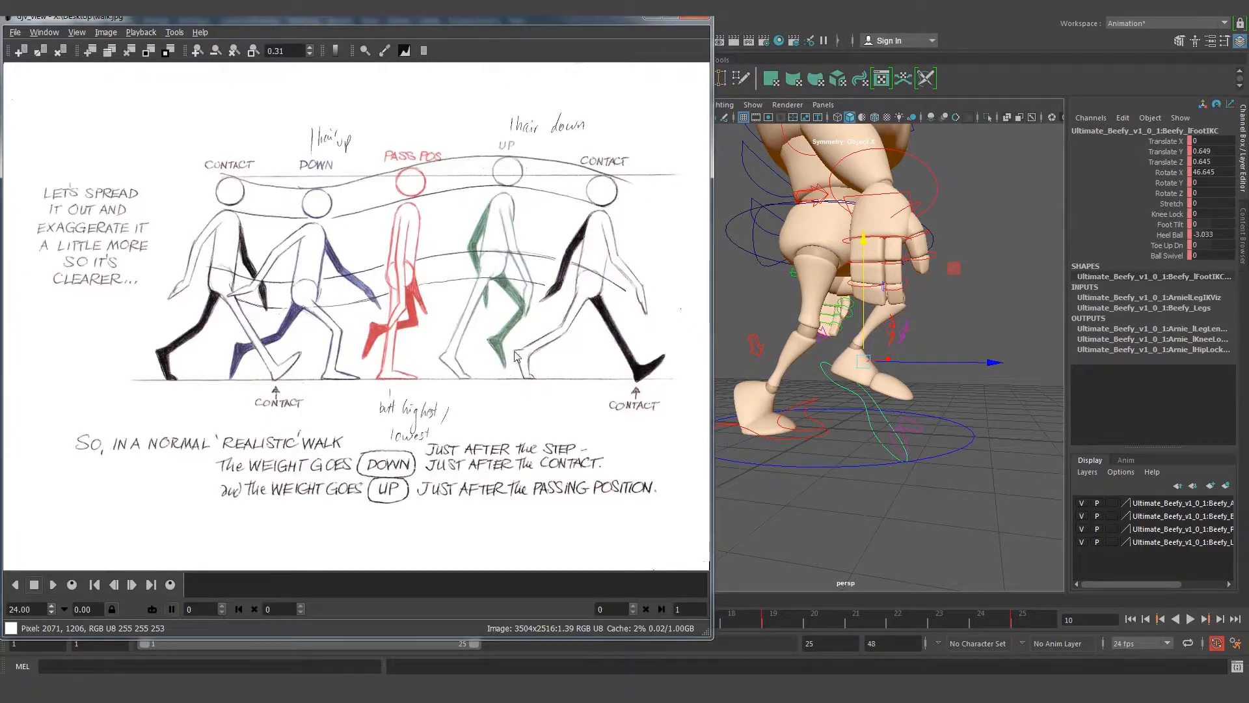
pyautogui.click(653, 19)
pyautogui.keyDown('alt'); pyautogui.moveTo(809, 366); pyautogui.dragTo(802, 338); pyautogui.keyUp('alt')
pyautogui.press('e')
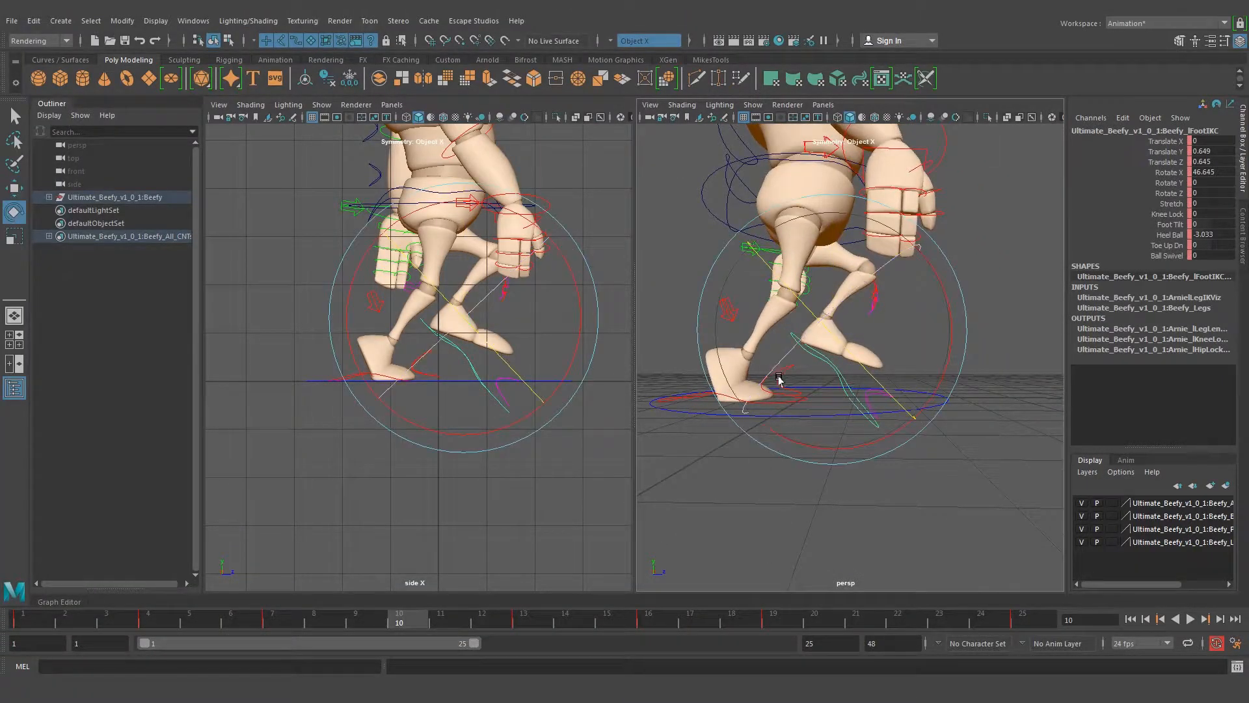
pyautogui.press('q')
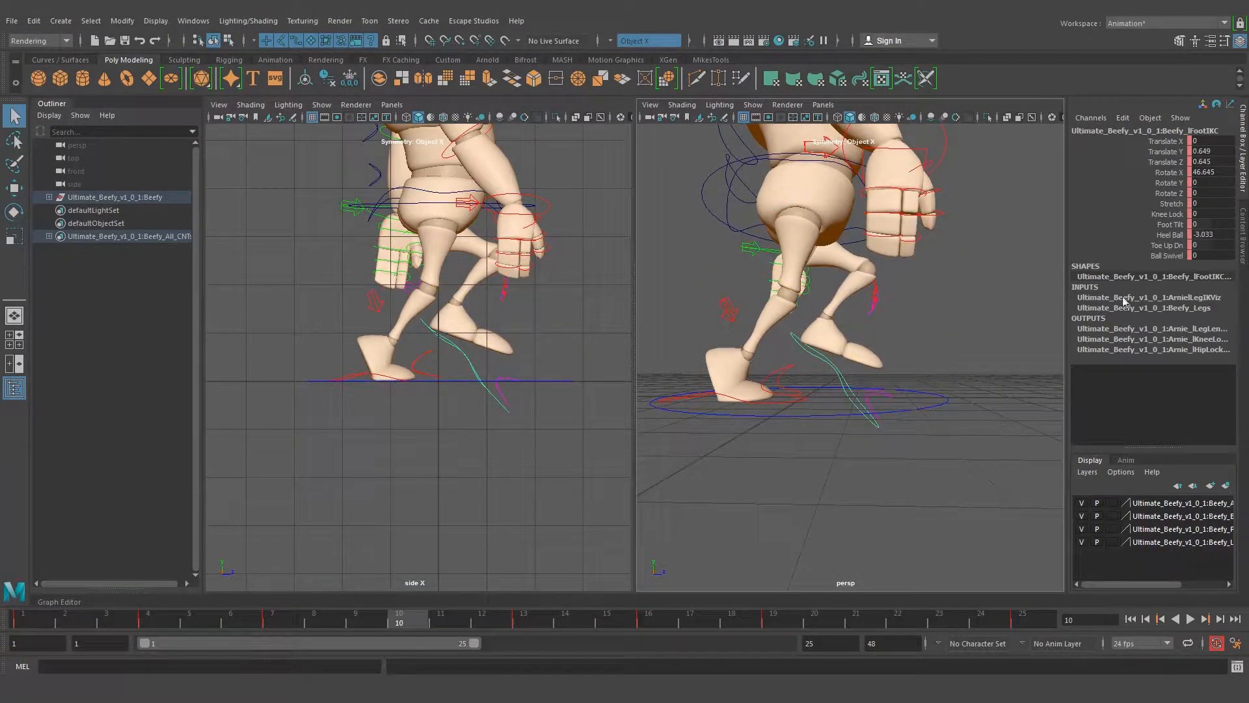
pyautogui.click(1168, 235)
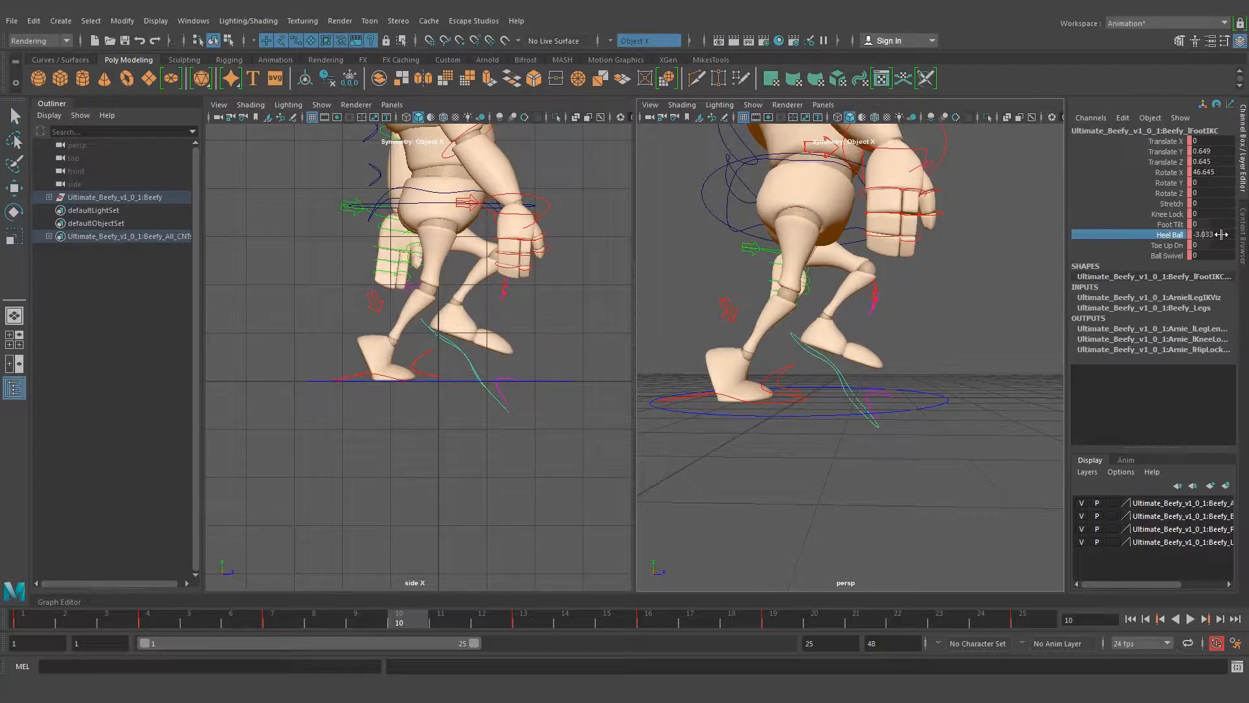
pyautogui.doubleClick(1221, 234)
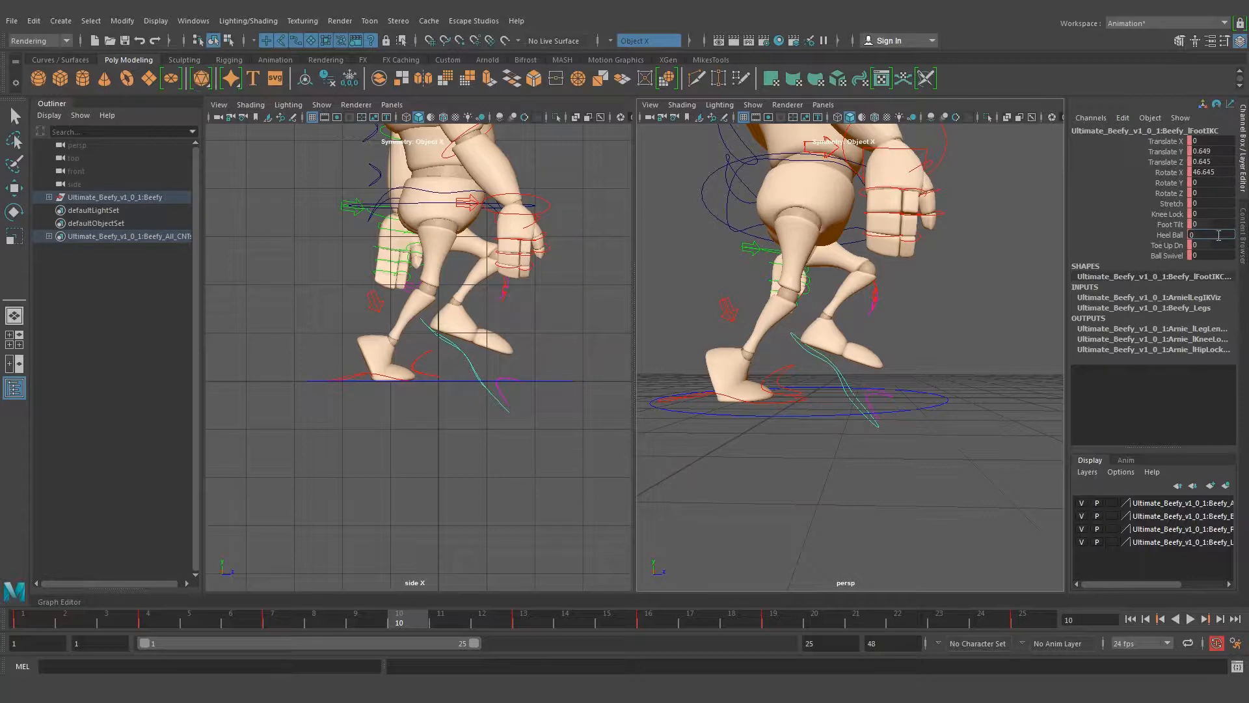
pyautogui.write('0')
pyautogui.press('Return')
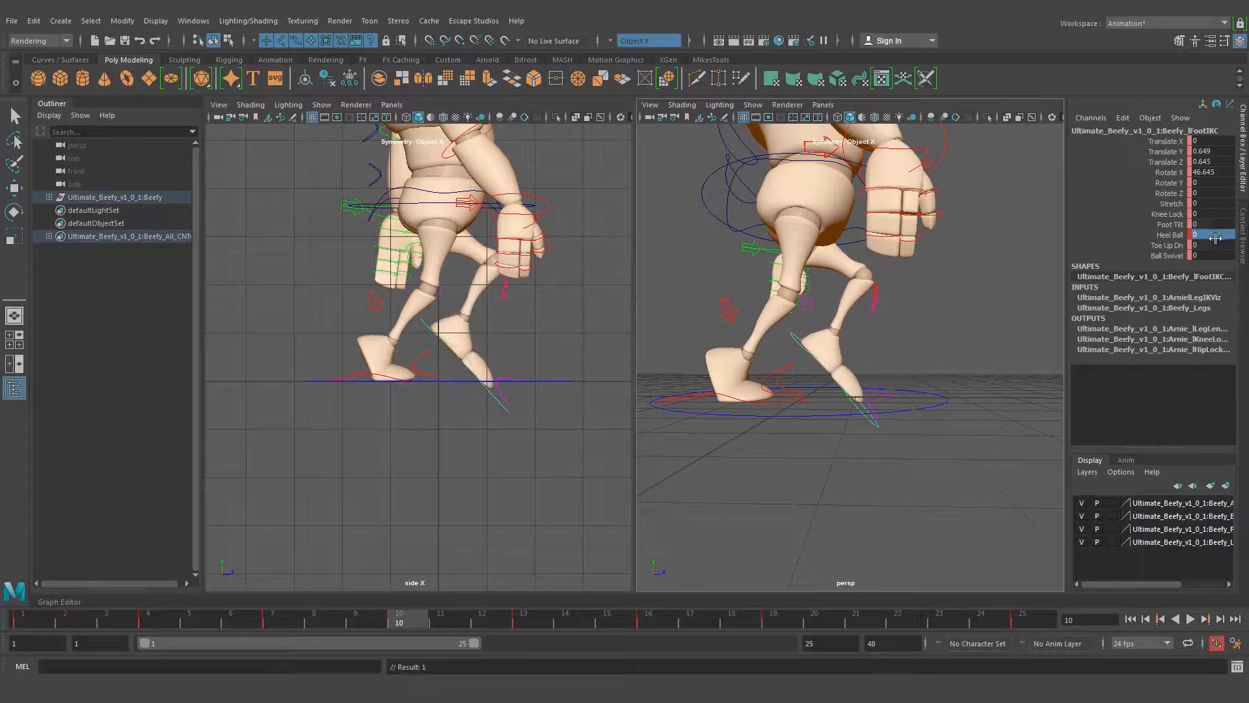
# Rotate the left foot to Rotate X 33.936 and move it to Translate Y 0.92, Translate Z 0.861 at frame 10
pyautogui.keyDown('alt'); pyautogui.moveTo(904, 299); pyautogui.dragTo(954, 327); pyautogui.keyUp('alt')
pyautogui.press('e')
pyautogui.press('w')
pyautogui.moveTo(463, 287); pyautogui.dragTo(503, 314)
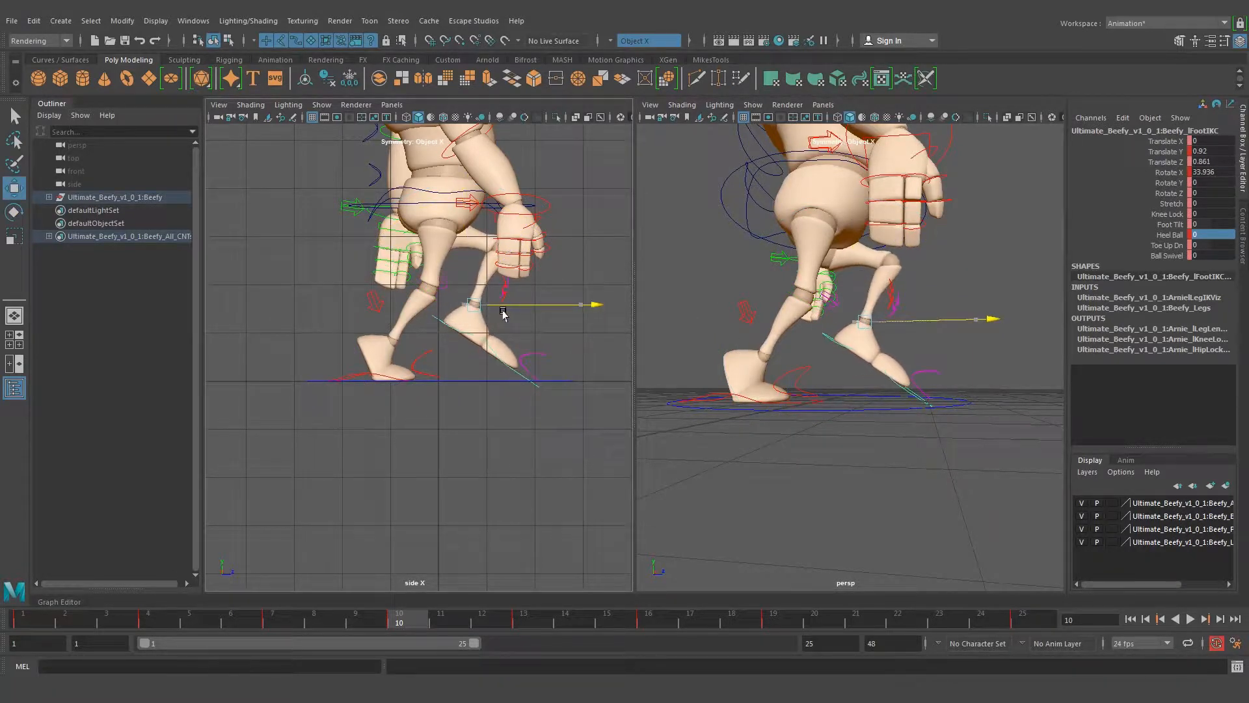
# Compare the character's full frame 10 pose with the up position in the walk drawing
pyautogui.keyDown('alt'); pyautogui.moveTo(798, 397); pyautogui.dragTo(870, 338); pyautogui.keyUp('alt')
pyautogui.keyDown('alt'); pyautogui.moveTo(511, 196); pyautogui.dragTo(473, 346, button='middle'); pyautogui.keyUp('alt')
pyautogui.keyDown('alt'); pyautogui.moveTo(497, 308); pyautogui.dragTo(421, 298, button='right'); pyautogui.keyUp('alt')
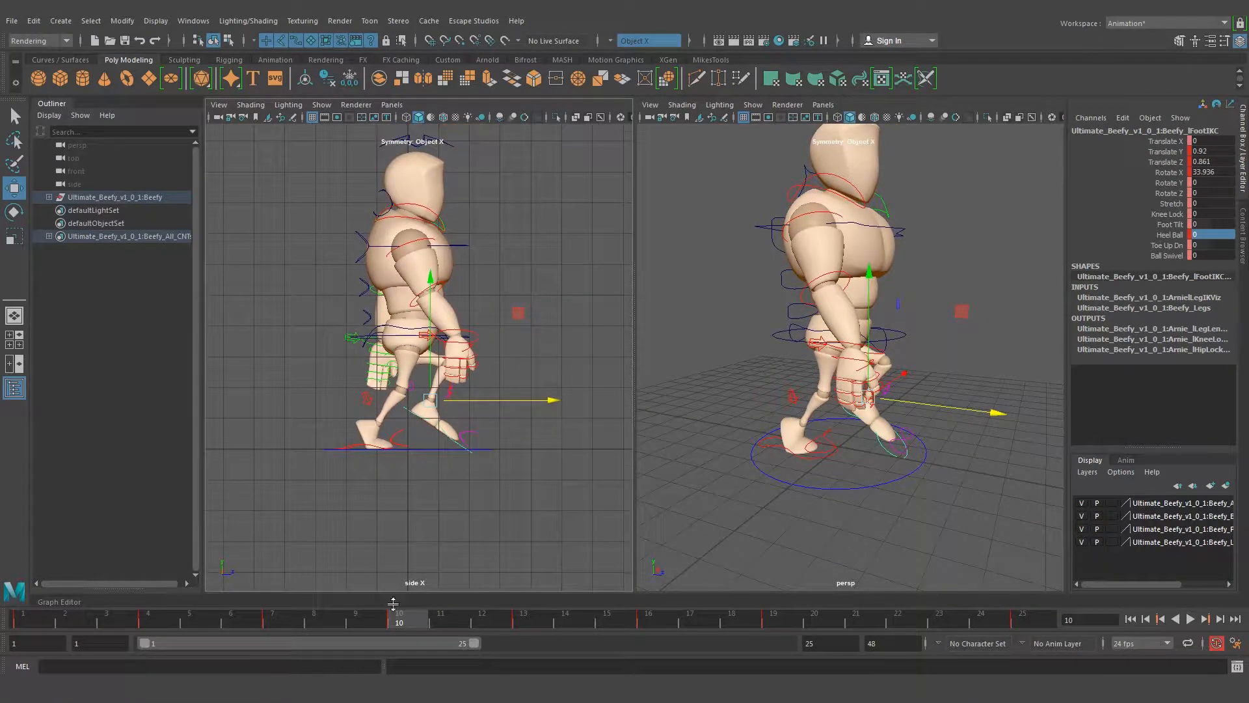
pyautogui.click(277, 654)
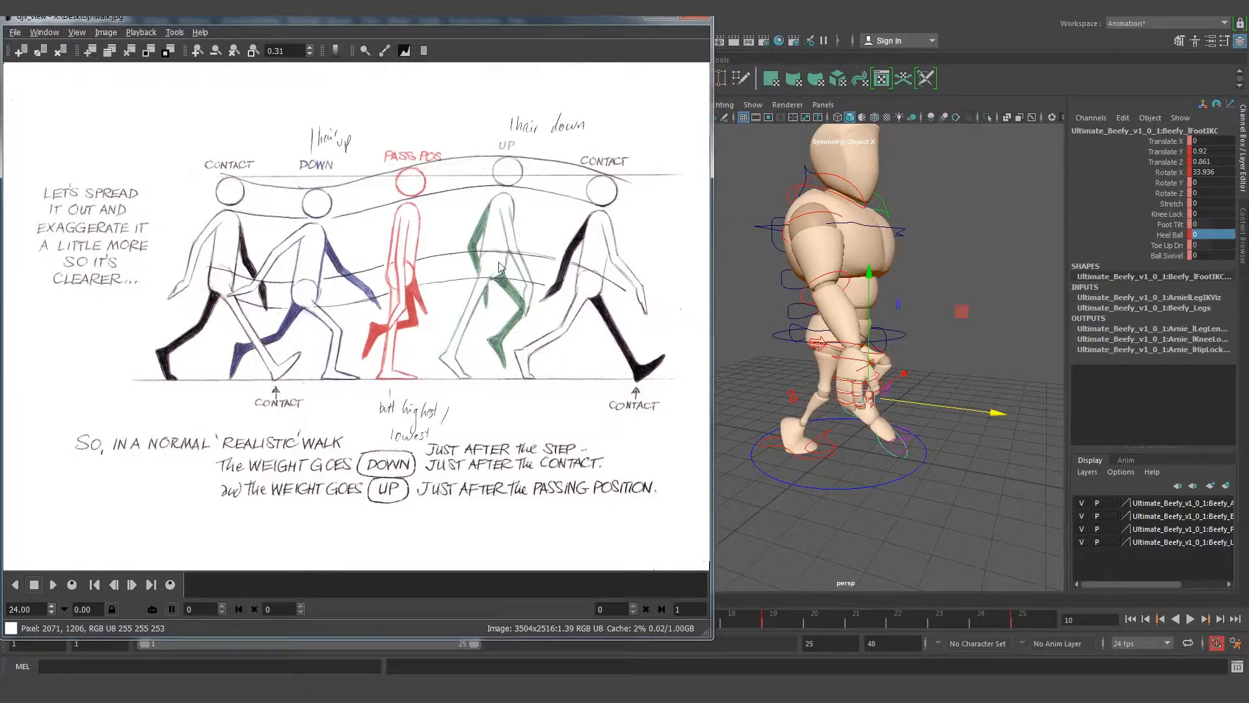
pyautogui.moveTo(511, 26); pyautogui.dragTo(993, 57)
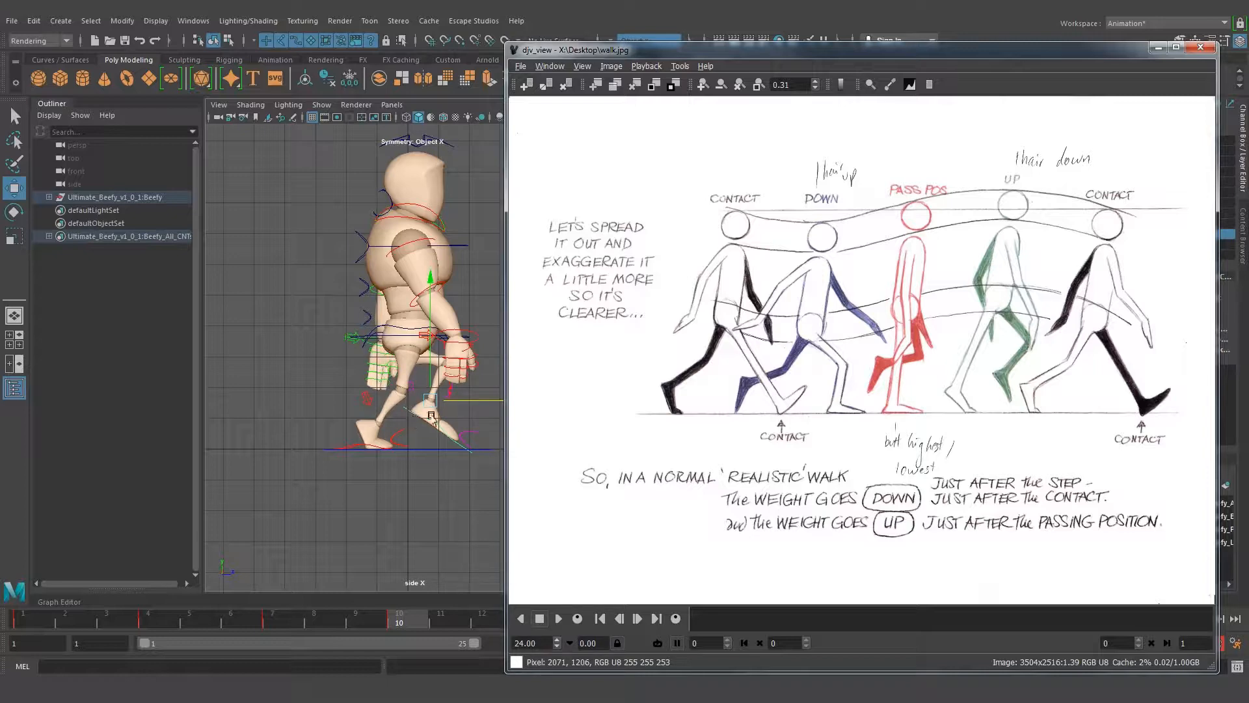
pyautogui.click(1156, 50)
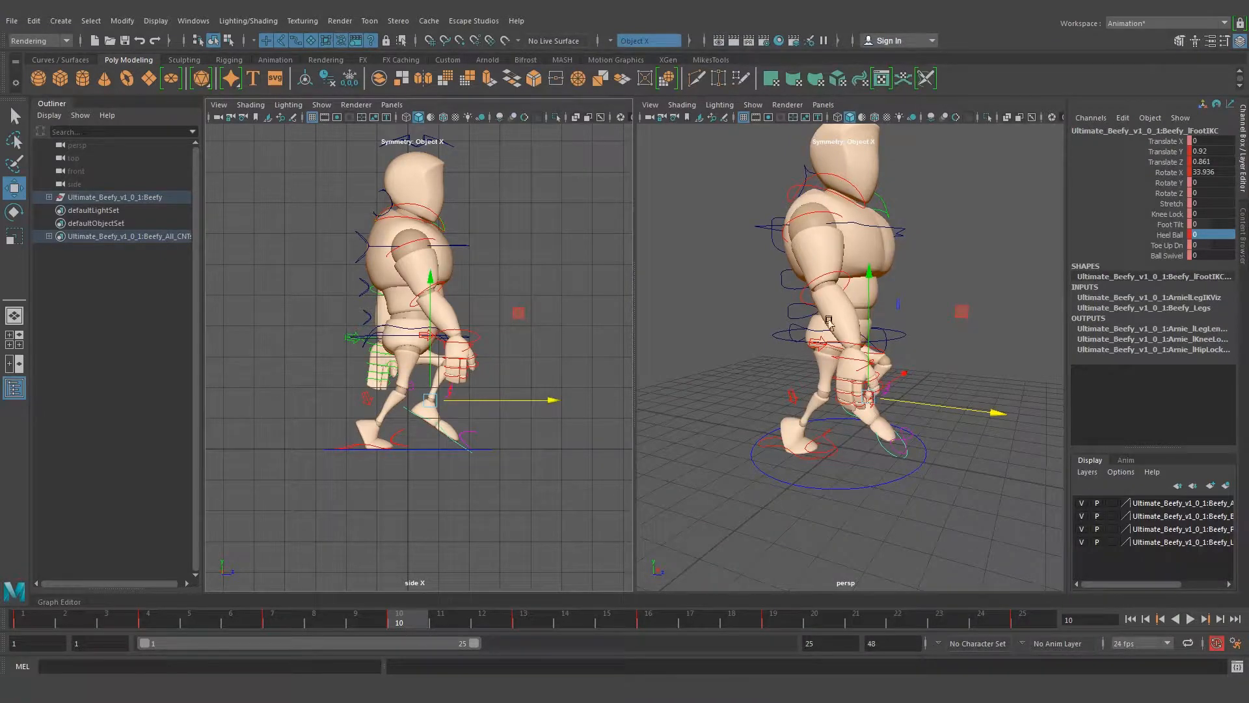
# Examine the arms and hands of the frame 10 up pose from several angles, including the right wrist control
pyautogui.keyDown('alt'); pyautogui.moveTo(901, 381); pyautogui.dragTo(906, 353); pyautogui.keyUp('alt')
pyautogui.click(938, 355)
pyautogui.click(919, 338)
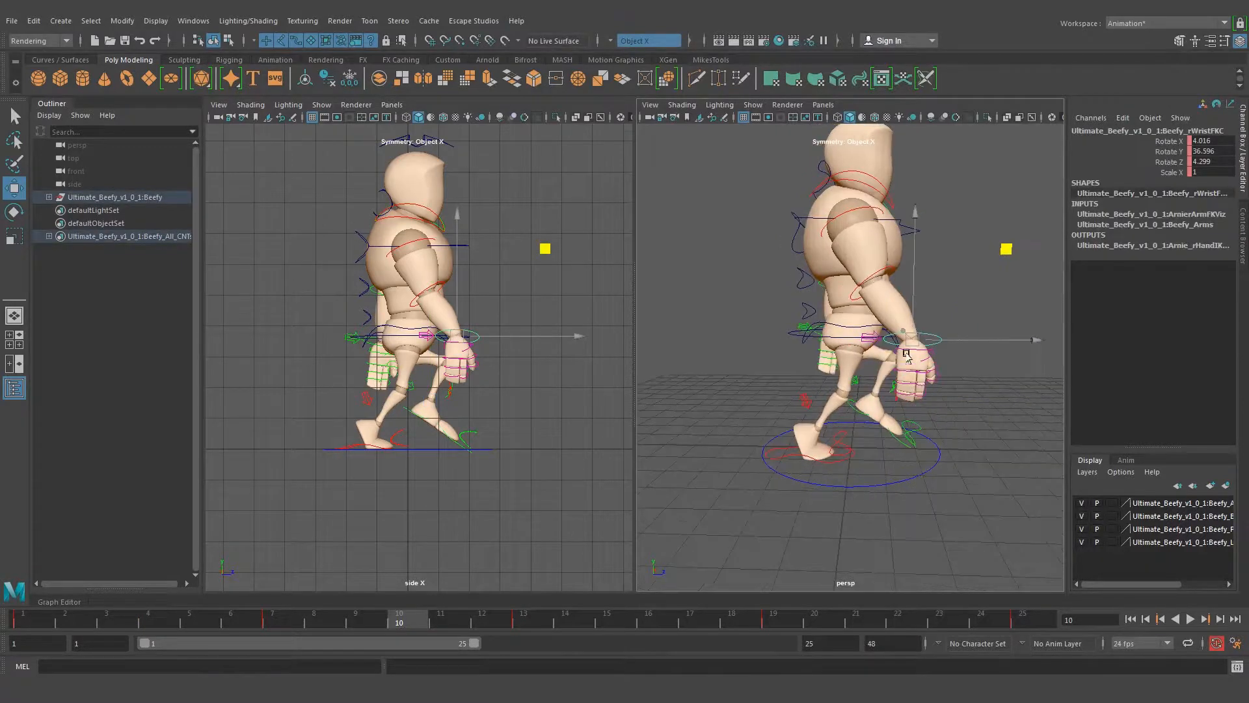
pyautogui.click(859, 211)
pyautogui.click(929, 338)
pyautogui.keyDown('alt'); pyautogui.moveTo(969, 313); pyautogui.dragTo(728, 293); pyautogui.keyUp('alt')
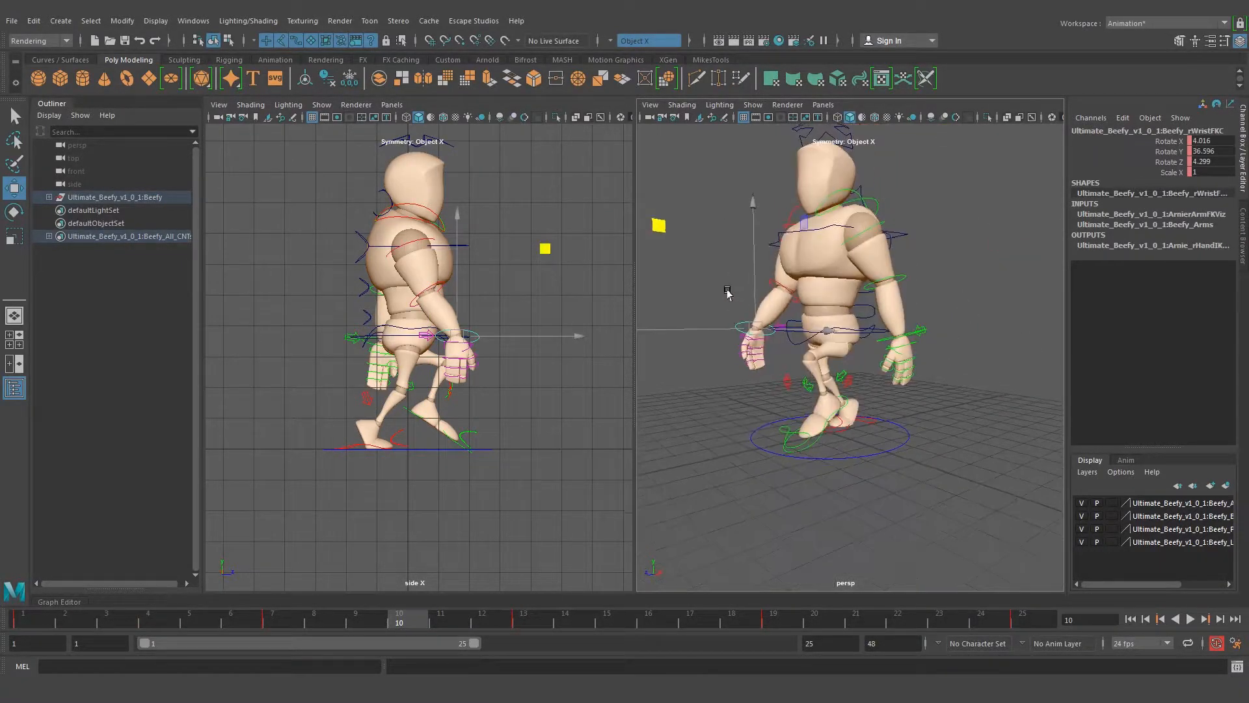
pyautogui.click(940, 287)
pyautogui.keyDown('alt'); pyautogui.moveTo(939, 287); pyautogui.dragTo(860, 293); pyautogui.keyUp('alt')
pyautogui.keyDown('alt'); pyautogui.moveTo(875, 294); pyautogui.dragTo(897, 309, button='right'); pyautogui.keyUp('alt')
pyautogui.keyDown('alt'); pyautogui.moveTo(789, 294); pyautogui.dragTo(801, 336); pyautogui.keyUp('alt')
pyautogui.keyDown('alt'); pyautogui.moveTo(799, 366); pyautogui.dragTo(893, 369, button='right'); pyautogui.keyUp('alt')
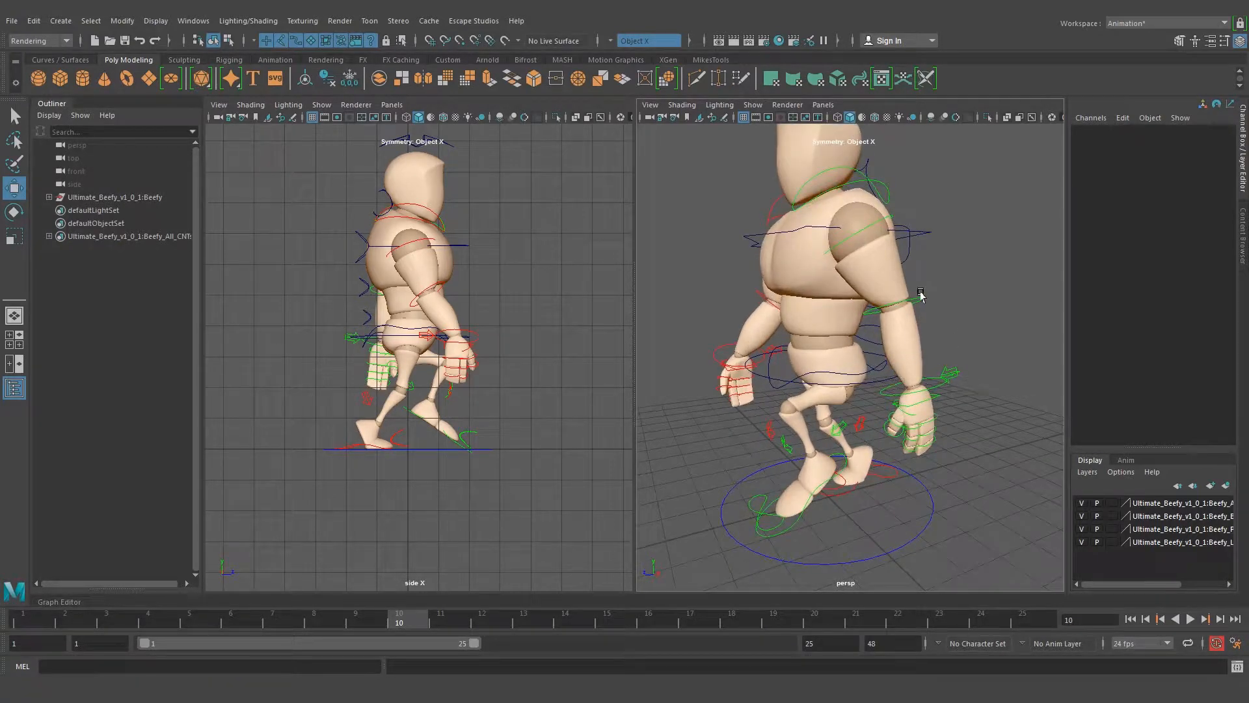
pyautogui.keyDown('alt'); pyautogui.moveTo(953, 332); pyautogui.dragTo(900, 332); pyautogui.keyUp('alt')
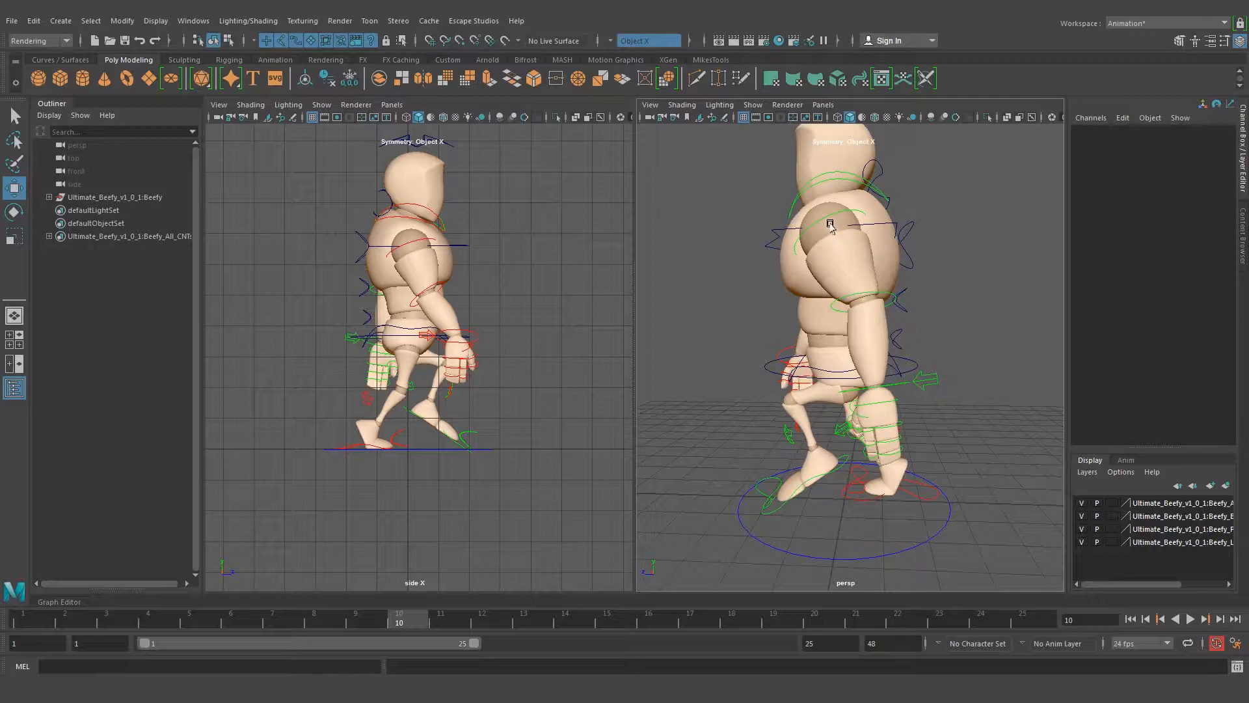
pyautogui.keyDown('alt'); pyautogui.moveTo(813, 358); pyautogui.dragTo(974, 412); pyautogui.keyUp('alt')
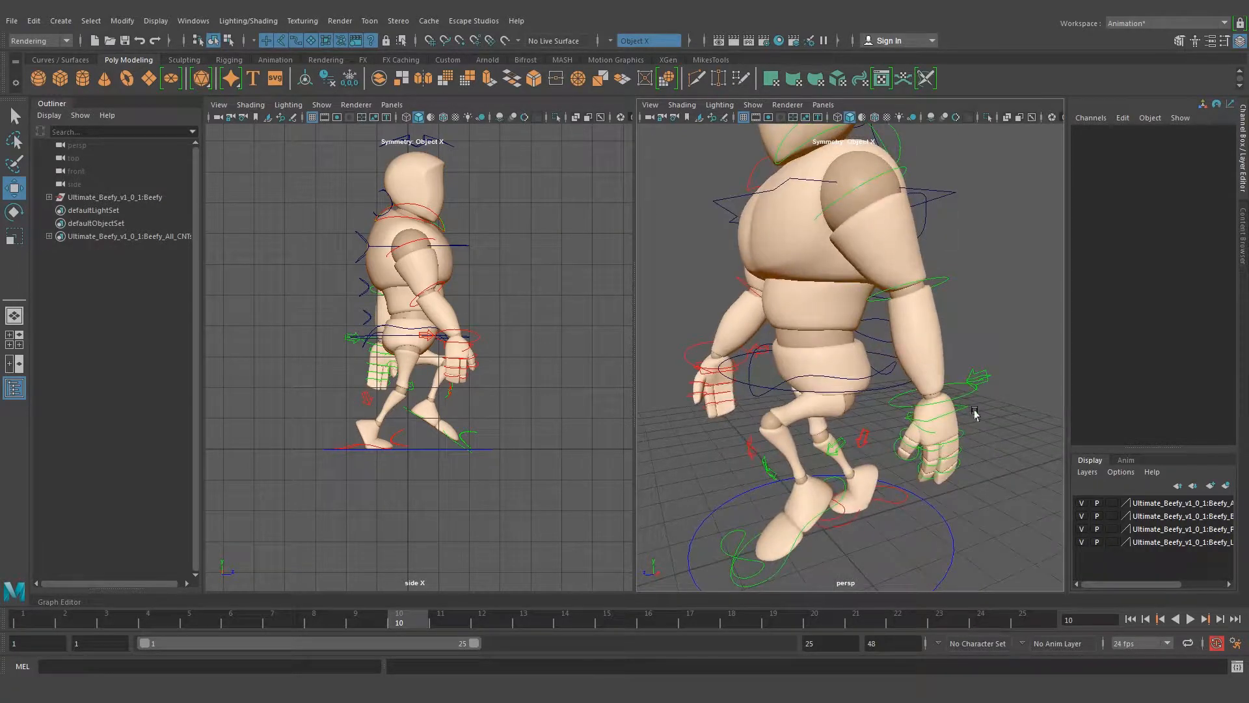
# Rotate the left wrist control to Rotate Y -26.232 at frame 10 and check the pose from the side
pyautogui.click(966, 391)
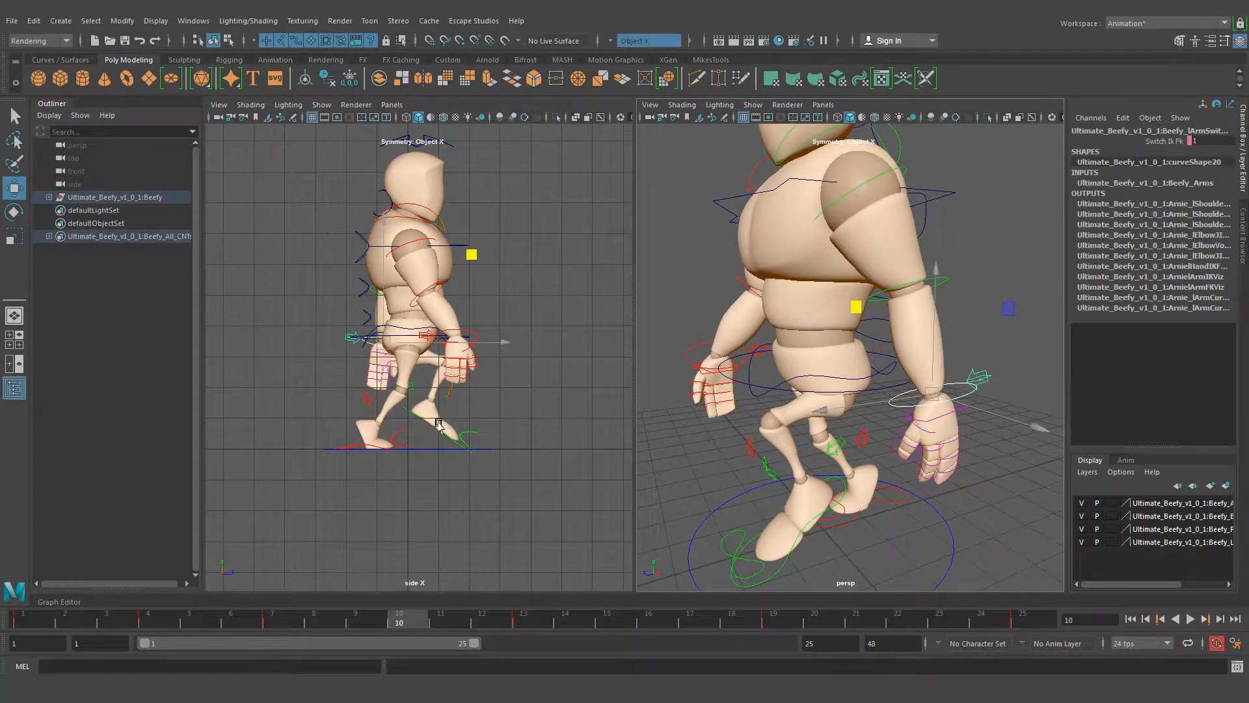
pyautogui.click(953, 424)
pyautogui.click(959, 398)
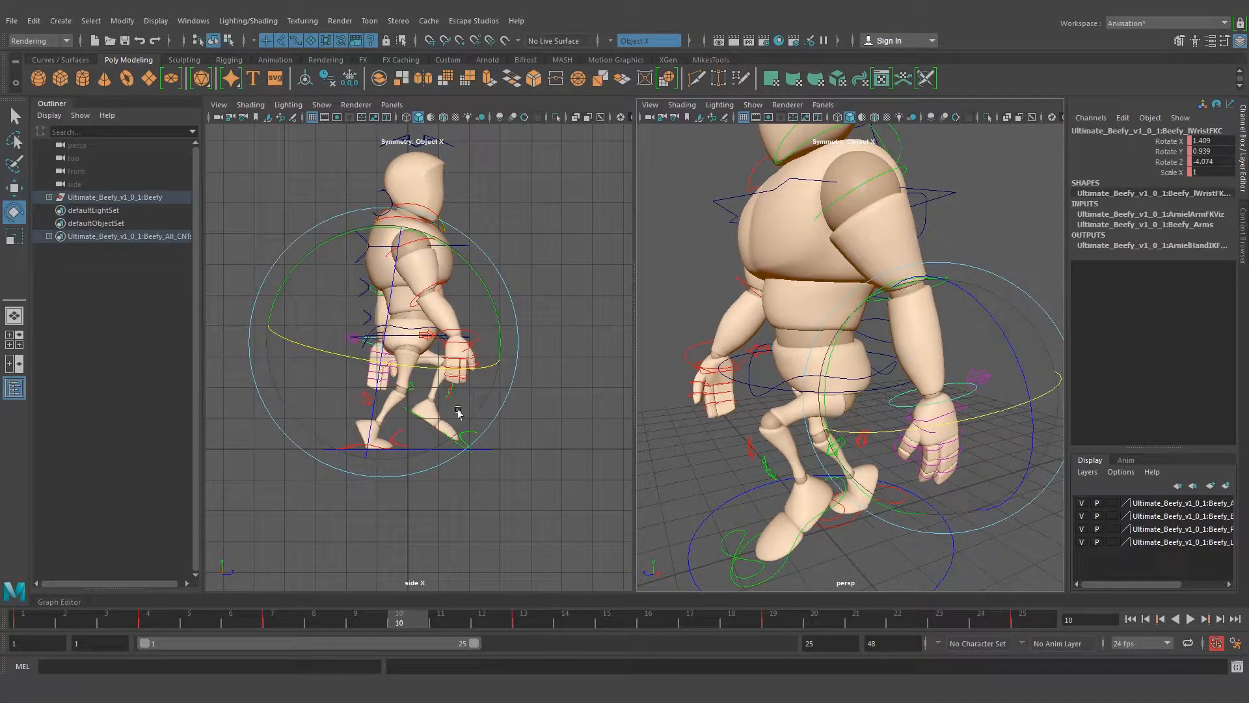
pyautogui.moveTo(498, 314); pyautogui.dragTo(477, 267)
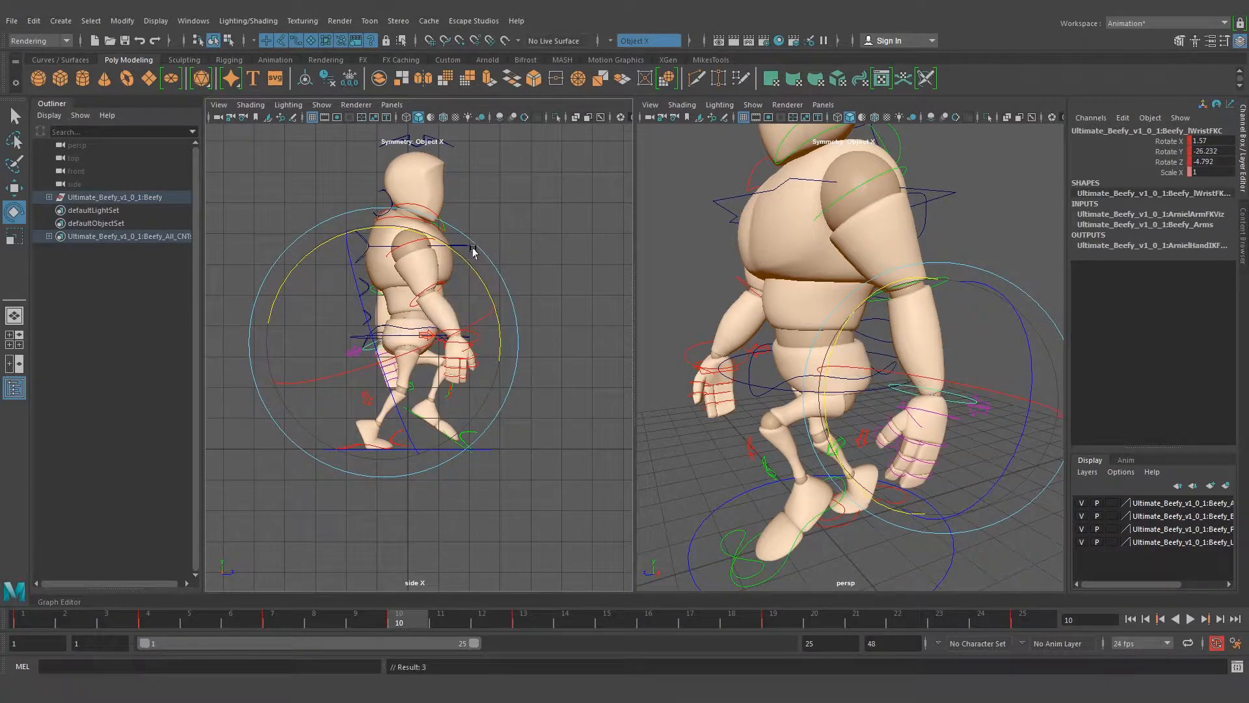
pyautogui.press('q')
pyautogui.click(1028, 282)
pyautogui.keyDown('alt'); pyautogui.moveTo(979, 277); pyautogui.dragTo(853, 280, button='right'); pyautogui.keyUp('alt')
pyautogui.moveTo(852, 280)
pyautogui.keyDown('alt'); pyautogui.mouseDown()
pyautogui.moveTo(956, 283)
pyautogui.moveTo(867, 281)
pyautogui.mouseUp(); pyautogui.keyUp('alt')
pyautogui.keyDown('alt'); pyautogui.moveTo(726, 341); pyautogui.dragTo(804, 350); pyautogui.keyUp('alt')
pyautogui.keyDown('alt'); pyautogui.moveTo(803, 350); pyautogui.dragTo(818, 387, button='right'); pyautogui.keyUp('alt')
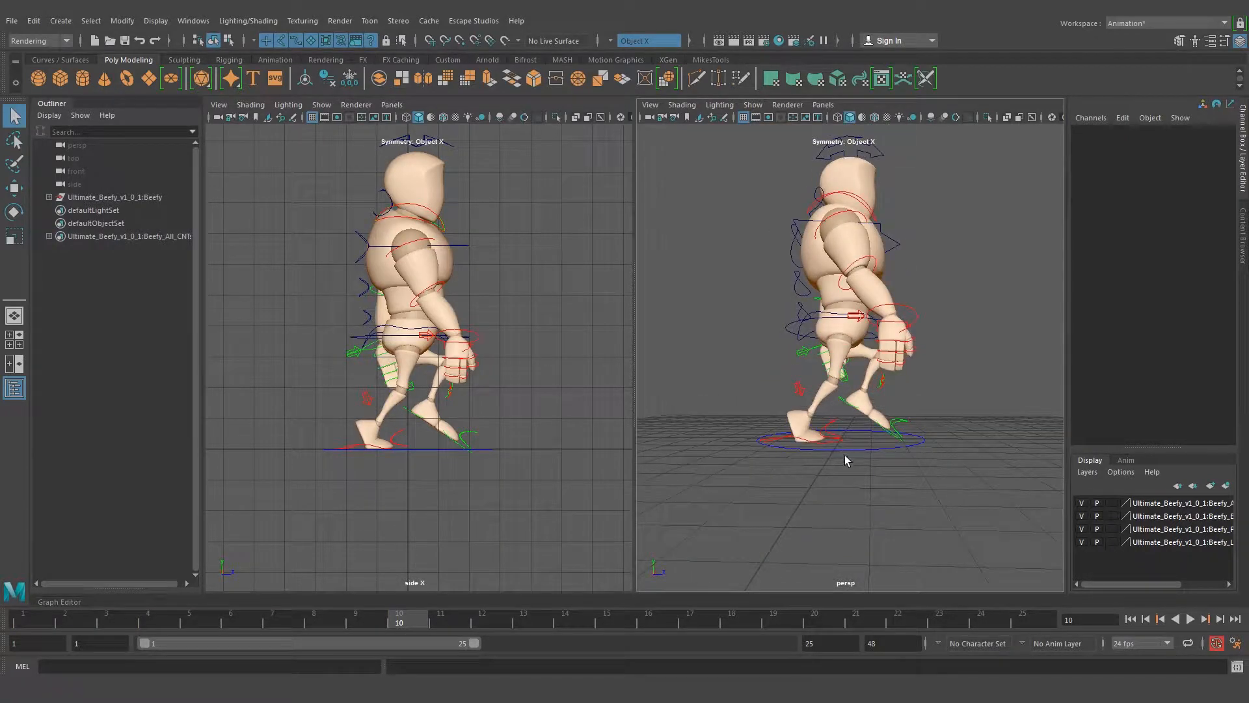
# Go to frame 22 and set the left foot control's Heel Ball to 5.604
pyautogui.click(898, 620)
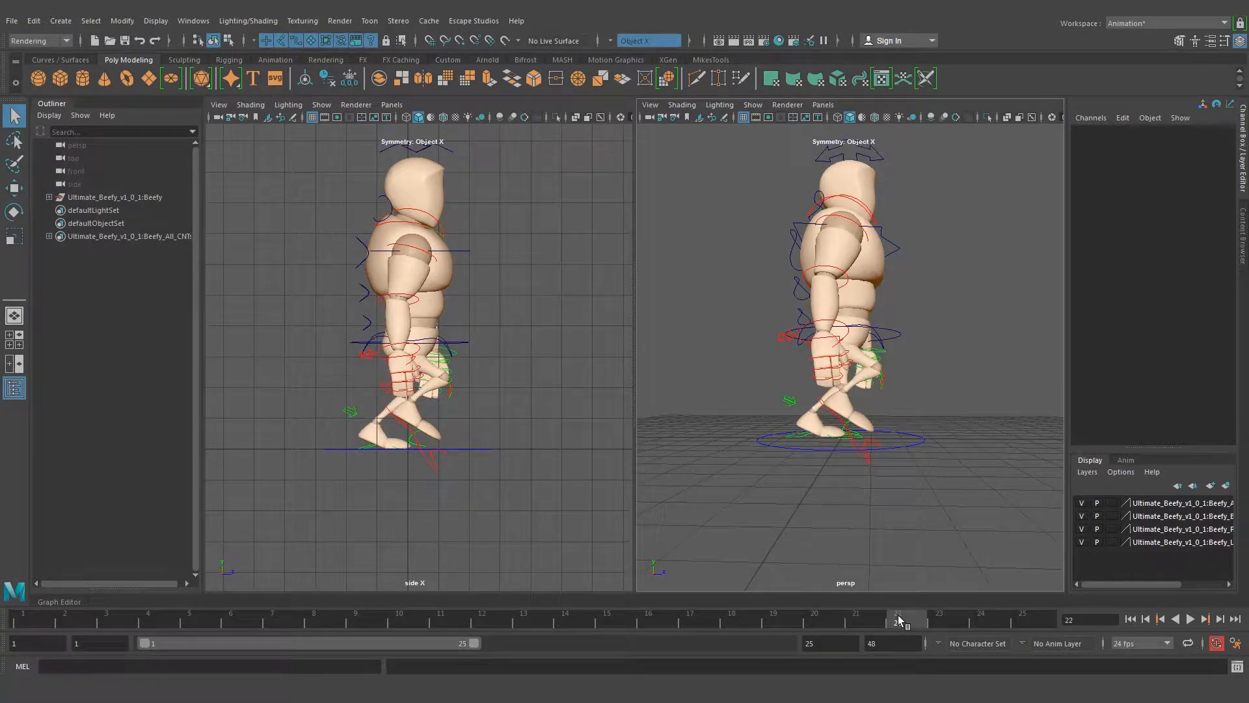
pyautogui.keyDown('alt'); pyautogui.moveTo(784, 379); pyautogui.dragTo(816, 405); pyautogui.keyUp('alt')
pyautogui.keyDown('alt'); pyautogui.moveTo(816, 405); pyautogui.dragTo(876, 398, button='right'); pyautogui.keyUp('alt')
pyautogui.keyDown('alt'); pyautogui.moveTo(876, 398); pyautogui.dragTo(914, 483); pyautogui.keyUp('alt')
pyautogui.click(914, 483)
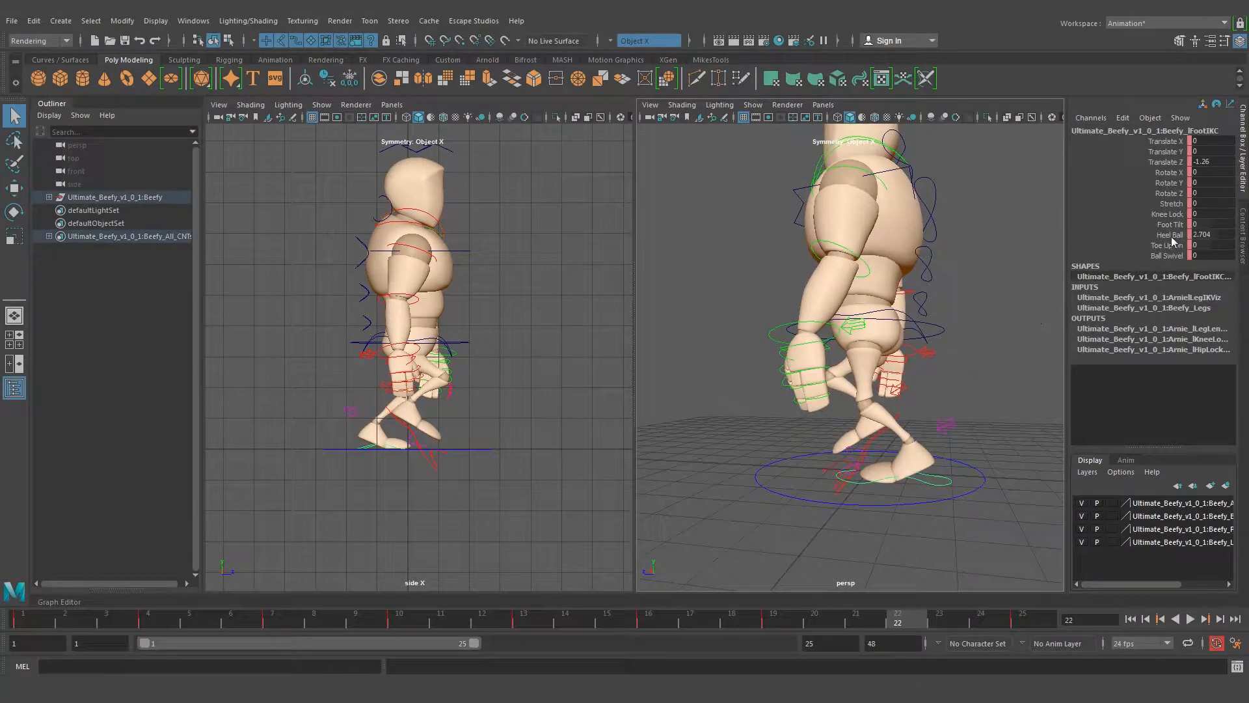
pyautogui.keyDown('alt'); pyautogui.moveTo(322, 439); pyautogui.dragTo(424, 453, button='right'); pyautogui.keyUp('alt')
pyautogui.keyDown('alt'); pyautogui.moveTo(423, 452); pyautogui.dragTo(484, 368, button='middle'); pyautogui.keyUp('alt')
pyautogui.keyDown('alt'); pyautogui.moveTo(391, 370); pyautogui.dragTo(439, 403, button='right'); pyautogui.keyUp('alt')
pyautogui.moveTo(439, 403); pyautogui.dragTo(456, 402, button='middle')
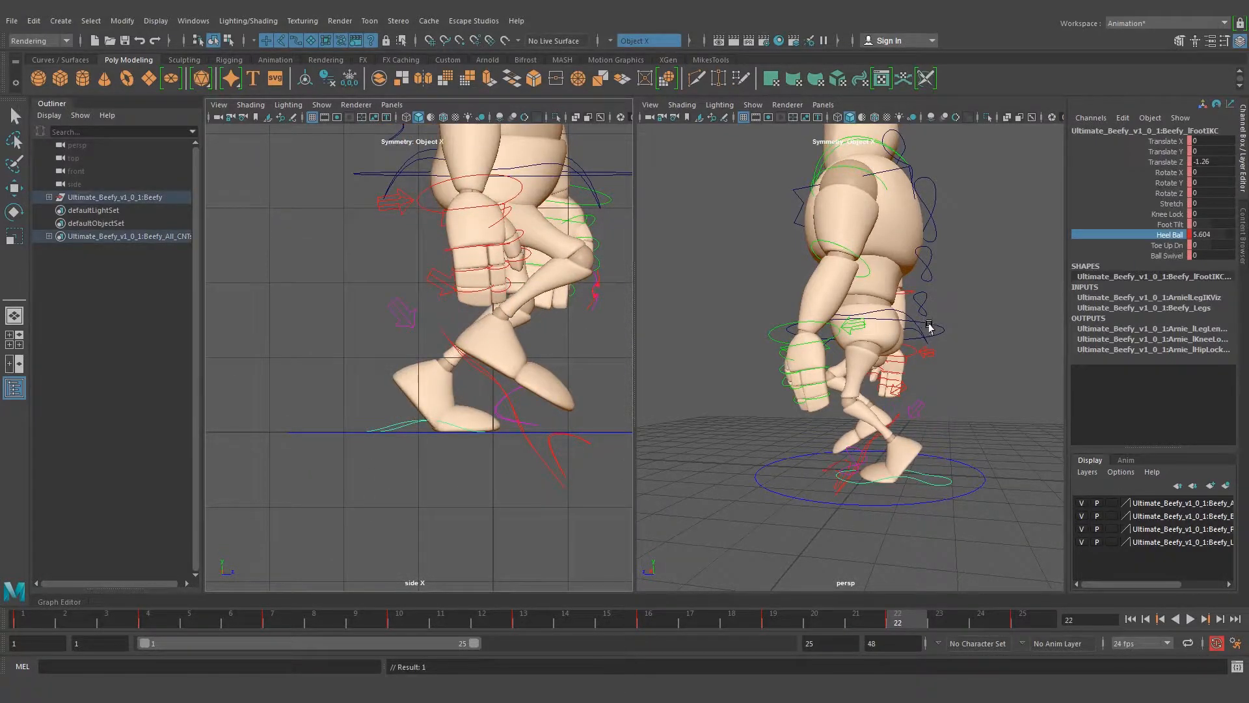
# Raise the root control to Translate Y 0.049 at frame 22
pyautogui.press('q')
pyautogui.click(927, 330)
pyautogui.moveTo(866, 241); pyautogui.dragTo(864, 231)
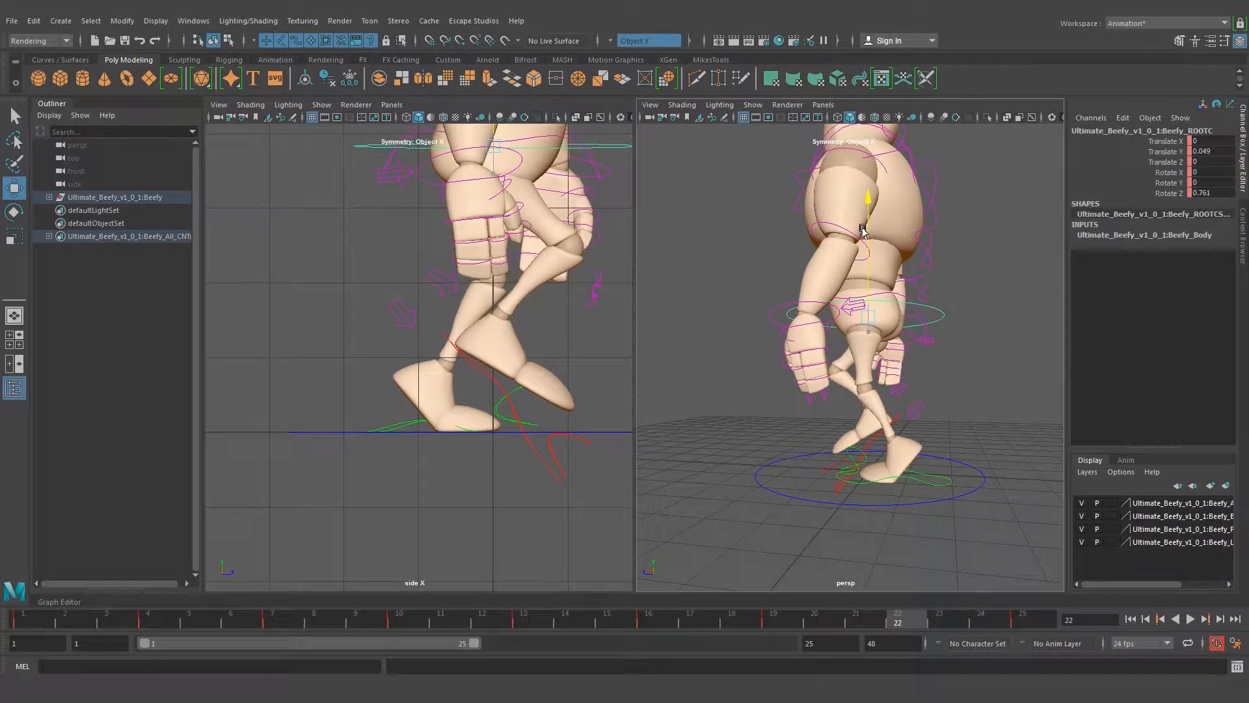
pyautogui.keyDown('alt'); pyautogui.moveTo(834, 358); pyautogui.dragTo(853, 464); pyautogui.keyUp('alt')
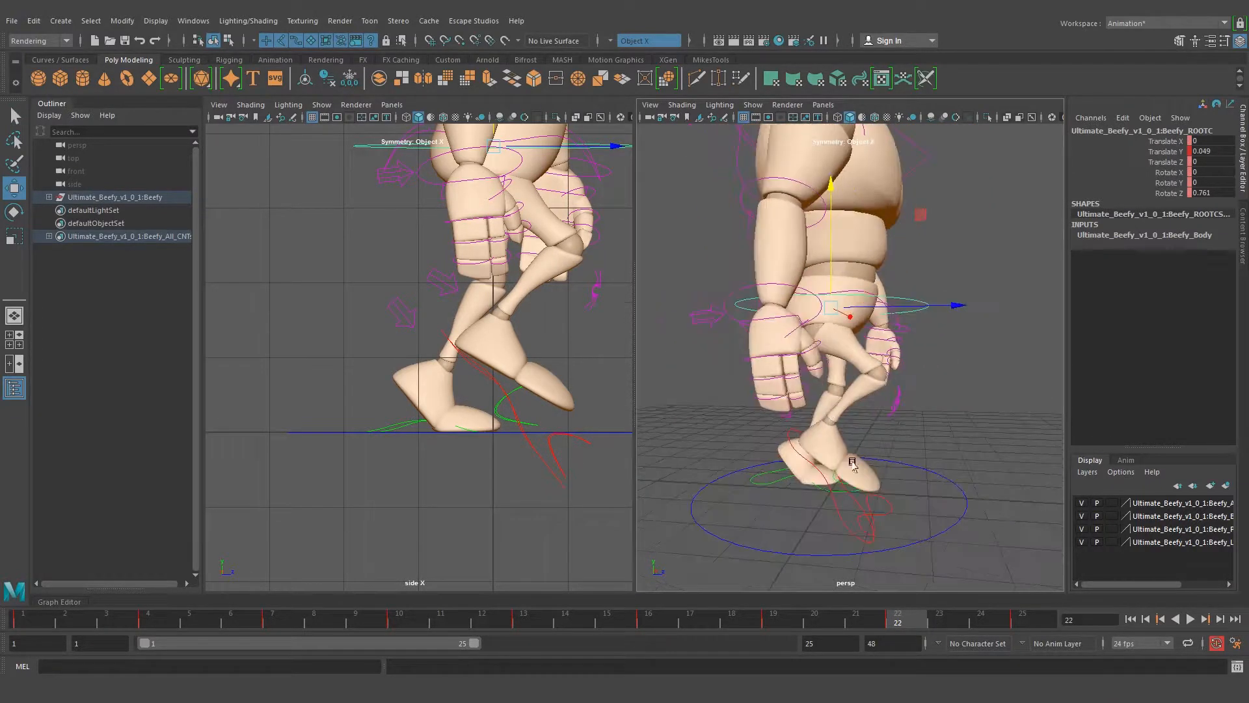
# Set the right foot control's Heel Ball to 0 at frame 22
pyautogui.click(829, 499)
pyautogui.keyDown('alt'); pyautogui.moveTo(770, 468); pyautogui.dragTo(783, 457); pyautogui.keyUp('alt')
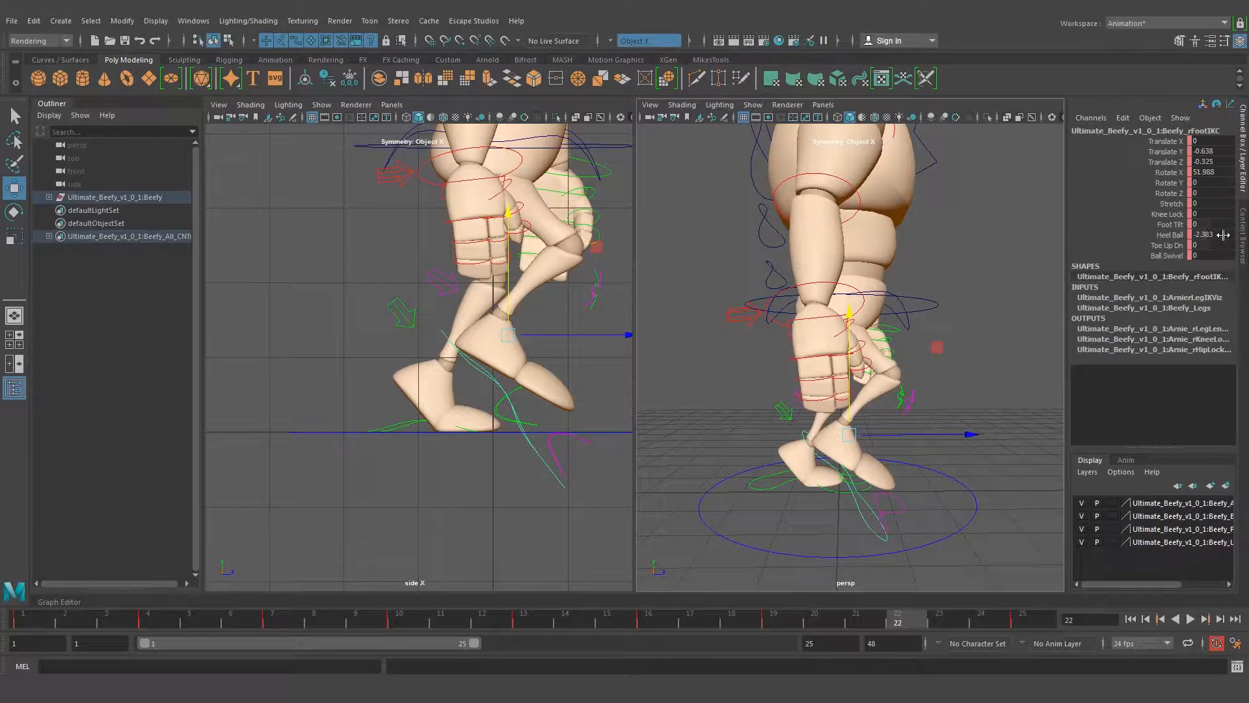
pyautogui.press('Return')
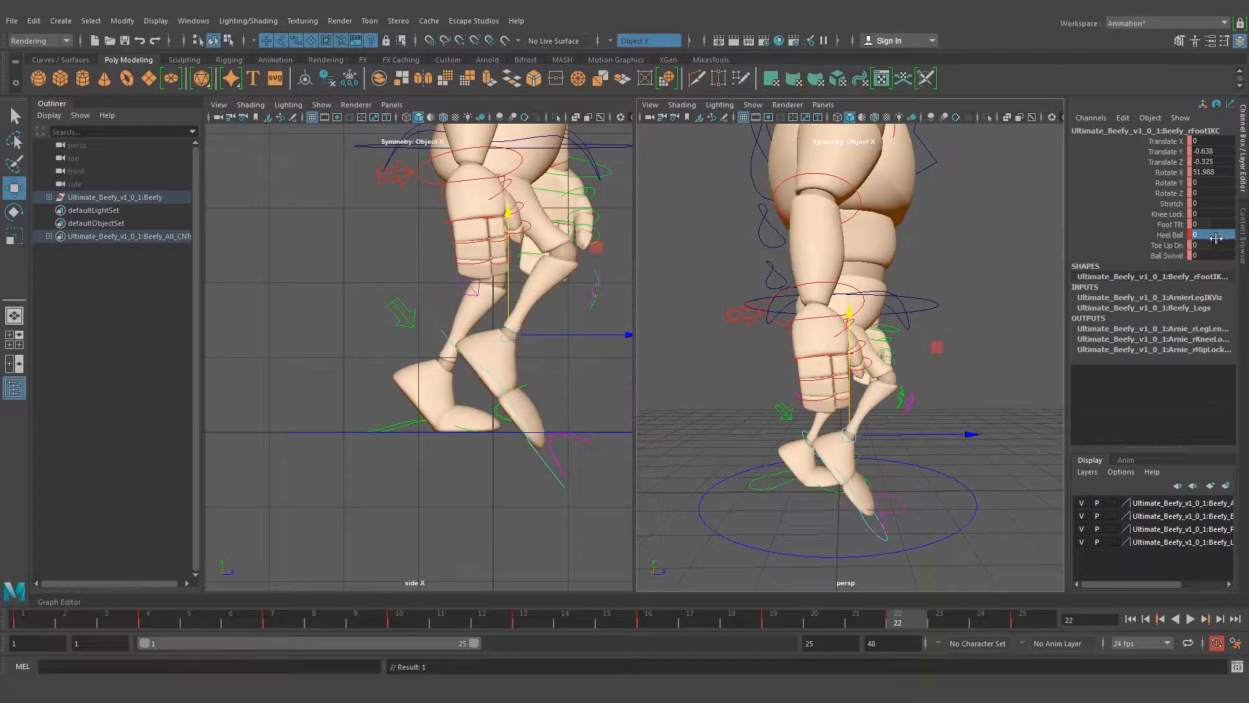
# Rotate the right foot to Rotate X 38.742 and move it to Translate Y -1.028, Translate Z -0.979 at frame 22
pyautogui.scroll(-4, 536, 334)
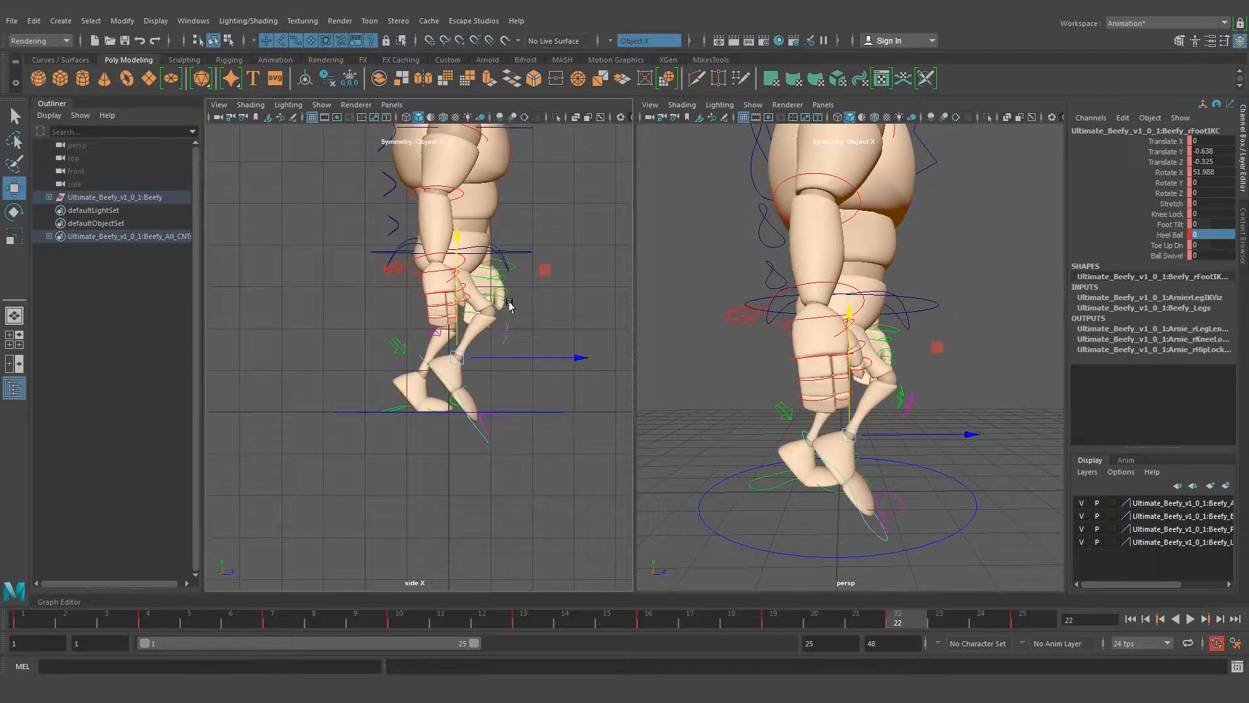
pyautogui.press('e')
pyautogui.moveTo(546, 357); pyautogui.dragTo(566, 341)
pyautogui.press('w')
pyautogui.moveTo(448, 323); pyautogui.dragTo(519, 345)
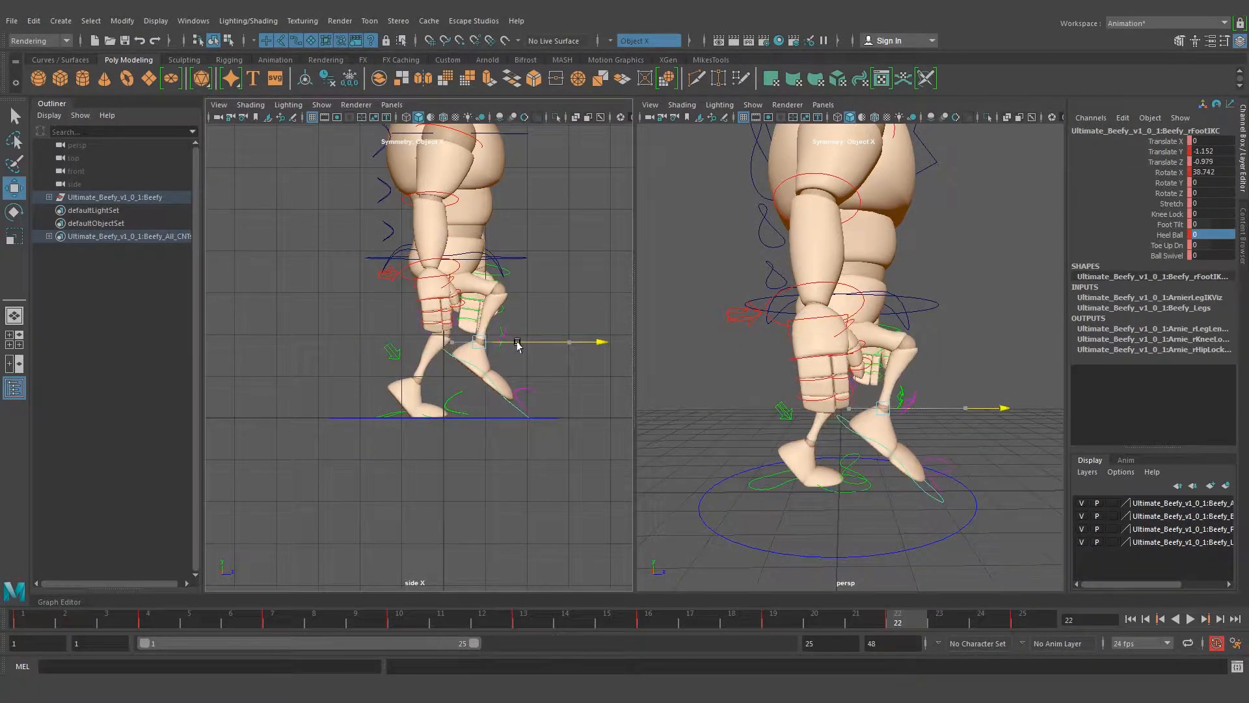
pyautogui.moveTo(477, 286); pyautogui.dragTo(474, 289)
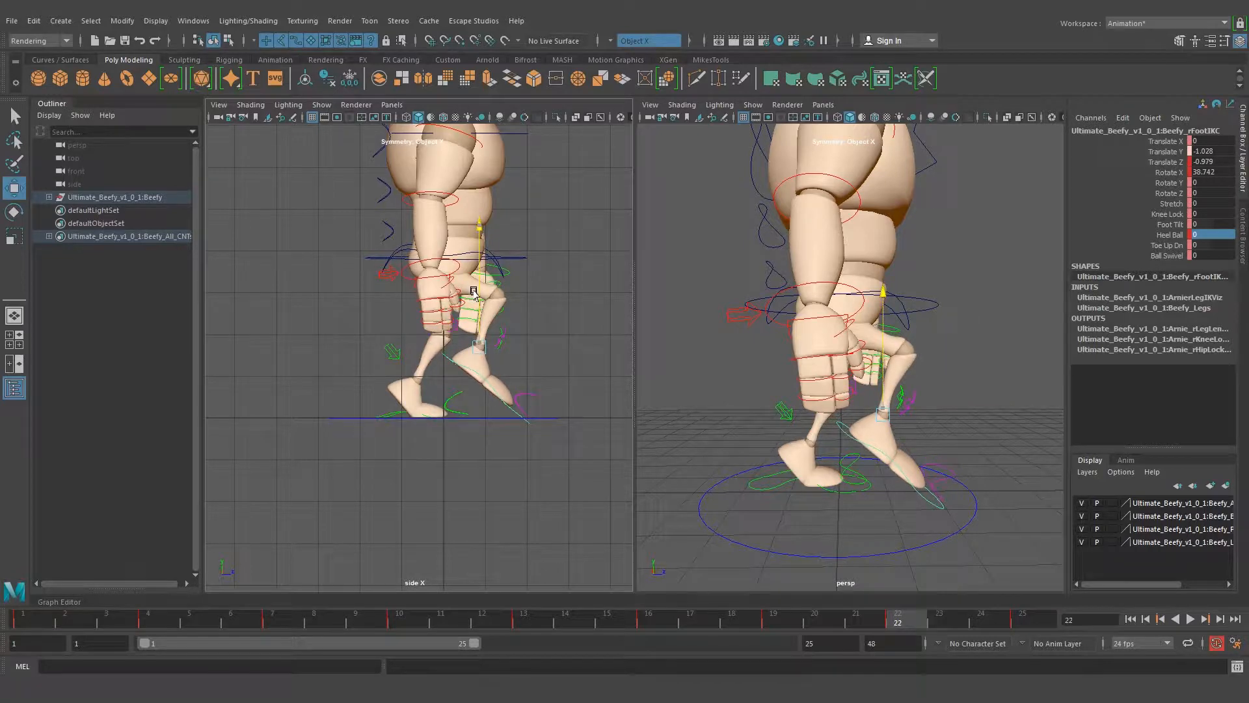
# Swing the left arm forward by rotating the left shoulder control to Rotate Y -11.007 at frame 22
pyautogui.keyDown('alt'); pyautogui.moveTo(808, 330); pyautogui.dragTo(761, 322); pyautogui.keyUp('alt')
pyautogui.click(918, 283)
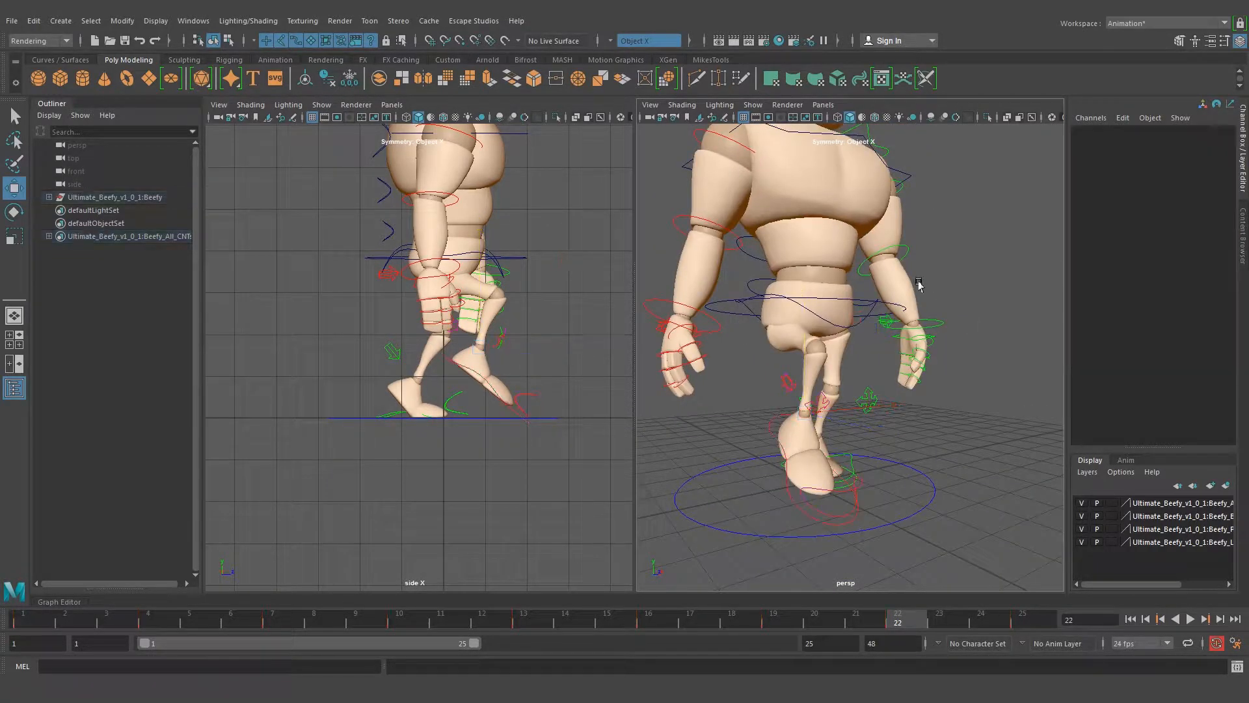
pyautogui.keyDown('alt'); pyautogui.moveTo(838, 278); pyautogui.dragTo(803, 346); pyautogui.keyUp('alt')
pyautogui.keyDown('alt'); pyautogui.moveTo(872, 260); pyautogui.dragTo(834, 317); pyautogui.keyUp('alt')
pyautogui.click(899, 277)
pyautogui.press('e')
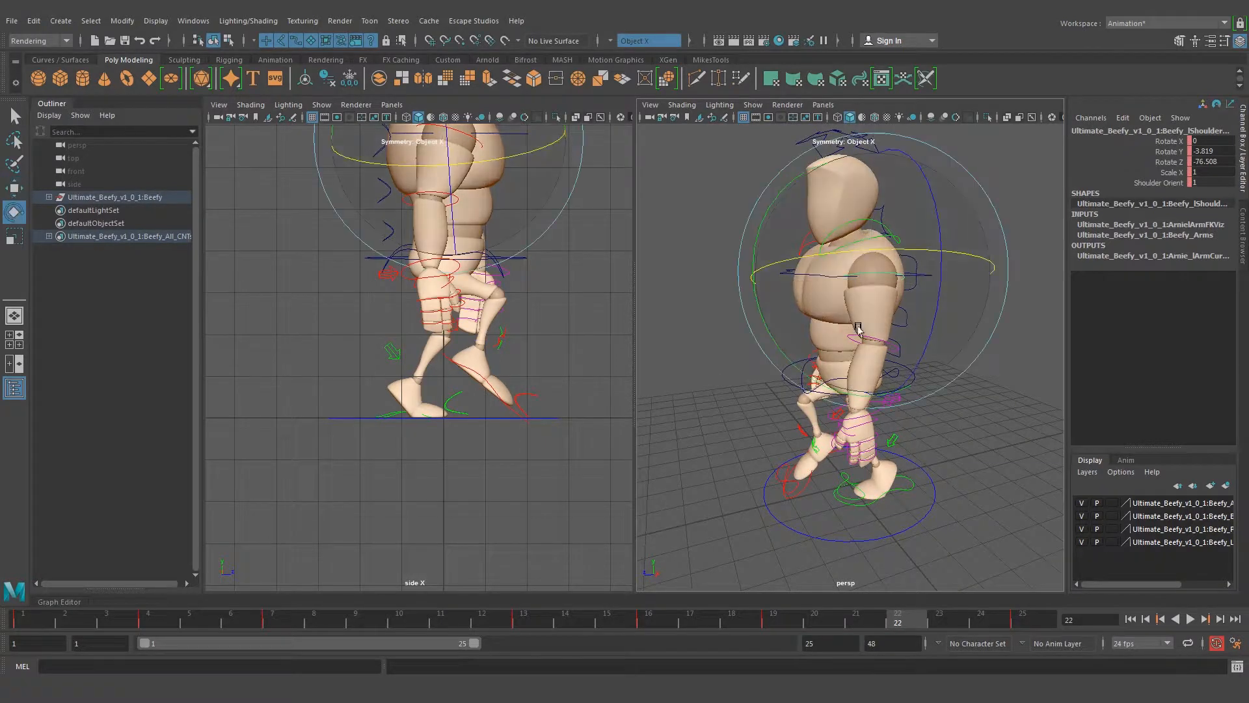
pyautogui.moveTo(792, 368); pyautogui.dragTo(786, 357)
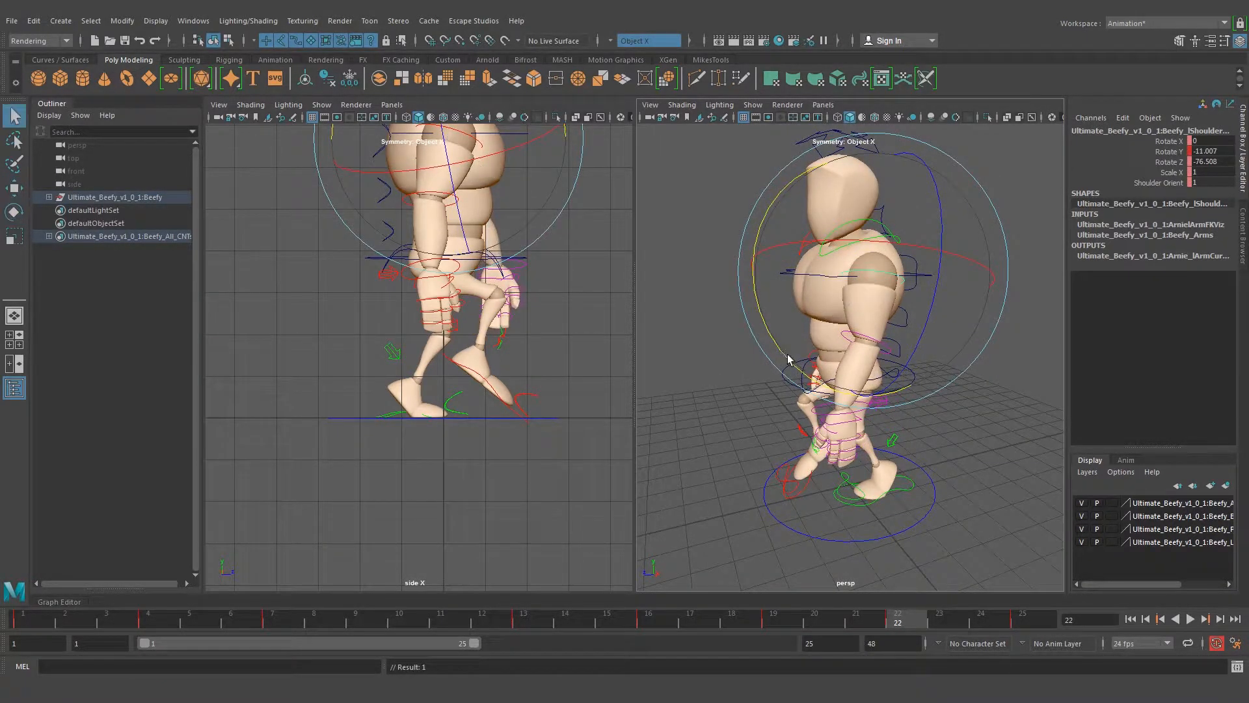
# Swing the right arm back by rotating the right shoulder control to Rotate Y 22.636 at frame 22
pyautogui.keyDown('alt'); pyautogui.moveTo(788, 360); pyautogui.dragTo(800, 330); pyautogui.keyUp('alt')
pyautogui.click(768, 283)
pyautogui.press('e')
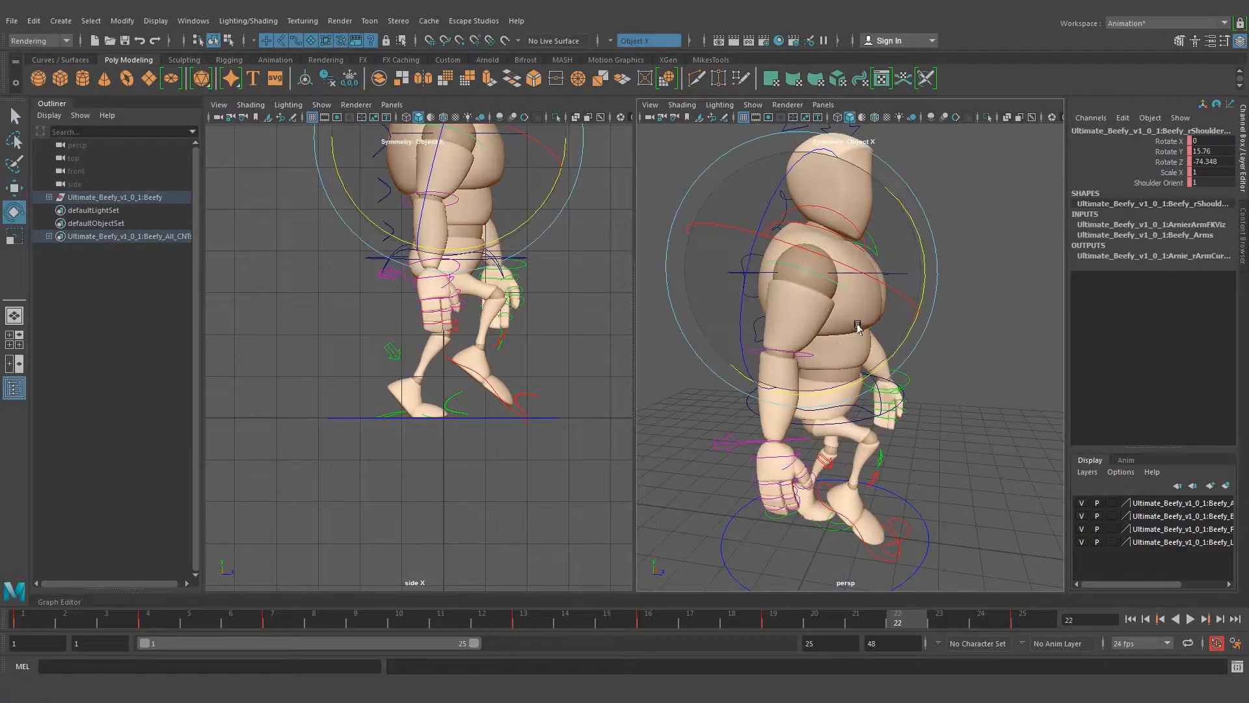
pyautogui.moveTo(895, 346); pyautogui.dragTo(889, 361)
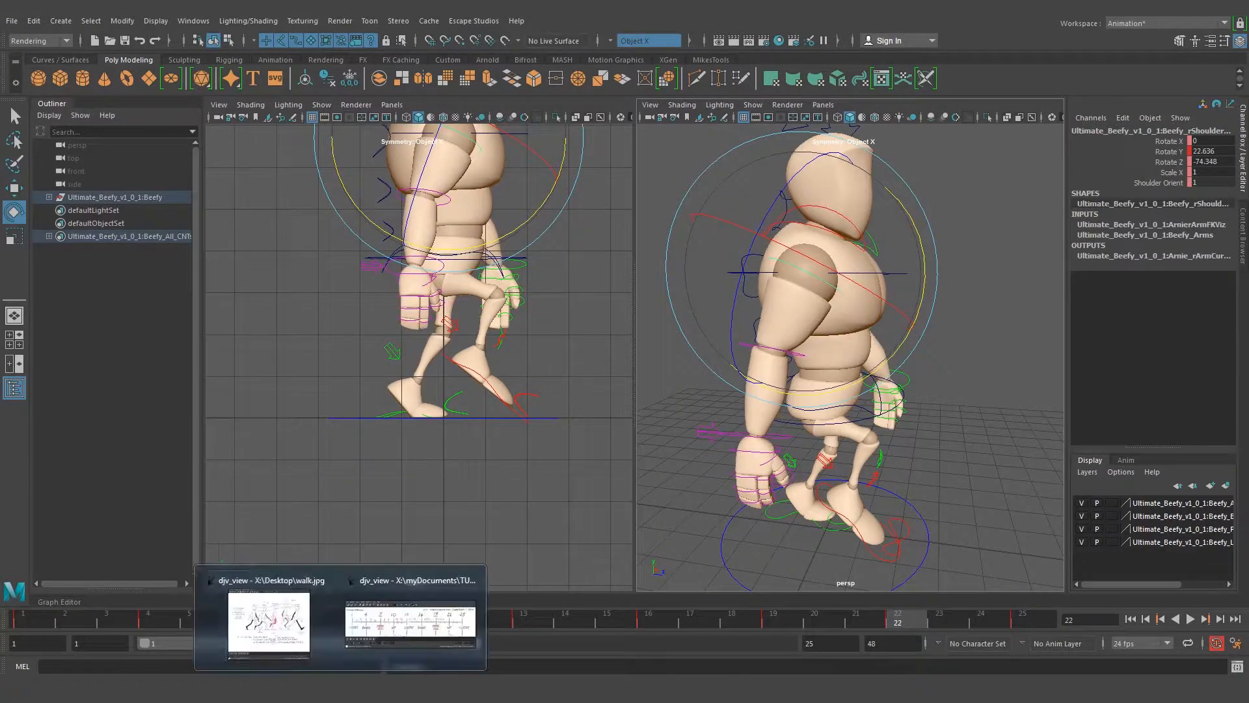
# Compare the character's frame 22 pose in the side view with the up position in the walk drawing
pyautogui.click(285, 626)
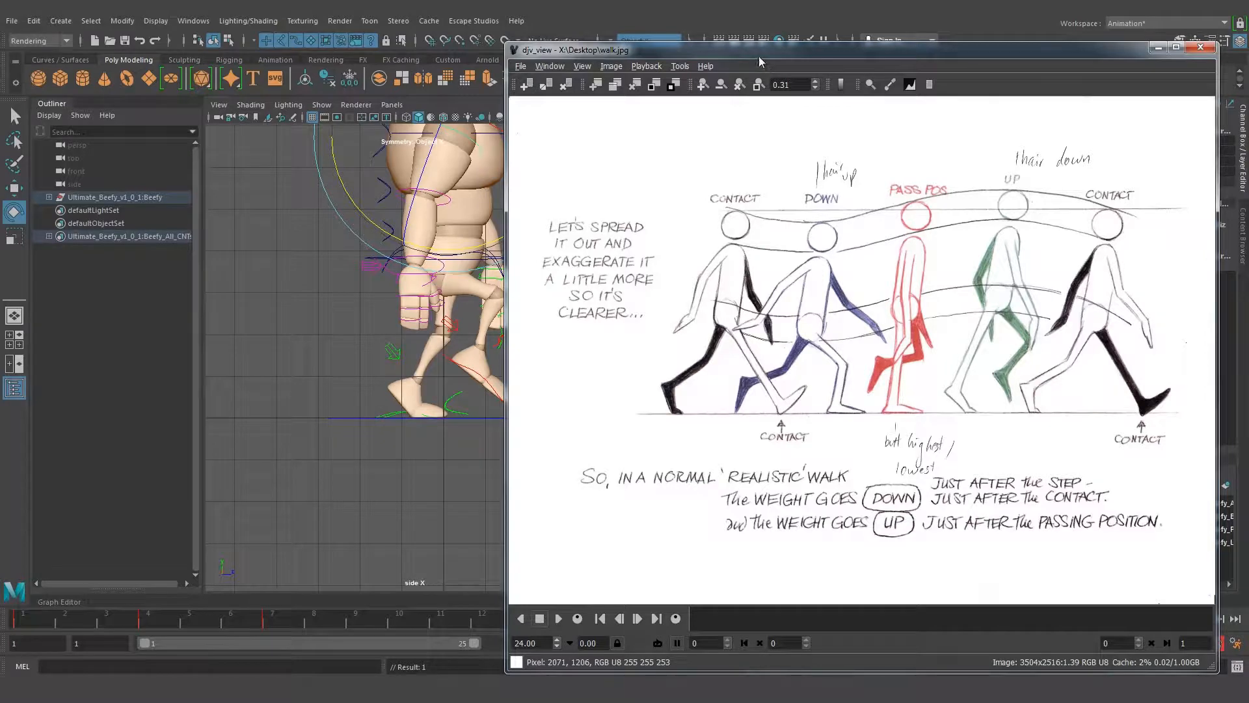
pyautogui.moveTo(759, 57); pyautogui.dragTo(841, 54)
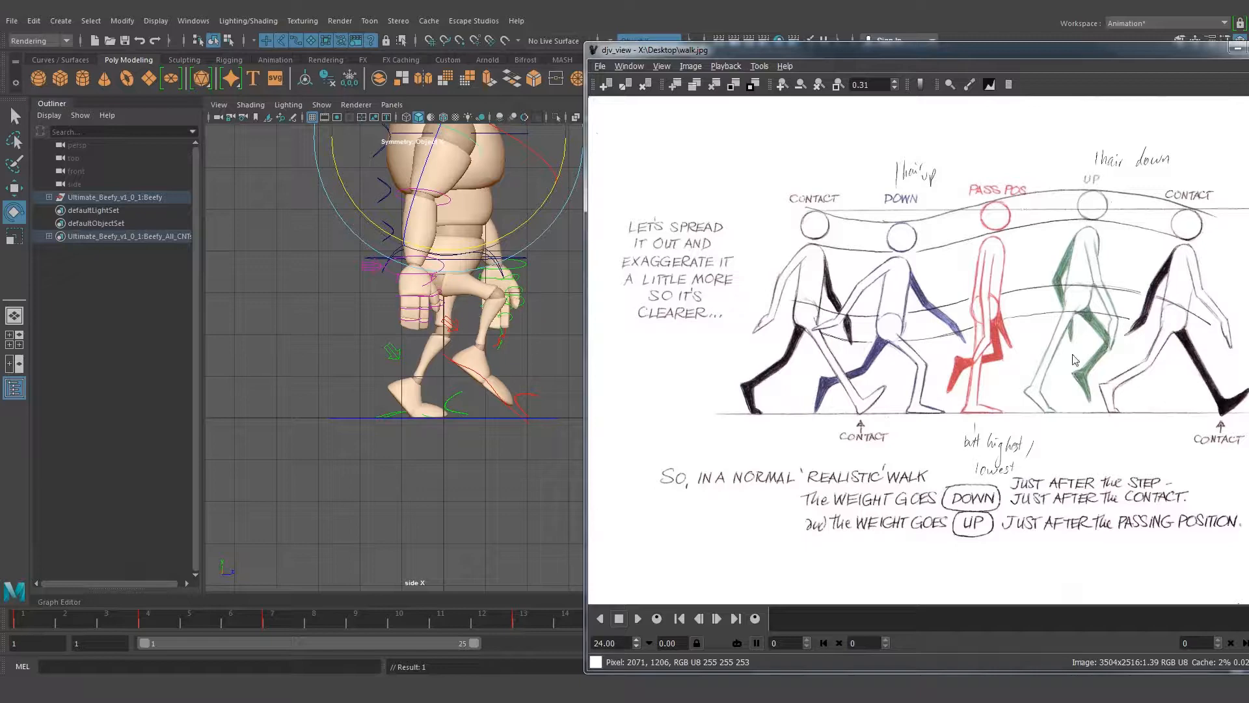
pyautogui.click(1237, 50)
pyautogui.keyDown('alt'); pyautogui.click(422, 313); pyautogui.keyUp('alt')
pyautogui.keyDown('alt'); pyautogui.moveTo(426, 260); pyautogui.dragTo(449, 327, button='middle'); pyautogui.keyUp('alt')
pyautogui.keyDown('alt'); pyautogui.moveTo(448, 327); pyautogui.dragTo(445, 335, button='right'); pyautogui.keyUp('alt')
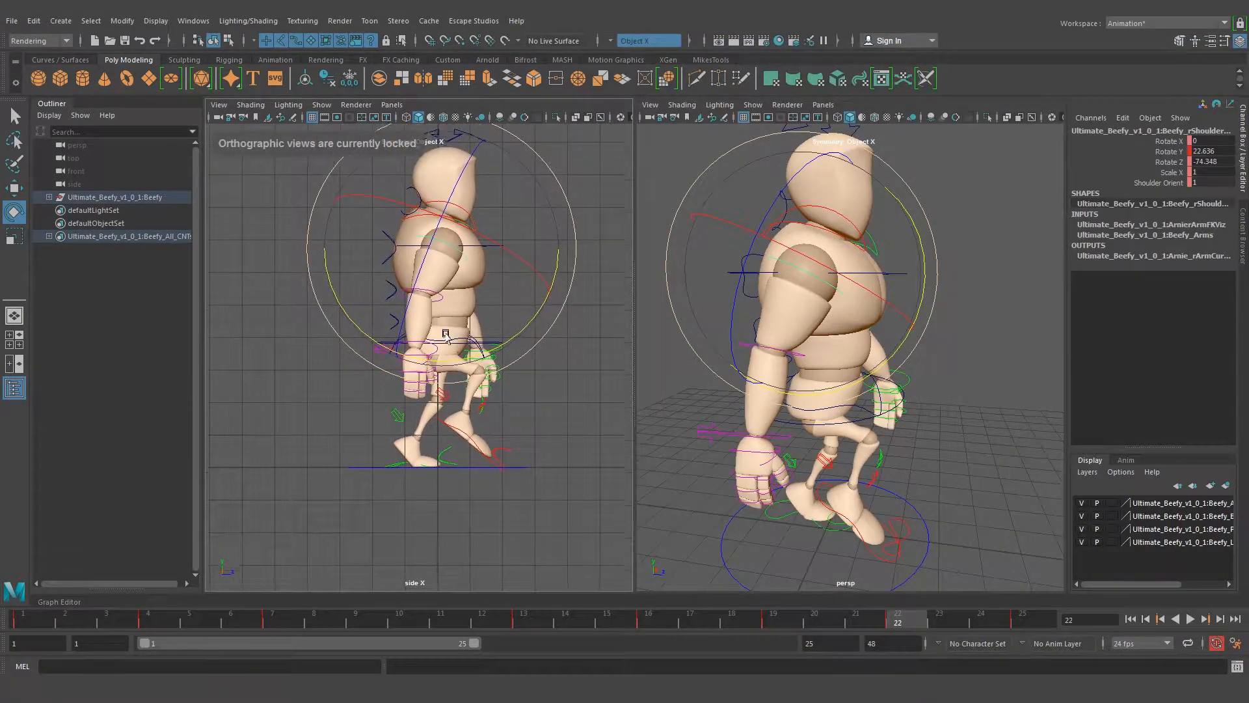
pyautogui.keyDown('alt'); pyautogui.moveTo(445, 335); pyautogui.dragTo(445, 304, button='middle'); pyautogui.keyUp('alt')
pyautogui.click(510, 371)
pyautogui.click(440, 208)
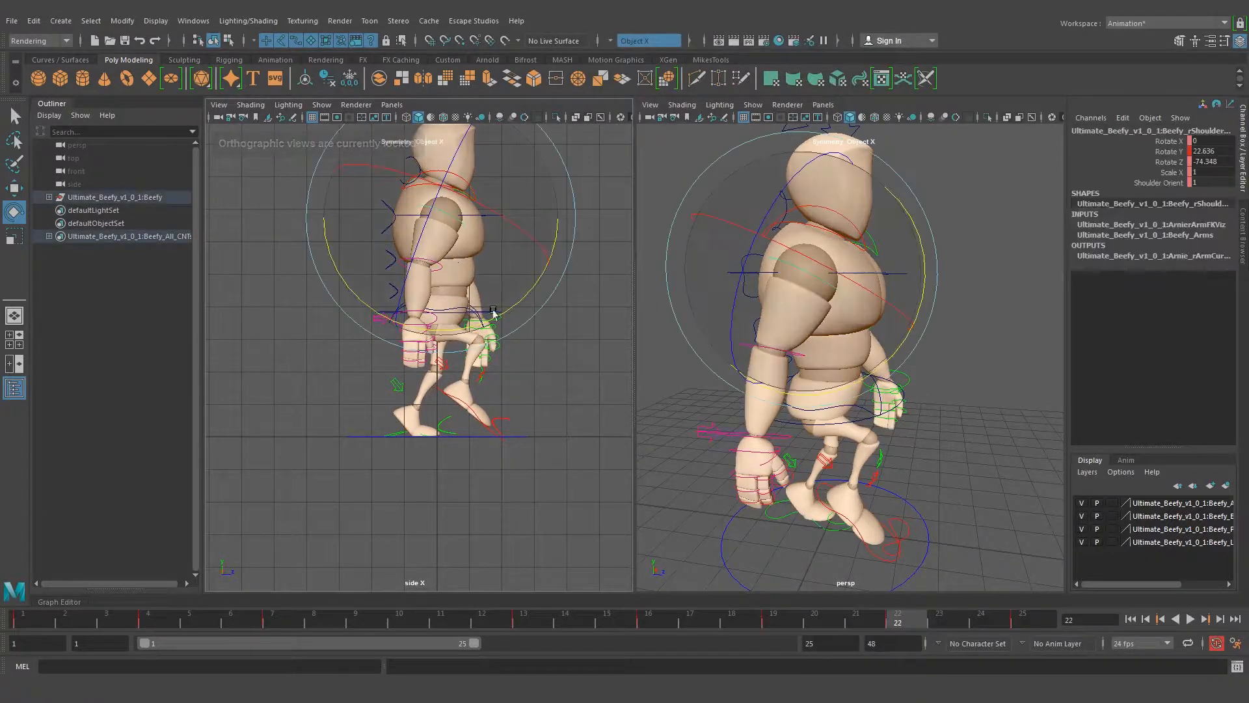
pyautogui.moveTo(513, 301); pyautogui.dragTo(506, 302)
pyautogui.click(548, 362)
pyautogui.keyDown('alt'); pyautogui.moveTo(373, 321); pyautogui.dragTo(436, 316, button='right'); pyautogui.keyUp('alt')
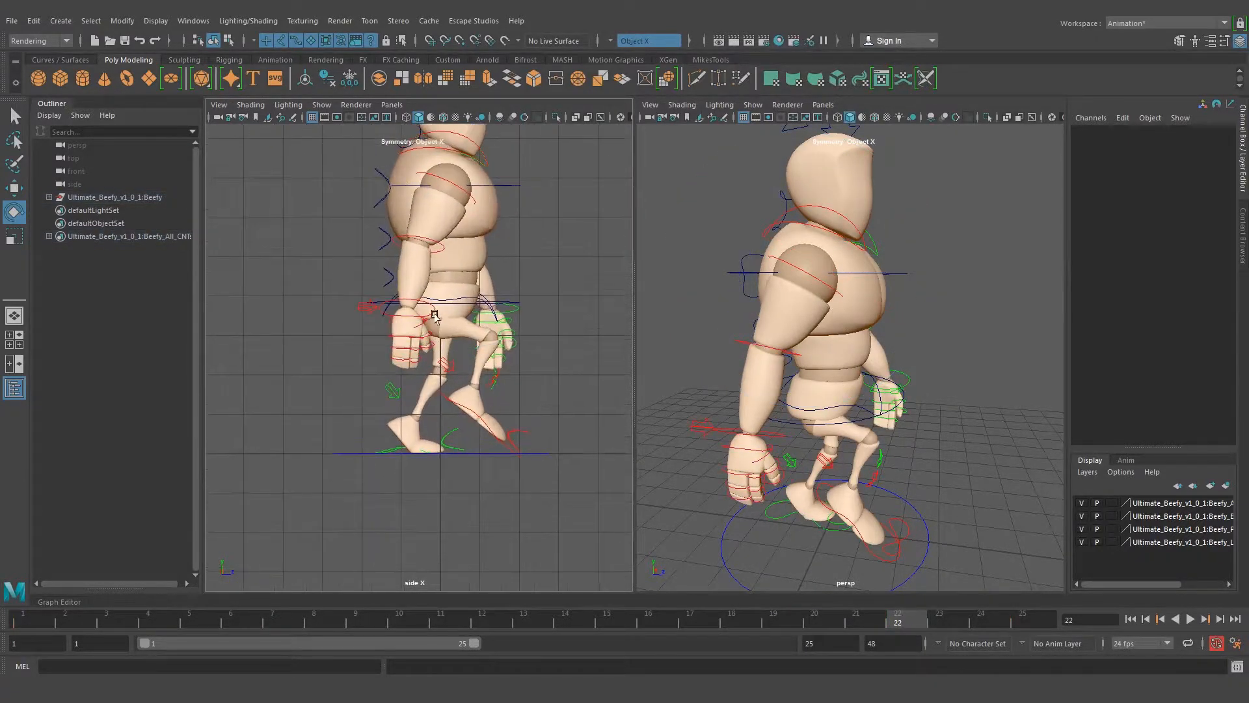
# Rotate the right wrist control to about Rotate Y -14 at frame 22 and check the arms in perspective
pyautogui.click(403, 302)
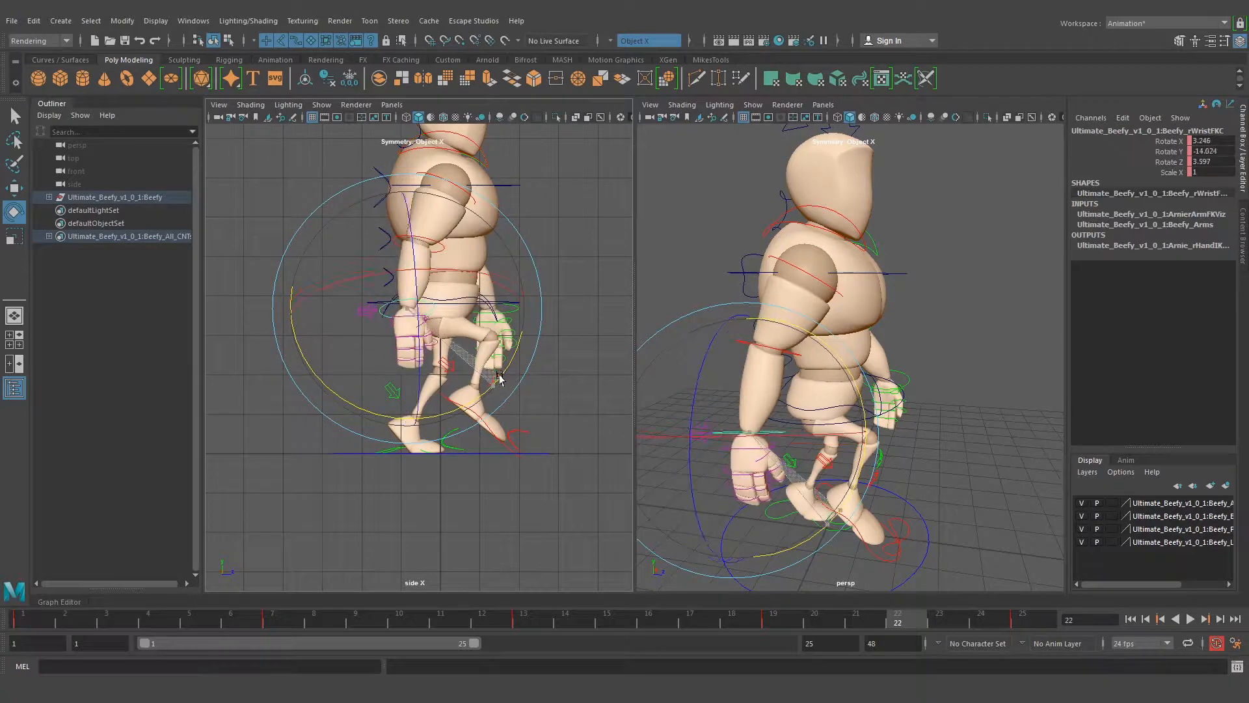
pyautogui.press('q')
pyautogui.click(954, 294)
pyautogui.keyDown('alt'); pyautogui.moveTo(954, 296); pyautogui.dragTo(931, 330); pyautogui.keyUp('alt')
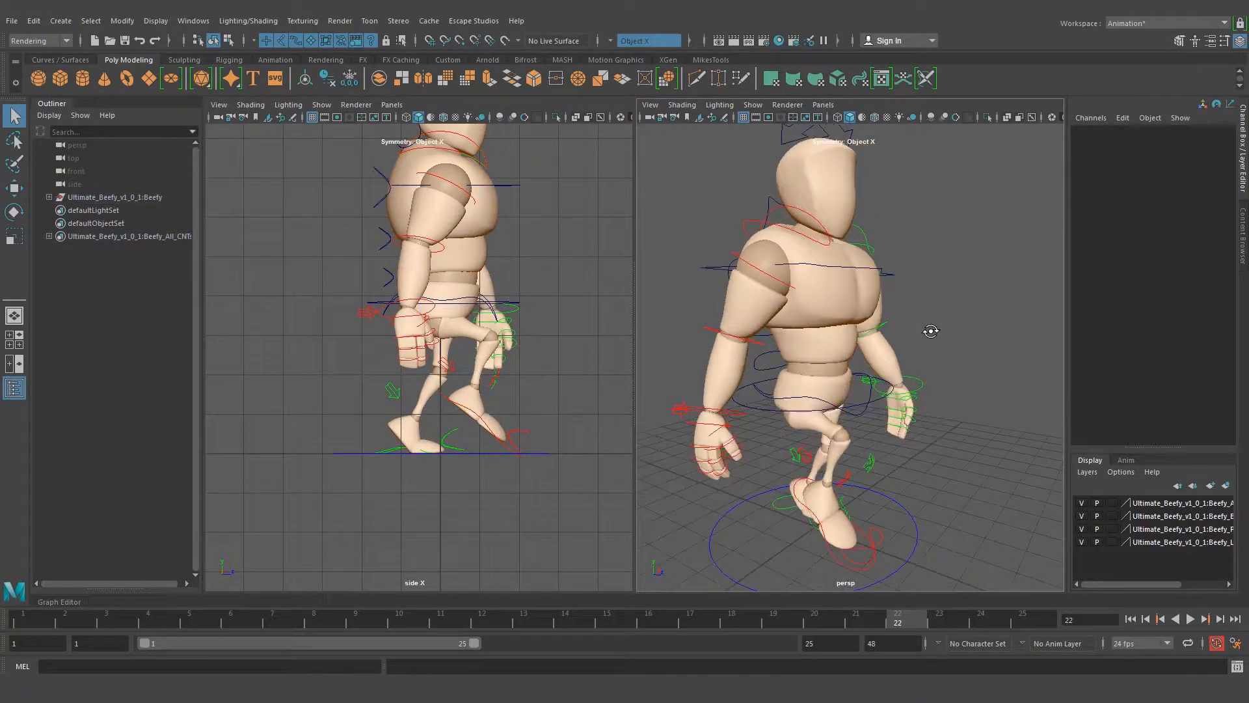
pyautogui.keyDown('alt'); pyautogui.moveTo(931, 330); pyautogui.dragTo(845, 329, button='right'); pyautogui.keyUp('alt')
pyautogui.keyDown('alt'); pyautogui.moveTo(844, 330); pyautogui.dragTo(858, 326, button='middle'); pyautogui.keyUp('alt')
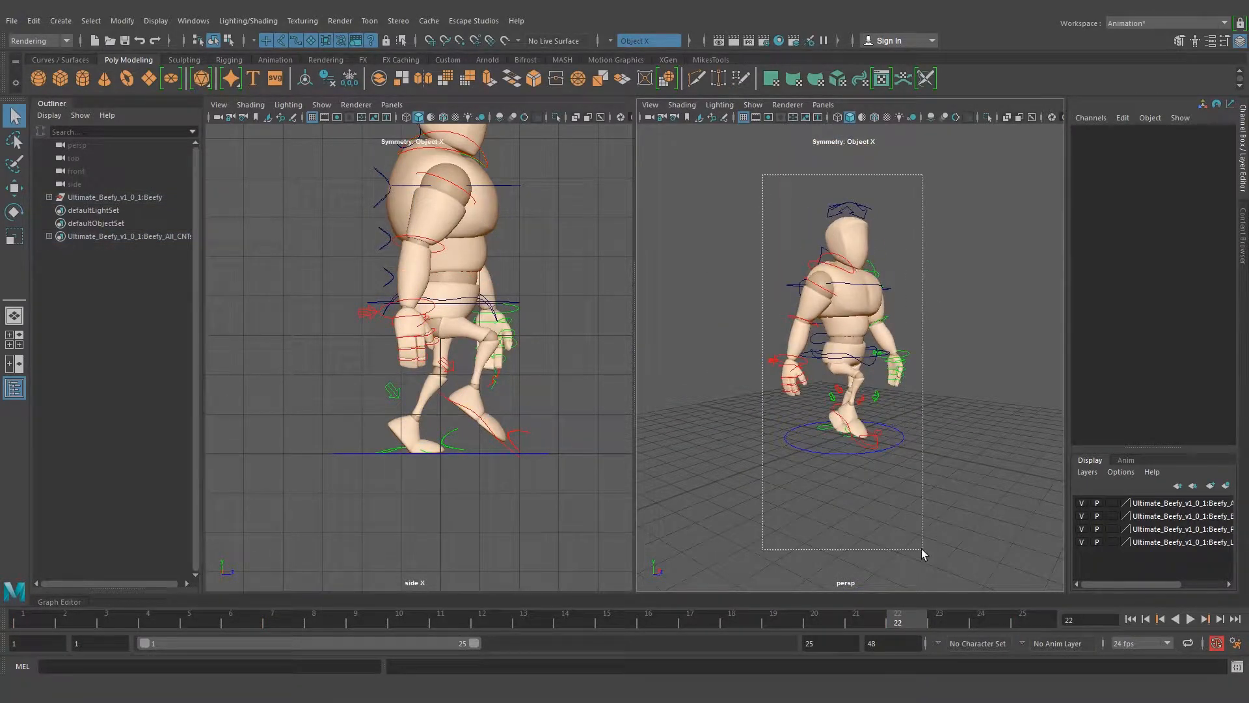
# Select all the rig controls and review the key poses at every third frame from 1 to 25
pyautogui.moveTo(923, 551); pyautogui.dragTo(923, 550)
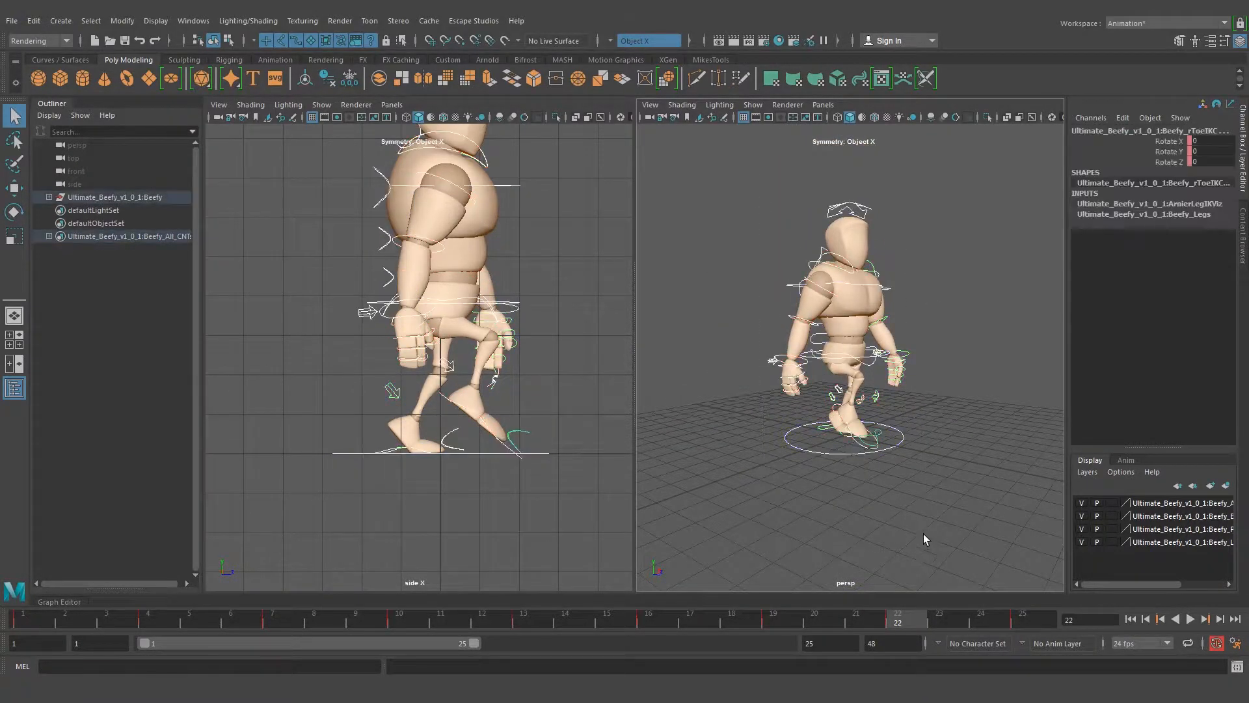
pyautogui.click(24, 620)
pyautogui.click(149, 623)
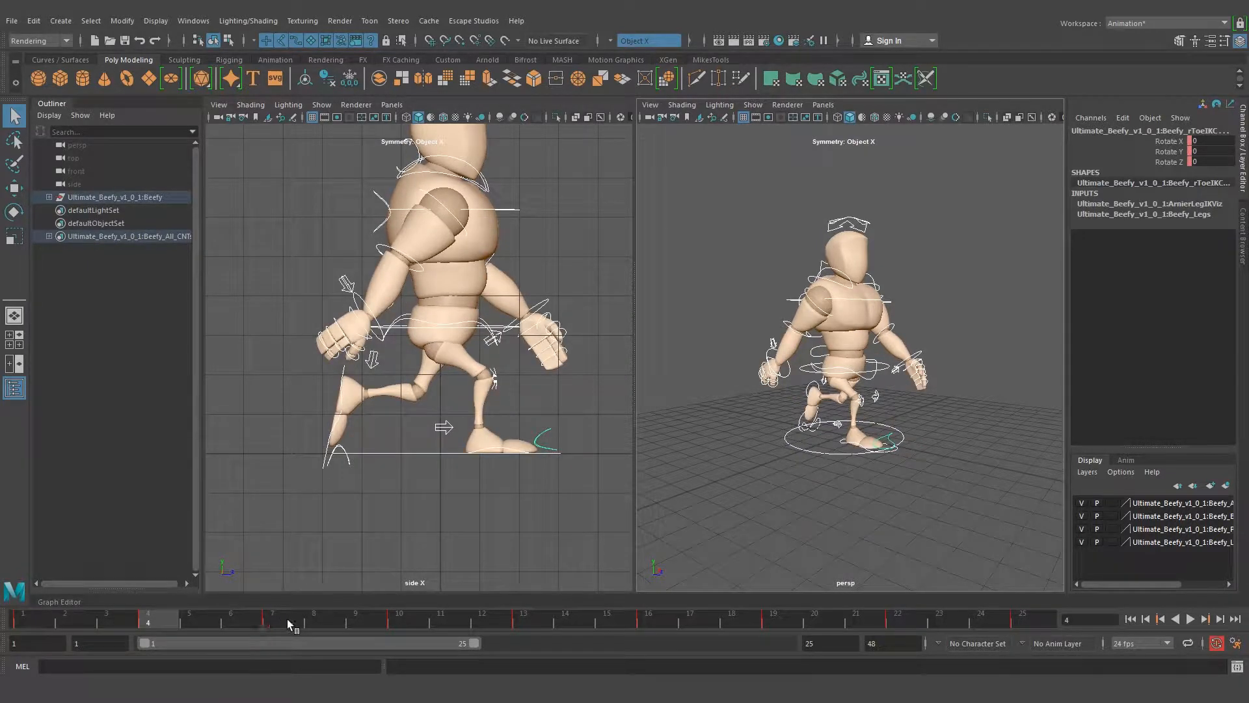
pyautogui.click(269, 620)
pyautogui.click(407, 621)
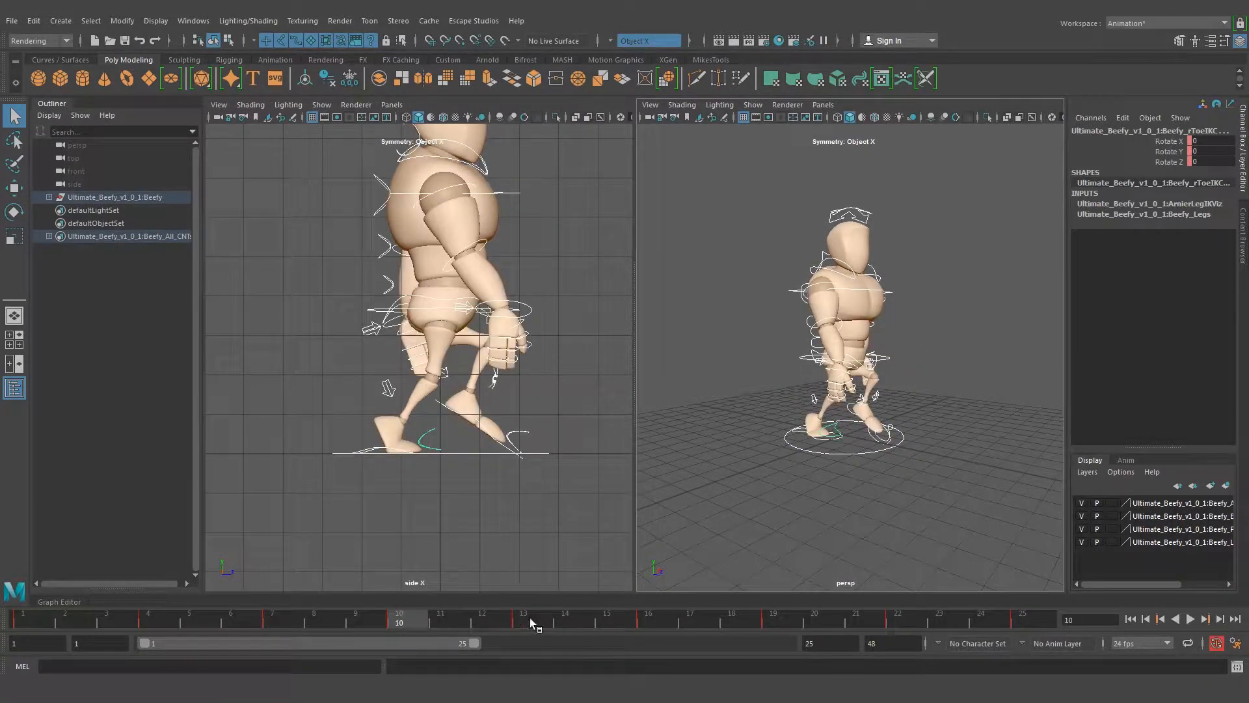
pyautogui.click(524, 619)
pyautogui.click(643, 620)
pyautogui.click(771, 624)
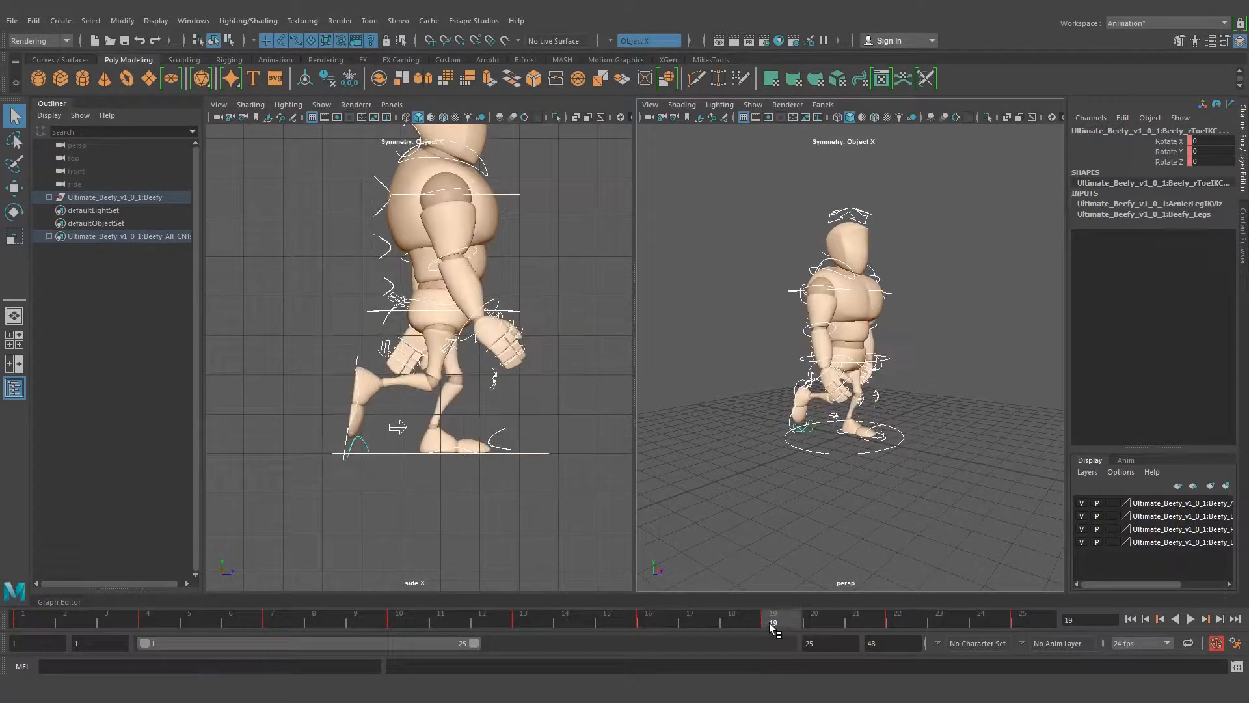
pyautogui.click(896, 622)
pyautogui.click(1030, 620)
# Deselect the controls and inspect the walk's contact pose from several angles in the perspective view
pyautogui.keyDown('alt'); pyautogui.moveTo(1032, 381); pyautogui.dragTo(965, 373); pyautogui.keyUp('alt')
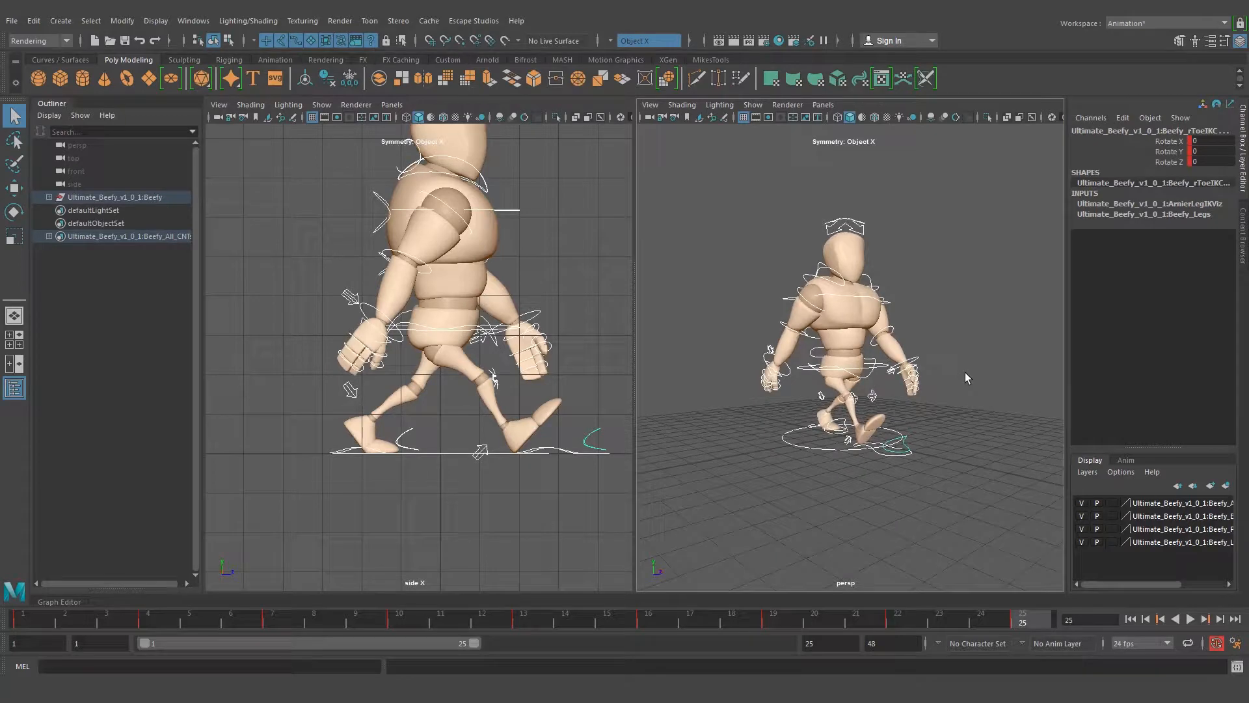
pyautogui.click(952, 435)
pyautogui.keyDown('alt'); pyautogui.moveTo(905, 317); pyautogui.dragTo(985, 326); pyautogui.keyUp('alt')
pyautogui.keyDown('alt'); pyautogui.moveTo(850, 356); pyautogui.dragTo(890, 311); pyautogui.keyUp('alt')
pyautogui.keyDown('alt'); pyautogui.moveTo(889, 309); pyautogui.dragTo(919, 315, button='middle'); pyautogui.keyUp('alt')
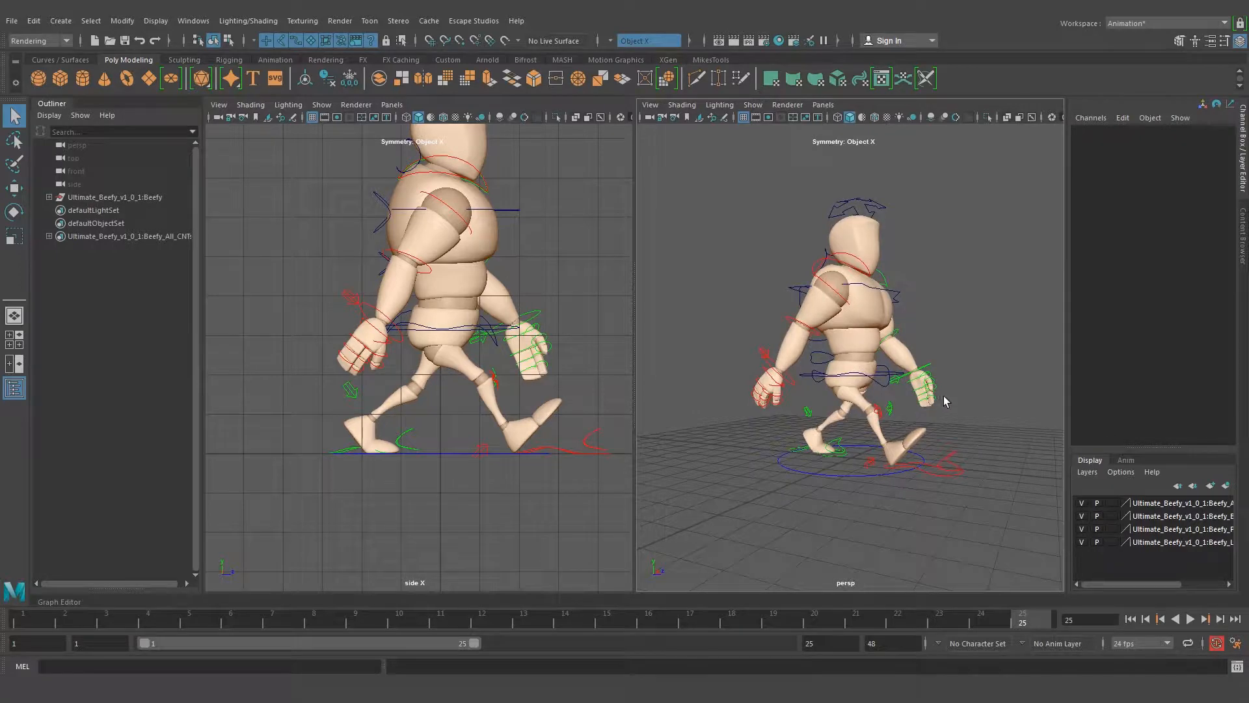
pyautogui.keyDown('alt'); pyautogui.moveTo(896, 408); pyautogui.dragTo(889, 373); pyautogui.keyUp('alt')
pyautogui.keyDown('alt'); pyautogui.moveTo(886, 345); pyautogui.dragTo(909, 348, button='right'); pyautogui.keyUp('alt')
pyautogui.keyDown('alt'); pyautogui.moveTo(910, 347); pyautogui.dragTo(976, 408); pyautogui.keyUp('alt')
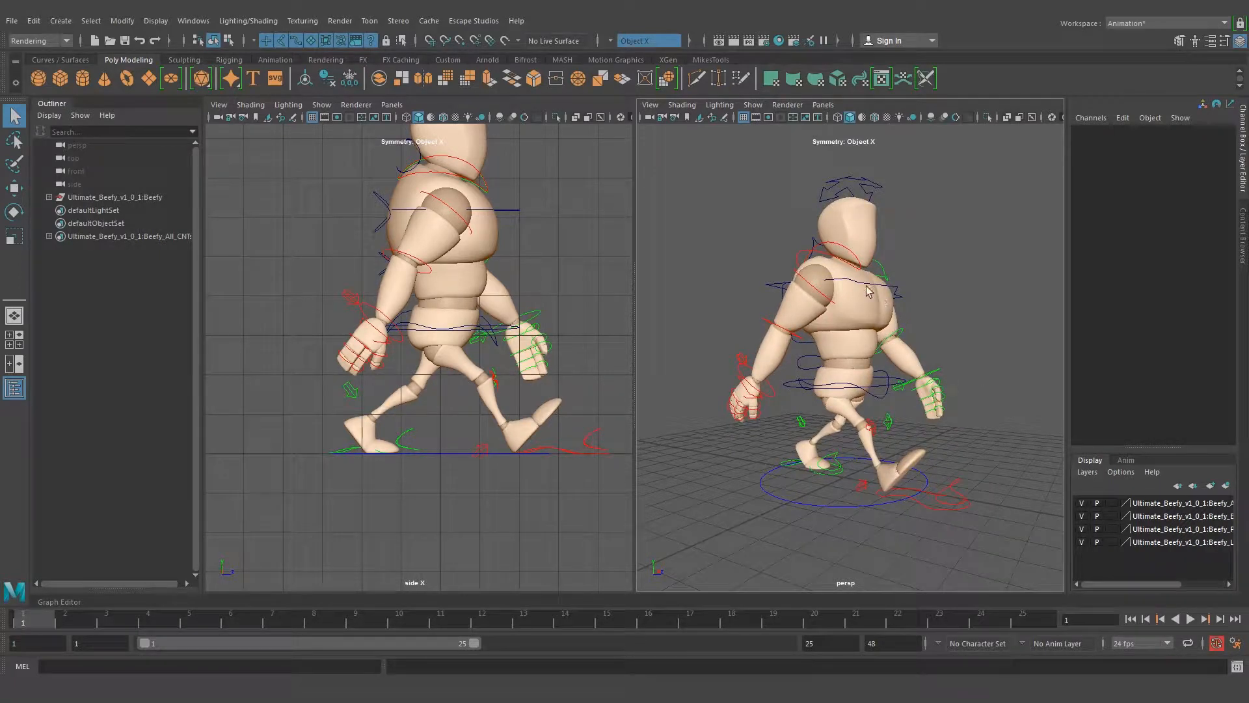
# Maximize the perspective view and play the walk cycle, examining it from the front, both sides and behind
pyautogui.press('space')
pyautogui.keyDown('alt'); pyautogui.moveTo(735, 317); pyautogui.dragTo(468, 319, button='right'); pyautogui.keyUp('alt')
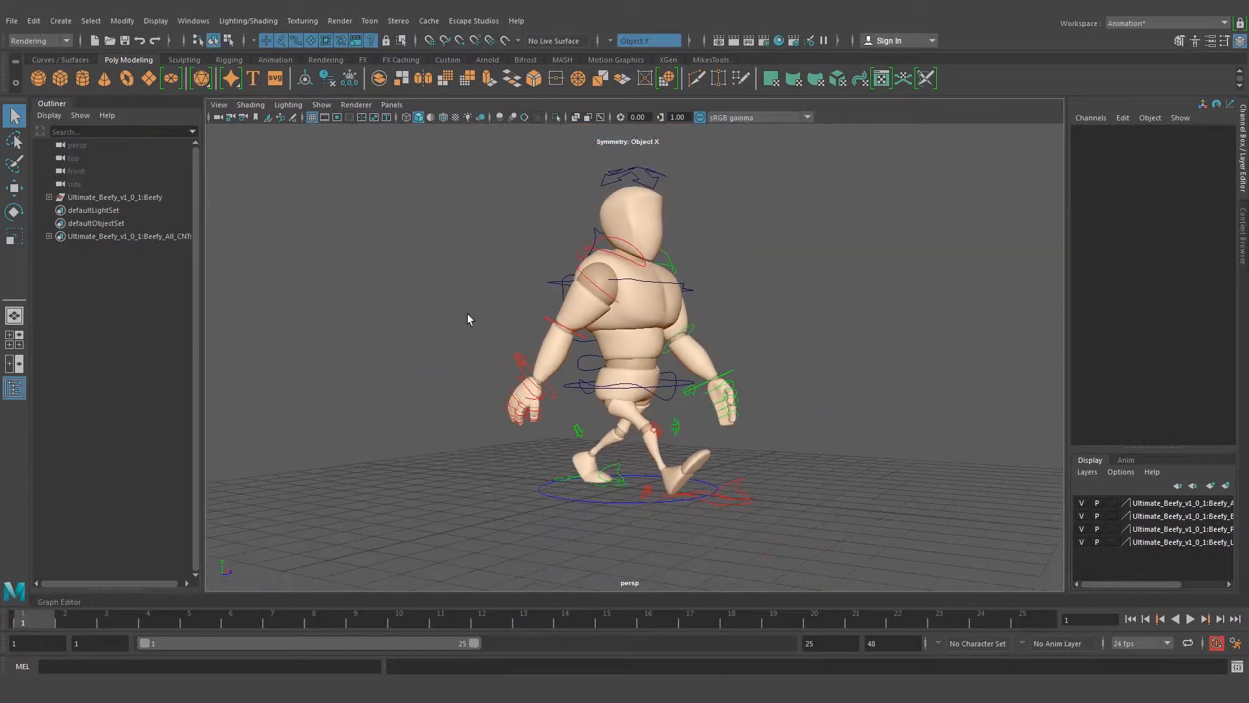
pyautogui.click(1189, 619)
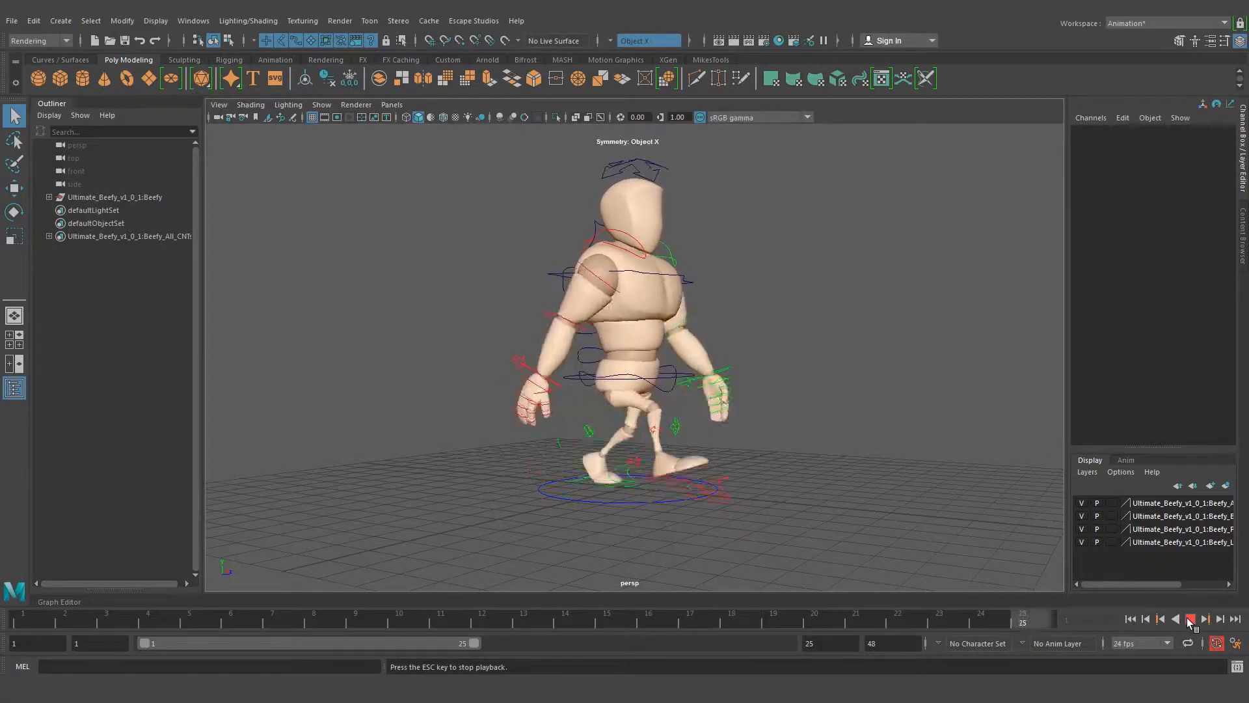
pyautogui.keyDown('alt'); pyautogui.moveTo(806, 460); pyautogui.dragTo(730, 460); pyautogui.keyUp('alt')
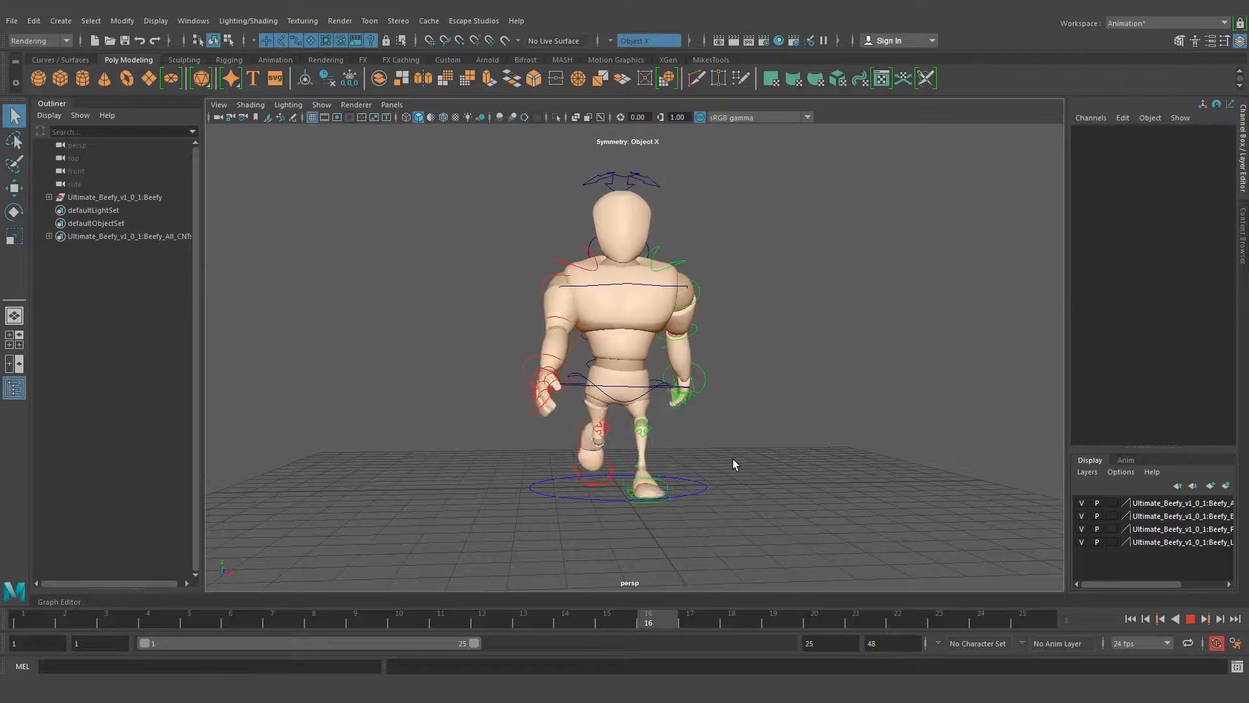
pyautogui.keyDown('alt'); pyautogui.moveTo(737, 375); pyautogui.dragTo(683, 373); pyautogui.keyUp('alt')
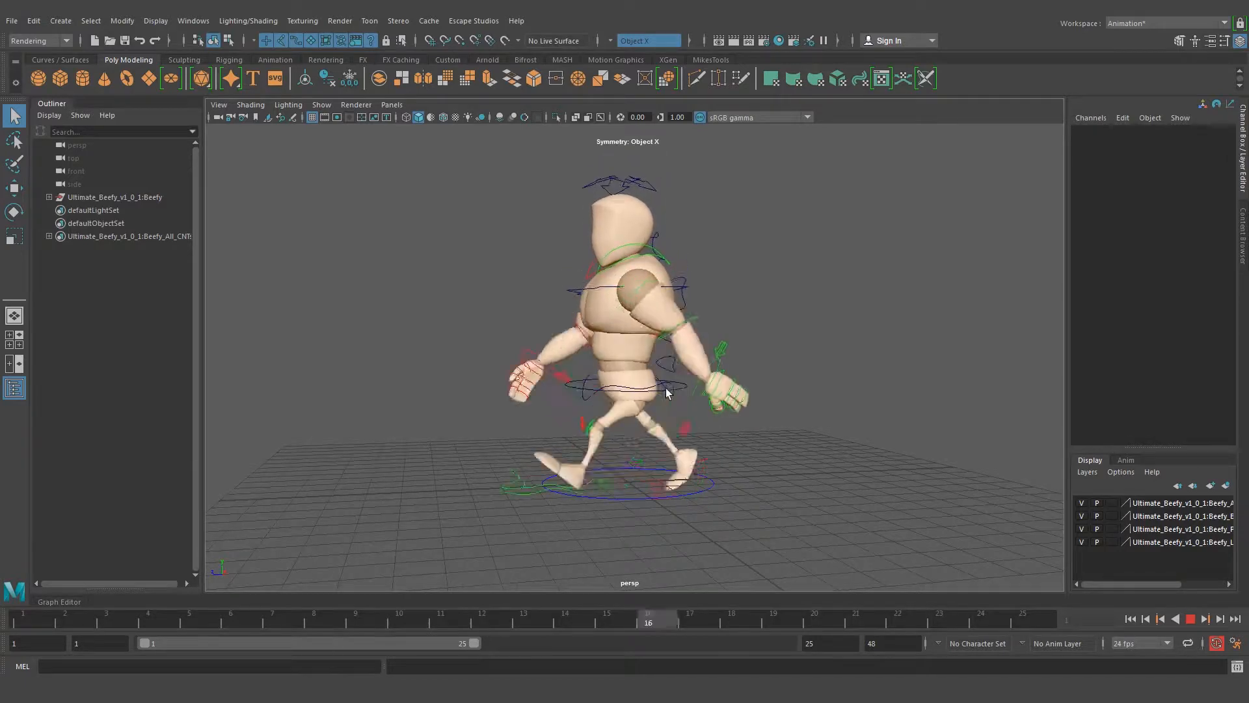
pyautogui.keyDown('alt'); pyautogui.moveTo(667, 393); pyautogui.dragTo(544, 400); pyautogui.keyUp('alt')
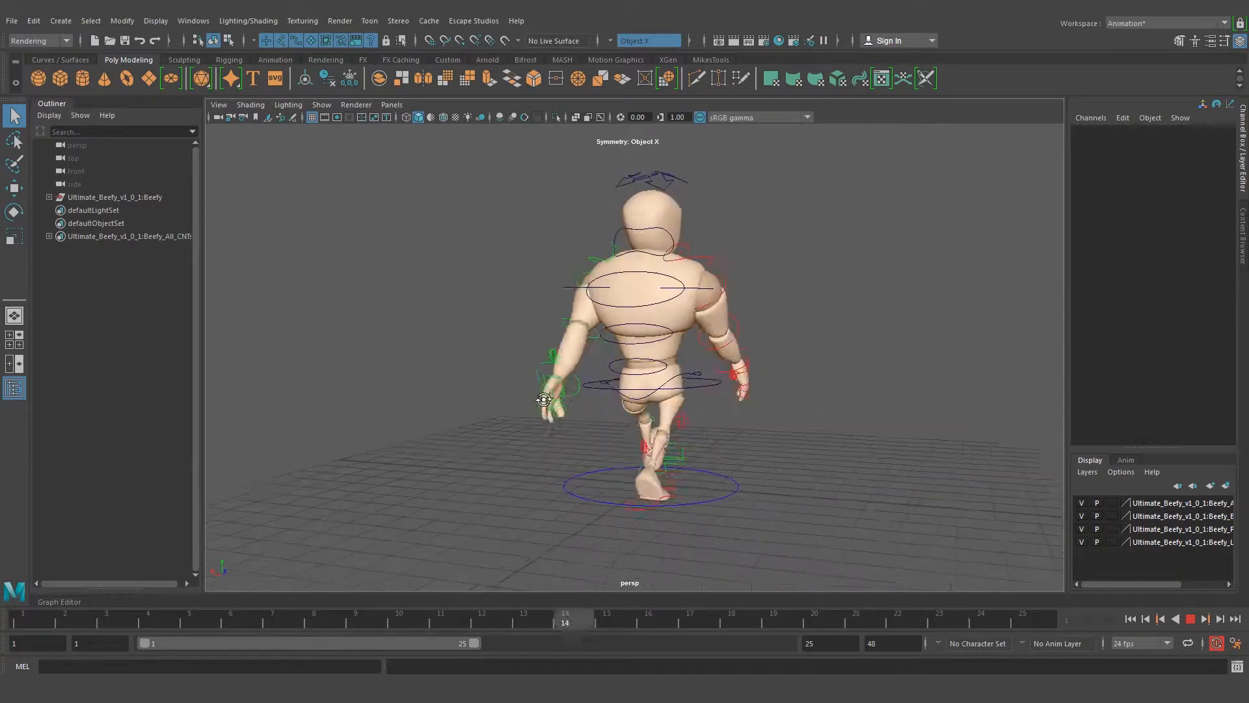
pyautogui.keyDown('alt'); pyautogui.moveTo(796, 431); pyautogui.dragTo(637, 423); pyautogui.keyUp('alt')
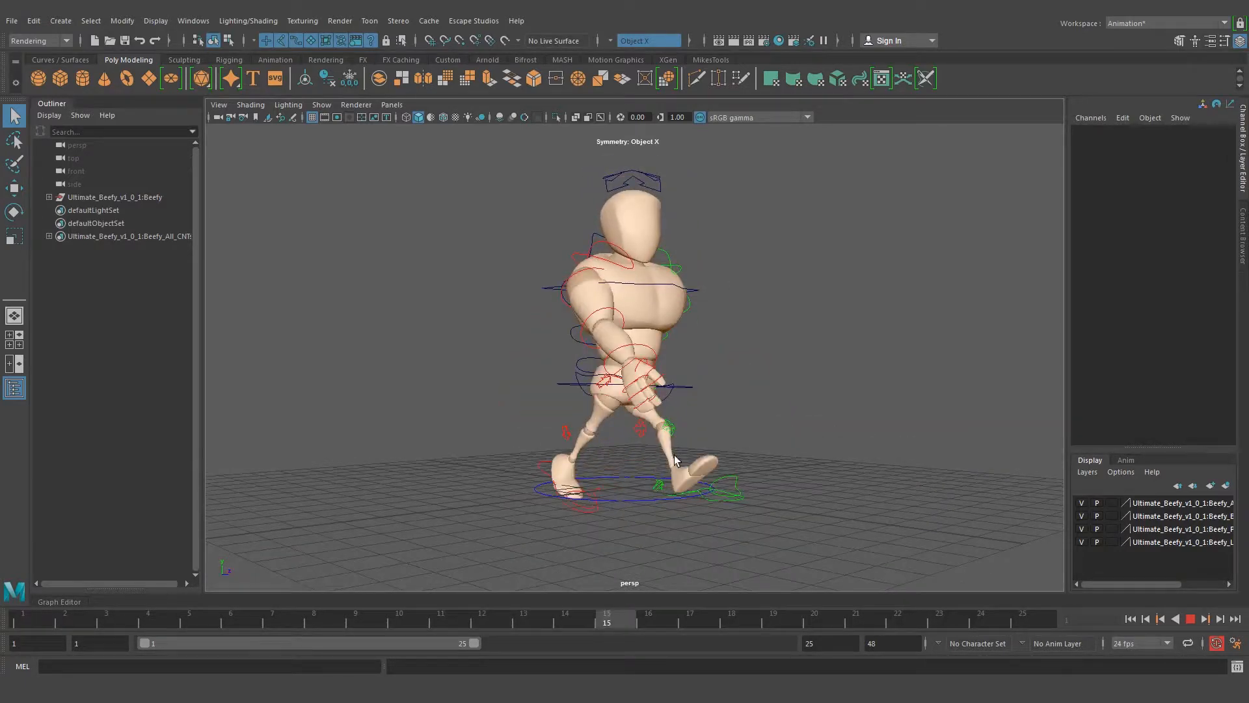
pyautogui.keyDown('alt'); pyautogui.moveTo(719, 447); pyautogui.dragTo(679, 450); pyautogui.keyUp('alt')
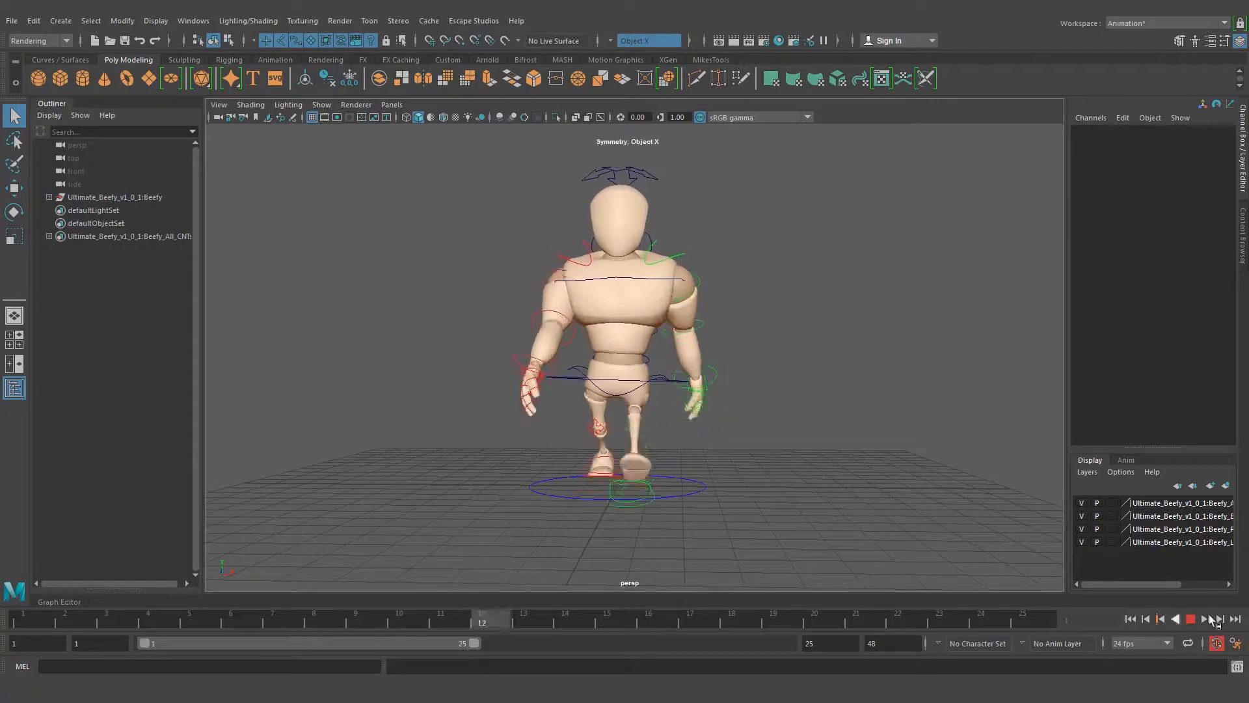
pyautogui.keyDown('alt'); pyautogui.moveTo(497, 377); pyautogui.dragTo(596, 376); pyautogui.keyUp('alt')
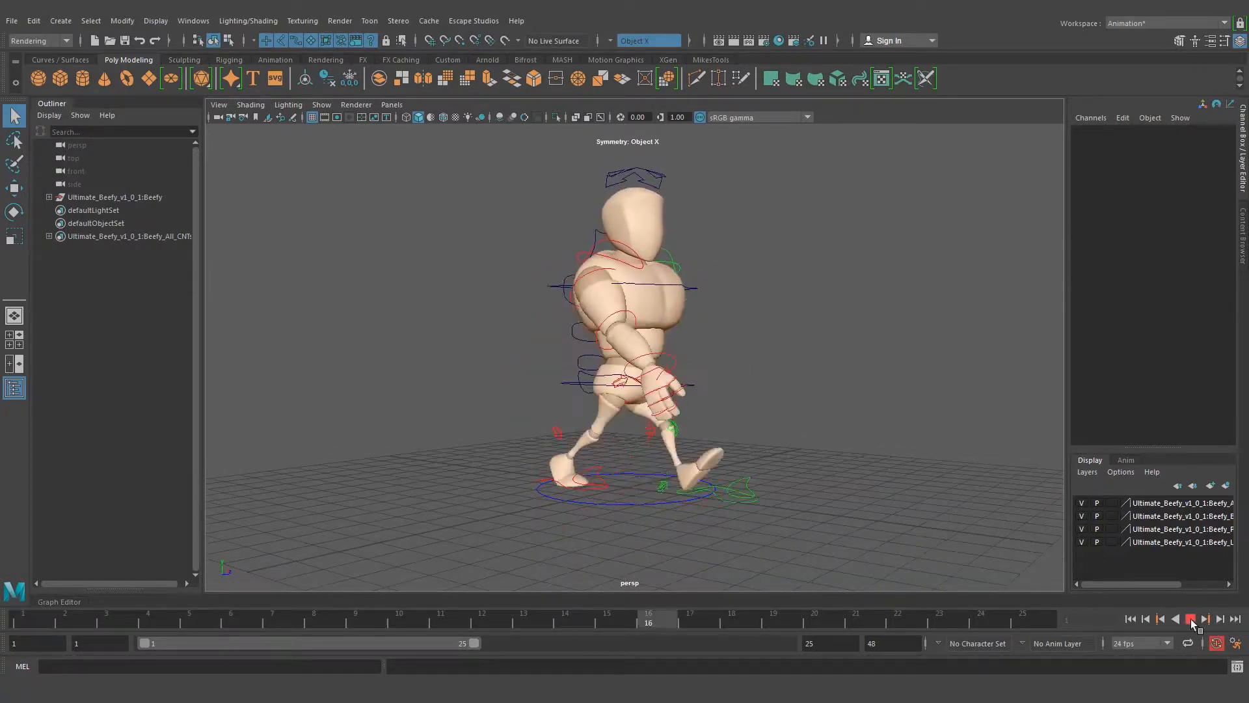
pyautogui.click(1191, 621)
# Set the timeline's playback speed to Real-time
pyautogui.keyDown('alt'); pyautogui.moveTo(749, 368); pyautogui.dragTo(589, 364); pyautogui.keyUp('alt')
pyautogui.keyDown('alt'); pyautogui.moveTo(608, 351); pyautogui.dragTo(678, 352, button='middle'); pyautogui.keyUp('alt')
pyautogui.keyDown('alt'); pyautogui.moveTo(610, 350); pyautogui.dragTo(644, 336); pyautogui.keyUp('alt')
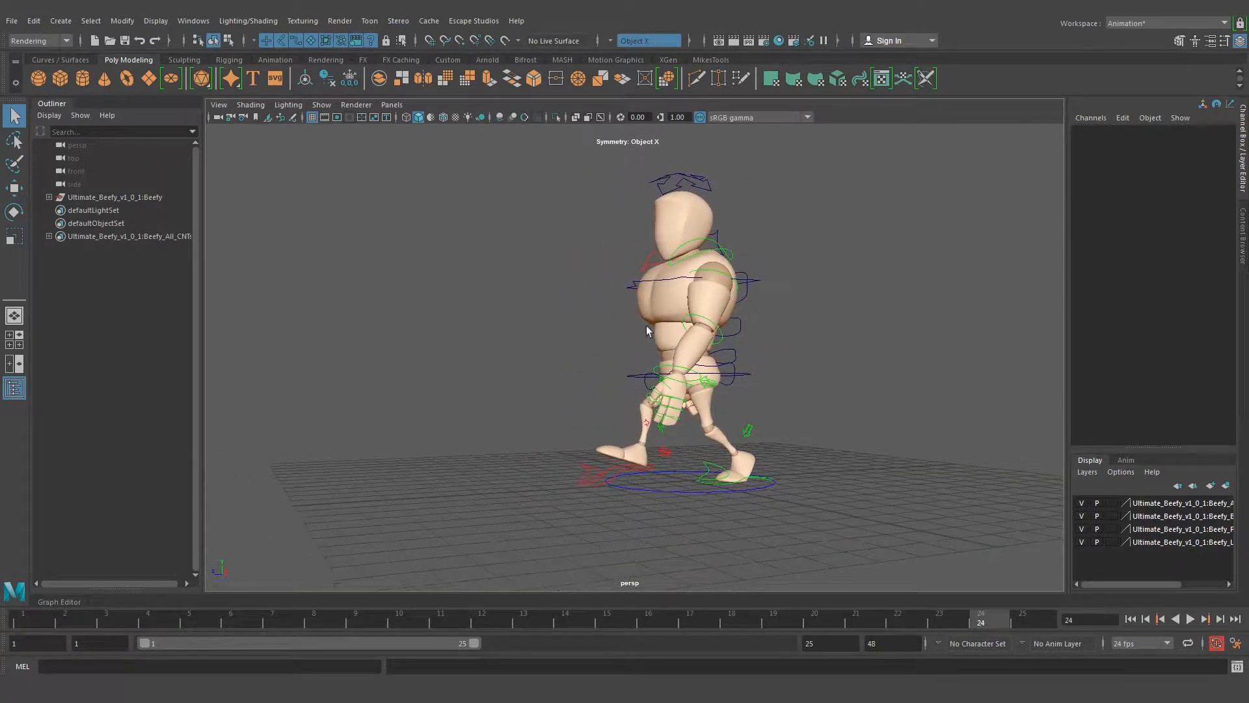
pyautogui.rightClick(854, 618)
pyautogui.moveTo(917, 522)
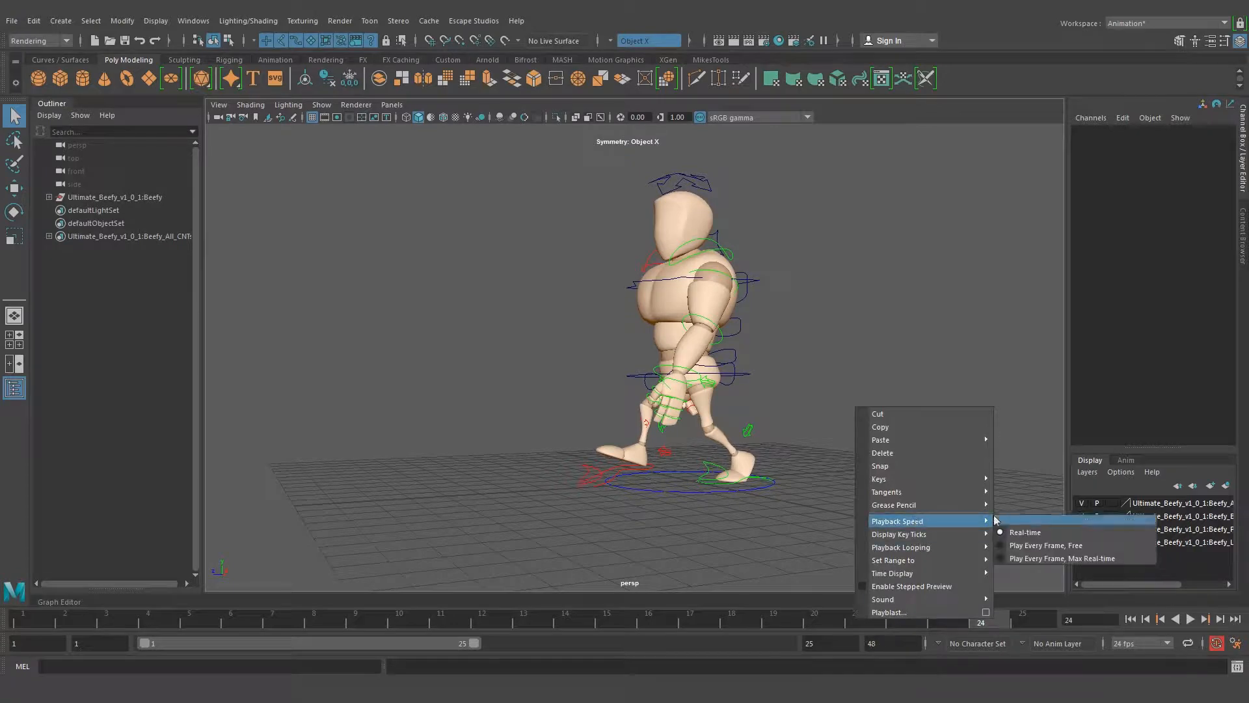
pyautogui.click(1027, 533)
# Play the walk cycle in real time, check it from the front and side, and stop the playback
pyautogui.click(1191, 620)
pyautogui.keyDown('alt'); pyautogui.moveTo(506, 365); pyautogui.dragTo(595, 362); pyautogui.keyUp('alt')
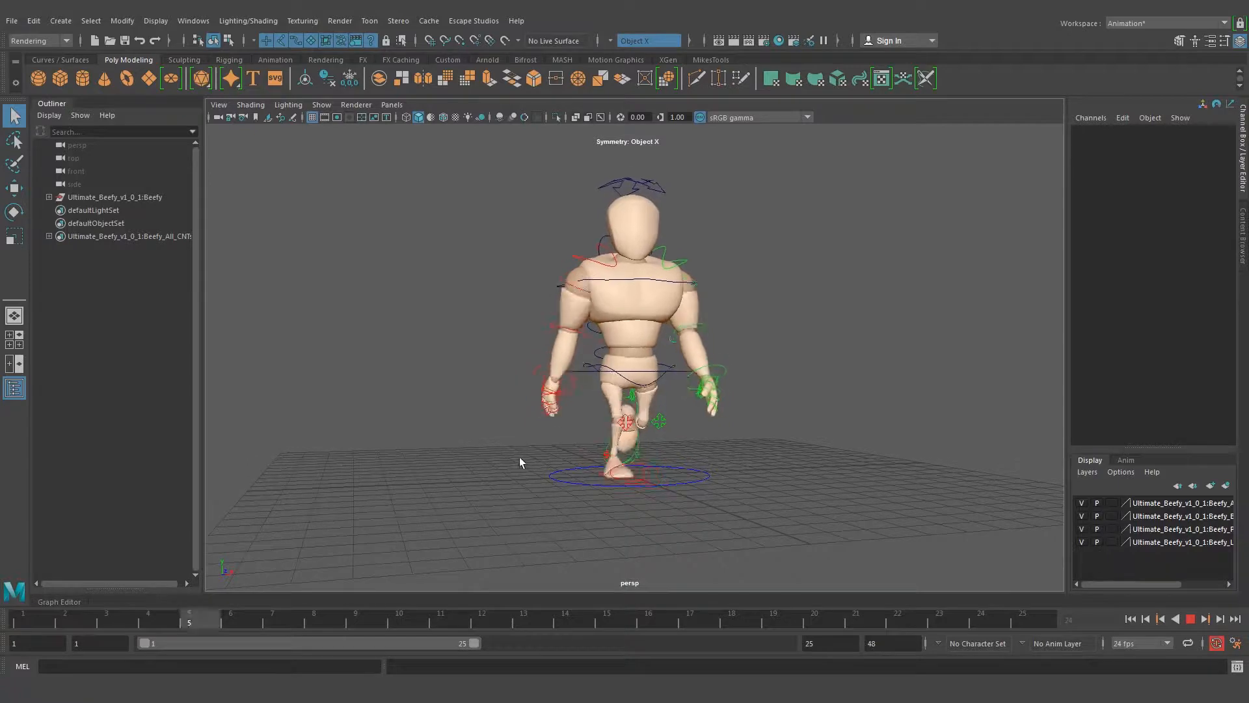
pyautogui.keyDown('alt'); pyautogui.moveTo(656, 507); pyautogui.dragTo(621, 506); pyautogui.keyUp('alt')
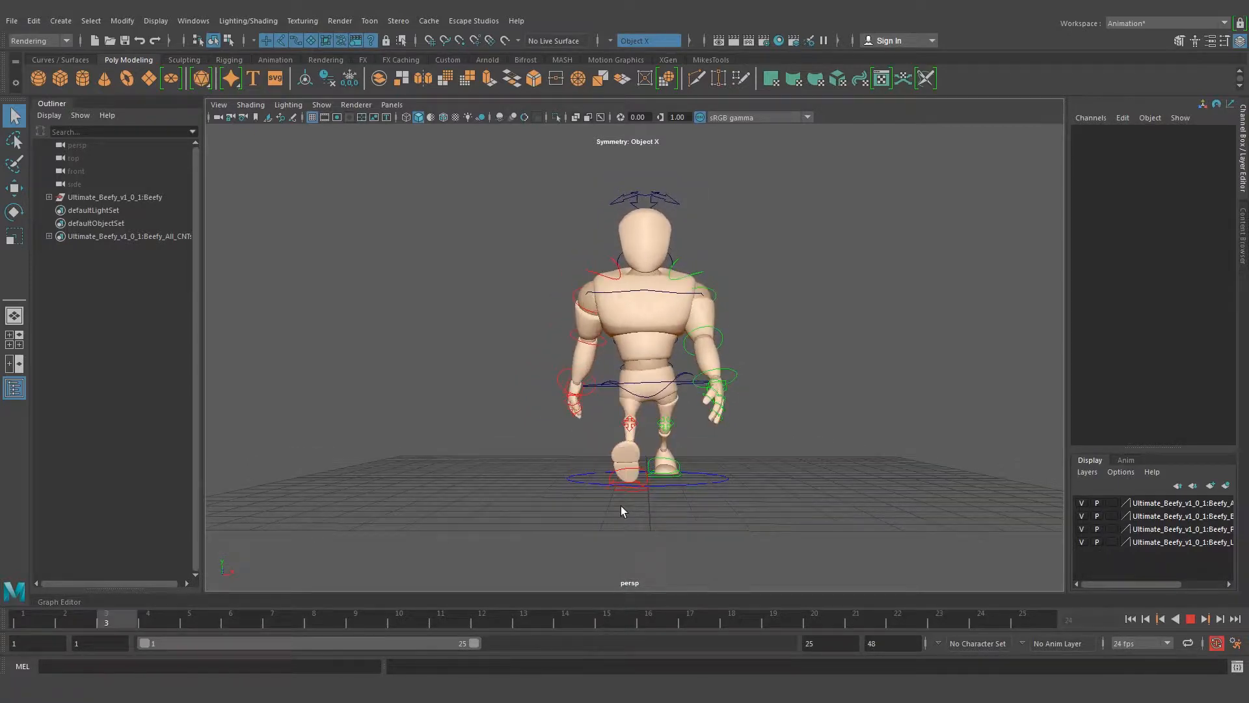
pyautogui.keyDown('alt'); pyautogui.moveTo(685, 405); pyautogui.dragTo(821, 410); pyautogui.keyUp('alt')
pyautogui.keyDown('alt'); pyautogui.moveTo(675, 310); pyautogui.dragTo(730, 324, button='middle'); pyautogui.keyUp('alt')
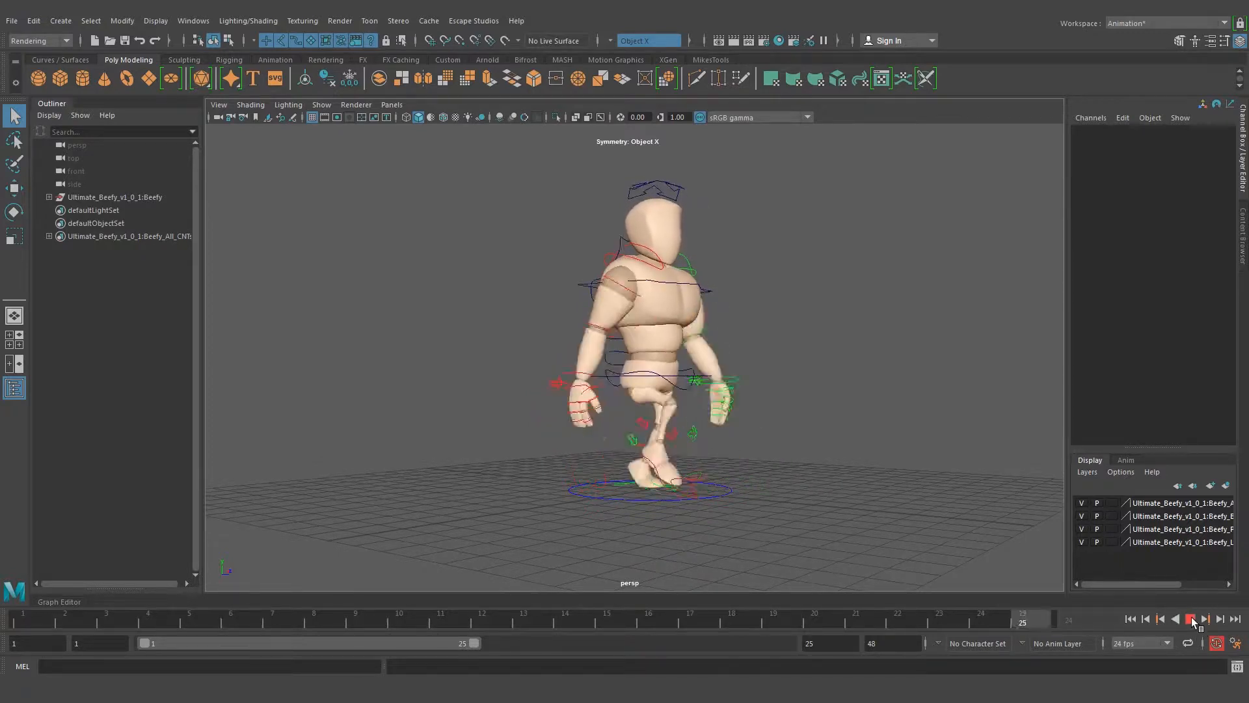
pyautogui.click(1191, 619)
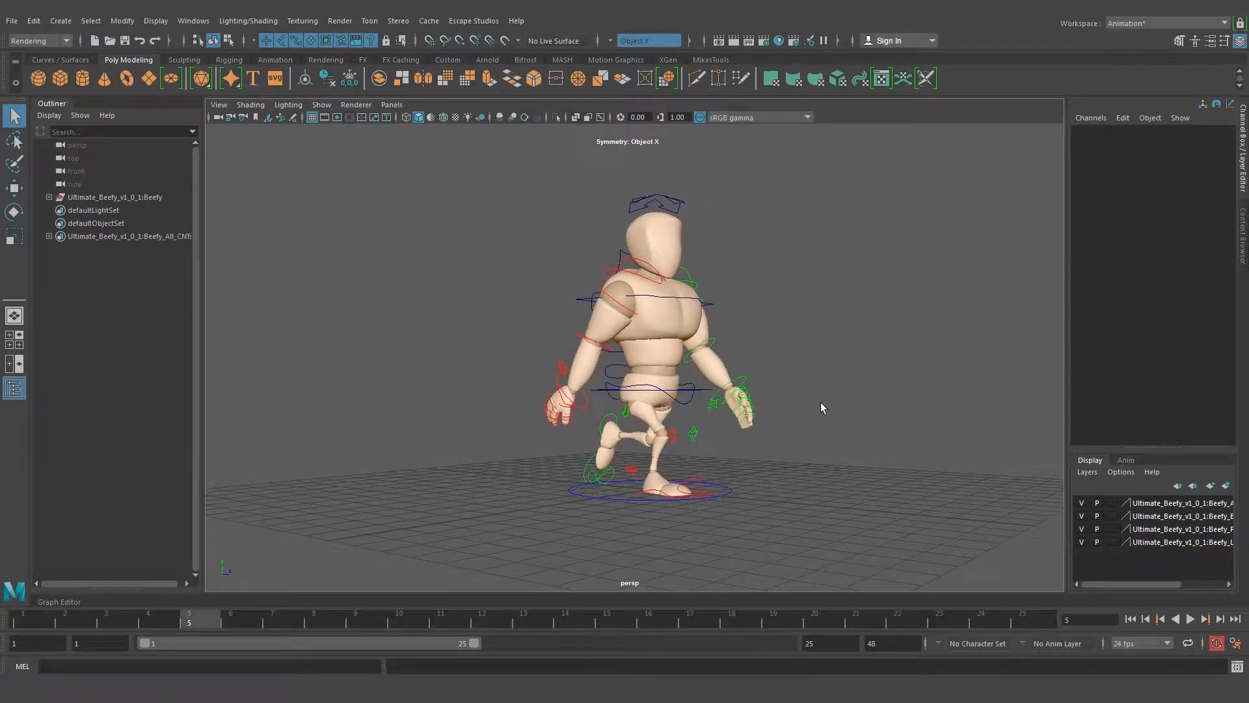
pyautogui.keyDown('alt'); pyautogui.moveTo(759, 379); pyautogui.dragTo(691, 396); pyautogui.keyUp('alt')
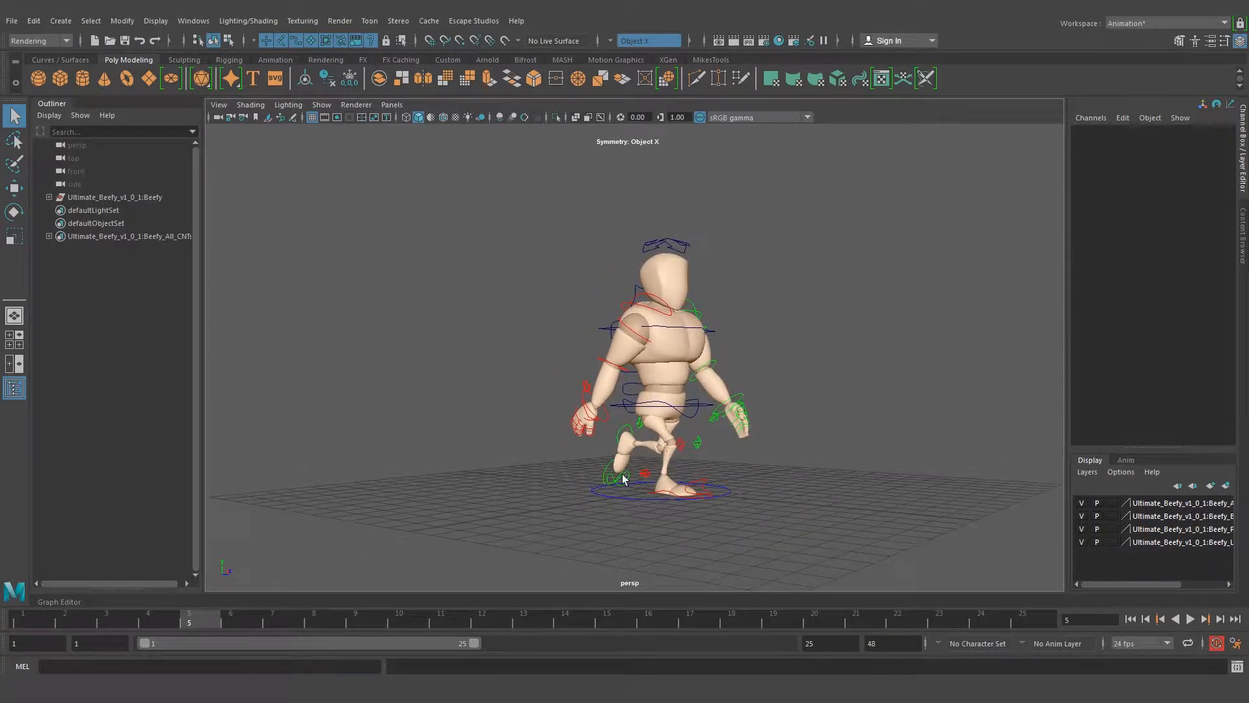
pyautogui.keyDown('alt'); pyautogui.moveTo(622, 480); pyautogui.dragTo(661, 481); pyautogui.keyUp('alt')
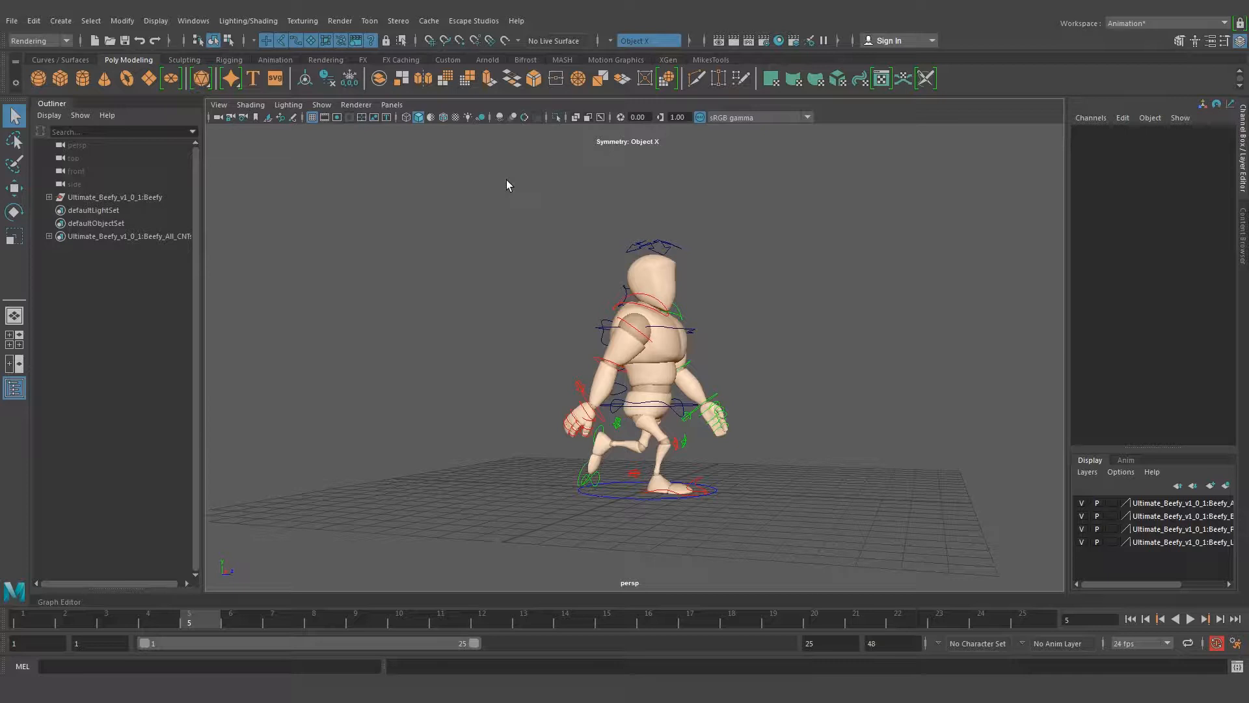
# Select all the rig controls and step through frames 1 to 4 to examine the inbetween poses
pyautogui.moveTo(466, 184); pyautogui.dragTo(791, 525)
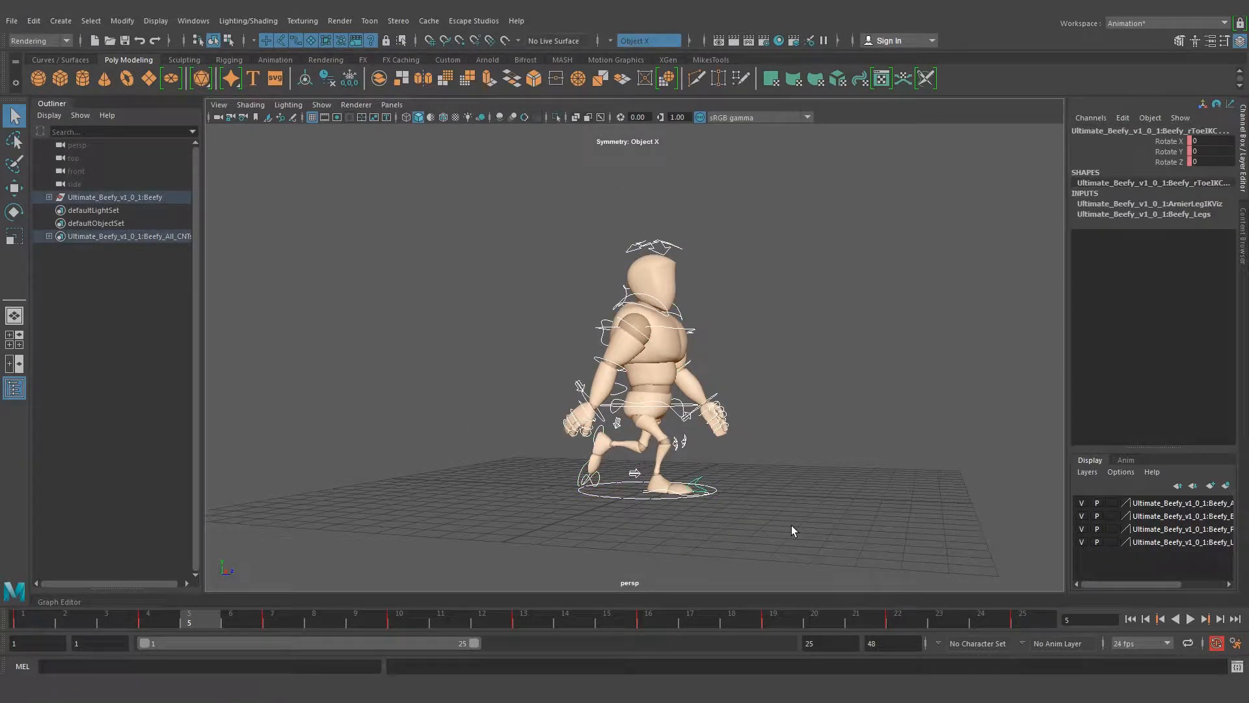
pyautogui.moveTo(55, 630); pyautogui.dragTo(19, 630)
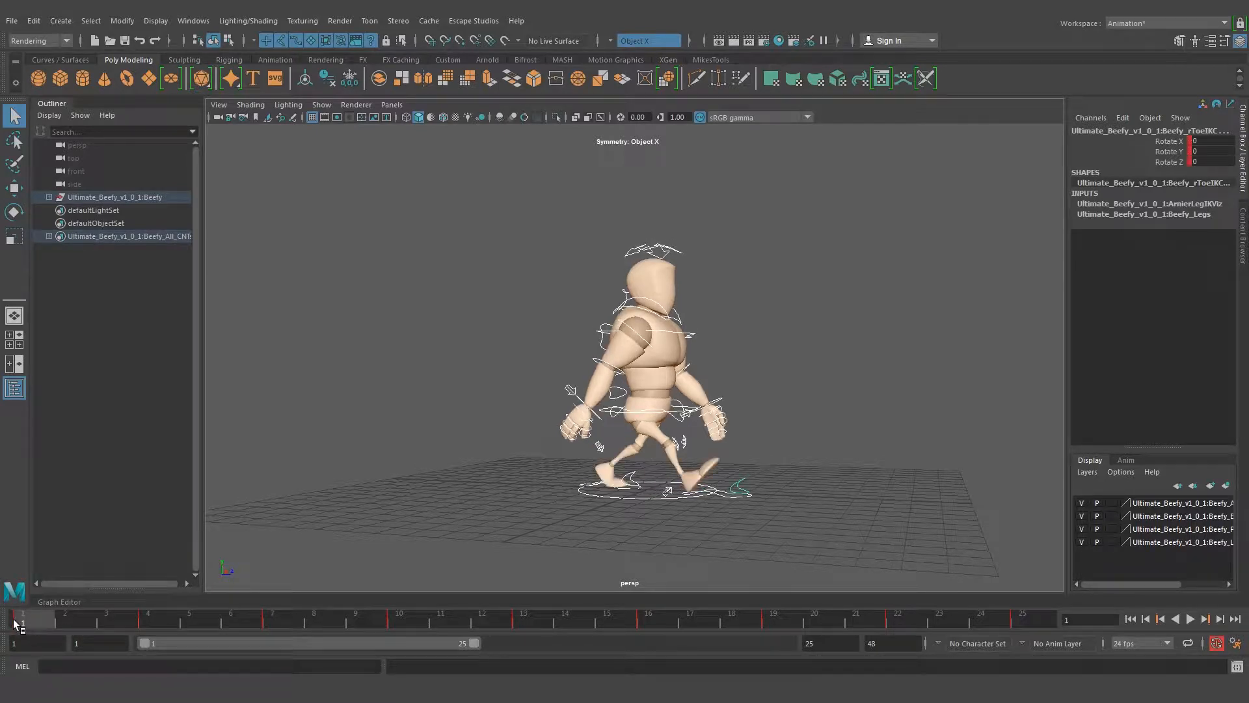
pyautogui.click(68, 619)
pyautogui.click(108, 624)
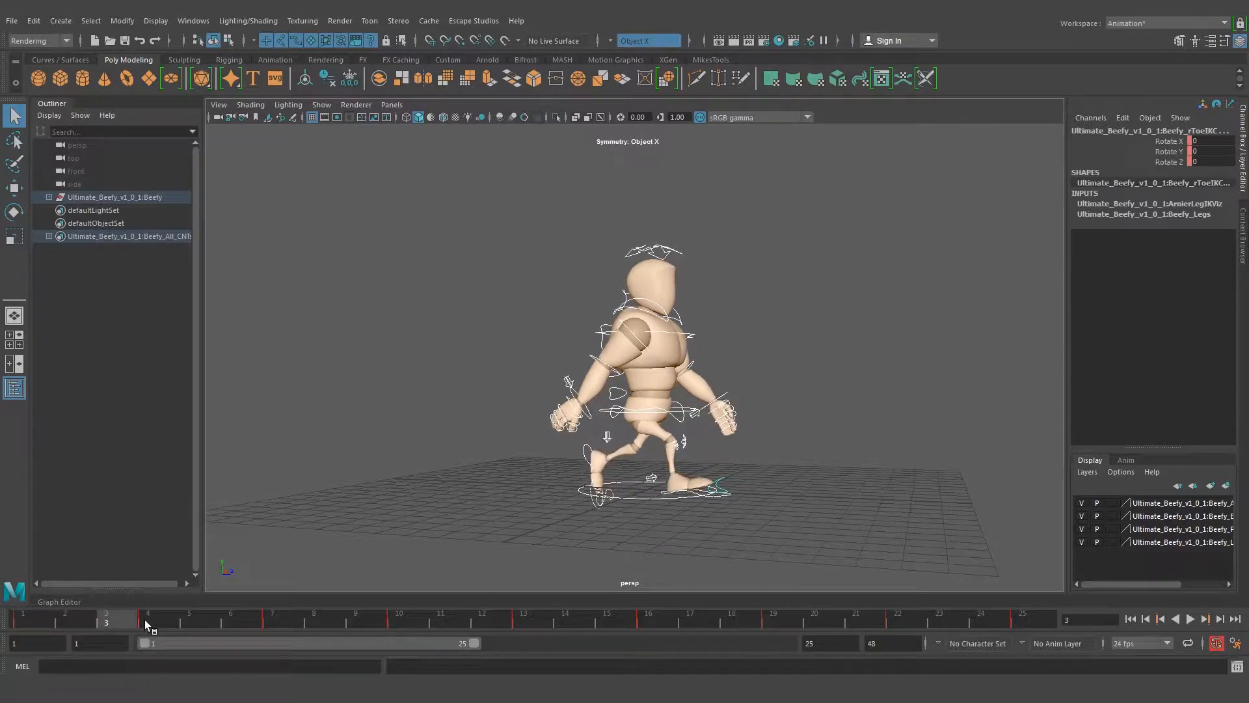
pyautogui.click(149, 626)
# Play the walk from frame 1 with all controls selected, stop it and return to frame 1
pyautogui.click(12, 625)
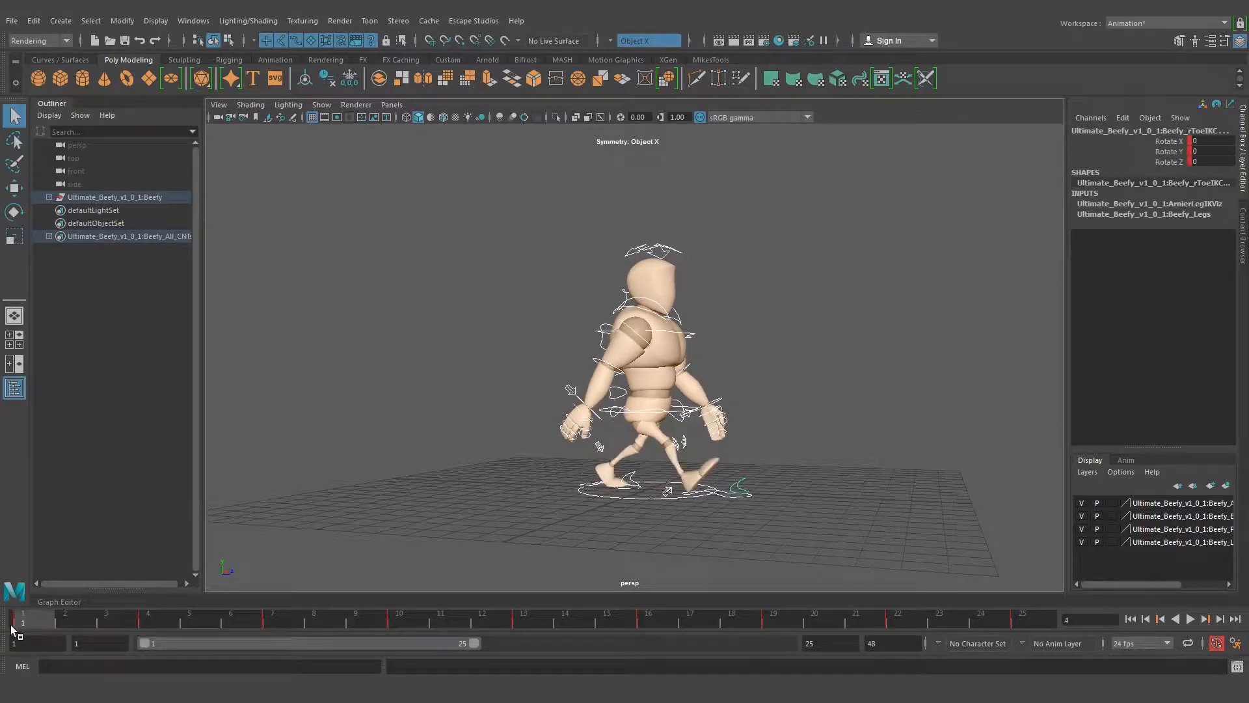
pyautogui.hotkey('alt', 'v')
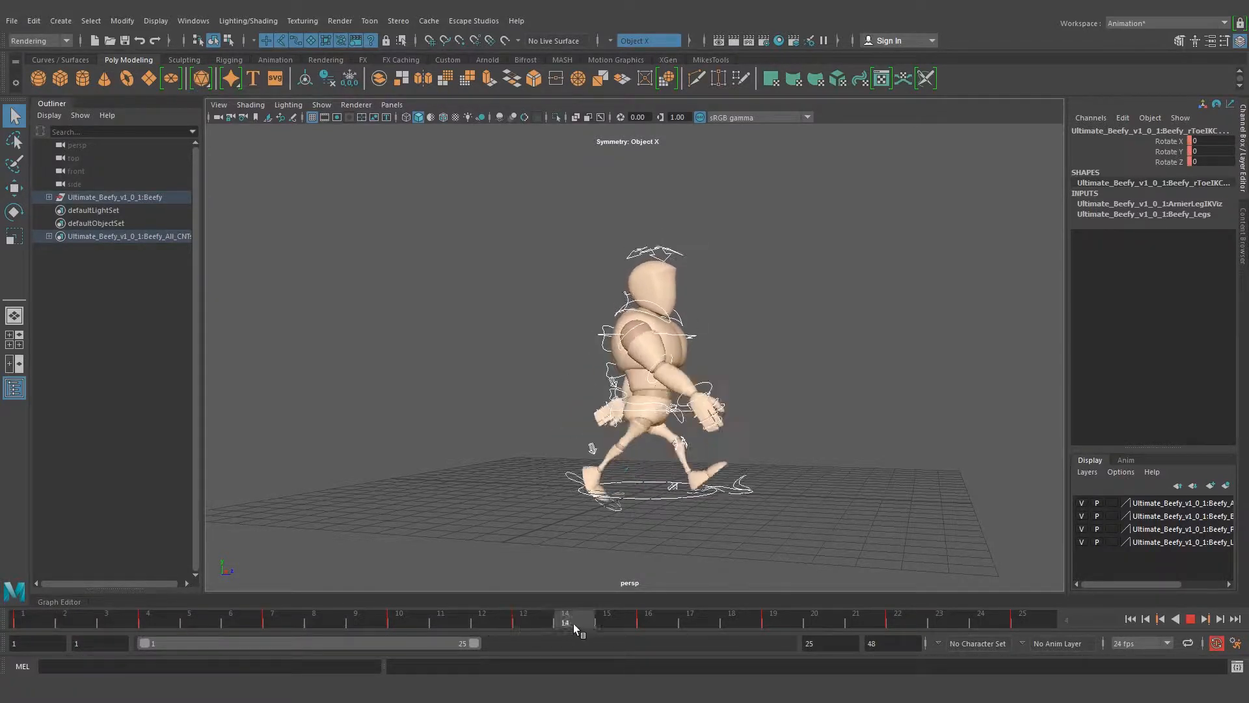
pyautogui.moveTo(447, 622); pyautogui.dragTo(1, 640)
pyautogui.hotkey('alt', 'v')
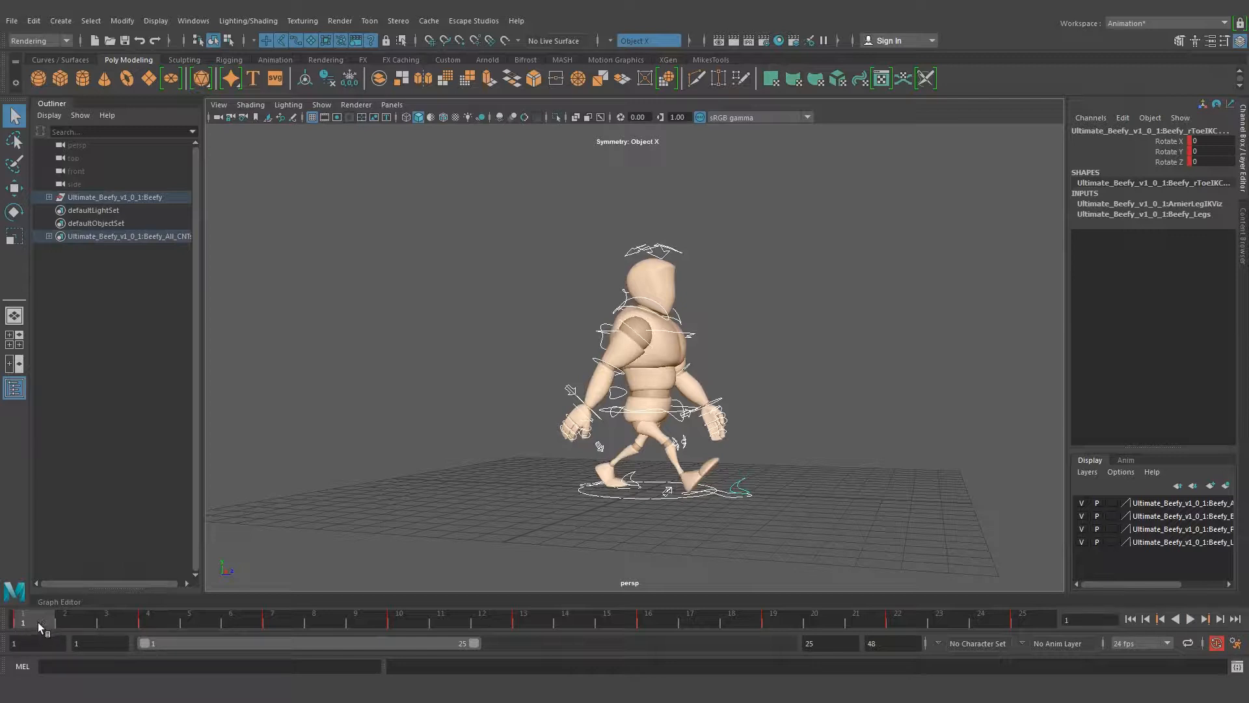
# Open the Graph Editor below the perspective view, enlarge its area slightly and deselect all the rig controls
pyautogui.keyDown('alt'); pyautogui.moveTo(506, 434); pyautogui.dragTo(664, 357); pyautogui.keyUp('alt')
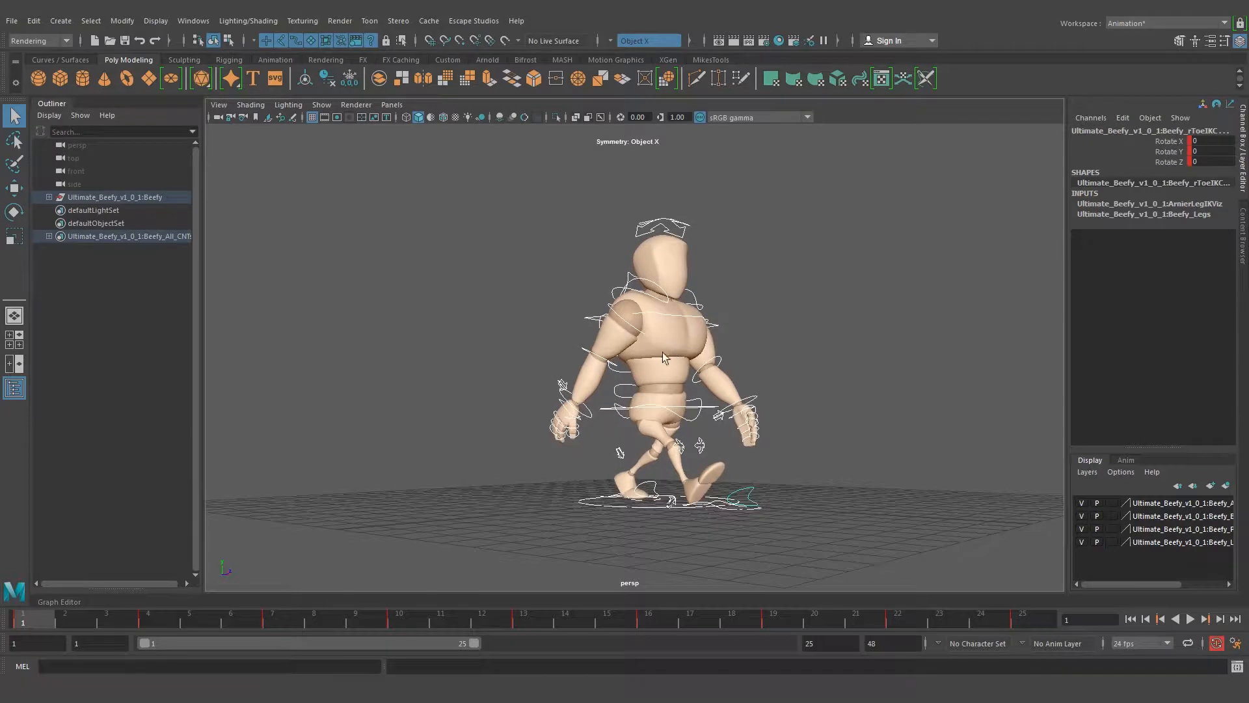
pyautogui.click(71, 603)
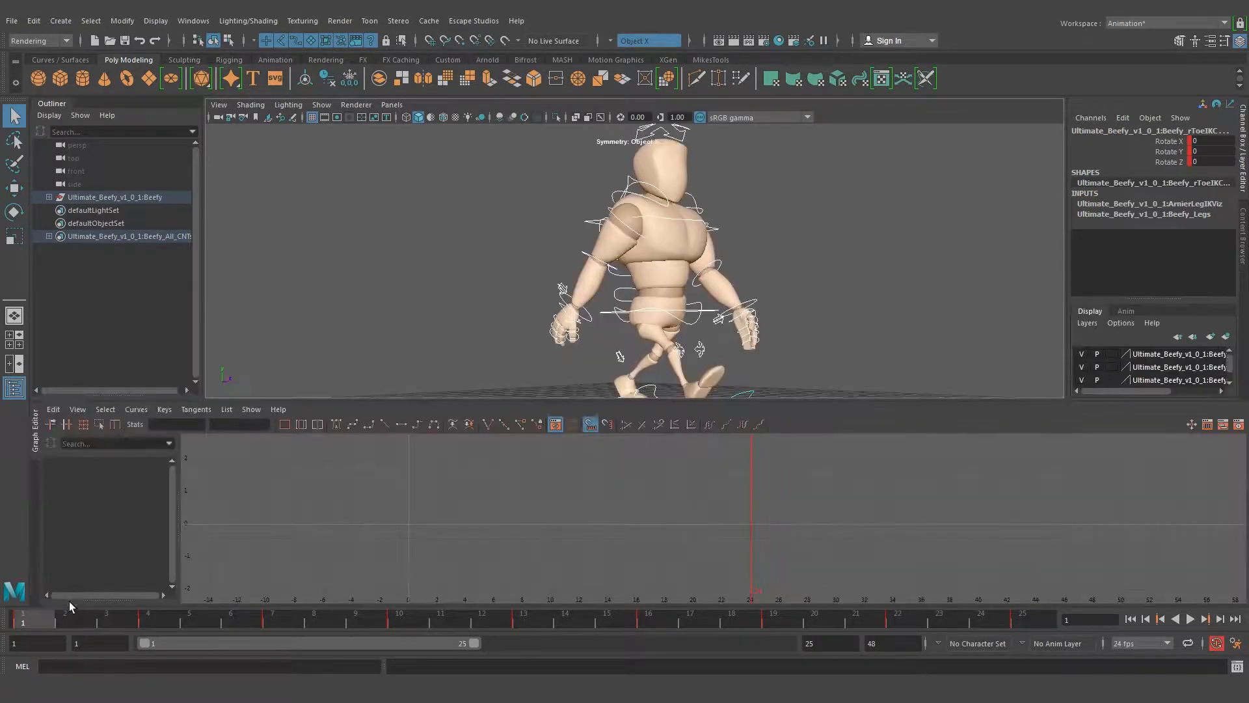
pyautogui.click(203, 24)
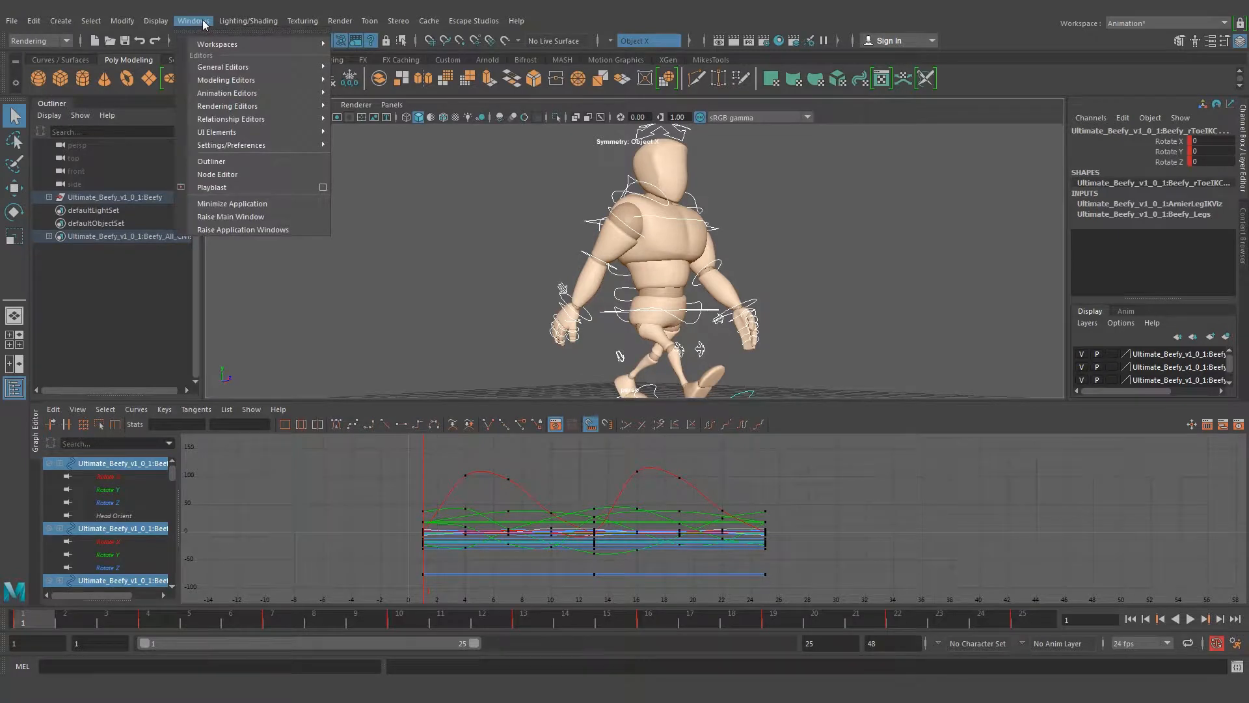
pyautogui.moveTo(245, 98)
pyautogui.click(388, 104)
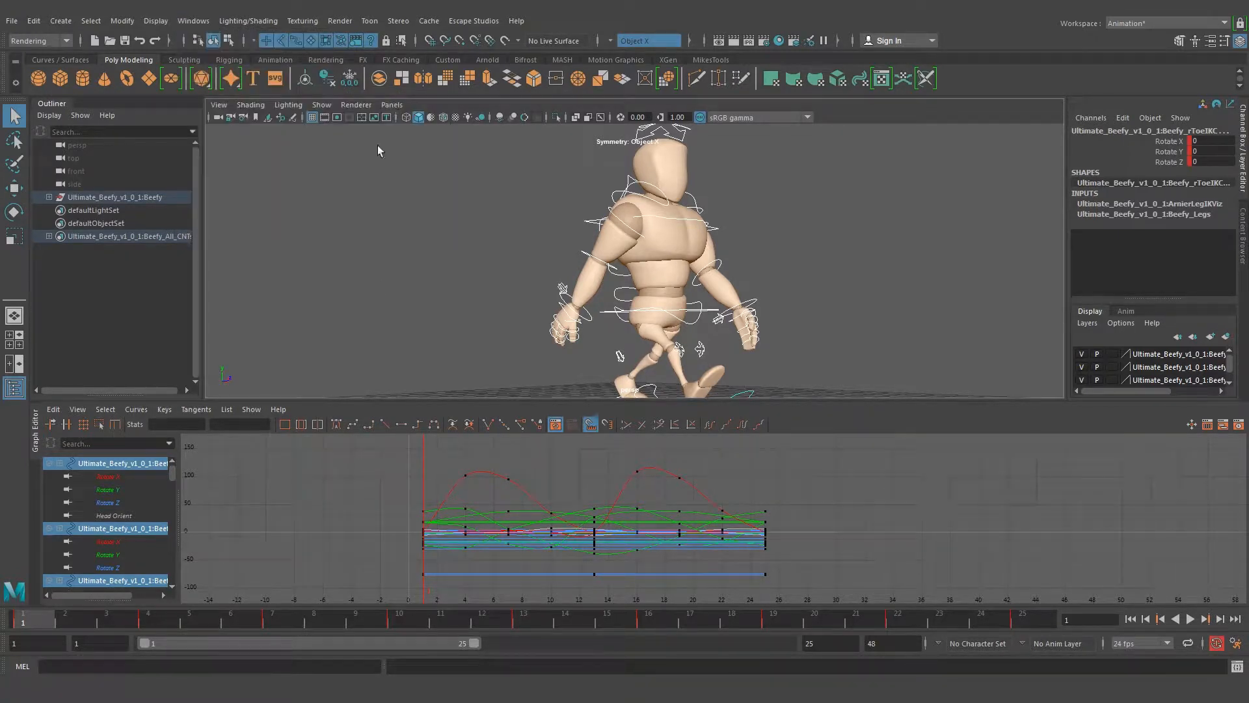
pyautogui.moveTo(538, 401); pyautogui.dragTo(538, 379)
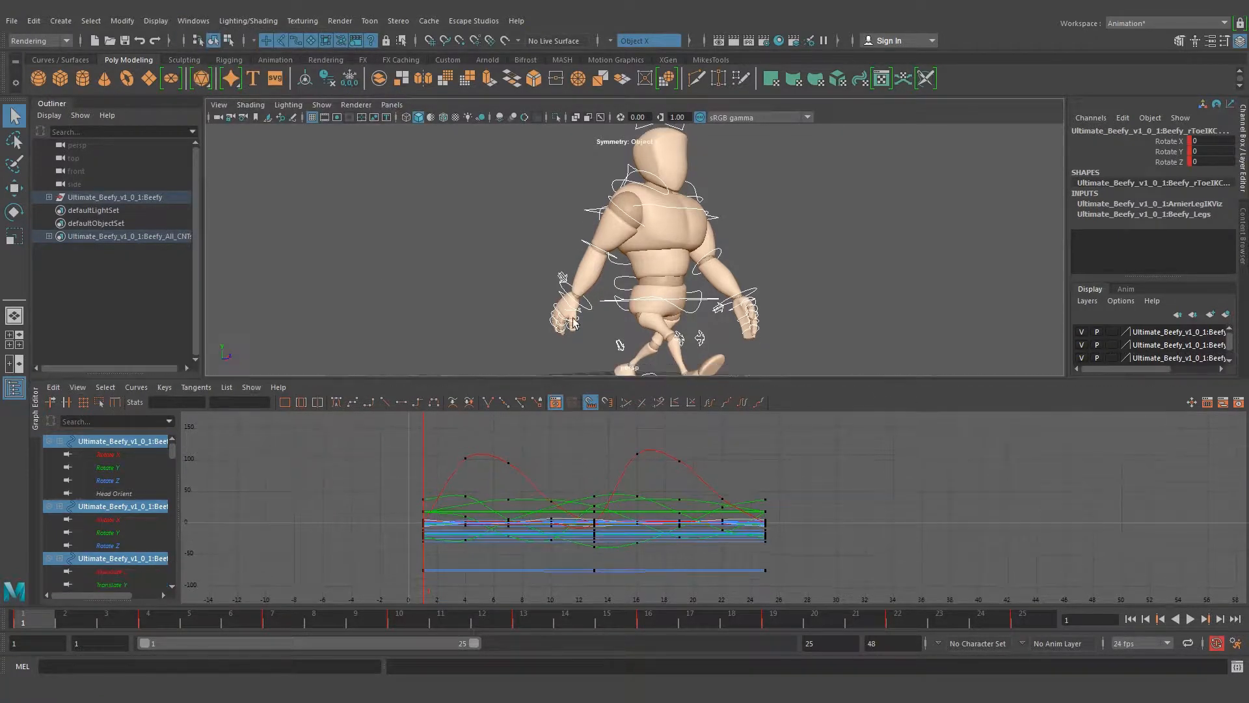
pyautogui.click(466, 270)
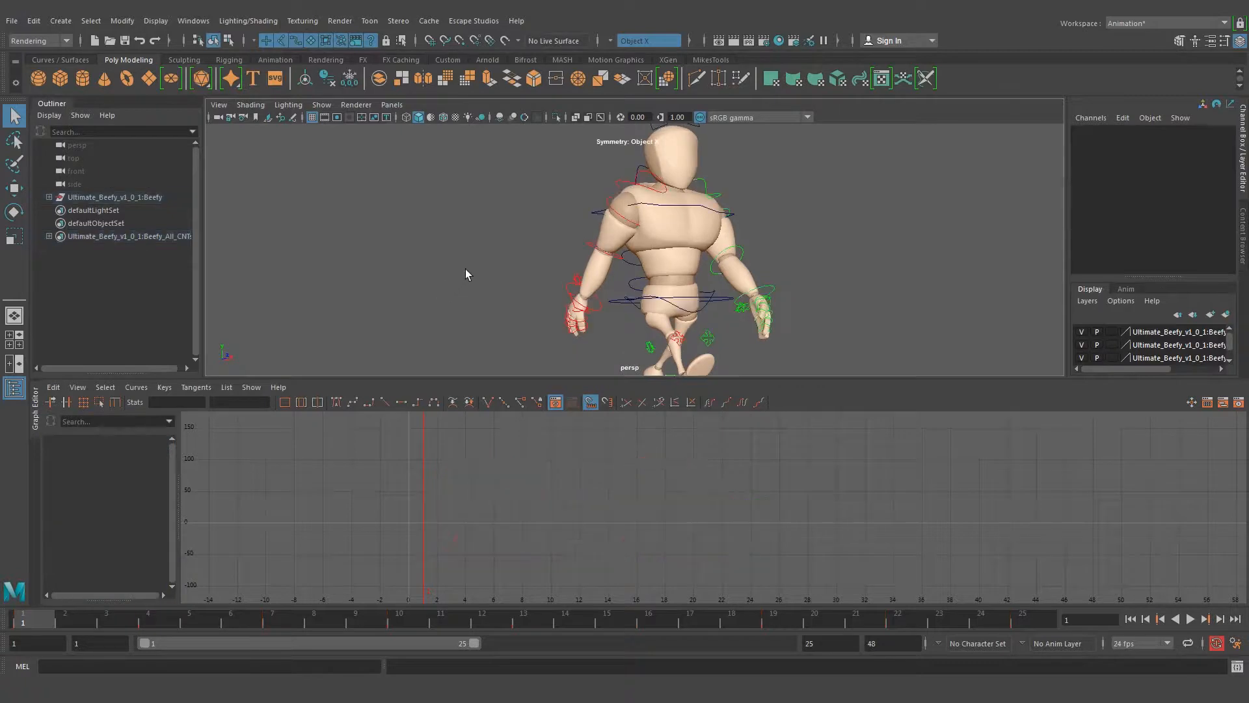
# Select the main hip control and try shifting all its keys one frame later in the Graph Editor
pyautogui.click(693, 317)
pyautogui.press('f')
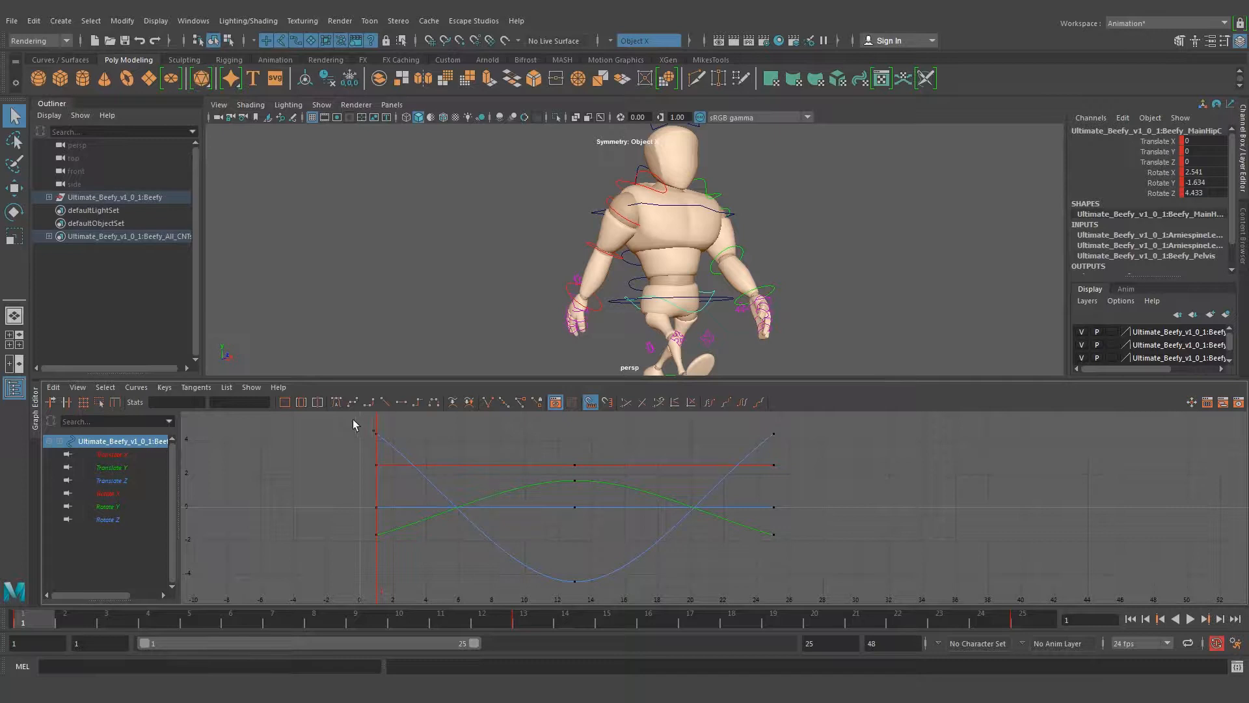
pyautogui.moveTo(846, 594); pyautogui.dragTo(840, 591)
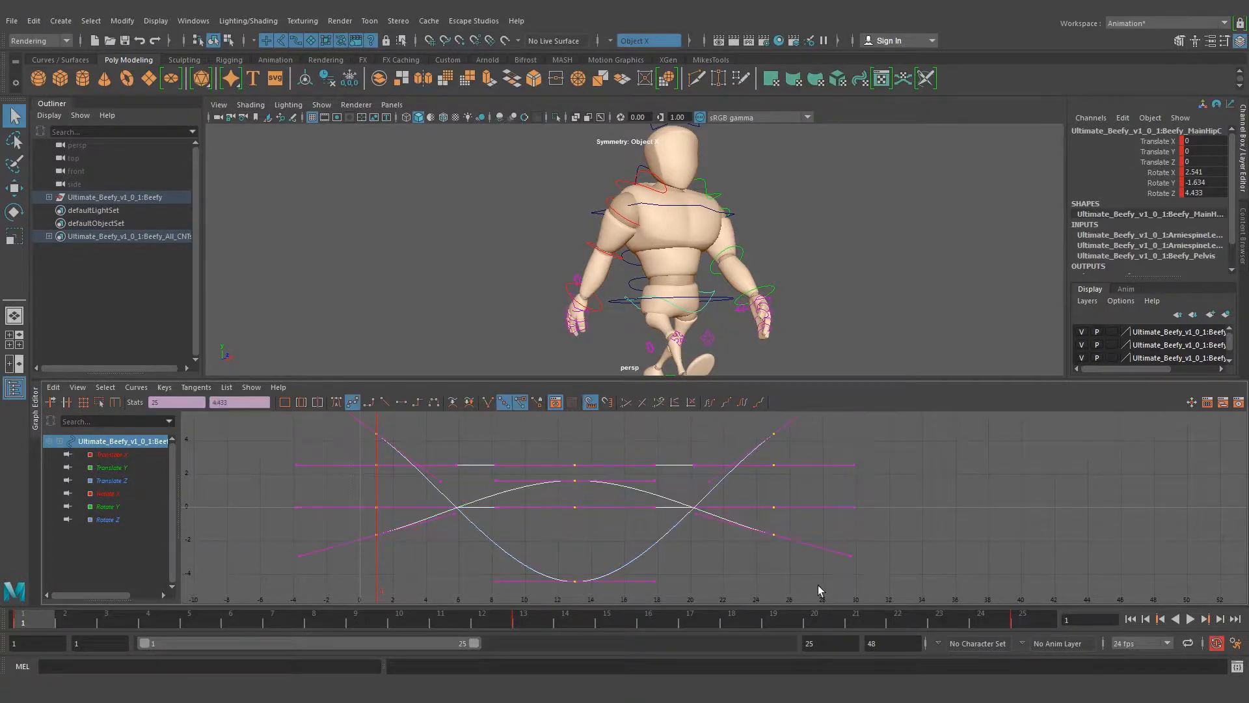
pyautogui.press('w')
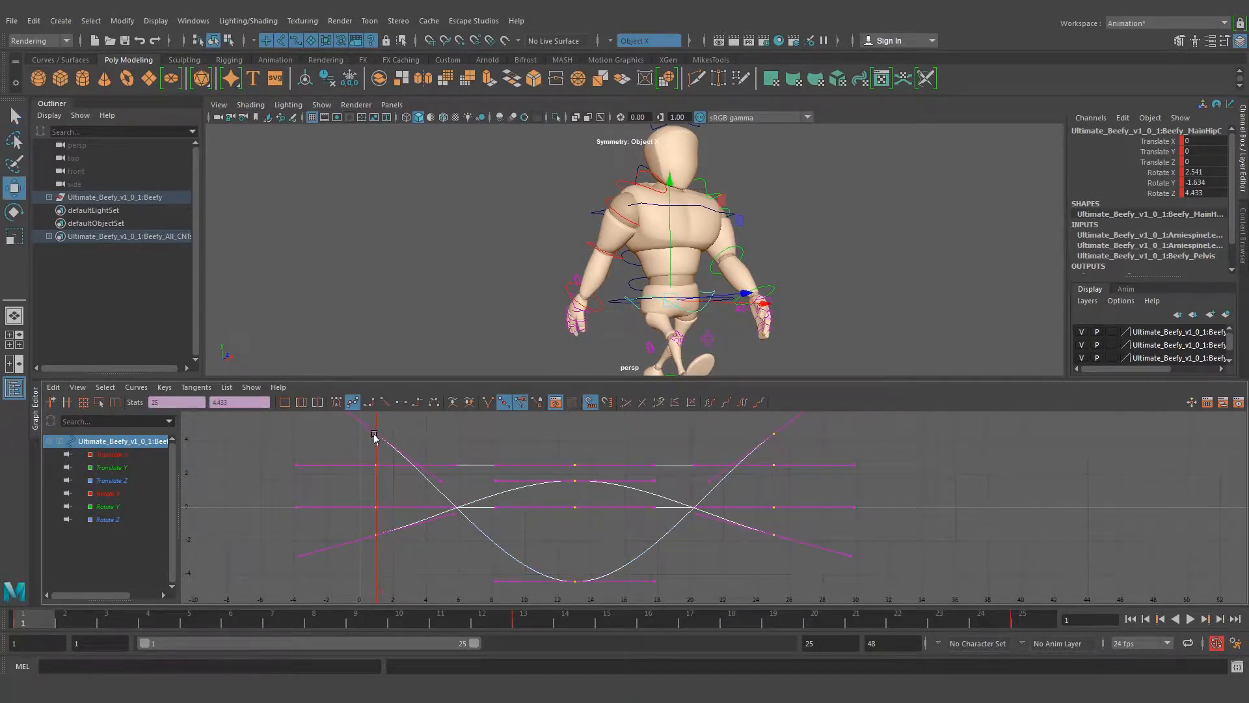
pyautogui.keyDown('shift'); pyautogui.moveTo(385, 434); pyautogui.dragTo(391, 435, button='middle'); pyautogui.keyUp('shift')
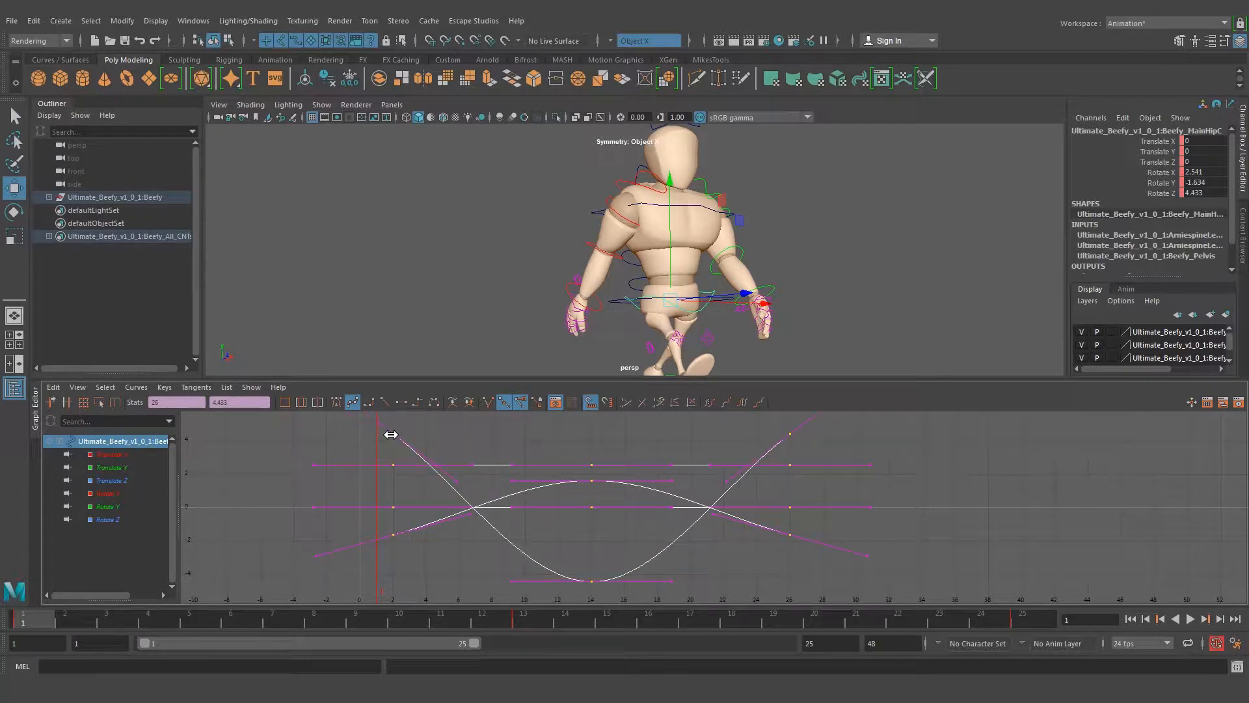
# Check the offset hip motion around frames 1 and 2 from the front and side, and undo the key shift
pyautogui.moveTo(23, 617); pyautogui.dragTo(61, 621)
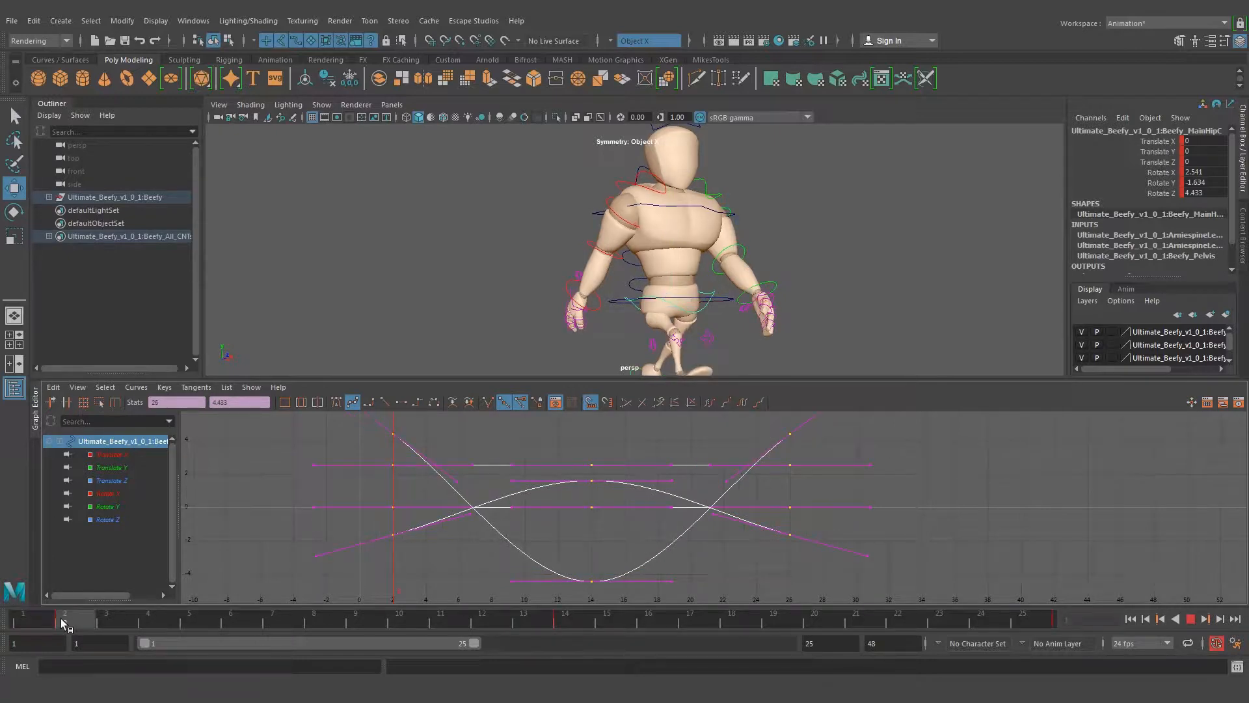
pyautogui.click(27, 622)
pyautogui.moveTo(27, 623); pyautogui.dragTo(4, 635)
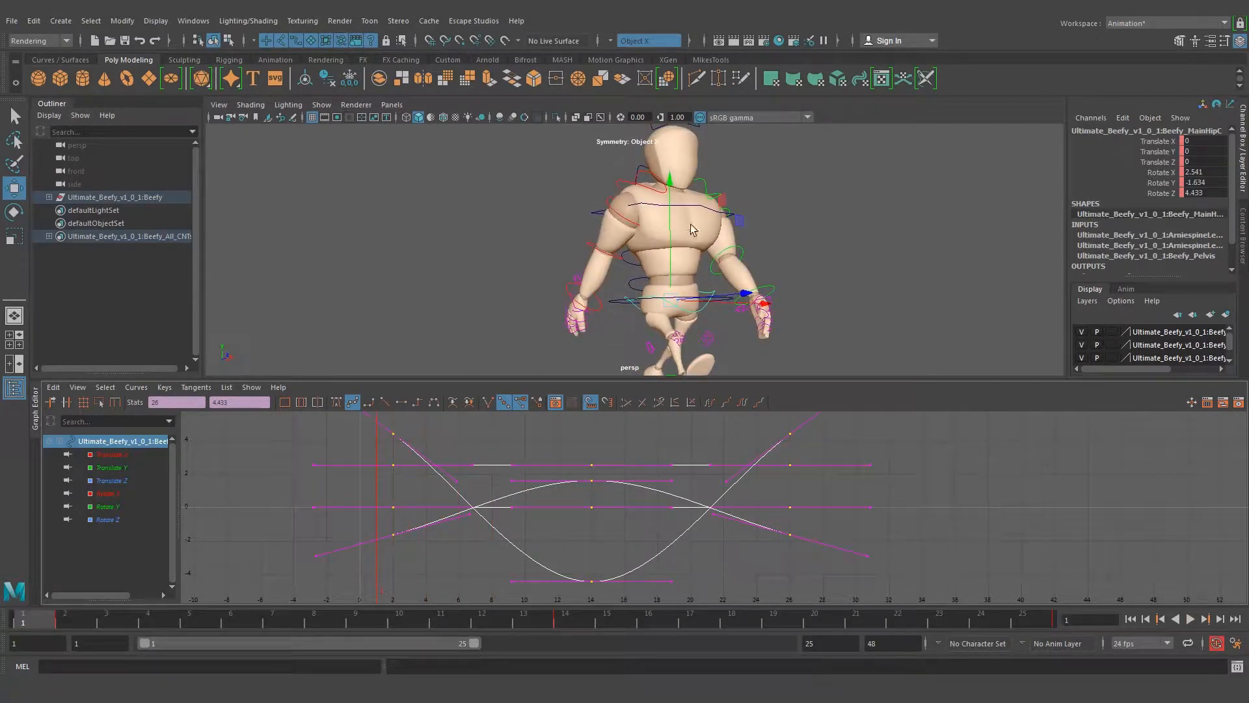
pyautogui.keyDown('alt'); pyautogui.moveTo(657, 145); pyautogui.dragTo(784, 224); pyautogui.keyUp('alt')
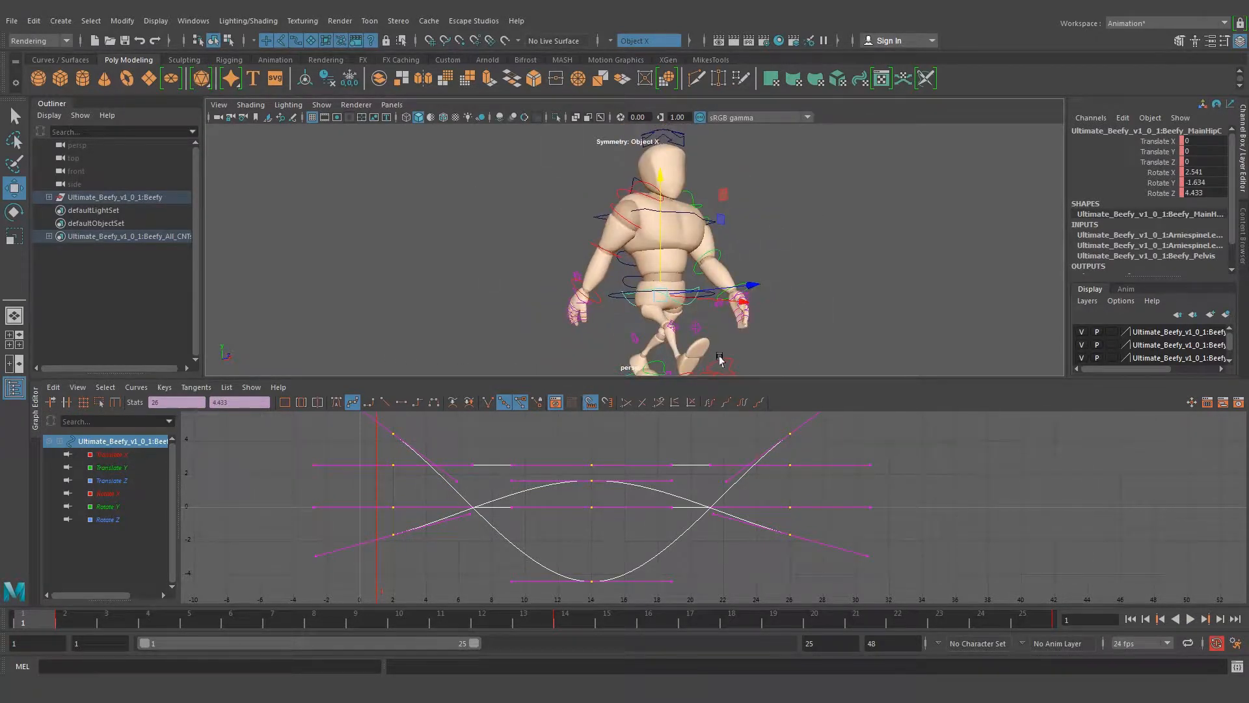
pyautogui.keyDown('alt'); pyautogui.moveTo(680, 302); pyautogui.dragTo(676, 312); pyautogui.keyUp('alt')
pyautogui.keyDown('alt'); pyautogui.moveTo(752, 257); pyautogui.dragTo(585, 233); pyautogui.keyUp('alt')
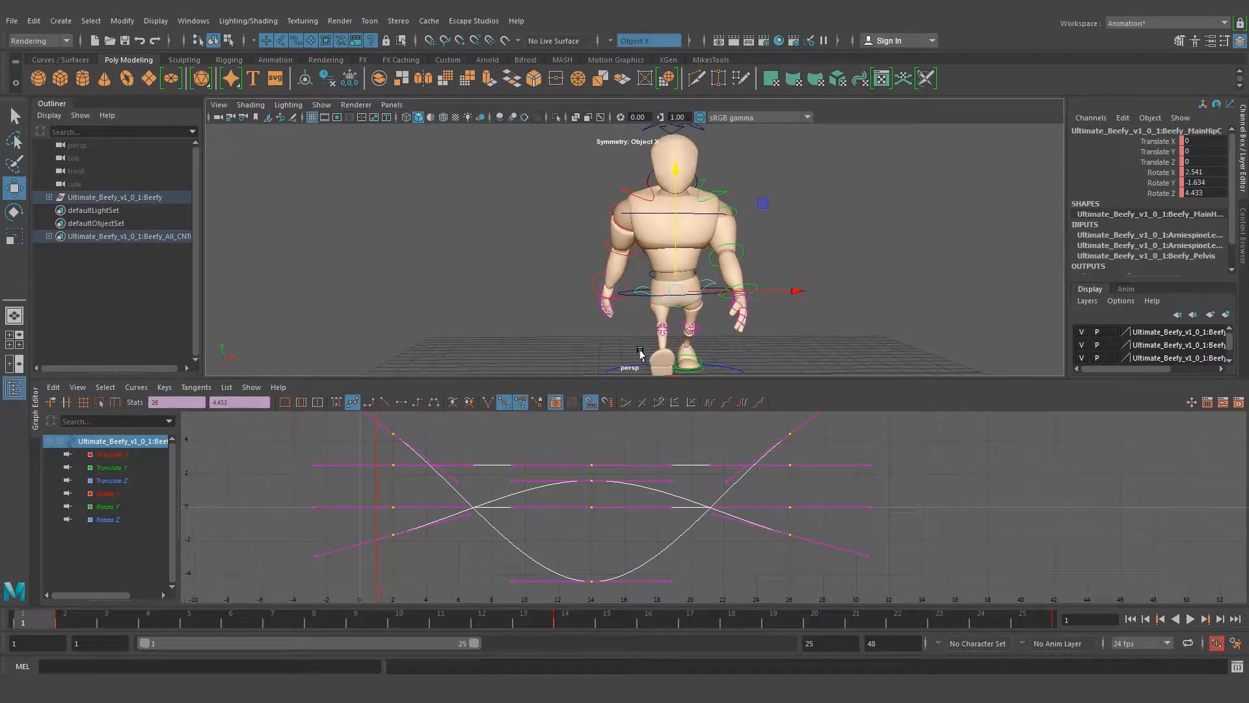
pyautogui.keyDown('alt'); pyautogui.moveTo(601, 311); pyautogui.dragTo(565, 310); pyautogui.keyUp('alt')
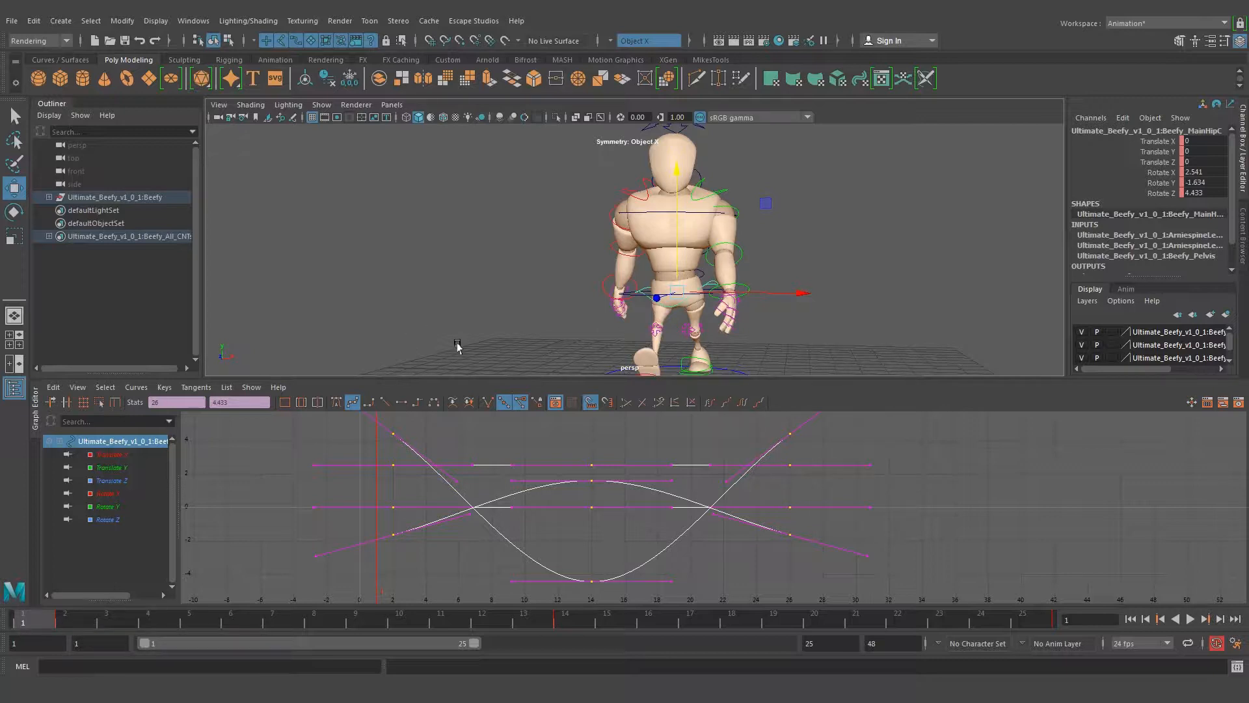
pyautogui.moveTo(34, 622)
pyautogui.mouseDown()
pyautogui.moveTo(149, 622)
pyautogui.moveTo(25, 623)
pyautogui.moveTo(129, 626)
pyautogui.moveTo(28, 630)
pyautogui.moveTo(91, 624)
pyautogui.moveTo(54, 626)
pyautogui.mouseUp()
pyautogui.keyDown('alt'); pyautogui.moveTo(521, 252); pyautogui.dragTo(651, 255); pyautogui.keyUp('alt')
pyautogui.keyDown('alt'); pyautogui.moveTo(651, 255); pyautogui.dragTo(571, 252, button='right'); pyautogui.keyUp('alt')
pyautogui.keyDown('alt'); pyautogui.moveTo(649, 218); pyautogui.dragTo(670, 312); pyautogui.keyUp('alt')
pyautogui.hotkey('ctrl', 'z')
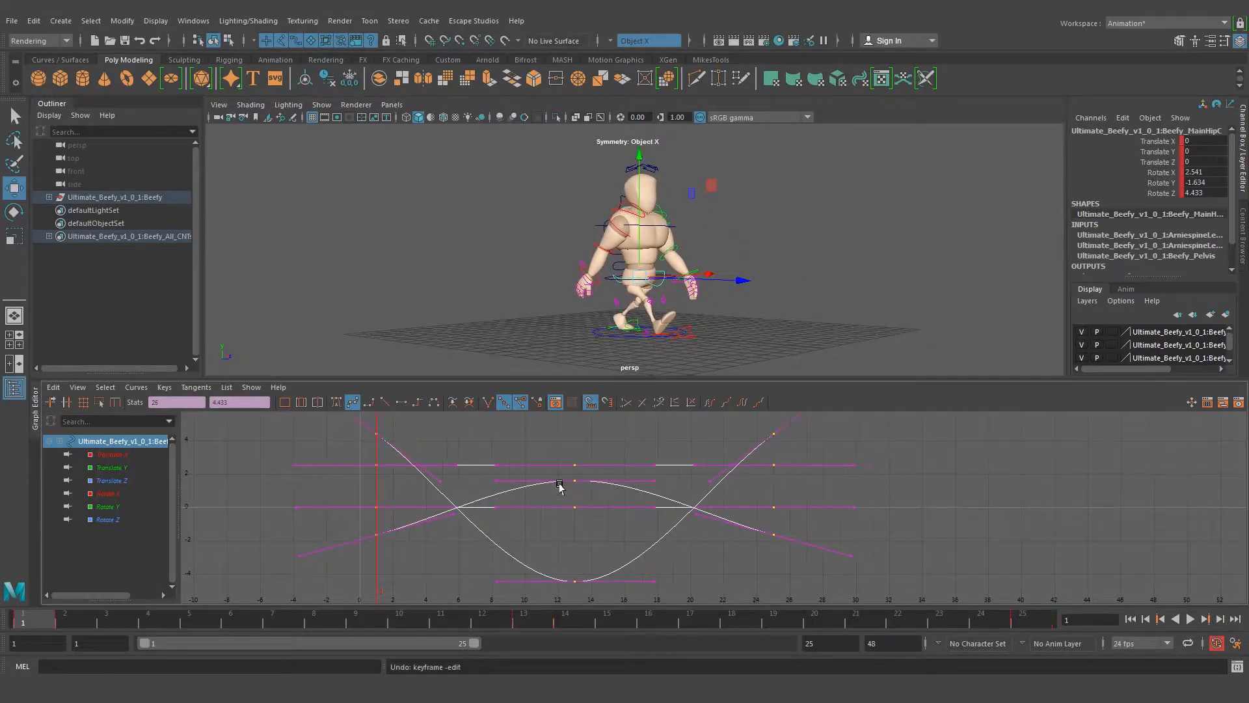
# Select all the rig controls with all their keys and set both the pre and post infinity of the curves to Cycle
pyautogui.press('q')
pyautogui.moveTo(689, 263)
pyautogui.keyDown('alt'); pyautogui.mouseDown()
pyautogui.moveTo(700, 261)
pyautogui.moveTo(693, 240)
pyautogui.mouseUp(); pyautogui.keyUp('alt')
pyautogui.moveTo(527, 158); pyautogui.dragTo(771, 375)
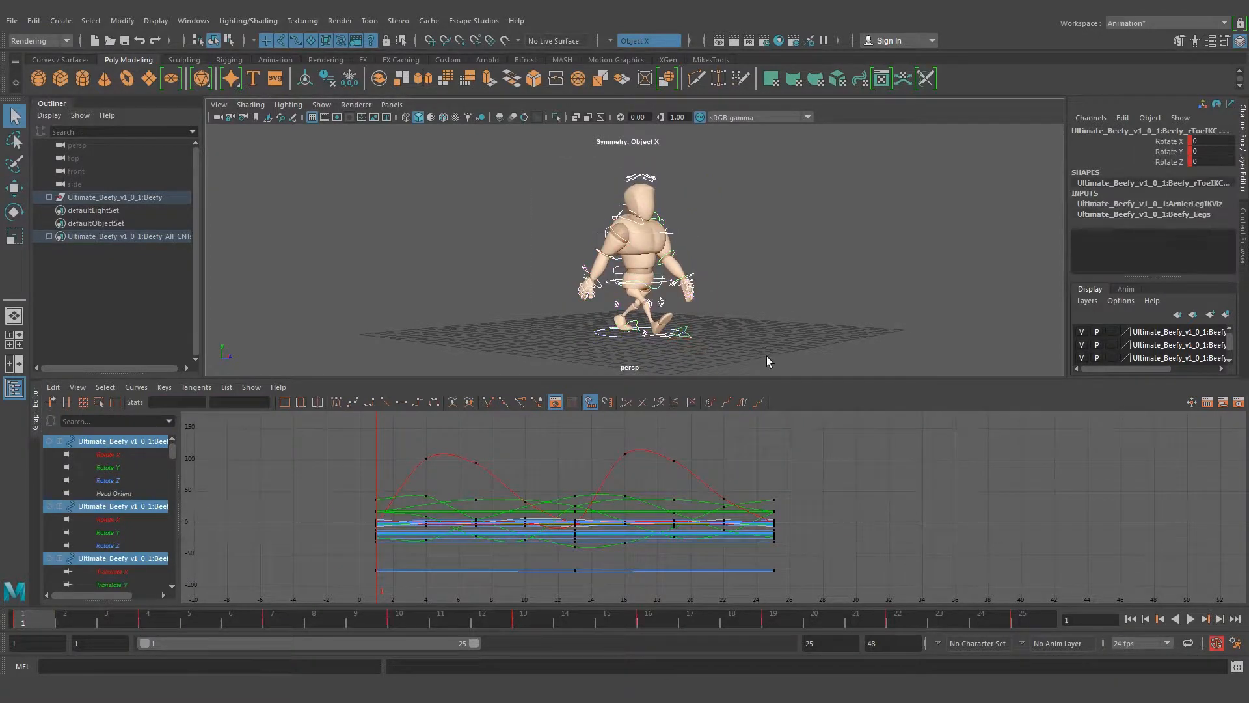
pyautogui.press('f')
pyautogui.scroll(-1, 777, 479)
pyautogui.moveTo(510, 550); pyautogui.dragTo(782, 559)
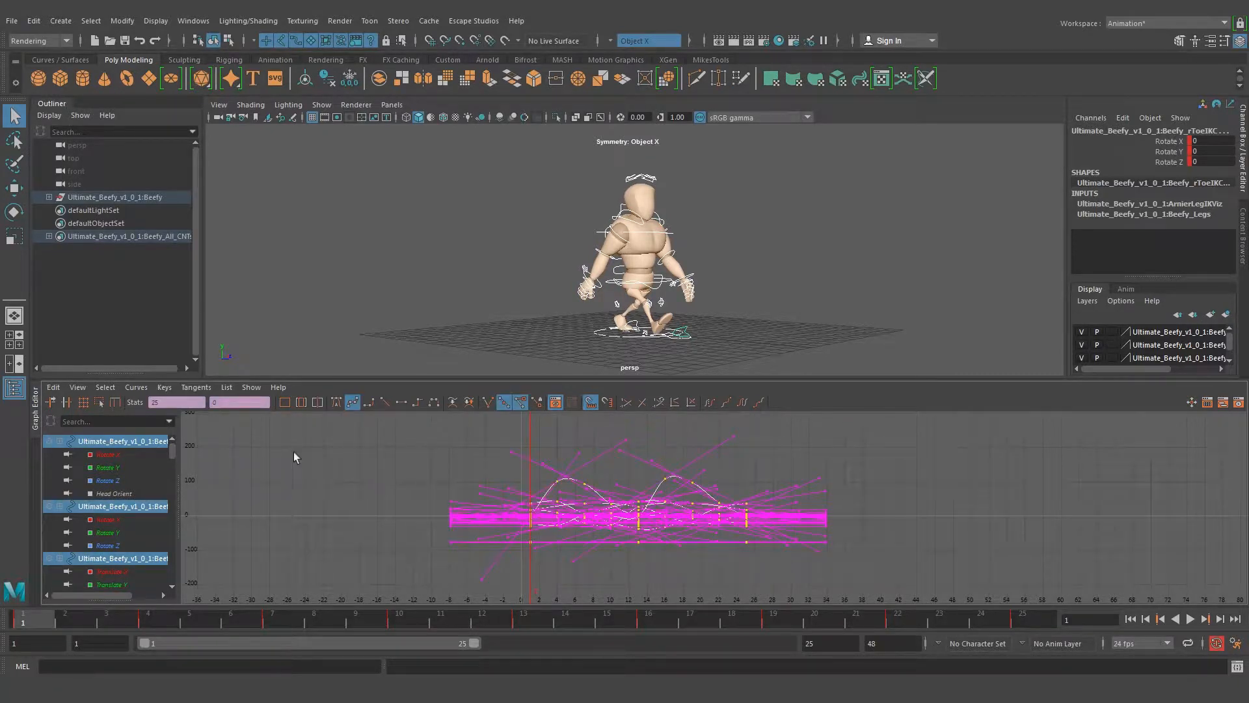
pyautogui.click(136, 388)
pyautogui.moveTo(195, 424)
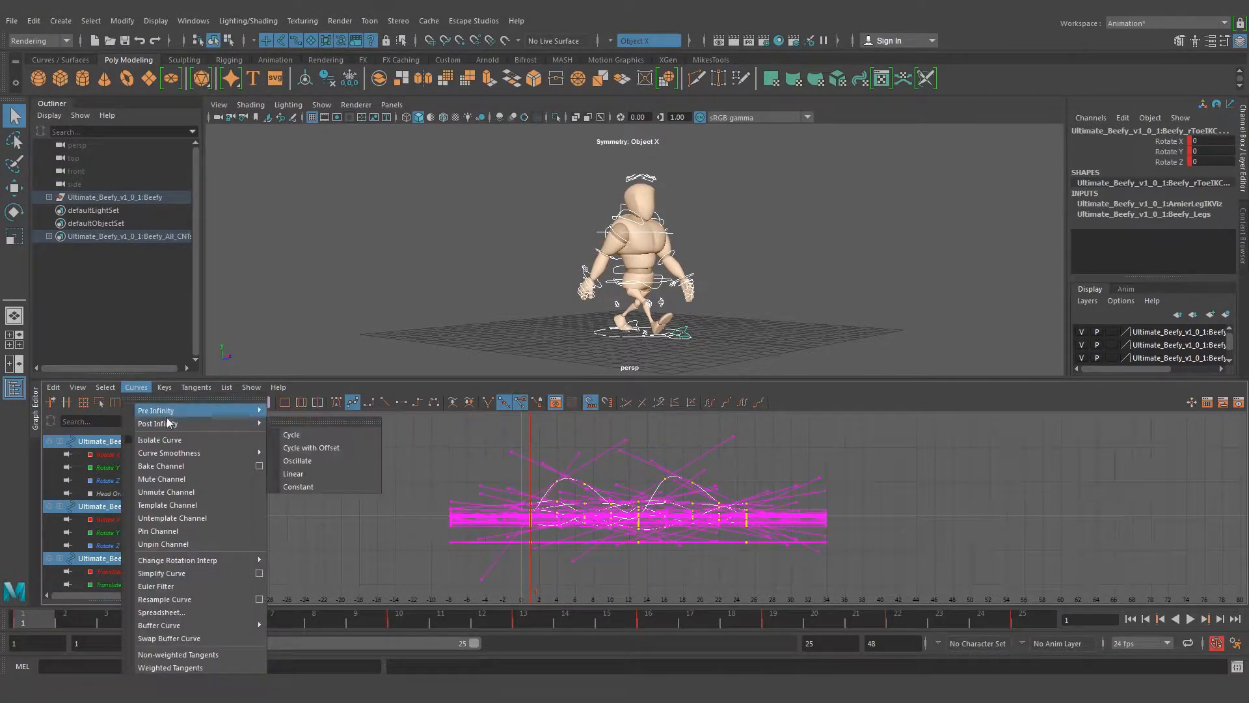
pyautogui.click(296, 424)
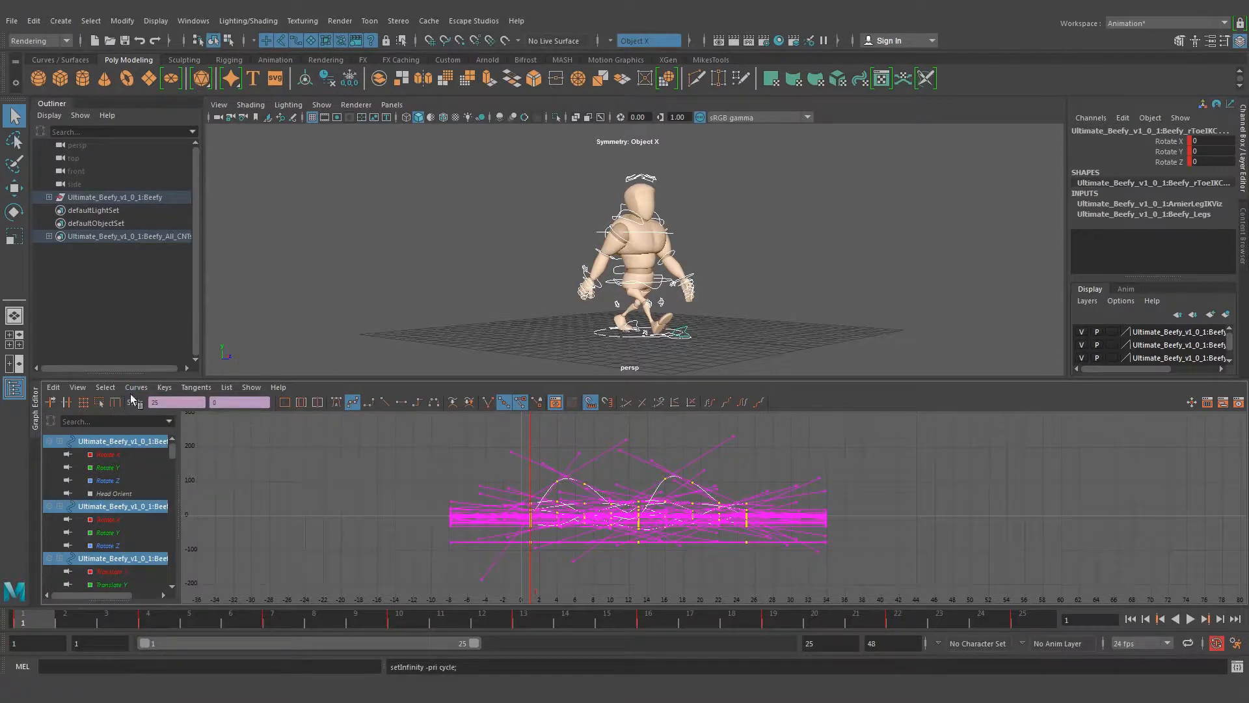
pyautogui.click(136, 388)
pyautogui.moveTo(212, 424)
pyautogui.click(292, 434)
# Display the infinity curves in the Graph Editor and deselect the keys
pyautogui.click(78, 388)
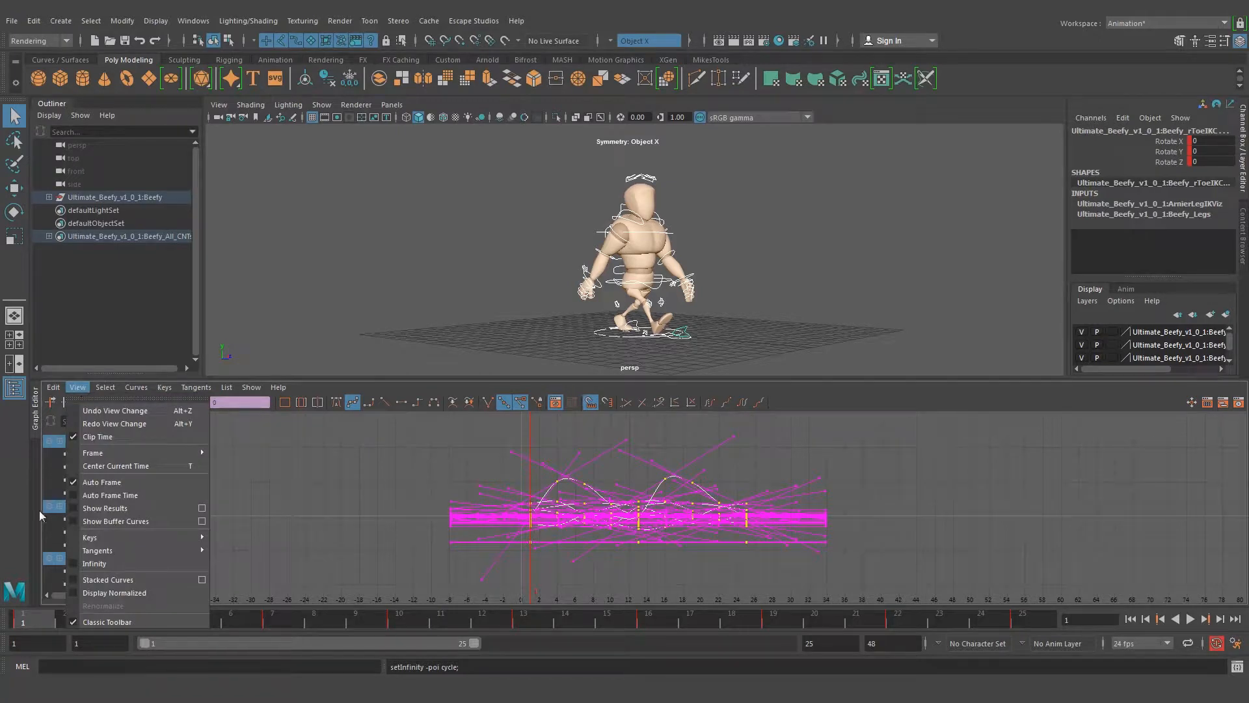
pyautogui.click(73, 562)
pyautogui.click(831, 464)
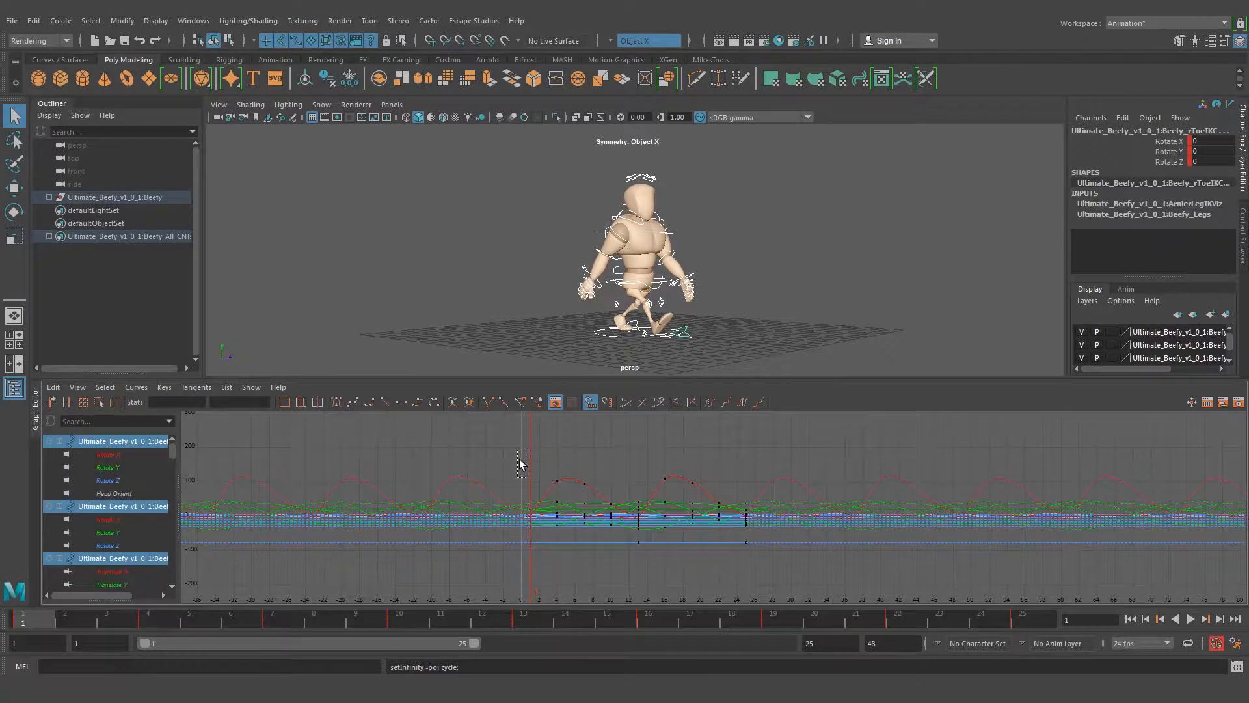
# Try shifting all the rig's keys five frames later, play the cycled walk from frame 1, and undo the shift
pyautogui.moveTo(800, 581); pyautogui.dragTo(806, 587)
pyautogui.press('w')
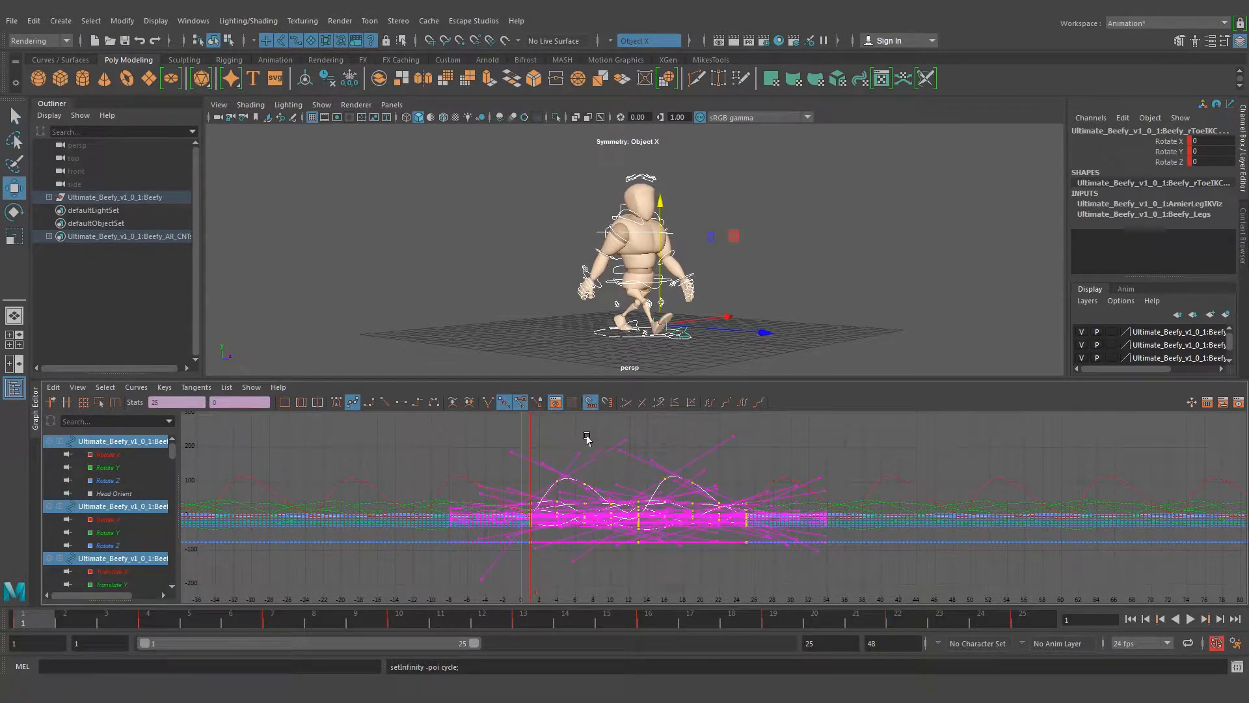
pyautogui.keyDown('shift'); pyautogui.moveTo(533, 503); pyautogui.dragTo(578, 502, button='middle'); pyautogui.keyUp('shift')
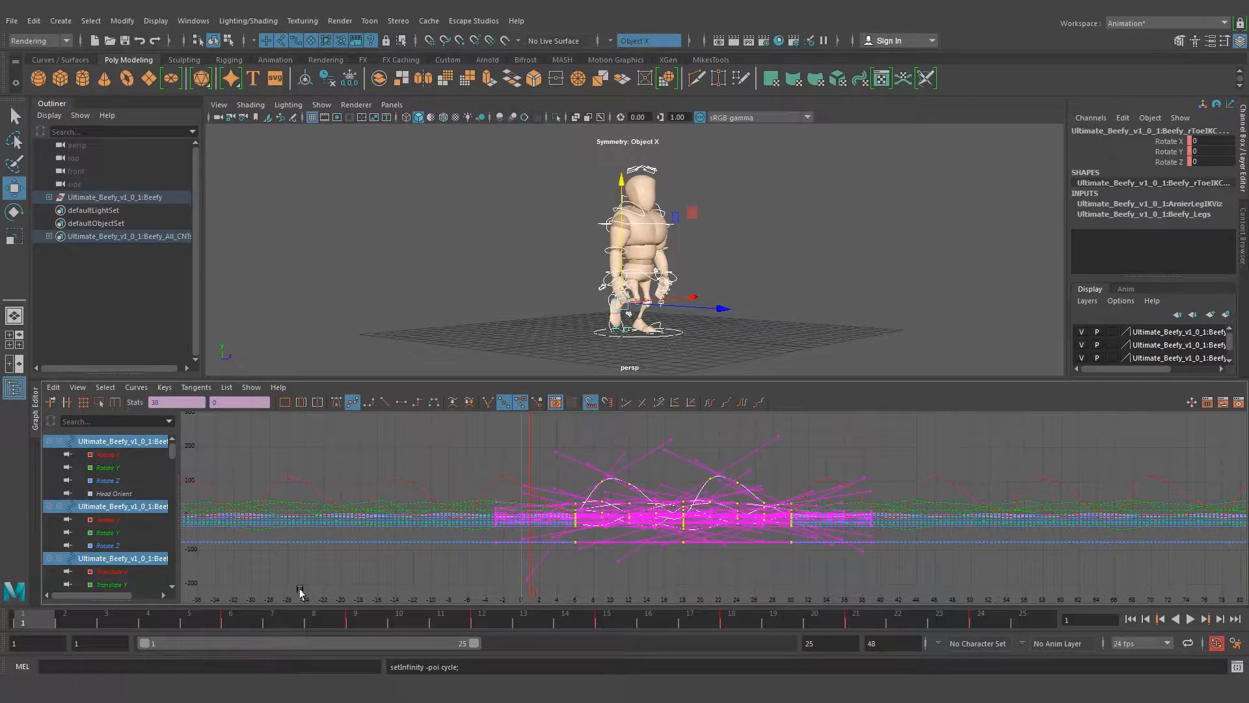
pyautogui.click(236, 622)
pyautogui.click(34, 620)
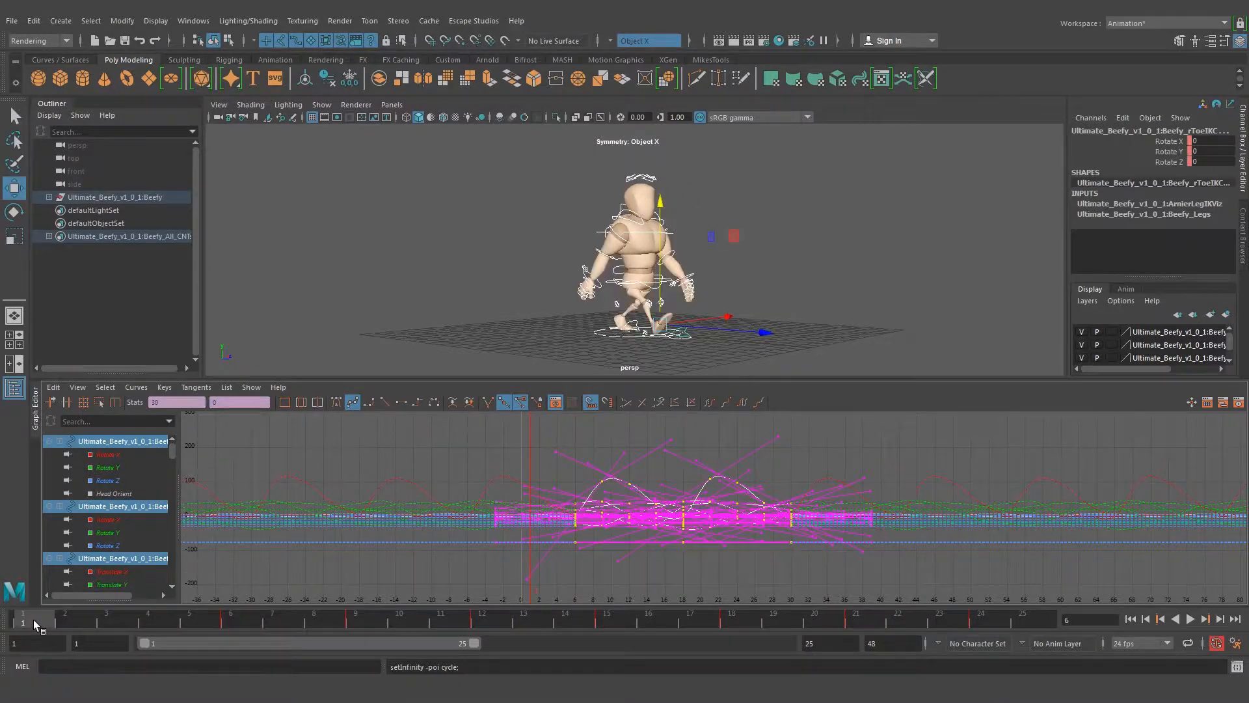
pyautogui.hotkey('alt', 'v')
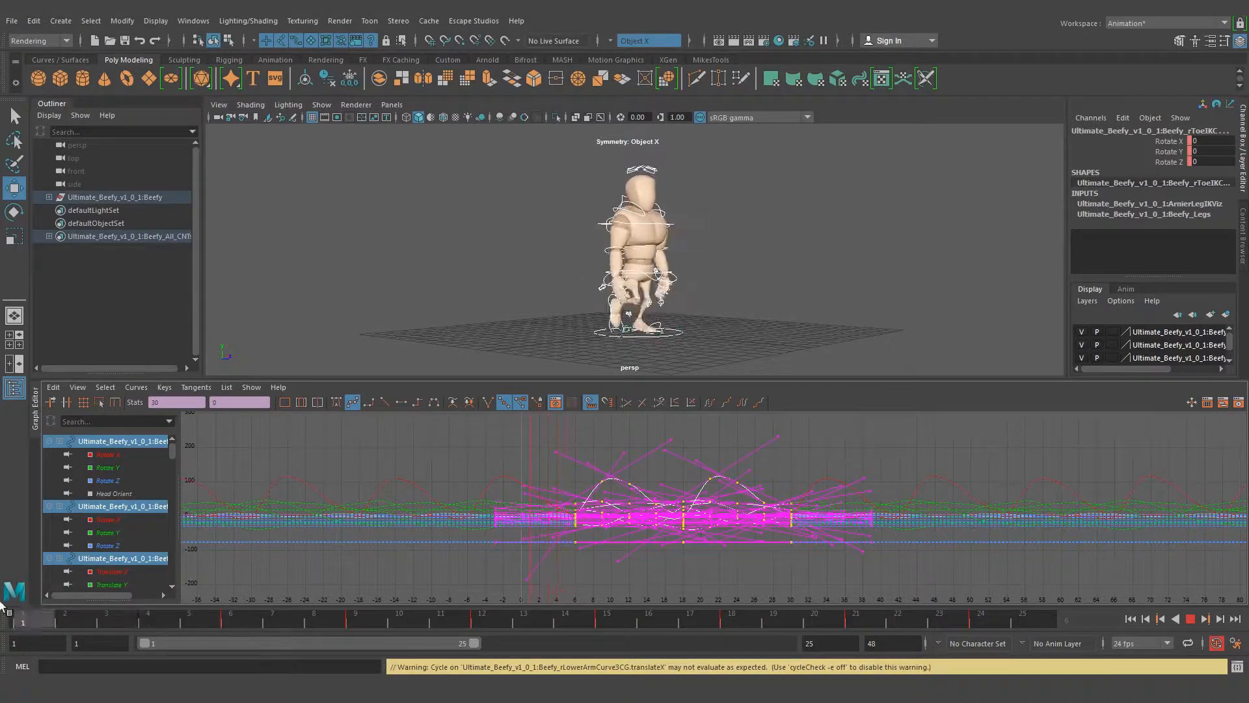
pyautogui.hotkey('alt', 'v')
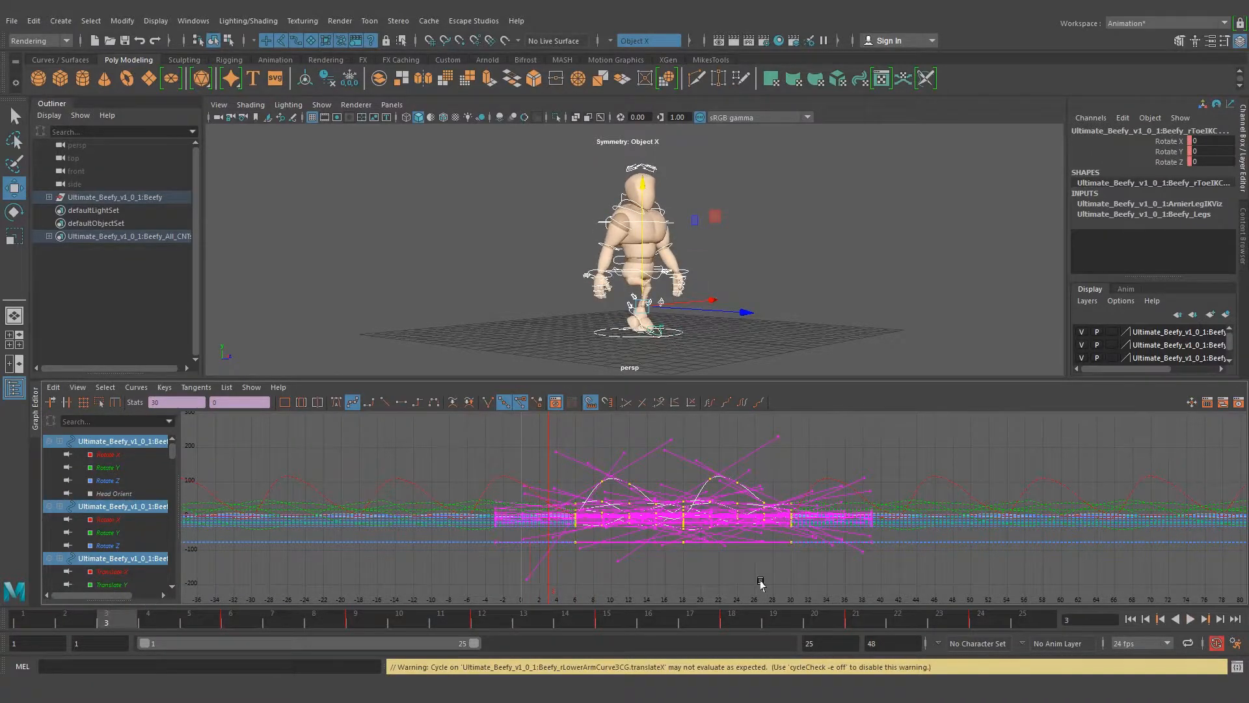
pyautogui.hotkey('ctrl', 'z')
pyautogui.hotkey('ctrl', 'z')
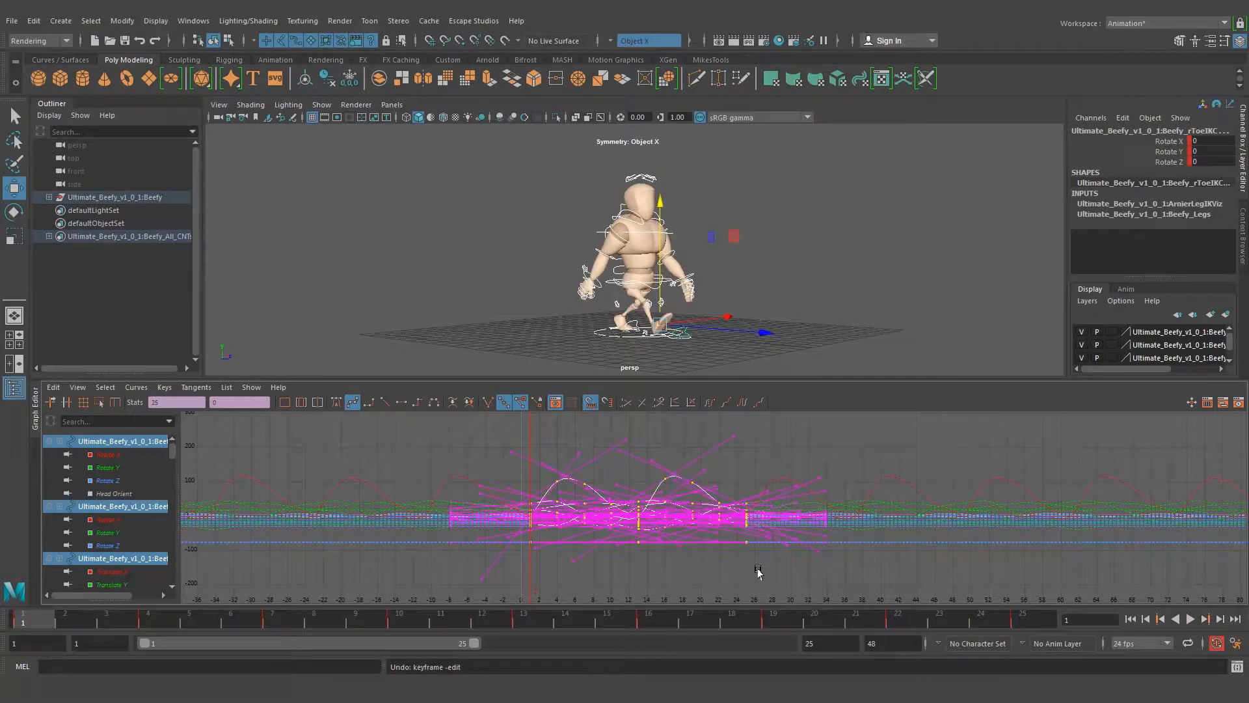
# Clear the key selection, deselect all the rig controls and examine the legs and feet up close from several angles
pyautogui.click(601, 574)
pyautogui.scroll(3, 493, 539)
pyautogui.keyDown('alt'); pyautogui.moveTo(494, 539); pyautogui.dragTo(517, 543, button='right'); pyautogui.keyUp('alt')
pyautogui.keyDown('alt'); pyautogui.moveTo(591, 546); pyautogui.dragTo(630, 536, button='middle'); pyautogui.keyUp('alt')
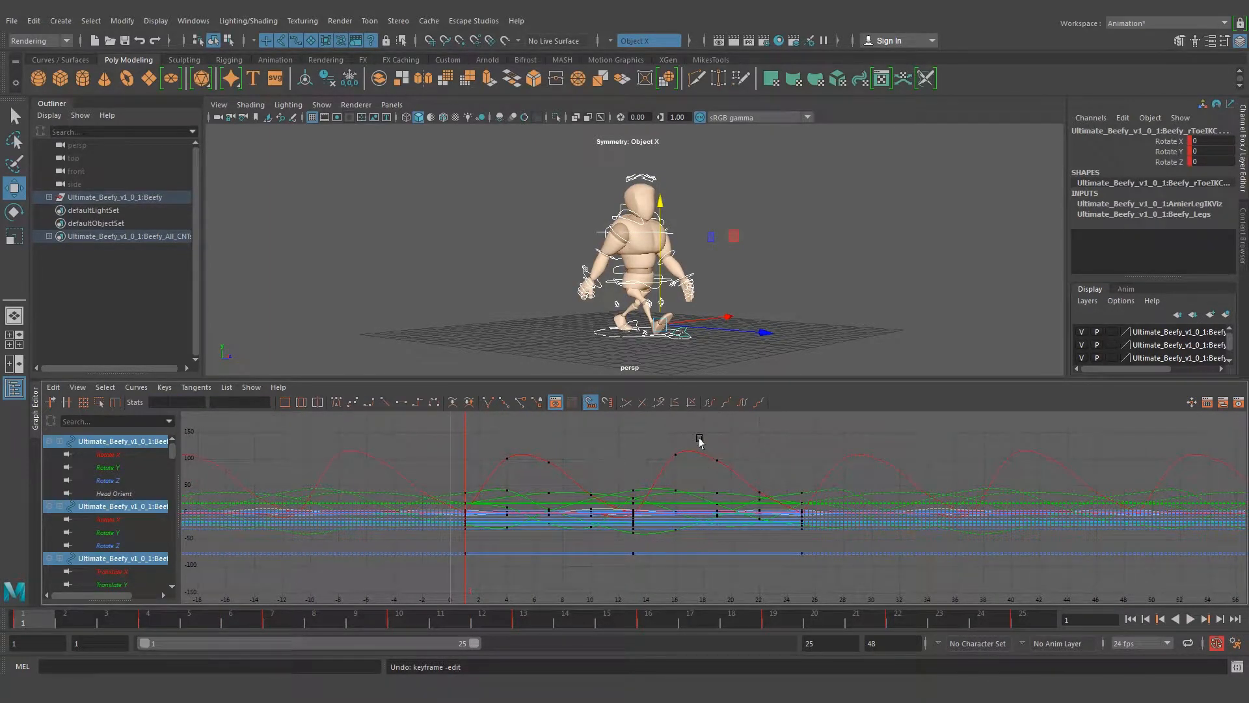
pyautogui.click(747, 280)
pyautogui.keyDown('alt'); pyautogui.moveTo(578, 280); pyautogui.dragTo(661, 279, button='right'); pyautogui.keyUp('alt')
pyautogui.keyDown('alt'); pyautogui.moveTo(661, 280); pyautogui.dragTo(602, 255); pyautogui.keyUp('alt')
pyautogui.keyDown('alt'); pyautogui.moveTo(602, 256); pyautogui.dragTo(779, 256, button='right'); pyautogui.keyUp('alt')
pyautogui.keyDown('alt'); pyautogui.moveTo(779, 256); pyautogui.dragTo(701, 277); pyautogui.keyUp('alt')
pyautogui.keyDown('alt'); pyautogui.moveTo(613, 311); pyautogui.dragTo(614, 270, button='middle'); pyautogui.keyUp('alt')
pyautogui.keyDown('alt'); pyautogui.moveTo(614, 271); pyautogui.dragTo(665, 320); pyautogui.keyUp('alt')
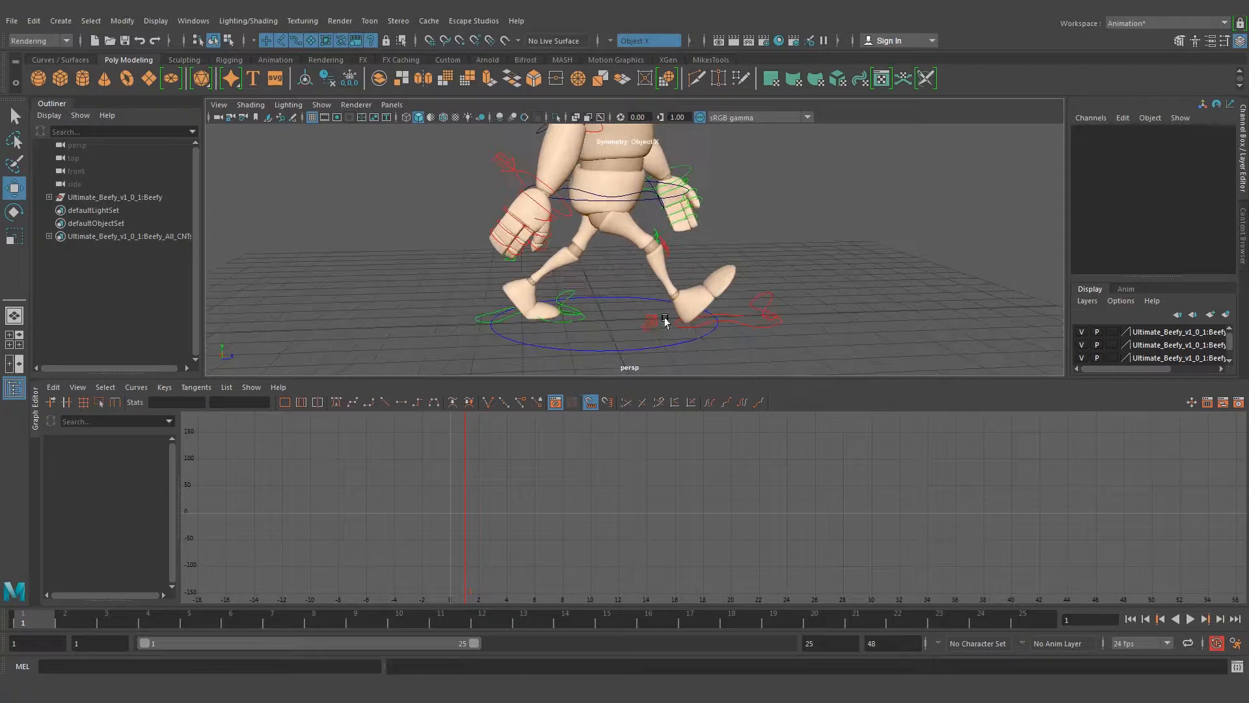
# Select the right foot control and scrub from frame 1 to frame 13 to examine how the foot lands and peels off
pyautogui.click(731, 321)
pyautogui.keyDown('alt'); pyautogui.moveTo(757, 359); pyautogui.dragTo(746, 331); pyautogui.keyUp('alt')
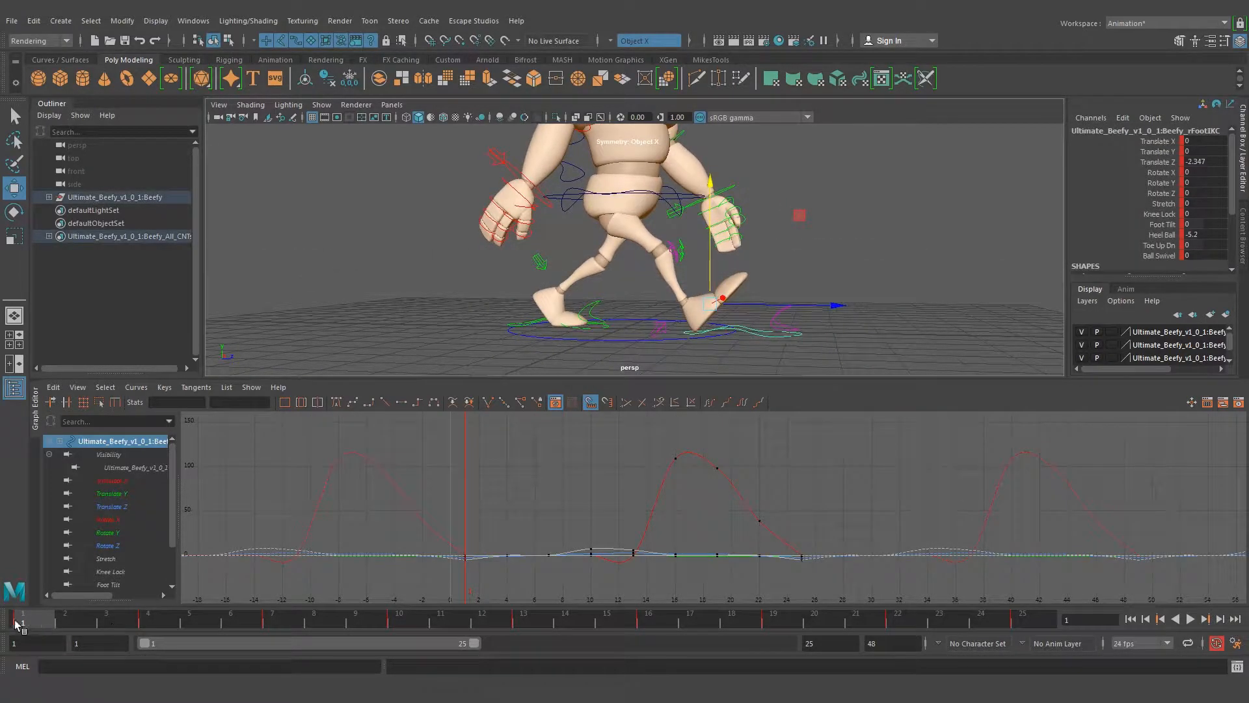
pyautogui.moveTo(30, 620)
pyautogui.mouseDown()
pyautogui.moveTo(604, 635)
pyautogui.moveTo(1048, 628)
pyautogui.moveTo(350, 623)
pyautogui.moveTo(423, 624)
pyautogui.mouseUp()
pyautogui.keyDown('alt'); pyautogui.moveTo(568, 373); pyautogui.dragTo(594, 313); pyautogui.keyUp('alt')
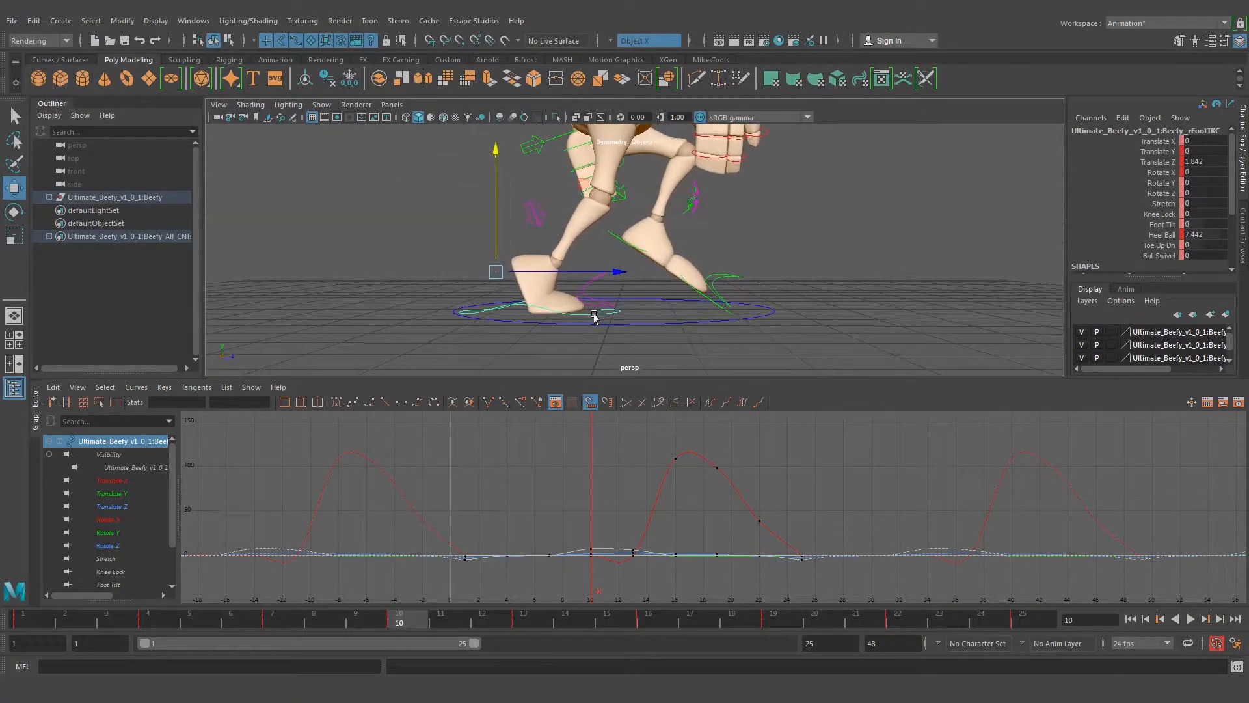
pyautogui.moveTo(430, 619); pyautogui.dragTo(535, 616)
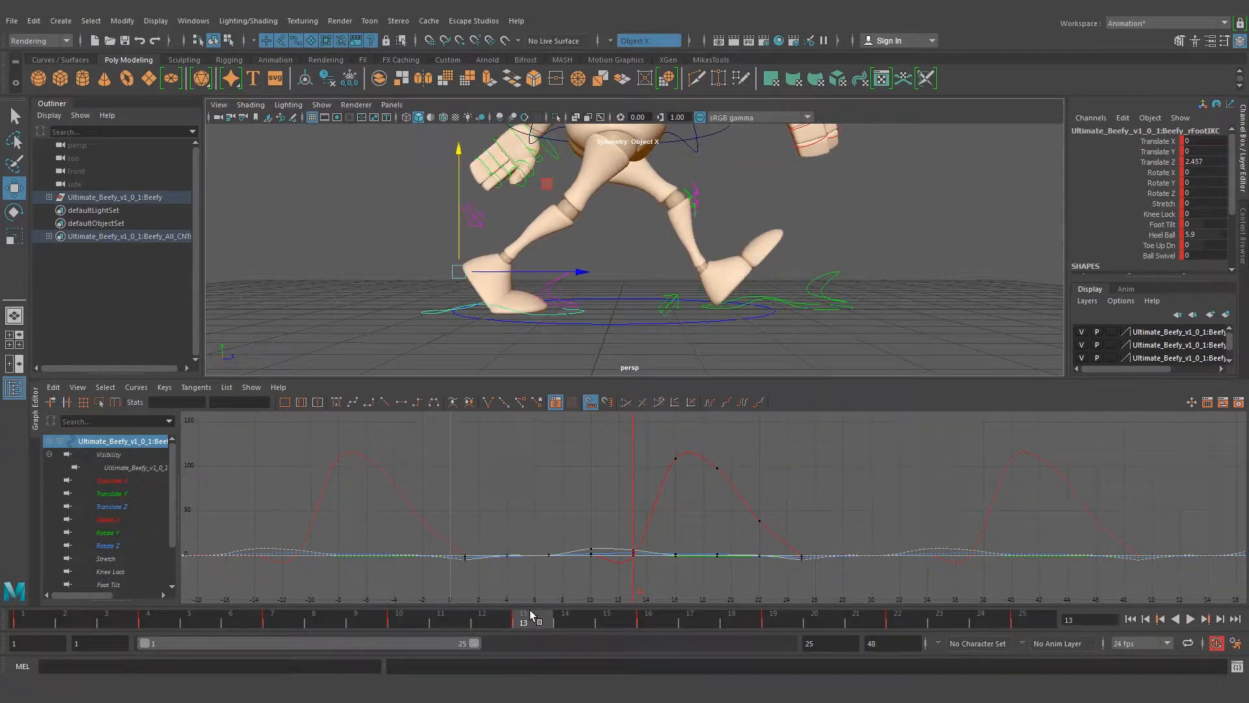
# Isolate the right foot's Heel Ball curve and scrub frames 4 to 6 to examine the planted foot against the curve
pyautogui.scroll(-2, 135, 522)
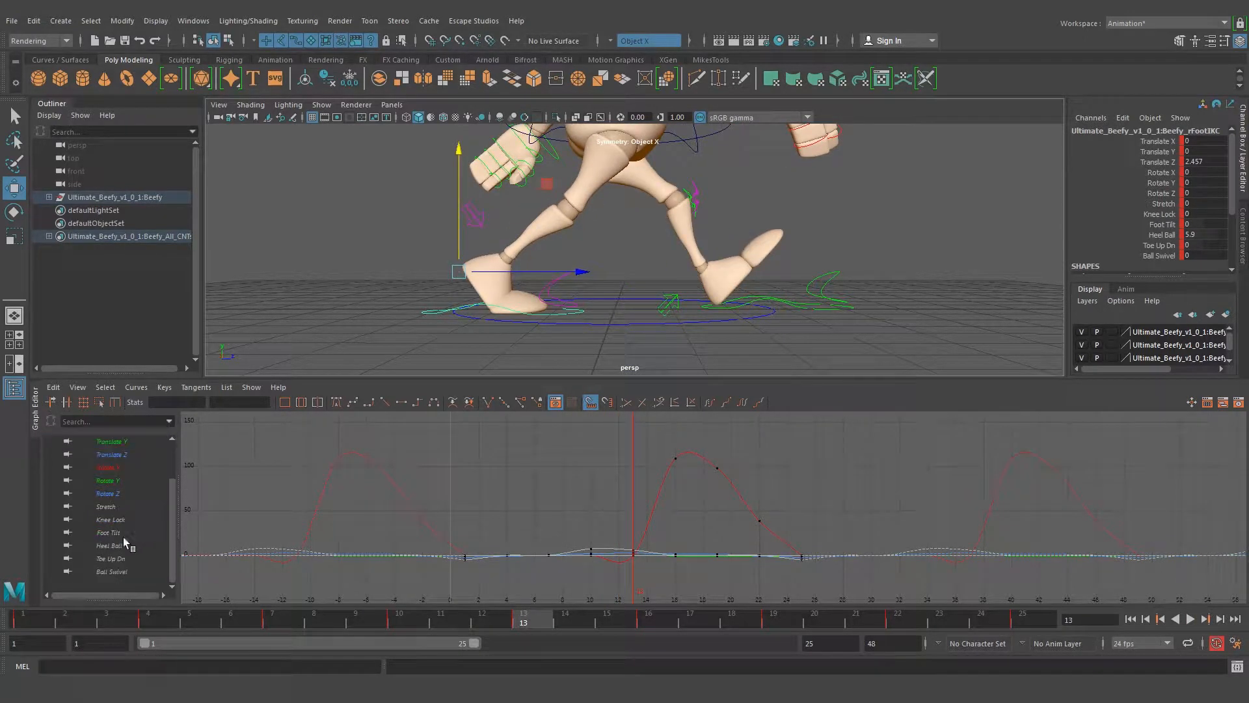
pyautogui.click(112, 546)
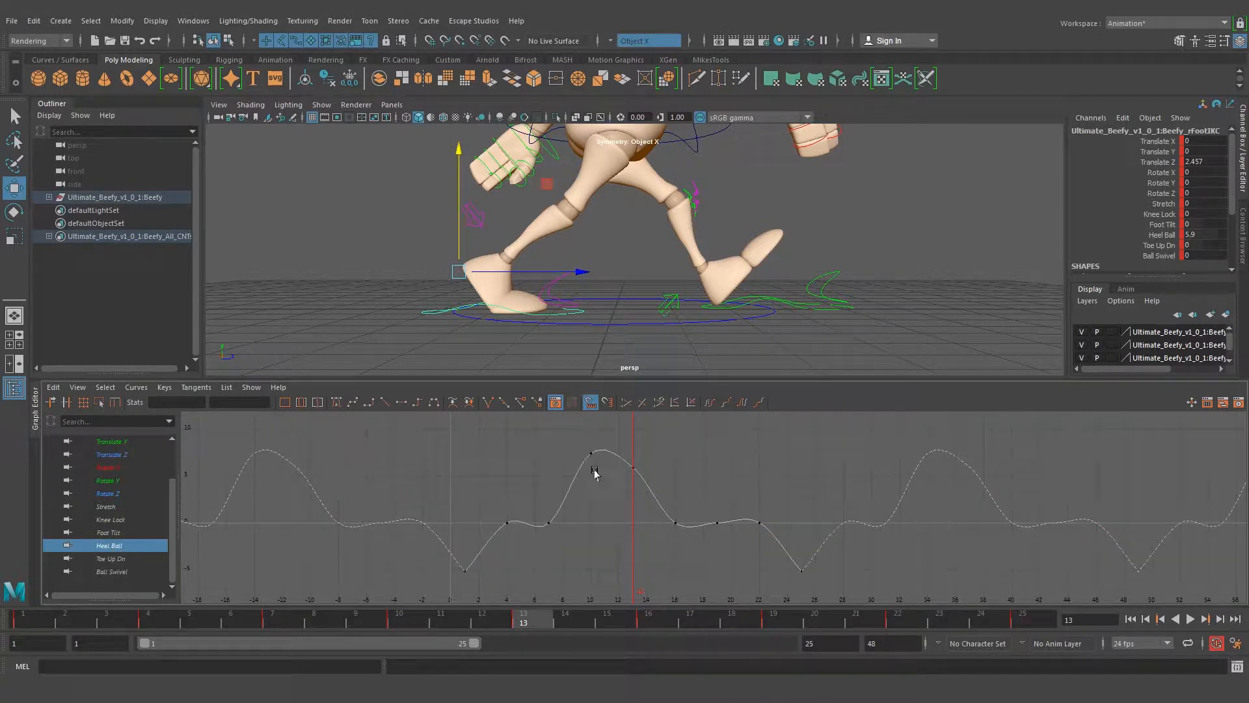
pyautogui.keyDown('alt'); pyautogui.moveTo(564, 519); pyautogui.dragTo(631, 513, button='middle'); pyautogui.keyUp('alt')
pyautogui.keyDown('alt'); pyautogui.moveTo(565, 519); pyautogui.dragTo(619, 519, button='right'); pyautogui.keyUp('alt')
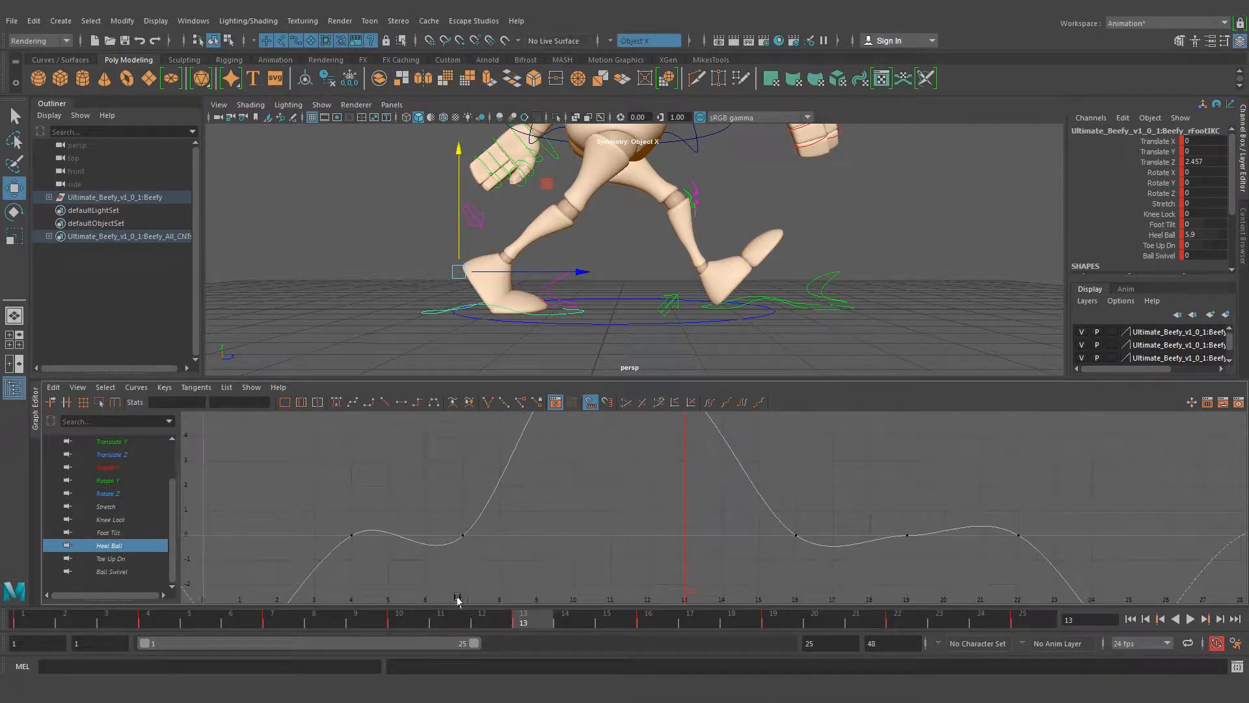
pyautogui.hotkey('alt', 'v')
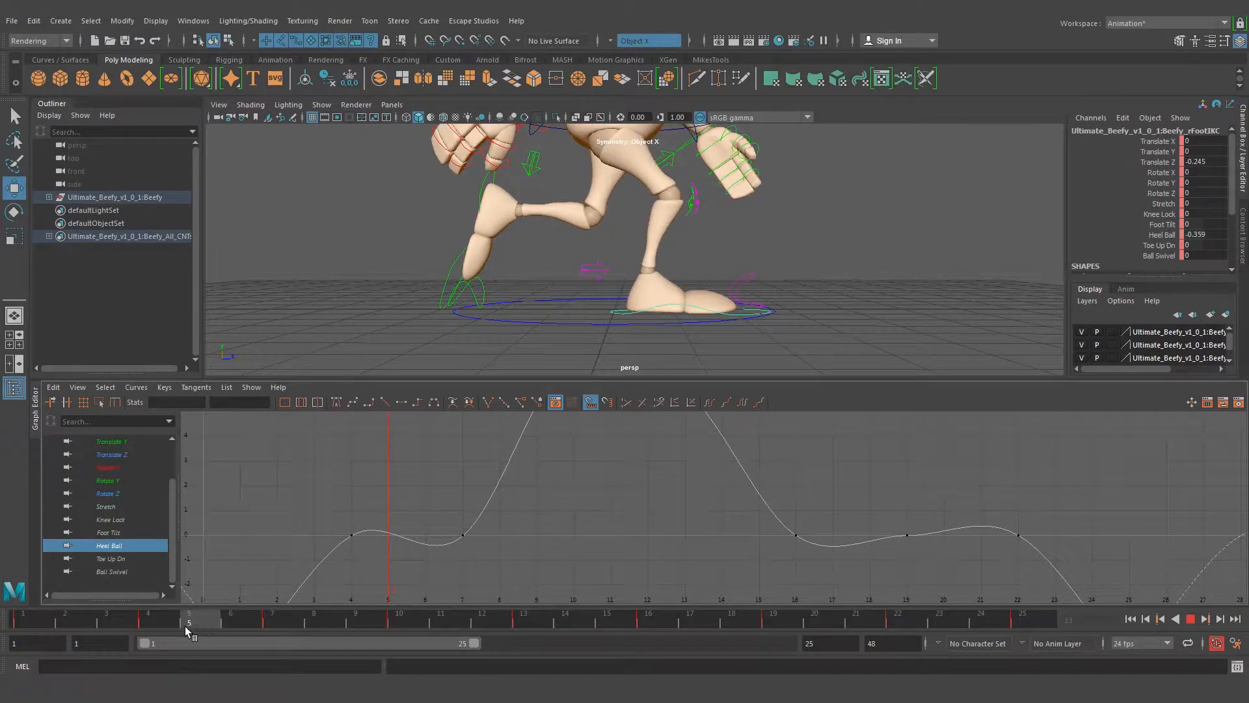
pyautogui.moveTo(166, 628); pyautogui.dragTo(190, 631)
pyautogui.moveTo(218, 627)
pyautogui.mouseDown()
pyautogui.moveTo(275, 627)
pyautogui.moveTo(173, 631)
pyautogui.moveTo(243, 628)
pyautogui.mouseUp()
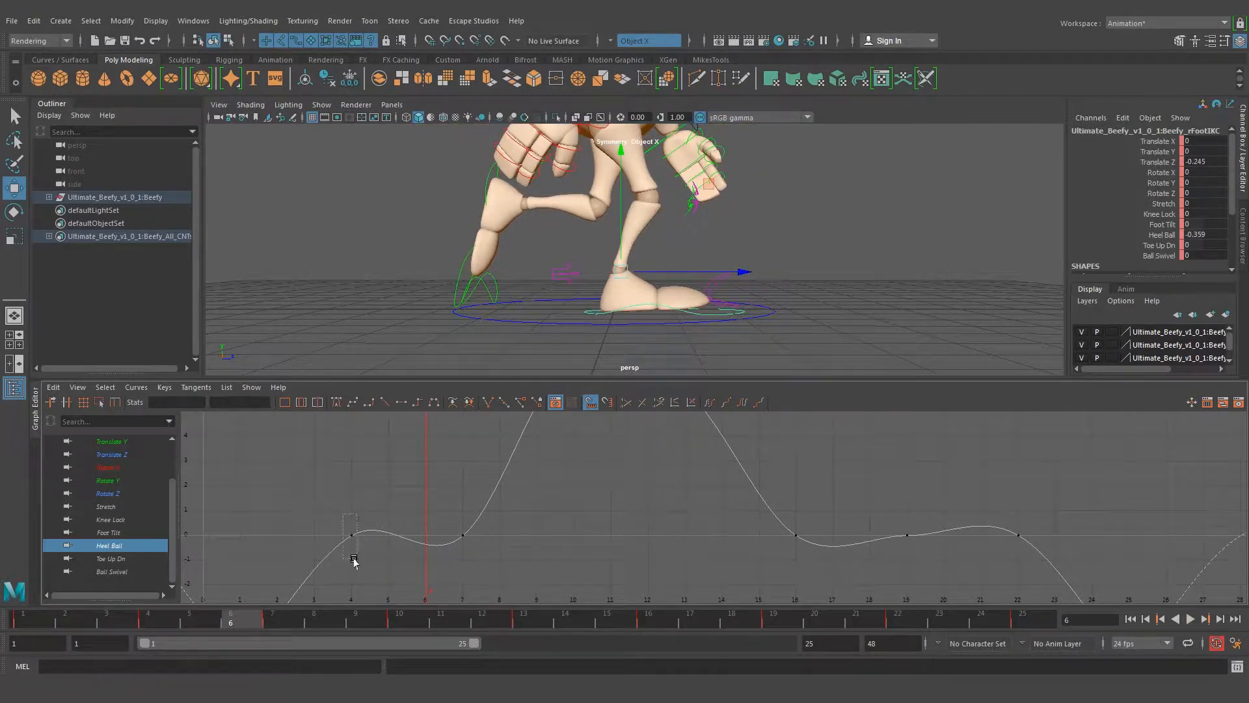
# Flatten the tangents of the Heel Ball keys at frames 4, 7, 16, 19 and 22, and scrub to frame 11 to check the foot
pyautogui.moveTo(465, 559); pyautogui.dragTo(463, 560)
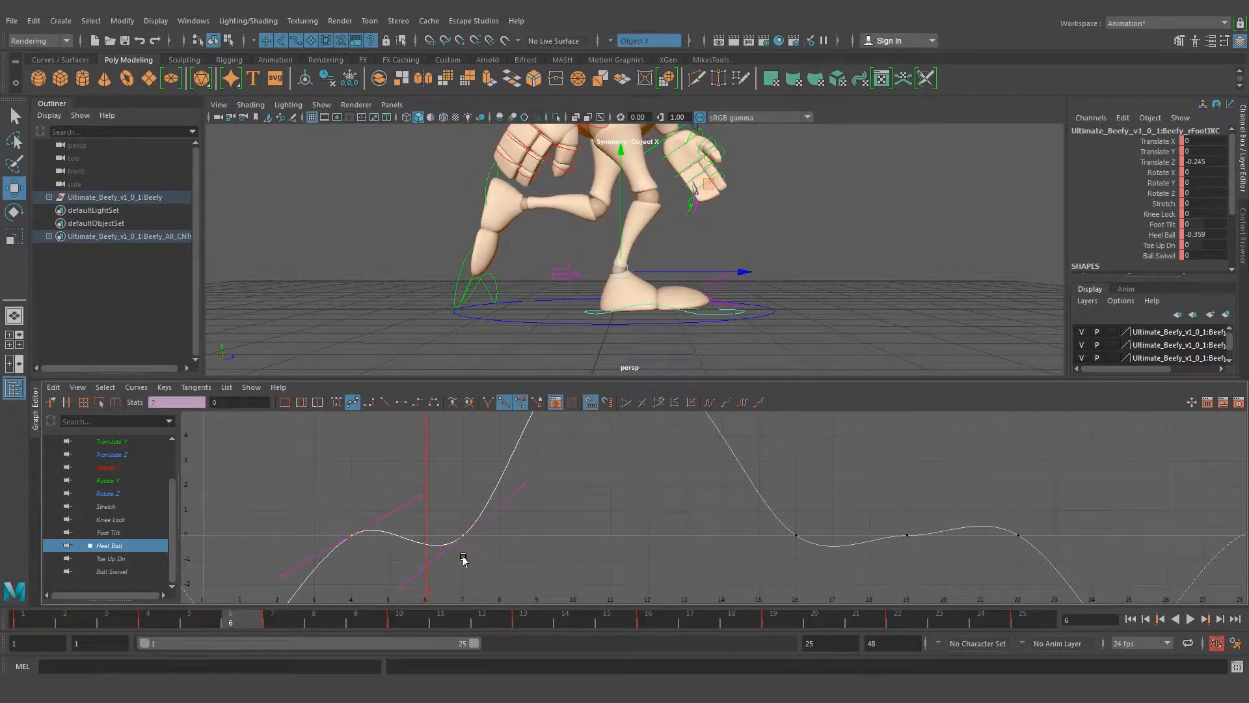
pyautogui.click(401, 403)
pyautogui.keyDown('alt'); pyautogui.moveTo(757, 512); pyautogui.dragTo(560, 510, button='middle'); pyautogui.keyUp('alt')
pyautogui.moveTo(858, 576); pyautogui.dragTo(858, 575)
pyautogui.click(401, 403)
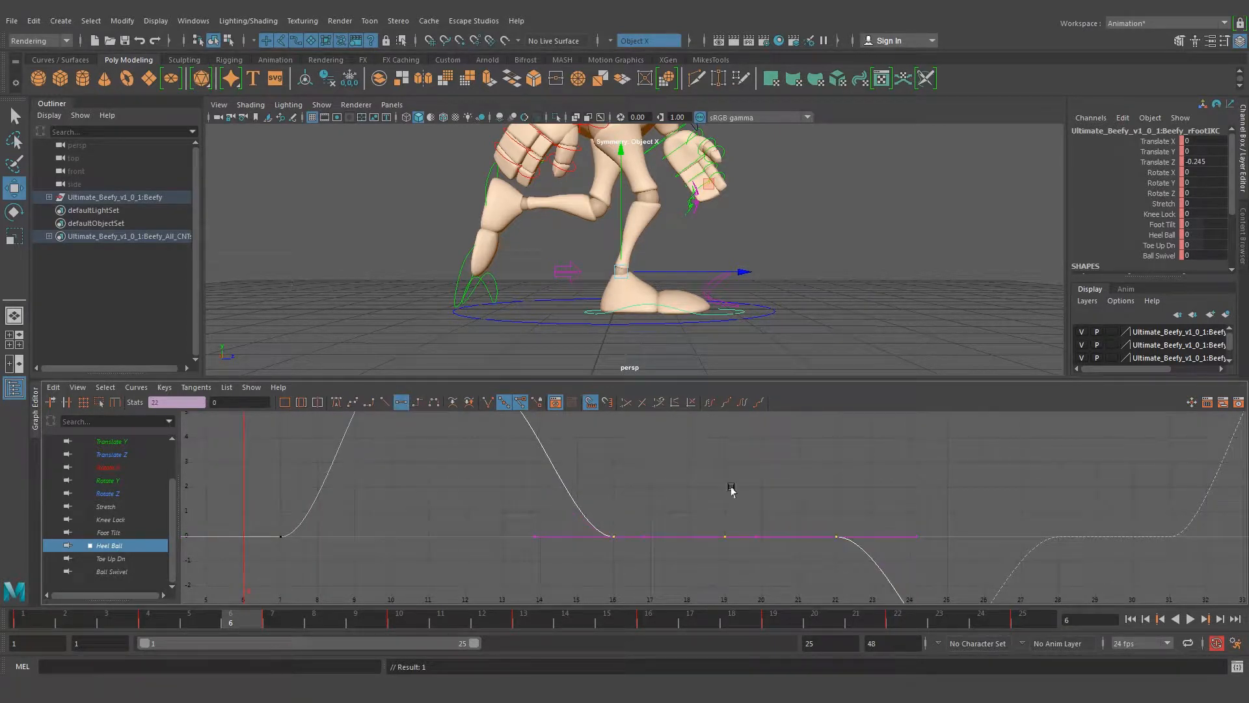
pyautogui.moveTo(249, 625)
pyautogui.mouseDown()
pyautogui.moveTo(568, 621)
pyautogui.moveTo(235, 620)
pyautogui.moveTo(454, 618)
pyautogui.mouseUp()
pyautogui.moveTo(565, 537)
pyautogui.keyDown('alt'); pyautogui.mouseDown(button='right')
pyautogui.moveTo(471, 537)
pyautogui.moveTo(548, 536)
pyautogui.mouseUp(button='right'); pyautogui.keyUp('alt')
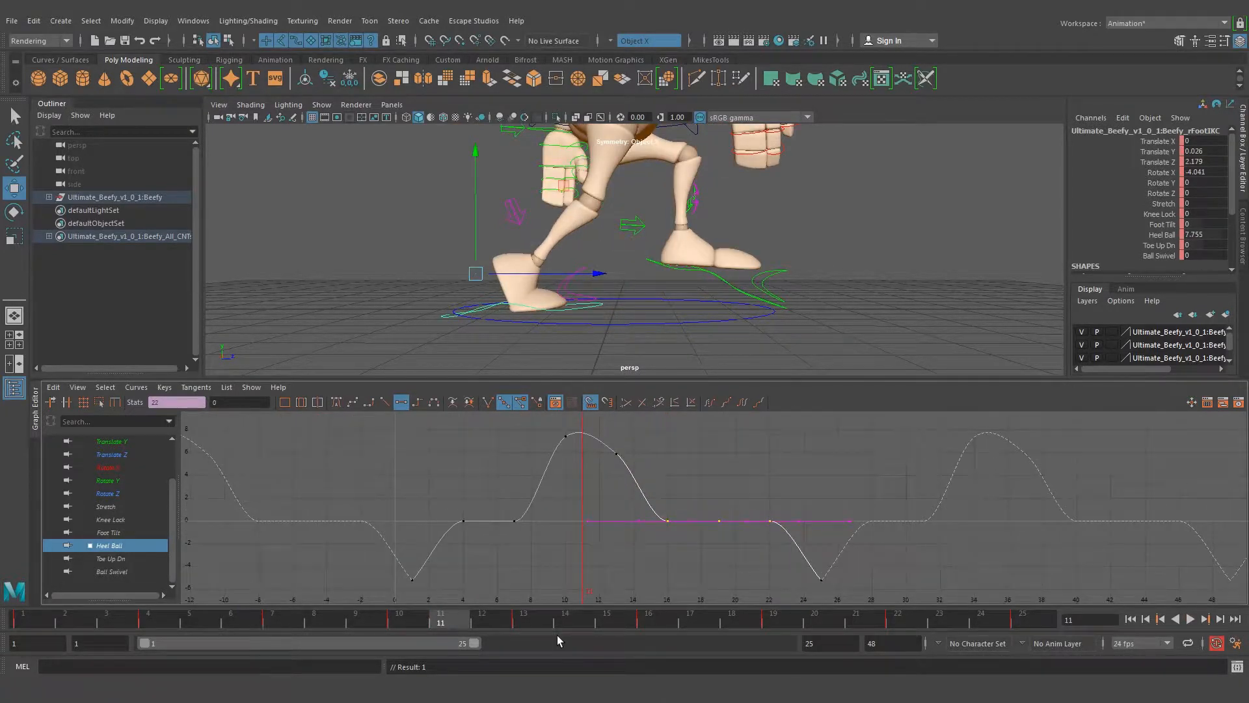
# Scrub to frame 13 and examine the right foot's Toe Up Dn, Ball Swivel, Rotate Z, Rotate Y and Rotate X curves one at a time
pyautogui.moveTo(458, 623); pyautogui.dragTo(522, 620)
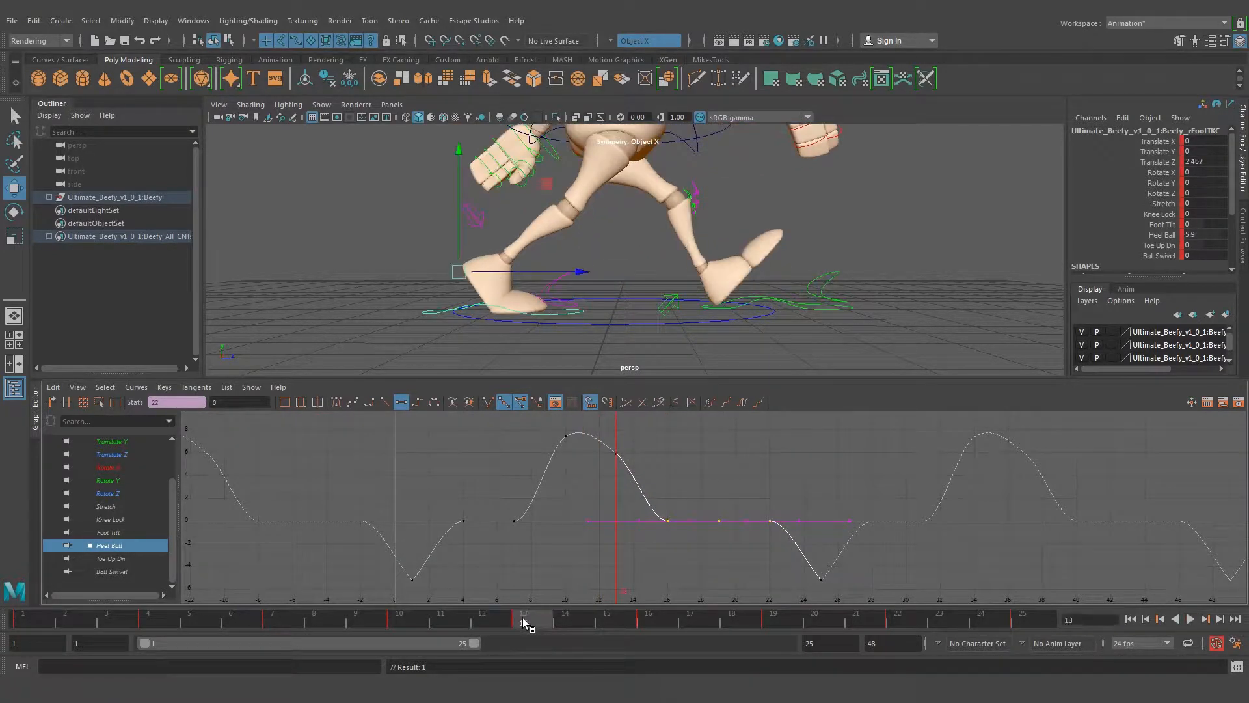
pyautogui.keyDown('alt'); pyautogui.moveTo(557, 341); pyautogui.dragTo(518, 323); pyautogui.keyUp('alt')
pyautogui.click(121, 558)
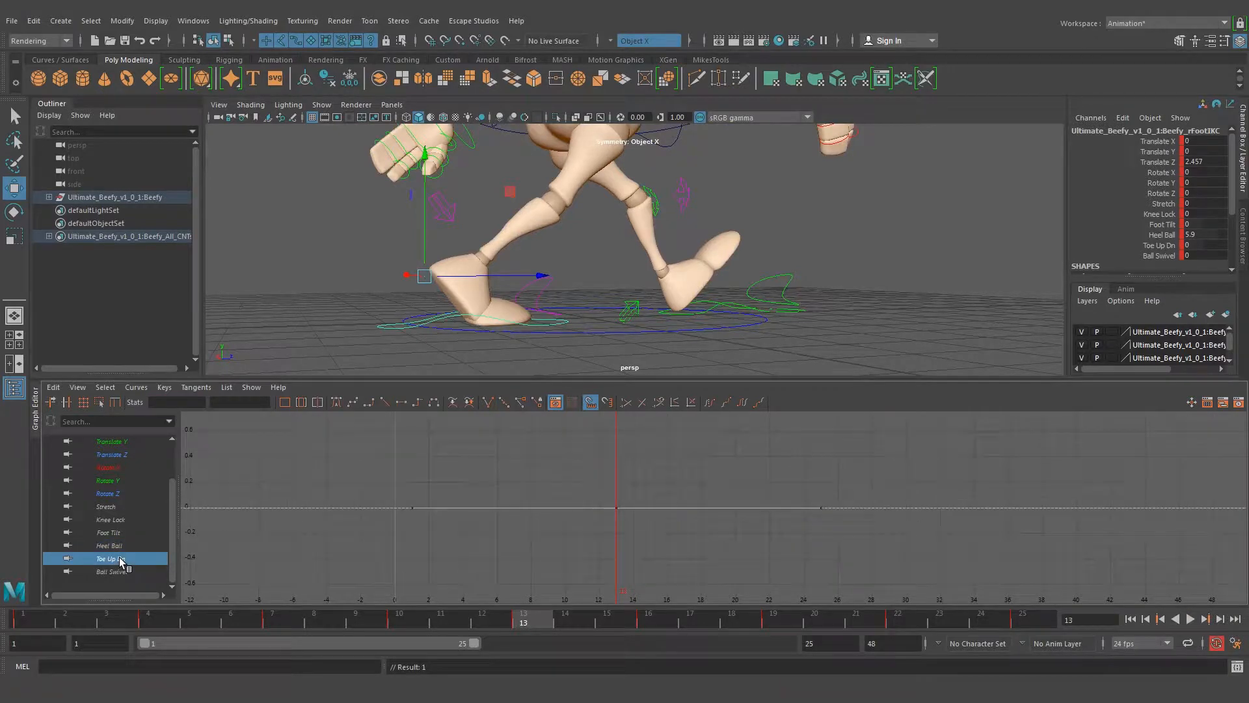
pyautogui.click(121, 571)
pyautogui.click(116, 496)
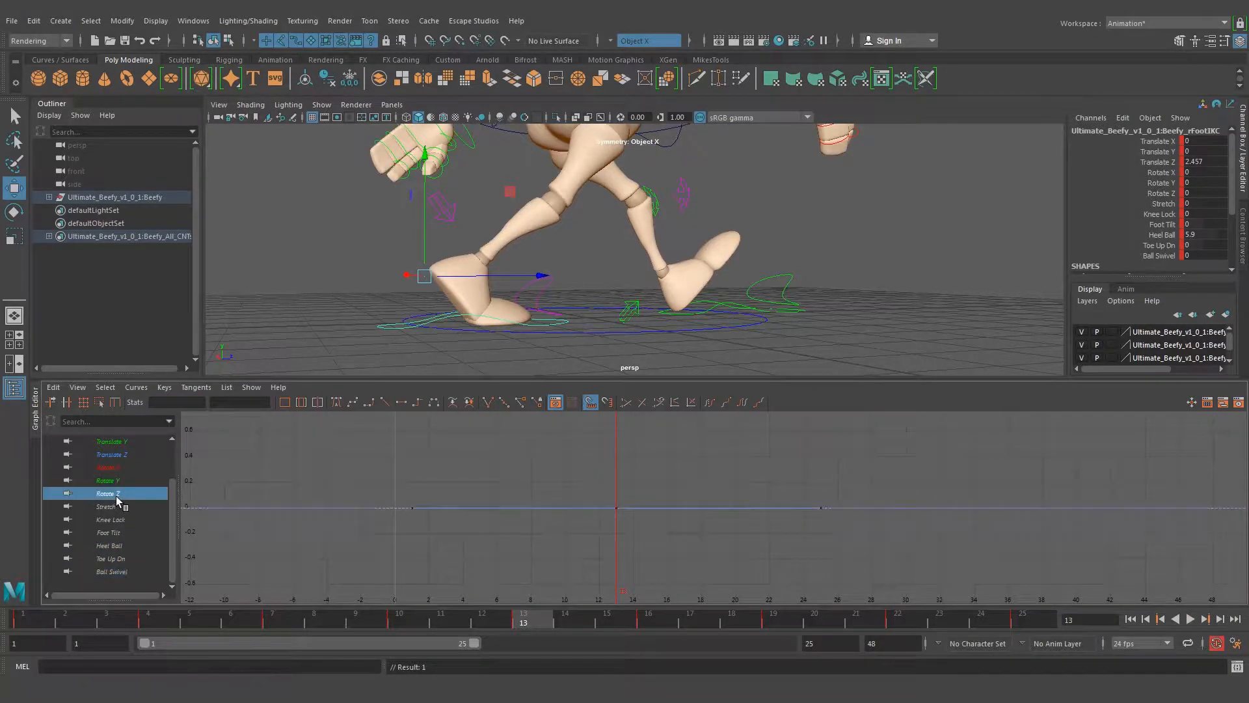
pyautogui.click(120, 480)
pyautogui.click(119, 467)
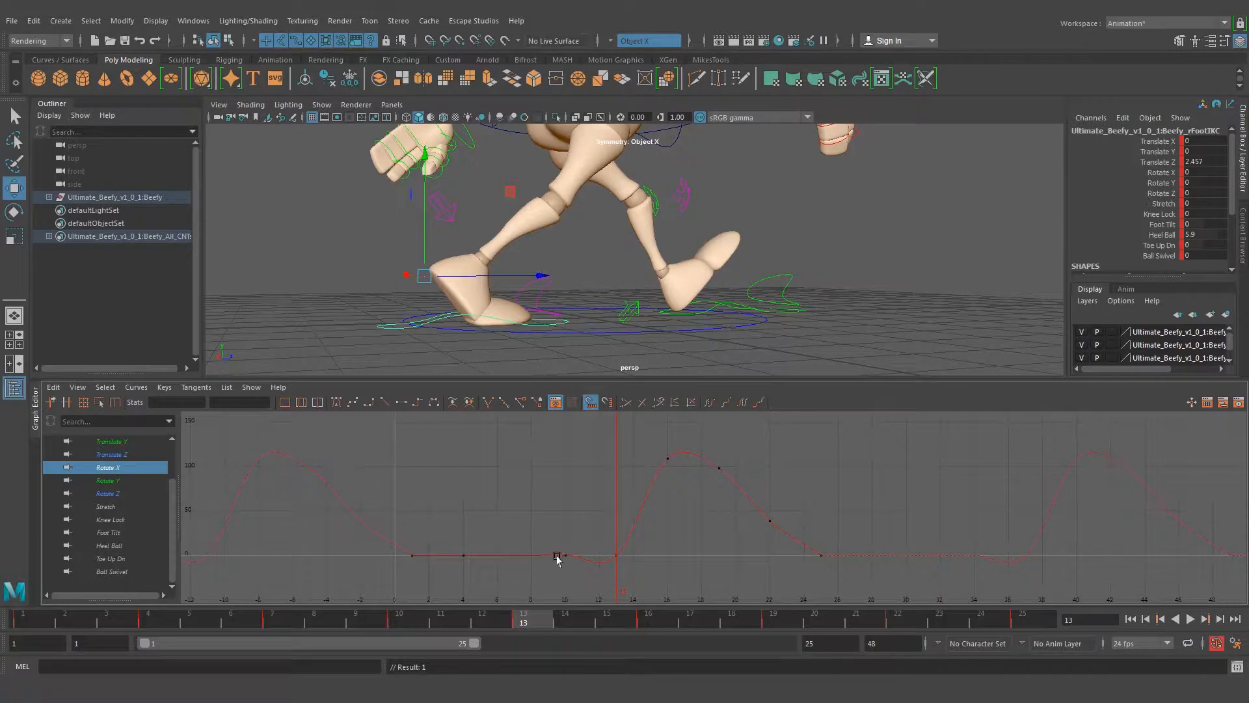
# Flatten the tangents of the right foot's Rotate X keys at frames 10 and 13, and check the foot's peel-off in playback
pyautogui.moveTo(532, 622); pyautogui.dragTo(501, 626)
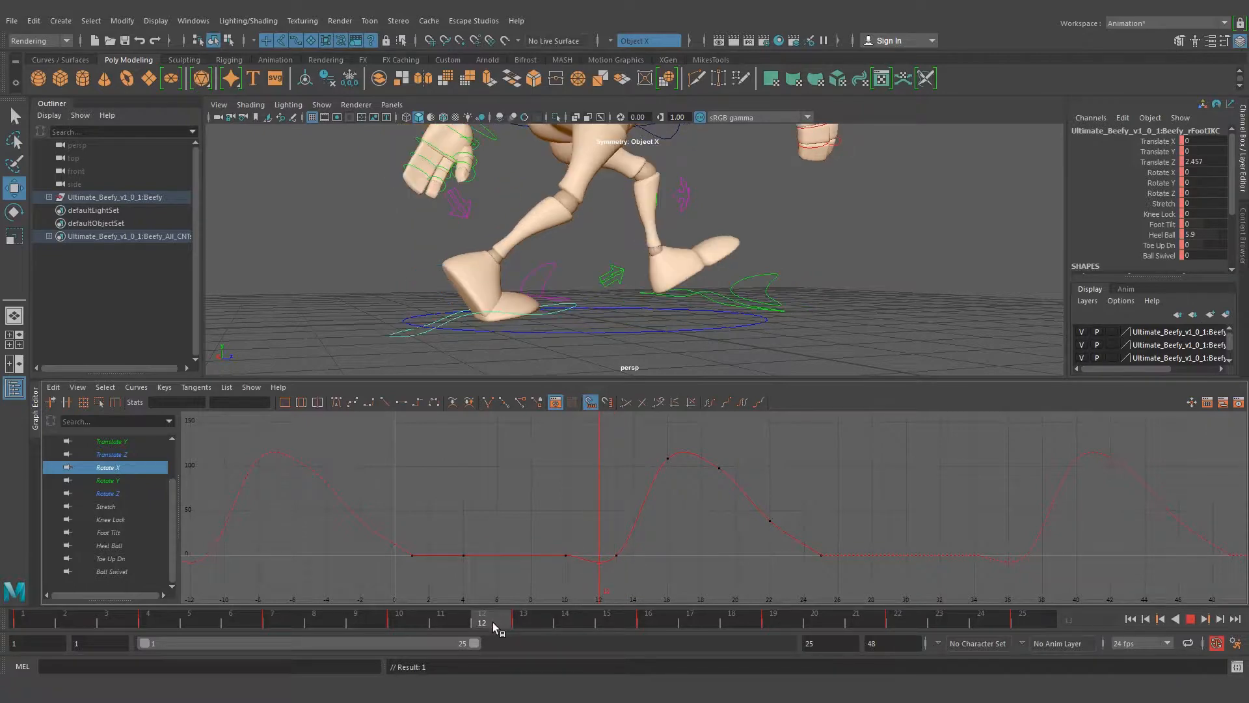
pyautogui.keyDown('alt'); pyautogui.moveTo(574, 353); pyautogui.dragTo(481, 319); pyautogui.keyUp('alt')
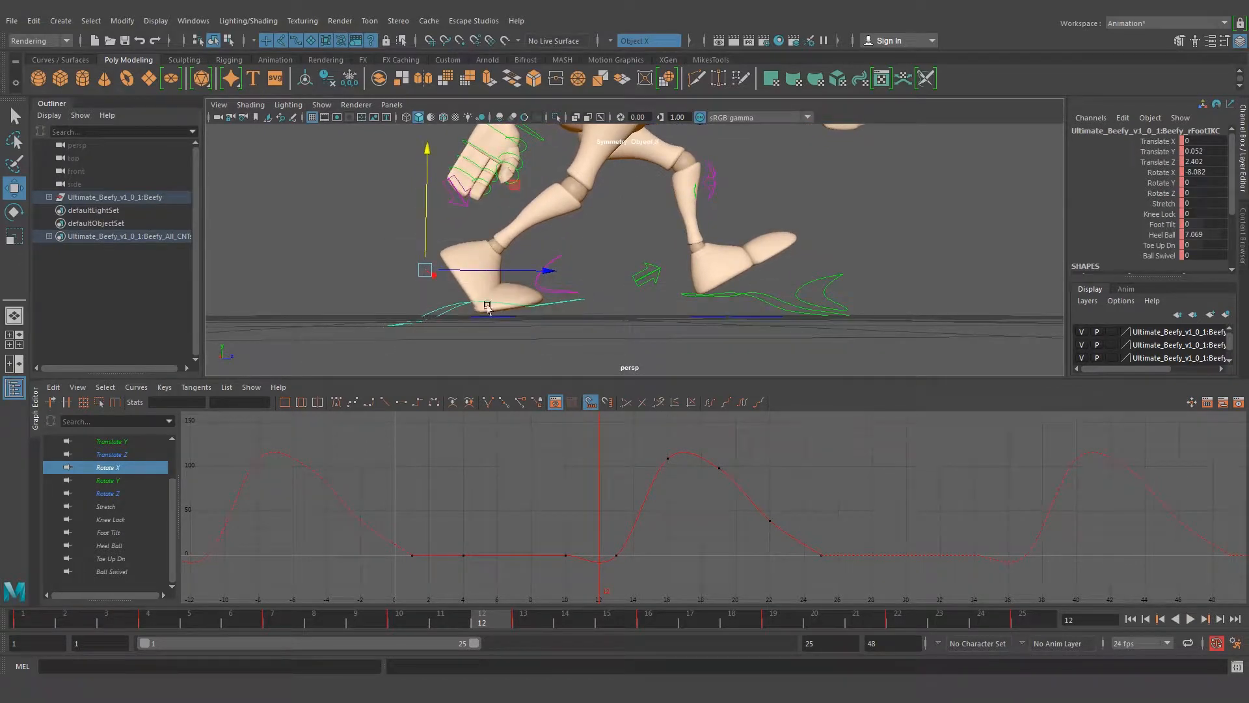
pyautogui.moveTo(407, 617)
pyautogui.mouseDown()
pyautogui.moveTo(375, 620)
pyautogui.moveTo(540, 628)
pyautogui.mouseUp()
pyautogui.moveTo(548, 522); pyautogui.dragTo(538, 521)
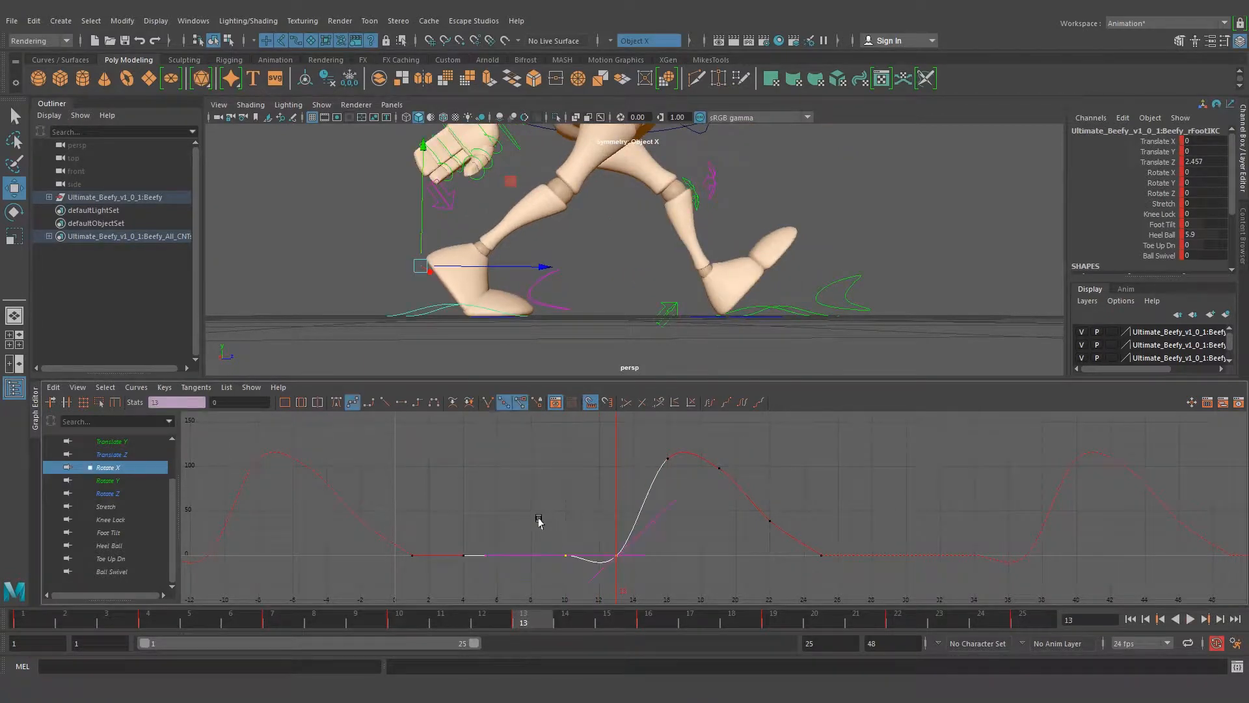
pyautogui.click(401, 403)
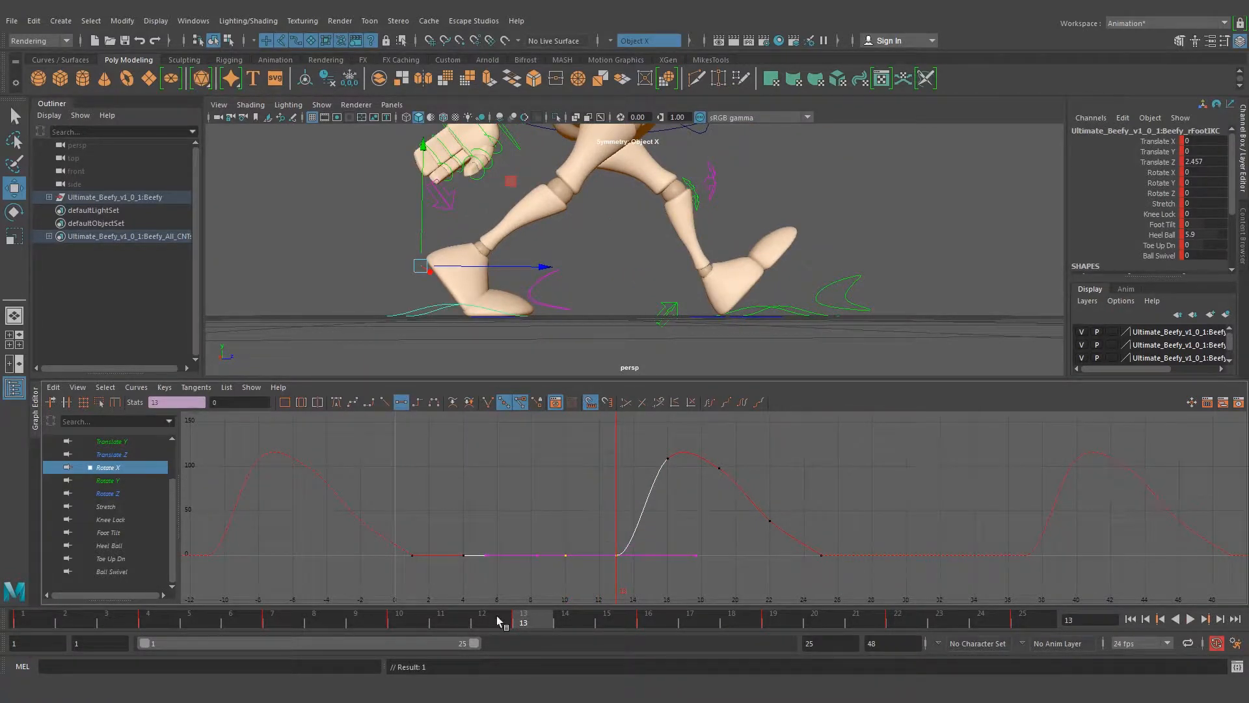
pyautogui.hotkey('alt', 'v')
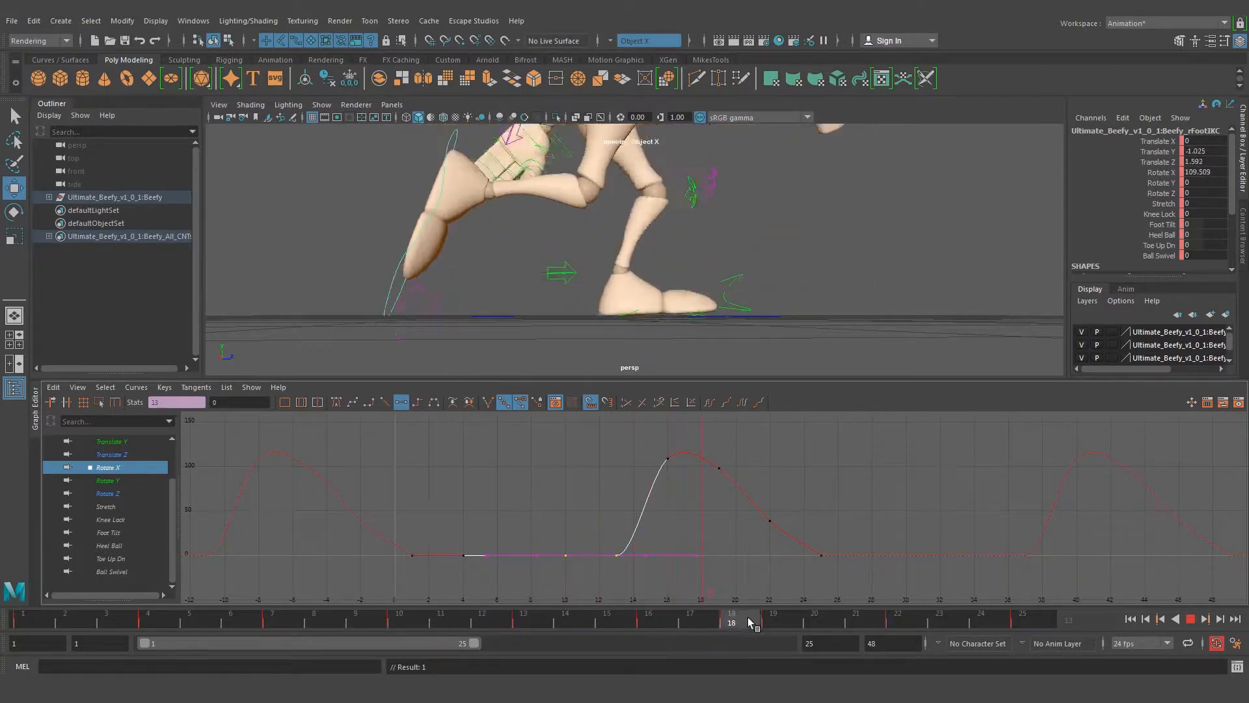
pyautogui.click(523, 617)
# Isolate the right foot's Translate Y curve and flatten the tangents of its keys at frames 10 and 13
pyautogui.click(130, 455)
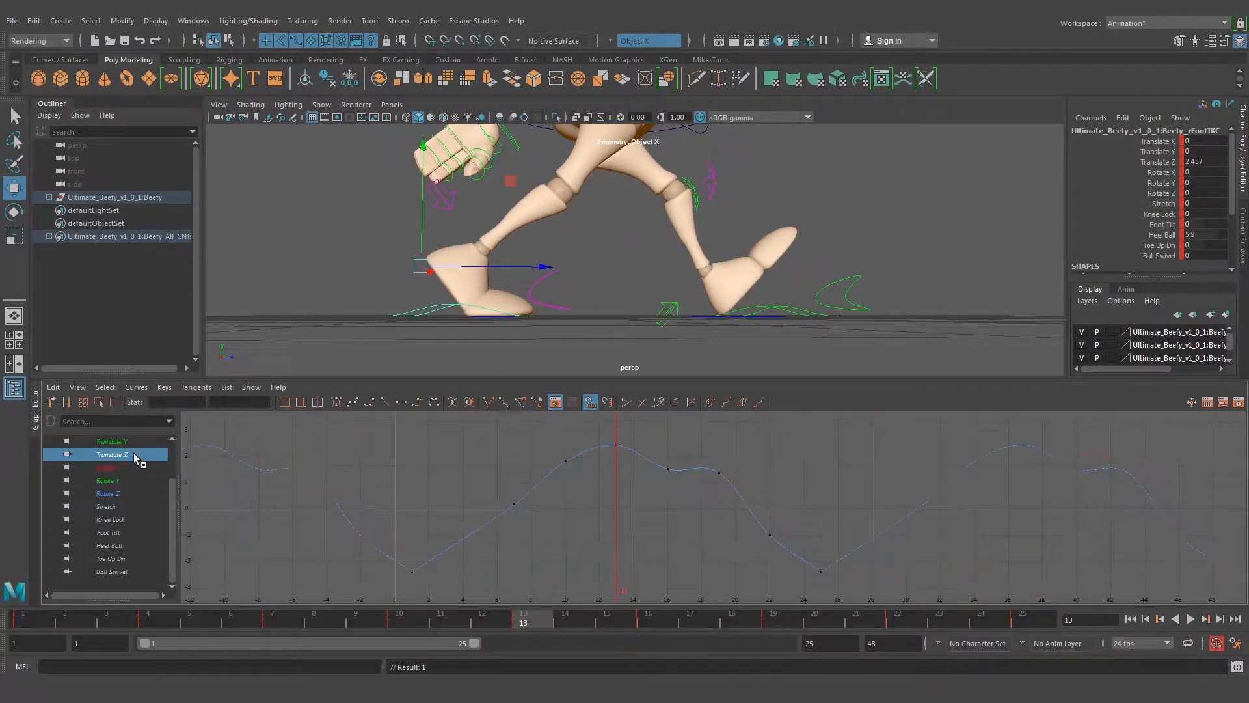
pyautogui.scroll(2, 136, 455)
pyautogui.click(118, 495)
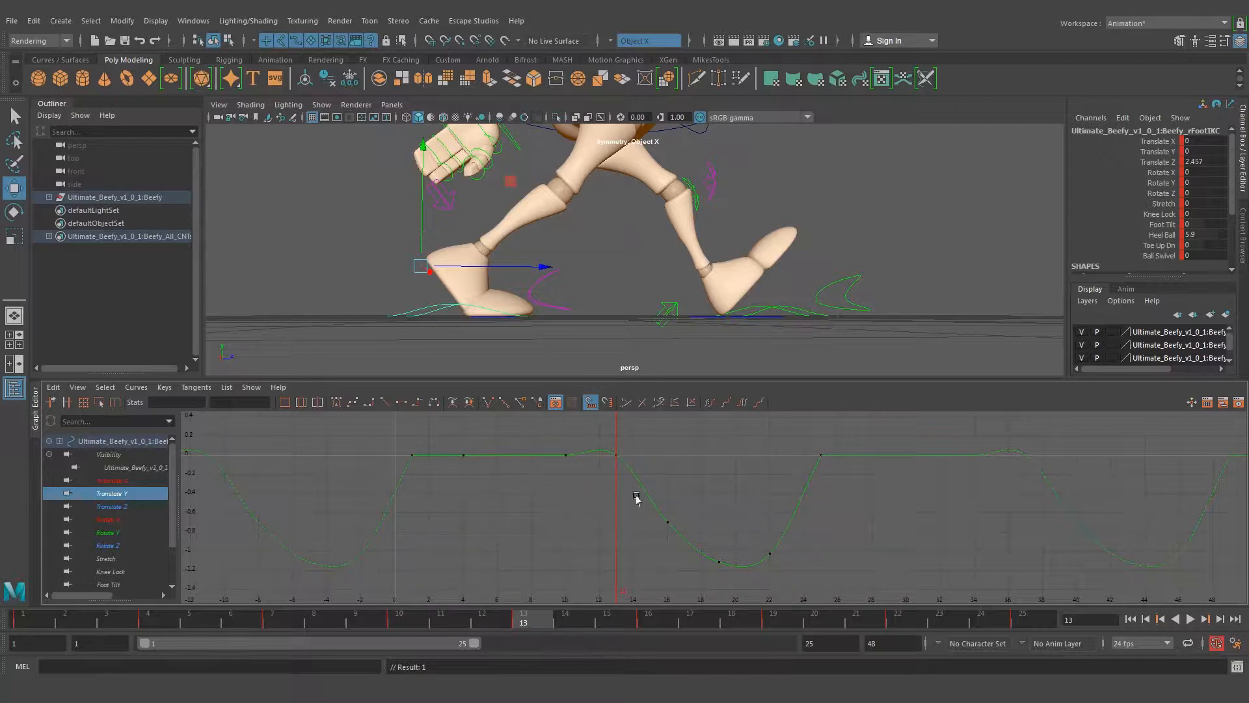
pyautogui.moveTo(659, 471); pyautogui.dragTo(658, 472)
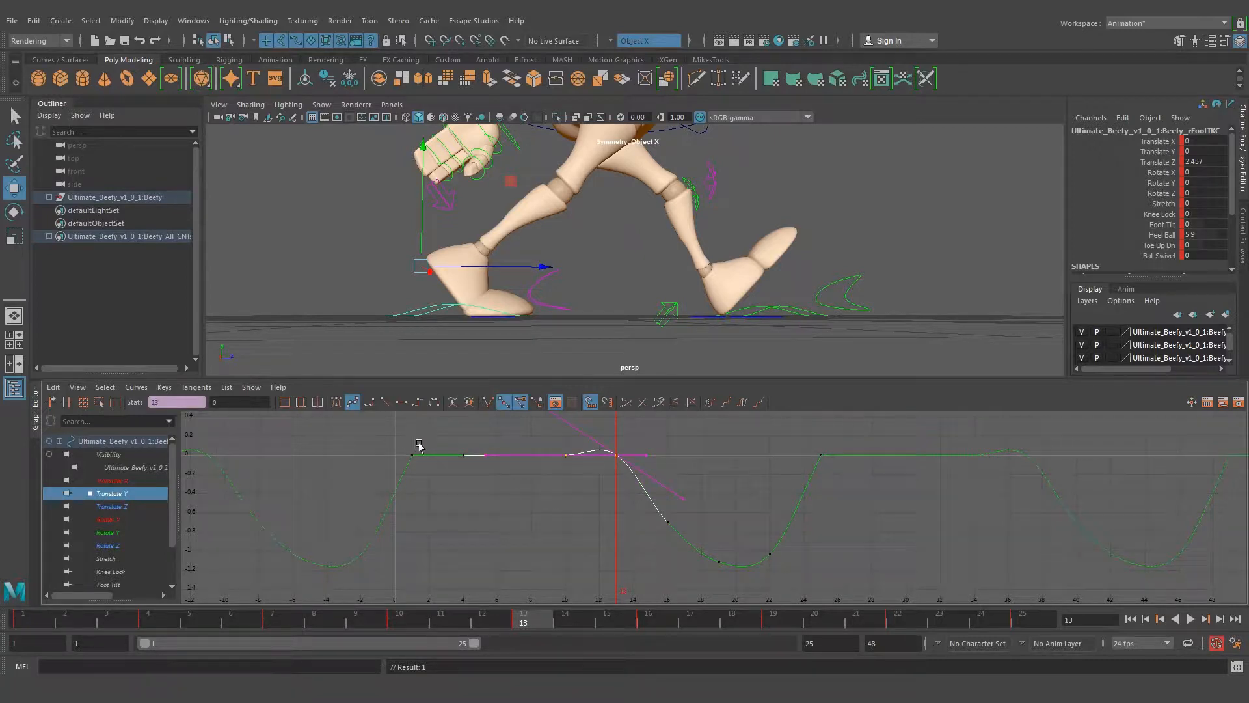
pyautogui.click(401, 402)
pyautogui.moveTo(533, 628)
pyautogui.mouseDown()
pyautogui.moveTo(298, 618)
pyautogui.moveTo(557, 621)
pyautogui.moveTo(302, 623)
pyautogui.moveTo(522, 626)
pyautogui.mouseUp()
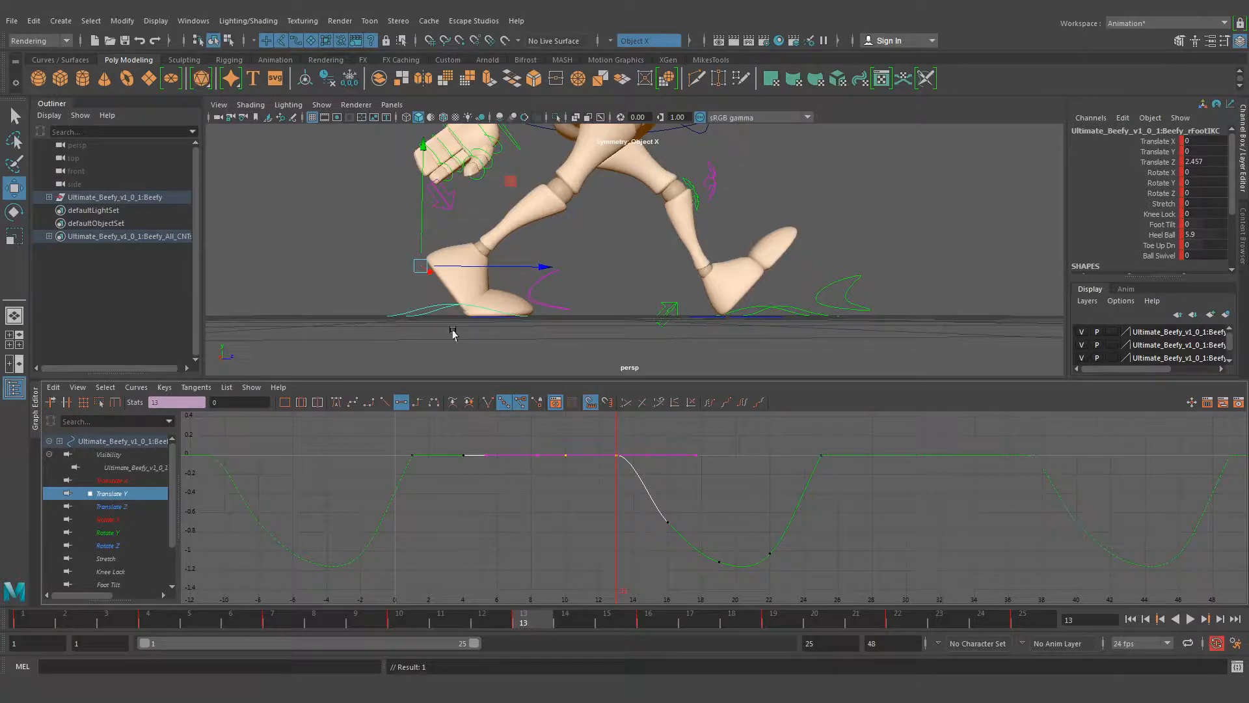
# Isolate the right foot's Translate Z curve and play the walk to examine the foot's forward and backward travel
pyautogui.keyDown('alt'); pyautogui.moveTo(740, 225); pyautogui.dragTo(617, 230, button='right'); pyautogui.keyUp('alt')
pyautogui.moveTo(617, 230)
pyautogui.keyDown('alt'); pyautogui.mouseDown()
pyautogui.moveTo(638, 224)
pyautogui.moveTo(647, 248)
pyautogui.moveTo(619, 229)
pyautogui.mouseUp(); pyautogui.keyUp('alt')
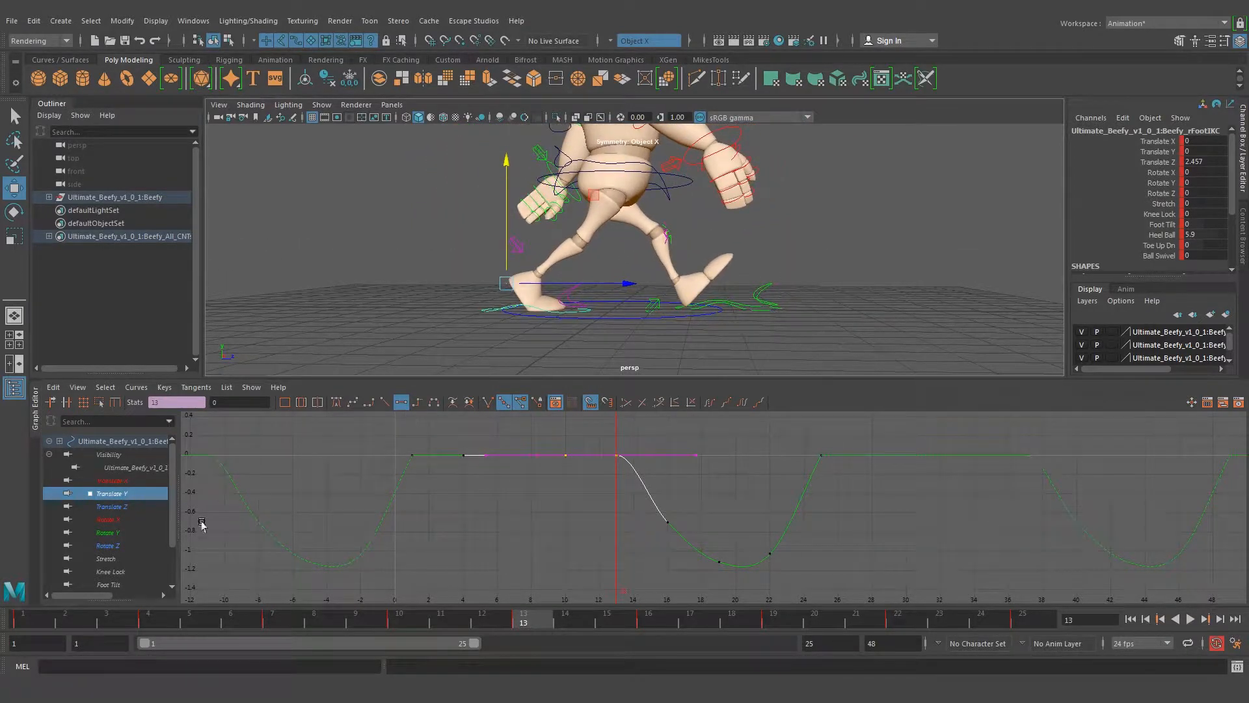
pyautogui.click(112, 507)
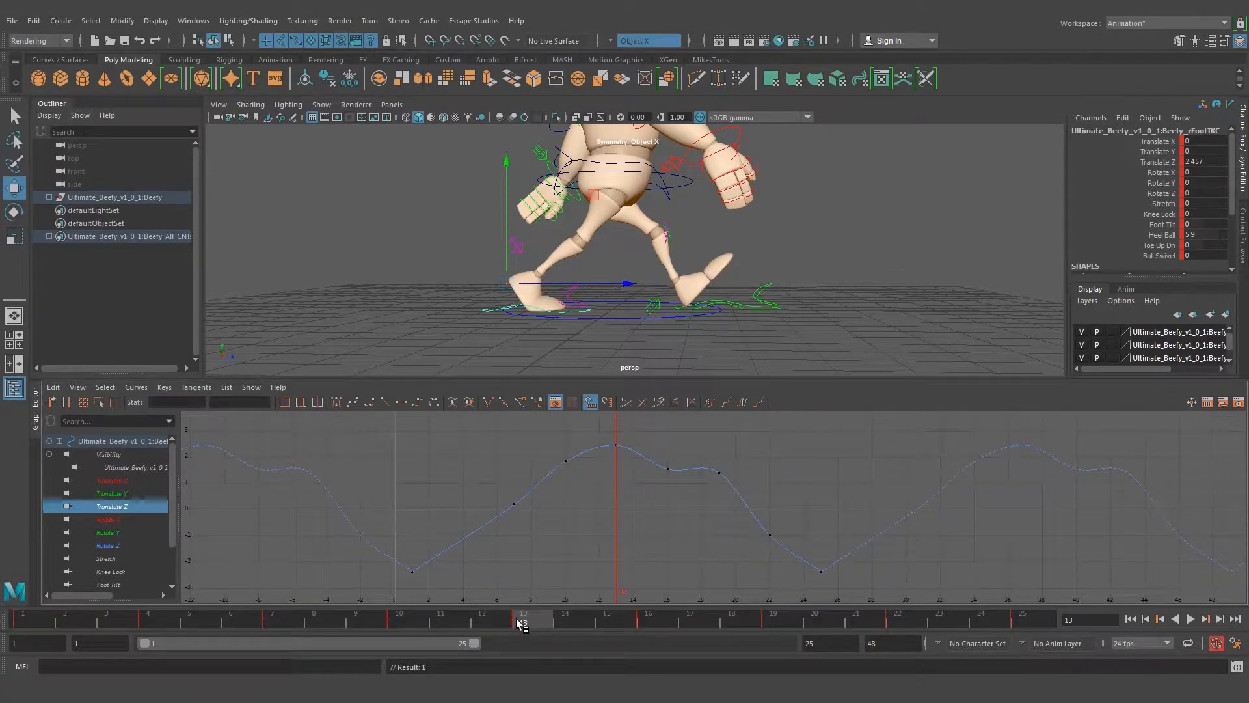
pyautogui.hotkey('alt', 'v')
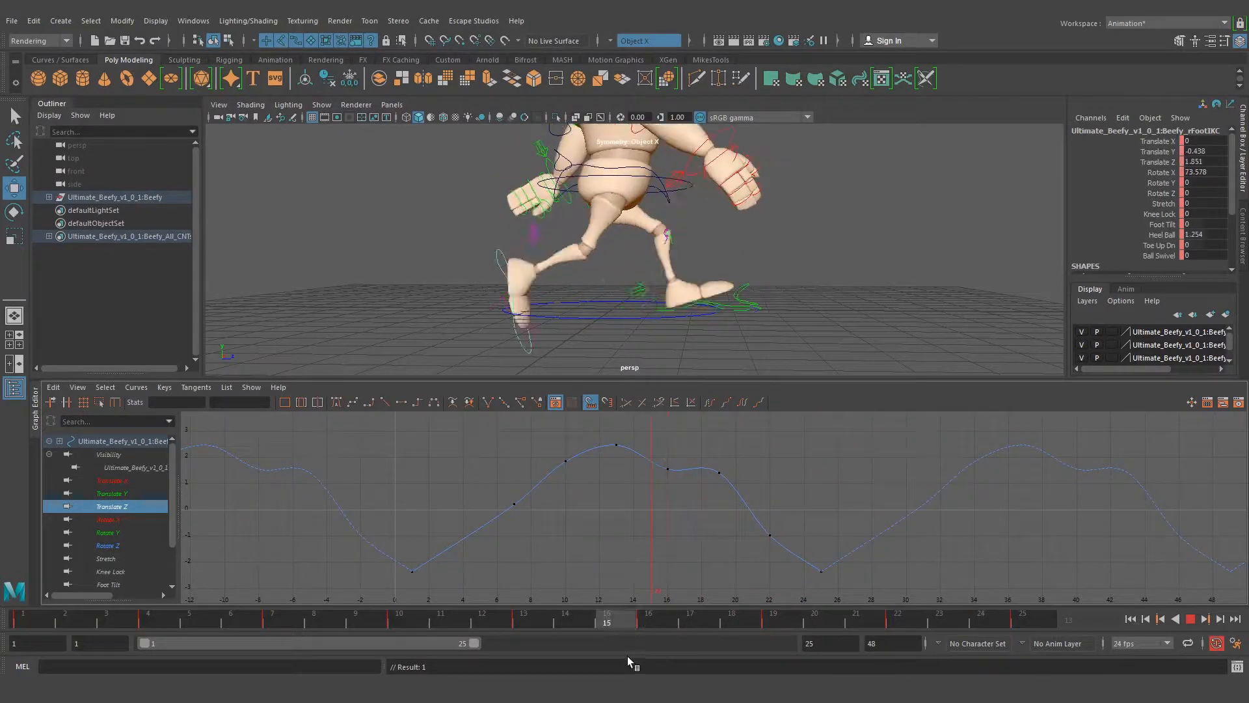
pyautogui.press('Escape')
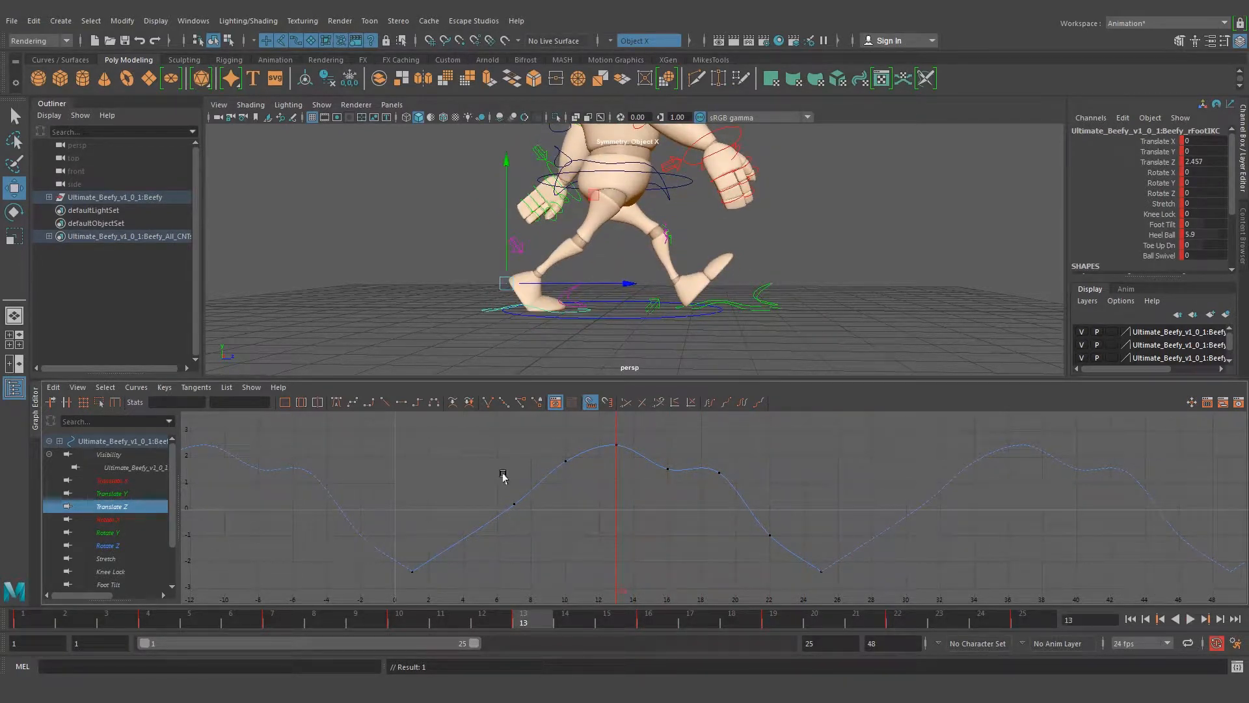
# Delete the Translate Z keys at frames 7 and 10, and check the foot's pose at frames 1, 13 and 25
pyautogui.moveTo(493, 440); pyautogui.dragTo(589, 555)
pyautogui.press('Delete')
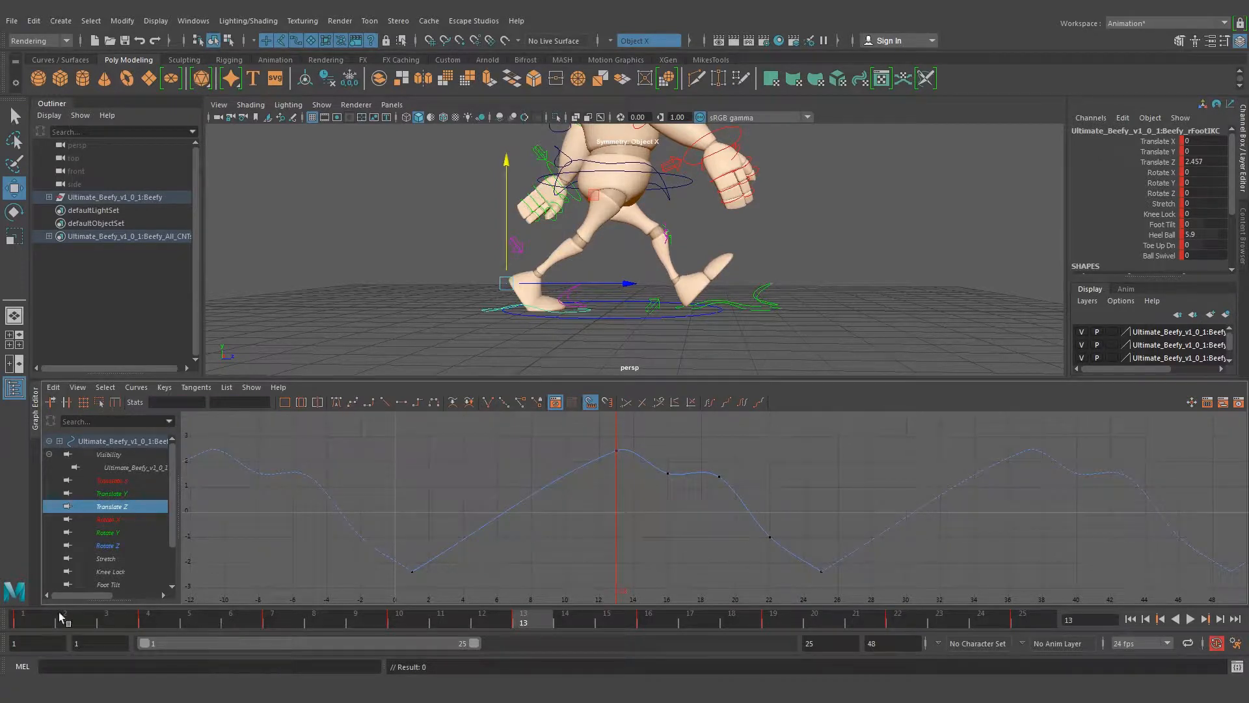
pyautogui.click(32, 616)
pyautogui.click(522, 618)
pyautogui.click(1021, 620)
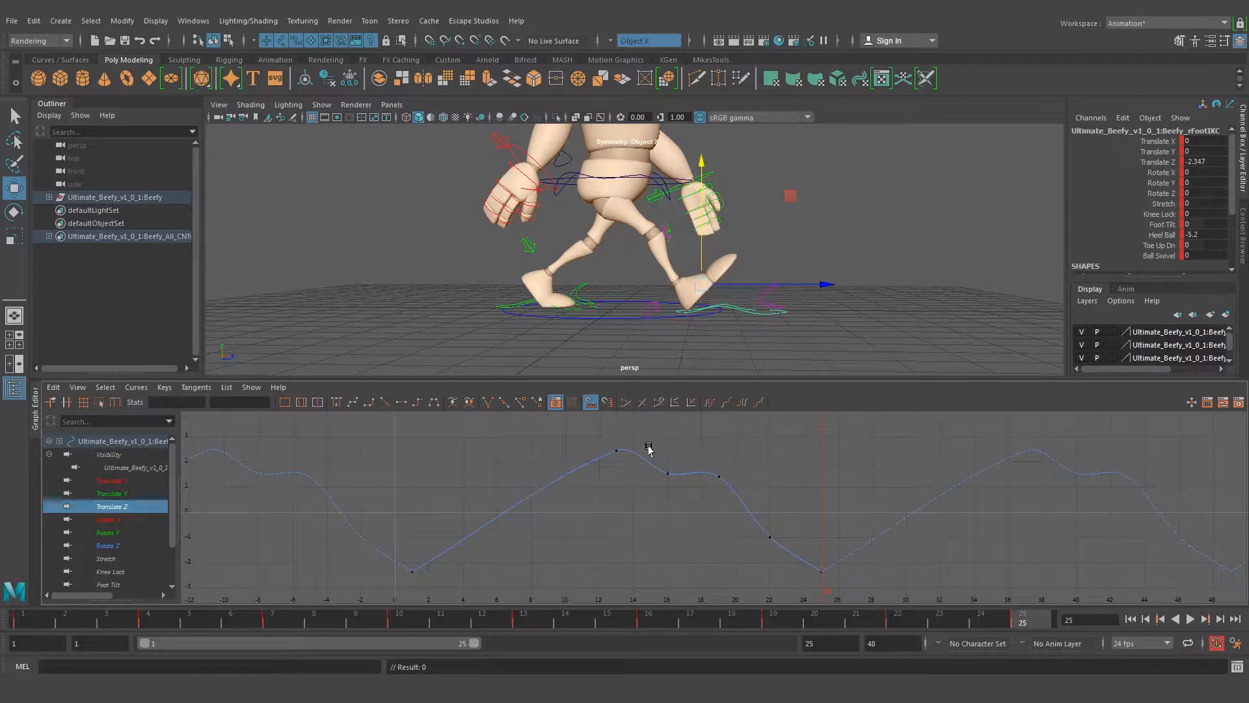
# Delete the Translate Z keys at frames 16, 19 and 22, and scrub between frames 13 and 25 to check the foot's swing
pyautogui.moveTo(779, 581); pyautogui.dragTo(779, 581)
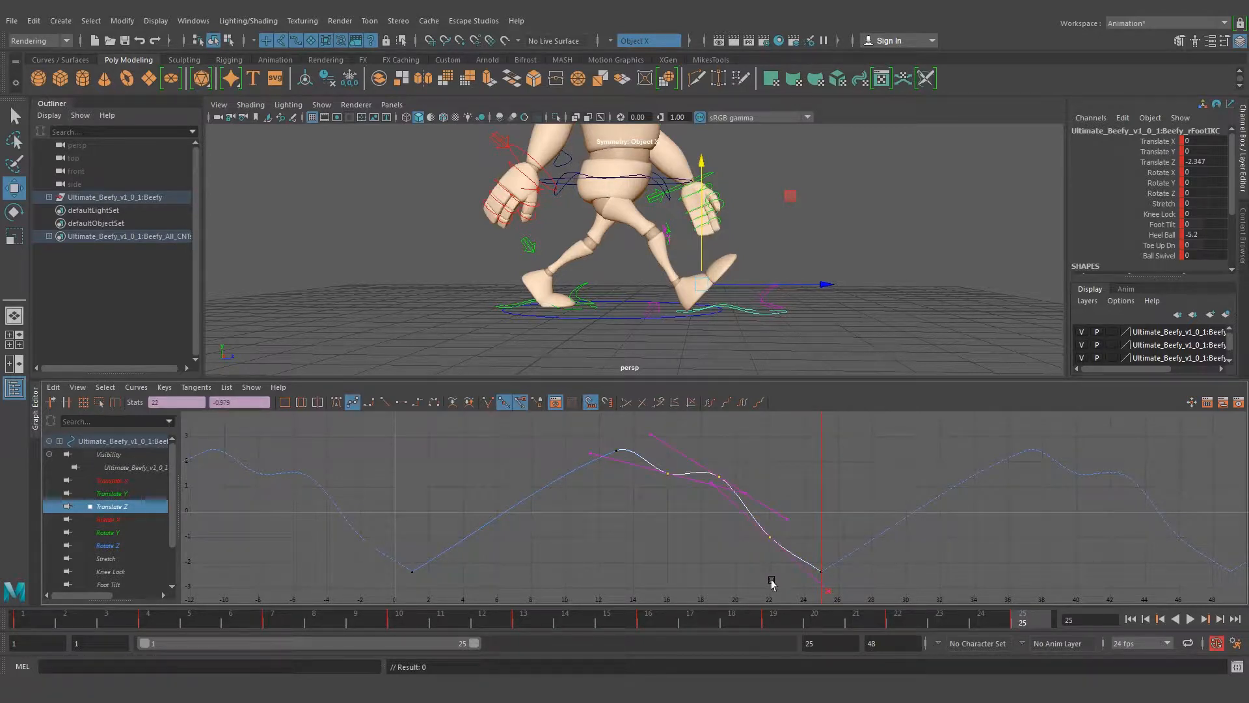
pyautogui.press('Delete')
pyautogui.moveTo(1017, 611)
pyautogui.mouseDown()
pyautogui.moveTo(290, 610)
pyautogui.moveTo(245, 592)
pyautogui.moveTo(681, 607)
pyautogui.moveTo(525, 603)
pyautogui.mouseUp()
pyautogui.moveTo(577, 285); pyautogui.dragTo(584, 288)
pyautogui.moveTo(526, 621); pyautogui.dragTo(1024, 615)
# Set linear tangents on the Translate Z keys at frames 1, 13 and 25
pyautogui.moveTo(879, 576); pyautogui.dragTo(324, 583)
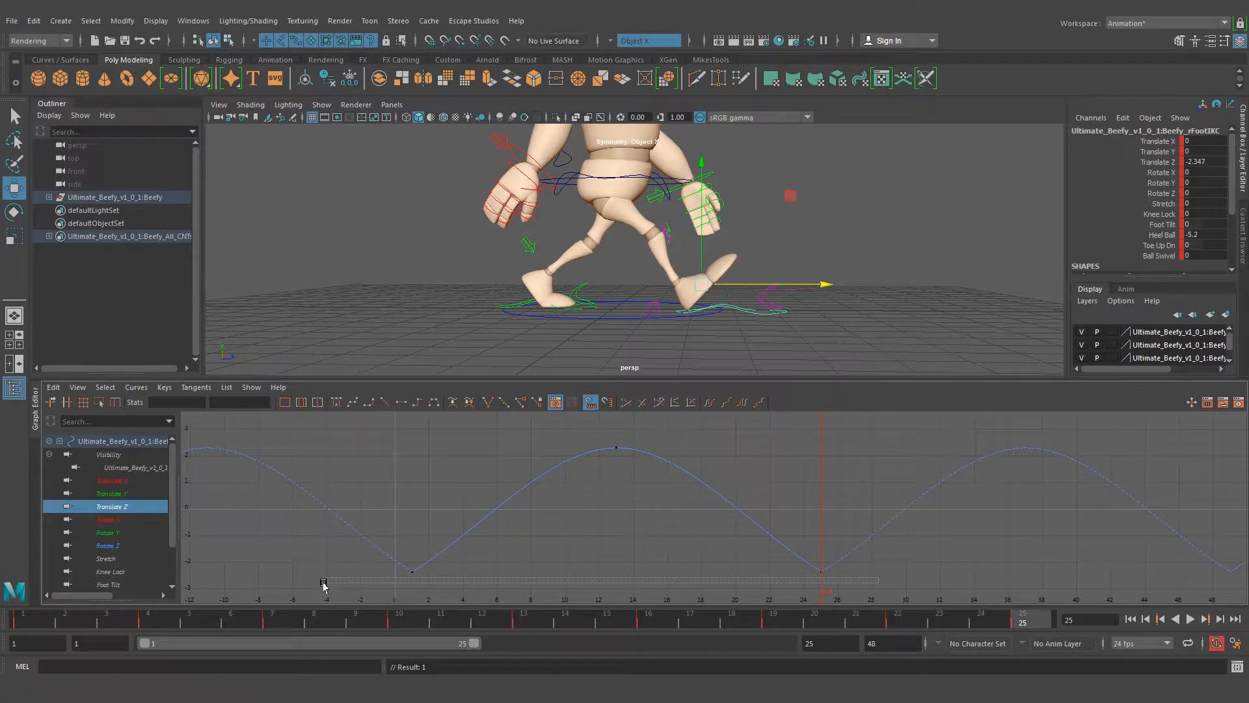
pyautogui.moveTo(373, 429); pyautogui.dragTo(379, 431)
pyautogui.click(385, 402)
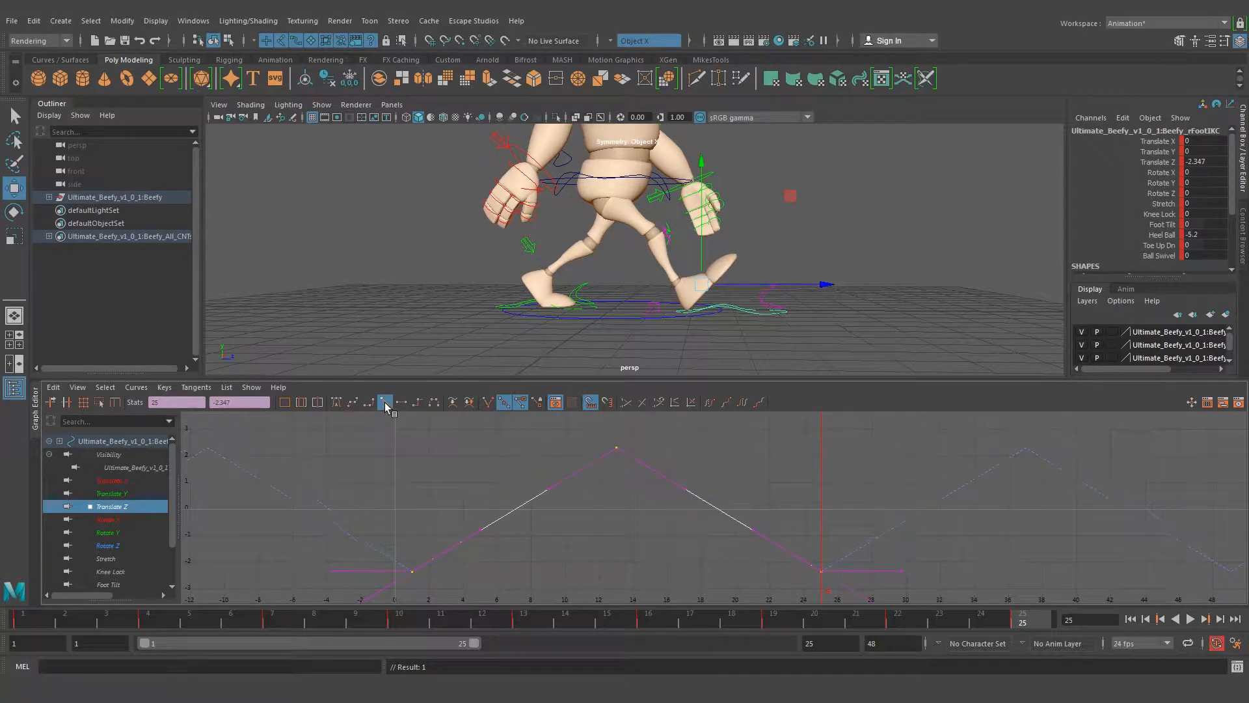
# Play the walk cycle from frame 1 and examine the foot's motion from the side and the front
pyautogui.click(1133, 619)
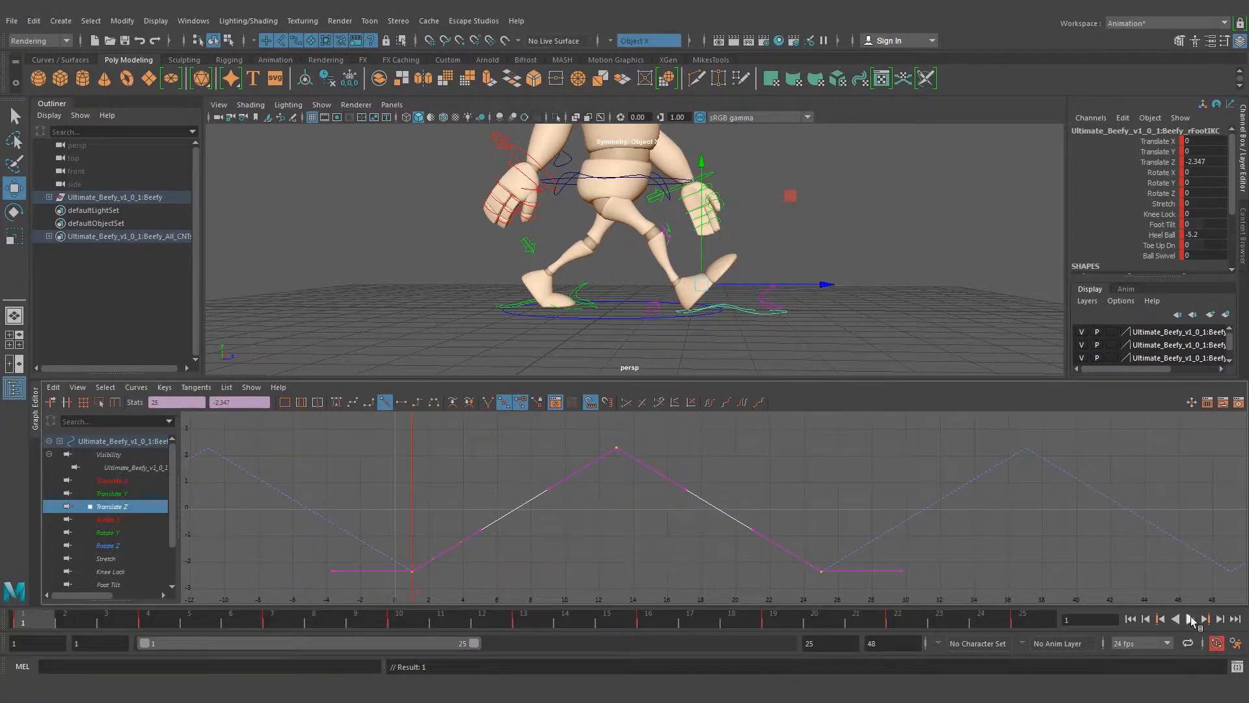
pyautogui.click(1192, 619)
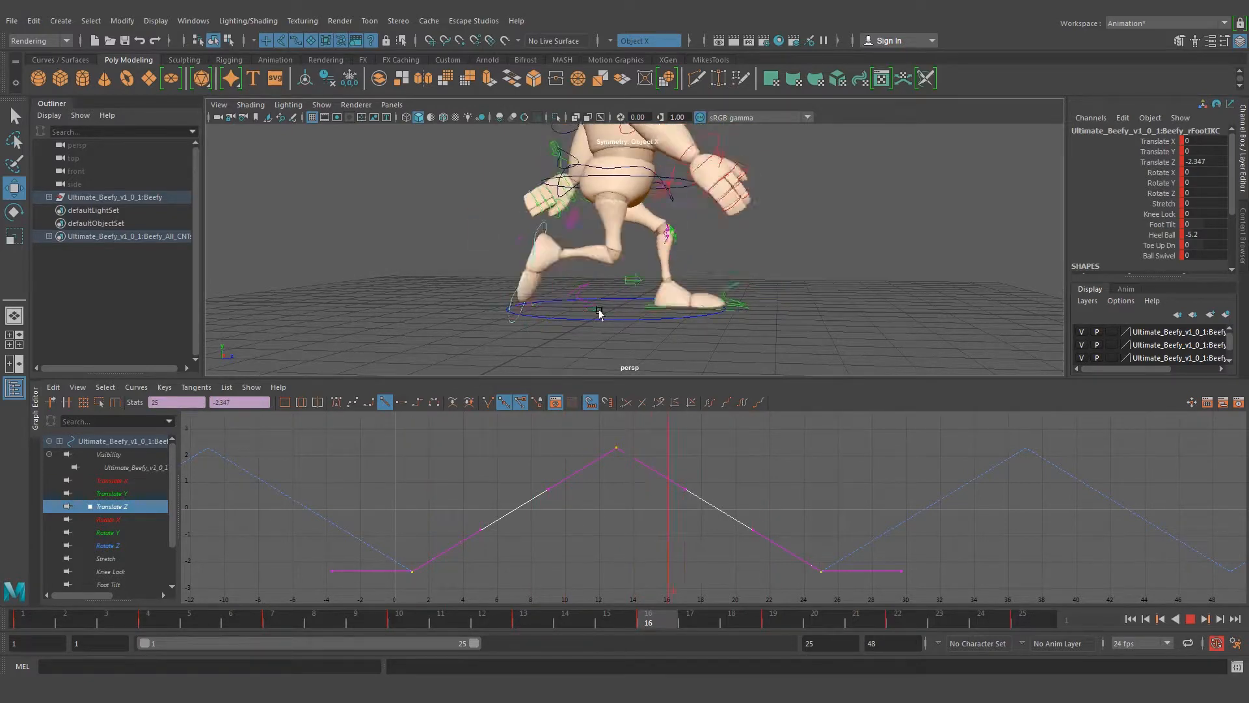
pyautogui.keyDown('alt'); pyautogui.moveTo(803, 309); pyautogui.dragTo(675, 304); pyautogui.keyUp('alt')
pyautogui.keyDown('alt'); pyautogui.moveTo(675, 305); pyautogui.dragTo(620, 307, button='right'); pyautogui.keyUp('alt')
pyautogui.keyDown('alt'); pyautogui.moveTo(620, 308); pyautogui.dragTo(625, 315); pyautogui.keyUp('alt')
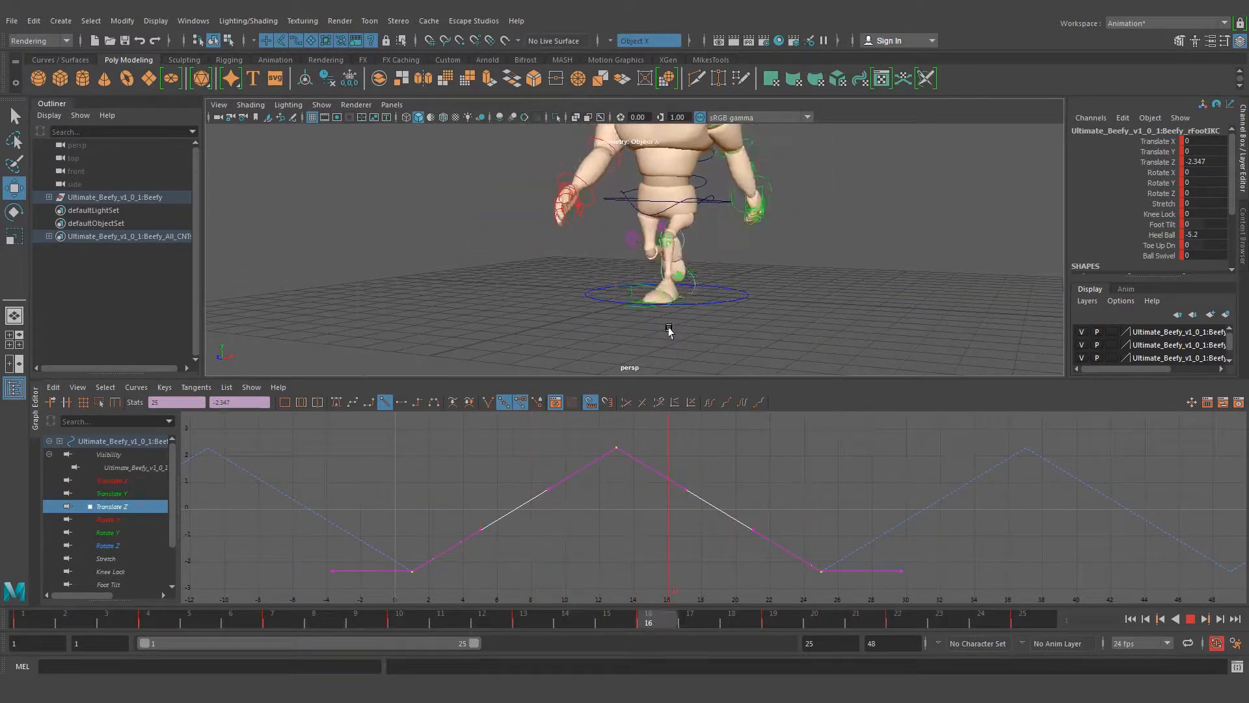
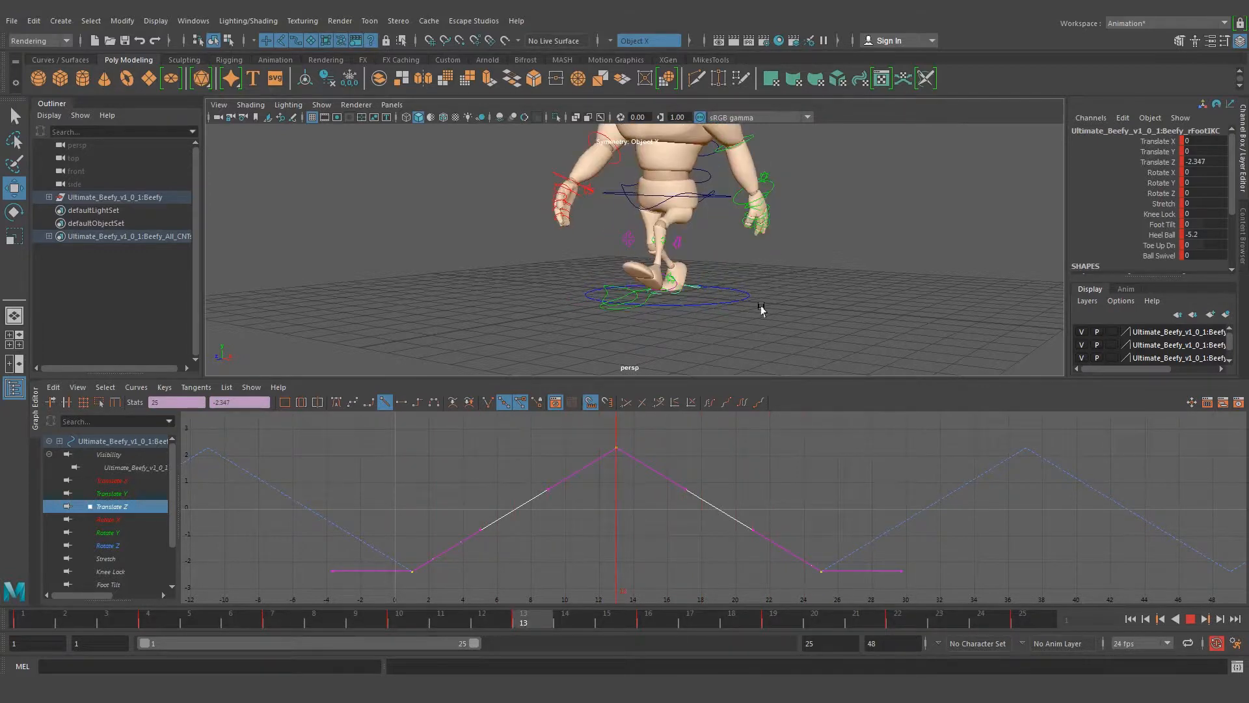
# Stop the playback and select the left foot's IK control
pyautogui.press('Escape')
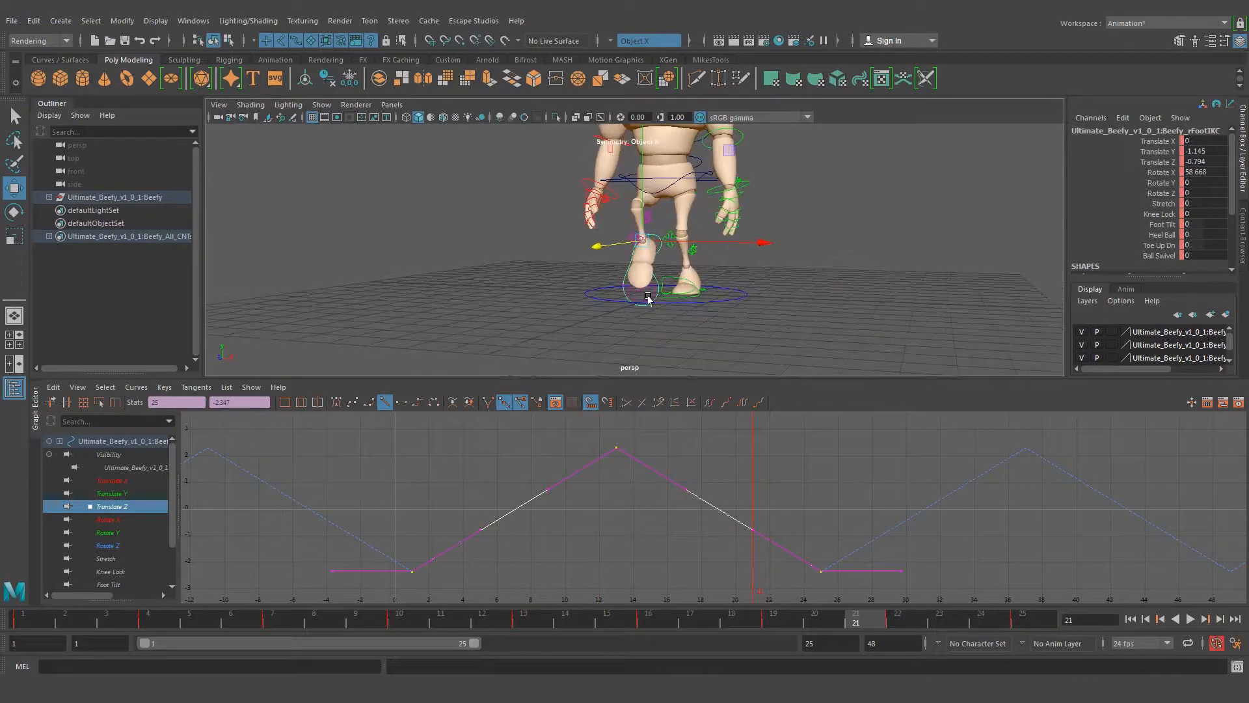
pyautogui.press('q')
pyautogui.click(742, 318)
pyautogui.keyDown('alt'); pyautogui.moveTo(758, 315); pyautogui.dragTo(657, 303); pyautogui.keyUp('alt')
pyautogui.keyDown('alt'); pyautogui.moveTo(657, 303); pyautogui.dragTo(708, 303, button='right'); pyautogui.keyUp('alt')
pyautogui.keyDown('alt'); pyautogui.moveTo(707, 304); pyautogui.dragTo(623, 327); pyautogui.keyUp('alt')
pyautogui.keyDown('alt'); pyautogui.moveTo(623, 327); pyautogui.dragTo(626, 261, button='middle'); pyautogui.keyUp('alt')
pyautogui.keyDown('alt'); pyautogui.moveTo(626, 262); pyautogui.dragTo(736, 254, button='right'); pyautogui.keyUp('alt')
pyautogui.keyDown('alt'); pyautogui.moveTo(736, 254); pyautogui.dragTo(751, 279, button='middle'); pyautogui.keyUp('alt')
pyautogui.keyDown('alt'); pyautogui.moveTo(750, 279); pyautogui.dragTo(780, 285, button='right'); pyautogui.keyUp('alt')
pyautogui.keyDown('alt'); pyautogui.moveTo(779, 285); pyautogui.dragTo(740, 266, button='middle'); pyautogui.keyUp('alt')
pyautogui.click(741, 267)
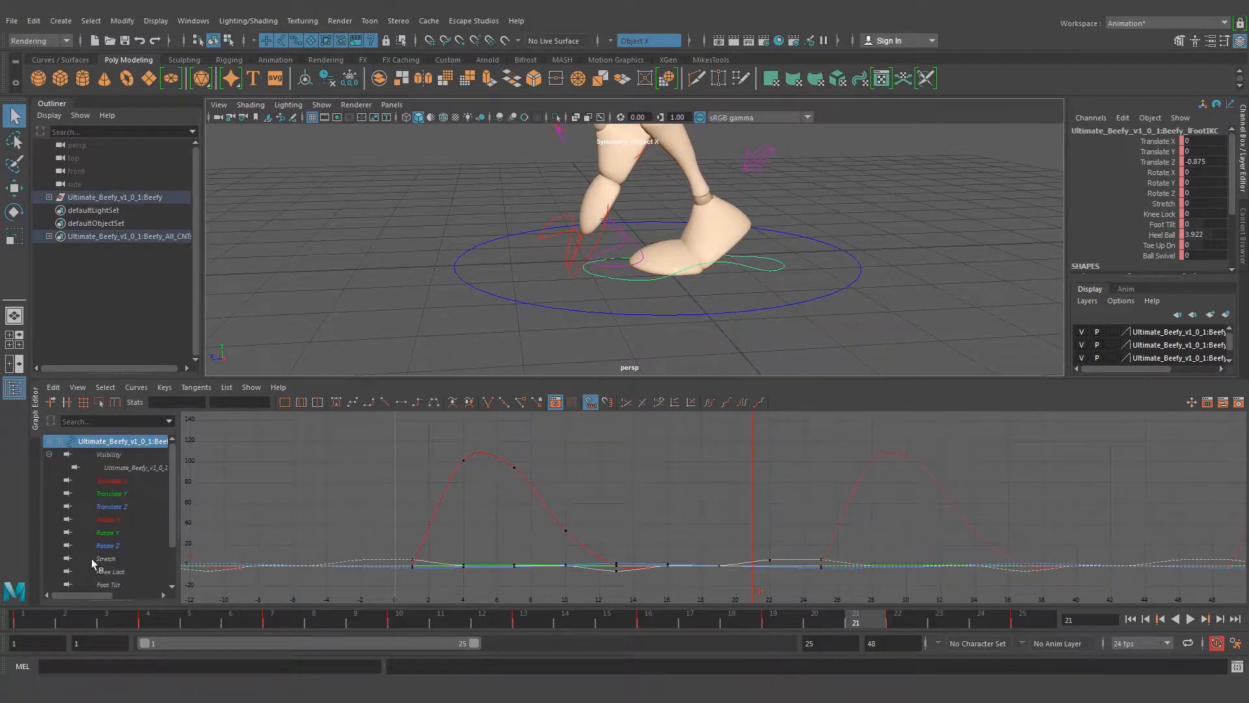
# Flatten the tangents of the left foot's Heel Ball keys at frames 4, 7, 10, 16 and 19
pyautogui.scroll(-2, 108, 554)
pyautogui.click(109, 546)
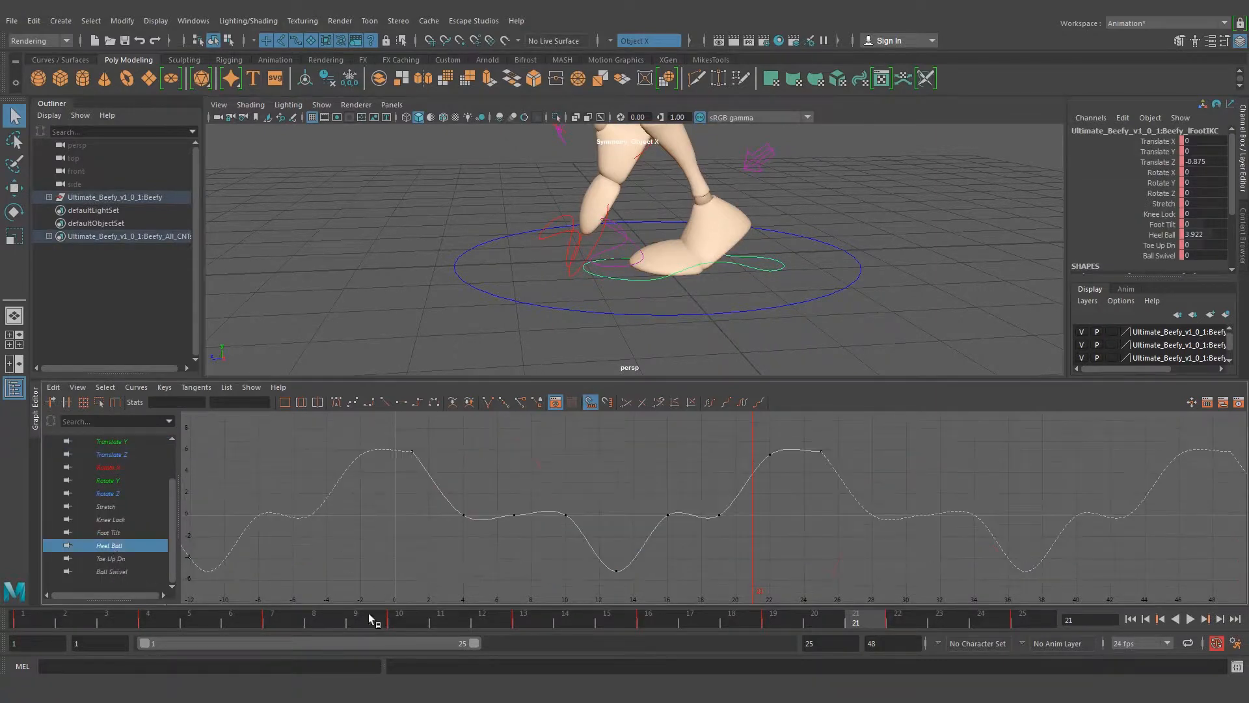
pyautogui.moveTo(557, 532); pyautogui.dragTo(561, 532)
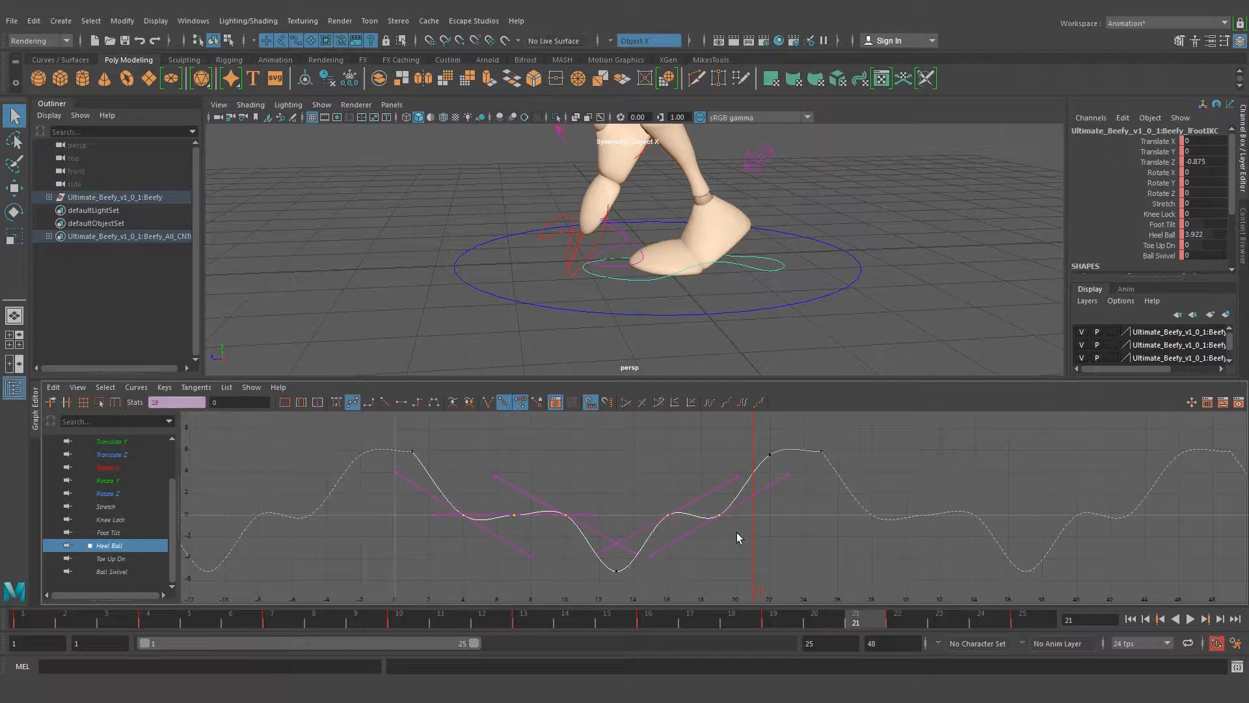
pyautogui.click(402, 402)
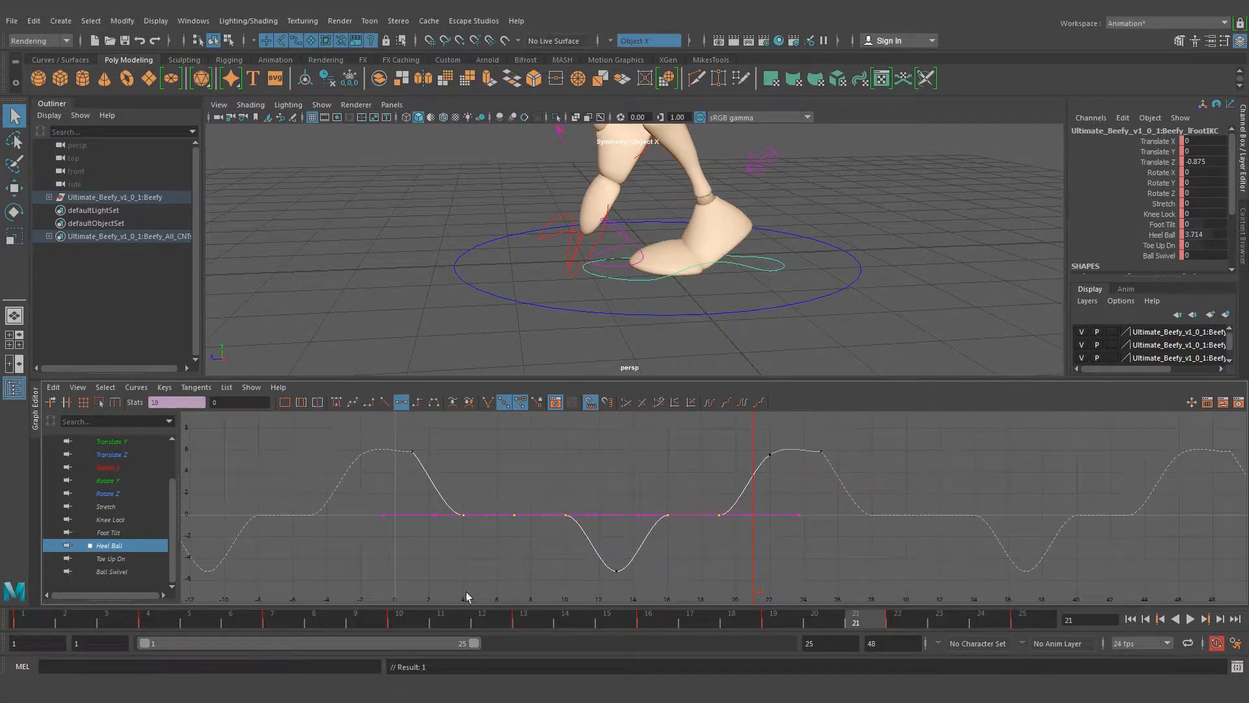
pyautogui.click(749, 534)
pyautogui.moveTo(443, 535); pyautogui.dragTo(441, 531)
# Flatten the tangents of the left foot's Rotate X keys at frames 13 and 16
pyautogui.click(112, 469)
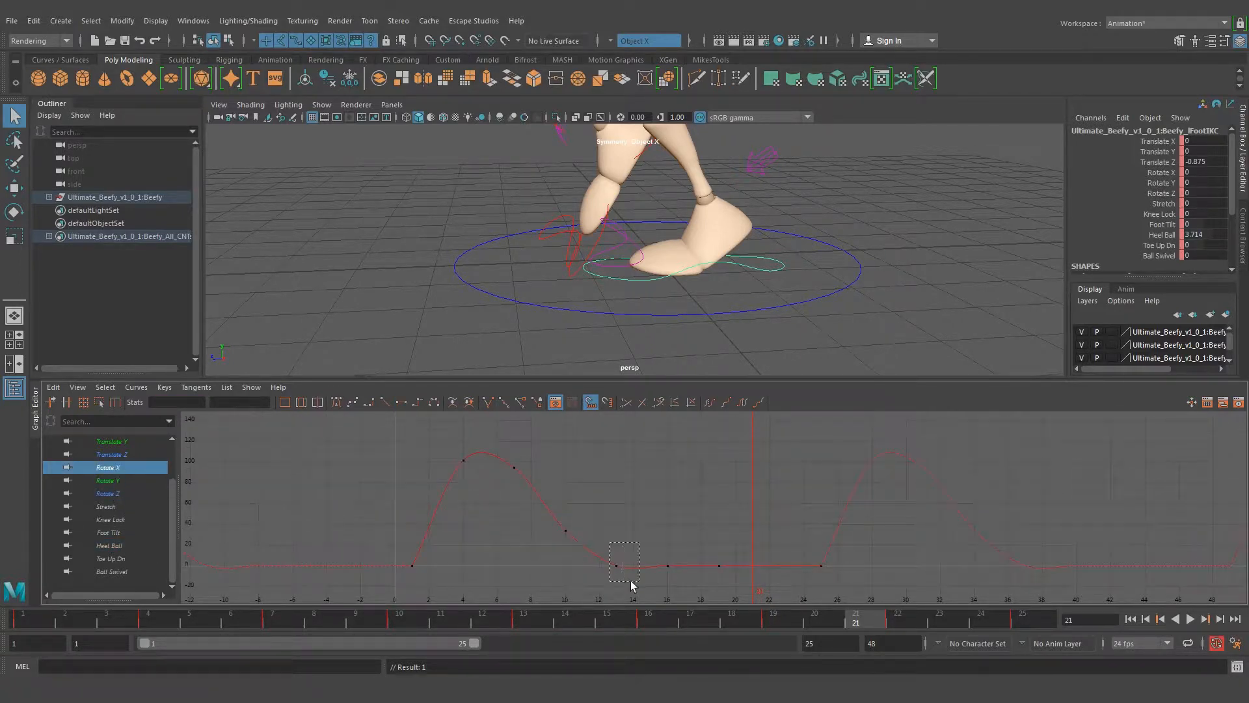
pyautogui.moveTo(631, 581); pyautogui.dragTo(654, 588)
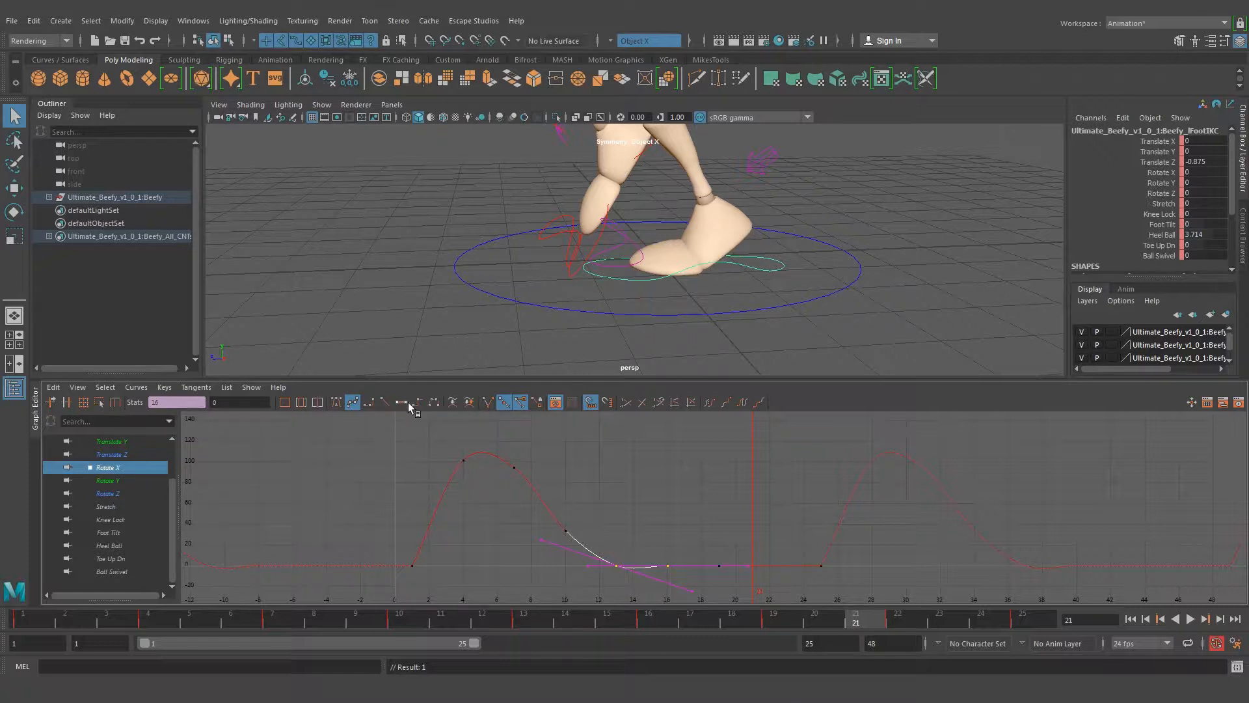
pyautogui.click(123, 456)
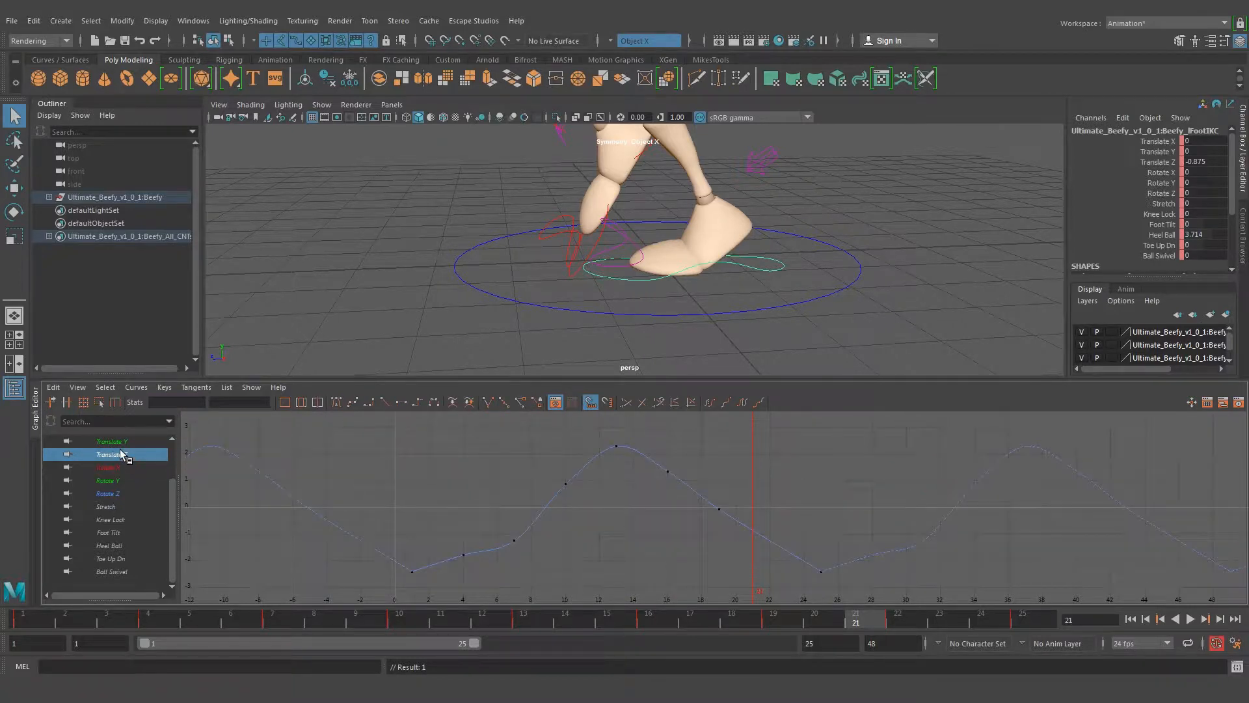
# Flatten the tangents of the left foot's Translate Y keys at frames 13 and 16
pyautogui.click(119, 443)
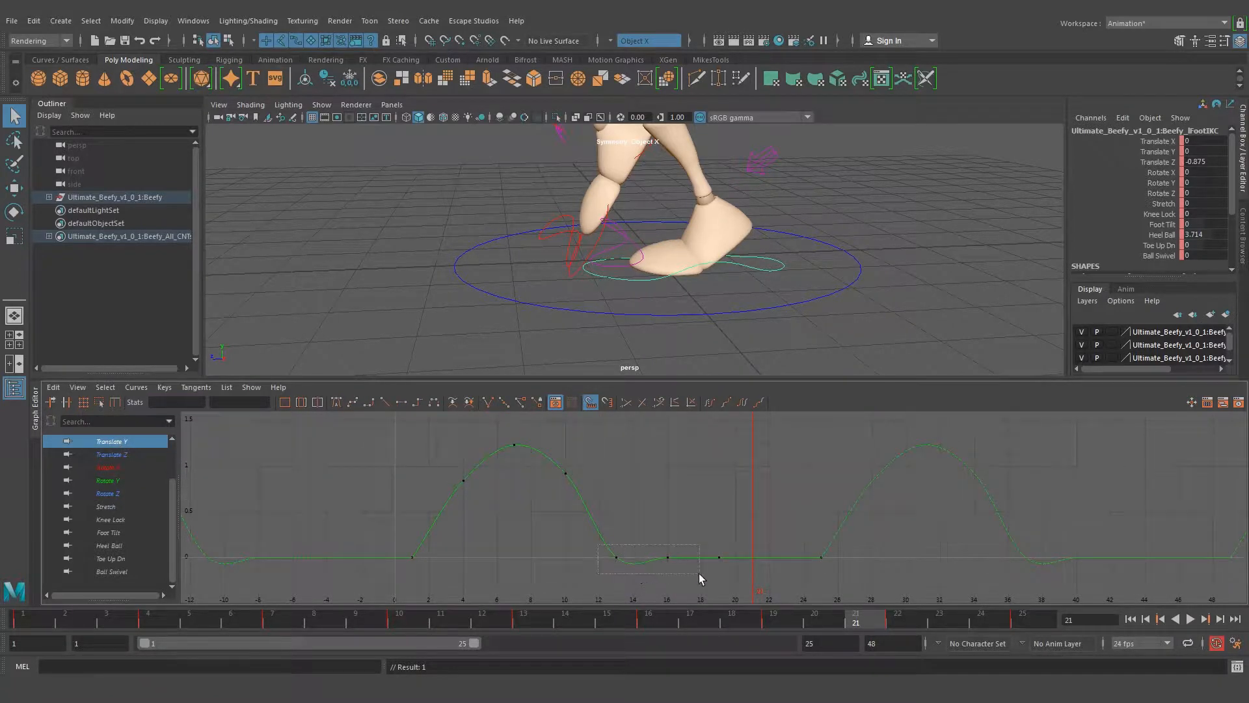
pyautogui.moveTo(700, 574); pyautogui.dragTo(701, 575)
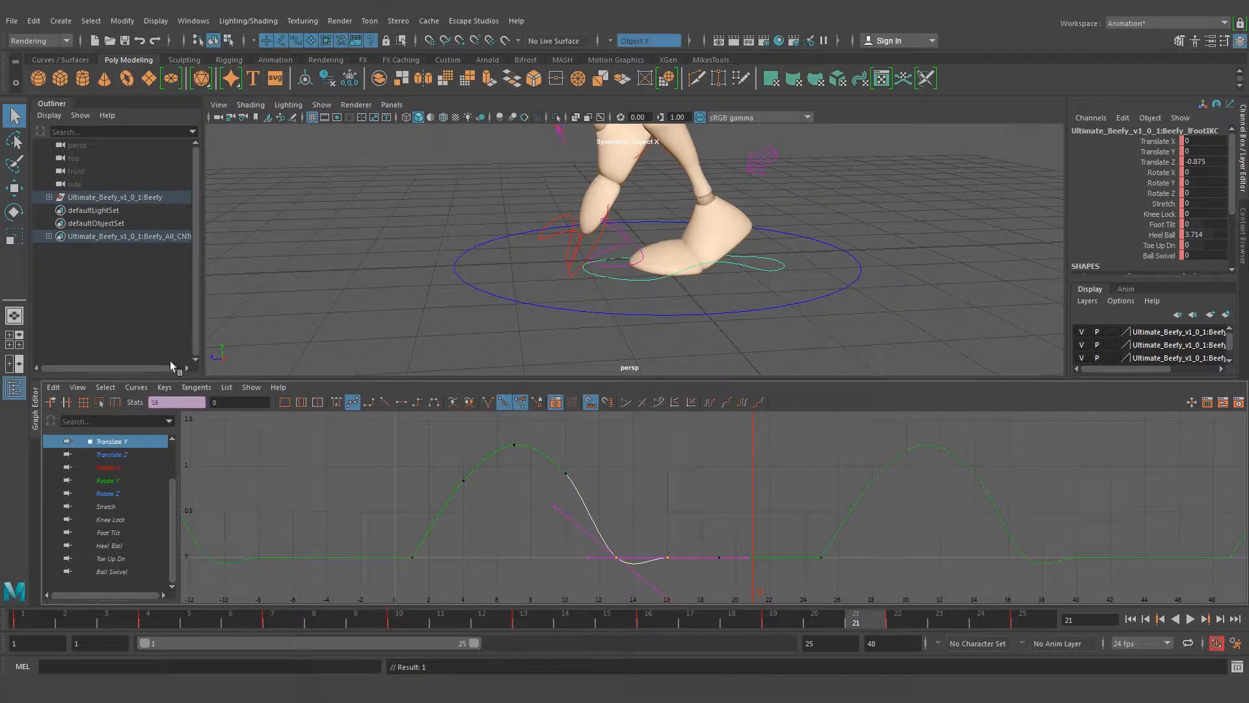
pyautogui.click(401, 402)
pyautogui.scroll(3, 688, 501)
pyautogui.scroll(-8, 722, 505)
# Delete the left foot's Translate Z keys at frames 4, 7 and 10
pyautogui.click(112, 455)
pyautogui.moveTo(664, 618); pyautogui.dragTo(520, 619)
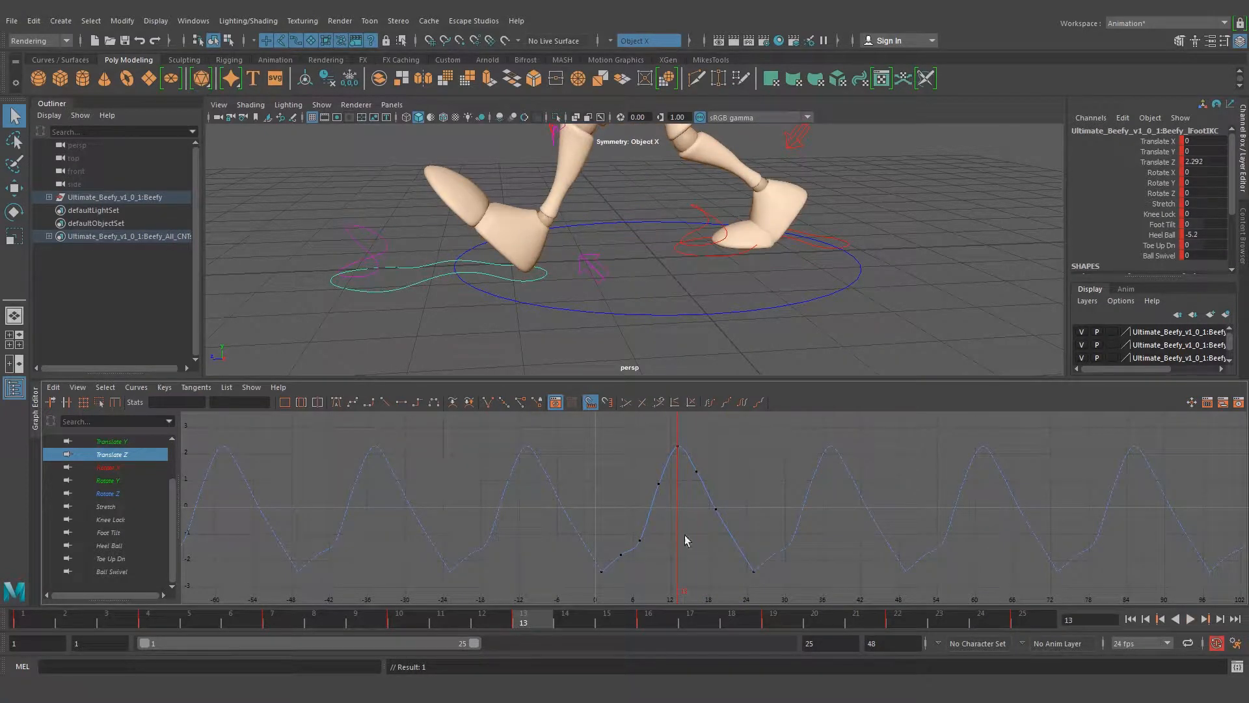
pyautogui.keyDown('alt'); pyautogui.moveTo(634, 539); pyautogui.dragTo(620, 532, button='middle'); pyautogui.keyUp('alt')
pyautogui.moveTo(631, 581); pyautogui.dragTo(656, 578)
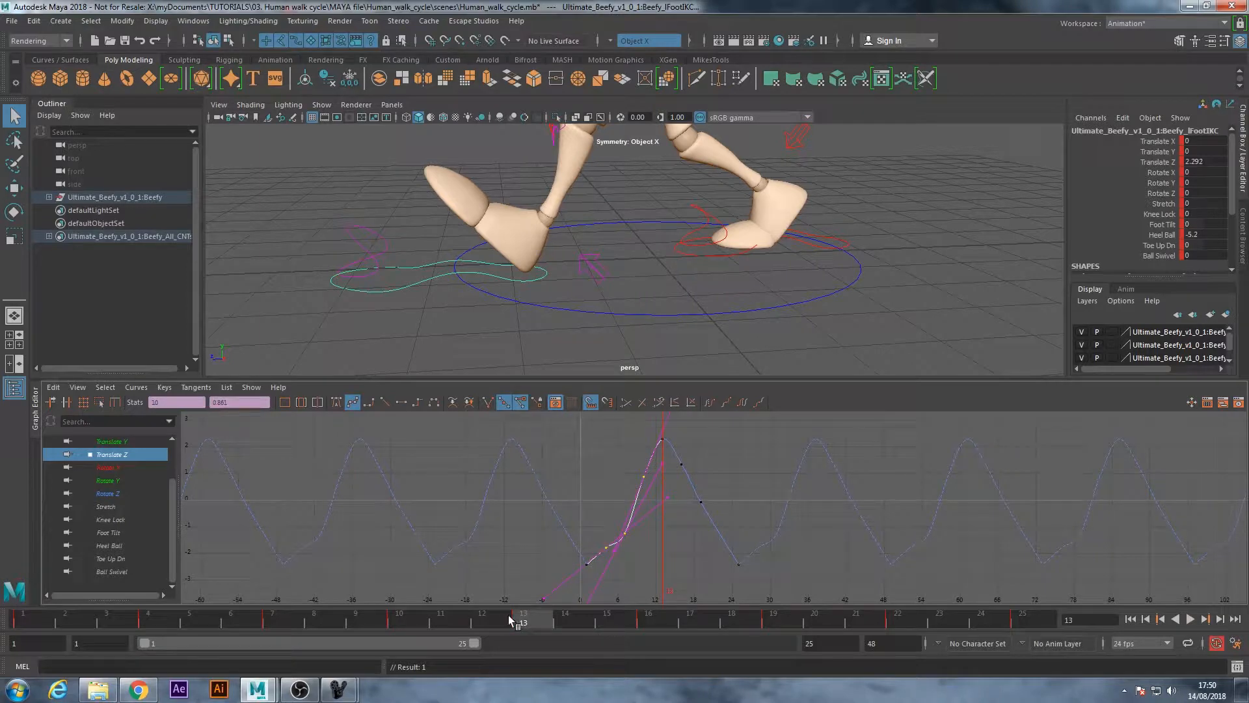
pyautogui.press('Delete')
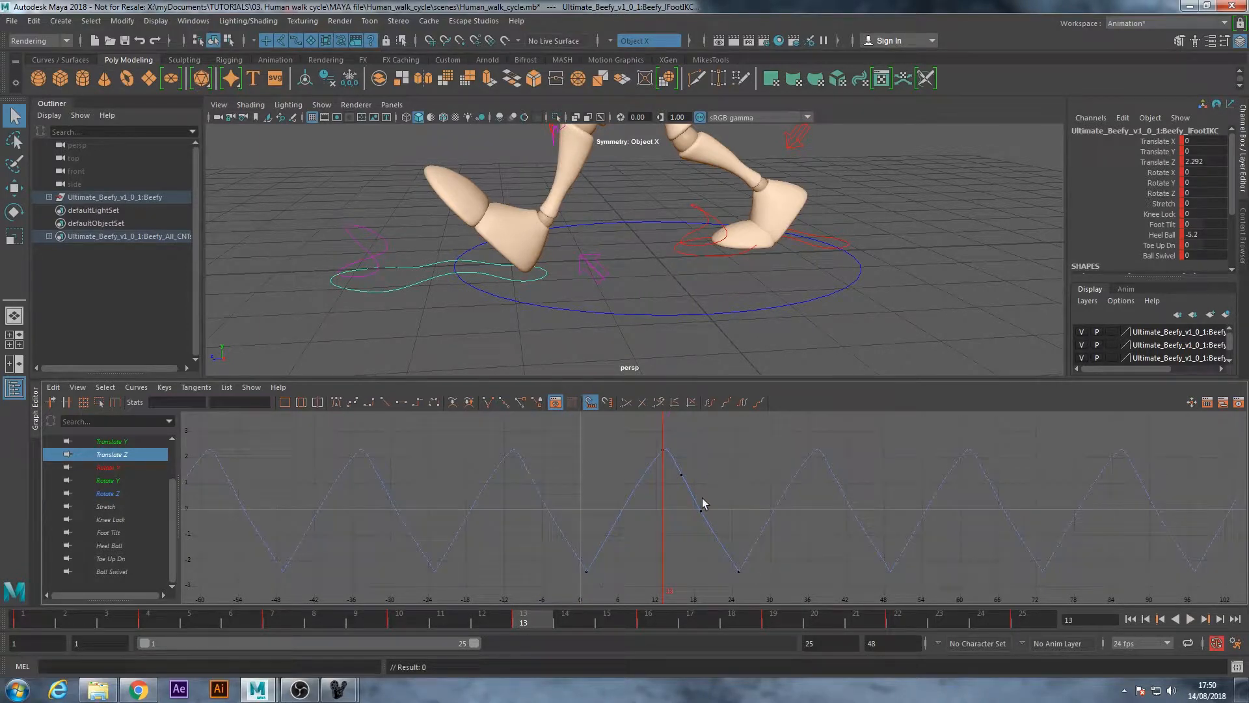
# Delete the left foot's Translate Z keys at frames 16 and 19, and set linear tangents on the keys at frames 1, 13 and 25
pyautogui.moveTo(674, 464); pyautogui.dragTo(732, 538)
pyautogui.press('Delete')
pyautogui.moveTo(762, 587); pyautogui.dragTo(503, 424)
pyautogui.click(385, 402)
# Play the walk cycle and examine the motion of both feet from the side and the front
pyautogui.keyDown('alt'); pyautogui.moveTo(741, 233); pyautogui.dragTo(619, 246, button='right'); pyautogui.keyUp('alt')
pyautogui.keyDown('alt'); pyautogui.moveTo(618, 245); pyautogui.dragTo(654, 293, button='middle'); pyautogui.keyUp('alt')
pyautogui.keyDown('alt'); pyautogui.moveTo(653, 293); pyautogui.dragTo(648, 283); pyautogui.keyUp('alt')
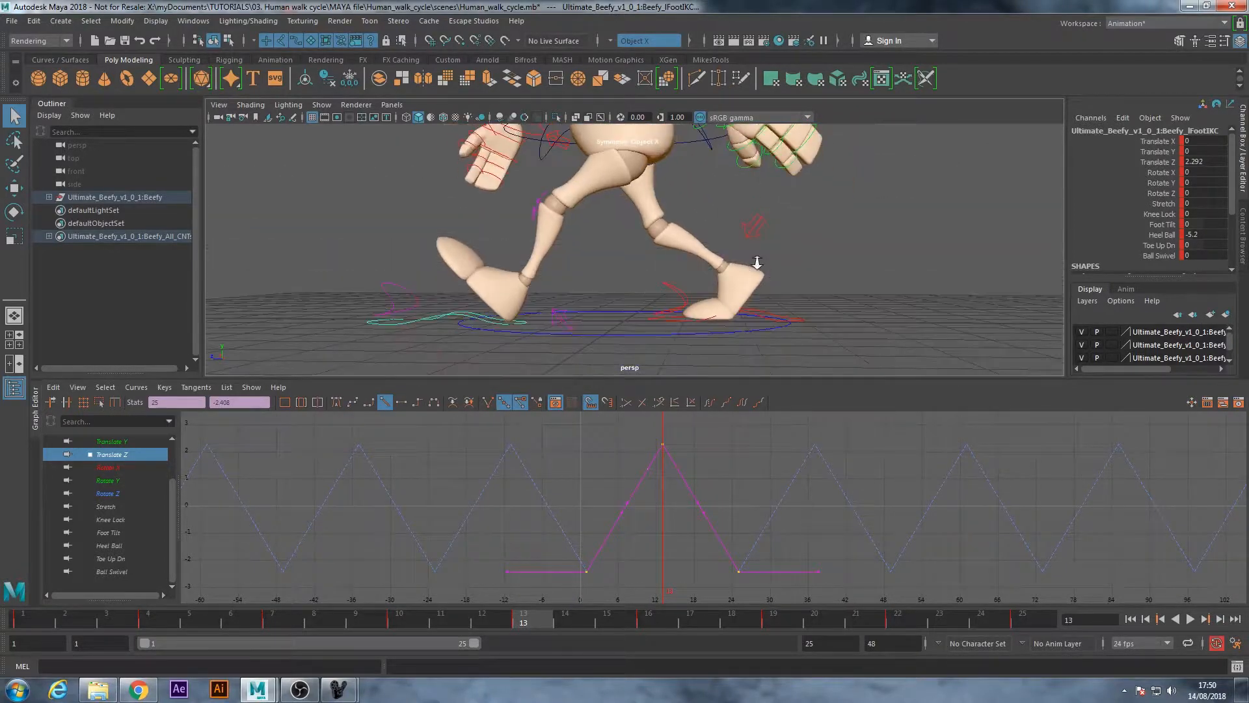
pyautogui.keyDown('alt'); pyautogui.moveTo(753, 257); pyautogui.dragTo(615, 290, button='right'); pyautogui.keyUp('alt')
pyautogui.hotkey('alt', 'v')
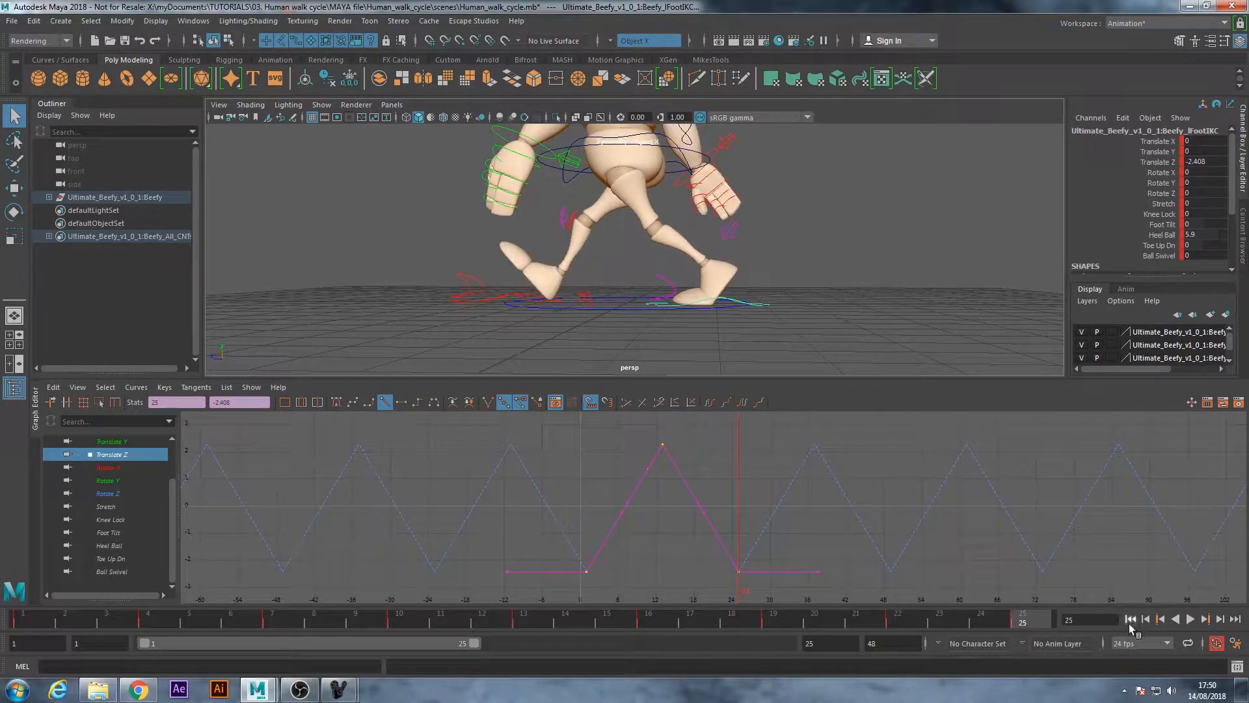
pyautogui.keyDown('alt'); pyautogui.moveTo(518, 297); pyautogui.dragTo(680, 295); pyautogui.keyUp('alt')
pyautogui.keyDown('alt'); pyautogui.moveTo(775, 304); pyautogui.dragTo(692, 303, button='right'); pyautogui.keyUp('alt')
pyautogui.keyDown('alt'); pyautogui.moveTo(692, 304); pyautogui.dragTo(708, 302); pyautogui.keyUp('alt')
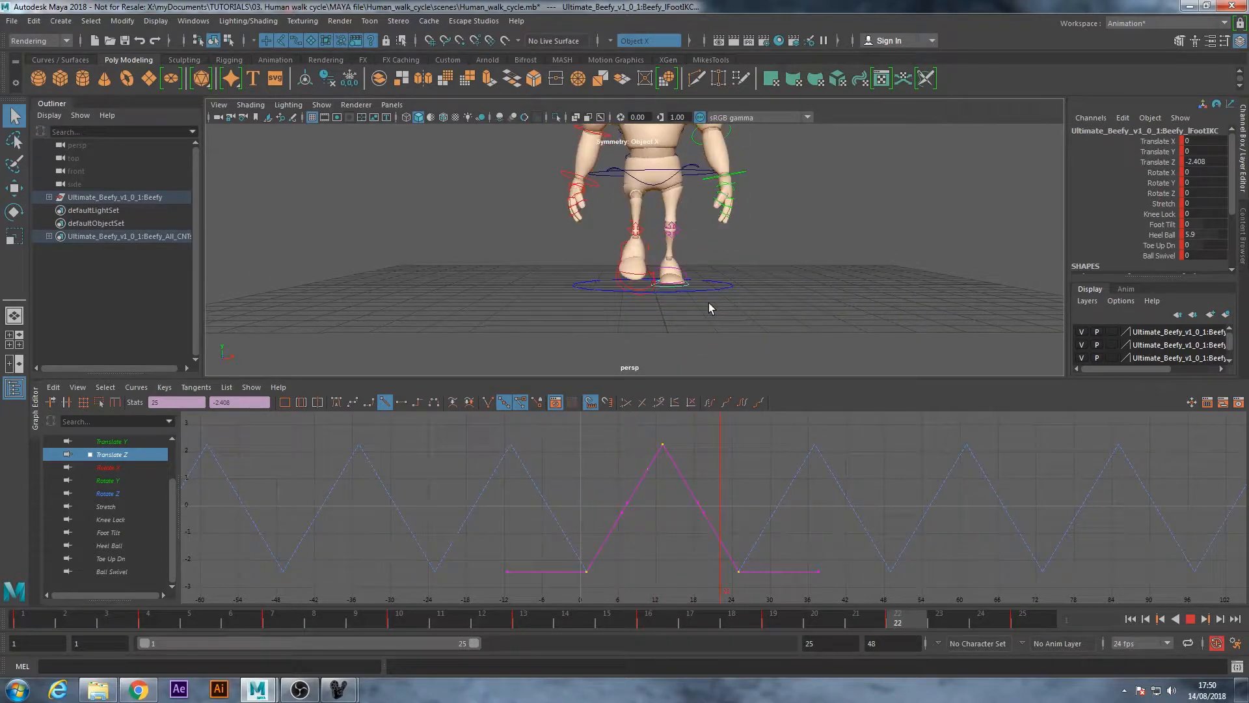
pyautogui.keyDown('alt'); pyautogui.moveTo(674, 223); pyautogui.dragTo(678, 279, button='middle'); pyautogui.keyUp('alt')
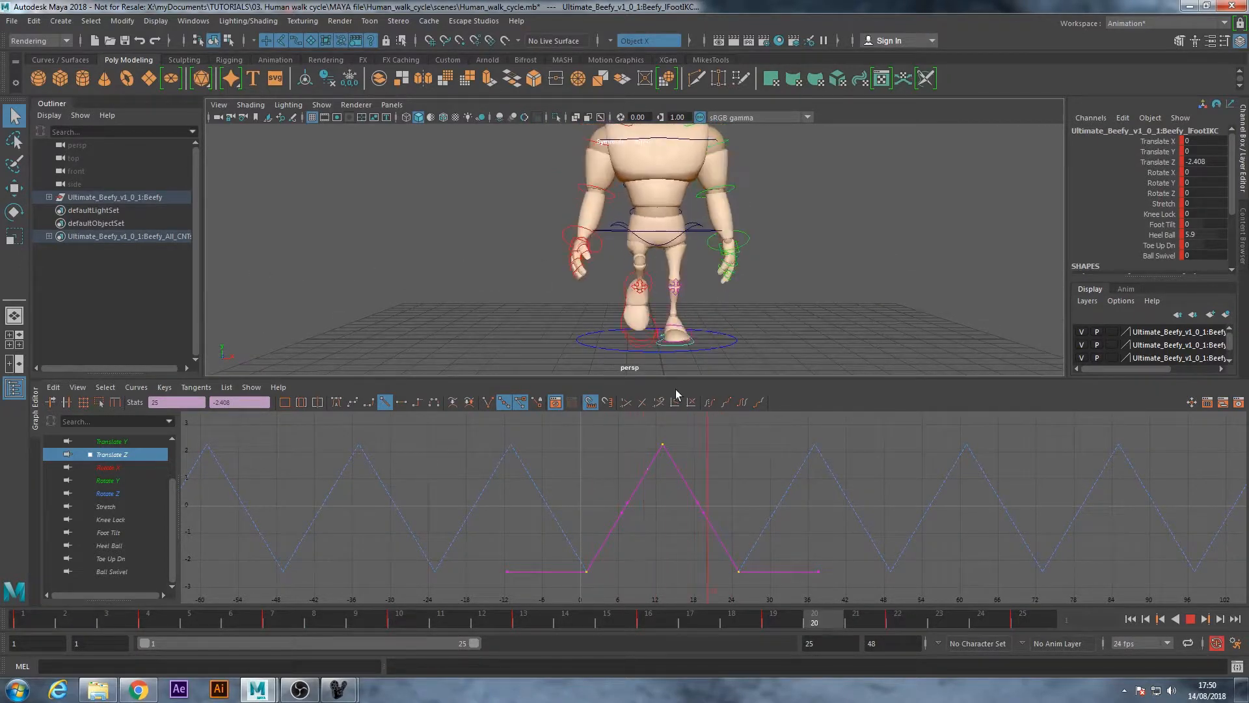
pyautogui.keyDown('alt'); pyautogui.moveTo(594, 299); pyautogui.dragTo(631, 306); pyautogui.keyUp('alt')
pyautogui.click(1190, 618)
# Select the right shoulder's FK control and show only its Rotate Y curve in the Graph Editor
pyautogui.click(764, 279)
pyautogui.scroll(5, 595, 233)
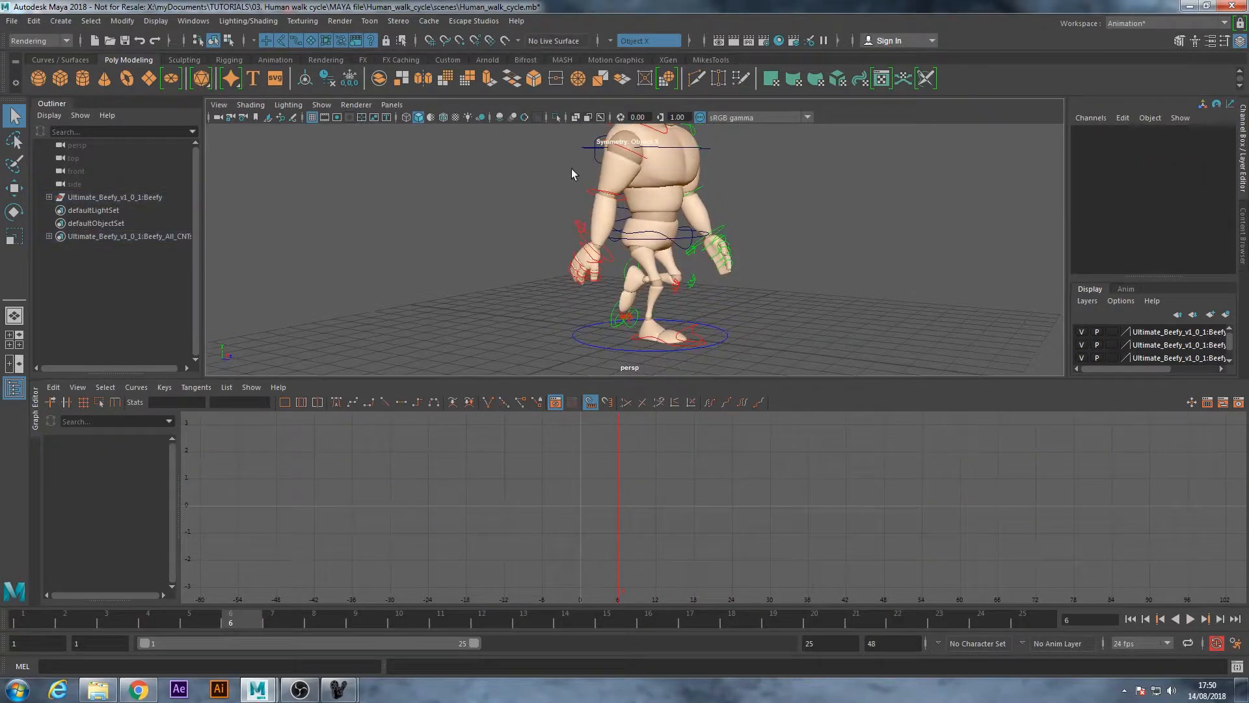
pyautogui.click(595, 184)
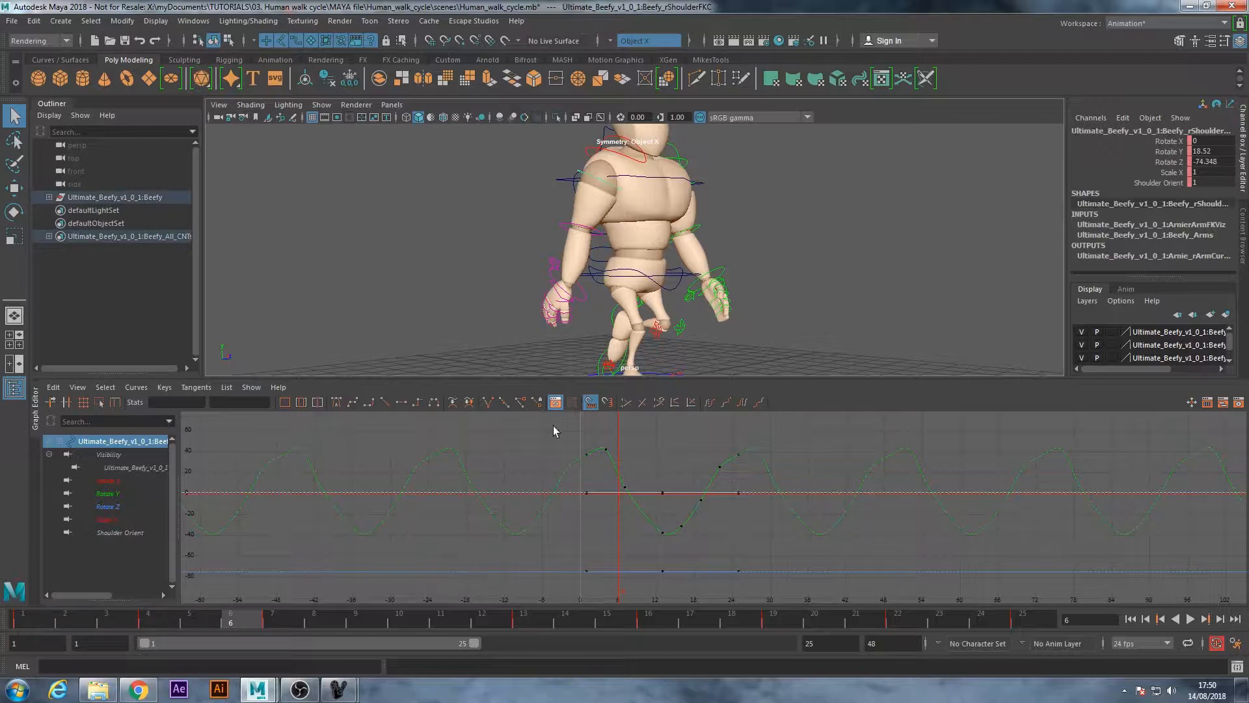
pyautogui.click(108, 494)
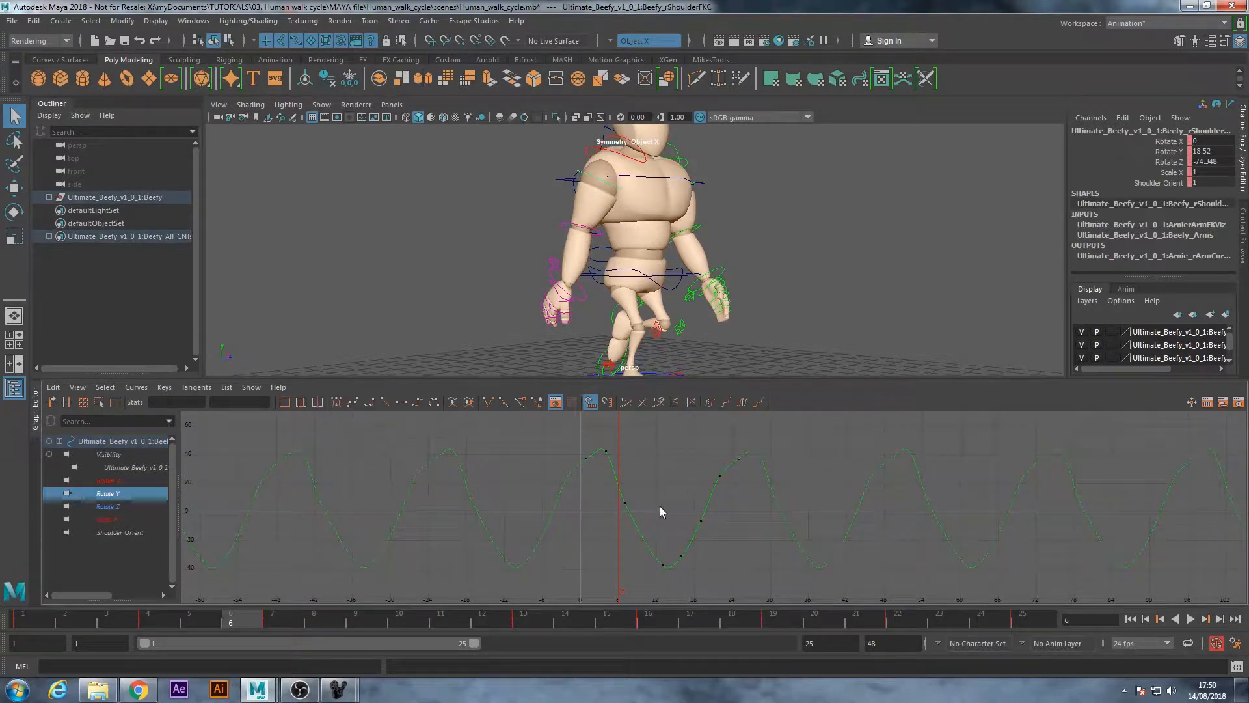
# Scrub between frames 1, 4 and 13 to compare the right arm's swing with its Rotate Y keys
pyautogui.keyDown('alt'); pyautogui.moveTo(723, 533); pyautogui.dragTo(680, 535, button='middle'); pyautogui.keyUp('alt')
pyautogui.scroll(3, 483, 479)
pyautogui.keyDown('alt'); pyautogui.moveTo(482, 466); pyautogui.dragTo(489, 486, button='middle'); pyautogui.keyUp('alt')
pyautogui.click(163, 620)
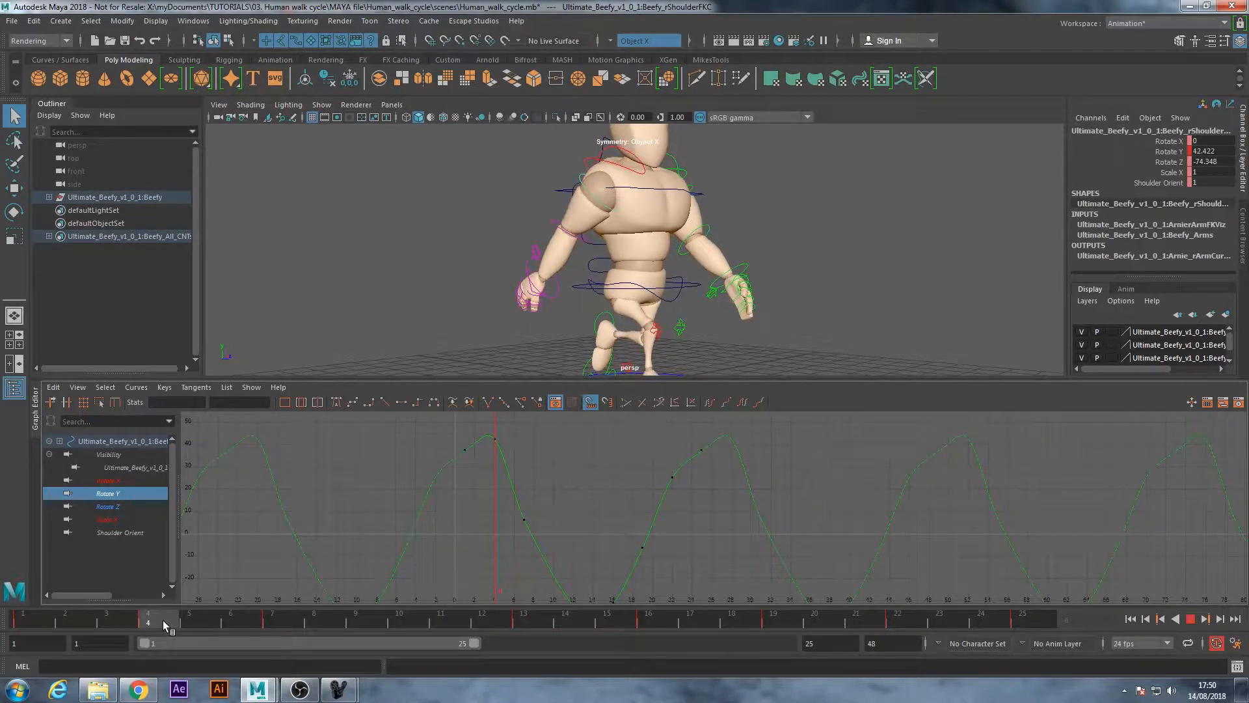
pyautogui.keyDown('alt'); pyautogui.moveTo(492, 244); pyautogui.dragTo(553, 237); pyautogui.keyUp('alt')
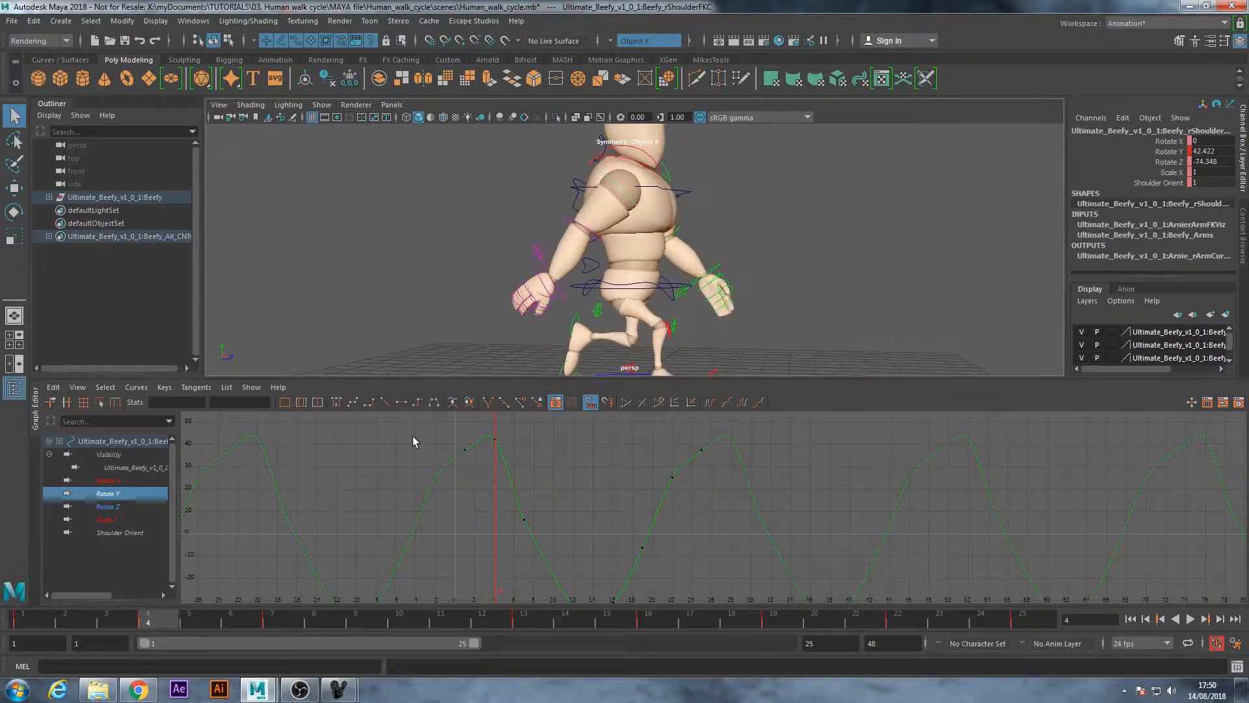
pyautogui.hotkey('alt', 'v')
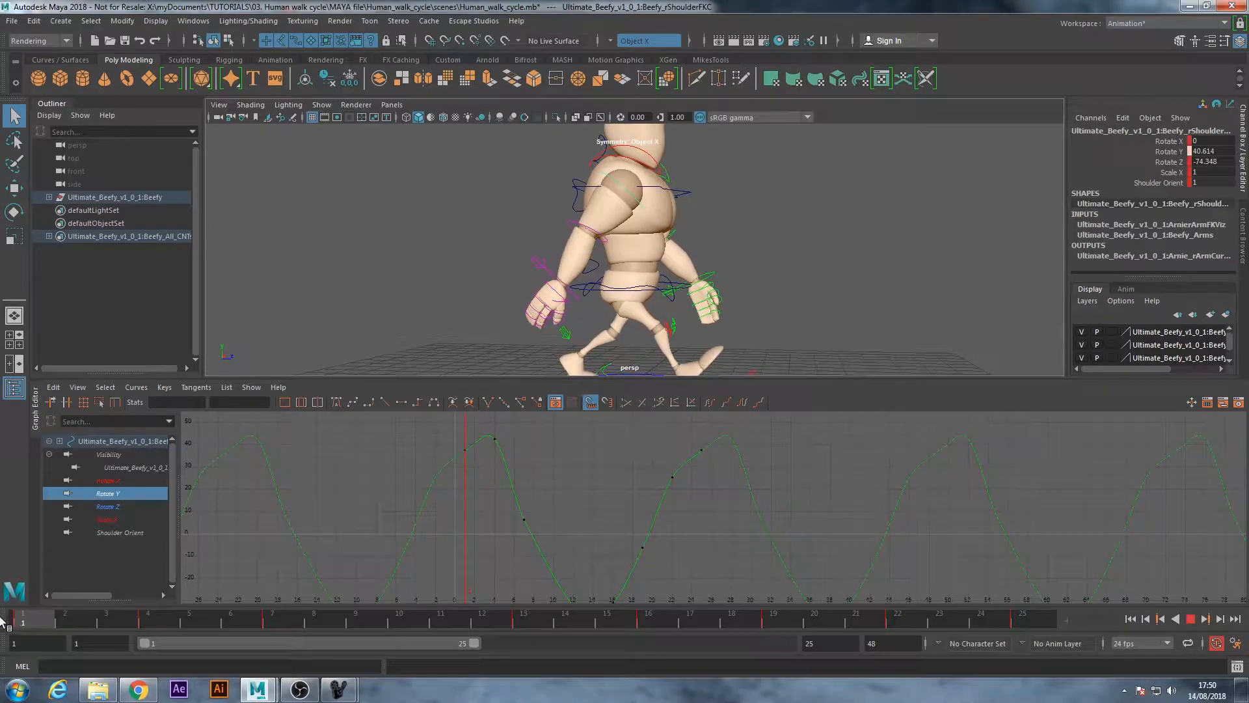
pyautogui.moveTo(91, 617); pyautogui.dragTo(168, 612)
pyautogui.keyDown('alt'); pyautogui.moveTo(642, 504); pyautogui.dragTo(614, 527, button='right'); pyautogui.keyUp('alt')
pyautogui.keyDown('alt'); pyautogui.moveTo(614, 527); pyautogui.dragTo(602, 500, button='middle'); pyautogui.keyUp('alt')
pyautogui.keyDown('alt'); pyautogui.moveTo(558, 516); pyautogui.dragTo(569, 513, button='right'); pyautogui.keyUp('alt')
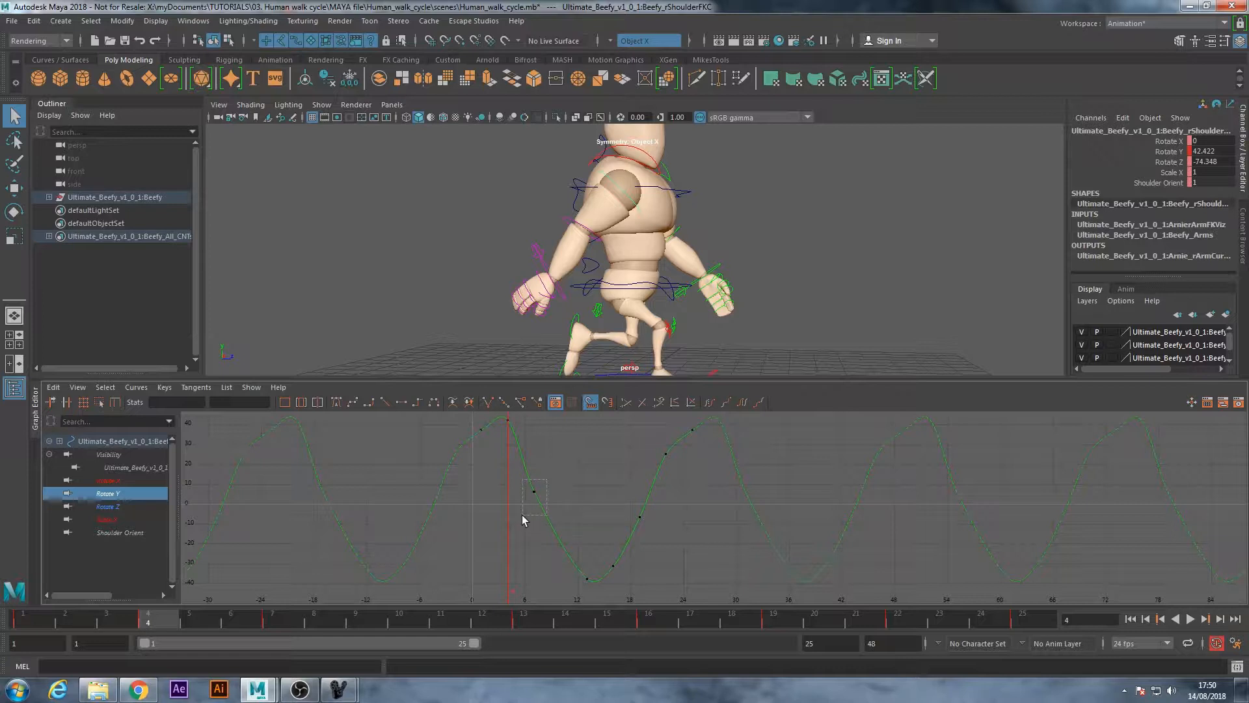
pyautogui.moveTo(522, 514); pyautogui.dragTo(521, 515)
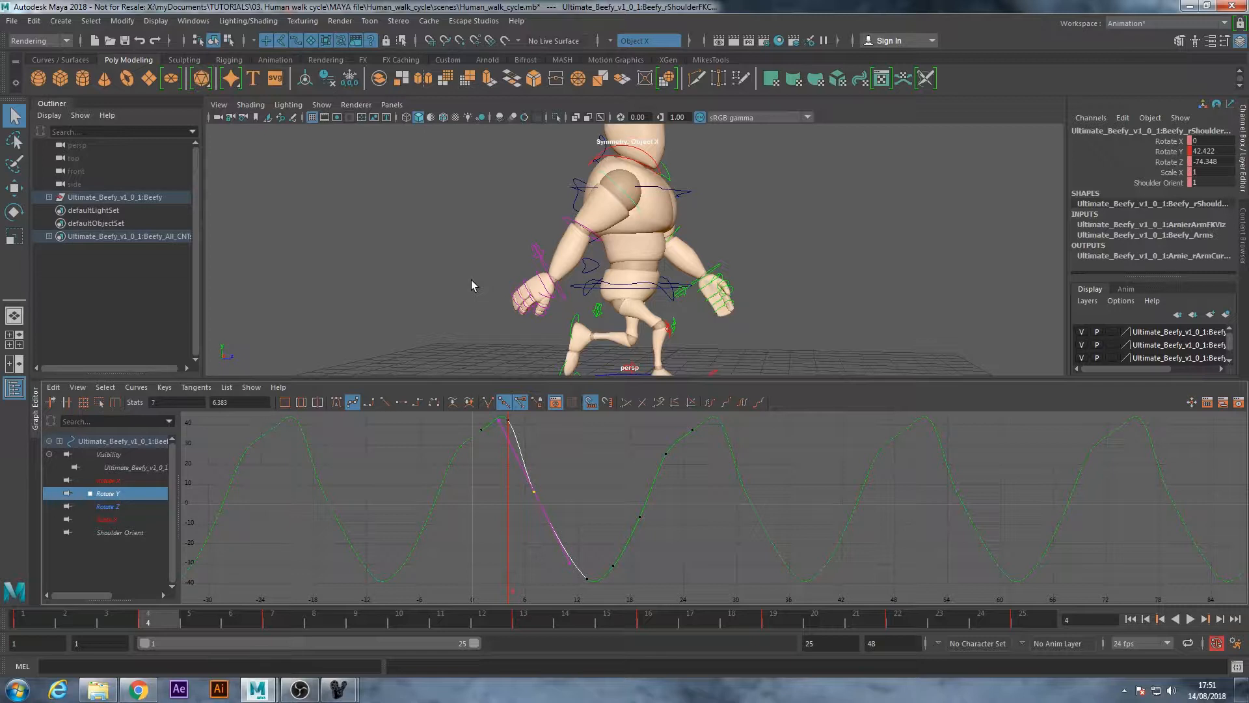
pyautogui.moveTo(166, 619)
pyautogui.mouseDown()
pyautogui.moveTo(646, 623)
pyautogui.moveTo(536, 628)
pyautogui.mouseUp()
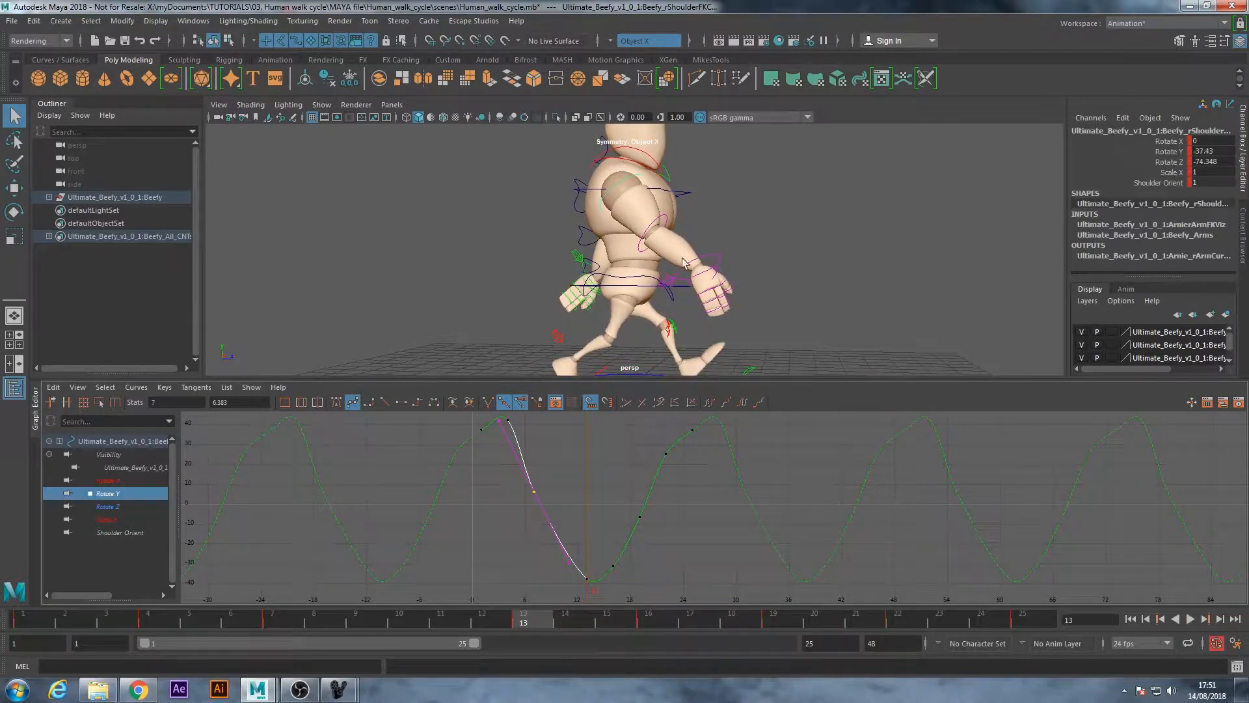
# Delete the right shoulder's Rotate Y keys at frames 7, 16, 19 and 22
pyautogui.click(557, 480)
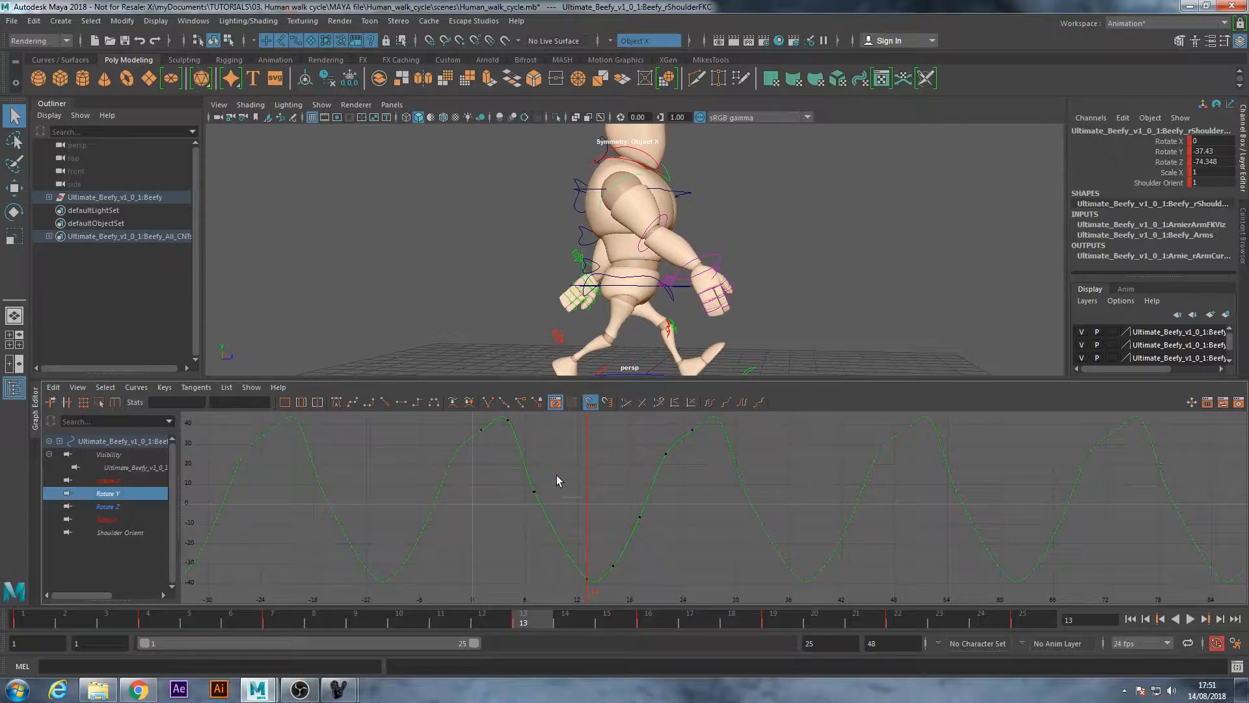
pyautogui.moveTo(514, 507); pyautogui.dragTo(526, 510)
pyautogui.press('Delete')
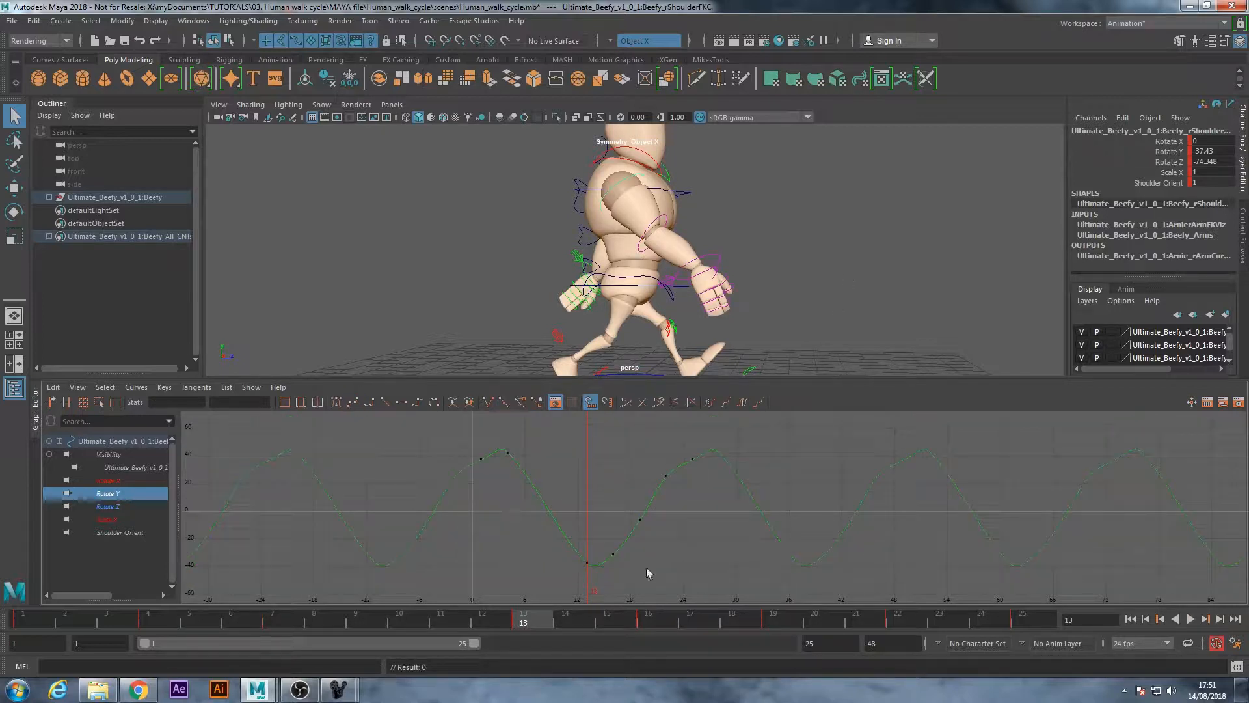
pyautogui.moveTo(612, 533); pyautogui.dragTo(647, 560)
pyautogui.press('Delete')
pyautogui.moveTo(680, 498); pyautogui.dragTo(683, 497)
pyautogui.press('Delete')
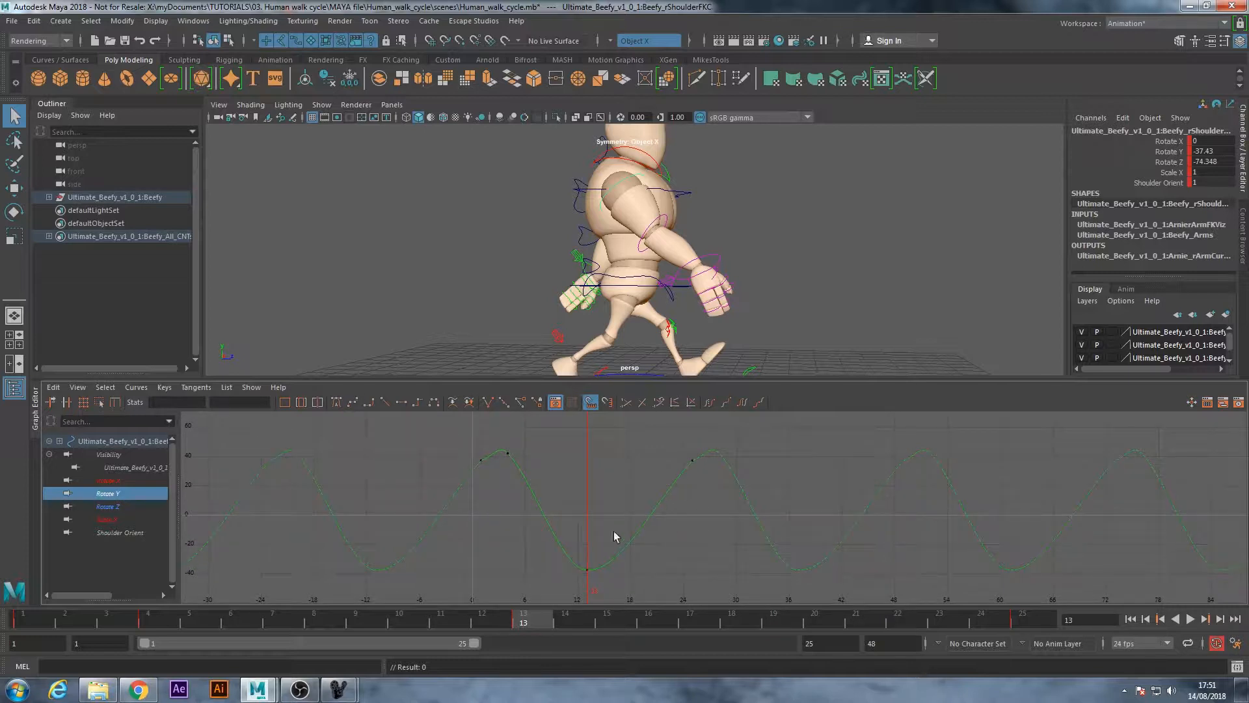
# Return to frame 1 and apply auto tangents to the Rotate Y keys at frames 1, 4, 13 and 25
pyautogui.moveTo(533, 620); pyautogui.dragTo(25, 632)
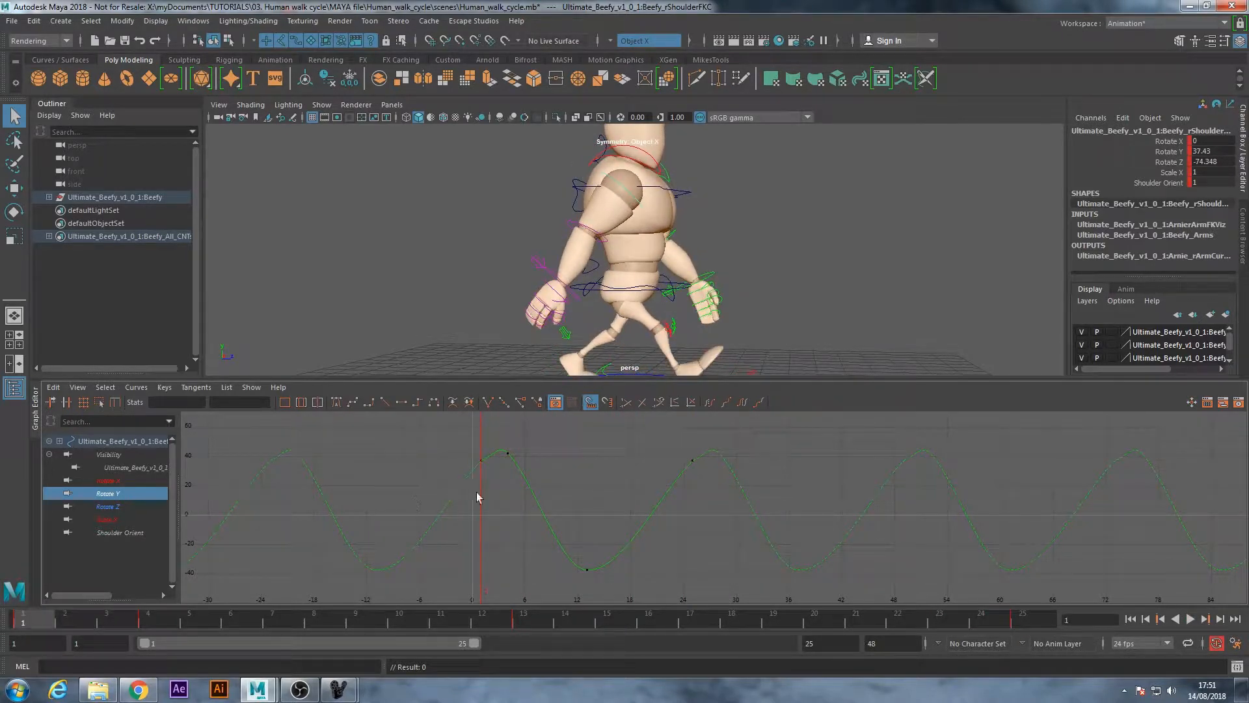
pyautogui.moveTo(520, 495); pyautogui.dragTo(717, 598)
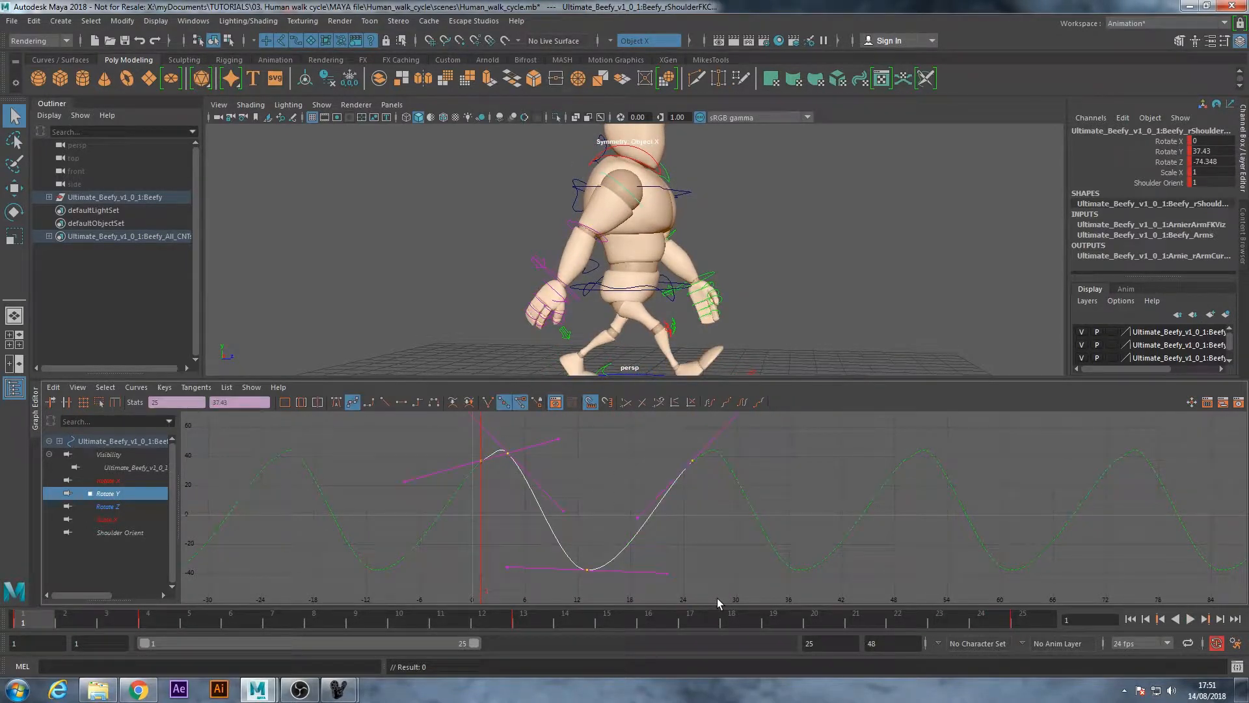
pyautogui.click(338, 404)
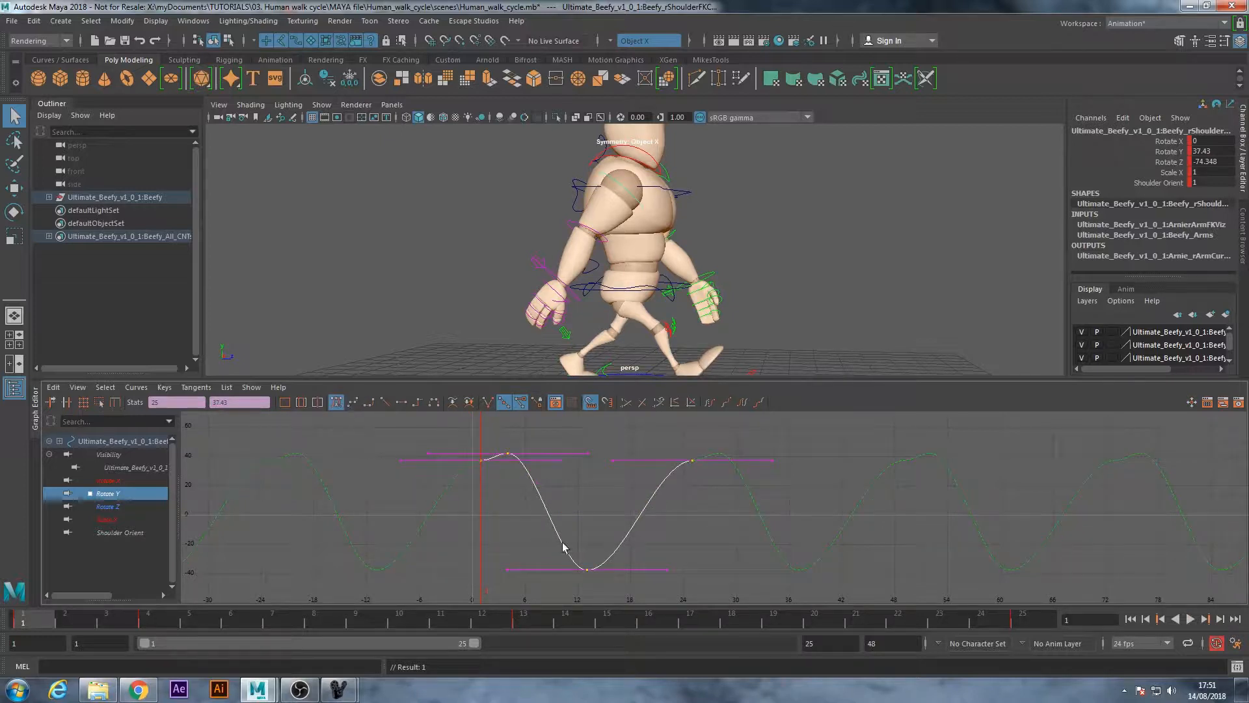
pyautogui.click(512, 502)
# Tilt the tangent of the Rotate Y key at frame 1 so the curve rises smoothly towards the key at frame 4
pyautogui.scroll(6, 430, 469)
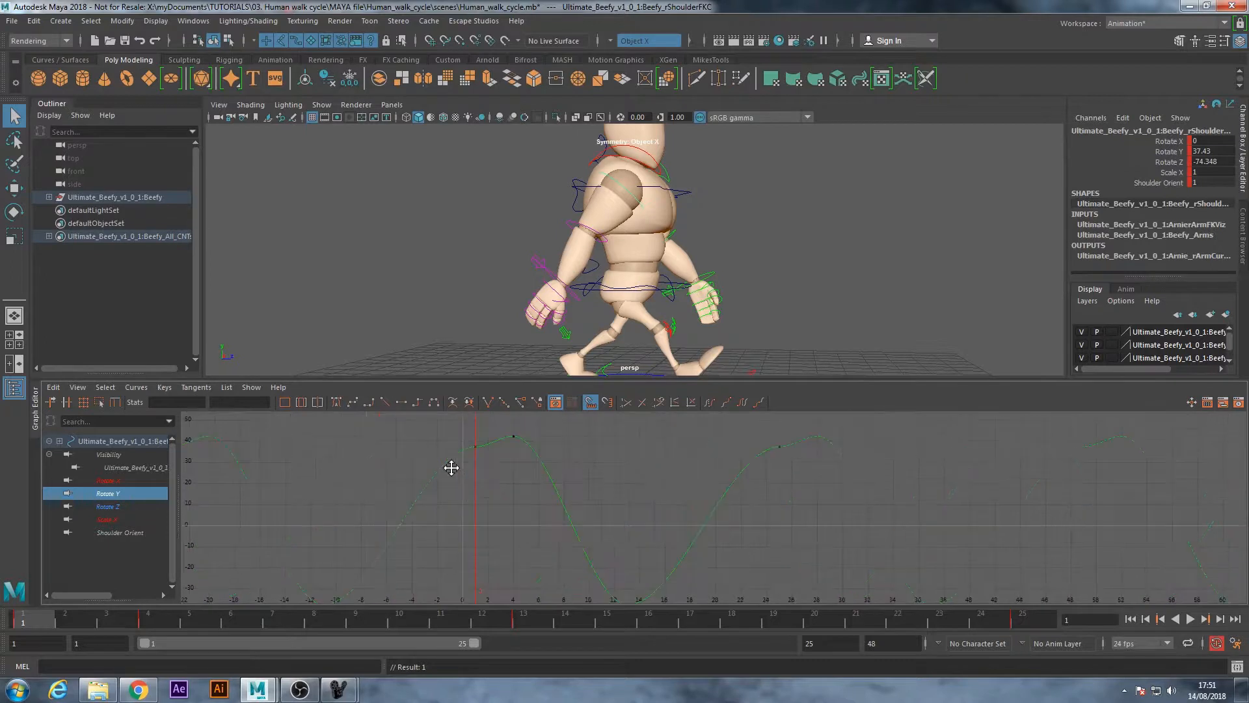
pyautogui.keyDown('alt'); pyautogui.moveTo(419, 444); pyautogui.dragTo(620, 506, button='middle'); pyautogui.keyUp('alt')
pyautogui.scroll(3, 531, 492)
pyautogui.keyDown('alt'); pyautogui.moveTo(483, 452); pyautogui.dragTo(516, 485, button='middle'); pyautogui.keyUp('alt')
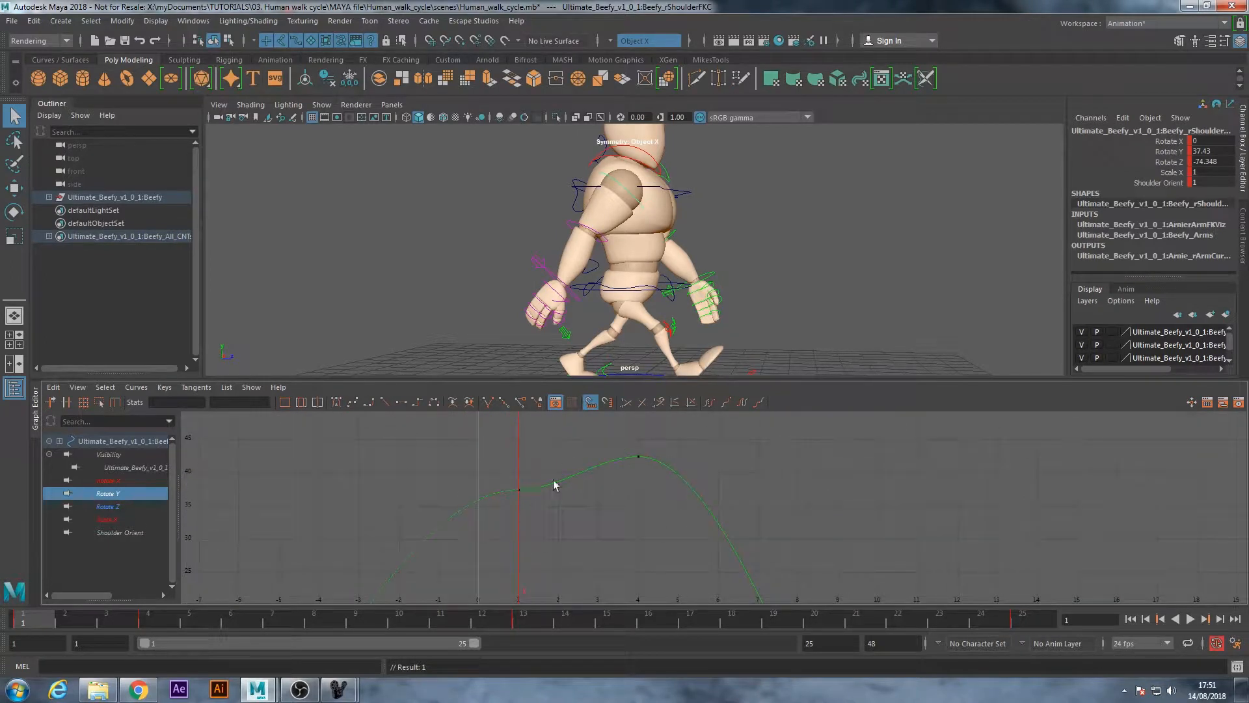
pyautogui.moveTo(492, 475); pyautogui.dragTo(556, 533)
pyautogui.click(597, 489)
pyautogui.press('w')
pyautogui.moveTo(597, 489); pyautogui.dragTo(588, 466, button='middle')
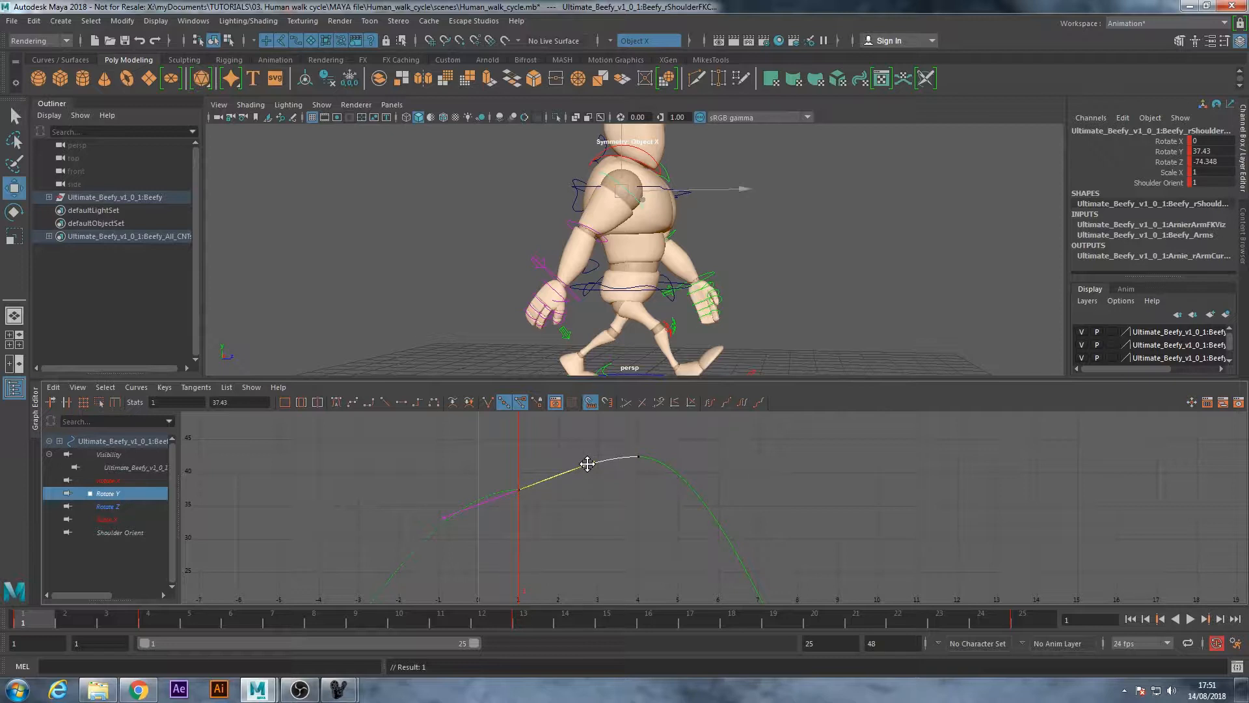
# Tilt the tangent of the right shoulder's Rotate Y key at frame 25 to match the rising slope at frame 1
pyautogui.keyDown('alt'); pyautogui.moveTo(781, 502); pyautogui.dragTo(594, 488, button='middle'); pyautogui.keyUp('alt')
pyautogui.scroll(-3, 747, 508)
pyautogui.keyDown('alt'); pyautogui.moveTo(817, 523); pyautogui.dragTo(610, 535, button='middle'); pyautogui.keyUp('alt')
pyautogui.scroll(5, 650, 519)
pyautogui.moveTo(644, 481); pyautogui.dragTo(732, 542)
pyautogui.click(726, 507)
pyautogui.click(599, 507)
pyautogui.moveTo(662, 490); pyautogui.dragTo(701, 524)
pyautogui.moveTo(599, 505); pyautogui.dragTo(611, 549)
pyautogui.scroll(-5, 667, 552)
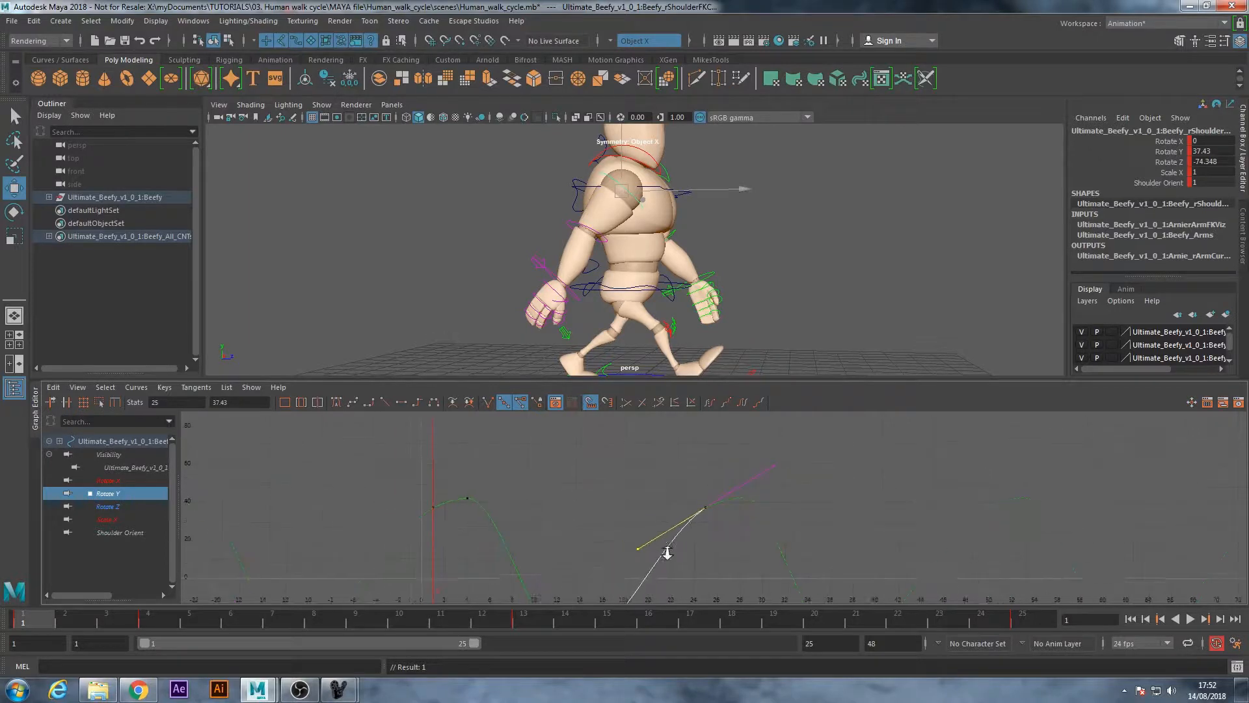
pyautogui.scroll(5, 644, 552)
pyautogui.moveTo(612, 545); pyautogui.dragTo(613, 563)
pyautogui.scroll(-2, 497, 535)
# Steepen the tangent of the Rotate Y key at frame 1 so the curve eases into the frame 4 peak
pyautogui.keyDown('alt'); pyautogui.moveTo(417, 525); pyautogui.dragTo(700, 519, button='middle'); pyautogui.keyUp('alt')
pyautogui.keyDown('alt'); pyautogui.moveTo(343, 519); pyautogui.dragTo(571, 517, button='middle'); pyautogui.keyUp('alt')
pyautogui.moveTo(462, 488); pyautogui.dragTo(539, 547)
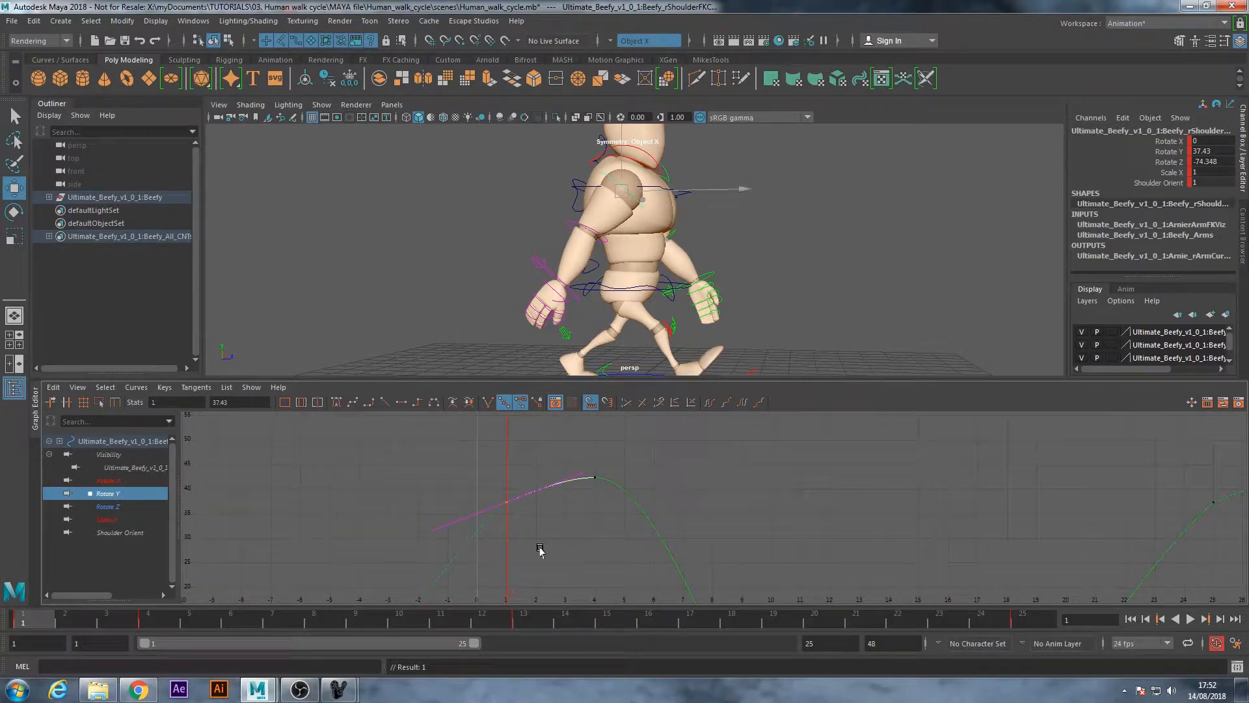
pyautogui.click(524, 489)
pyautogui.moveTo(534, 464); pyautogui.dragTo(488, 503)
pyautogui.click(577, 477)
pyautogui.moveTo(576, 471); pyautogui.dragTo(558, 460, button='middle')
# Go to frame 4 and raise the right shoulder's Rotate Y key there to 44.28
pyautogui.moveTo(46, 622); pyautogui.dragTo(148, 621)
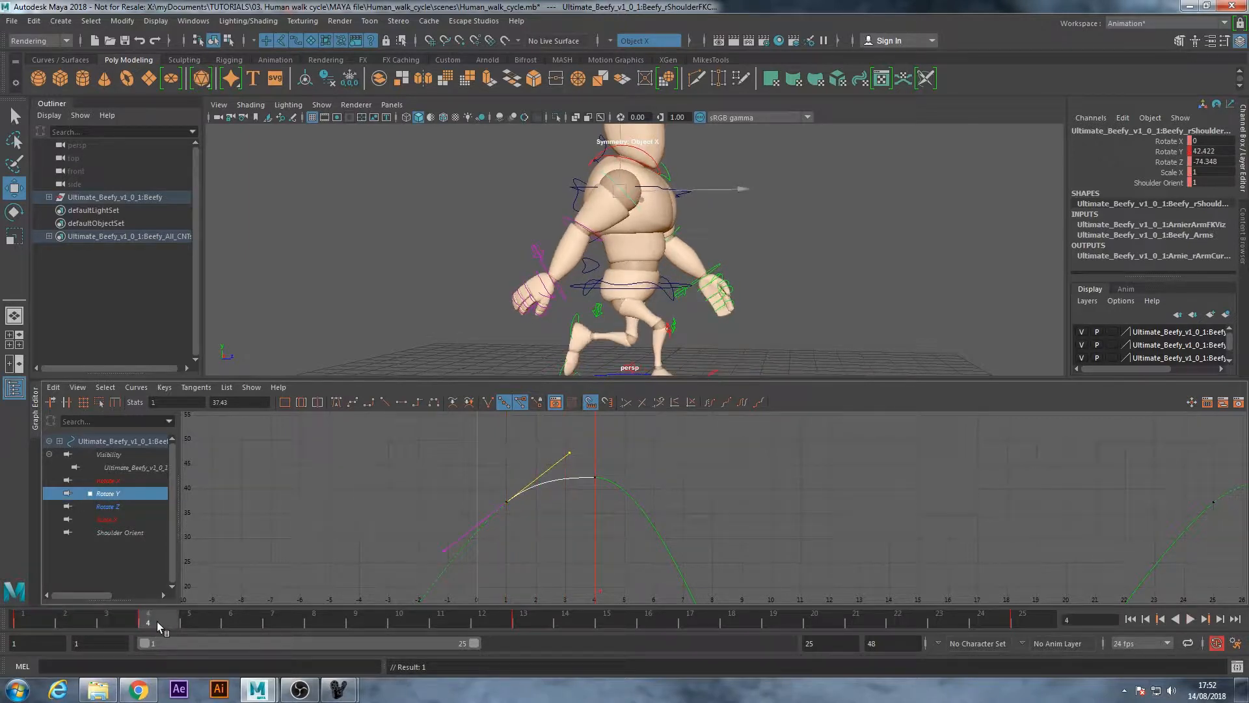
pyautogui.click(595, 475)
pyautogui.moveTo(595, 473); pyautogui.dragTo(592, 467)
pyautogui.click(684, 514)
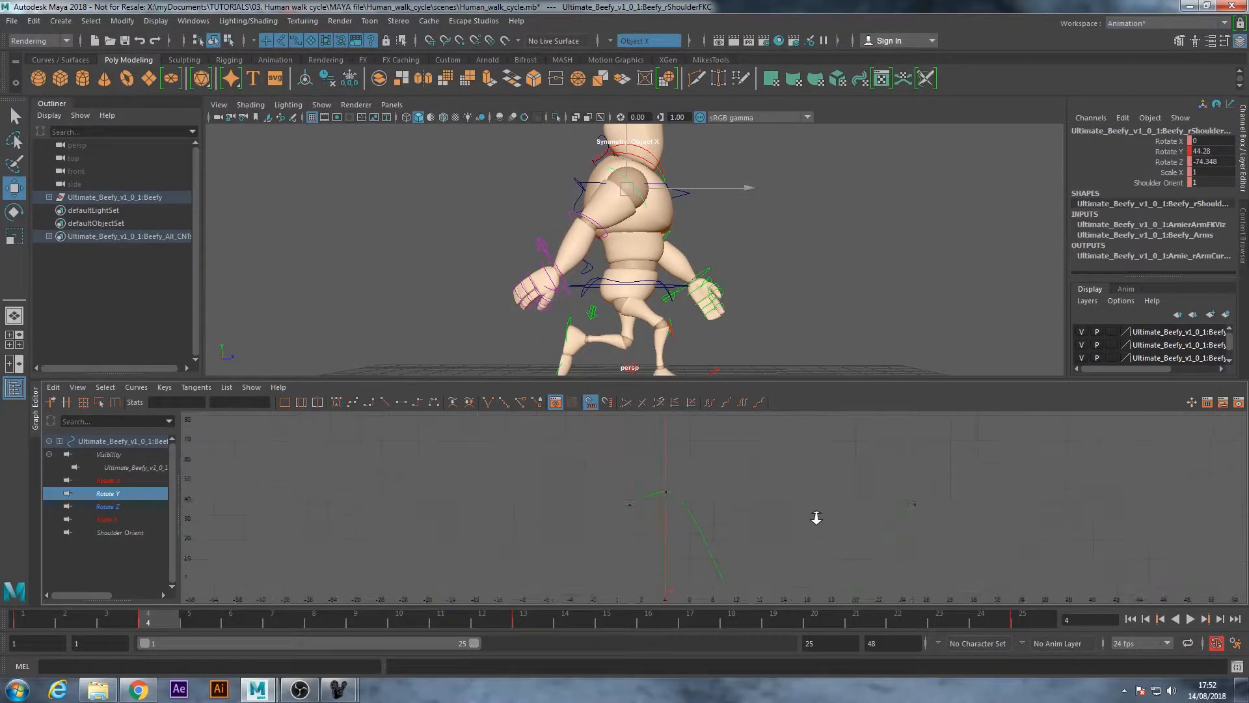
# Check the right arm's swing in playback, then move the lowest Rotate Y key from frame 13 to frame 14
pyautogui.press('a')
pyautogui.keyDown('alt'); pyautogui.moveTo(702, 508); pyautogui.dragTo(594, 510, button='middle'); pyautogui.keyUp('alt')
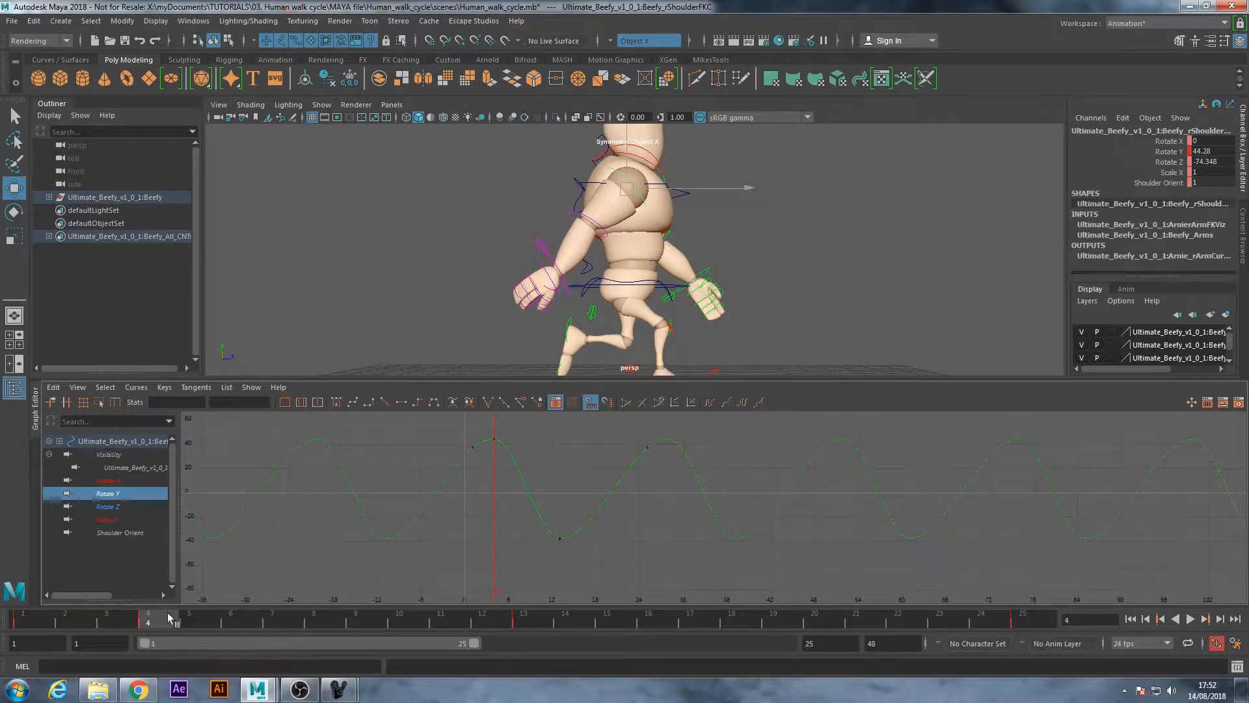
pyautogui.hotkey('alt', 'v')
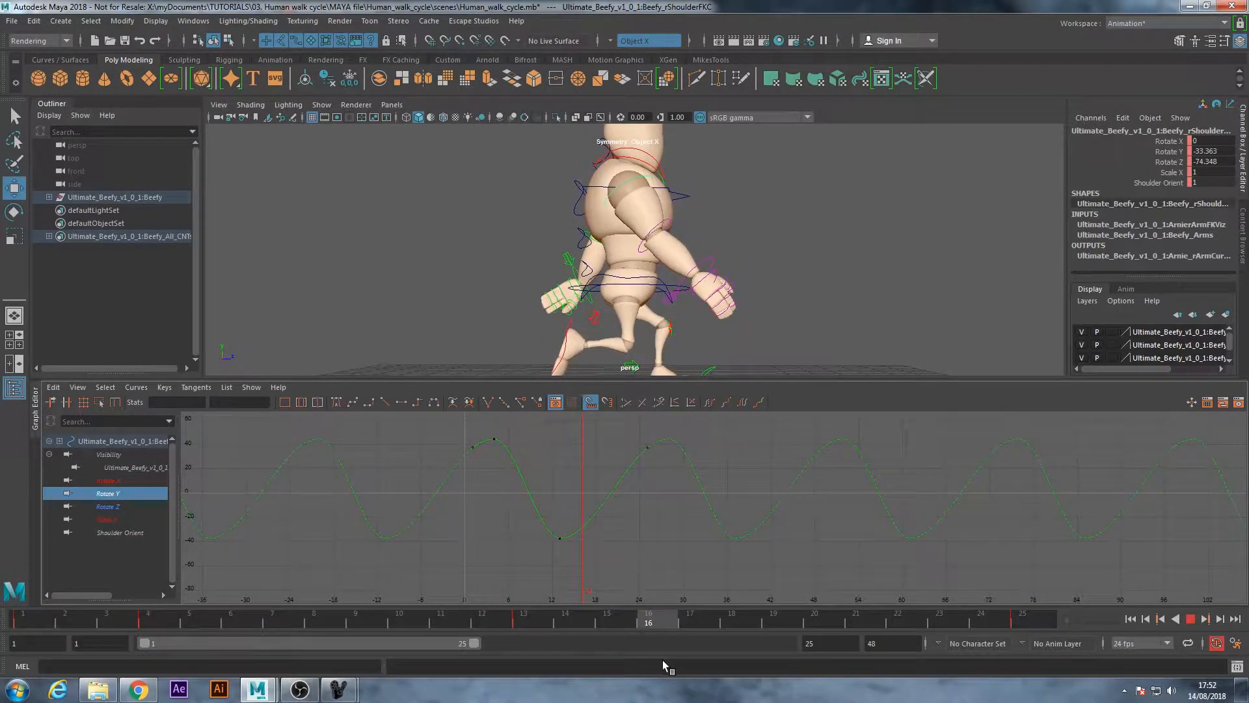
pyautogui.hotkey('alt', 'v')
pyautogui.click(559, 539)
pyautogui.moveTo(560, 539); pyautogui.dragTo(566, 539)
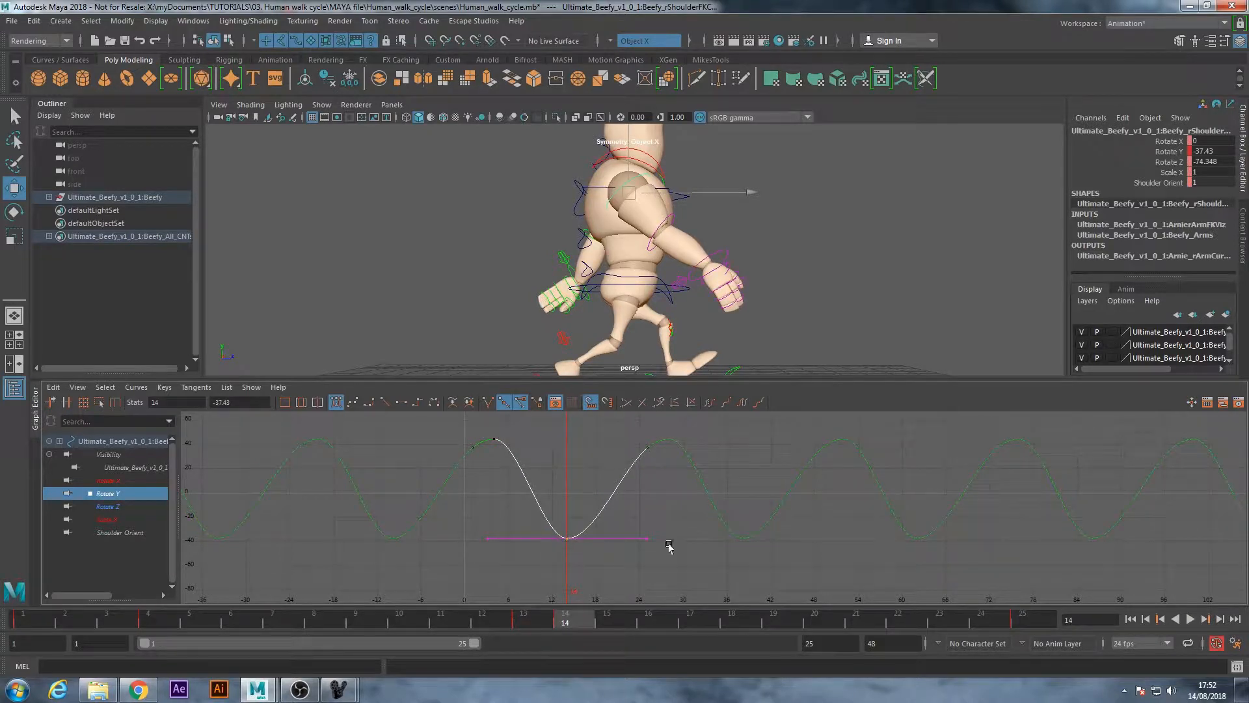
# Play the walk cycle from frame 1 to check the right arm's swing
pyautogui.click(1130, 619)
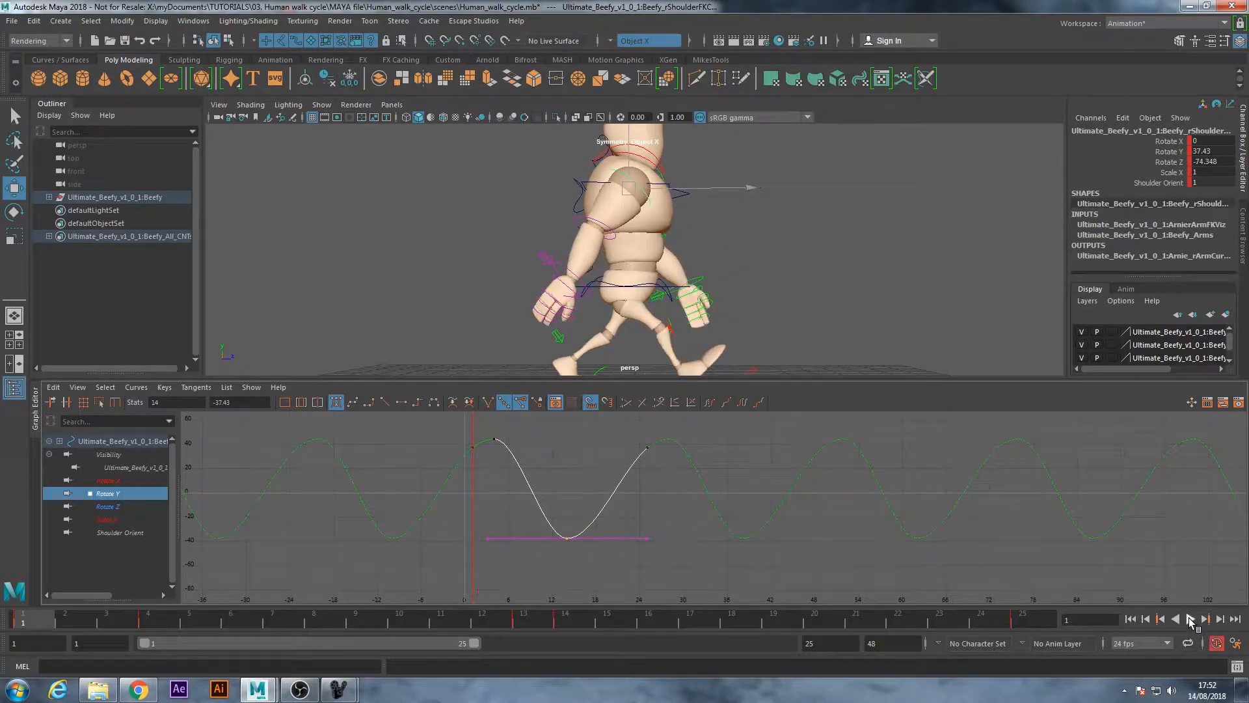
pyautogui.click(1190, 620)
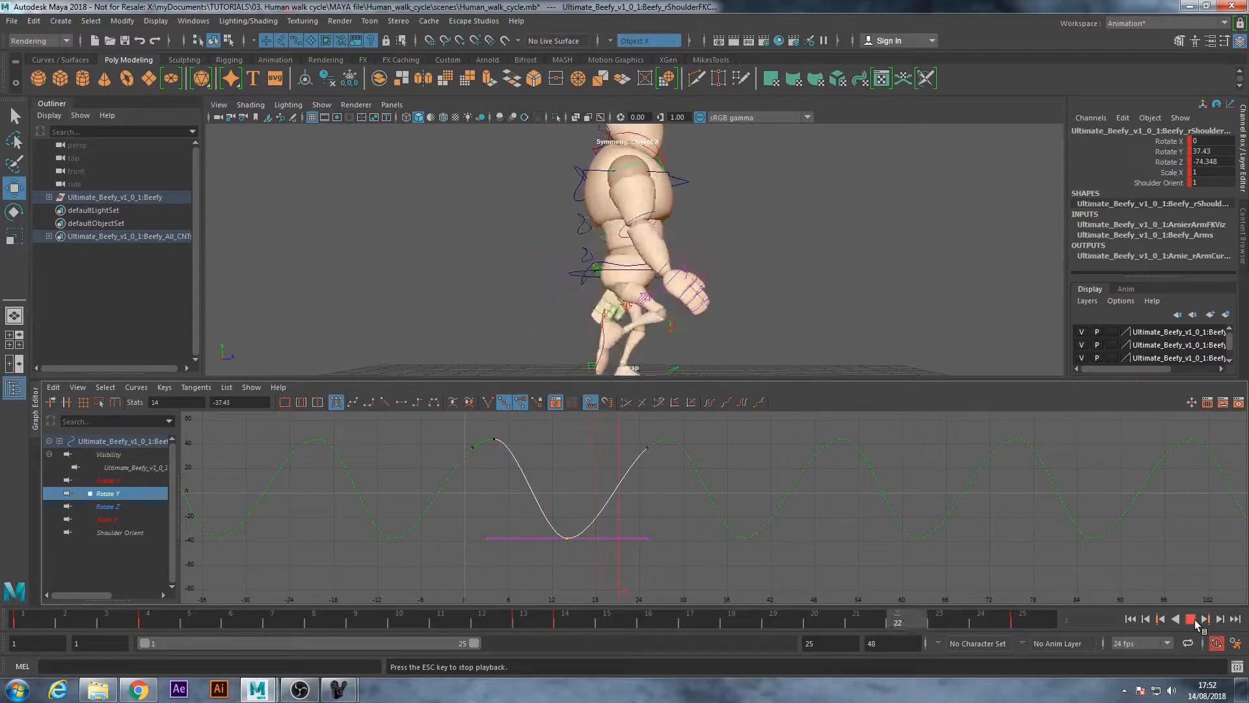
pyautogui.press('Escape')
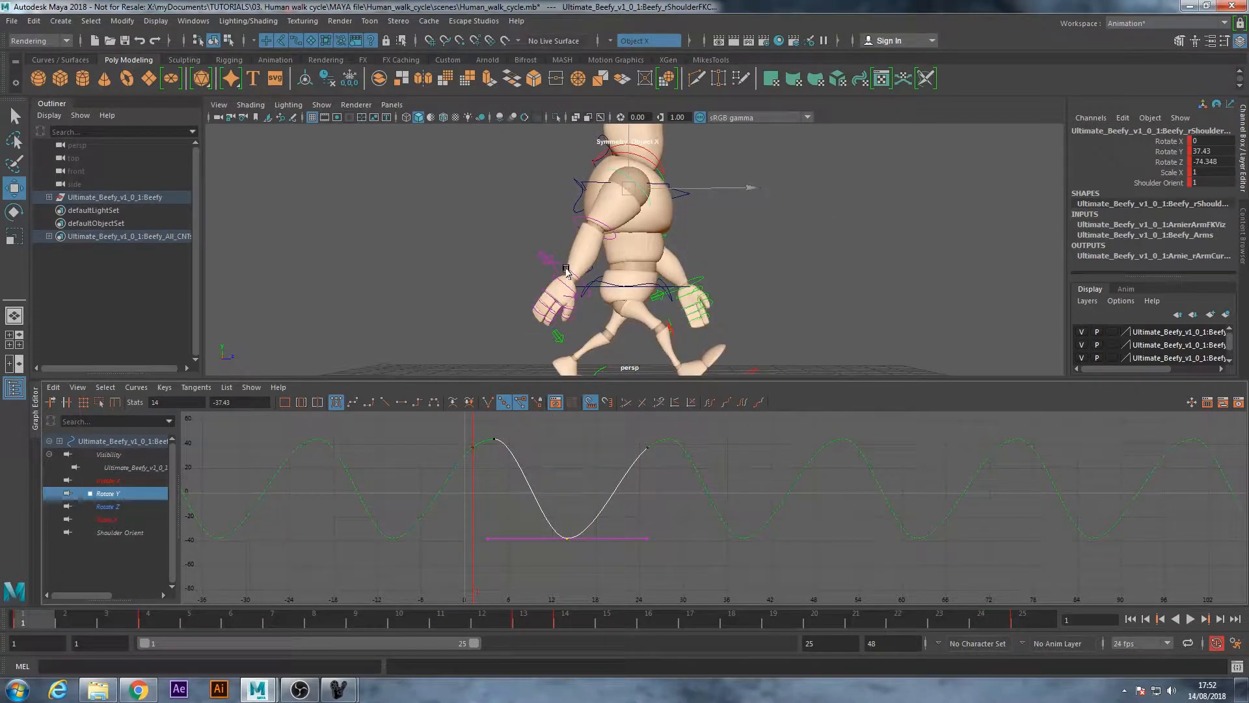
# Examine the right shoulder's remaining curves, including Rotate X, Rotate Z and Shoulder Orient
pyautogui.click(105, 480)
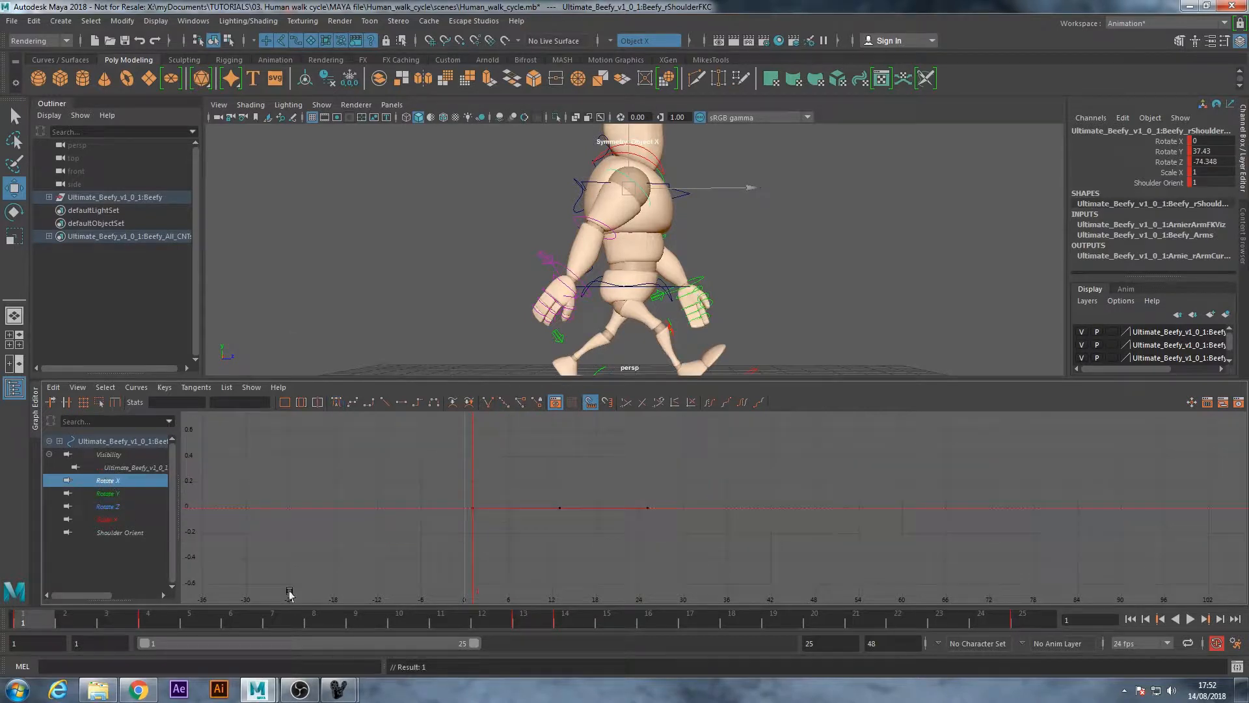
pyautogui.click(112, 519)
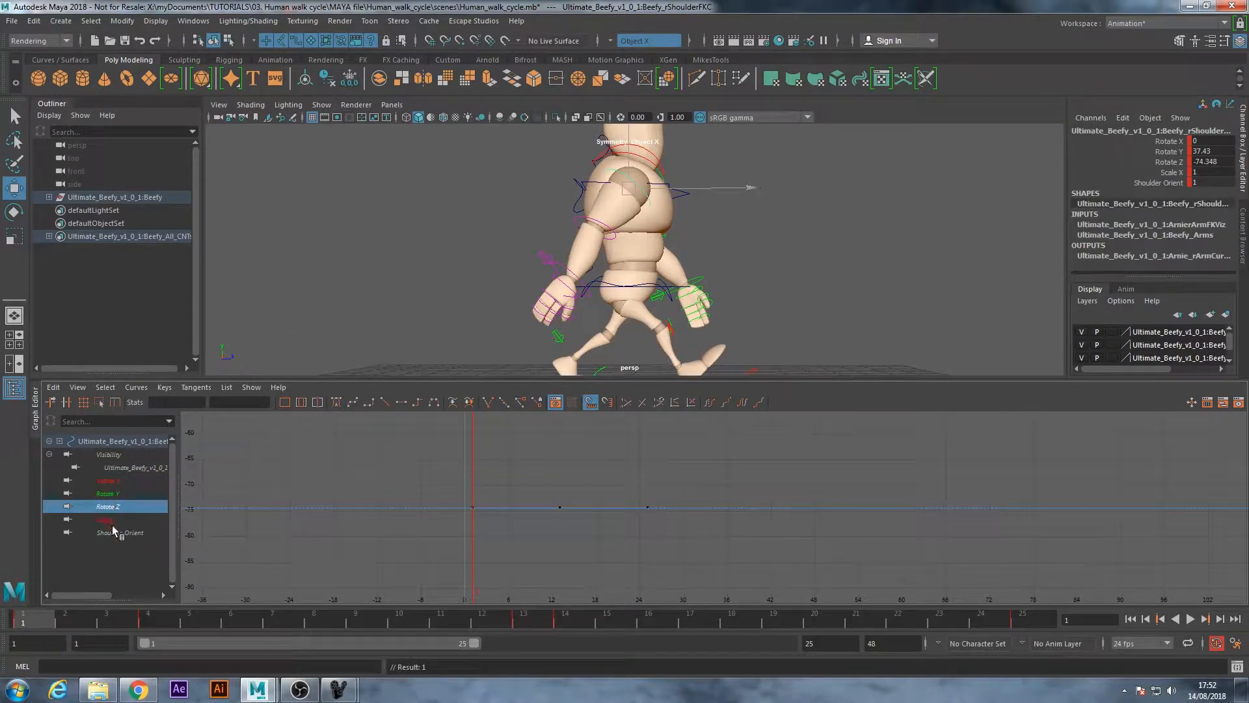
pyautogui.click(114, 532)
pyautogui.click(115, 481)
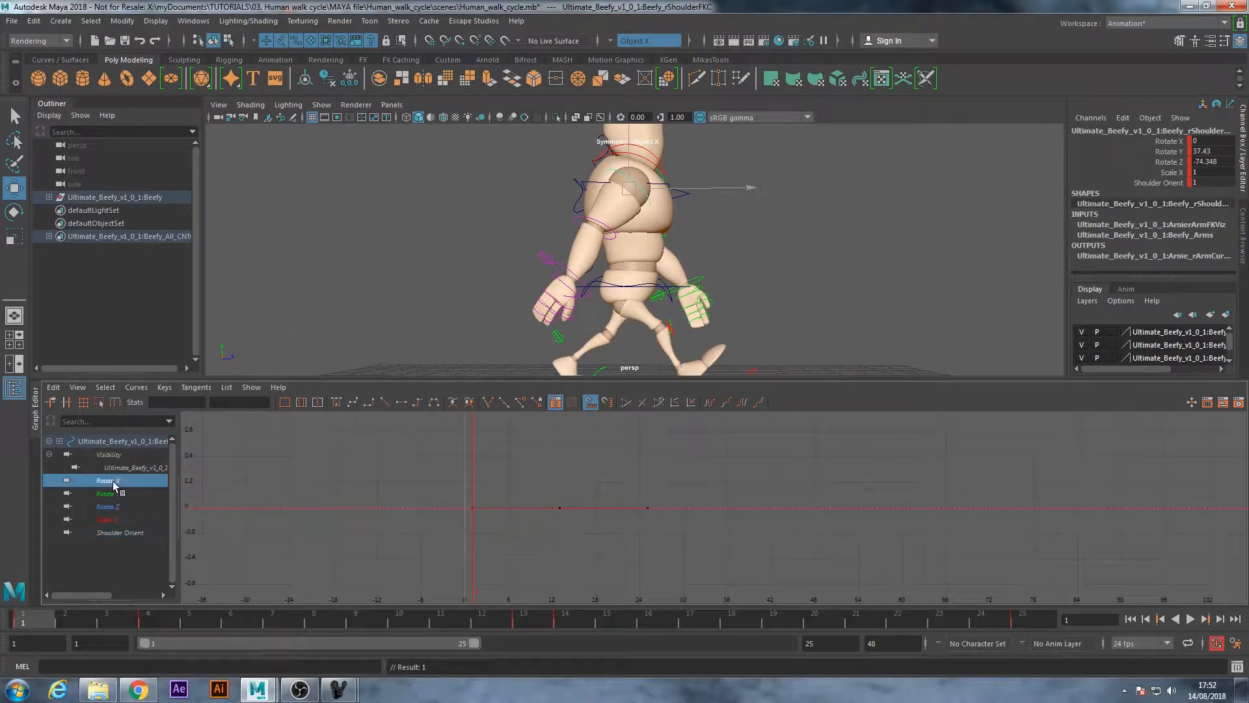
# Select the left shoulder FK control and isolate its Rotate Y curve in the Graph Editor
pyautogui.click(788, 221)
pyautogui.keyDown('alt'); pyautogui.moveTo(815, 215); pyautogui.dragTo(574, 203); pyautogui.keyUp('alt')
pyautogui.keyDown('alt'); pyautogui.moveTo(574, 203); pyautogui.dragTo(635, 198, button='right'); pyautogui.keyUp('alt')
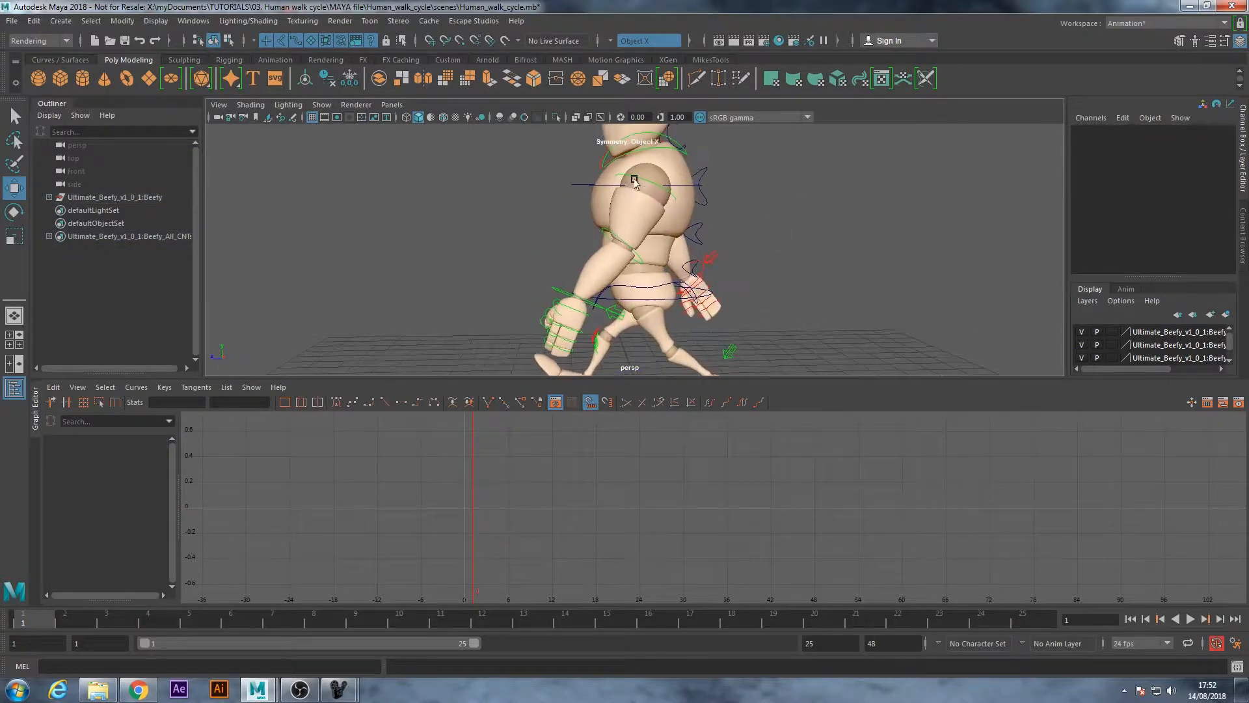
pyautogui.click(634, 182)
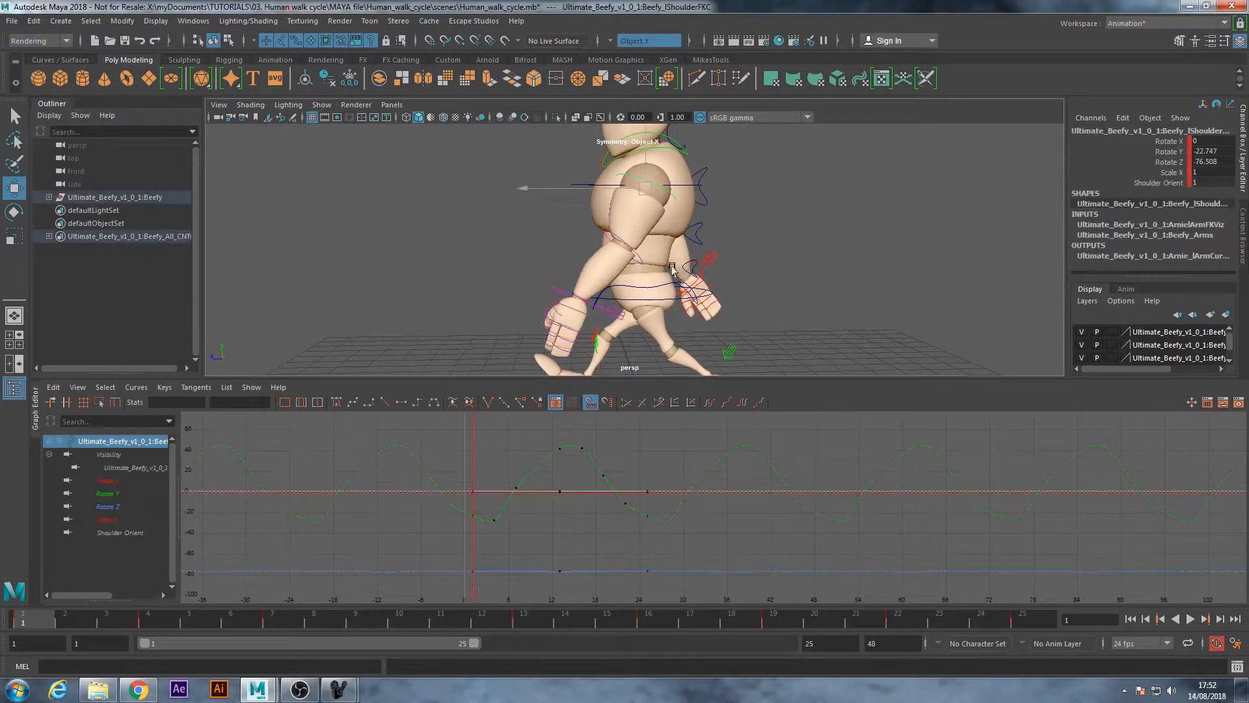
pyautogui.click(108, 494)
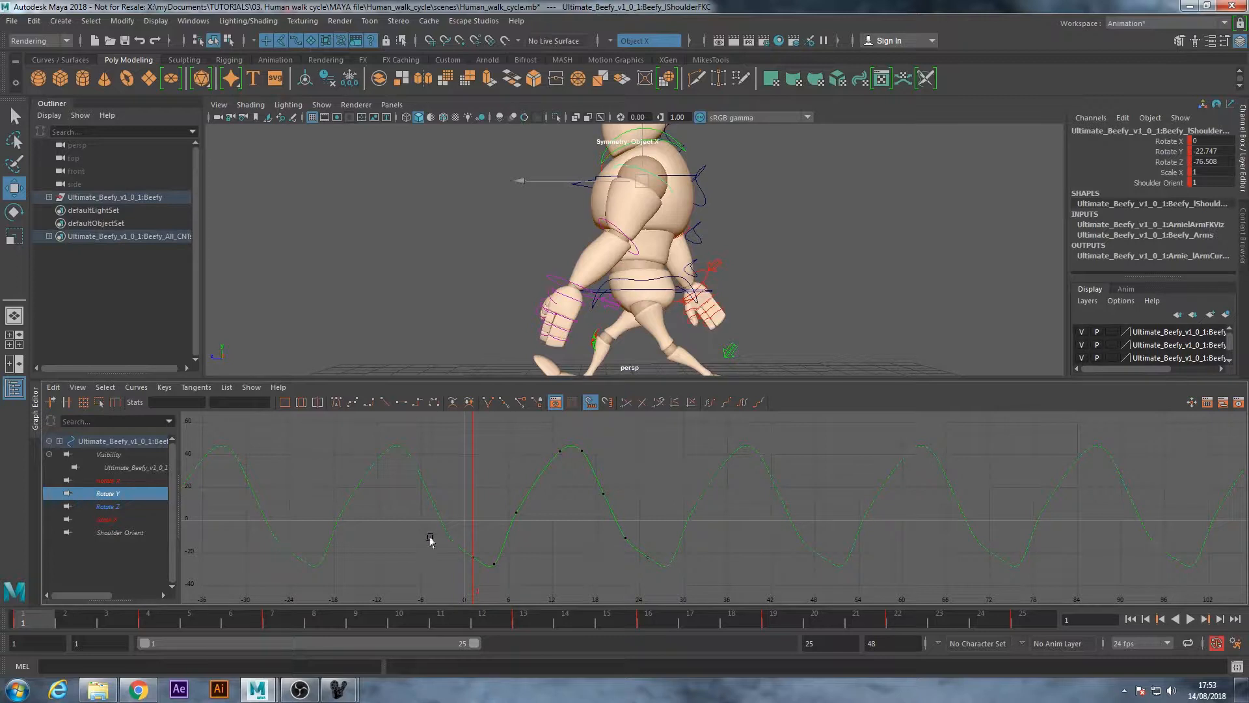
# Compare the left arm's swing at frames 4, 13 and 14 with its Rotate Y keys
pyautogui.moveTo(473, 565); pyautogui.dragTo(474, 565)
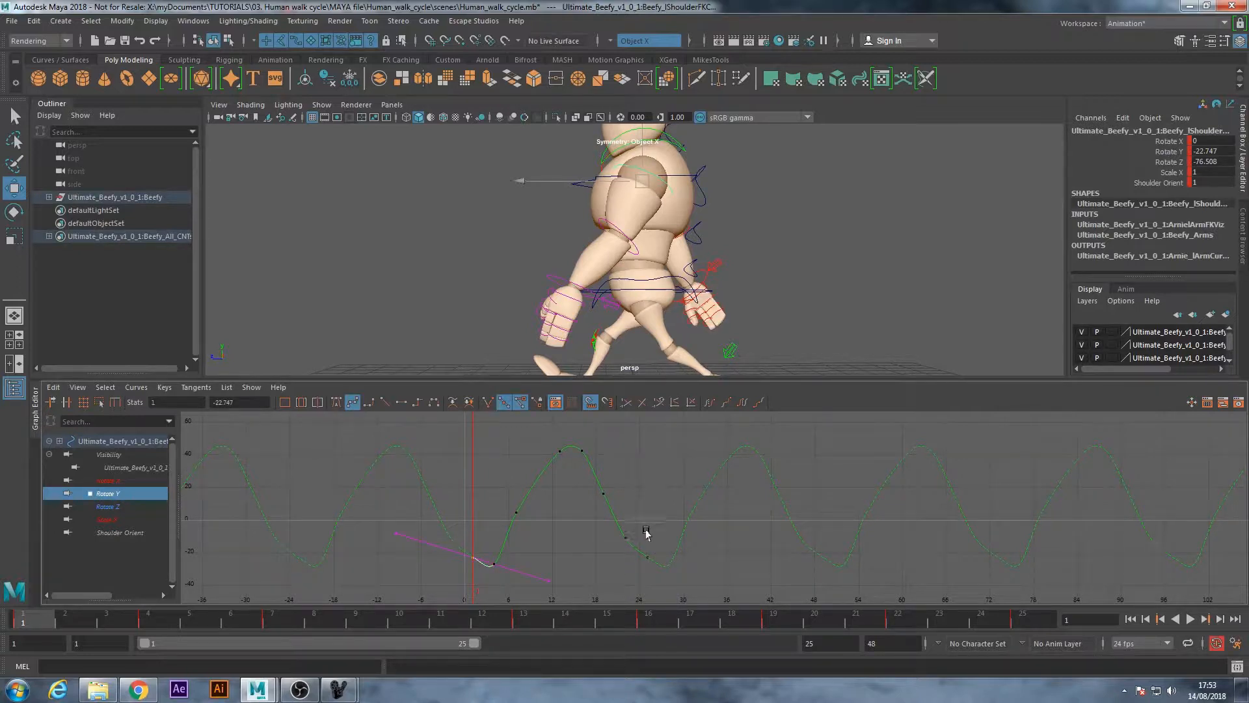
pyautogui.keyDown('shift'); pyautogui.moveTo(654, 573); pyautogui.dragTo(656, 574); pyautogui.keyUp('shift')
pyautogui.moveTo(487, 544); pyautogui.dragTo(510, 584)
pyautogui.moveTo(92, 614); pyautogui.dragTo(149, 622)
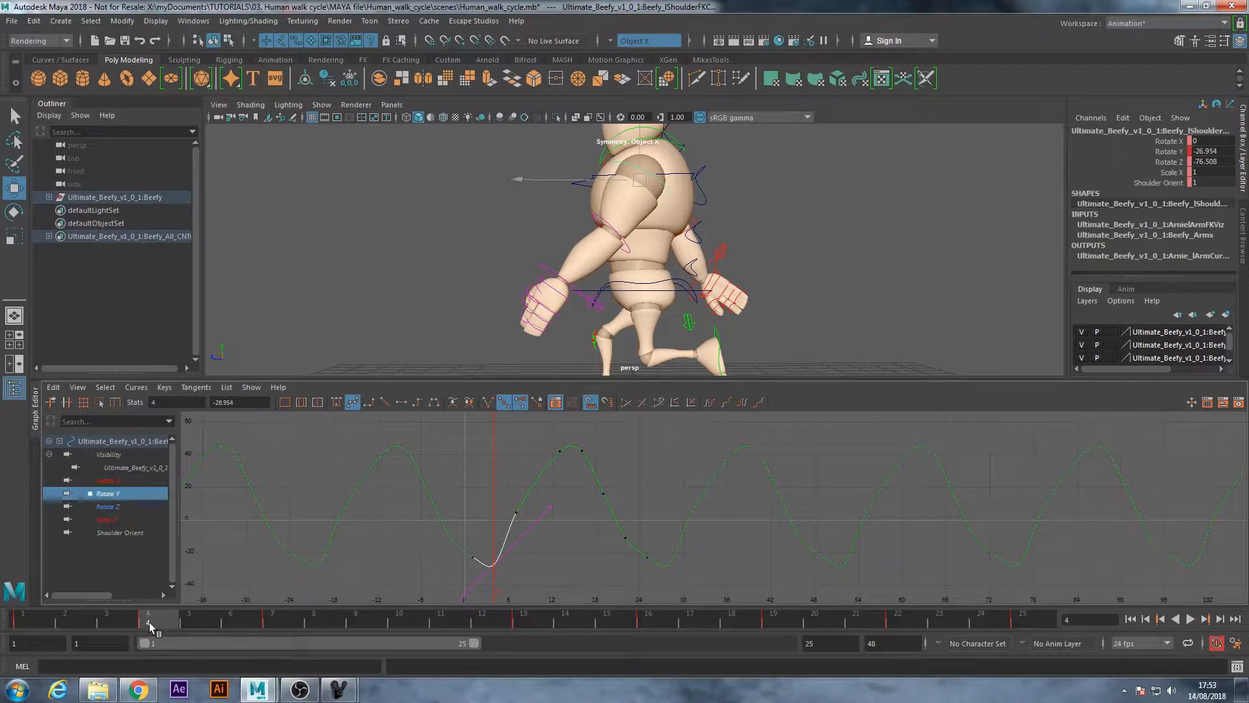
pyautogui.moveTo(147, 623); pyautogui.dragTo(587, 631)
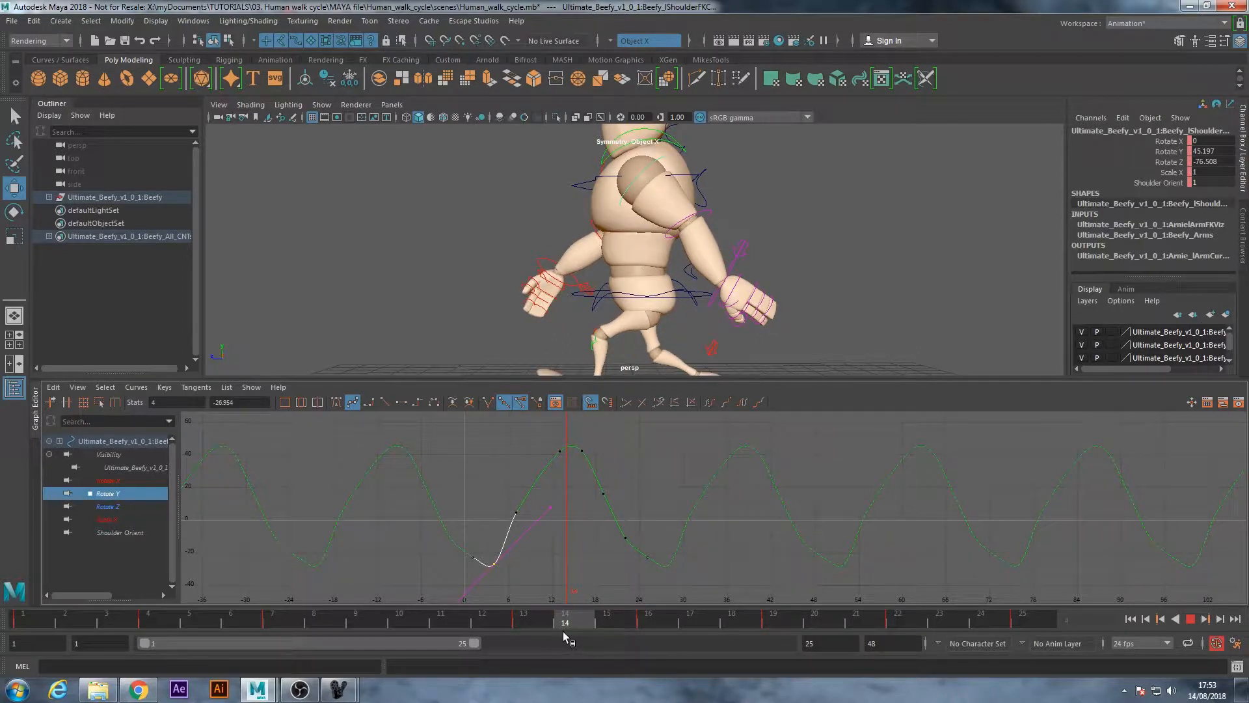
pyautogui.click(539, 625)
# Delete the left shoulder's Rotate Y keys at frames 7, 16, 19 and 22 and apply auto tangents to the remaining keys
pyautogui.click(575, 503)
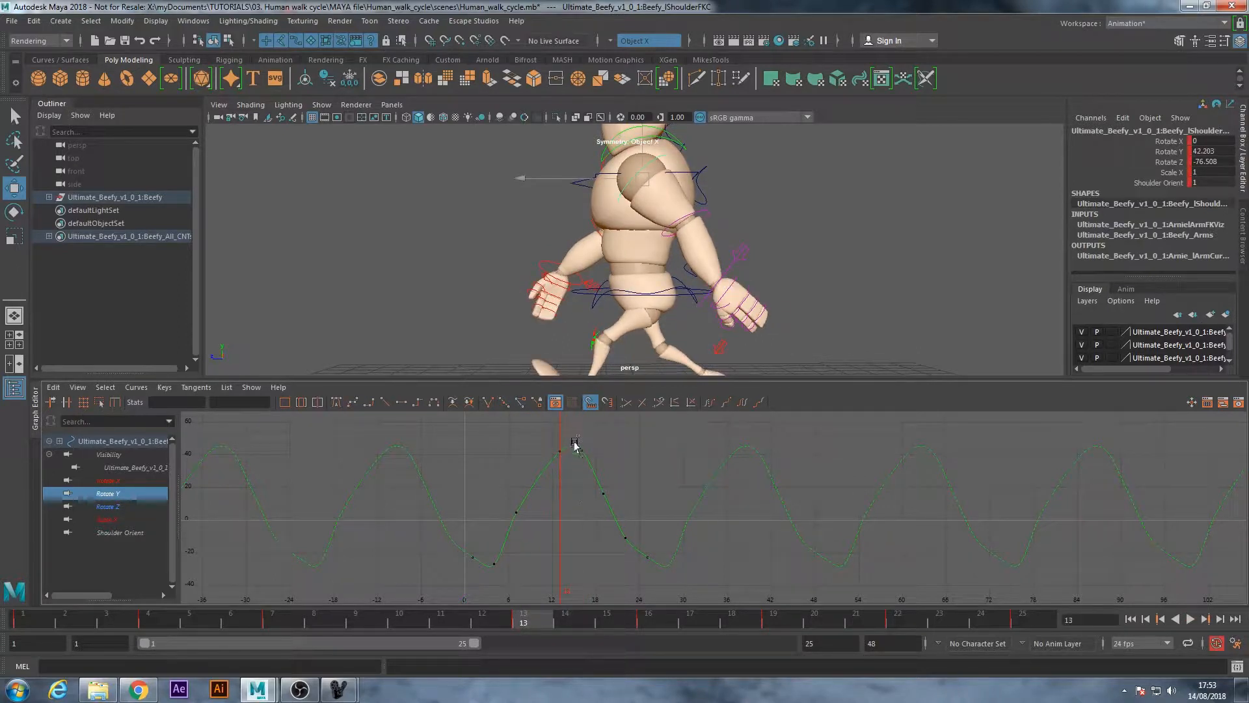
pyautogui.moveTo(576, 435); pyautogui.dragTo(636, 558)
pyautogui.press('Delete')
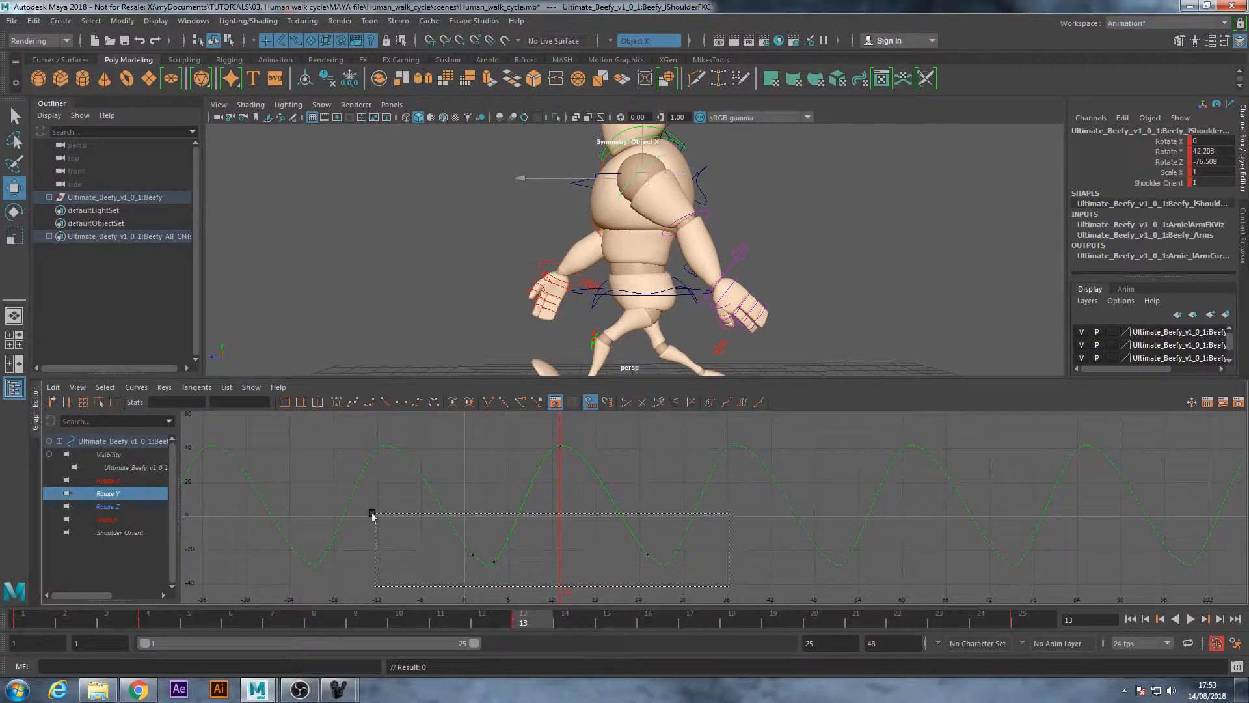
pyautogui.moveTo(372, 558); pyautogui.dragTo(373, 555)
pyautogui.click(338, 403)
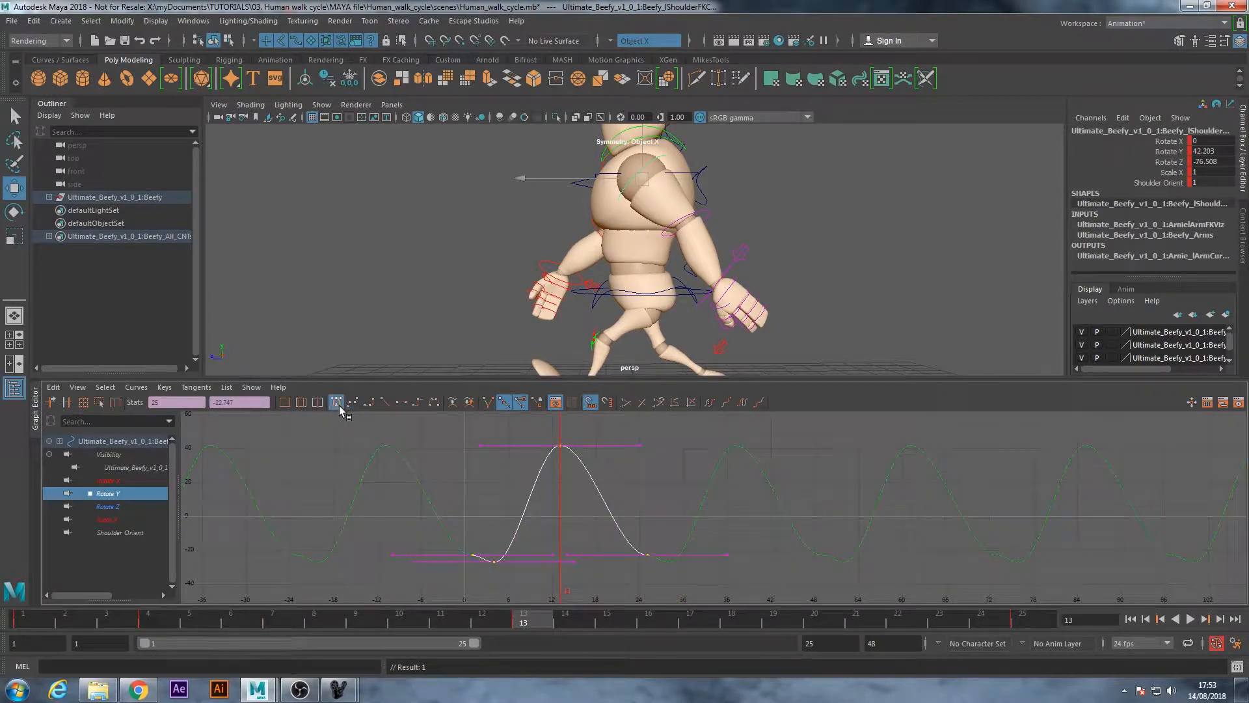
# Tilt the tangent of the left shoulder's Rotate Y key at frame 1 downwards so the curve flows into frame 4
pyautogui.click(457, 578)
pyautogui.keyDown('alt'); pyautogui.moveTo(457, 579); pyautogui.dragTo(521, 538, button='middle'); pyautogui.keyUp('alt')
pyautogui.keyDown('alt'); pyautogui.moveTo(521, 538); pyautogui.dragTo(611, 514, button='right'); pyautogui.keyUp('alt')
pyautogui.moveTo(423, 546); pyautogui.dragTo(491, 588)
pyautogui.keyDown('alt'); pyautogui.moveTo(497, 556); pyautogui.dragTo(503, 505, button='middle'); pyautogui.keyUp('alt')
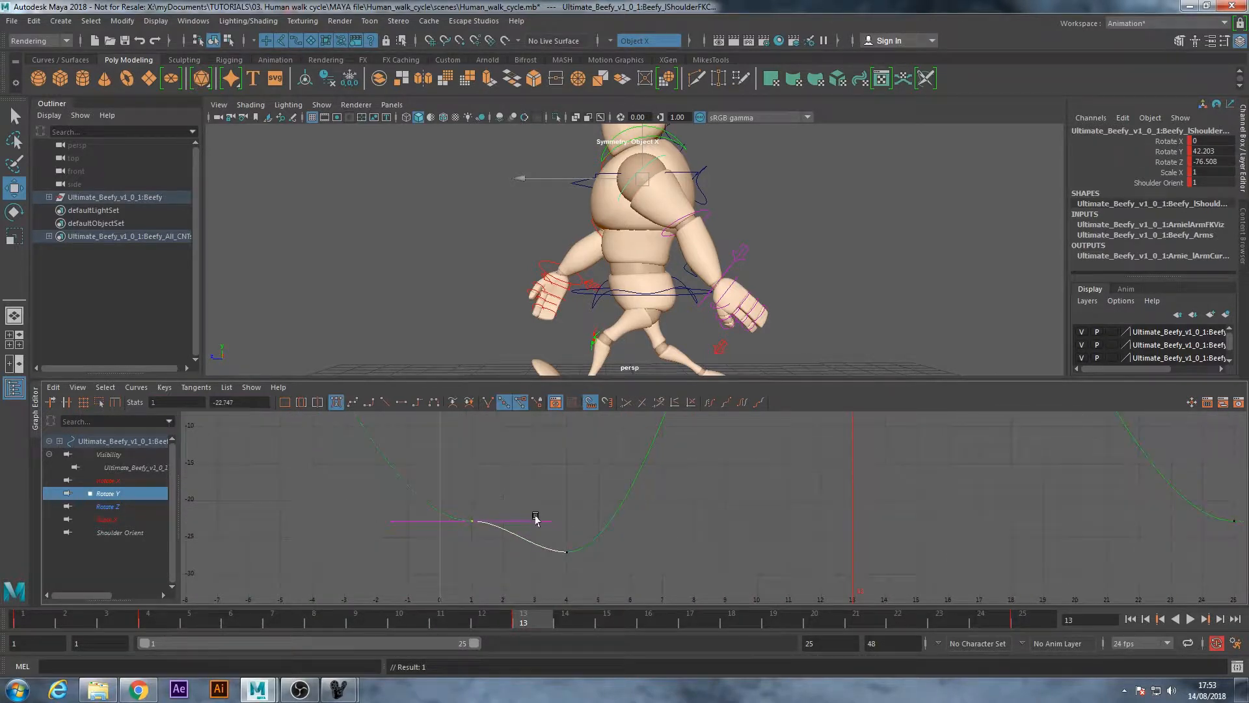
pyautogui.moveTo(544, 519); pyautogui.dragTo(507, 551)
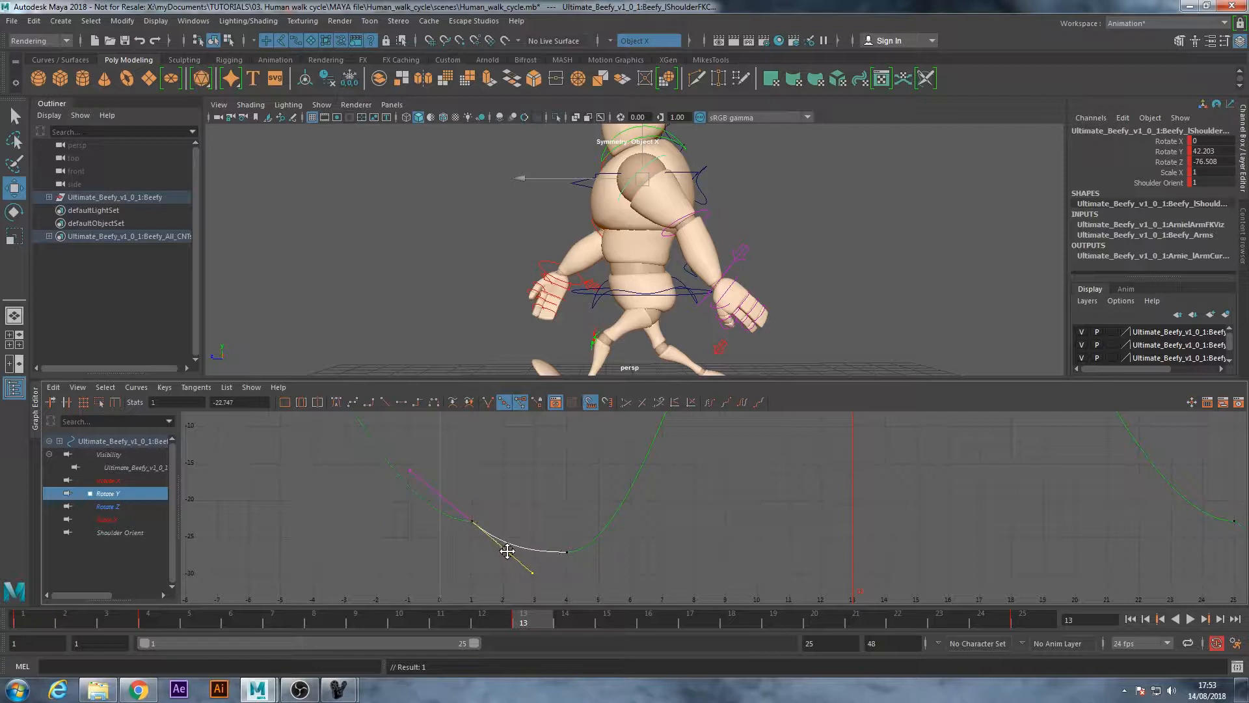
# Go to frame 4 and lower the left shoulder's Rotate Y key there slightly
pyautogui.moveTo(541, 520); pyautogui.dragTo(591, 572)
pyautogui.click(148, 621)
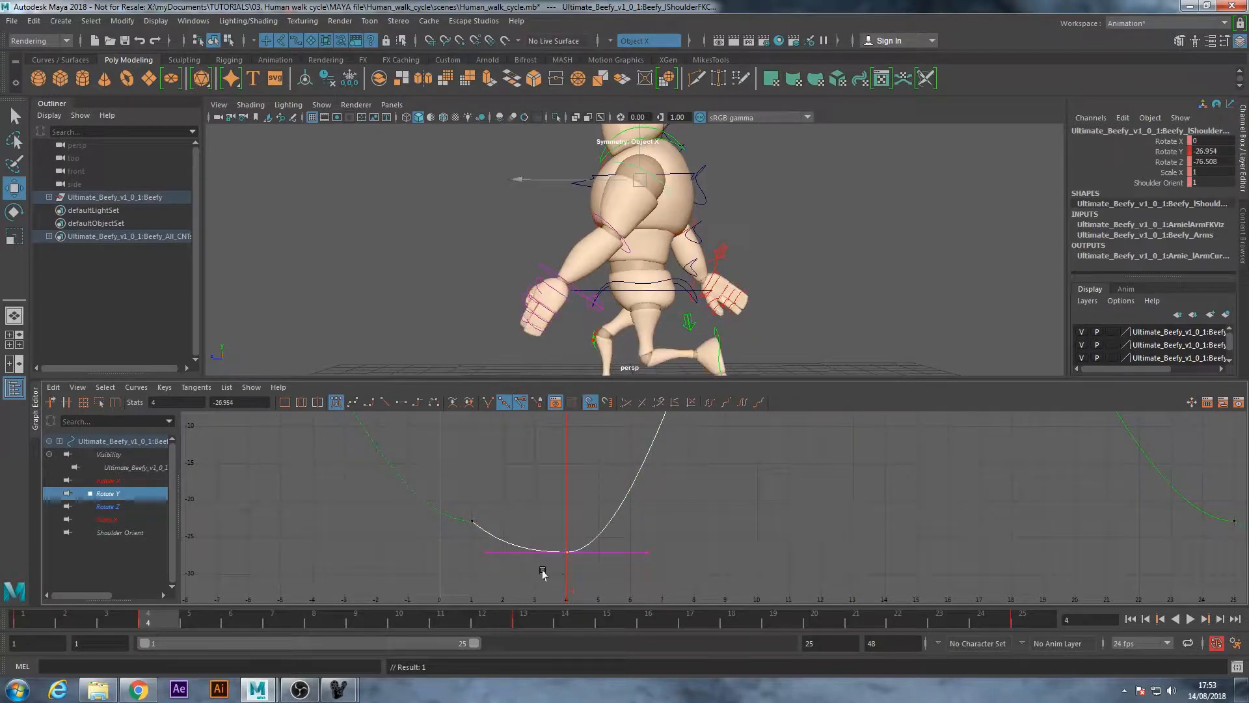
pyautogui.moveTo(567, 552); pyautogui.dragTo(567, 557)
# Tilt the tangent of the left shoulder's Rotate Y key at frame 25 downwards to match the slope at frame 1
pyautogui.keyDown('alt'); pyautogui.moveTo(1008, 512); pyautogui.dragTo(557, 522, button='middle'); pyautogui.keyUp('alt')
pyautogui.moveTo(742, 512); pyautogui.dragTo(821, 553)
pyautogui.click(818, 532)
pyautogui.moveTo(860, 532); pyautogui.dragTo(832, 585)
pyautogui.keyDown('alt'); pyautogui.moveTo(837, 517); pyautogui.dragTo(768, 514, button='right'); pyautogui.keyUp('alt')
pyautogui.keyDown('alt'); pyautogui.moveTo(646, 512); pyautogui.dragTo(647, 525, button='middle'); pyautogui.keyUp('alt')
pyautogui.moveTo(647, 525)
pyautogui.keyDown('alt'); pyautogui.mouseDown(button='right')
pyautogui.moveTo(679, 524)
pyautogui.moveTo(653, 521)
pyautogui.mouseUp(button='right'); pyautogui.keyUp('alt')
# Move the left shoulder's peak Rotate Y key from frame 13 to frame 14
pyautogui.moveTo(101, 629); pyautogui.dragTo(563, 625)
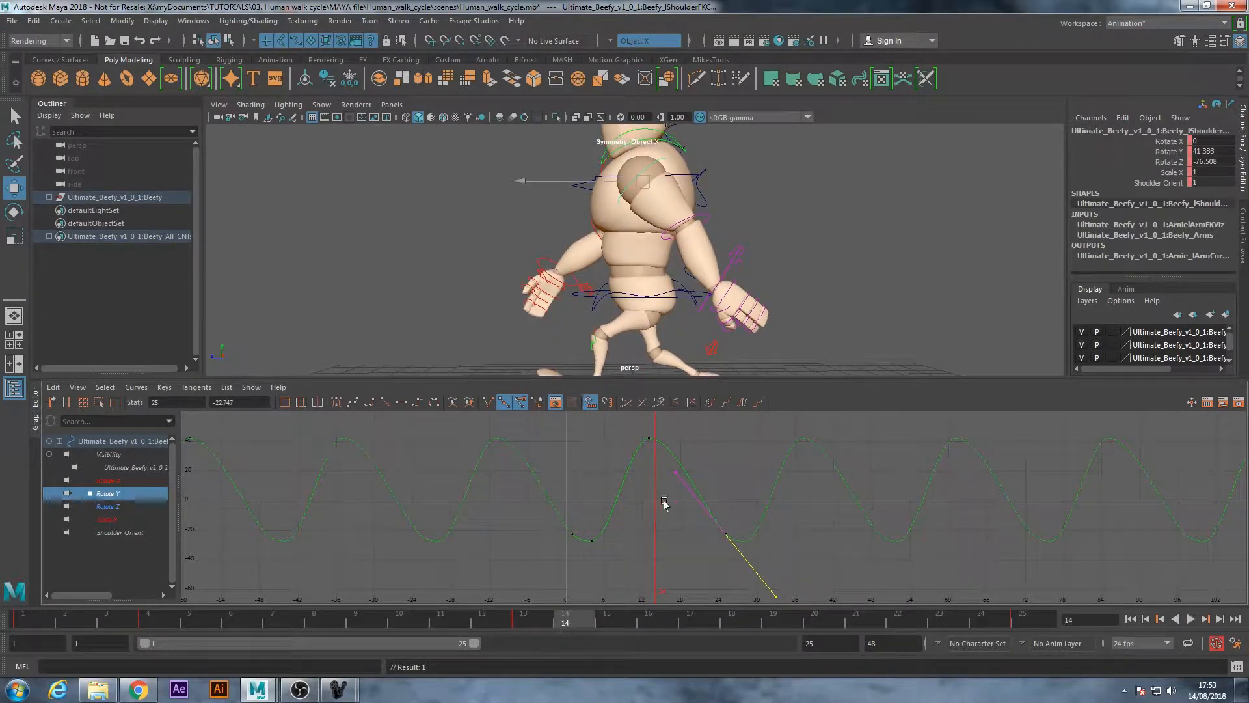
pyautogui.click(649, 441)
pyautogui.keyDown('shift'); pyautogui.moveTo(649, 434); pyautogui.dragTo(655, 439, button='middle'); pyautogui.keyUp('shift')
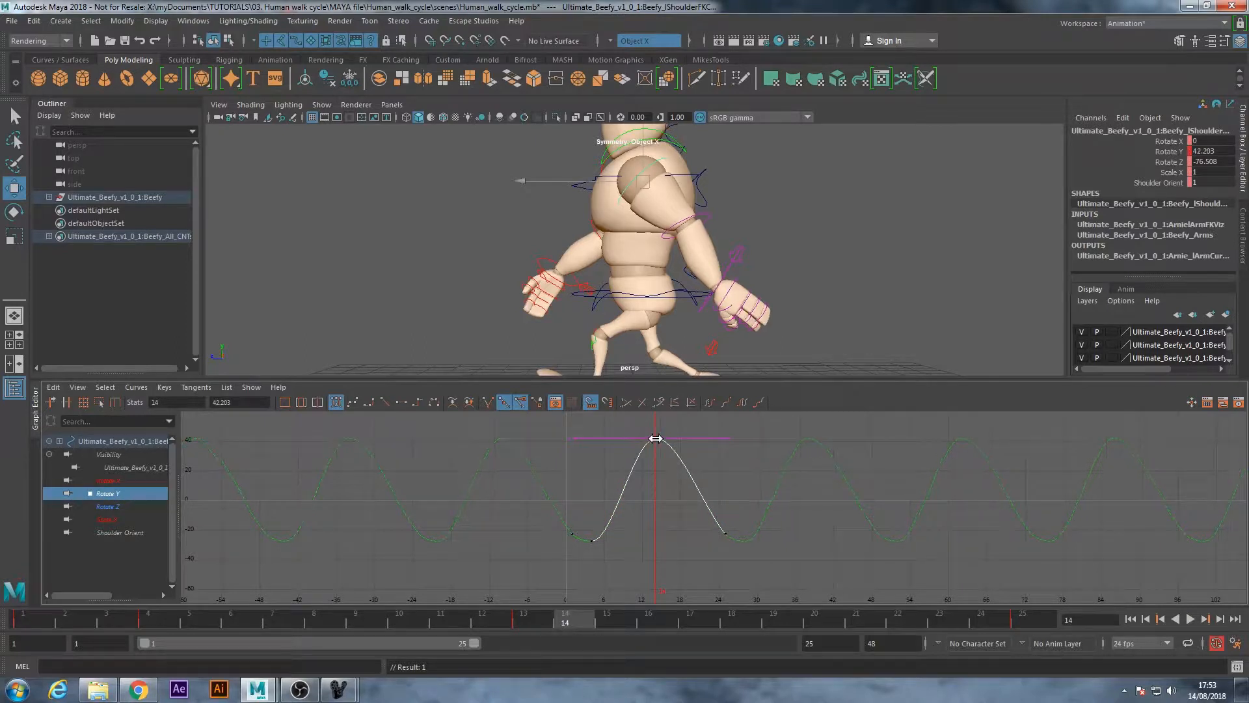
pyautogui.click(687, 514)
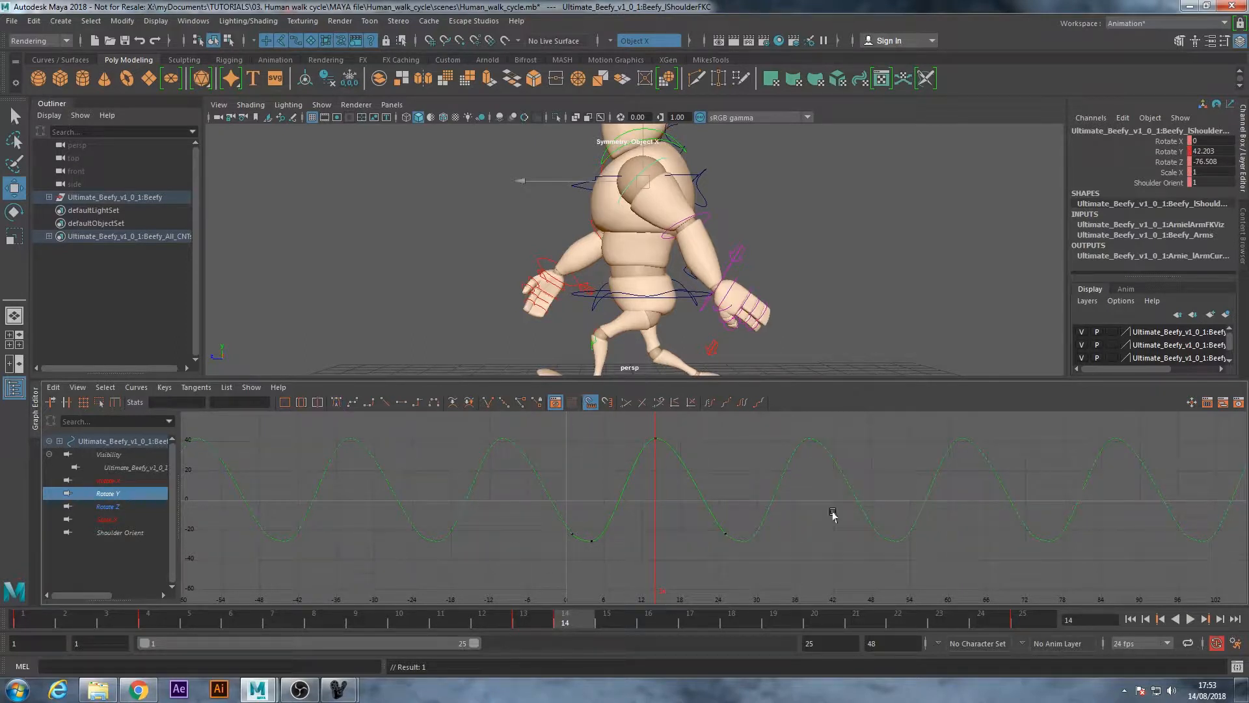
# Play the walk cycle from frame 1 and review both arms' swing from the front and the side
pyautogui.click(1130, 619)
pyautogui.keyDown('alt'); pyautogui.moveTo(761, 278); pyautogui.dragTo(645, 247); pyautogui.keyUp('alt')
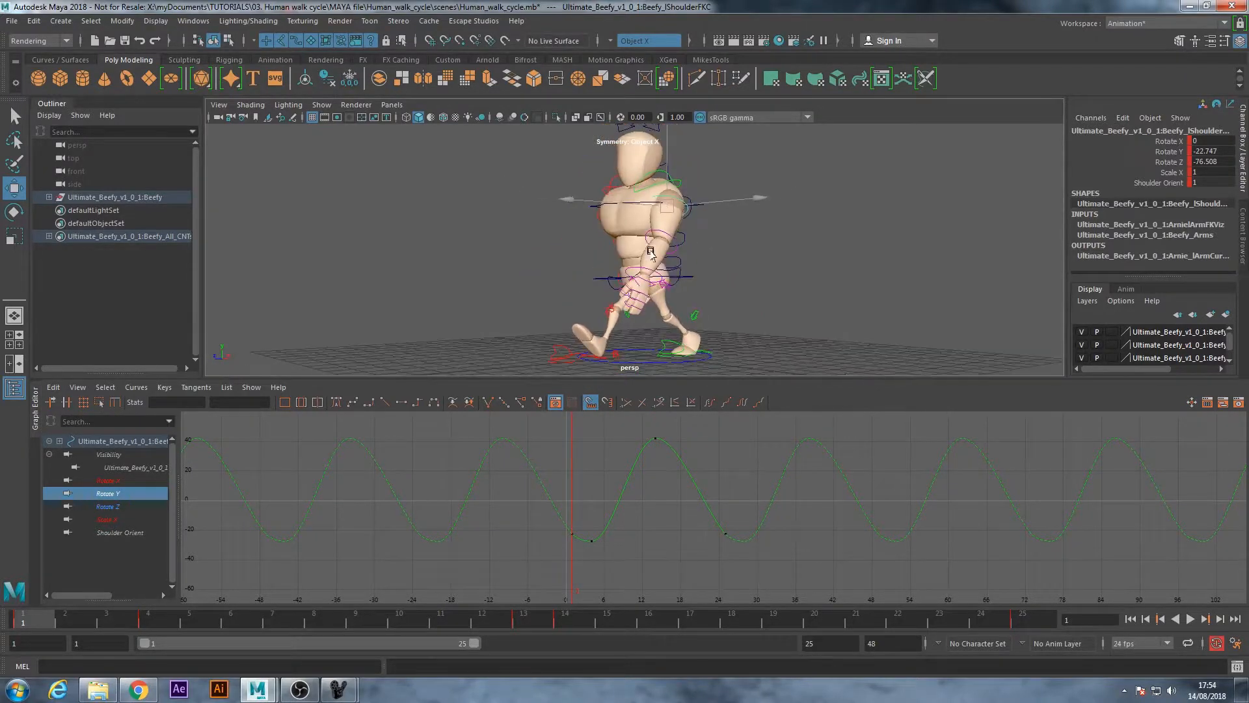
pyautogui.click(1190, 618)
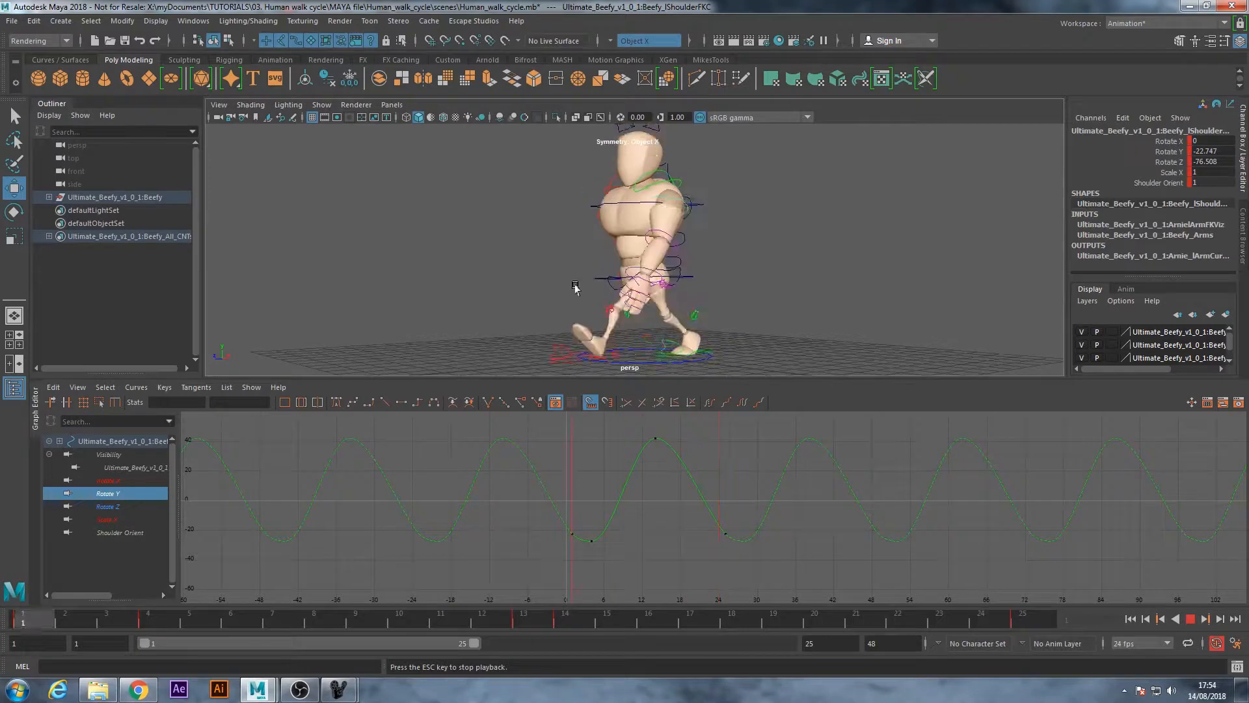
pyautogui.keyDown('alt'); pyautogui.moveTo(521, 285); pyautogui.dragTo(651, 286); pyautogui.keyUp('alt')
pyautogui.keyDown('alt'); pyautogui.moveTo(640, 337); pyautogui.dragTo(592, 338); pyautogui.keyUp('alt')
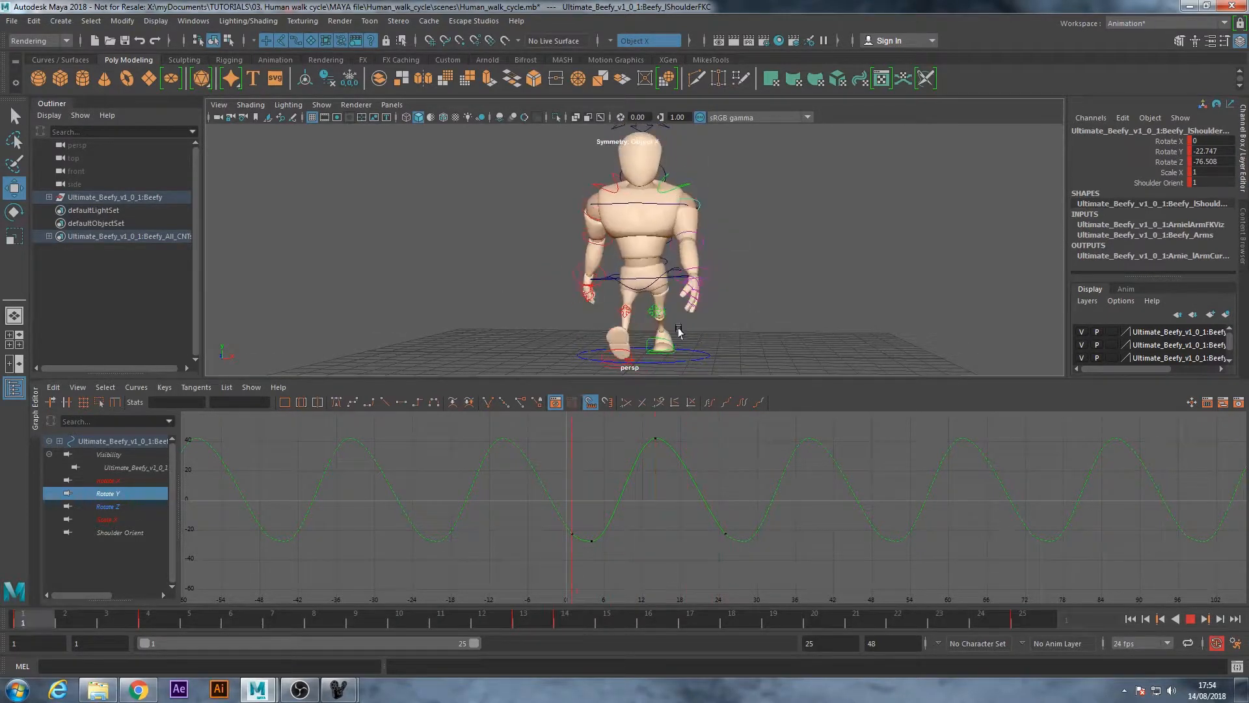
pyautogui.keyDown('alt'); pyautogui.moveTo(759, 321); pyautogui.dragTo(697, 306); pyautogui.keyUp('alt')
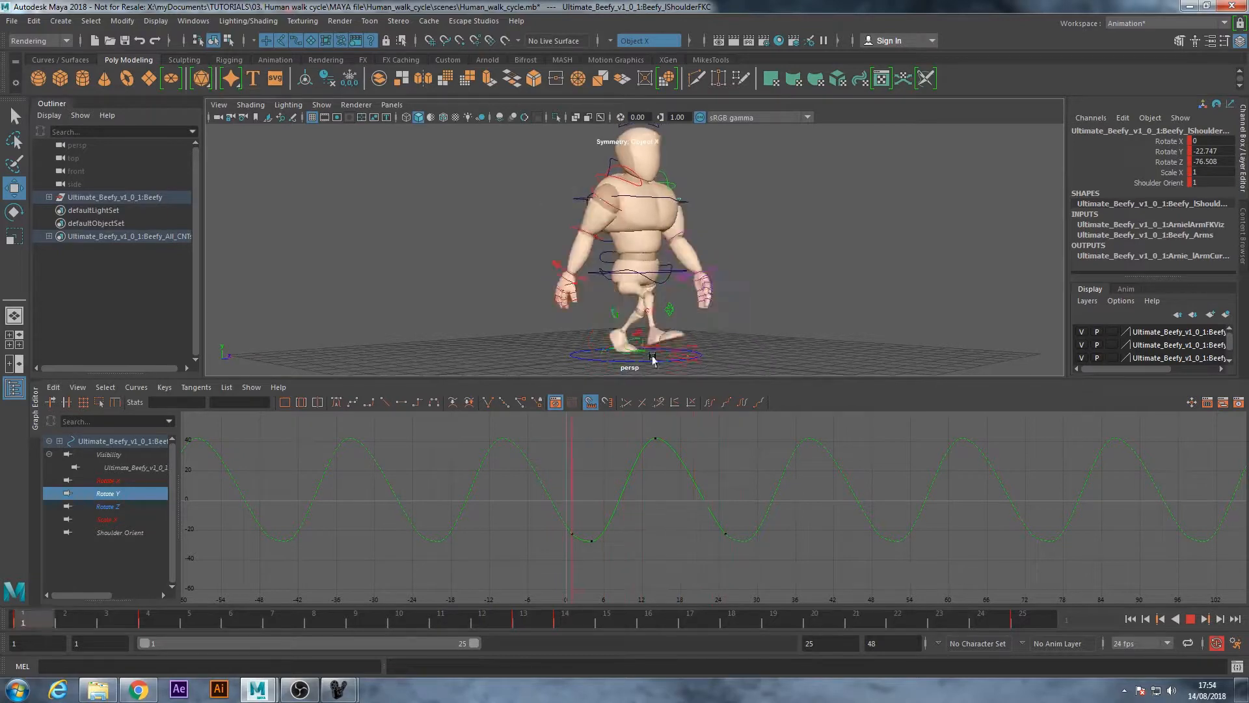
pyautogui.click(1192, 619)
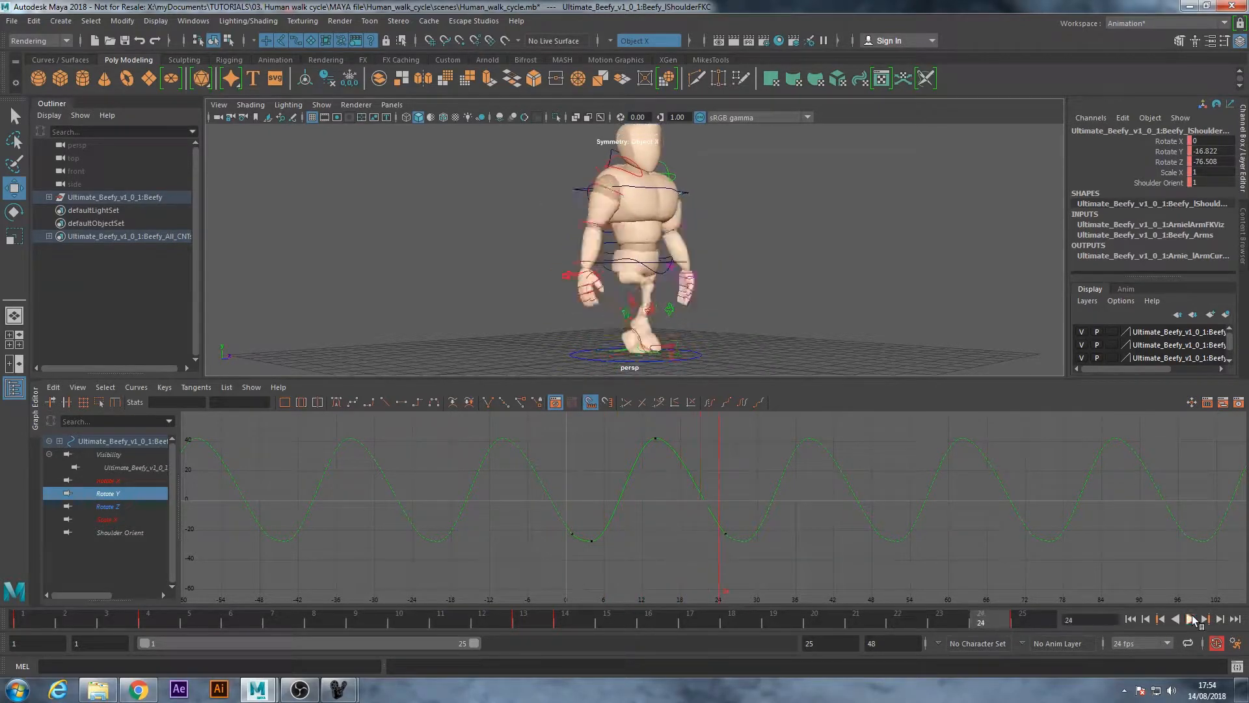
# Select the right wrist FK control and isolate its Rotate Z curve in the Graph Editor
pyautogui.click(780, 226)
pyautogui.keyDown('alt'); pyautogui.moveTo(774, 231); pyautogui.dragTo(677, 252); pyautogui.keyUp('alt')
pyautogui.keyDown('alt'); pyautogui.moveTo(538, 249); pyautogui.dragTo(602, 249, button='right'); pyautogui.keyUp('alt')
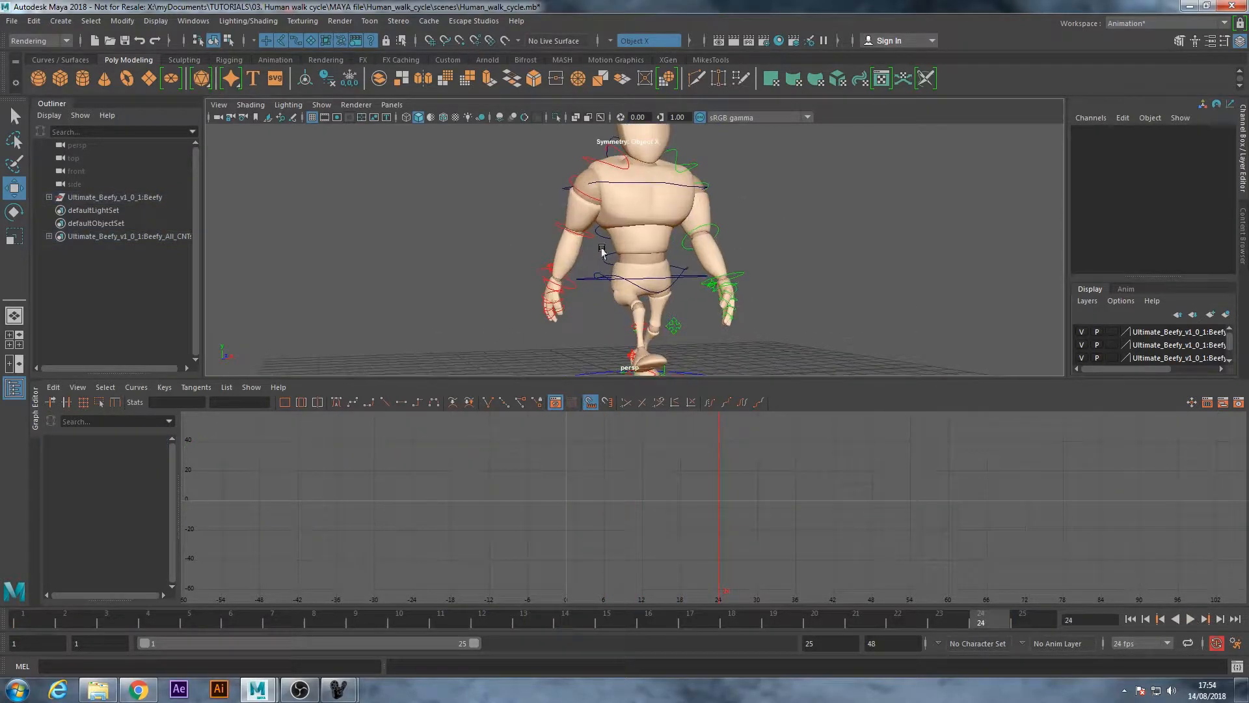
pyautogui.click(571, 289)
pyautogui.keyDown('alt'); pyautogui.moveTo(781, 268); pyautogui.dragTo(670, 267); pyautogui.keyUp('alt')
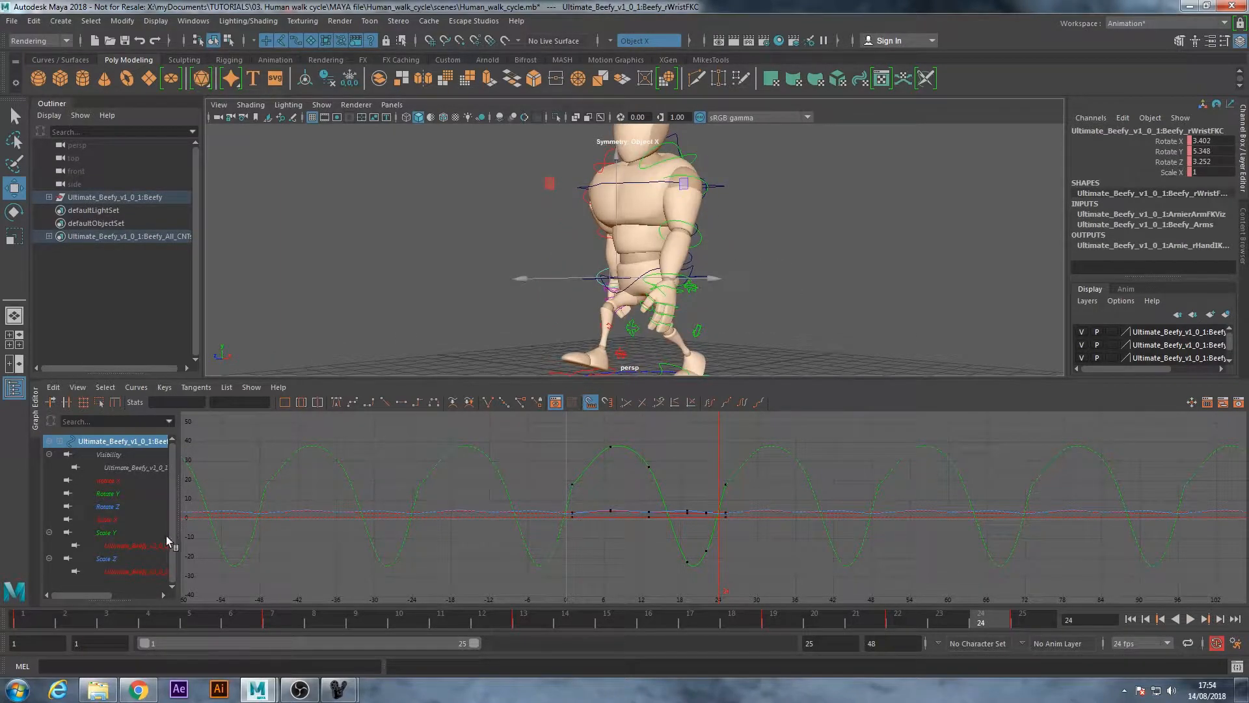
pyautogui.click(102, 506)
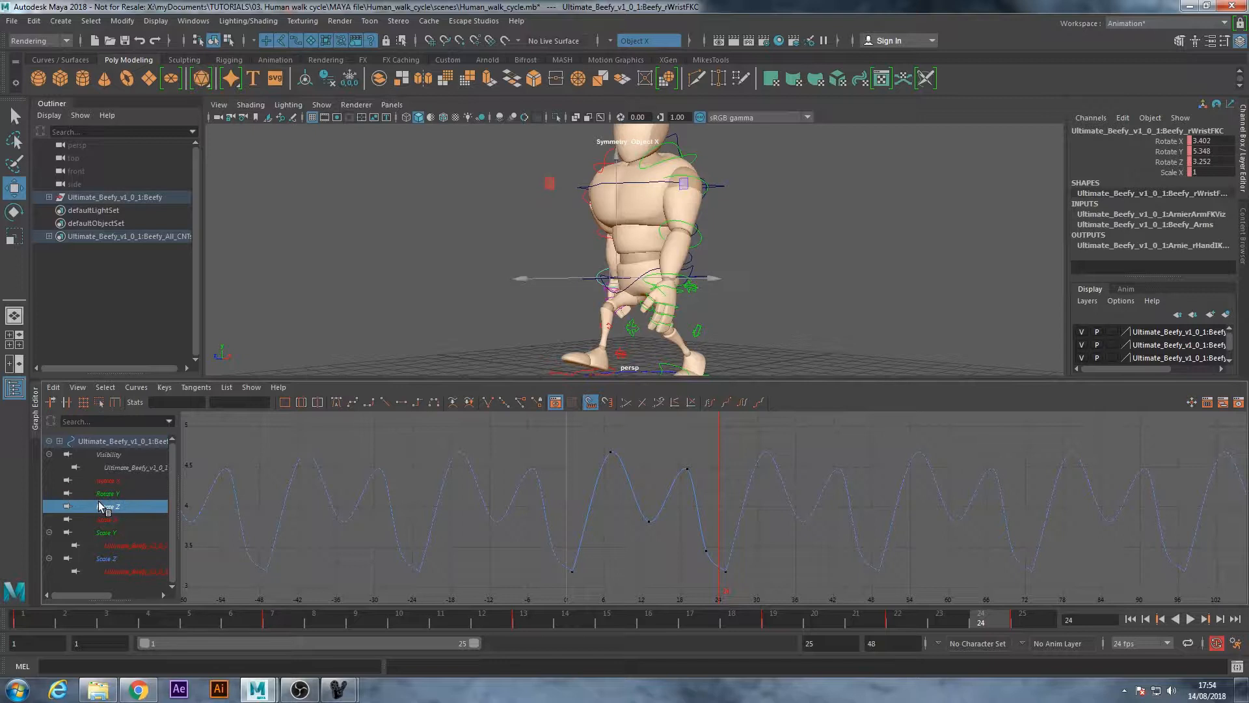
# Show all of the right wrist's curves and set every key to auto tangents
pyautogui.click(116, 482)
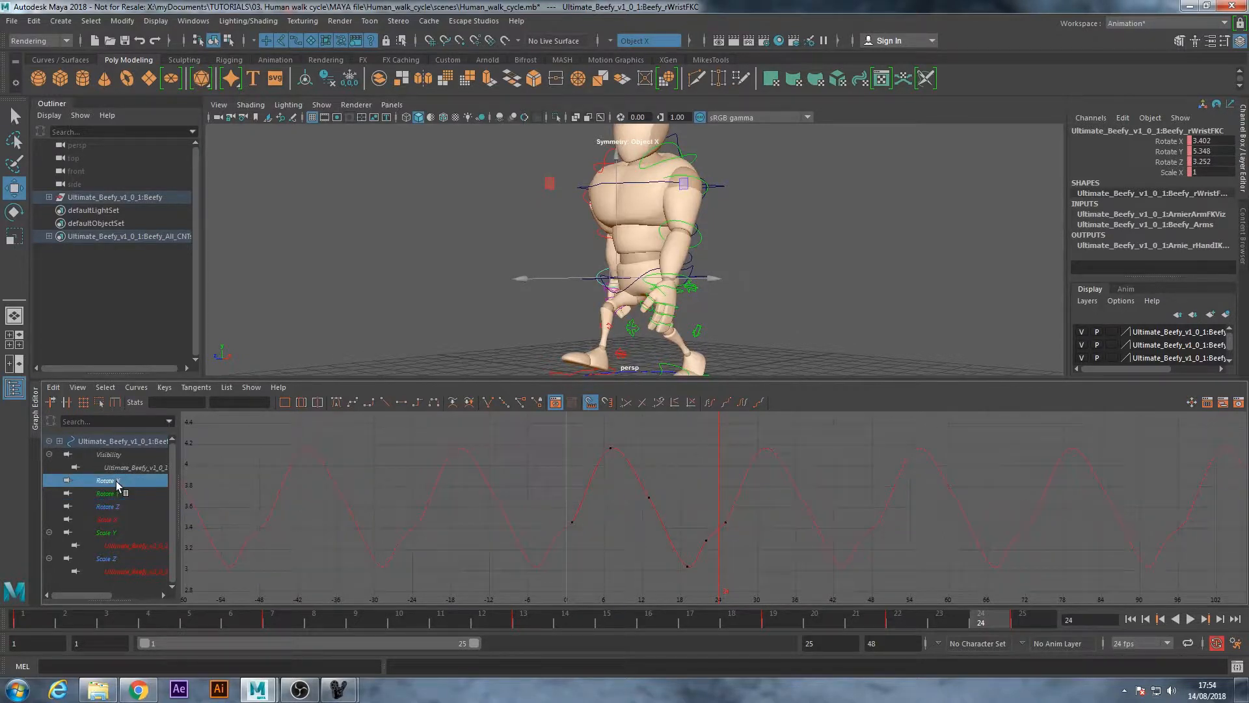
pyautogui.click(117, 440)
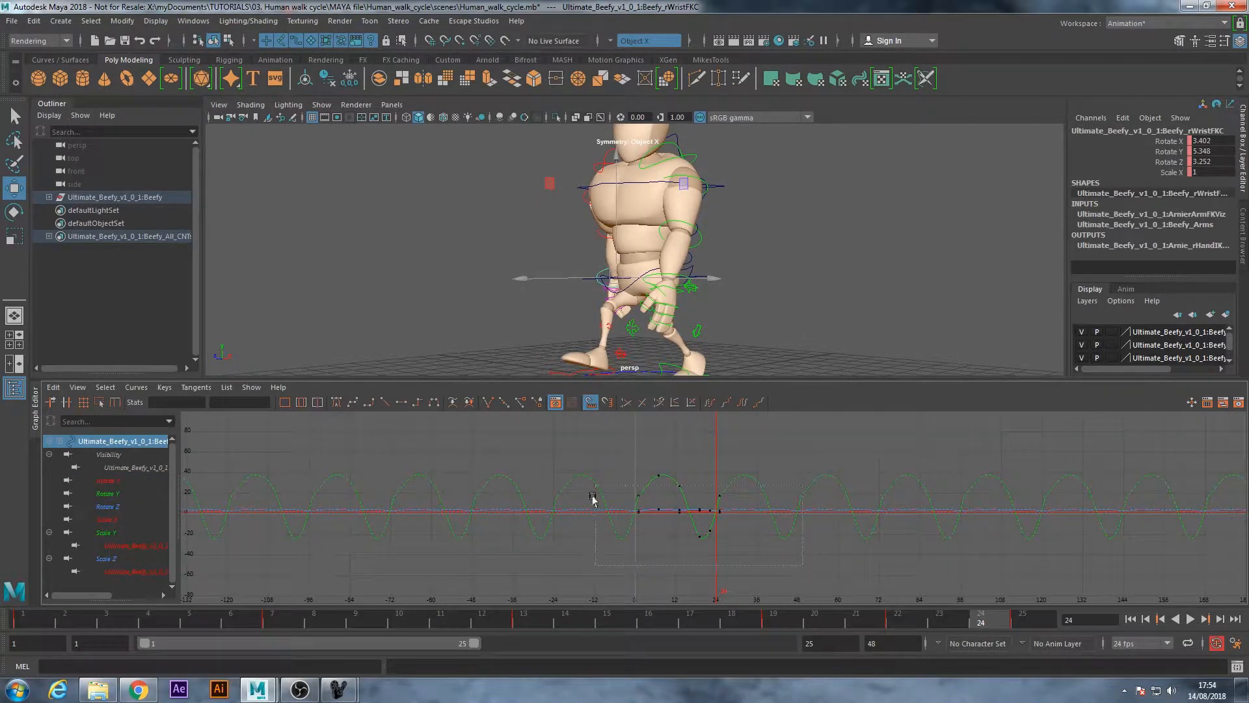
pyautogui.moveTo(592, 498); pyautogui.dragTo(589, 467)
pyautogui.click(336, 402)
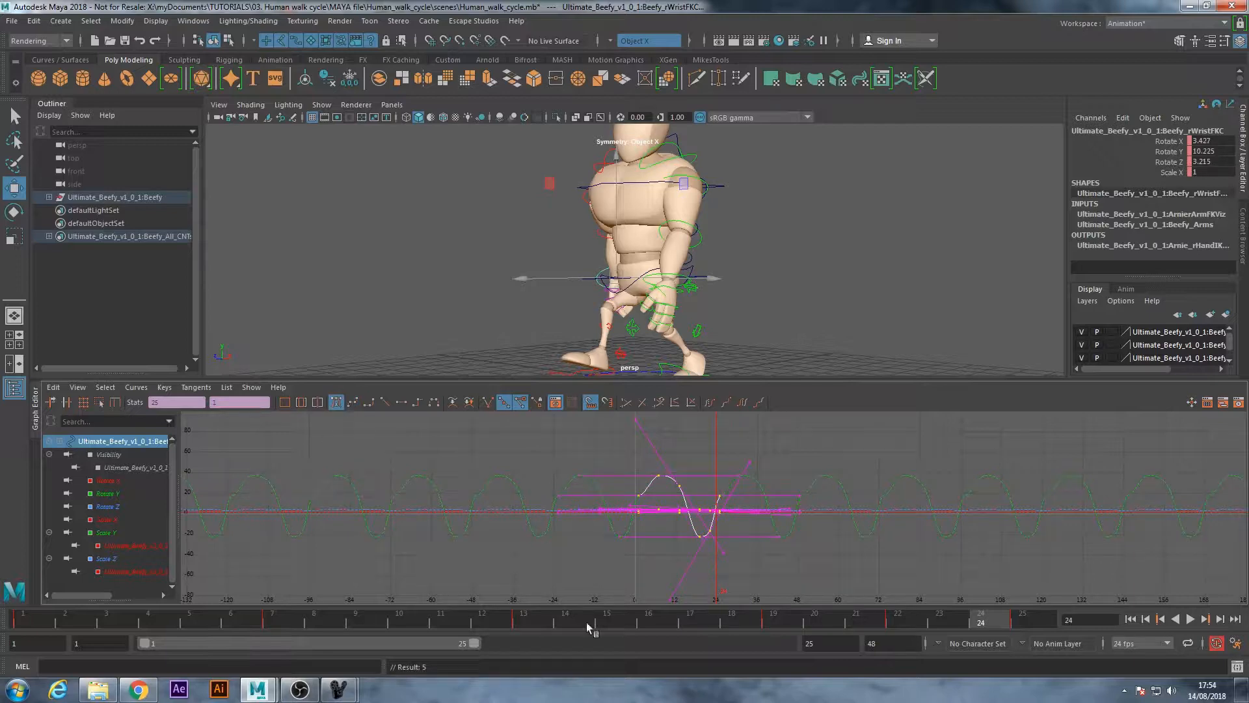
pyautogui.click(774, 535)
pyautogui.keyDown('alt'); pyautogui.moveTo(595, 531); pyautogui.dragTo(653, 530, button='right'); pyautogui.keyUp('alt')
pyautogui.click(770, 584)
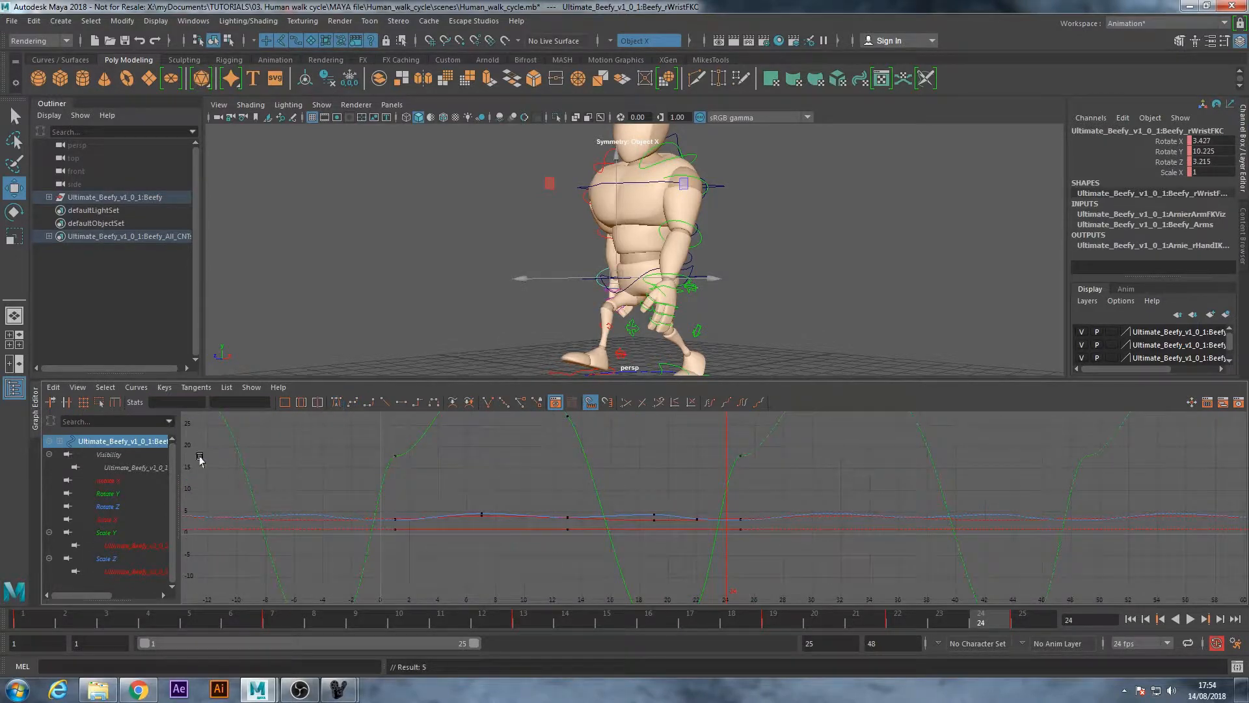
# Isolate the right wrist's Rotate Y curve and scrub from frame 1 to frame 25 to examine the hand's swing
pyautogui.click(125, 510)
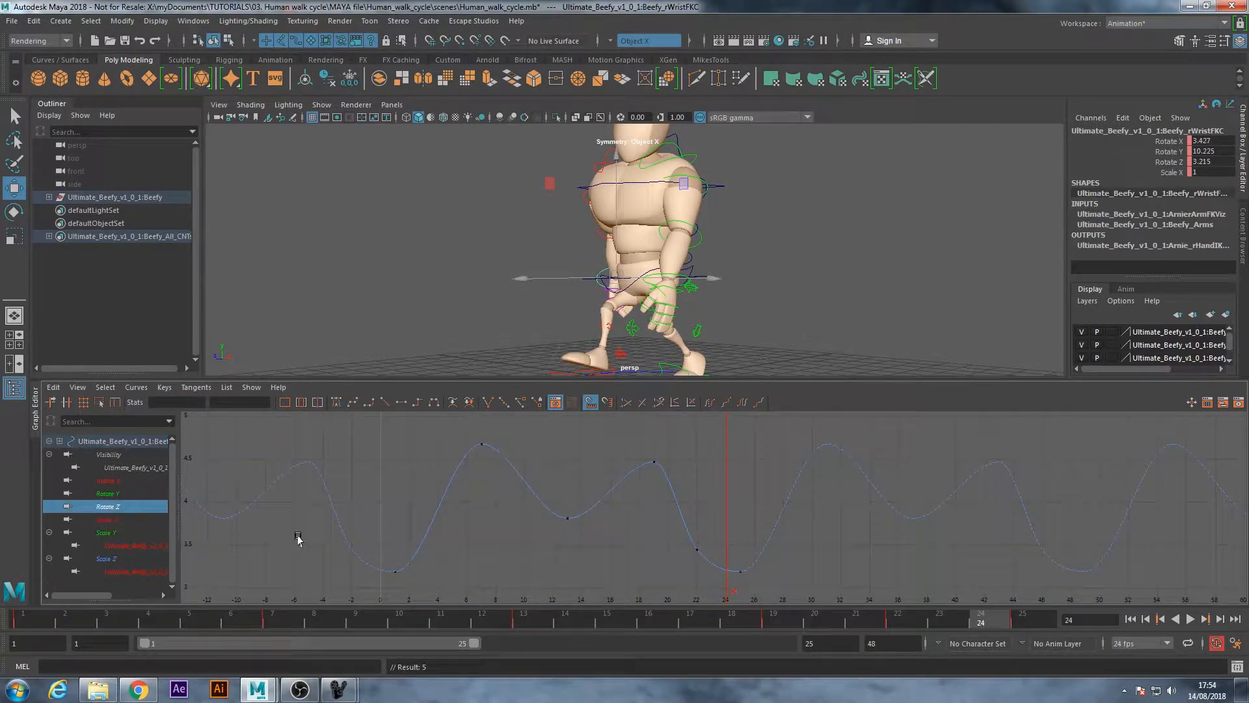
pyautogui.click(111, 522)
pyautogui.click(115, 534)
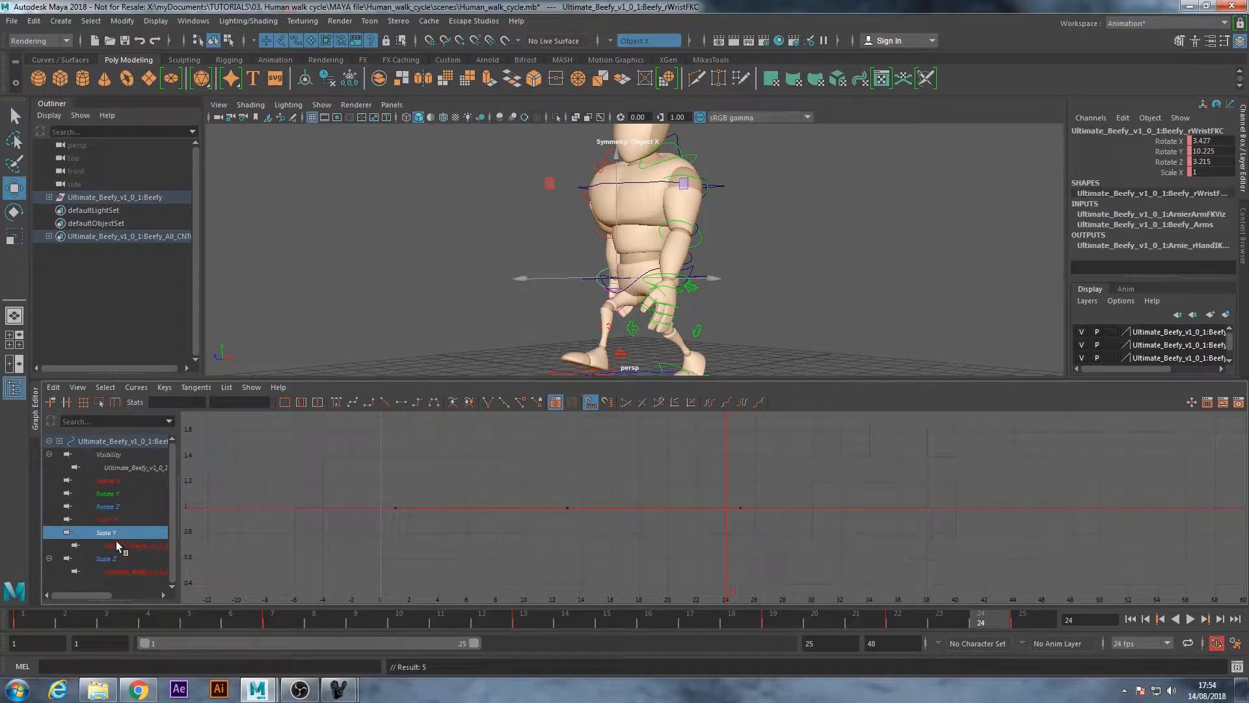
pyautogui.click(107, 493)
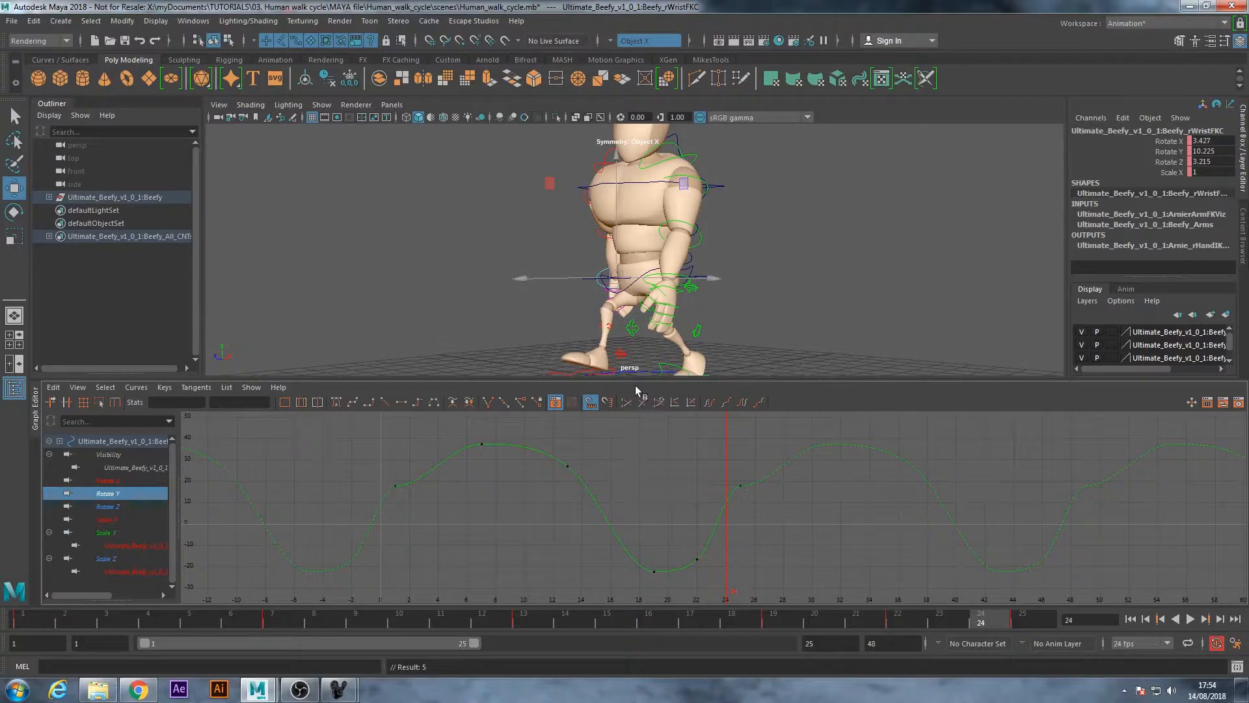
pyautogui.keyDown('alt'); pyautogui.moveTo(530, 257); pyautogui.dragTo(550, 299); pyautogui.keyUp('alt')
pyautogui.click(12, 616)
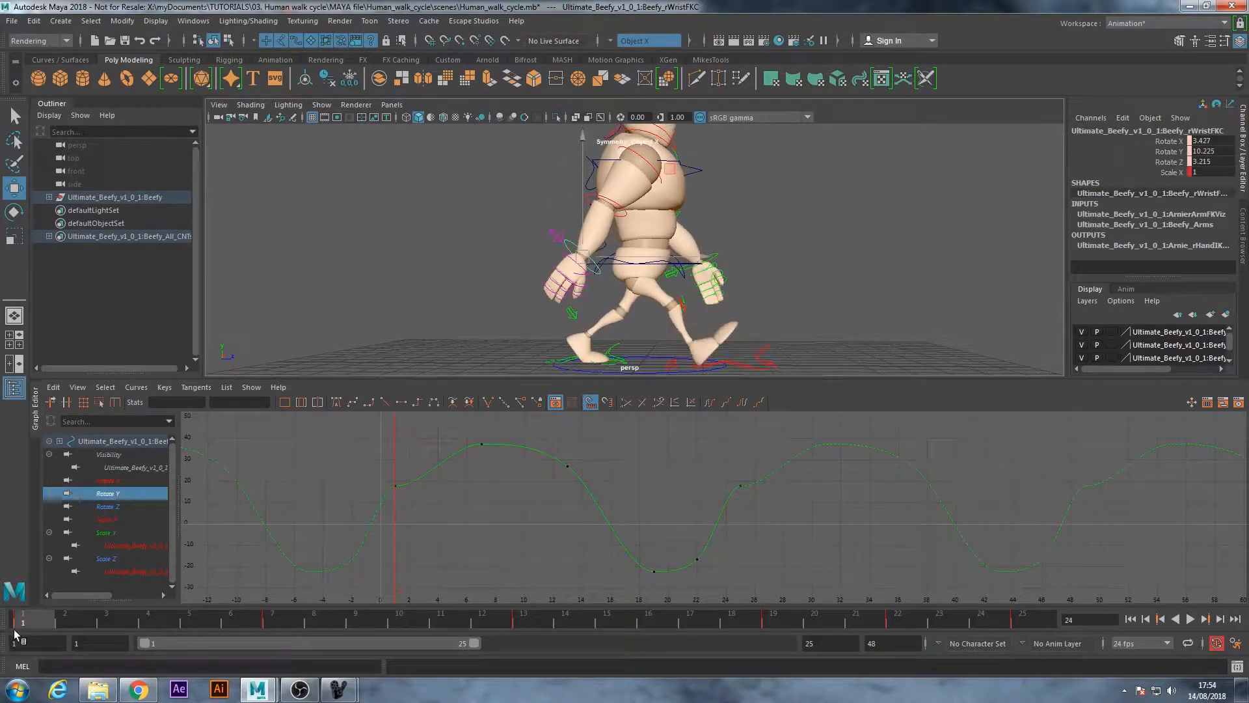
pyautogui.moveTo(15, 631)
pyautogui.mouseDown()
pyautogui.moveTo(279, 633)
pyautogui.moveTo(779, 682)
pyautogui.moveTo(1040, 676)
pyautogui.mouseUp()
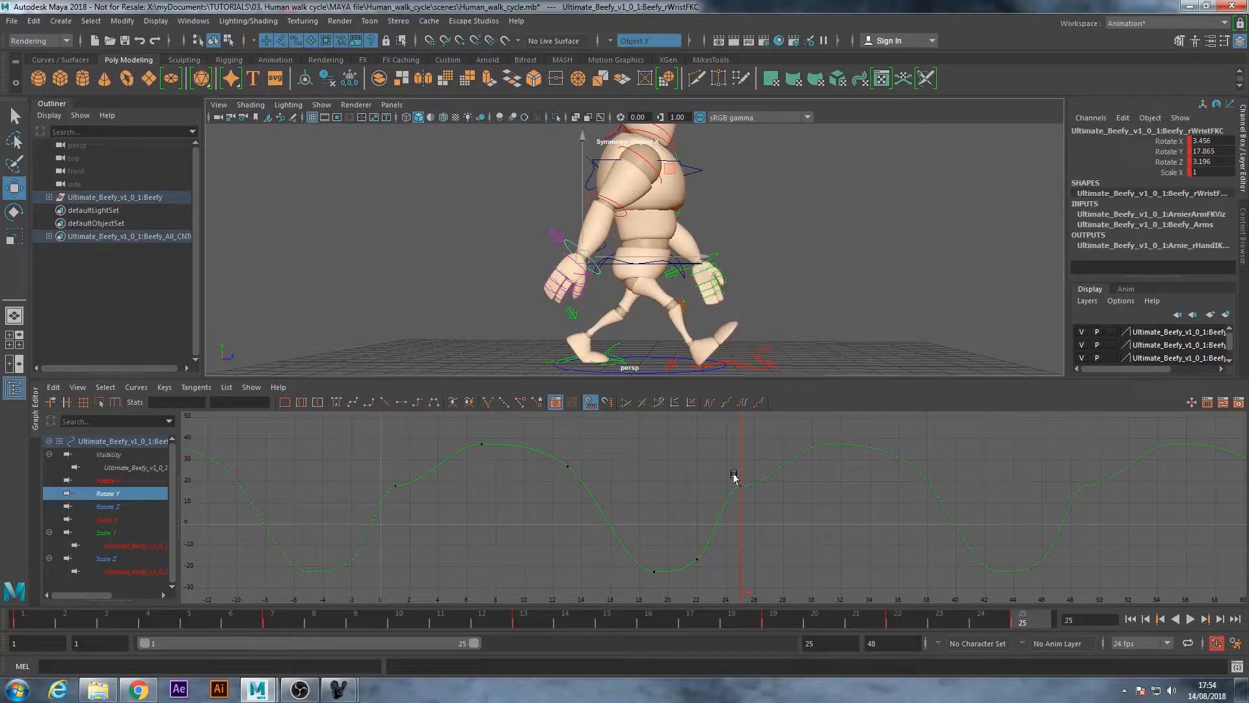
# Steepen the tangents of the right wrist's Rotate Y keys at frames 25 and 1 into a matching upward slope
pyautogui.moveTo(734, 479); pyautogui.dragTo(829, 544)
pyautogui.click(786, 485)
pyautogui.moveTo(737, 474); pyautogui.dragTo(807, 482)
pyautogui.moveTo(772, 444); pyautogui.dragTo(774, 506)
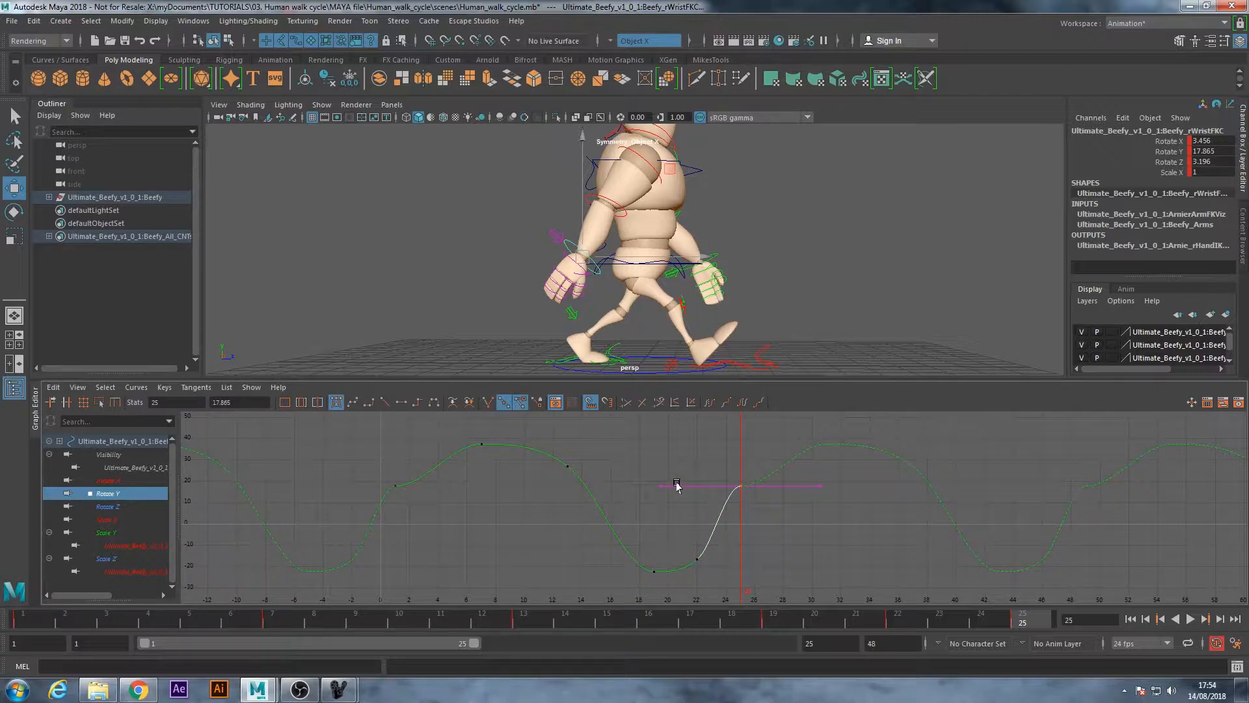
pyautogui.moveTo(672, 485); pyautogui.dragTo(714, 555)
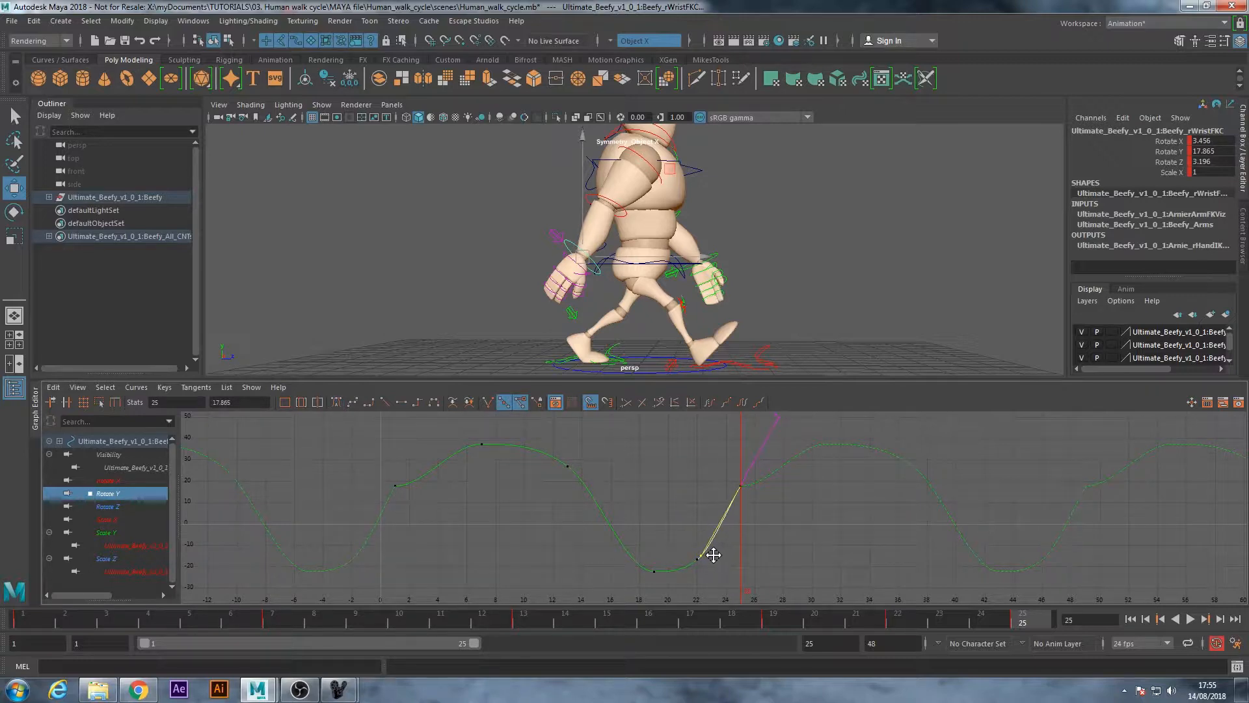
pyautogui.moveTo(372, 474); pyautogui.dragTo(433, 405)
# Raise the right wrist's Rotate Y key at frame 7 to about 41.2 and play the cycle to check it
pyautogui.moveTo(108, 612); pyautogui.dragTo(288, 622)
pyautogui.keyDown('alt'); pyautogui.moveTo(449, 499); pyautogui.dragTo(449, 511, button='middle'); pyautogui.keyUp('alt')
pyautogui.click(481, 463)
pyautogui.keyDown('shift'); pyautogui.moveTo(480, 458); pyautogui.dragTo(480, 451, button='middle'); pyautogui.keyUp('shift')
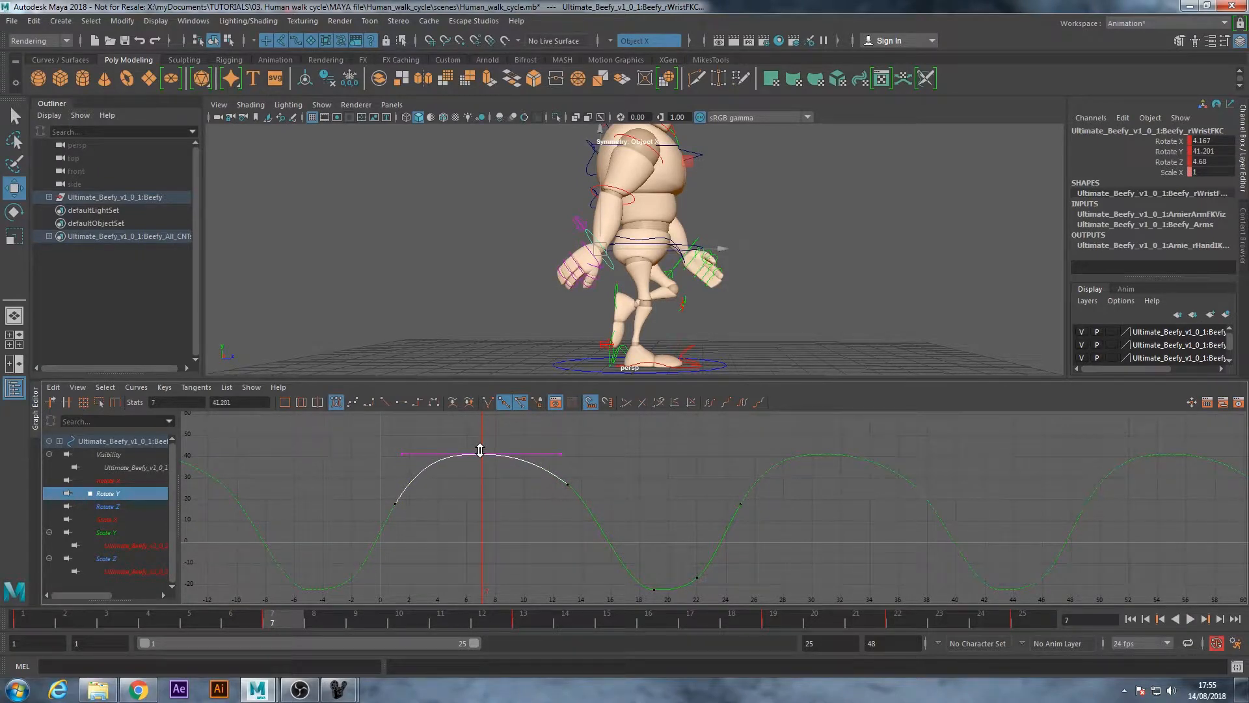
pyautogui.click(1190, 620)
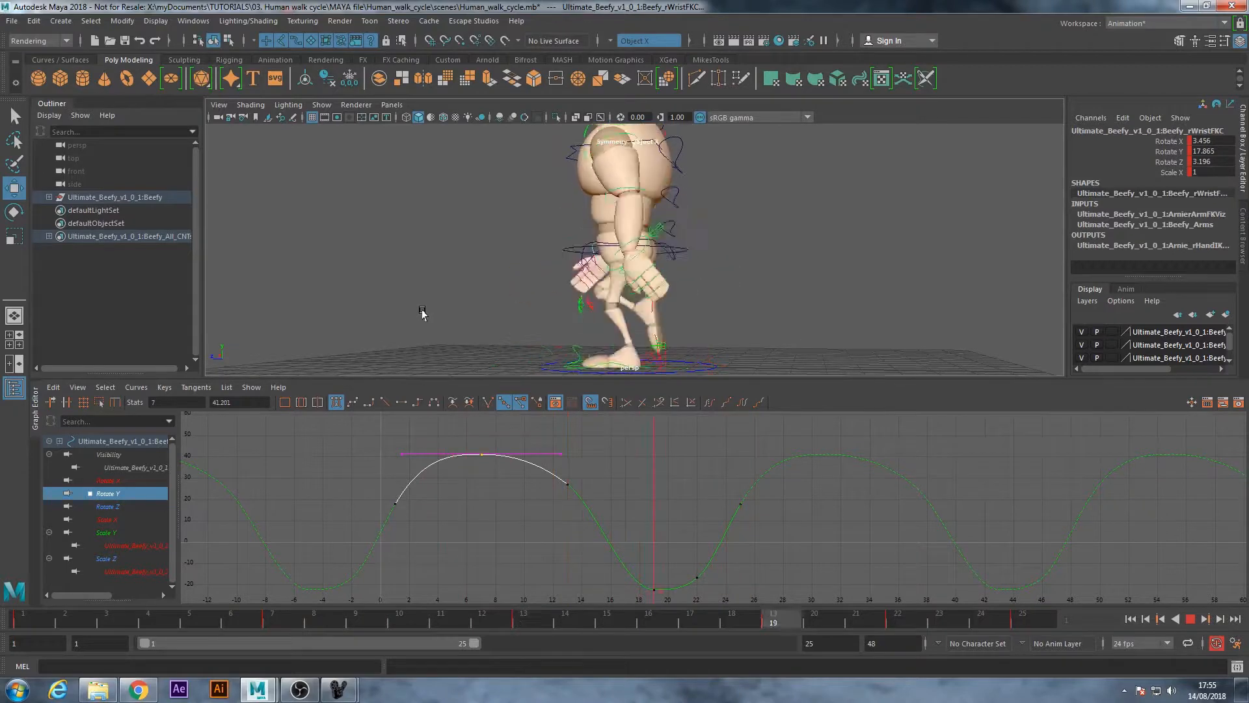
pyautogui.press('Escape')
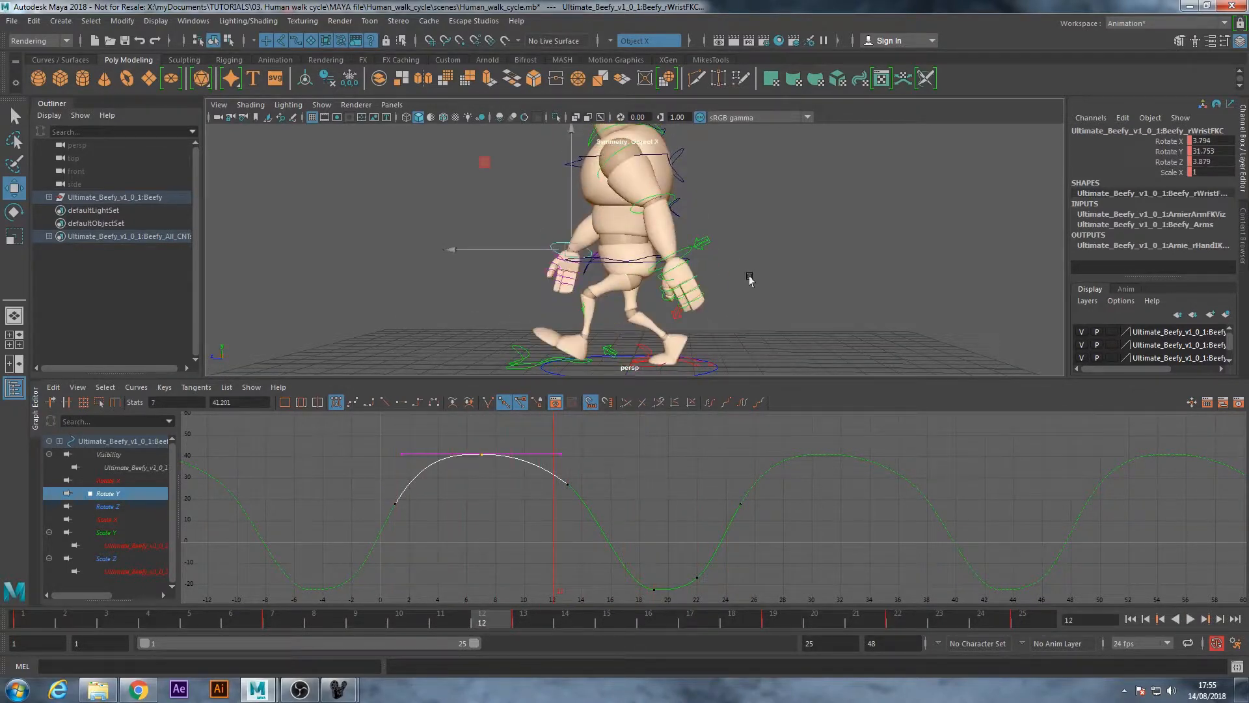
# Select the left wrist FK control, isolate its Rotate Y curve and review the start of the cycle
pyautogui.click(749, 277)
pyautogui.click(670, 254)
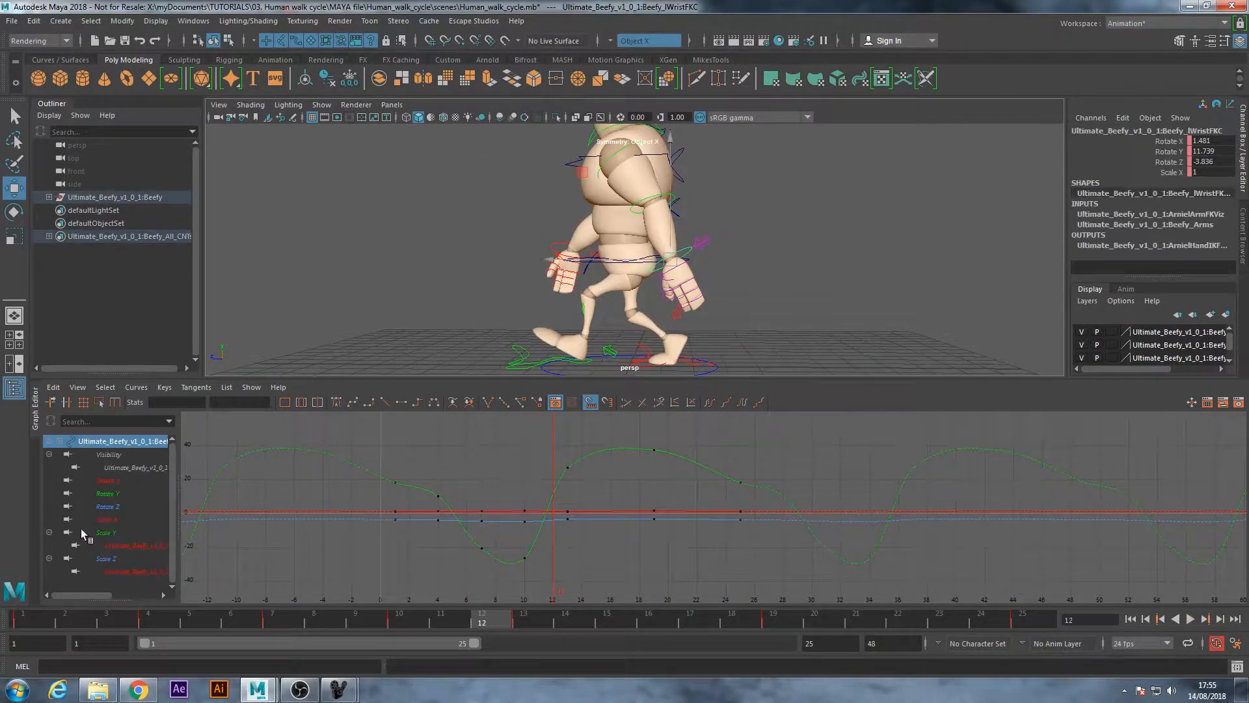
pyautogui.click(108, 533)
pyautogui.click(109, 494)
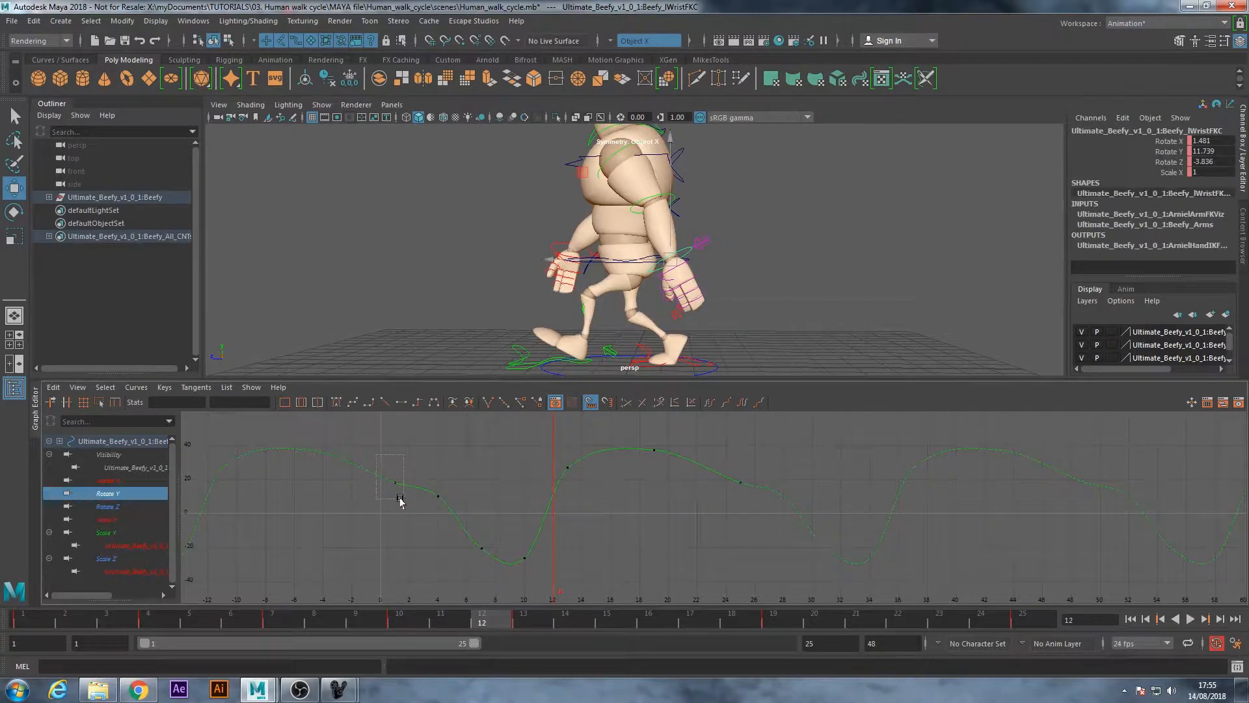
pyautogui.moveTo(400, 498); pyautogui.dragTo(402, 533)
pyautogui.click(26, 622)
pyautogui.moveTo(40, 624); pyautogui.dragTo(143, 627)
pyautogui.hotkey('alt', 'v')
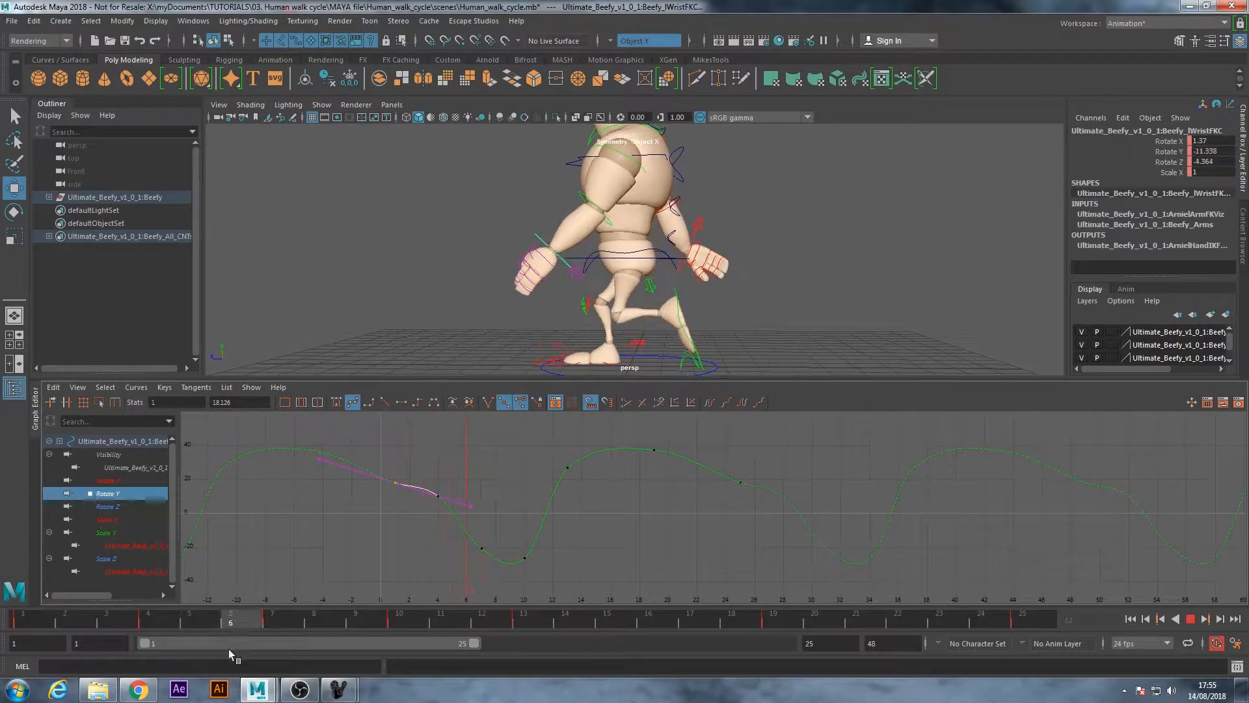
pyautogui.hotkey('alt', 'v')
# Delete the left wrist's Rotate Y key at frame 4
pyautogui.click(420, 529)
pyautogui.moveTo(420, 514); pyautogui.dragTo(419, 515)
pyautogui.press('Delete')
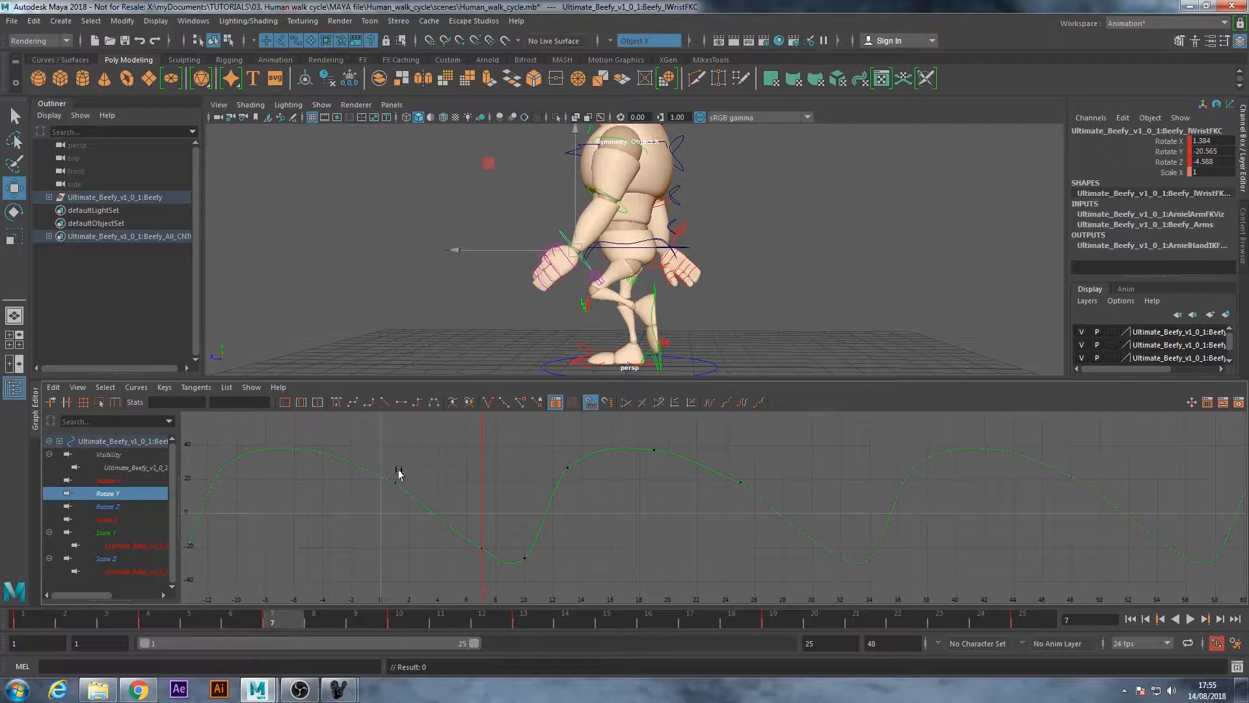
# Tilt the tangents of the left wrist's Rotate Y keys at frames 1 and 25 for a continuous downward slope and play the cycle
pyautogui.moveTo(403, 473); pyautogui.dragTo(371, 510)
pyautogui.click(432, 507)
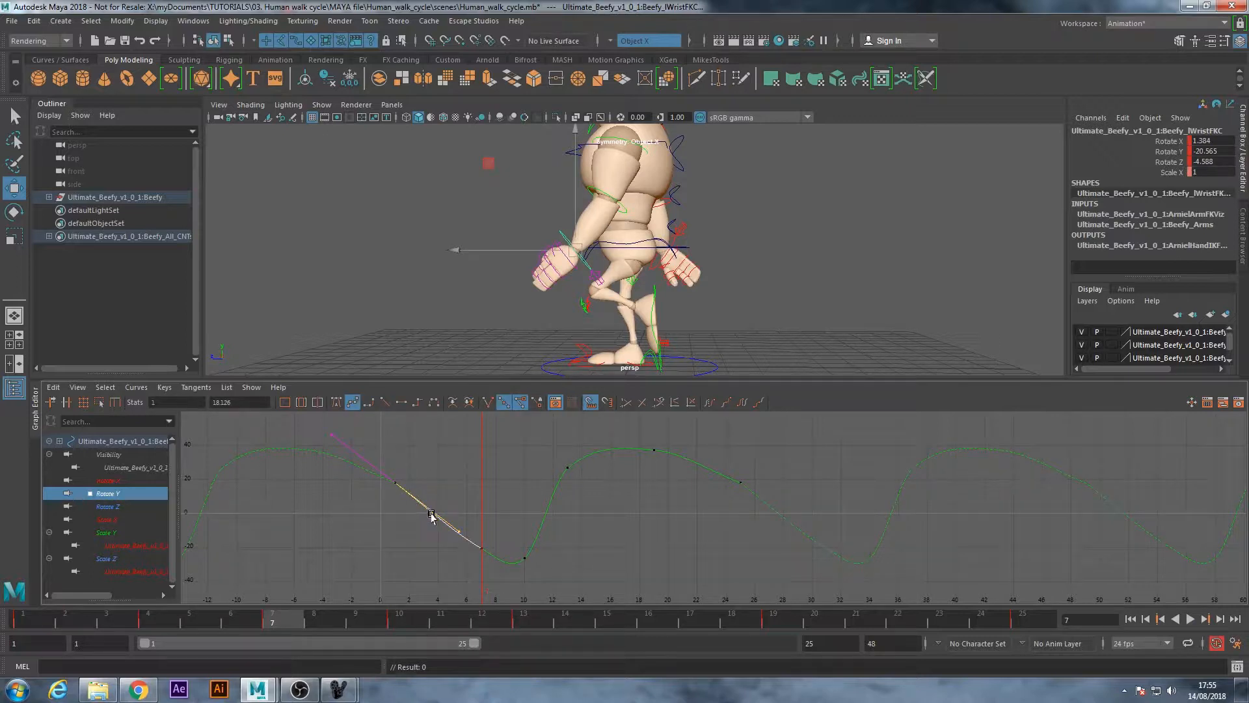
pyautogui.moveTo(440, 514); pyautogui.dragTo(455, 515)
pyautogui.click(695, 463)
pyautogui.click(735, 484)
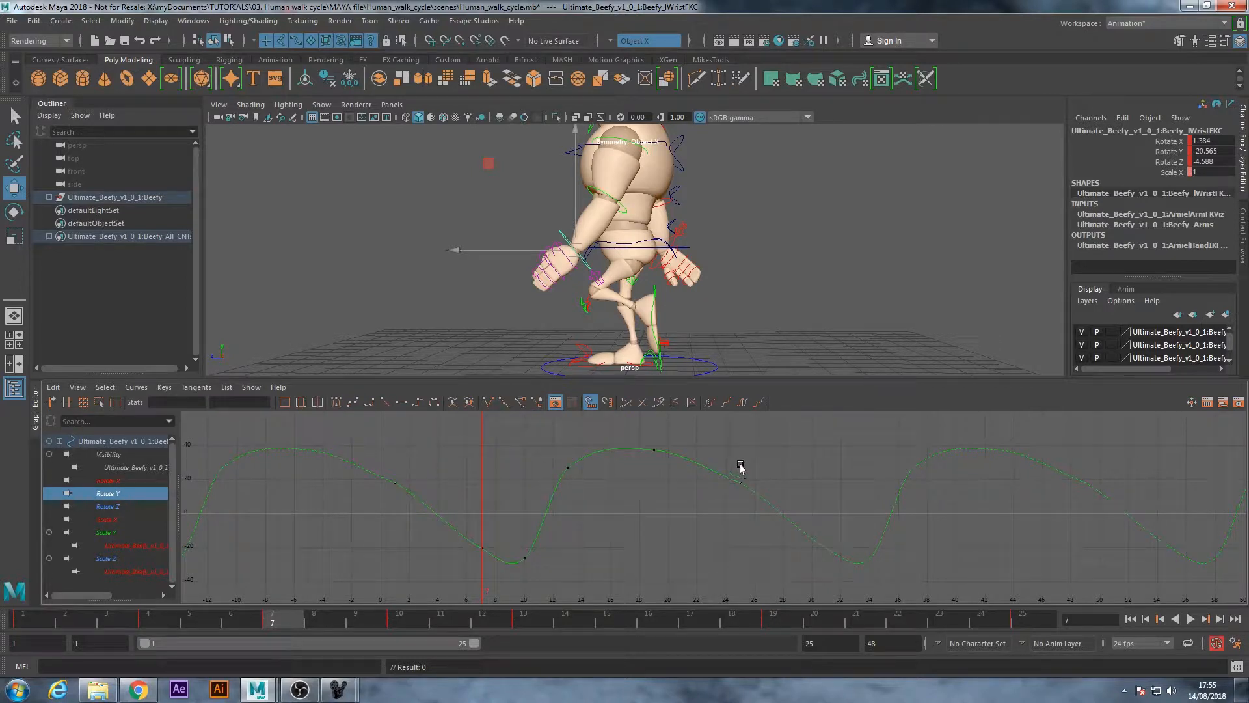
pyautogui.moveTo(680, 461)
pyautogui.mouseDown()
pyautogui.moveTo(688, 430)
pyautogui.moveTo(689, 440)
pyautogui.mouseUp()
pyautogui.hotkey('alt', 'v')
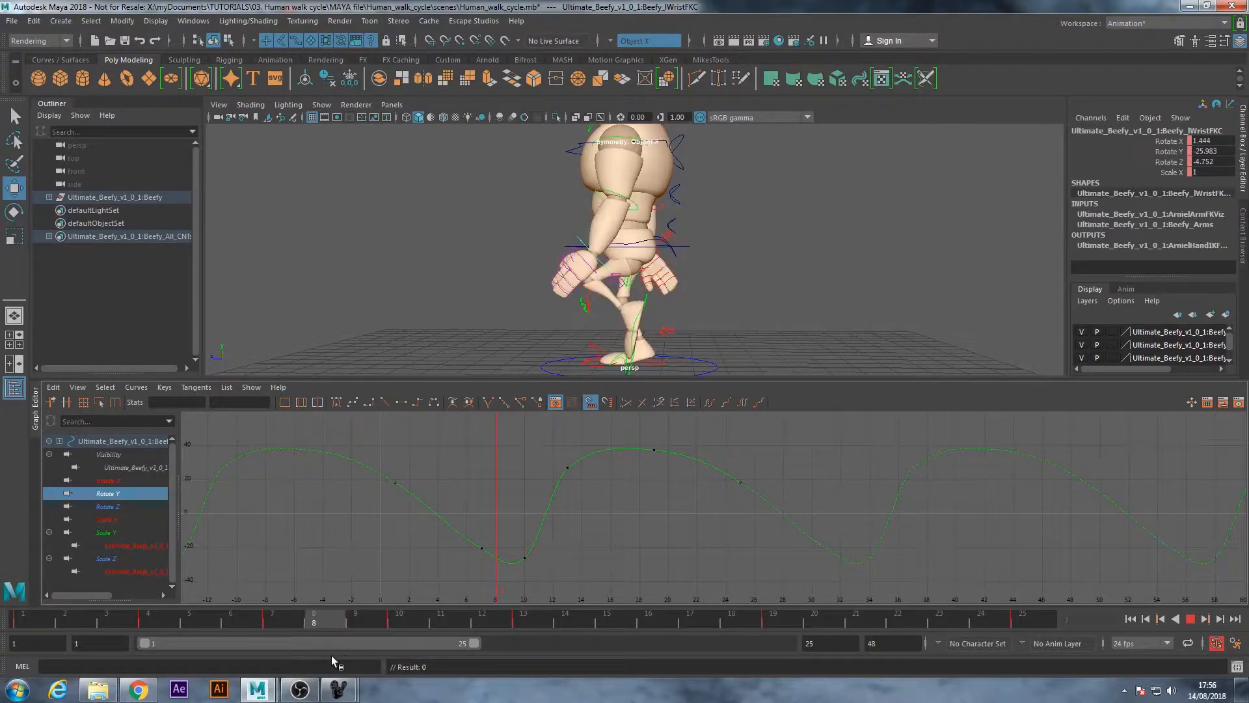
pyautogui.hotkey('alt', 'v')
# Move the left wrist's Rotate Y key from frame 7 to frame 6 and play the cycle to check the swing
pyautogui.moveTo(494, 539); pyautogui.dragTo(496, 581)
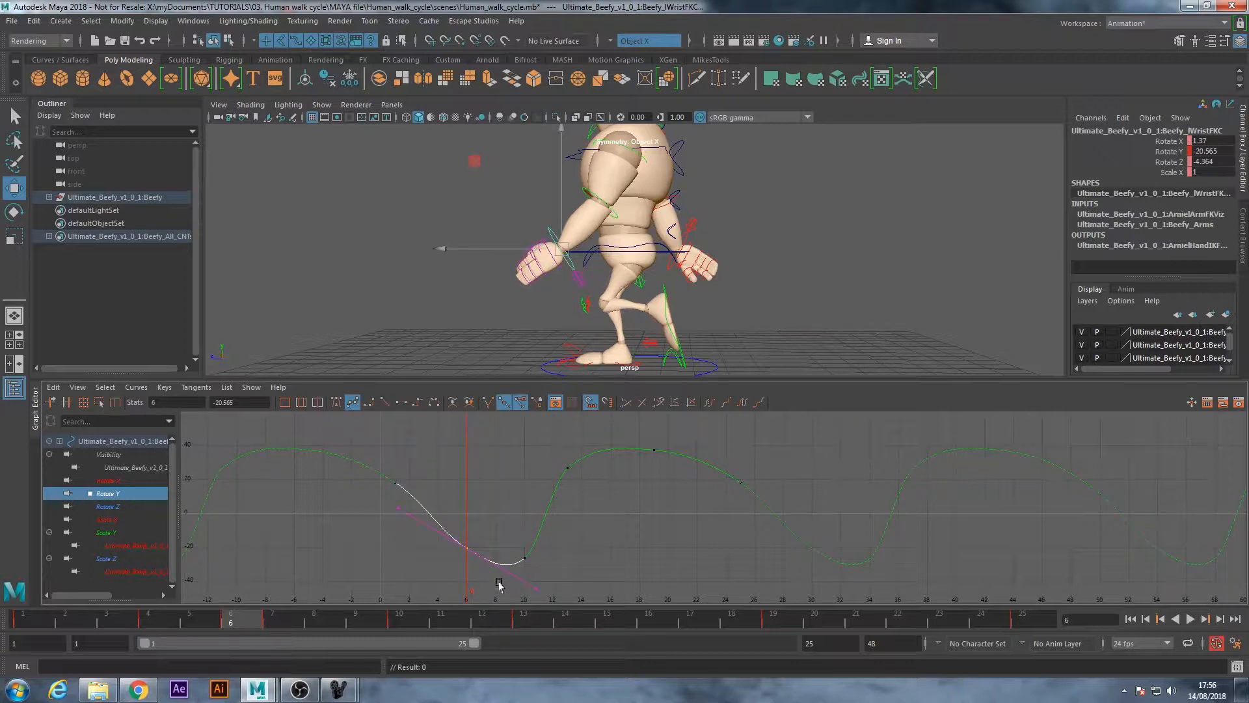
pyautogui.click(527, 583)
pyautogui.hotkey('alt', 'v')
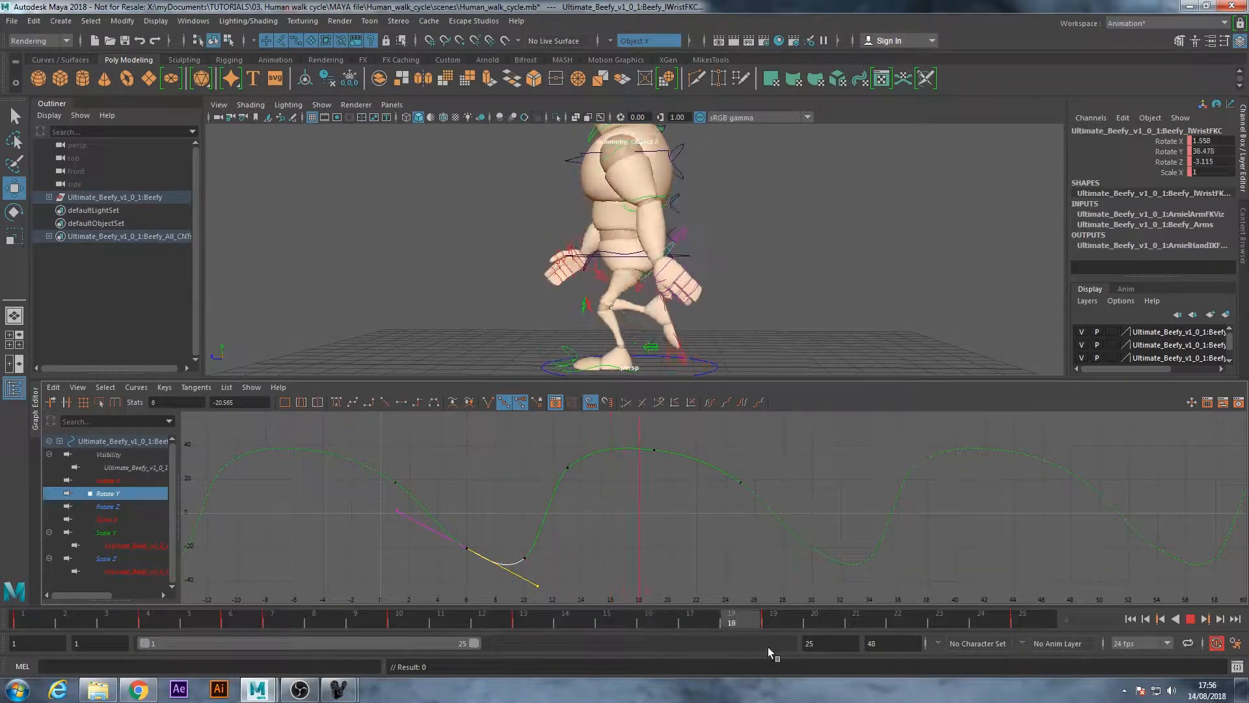
pyautogui.hotkey('alt', 'v')
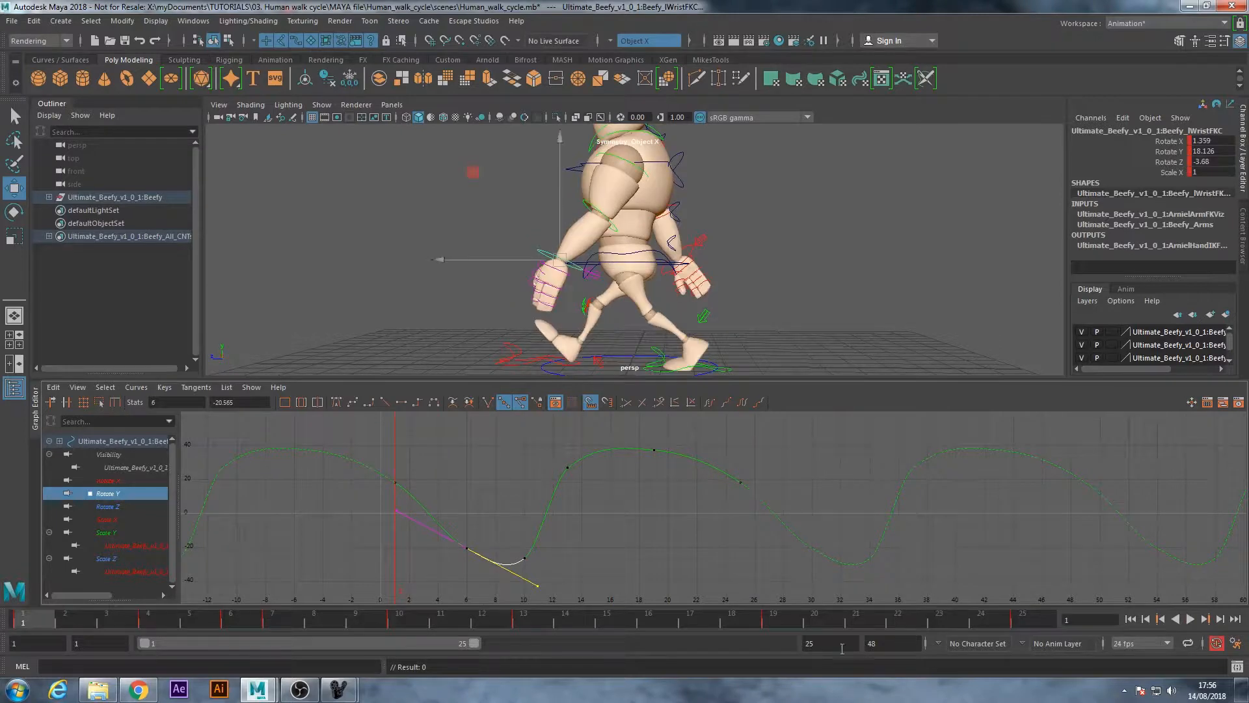
pyautogui.click(1191, 619)
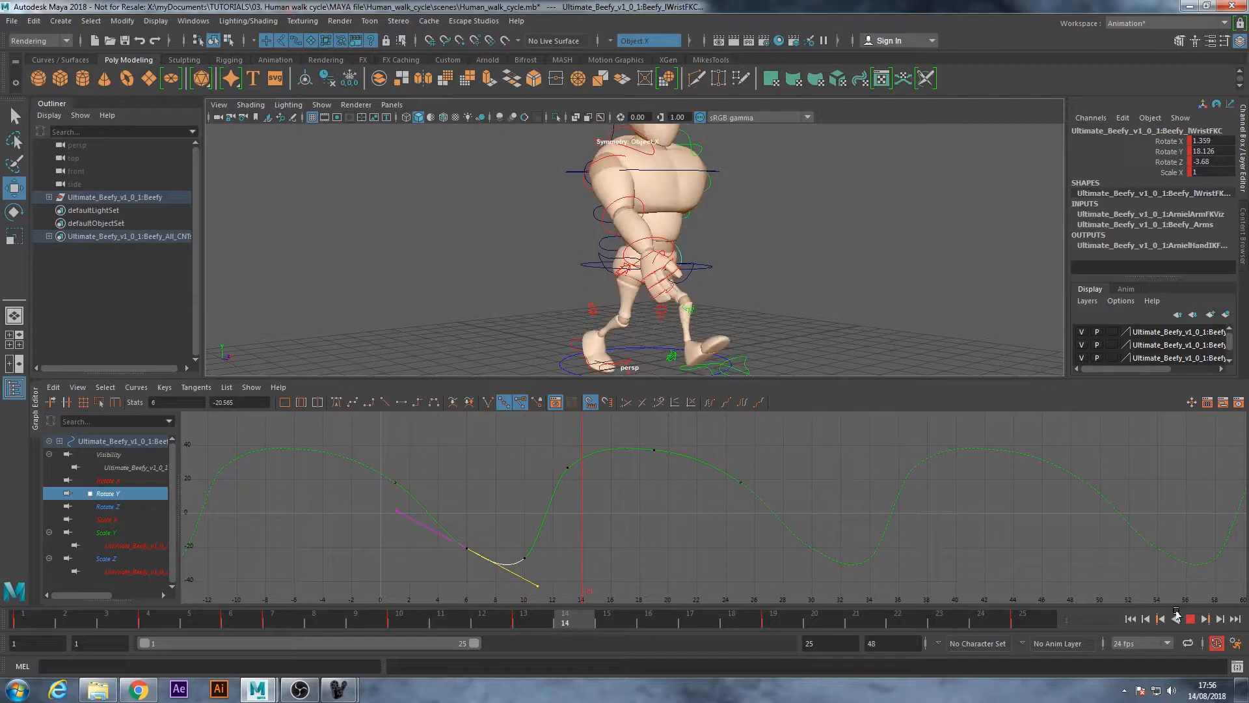
pyautogui.press('Escape')
# Select the main hip control and set all its keys to auto tangents
pyautogui.click(870, 288)
pyautogui.keyDown('alt'); pyautogui.moveTo(729, 296); pyautogui.dragTo(619, 290); pyautogui.keyUp('alt')
pyautogui.keyDown('alt'); pyautogui.moveTo(619, 291); pyautogui.dragTo(689, 337, button='right'); pyautogui.keyUp('alt')
pyautogui.keyDown('alt'); pyautogui.moveTo(688, 337); pyautogui.dragTo(691, 288); pyautogui.keyUp('alt')
pyautogui.click(694, 267)
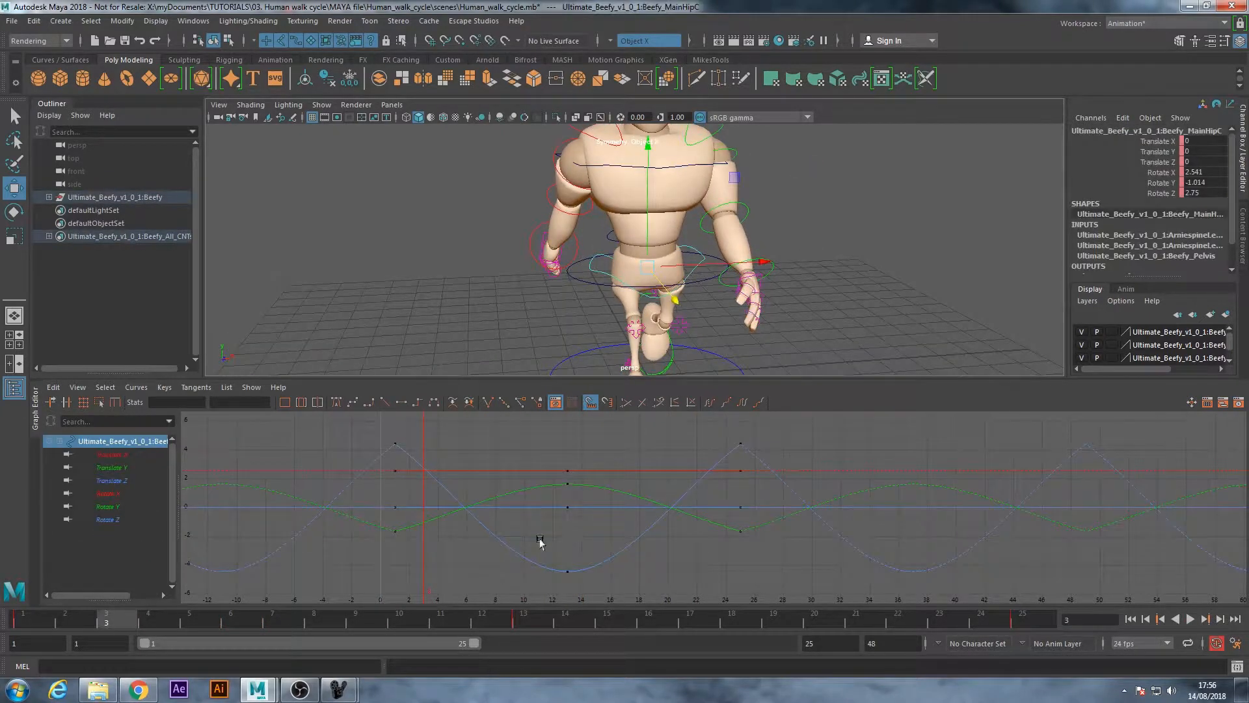
pyautogui.scroll(-3, 611, 527)
pyautogui.moveTo(810, 571); pyautogui.dragTo(810, 571)
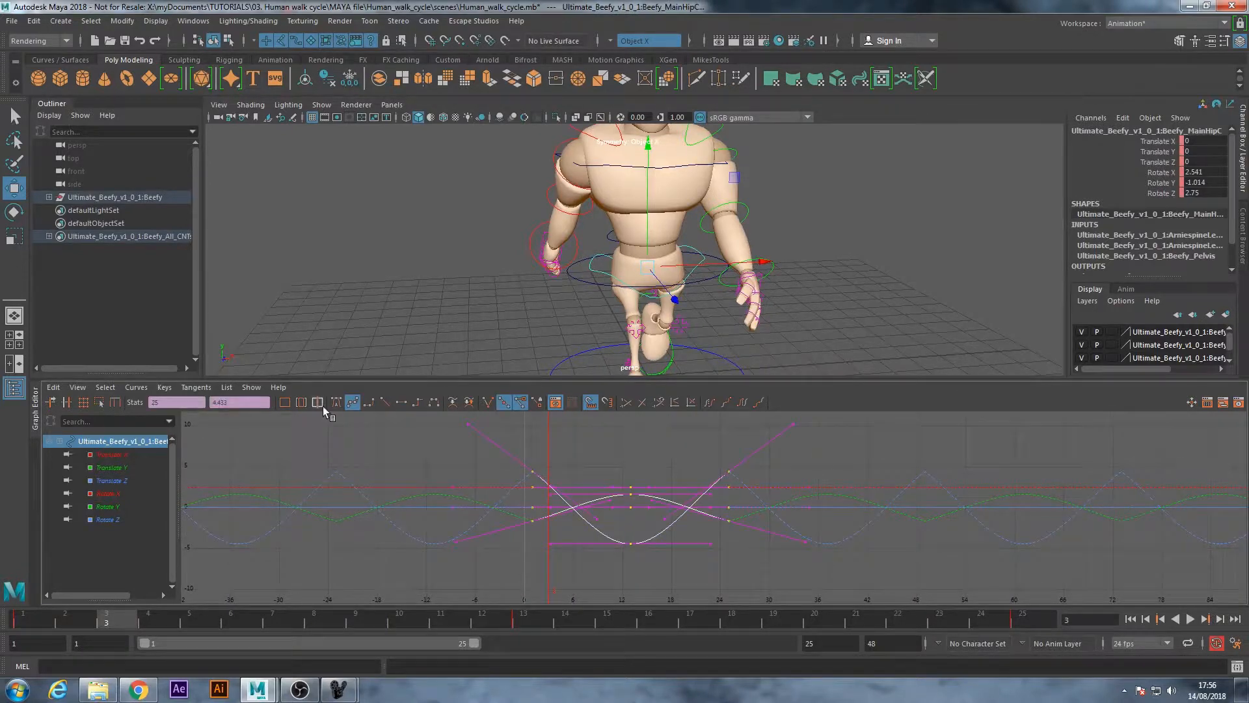
pyautogui.click(336, 402)
pyautogui.click(869, 296)
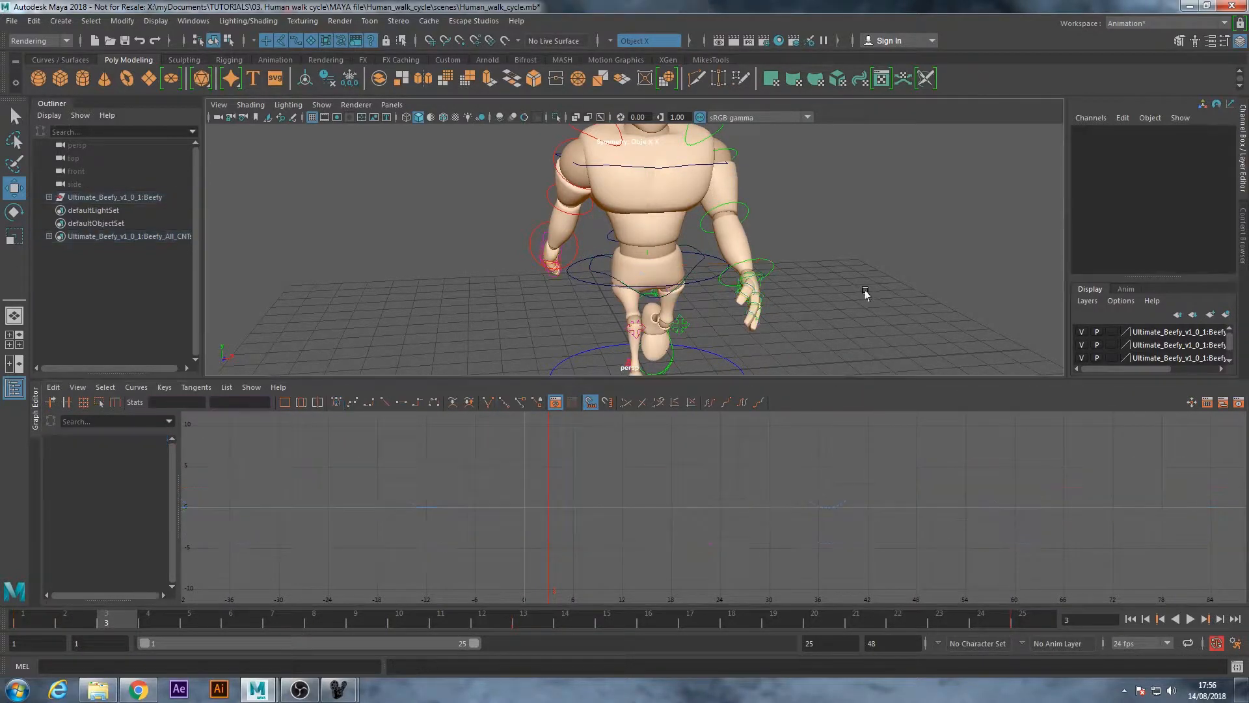
# Select the root control around the hips and set all its keys to auto tangents
pyautogui.click(580, 278)
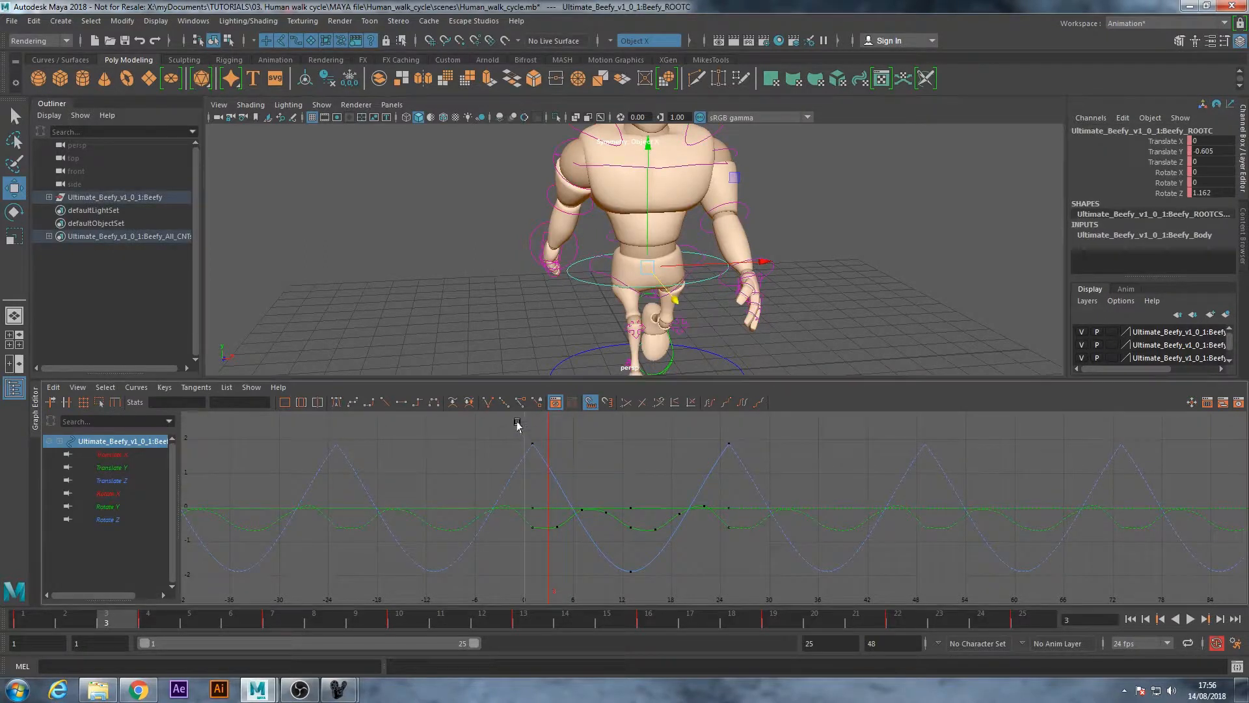
pyautogui.moveTo(516, 423); pyautogui.dragTo(865, 597)
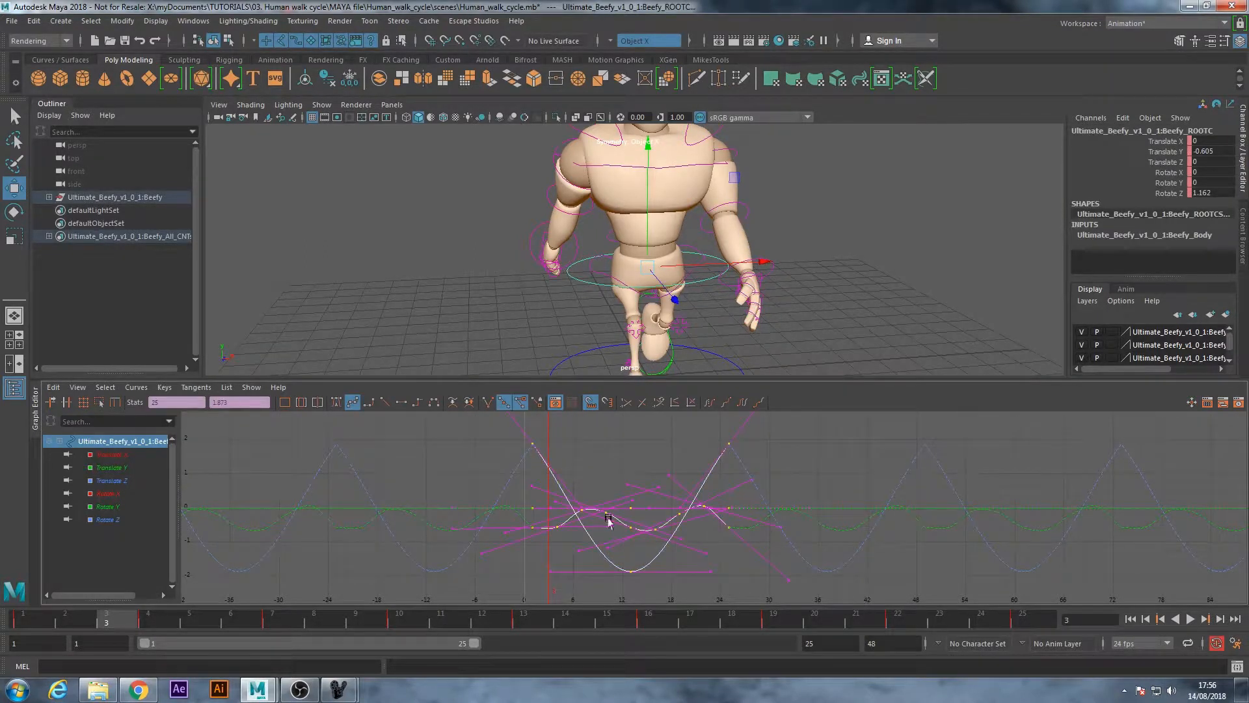
pyautogui.click(336, 401)
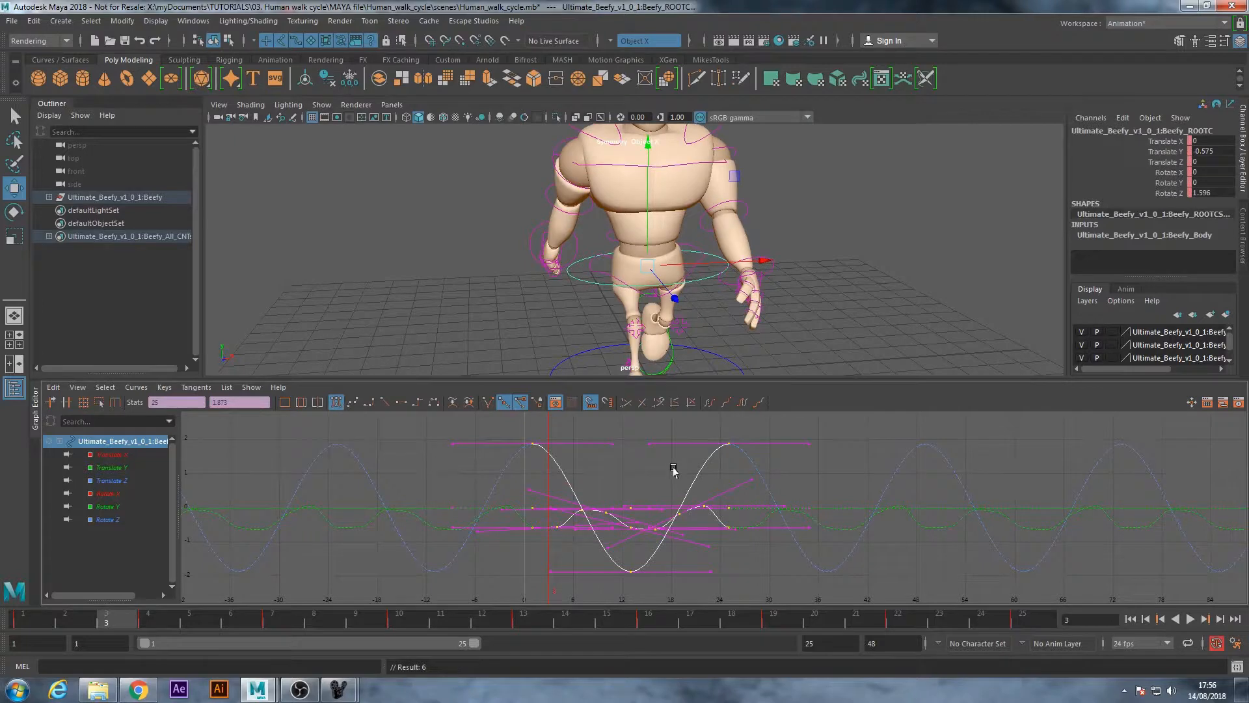
pyautogui.click(842, 302)
# Compare the main hip and root curves, and isolate the root control's Translate Y curve across frames 1 to 25
pyautogui.keyDown('alt'); pyautogui.moveTo(839, 301); pyautogui.dragTo(654, 306); pyautogui.keyUp('alt')
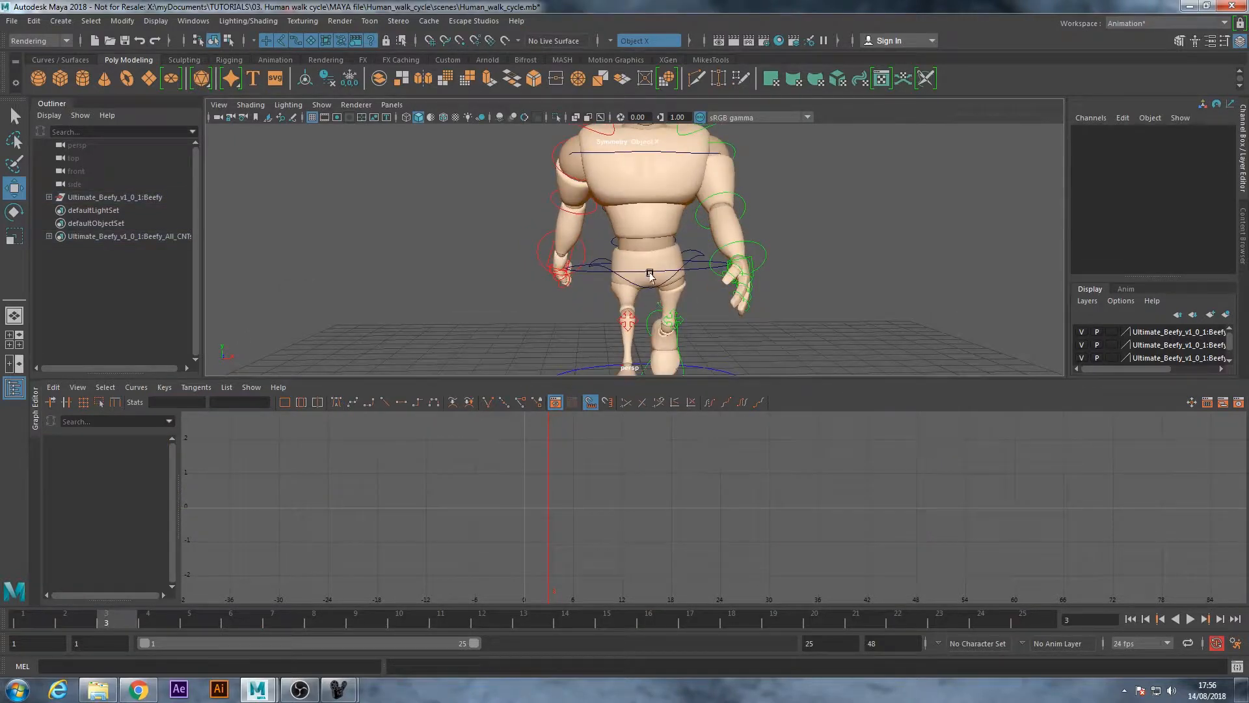
pyautogui.click(650, 273)
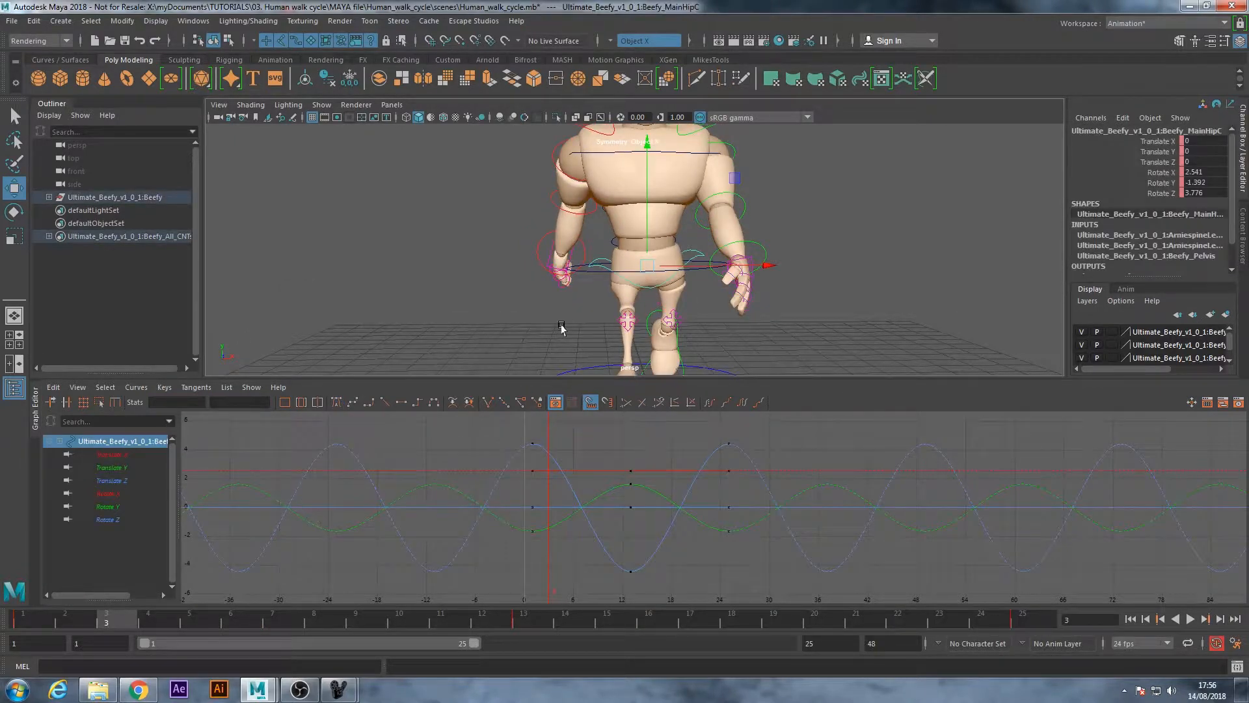
pyautogui.click(591, 273)
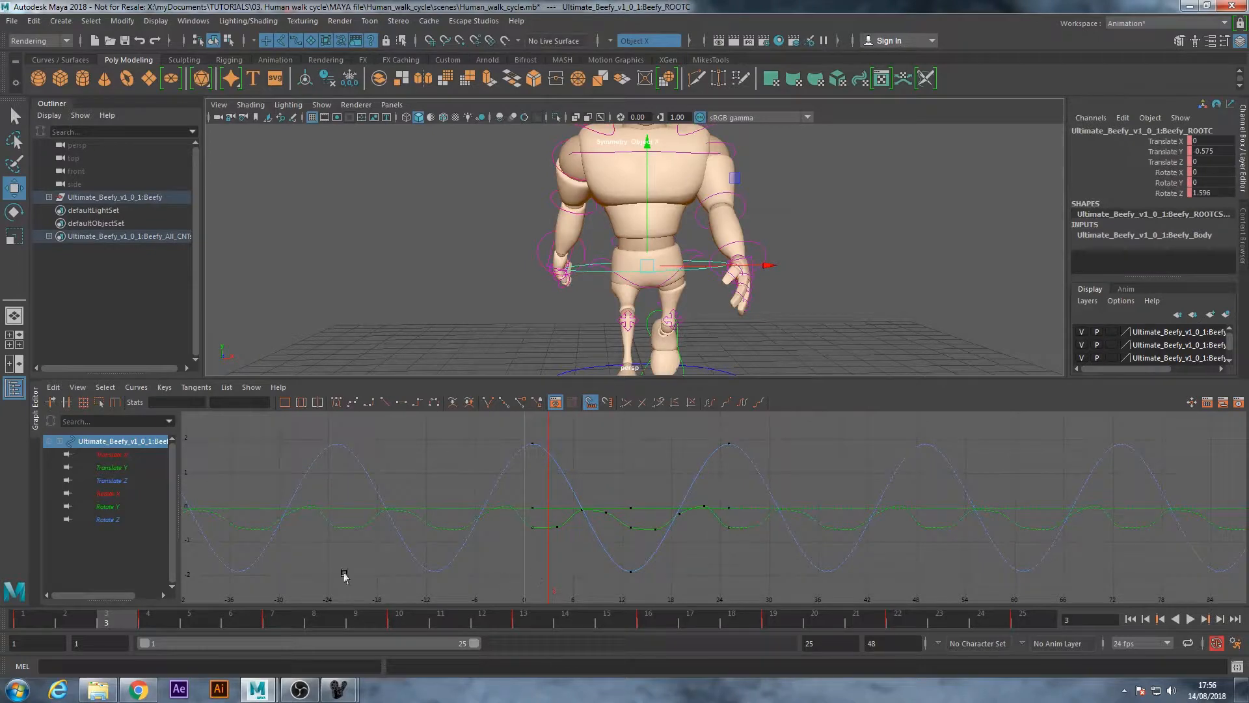
pyautogui.click(126, 467)
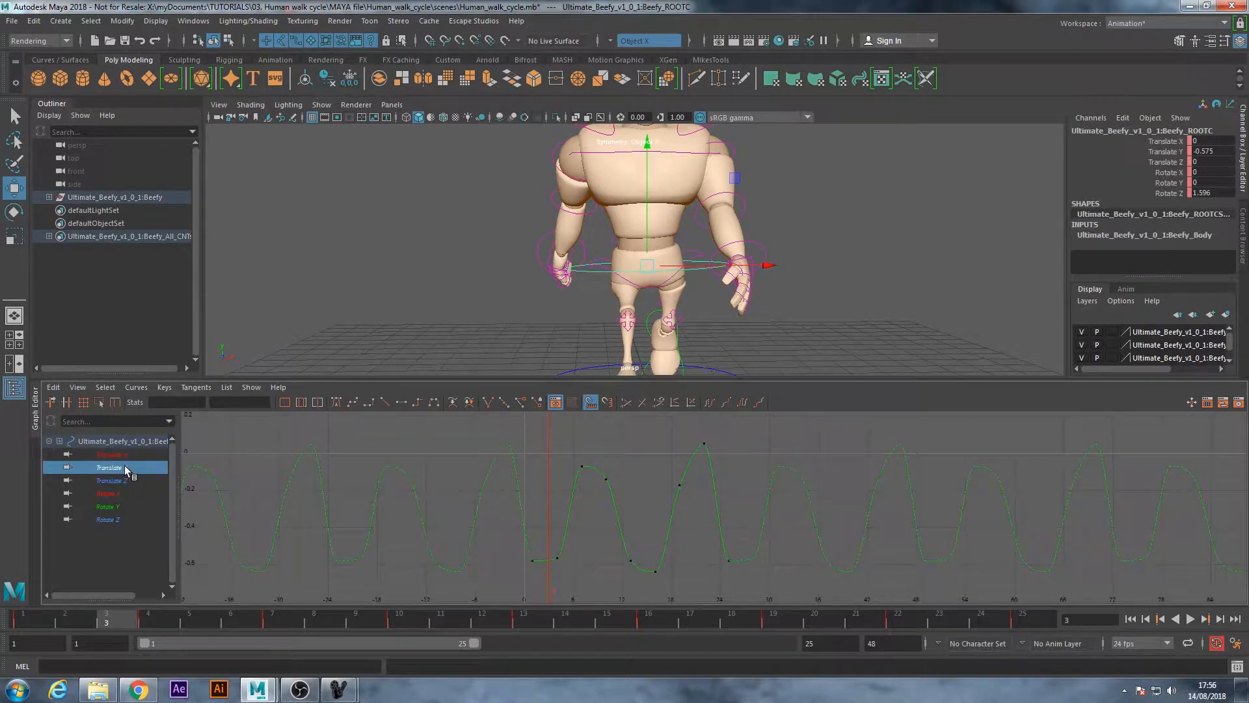
pyautogui.press('f')
pyautogui.scroll(-2, 745, 532)
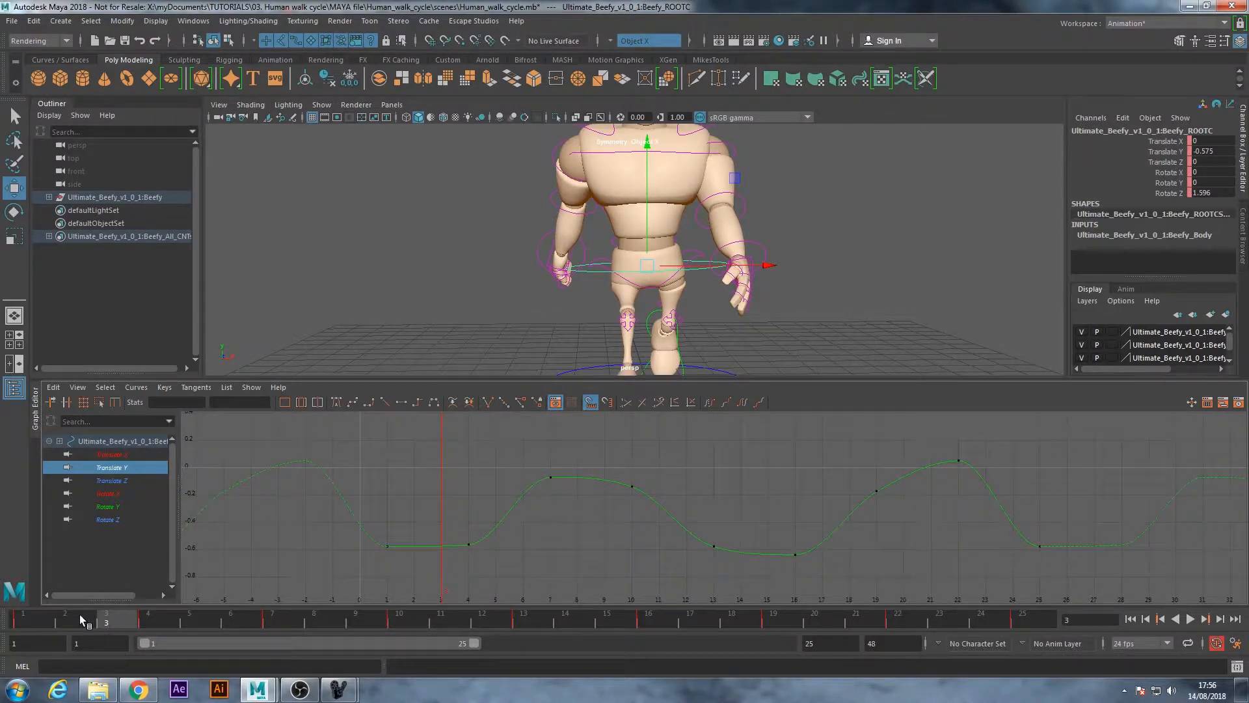
# Raise the root control at frame 1 to Translate Y -0.507 and key it, checking the first frames from the side
pyautogui.moveTo(79, 615); pyautogui.dragTo(1, 624)
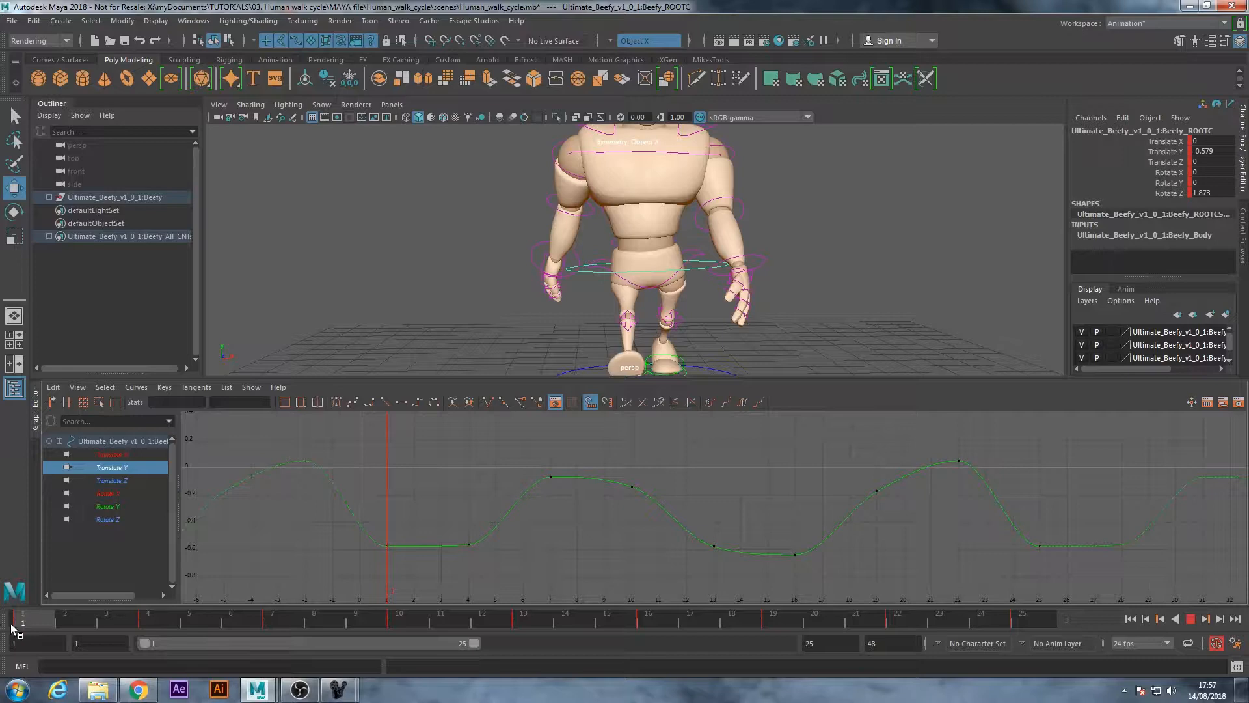
pyautogui.moveTo(55, 631)
pyautogui.mouseDown()
pyautogui.moveTo(184, 635)
pyautogui.moveTo(172, 640)
pyautogui.mouseUp()
pyautogui.keyDown('alt'); pyautogui.moveTo(402, 362); pyautogui.dragTo(558, 358); pyautogui.keyUp('alt')
pyautogui.moveTo(682, 305)
pyautogui.keyDown('alt'); pyautogui.mouseDown()
pyautogui.moveTo(683, 326)
pyautogui.moveTo(667, 290)
pyautogui.mouseUp(); pyautogui.keyUp('alt')
pyautogui.keyDown('alt'); pyautogui.moveTo(772, 257); pyautogui.dragTo(726, 228); pyautogui.keyUp('alt')
pyautogui.hotkey('alt', 'v')
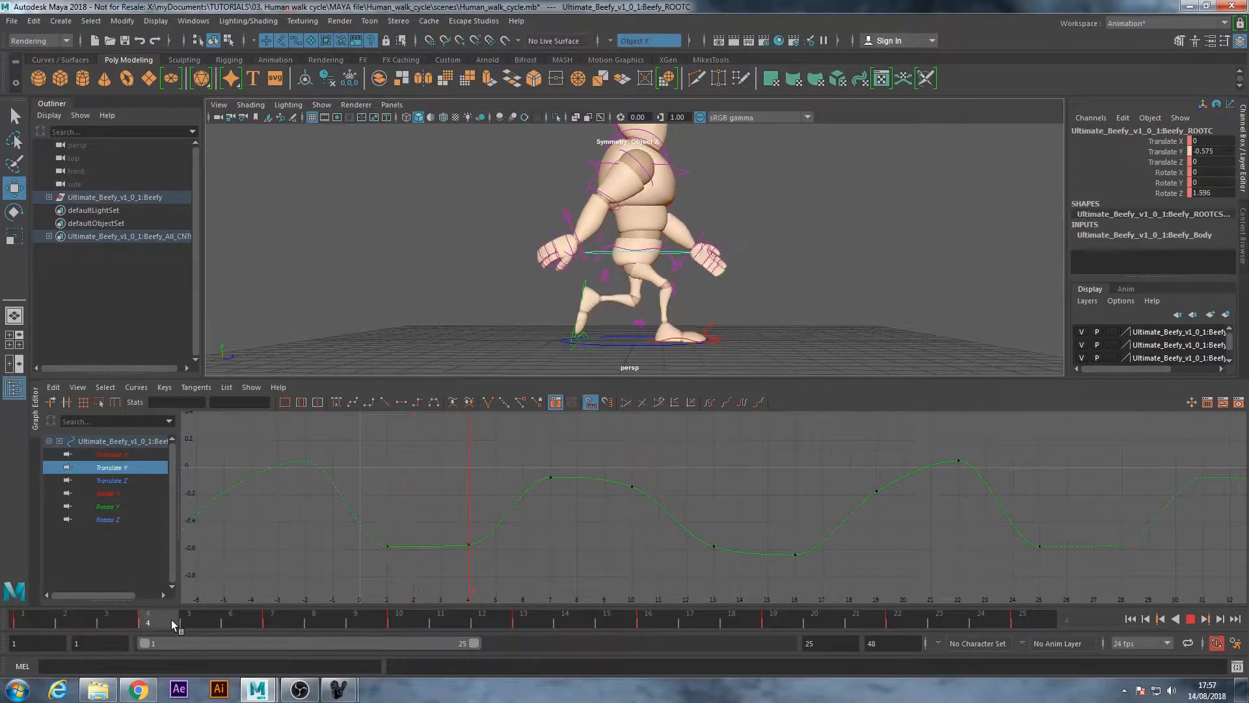
pyautogui.moveTo(19, 624); pyautogui.dragTo(19, 623)
pyautogui.moveTo(634, 214); pyautogui.dragTo(634, 211)
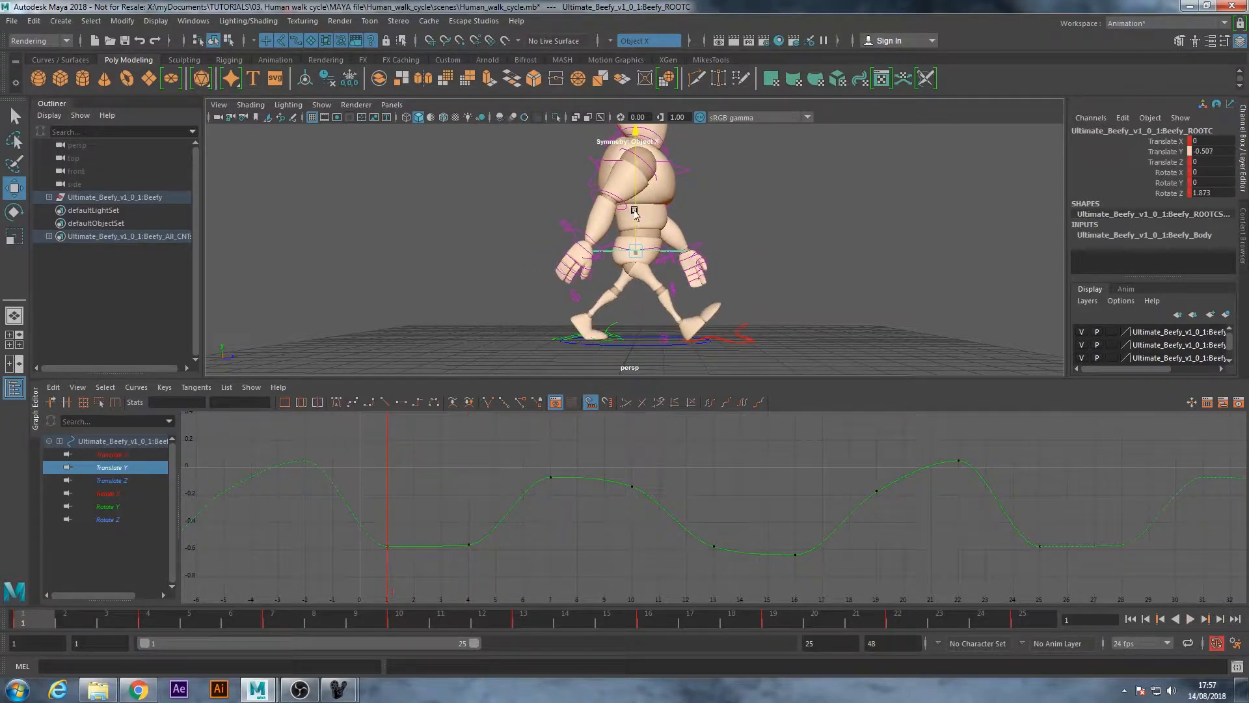
pyautogui.press('s')
pyautogui.click(389, 539)
# Key only the root's Translate Y at frame 25 with the frame 1 value of -0.507
pyautogui.moveTo(23, 623); pyautogui.dragTo(1032, 627)
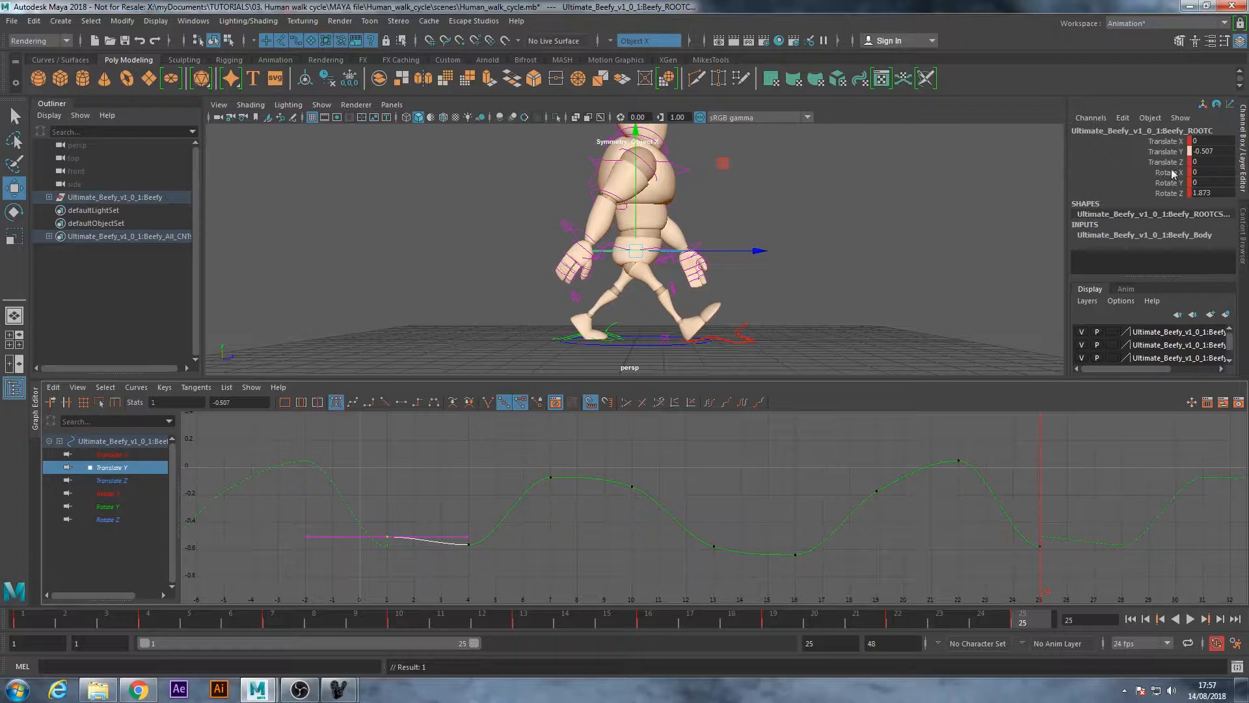
pyautogui.click(1170, 152)
pyautogui.rightClick(1171, 153)
pyautogui.click(1164, 179)
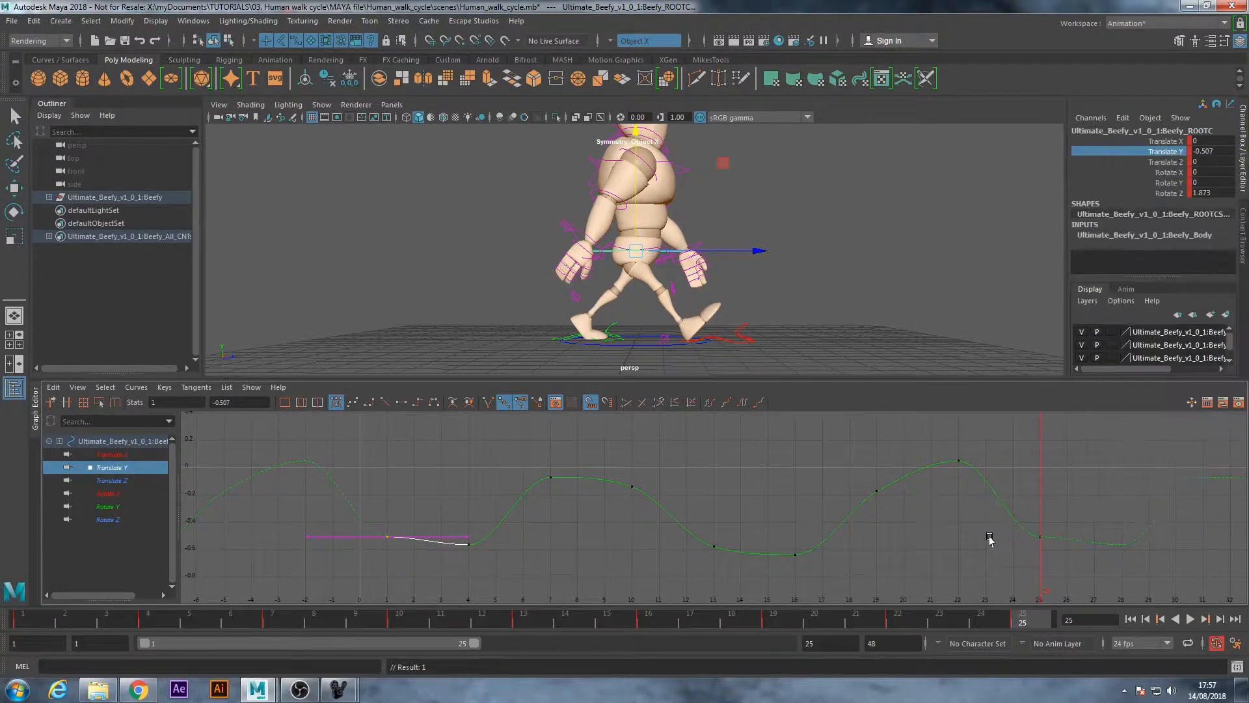
# Play the cycle up to frame 13 and delete the root's Translate Y key at frame 10
pyautogui.hotkey('alt', 'v')
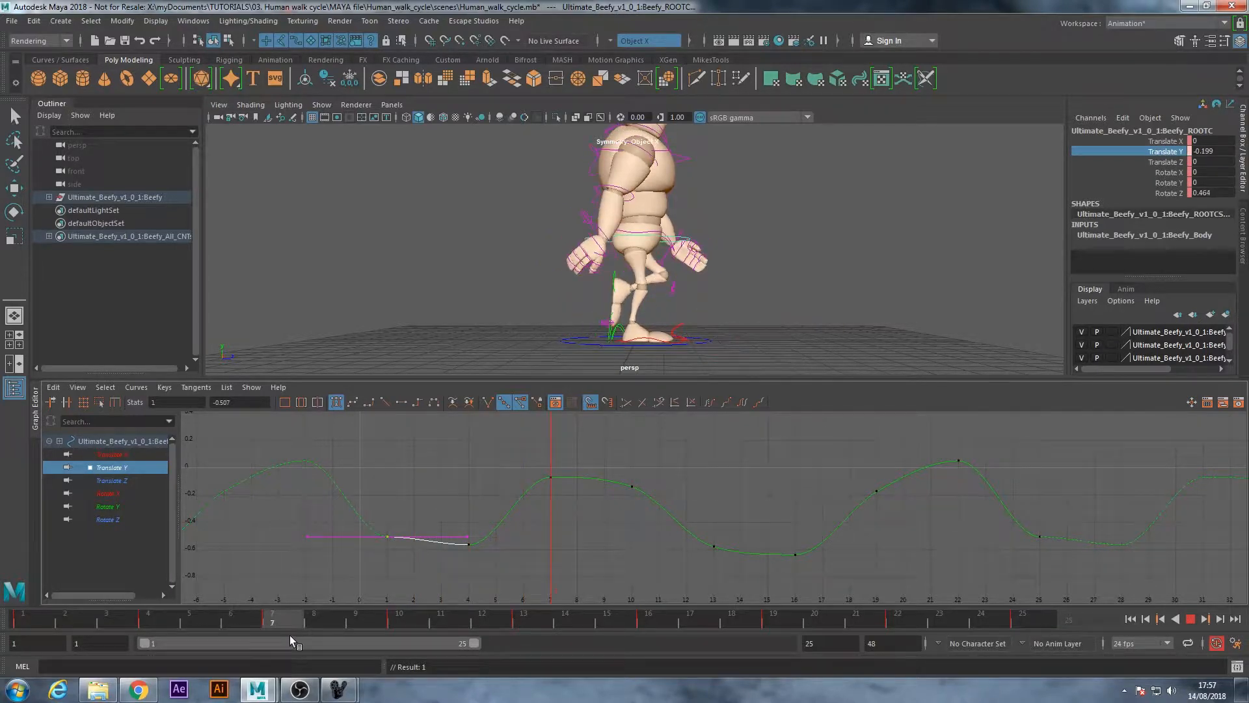
pyautogui.moveTo(299, 636); pyautogui.dragTo(541, 649)
pyautogui.moveTo(607, 460); pyautogui.dragTo(656, 532)
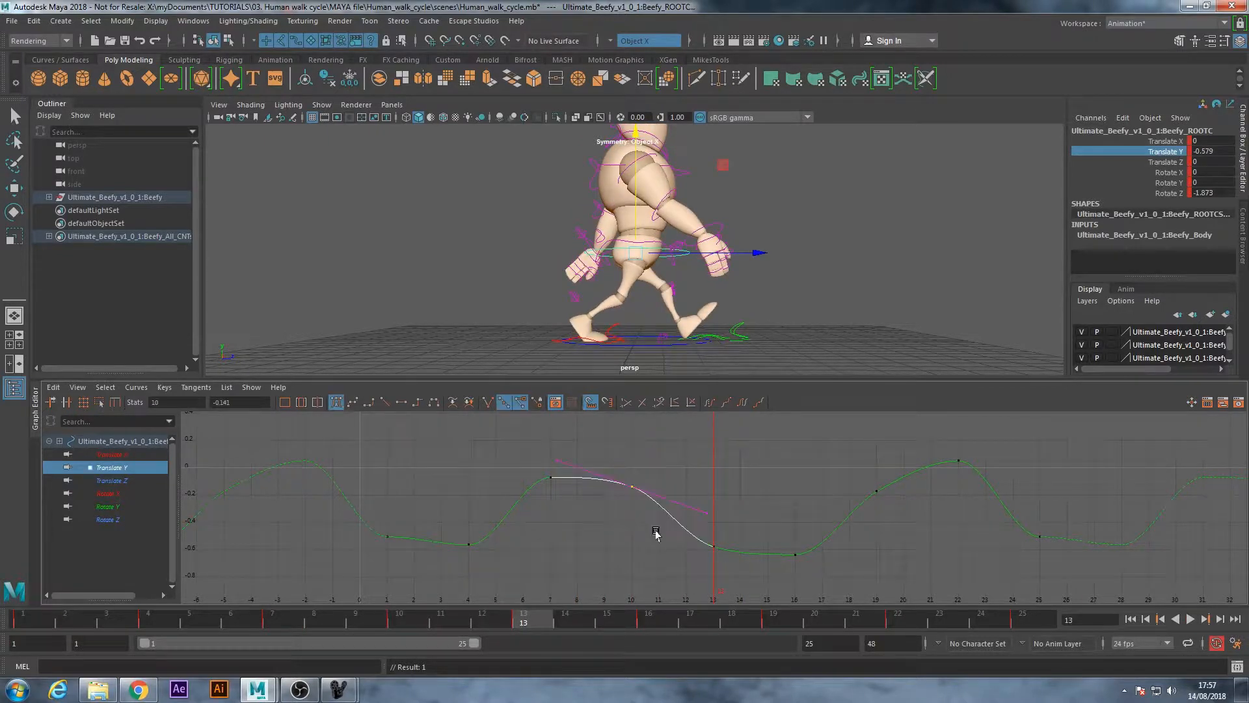
pyautogui.click(667, 546)
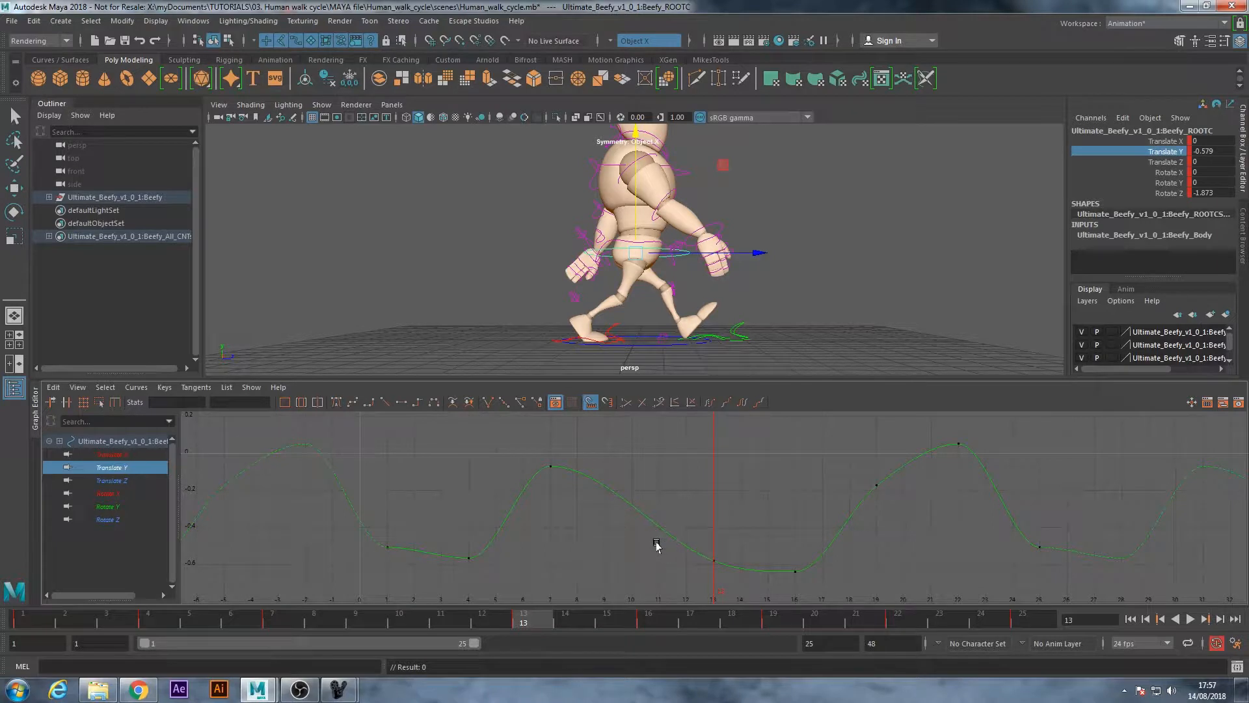
# Lower the root control at frame 4 to Translate Y -0.662 for the down pose
pyautogui.keyDown('alt'); pyautogui.moveTo(716, 535); pyautogui.dragTo(675, 536, button='middle'); pyautogui.keyUp('alt')
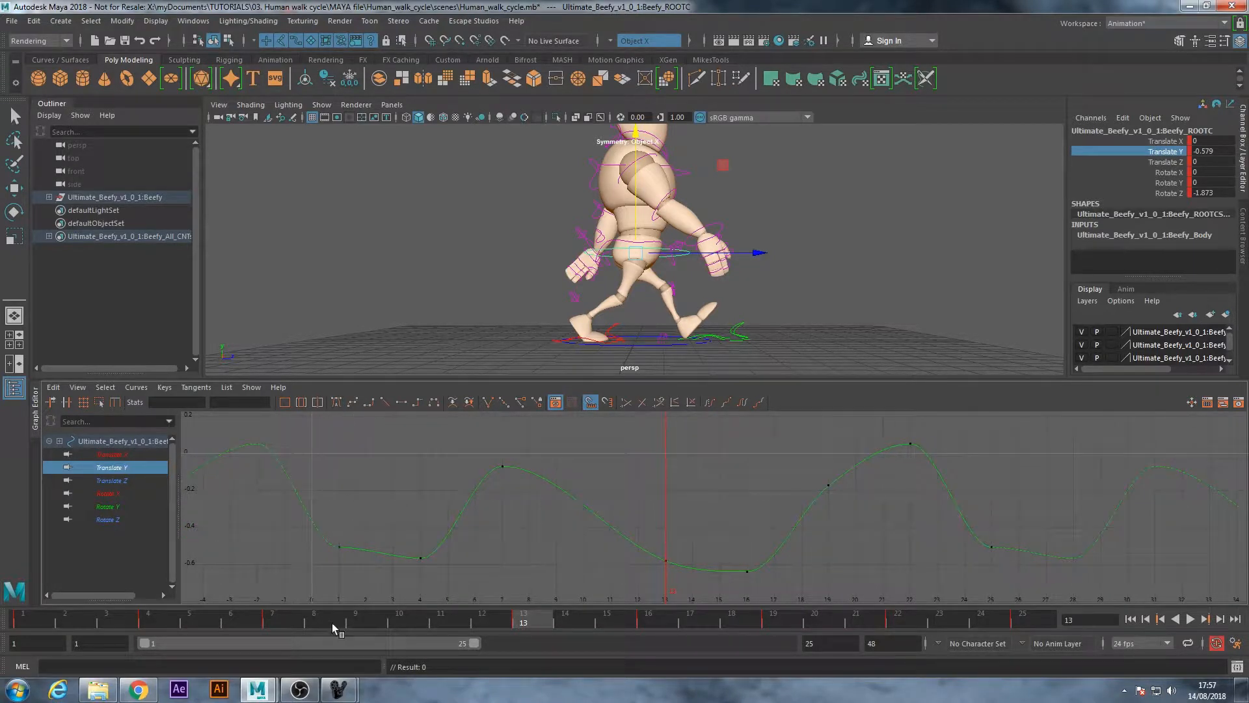
pyautogui.keyDown('alt'); pyautogui.moveTo(431, 504); pyautogui.dragTo(484, 500, button='middle'); pyautogui.keyUp('alt')
pyautogui.moveTo(65, 620); pyautogui.dragTo(16, 618)
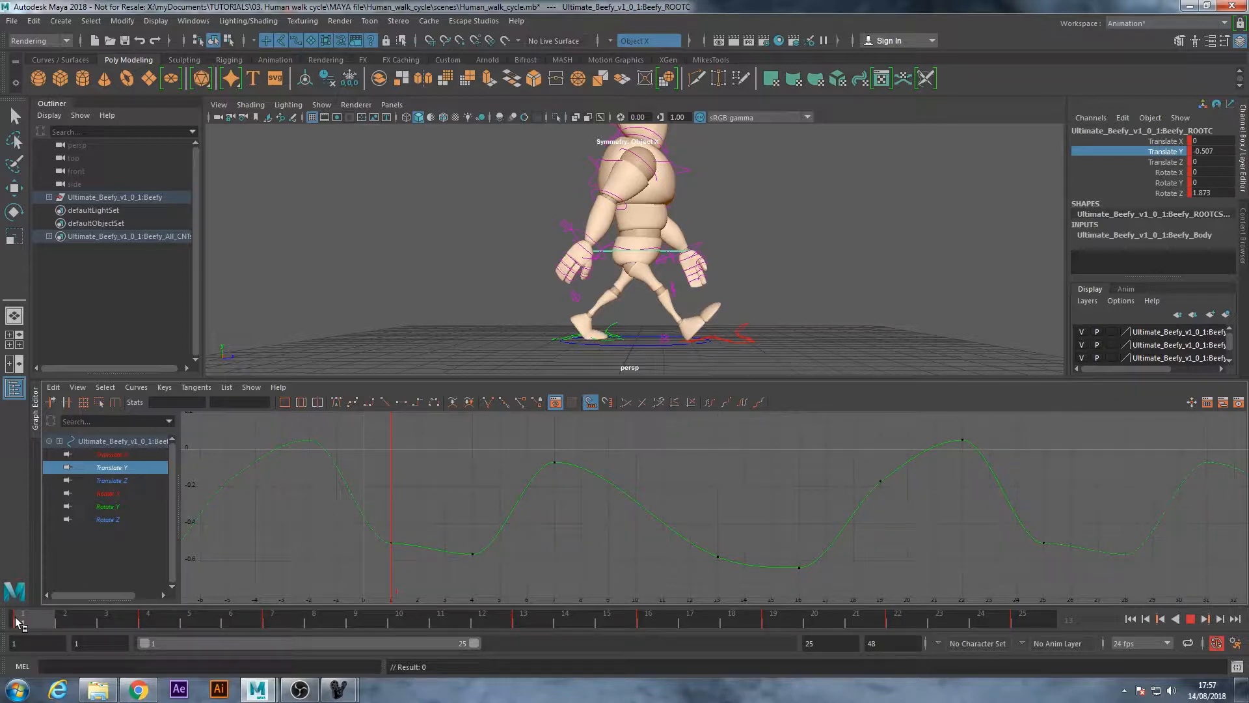
pyautogui.keyDown('alt'); pyautogui.moveTo(693, 300); pyautogui.dragTo(581, 302); pyautogui.keyUp('alt')
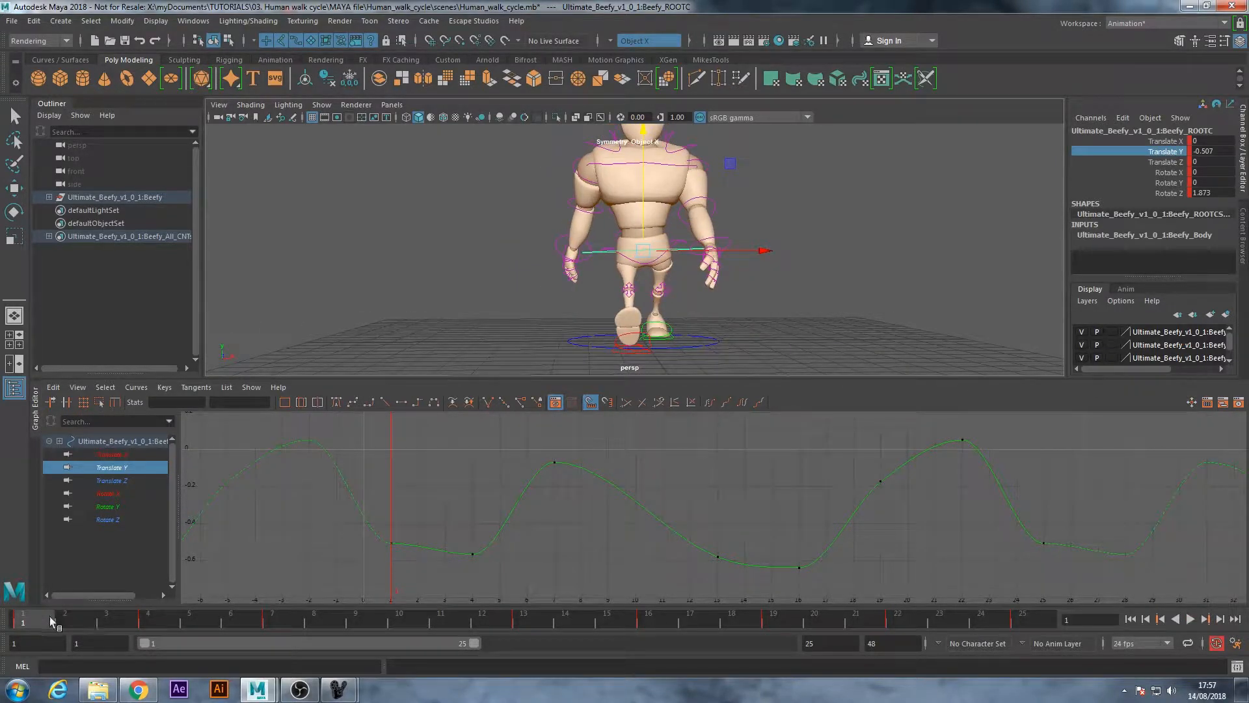
pyautogui.hotkey('alt', 'v')
pyautogui.moveTo(170, 627); pyautogui.dragTo(171, 627)
pyautogui.keyDown('alt'); pyautogui.moveTo(529, 289); pyautogui.dragTo(657, 292); pyautogui.keyUp('alt')
pyautogui.moveTo(637, 183); pyautogui.dragTo(637, 193)
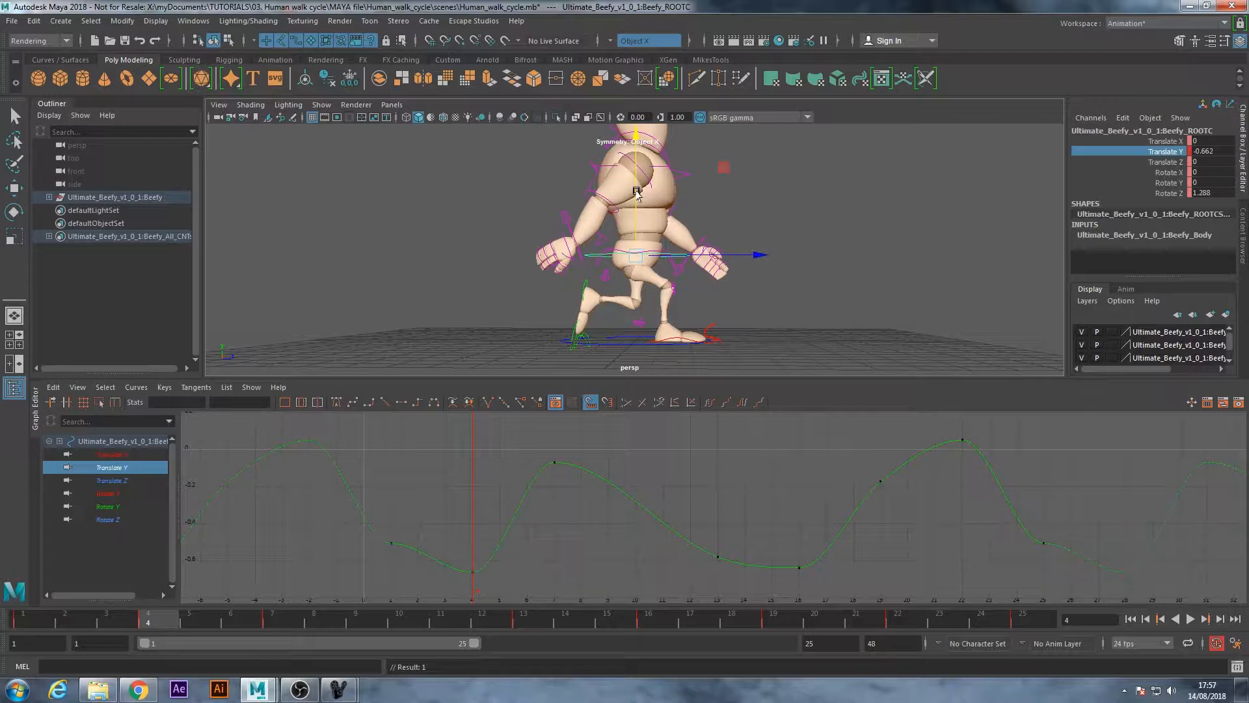
# Check the poses between frames 4 and 13 and delete the root's Translate Y key at frame 16
pyautogui.keyDown('alt'); pyautogui.moveTo(554, 546); pyautogui.dragTo(482, 535, button='middle'); pyautogui.keyUp('alt')
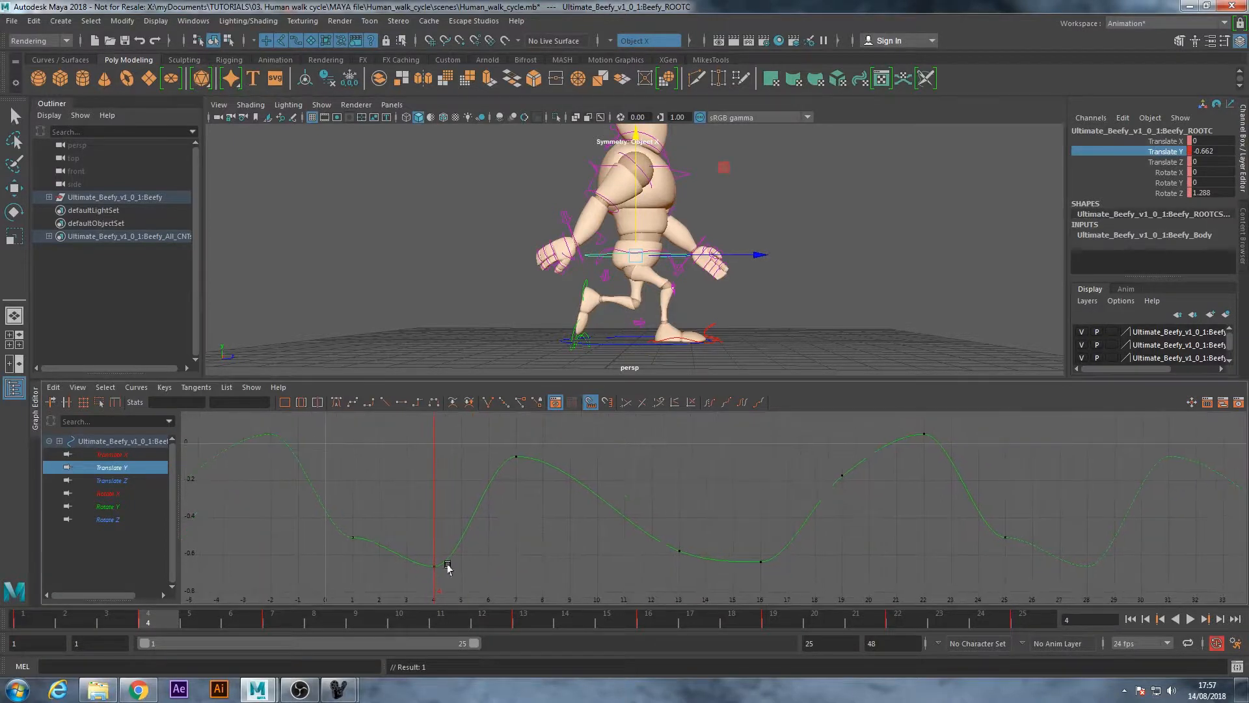
pyautogui.moveTo(165, 621)
pyautogui.mouseDown()
pyautogui.moveTo(462, 635)
pyautogui.moveTo(555, 653)
pyautogui.moveTo(525, 649)
pyautogui.mouseUp()
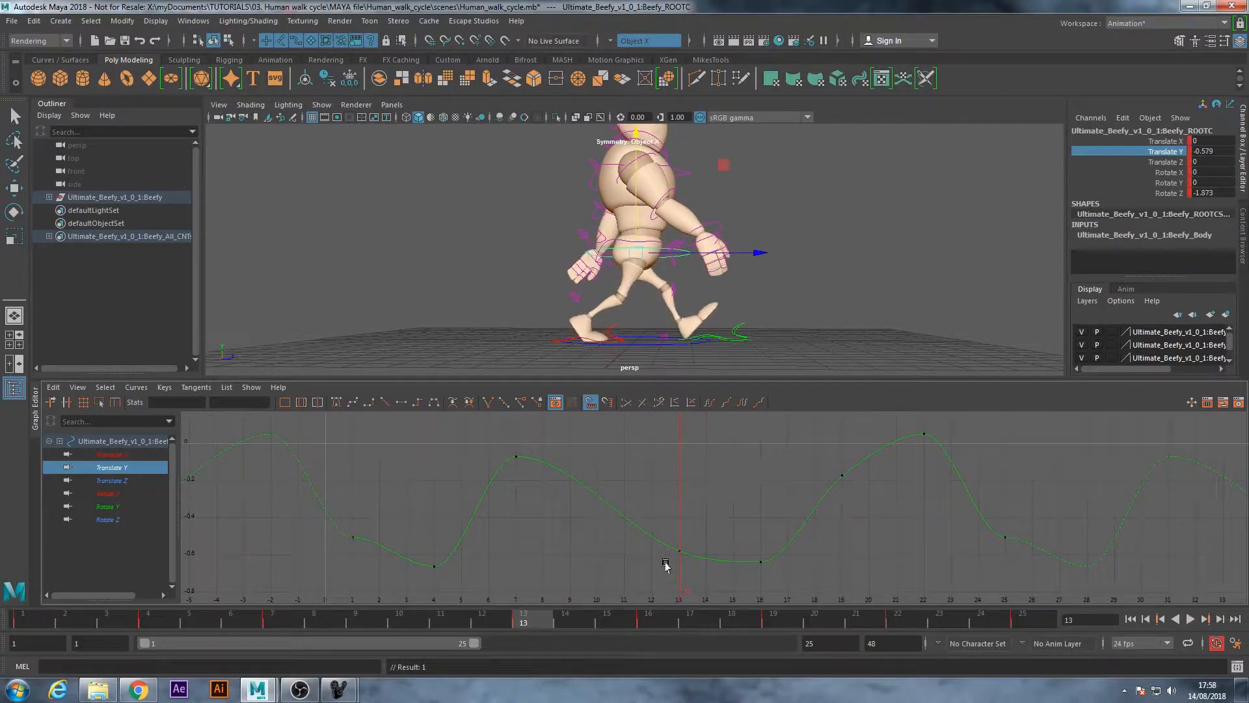
pyautogui.moveTo(713, 542); pyautogui.dragTo(781, 607)
pyautogui.press('Delete')
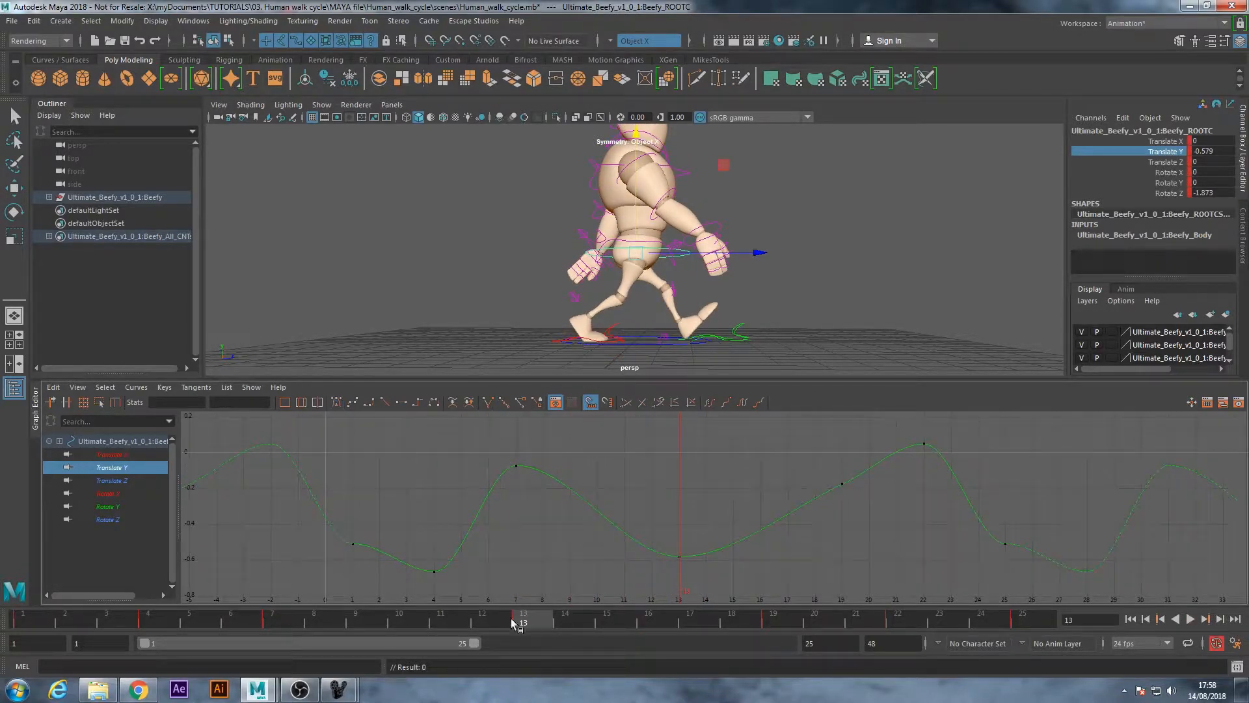
# Compare the root's height peaks at frames 7 and 19, and delete the Translate Y key at frame 22
pyautogui.moveTo(537, 619); pyautogui.dragTo(764, 618)
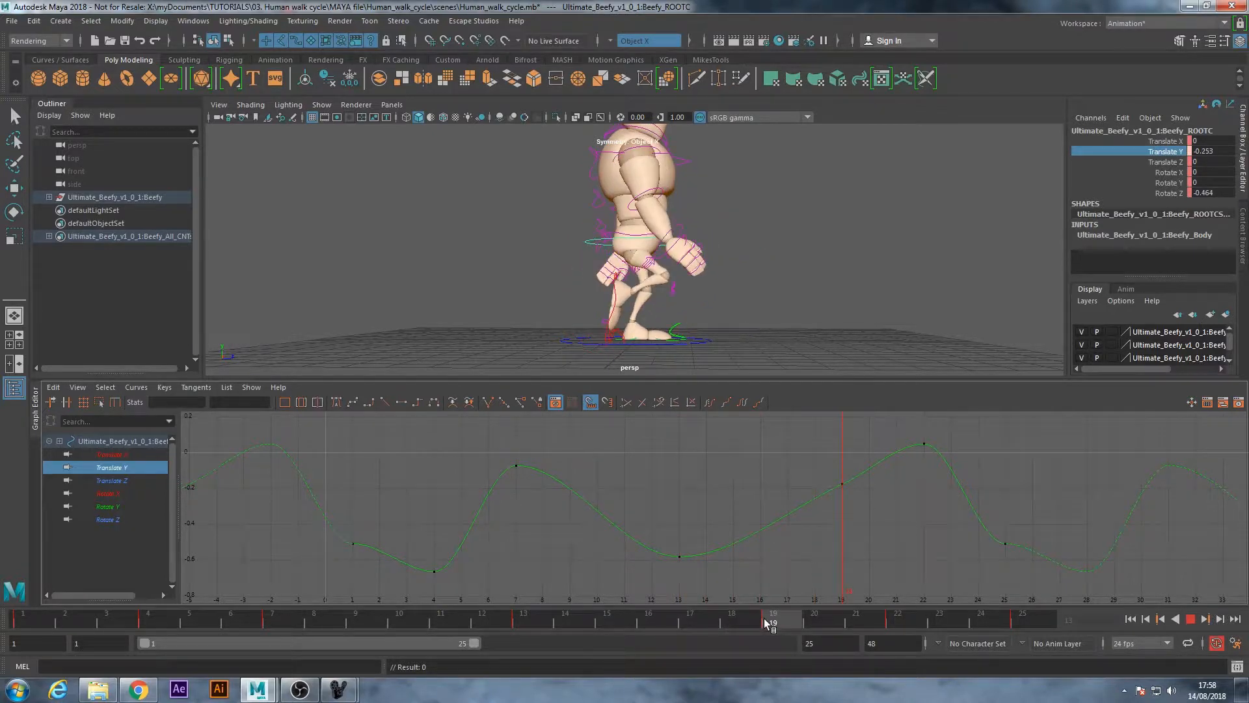
pyautogui.moveTo(514, 458); pyautogui.dragTo(565, 498)
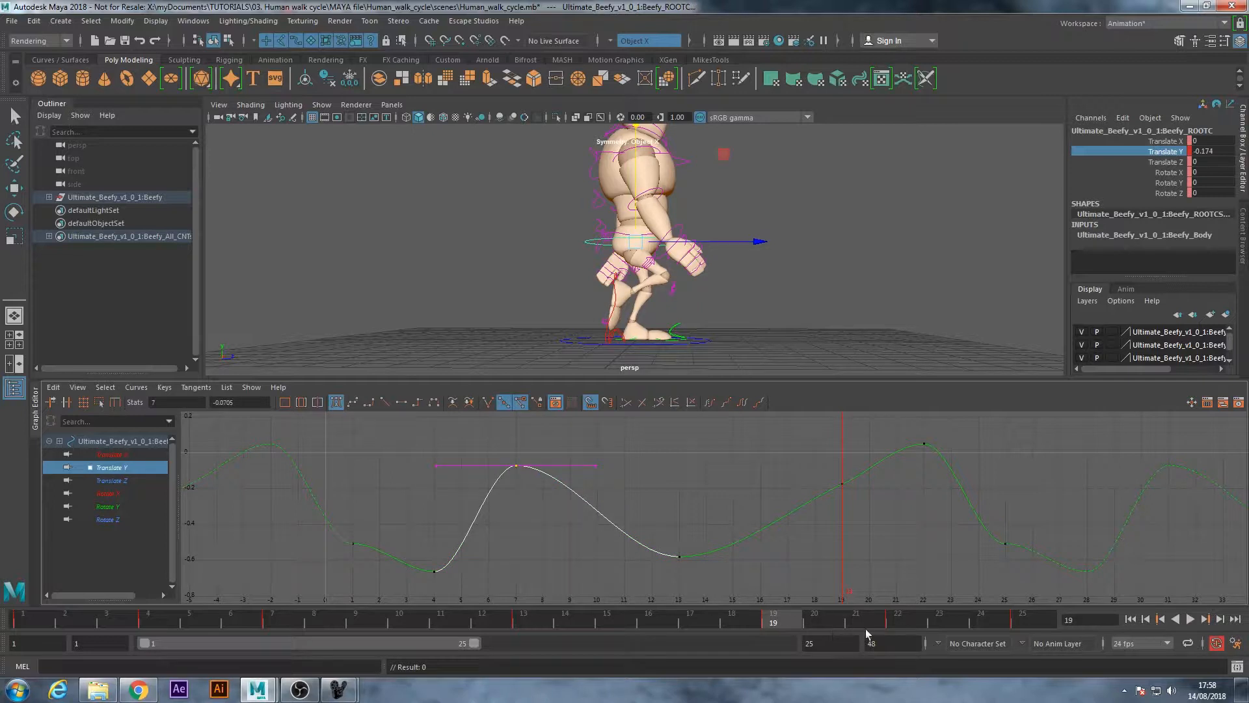
pyautogui.click(915, 519)
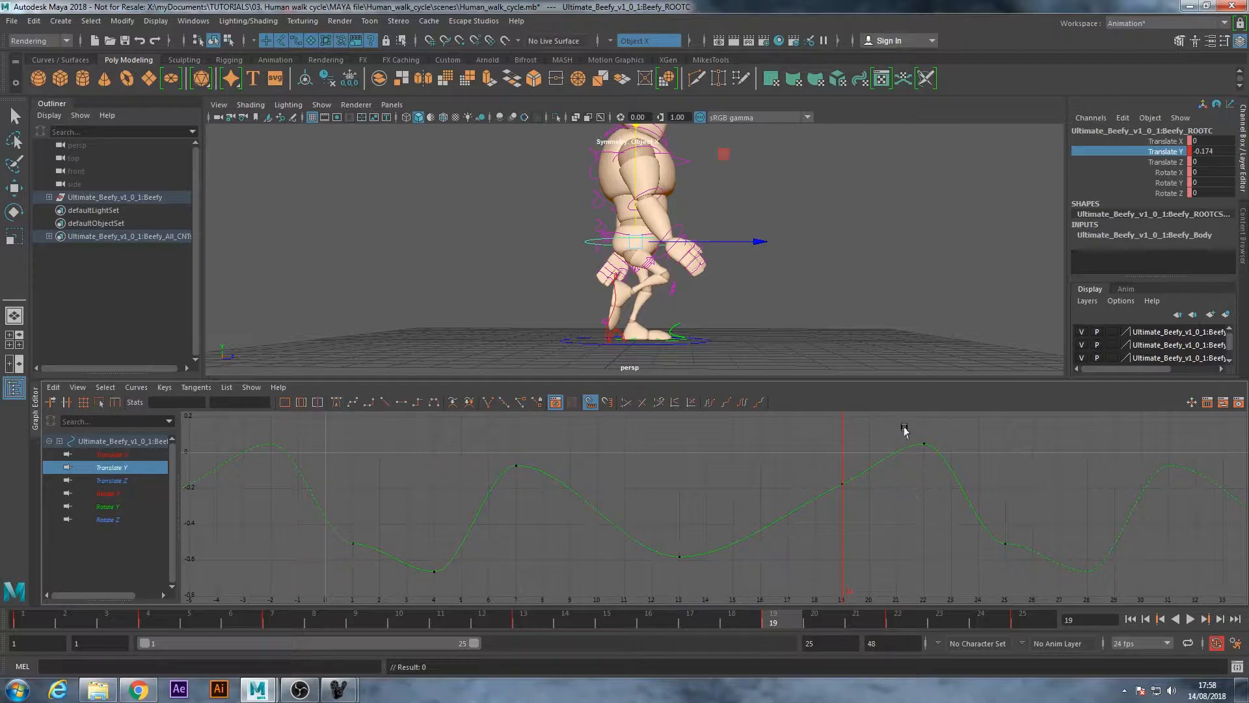
pyautogui.moveTo(904, 427); pyautogui.dragTo(952, 476)
pyautogui.press('Delete')
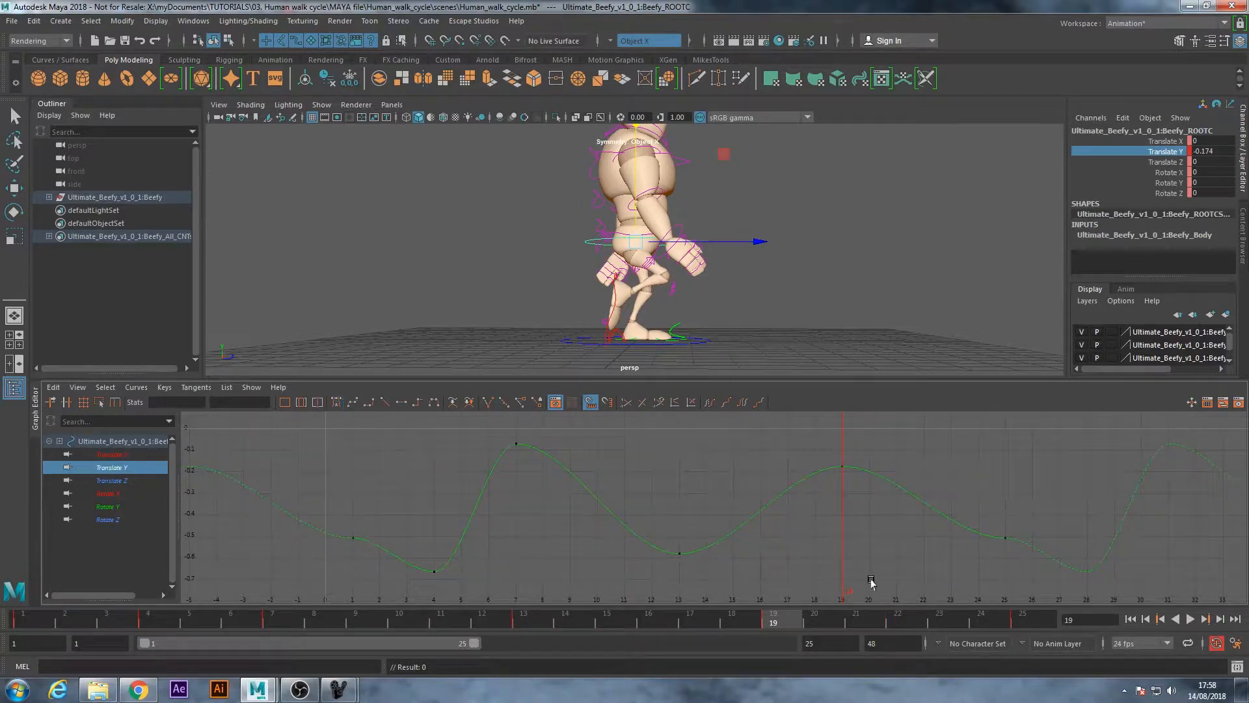
# Set all of the root's Translate Y keys to auto tangents
pyautogui.scroll(-3, 887, 519)
pyautogui.moveTo(693, 561); pyautogui.dragTo(490, 470)
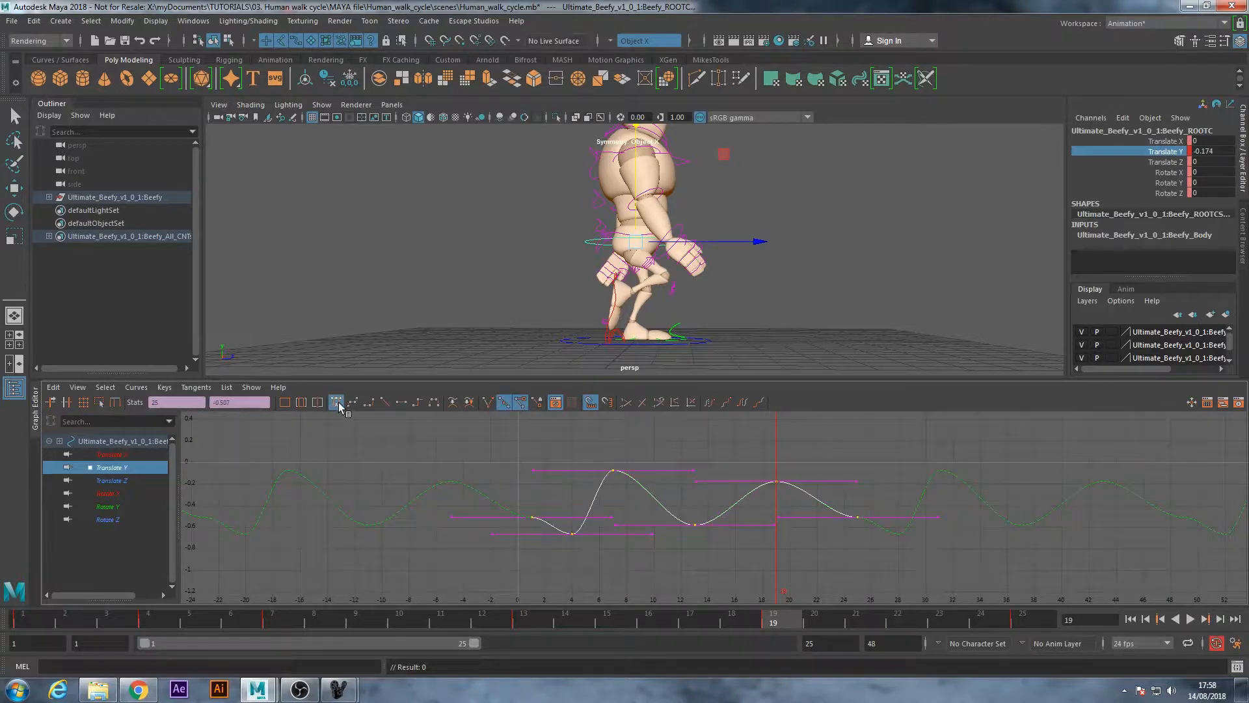
pyautogui.click(480, 459)
# Copy the root's Translate Y key from frame 7 onto frame 19 and play the cycle to check the bounce
pyautogui.keyDown('alt'); pyautogui.moveTo(520, 532); pyautogui.dragTo(549, 534, button='right'); pyautogui.keyUp('alt')
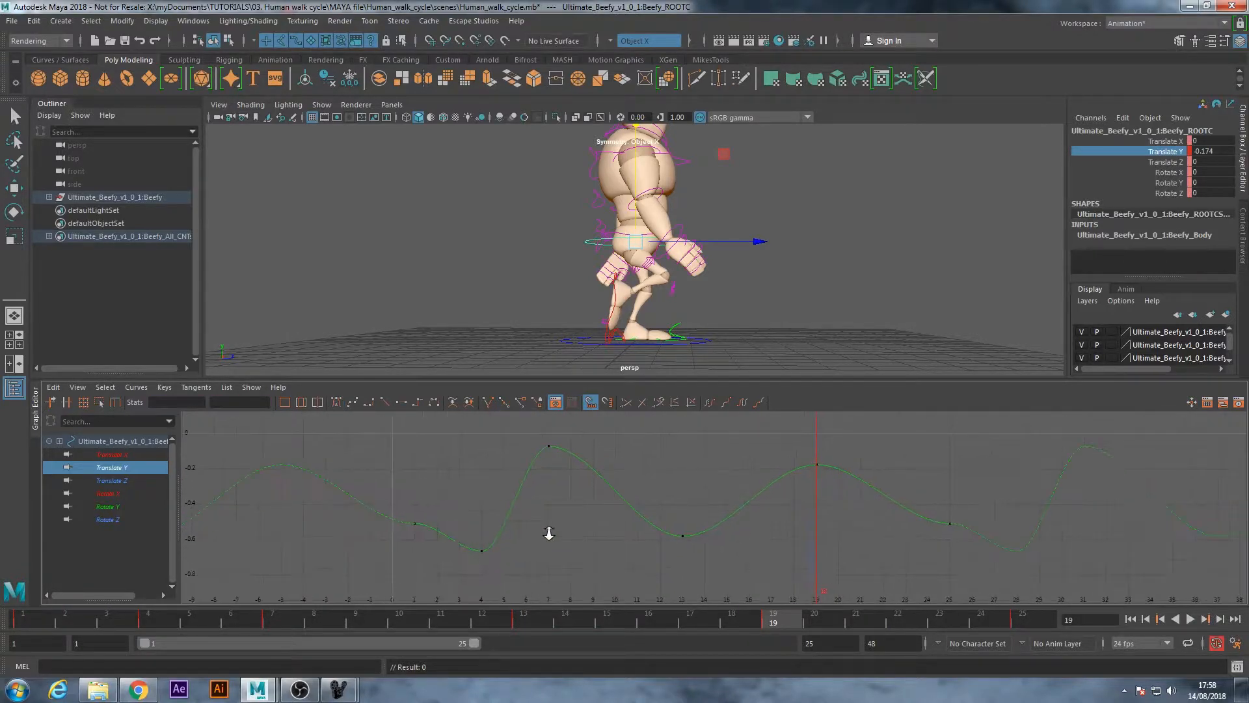
pyautogui.keyDown('alt'); pyautogui.moveTo(851, 530); pyautogui.dragTo(838, 532, button='middle'); pyautogui.keyUp('alt')
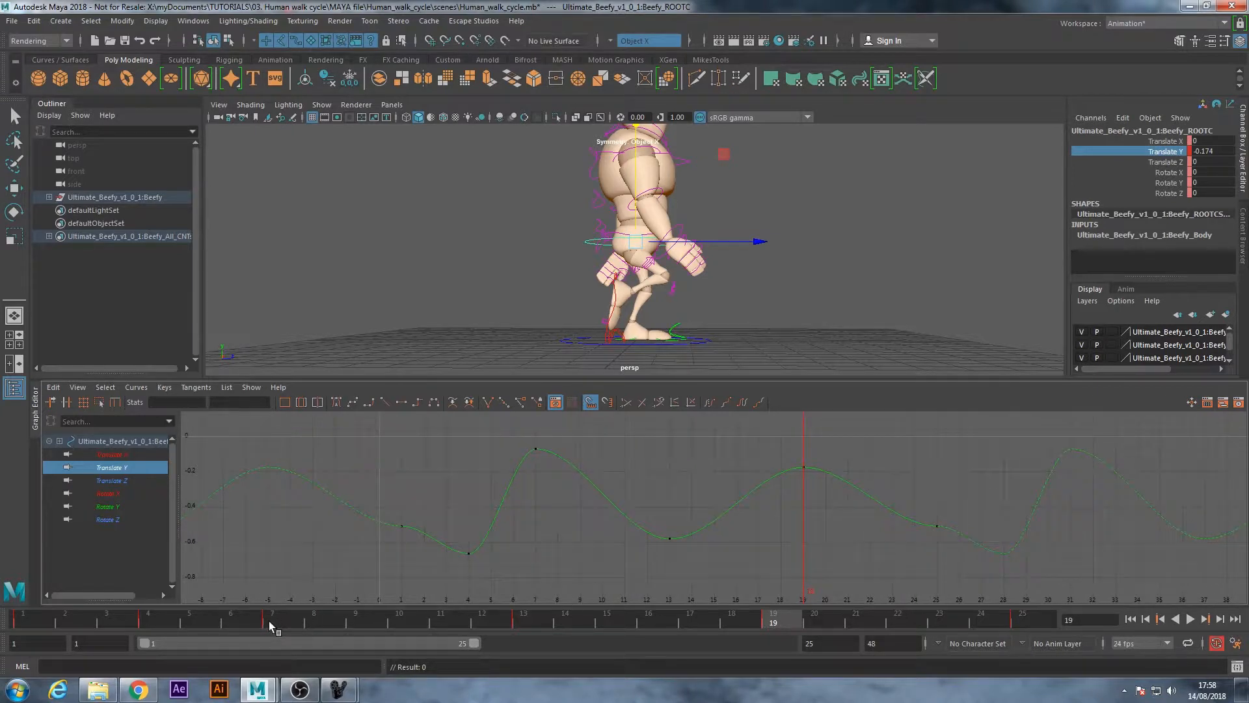
pyautogui.click(273, 625)
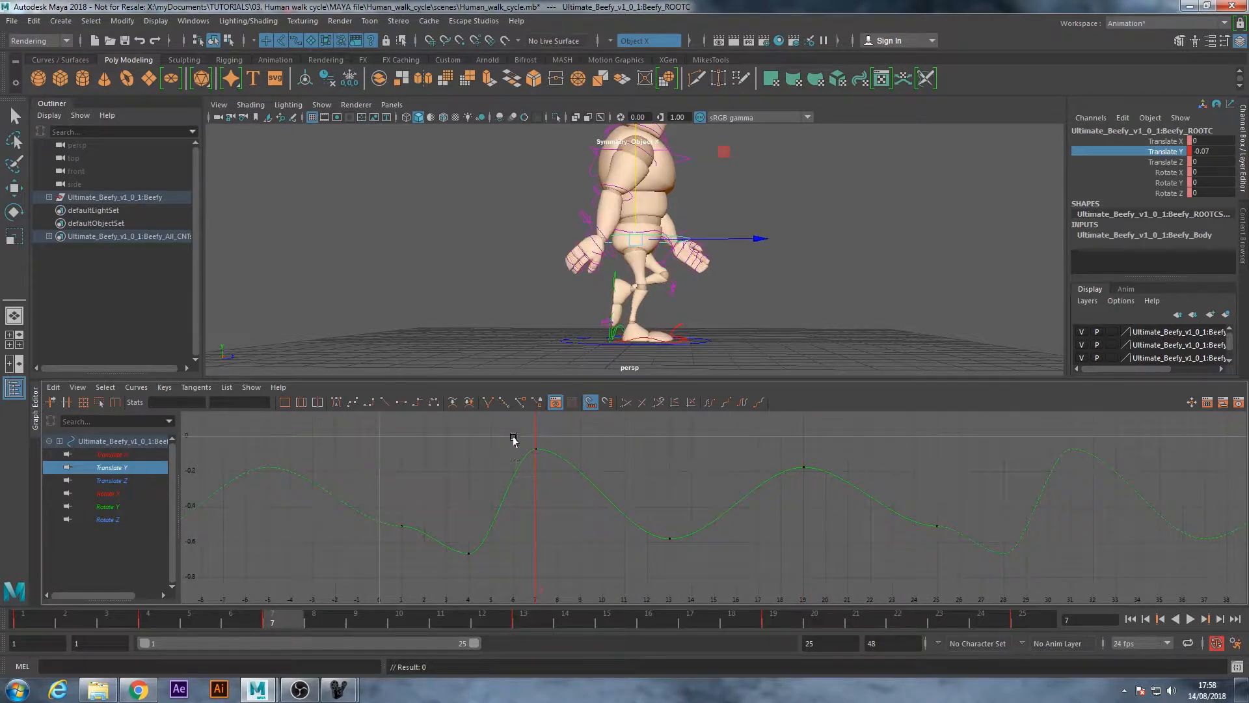
pyautogui.moveTo(514, 440); pyautogui.dragTo(558, 478)
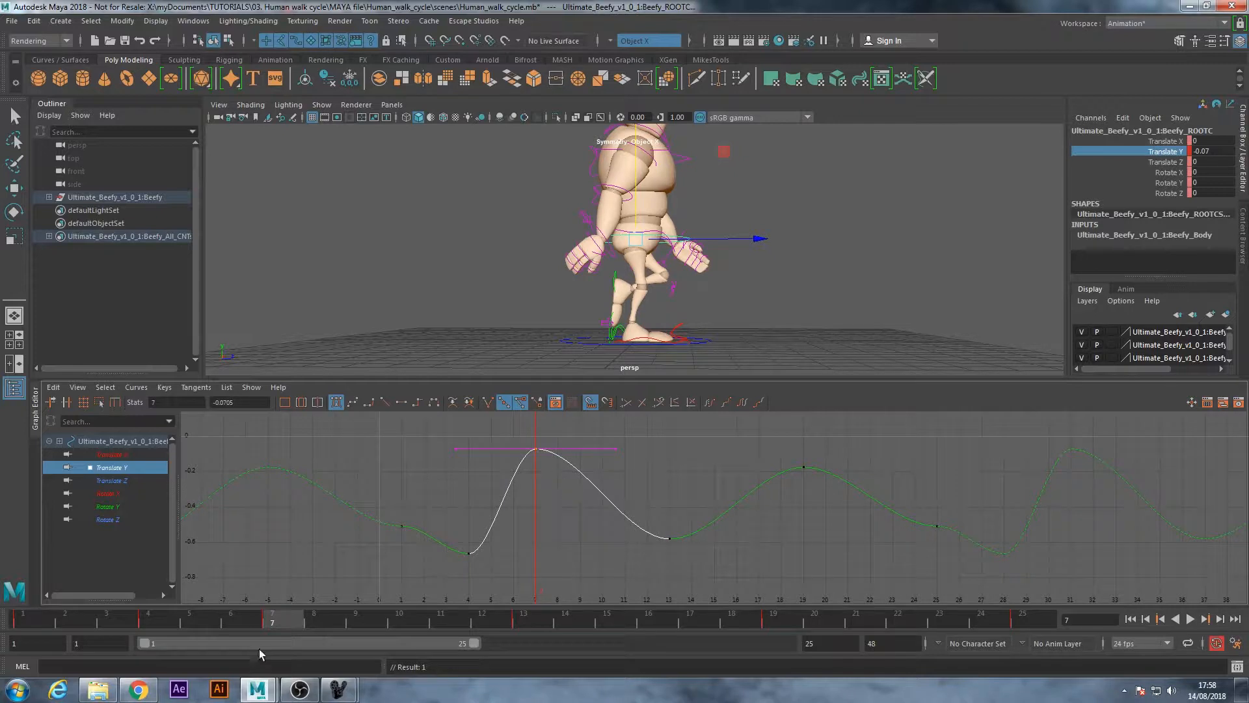
pyautogui.click(774, 618)
pyautogui.moveTo(780, 450); pyautogui.dragTo(833, 493)
pyautogui.hotkey('ctrl', 'v')
pyautogui.click(838, 519)
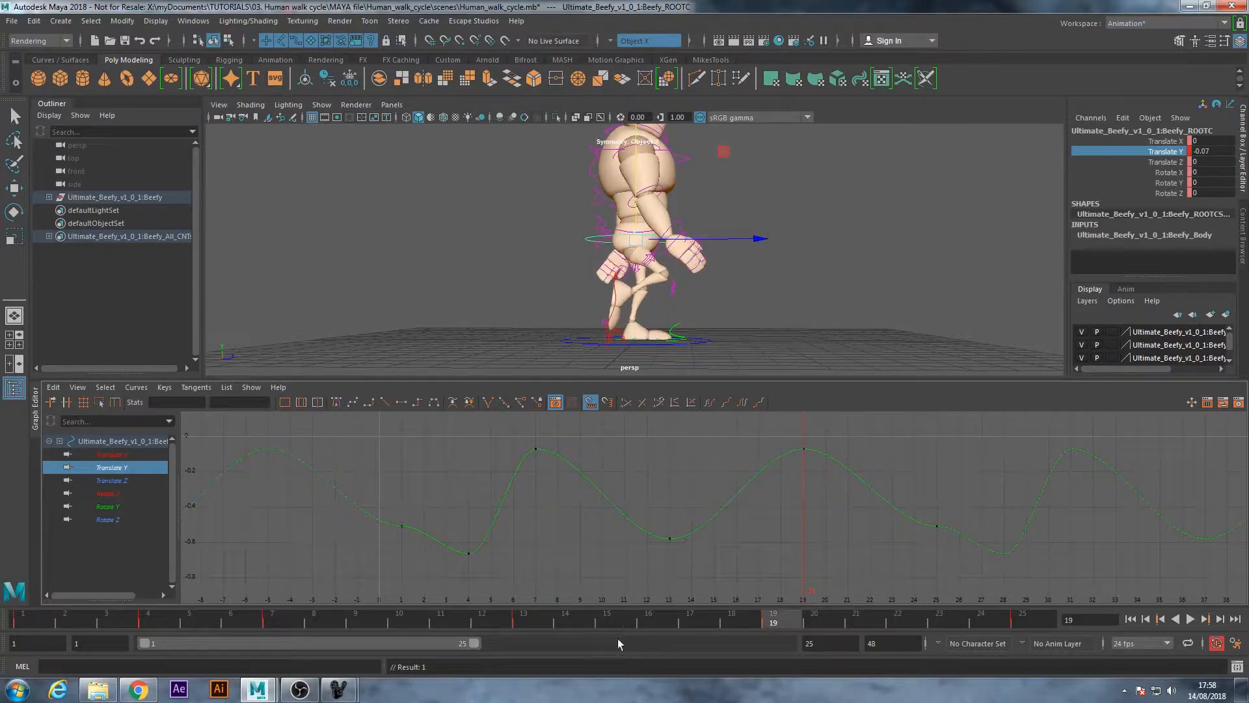
pyautogui.hotkey('alt', 'v')
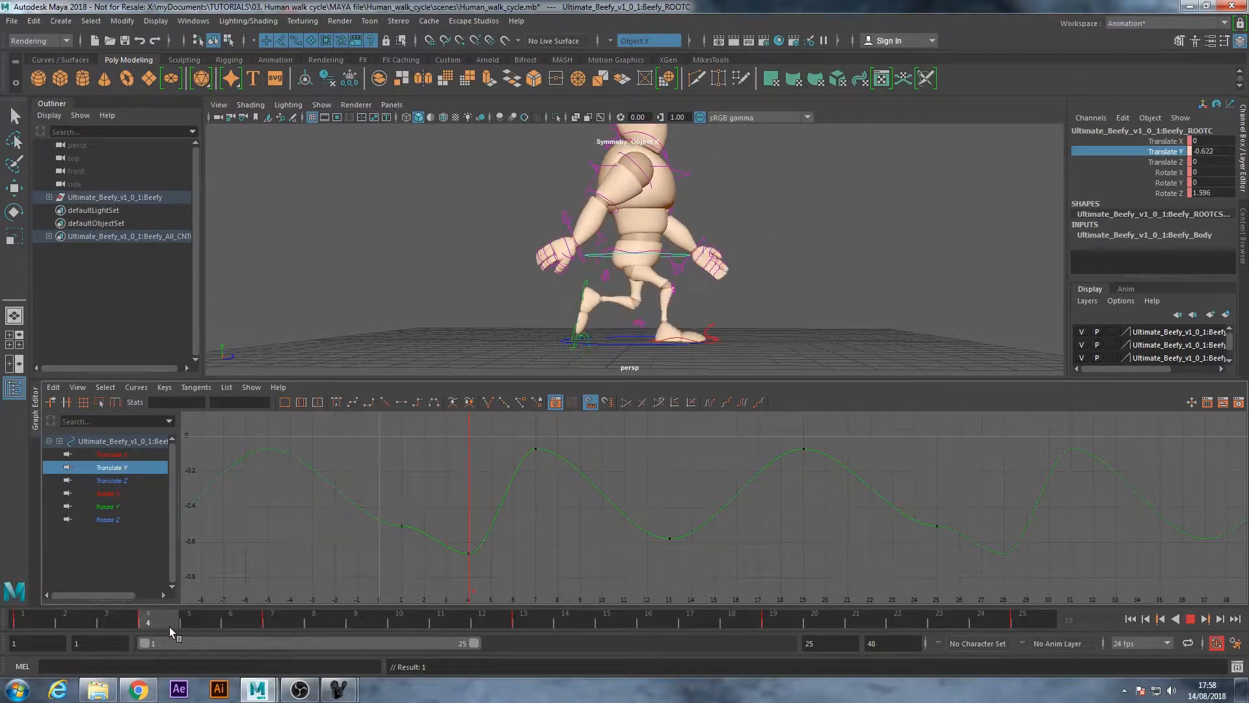
pyautogui.click(151, 623)
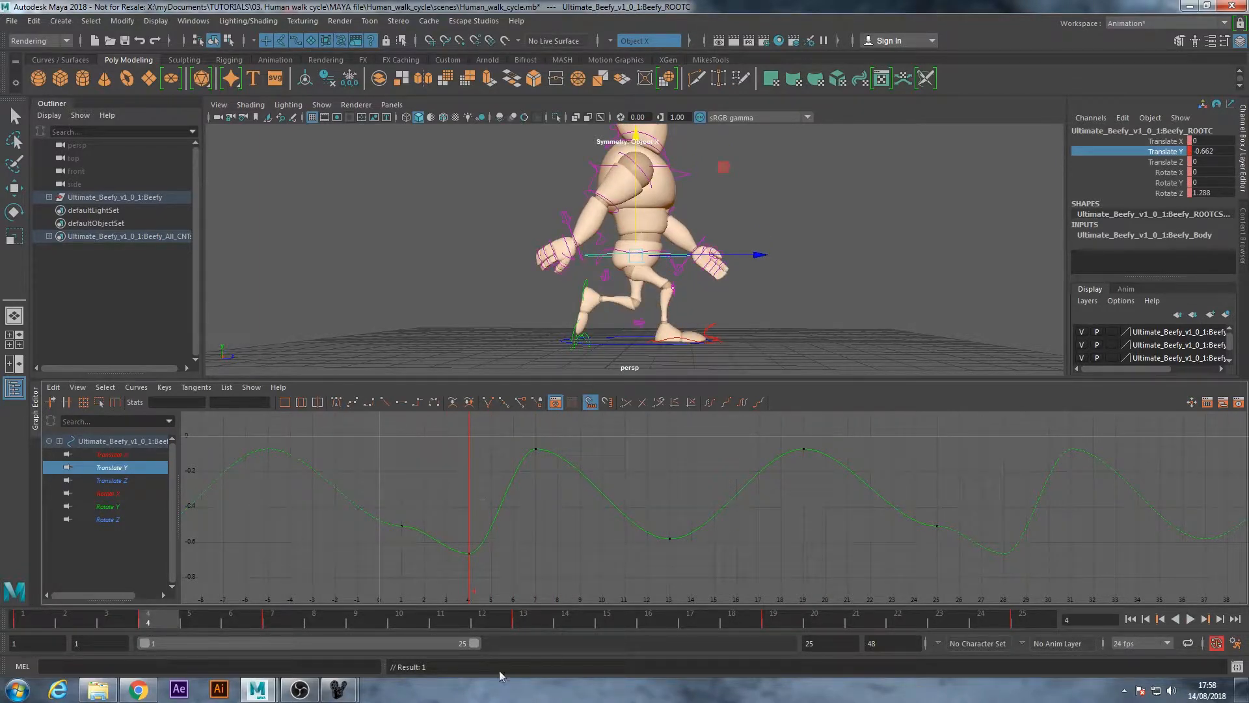
pyautogui.hotkey('alt', 'v')
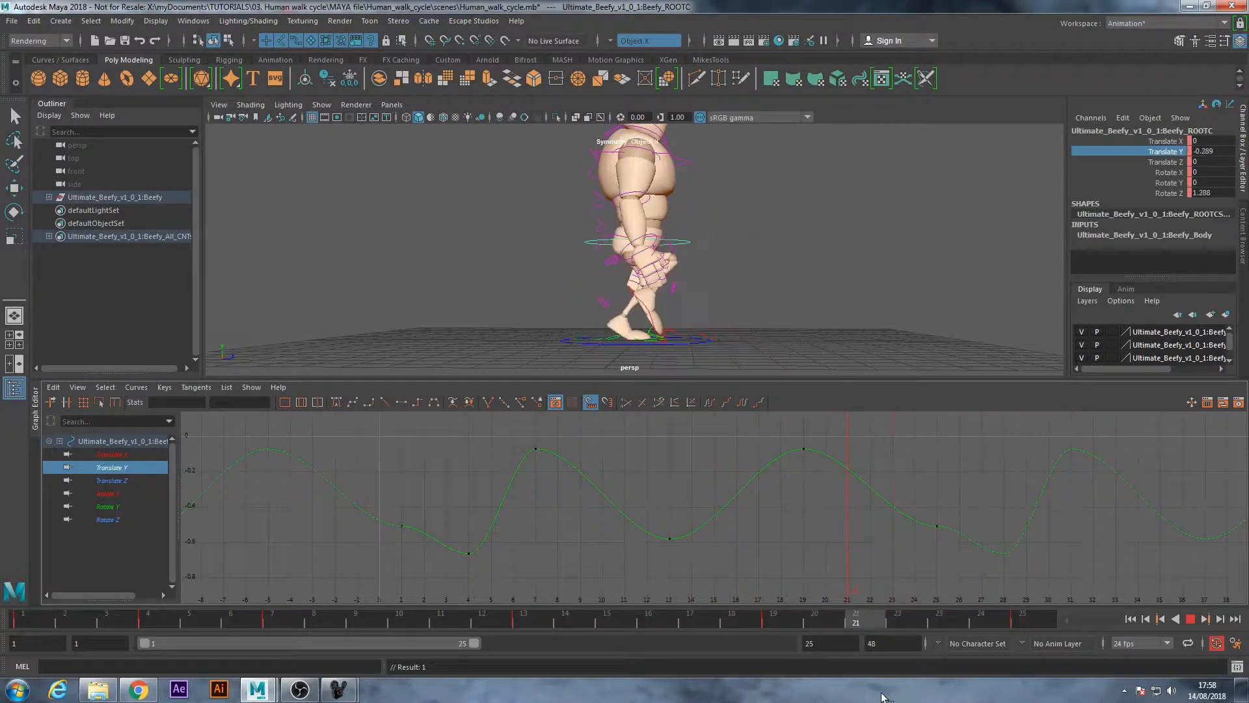
pyautogui.press('Escape')
# Raise the root control at frame 1 to Translate Y -0.483, viewing the character from the side
pyautogui.keyDown('alt'); pyautogui.moveTo(758, 298); pyautogui.dragTo(638, 298); pyautogui.keyUp('alt')
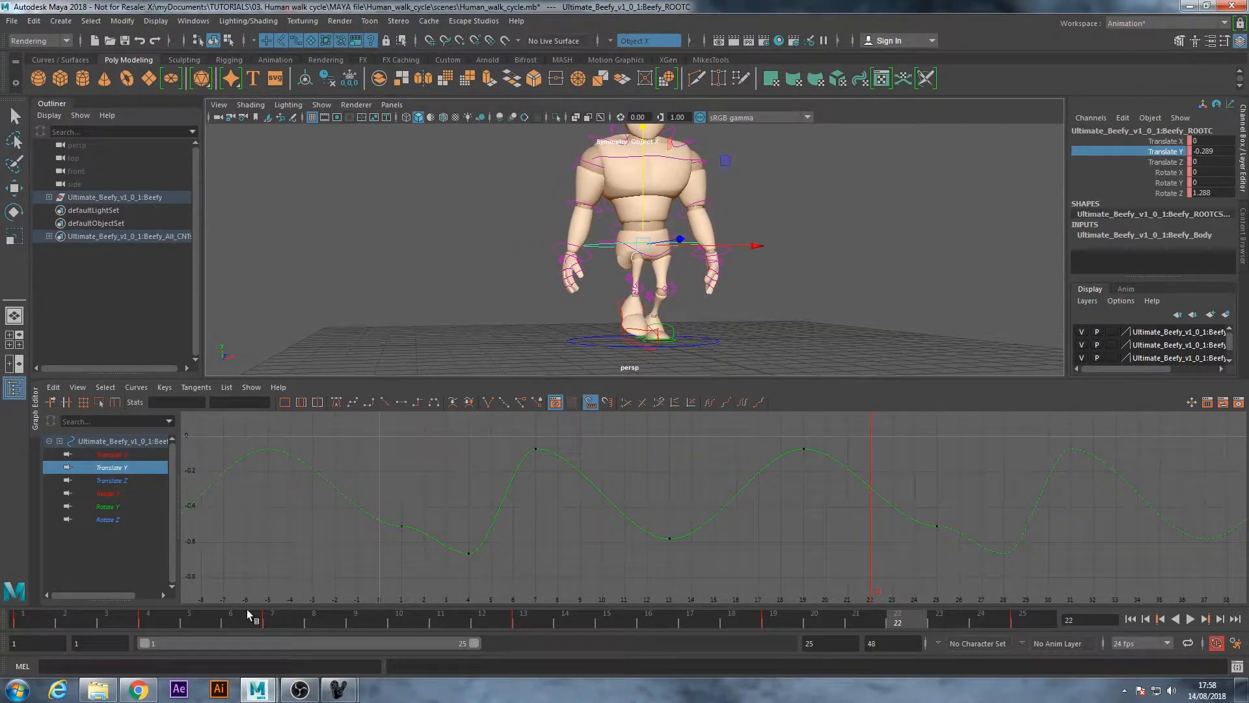
pyautogui.click(18, 623)
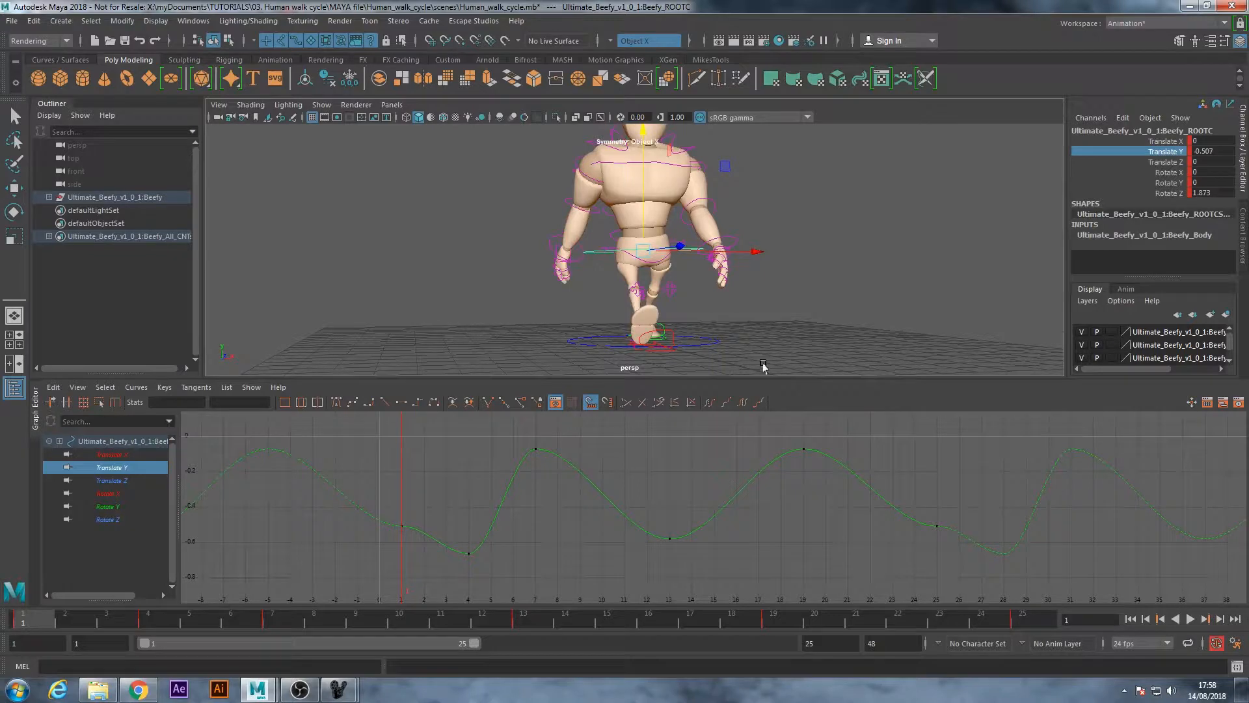
pyautogui.keyDown('alt'); pyautogui.moveTo(758, 315); pyautogui.dragTo(893, 301); pyautogui.keyUp('alt')
pyautogui.keyDown('alt'); pyautogui.moveTo(650, 295); pyautogui.dragTo(619, 293); pyautogui.keyUp('alt')
pyautogui.moveTo(639, 231); pyautogui.dragTo(636, 221)
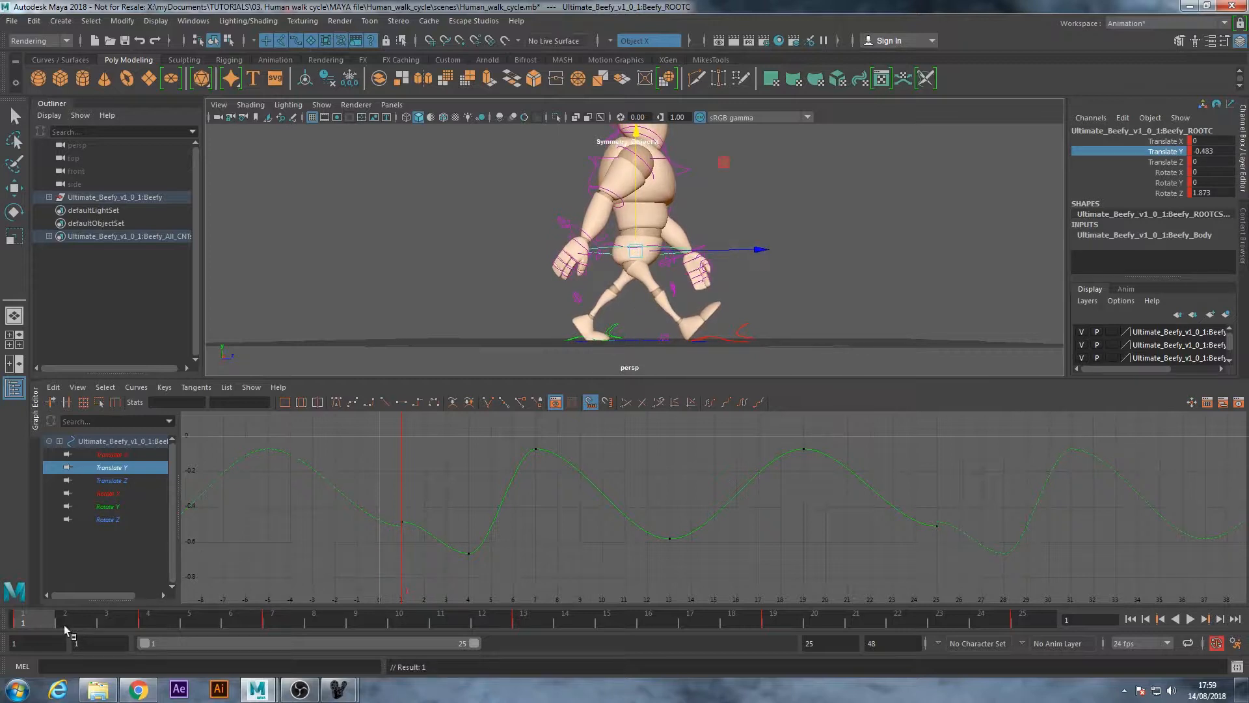
# Key the root's Translate Y at frame 25 with the frame 1 value of -0.483
pyautogui.click(1023, 617)
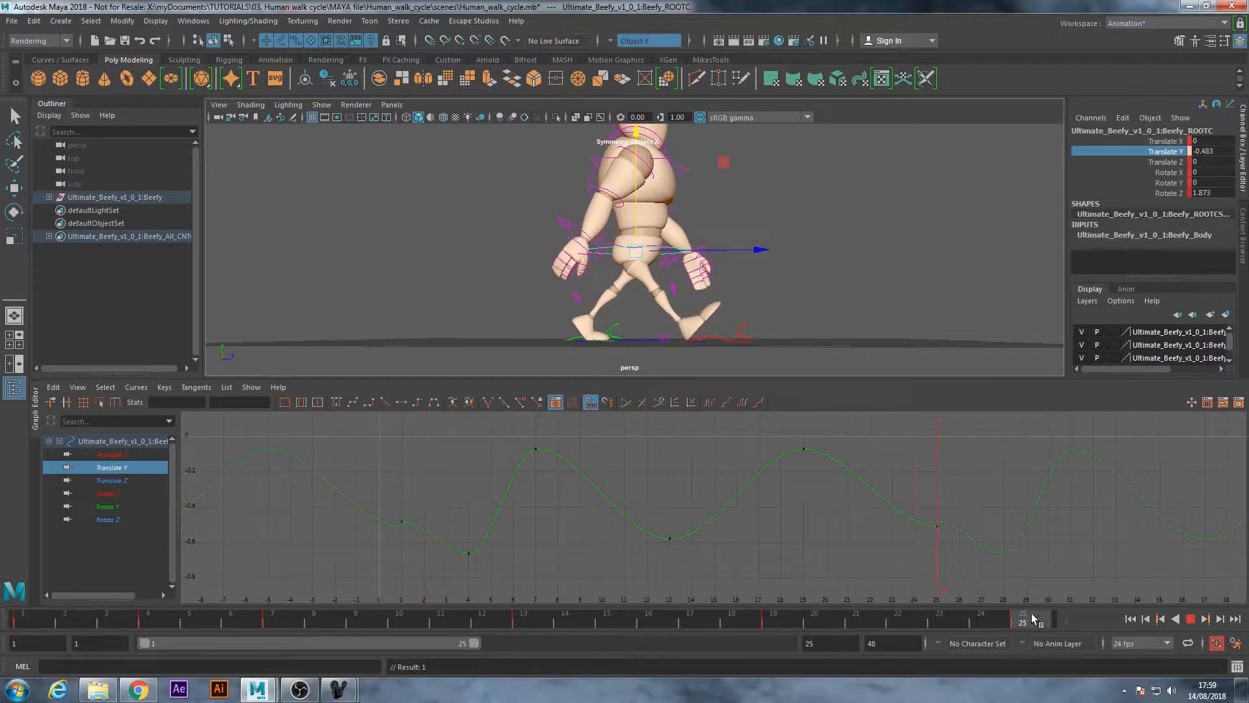
pyautogui.rightClick(1163, 156)
pyautogui.click(1164, 177)
# Move the root's high Translate Y key from frame 7 to frame 10
pyautogui.keyDown('alt'); pyautogui.moveTo(571, 343); pyautogui.dragTo(616, 333); pyautogui.keyUp('alt')
pyautogui.moveTo(32, 619); pyautogui.dragTo(162, 624)
pyautogui.keyDown('alt'); pyautogui.moveTo(527, 258); pyautogui.dragTo(498, 285); pyautogui.keyUp('alt')
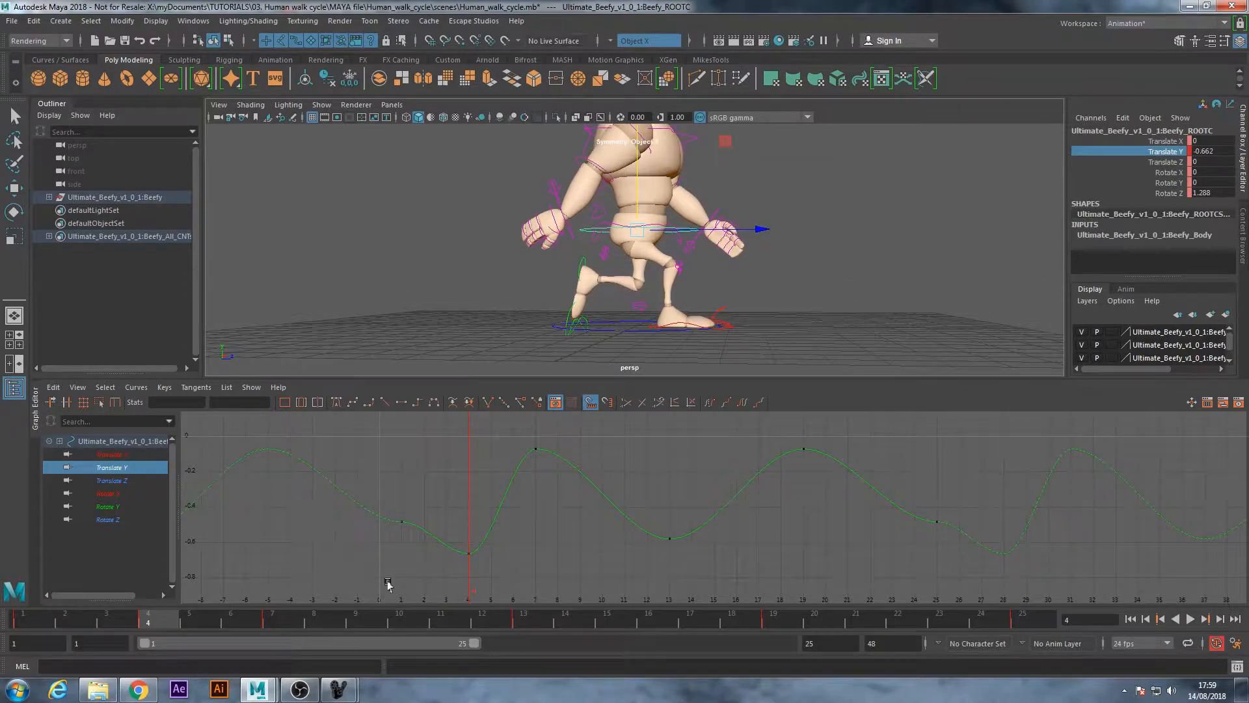
pyautogui.moveTo(160, 620); pyautogui.dragTo(286, 621)
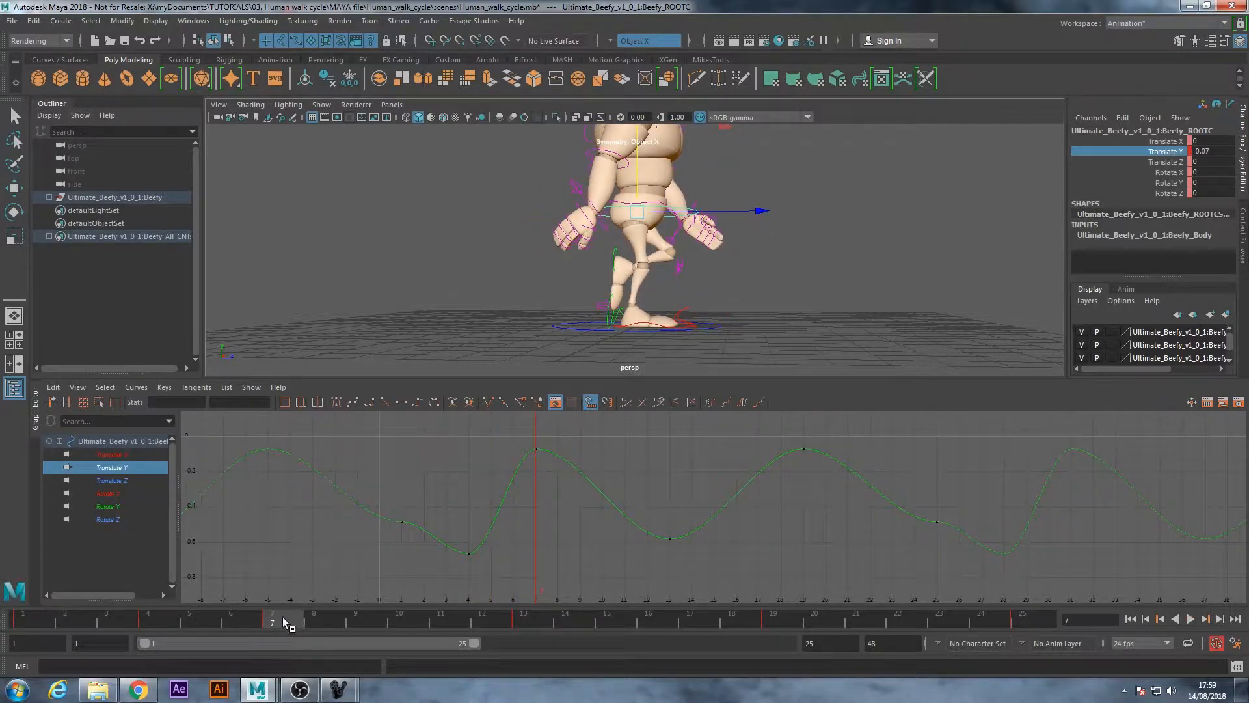
pyautogui.click(396, 622)
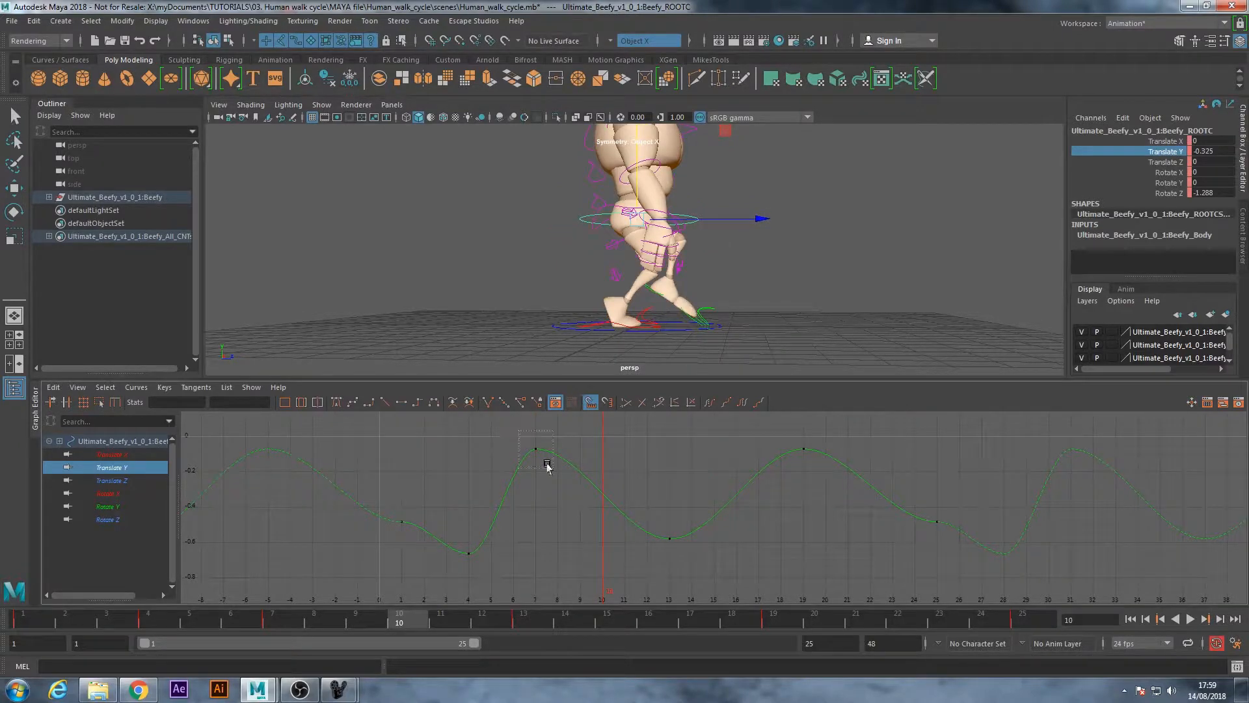
pyautogui.click(534, 449)
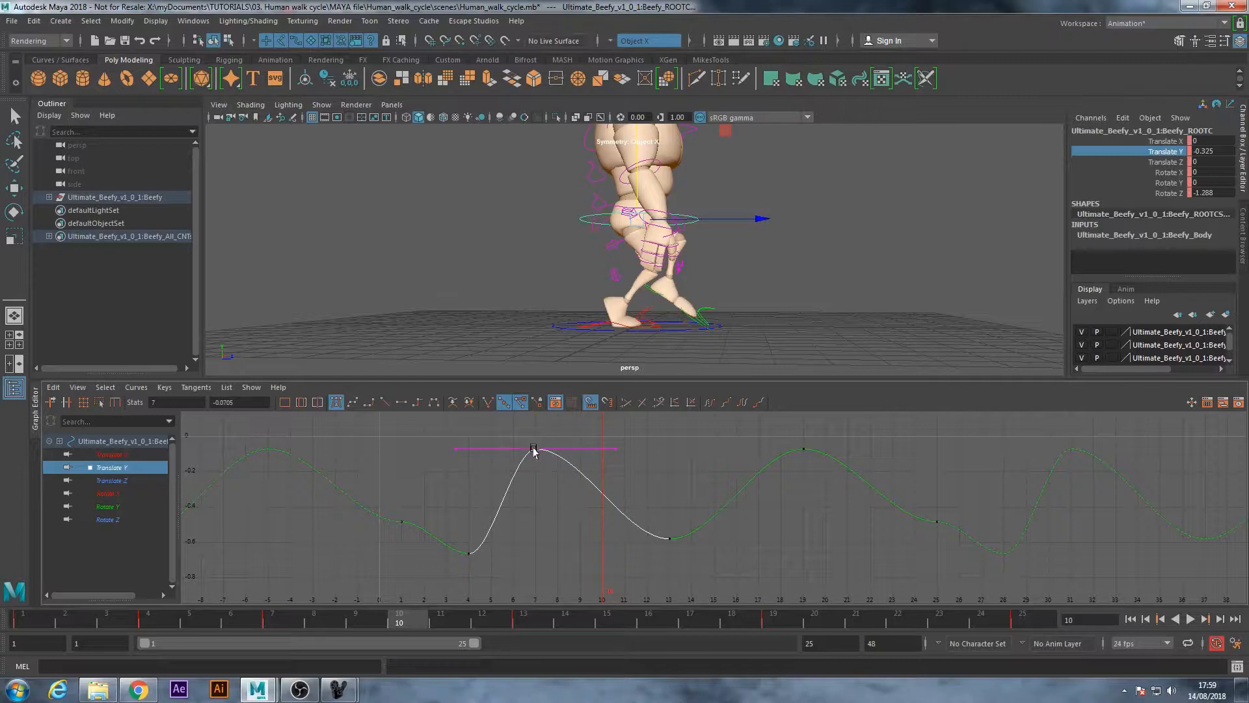
pyautogui.moveTo(535, 453); pyautogui.dragTo(603, 454, button='middle')
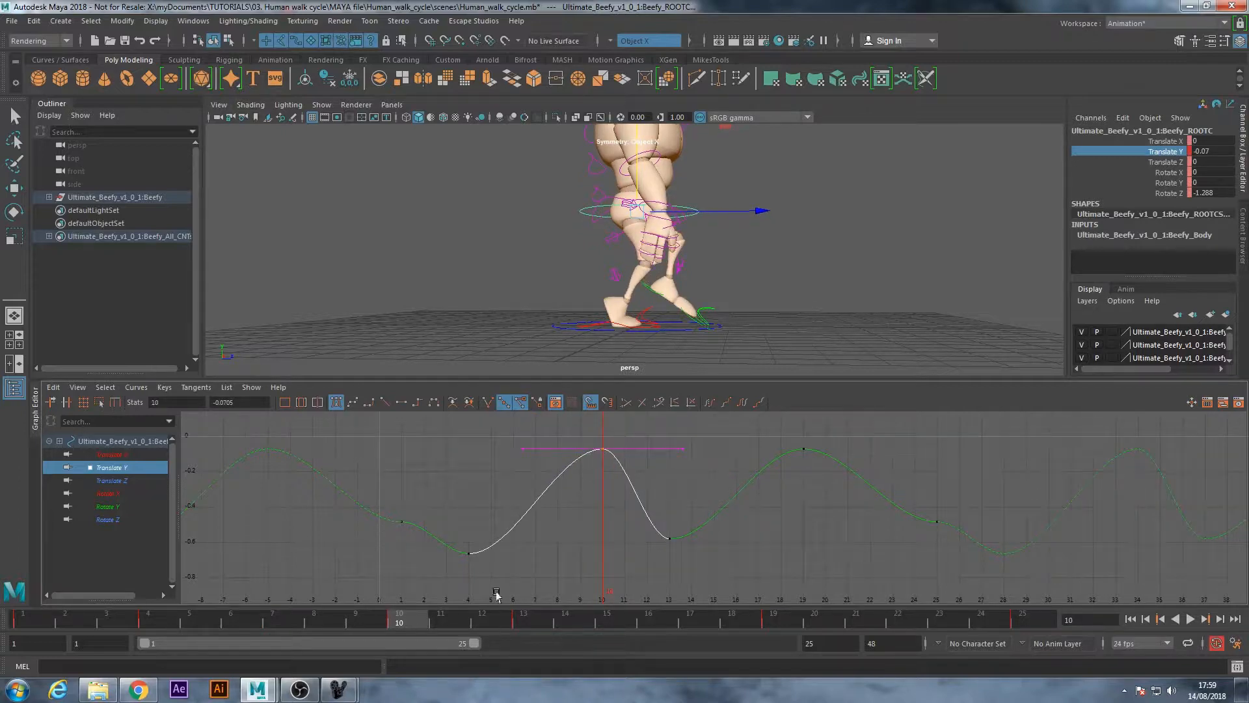
# Check the walk-cycle reference chart and move the root's Translate Y key from frame 13 to frame 16, lowering it to about -0.649
pyautogui.moveTo(427, 618)
pyautogui.mouseDown()
pyautogui.moveTo(29, 622)
pyautogui.moveTo(171, 637)
pyautogui.moveTo(414, 626)
pyautogui.mouseUp()
pyautogui.moveTo(766, 282)
pyautogui.keyDown('alt'); pyautogui.mouseDown()
pyautogui.moveTo(474, 280)
pyautogui.moveTo(761, 283)
pyautogui.mouseUp(); pyautogui.keyUp('alt')
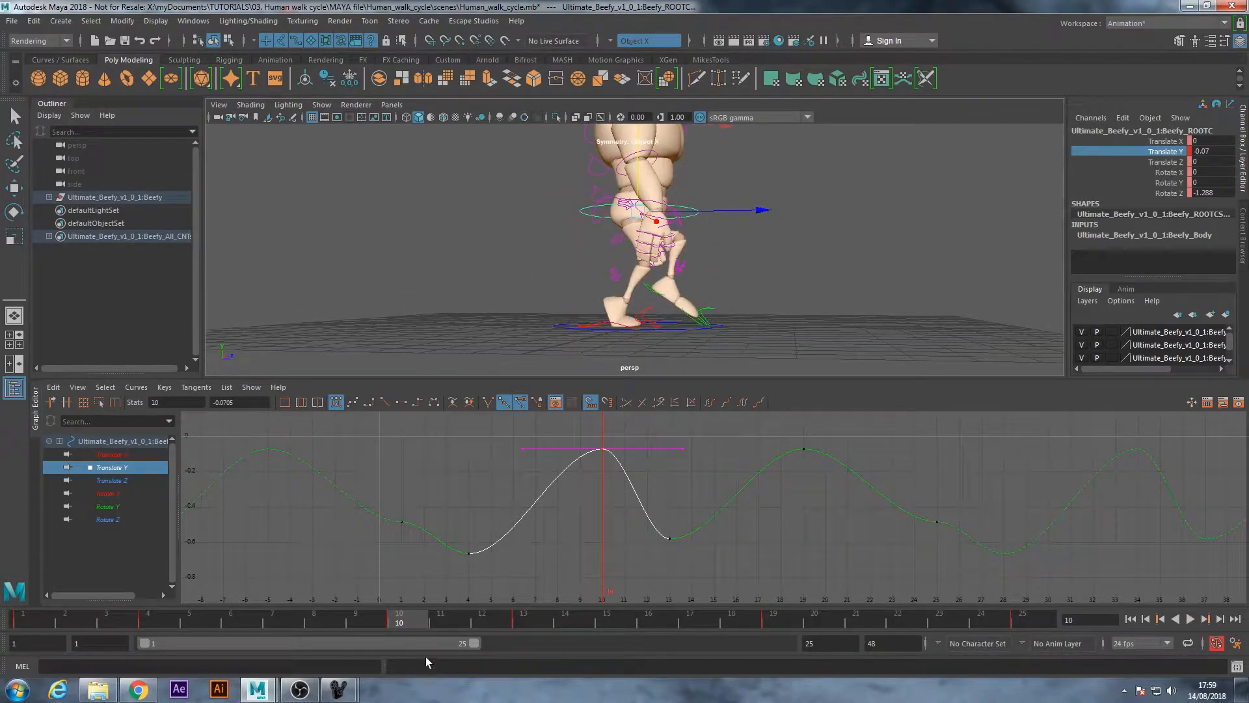
pyautogui.moveTo(338, 688)
pyautogui.click(403, 631)
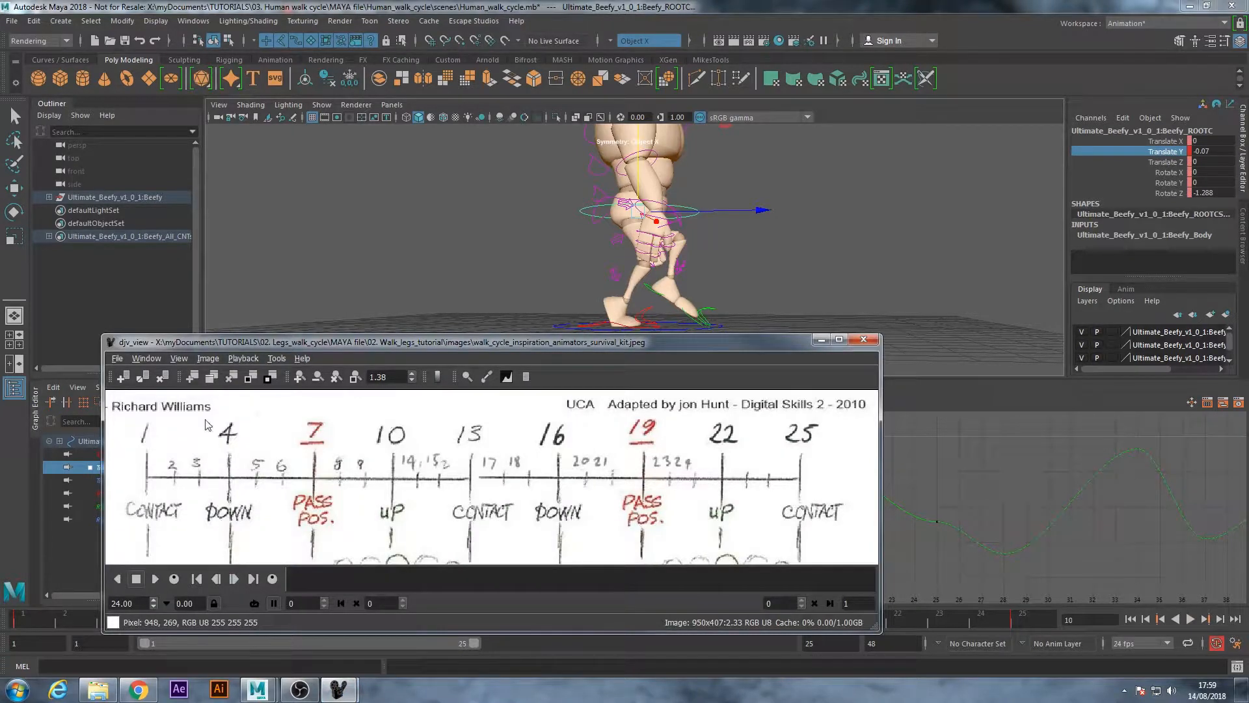
pyautogui.click(821, 339)
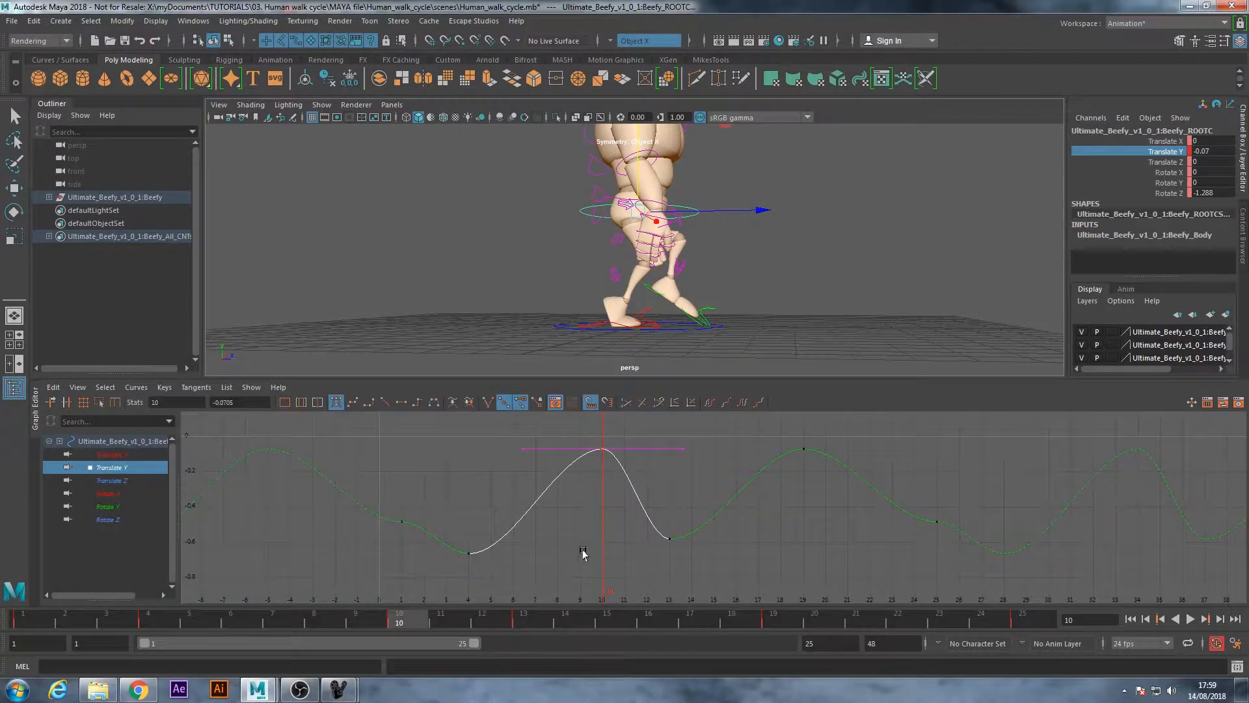
pyautogui.moveTo(447, 623); pyautogui.dragTo(529, 620)
pyautogui.click(649, 621)
pyautogui.click(665, 539)
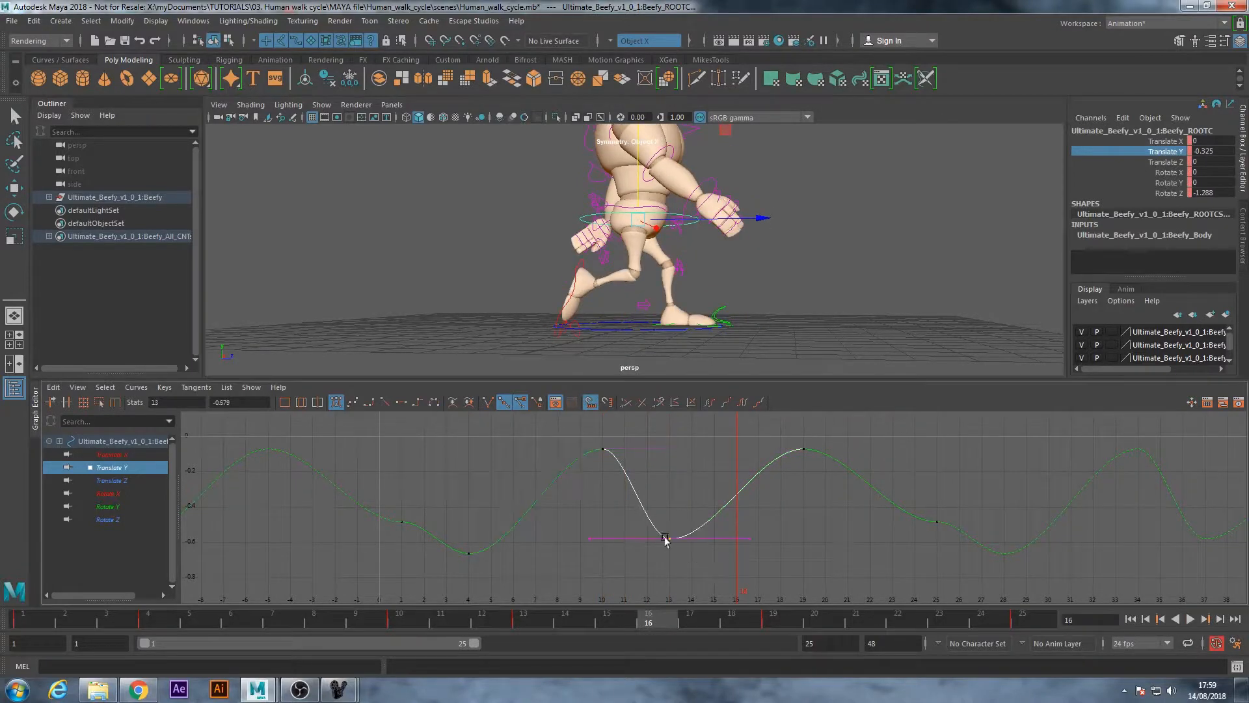
pyautogui.moveTo(677, 540); pyautogui.dragTo(737, 540, button='middle')
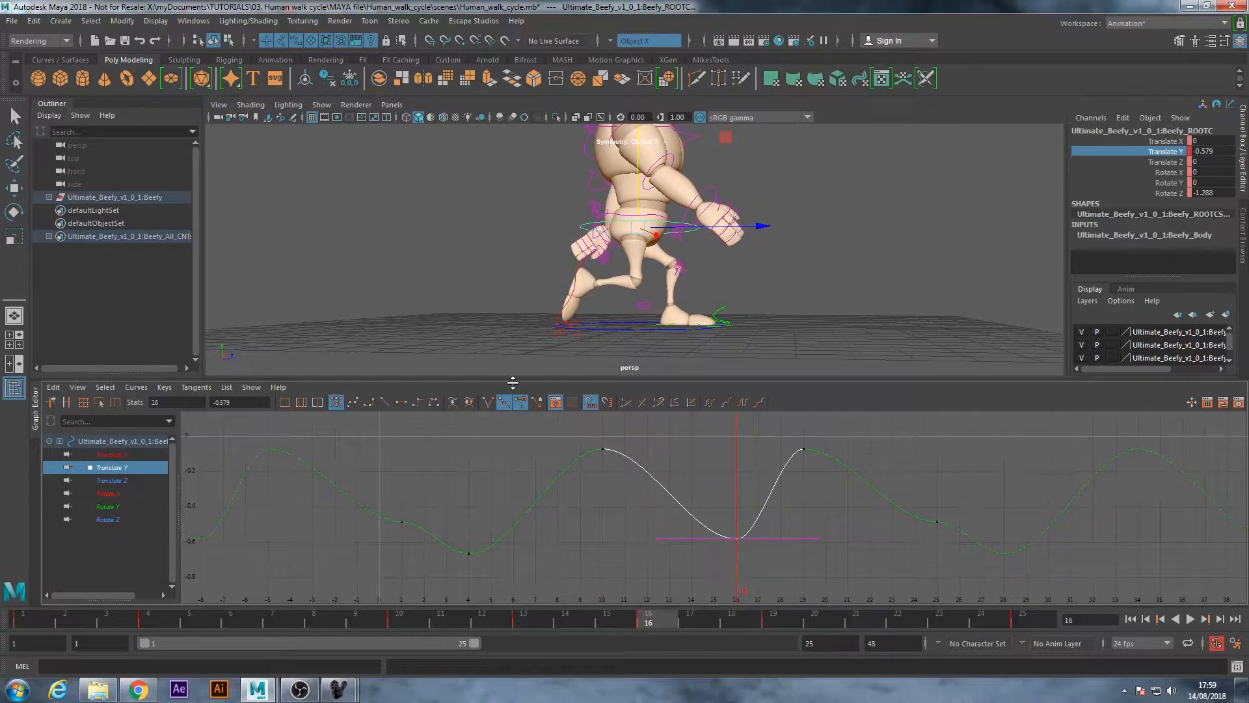
pyautogui.moveTo(738, 535); pyautogui.dragTo(738, 554, button='middle')
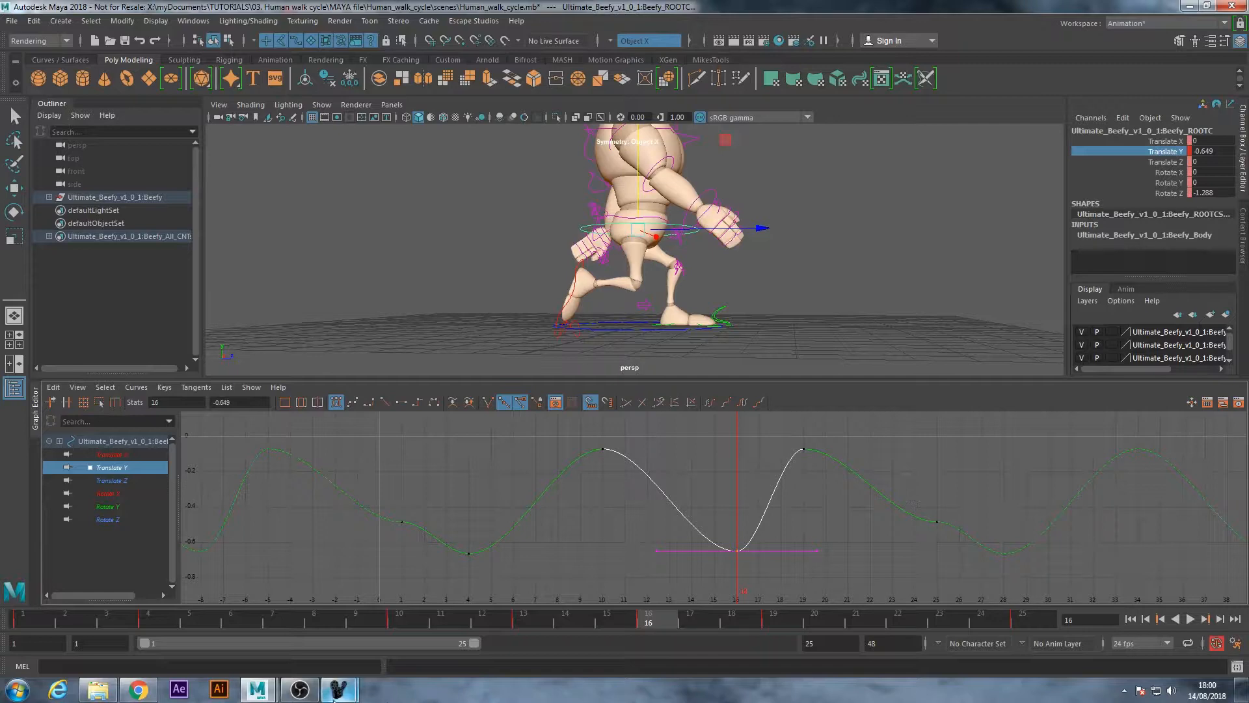
# Recheck the reference chart and move the root's high Translate Y key from frame 19 to frame 22
pyautogui.moveTo(340, 692)
pyautogui.click(411, 621)
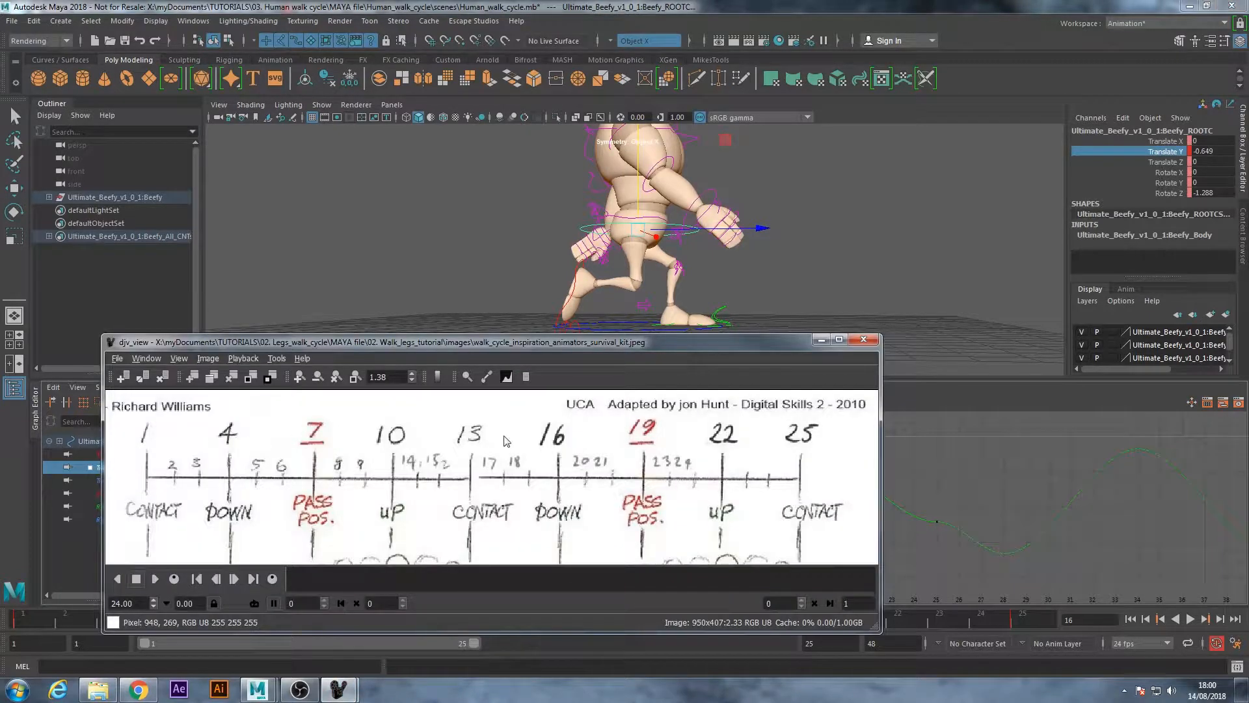
pyautogui.click(821, 339)
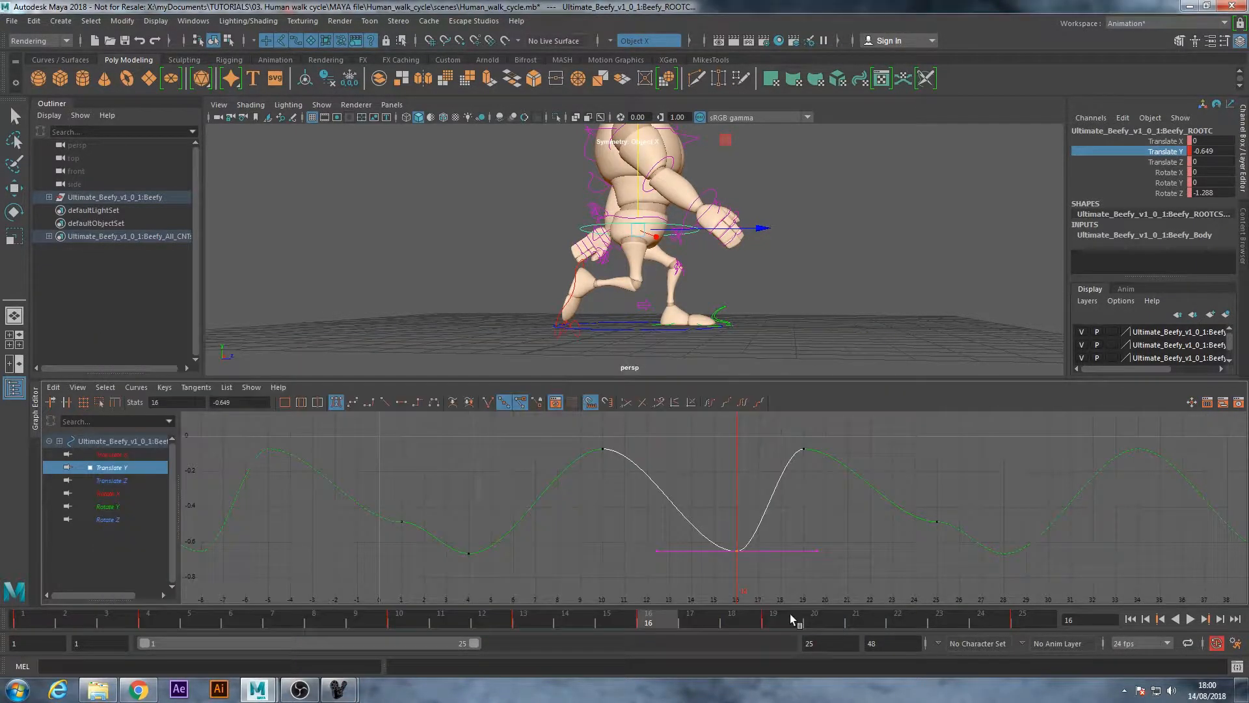
pyautogui.hotkey('alt', 'v')
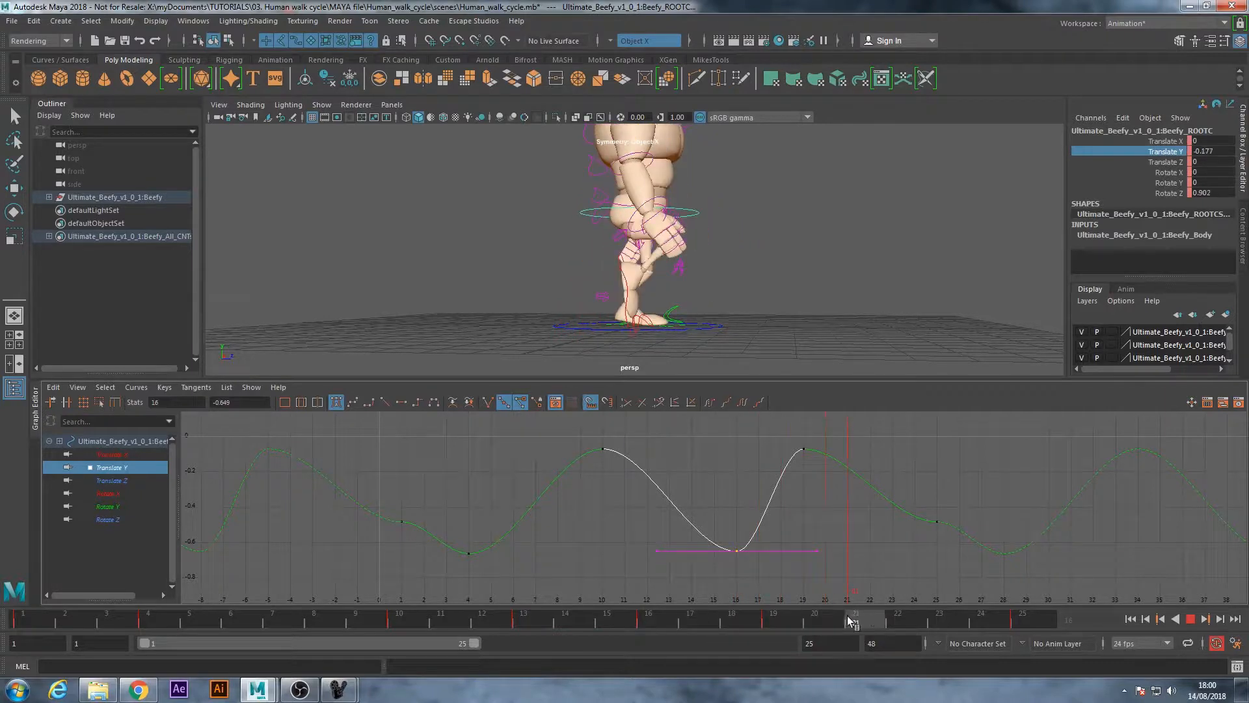
pyautogui.click(891, 613)
pyautogui.moveTo(816, 467); pyautogui.dragTo(819, 470)
pyautogui.keyDown('shift'); pyautogui.moveTo(804, 449); pyautogui.dragTo(870, 450, button='middle'); pyautogui.keyUp('shift')
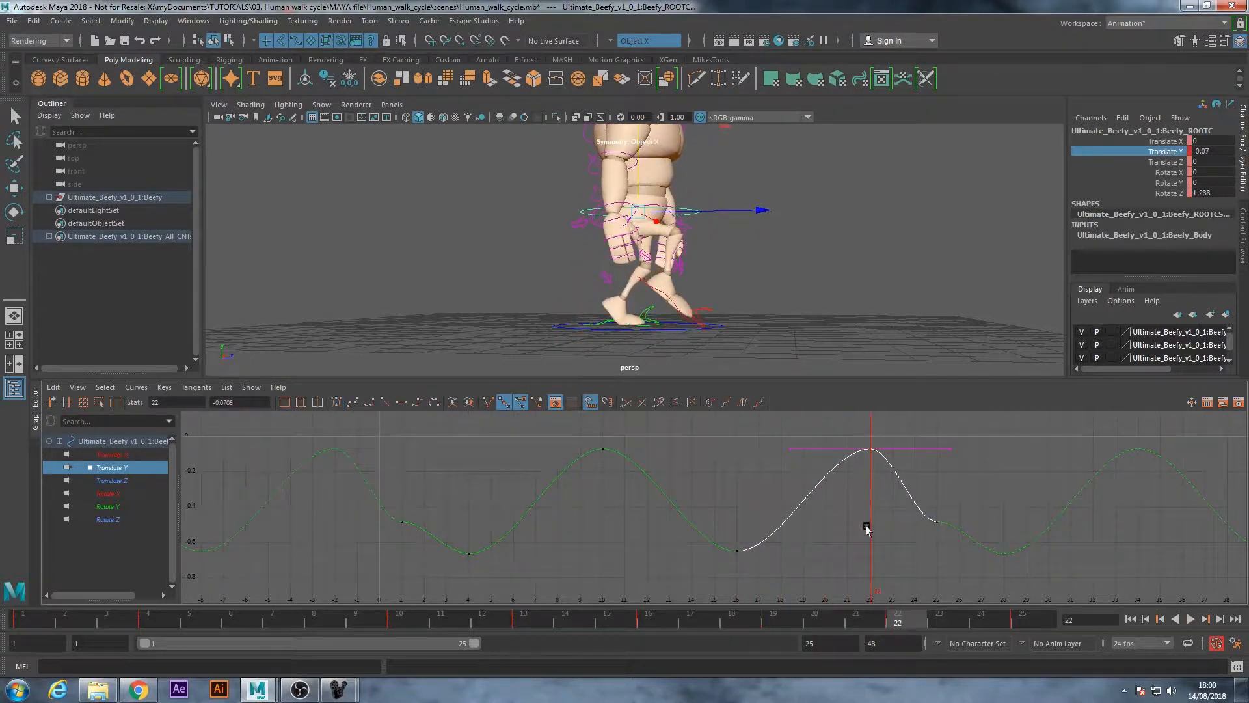
# Angle the tangents of the root's Translate Y keys at frames 25 and 1 so the curve flows smoothly through the loop point
pyautogui.click(934, 563)
pyautogui.moveTo(923, 498); pyautogui.dragTo(968, 565)
pyautogui.click(956, 522)
pyautogui.moveTo(1004, 562); pyautogui.dragTo(969, 589, button='middle')
pyautogui.moveTo(374, 549); pyautogui.dragTo(432, 585)
pyautogui.click(443, 518)
pyautogui.click(441, 521)
pyautogui.click(529, 577)
pyautogui.scroll(-1, 760, 522)
pyautogui.keyDown('alt'); pyautogui.moveTo(762, 522); pyautogui.dragTo(692, 521, button='middle'); pyautogui.keyUp('alt')
pyautogui.scroll(-1, 692, 522)
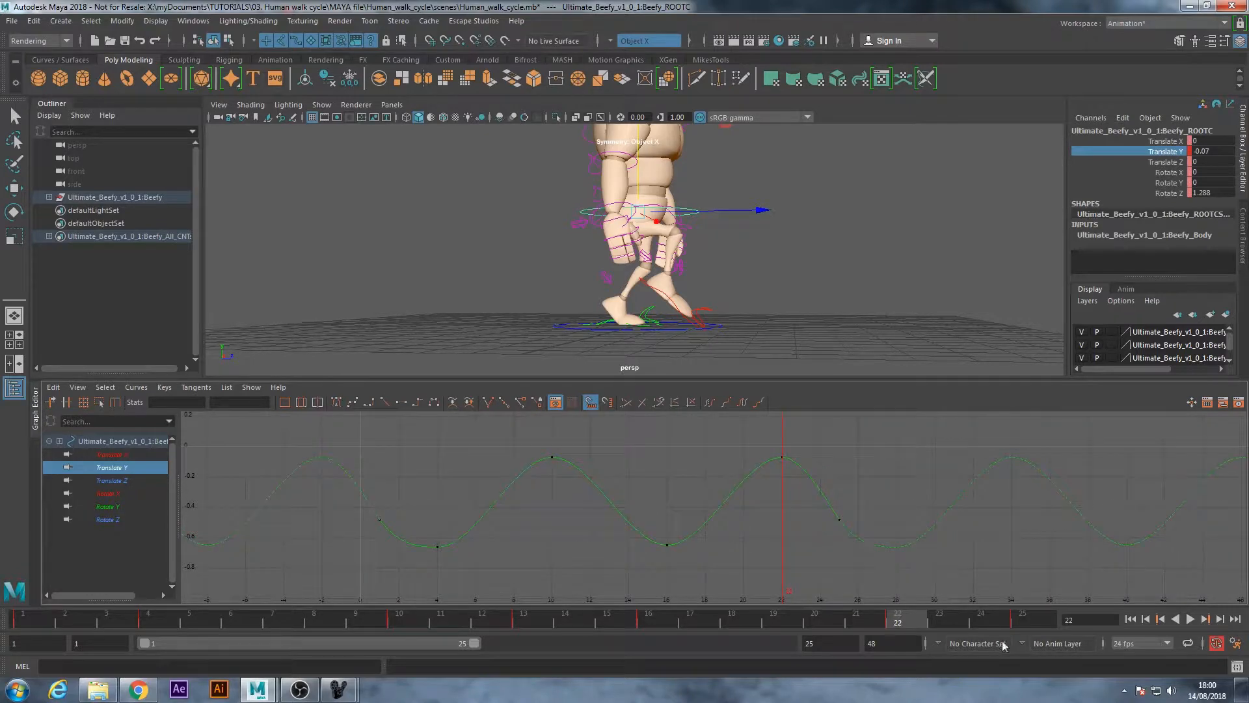
# Play the walk cycle from frame 1 in a front view and inspect the root's Translate Y keys at frames 22 and 25
pyautogui.click(1130, 619)
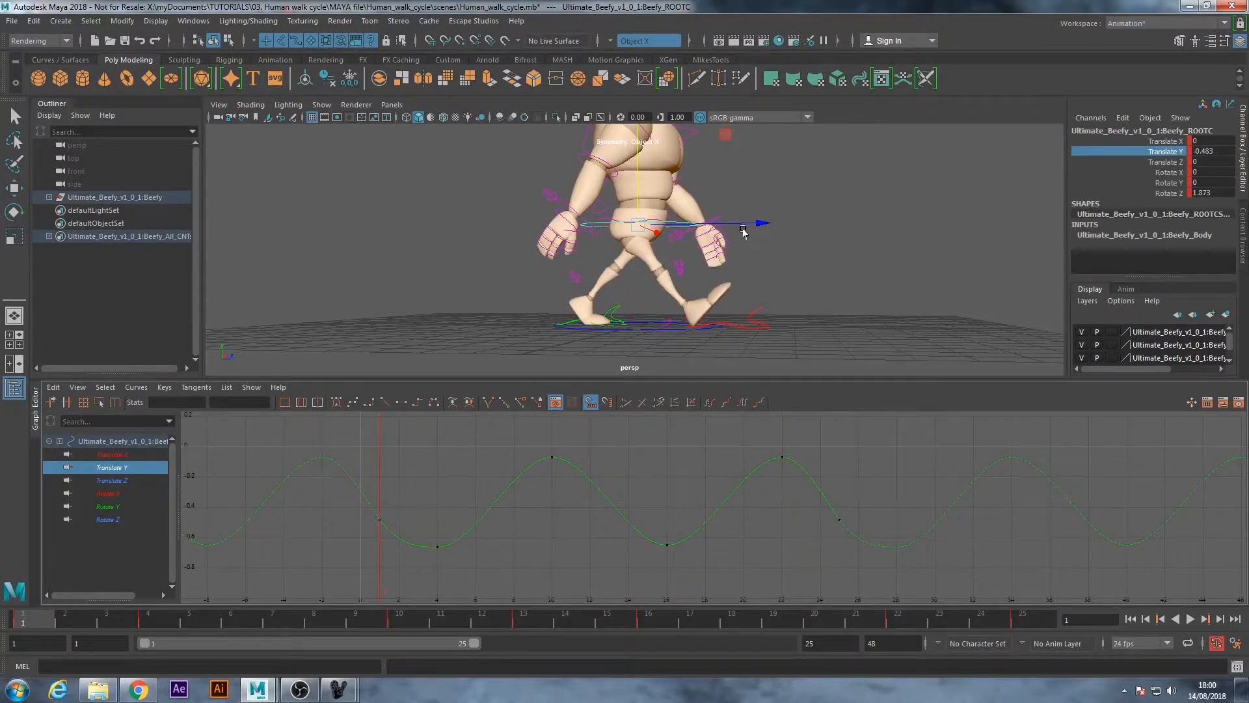
pyautogui.keyDown('alt'); pyautogui.moveTo(743, 229); pyautogui.dragTo(695, 254); pyautogui.keyUp('alt')
pyautogui.click(1194, 622)
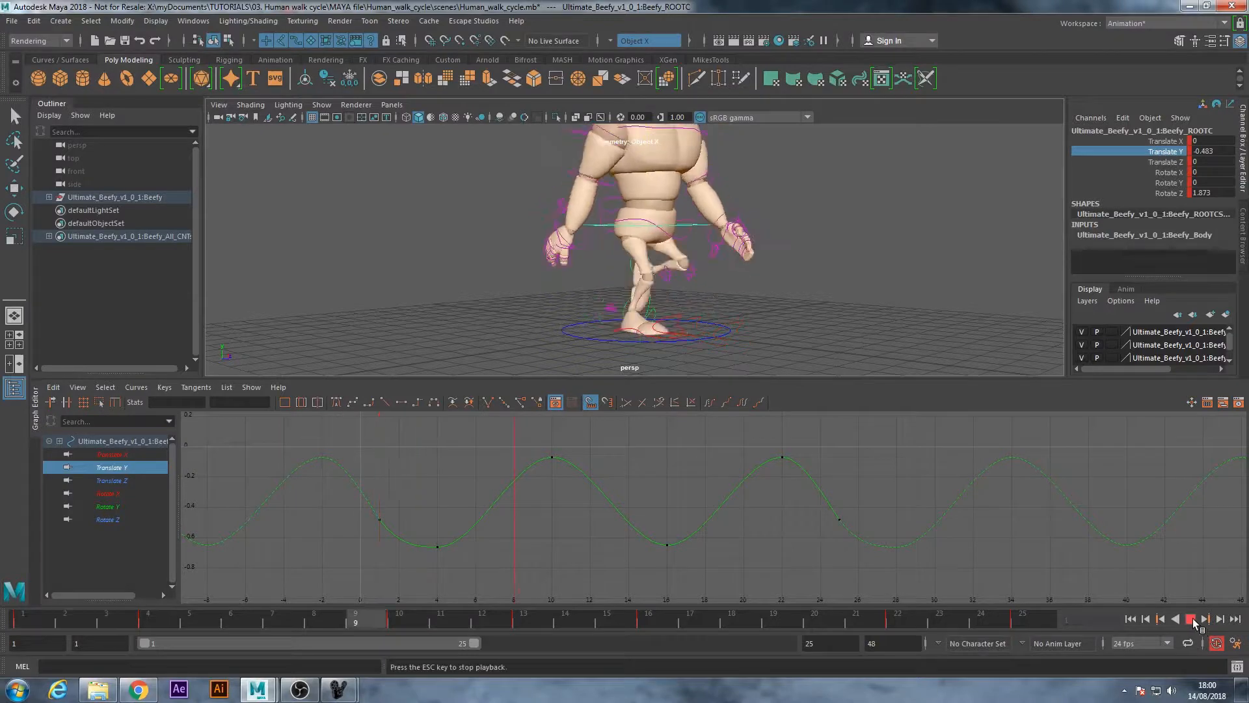
pyautogui.keyDown('alt'); pyautogui.moveTo(911, 280); pyautogui.dragTo(764, 281); pyautogui.keyUp('alt')
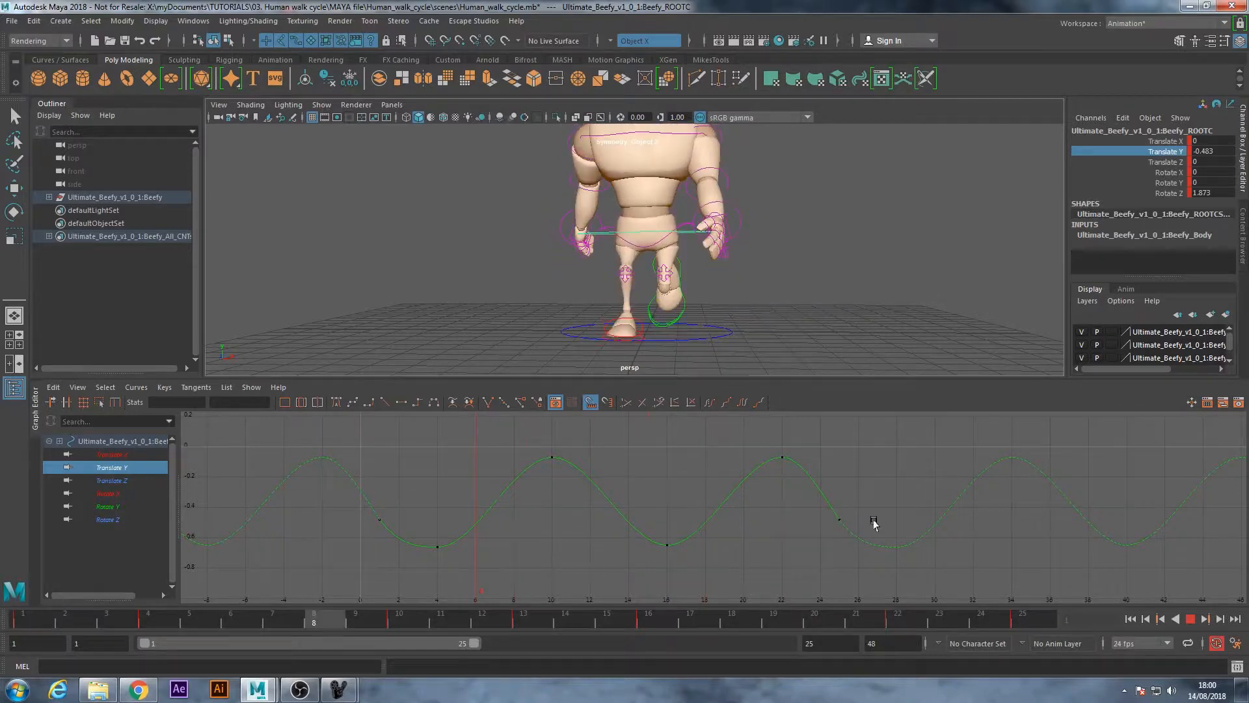
pyautogui.press('Escape')
pyautogui.moveTo(809, 513); pyautogui.dragTo(859, 534)
pyautogui.click(797, 457)
pyautogui.moveTo(835, 488); pyautogui.dragTo(837, 538)
pyautogui.moveTo(796, 454); pyautogui.dragTo(793, 459)
pyautogui.click(807, 558)
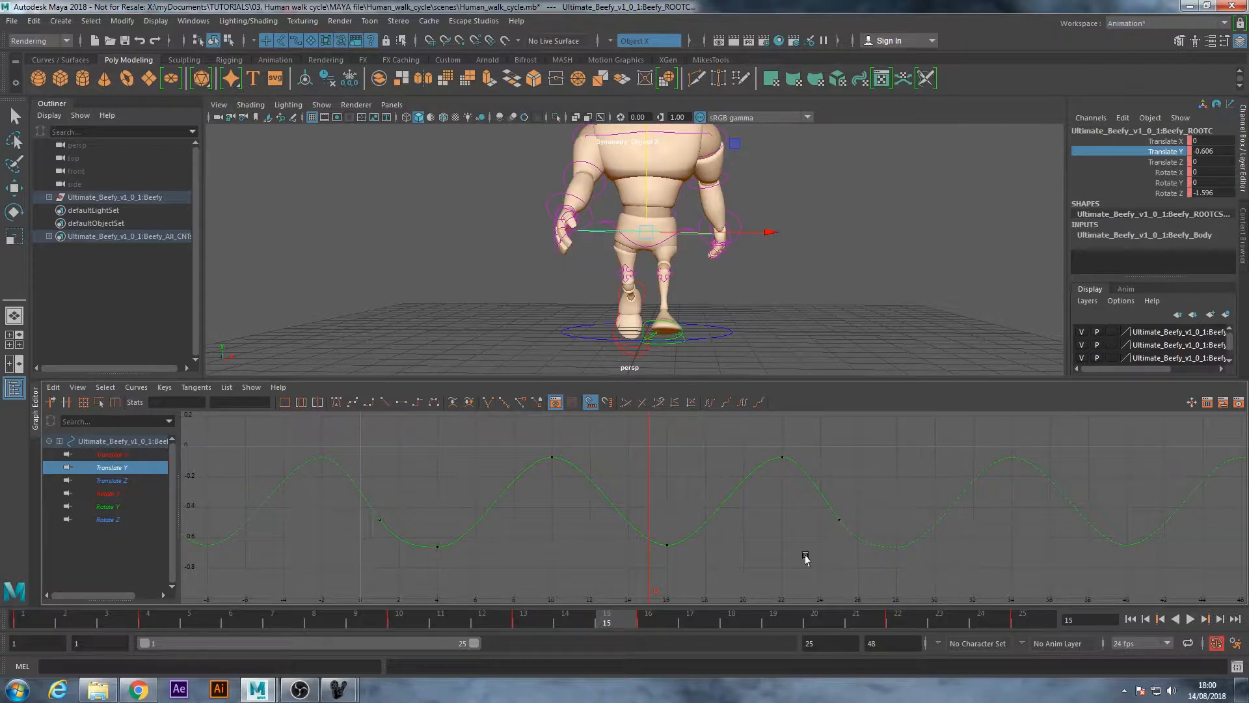
# Lower the root's Translate Y key at frame 16 slightly and play the cycle to check the bounce
pyautogui.moveTo(688, 568); pyautogui.dragTo(647, 535)
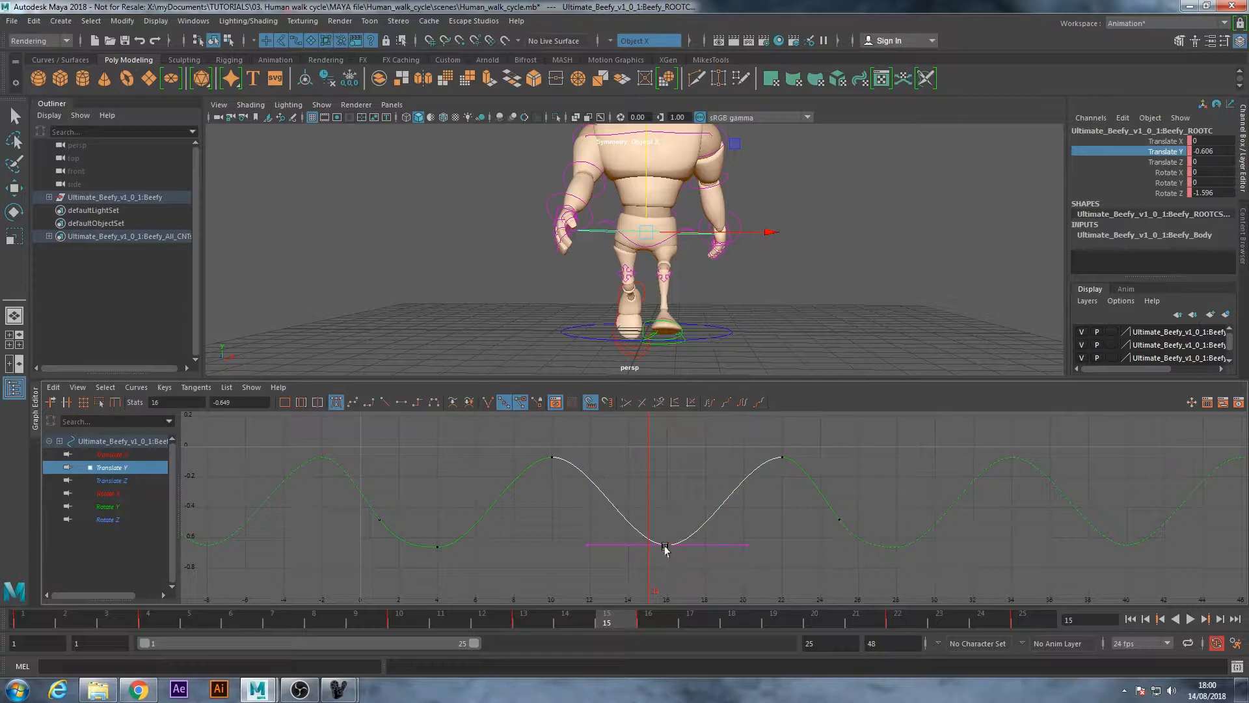
pyautogui.keyDown('shift'); pyautogui.moveTo(668, 550); pyautogui.dragTo(668, 554, button='middle'); pyautogui.keyUp('shift')
pyautogui.click(695, 586)
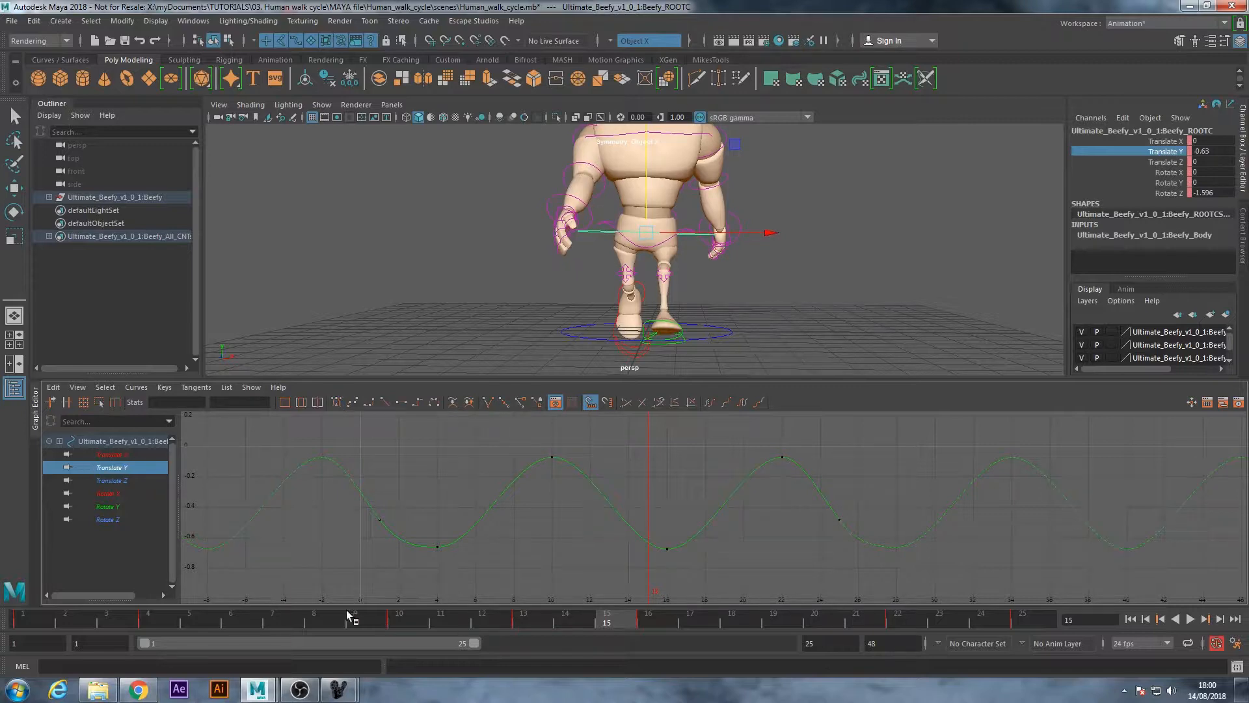
pyautogui.click(184, 621)
pyautogui.hotkey('alt', 'v')
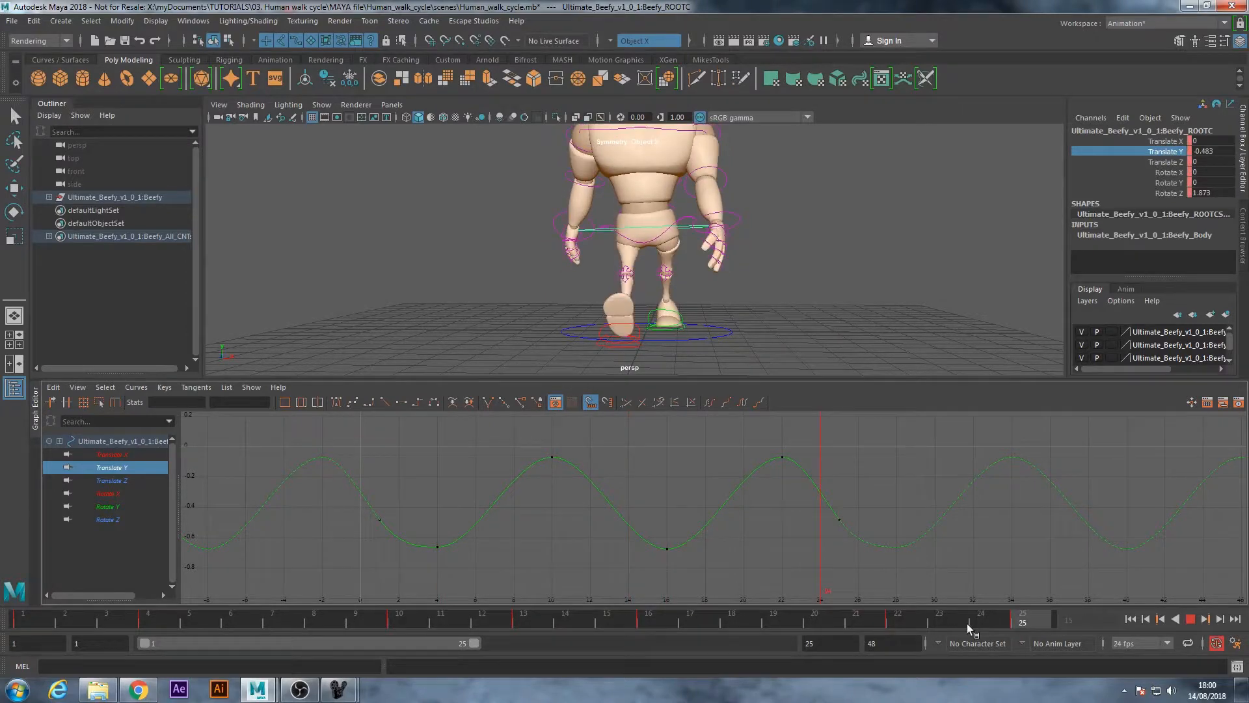
pyautogui.click(6, 625)
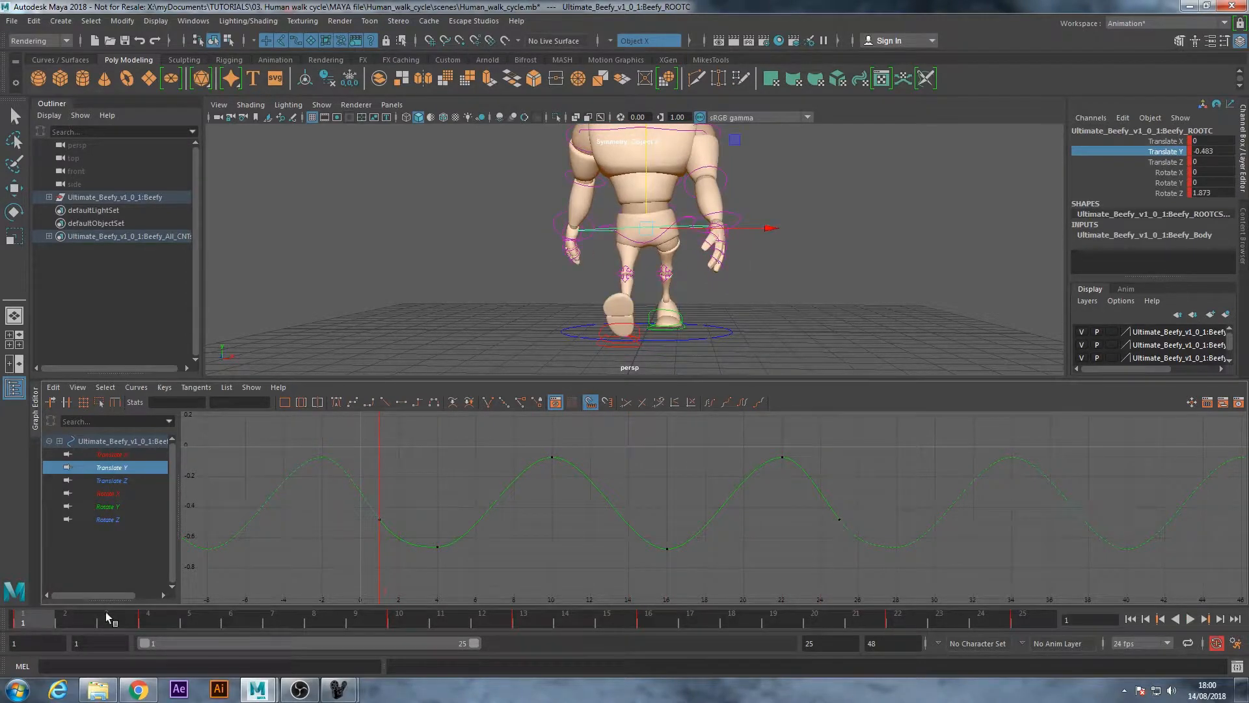
# Select the top spine control and set all of its animation keys to auto tangents
pyautogui.press('q')
pyautogui.keyDown('alt'); pyautogui.moveTo(581, 223); pyautogui.dragTo(687, 224); pyautogui.keyUp('alt')
pyautogui.keyDown('alt'); pyautogui.moveTo(687, 225); pyautogui.dragTo(639, 210, button='right'); pyautogui.keyUp('alt')
pyautogui.keyDown('alt'); pyautogui.moveTo(638, 210); pyautogui.dragTo(672, 236); pyautogui.keyUp('alt')
pyautogui.keyDown('alt'); pyautogui.moveTo(673, 235); pyautogui.dragTo(674, 265, button='middle'); pyautogui.keyUp('alt')
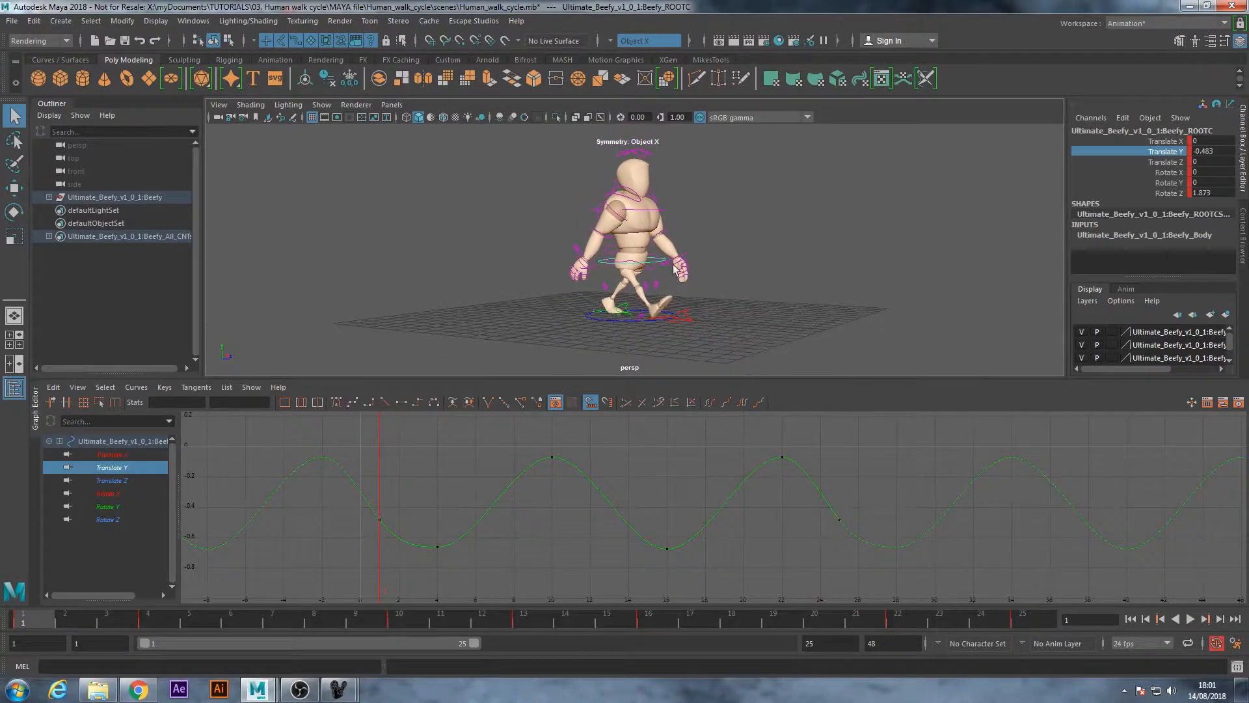
pyautogui.keyDown('alt'); pyautogui.moveTo(675, 266); pyautogui.dragTo(663, 260); pyautogui.keyUp('alt')
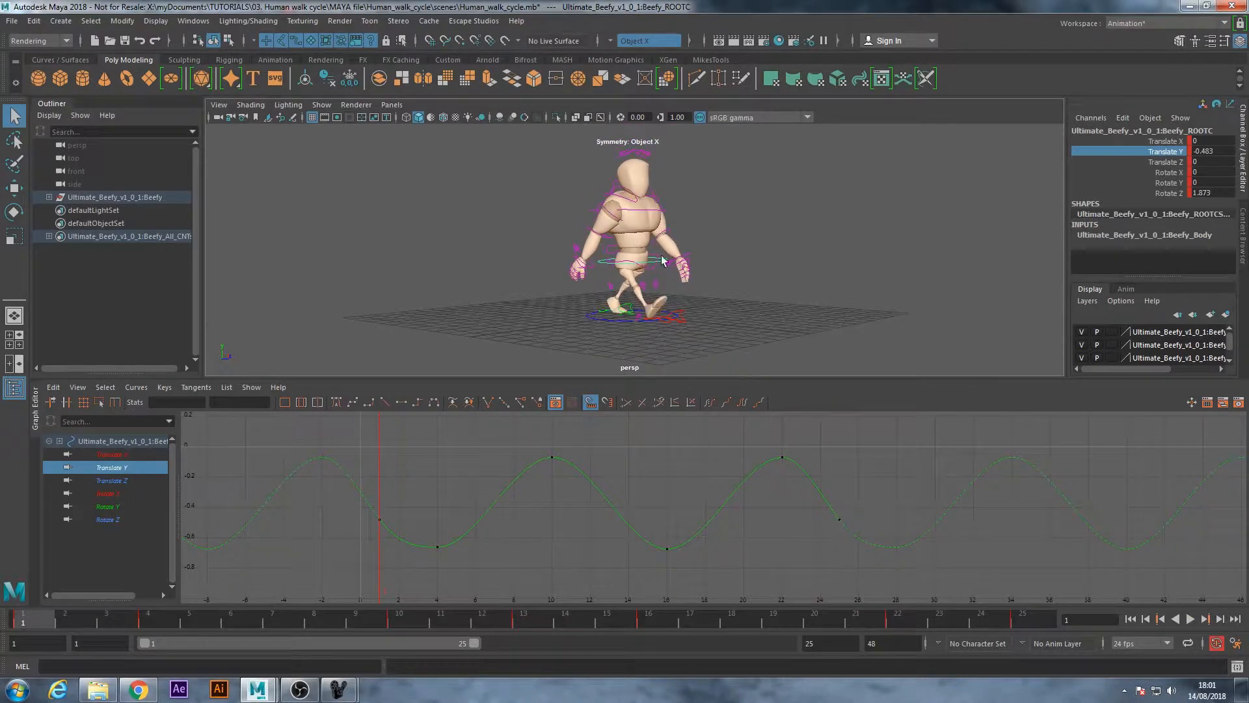
pyautogui.click(647, 215)
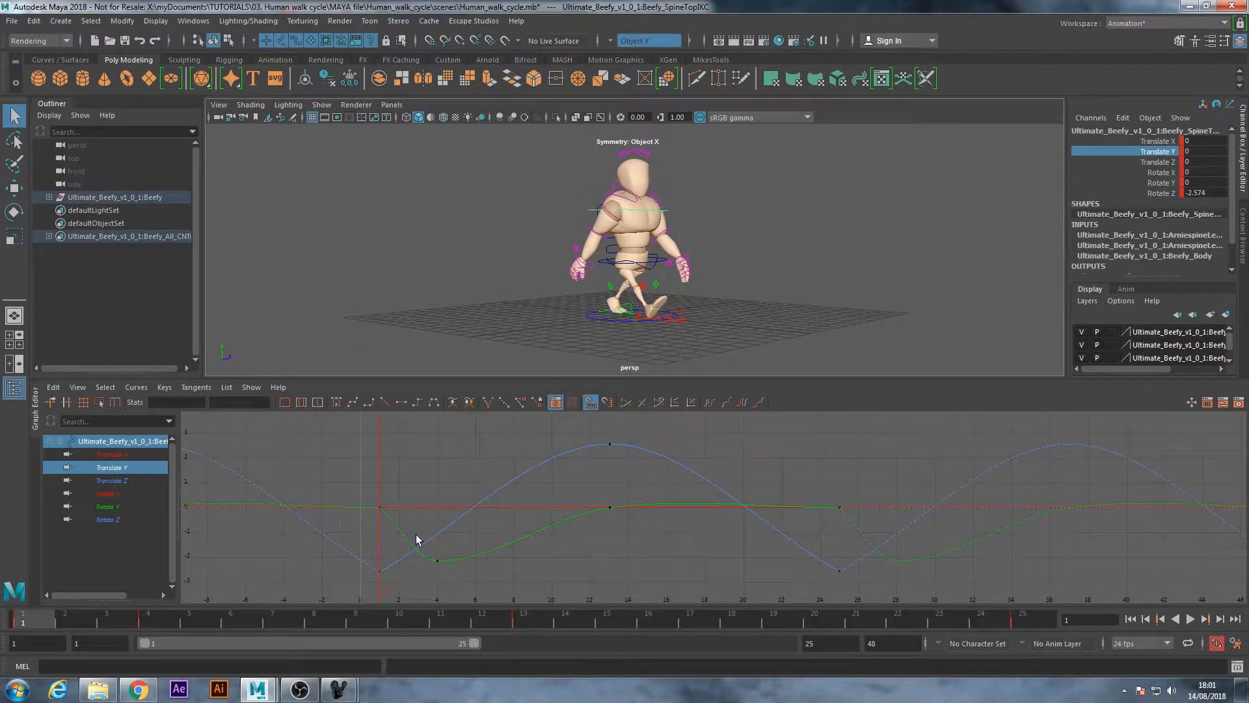
pyautogui.scroll(-4, 642, 540)
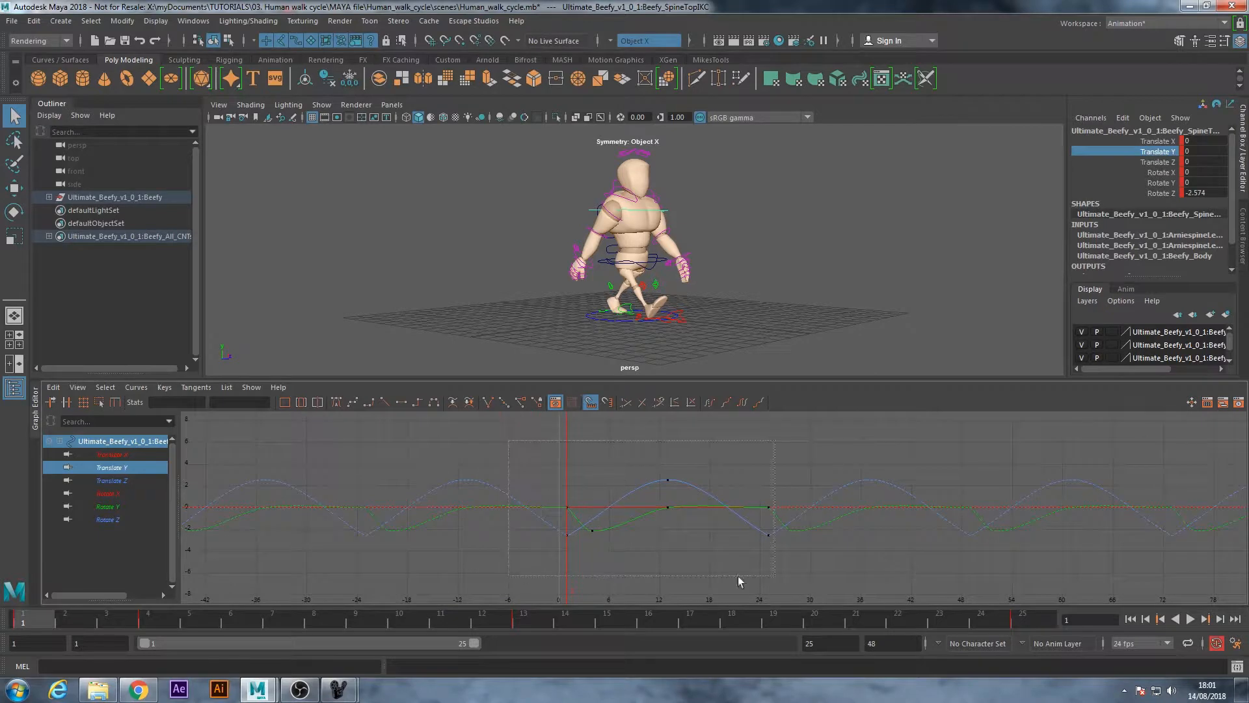
pyautogui.moveTo(737, 576); pyautogui.dragTo(774, 576)
pyautogui.click(334, 401)
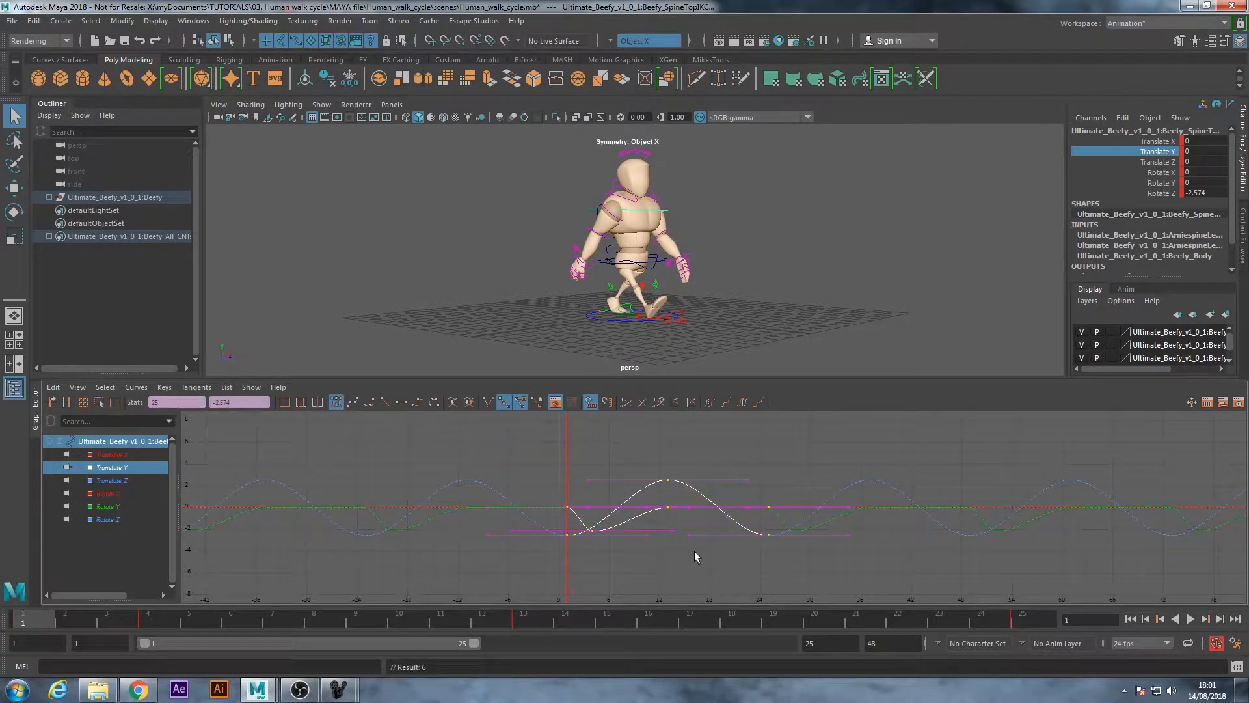
pyautogui.click(720, 524)
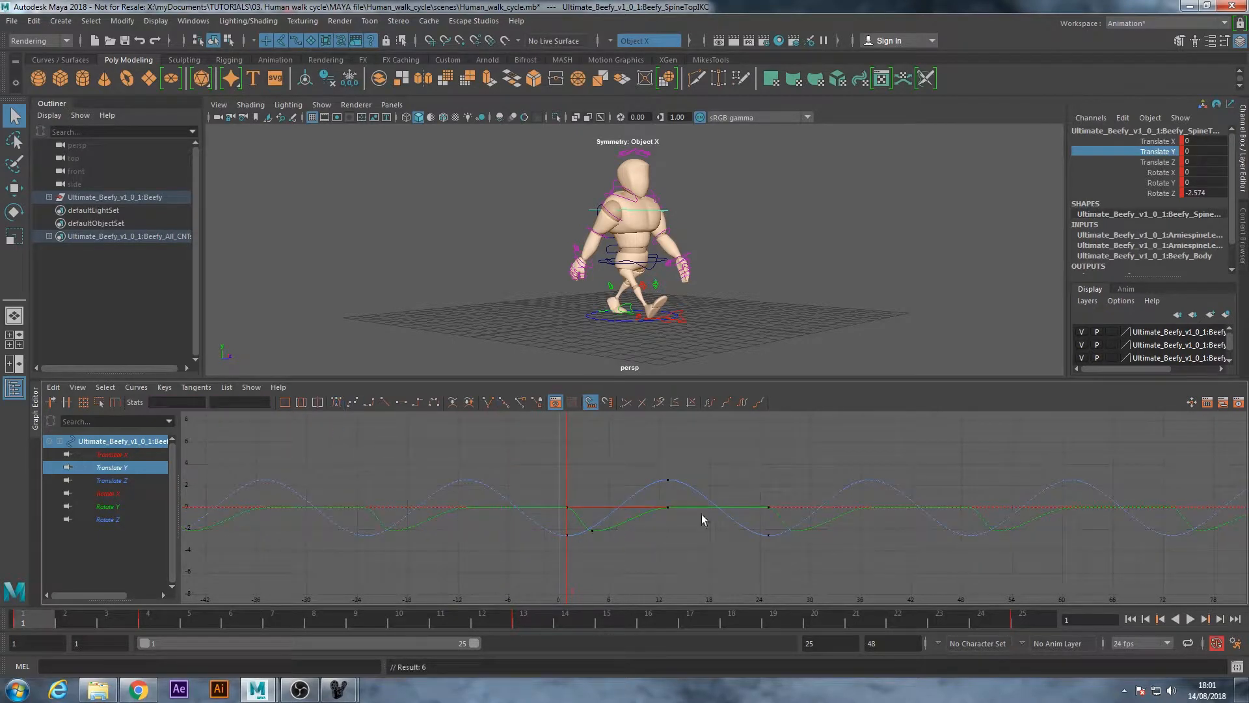
# Isolate the top spine control's Rotate Y curve and rotate the control to Rotate Y 0.832 at frame 16
pyautogui.click(125, 506)
pyautogui.press('f')
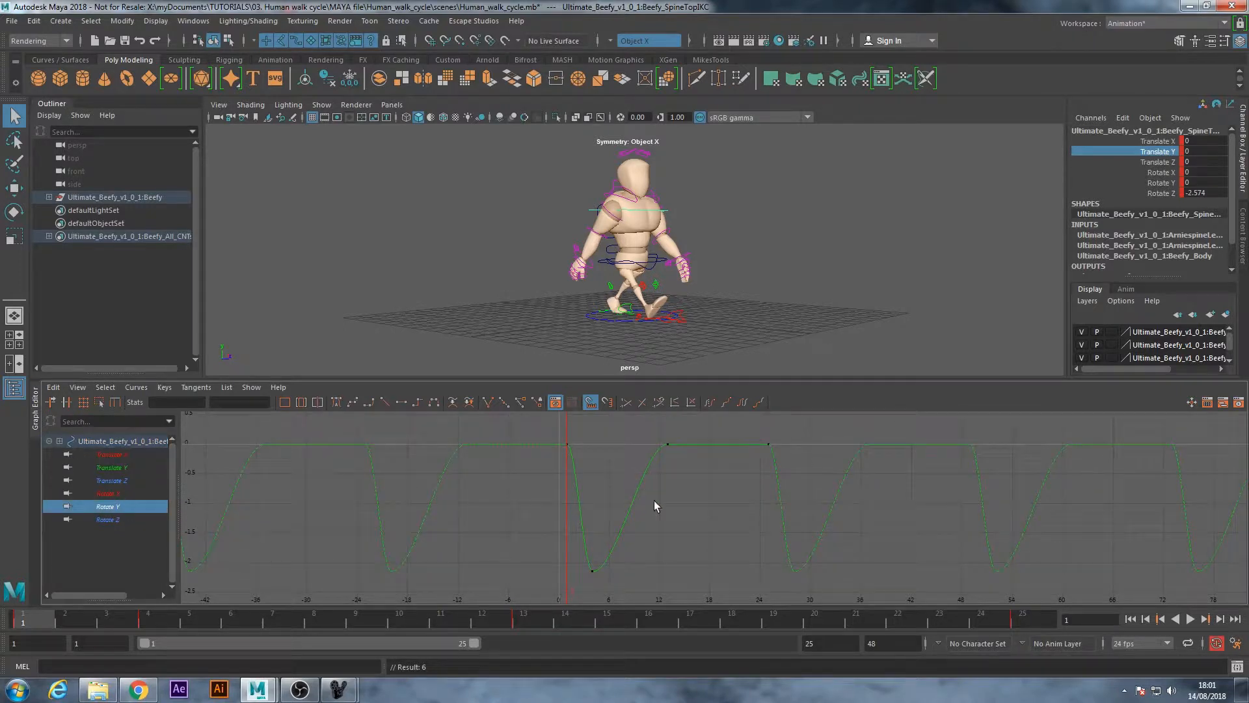
pyautogui.keyDown('alt'); pyautogui.moveTo(713, 201); pyautogui.dragTo(607, 217); pyautogui.keyUp('alt')
pyautogui.keyDown('alt'); pyautogui.moveTo(607, 218); pyautogui.dragTo(654, 238, button='right'); pyautogui.keyUp('alt')
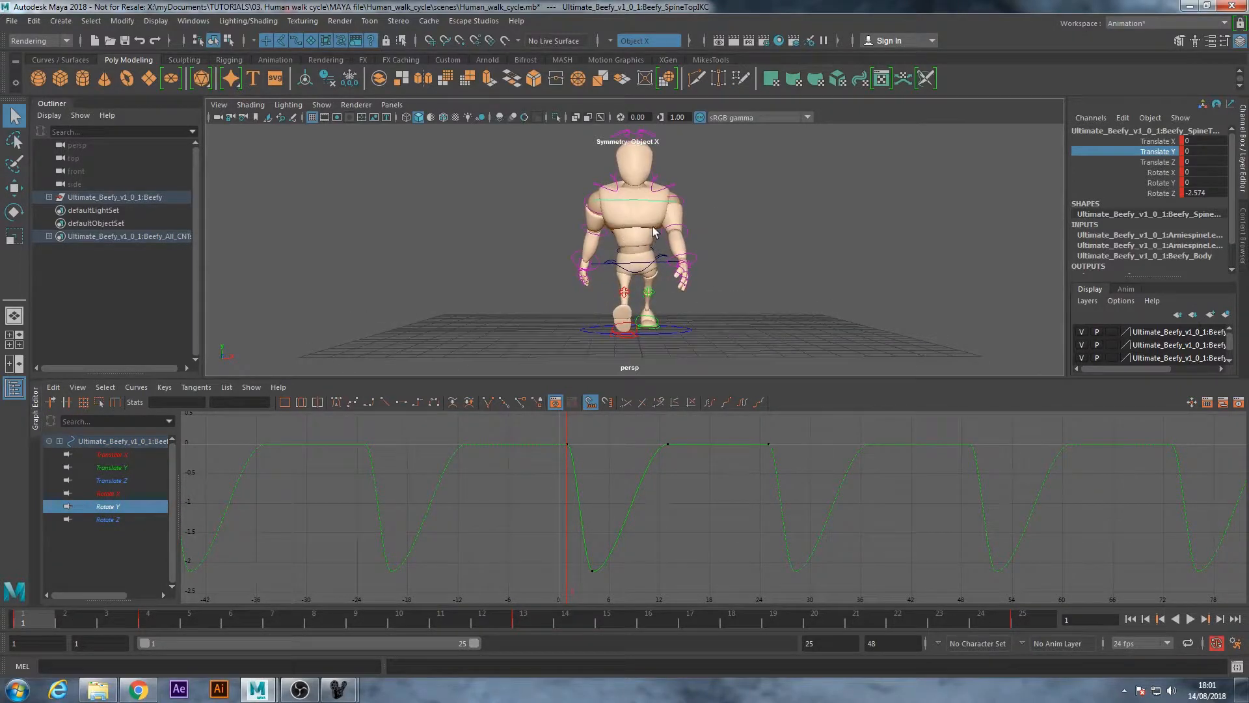
pyautogui.keyDown('alt'); pyautogui.moveTo(654, 238); pyautogui.dragTo(653, 227, button='middle'); pyautogui.keyUp('alt')
pyautogui.moveTo(41, 619); pyautogui.dragTo(154, 624)
pyautogui.click(649, 624)
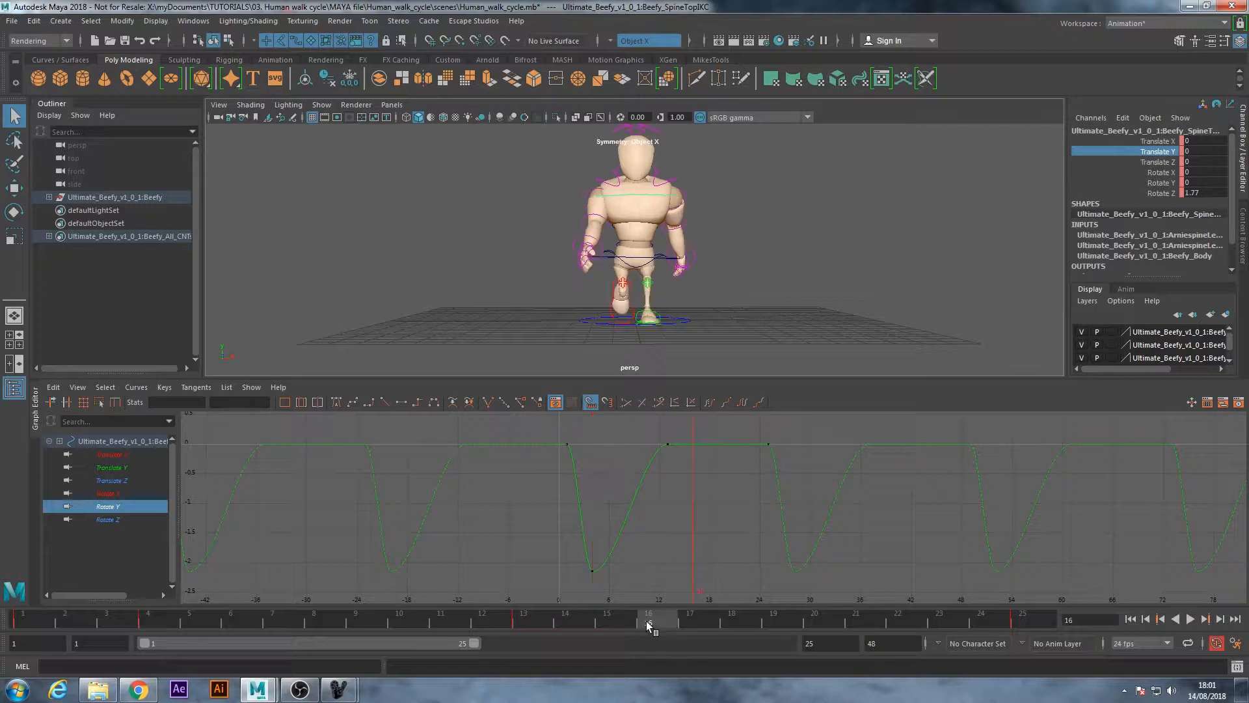
pyautogui.press('e')
pyautogui.moveTo(646, 190); pyautogui.dragTo(654, 189)
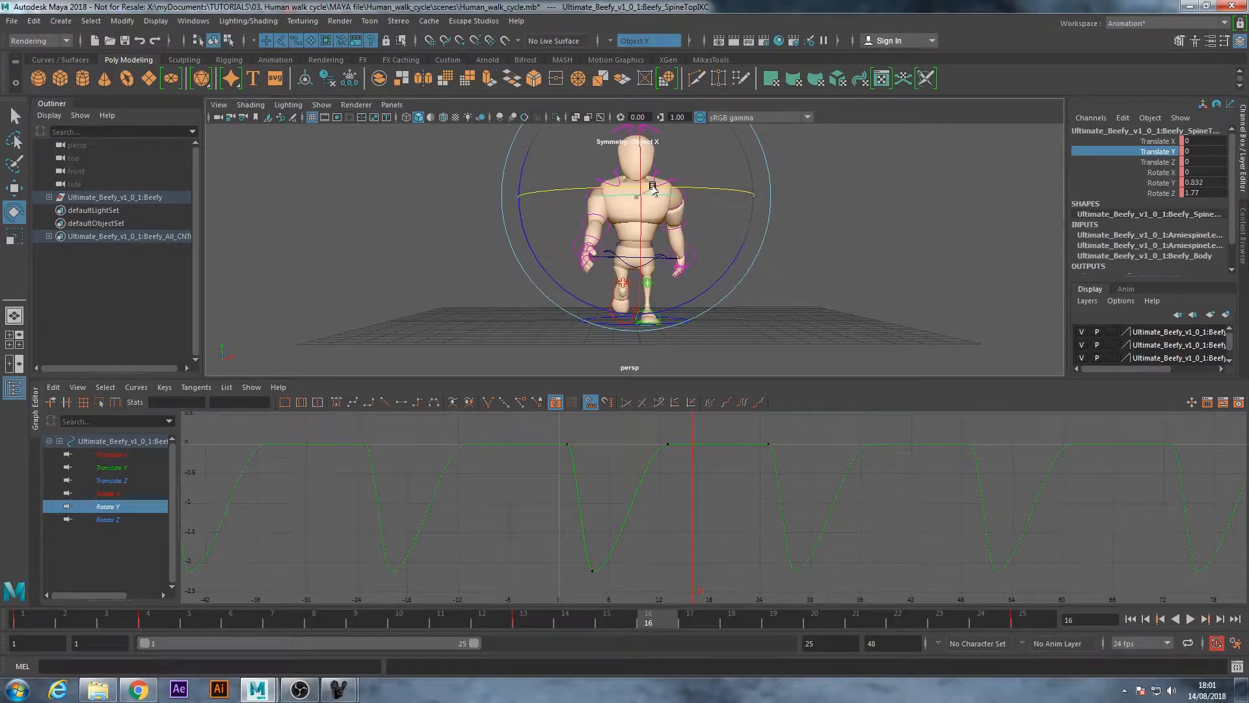
# Delete the top spine control's Rotate Y key at frame 13 and set the remaining Rotate Y keys to auto tangents
pyautogui.moveTo(652, 435); pyautogui.dragTo(679, 469)
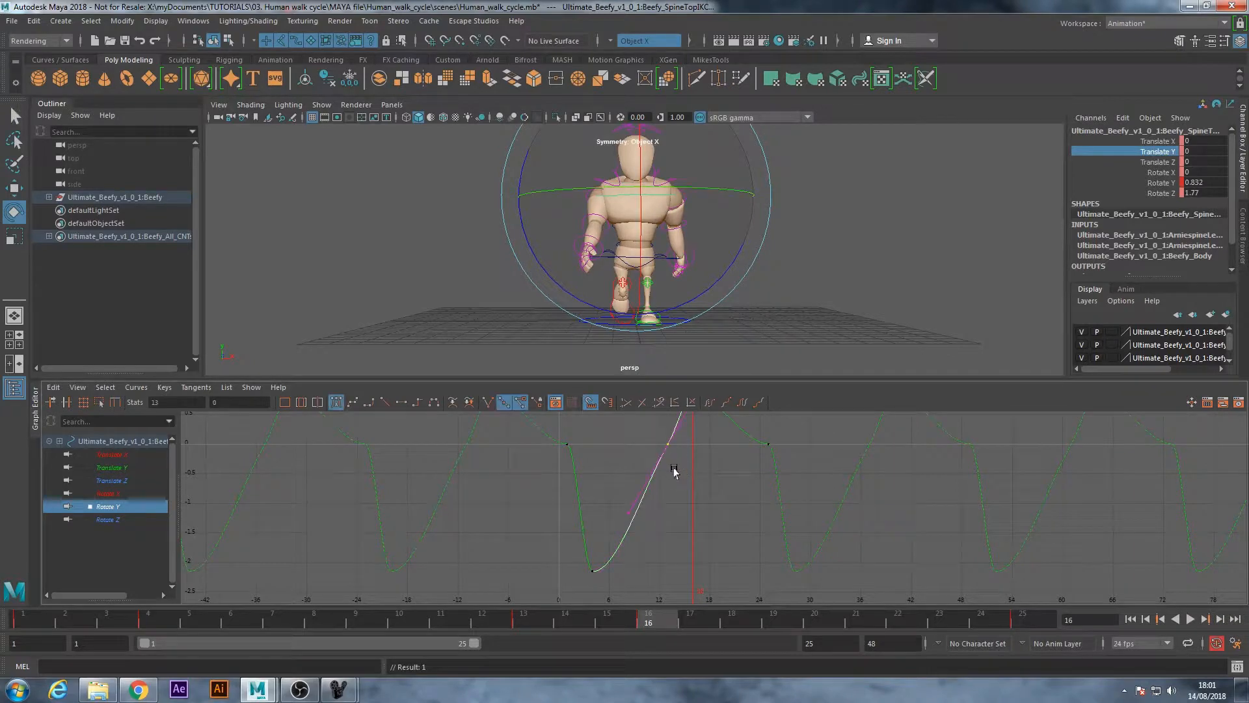
pyautogui.press('Delete')
pyautogui.moveTo(510, 438); pyautogui.dragTo(806, 597)
pyautogui.click(337, 403)
pyautogui.click(693, 534)
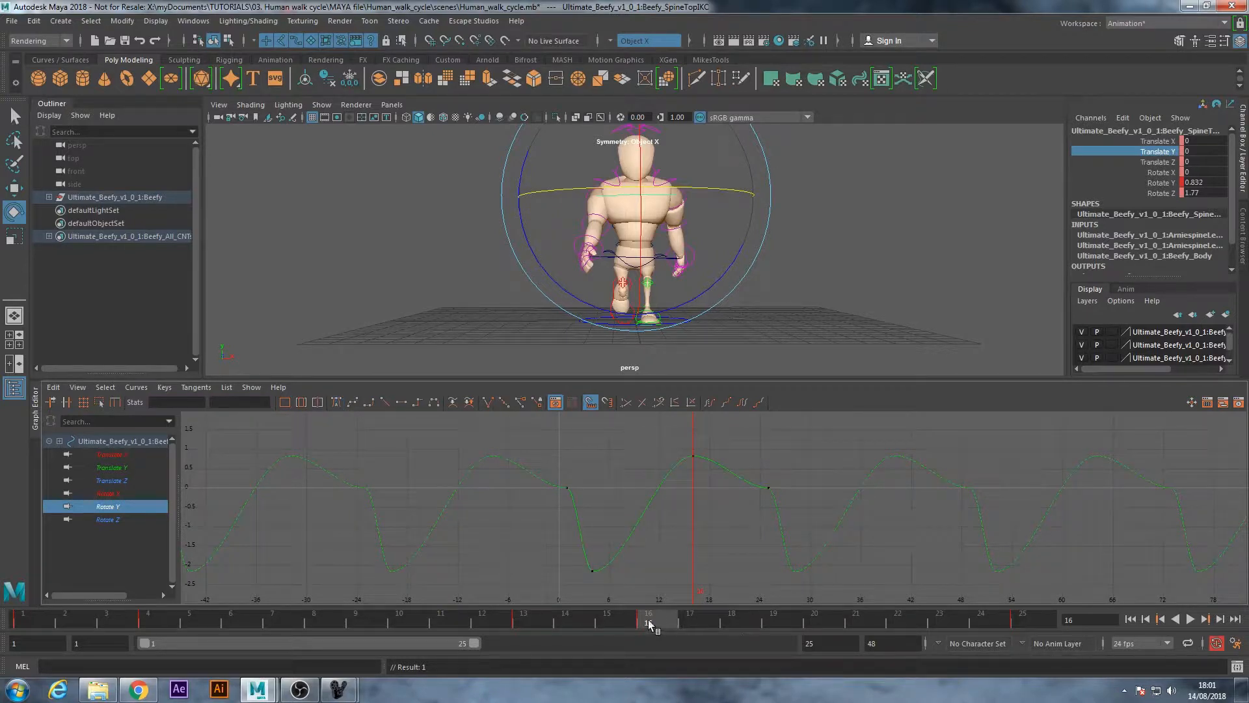
pyautogui.moveTo(656, 621); pyautogui.dragTo(104, 630)
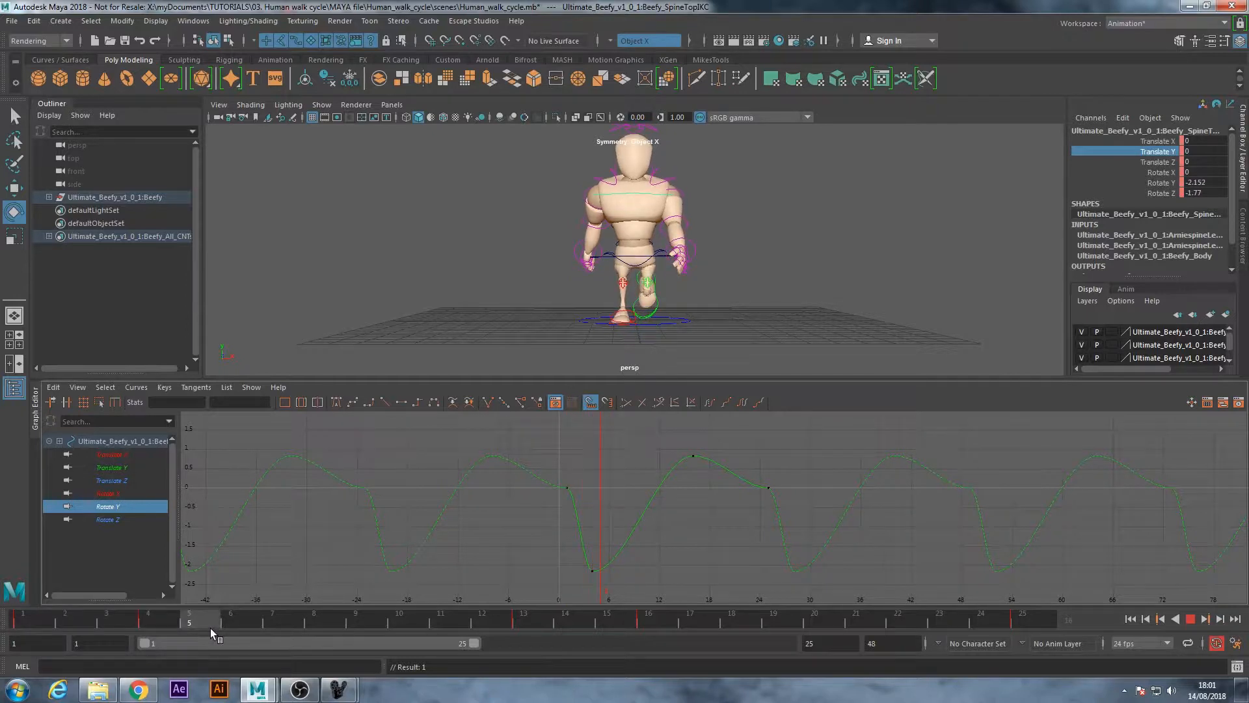
pyautogui.press('Escape')
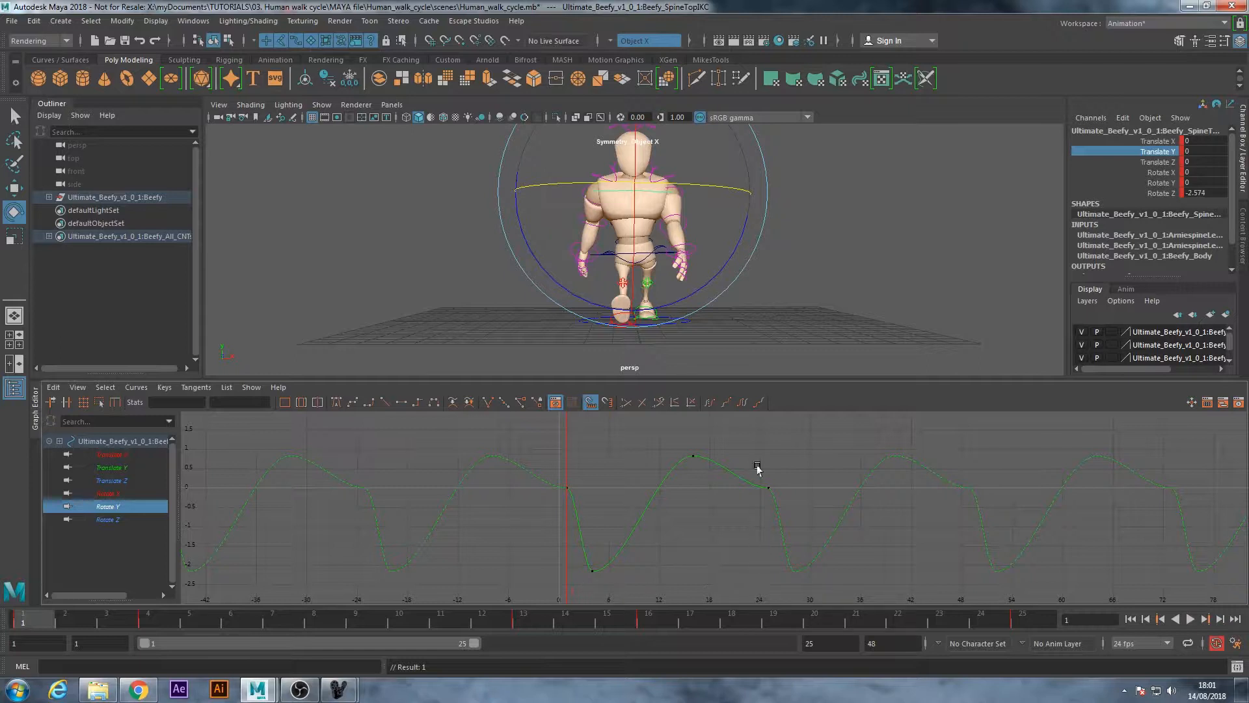
# Try sloping the tangent of the top spine control's Rotate Y key at frame 25 steeply downward
pyautogui.click(767, 488)
pyautogui.click(793, 487)
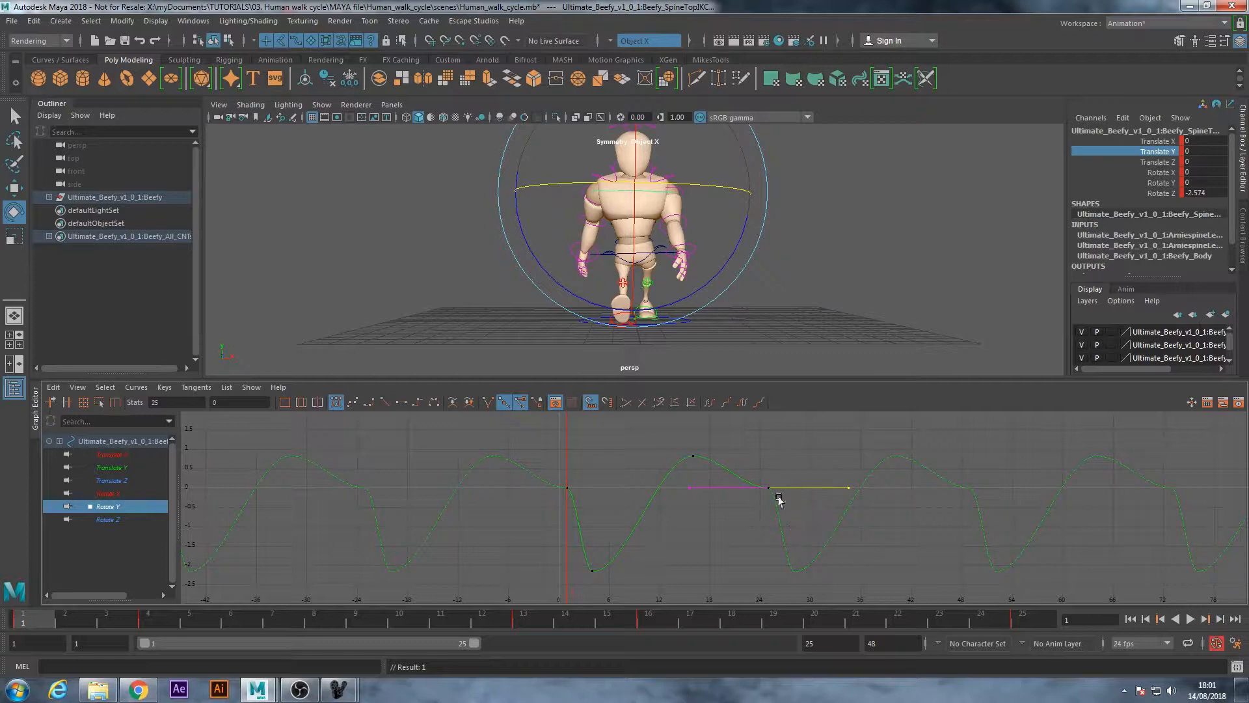
pyautogui.click(797, 503)
pyautogui.press('w')
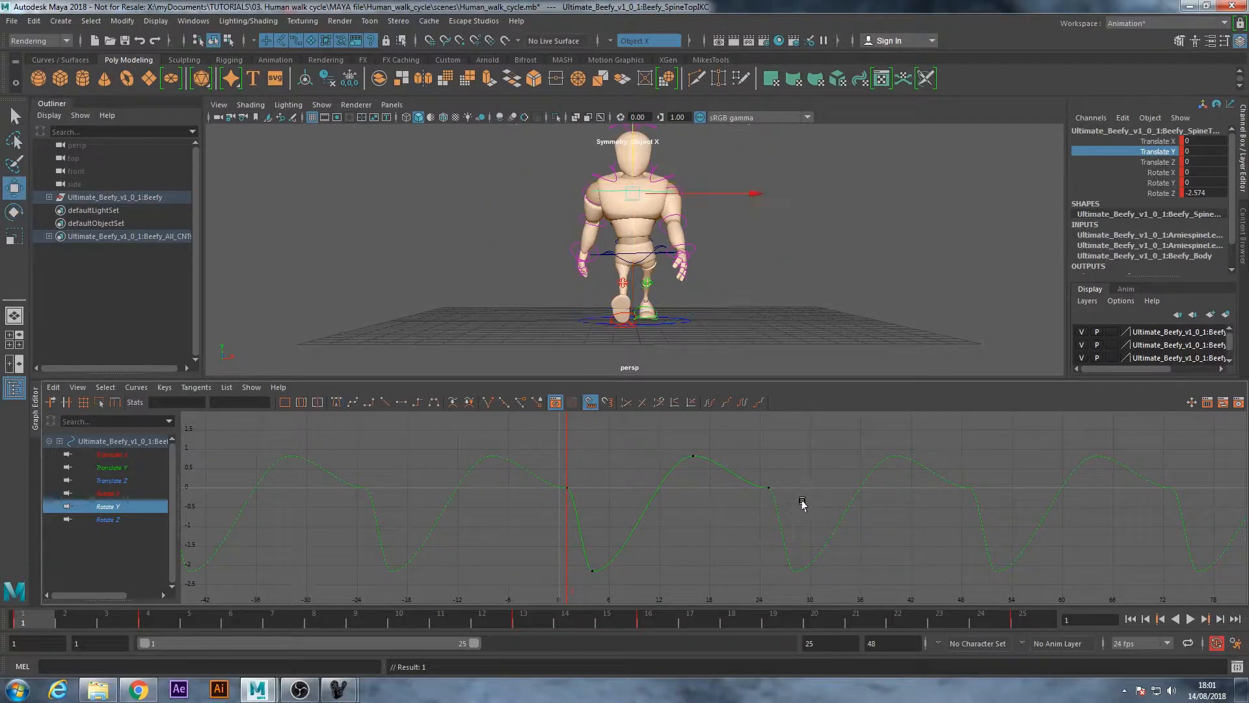
pyautogui.moveTo(760, 475); pyautogui.dragTo(797, 488)
pyautogui.click(787, 523)
pyautogui.click(797, 489)
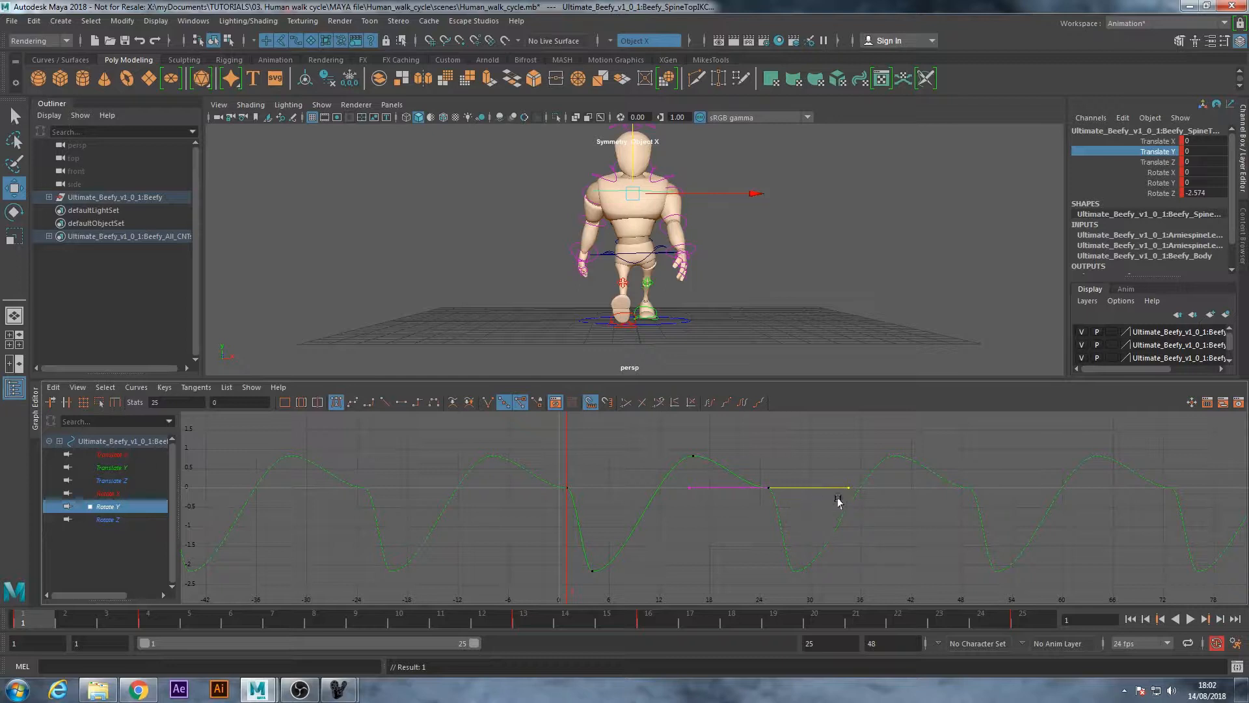
pyautogui.moveTo(840, 490); pyautogui.dragTo(799, 529)
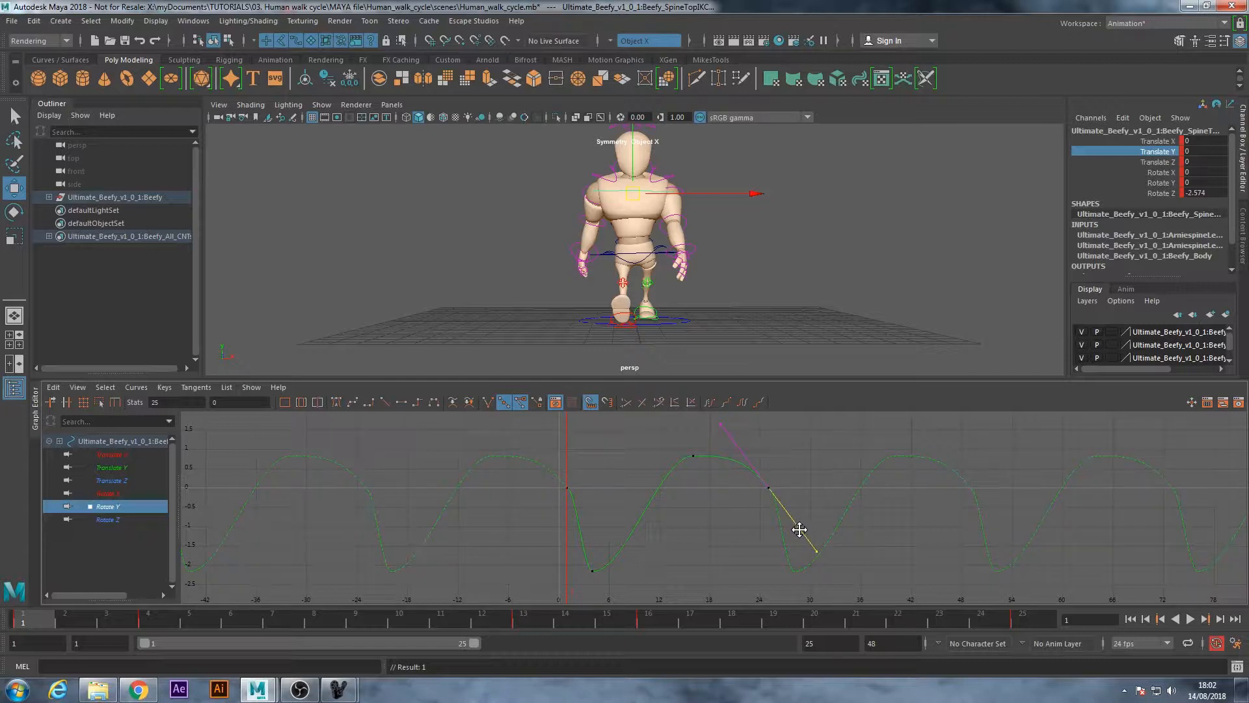
pyautogui.moveTo(20, 621); pyautogui.dragTo(3, 641)
# Delete the top spine control's Rotate Y keys at frames 4, 16 and 25
pyautogui.click(675, 569)
pyautogui.moveTo(584, 585); pyautogui.dragTo(754, 438)
pyautogui.press('Delete')
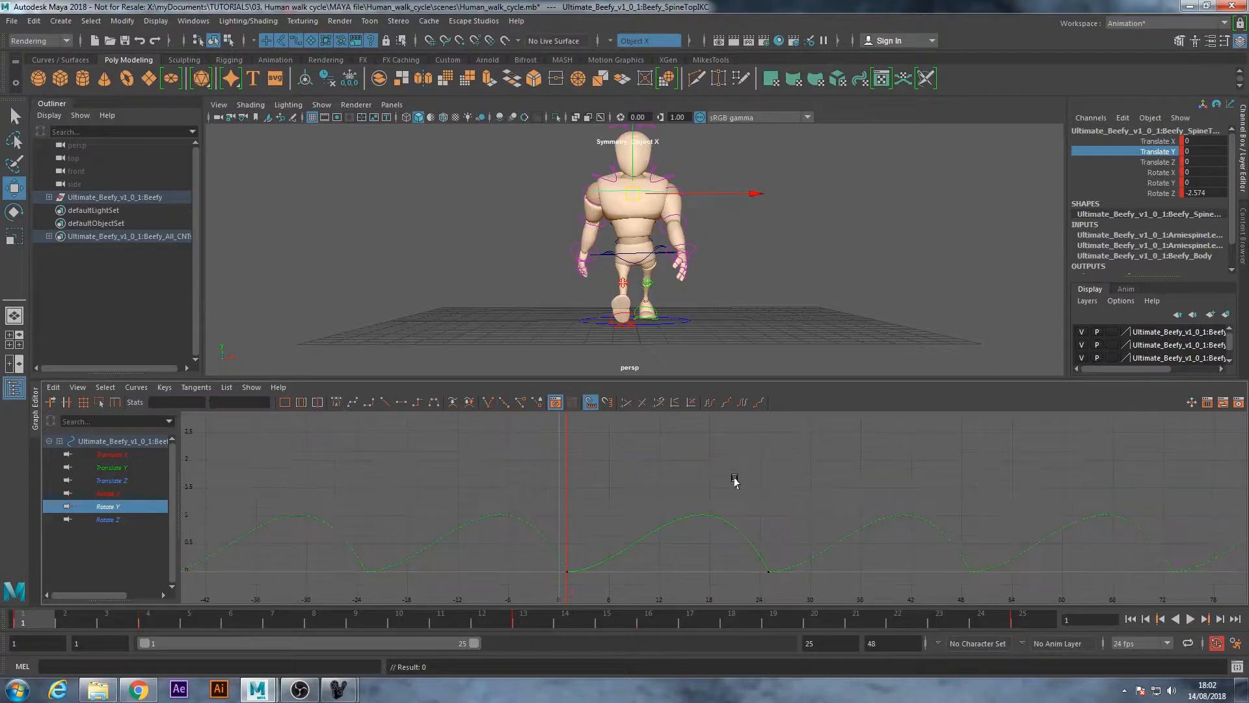
pyautogui.moveTo(803, 585); pyautogui.dragTo(813, 589)
pyautogui.press('Delete')
# Play the walk cycle and compare the poses at frames 1 and 25
pyautogui.click(1191, 620)
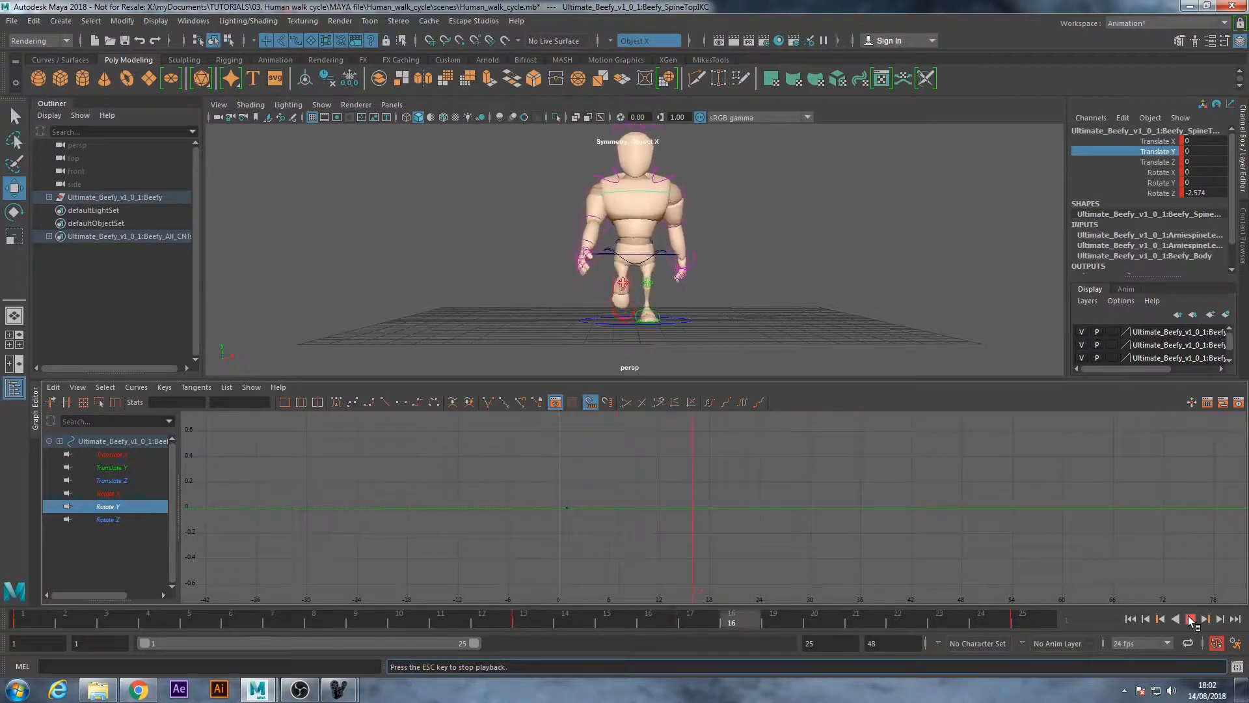
pyautogui.click(1191, 620)
pyautogui.keyDown('alt'); pyautogui.moveTo(674, 254); pyautogui.dragTo(670, 226); pyautogui.keyUp('alt')
pyautogui.keyDown('alt'); pyautogui.moveTo(717, 314); pyautogui.dragTo(667, 307); pyautogui.keyUp('alt')
pyautogui.click(23, 628)
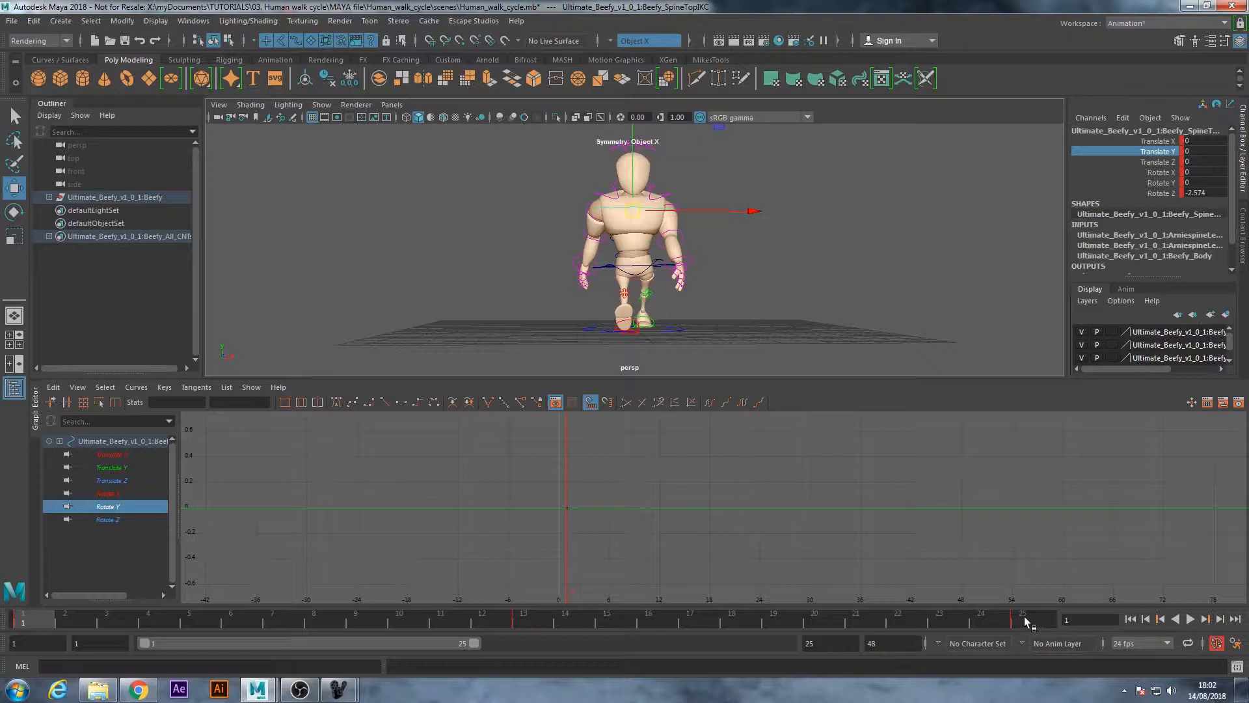
pyautogui.click(1025, 620)
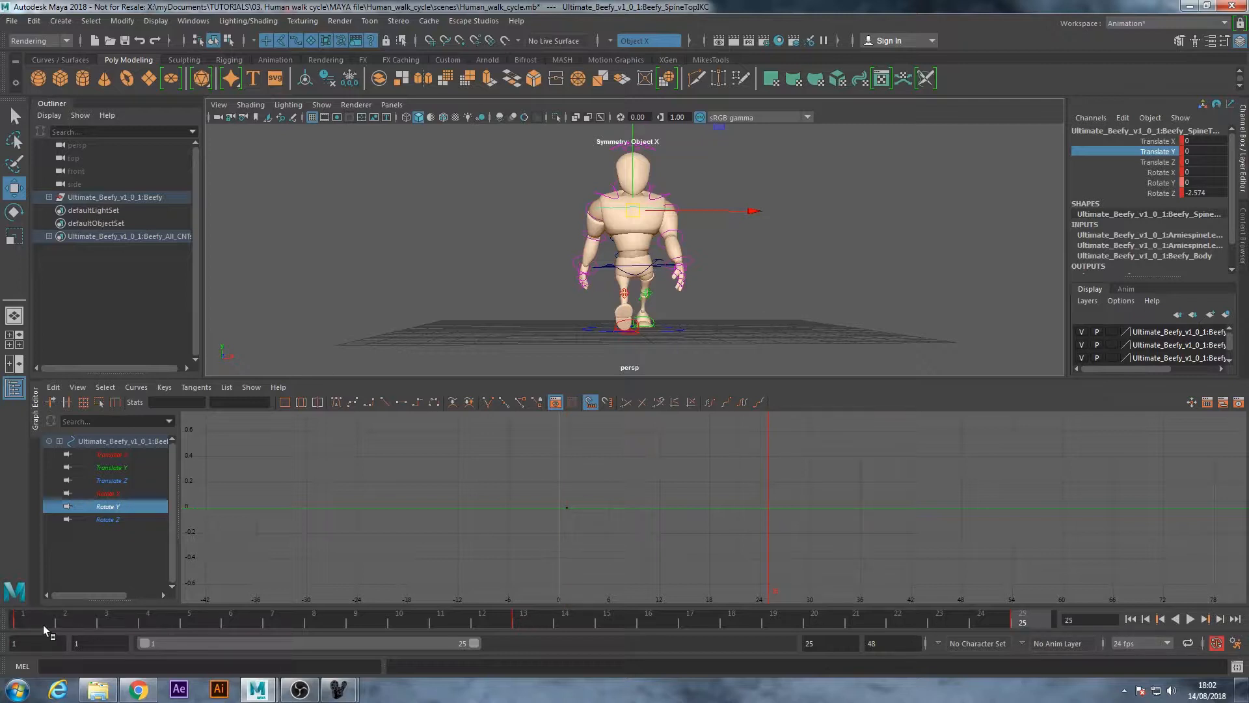
pyautogui.click(25, 625)
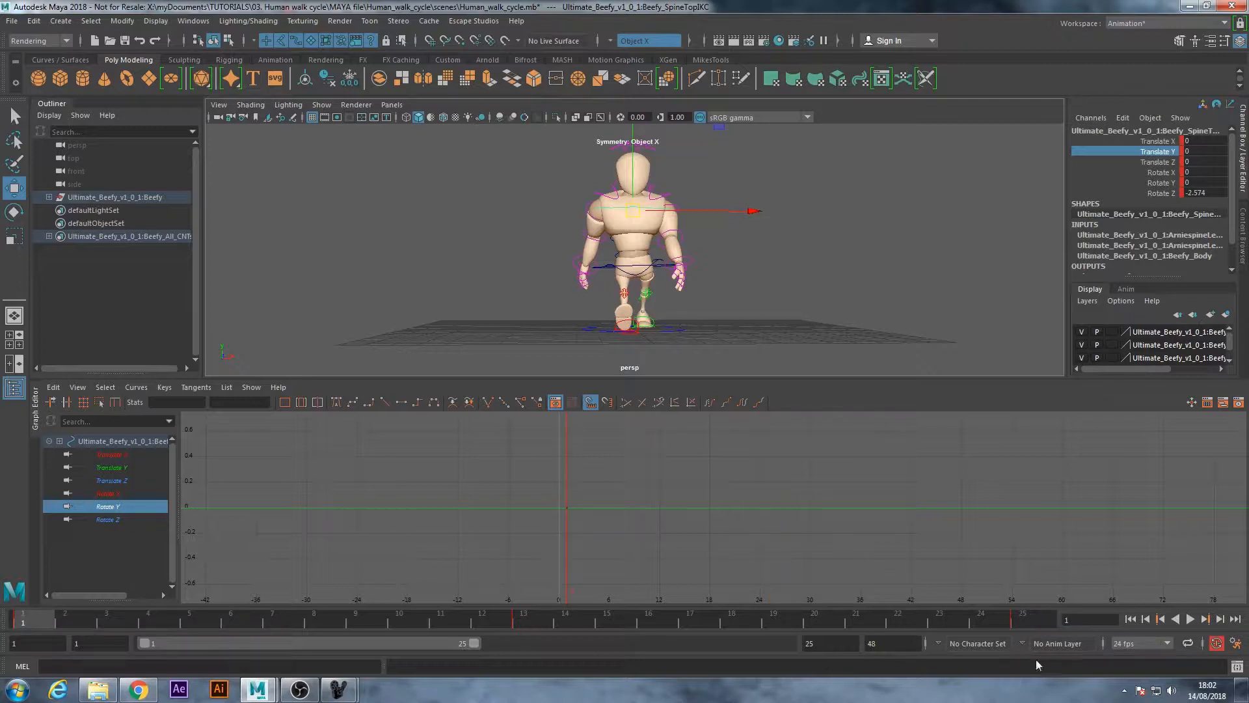
pyautogui.click(1023, 626)
# Select the root control and examine its Translate Y curve on its own
pyautogui.click(762, 274)
pyautogui.keyDown('alt'); pyautogui.moveTo(488, 260); pyautogui.dragTo(521, 295); pyautogui.keyUp('alt')
pyautogui.keyDown('alt'); pyautogui.moveTo(521, 296); pyautogui.dragTo(653, 289, button='right'); pyautogui.keyUp('alt')
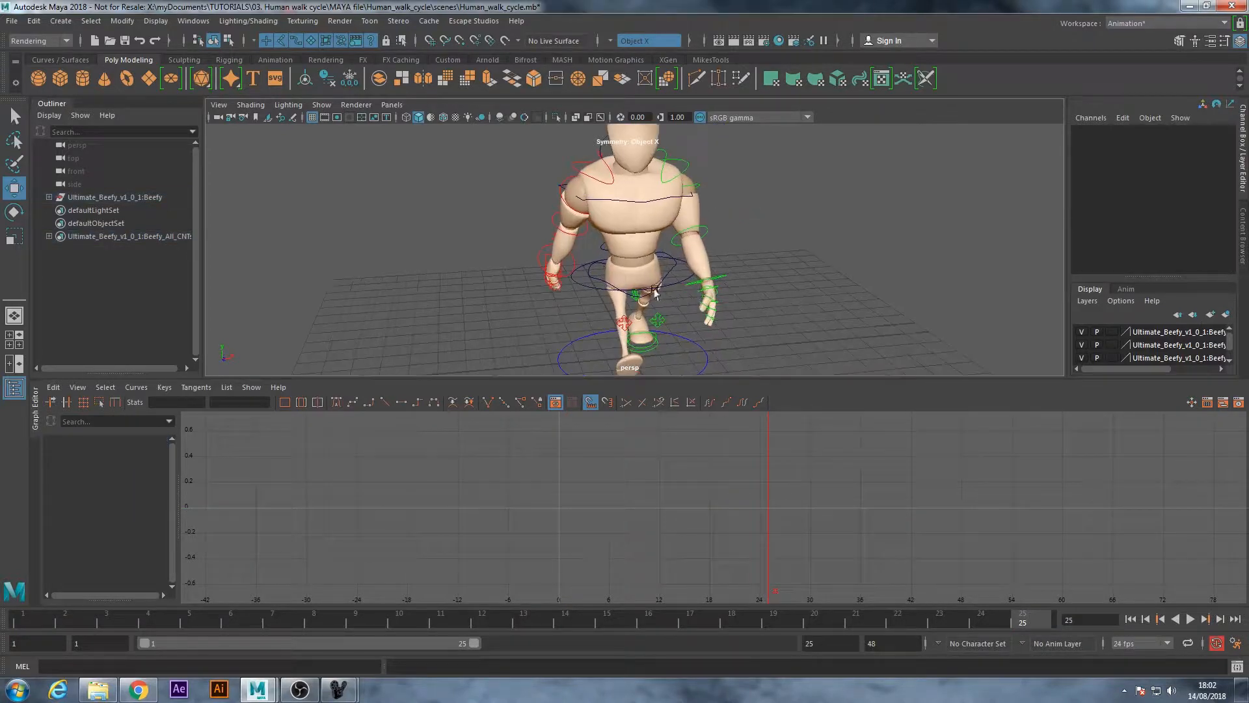
pyautogui.click(578, 285)
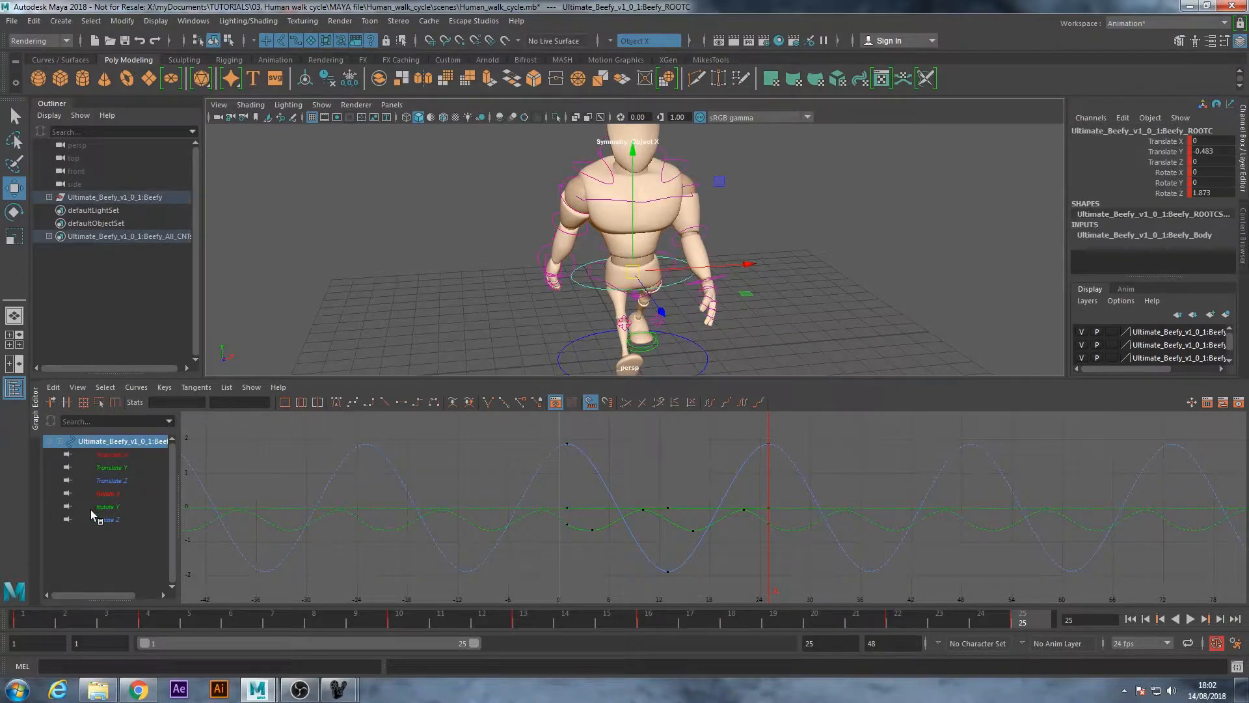
pyautogui.click(121, 467)
pyautogui.press('f')
pyautogui.keyDown('alt'); pyautogui.moveTo(923, 513); pyautogui.dragTo(910, 516, button='right'); pyautogui.keyUp('alt')
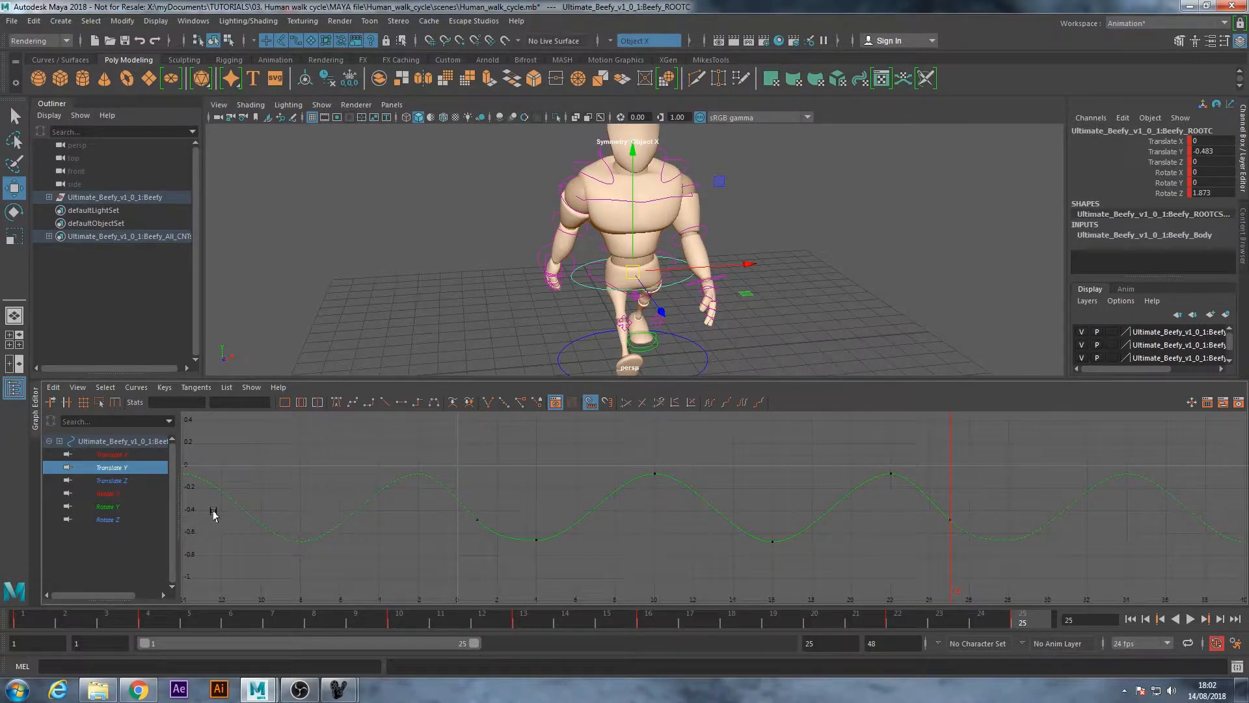
# Check the curves of the main hip and top spine controls, play the cycle and return to frame 1
pyautogui.click(598, 282)
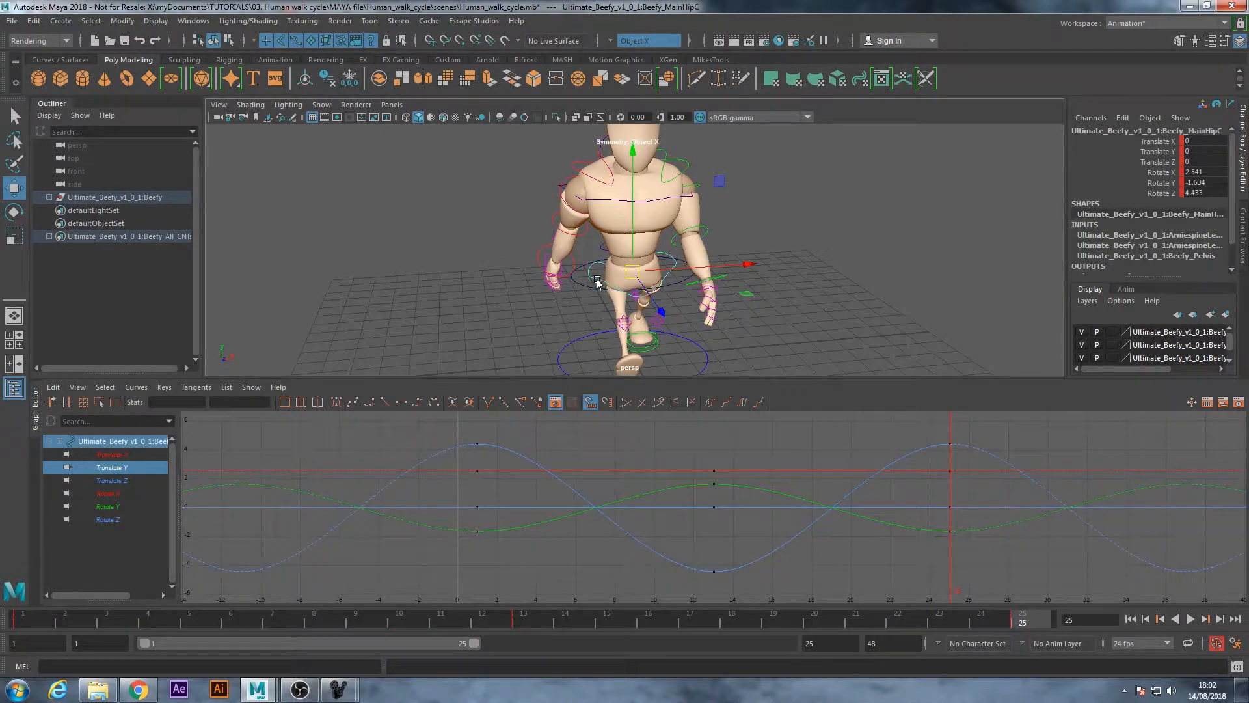
pyautogui.click(825, 209)
pyautogui.click(658, 200)
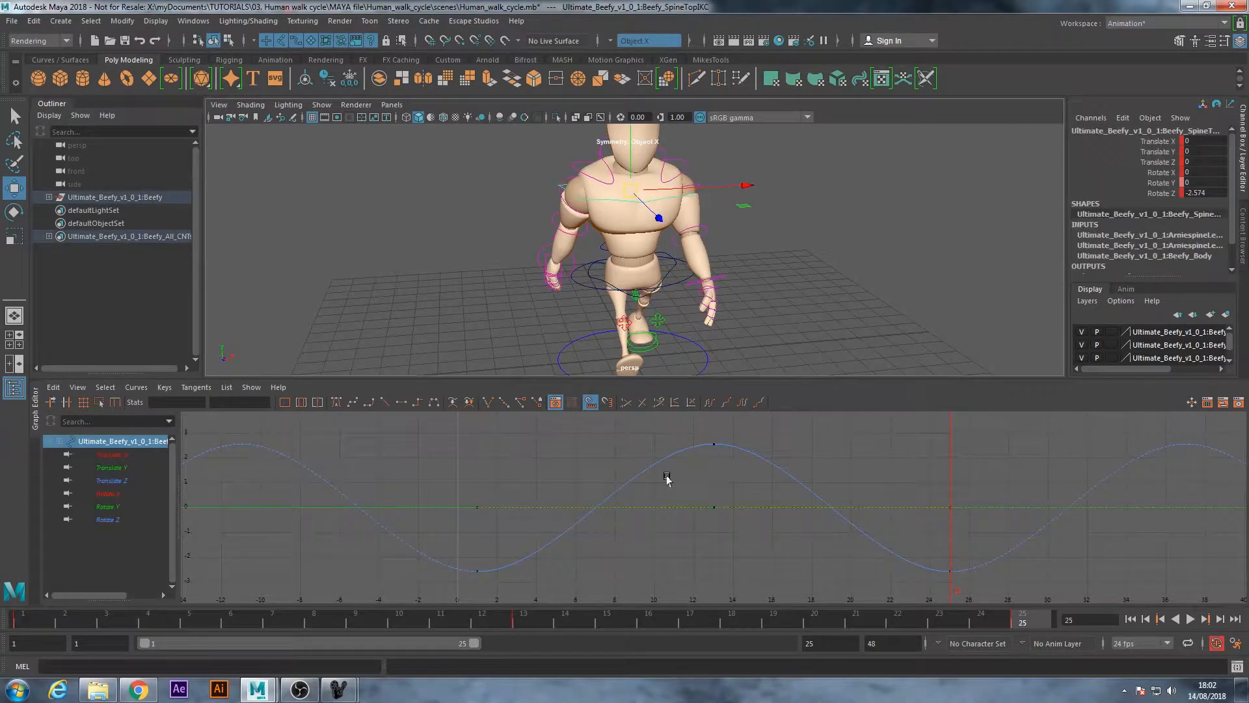
pyautogui.hotkey('alt', 'v')
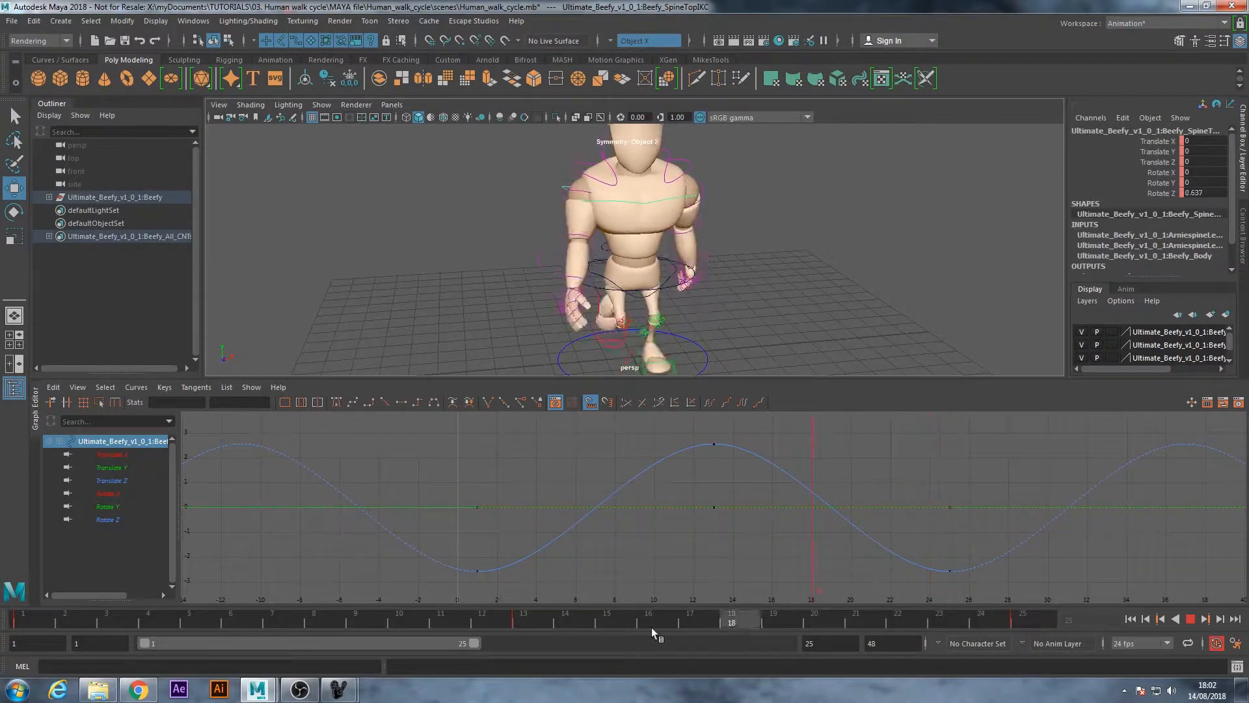
pyautogui.moveTo(160, 631); pyautogui.dragTo(3, 635)
pyautogui.click(718, 219)
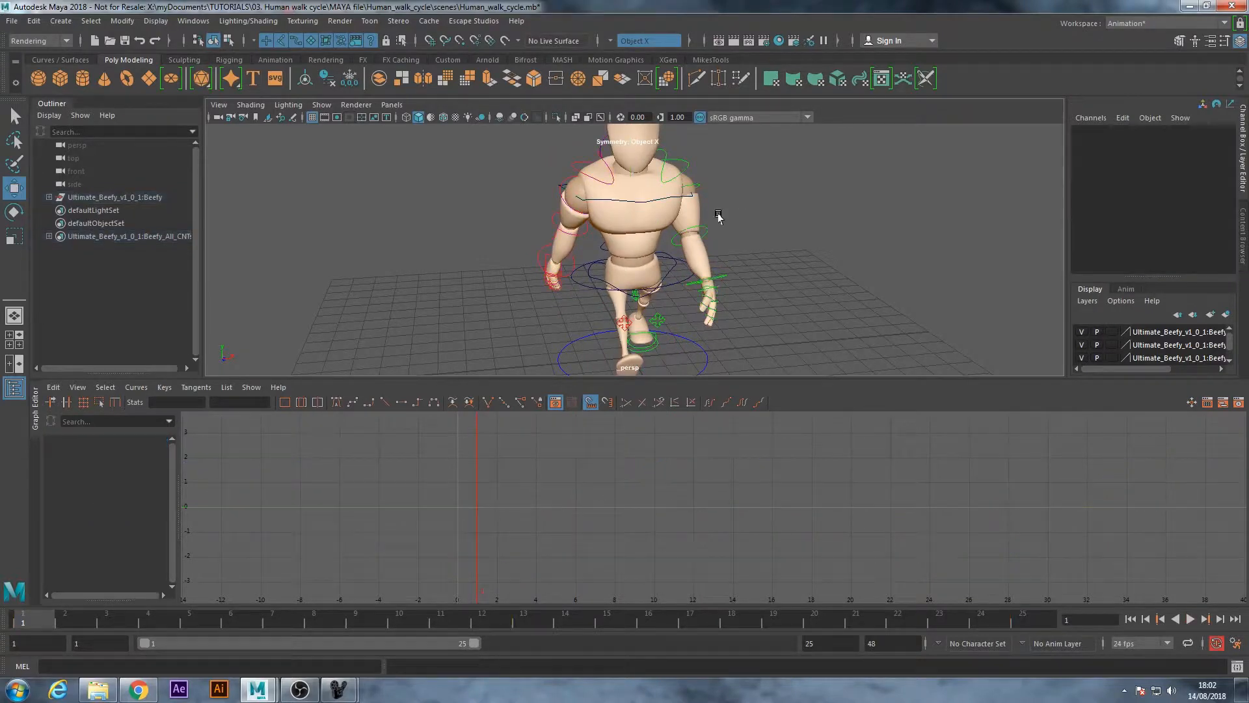
# Select the head control and set all of its animation keys to auto tangents
pyautogui.keyDown('alt'); pyautogui.moveTo(683, 232); pyautogui.dragTo(674, 289, button='middle'); pyautogui.keyUp('alt')
pyautogui.keyDown('alt'); pyautogui.moveTo(675, 290); pyautogui.dragTo(634, 190); pyautogui.keyUp('alt')
pyautogui.keyDown('alt'); pyautogui.moveTo(634, 190); pyautogui.dragTo(635, 208, button='middle'); pyautogui.keyUp('alt')
pyautogui.click(642, 163)
pyautogui.press('f')
pyautogui.scroll(-3, 784, 498)
pyautogui.scroll(-3, 784, 497)
pyautogui.moveTo(951, 568); pyautogui.dragTo(952, 566)
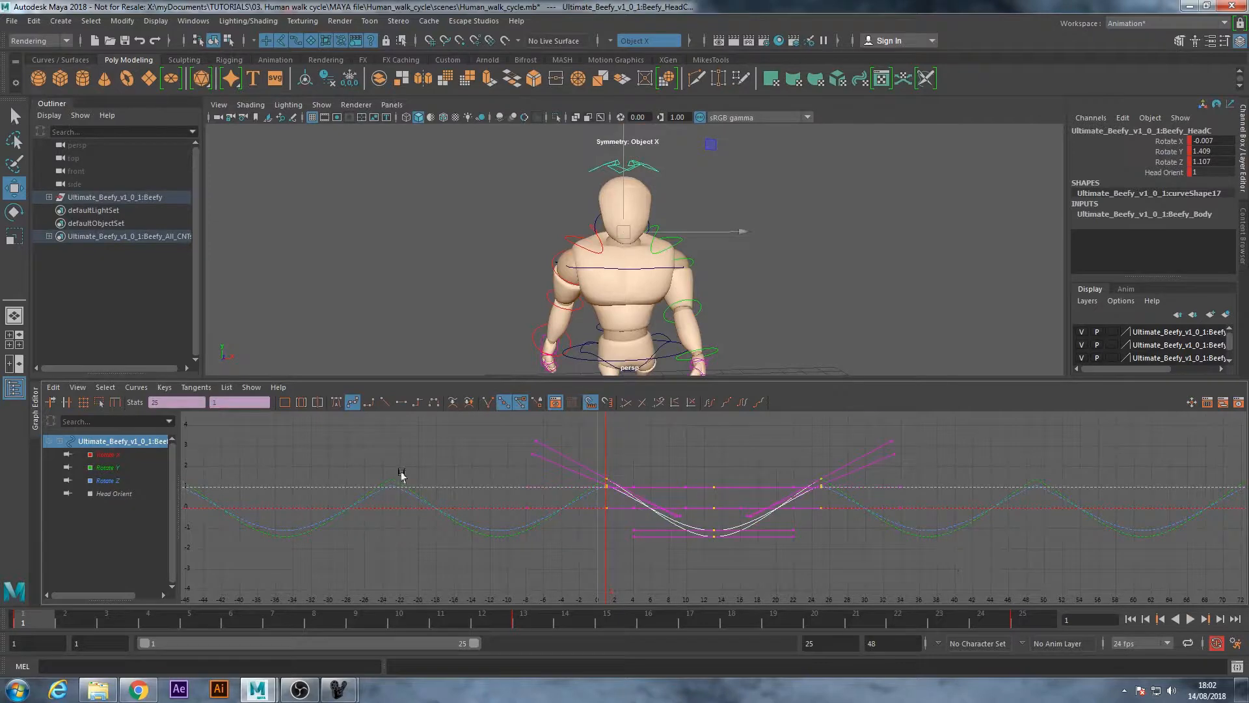
pyautogui.click(341, 405)
pyautogui.click(831, 229)
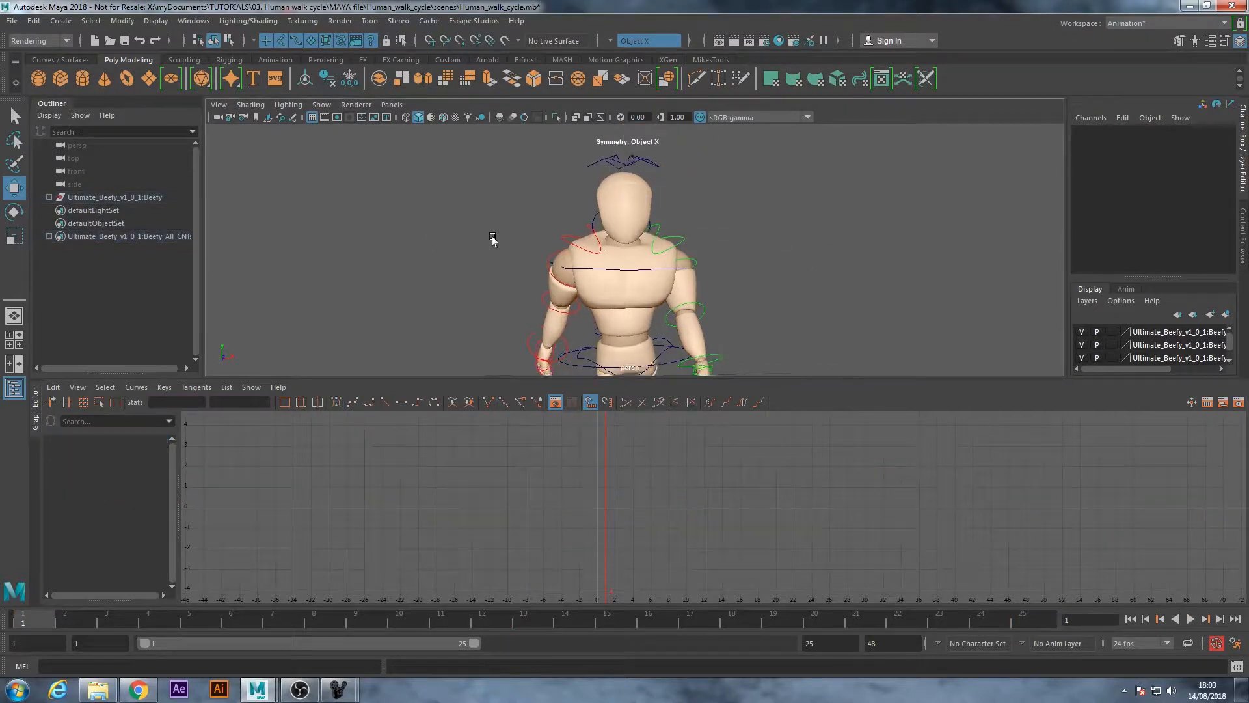
# Inspect the curves of both shoulder controls and of the body, arm and leg controls as a group
pyautogui.click(544, 265)
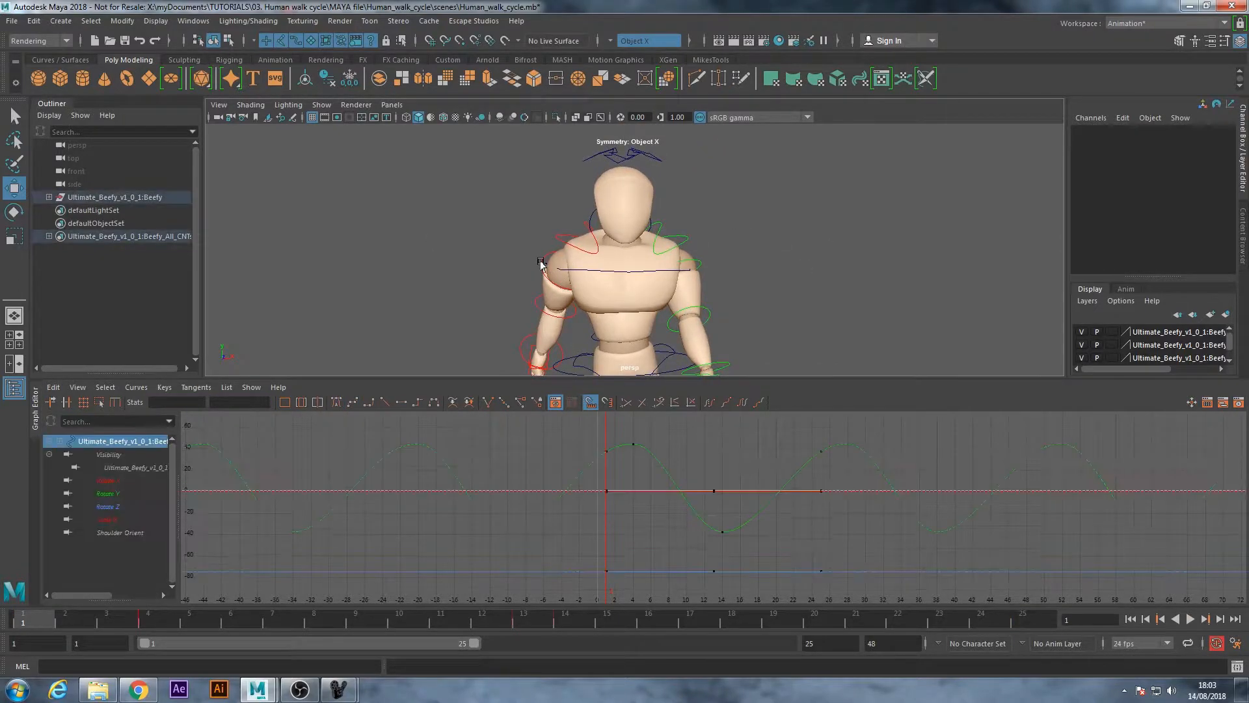
pyautogui.click(694, 260)
pyautogui.click(816, 329)
pyautogui.keyDown('alt'); pyautogui.moveTo(597, 322); pyautogui.dragTo(460, 196); pyautogui.keyUp('alt')
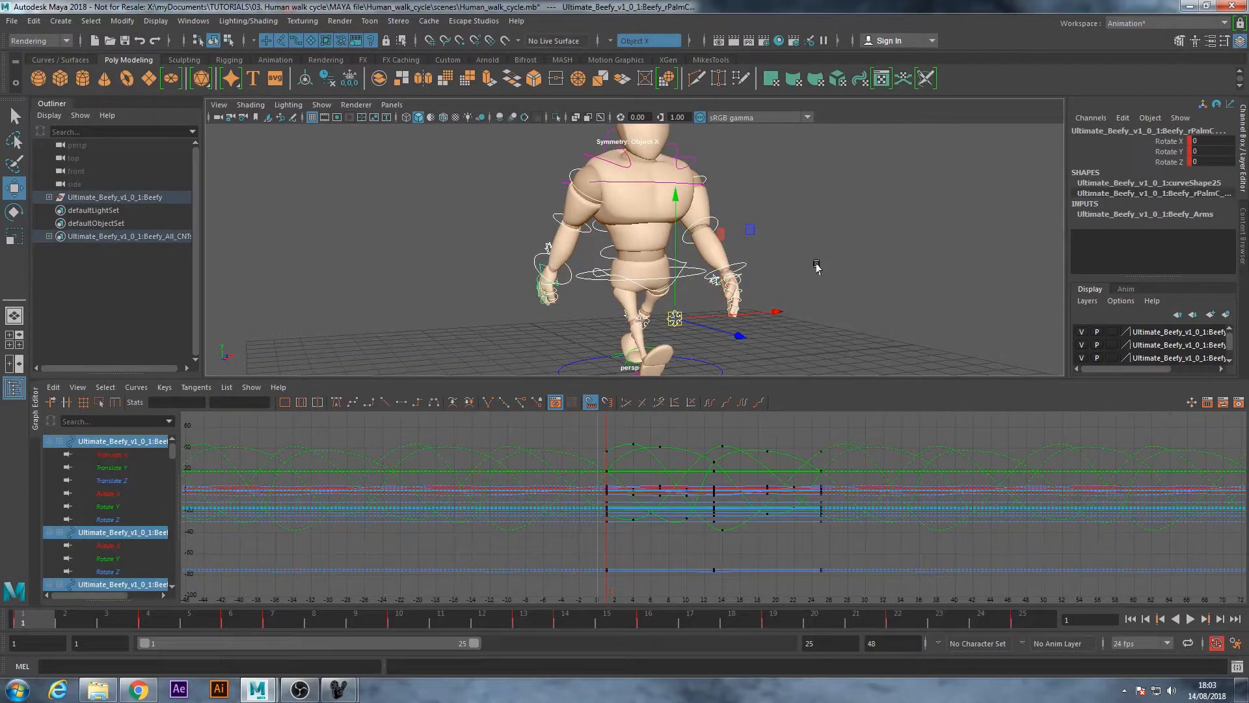
pyautogui.click(816, 267)
pyautogui.keyDown('alt'); pyautogui.moveTo(816, 268); pyautogui.dragTo(697, 271); pyautogui.keyUp('alt')
pyautogui.moveTo(581, 271); pyautogui.dragTo(761, 364)
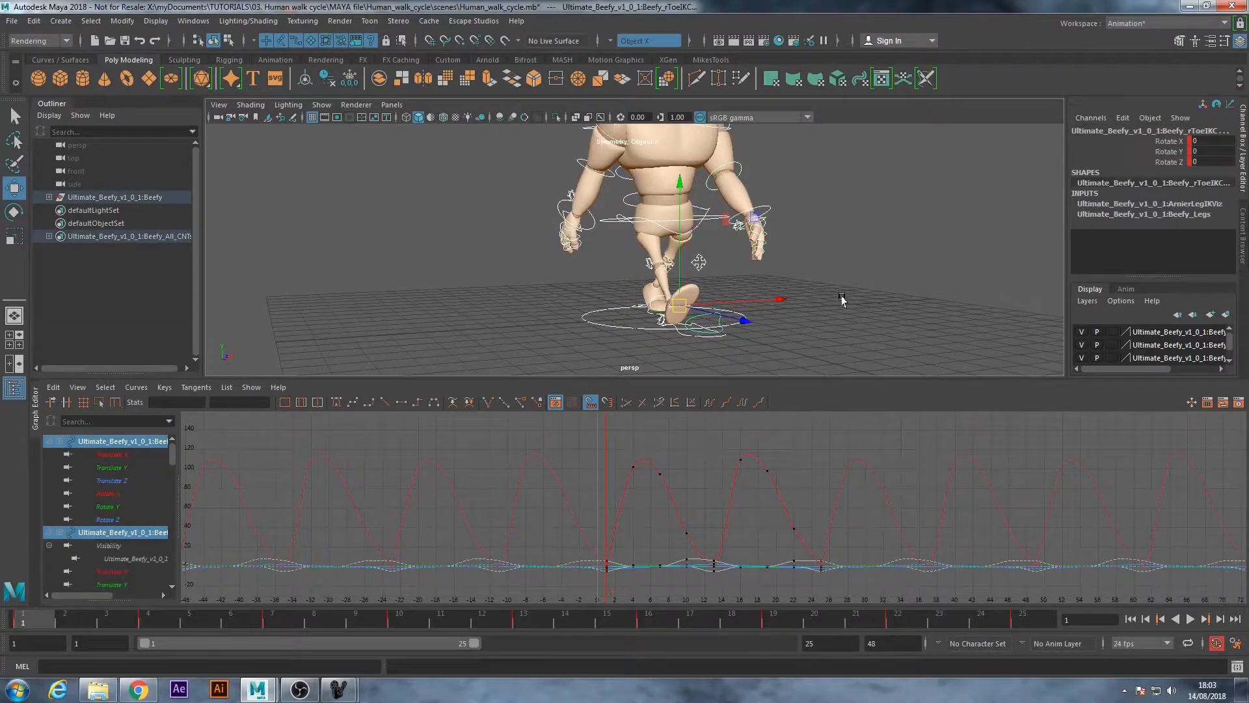
pyautogui.click(846, 320)
pyautogui.keyDown('alt'); pyautogui.moveTo(775, 318); pyautogui.dragTo(746, 216); pyautogui.keyUp('alt')
pyautogui.keyDown('alt'); pyautogui.moveTo(747, 216); pyautogui.dragTo(678, 338, button='right'); pyautogui.keyUp('alt')
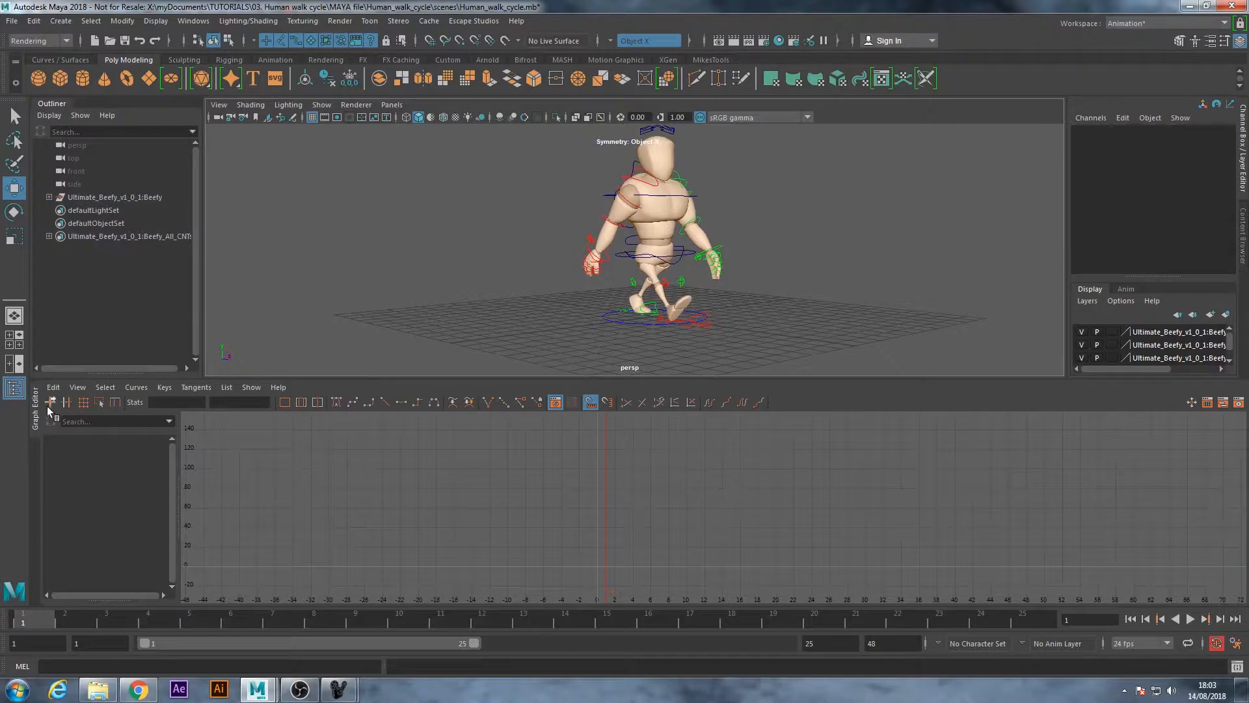
# Review the curves of all the rig's controls together and play the walk cycle
pyautogui.keyDown('alt'); pyautogui.moveTo(693, 229); pyautogui.dragTo(686, 237, button='middle'); pyautogui.keyUp('alt')
pyautogui.keyDown('alt'); pyautogui.moveTo(733, 233); pyautogui.dragTo(703, 234, button='right'); pyautogui.keyUp('alt')
pyautogui.keyDown('alt'); pyautogui.moveTo(703, 234); pyautogui.dragTo(686, 240, button='middle'); pyautogui.keyUp('alt')
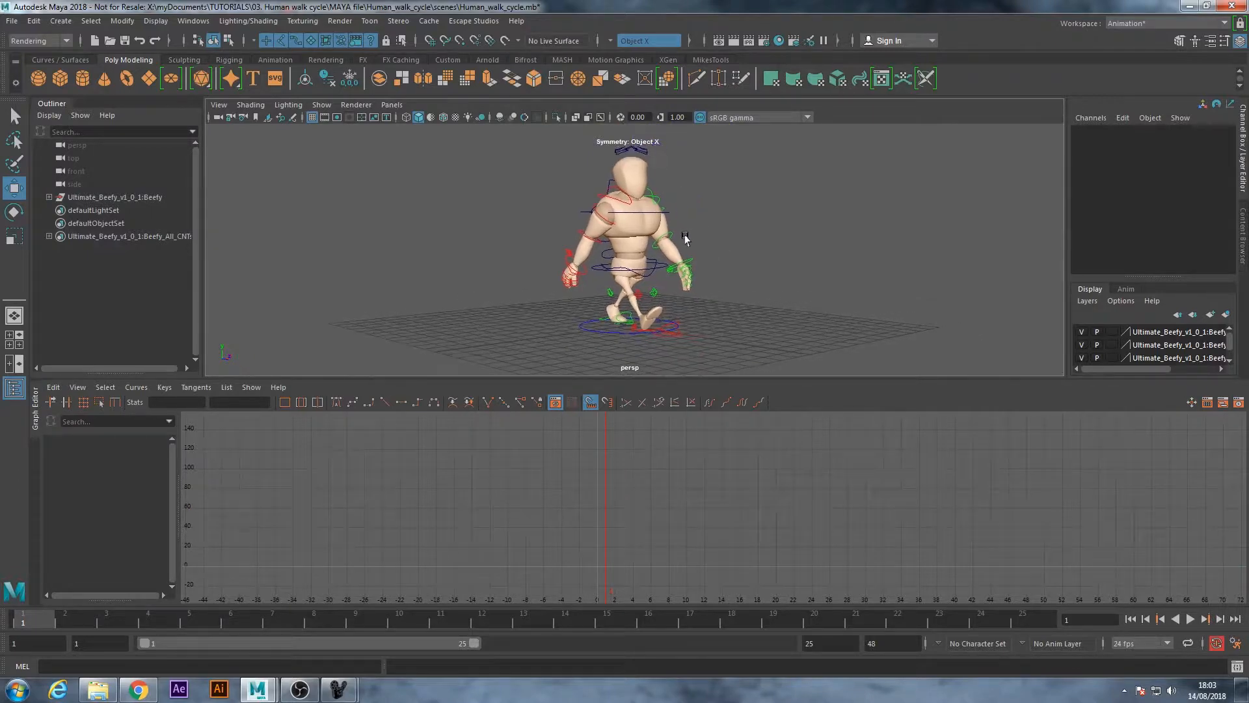
pyautogui.moveTo(489, 129); pyautogui.dragTo(722, 351)
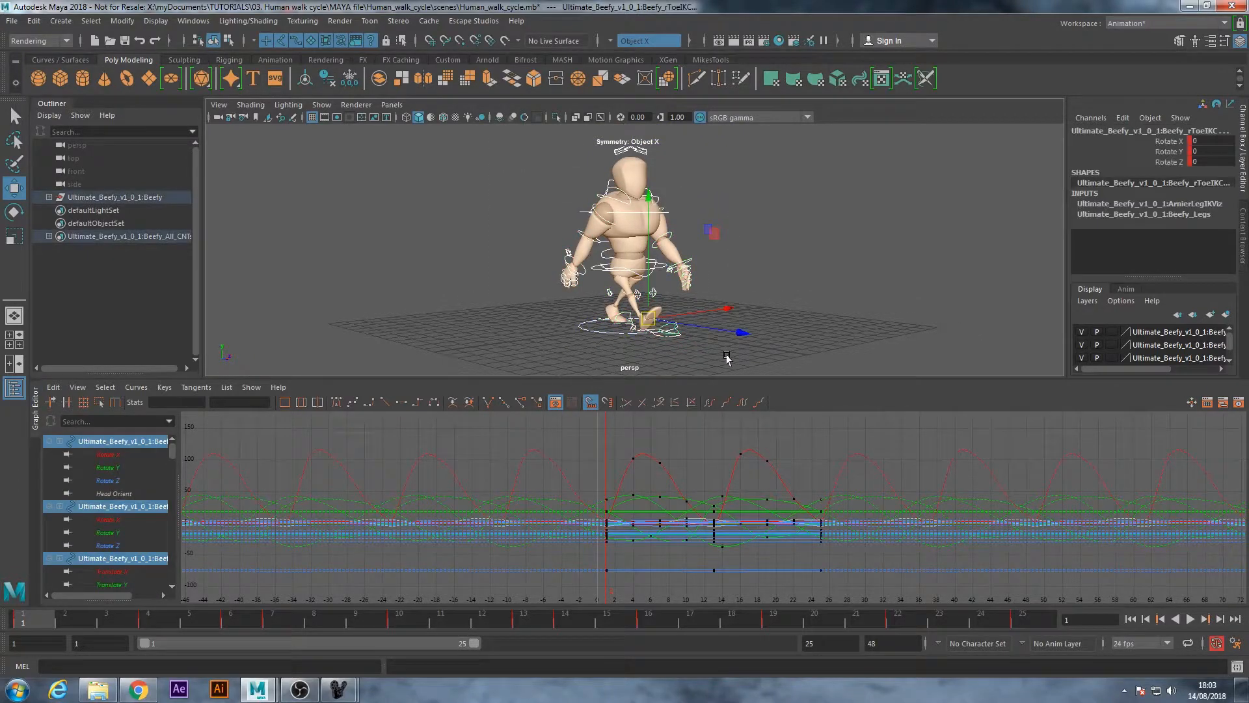
pyautogui.click(731, 357)
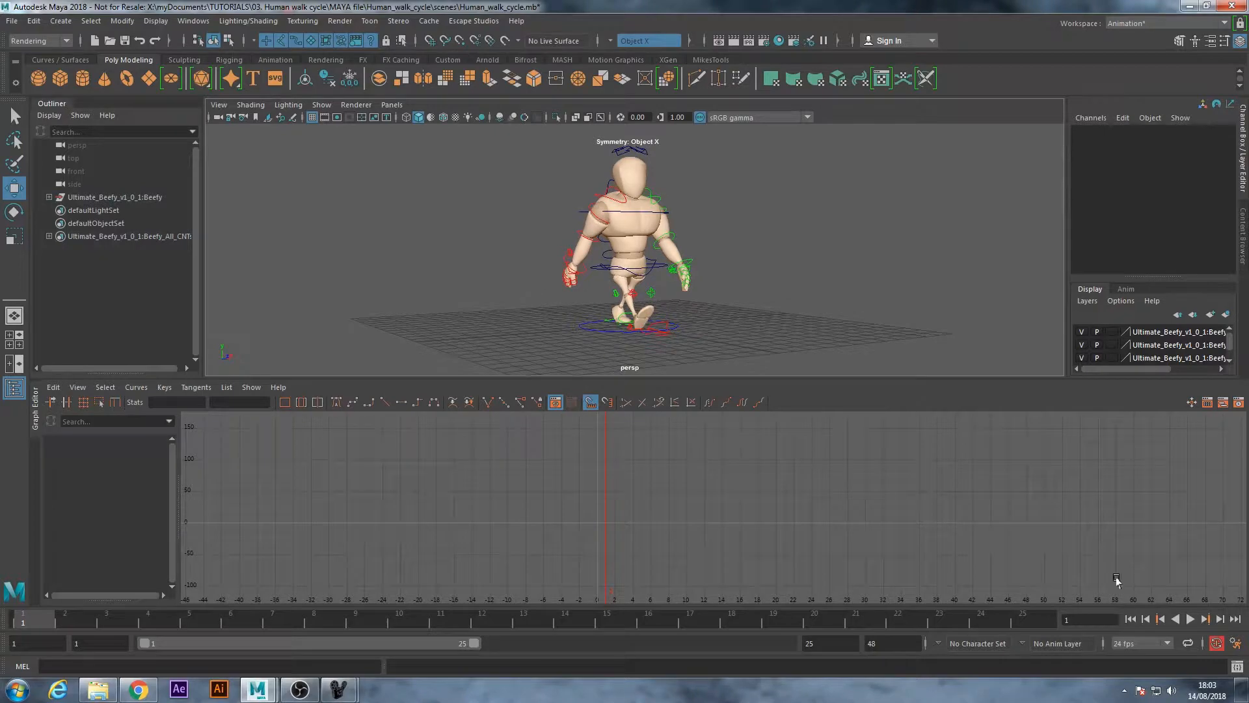
pyautogui.click(1191, 620)
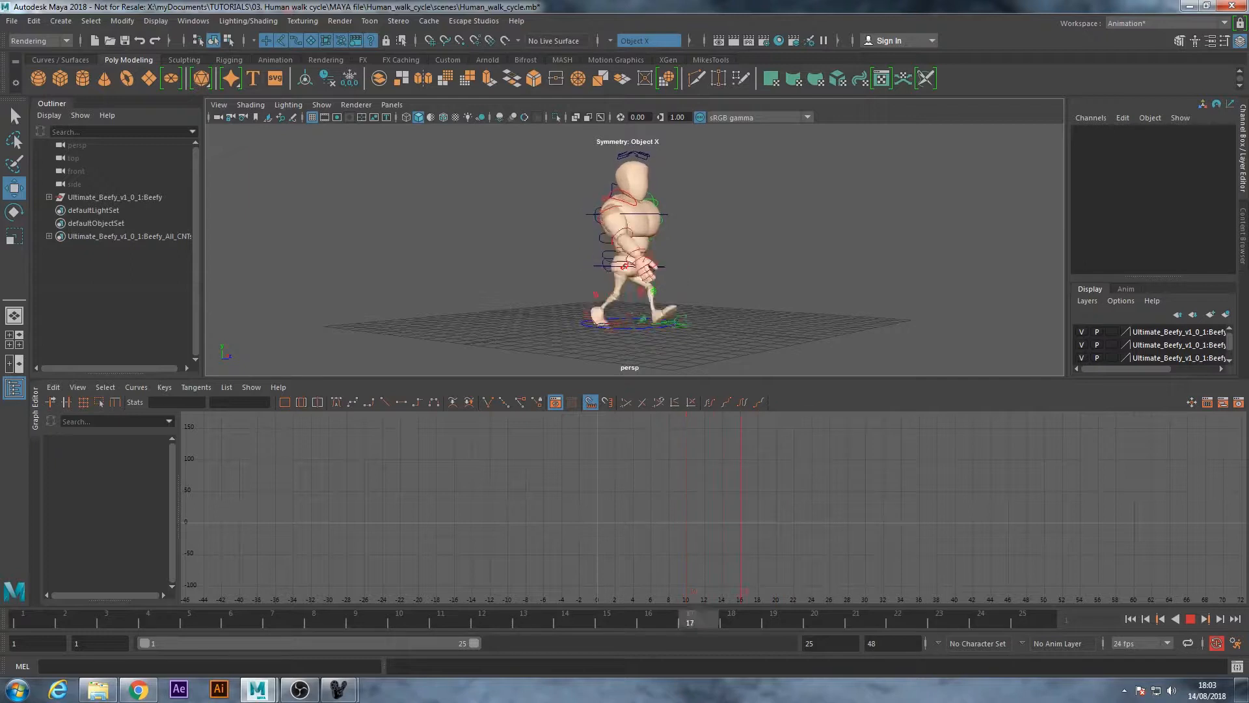
pyautogui.click(1191, 618)
# Select the root and main hip controls together and return to frame 1
pyautogui.keyDown('alt'); pyautogui.moveTo(765, 331); pyautogui.dragTo(732, 244); pyautogui.keyUp('alt')
pyautogui.press('q')
pyautogui.moveTo(516, 138); pyautogui.dragTo(737, 350)
pyautogui.click(739, 287)
pyautogui.moveTo(517, 290)
pyautogui.keyDown('alt'); pyautogui.mouseDown()
pyautogui.moveTo(524, 279)
pyautogui.moveTo(516, 288)
pyautogui.mouseUp(); pyautogui.keyUp('alt')
pyautogui.keyDown('alt'); pyautogui.moveTo(516, 288); pyautogui.dragTo(655, 289, button='right'); pyautogui.keyUp('alt')
pyautogui.keyDown('alt'); pyautogui.moveTo(655, 289); pyautogui.dragTo(659, 229, button='middle'); pyautogui.keyUp('alt')
pyautogui.keyDown('alt'); pyautogui.moveTo(660, 229); pyautogui.dragTo(740, 246, button='right'); pyautogui.keyUp('alt')
pyautogui.keyDown('alt'); pyautogui.moveTo(576, 225); pyautogui.dragTo(610, 221); pyautogui.keyUp('alt')
pyautogui.click(610, 225)
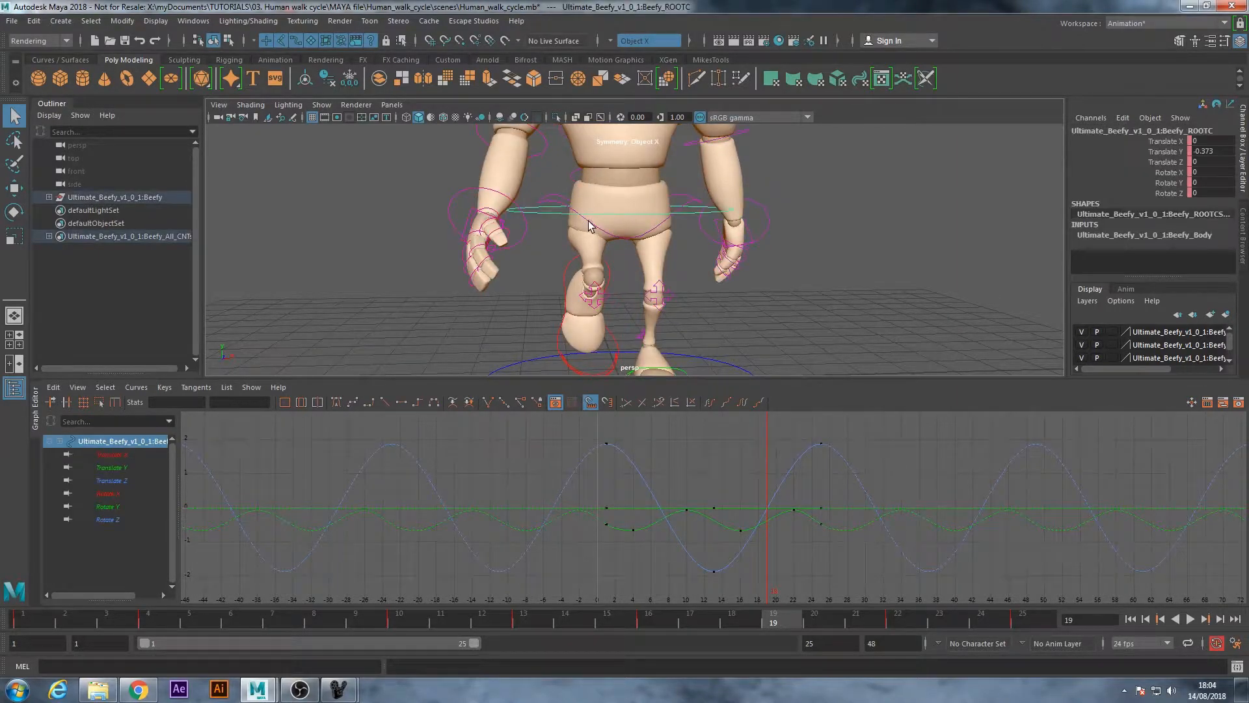
pyautogui.keyDown('shift'); pyautogui.click(591, 225); pyautogui.keyUp('shift')
pyautogui.moveTo(65, 617); pyautogui.dragTo(5, 620)
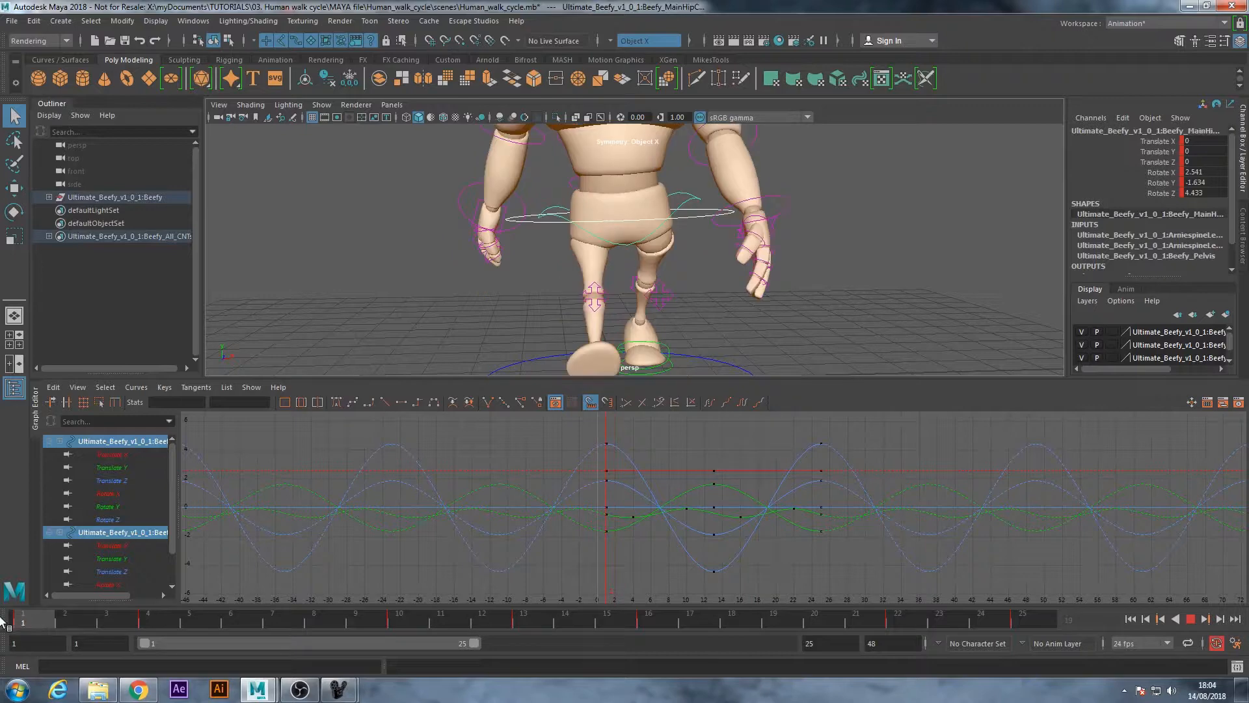
# Examine the leg and hip motion from the side between frames 1 and 4
pyautogui.keyDown('alt'); pyautogui.moveTo(401, 308); pyautogui.dragTo(558, 283); pyautogui.keyUp('alt')
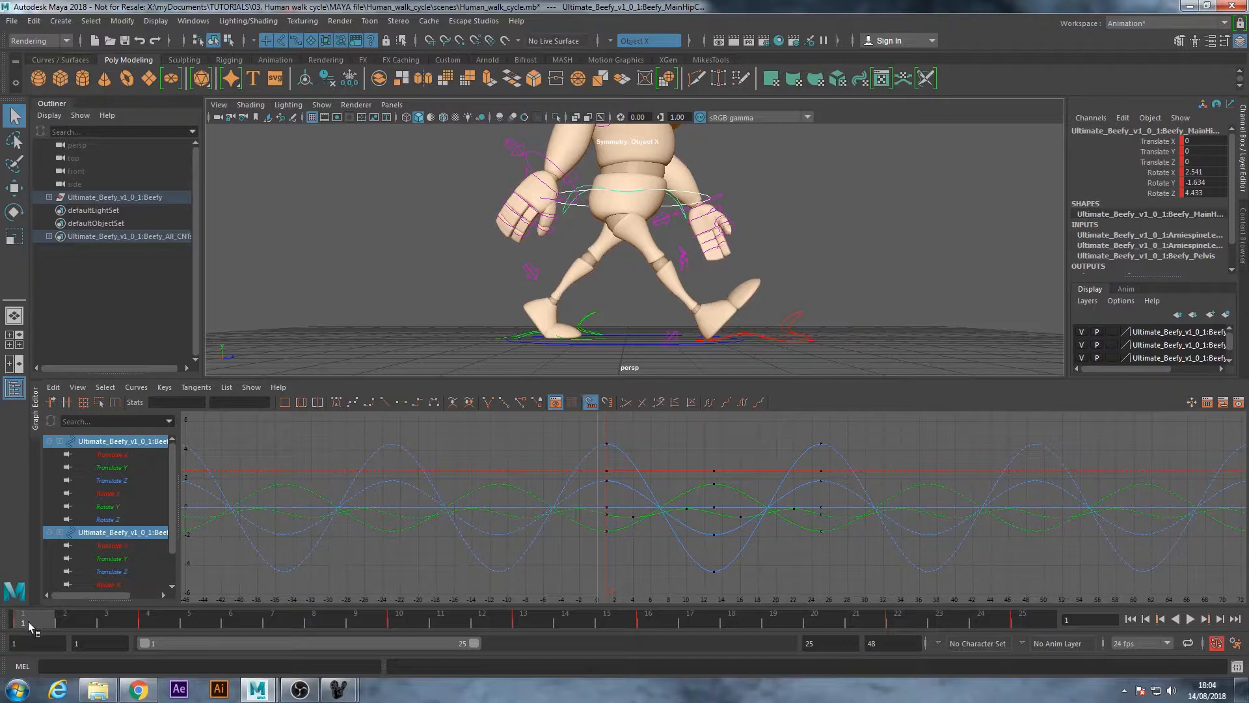
pyautogui.moveTo(52, 621)
pyautogui.mouseDown()
pyautogui.moveTo(257, 638)
pyautogui.moveTo(2, 616)
pyautogui.moveTo(155, 630)
pyautogui.mouseUp()
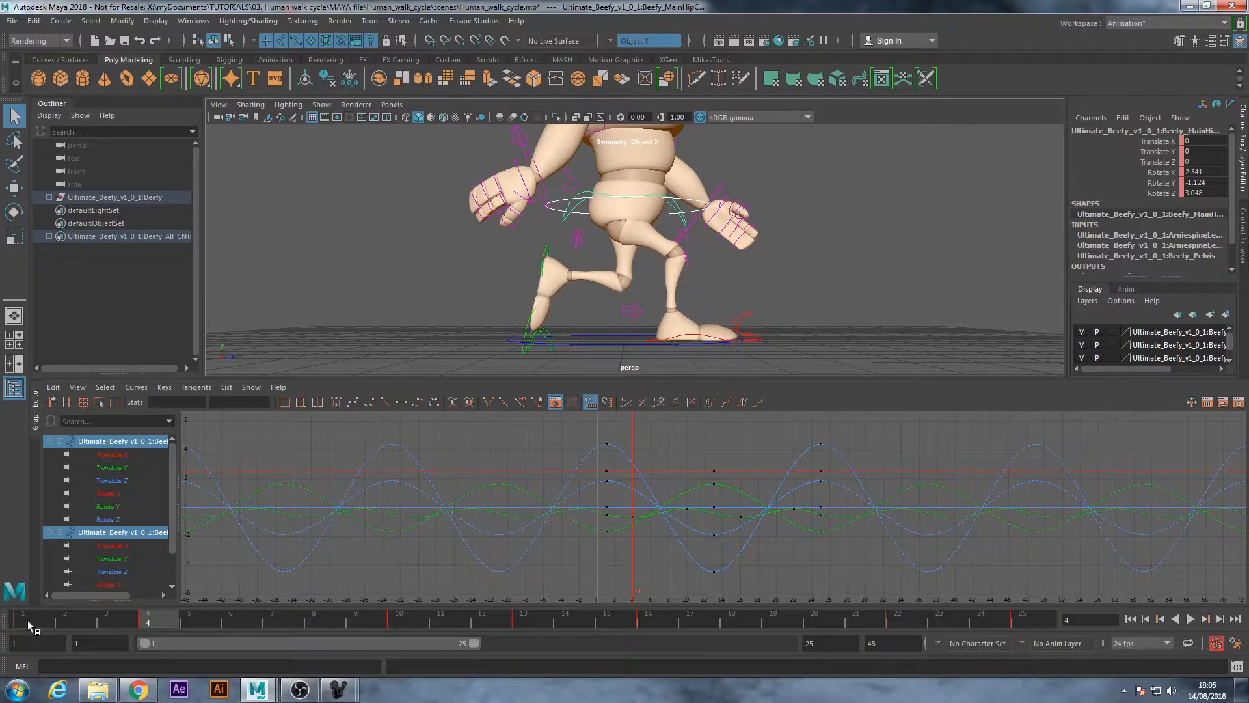
pyautogui.moveTo(29, 625); pyautogui.dragTo(11, 624)
pyautogui.hotkey('alt', 'v')
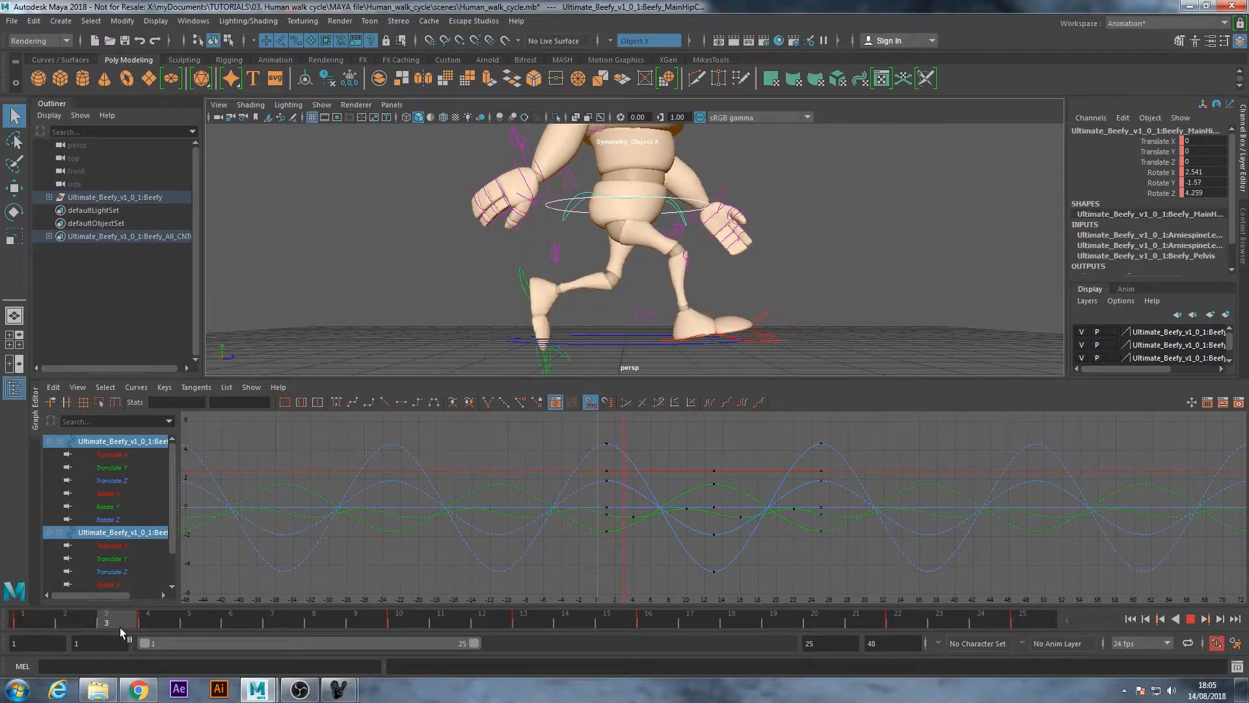
pyautogui.moveTo(301, 645)
pyautogui.mouseDown()
pyautogui.moveTo(447, 648)
pyautogui.moveTo(4, 638)
pyautogui.mouseUp()
# Shift all the root and main hip keys three frames later so they start at frame 4, and check the motion
pyautogui.moveTo(852, 583); pyautogui.dragTo(546, 420)
pyautogui.press('w')
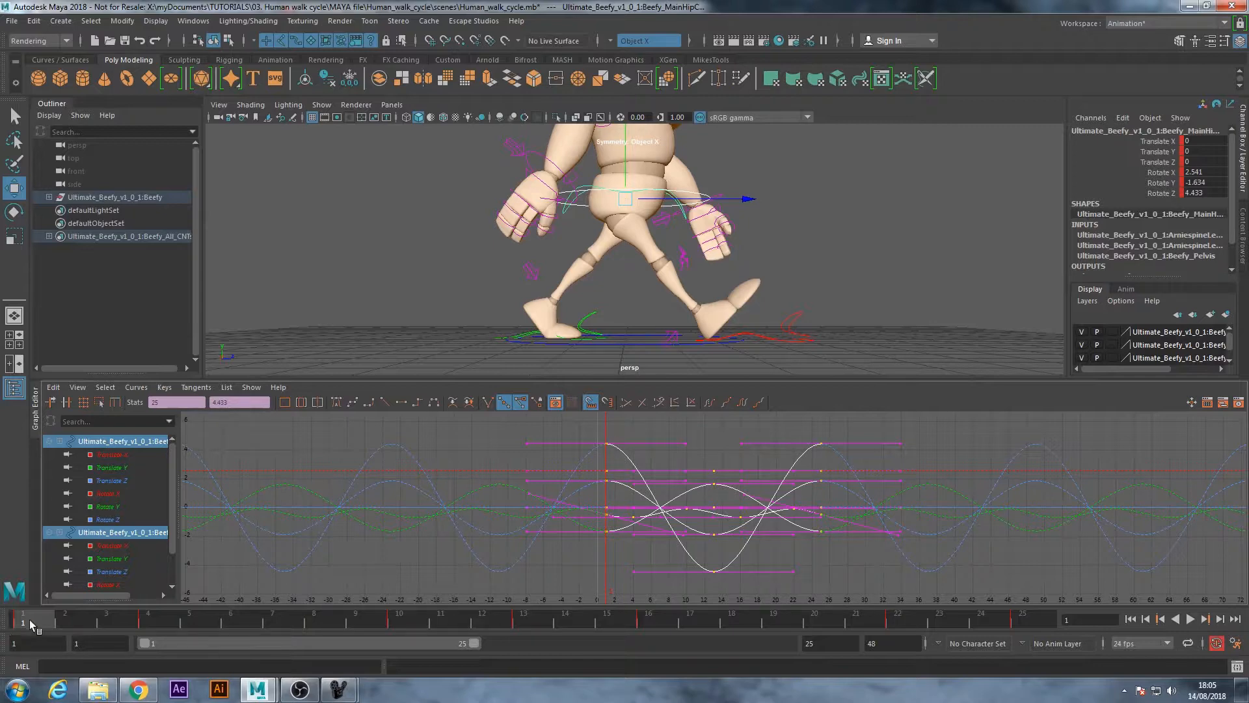
pyautogui.hotkey('alt', 'v')
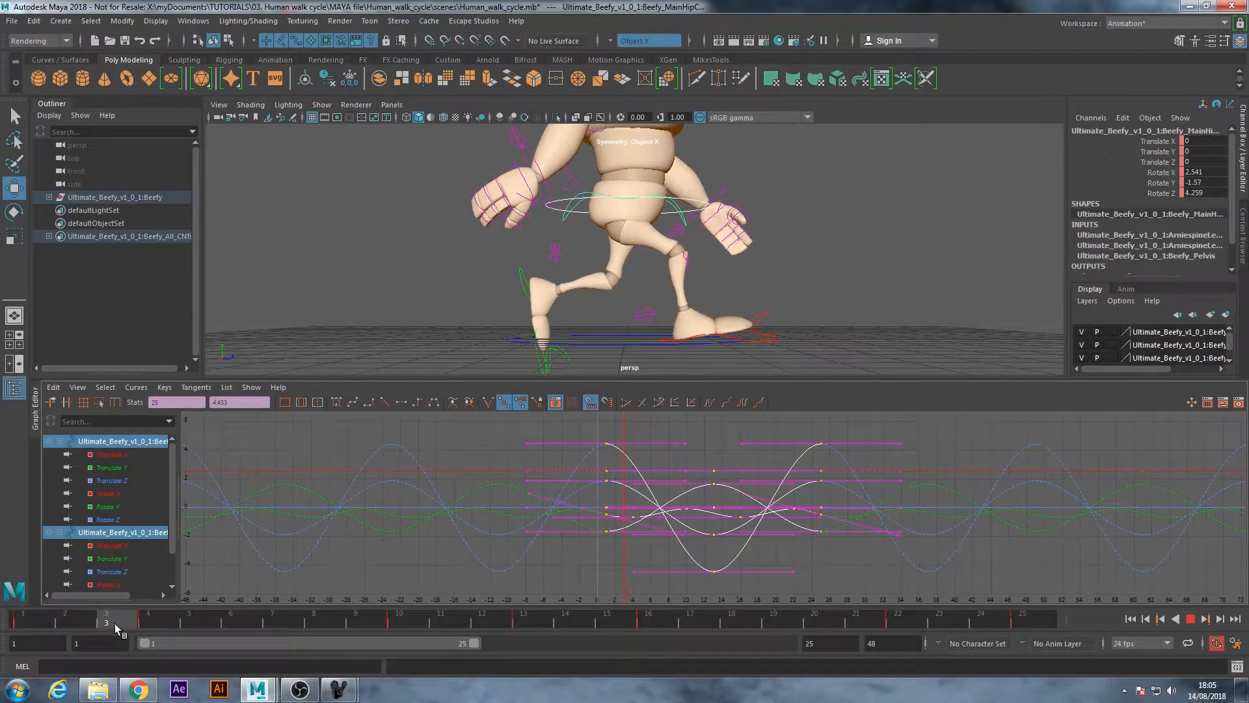
pyautogui.click(148, 626)
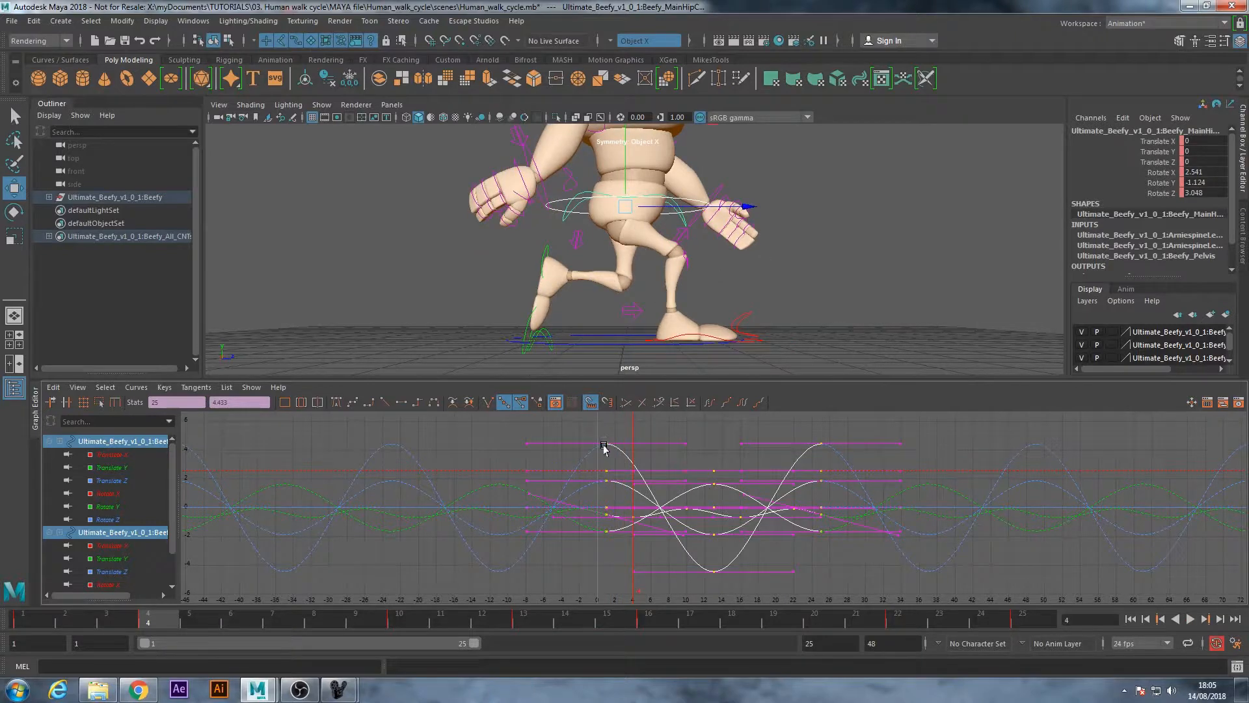
pyautogui.keyDown('shift'); pyautogui.moveTo(613, 445); pyautogui.dragTo(624, 447, button='middle'); pyautogui.keyUp('shift')
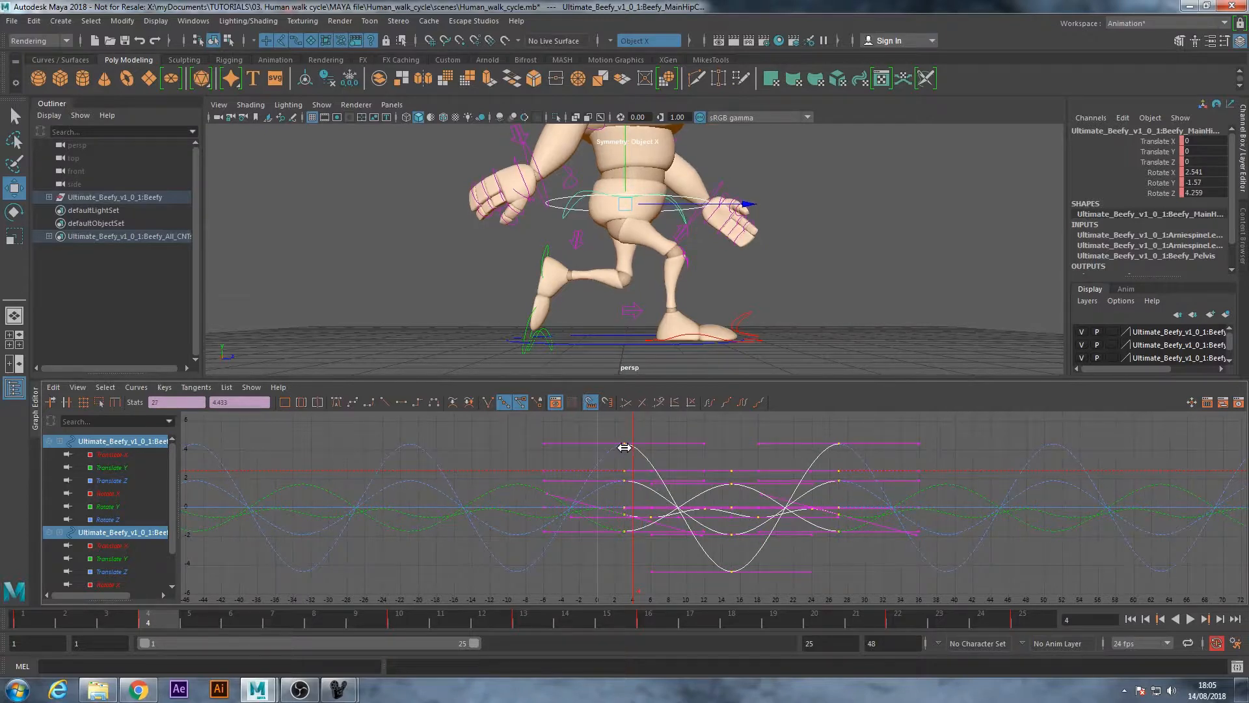
pyautogui.keyDown('shift'); pyautogui.moveTo(630, 447); pyautogui.dragTo(634, 448, button='middle'); pyautogui.keyUp('shift')
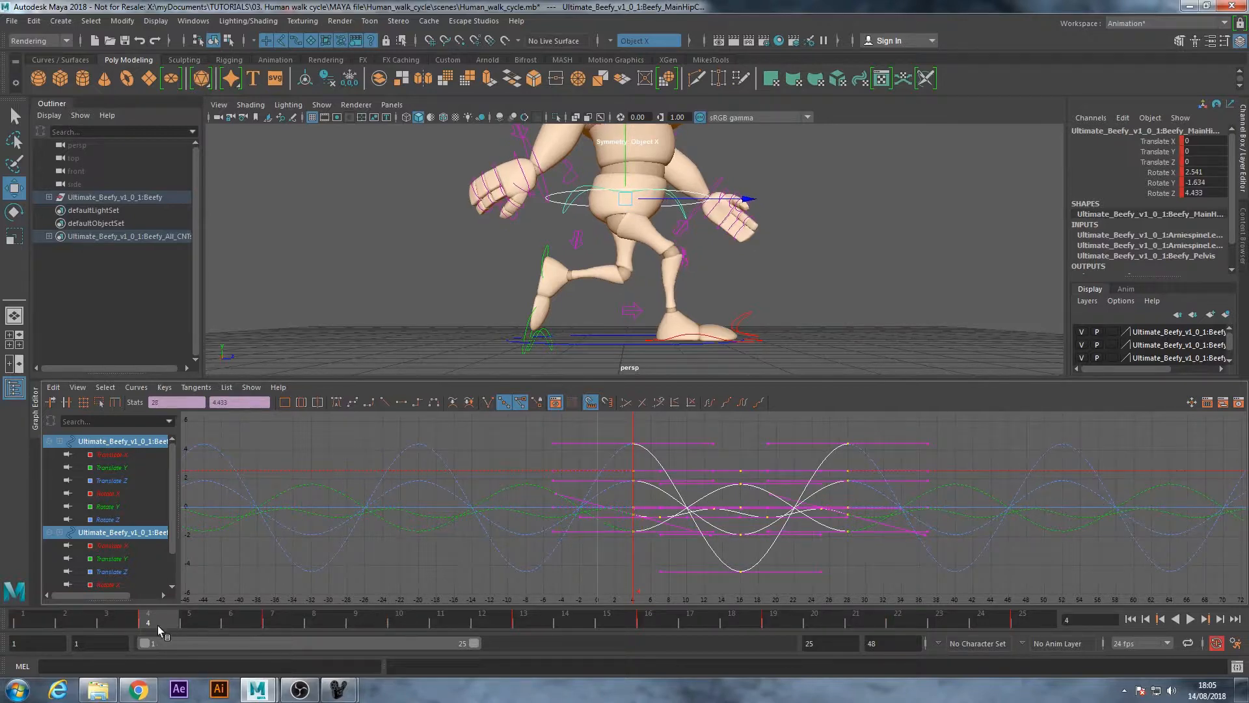
pyautogui.hotkey('alt', 'v')
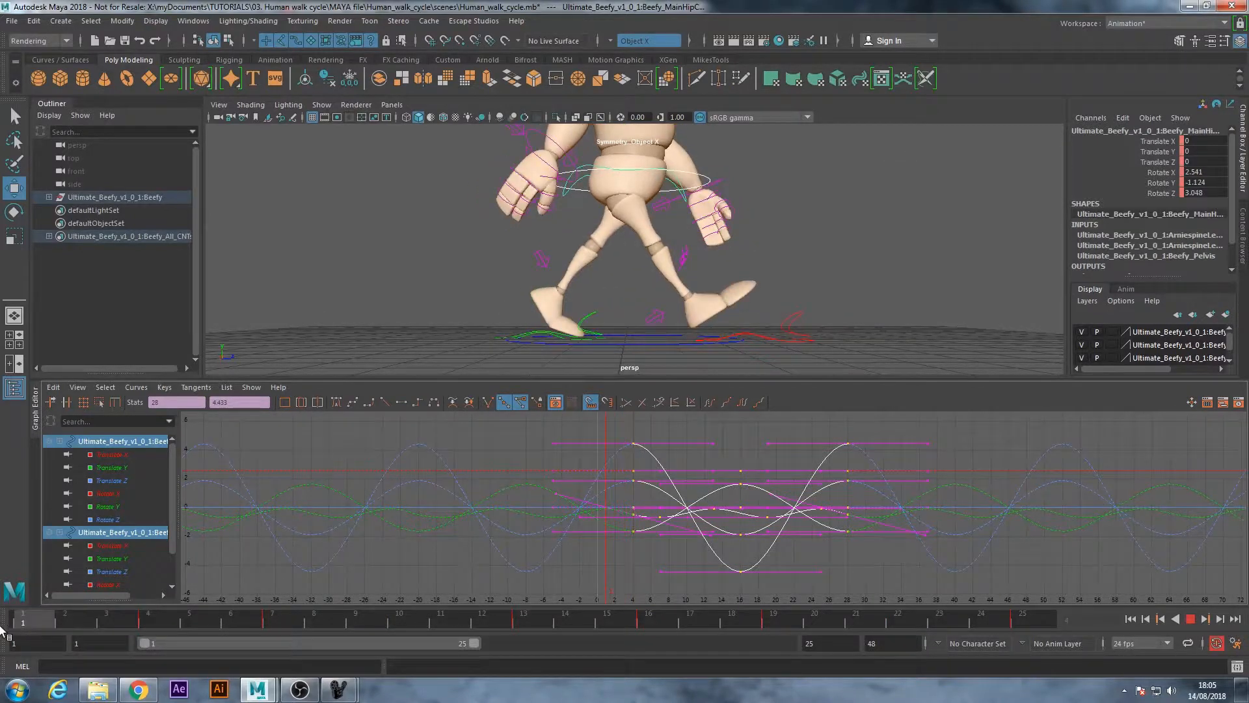
pyautogui.hotkey('alt', 'v')
# Move the root and main hip keys back one frame to start at frame 3, and review the walk from the side
pyautogui.keyDown('alt'); pyautogui.moveTo(743, 250); pyautogui.dragTo(649, 266); pyautogui.keyUp('alt')
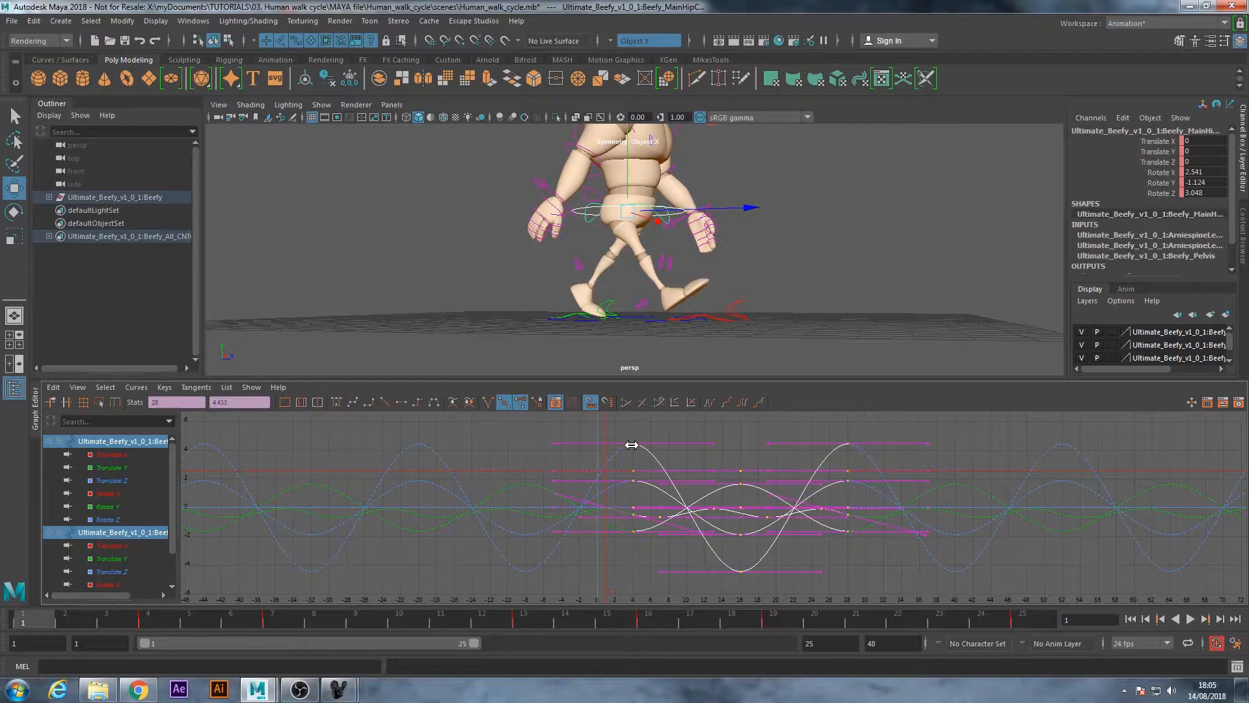
pyautogui.moveTo(629, 445); pyautogui.dragTo(624, 447)
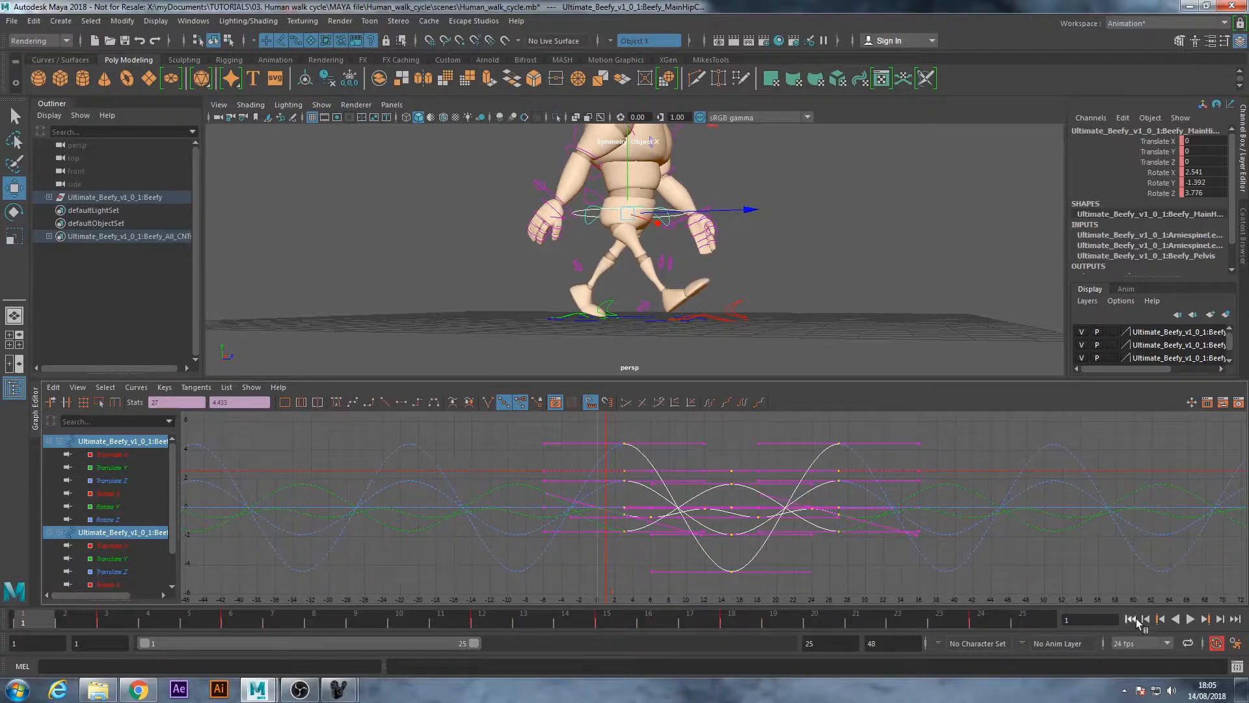
pyautogui.click(1190, 619)
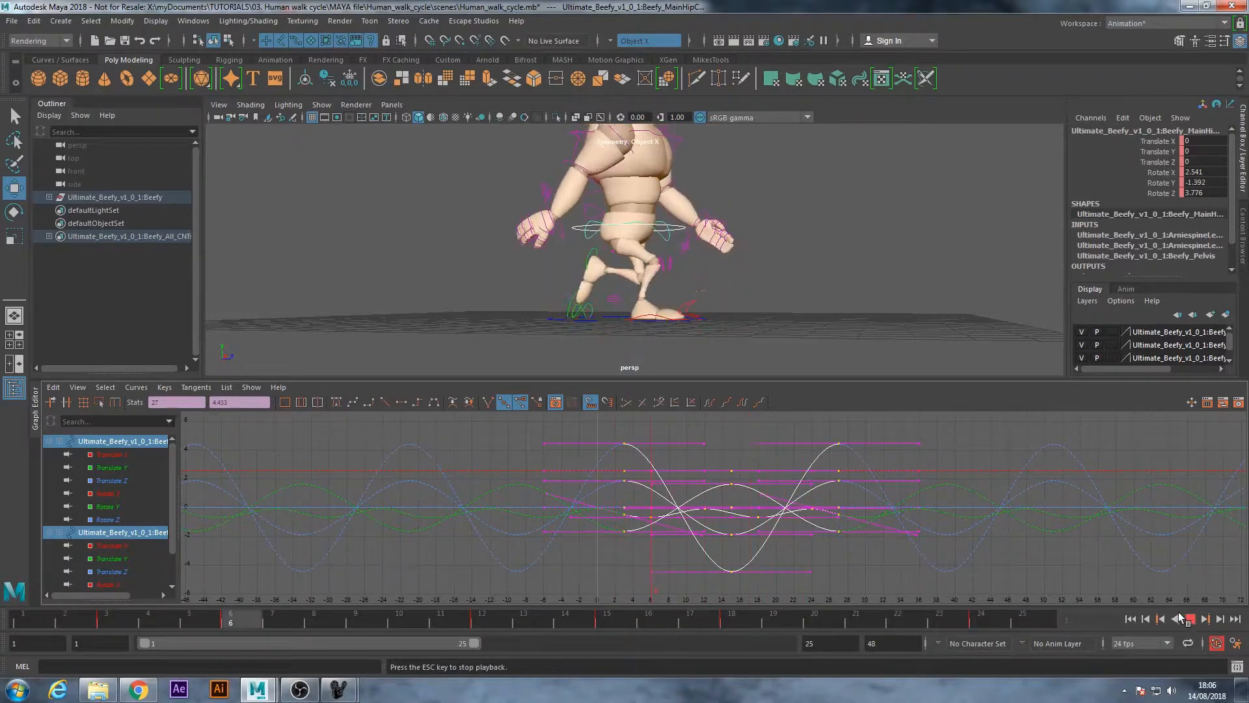
pyautogui.keyDown('alt'); pyautogui.moveTo(674, 367); pyautogui.dragTo(688, 325); pyautogui.keyUp('alt')
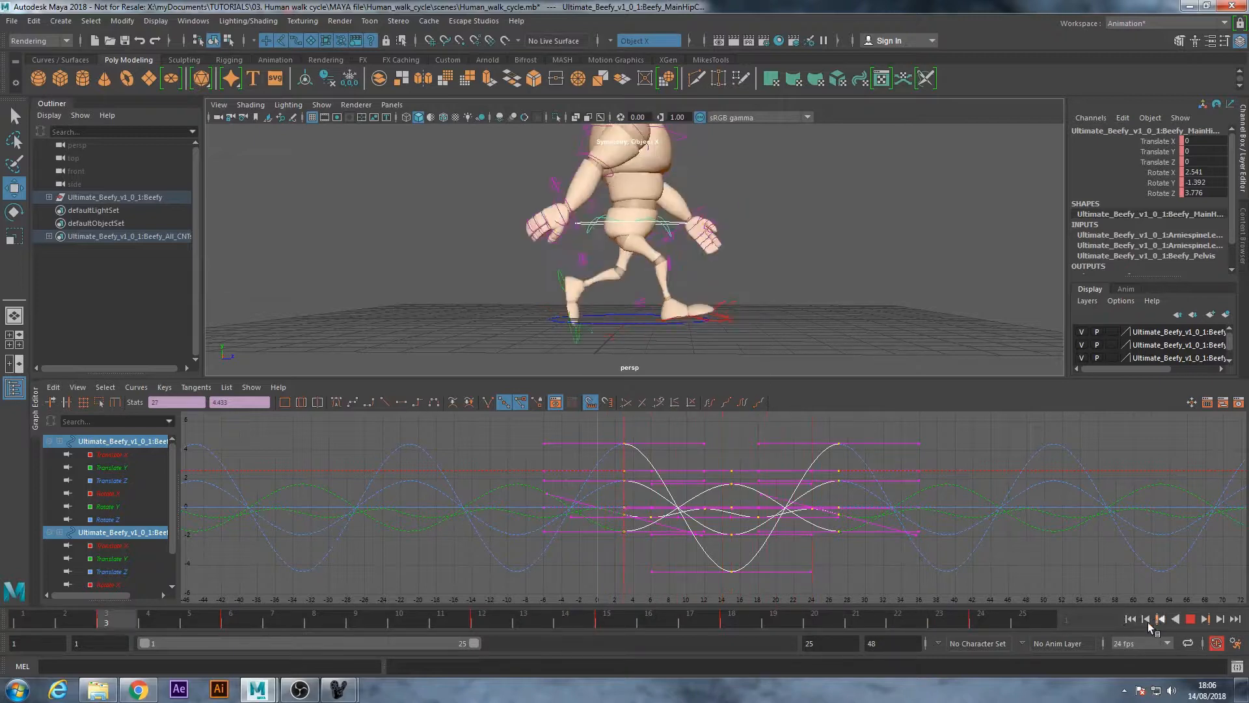
pyautogui.click(1130, 618)
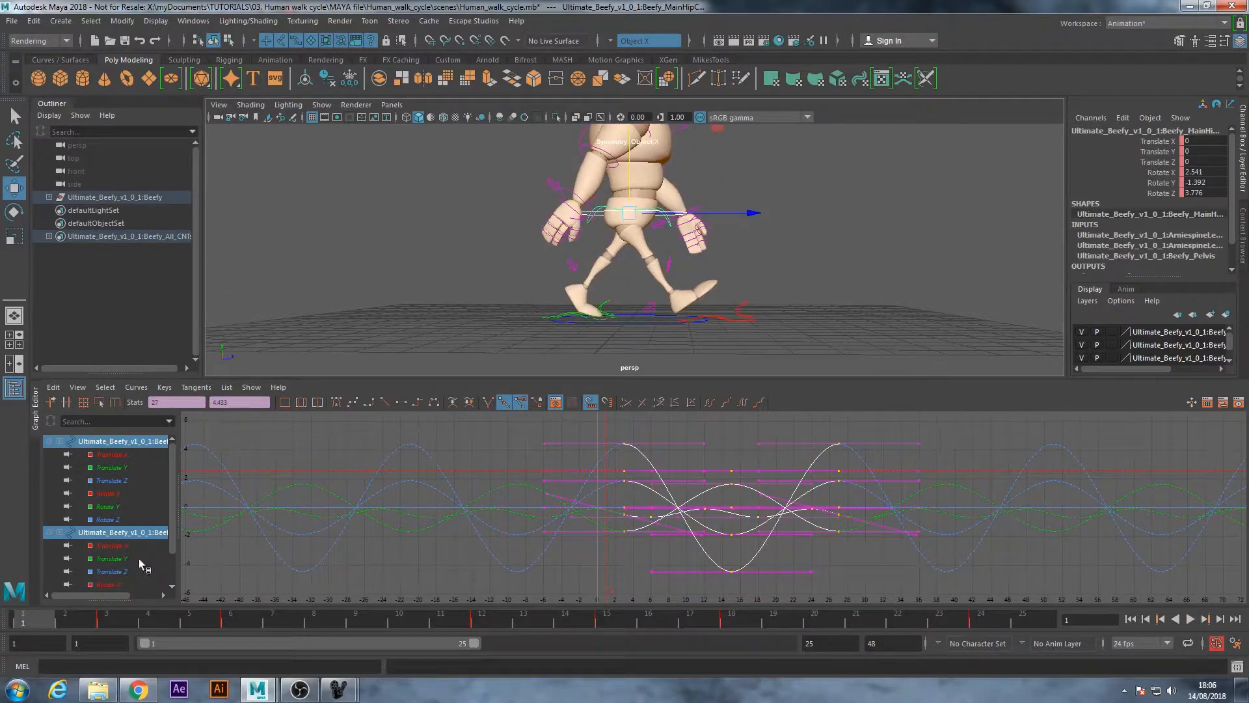
pyautogui.moveTo(46, 623); pyautogui.dragTo(146, 630)
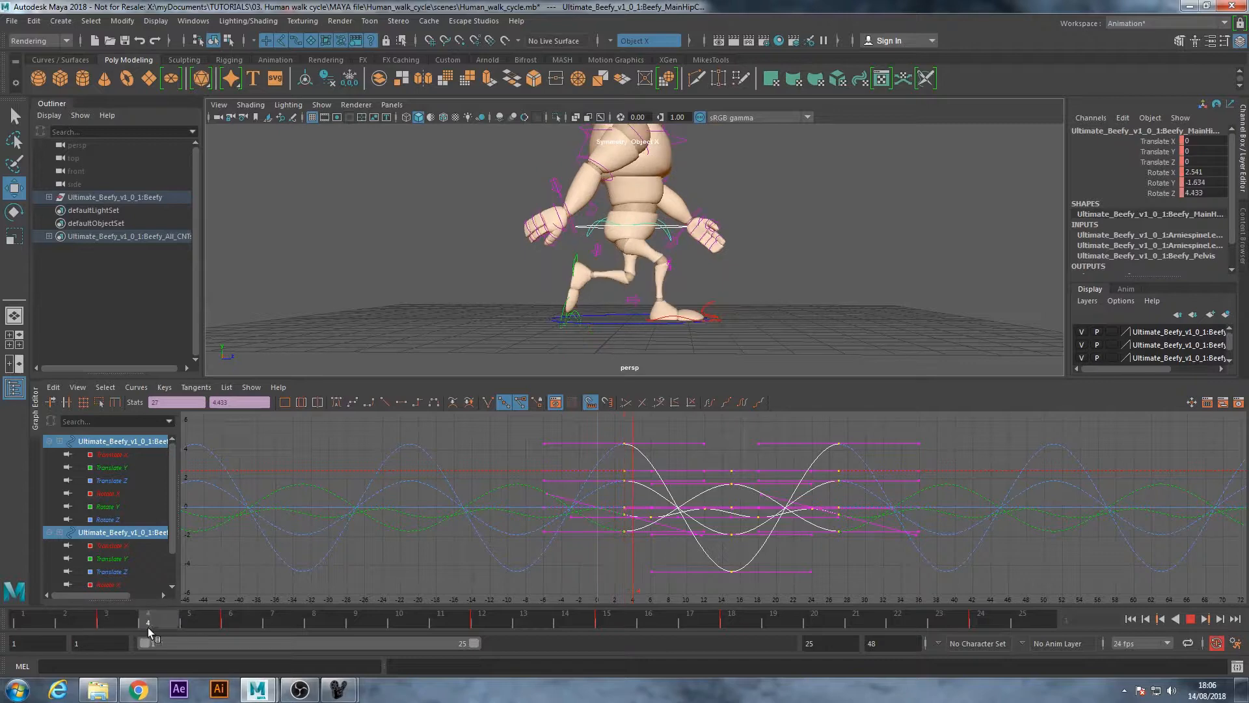
pyautogui.moveTo(232, 631); pyautogui.dragTo(5, 618)
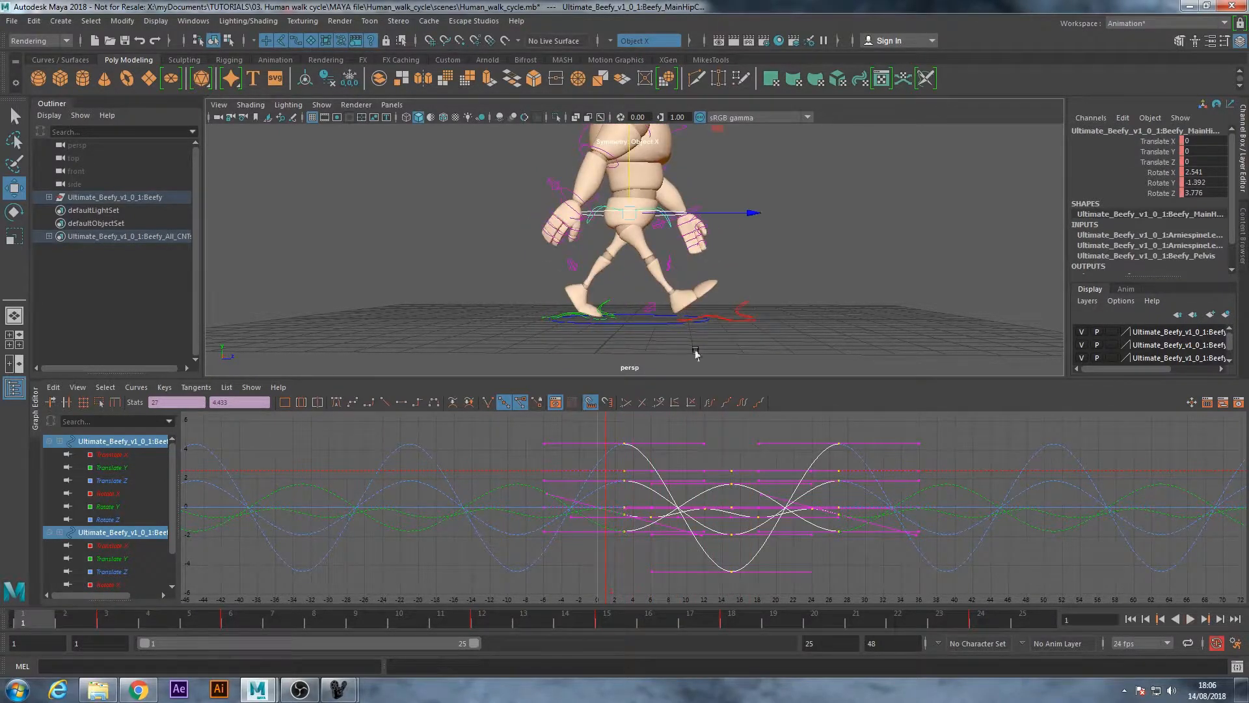
# Lower the two peak keys of the root control's Translate Y curve, at frames 12 and 24, to about -0.177
pyautogui.click(840, 244)
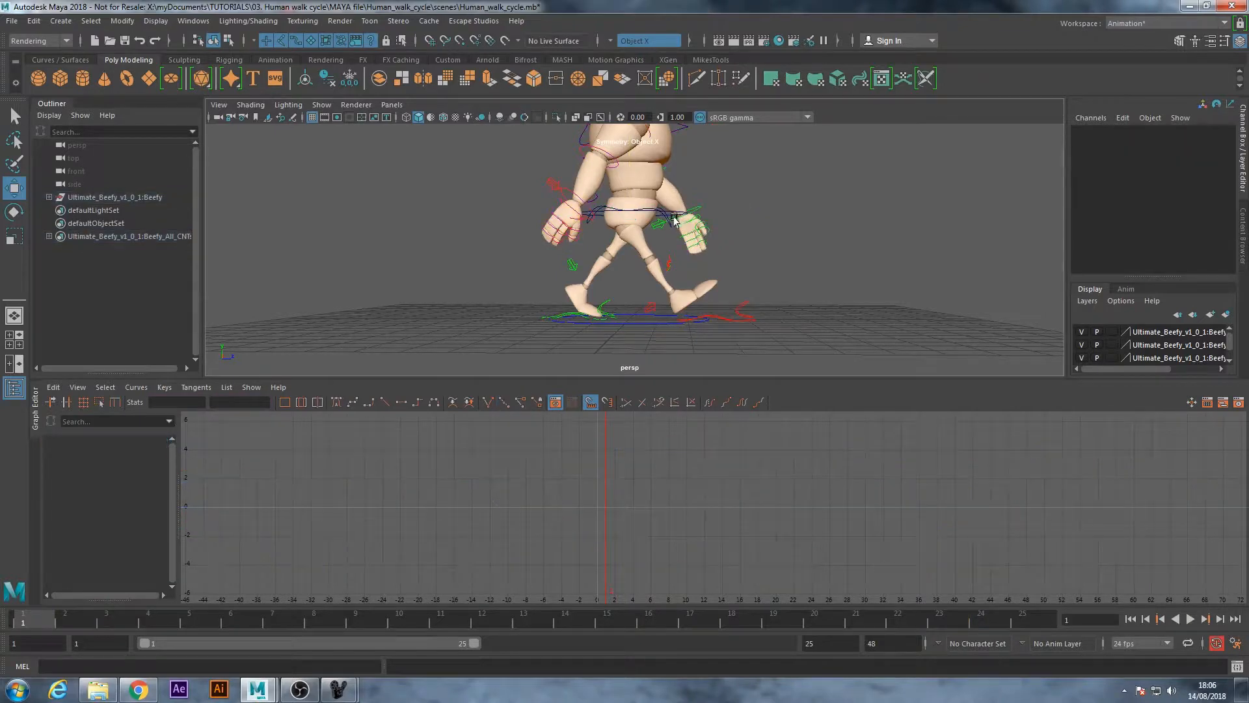
pyautogui.click(673, 214)
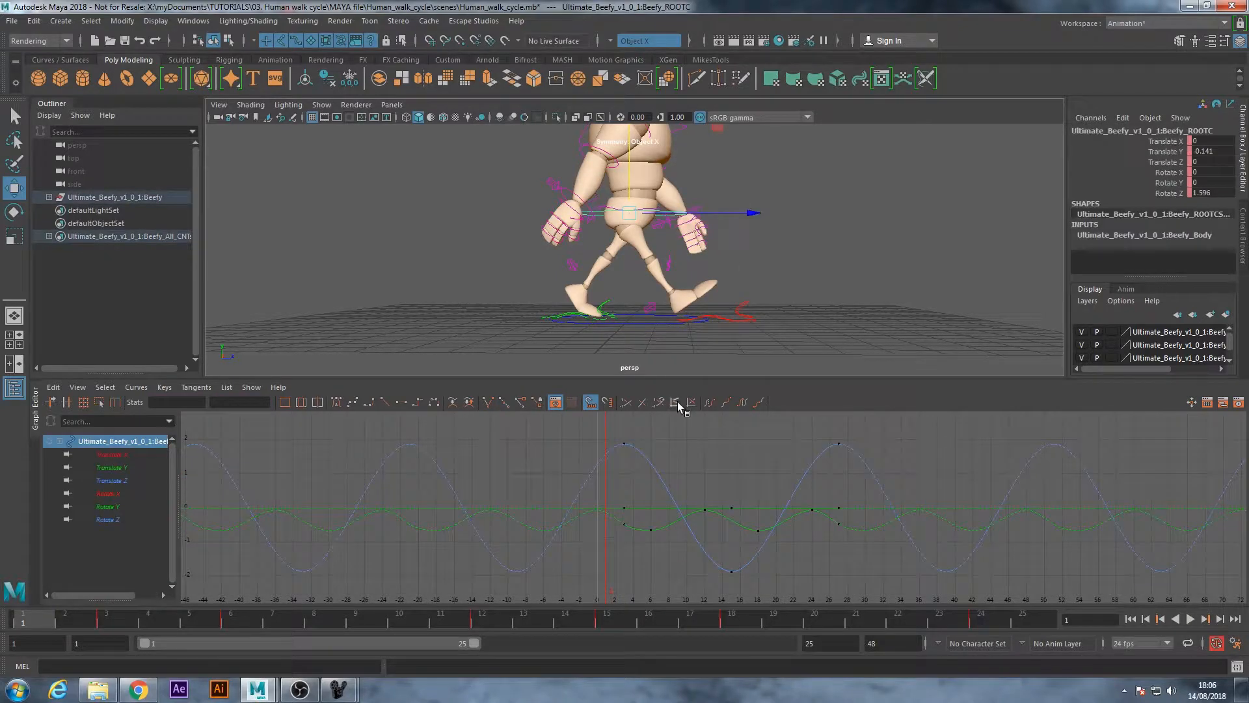
pyautogui.click(119, 467)
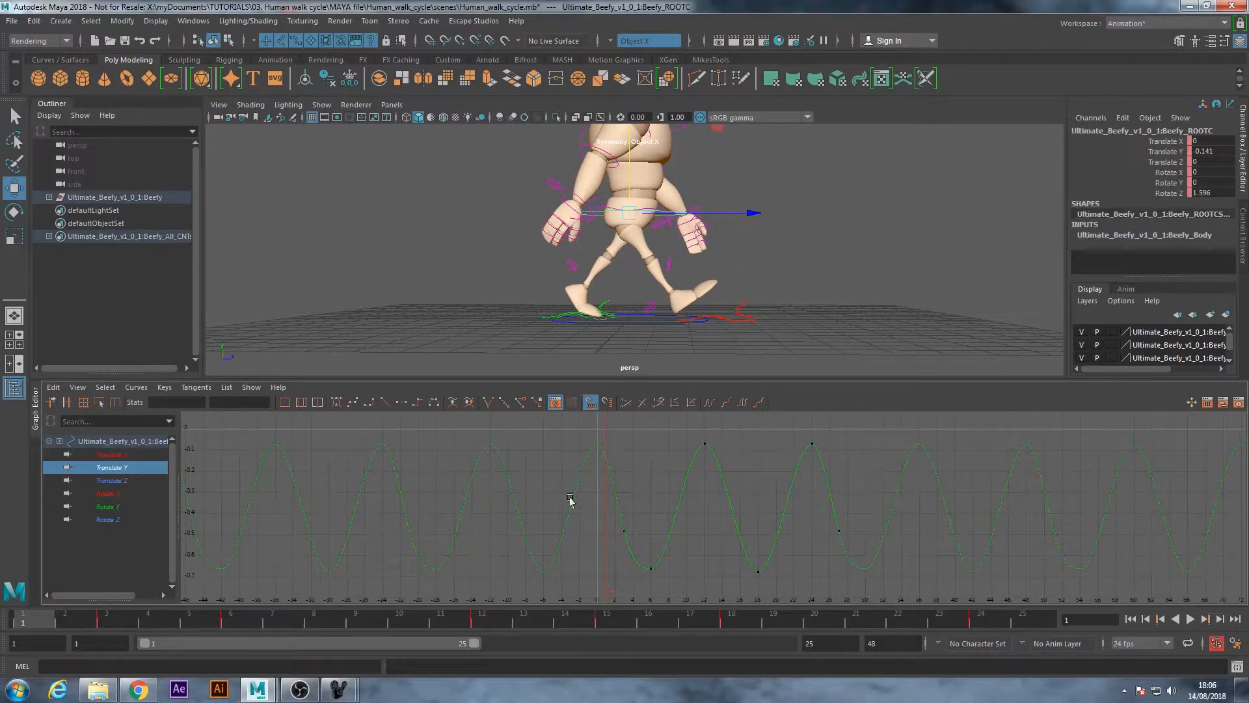
pyautogui.moveTo(689, 430); pyautogui.dragTo(827, 469)
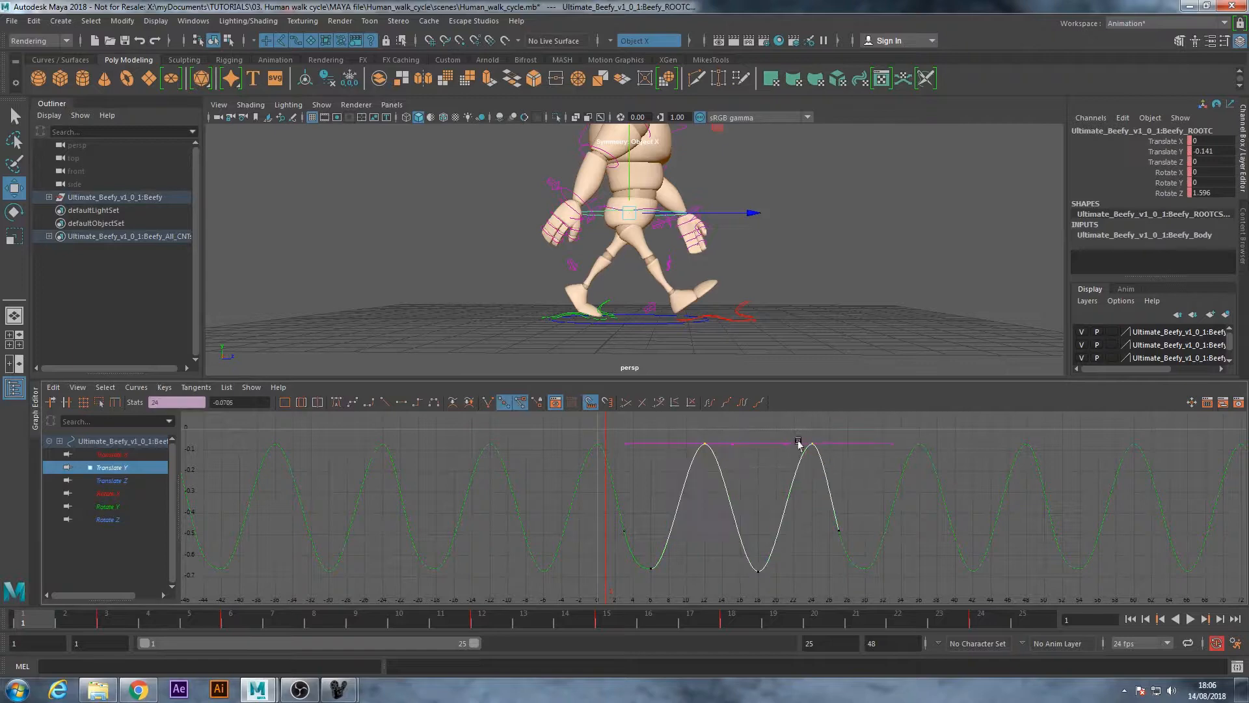
pyautogui.moveTo(811, 445); pyautogui.dragTo(820, 518, button='middle')
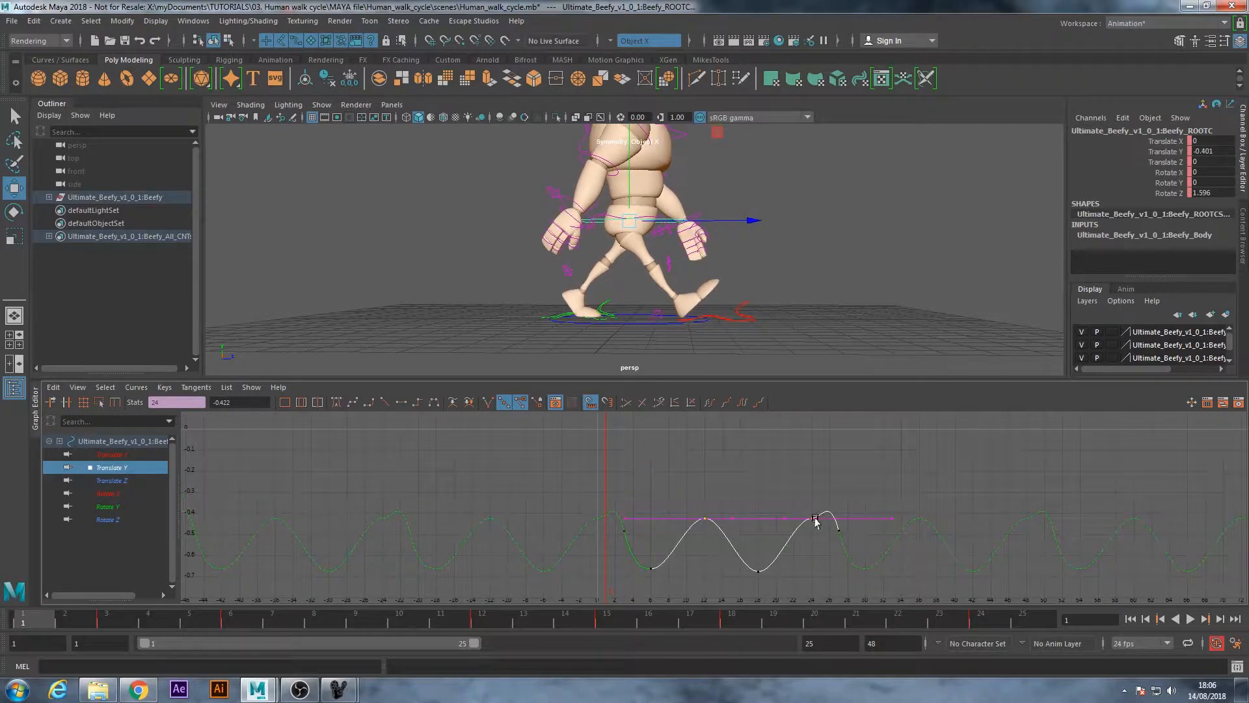
pyautogui.hotkey('ctrl', 'z')
pyautogui.press('a')
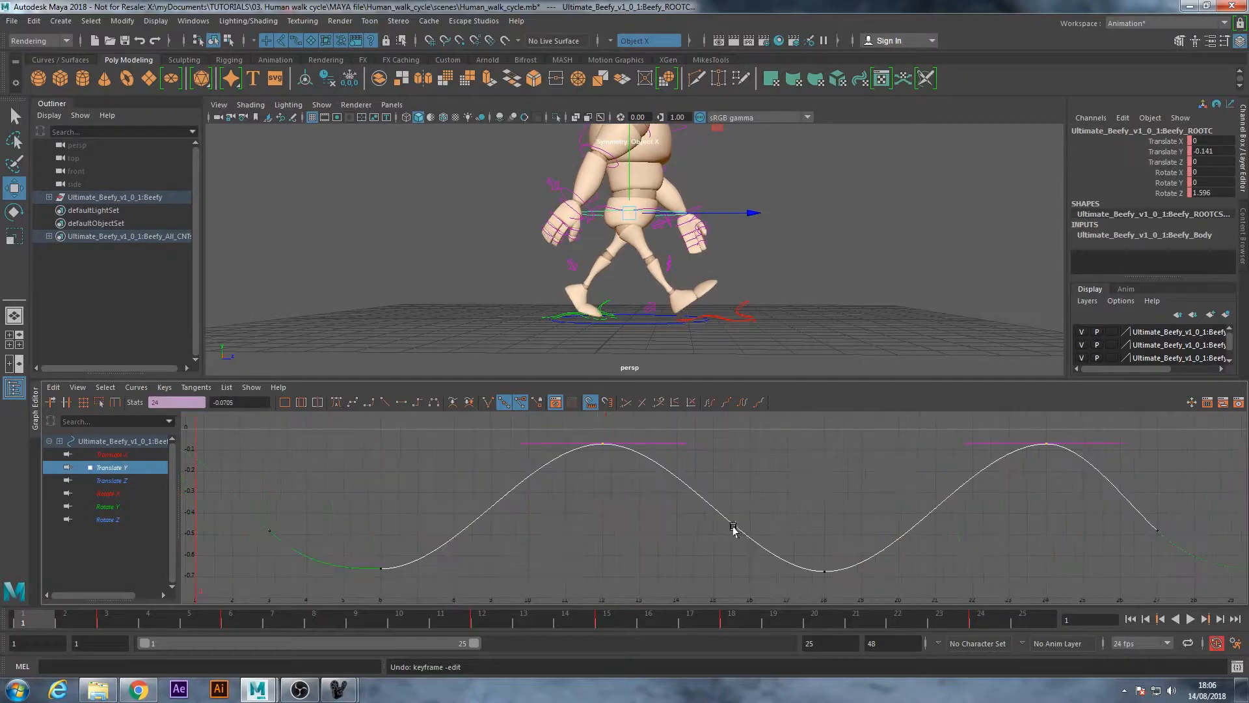
pyautogui.scroll(-3, 775, 502)
pyautogui.click(578, 549)
pyautogui.moveTo(590, 451); pyautogui.dragTo(937, 496)
pyautogui.moveTo(916, 470)
pyautogui.keyDown('shift'); pyautogui.mouseDown(button='middle')
pyautogui.moveTo(927, 493)
pyautogui.moveTo(916, 485)
pyautogui.mouseUp(button='middle'); pyautogui.keyUp('shift')
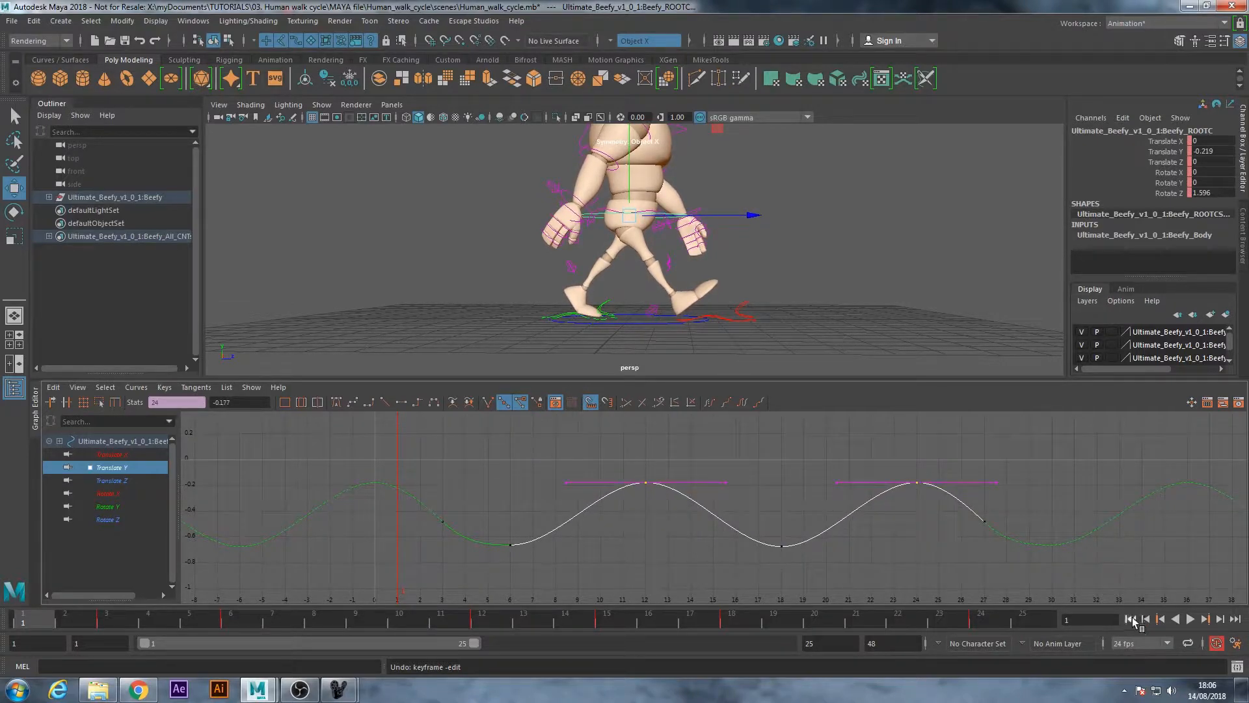
# Play the walk cycle to check the root's vertical bounce, and return to frame 1
pyautogui.click(1190, 619)
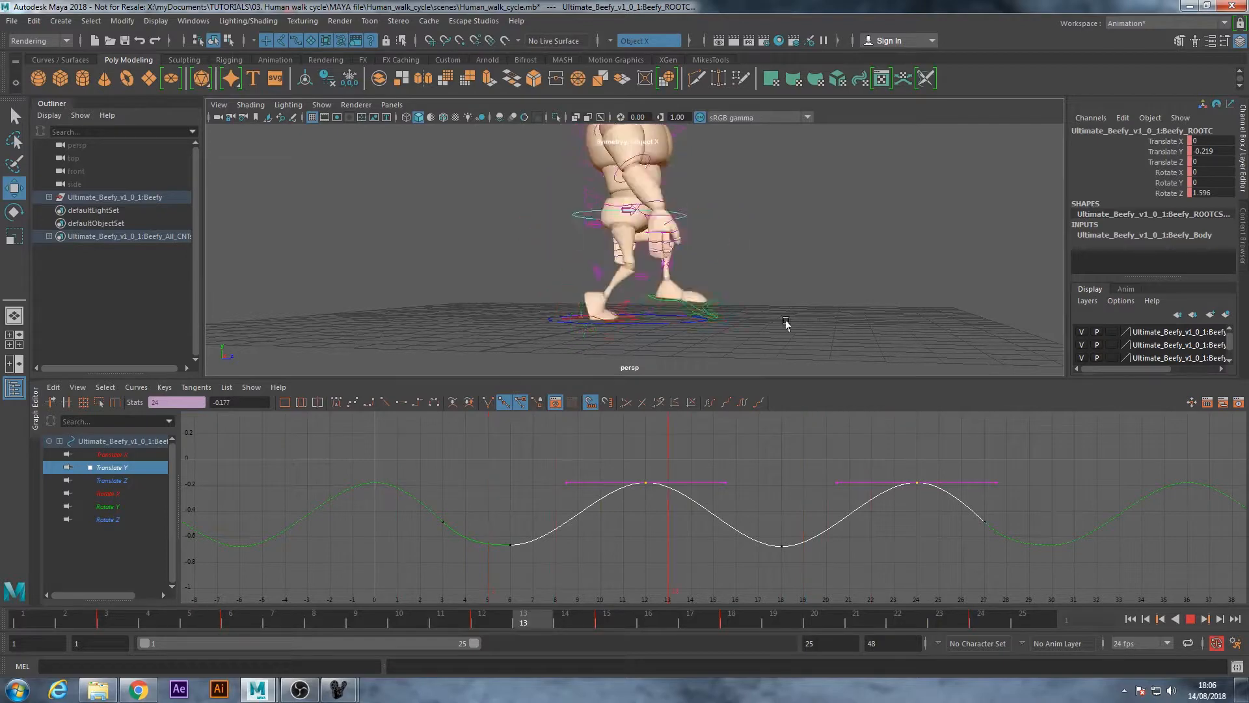
pyautogui.click(1191, 619)
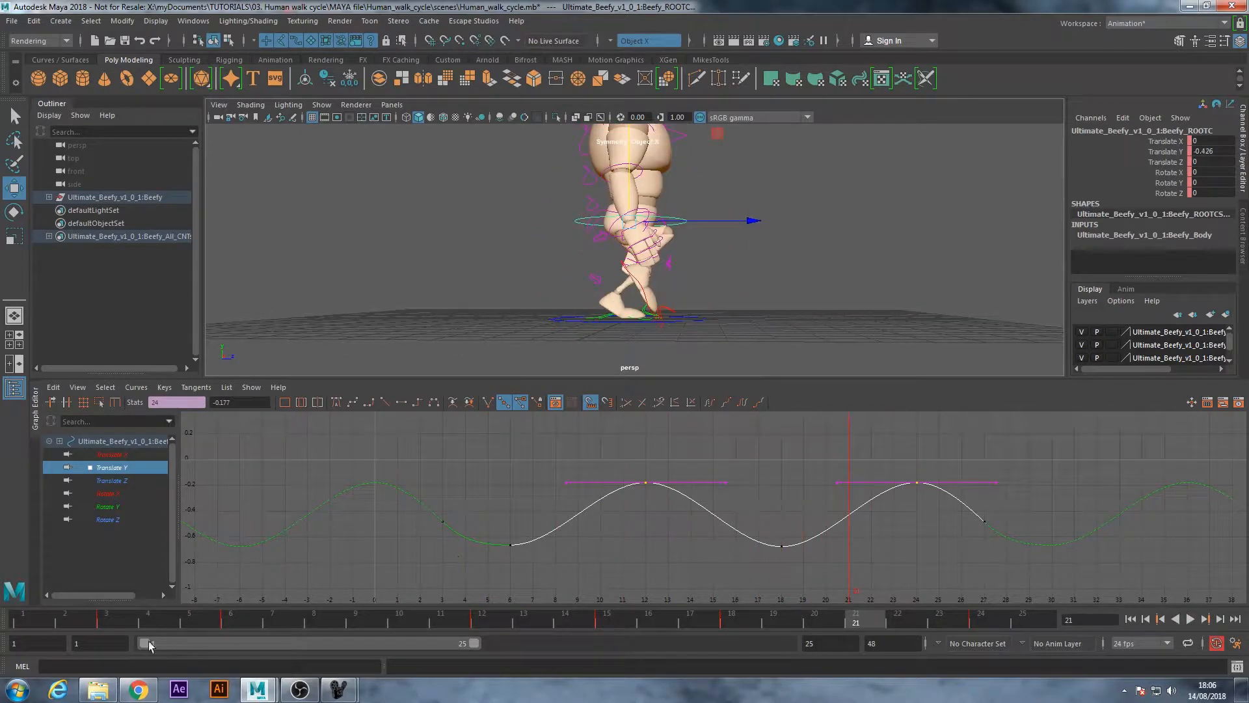
pyautogui.hotkey('alt', 'shift', 'v')
pyautogui.keyDown('alt'); pyautogui.moveTo(531, 284); pyautogui.dragTo(489, 307); pyautogui.keyUp('alt')
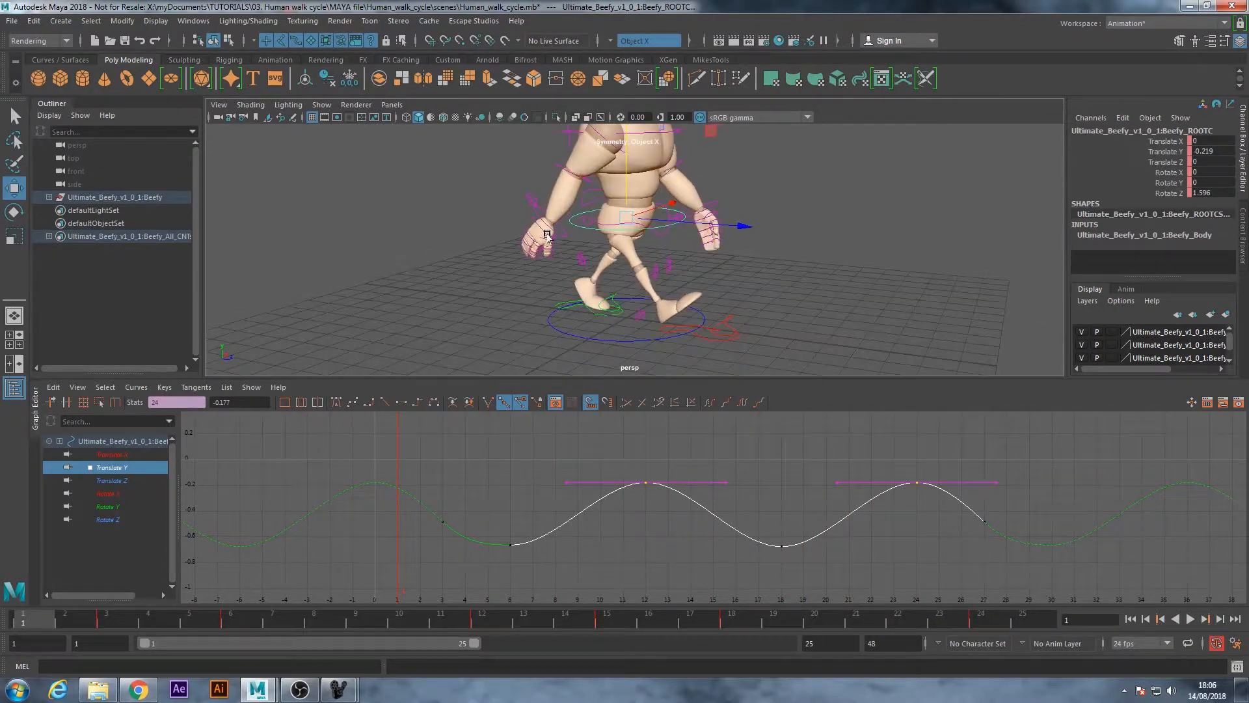
# Try shifting the root and main hip keys together one frame later to start at frame 4, and undo the shift
pyautogui.keyDown('alt'); pyautogui.moveTo(489, 307); pyautogui.dragTo(669, 238, button='right'); pyautogui.keyUp('alt')
pyautogui.press('q')
pyautogui.click(675, 232)
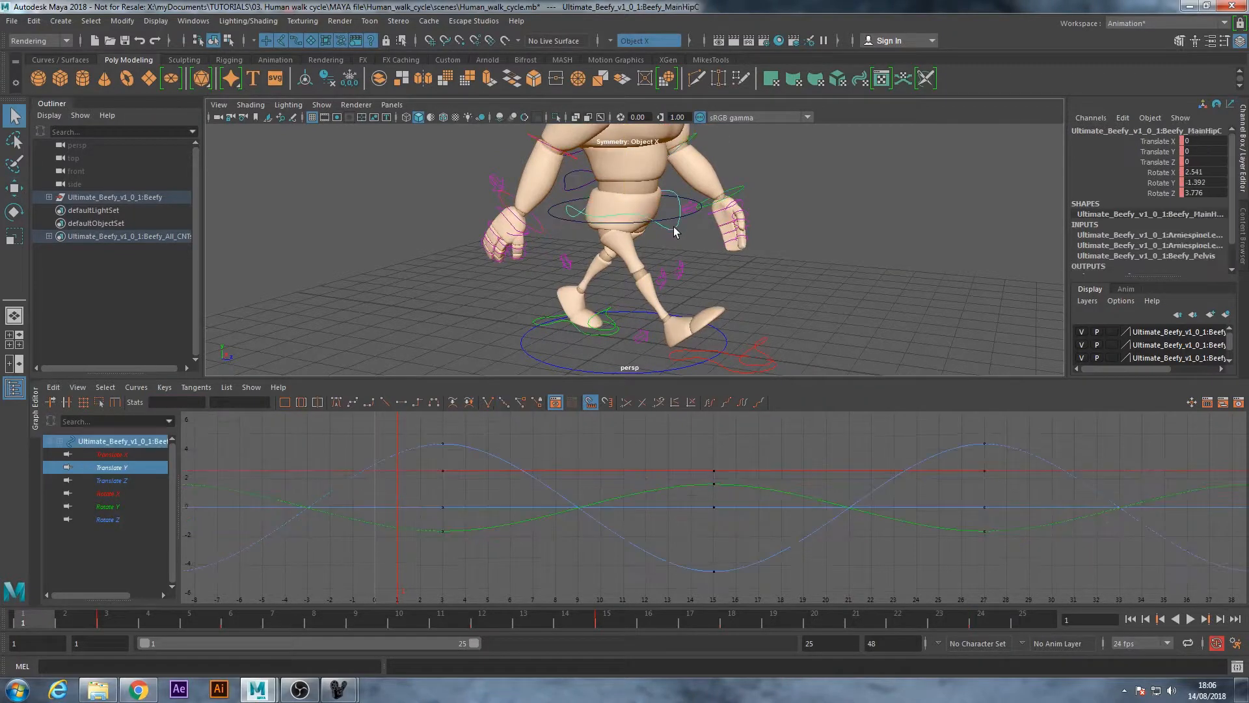
pyautogui.keyDown('shift'); pyautogui.click(669, 223); pyautogui.keyUp('shift')
pyautogui.scroll(-4, 714, 505)
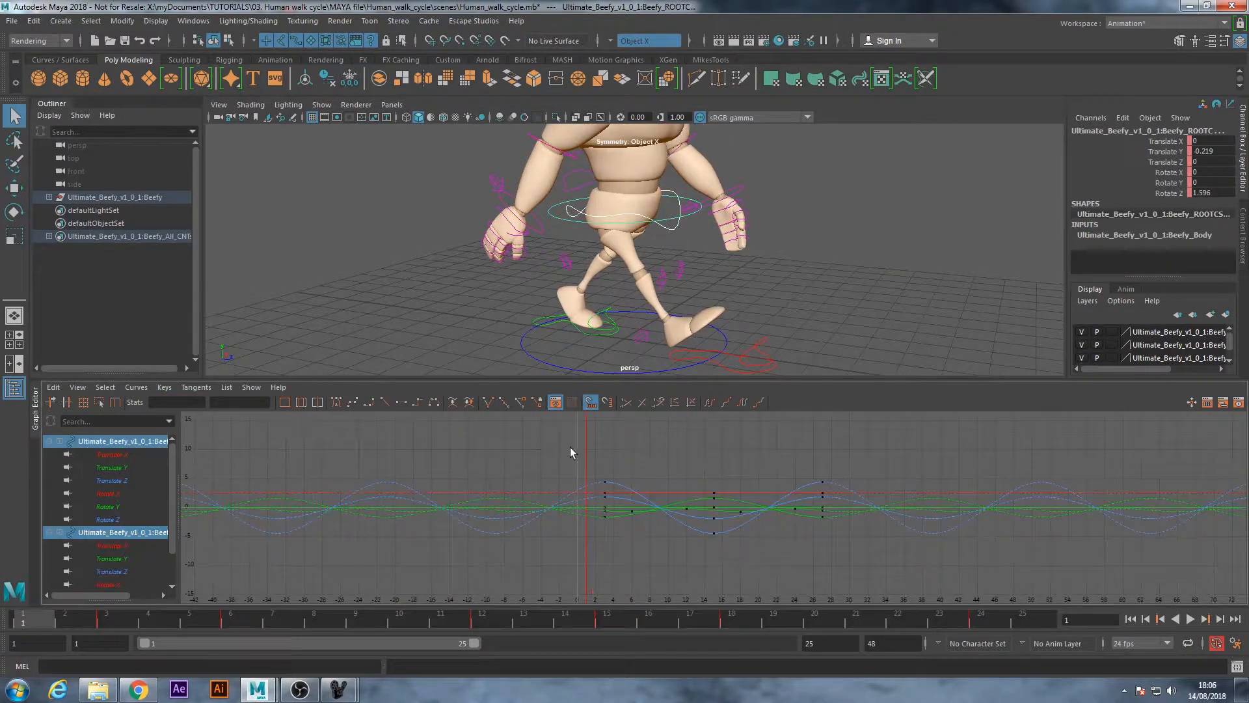
pyautogui.moveTo(872, 576); pyautogui.dragTo(923, 558)
pyautogui.click(731, 572)
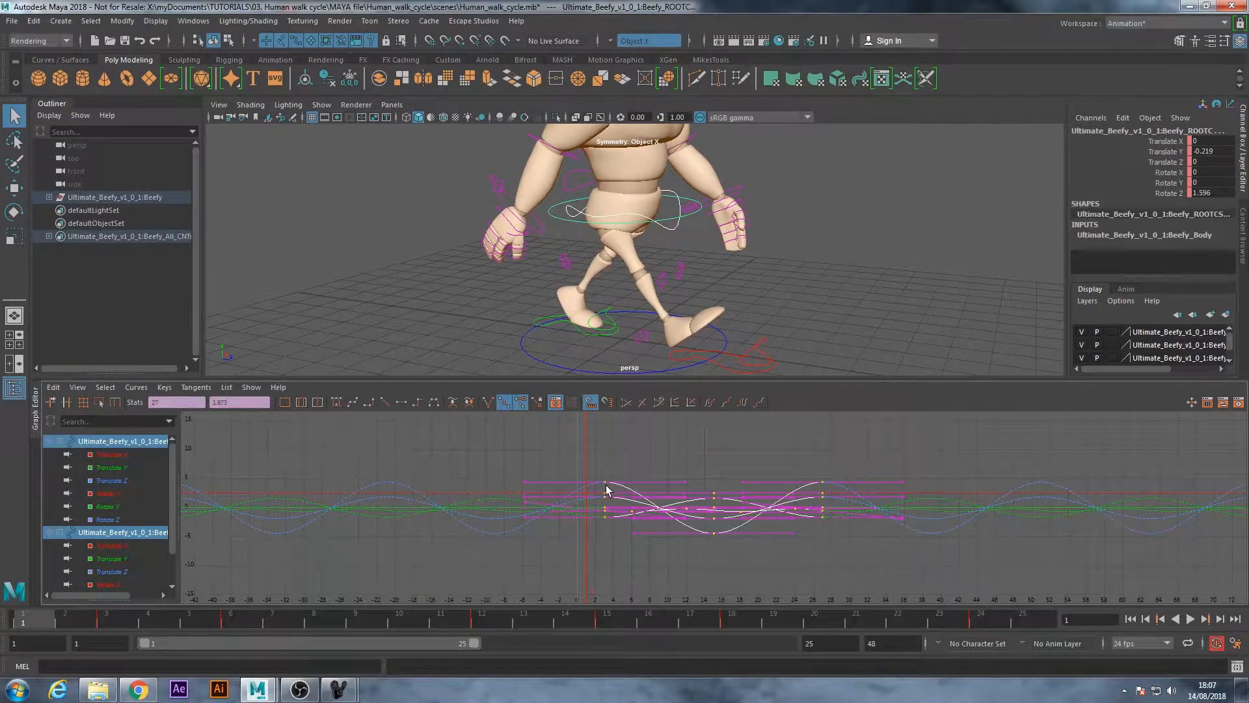
pyautogui.press('w')
pyautogui.keyDown('shift'); pyautogui.moveTo(611, 483); pyautogui.dragTo(615, 484, button='middle'); pyautogui.keyUp('shift')
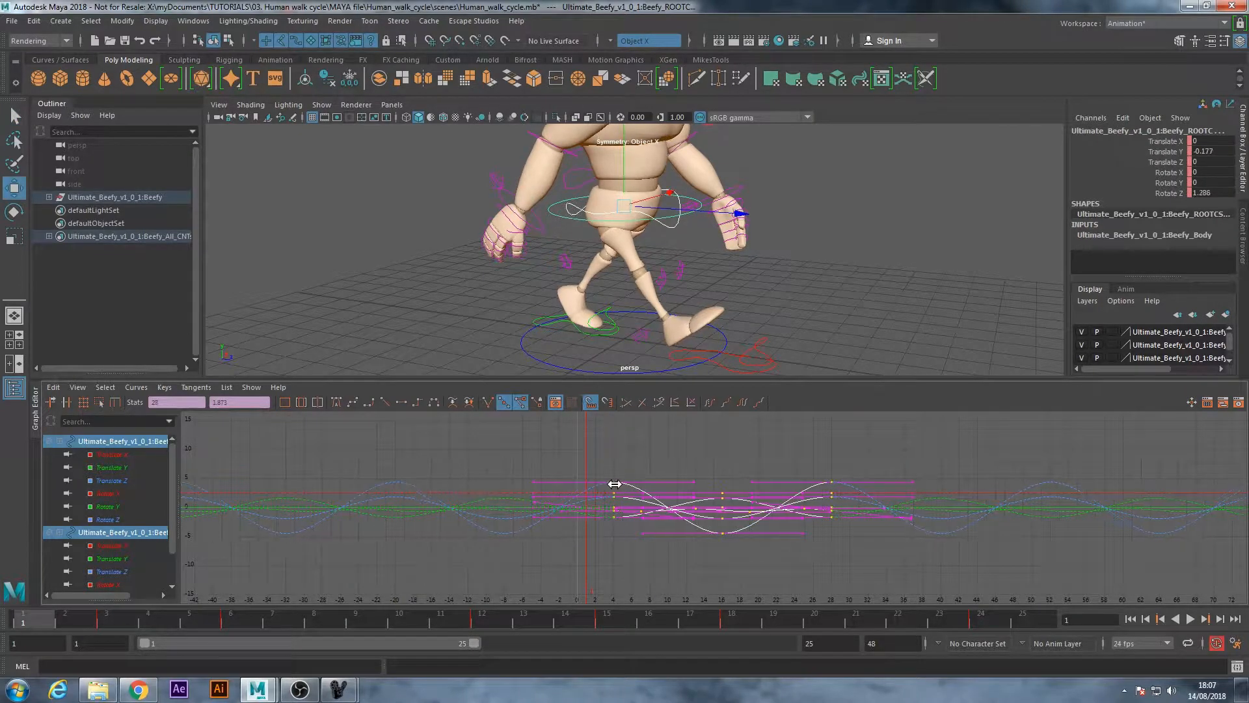
pyautogui.keyDown('alt'); pyautogui.moveTo(656, 354); pyautogui.dragTo(674, 330); pyautogui.keyUp('alt')
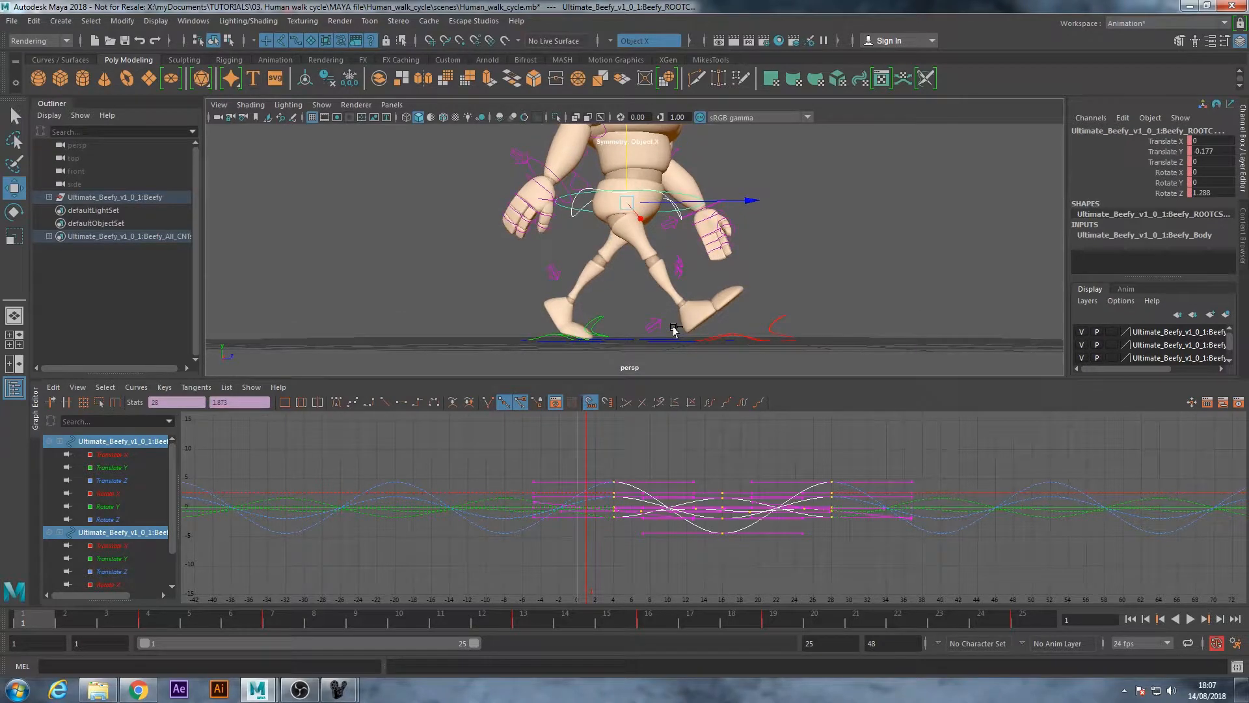
pyautogui.hotkey('ctrl', 'z')
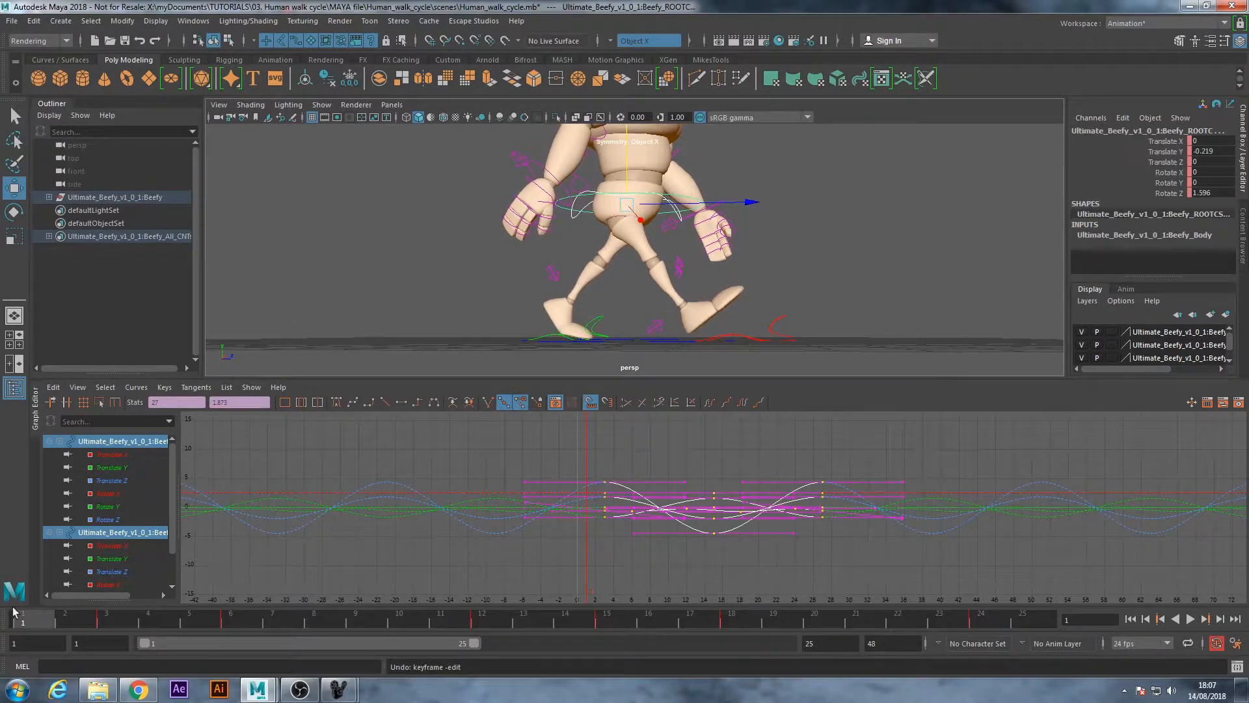
# Check the pose between frames 1 and 3, and shift only the main hip control's keys one frame later to start at frame 4
pyautogui.moveTo(25, 622); pyautogui.dragTo(107, 622)
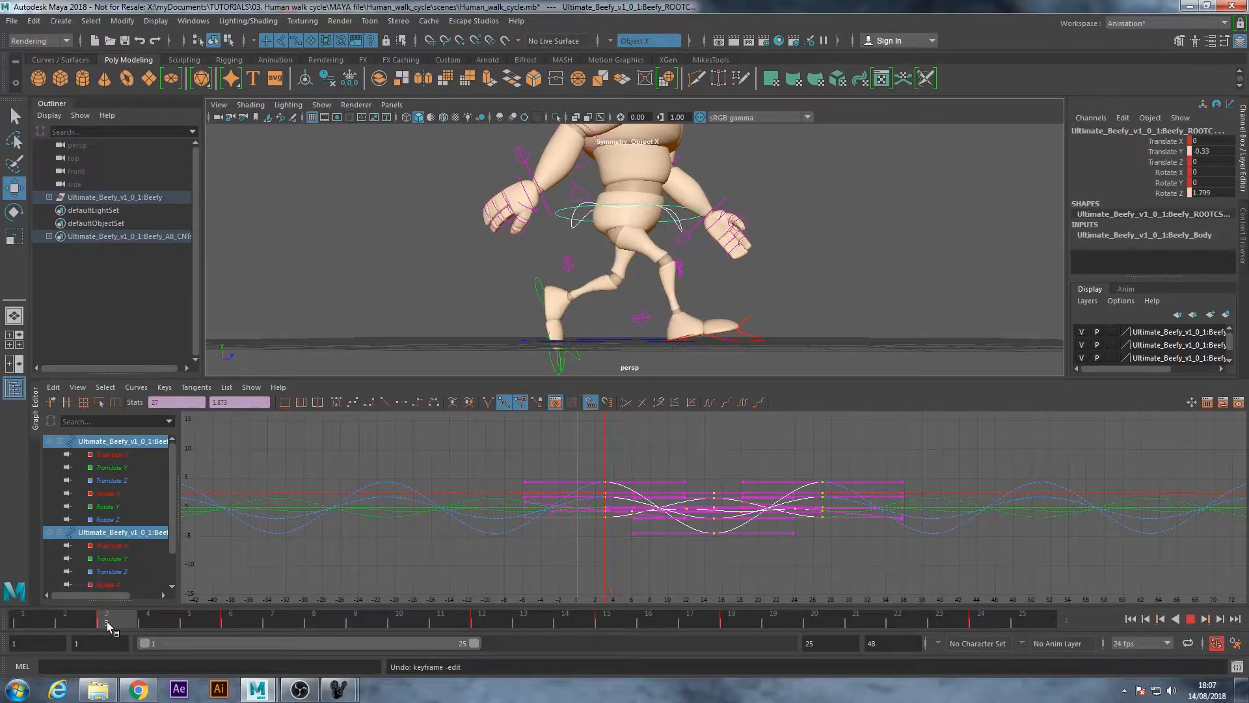
pyautogui.click(25, 621)
pyautogui.moveTo(26, 621); pyautogui.dragTo(105, 621)
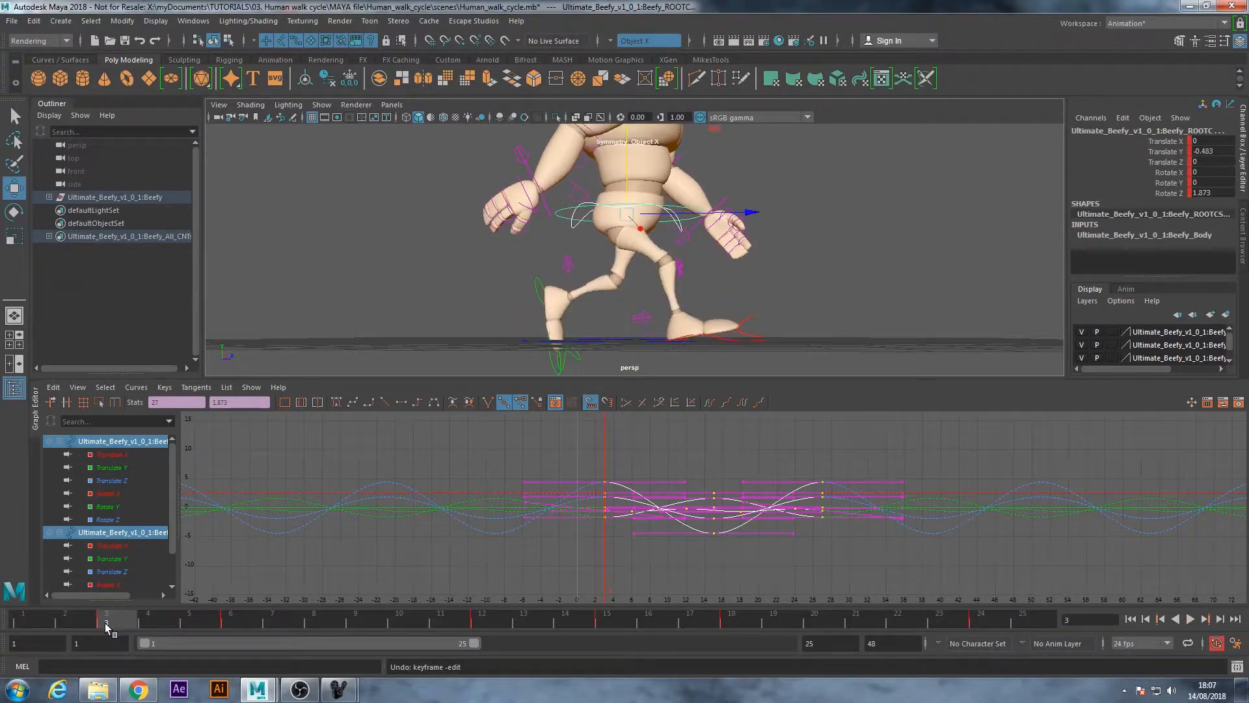
pyautogui.click(600, 256)
pyautogui.keyDown('alt'); pyautogui.moveTo(731, 279); pyautogui.dragTo(667, 236); pyautogui.keyUp('alt')
pyautogui.click(670, 233)
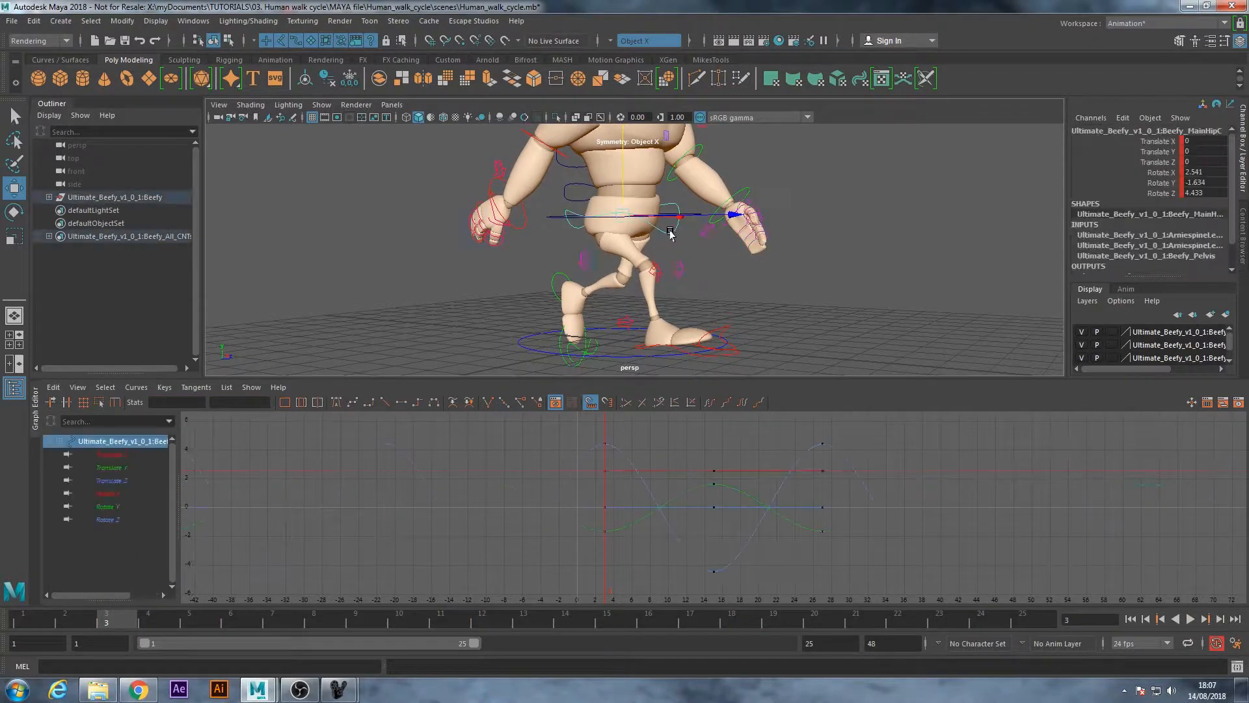
pyautogui.keyDown('alt'); pyautogui.moveTo(717, 199); pyautogui.dragTo(575, 256); pyautogui.keyUp('alt')
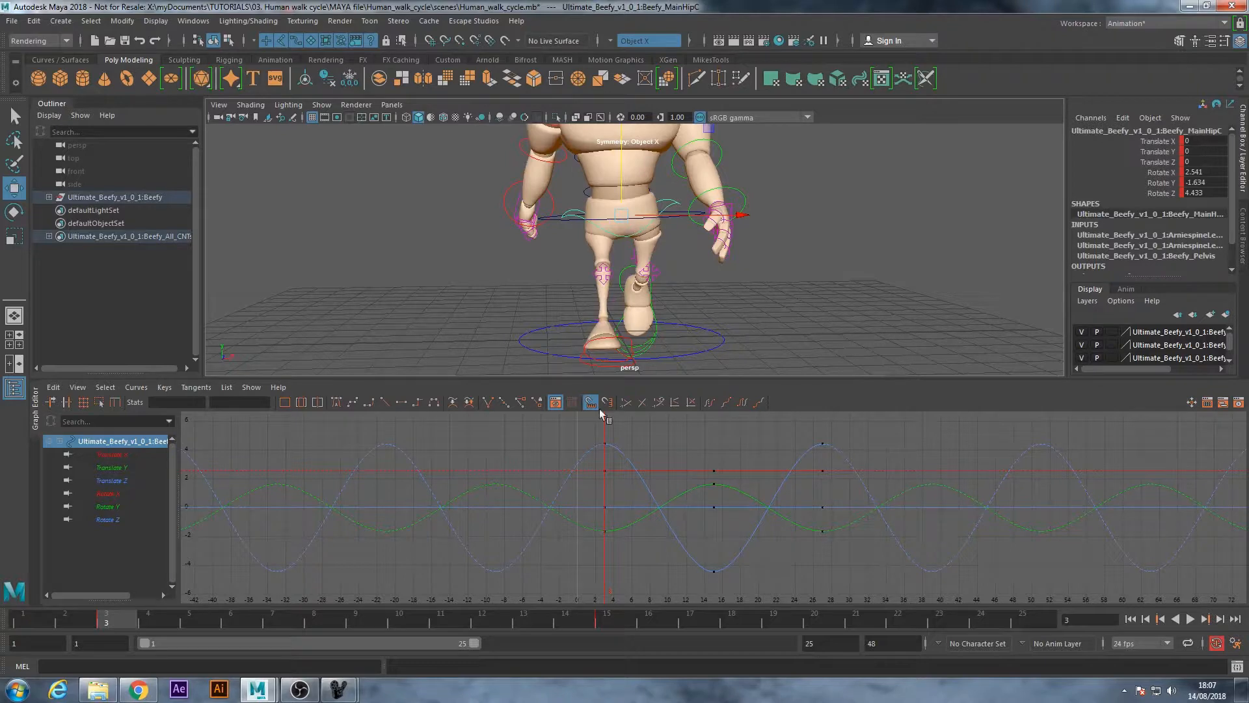
pyautogui.scroll(-4, 707, 551)
pyautogui.moveTo(813, 575); pyautogui.dragTo(629, 443)
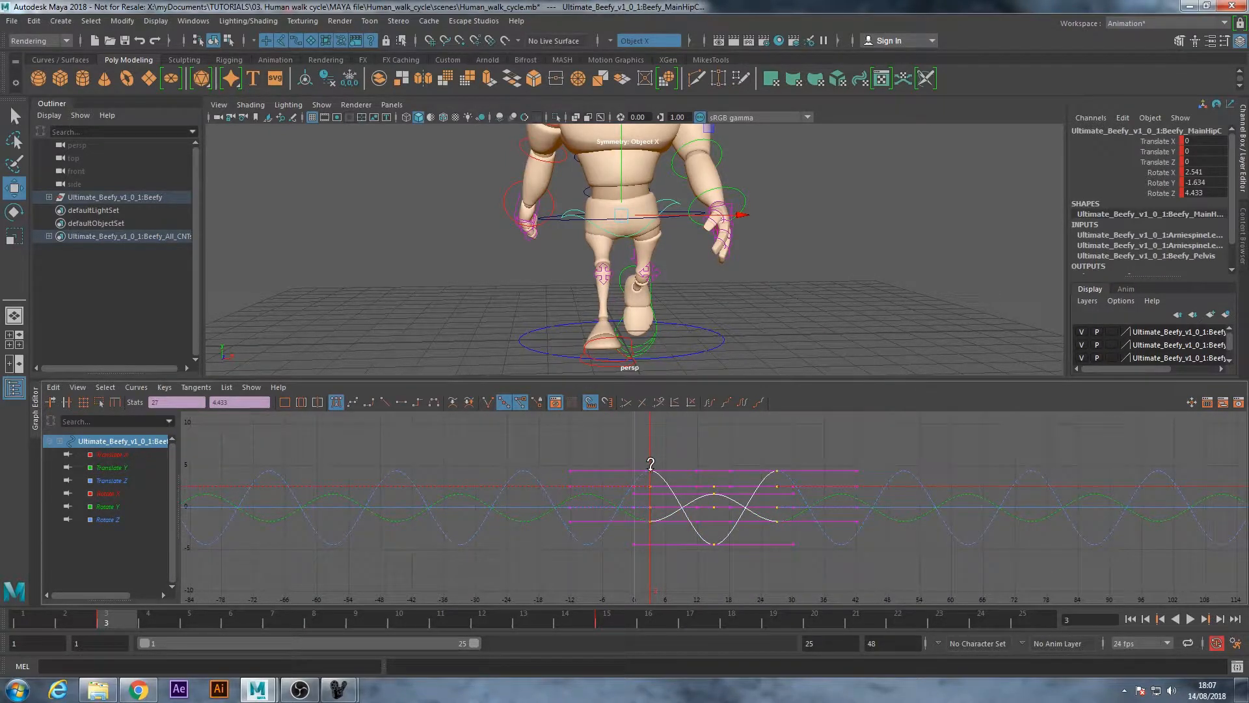
pyautogui.keyDown('shift'); pyautogui.moveTo(655, 471); pyautogui.dragTo(655, 480, button='middle'); pyautogui.keyUp('shift')
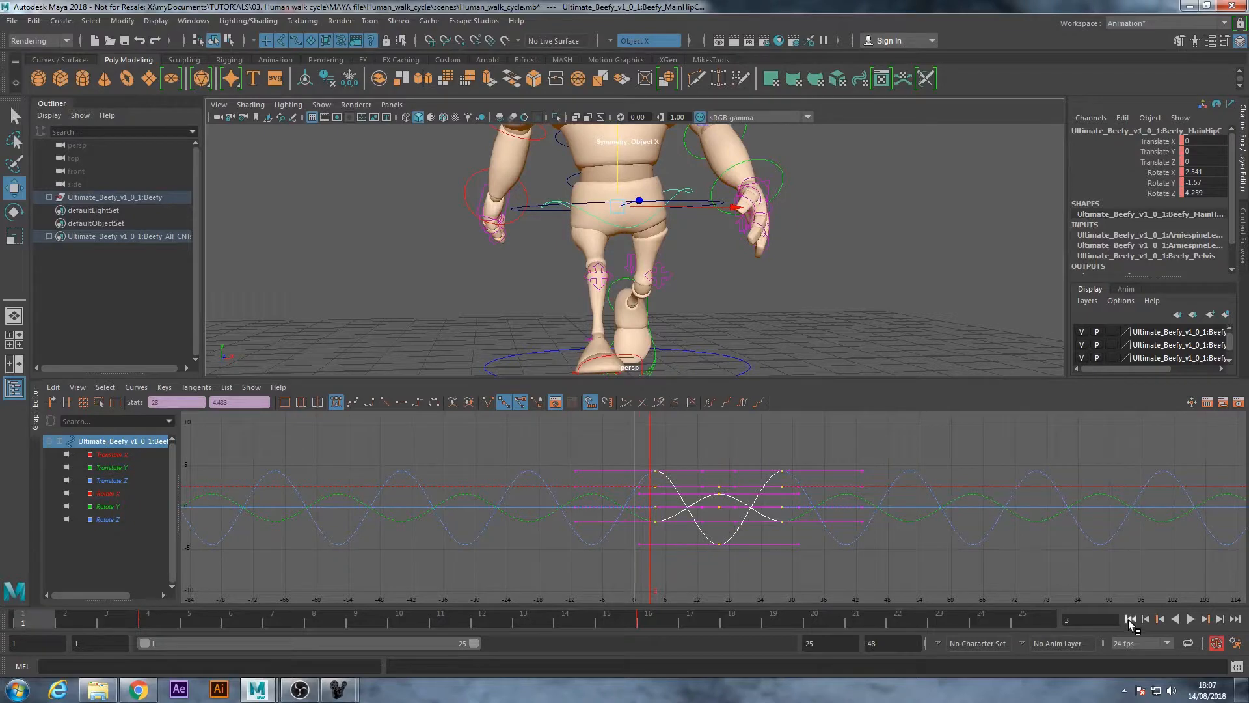
# Play the walk cycle, and shift the main hip control's Rotate Y keys one frame later to start at frame 5
pyautogui.click(1190, 619)
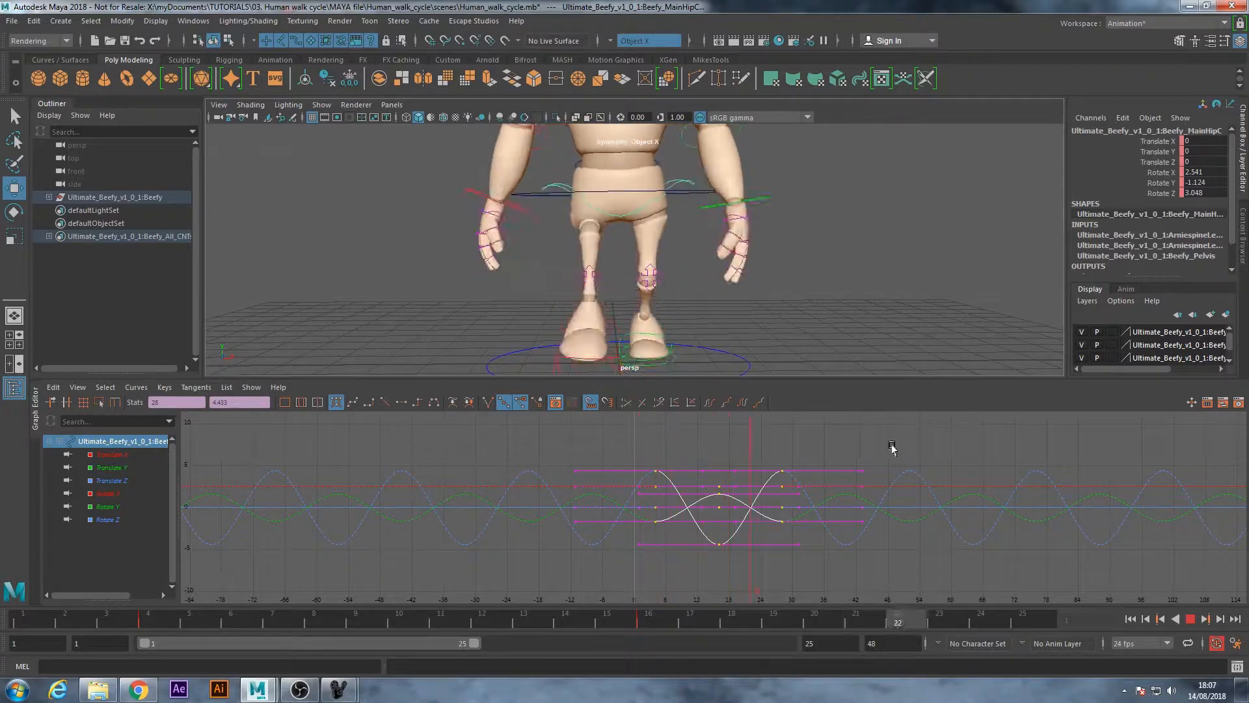
pyautogui.press('Escape')
pyautogui.click(713, 263)
pyautogui.click(644, 231)
pyautogui.click(108, 468)
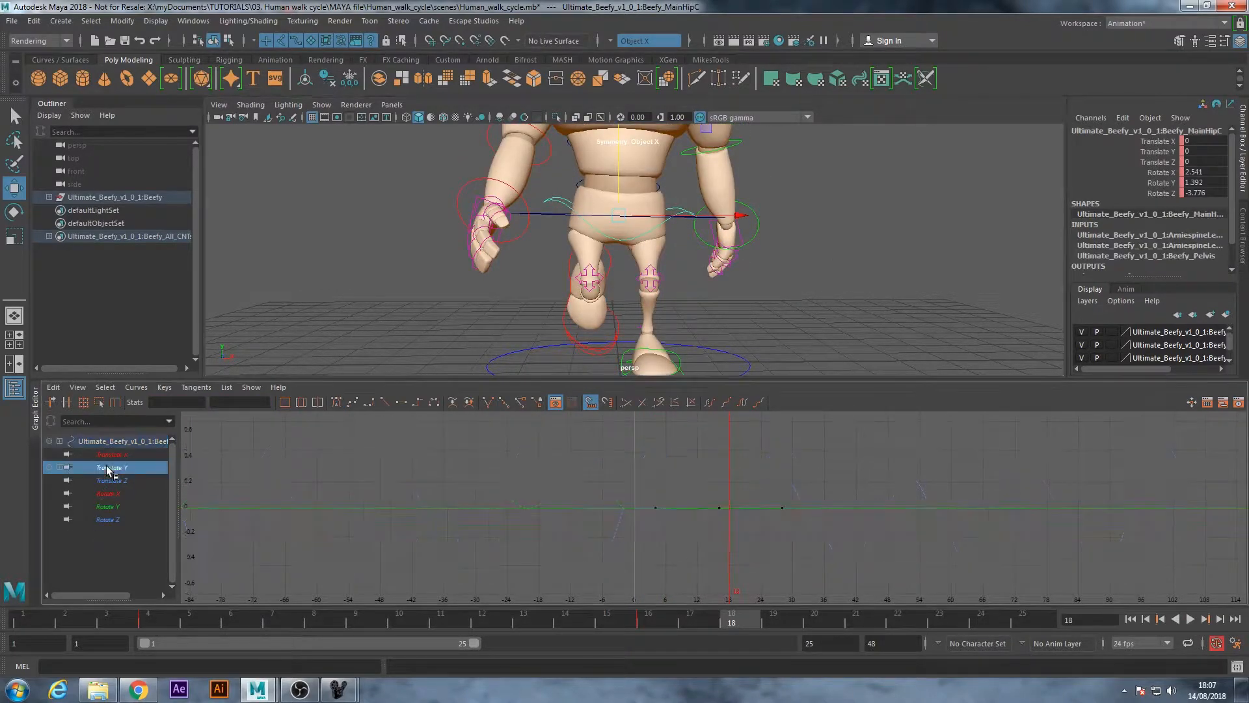
pyautogui.click(108, 507)
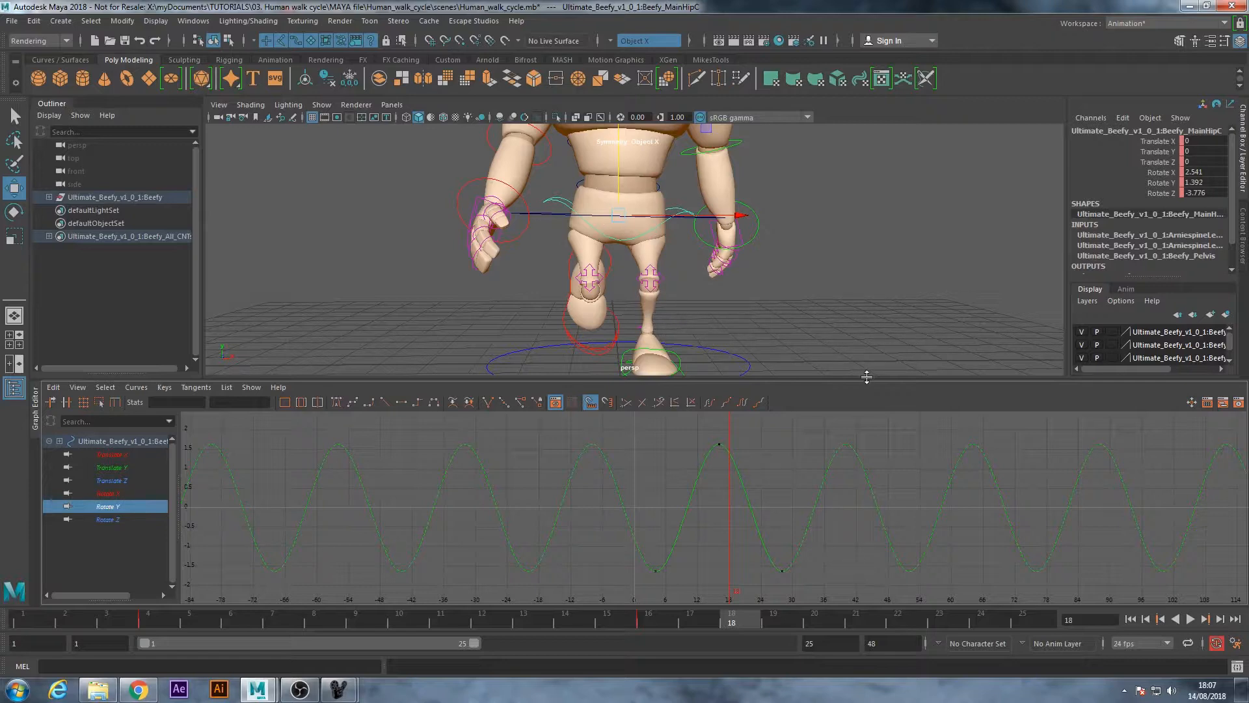
pyautogui.scroll(-3, 781, 499)
pyautogui.moveTo(652, 445); pyautogui.dragTo(790, 593)
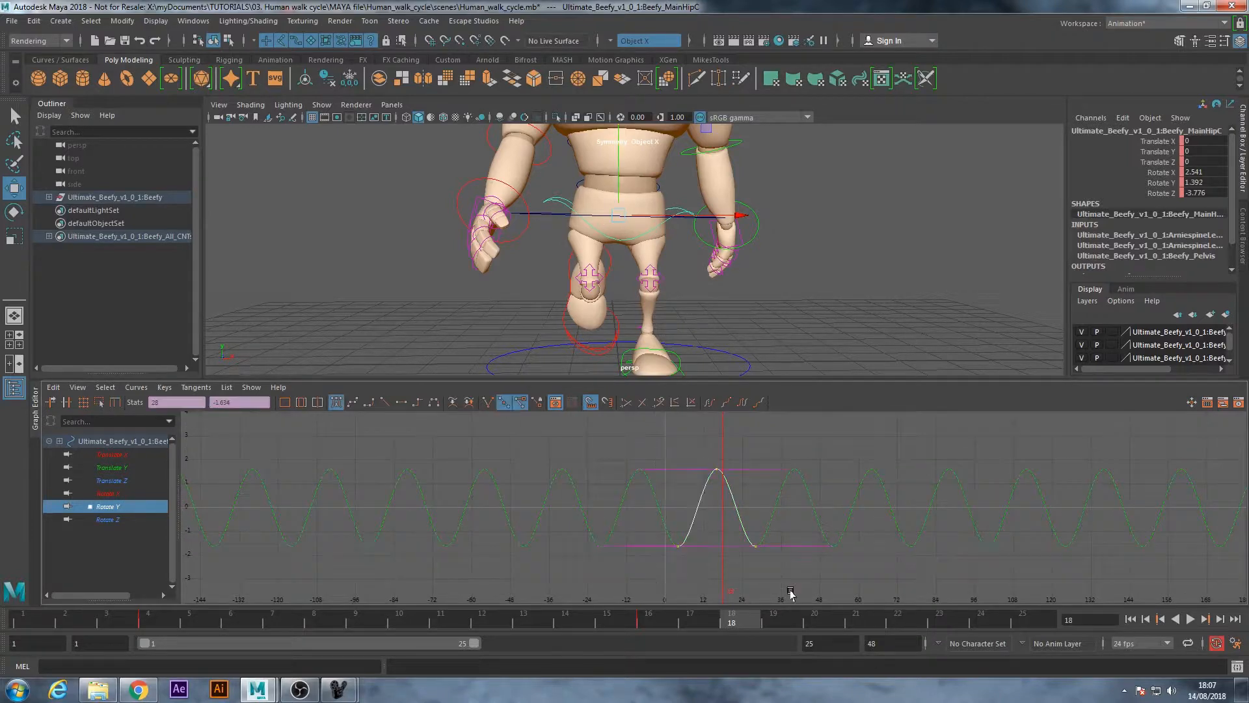
pyautogui.keyDown('shift'); pyautogui.moveTo(717, 470); pyautogui.dragTo(723, 469, button='middle'); pyautogui.keyUp('shift')
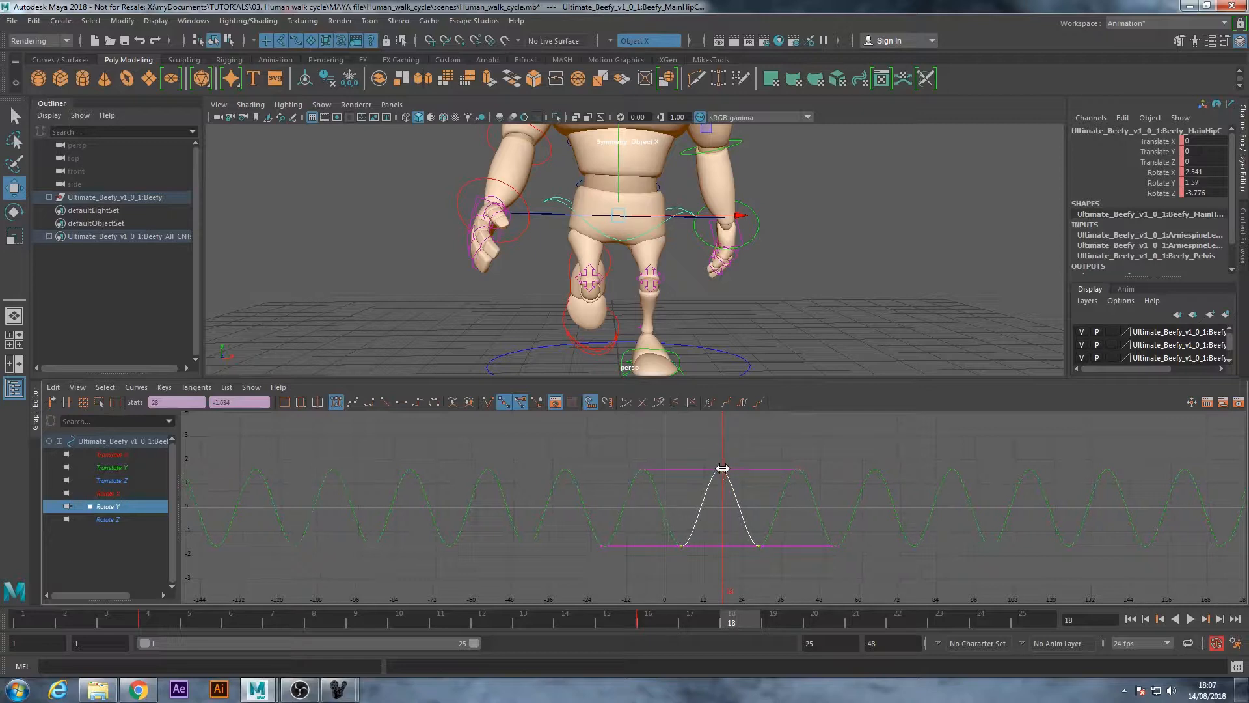
# Play the walk cycle and check the hip motion from the side, back and front views
pyautogui.click(1191, 619)
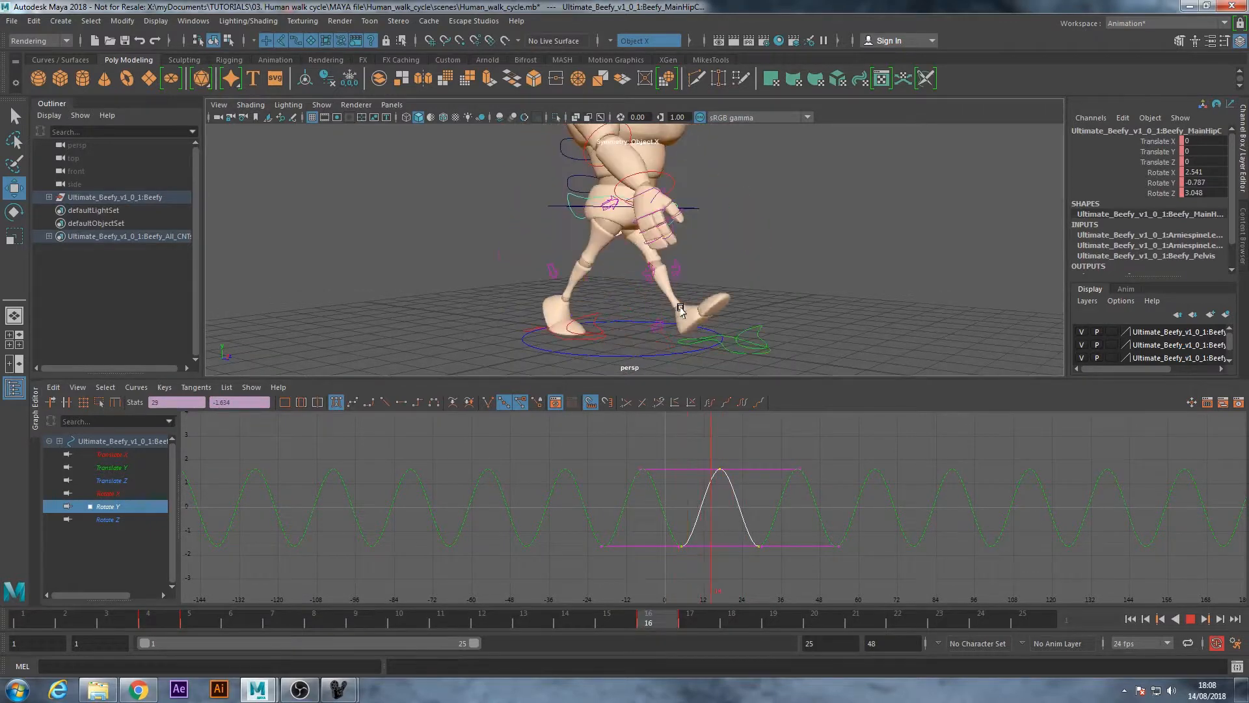
pyautogui.keyDown('alt'); pyautogui.moveTo(752, 279); pyautogui.dragTo(727, 330); pyautogui.keyUp('alt')
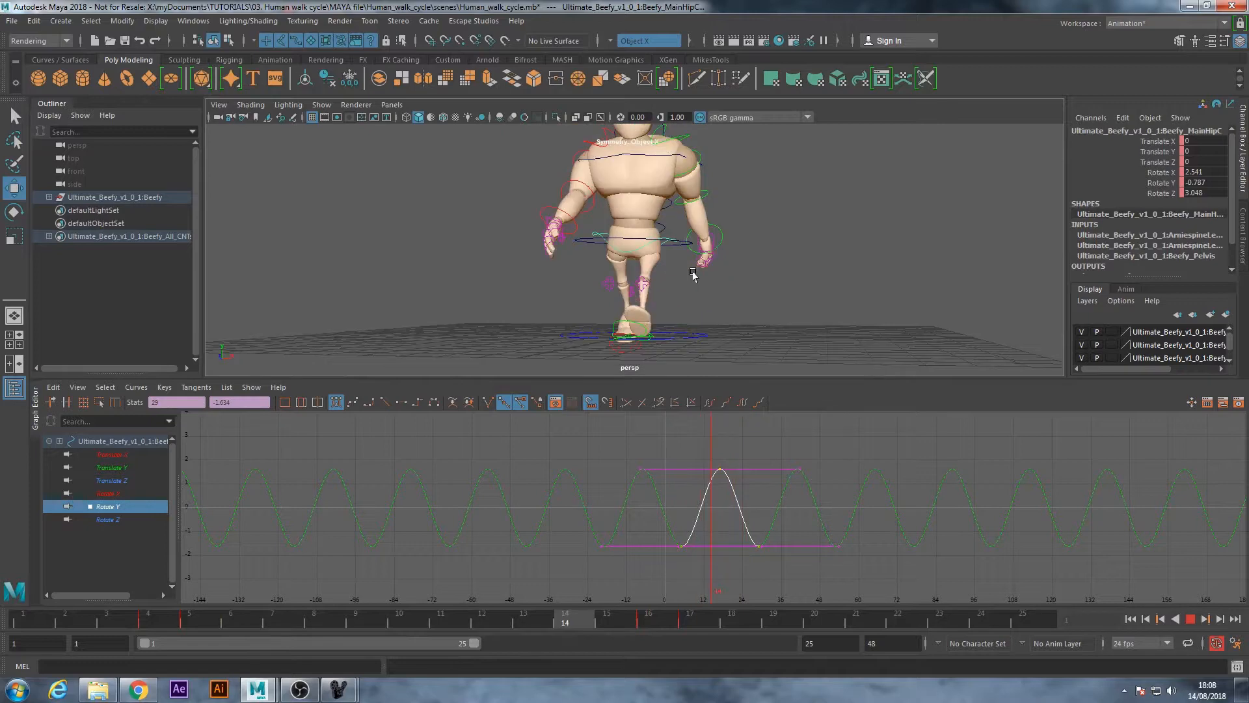
pyautogui.keyDown('alt'); pyautogui.moveTo(683, 280); pyautogui.dragTo(701, 330); pyautogui.keyUp('alt')
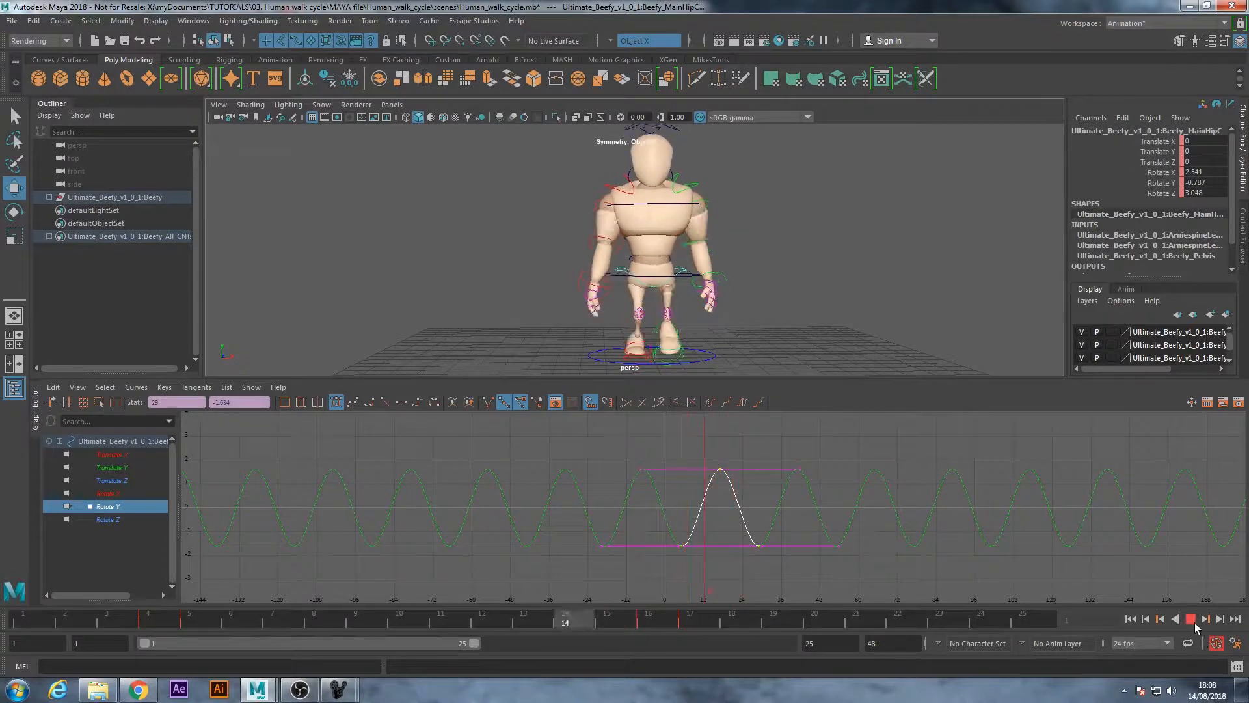
pyautogui.press('Escape')
# Select the root control and check its pose and key timing between frames 1 and 3
pyautogui.click(802, 357)
pyautogui.scroll(2, 670, 304)
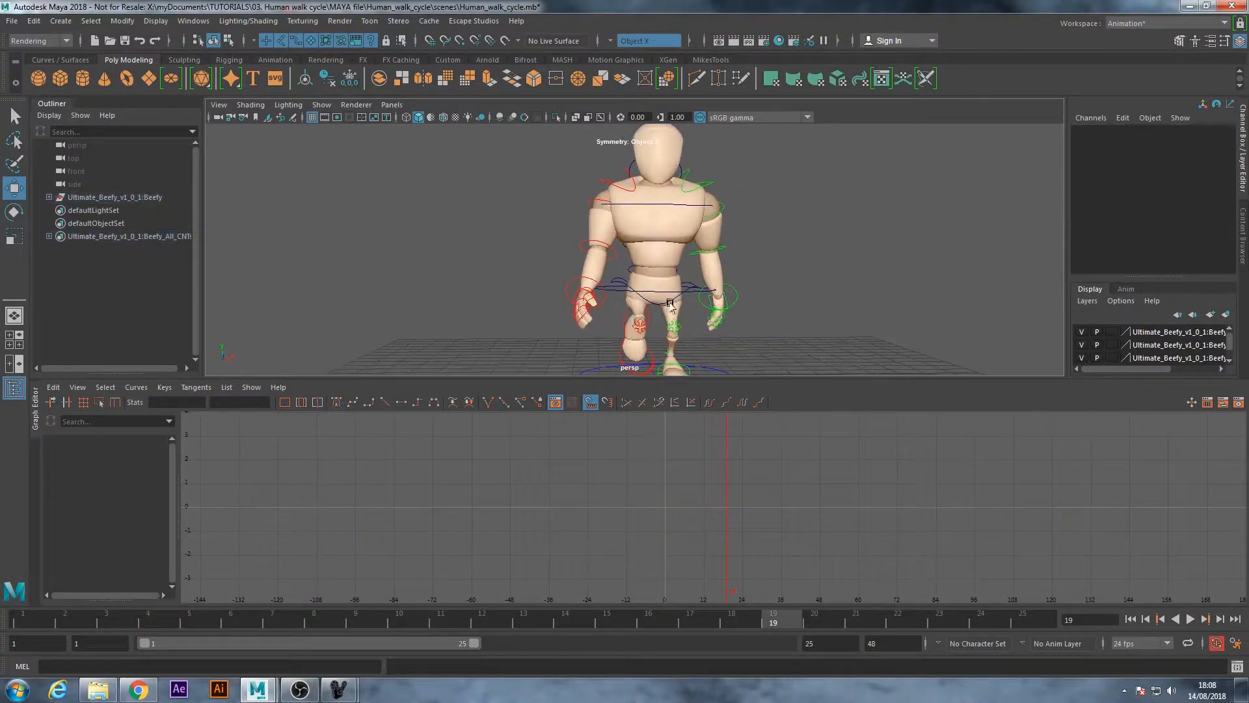
pyautogui.click(665, 291)
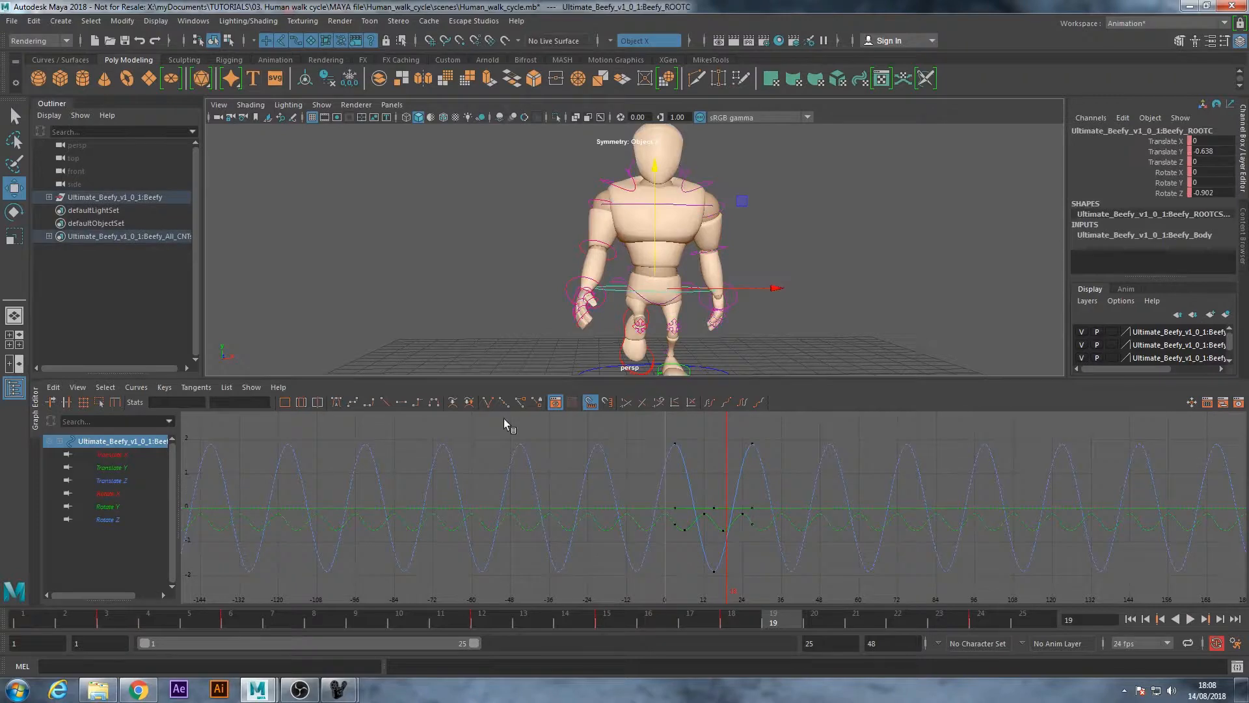
pyautogui.click(30, 615)
pyautogui.hotkey('alt', 'v')
pyautogui.moveTo(107, 627); pyautogui.dragTo(107, 627)
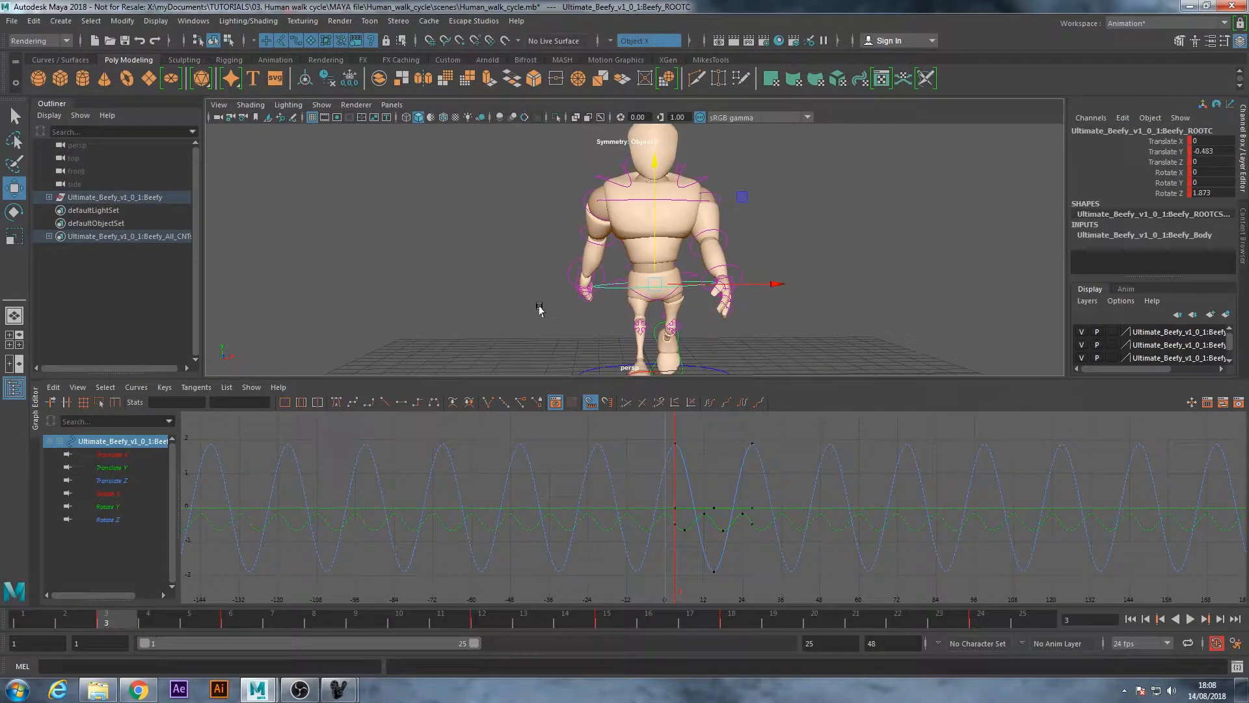
# Shift all of the top spine IK control's keys three frames later to start at frame 4, and play the cycle
pyautogui.click(675, 202)
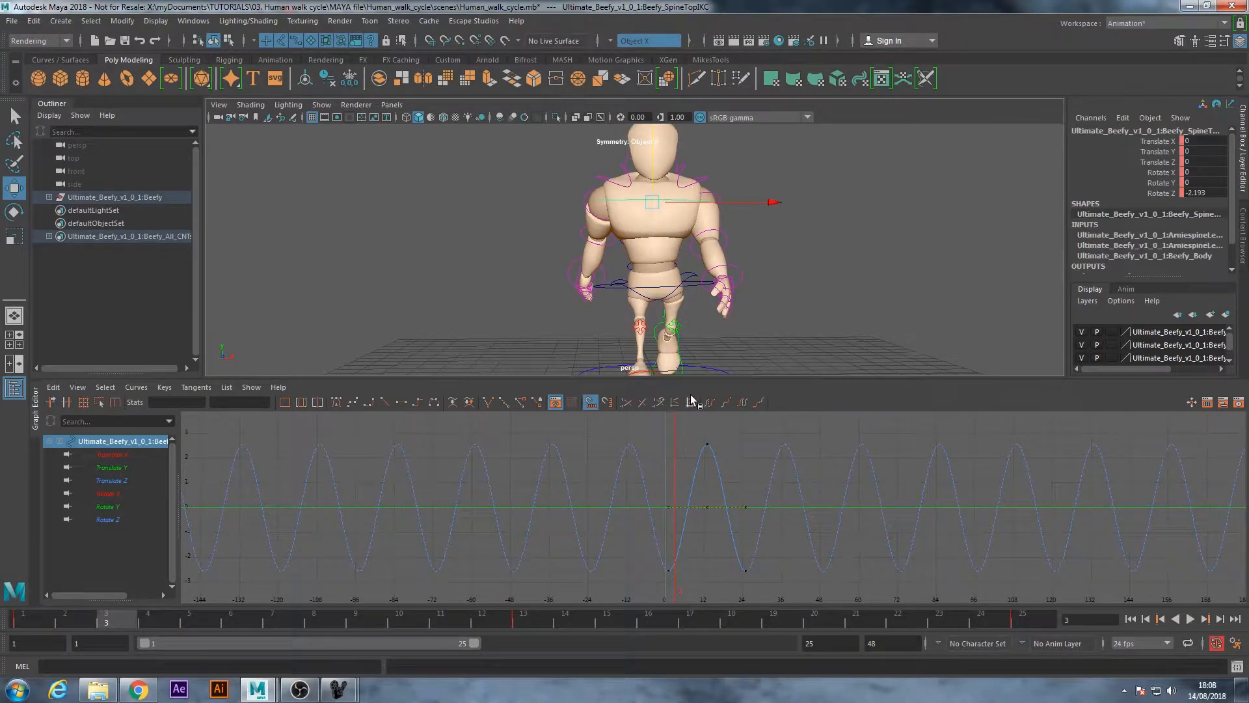
pyautogui.moveTo(864, 594); pyautogui.dragTo(619, 430)
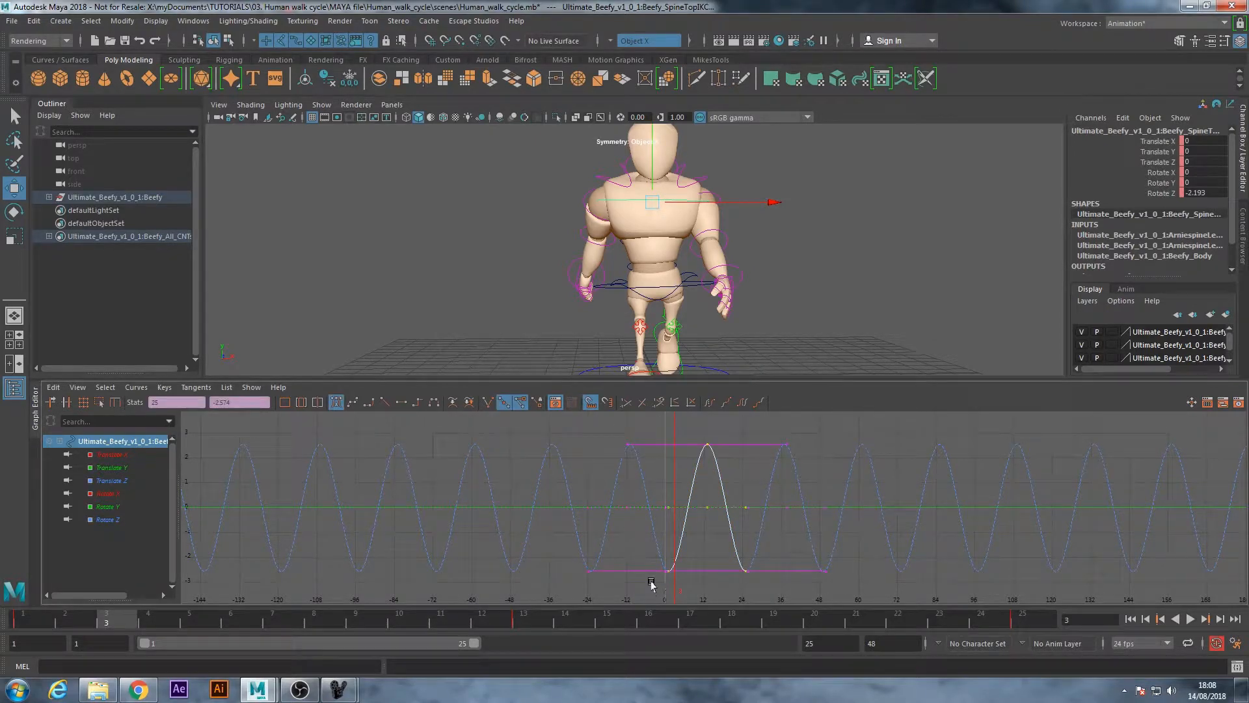
pyautogui.press('f')
pyautogui.scroll(-6, 660, 523)
pyautogui.keyDown('shift'); pyautogui.moveTo(523, 537); pyautogui.dragTo(579, 535, button='middle'); pyautogui.keyUp('shift')
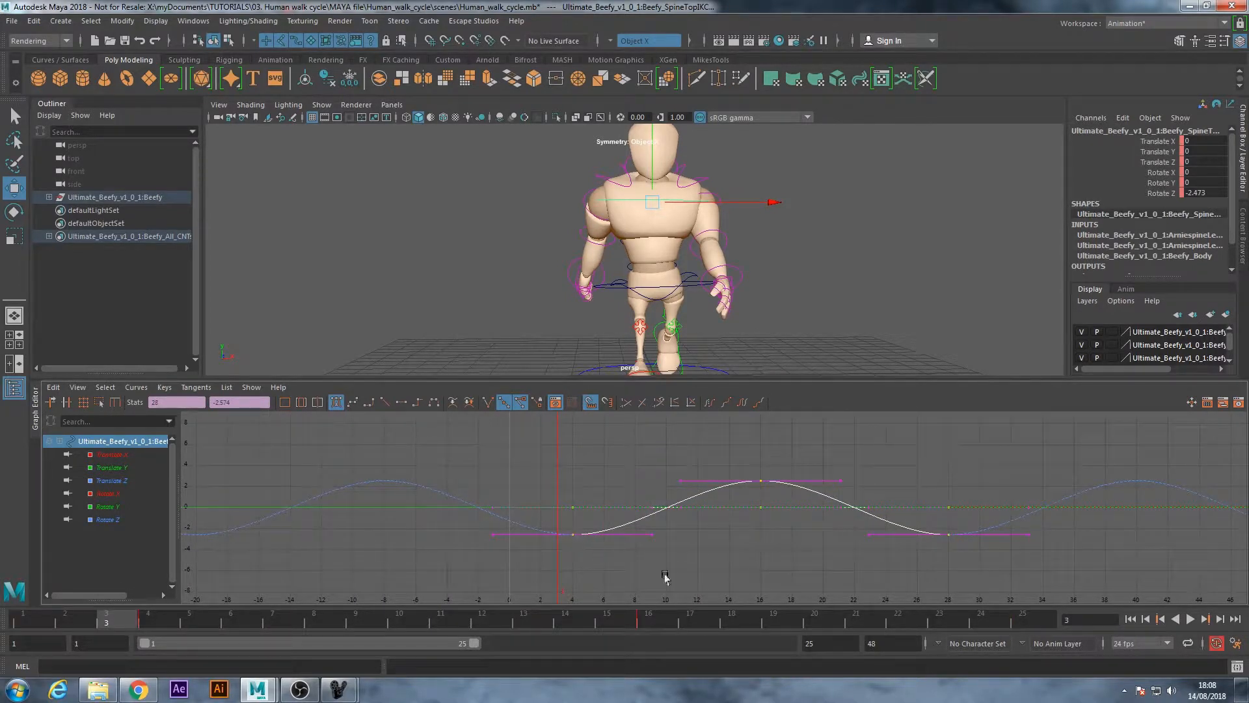
pyautogui.click(1190, 619)
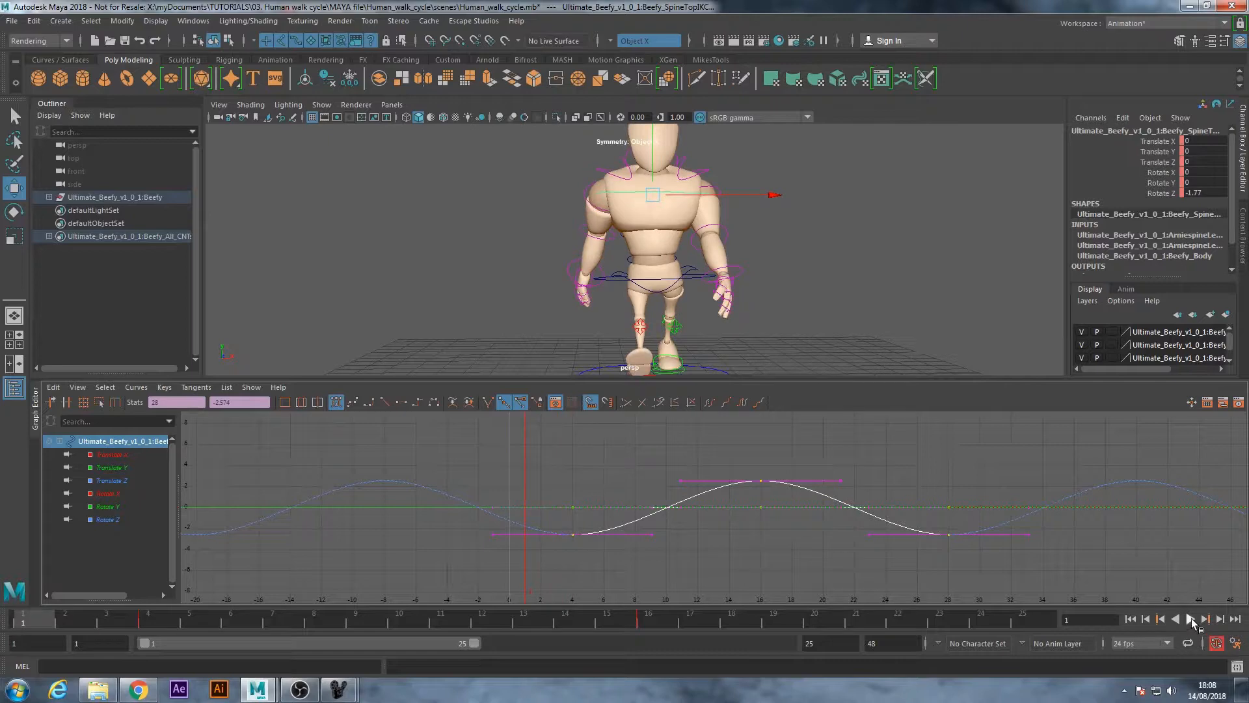
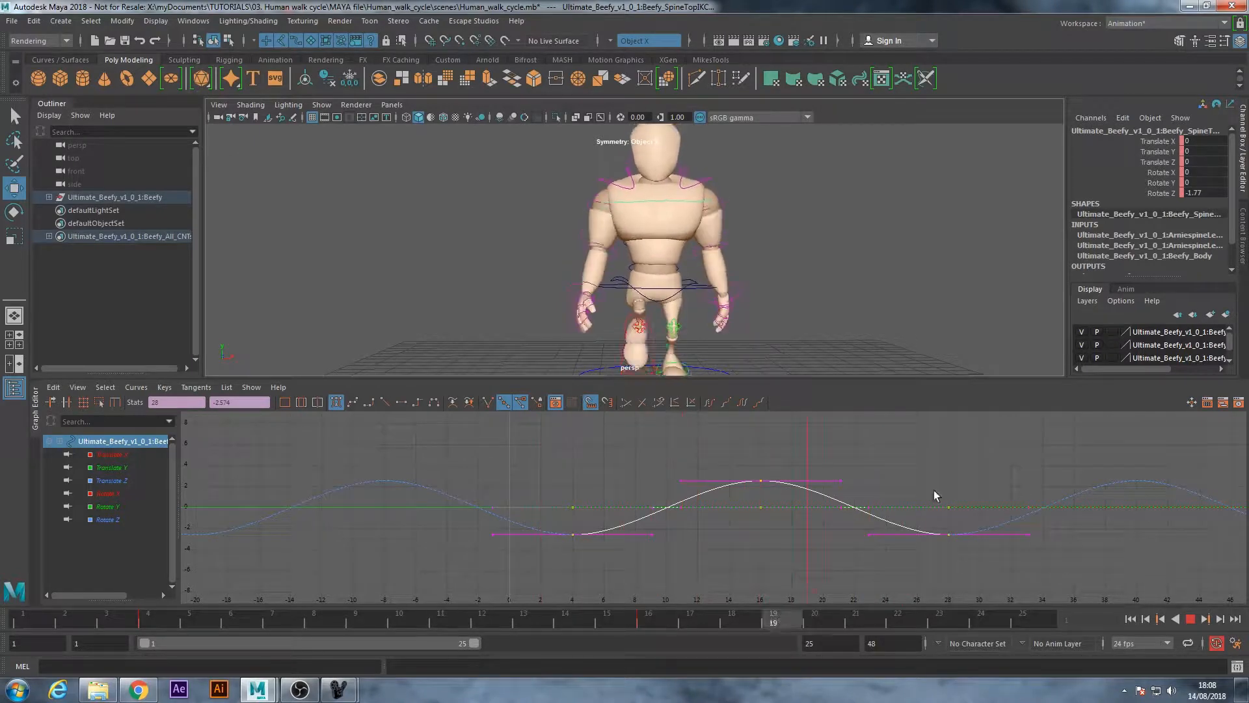
# Shift all the head control's animation keys four frames later so that they start at frame 5
pyautogui.click(1190, 619)
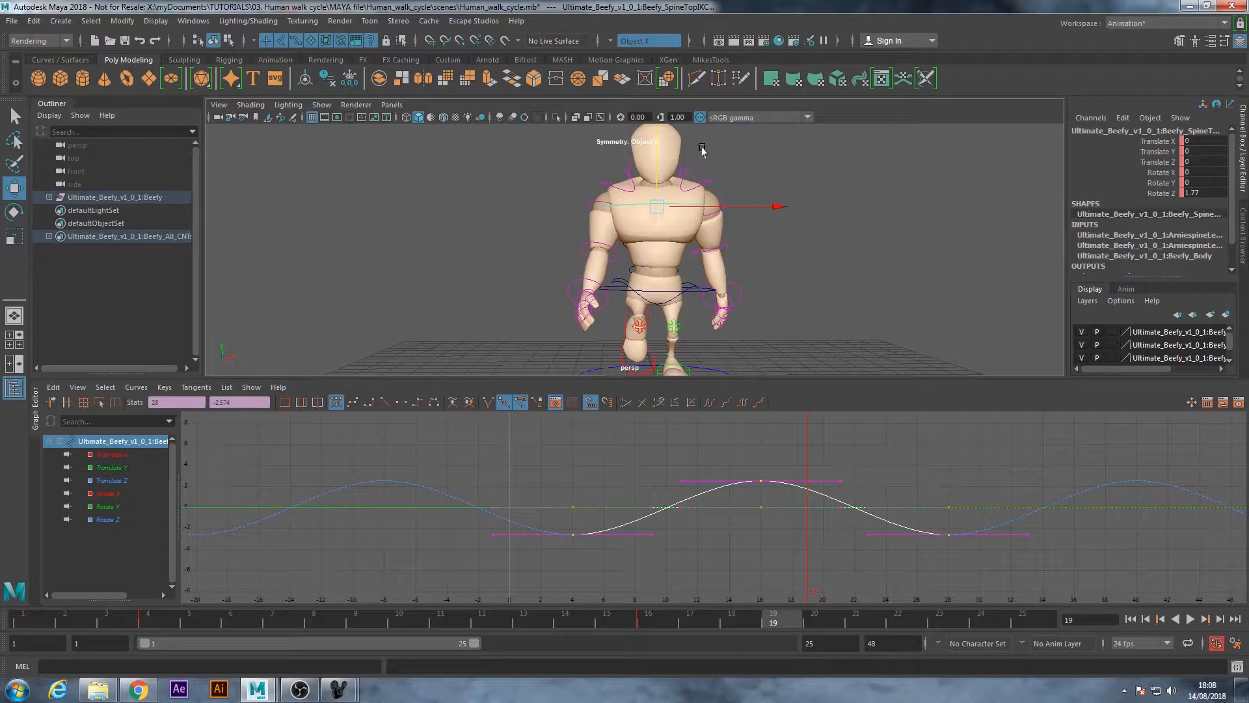
pyautogui.keyDown('alt'); pyautogui.moveTo(635, 205); pyautogui.dragTo(633, 249, button='middle'); pyautogui.keyUp('alt')
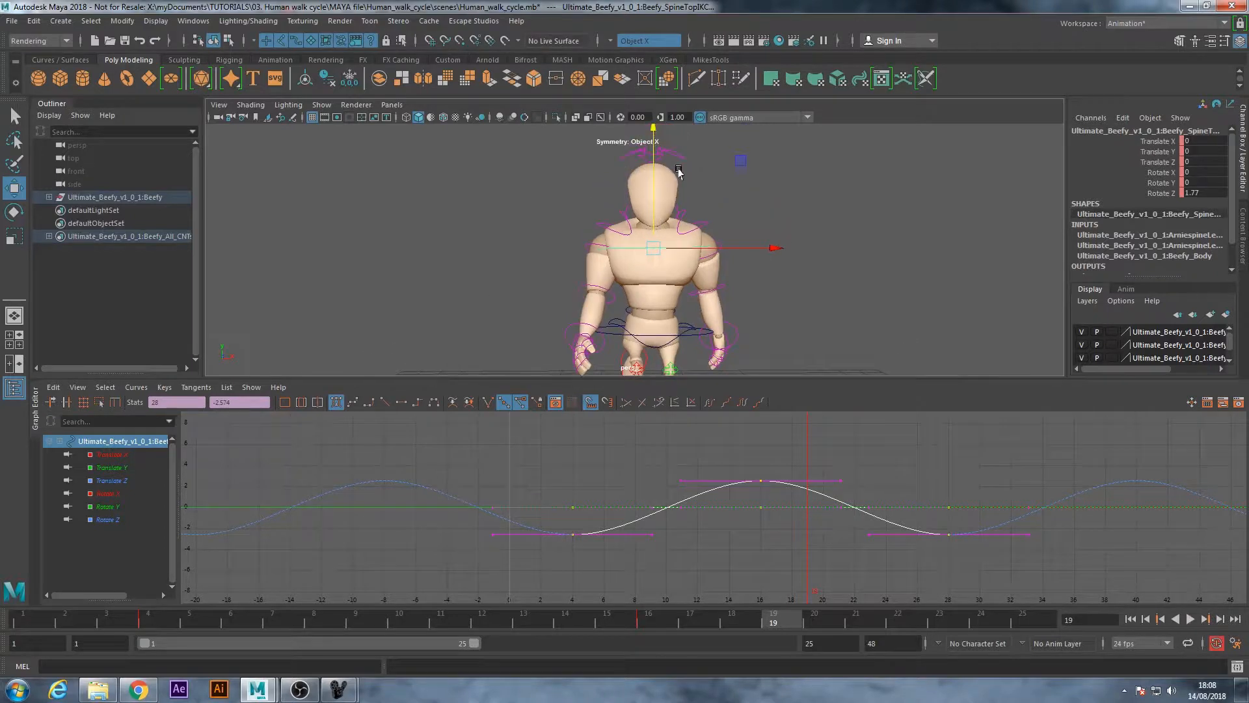
pyautogui.click(678, 158)
pyautogui.moveTo(113, 619); pyautogui.dragTo(150, 619)
pyautogui.scroll(-2, 546, 546)
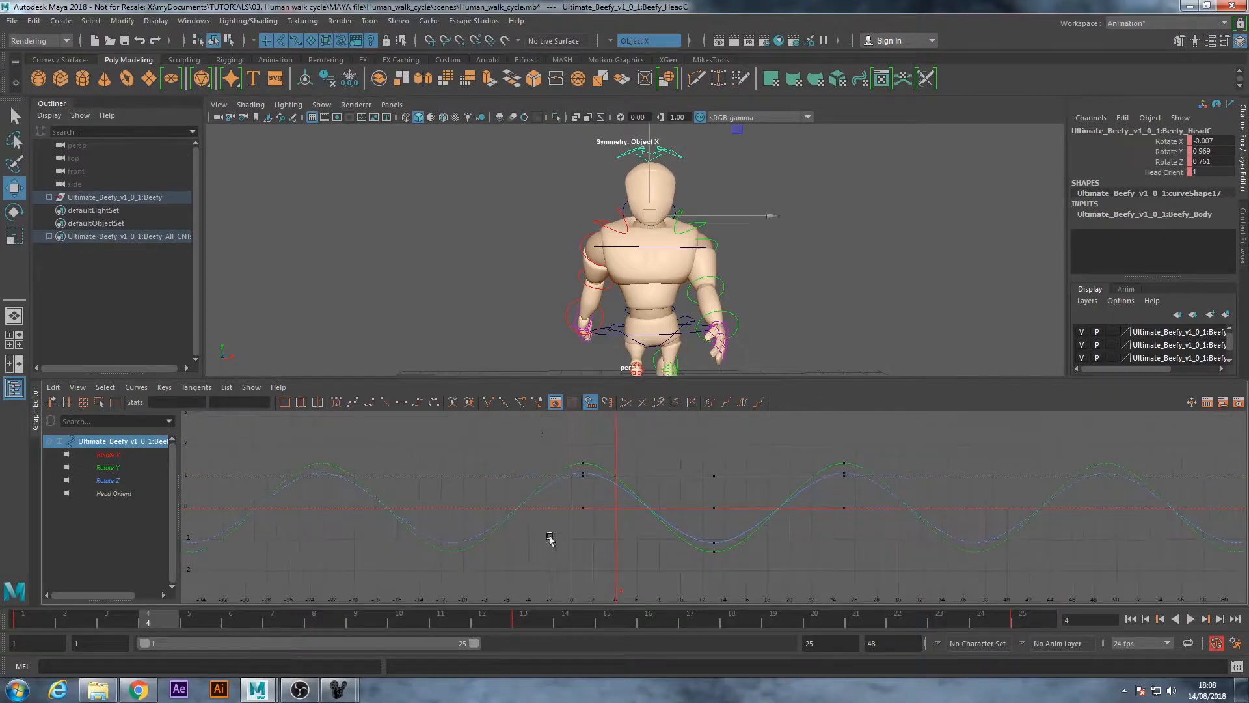
pyautogui.moveTo(611, 594); pyautogui.dragTo(934, 588)
pyautogui.moveTo(583, 456); pyautogui.dragTo(614, 464, button='middle')
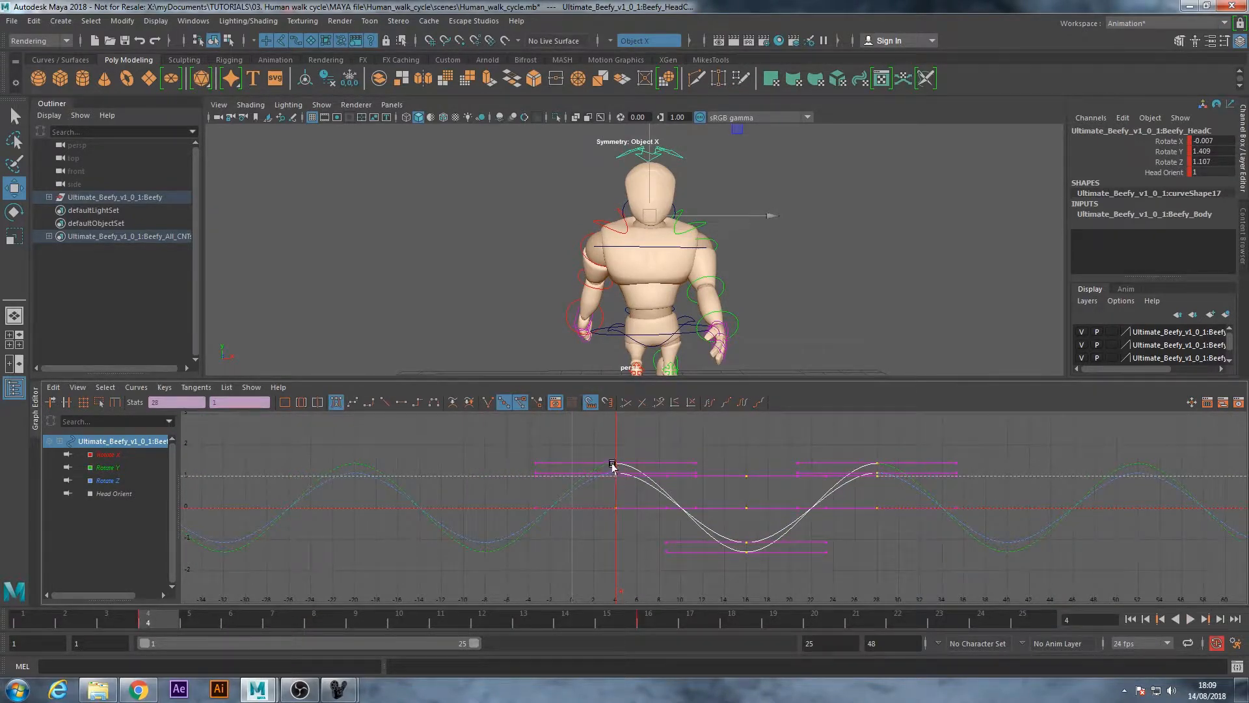
pyautogui.moveTo(617, 456); pyautogui.dragTo(626, 463, button='middle')
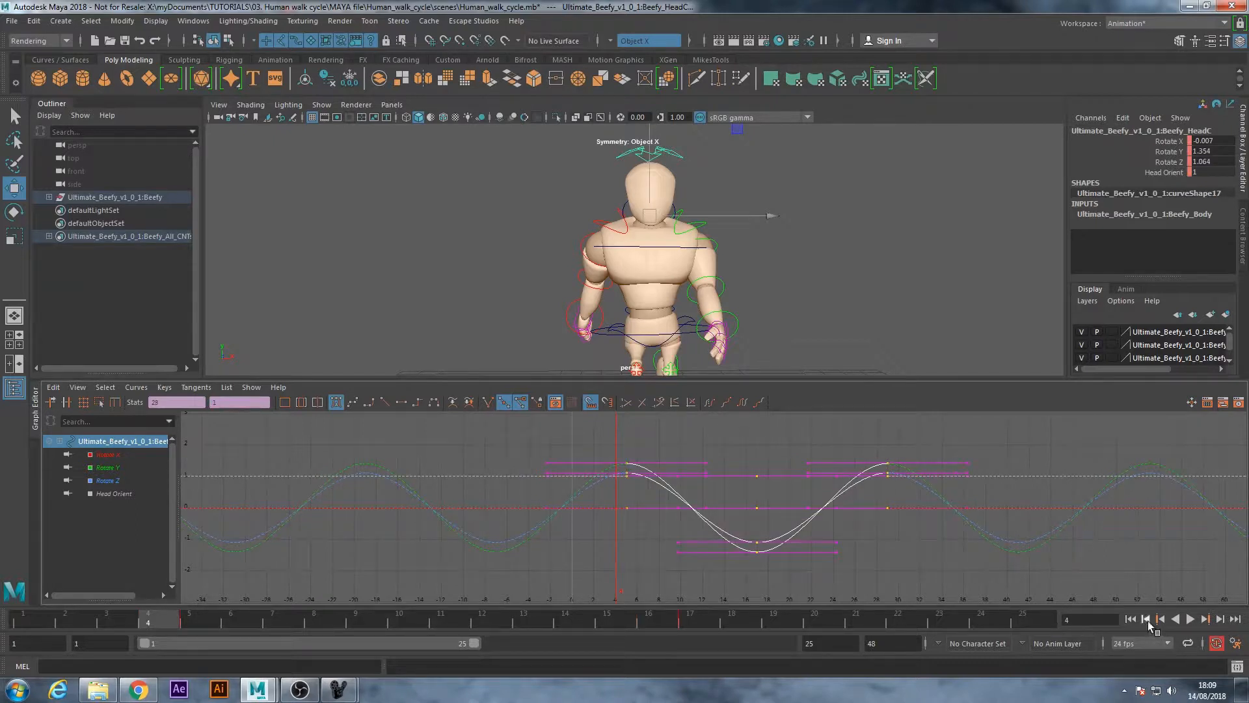
# Play the walk cycle and examine the head and upper-body motion from several angles
pyautogui.click(1190, 619)
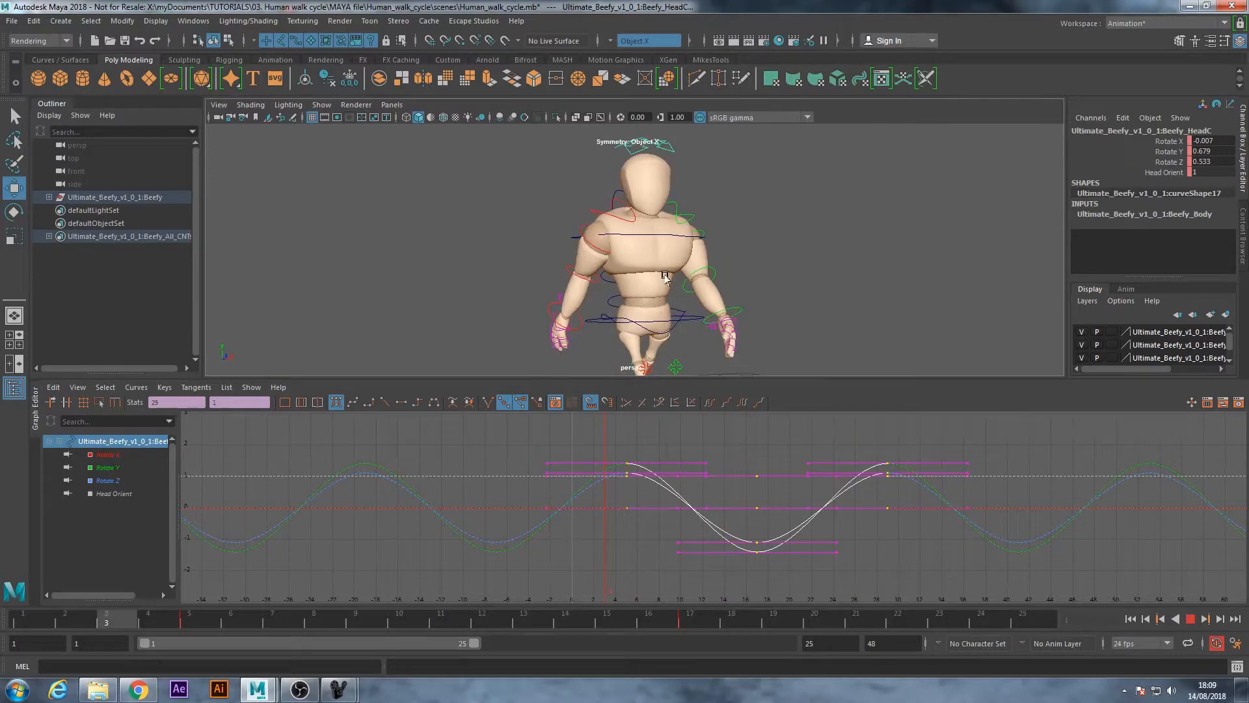
pyautogui.keyDown('alt'); pyautogui.moveTo(654, 262); pyautogui.dragTo(524, 267); pyautogui.keyUp('alt')
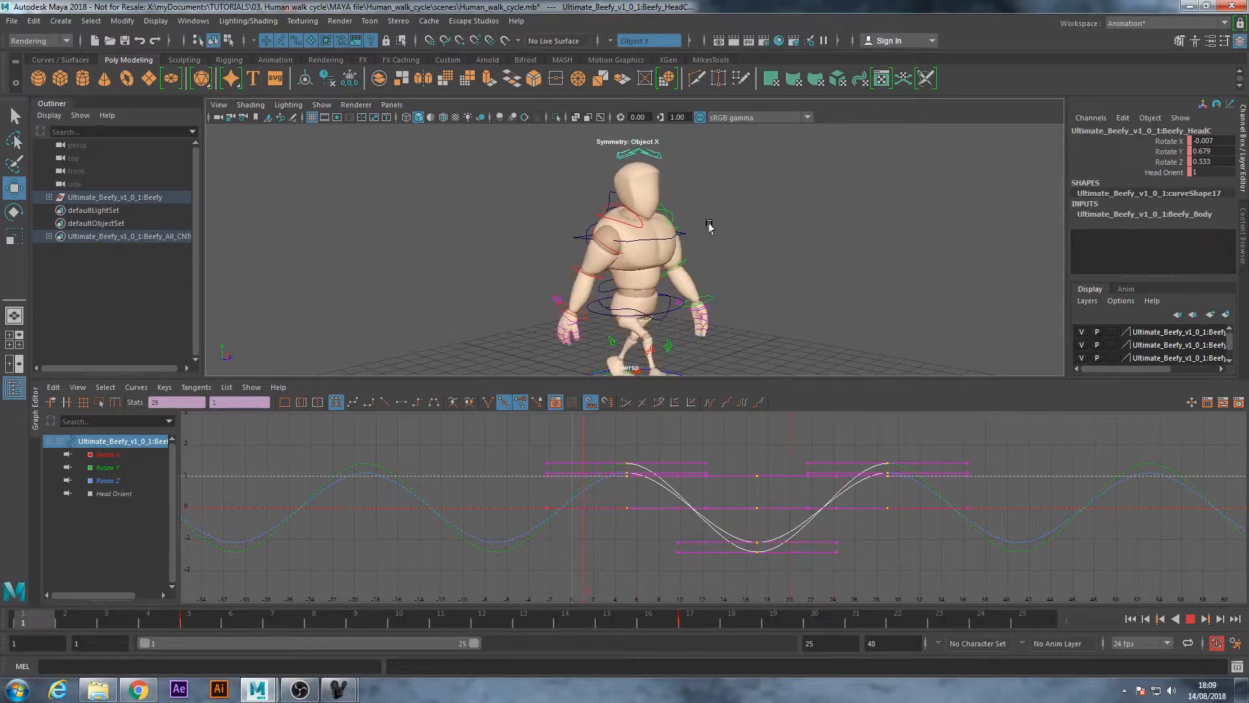
pyautogui.keyDown('alt'); pyautogui.moveTo(708, 228); pyautogui.dragTo(635, 217); pyautogui.keyUp('alt')
pyautogui.keyDown('alt'); pyautogui.moveTo(745, 236); pyautogui.dragTo(808, 237, button='right'); pyautogui.keyUp('alt')
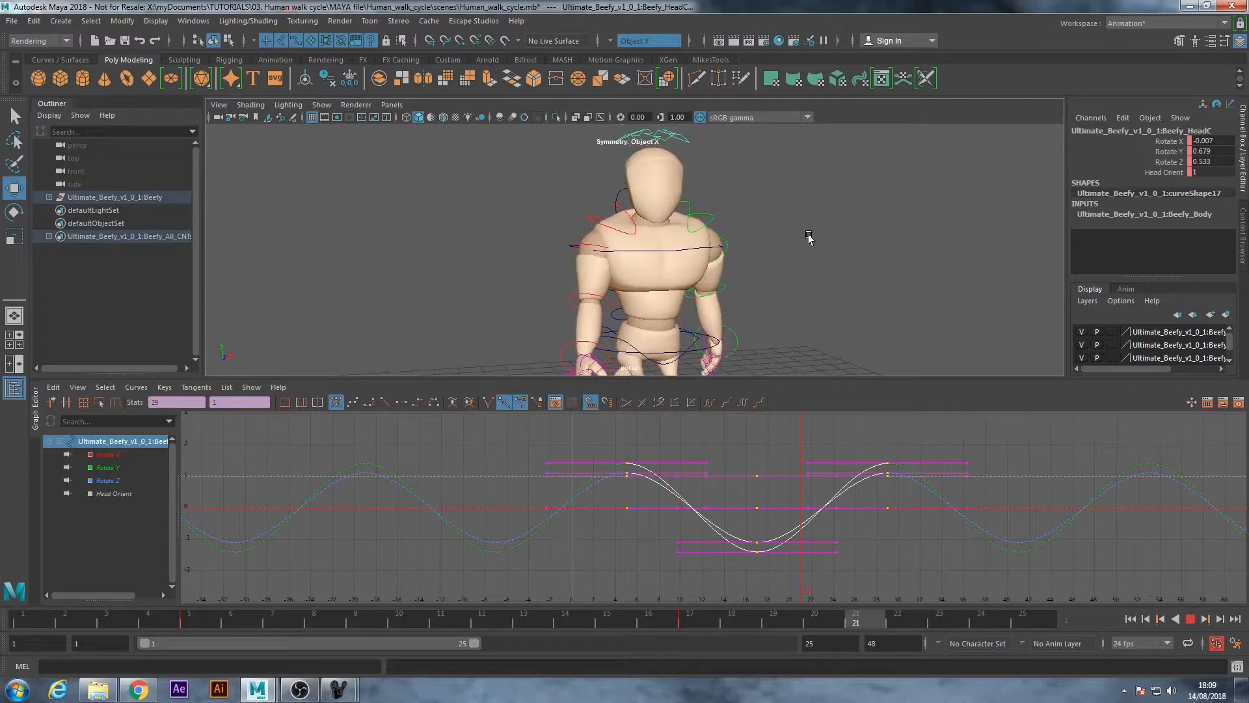
pyautogui.keyDown('alt'); pyautogui.moveTo(770, 282); pyautogui.dragTo(844, 279); pyautogui.keyUp('alt')
pyautogui.keyDown('alt'); pyautogui.moveTo(844, 279); pyautogui.dragTo(703, 329, button='right'); pyautogui.keyUp('alt')
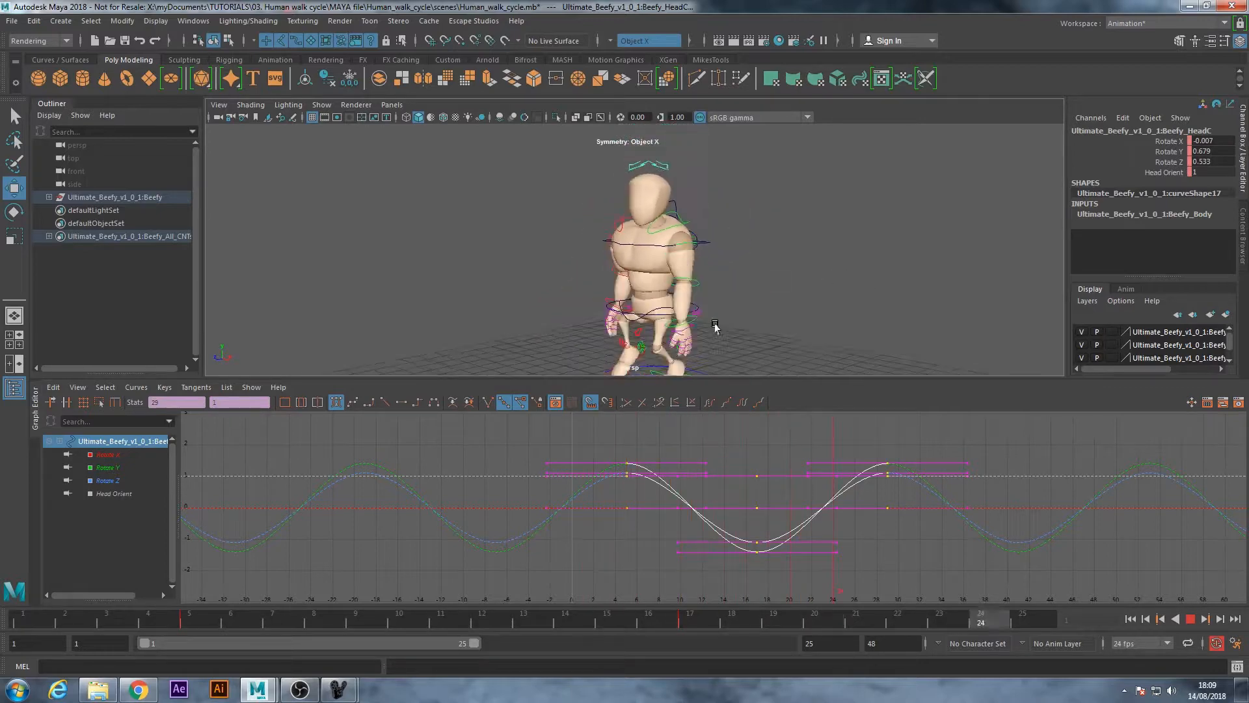
pyautogui.keyDown('alt'); pyautogui.moveTo(597, 260); pyautogui.dragTo(677, 270); pyautogui.keyUp('alt')
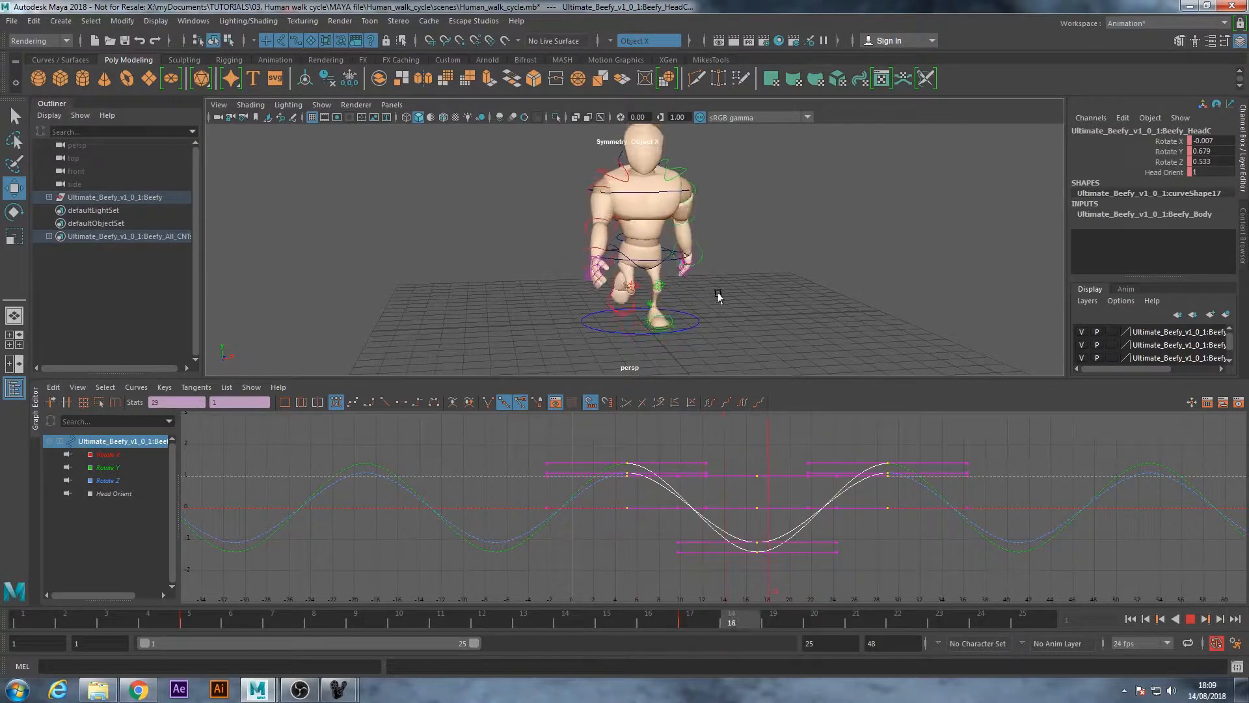
pyautogui.press('Escape')
# Select the upper-spine control and scrub from frame 1 to frame 16 to examine the chest's side-to-side tilt
pyautogui.click(850, 205)
pyautogui.keyDown('alt'); pyautogui.moveTo(508, 209); pyautogui.dragTo(658, 182, button='right'); pyautogui.keyUp('alt')
pyautogui.keyDown('alt'); pyautogui.moveTo(658, 182); pyautogui.dragTo(655, 218, button='middle'); pyautogui.keyUp('alt')
pyautogui.scroll(3, 649, 268)
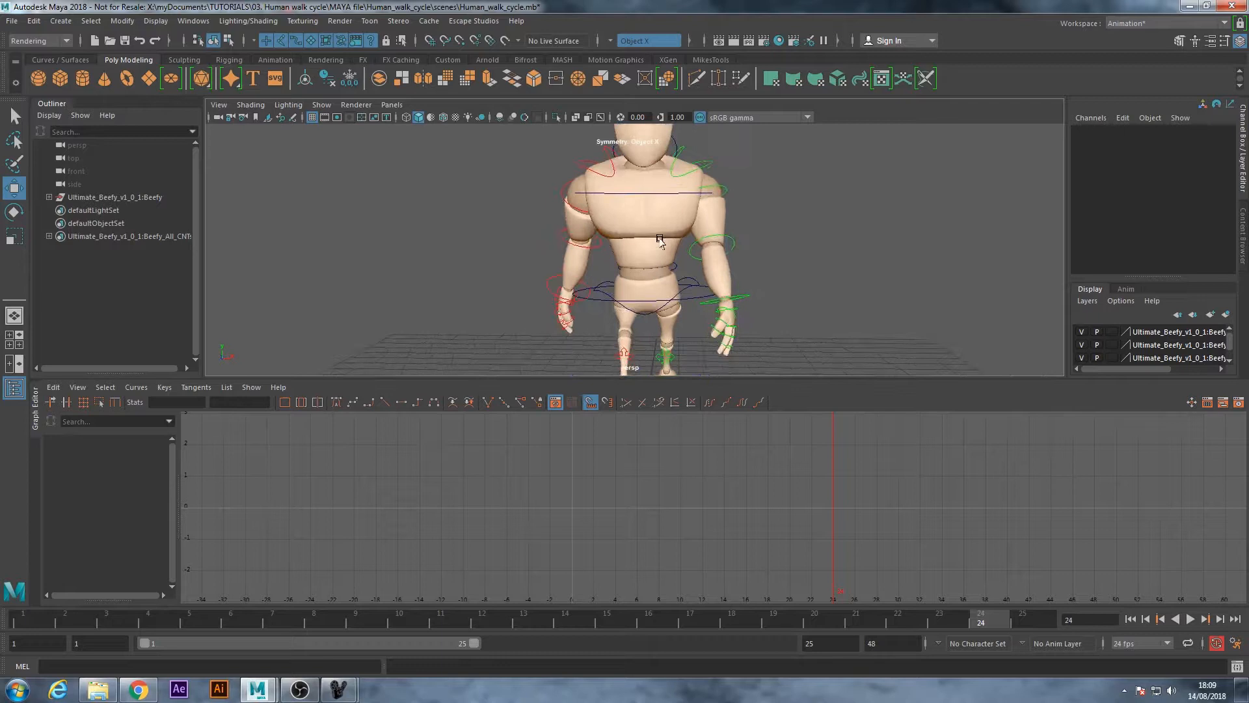
pyautogui.click(632, 192)
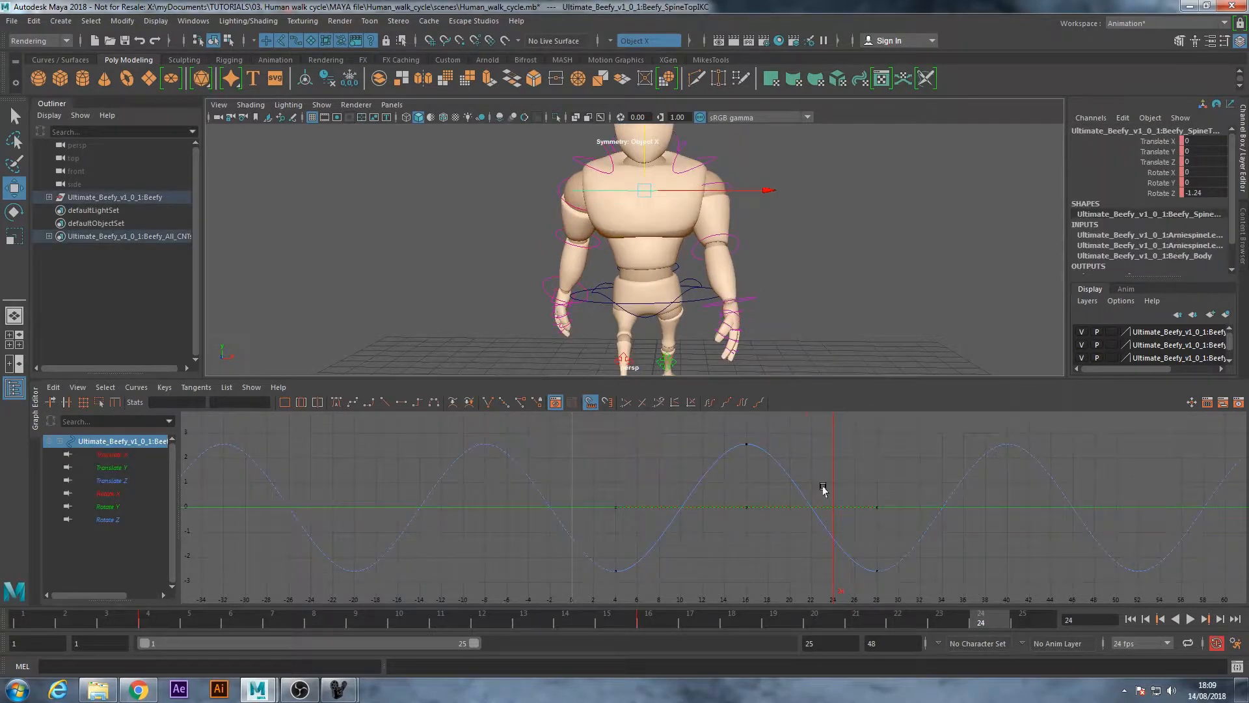
pyautogui.click(26, 626)
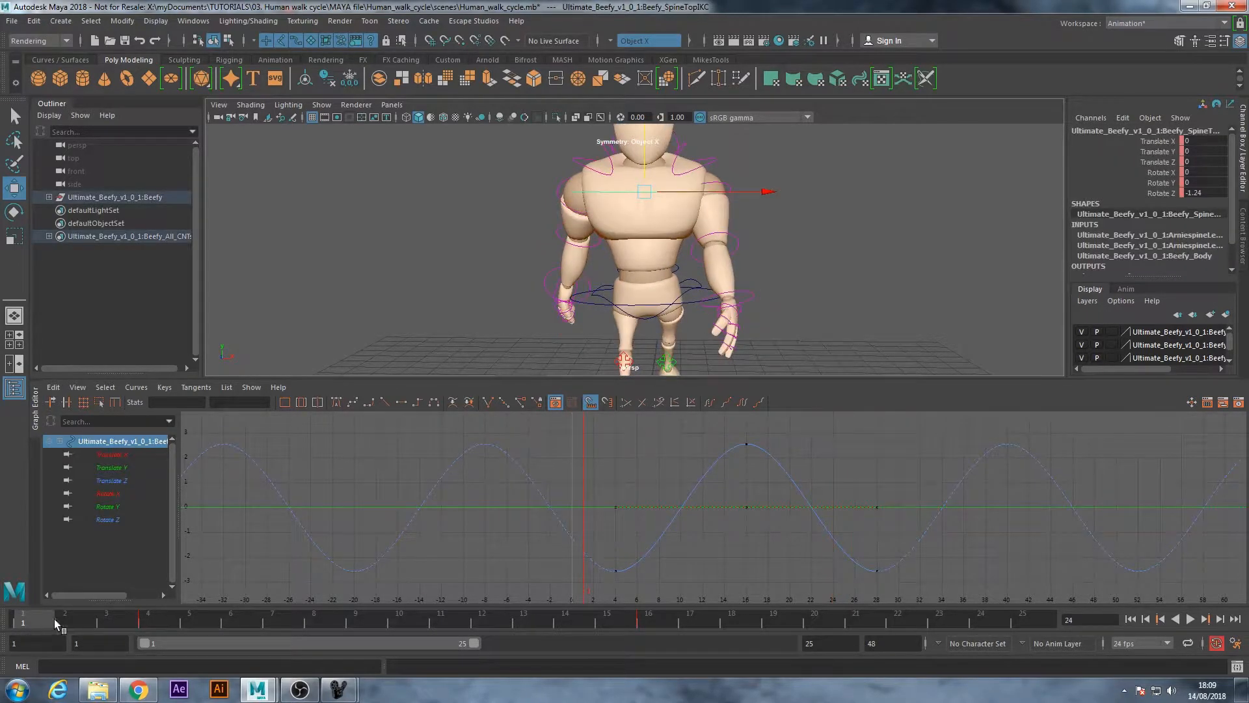
pyautogui.moveTo(53, 618); pyautogui.dragTo(657, 632)
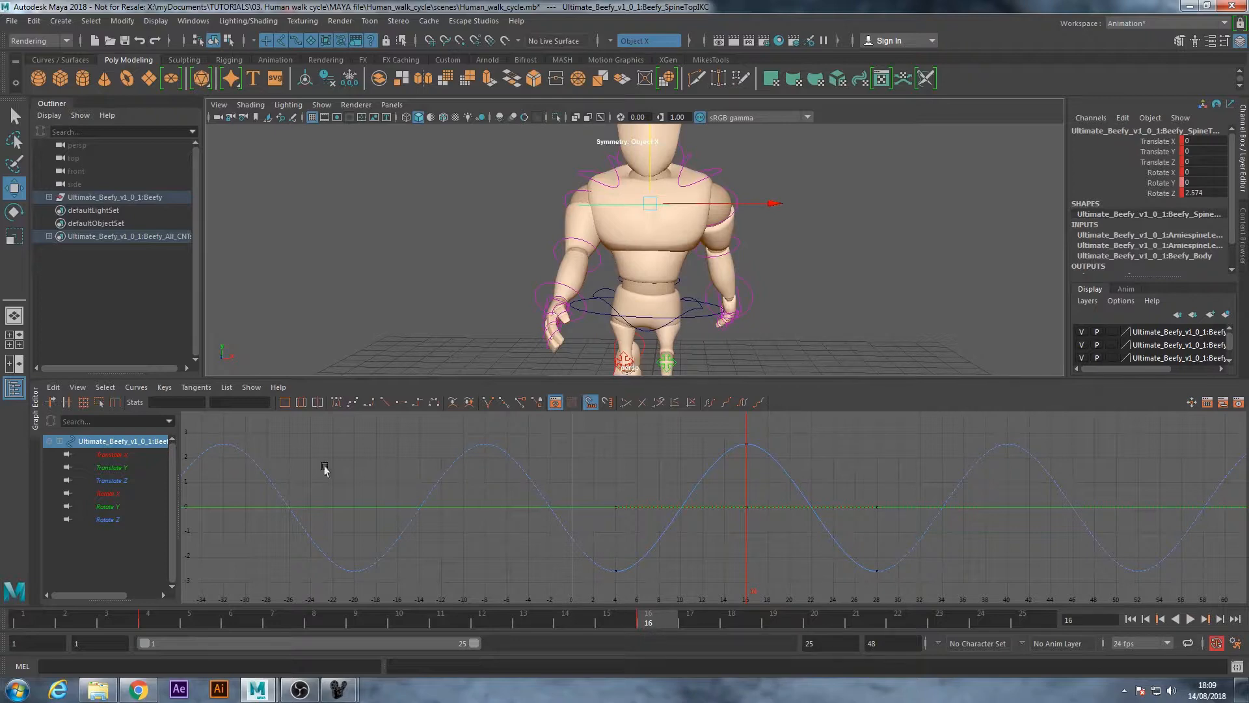
# Isolate the upper spine's Rotate Z curve, try a stronger Z rotation at frame 16, and undo it
pyautogui.click(129, 481)
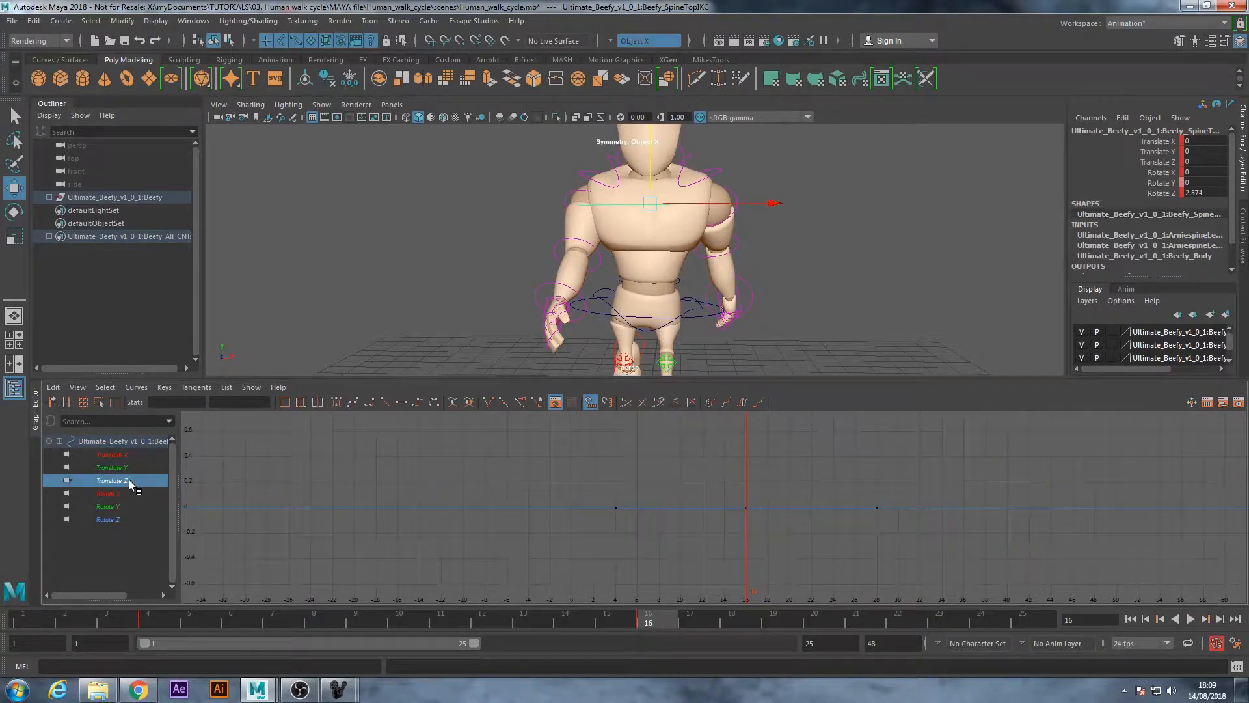
pyautogui.click(128, 520)
pyautogui.press('e')
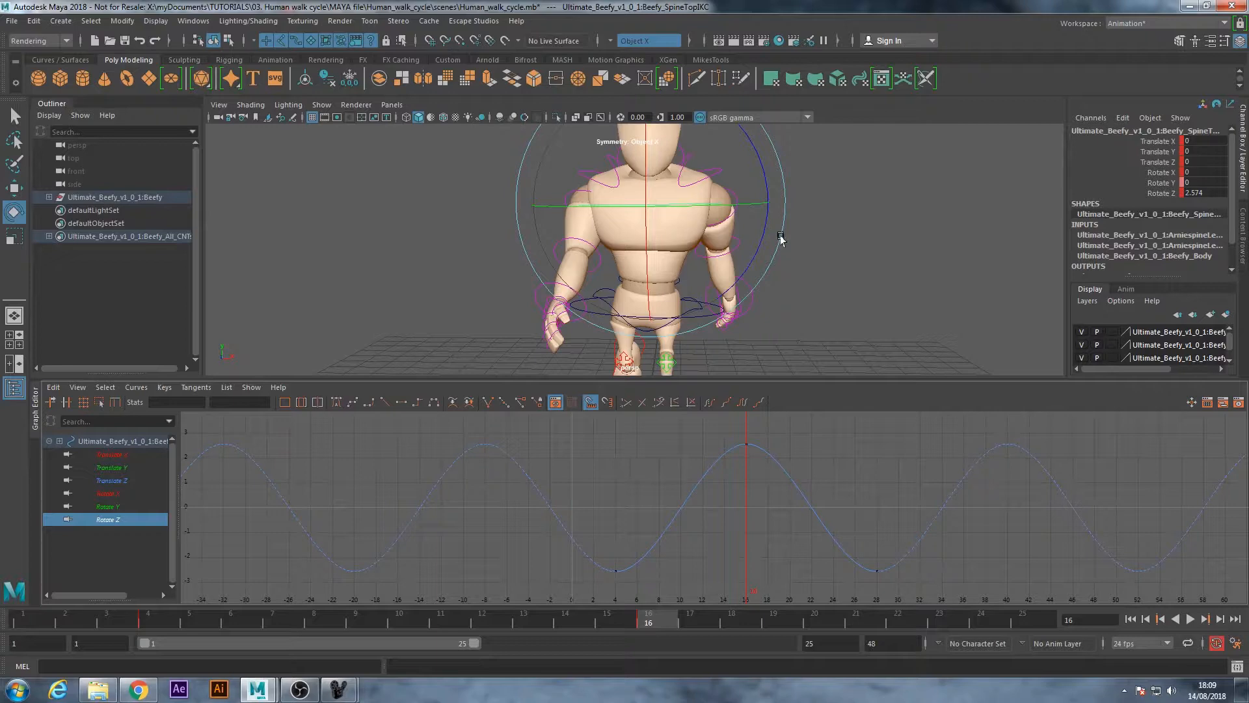
pyautogui.moveTo(767, 236); pyautogui.dragTo(762, 231)
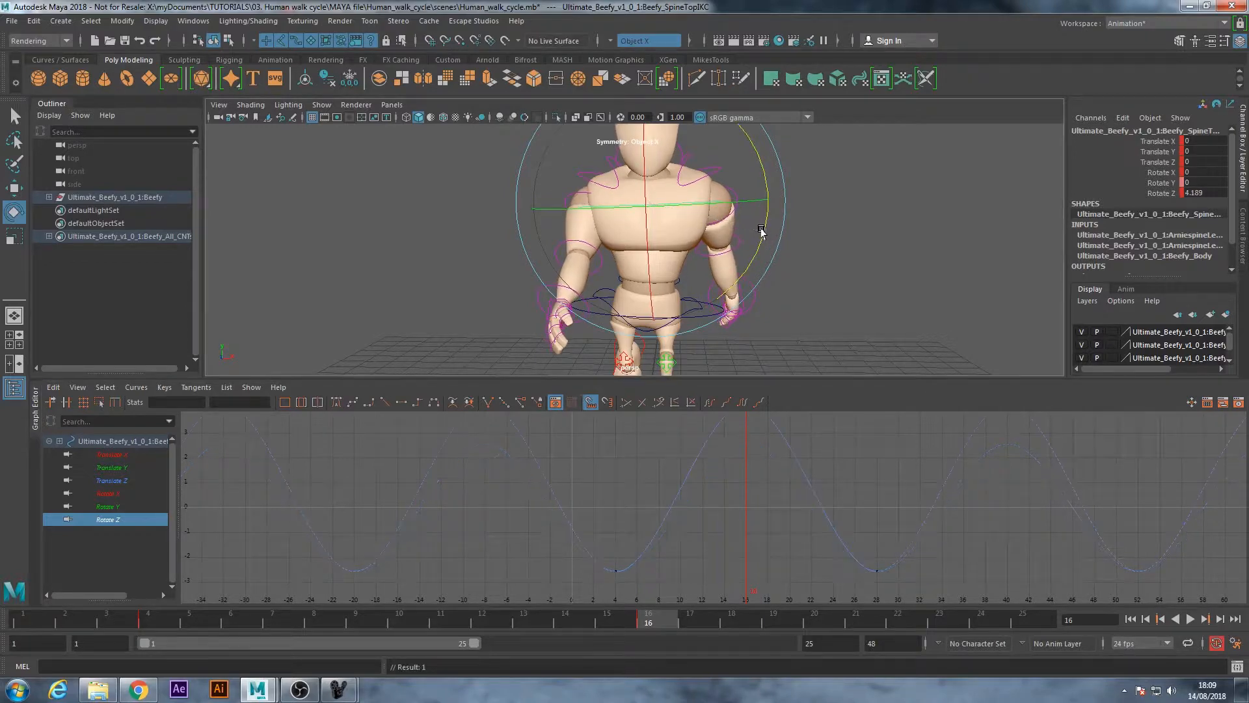
pyautogui.hotkey('ctrl', 'z')
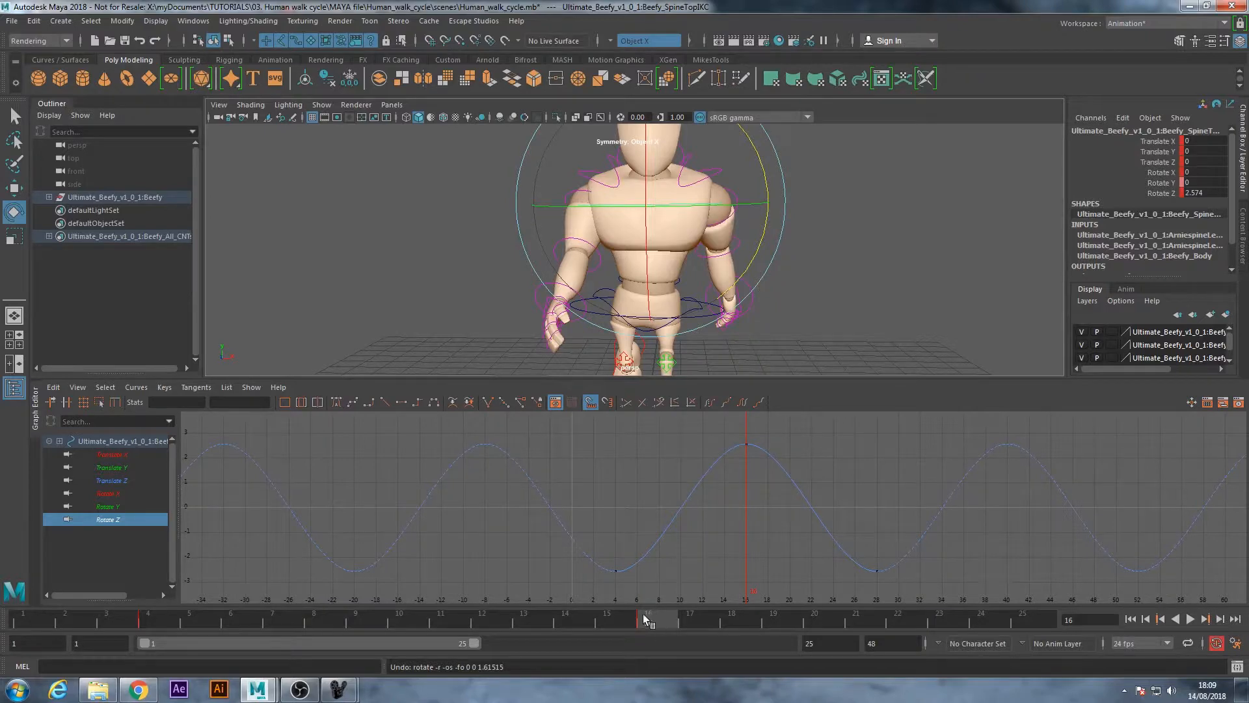
pyautogui.hotkey('alt', 'v')
pyautogui.moveTo(43, 608); pyautogui.dragTo(661, 627)
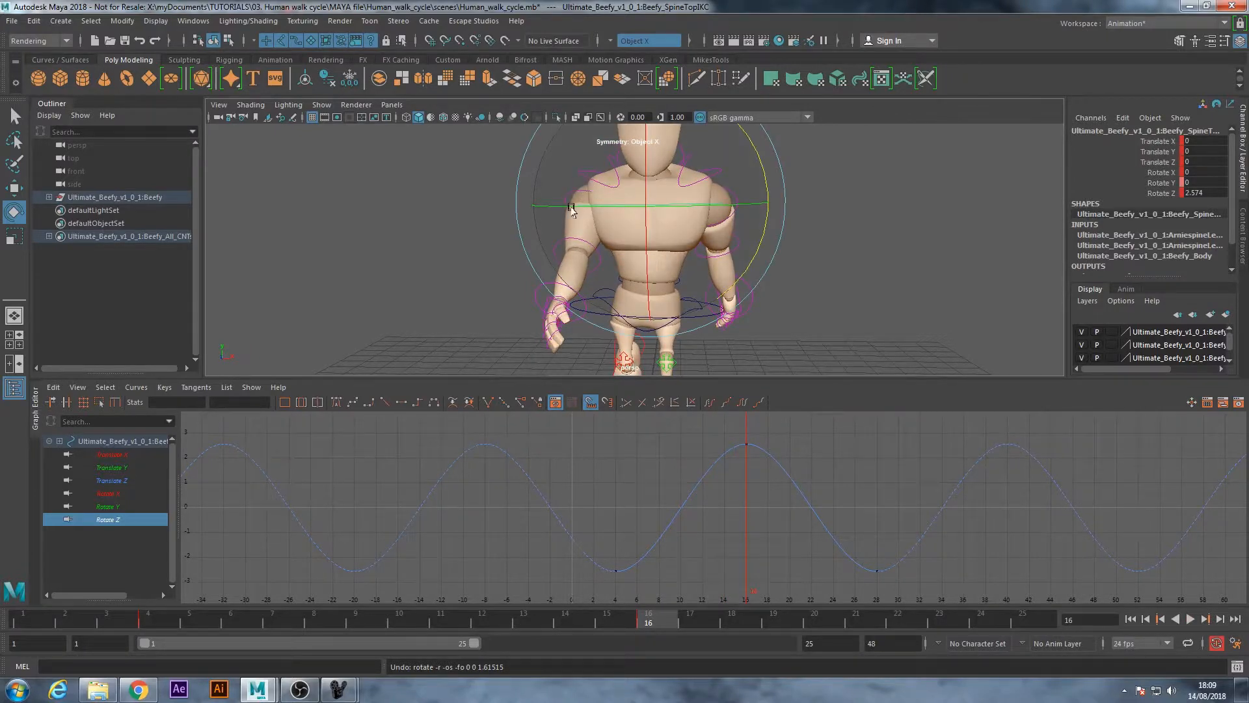
pyautogui.press('q')
pyautogui.keyDown('alt'); pyautogui.moveTo(514, 316); pyautogui.dragTo(626, 318); pyautogui.keyUp('alt')
pyautogui.click(704, 295)
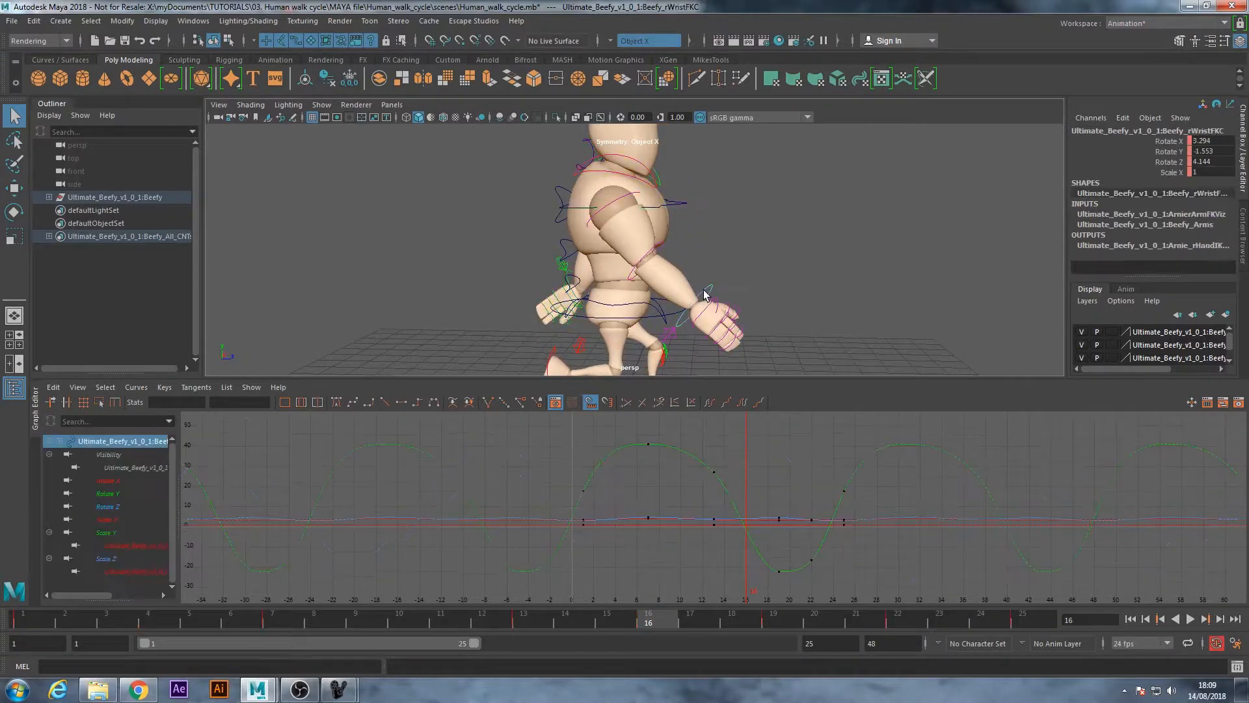
pyautogui.keyDown('shift'); pyautogui.click(656, 250); pyautogui.keyUp('shift')
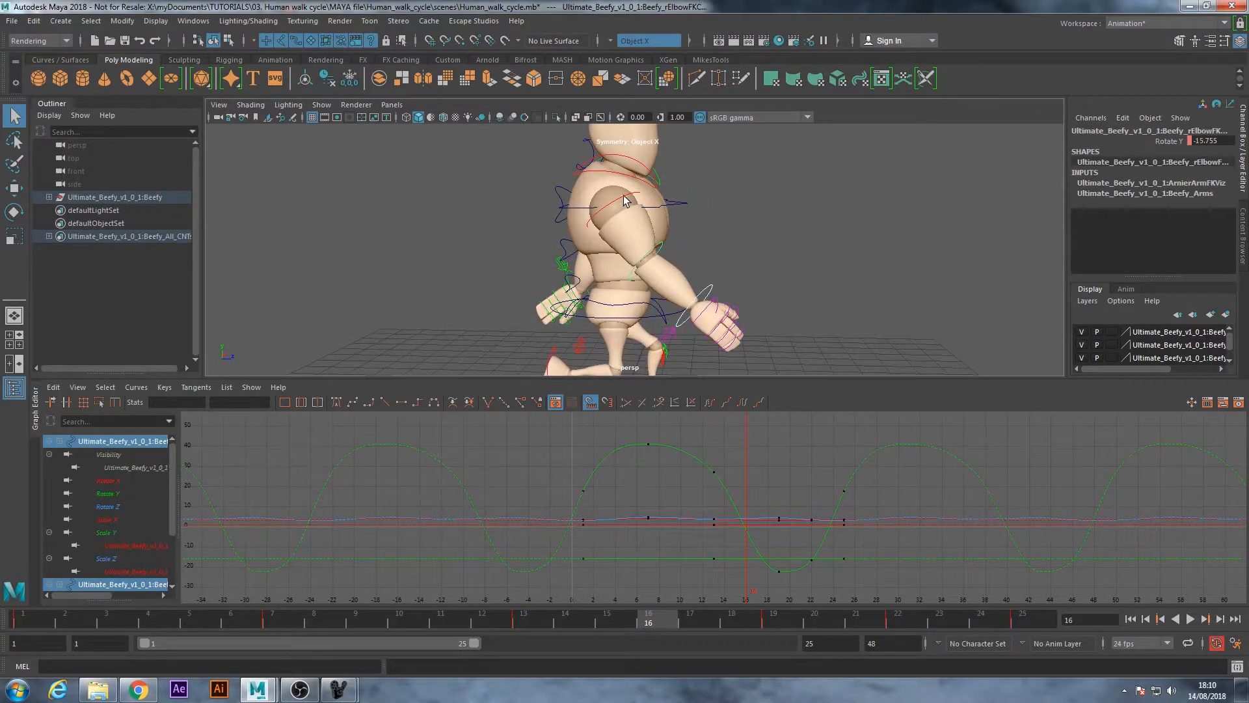
pyautogui.keyDown('shift'); pyautogui.click(624, 200); pyautogui.keyUp('shift')
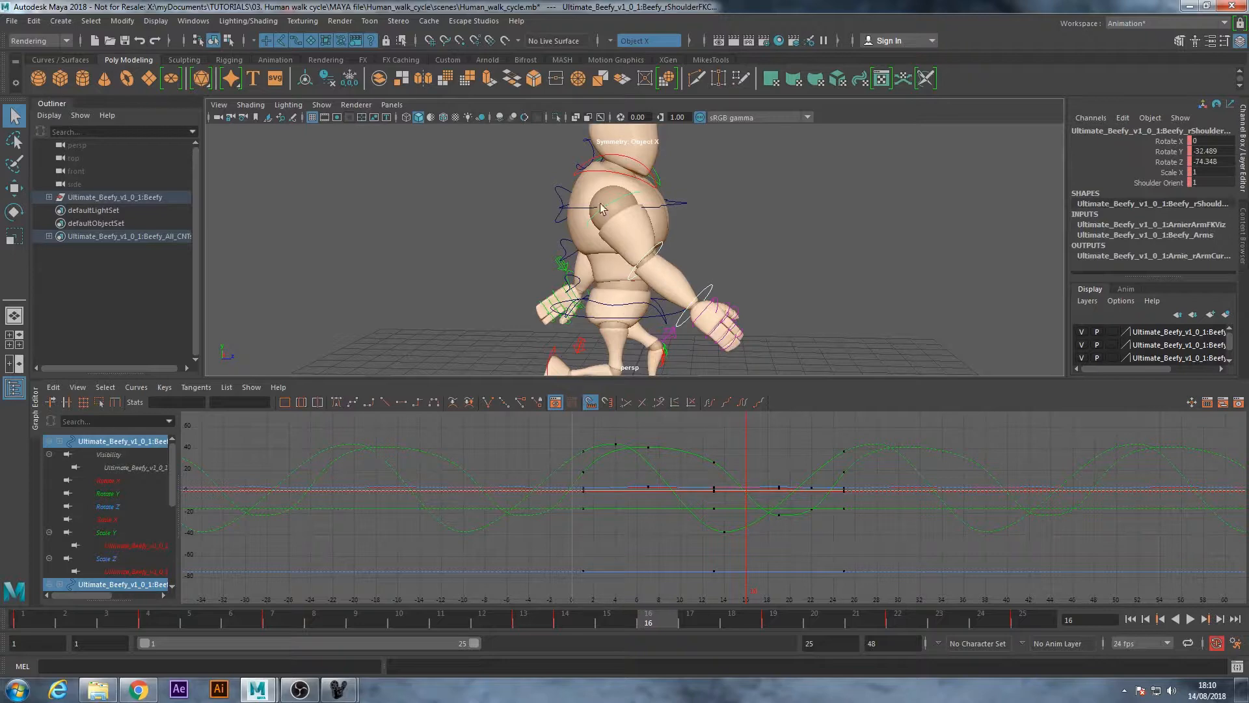
pyautogui.click(776, 245)
pyautogui.keyDown('alt'); pyautogui.moveTo(775, 245); pyautogui.dragTo(742, 305); pyautogui.keyUp('alt')
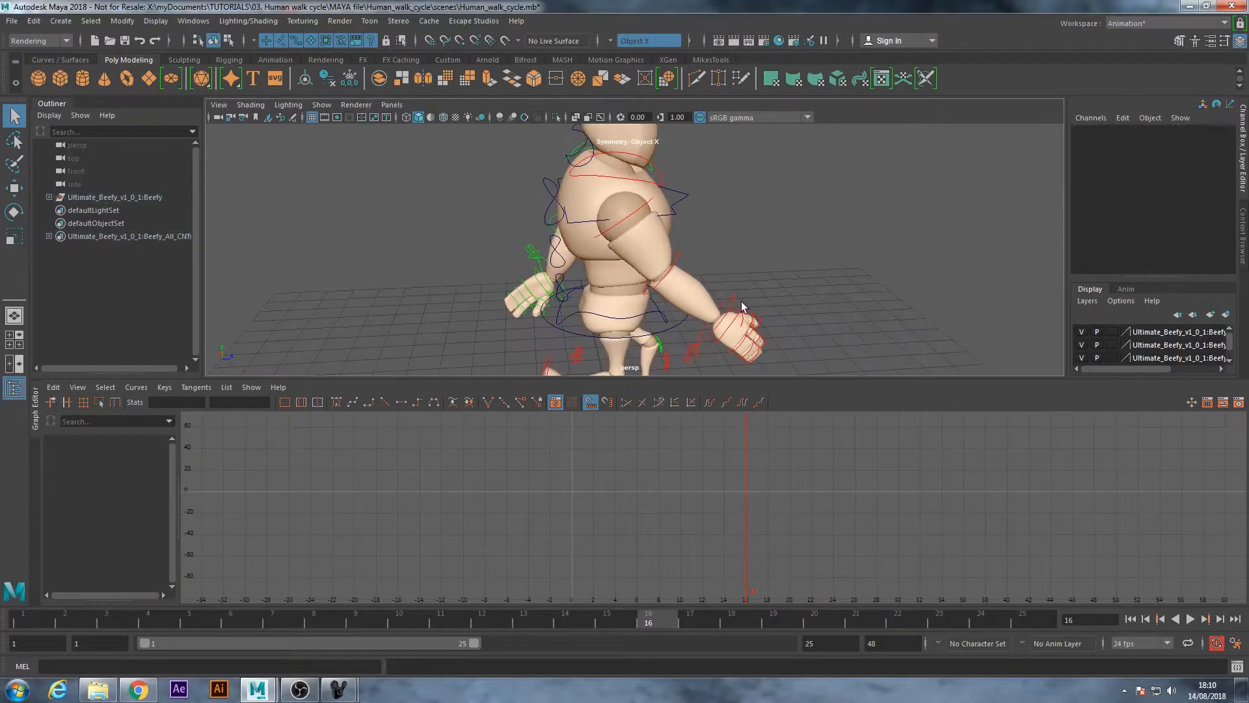
# Shift all keys of the right wrist, elbow and shoulder FK controls one frame later so that they start at frame 2
pyautogui.click(730, 310)
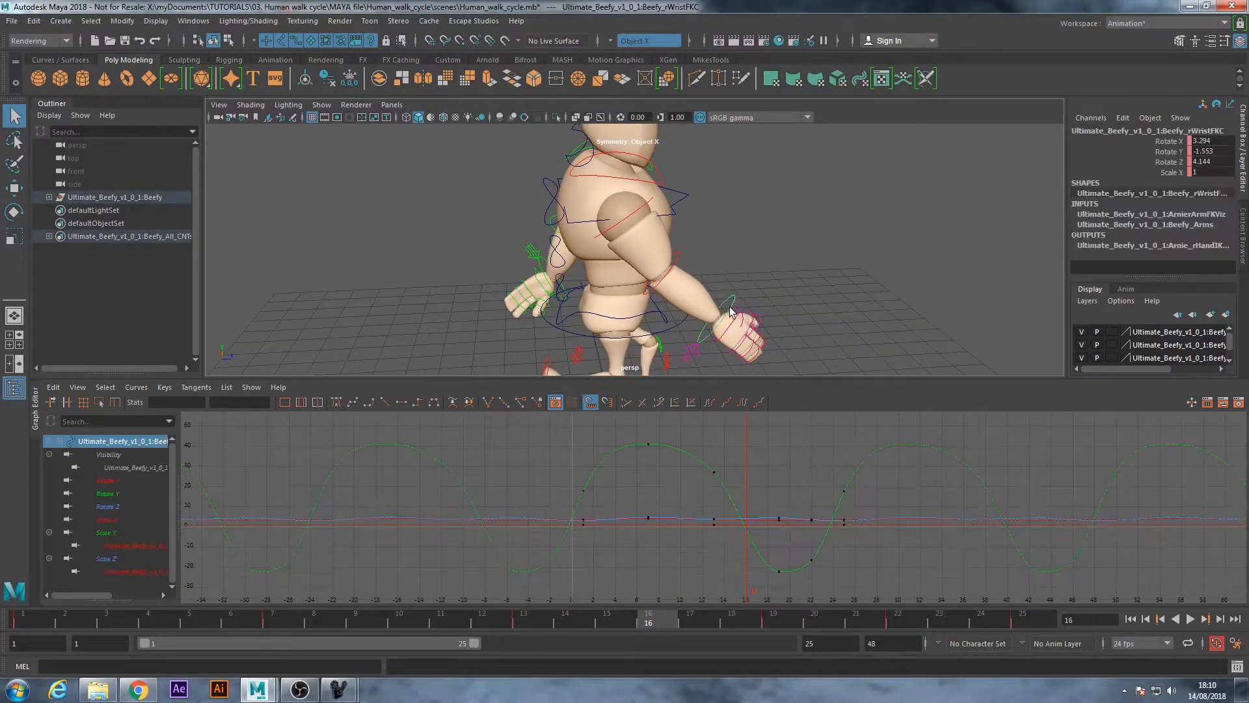
pyautogui.keyDown('shift'); pyautogui.click(679, 257); pyautogui.keyUp('shift')
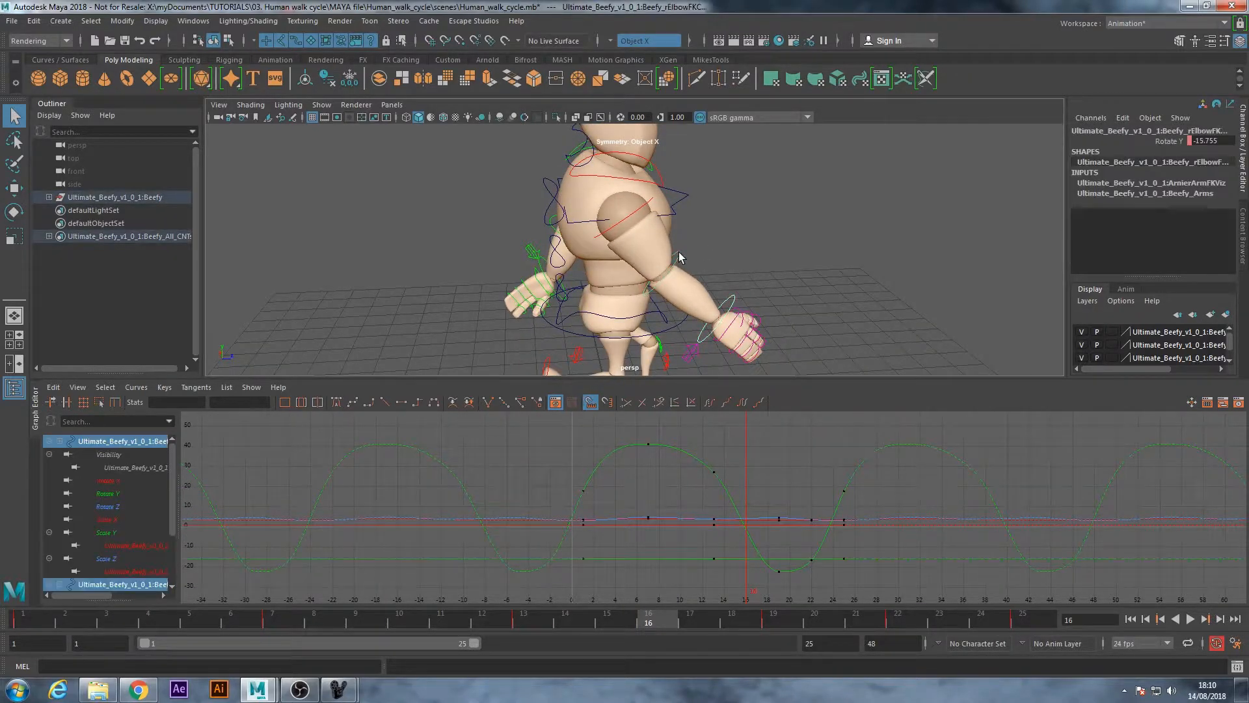
pyautogui.keyDown('shift'); pyautogui.click(638, 217); pyautogui.keyUp('shift')
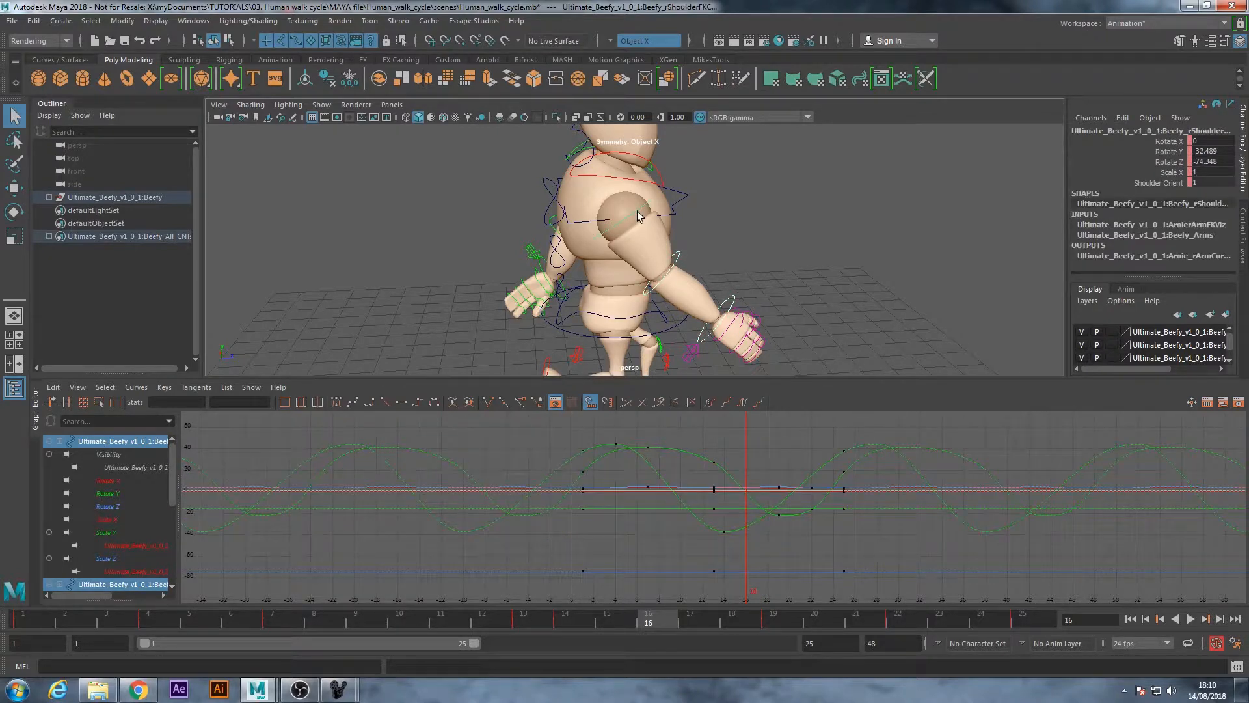
pyautogui.moveTo(23, 618); pyautogui.dragTo(1, 604)
pyautogui.keyDown('alt'); pyautogui.moveTo(773, 313); pyautogui.dragTo(753, 221); pyautogui.keyUp('alt')
pyautogui.scroll(-2, 594, 539)
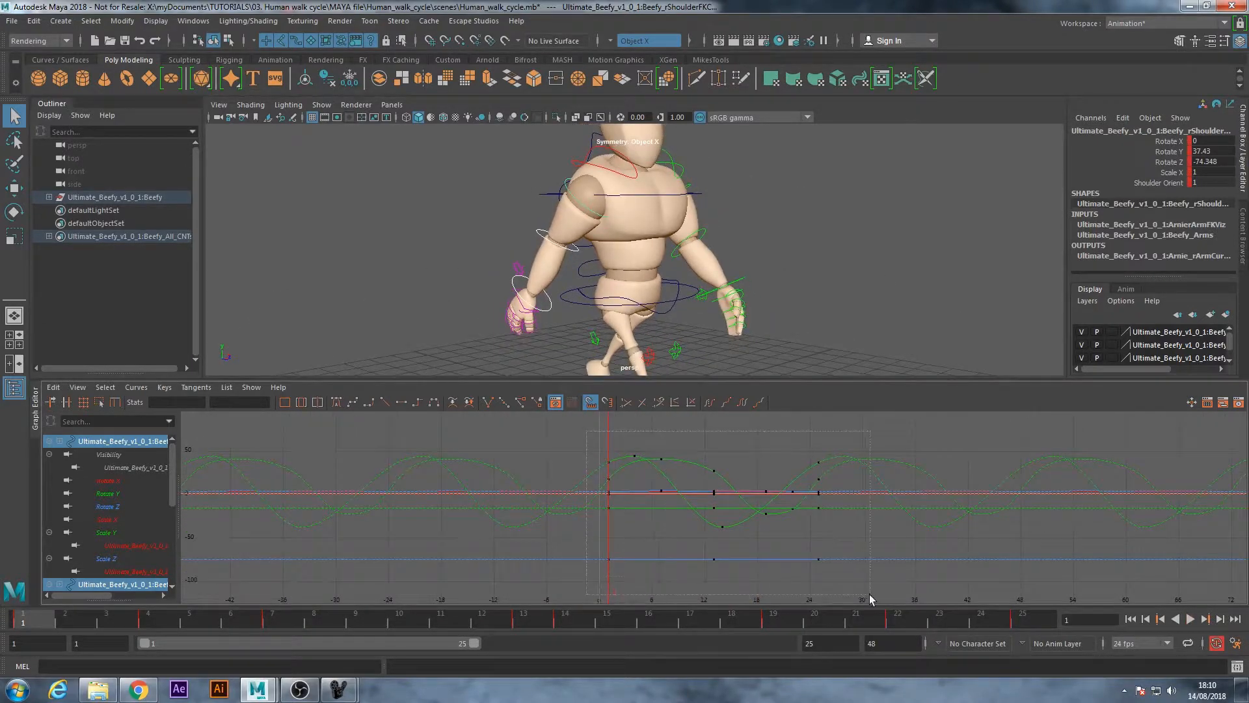
pyautogui.moveTo(871, 599); pyautogui.dragTo(871, 599)
pyautogui.press('w')
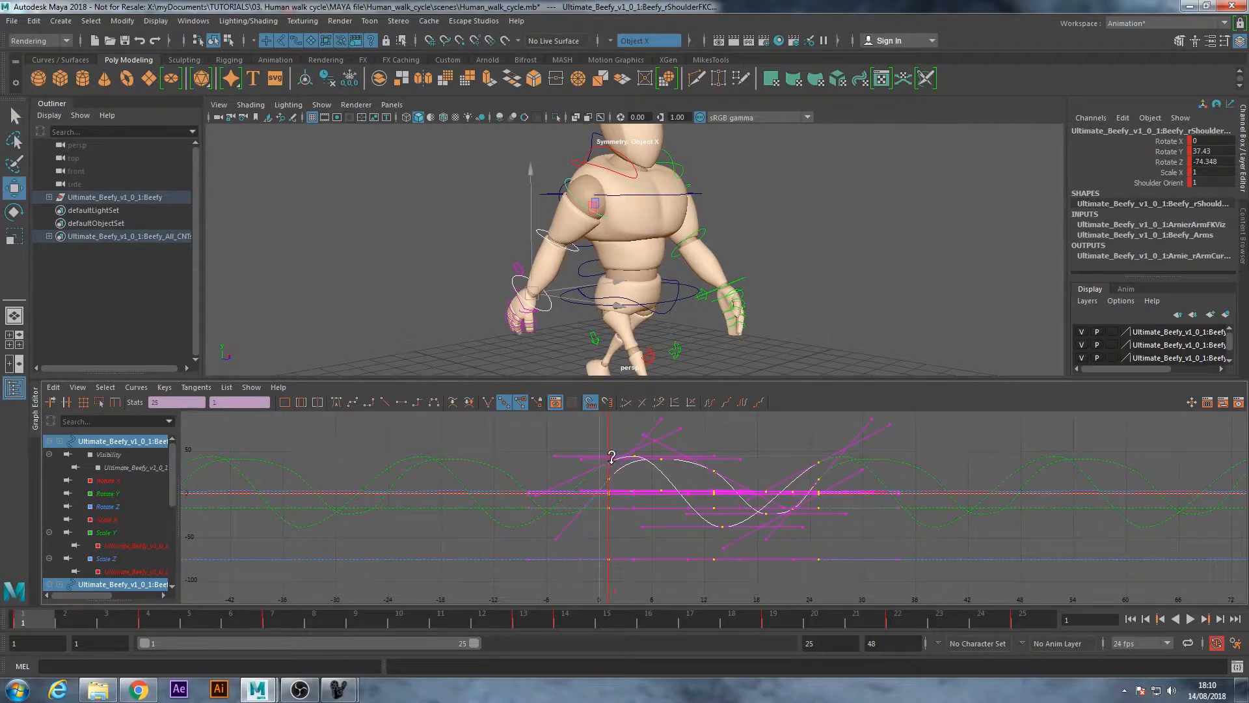
pyautogui.moveTo(615, 464)
pyautogui.keyDown('shift'); pyautogui.mouseDown(button='middle')
pyautogui.moveTo(630, 466)
pyautogui.moveTo(619, 466)
pyautogui.mouseUp(button='middle'); pyautogui.keyUp('shift')
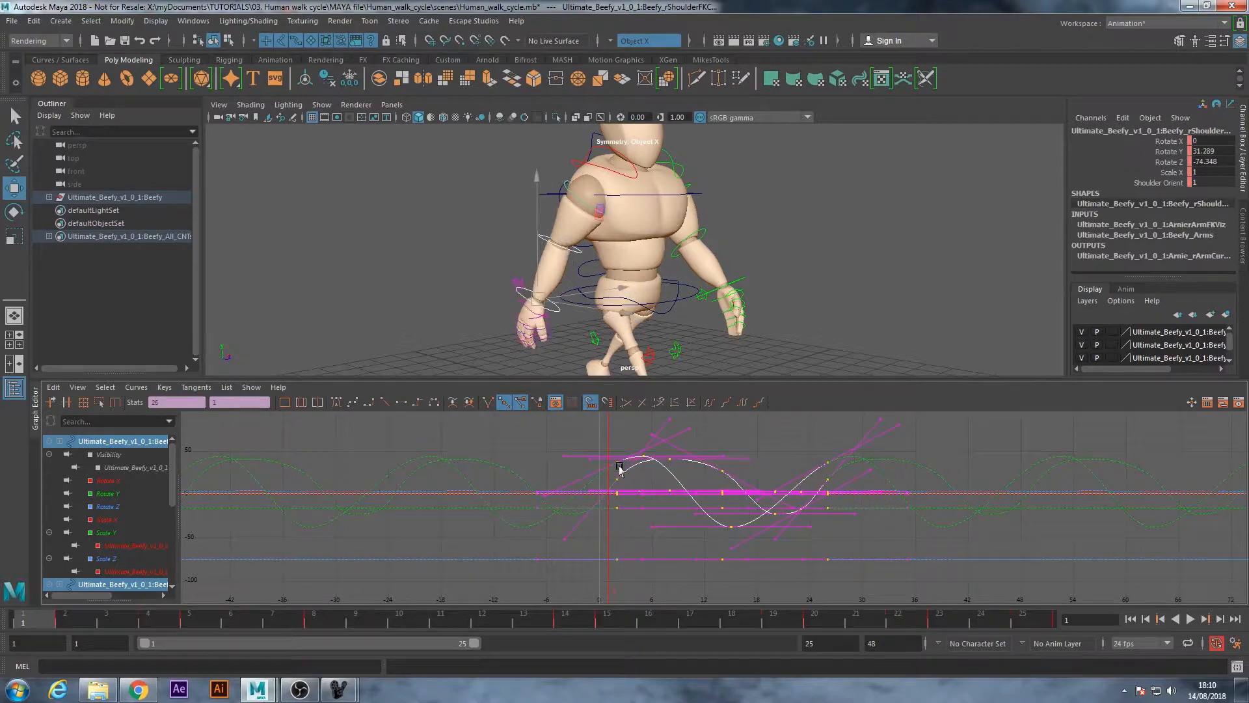
# Shift all keys of only the right wrist FK control one more frame later so that they start at frame 3
pyautogui.keyDown('alt'); pyautogui.moveTo(439, 336); pyautogui.dragTo(564, 311); pyautogui.keyUp('alt')
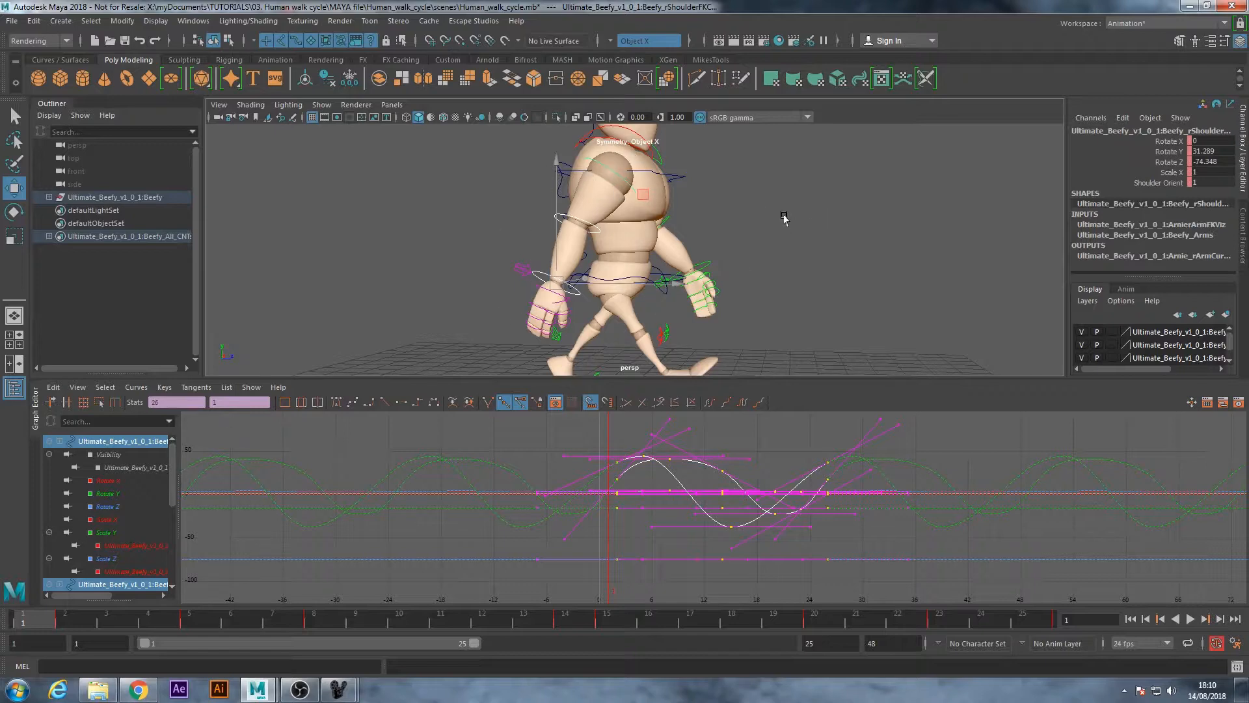
pyautogui.click(753, 213)
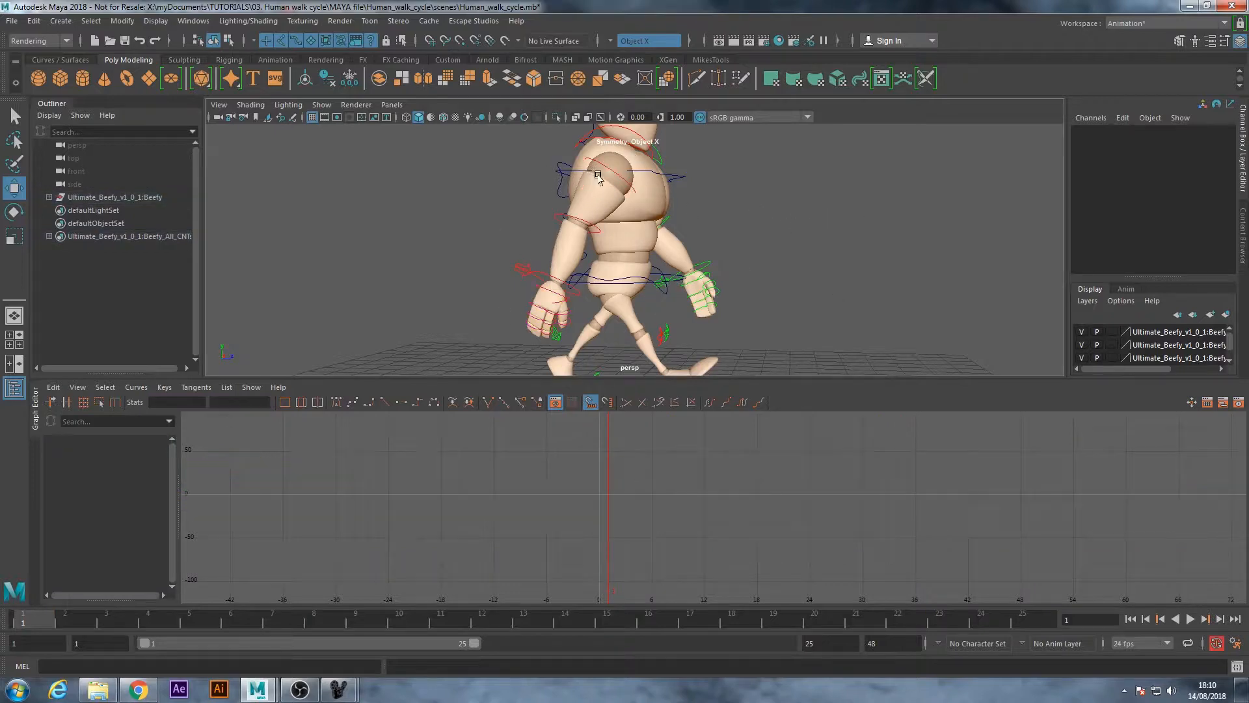
pyautogui.click(596, 186)
pyautogui.click(566, 218)
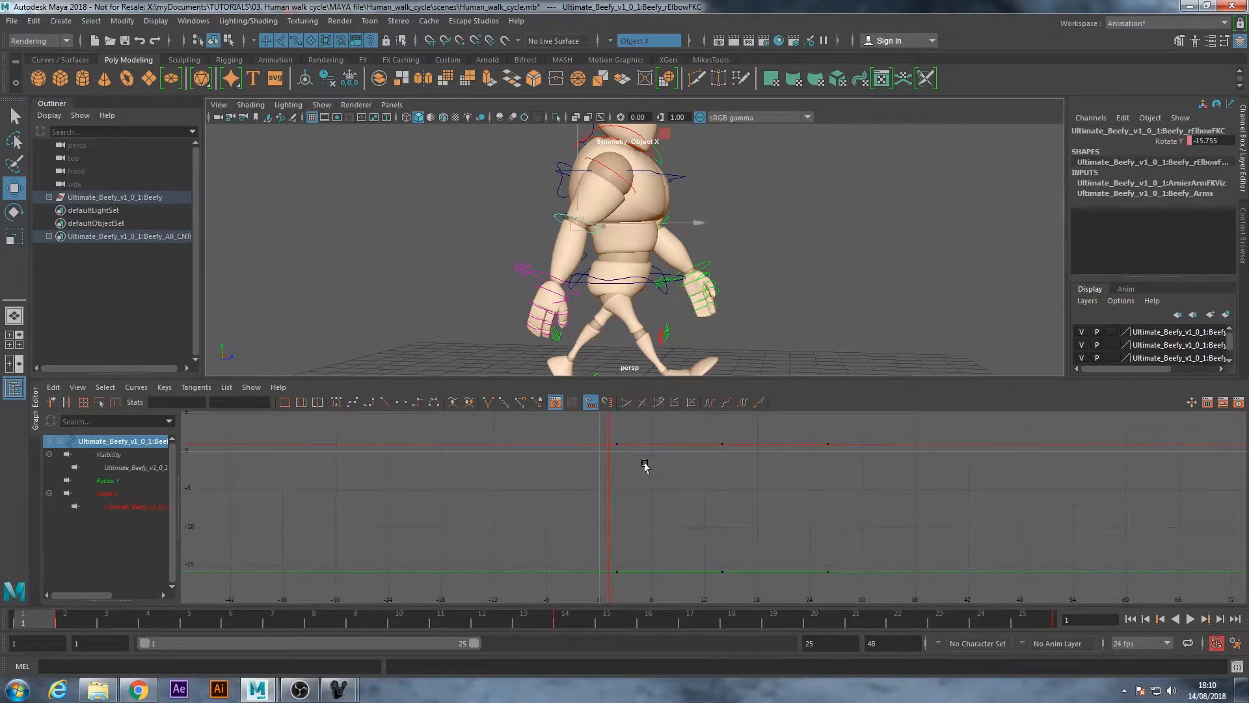
pyautogui.keyDown('alt'); pyautogui.moveTo(638, 311); pyautogui.dragTo(555, 301); pyautogui.keyUp('alt')
pyautogui.click(551, 300)
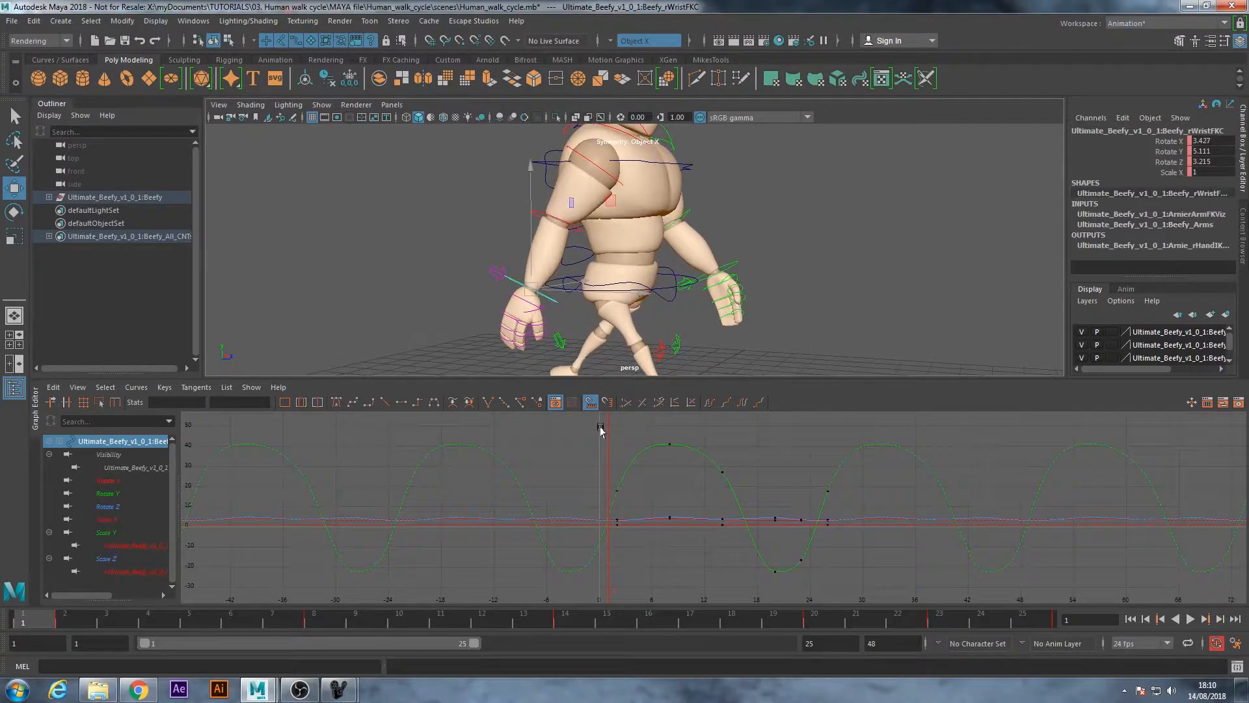
pyautogui.moveTo(589, 439); pyautogui.dragTo(869, 608)
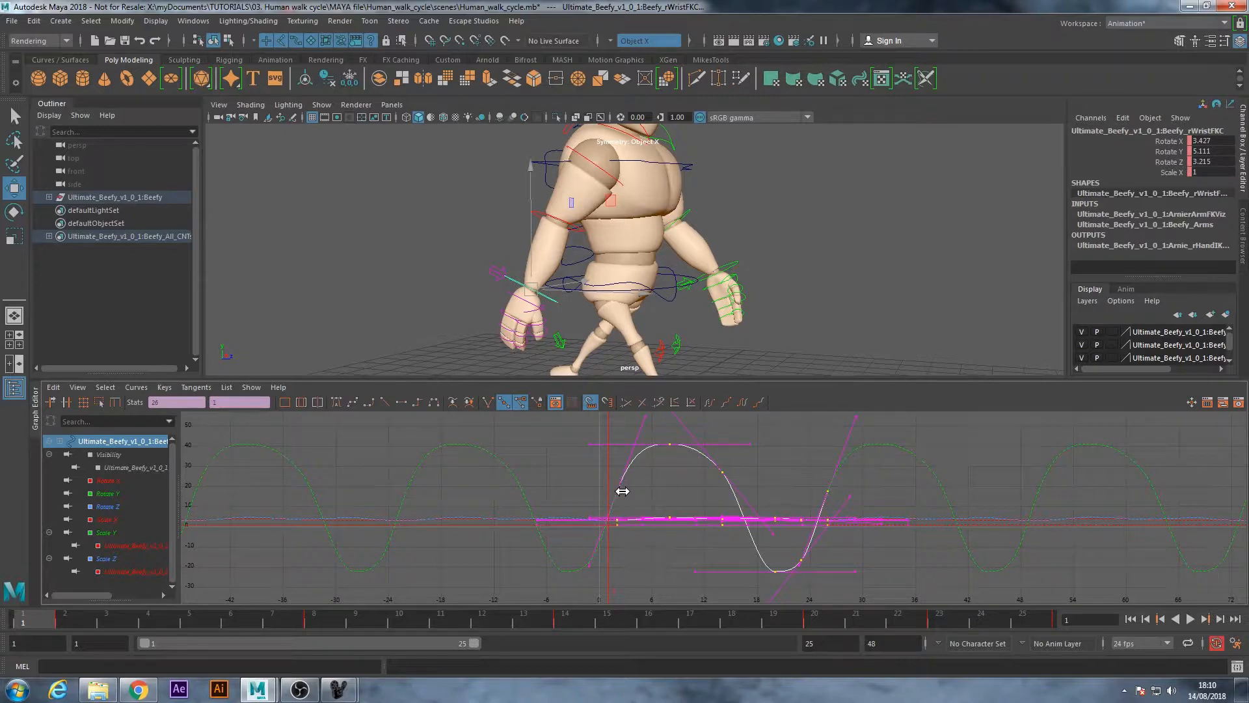
pyautogui.keyDown('shift'); pyautogui.moveTo(622, 491); pyautogui.dragTo(627, 491, button='middle'); pyautogui.keyUp('shift')
pyautogui.keyDown('alt'); pyautogui.moveTo(612, 287); pyautogui.dragTo(566, 273); pyautogui.keyUp('alt')
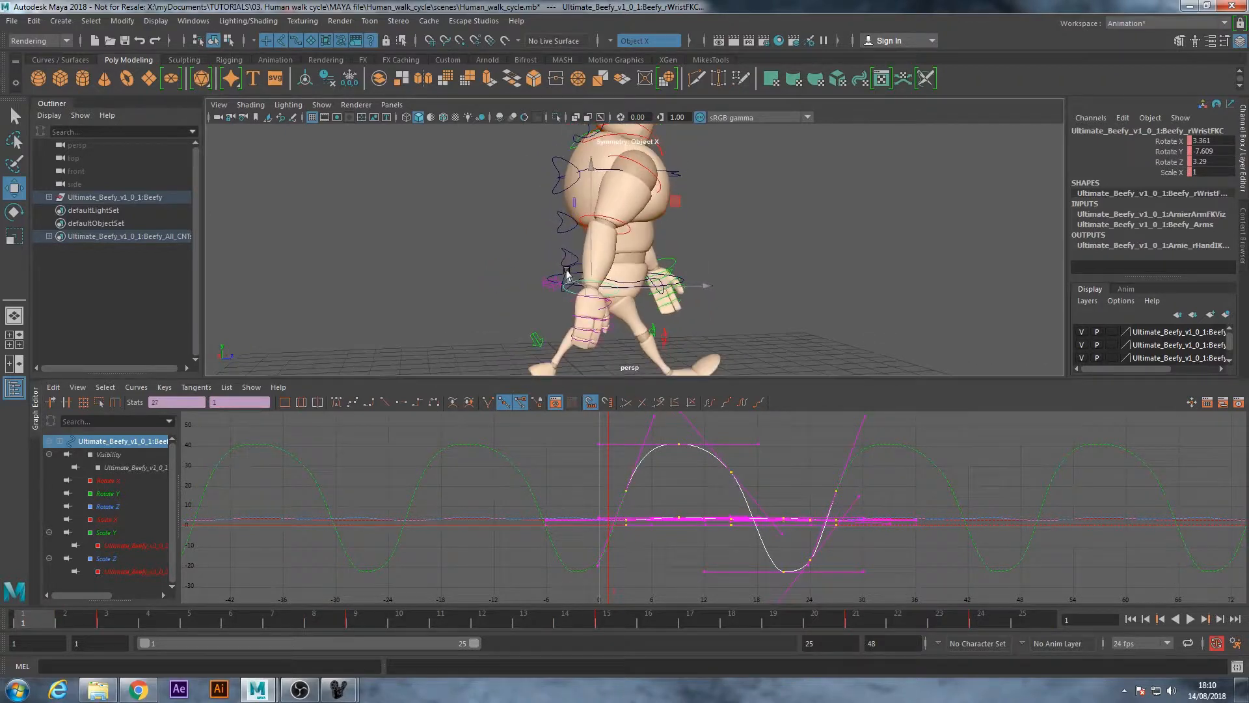
# Scrub from frame 1 to frame 3, select the right shoulder FK control, and play the walk cycle to review the arm swing
pyautogui.moveTo(38, 625); pyautogui.dragTo(99, 630)
pyautogui.keyDown('alt'); pyautogui.moveTo(485, 327); pyautogui.dragTo(466, 328); pyautogui.keyUp('alt')
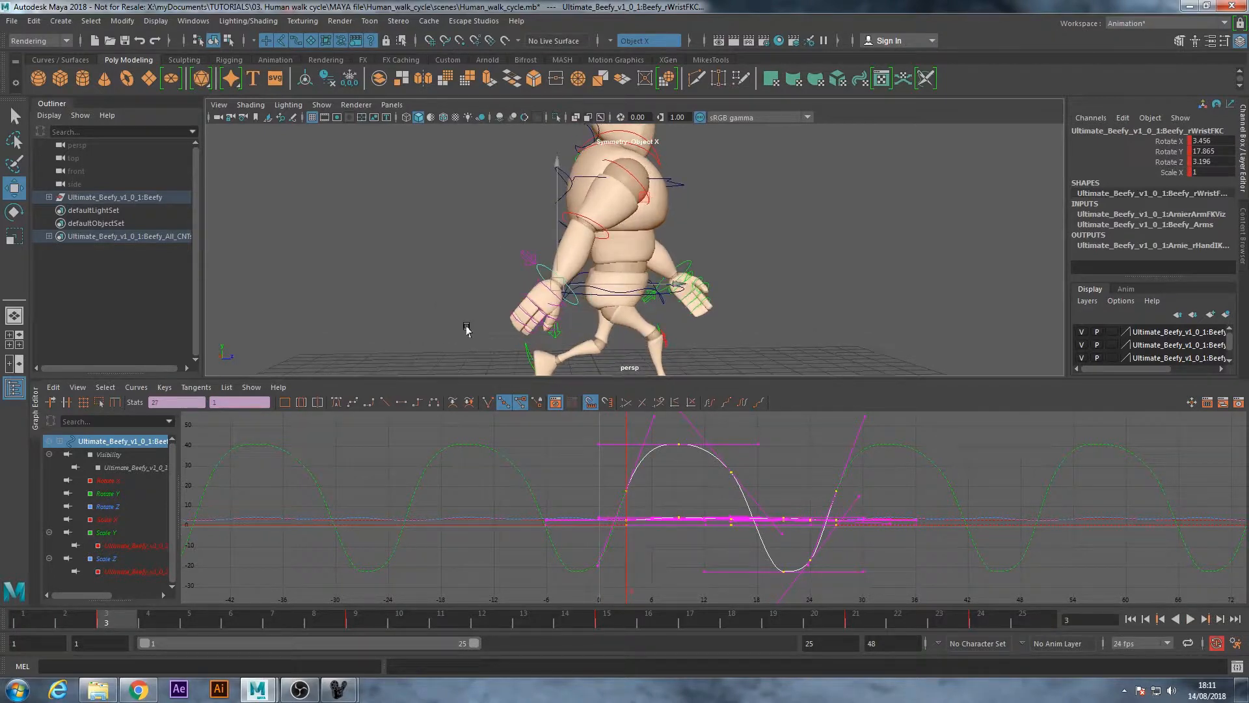
pyautogui.click(628, 199)
pyautogui.moveTo(97, 622); pyautogui.dragTo(7, 621)
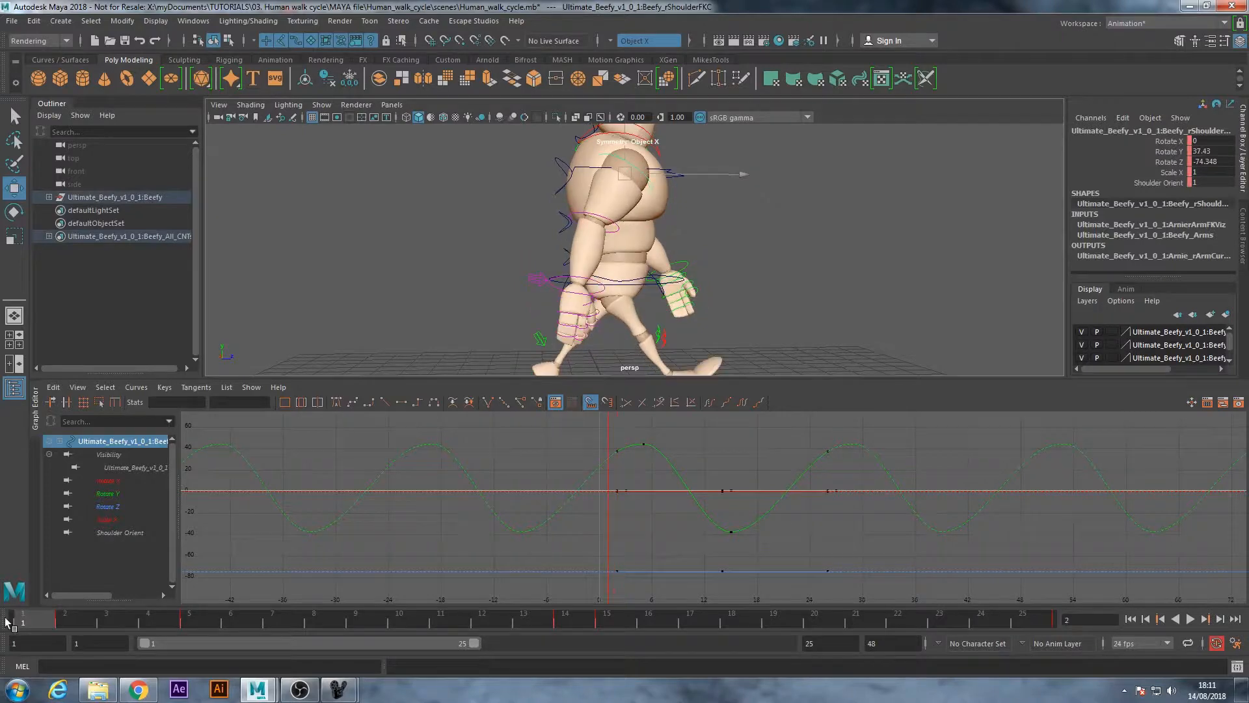
pyautogui.click(1189, 620)
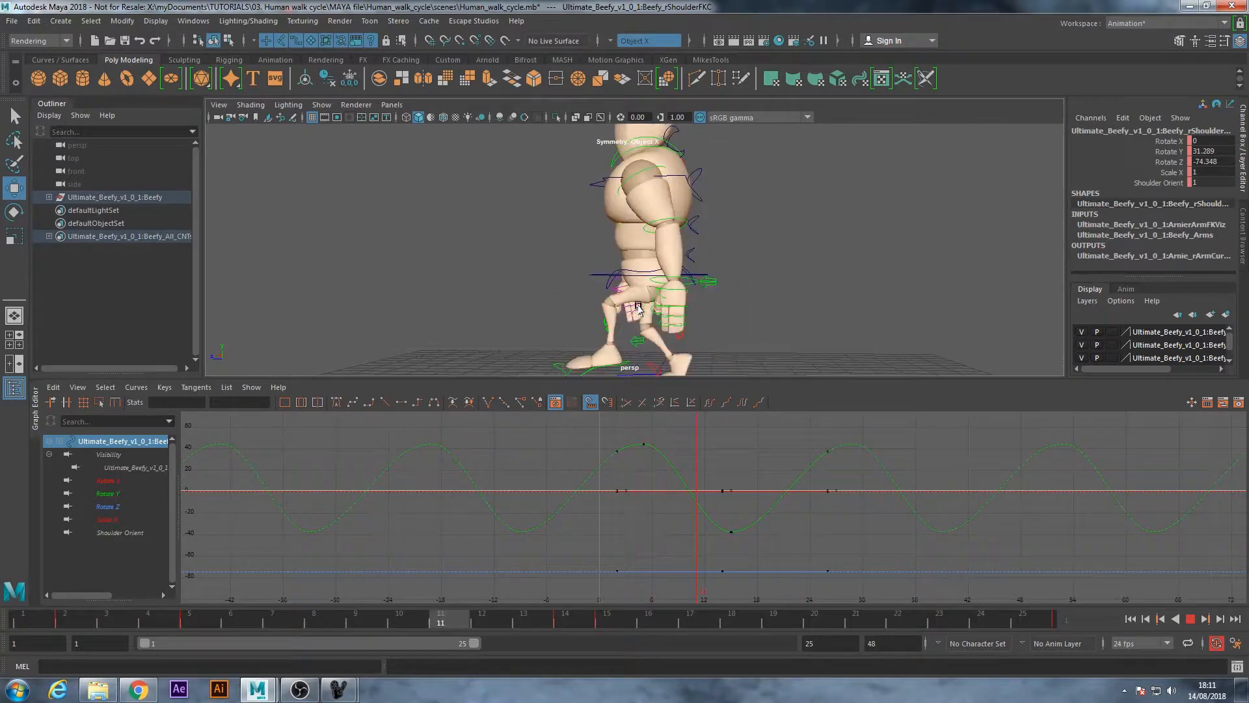
pyautogui.click(1189, 619)
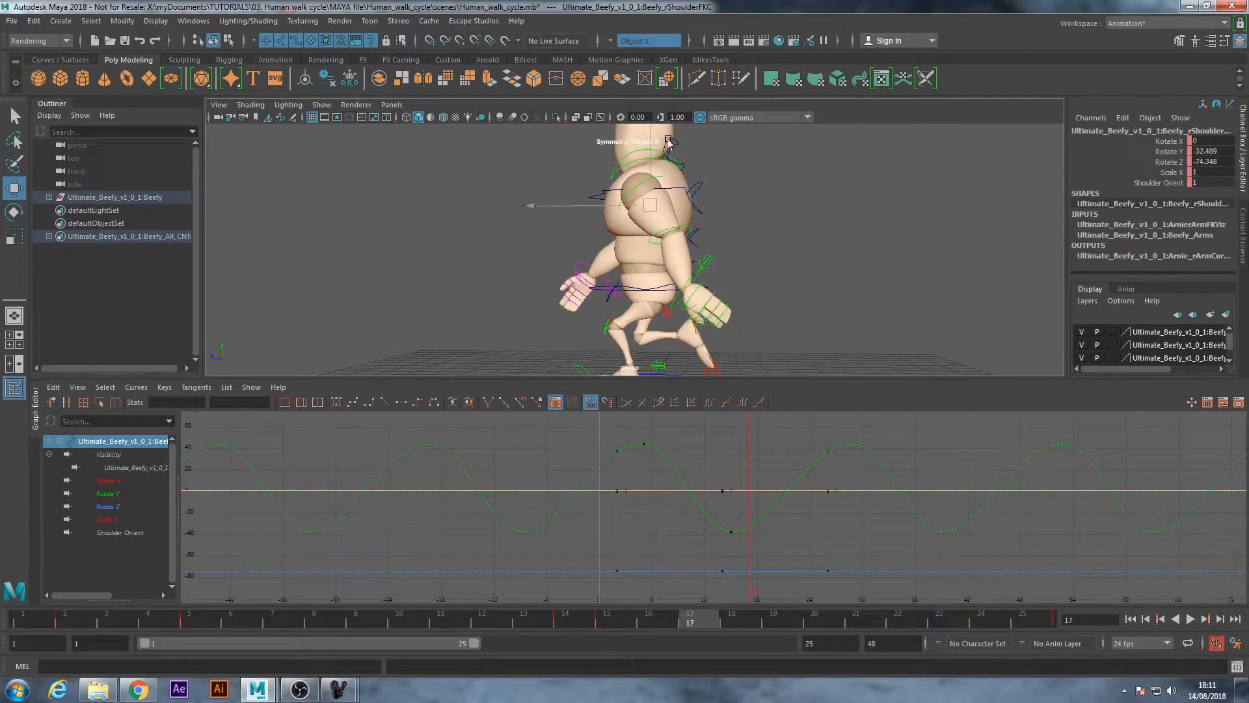
# Shift all keys of the left shoulder, elbow and wrist FK controls one frame later so that they start at frame 2
pyautogui.click(662, 290)
pyautogui.keyDown('alt'); pyautogui.moveTo(659, 296); pyautogui.dragTo(763, 279); pyautogui.keyUp('alt')
pyautogui.keyDown('shift'); pyautogui.click(677, 236); pyautogui.keyUp('shift')
pyautogui.click(755, 271)
pyautogui.press('f')
pyautogui.moveTo(630, 442); pyautogui.dragTo(635, 473)
pyautogui.moveTo(876, 570); pyautogui.dragTo(877, 571)
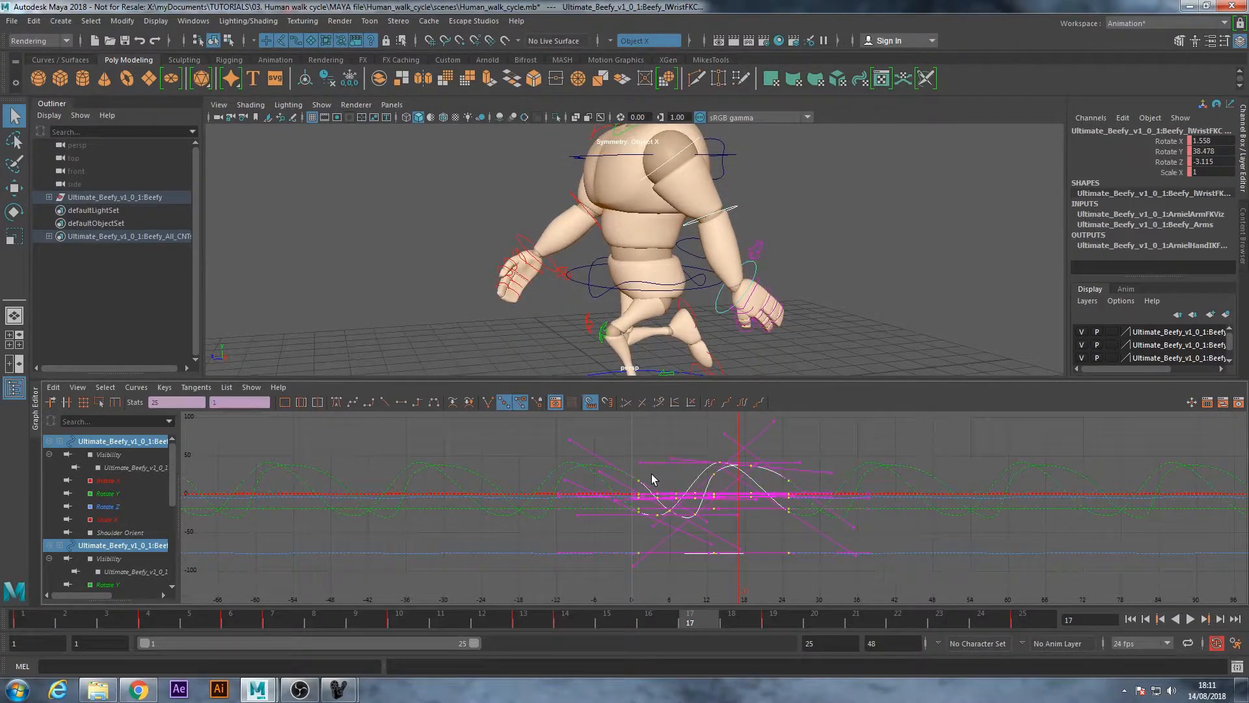
pyautogui.press('w')
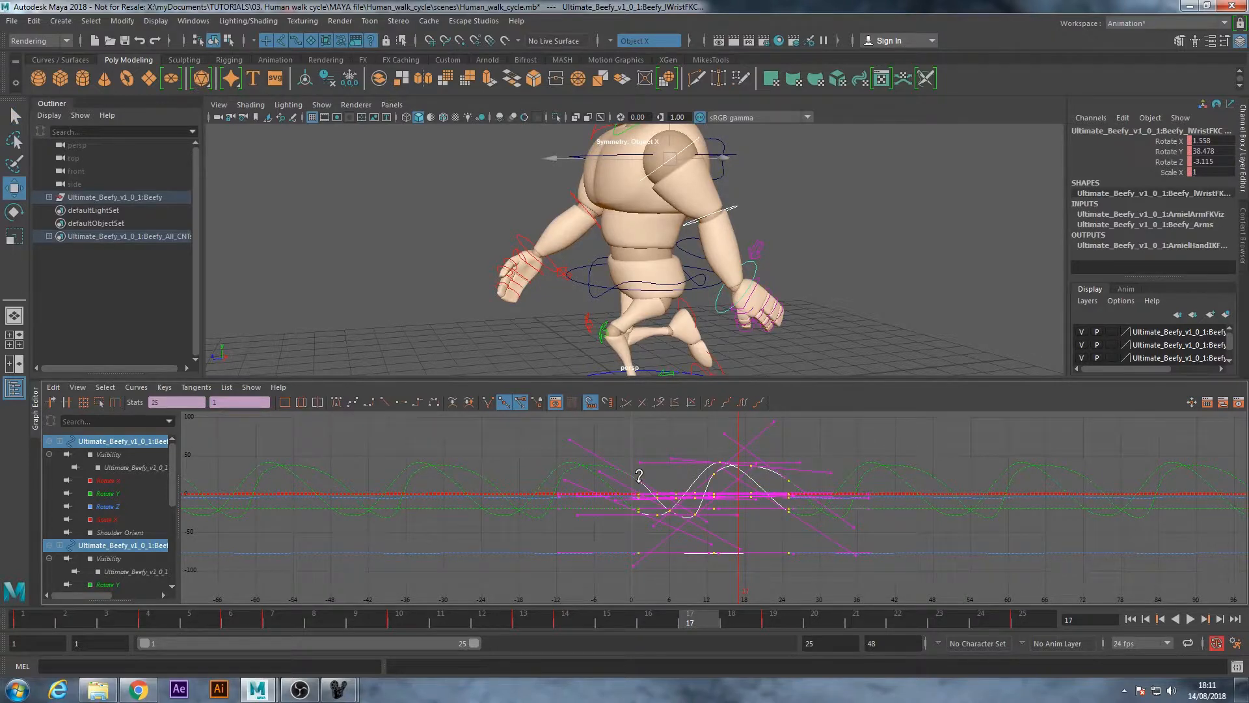
pyautogui.keyDown('shift'); pyautogui.moveTo(641, 484); pyautogui.dragTo(646, 484, button='middle'); pyautogui.keyUp('shift')
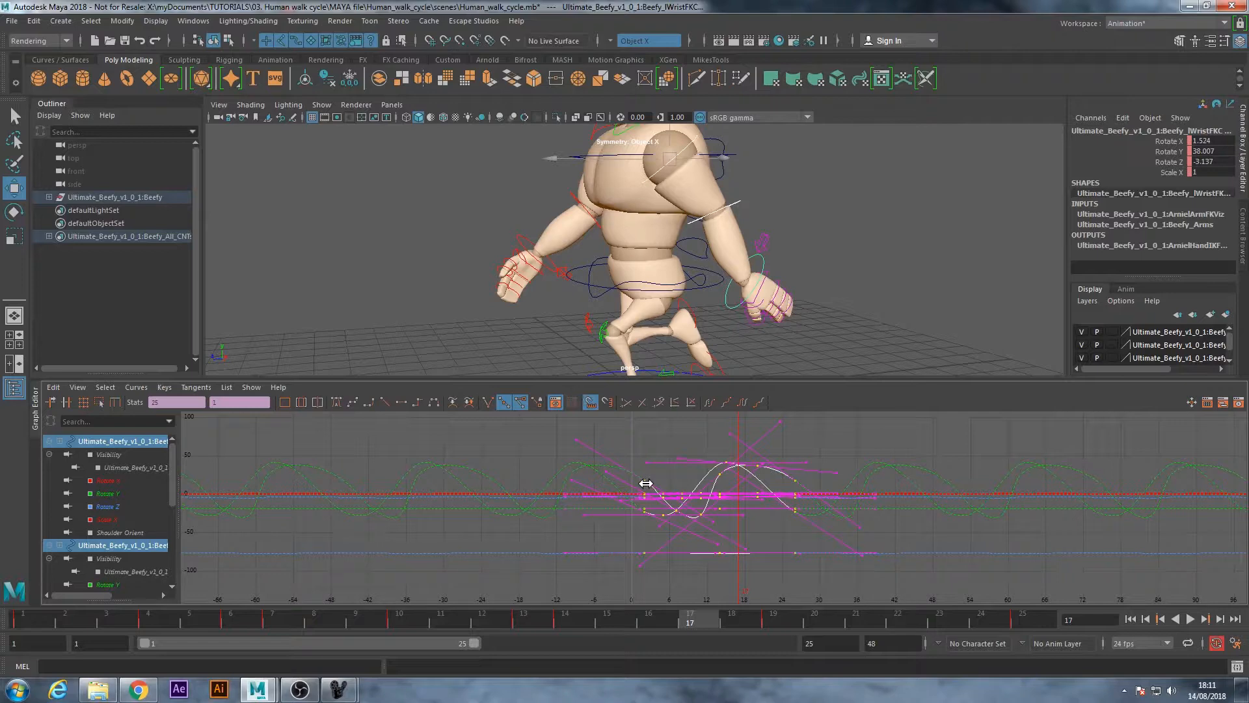
# Shift all keys of only the left wrist FK control one more frame later so that they start at frame 3
pyautogui.click(102, 617)
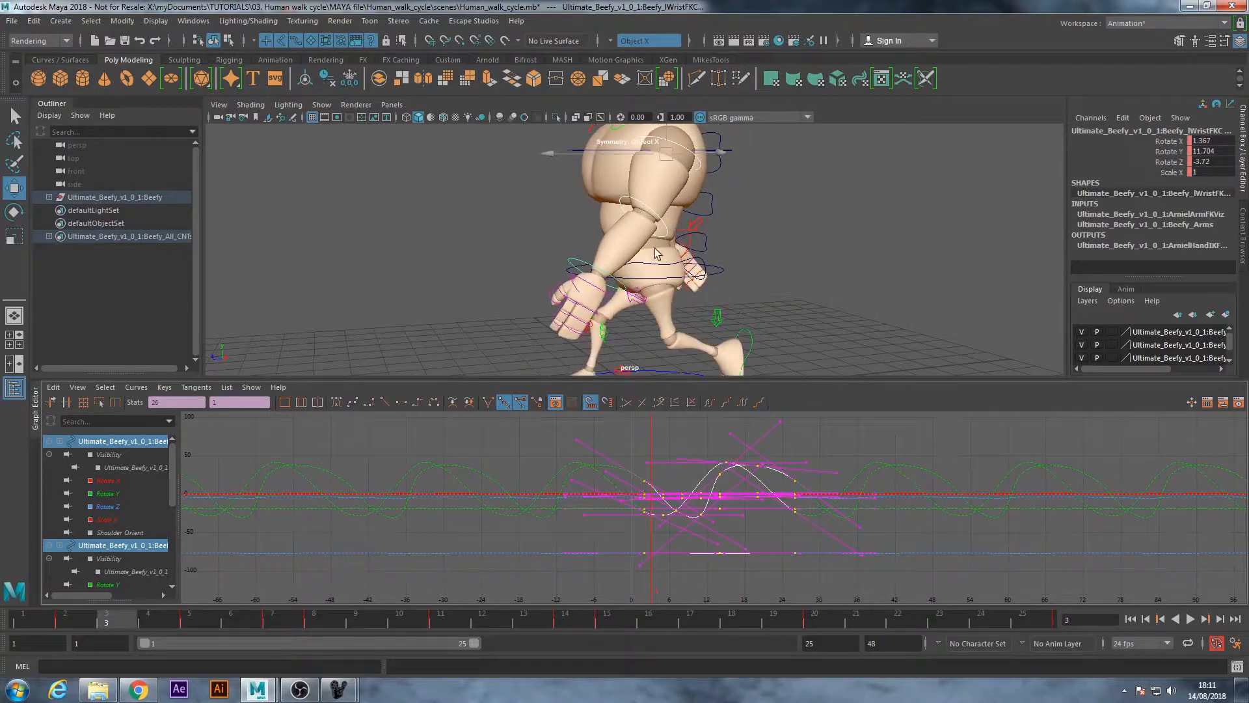
pyautogui.click(573, 262)
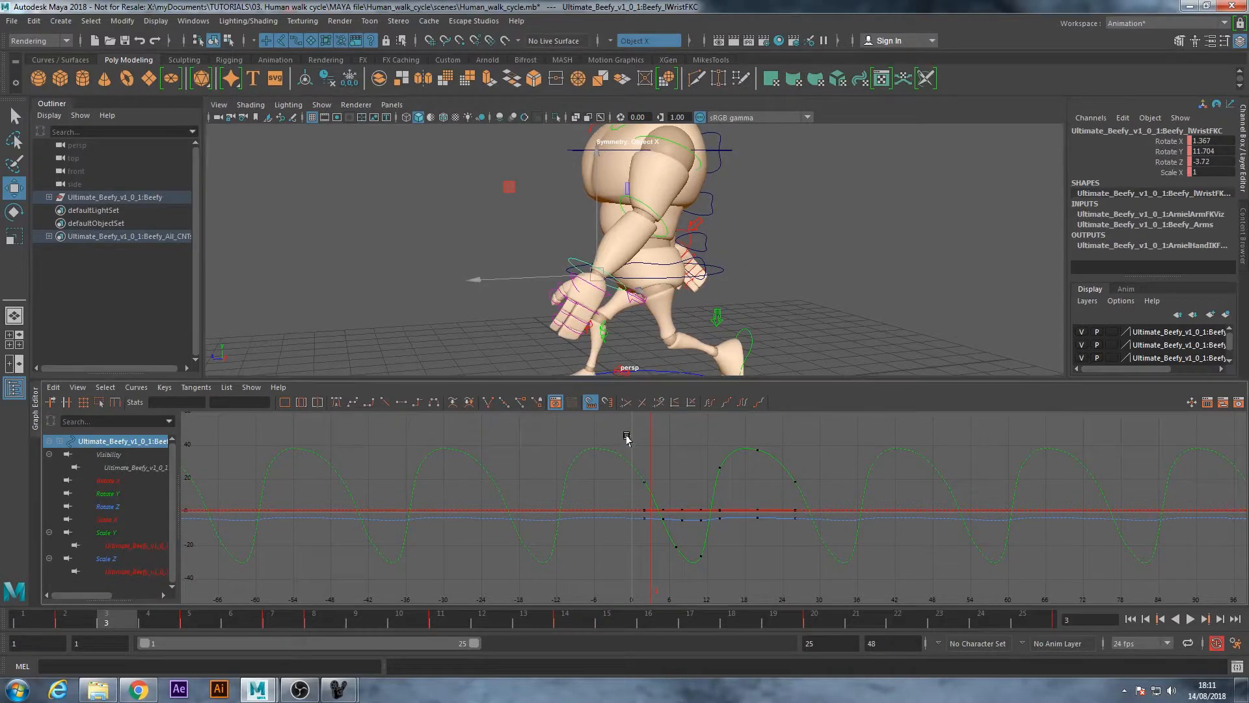
pyautogui.moveTo(745, 576); pyautogui.dragTo(821, 587)
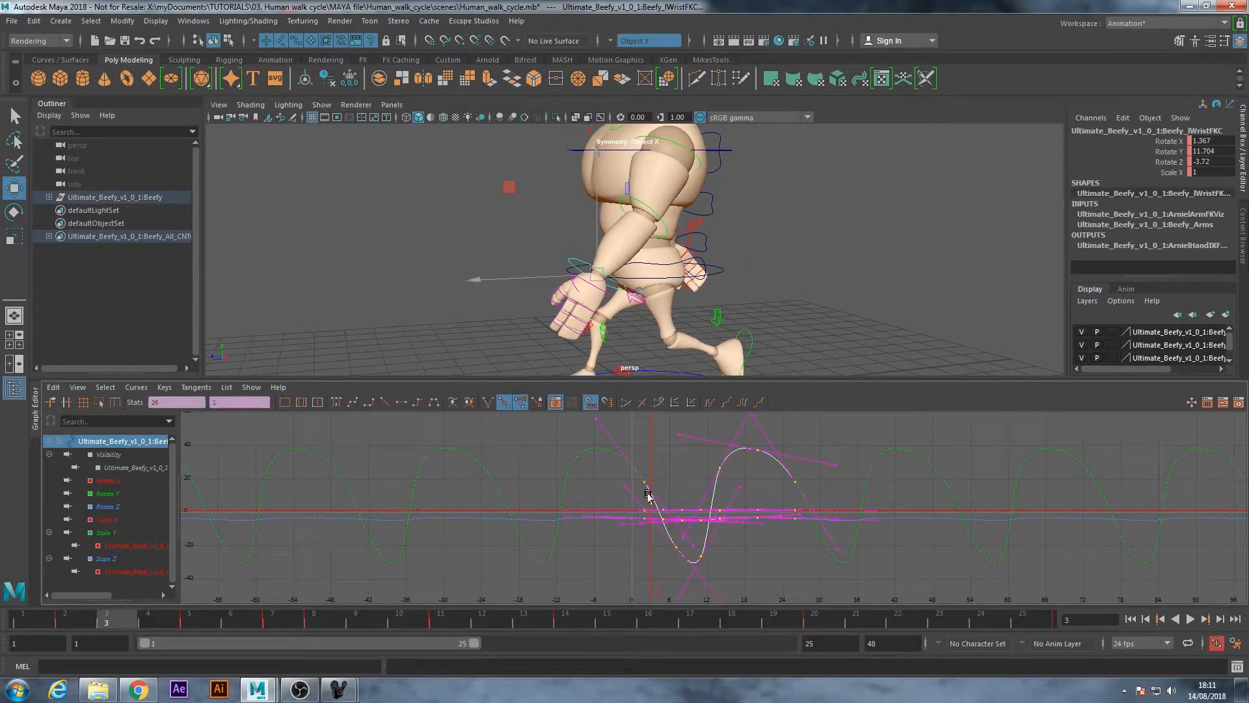
pyautogui.keyDown('shift'); pyautogui.moveTo(650, 482); pyautogui.dragTo(651, 481, button='middle'); pyautogui.keyUp('shift')
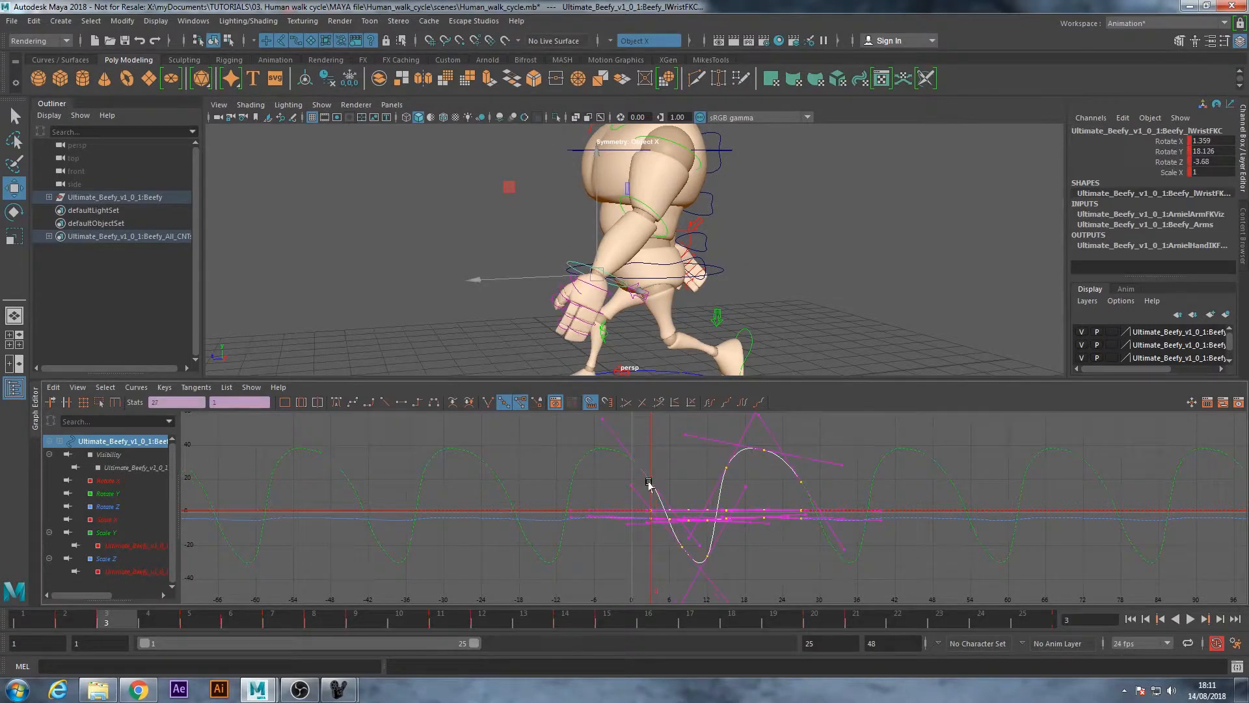
pyautogui.press('q')
# Play the walk cycle from frame 1 and review the motion of both arms from several angles
pyautogui.keyDown('alt'); pyautogui.moveTo(675, 231); pyautogui.dragTo(626, 236); pyautogui.keyUp('alt')
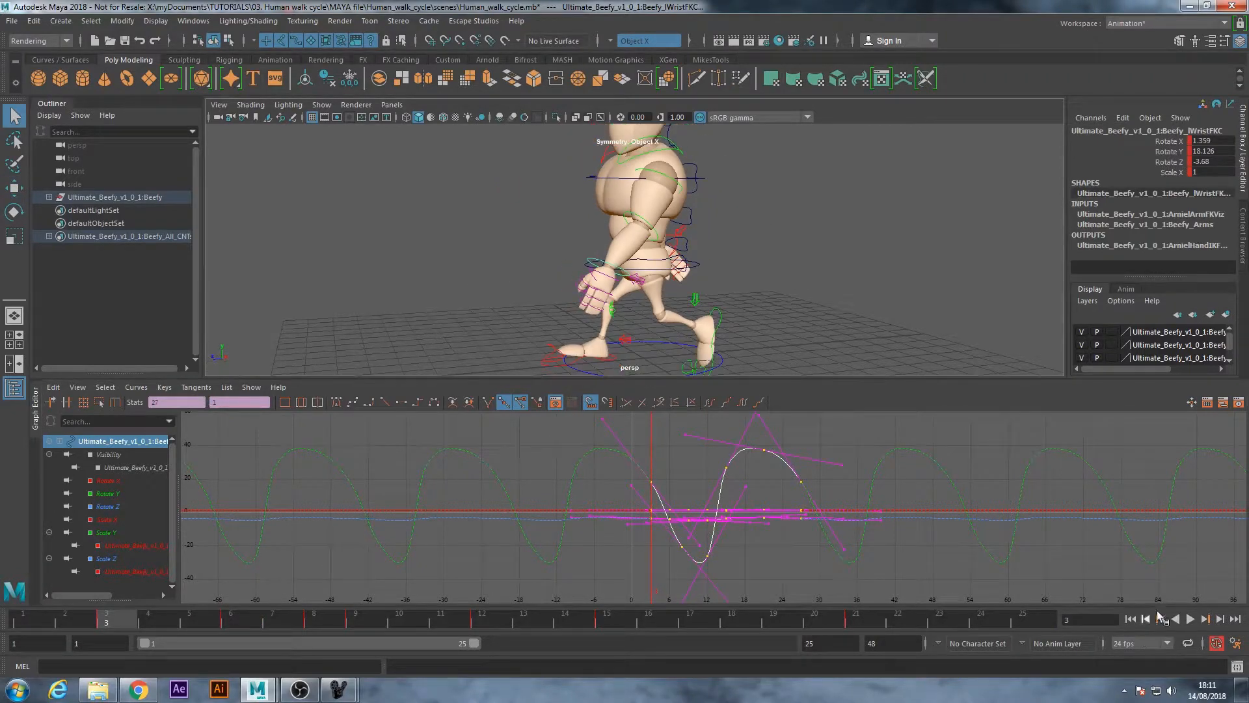
pyautogui.click(1132, 621)
pyautogui.click(1190, 620)
pyautogui.keyDown('alt'); pyautogui.moveTo(618, 215); pyautogui.dragTo(700, 212); pyautogui.keyUp('alt')
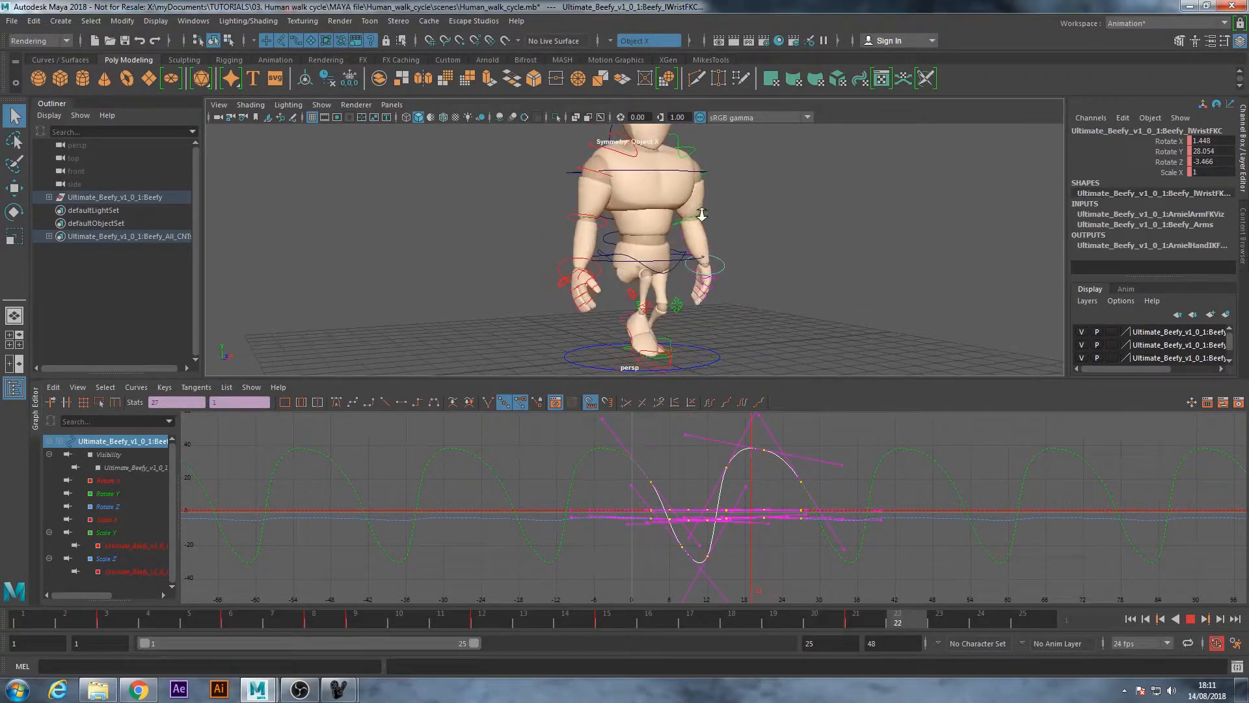
pyautogui.keyDown('alt'); pyautogui.moveTo(700, 212); pyautogui.dragTo(737, 225, button='right'); pyautogui.keyUp('alt')
pyautogui.keyDown('alt'); pyautogui.moveTo(737, 225); pyautogui.dragTo(711, 234, button='middle'); pyautogui.keyUp('alt')
pyautogui.keyDown('alt'); pyautogui.moveTo(712, 234); pyautogui.dragTo(728, 280, button='right'); pyautogui.keyUp('alt')
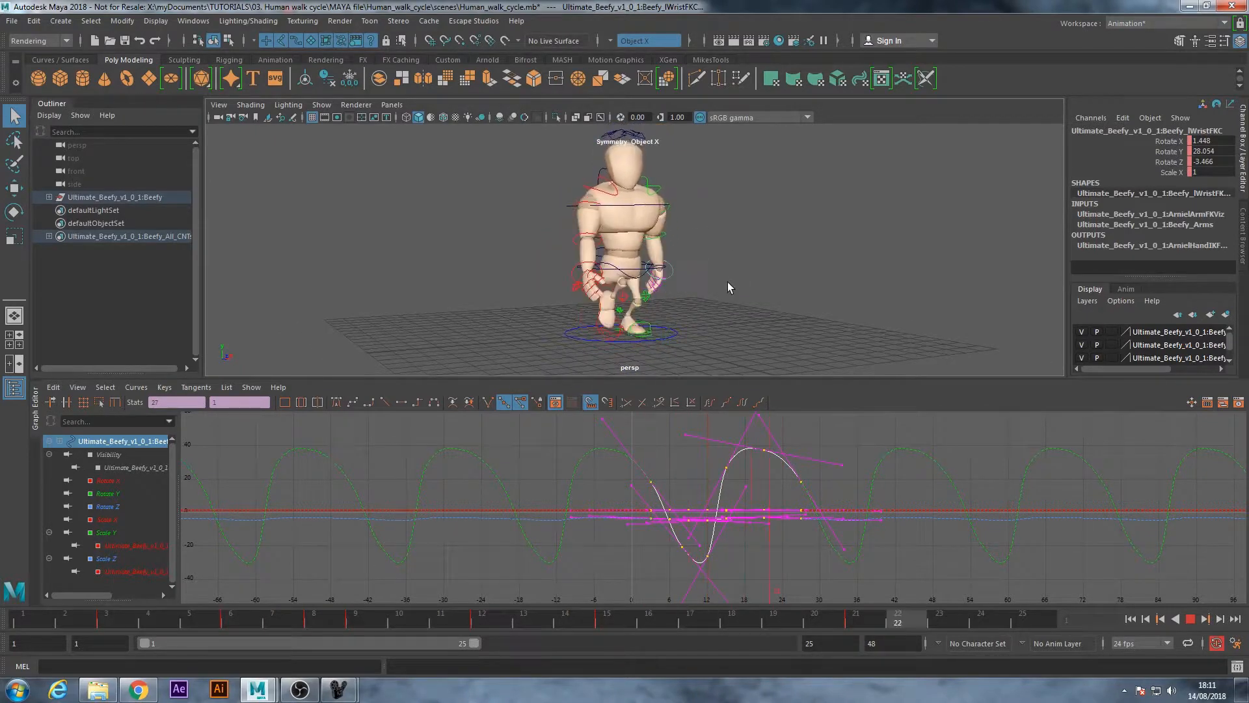
pyautogui.keyDown('alt'); pyautogui.moveTo(726, 304); pyautogui.dragTo(717, 303); pyautogui.keyUp('alt')
pyautogui.press('Escape')
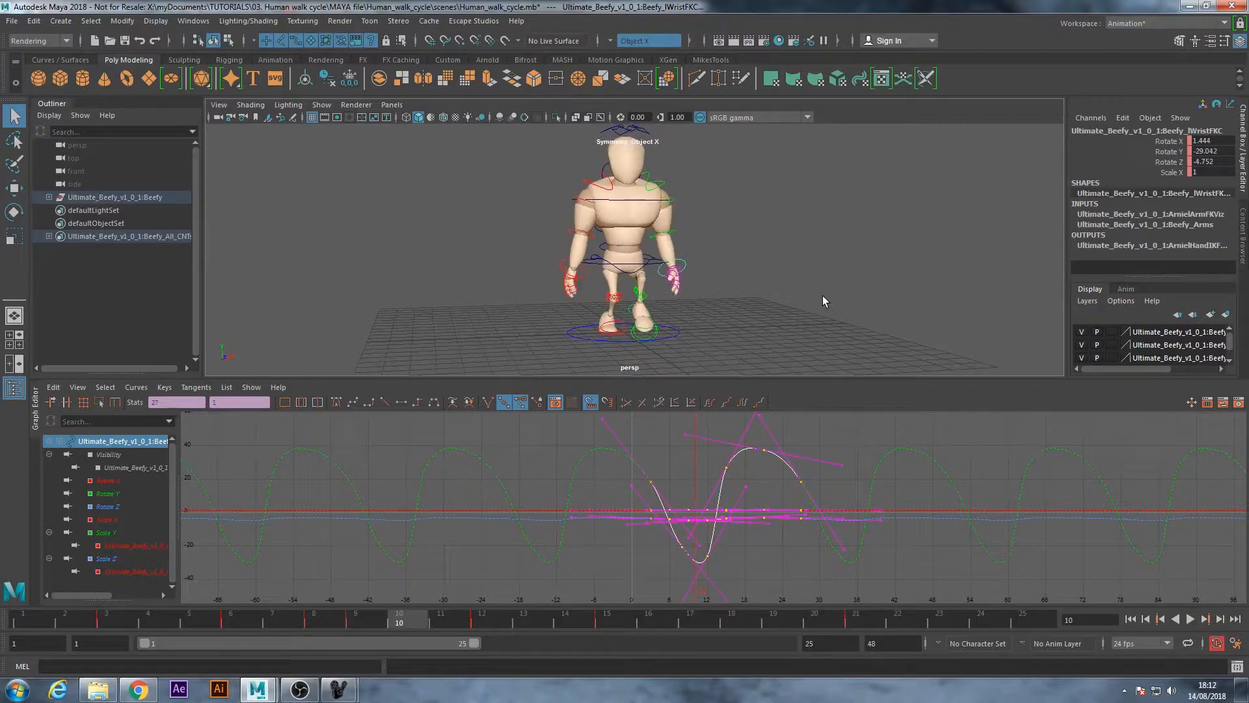
# Go to frame 1 and select the joint controls of the left hand's two fingers together, leaving out the thumb
pyautogui.click(816, 303)
pyautogui.keyDown('alt'); pyautogui.moveTo(544, 219); pyautogui.dragTo(615, 270, button='right'); pyautogui.keyUp('alt')
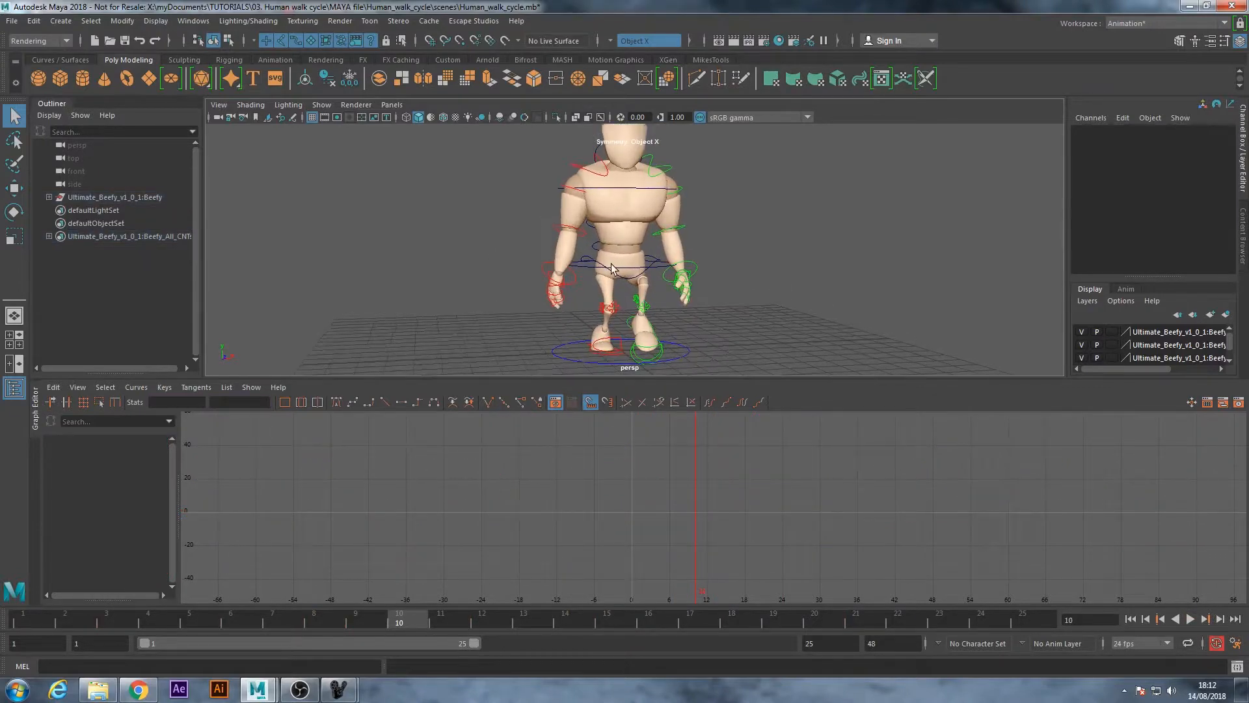
pyautogui.click(691, 265)
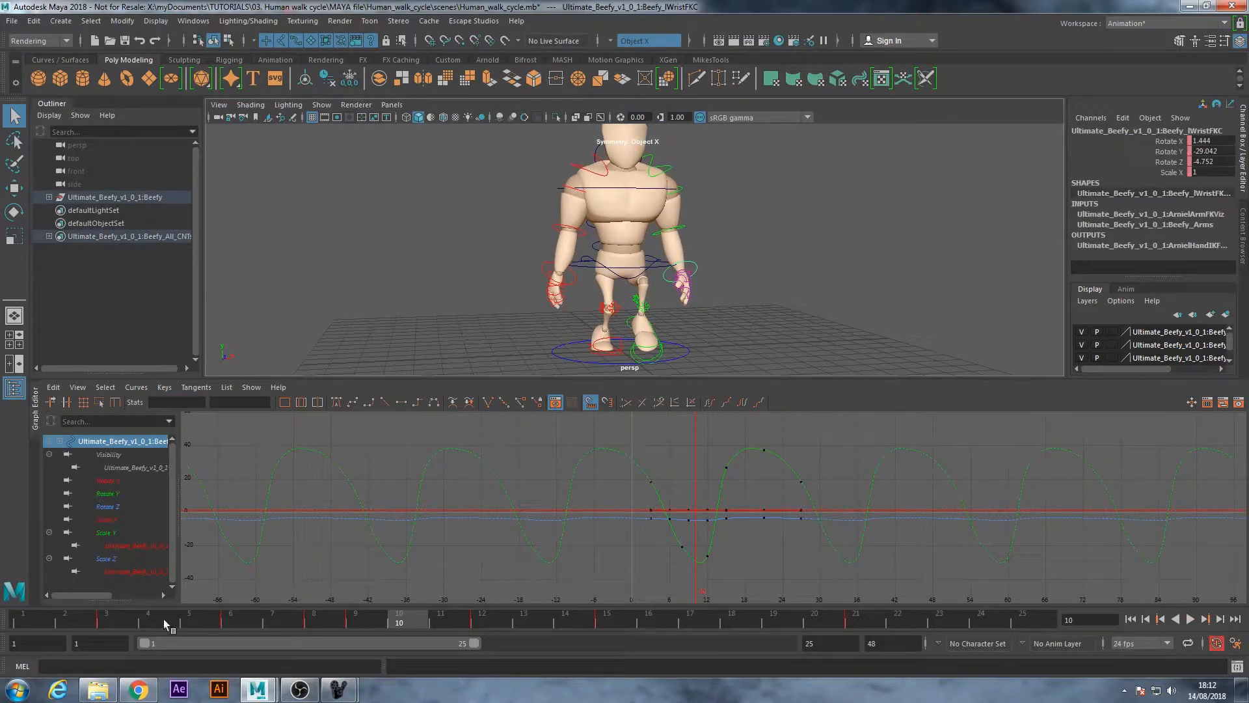
pyautogui.click(24, 625)
pyautogui.hotkey('alt', 'v')
pyautogui.click(681, 319)
pyautogui.keyDown('alt'); pyautogui.moveTo(681, 319); pyautogui.dragTo(589, 309); pyautogui.keyUp('alt')
pyautogui.keyDown('alt'); pyautogui.moveTo(588, 309); pyautogui.dragTo(643, 331, button='right'); pyautogui.keyUp('alt')
pyautogui.keyDown('alt'); pyautogui.moveTo(643, 332); pyautogui.dragTo(712, 263, button='middle'); pyautogui.keyUp('alt')
pyautogui.keyDown('alt'); pyautogui.moveTo(712, 263); pyautogui.dragTo(747, 233); pyautogui.keyUp('alt')
pyautogui.keyDown('alt'); pyautogui.moveTo(747, 233); pyautogui.dragTo(885, 235, button='right'); pyautogui.keyUp('alt')
pyautogui.keyDown('alt'); pyautogui.moveTo(885, 234); pyautogui.dragTo(822, 242, button='middle'); pyautogui.keyUp('alt')
pyautogui.keyDown('alt'); pyautogui.moveTo(823, 242); pyautogui.dragTo(905, 237, button='right'); pyautogui.keyUp('alt')
pyautogui.keyDown('alt'); pyautogui.moveTo(904, 238); pyautogui.dragTo(699, 236, button='middle'); pyautogui.keyUp('alt')
pyautogui.keyDown('alt'); pyautogui.moveTo(698, 235); pyautogui.dragTo(775, 237, button='right'); pyautogui.keyUp('alt')
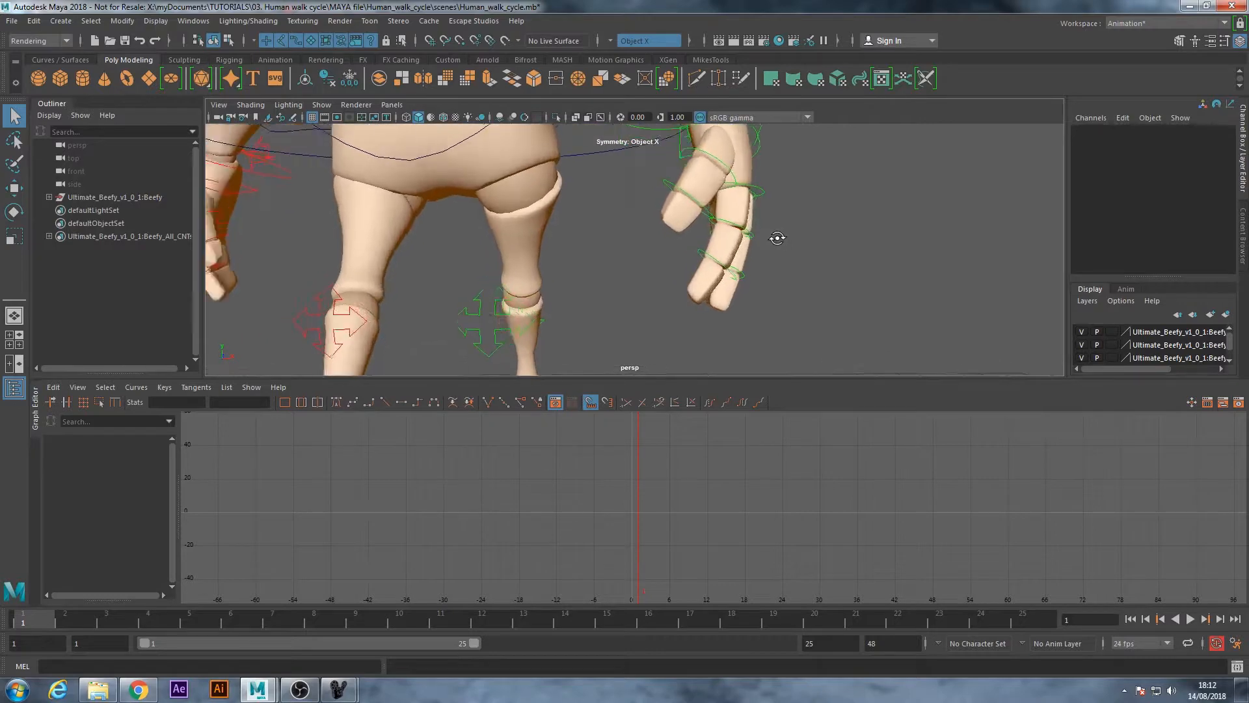
pyautogui.keyDown('alt'); pyautogui.moveTo(775, 236); pyautogui.dragTo(735, 241); pyautogui.keyUp('alt')
pyautogui.moveTo(790, 241)
pyautogui.keyDown('alt'); pyautogui.mouseDown(button='middle')
pyautogui.moveTo(846, 229)
pyautogui.moveTo(809, 227)
pyautogui.mouseUp(button='middle'); pyautogui.keyUp('alt')
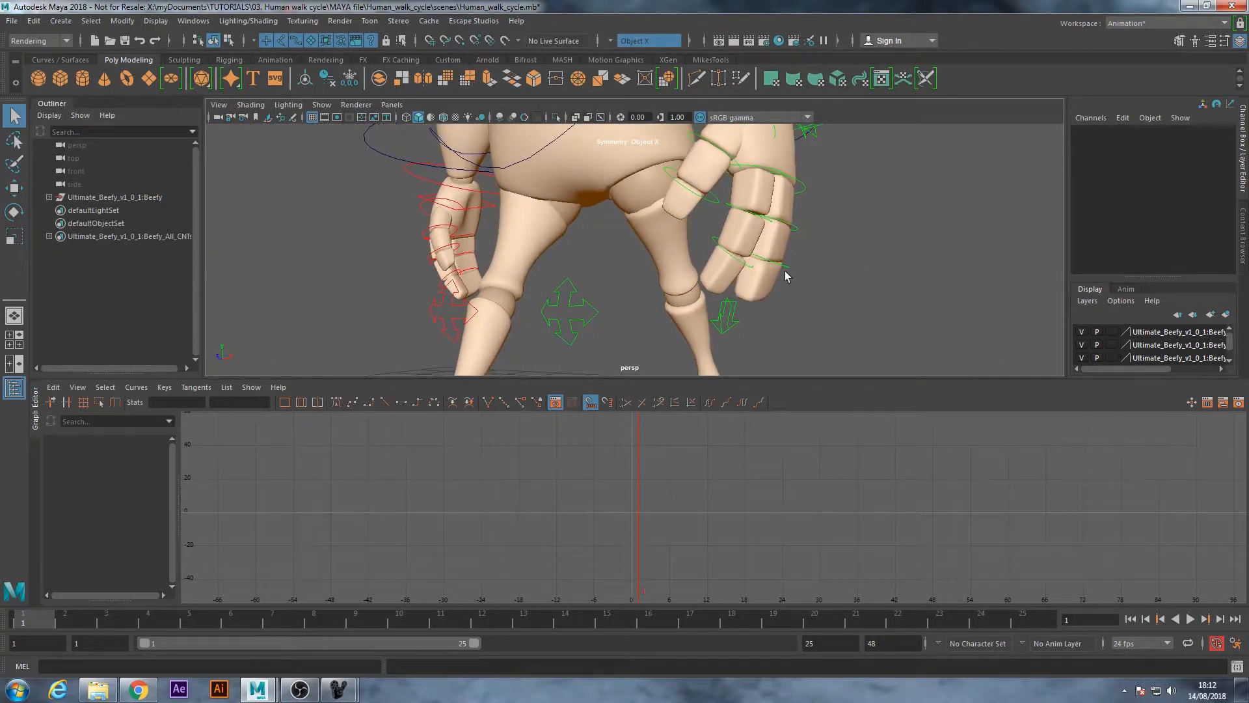
pyautogui.keyDown('alt'); pyautogui.moveTo(786, 276); pyautogui.dragTo(778, 271); pyautogui.keyUp('alt')
pyautogui.click(736, 263)
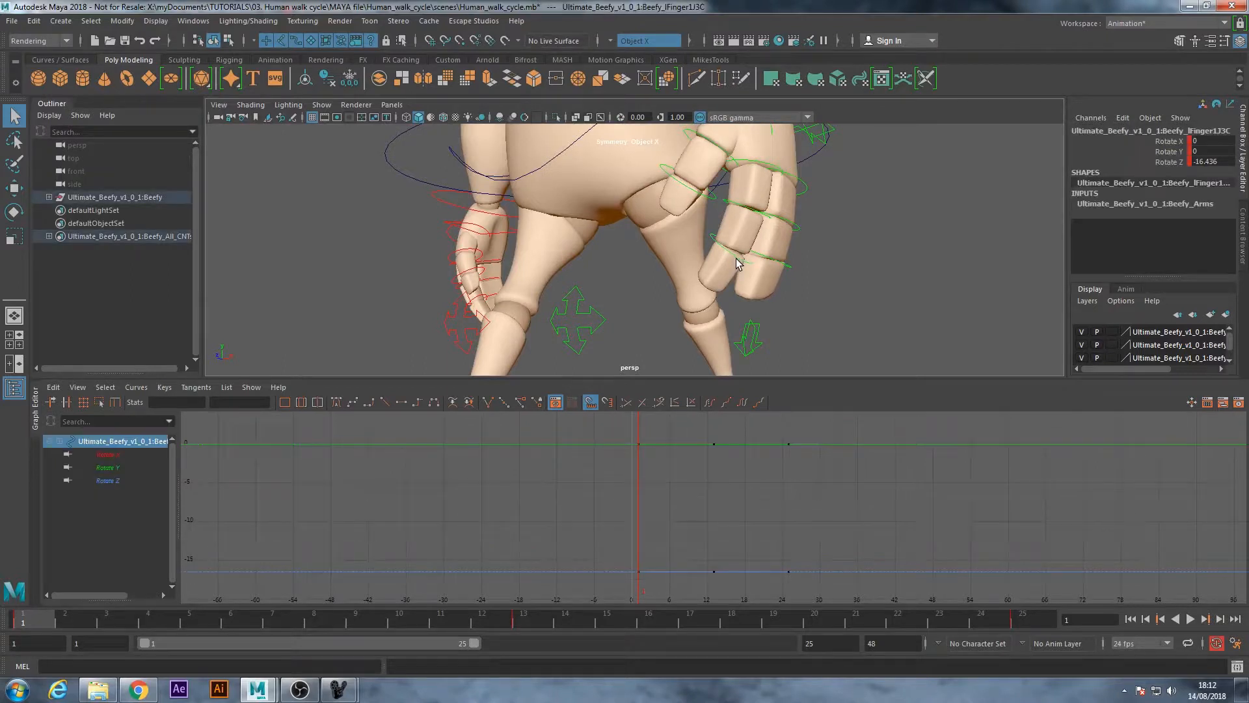
pyautogui.keyDown('shift'); pyautogui.click(751, 214); pyautogui.keyUp('shift')
pyautogui.keyDown('shift'); pyautogui.click(795, 179); pyautogui.keyUp('shift')
pyautogui.keyDown('shift'); pyautogui.click(791, 225); pyautogui.keyUp('shift')
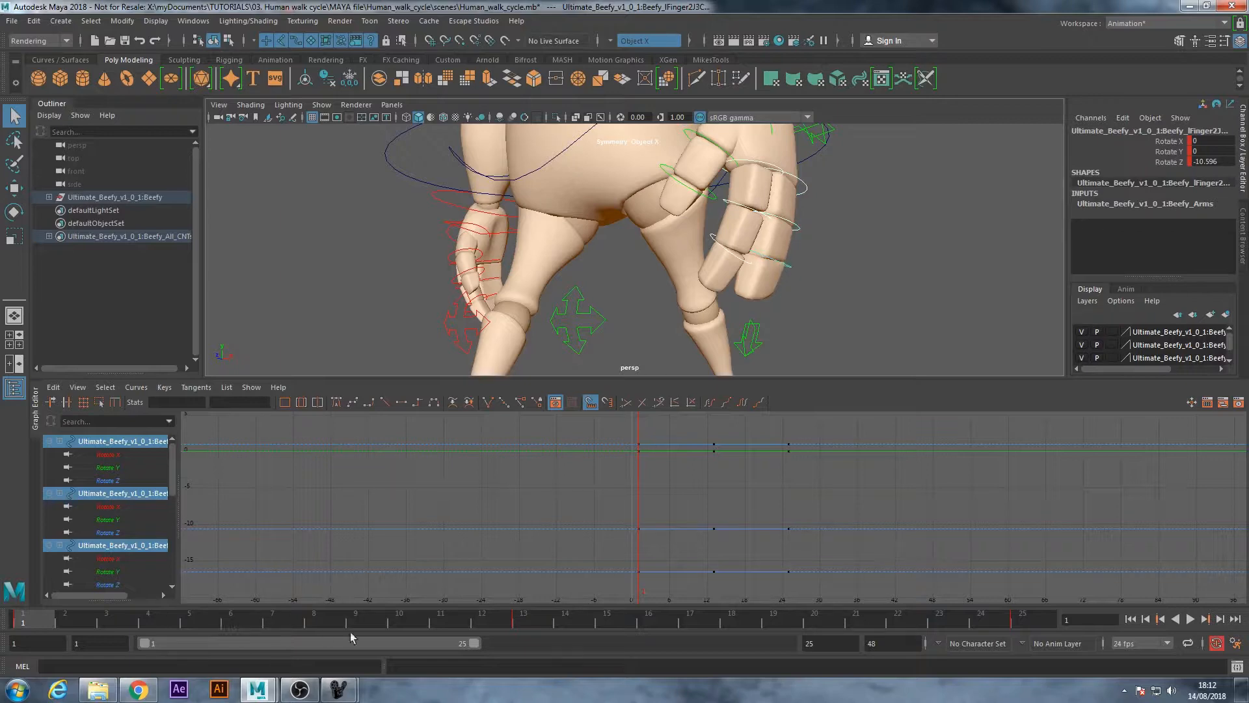
# At frame 13, curl the left finger controls inward to a Rotate Z of about -18.8 on the last-selected joint, and key the pose
pyautogui.click(520, 623)
pyautogui.keyDown('alt'); pyautogui.moveTo(747, 324); pyautogui.dragTo(599, 321, button='right'); pyautogui.keyUp('alt')
pyautogui.keyDown('alt'); pyautogui.moveTo(599, 321); pyautogui.dragTo(638, 279); pyautogui.keyUp('alt')
pyautogui.press('e')
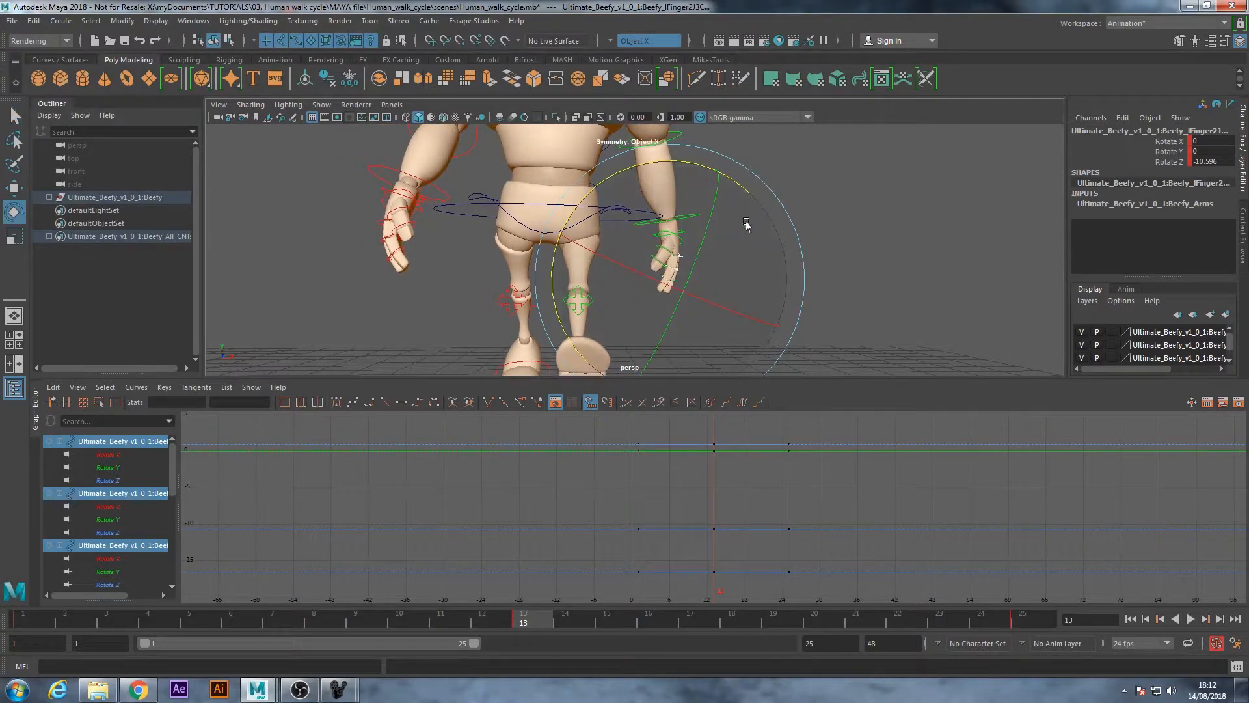
pyautogui.moveTo(602, 185); pyautogui.dragTo(604, 182)
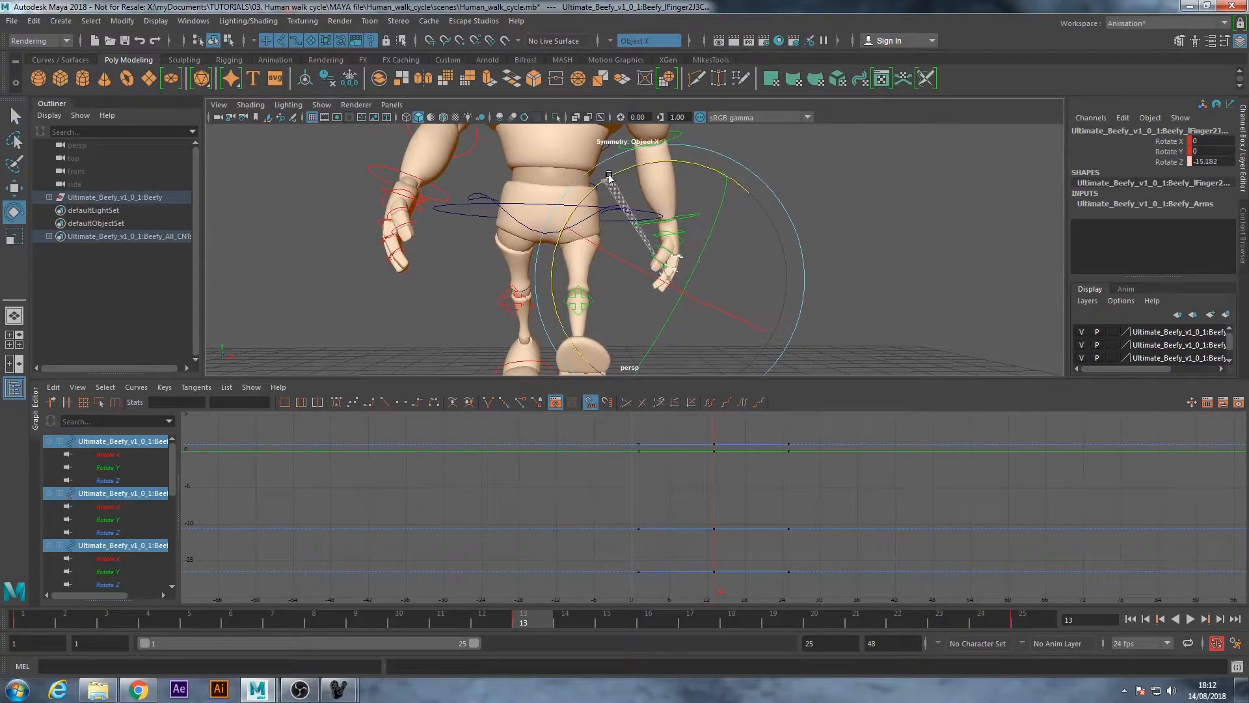
pyautogui.press('s')
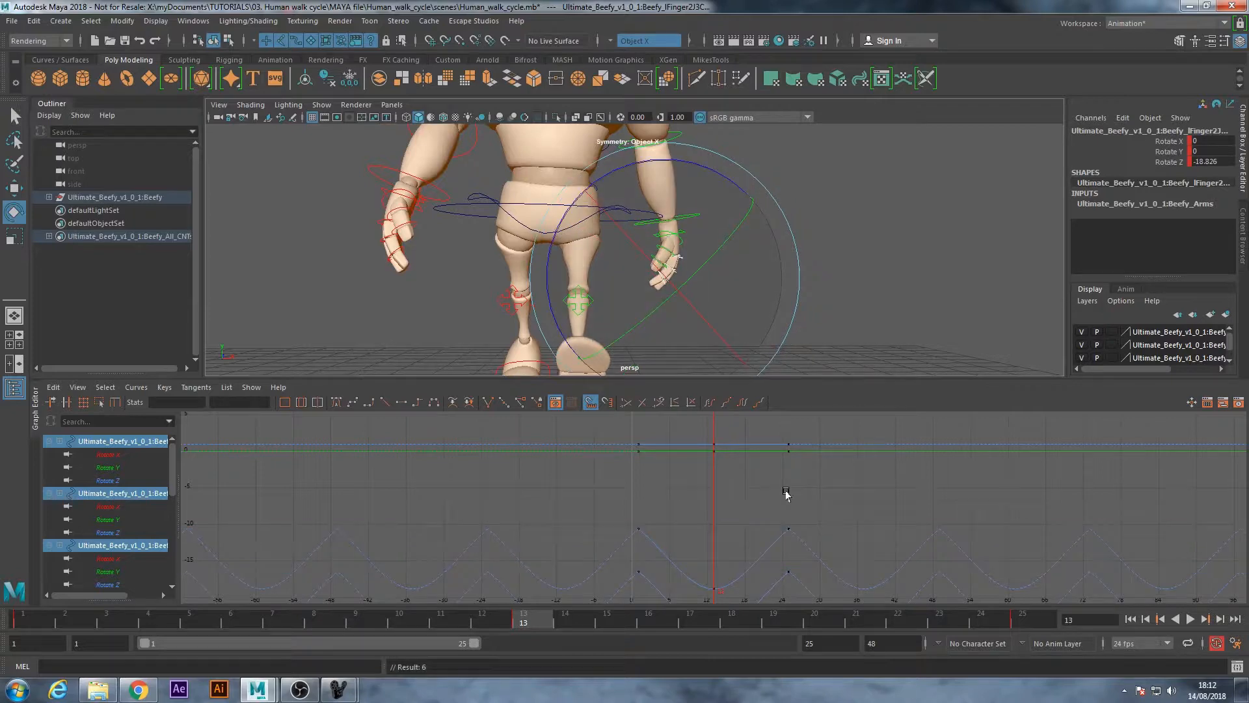
# Apply auto tangents to all keys of the left finger controls
pyautogui.press('a')
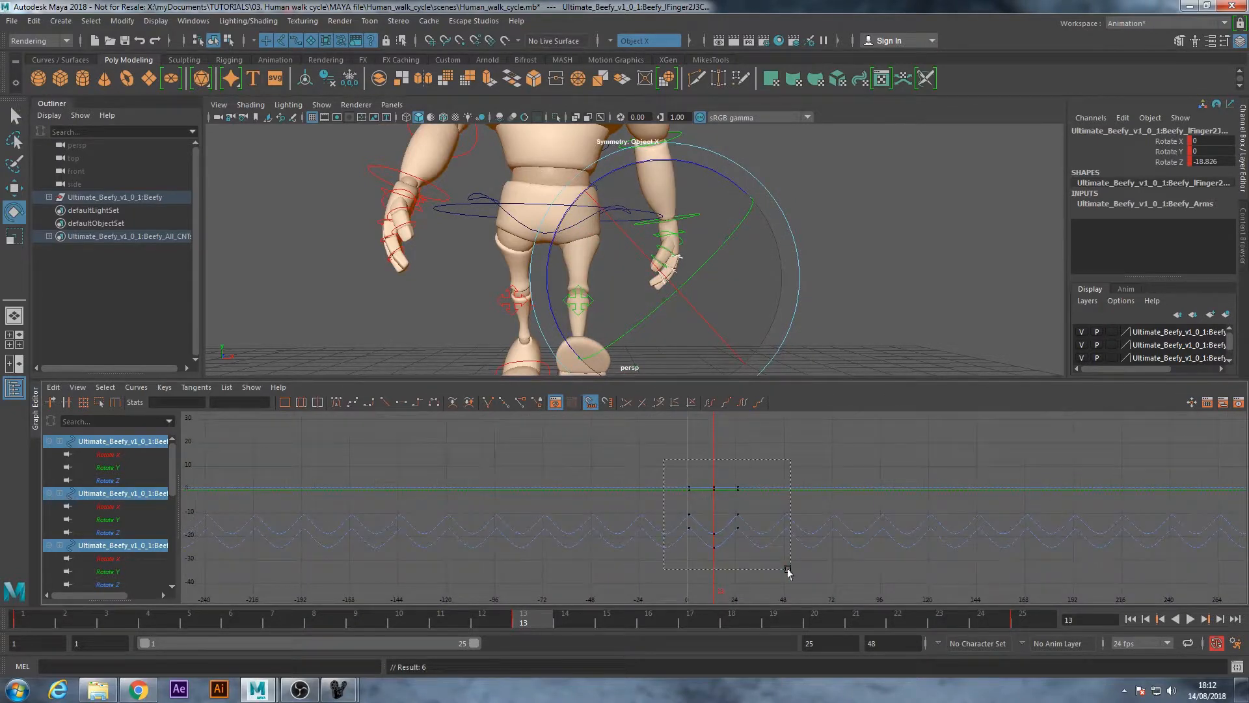
pyautogui.moveTo(660, 463); pyautogui.dragTo(788, 571)
pyautogui.click(336, 402)
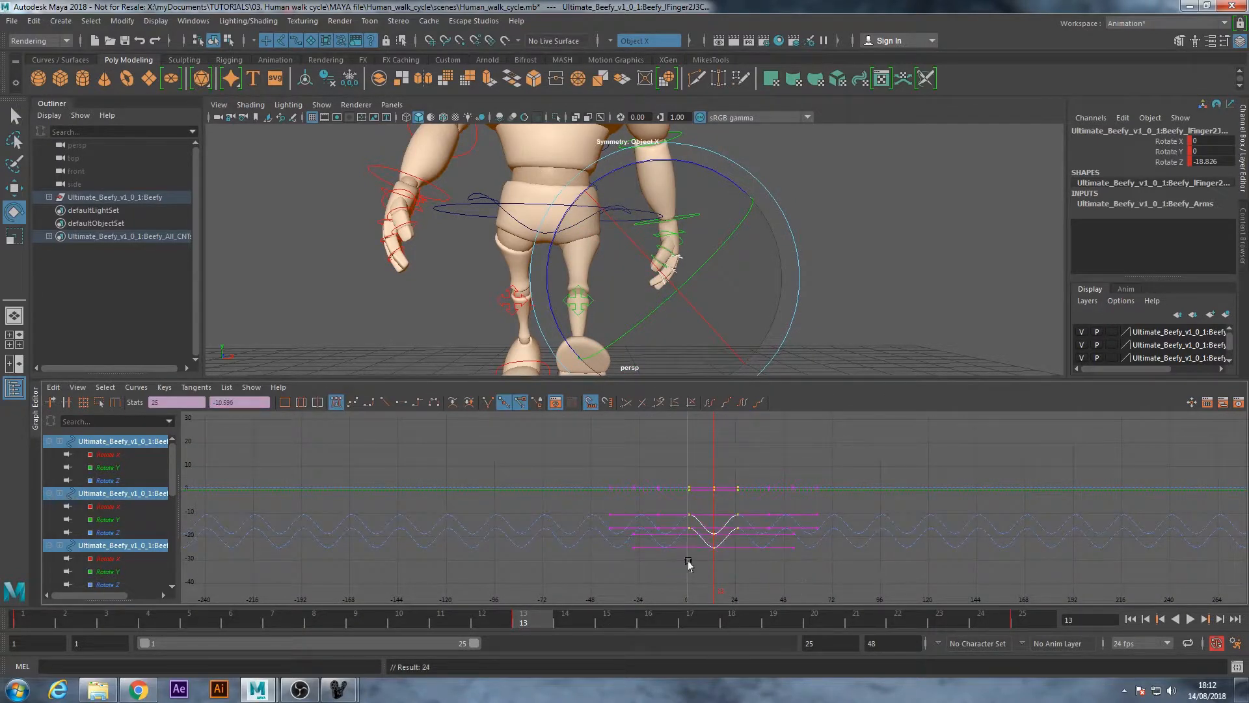
# Play the walk cycle from frame 1 to check the left finger motion
pyautogui.click(14, 623)
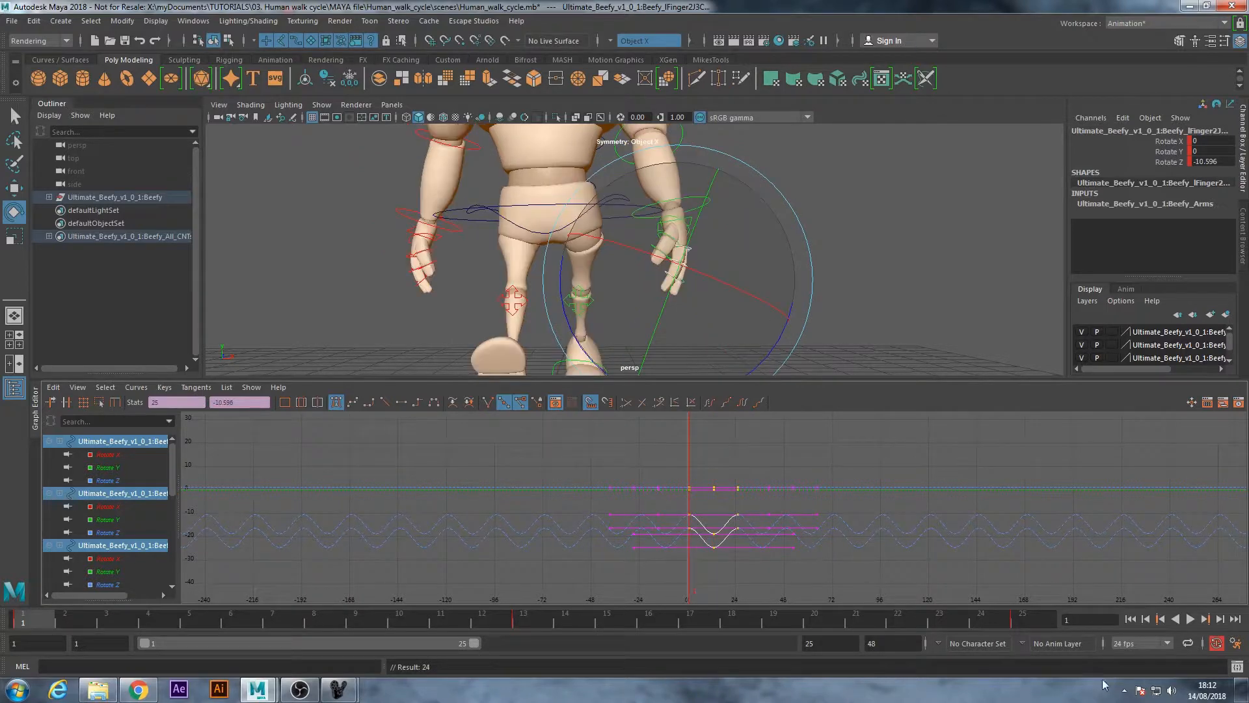
pyautogui.click(1191, 619)
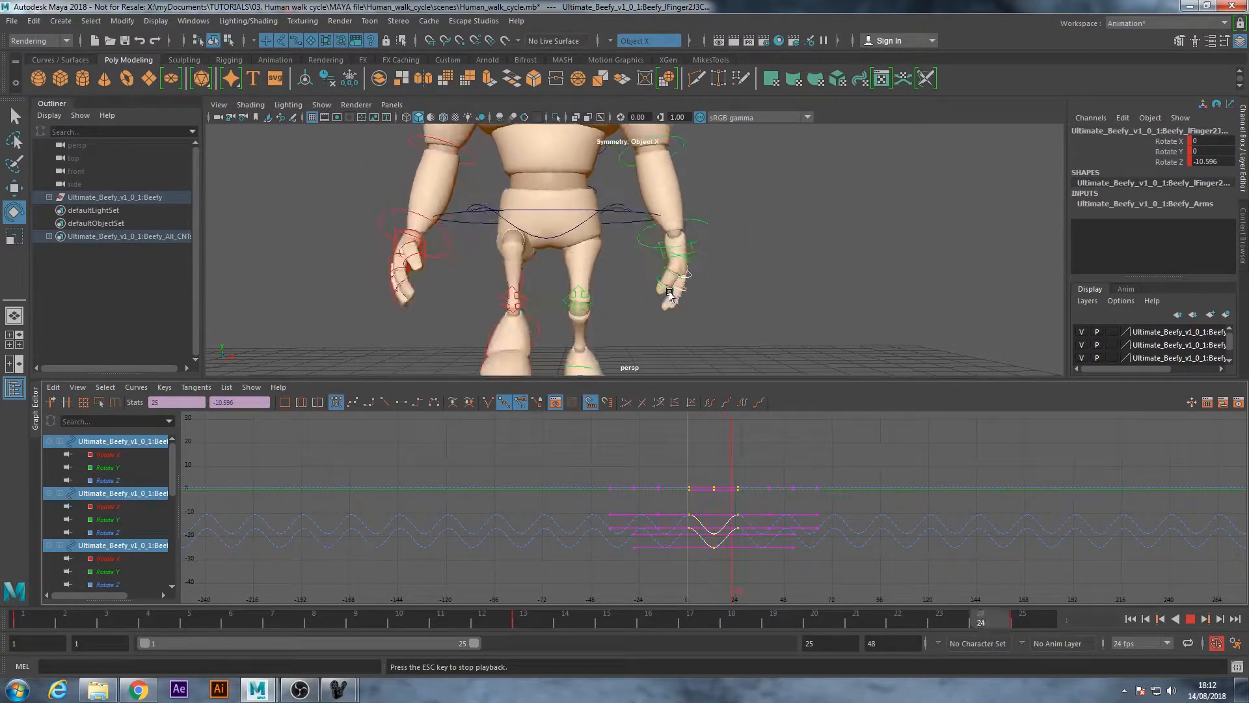
pyautogui.press('Escape')
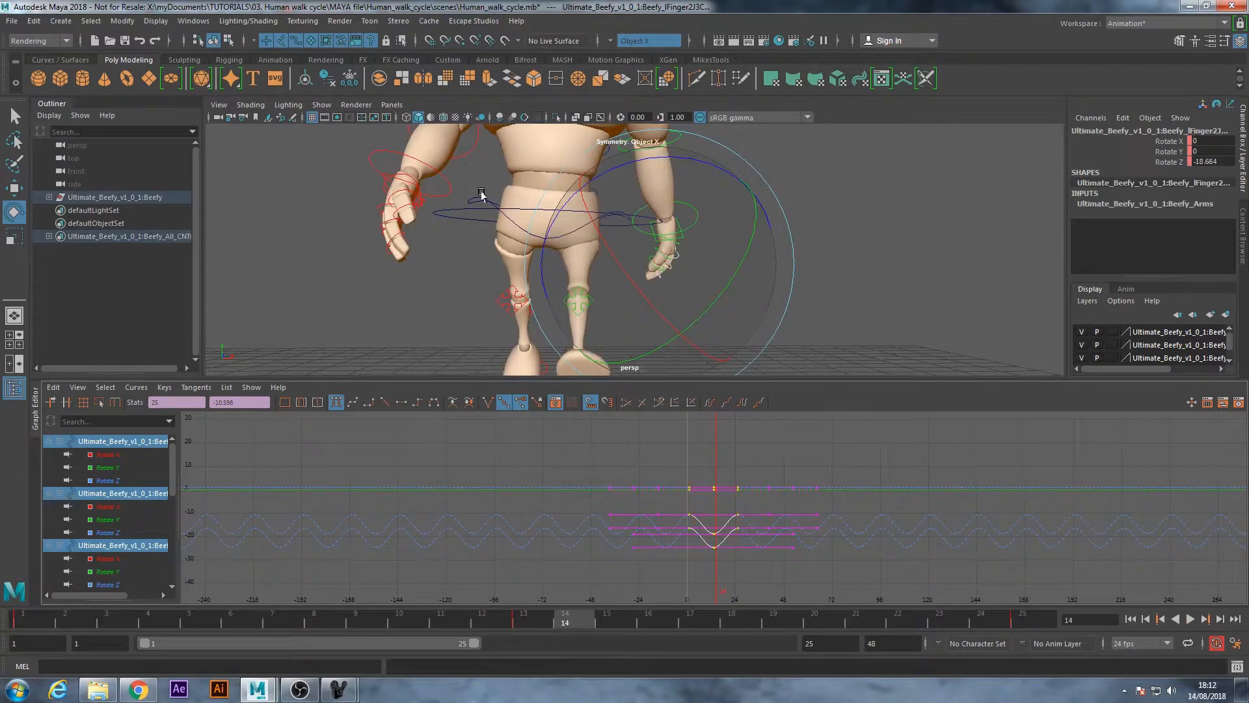
# Select the joint controls of the right hand's two fingers together, leaving out the thumb
pyautogui.keyDown('alt'); pyautogui.moveTo(370, 208); pyautogui.dragTo(433, 233); pyautogui.keyUp('alt')
pyautogui.keyDown('alt'); pyautogui.moveTo(434, 233); pyautogui.dragTo(371, 227, button='middle'); pyautogui.keyUp('alt')
pyautogui.click(361, 230)
pyautogui.scroll(3, 360, 230)
pyautogui.click(379, 250)
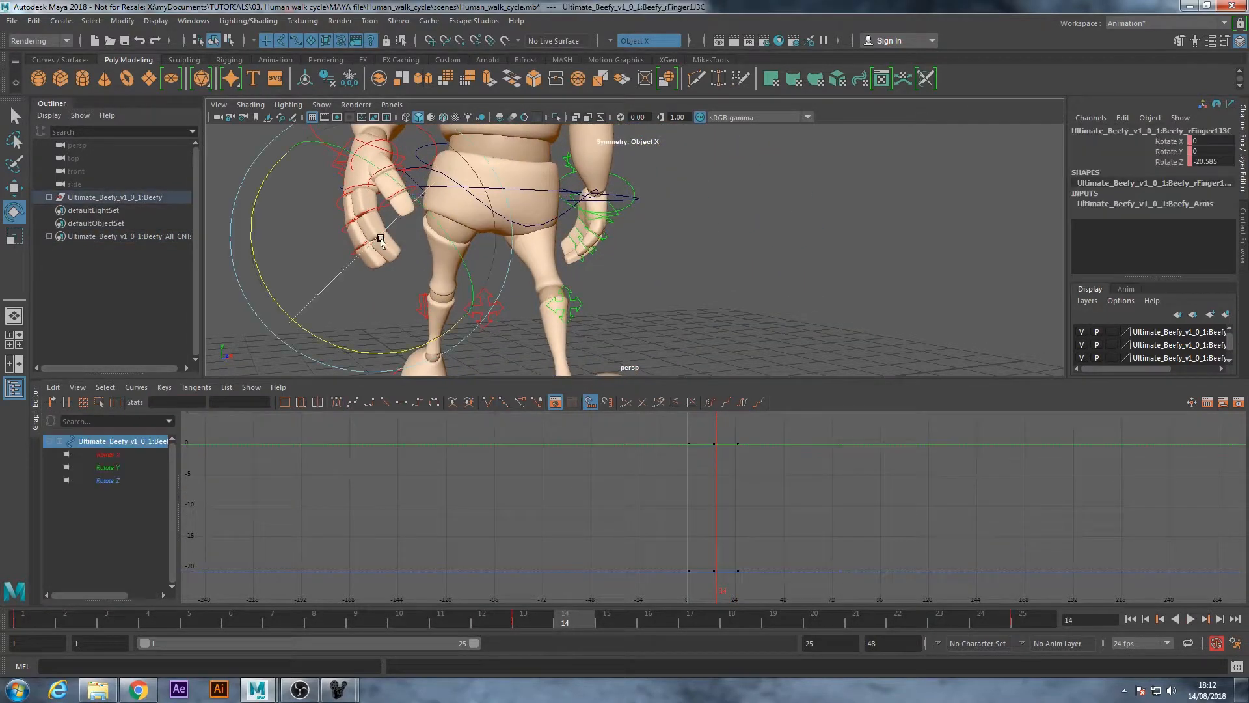
pyautogui.press('q')
pyautogui.keyDown('alt'); pyautogui.moveTo(380, 250); pyautogui.dragTo(420, 224); pyautogui.keyUp('alt')
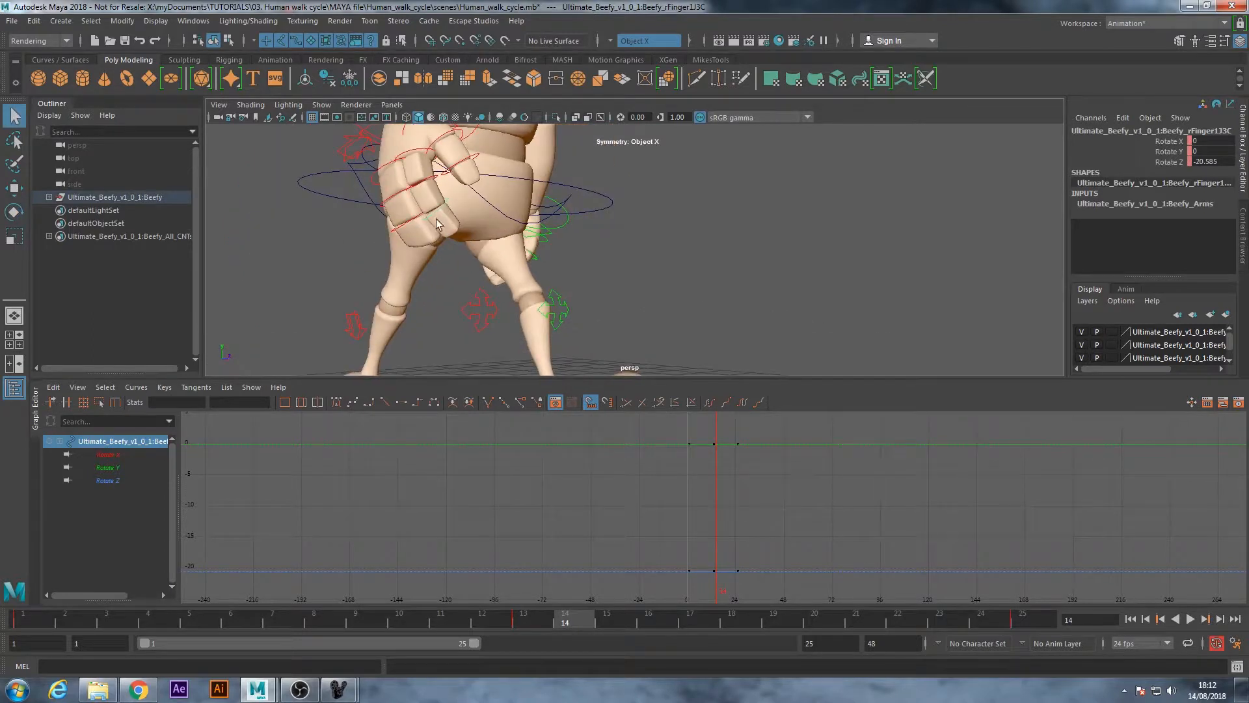
pyautogui.keyDown('shift'); pyautogui.click(395, 195); pyautogui.keyUp('shift')
pyautogui.keyDown('shift'); pyautogui.click(419, 189); pyautogui.keyUp('shift')
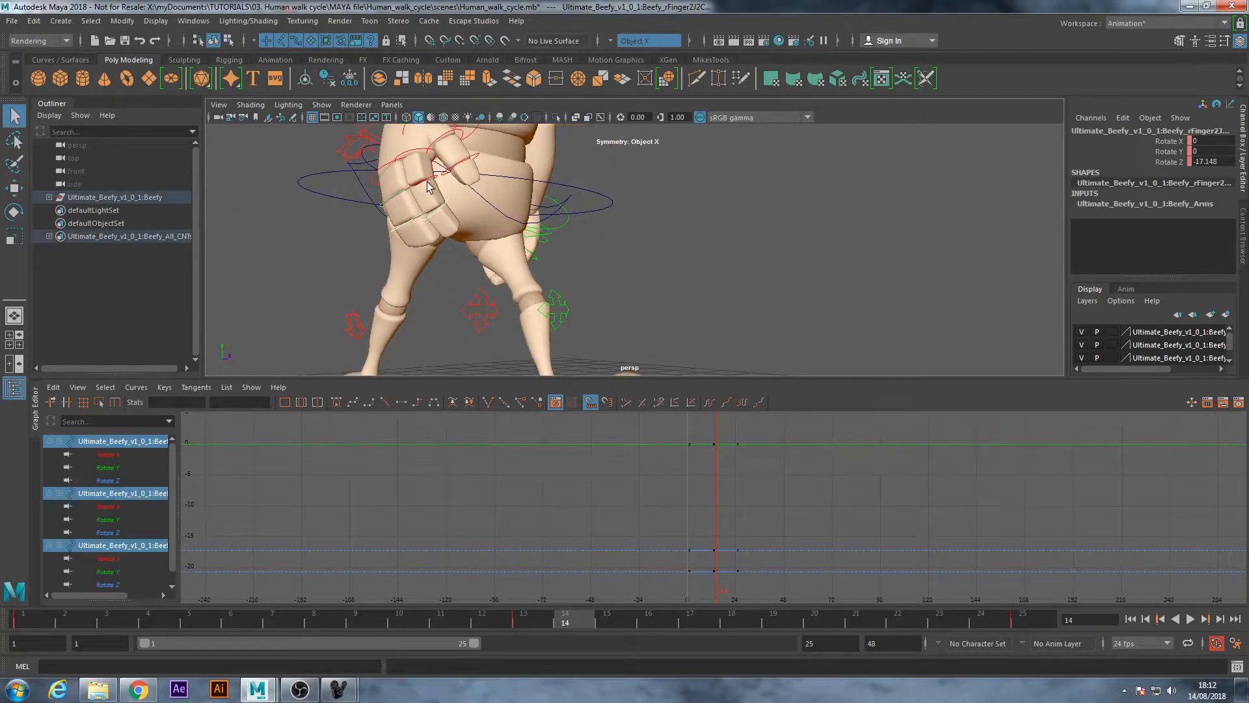
pyautogui.keyDown('shift'); pyautogui.click(405, 156); pyautogui.keyUp('shift')
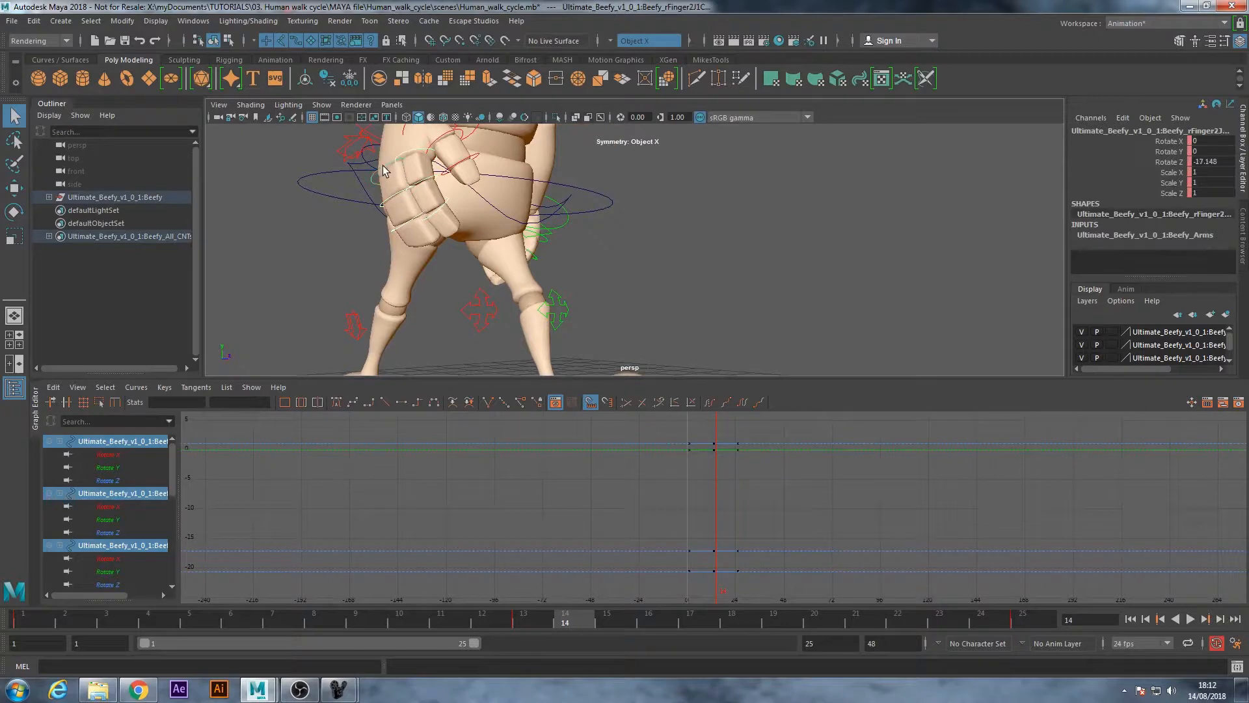
# At frame 1, curl the right finger controls inward to a Rotate Z of about -25 on the last-selected joint, and key the pose
pyautogui.keyDown('alt'); pyautogui.moveTo(495, 234); pyautogui.dragTo(385, 224); pyautogui.keyUp('alt')
pyautogui.keyDown('alt'); pyautogui.moveTo(342, 223); pyautogui.dragTo(391, 215, button='middle'); pyautogui.keyUp('alt')
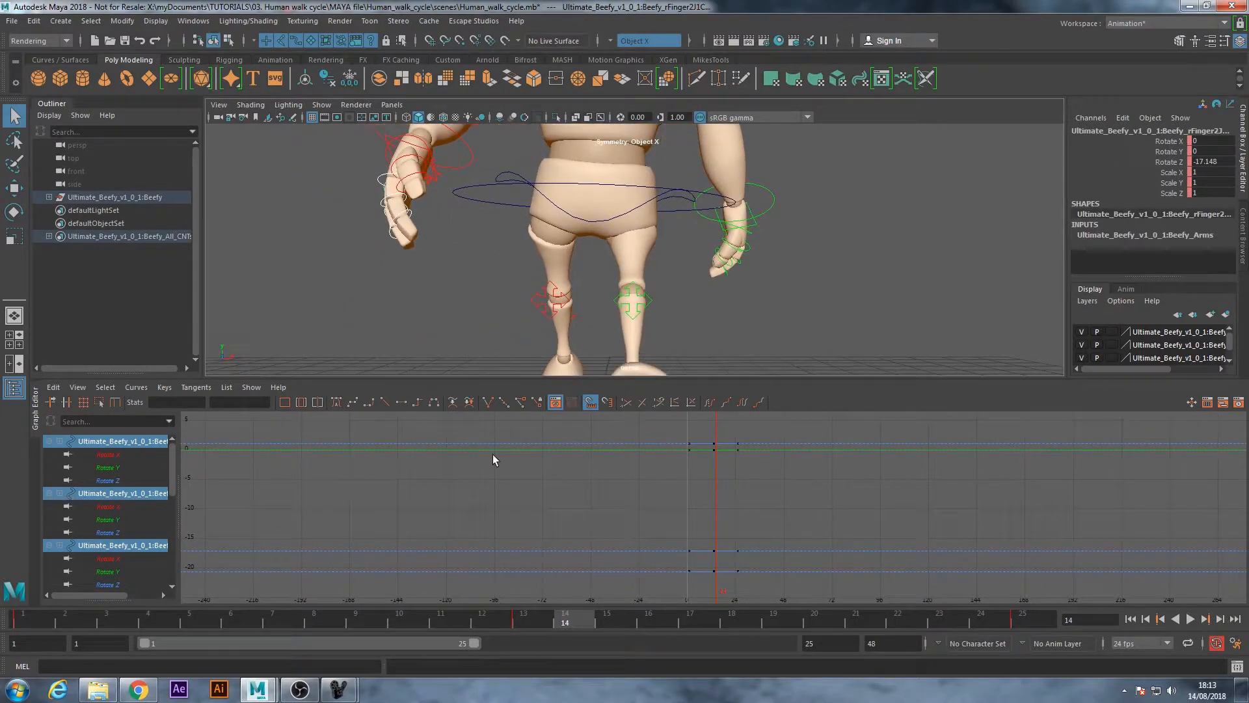
pyautogui.click(525, 621)
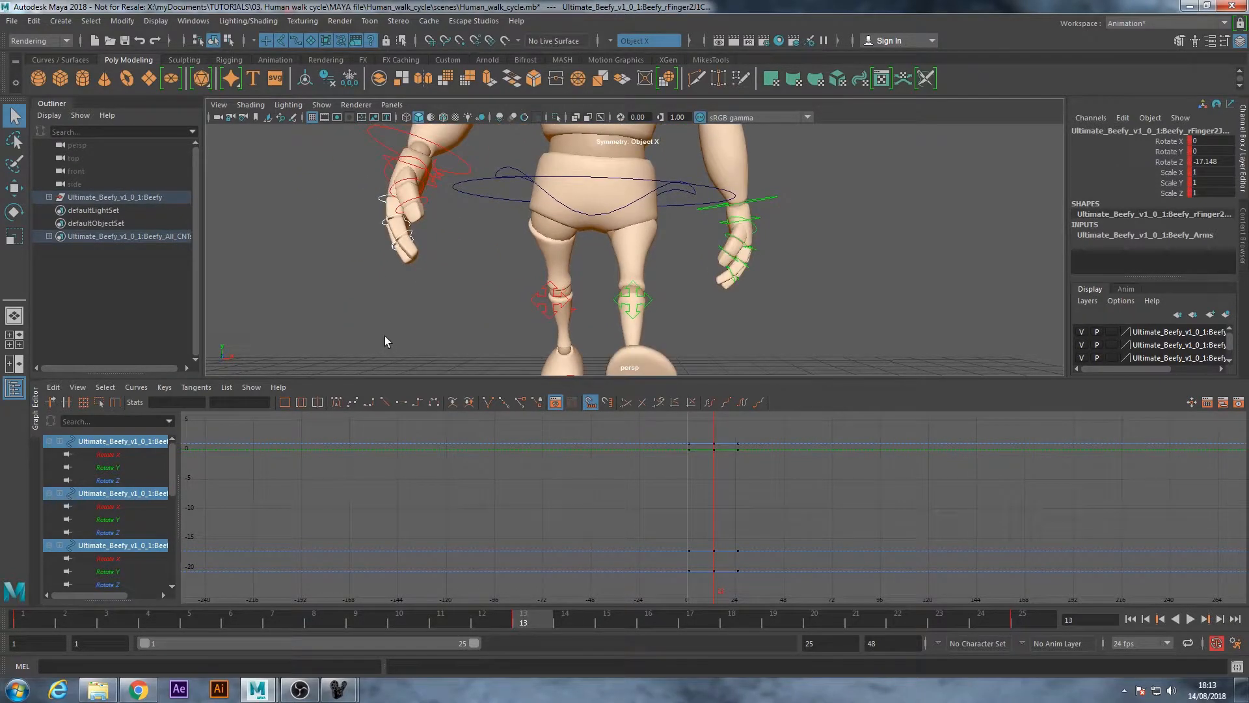
pyautogui.press('e')
pyautogui.moveTo(413, 291)
pyautogui.keyDown('alt'); pyautogui.mouseDown()
pyautogui.moveTo(450, 303)
pyautogui.moveTo(561, 284)
pyautogui.moveTo(438, 287)
pyautogui.mouseUp(); pyautogui.keyUp('alt')
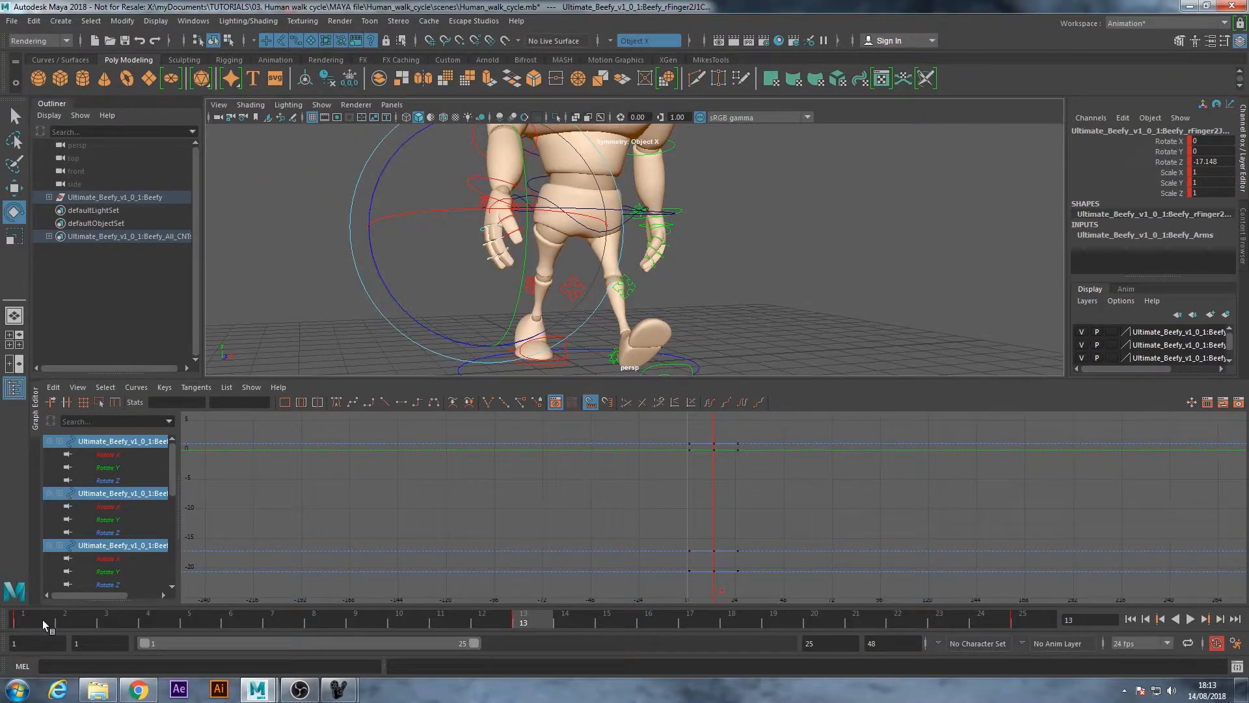
pyautogui.click(11, 624)
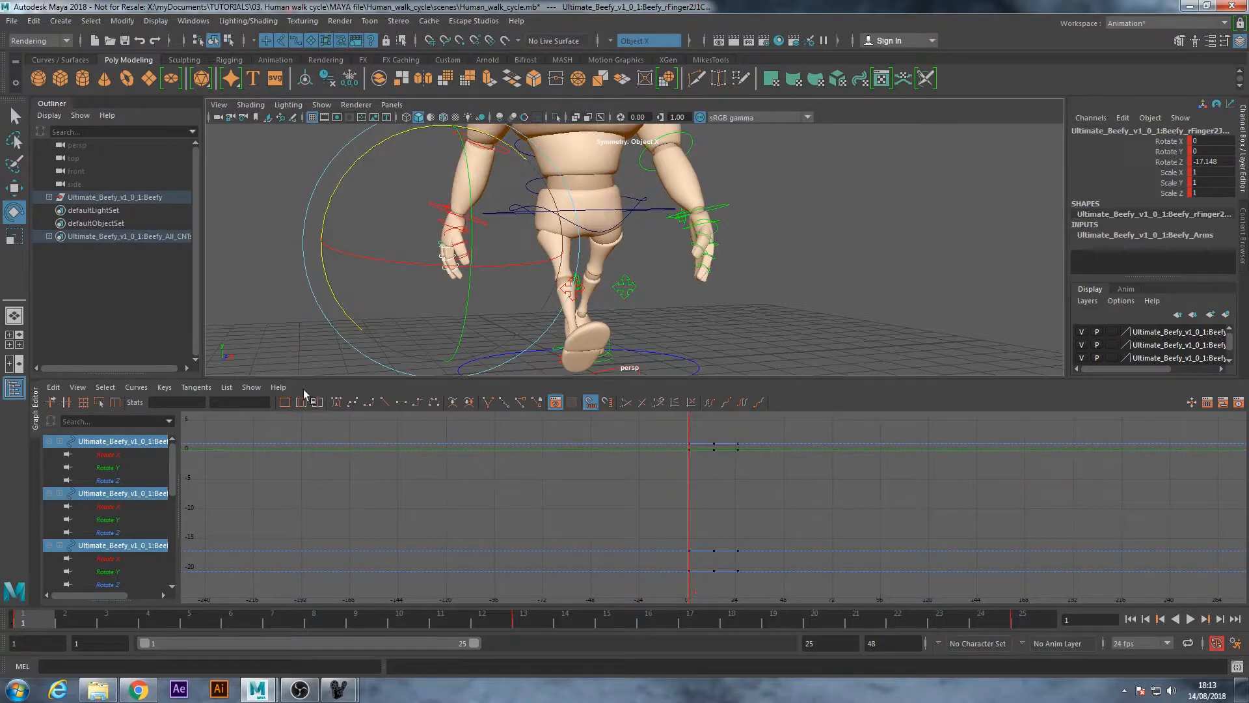
pyautogui.keyDown('alt'); pyautogui.moveTo(374, 335); pyautogui.dragTo(413, 304); pyautogui.keyUp('alt')
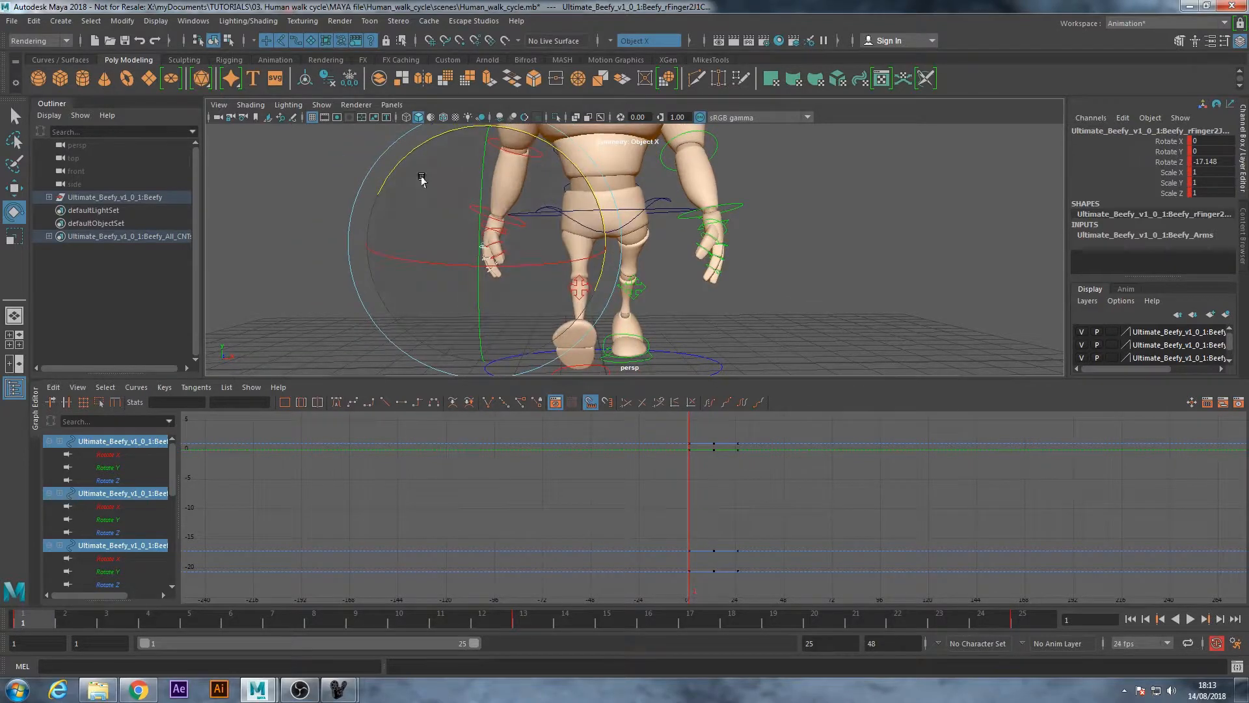
pyautogui.moveTo(404, 147); pyautogui.dragTo(396, 177)
pyautogui.press('f')
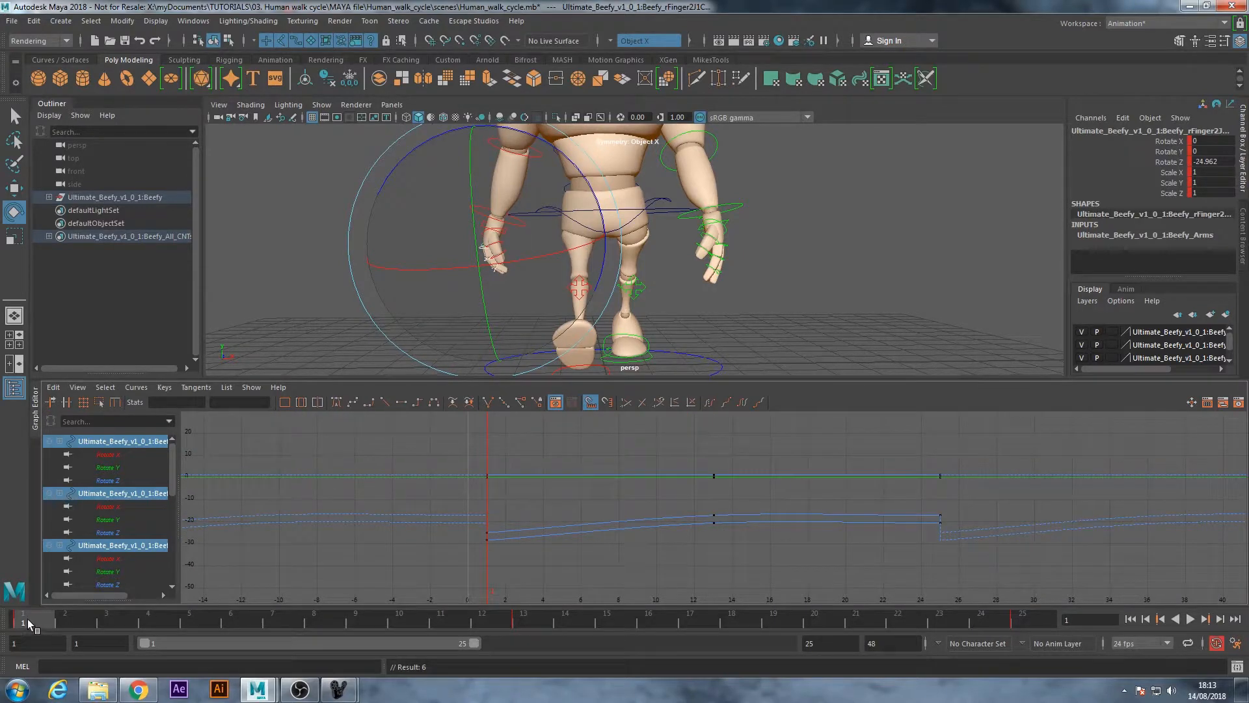
# Key the same right finger pose at frame 25 and apply auto tangents to all keys of the selected finger controls
pyautogui.hotkey('alt', 'v')
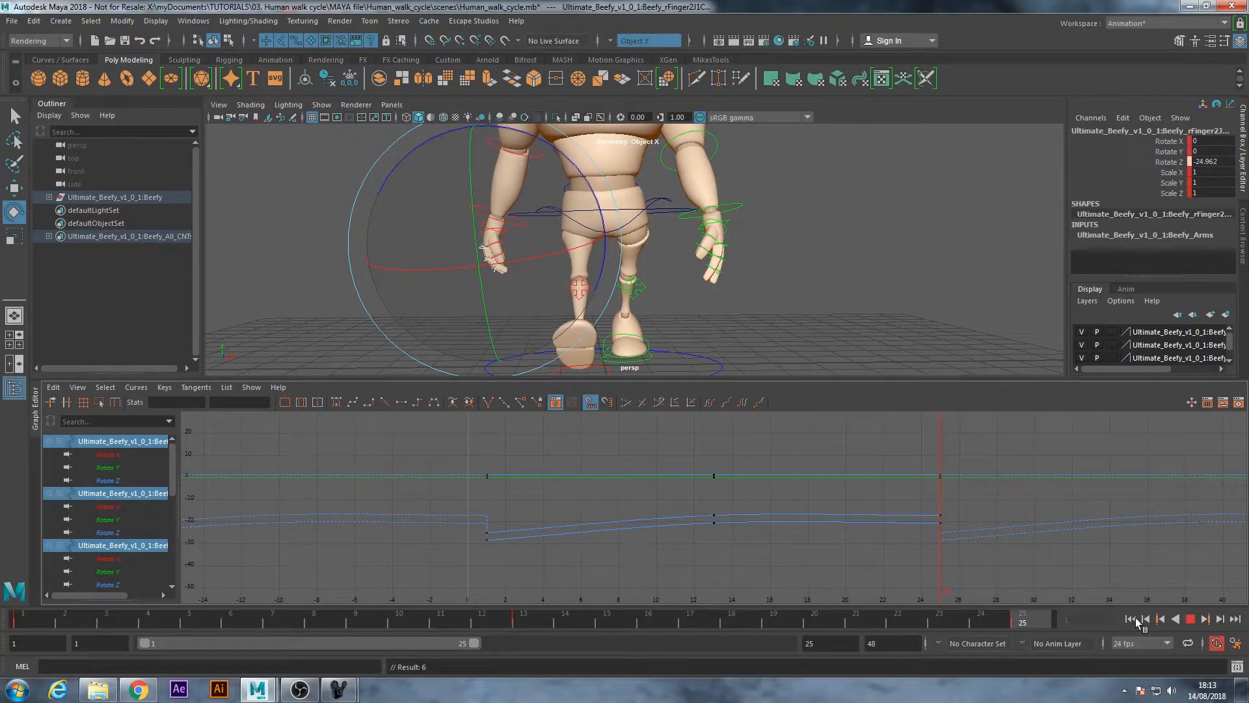
pyautogui.press('s')
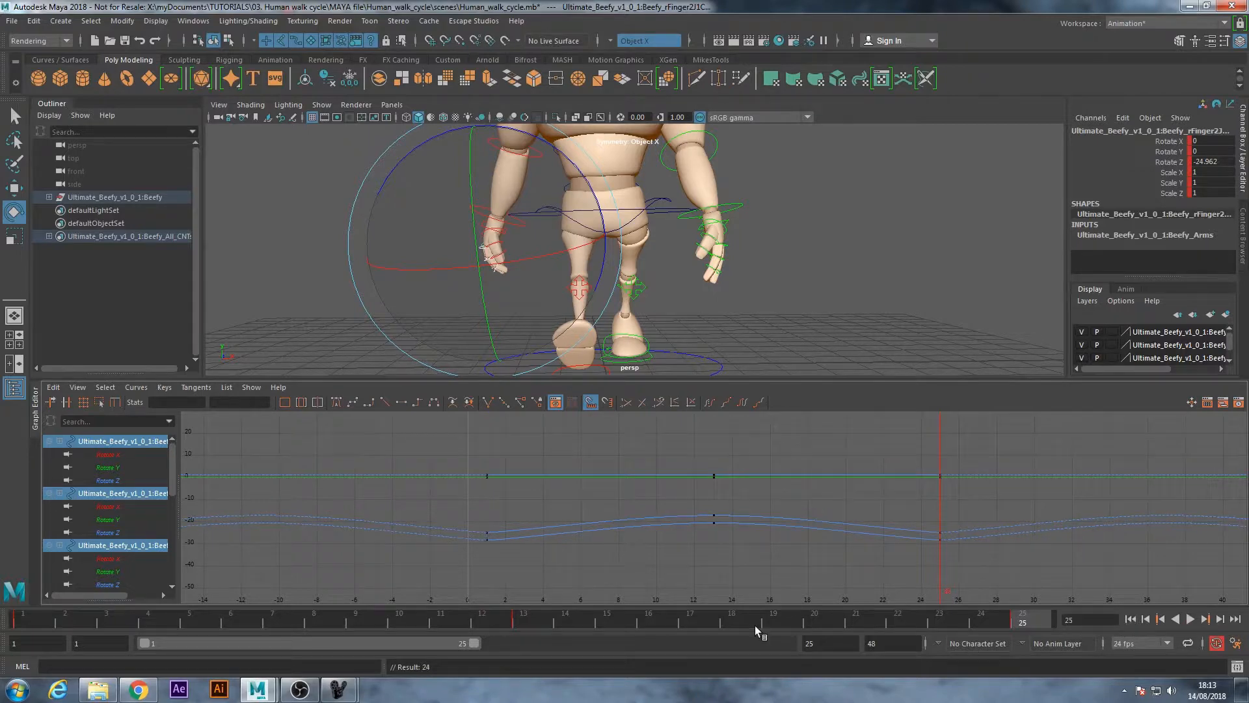
pyautogui.moveTo(925, 594); pyautogui.dragTo(943, 579)
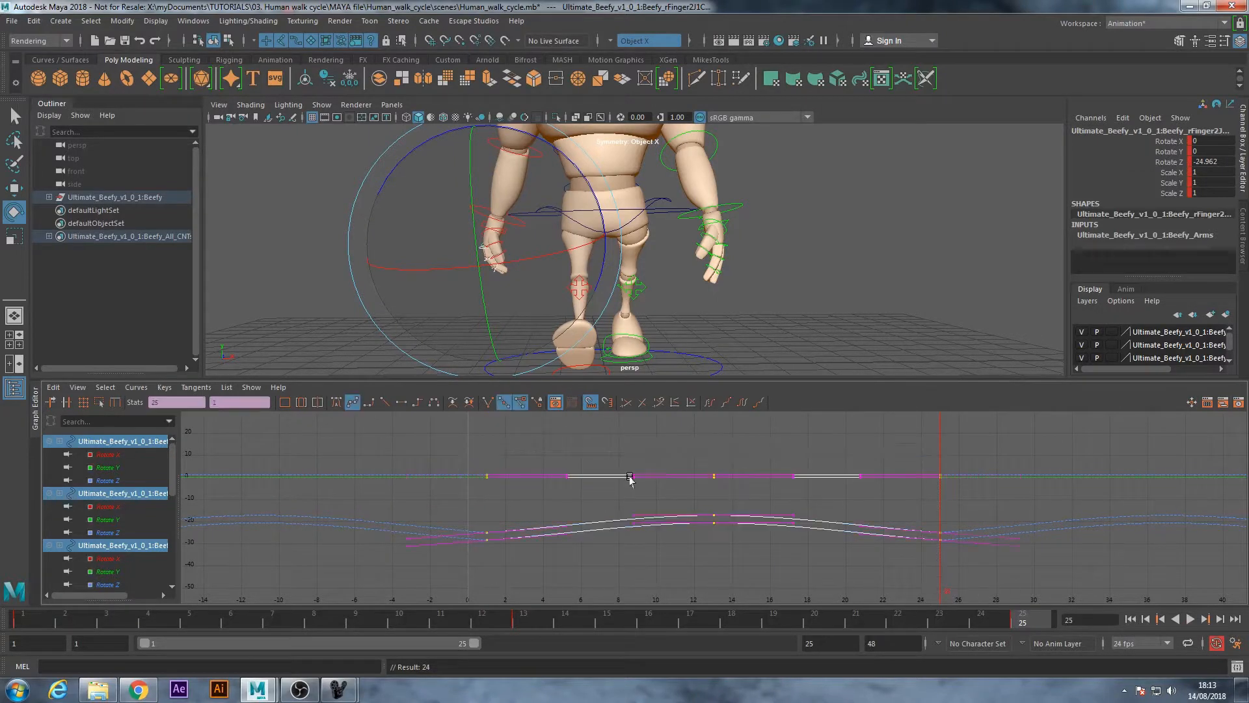
pyautogui.click(337, 402)
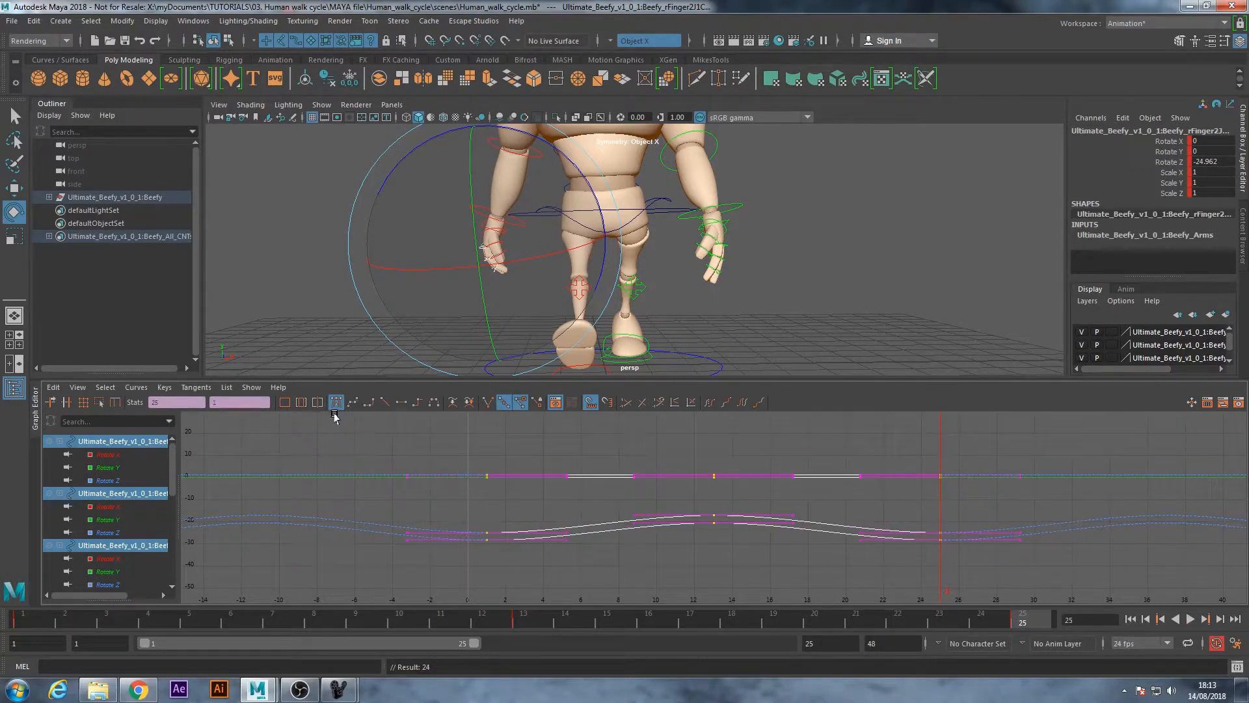
pyautogui.press('q')
pyautogui.click(810, 587)
# Deselect the finger controls and play the walk cycle from frame 1, viewing both hands and the whole body from several angles
pyautogui.click(1130, 619)
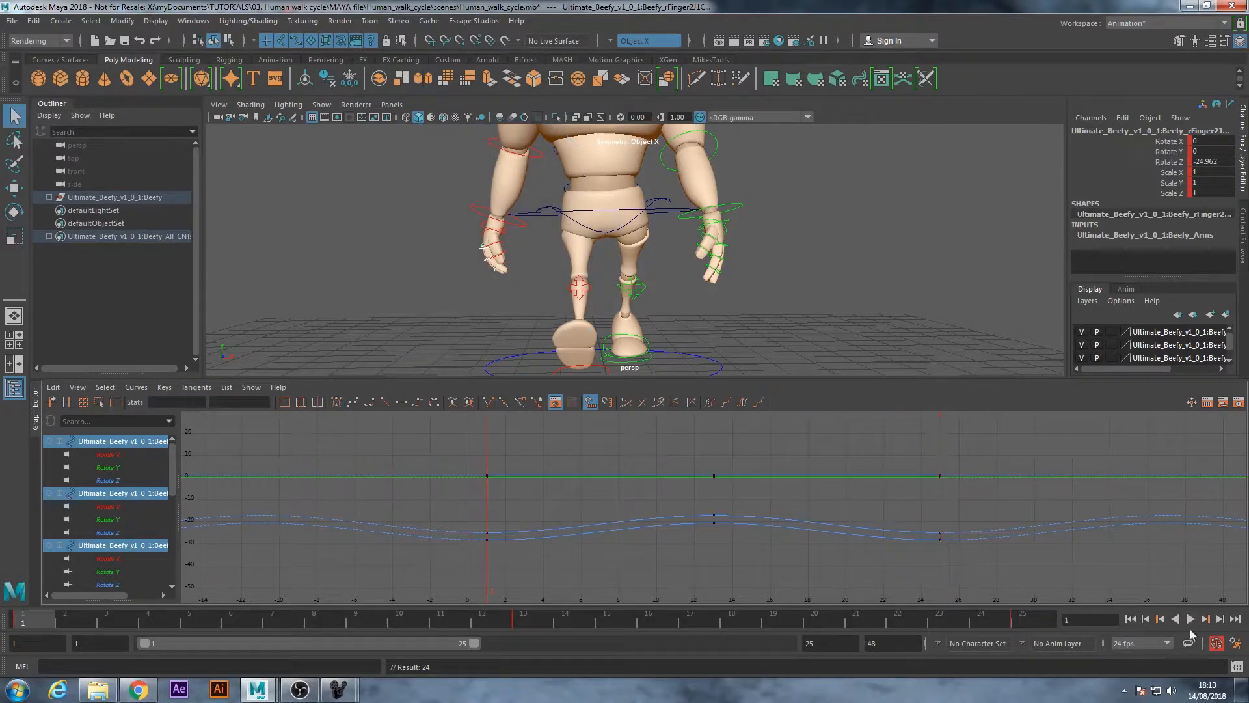
pyautogui.click(1191, 620)
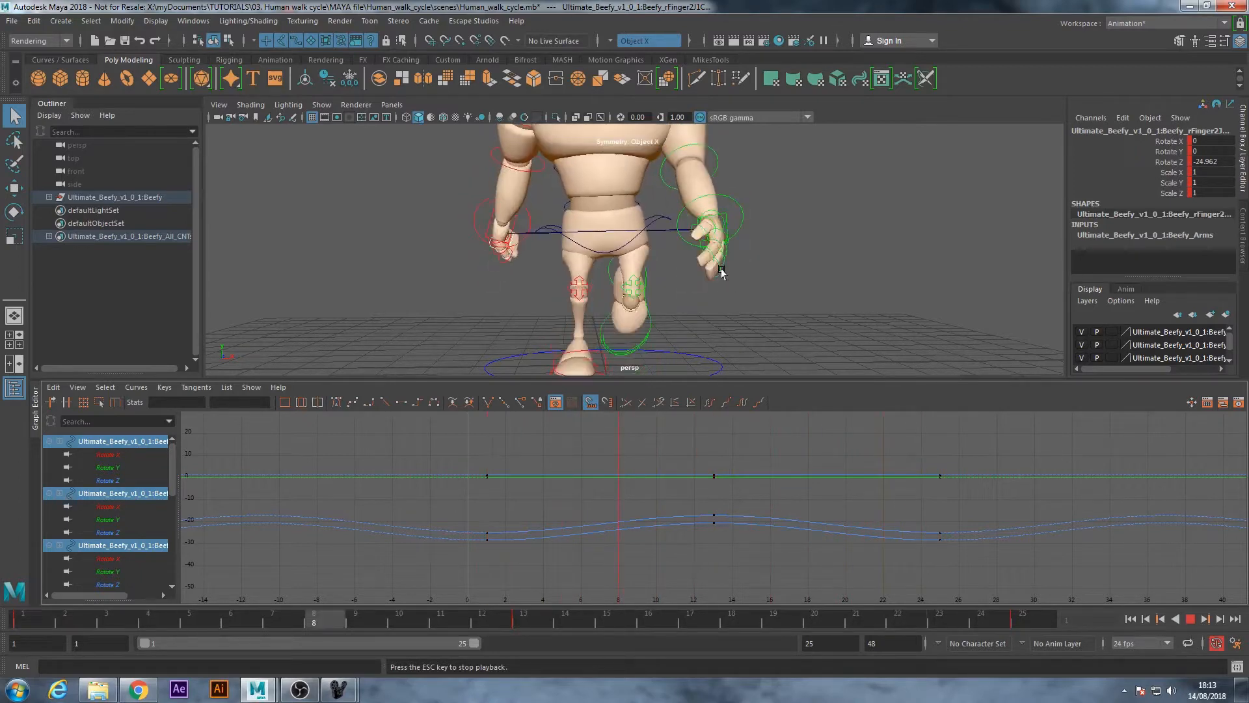
pyautogui.click(807, 271)
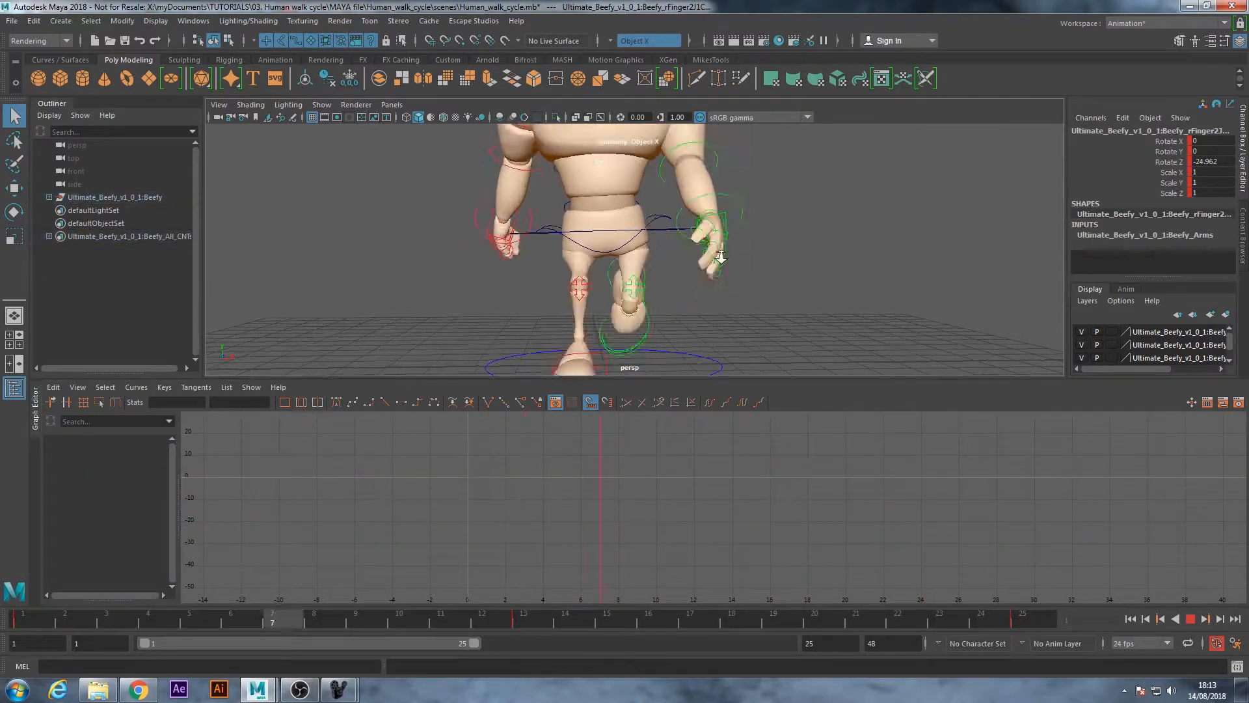
pyautogui.keyDown('alt'); pyautogui.moveTo(598, 258); pyautogui.dragTo(495, 259, button='right'); pyautogui.keyUp('alt')
pyautogui.keyDown('alt'); pyautogui.moveTo(495, 259); pyautogui.dragTo(619, 262); pyautogui.keyUp('alt')
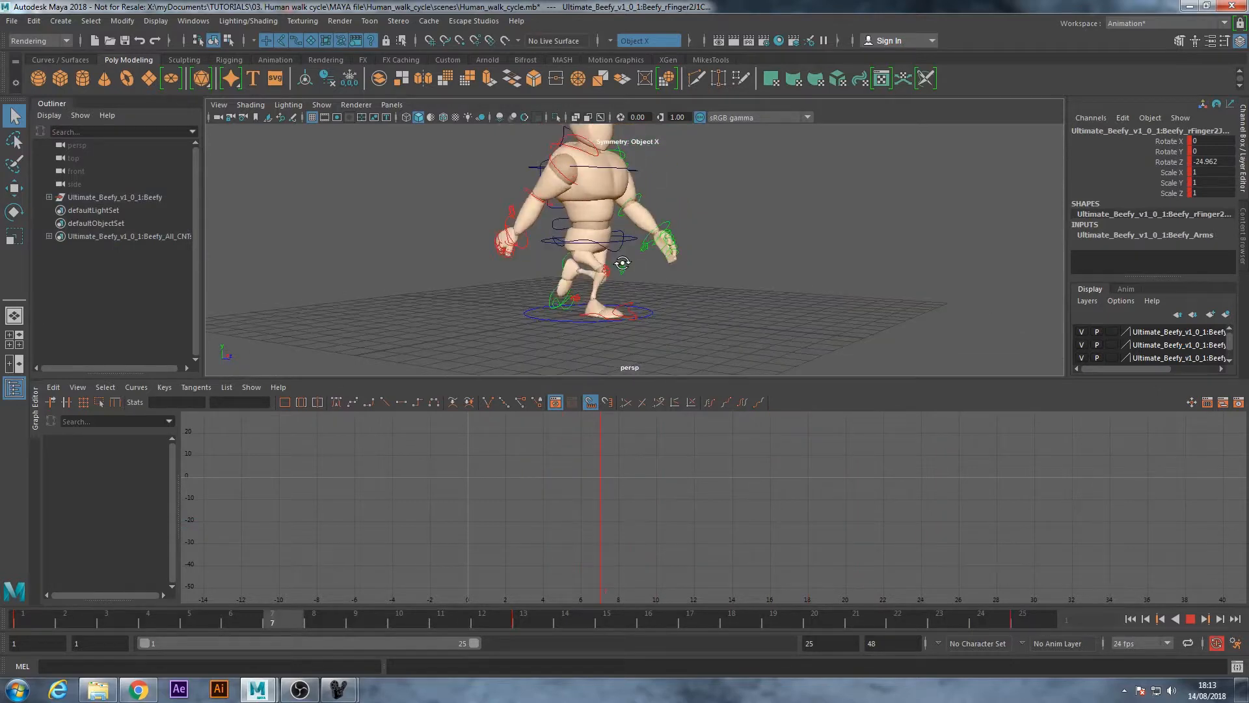
pyautogui.keyDown('alt'); pyautogui.moveTo(634, 211); pyautogui.dragTo(654, 255, button='middle'); pyautogui.keyUp('alt')
pyautogui.keyDown('alt'); pyautogui.moveTo(654, 255); pyautogui.dragTo(558, 257, button='right'); pyautogui.keyUp('alt')
pyautogui.keyDown('alt'); pyautogui.moveTo(559, 258); pyautogui.dragTo(599, 260); pyautogui.keyUp('alt')
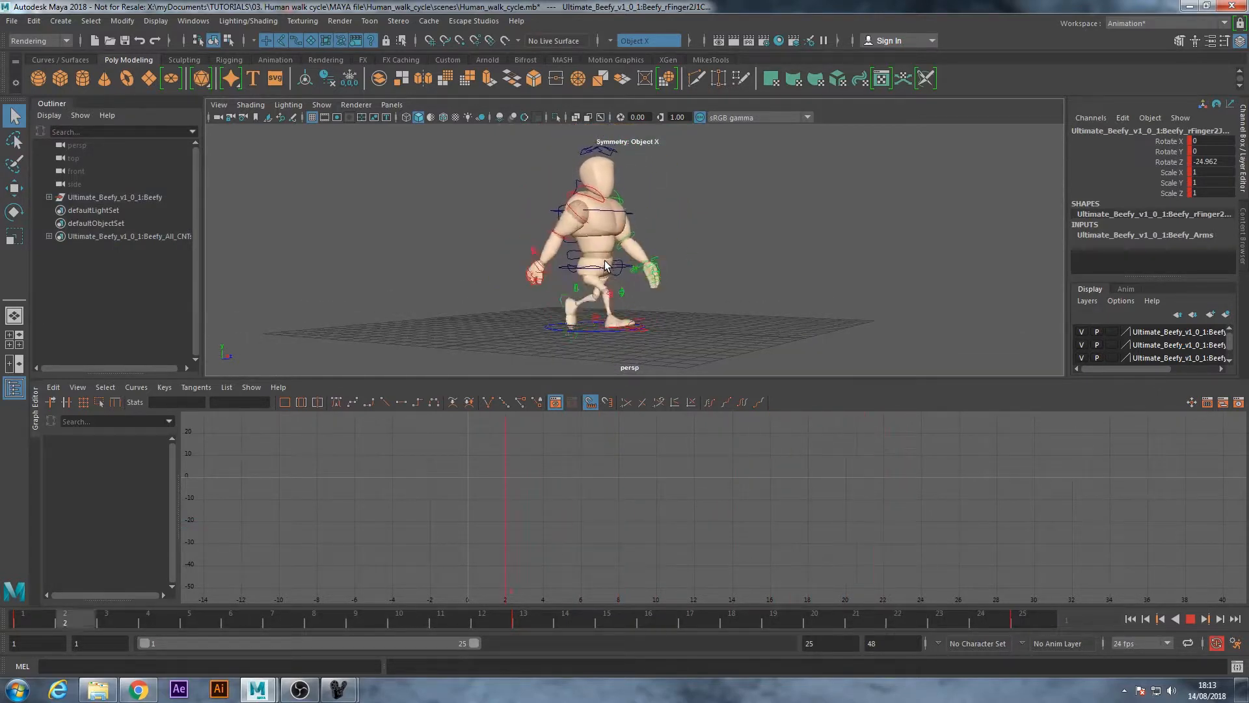
pyautogui.keyDown('alt'); pyautogui.moveTo(728, 264); pyautogui.dragTo(691, 256); pyautogui.keyUp('alt')
pyautogui.click(1191, 619)
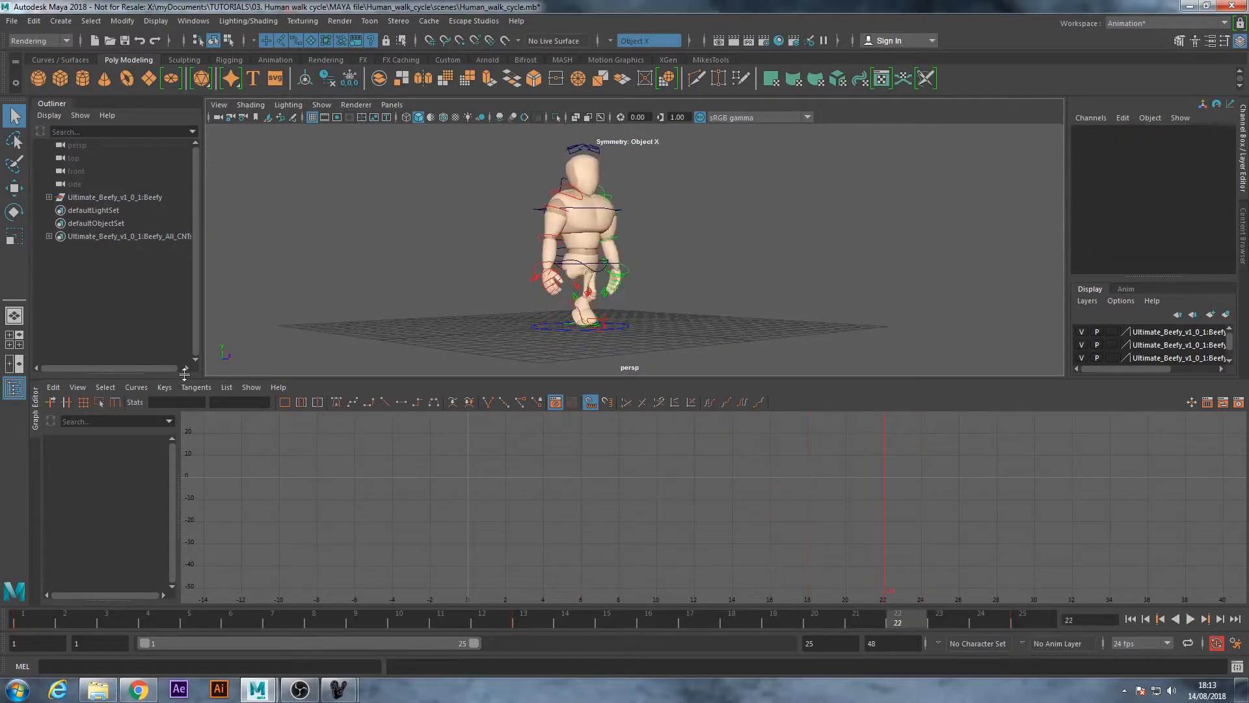
# Select the root control around the hips and isolate its Translate Y curve in the Graph Editor
pyautogui.moveTo(51, 373); pyautogui.dragTo(52, 595)
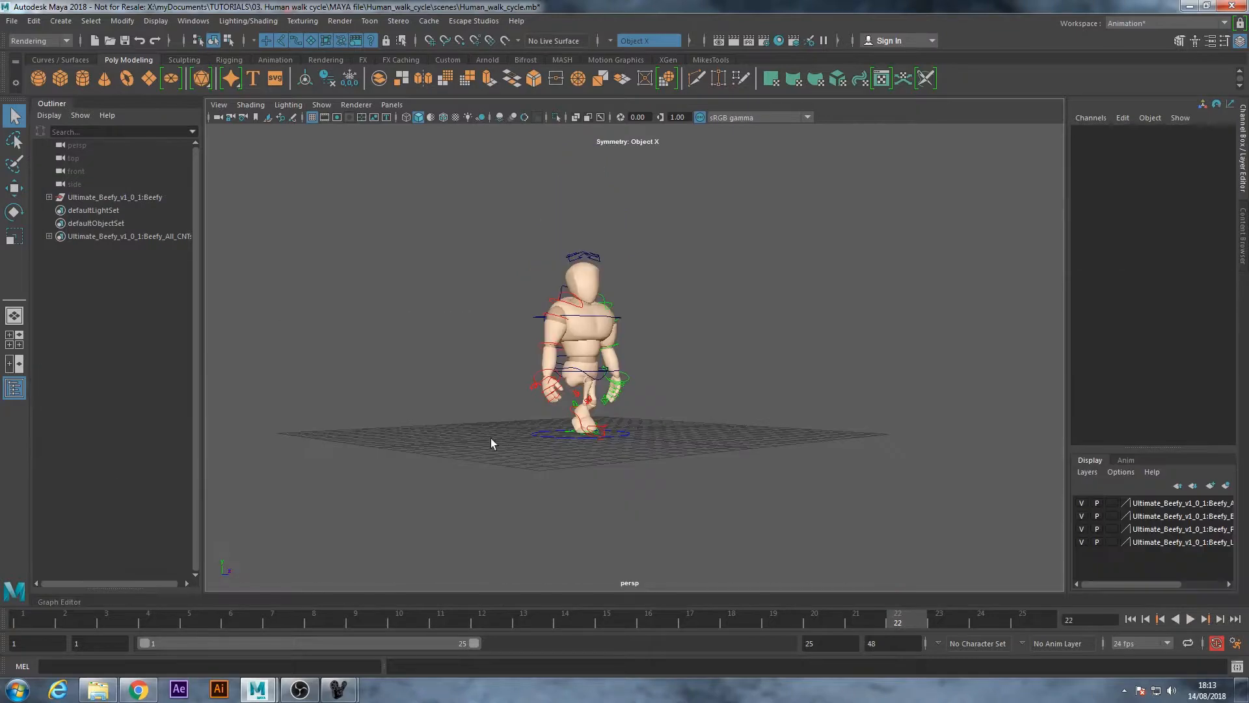
pyautogui.keyDown('alt'); pyautogui.moveTo(556, 360); pyautogui.dragTo(642, 376); pyautogui.keyUp('alt')
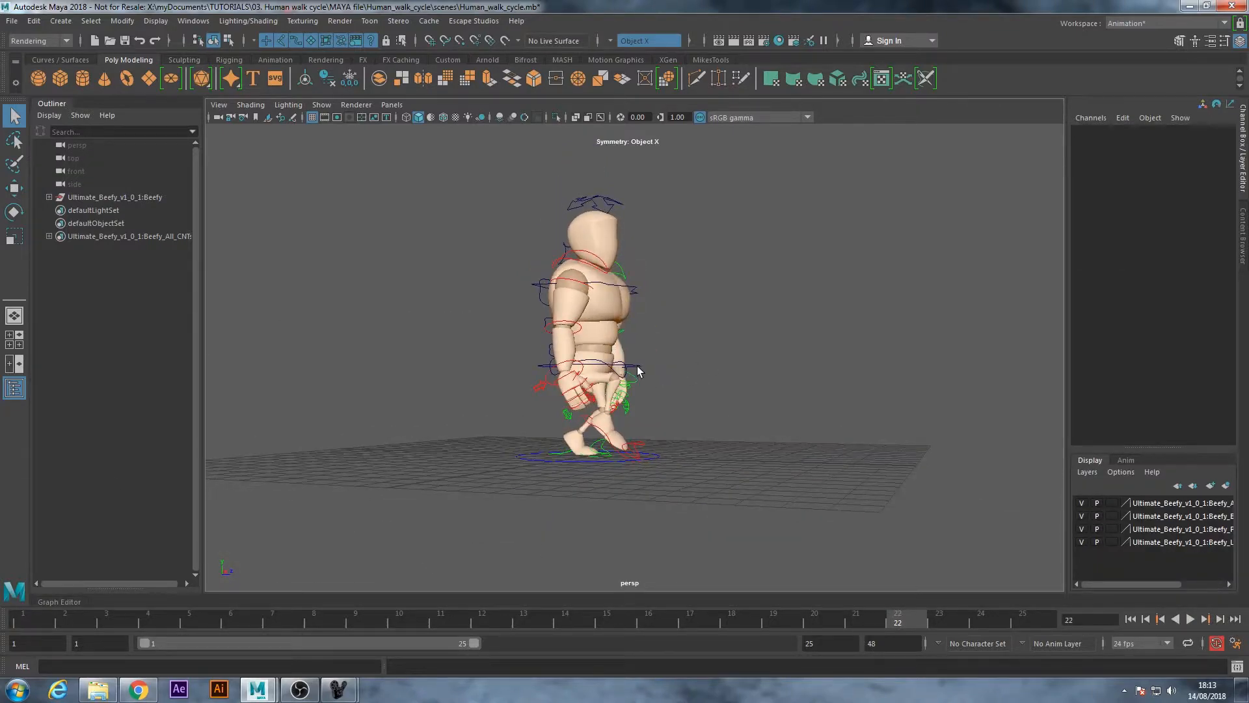
pyautogui.click(639, 366)
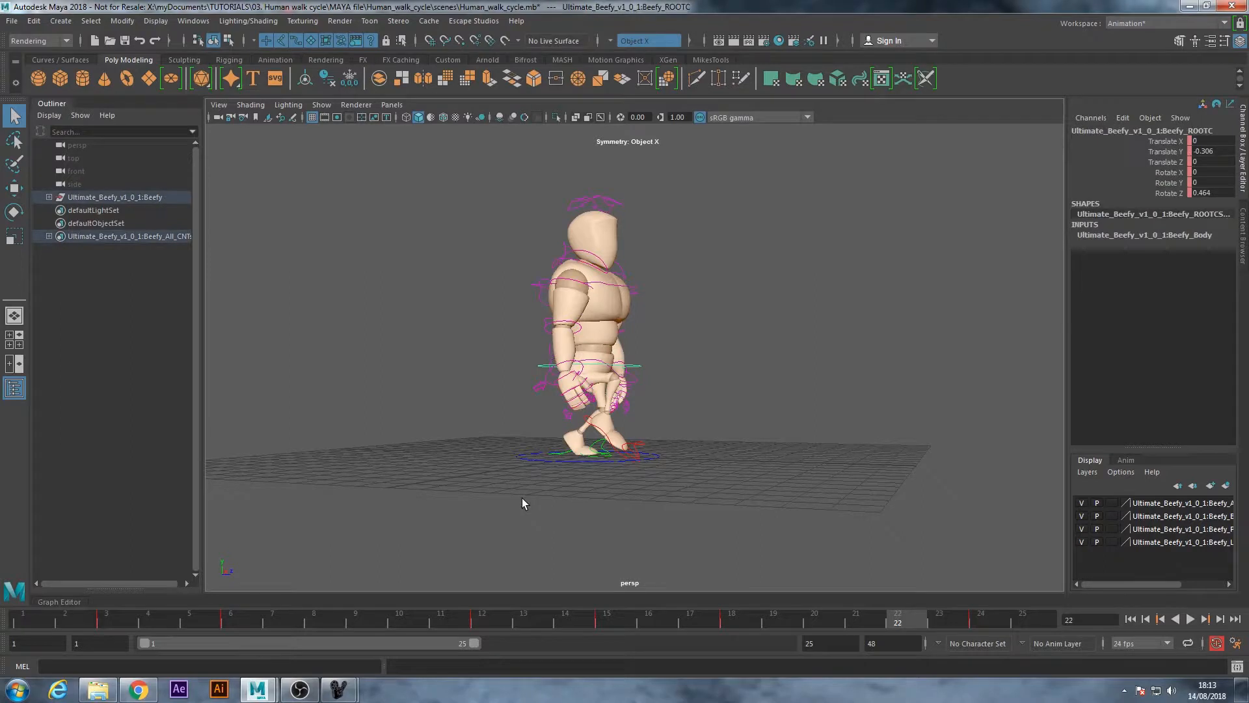
pyautogui.click(69, 604)
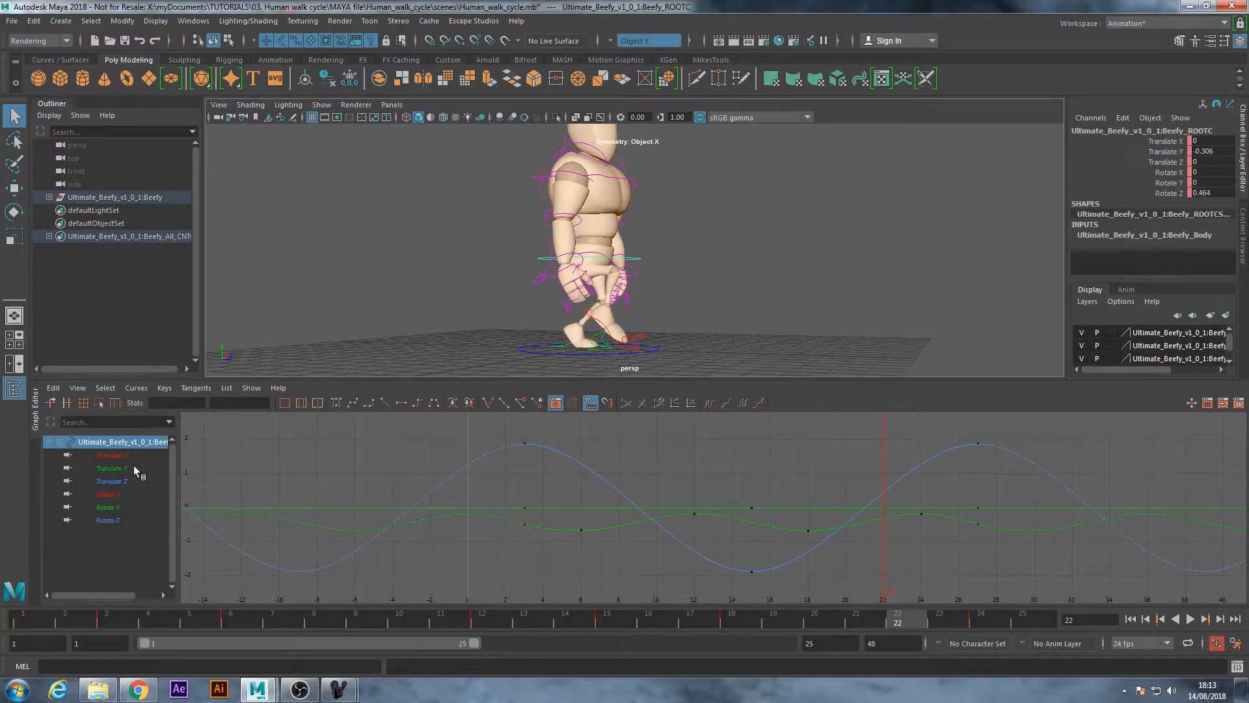
pyautogui.click(111, 468)
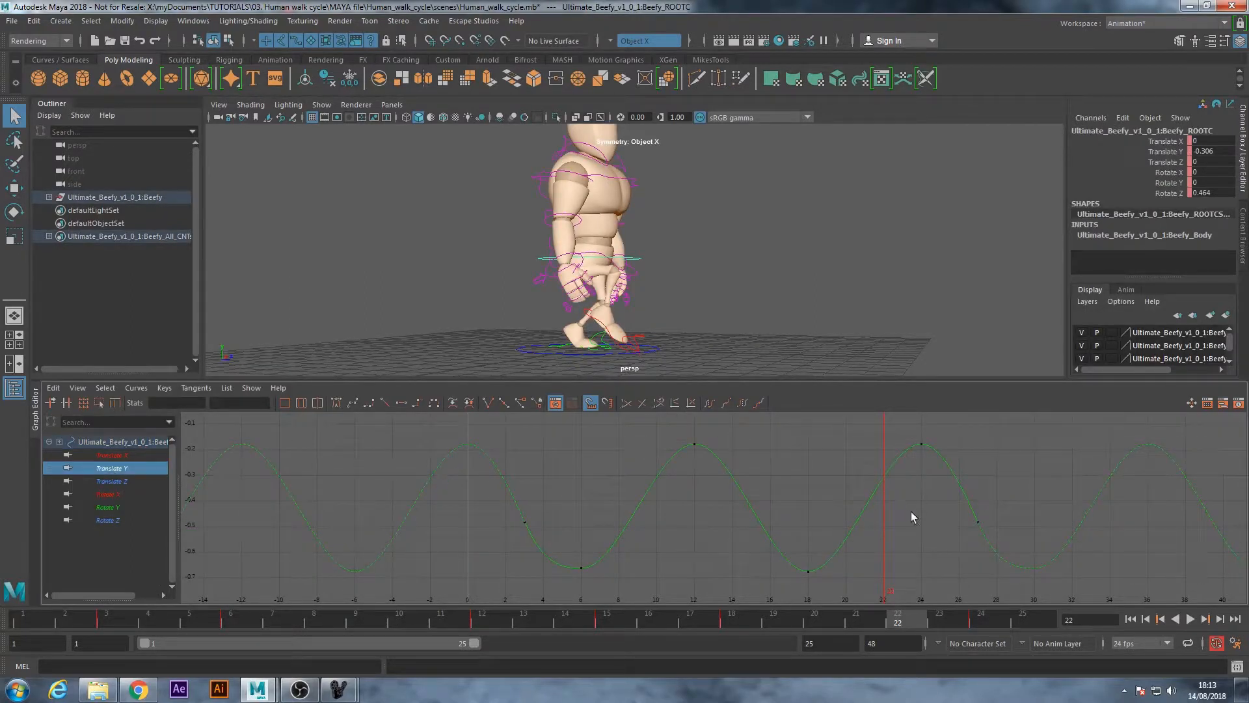
# Raise the root control's Translate Y key at frame 24 to about -0.158 and scrub back through the walk to frame 7
pyautogui.keyDown('alt'); pyautogui.moveTo(510, 270); pyautogui.dragTo(576, 265); pyautogui.keyUp('alt')
pyautogui.moveTo(911, 621); pyautogui.dragTo(981, 619)
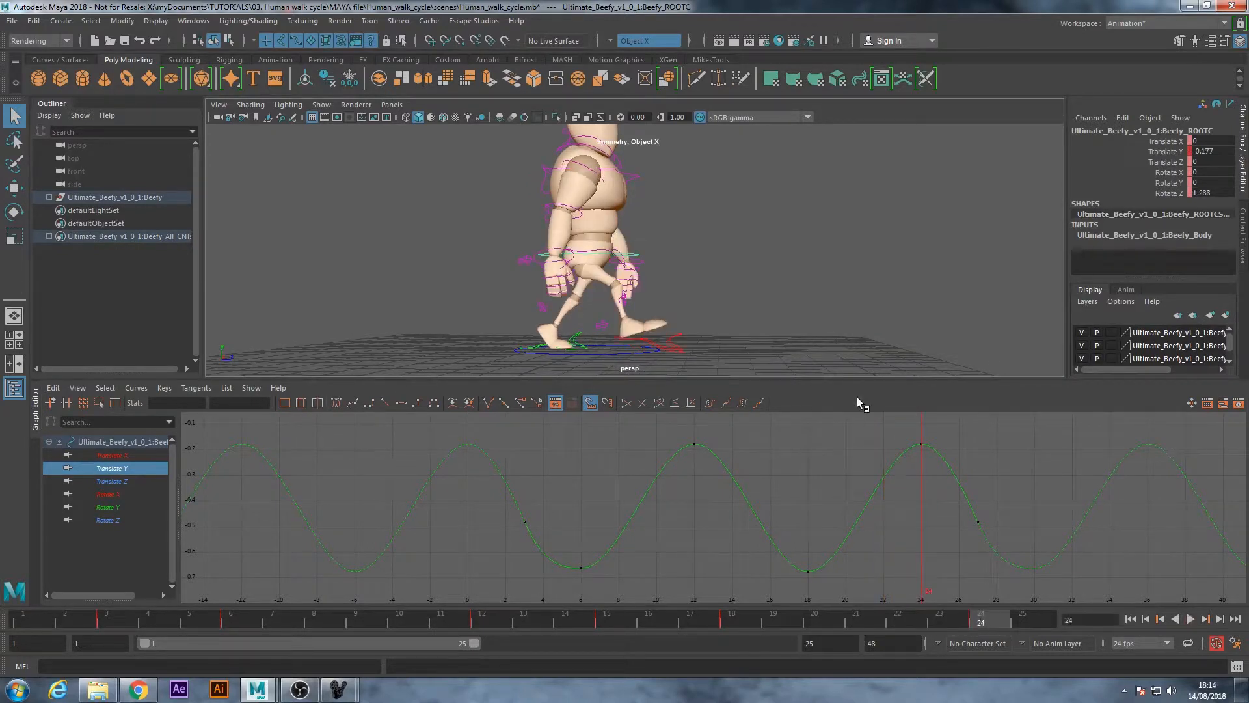
pyautogui.moveTo(889, 420); pyautogui.dragTo(937, 459)
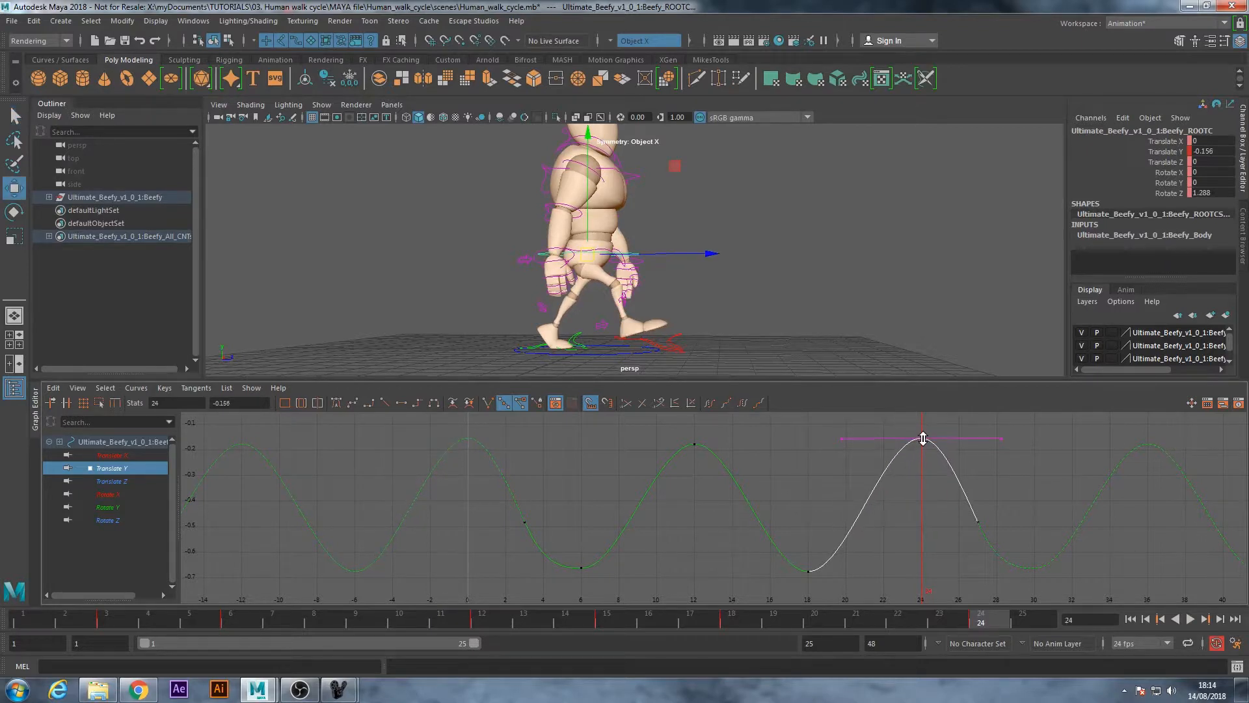
pyautogui.moveTo(597, 622)
pyautogui.mouseDown()
pyautogui.moveTo(257, 619)
pyautogui.moveTo(99, 561)
pyautogui.moveTo(505, 598)
pyautogui.moveTo(289, 603)
pyautogui.mouseUp()
pyautogui.press('q')
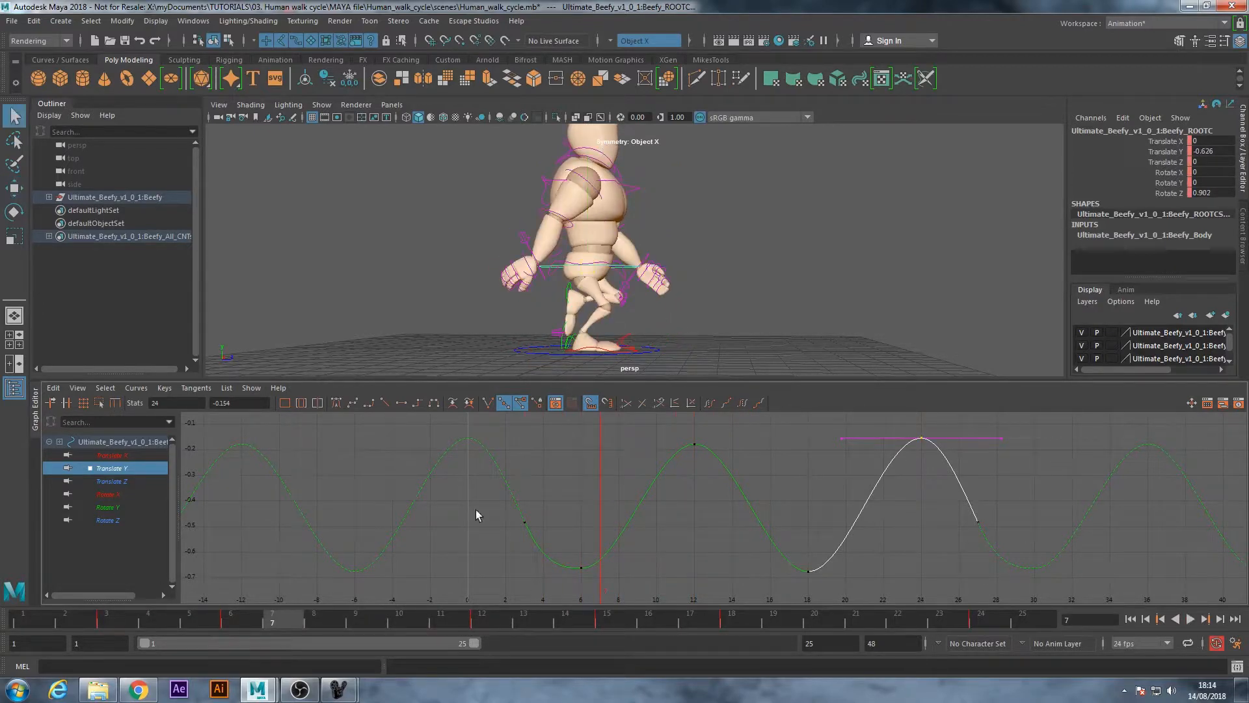
# Collapse the Graph Editor, deselect the root control, and hide NURBS curves in the perspective view
pyautogui.click(37, 413)
pyautogui.click(478, 208)
pyautogui.keyDown('alt'); pyautogui.moveTo(524, 198); pyautogui.dragTo(431, 202); pyautogui.keyUp('alt')
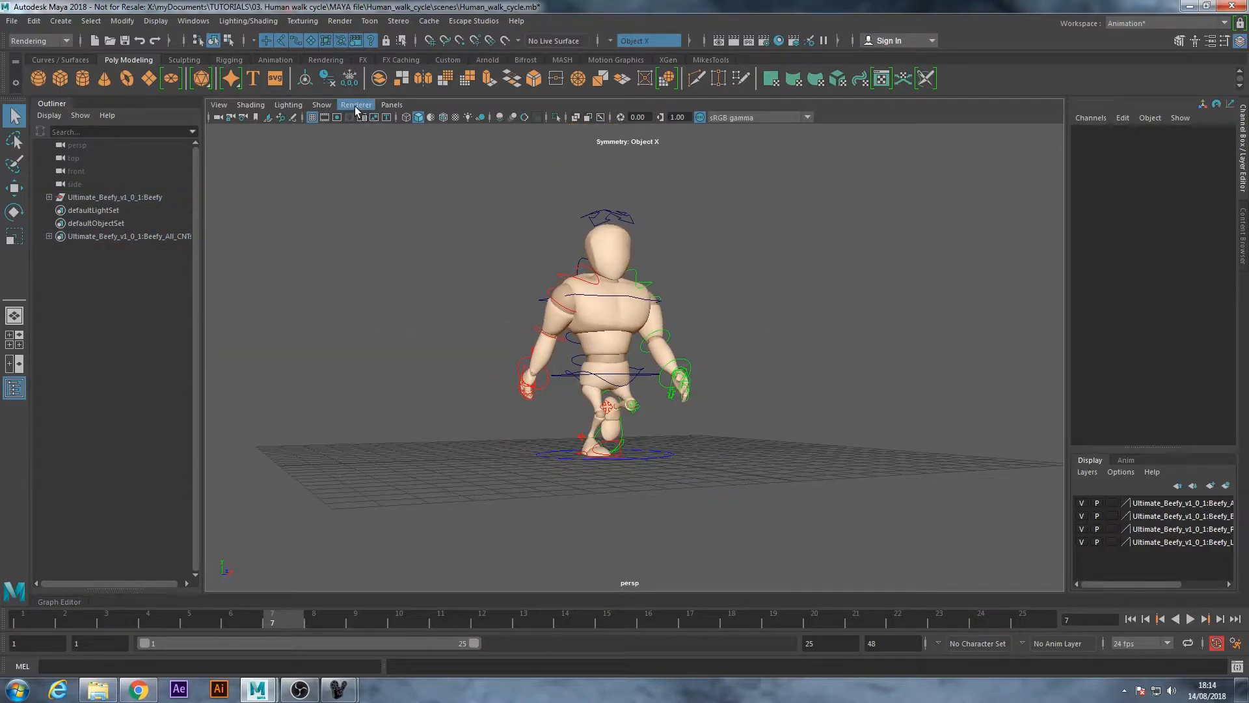
pyautogui.click(322, 105)
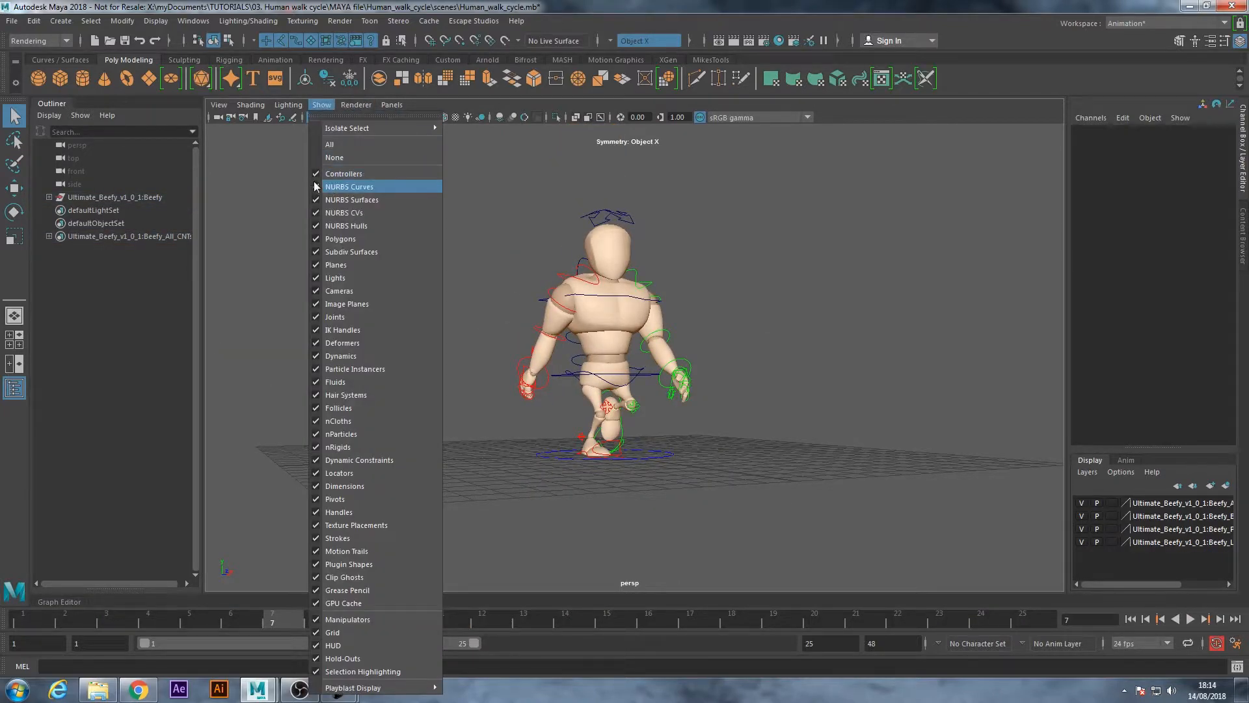
pyautogui.click(349, 186)
pyautogui.keyDown('alt'); pyautogui.moveTo(437, 355); pyautogui.dragTo(492, 405); pyautogui.keyUp('alt')
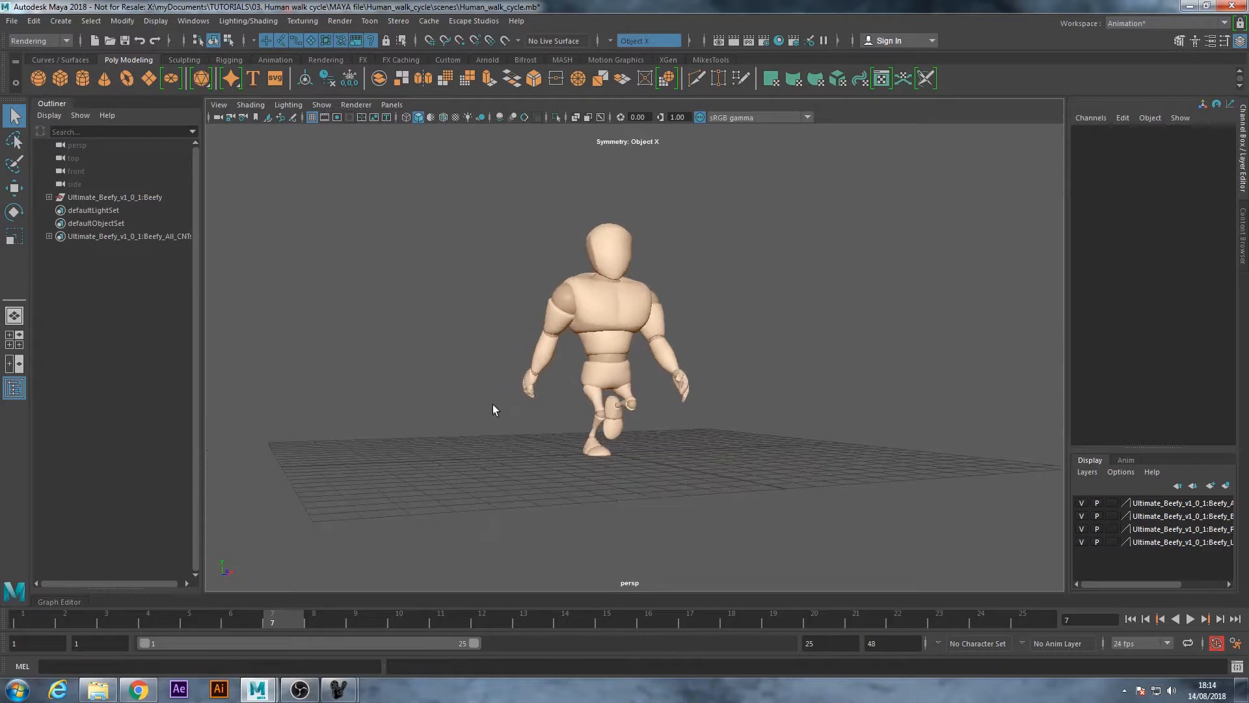
# Play the walk cycle from frame 1 without the control curves and examine the body motion from front and three-quarter angles
pyautogui.click(1130, 620)
pyautogui.click(1190, 620)
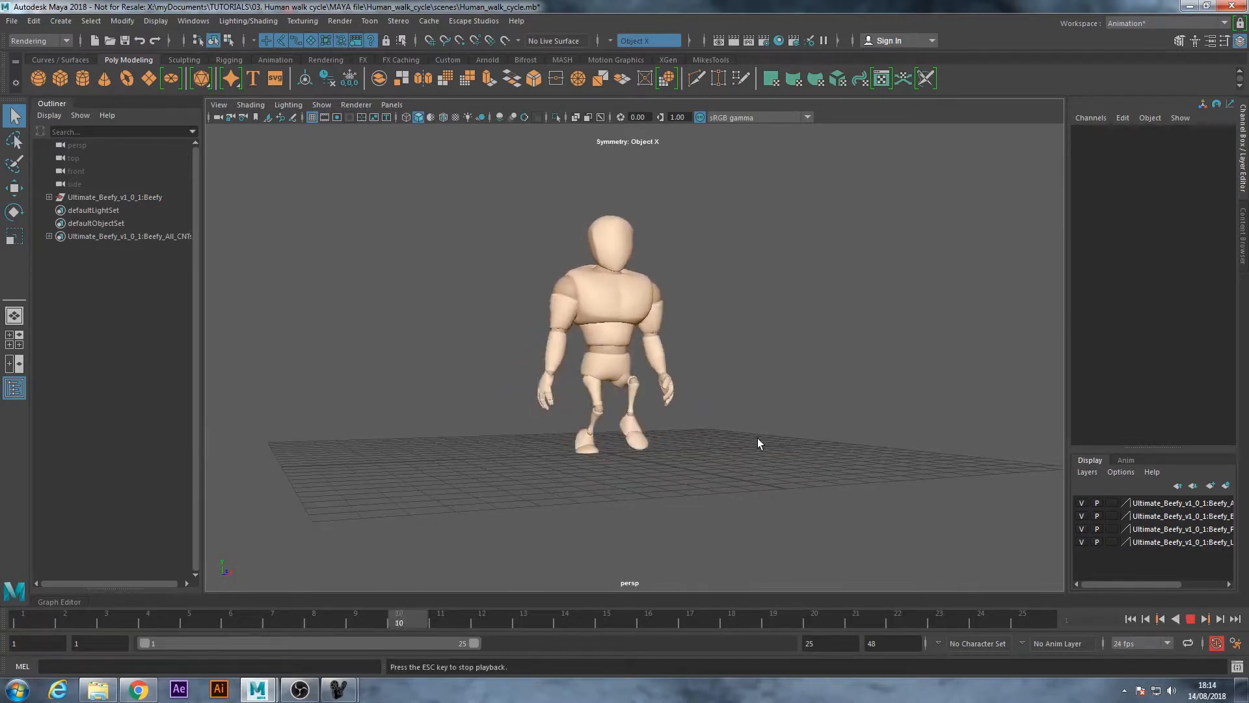
pyautogui.keyDown('alt'); pyautogui.moveTo(772, 435); pyautogui.dragTo(768, 435); pyautogui.keyUp('alt')
pyautogui.moveTo(685, 446)
pyautogui.keyDown('alt'); pyautogui.mouseDown()
pyautogui.moveTo(716, 455)
pyautogui.moveTo(703, 457)
pyautogui.mouseUp(); pyautogui.keyUp('alt')
pyautogui.keyDown('alt'); pyautogui.moveTo(661, 384); pyautogui.dragTo(641, 381, button='middle'); pyautogui.keyUp('alt')
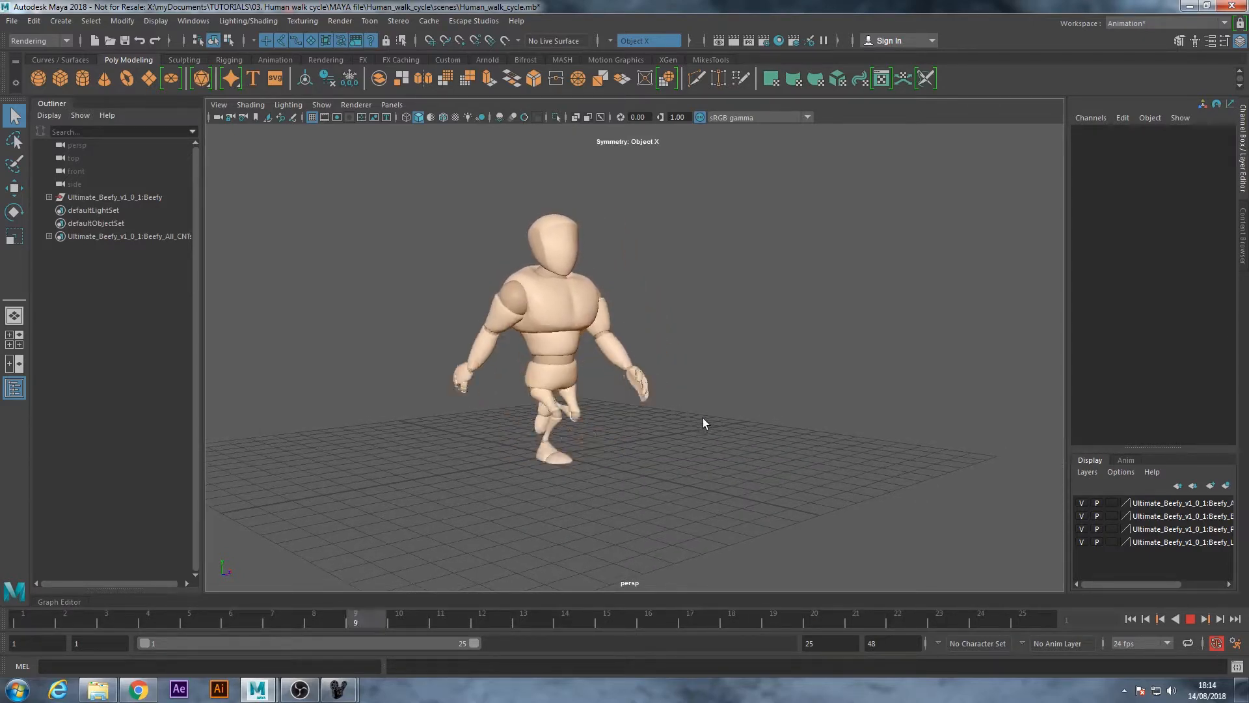
pyautogui.keyDown('alt'); pyautogui.moveTo(752, 454); pyautogui.dragTo(712, 449); pyautogui.keyUp('alt')
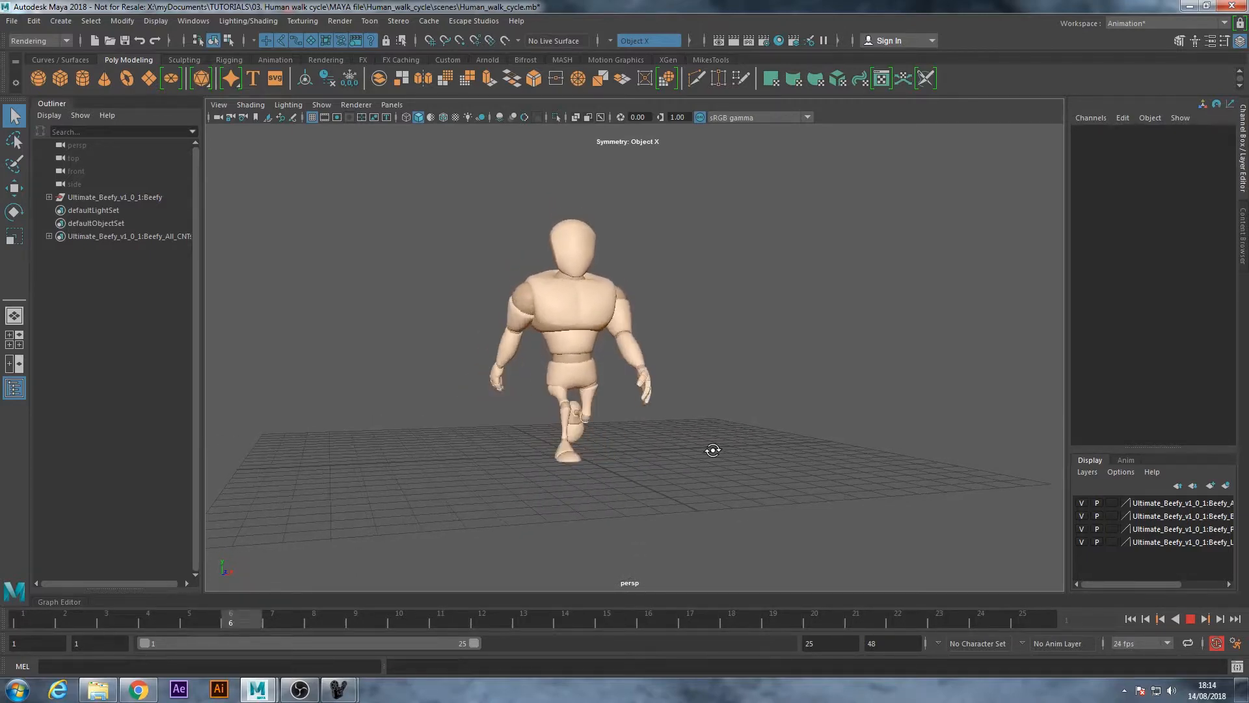
pyautogui.keyDown('alt'); pyautogui.moveTo(639, 473); pyautogui.dragTo(581, 451); pyautogui.keyUp('alt')
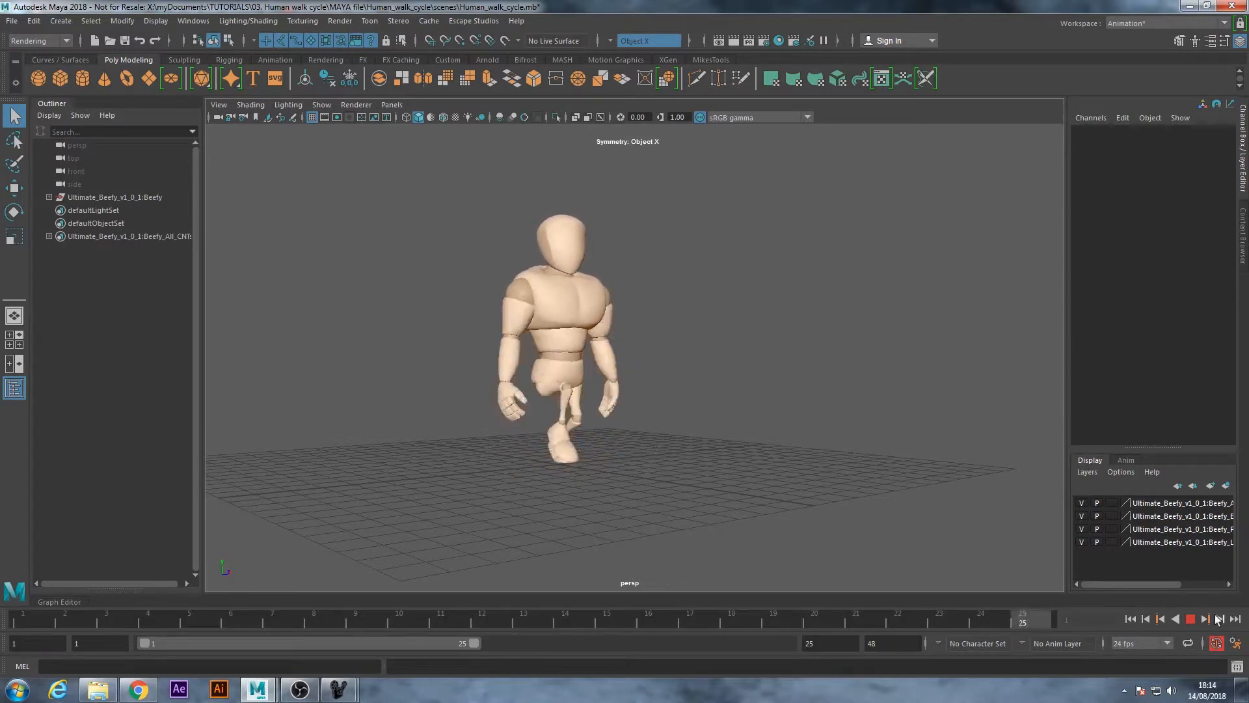
# Scrub through the walk, replay it briefly, and stop at frame 9 to inspect the pose from the side
pyautogui.press('Escape')
pyautogui.moveTo(514, 613); pyautogui.dragTo(198, 611)
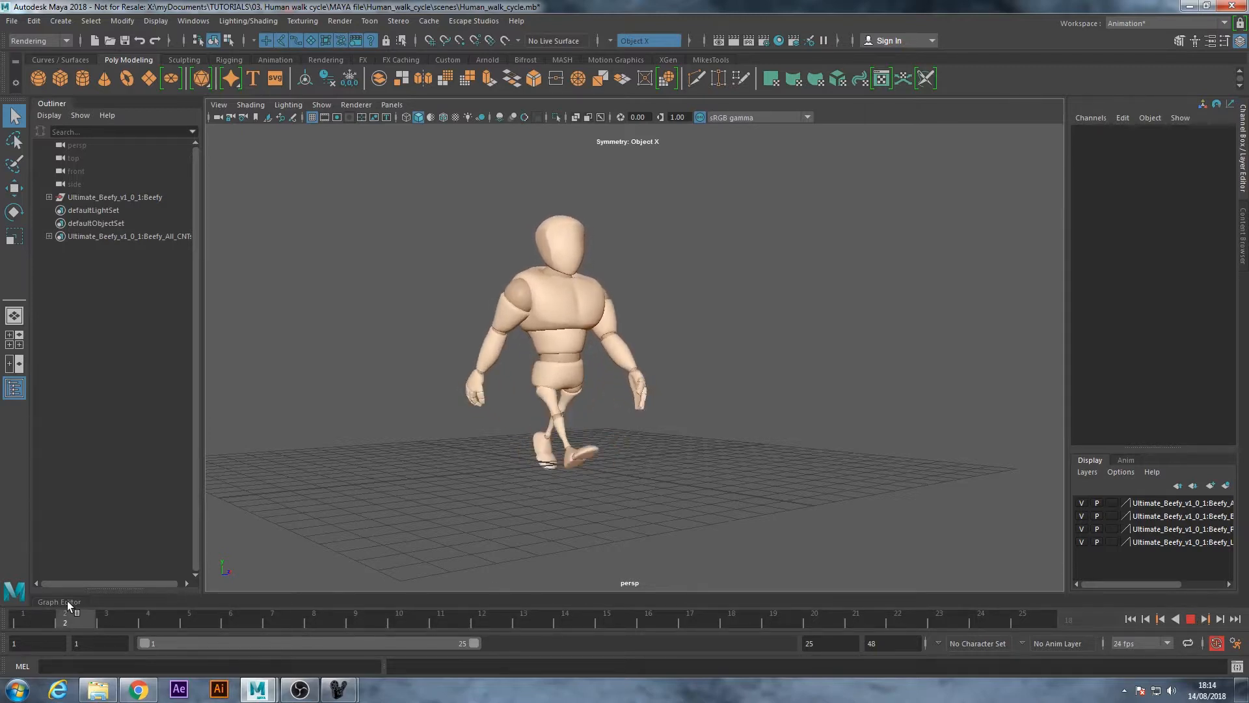
pyautogui.moveTo(484, 474)
pyautogui.keyDown('alt'); pyautogui.mouseDown()
pyautogui.moveTo(577, 455)
pyautogui.moveTo(454, 466)
pyautogui.moveTo(501, 471)
pyautogui.mouseUp(); pyautogui.keyUp('alt')
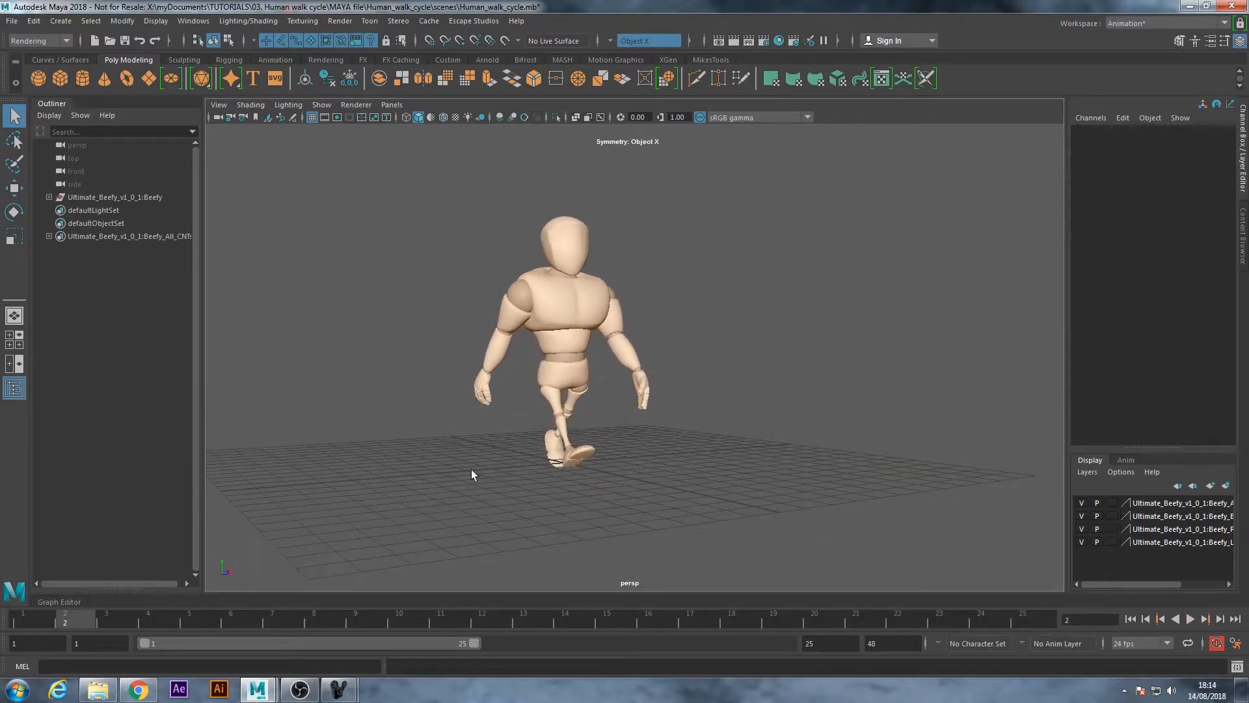
pyautogui.click(1195, 620)
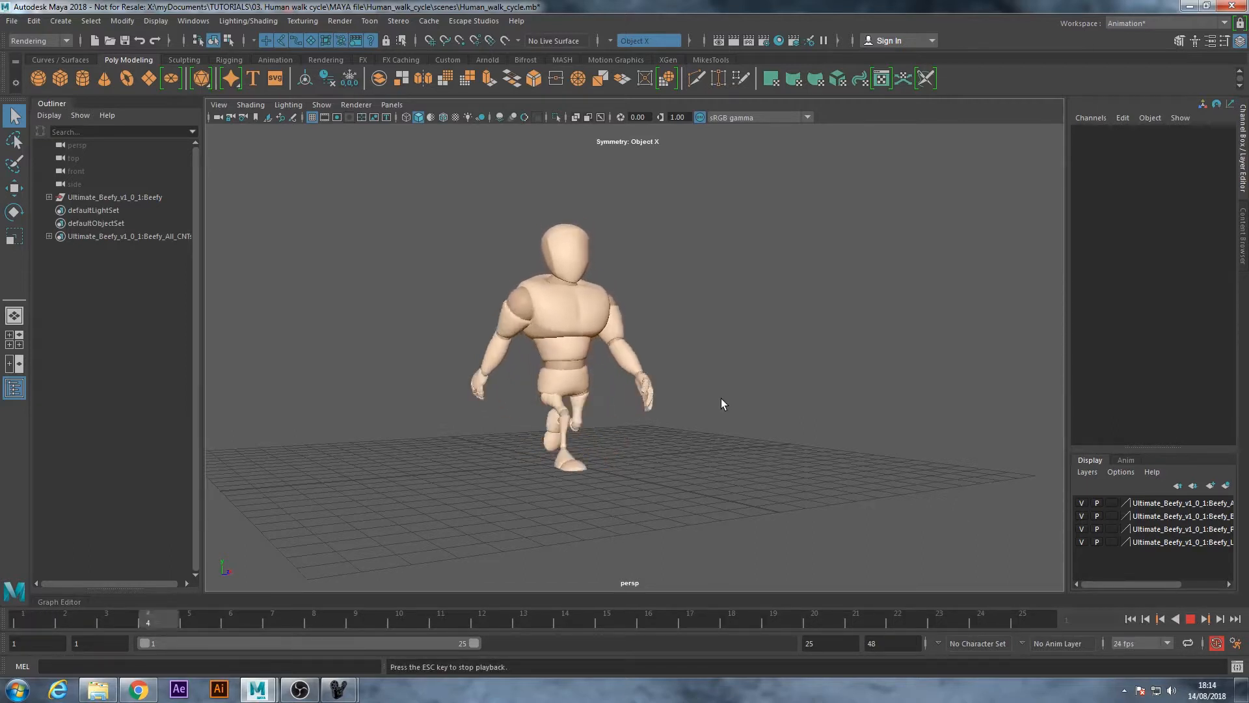
pyautogui.click(1194, 619)
pyautogui.keyDown('alt'); pyautogui.moveTo(533, 406); pyautogui.dragTo(558, 455); pyautogui.keyUp('alt')
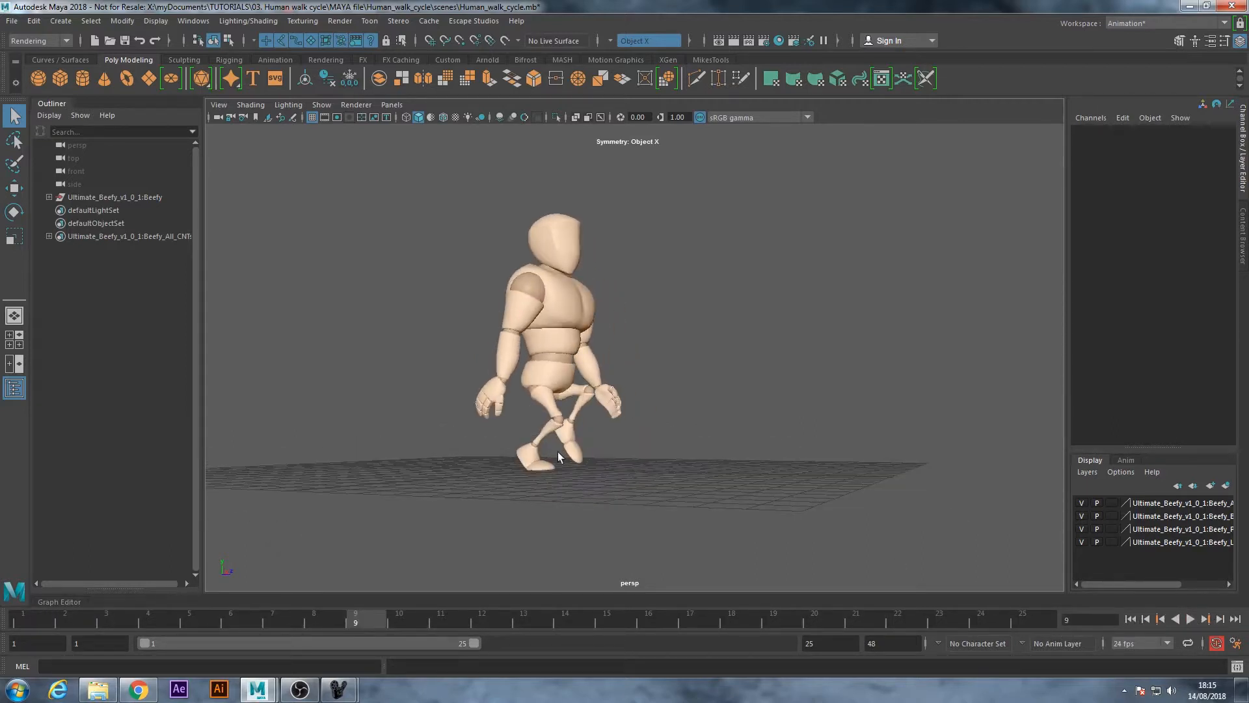
# Show NURBS curves again in the perspective view and select the right foot IK control
pyautogui.click(322, 105)
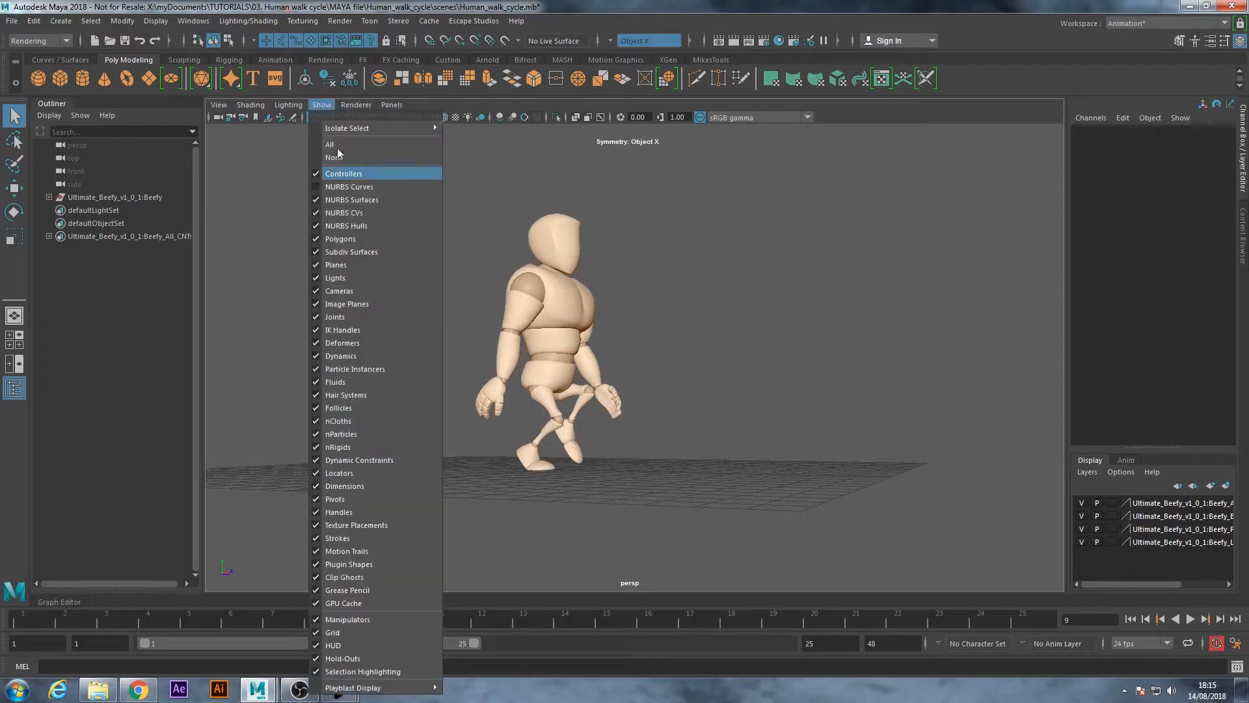
pyautogui.click(315, 188)
pyautogui.keyDown('alt'); pyautogui.moveTo(576, 483); pyautogui.dragTo(510, 505); pyautogui.keyUp('alt')
pyautogui.scroll(3, 511, 504)
pyautogui.keyDown('alt'); pyautogui.moveTo(514, 488); pyautogui.dragTo(598, 415, button='middle'); pyautogui.keyUp('alt')
pyautogui.keyDown('alt'); pyautogui.moveTo(598, 414); pyautogui.dragTo(547, 461); pyautogui.keyUp('alt')
pyautogui.click(546, 460)
# At frame 15, adjust the right foot IK control vertically to correct the height of the trailing foot
pyautogui.moveTo(411, 615); pyautogui.dragTo(618, 651)
pyautogui.keyDown('alt'); pyautogui.moveTo(544, 533); pyautogui.dragTo(539, 481); pyautogui.keyUp('alt')
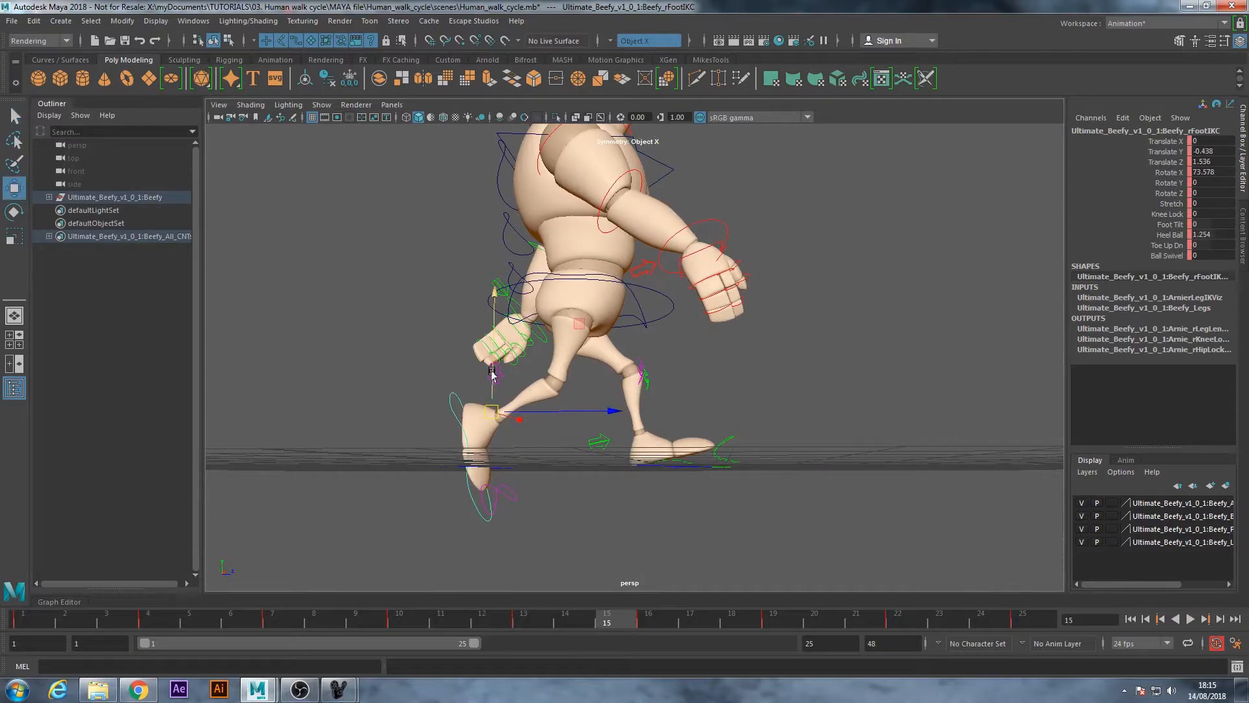
pyautogui.keyDown('alt'); pyautogui.moveTo(493, 415); pyautogui.dragTo(505, 416); pyautogui.keyUp('alt')
pyautogui.moveTo(491, 354); pyautogui.dragTo(492, 357)
pyautogui.keyDown('alt'); pyautogui.moveTo(479, 403); pyautogui.dragTo(483, 420); pyautogui.keyUp('alt')
# Select the left foot IK control and raise its Translate Y to about 1.072 at frame 3
pyautogui.moveTo(599, 621); pyautogui.dragTo(544, 611)
pyautogui.keyDown('alt'); pyautogui.moveTo(726, 455); pyautogui.dragTo(458, 479); pyautogui.keyUp('alt')
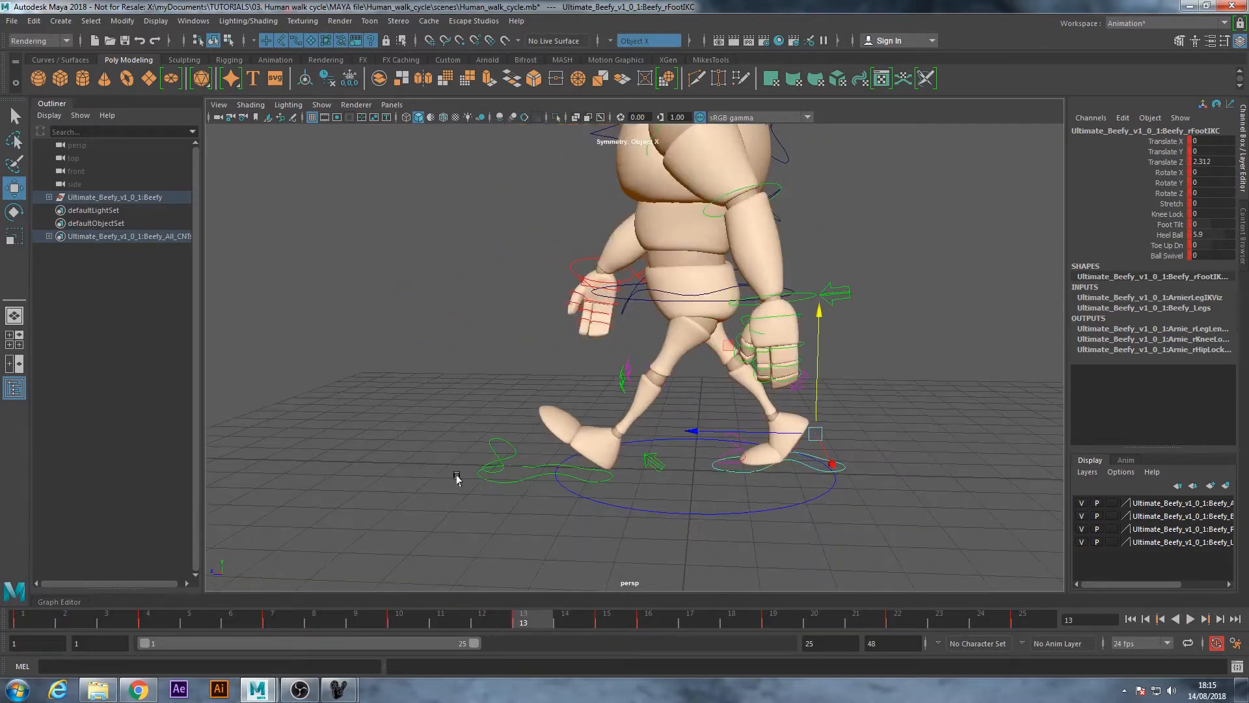
pyautogui.keyDown('alt'); pyautogui.moveTo(686, 524); pyautogui.dragTo(661, 532); pyautogui.keyUp('alt')
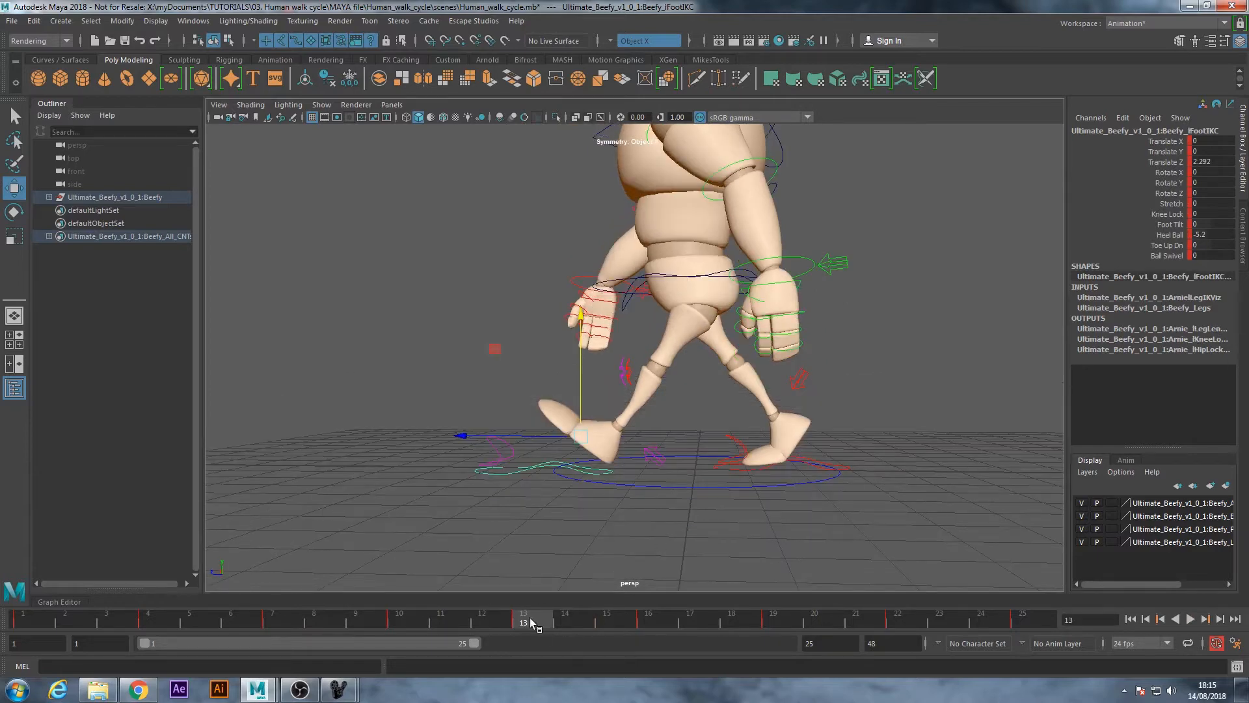
pyautogui.hotkey('alt', 'v')
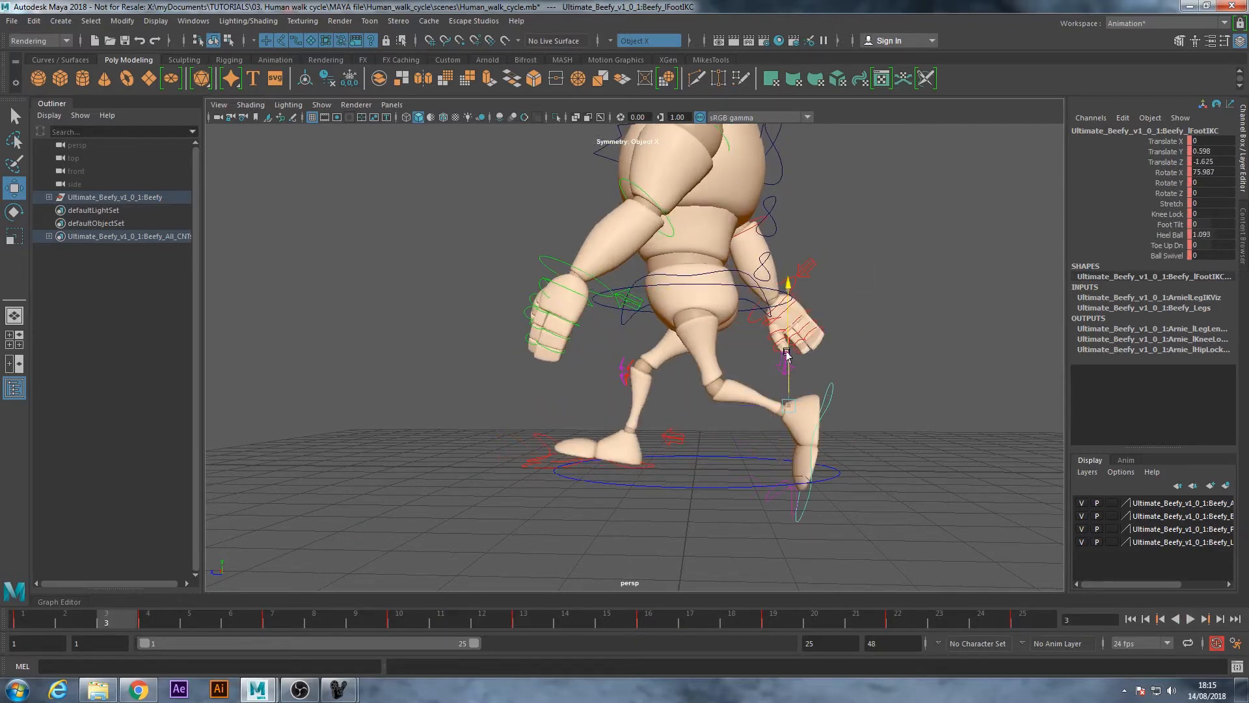
pyautogui.moveTo(786, 329); pyautogui.dragTo(787, 325)
pyautogui.keyDown('alt'); pyautogui.moveTo(846, 424); pyautogui.dragTo(844, 412); pyautogui.keyUp('alt')
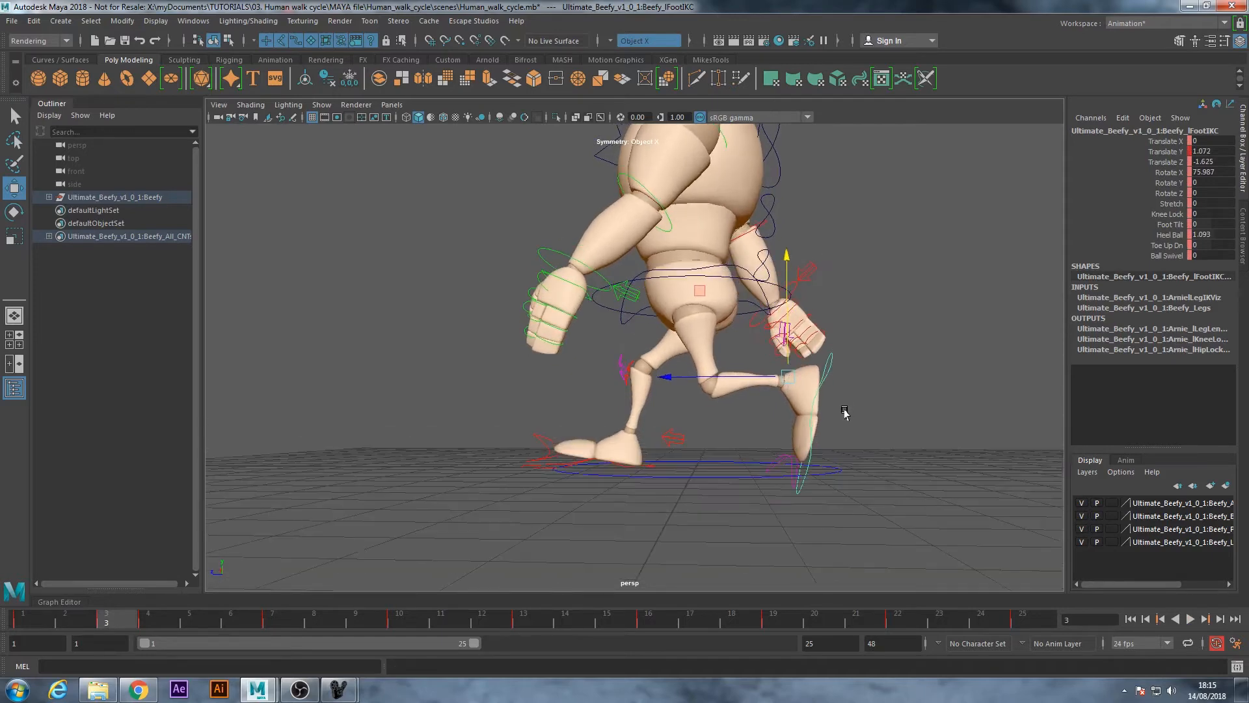
# Return to frame 1, frame the whole character at a three-quarter angle, and hide NURBS curves in the perspective view
pyautogui.moveTo(128, 621); pyautogui.dragTo(3, 627)
pyautogui.keyDown('alt'); pyautogui.moveTo(462, 391); pyautogui.dragTo(737, 390); pyautogui.keyUp('alt')
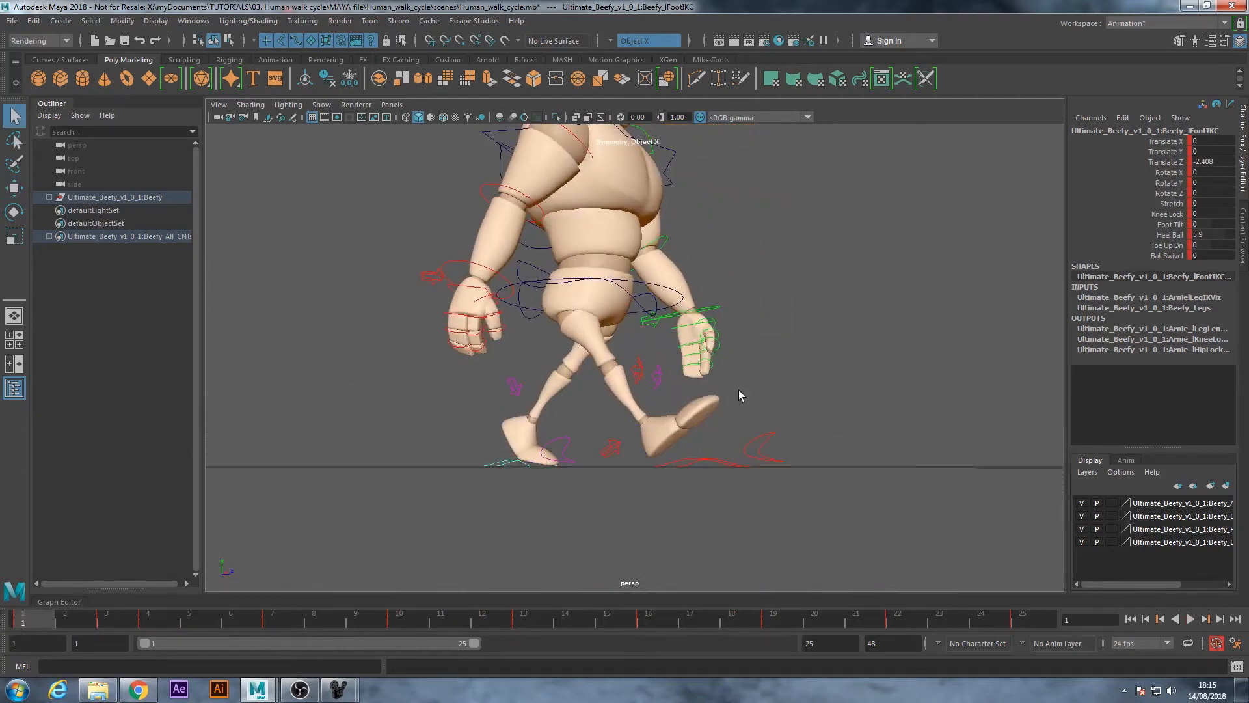
pyautogui.keyDown('alt'); pyautogui.moveTo(736, 389); pyautogui.dragTo(651, 330, button='right'); pyautogui.keyUp('alt')
pyautogui.keyDown('alt'); pyautogui.moveTo(651, 330); pyautogui.dragTo(621, 378, button='middle'); pyautogui.keyUp('alt')
pyautogui.keyDown('alt'); pyautogui.moveTo(620, 383); pyautogui.dragTo(553, 411); pyautogui.keyUp('alt')
pyautogui.keyDown('alt'); pyautogui.moveTo(632, 332); pyautogui.dragTo(630, 365, button='middle'); pyautogui.keyUp('alt')
pyautogui.keyDown('alt'); pyautogui.moveTo(630, 366); pyautogui.dragTo(621, 371, button='right'); pyautogui.keyUp('alt')
pyautogui.keyDown('alt'); pyautogui.moveTo(622, 372); pyautogui.dragTo(615, 357, button='middle'); pyautogui.keyUp('alt')
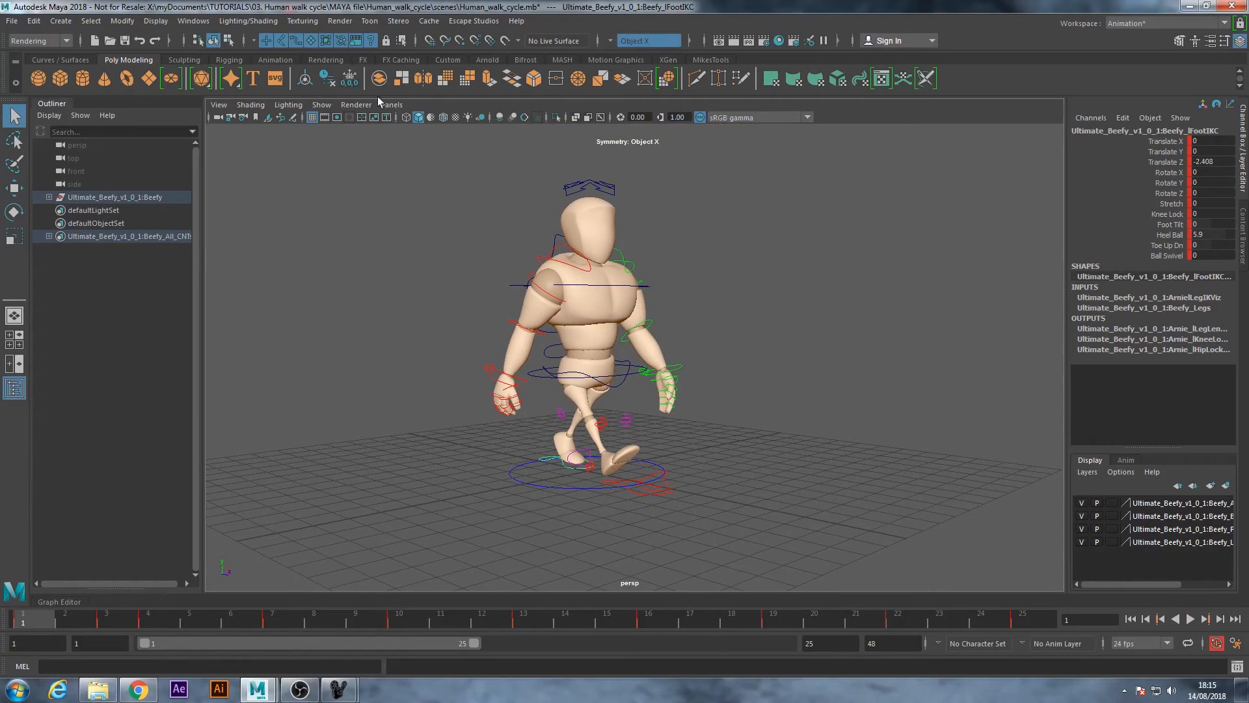
pyautogui.click(321, 105)
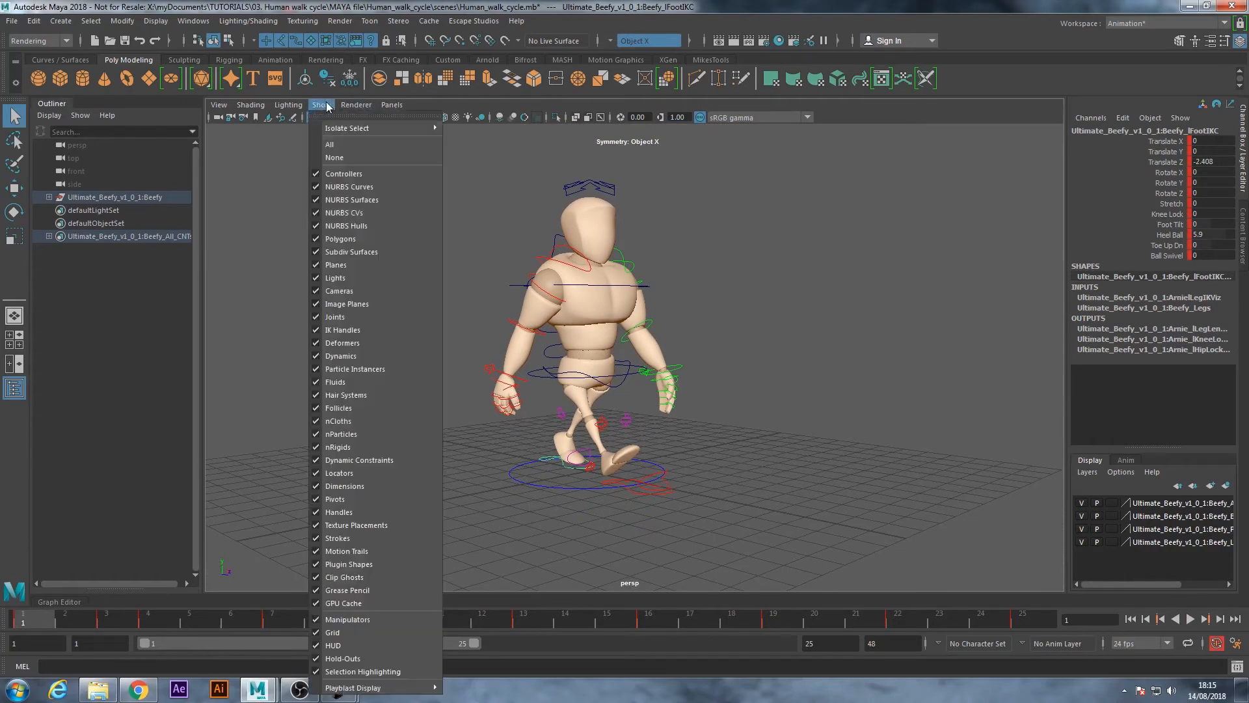
pyautogui.click(314, 188)
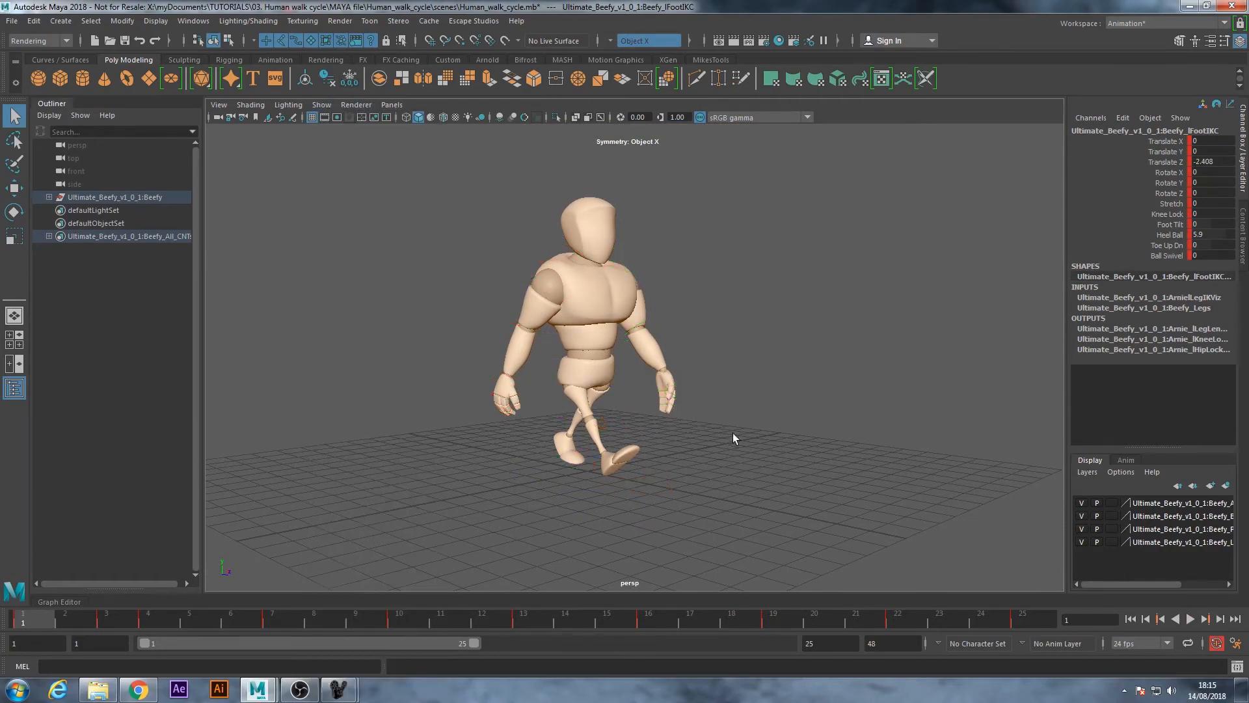